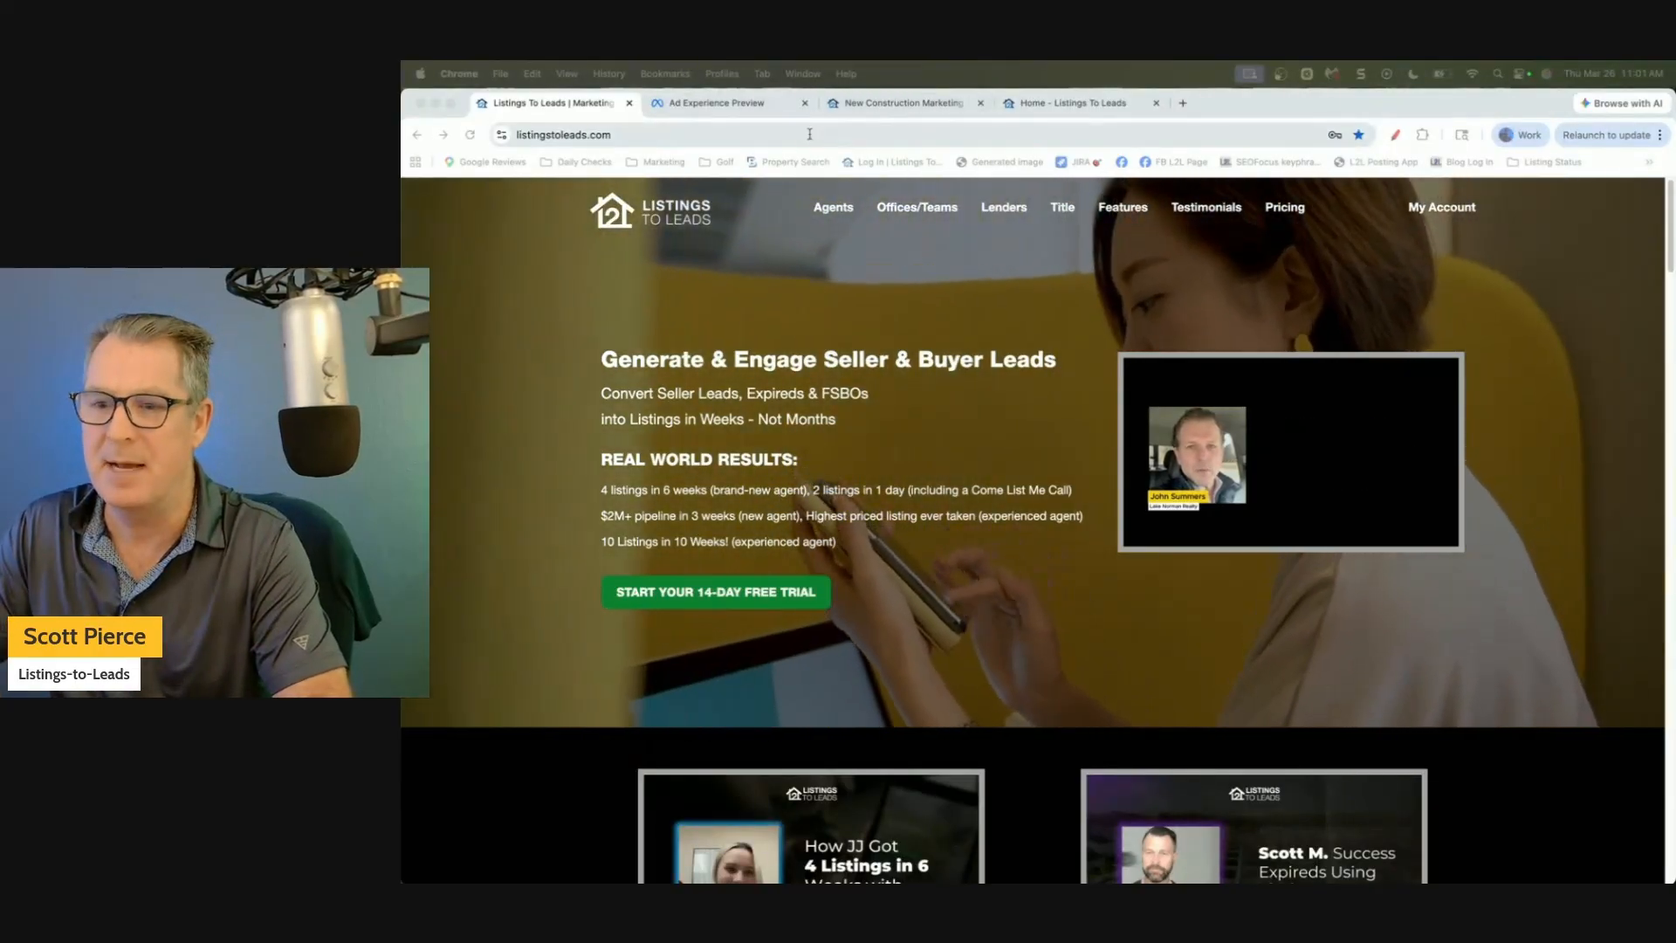
Switch to the Ad Experience Preview feed and scroll down to the Best Dream Home Finder sponsored ad.
{"action": "left_click", "coordinate": [810, 137]}
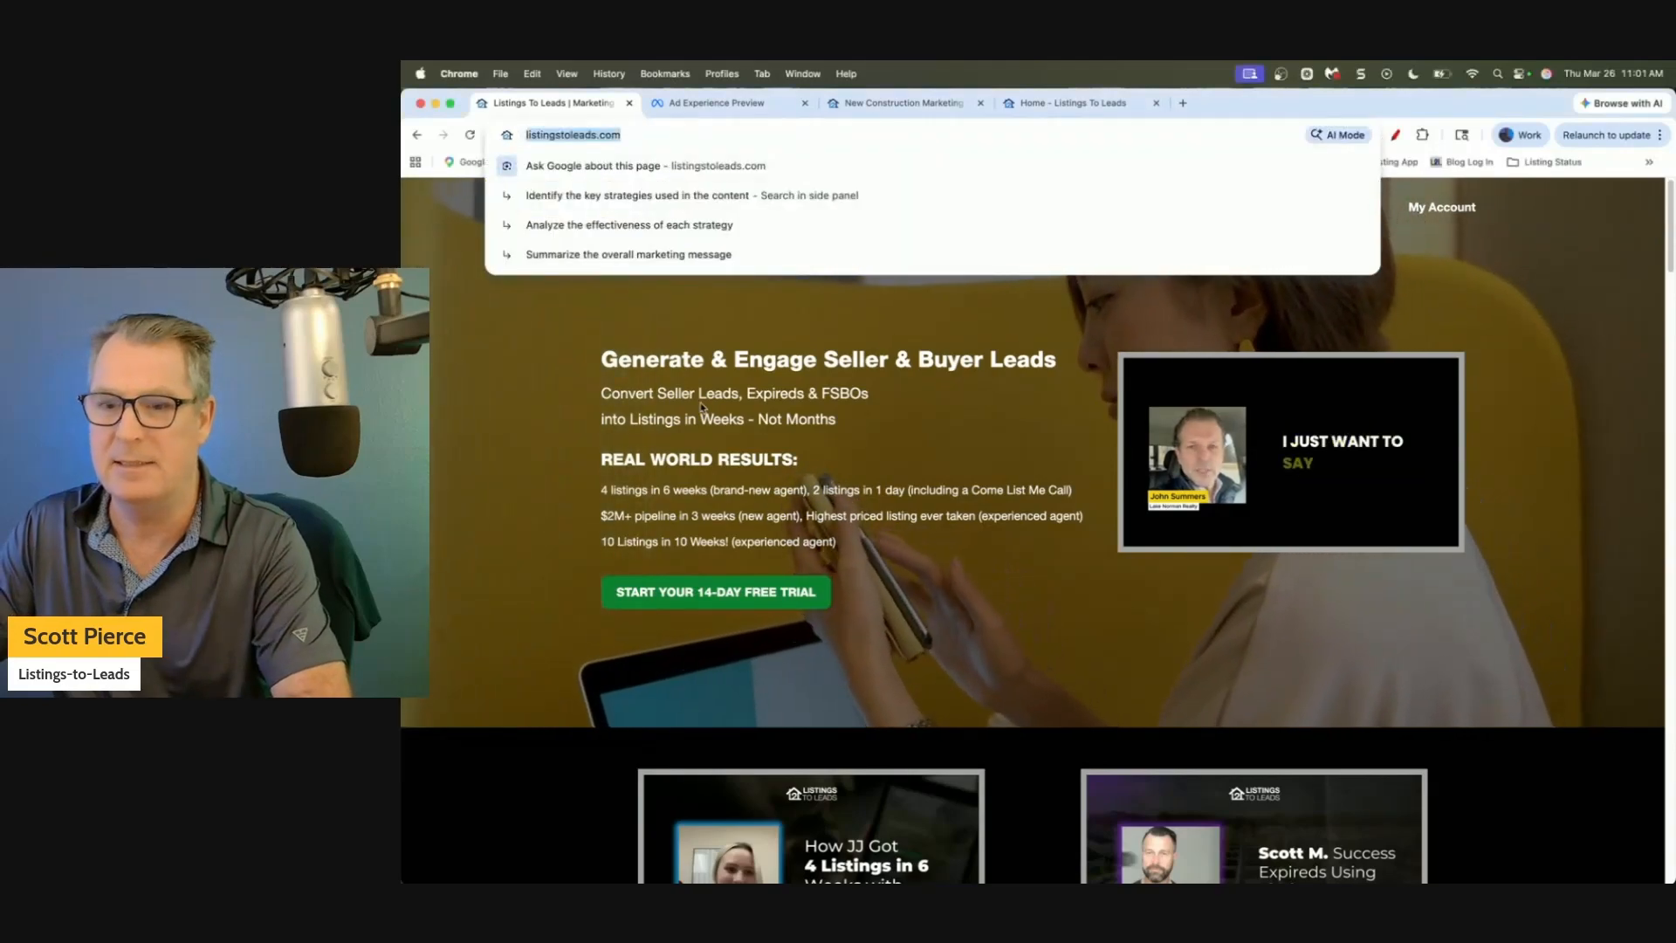
{"action": "left_click", "coordinate": [703, 406]}
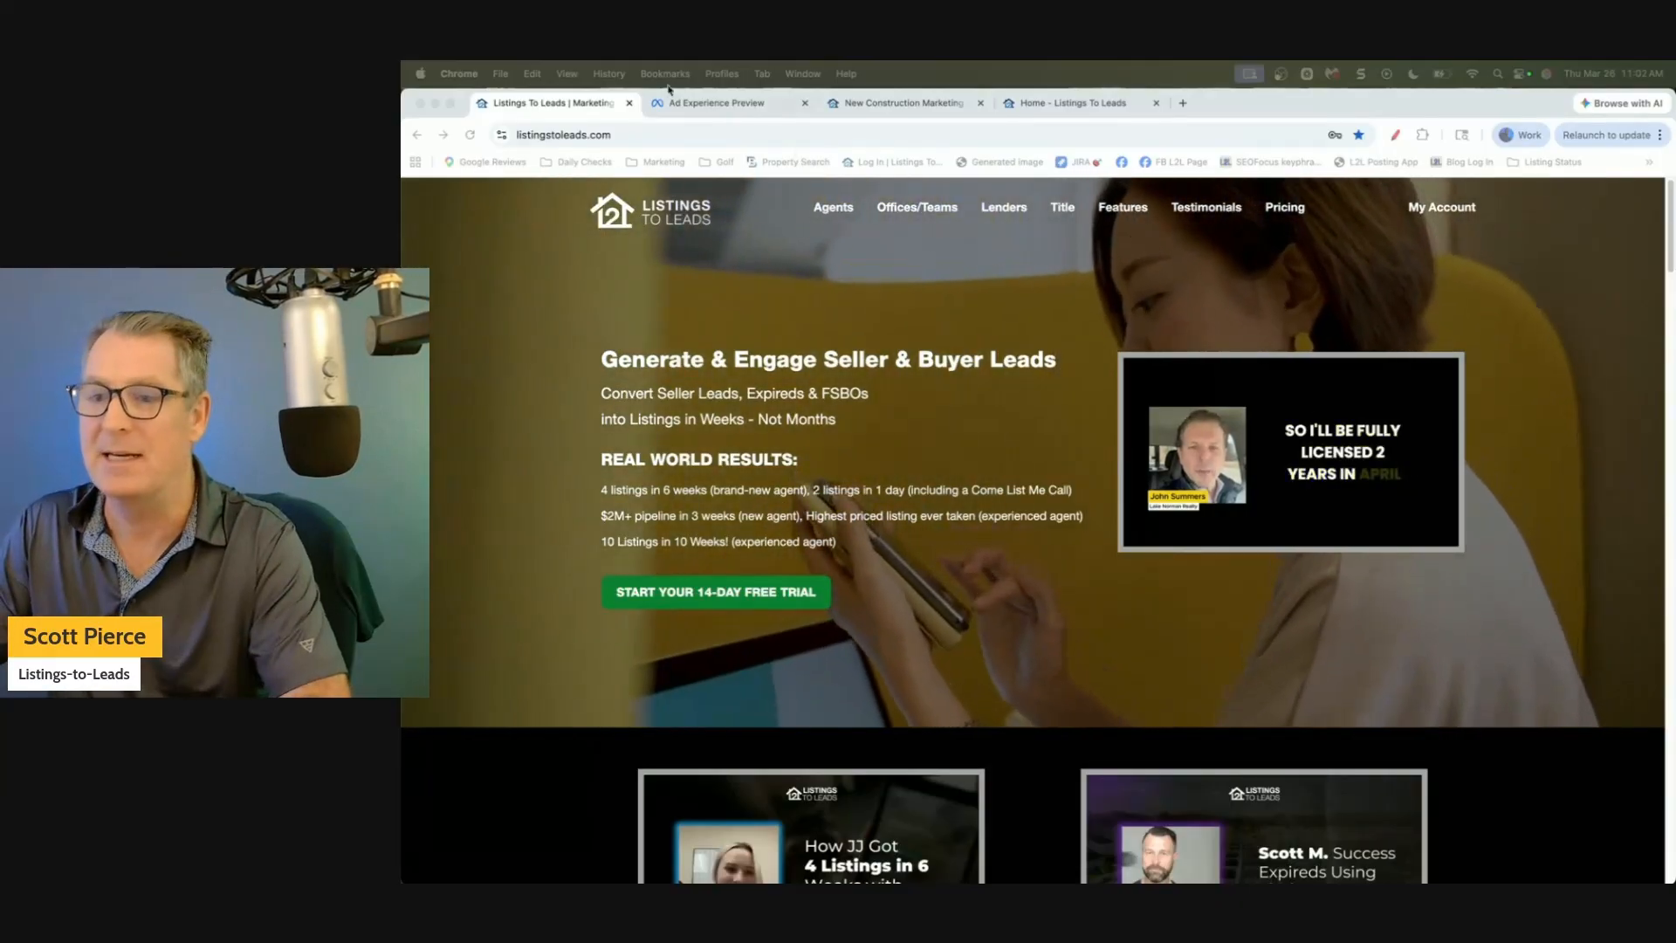
{"action": "left_click", "coordinate": [721, 105]}
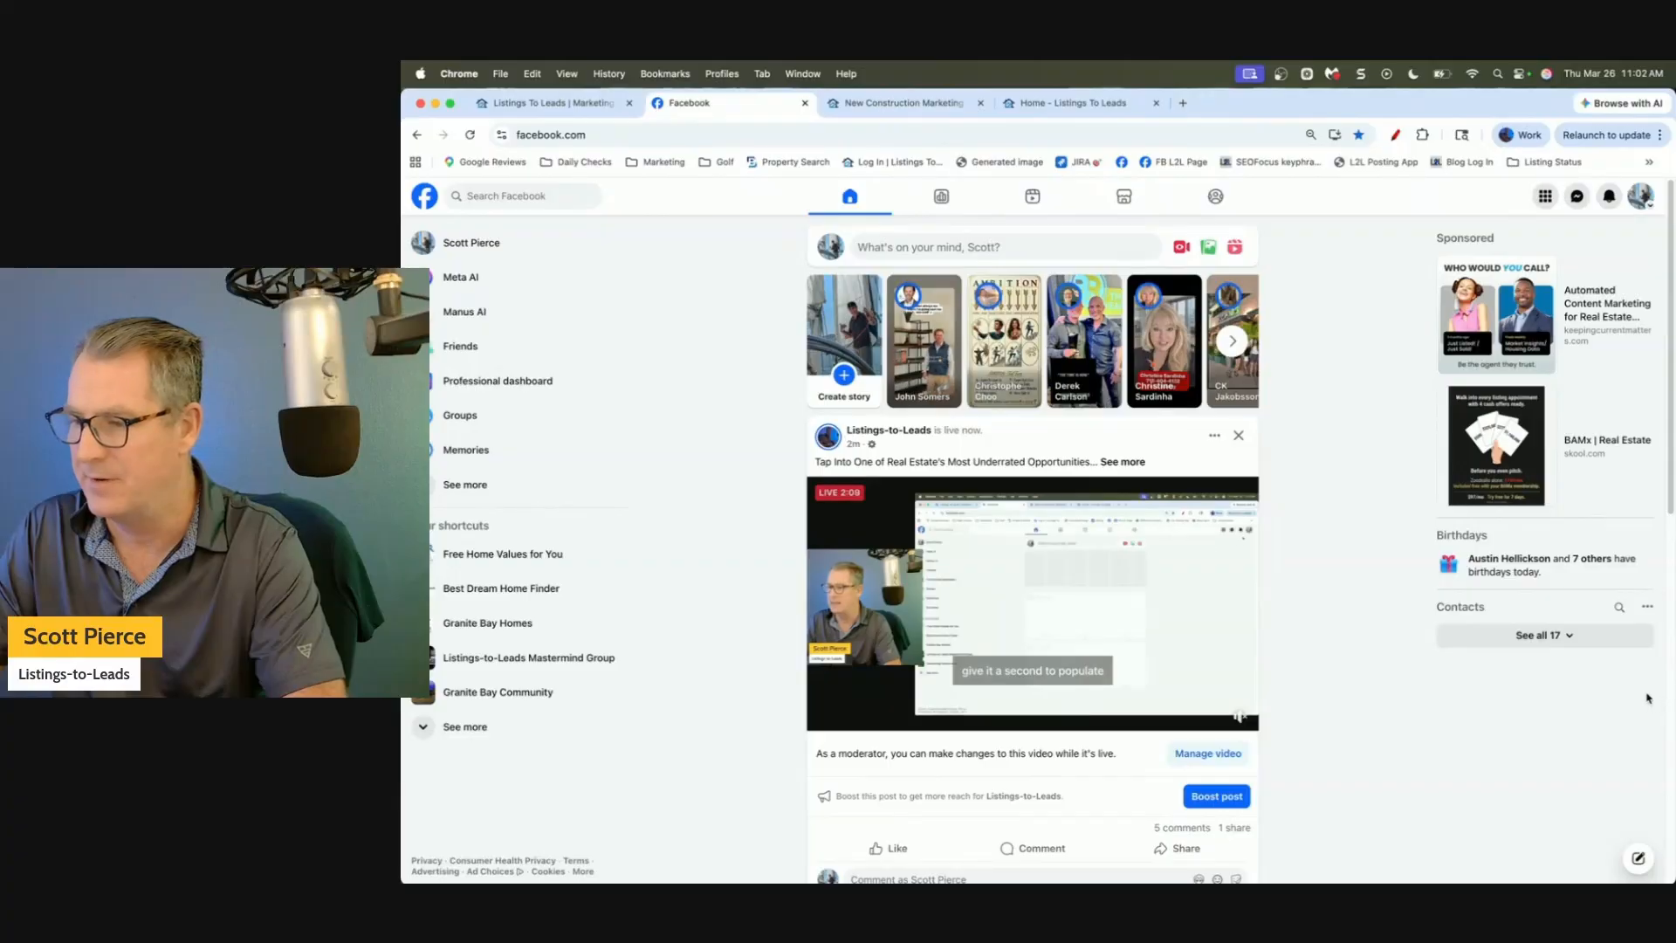
{"action": "scroll", "coordinate": [1673, 832], "scroll_direction": "down", "scroll_amount": 10}
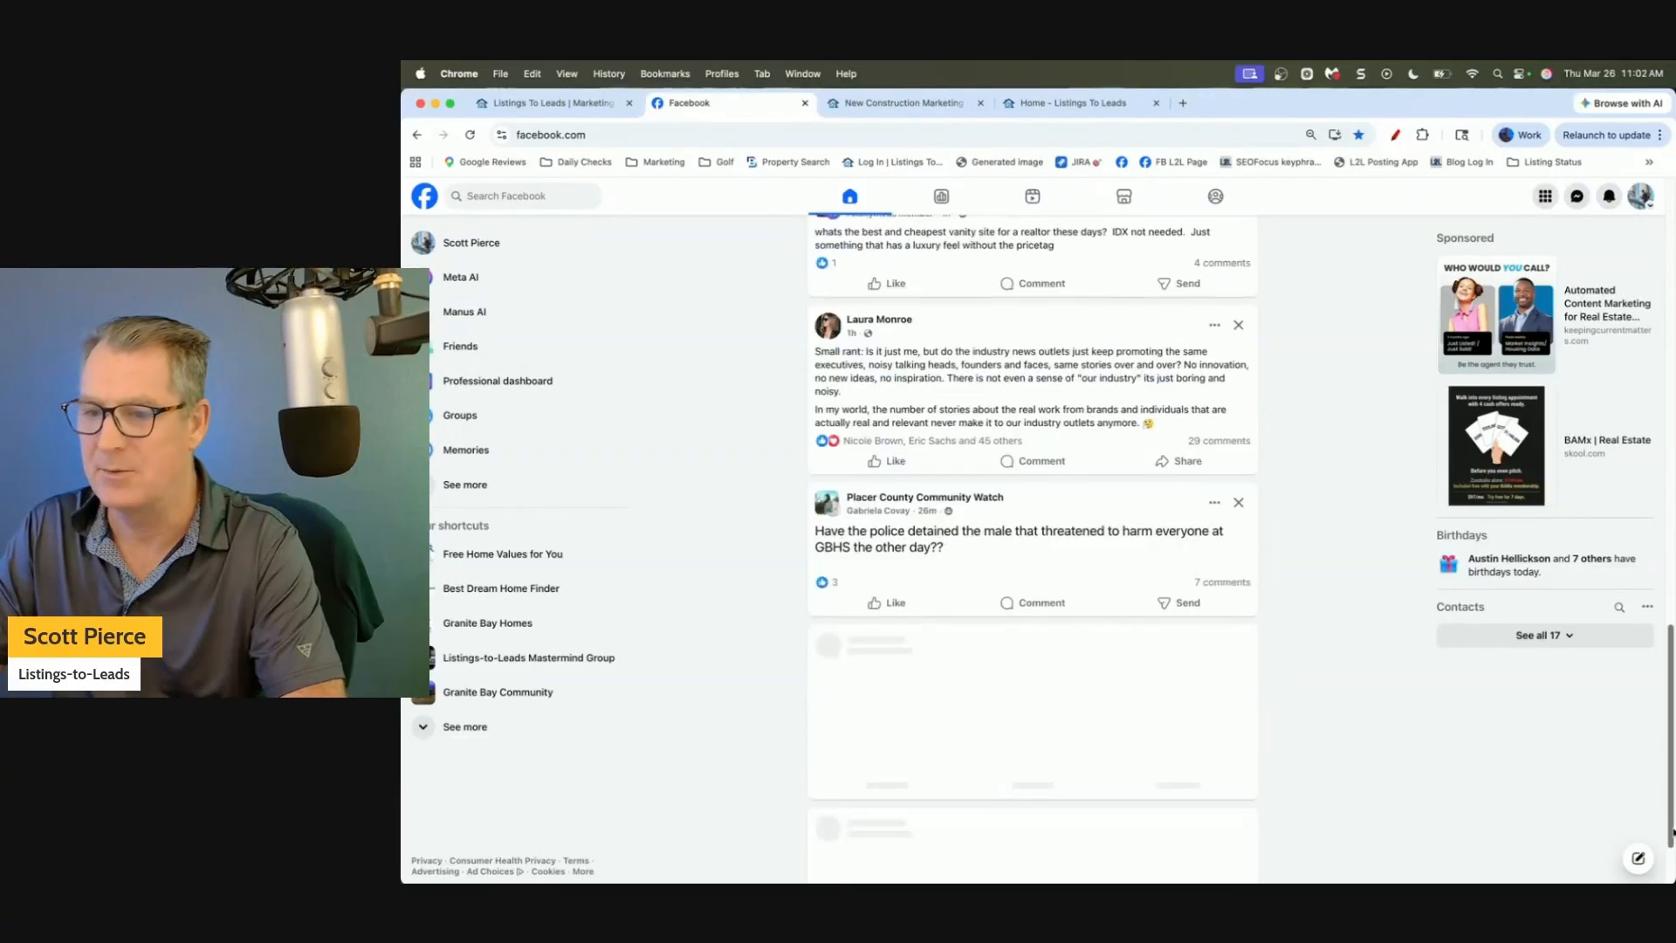
{"action": "scroll", "coordinate": [1527, 759], "scroll_direction": "down", "scroll_amount": 5}
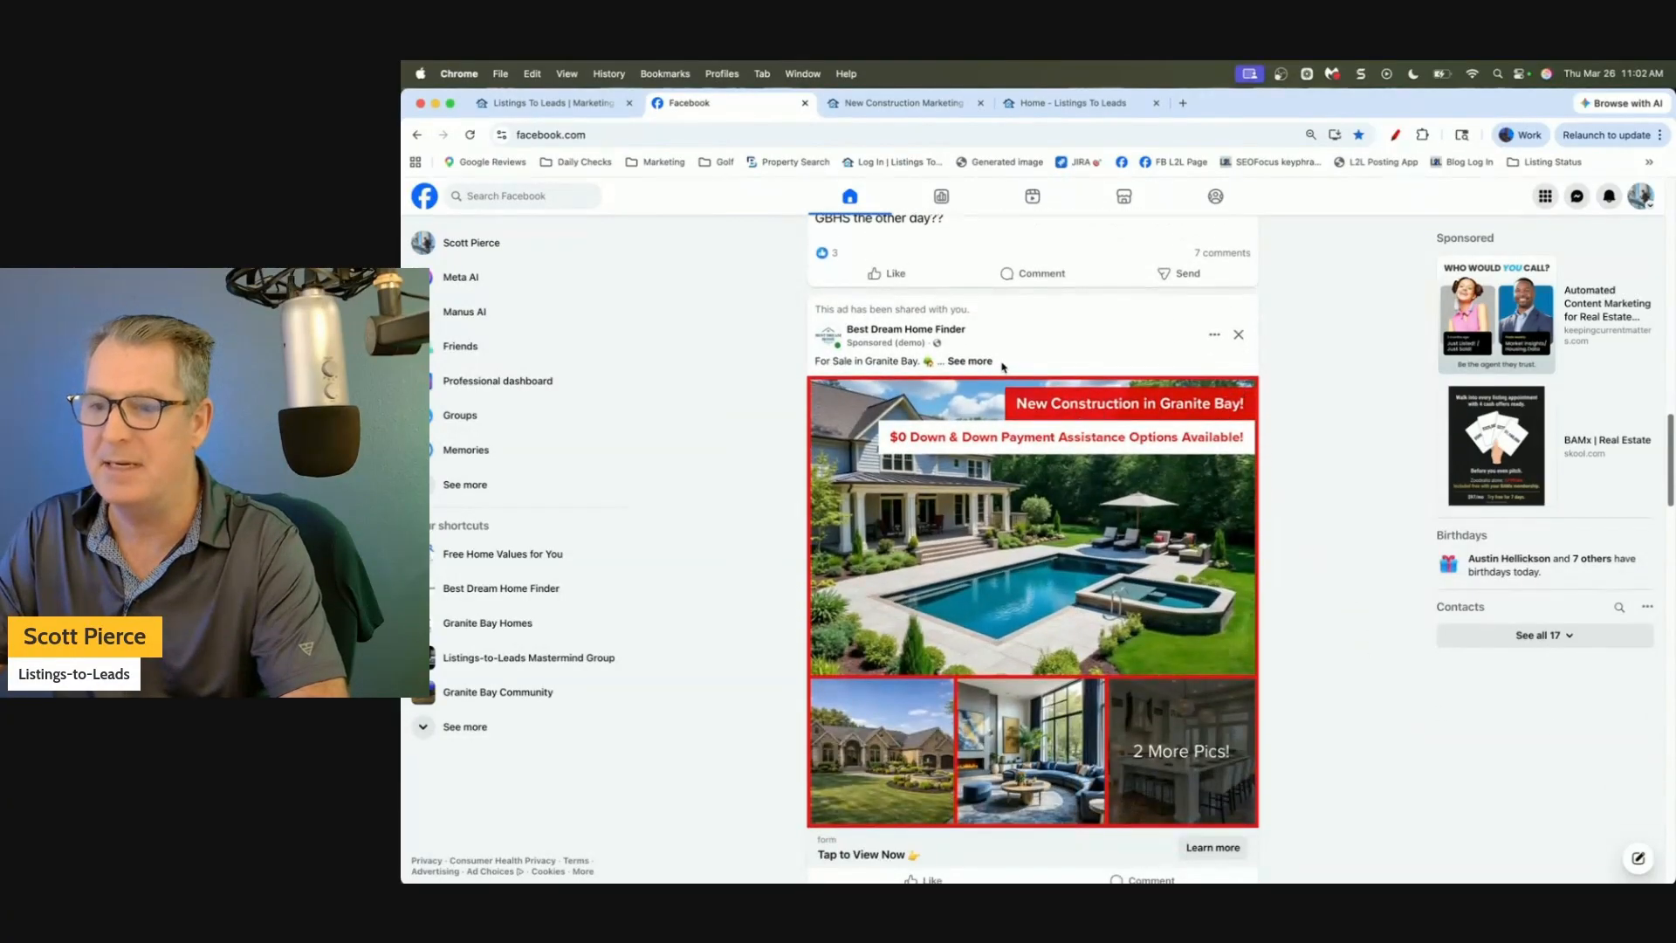
Expand the Best Dream Home Finder ad caption with 'See more' and highlight its property description.
{"action": "left_click", "coordinate": [975, 361]}
{"action": "scroll", "coordinate": [1063, 482], "scroll_direction": "down", "scroll_amount": 1}
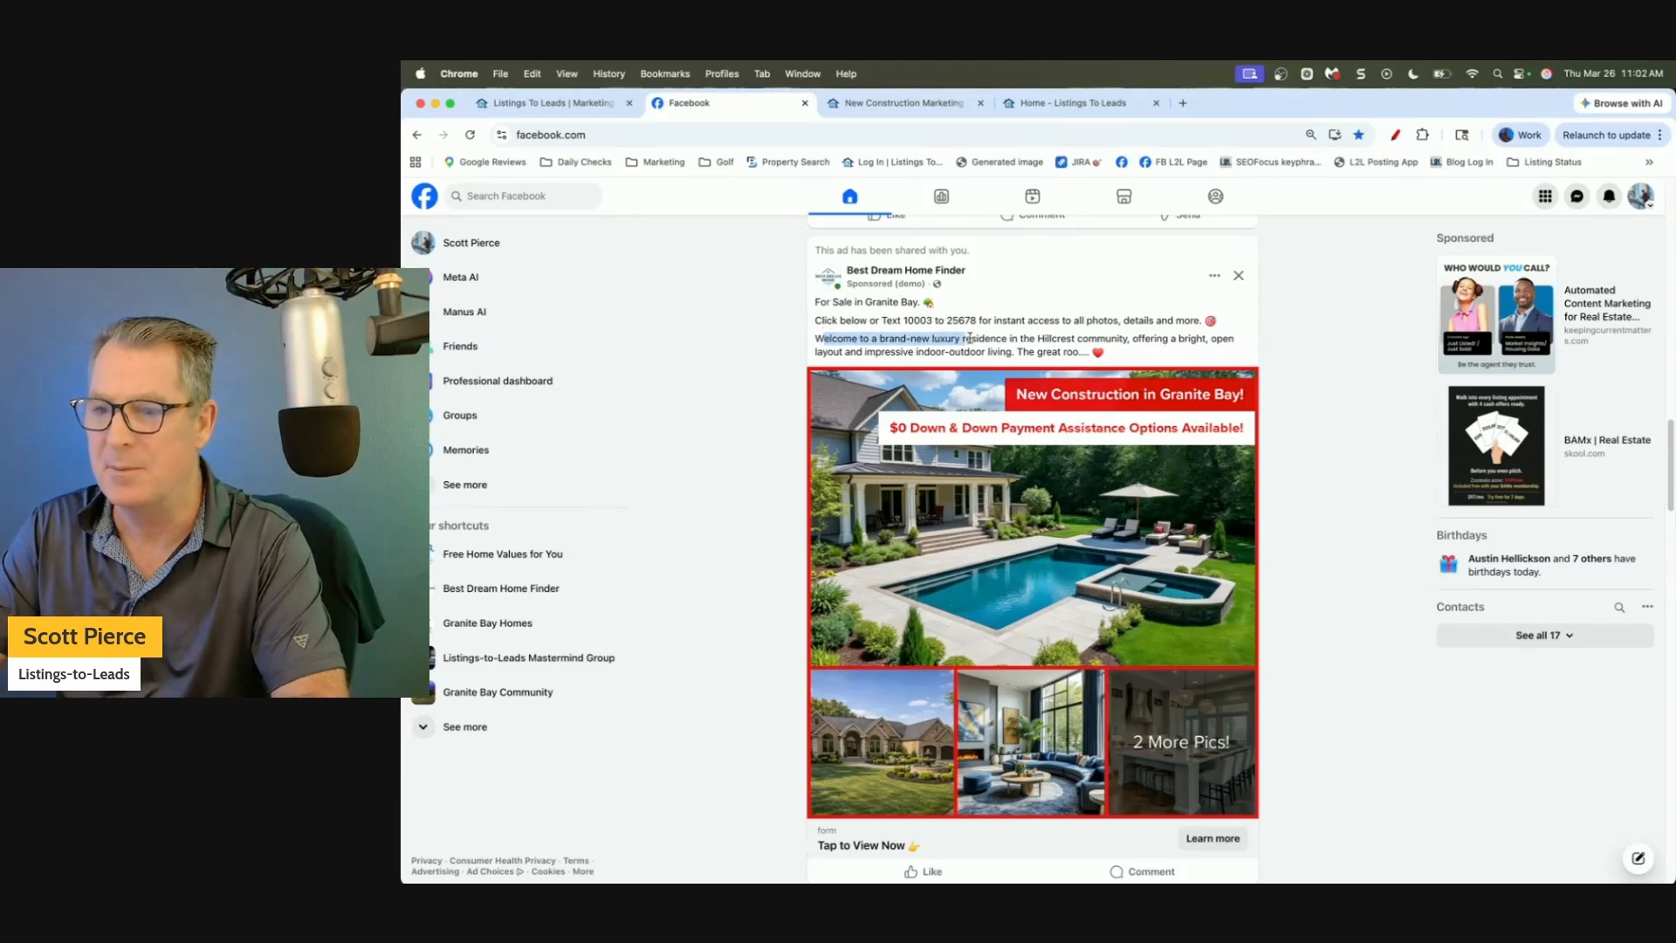
{"action": "left_click_drag", "start_coordinate": [1155, 347], "coordinate": [1189, 351]}
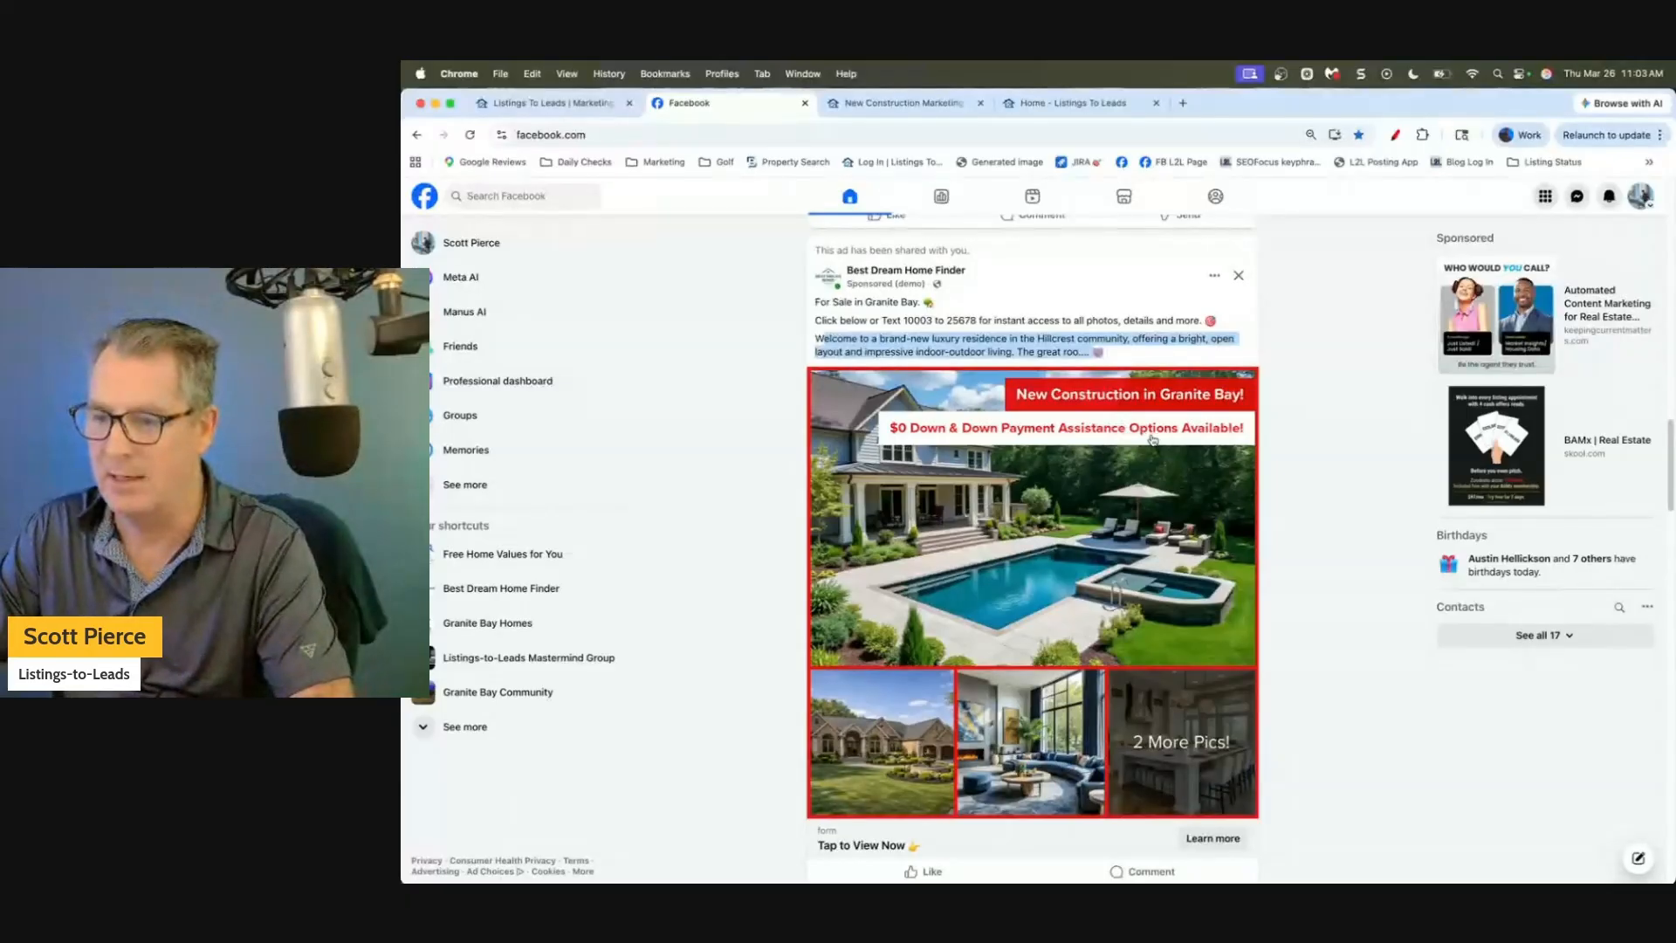
In the ad's lead form, answer 'Yes, Please.' to incentives, 'Yes' to price-reduced homes, and 3-6 months.
{"action": "left_click", "coordinate": [1073, 469]}
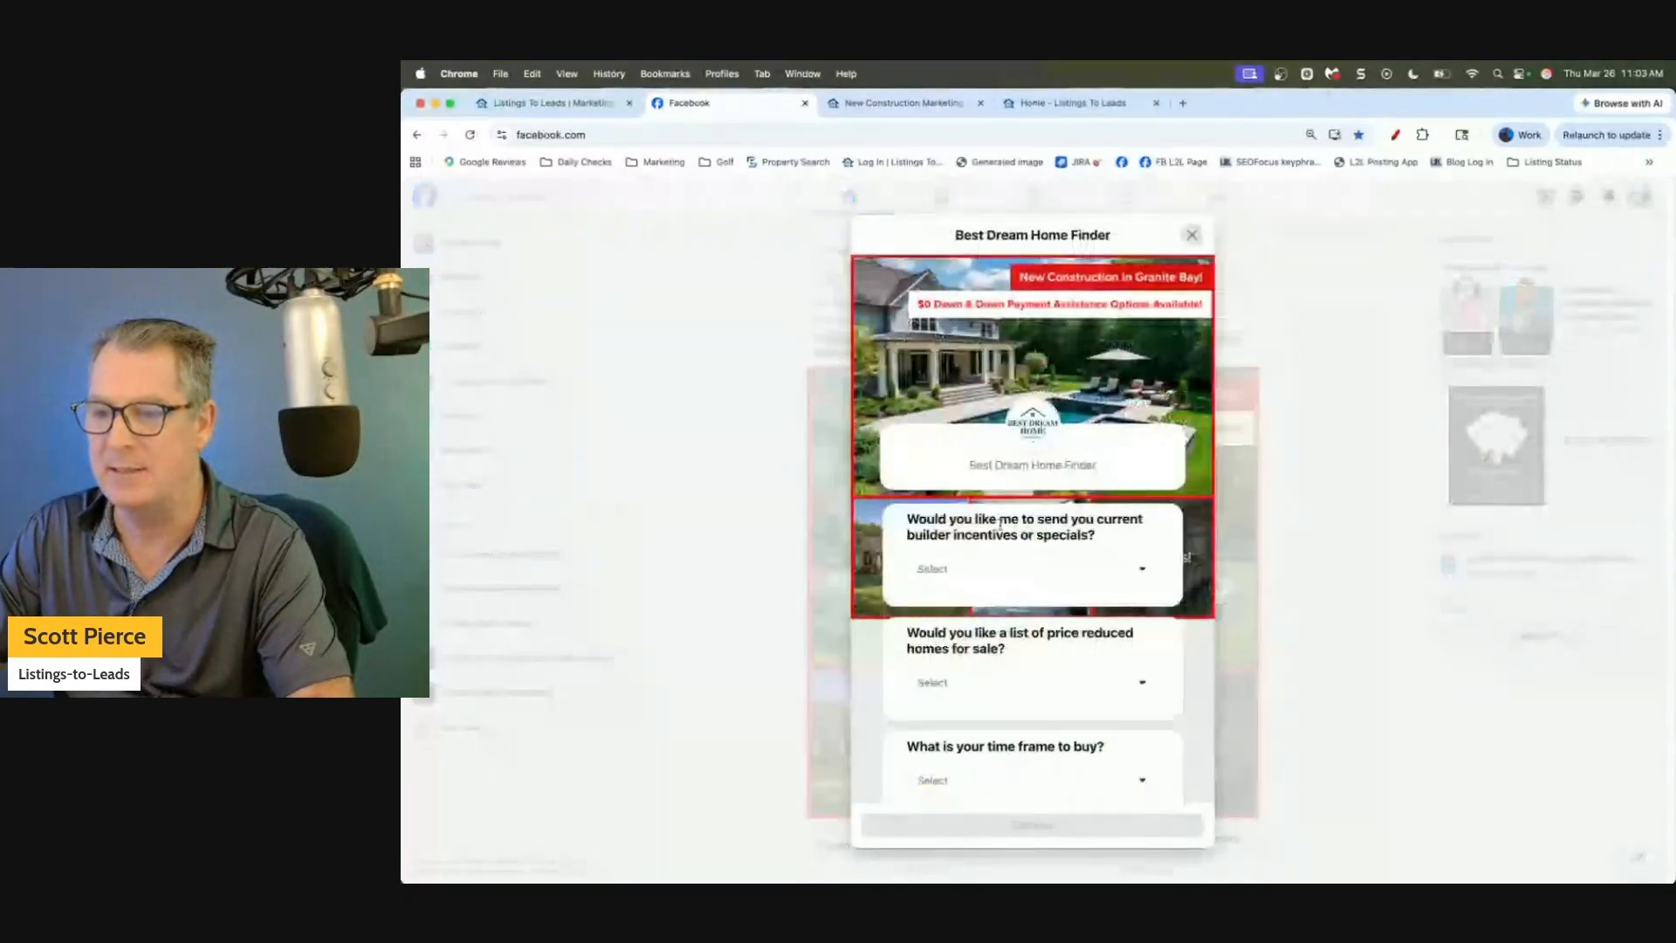
{"action": "left_click_drag", "start_coordinate": [952, 524], "coordinate": [1109, 552]}
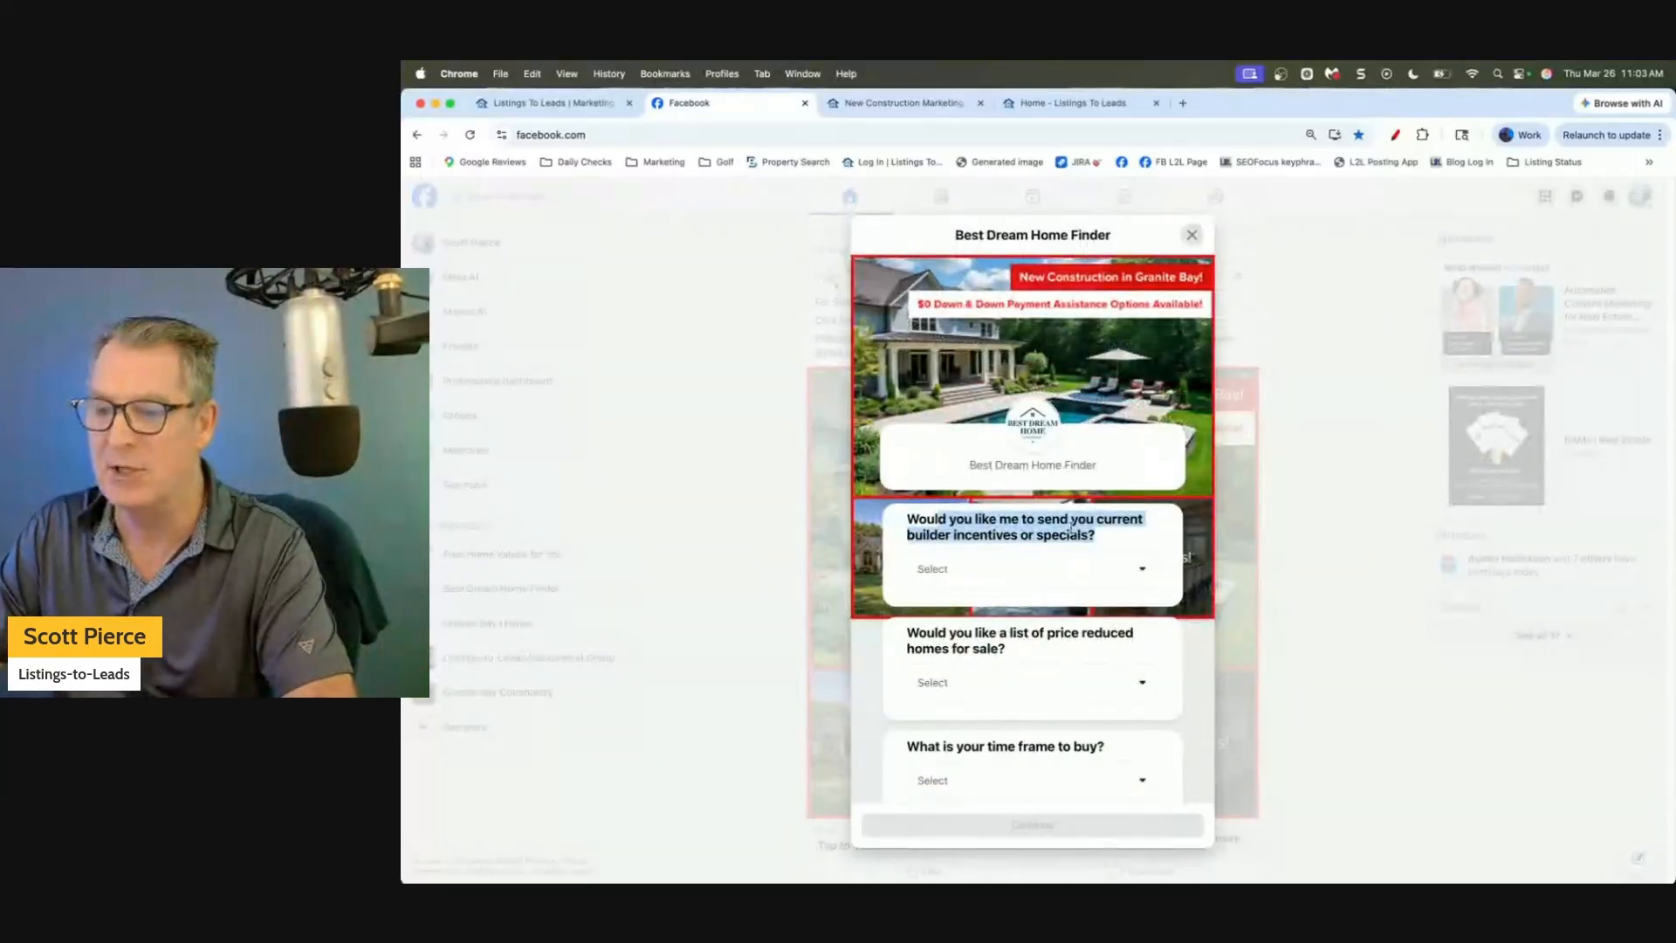
{"action": "left_click", "coordinate": [1064, 571]}
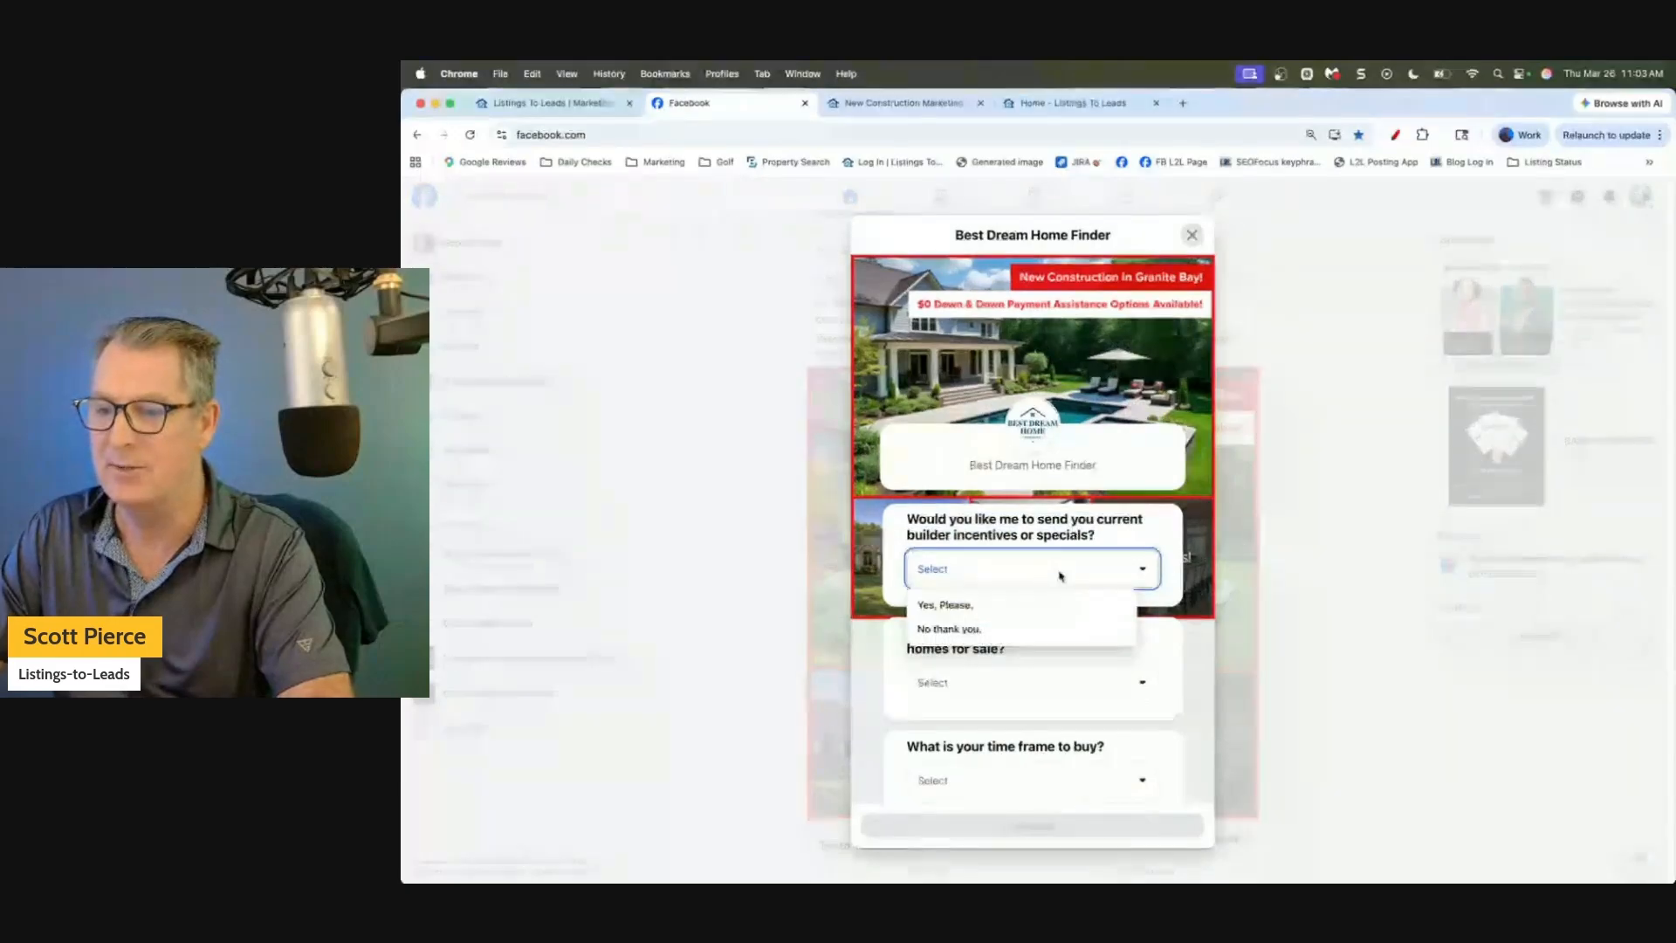
{"action": "left_click", "coordinate": [1013, 604]}
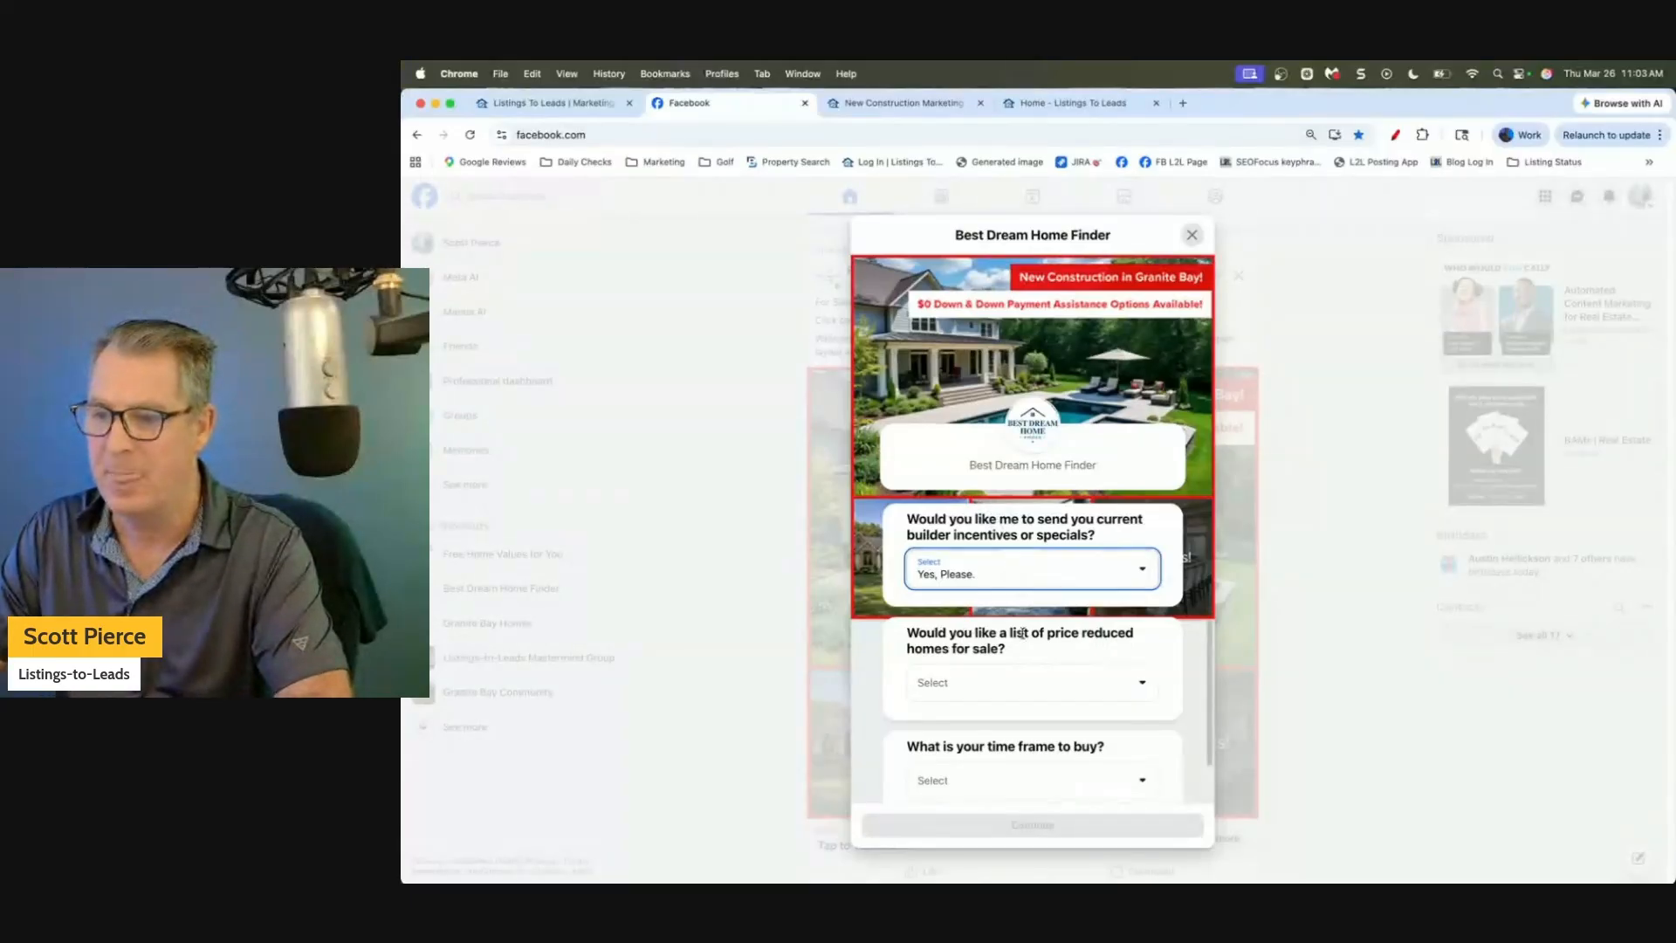
{"action": "left_click", "coordinate": [1005, 684]}
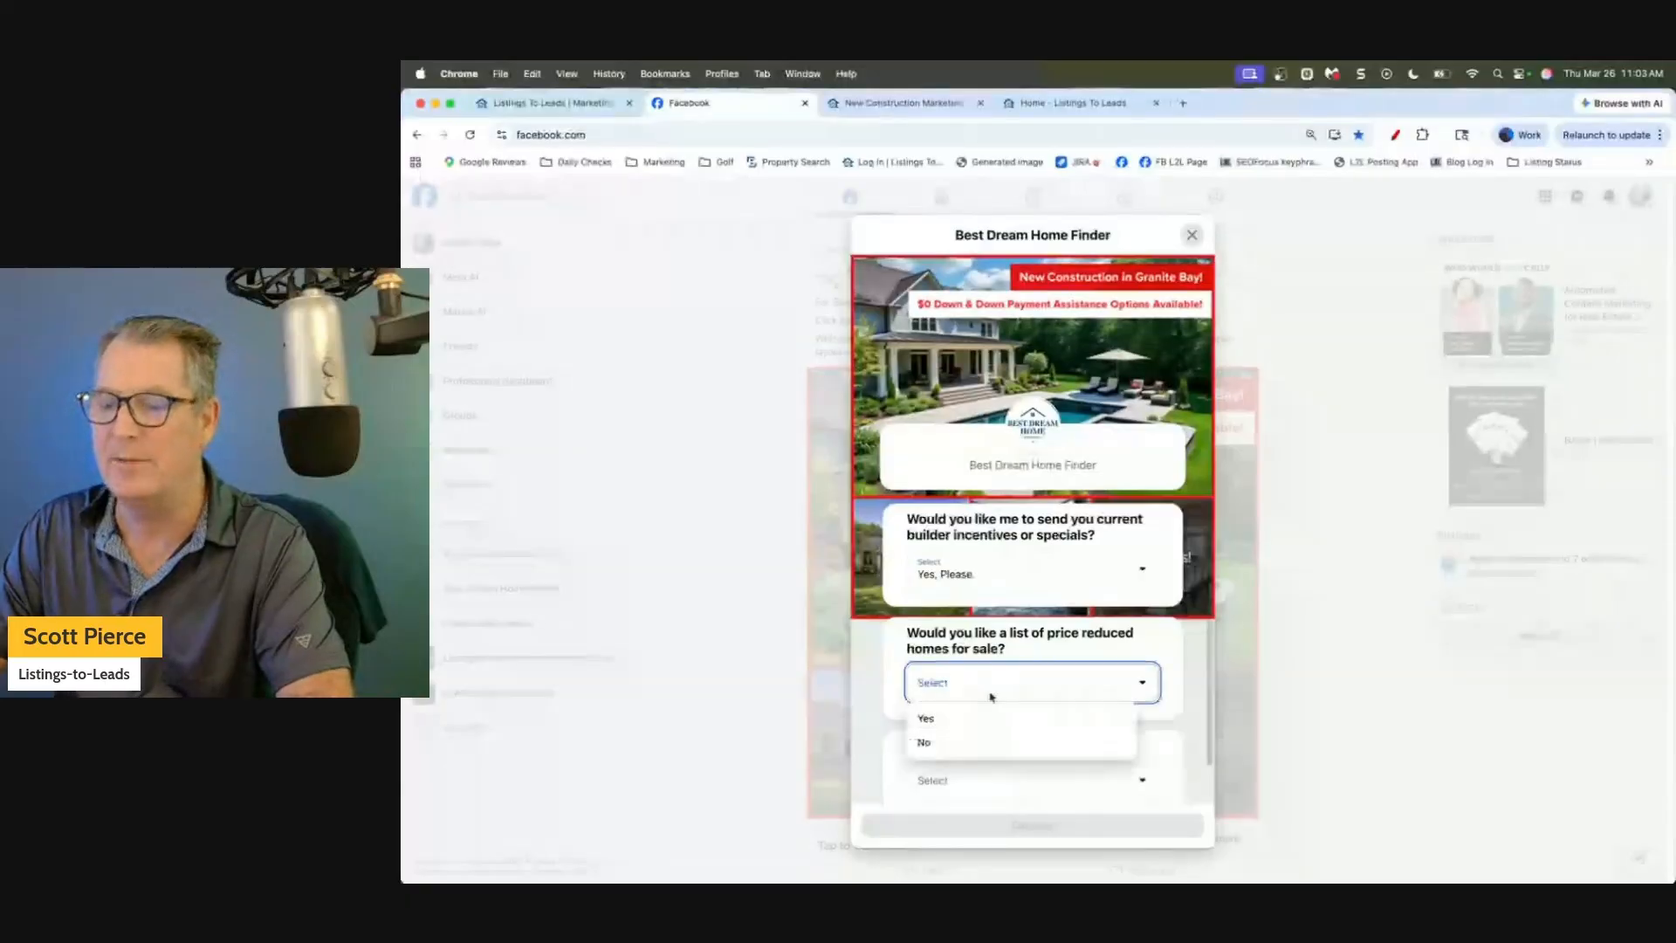
{"action": "left_click", "coordinate": [976, 720]}
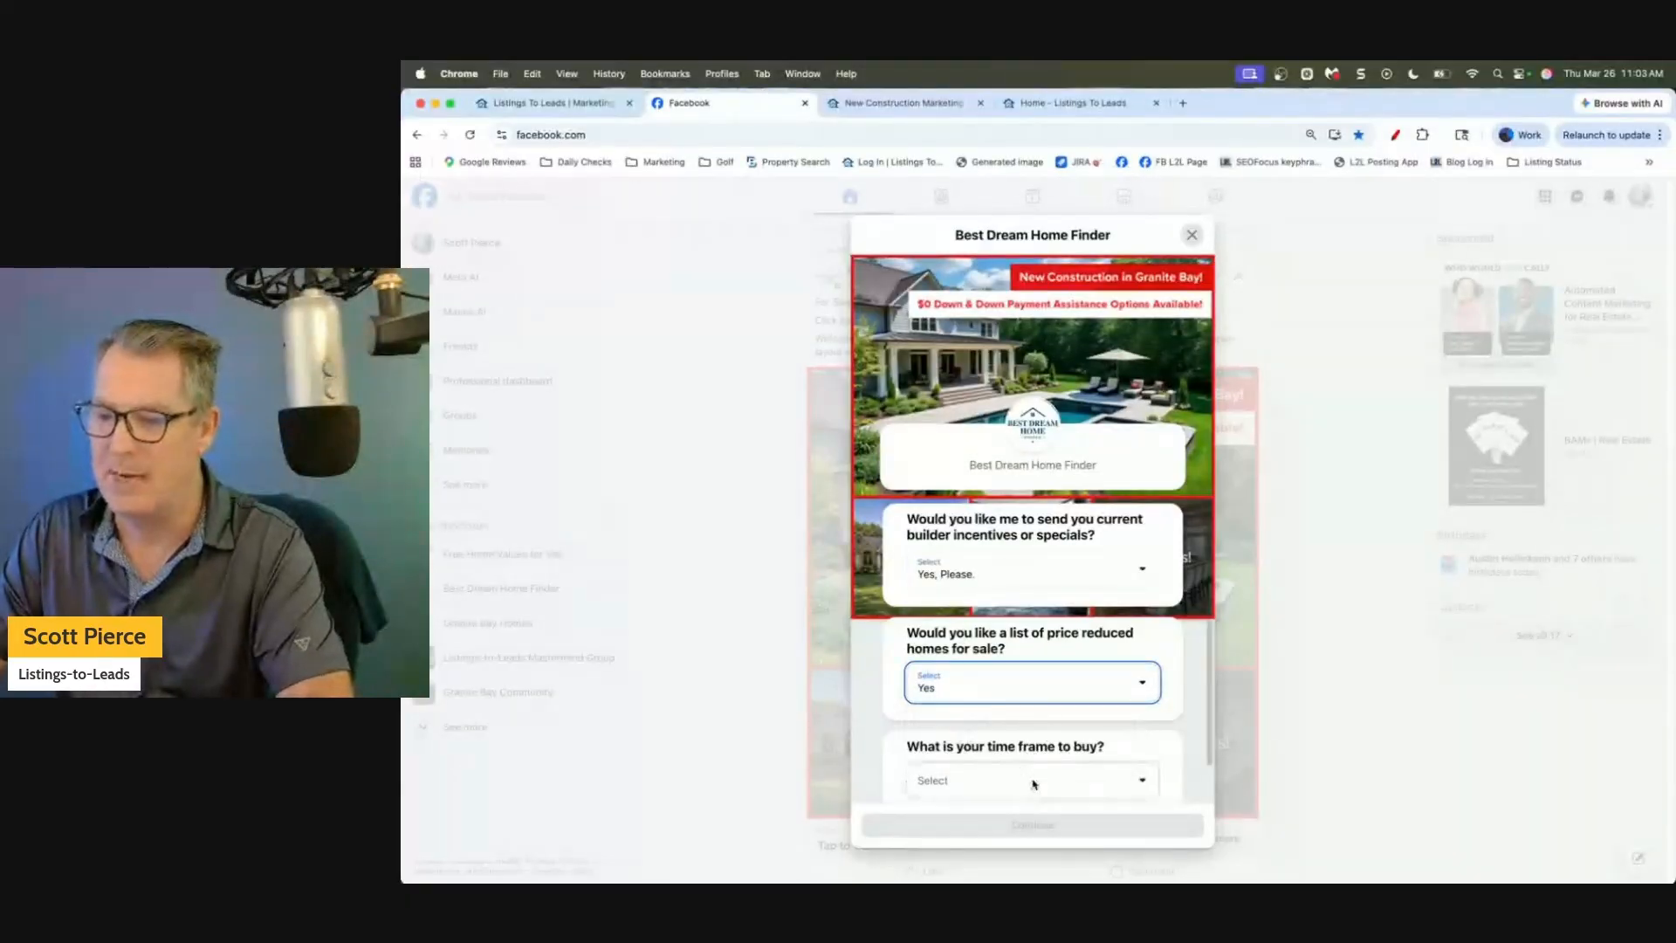
{"action": "left_click", "coordinate": [1036, 784]}
{"action": "left_click", "coordinate": [1020, 705]}
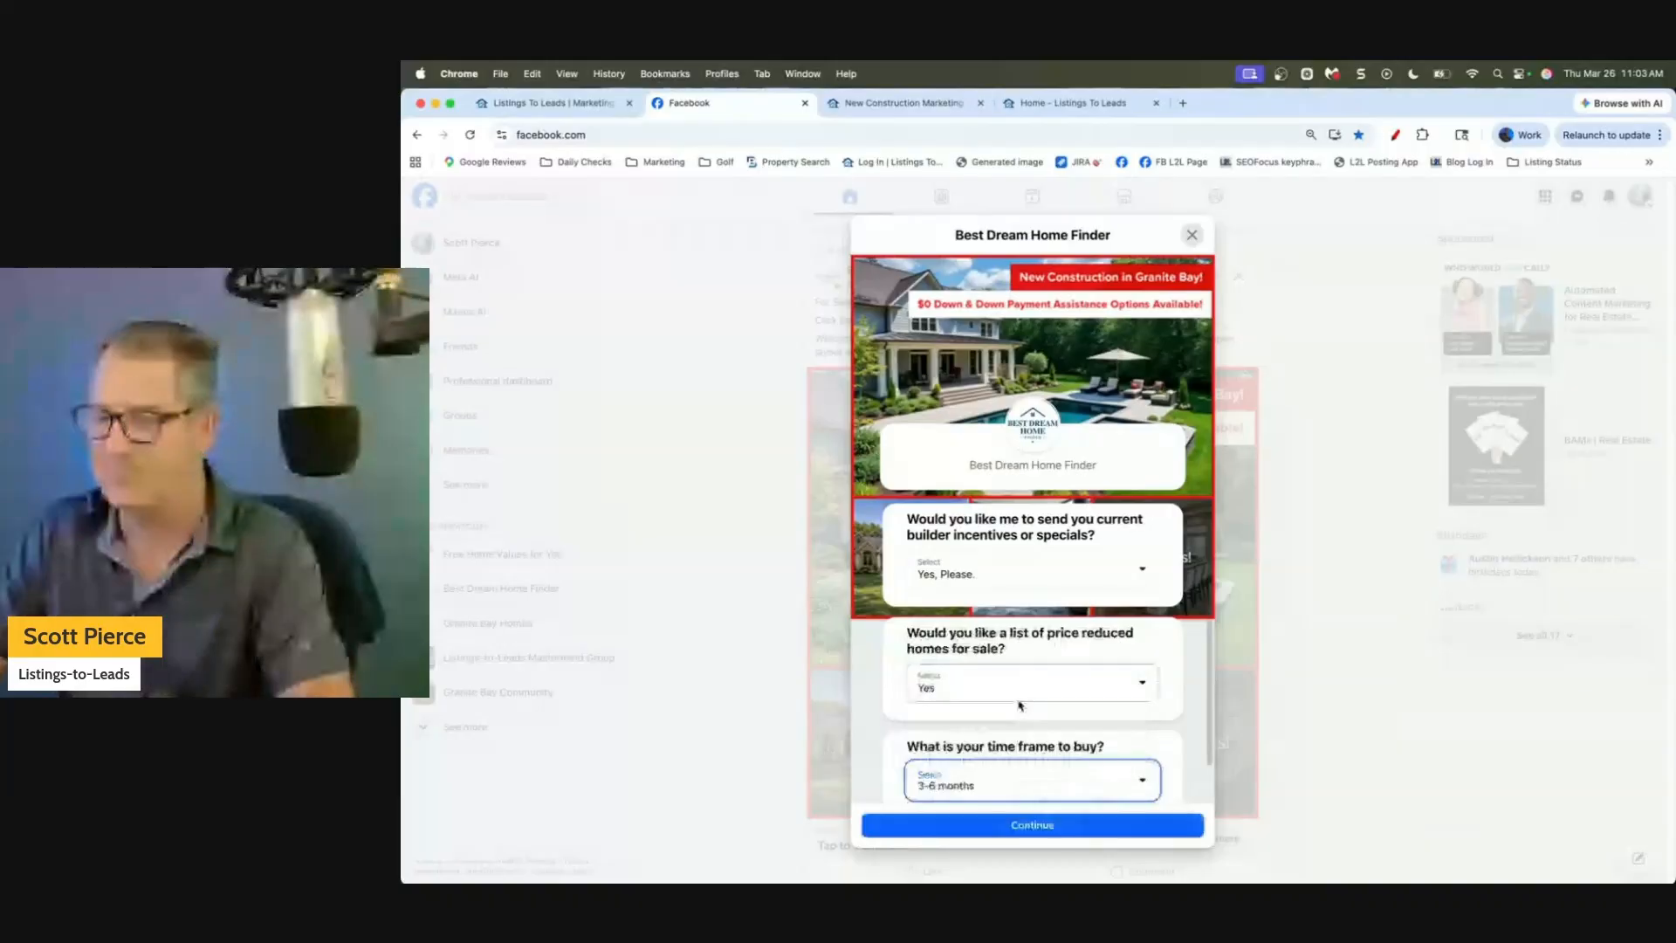
Confirm the pre-filled contact details, submit the lead form, and go to 'View listing!'.
{"action": "left_click", "coordinate": [1028, 825]}
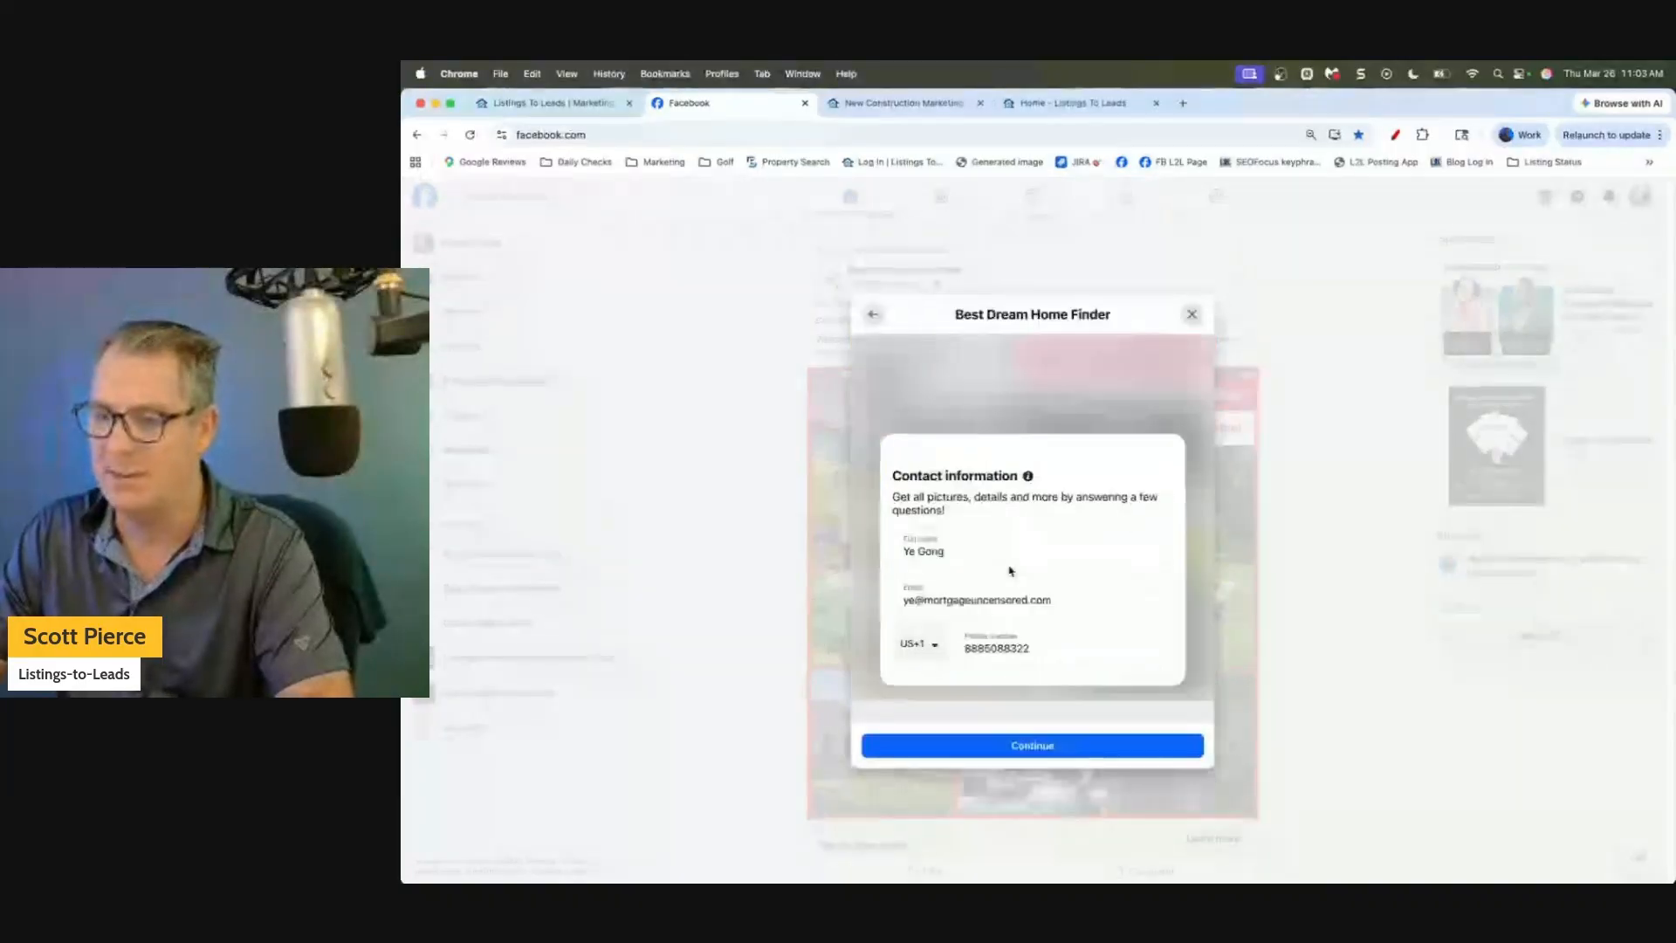
{"action": "left_click", "coordinate": [1053, 611]}
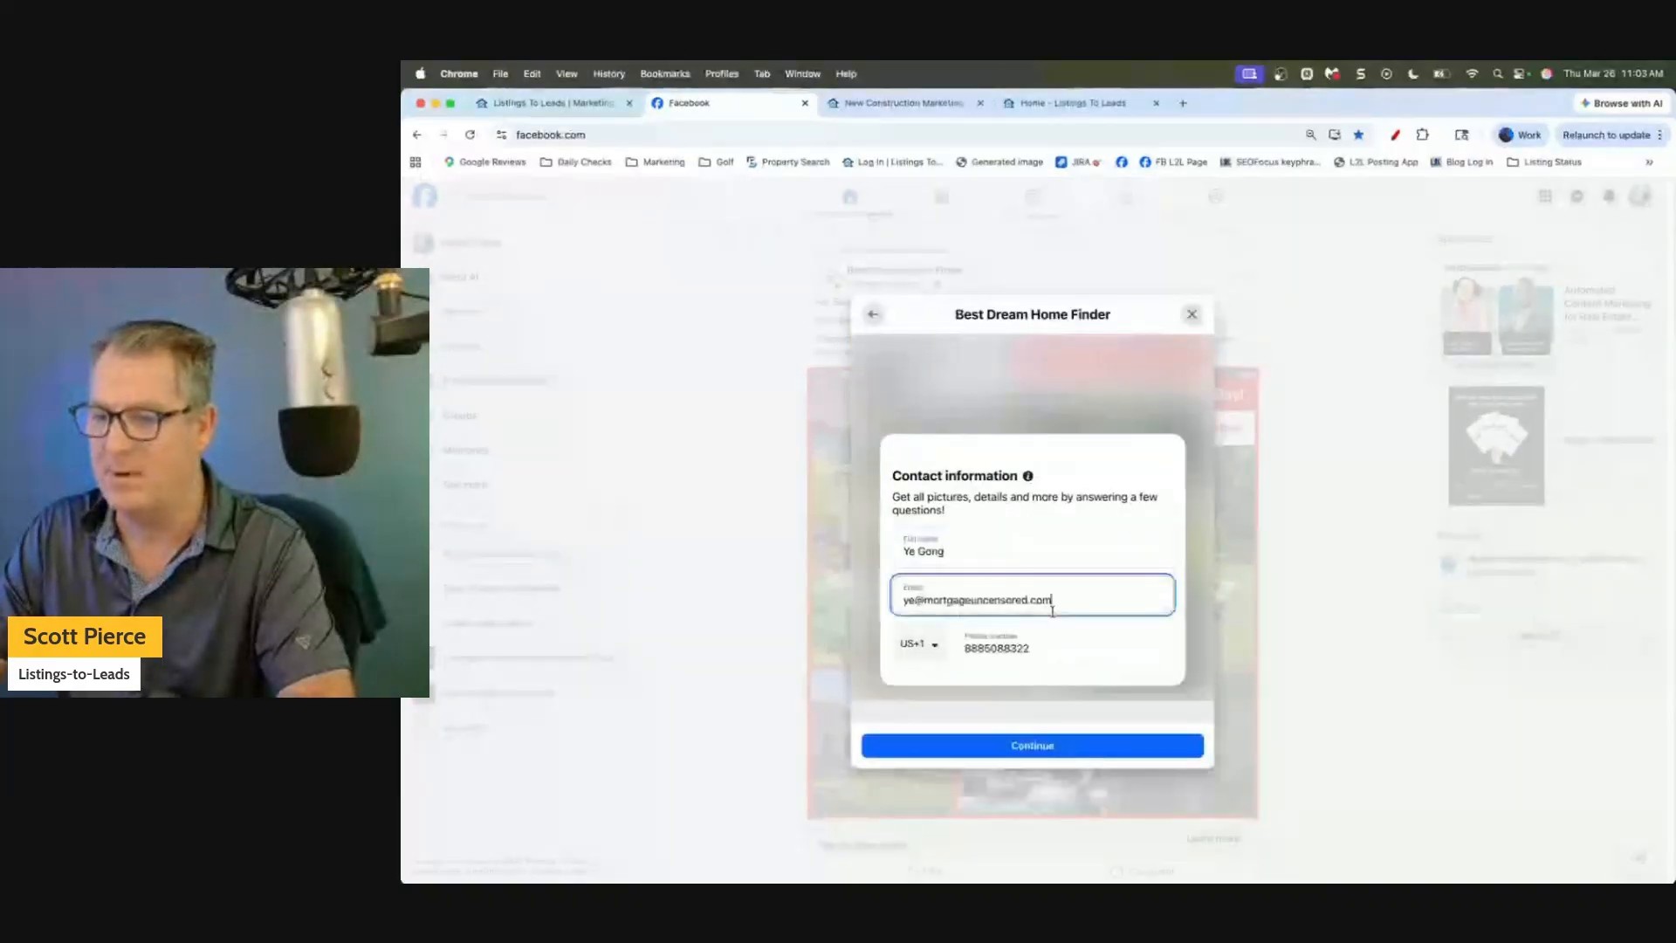
{"action": "left_click", "coordinate": [1048, 647]}
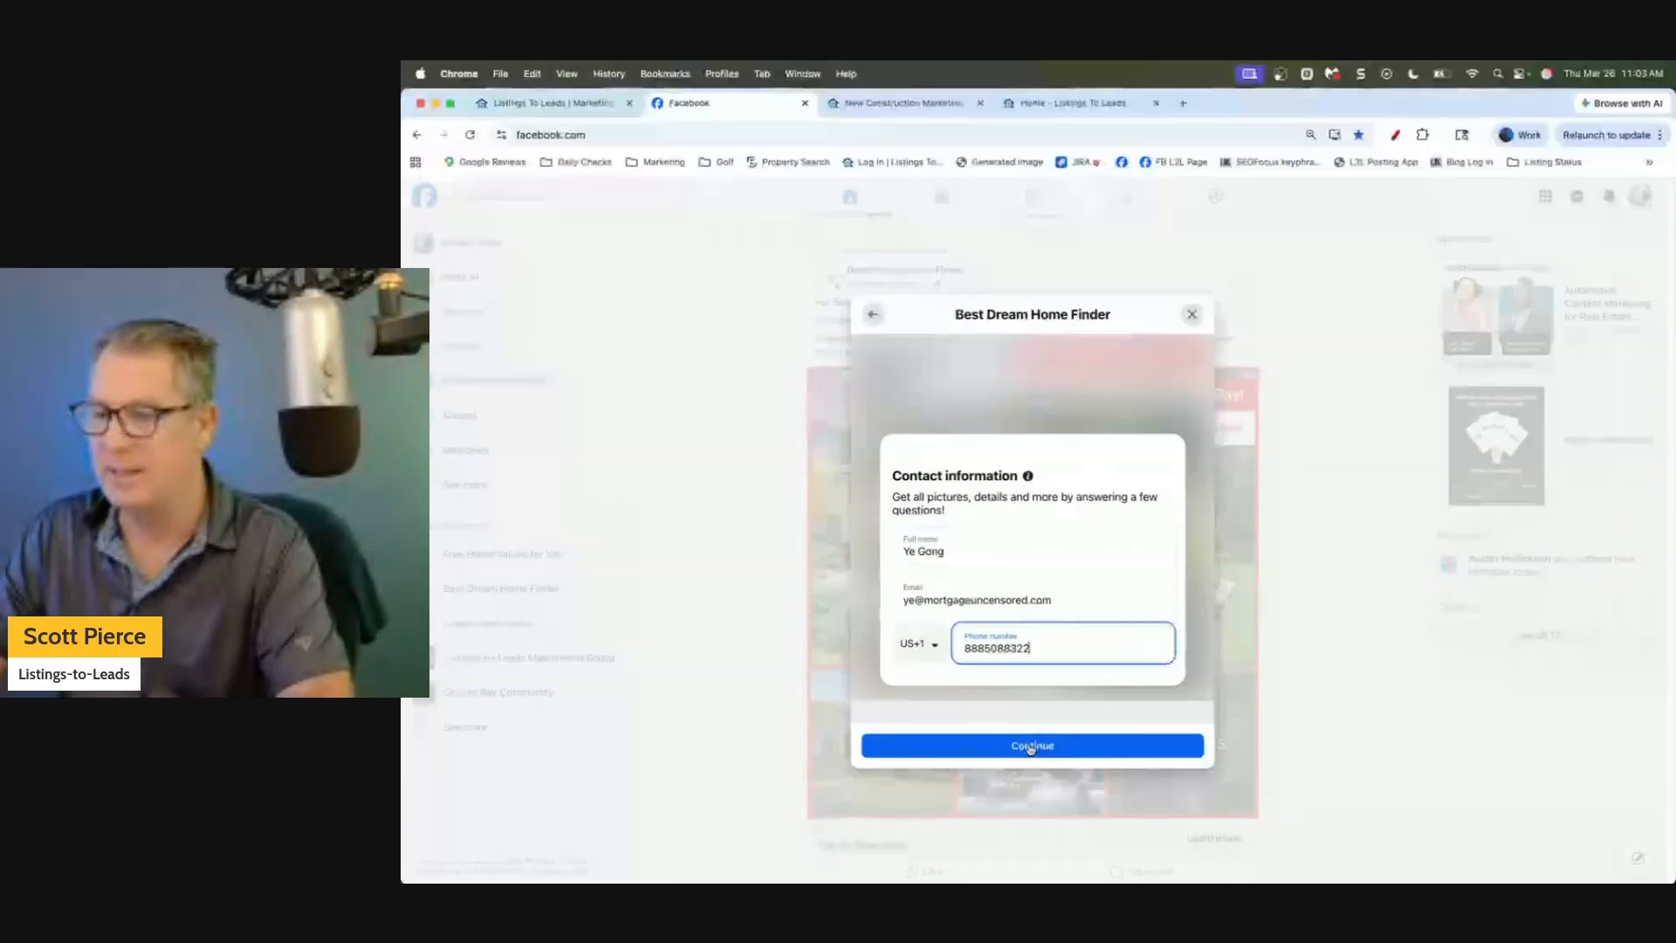
{"action": "left_click", "coordinate": [1031, 746]}
{"action": "left_click", "coordinate": [1017, 670]}
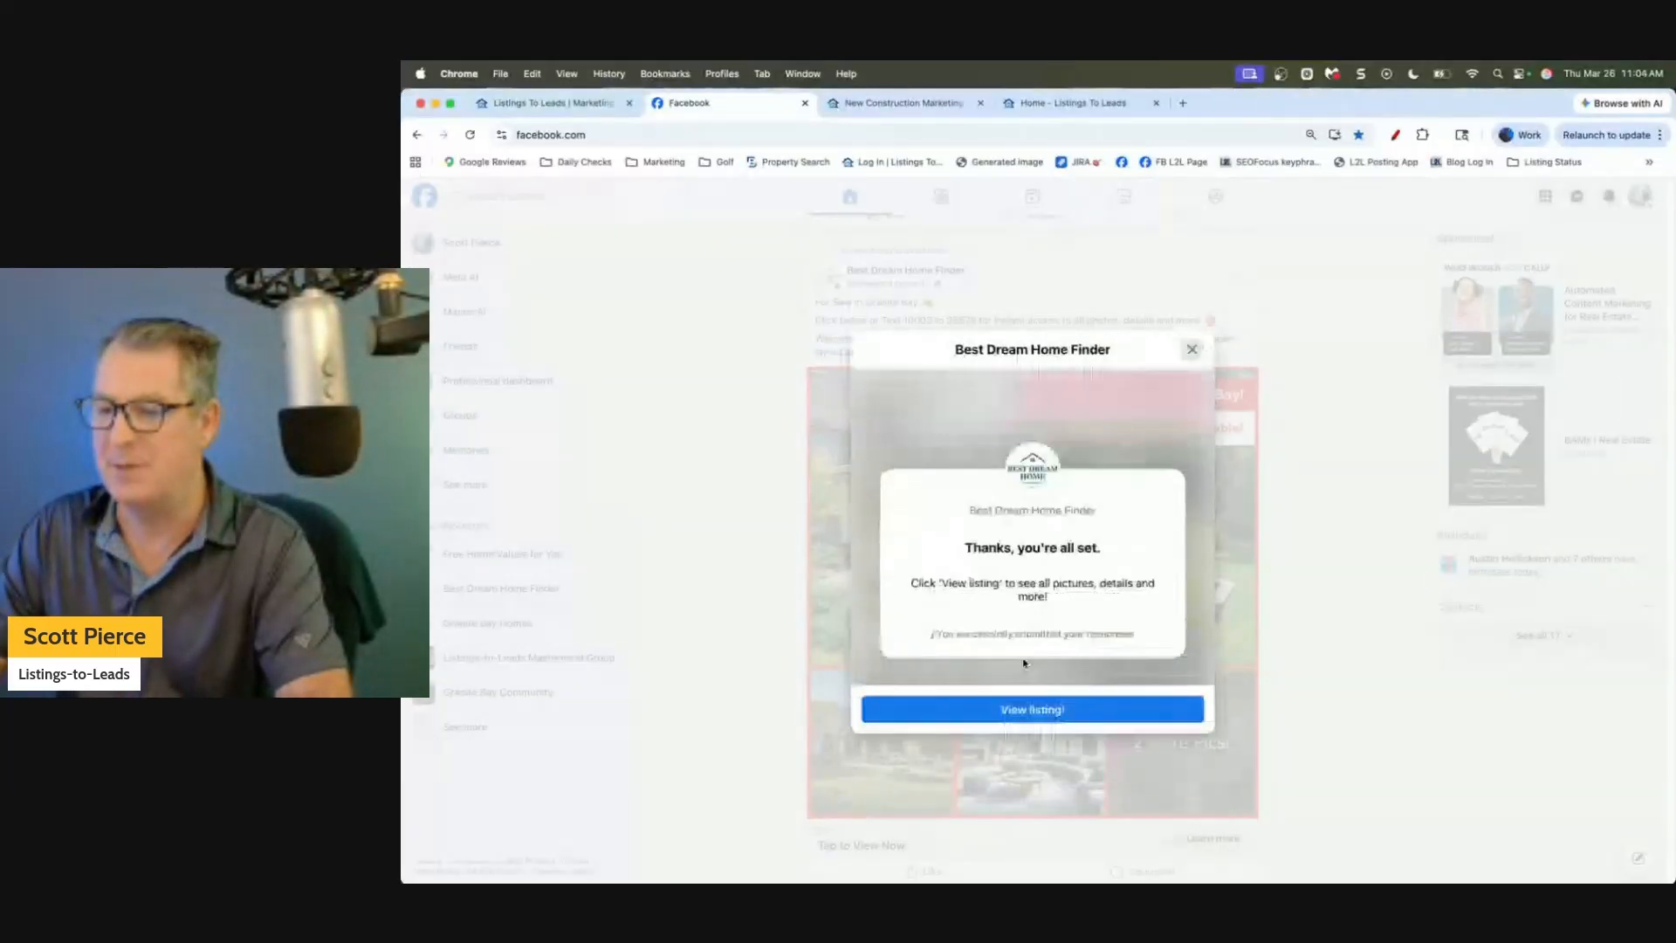
{"action": "left_click", "coordinate": [1033, 709]}
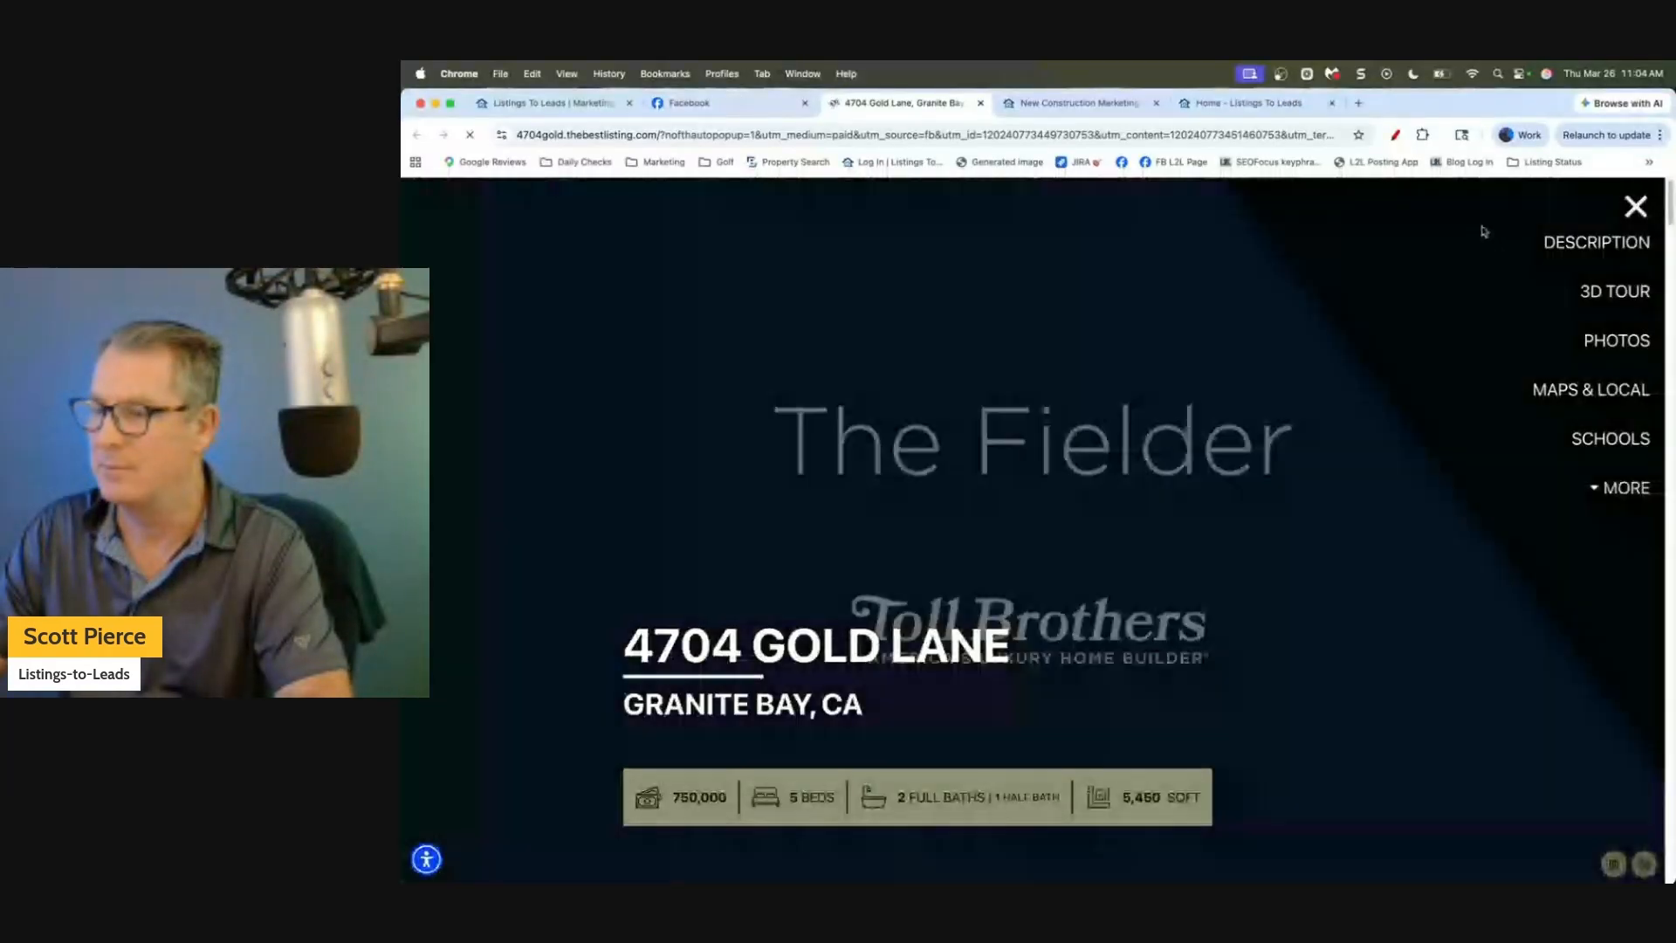
{"action": "left_click", "coordinate": [1638, 207]}
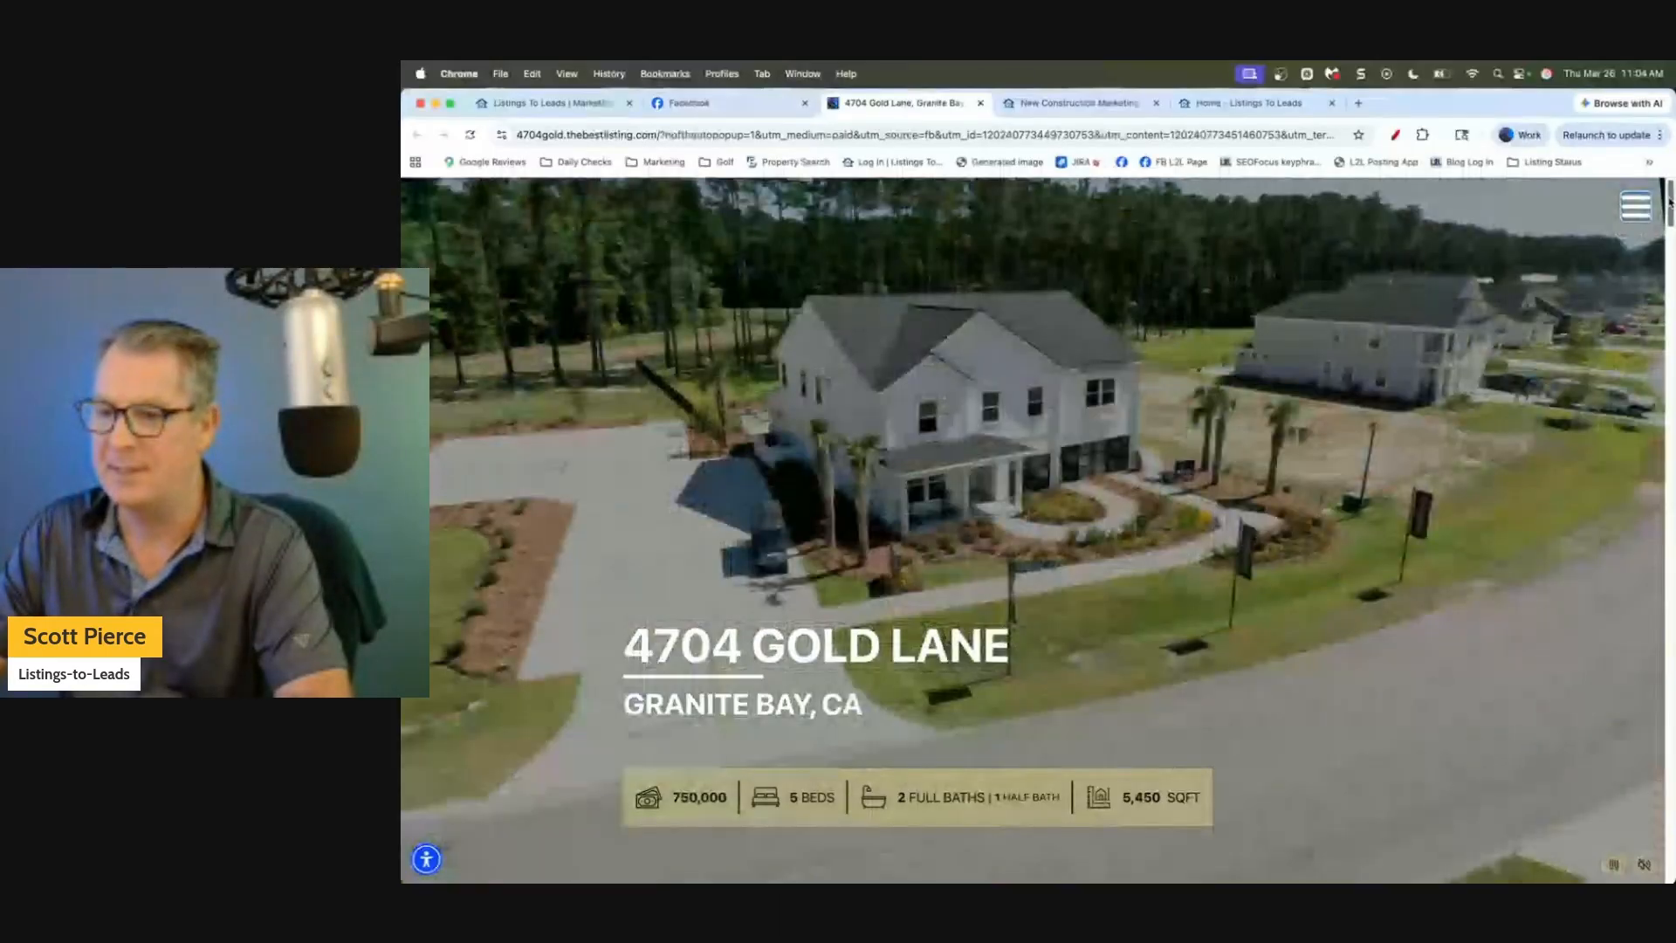
{"action": "left_click_drag", "start_coordinate": [1669, 203], "coordinate": [1670, 428]}
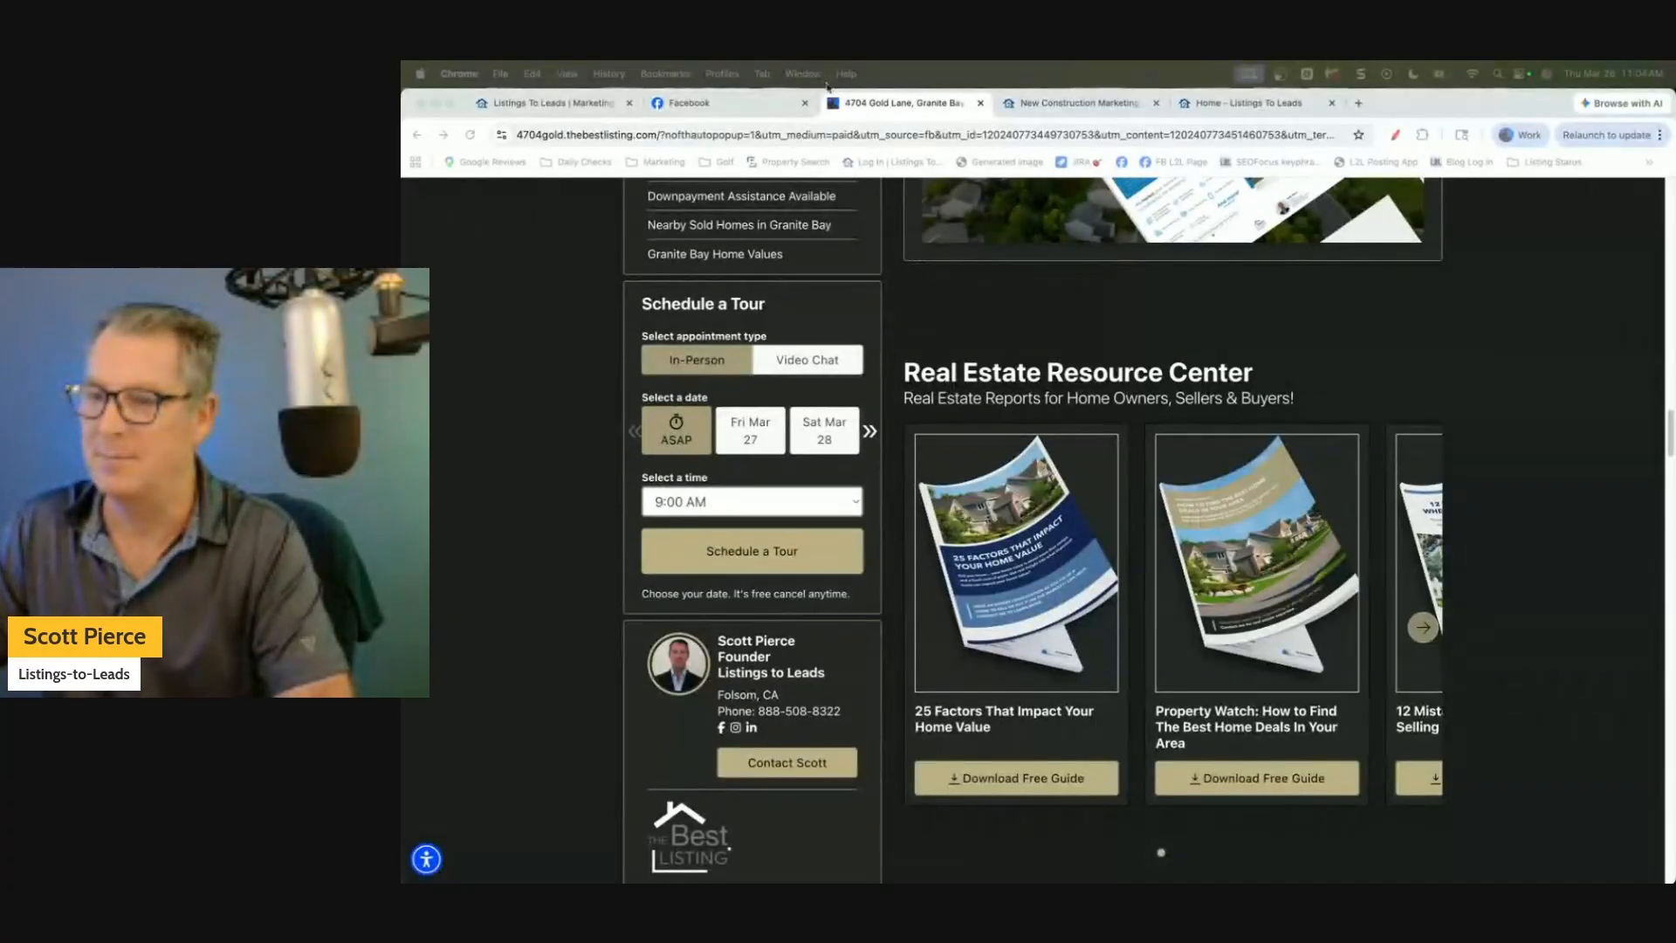
{"action": "left_click", "coordinate": [981, 104]}
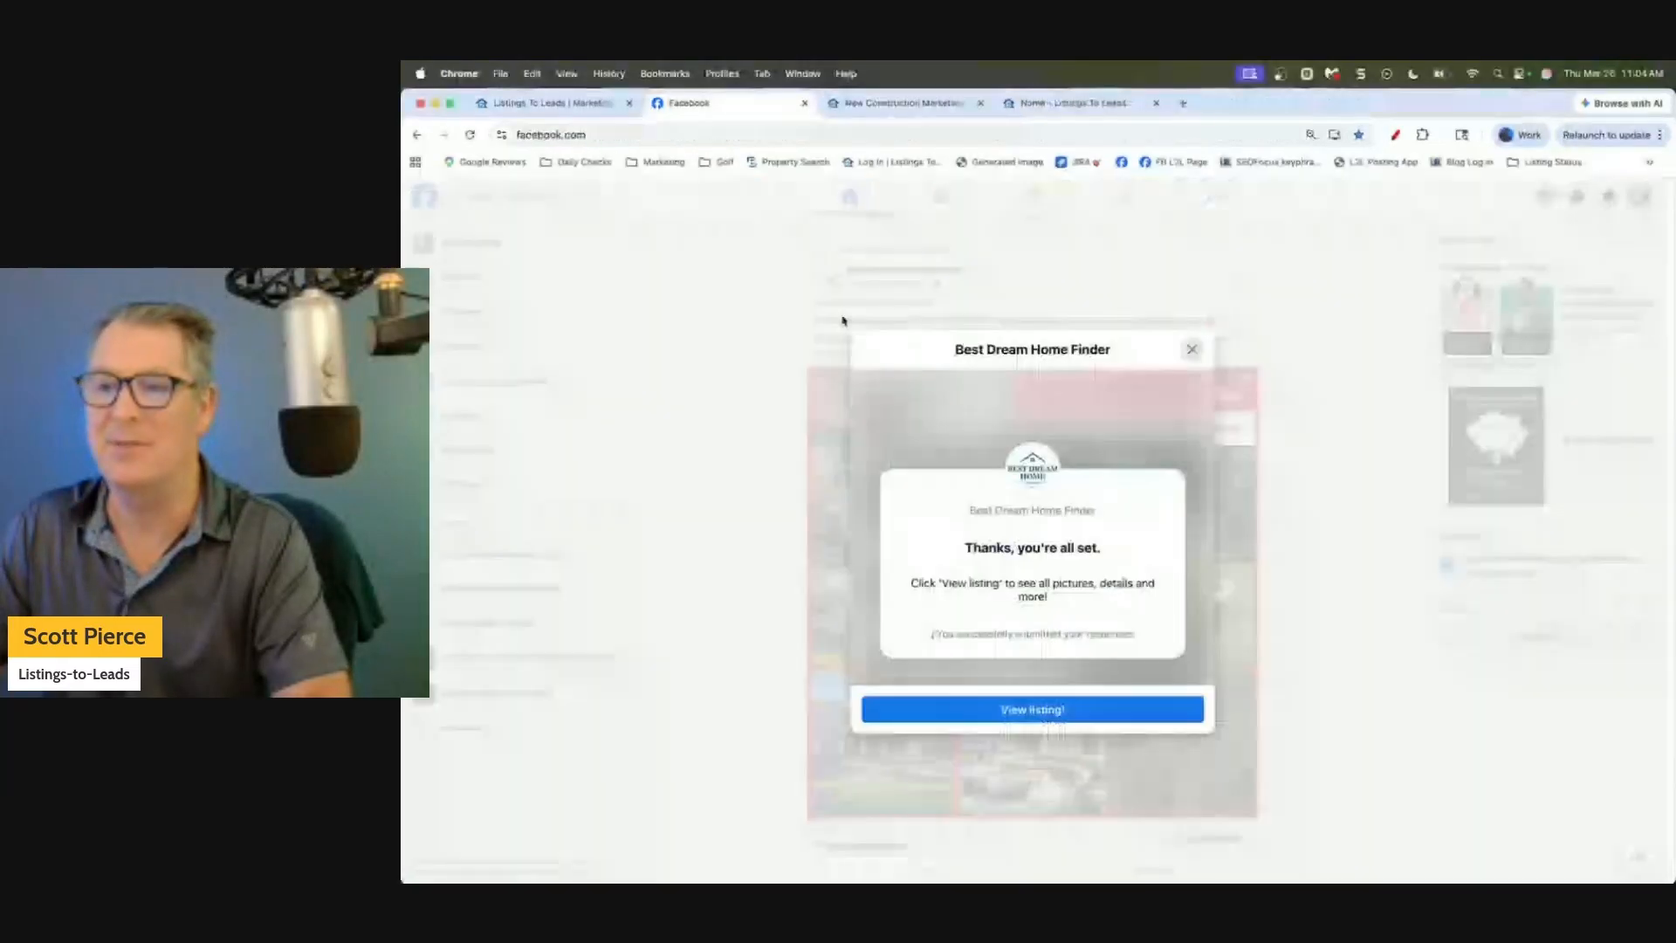
Close the Facebook tab and scroll down the New Construction Marketing blog post.
{"action": "left_click", "coordinate": [804, 104]}
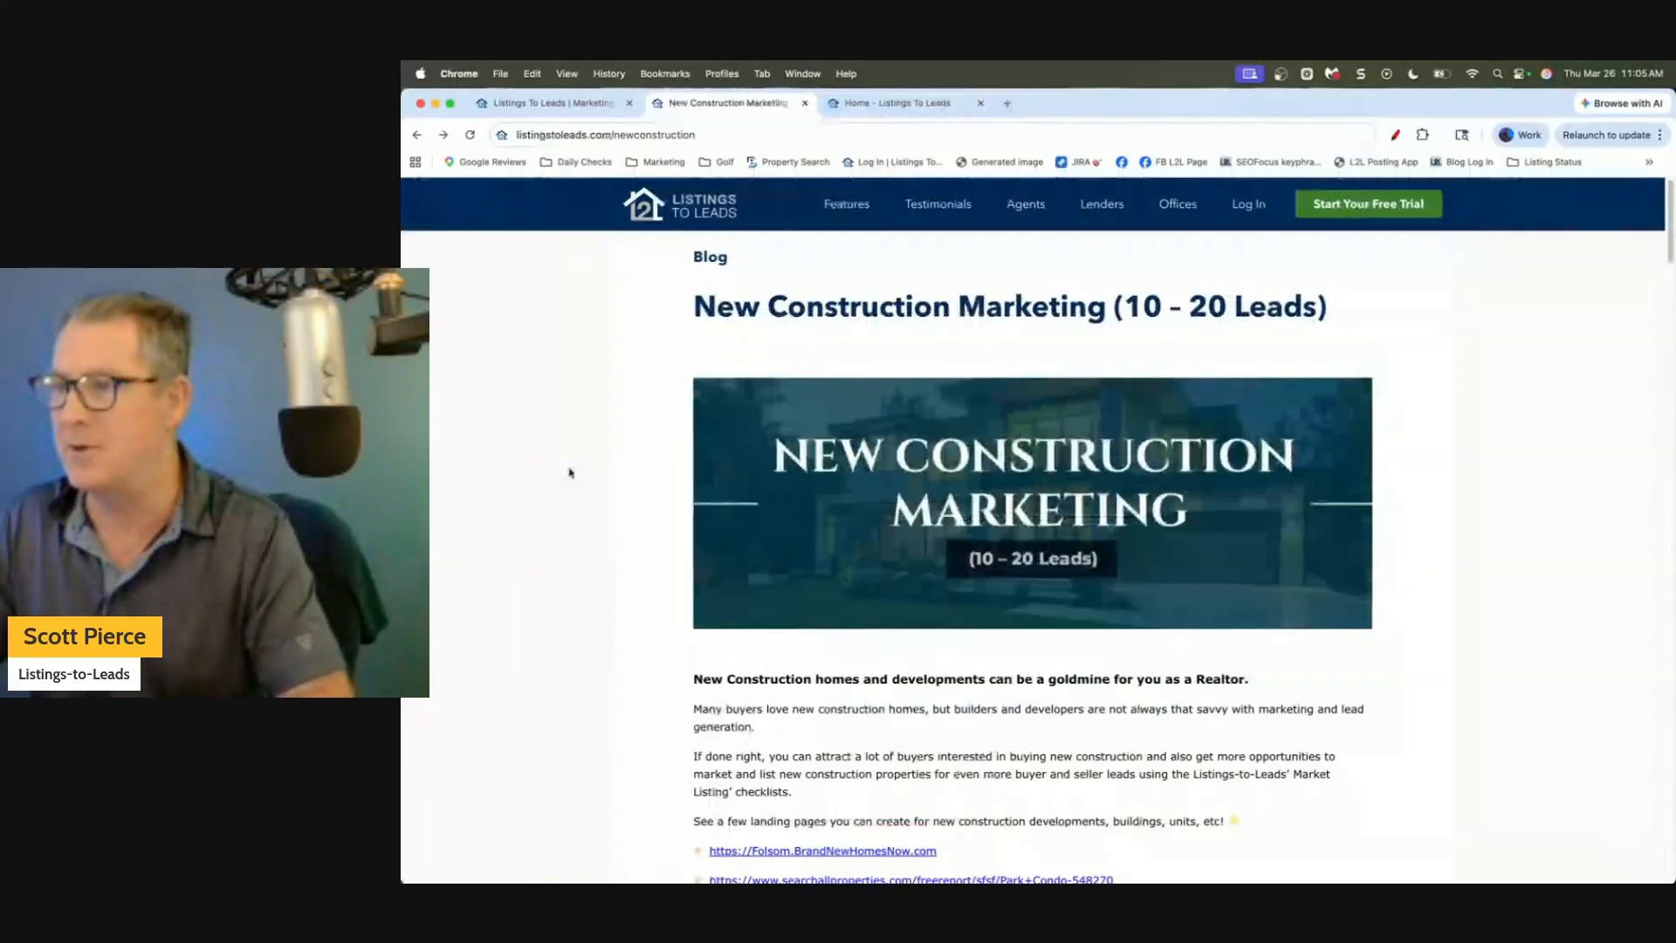
{"action": "scroll", "coordinate": [569, 472], "scroll_direction": "down", "scroll_amount": 1}
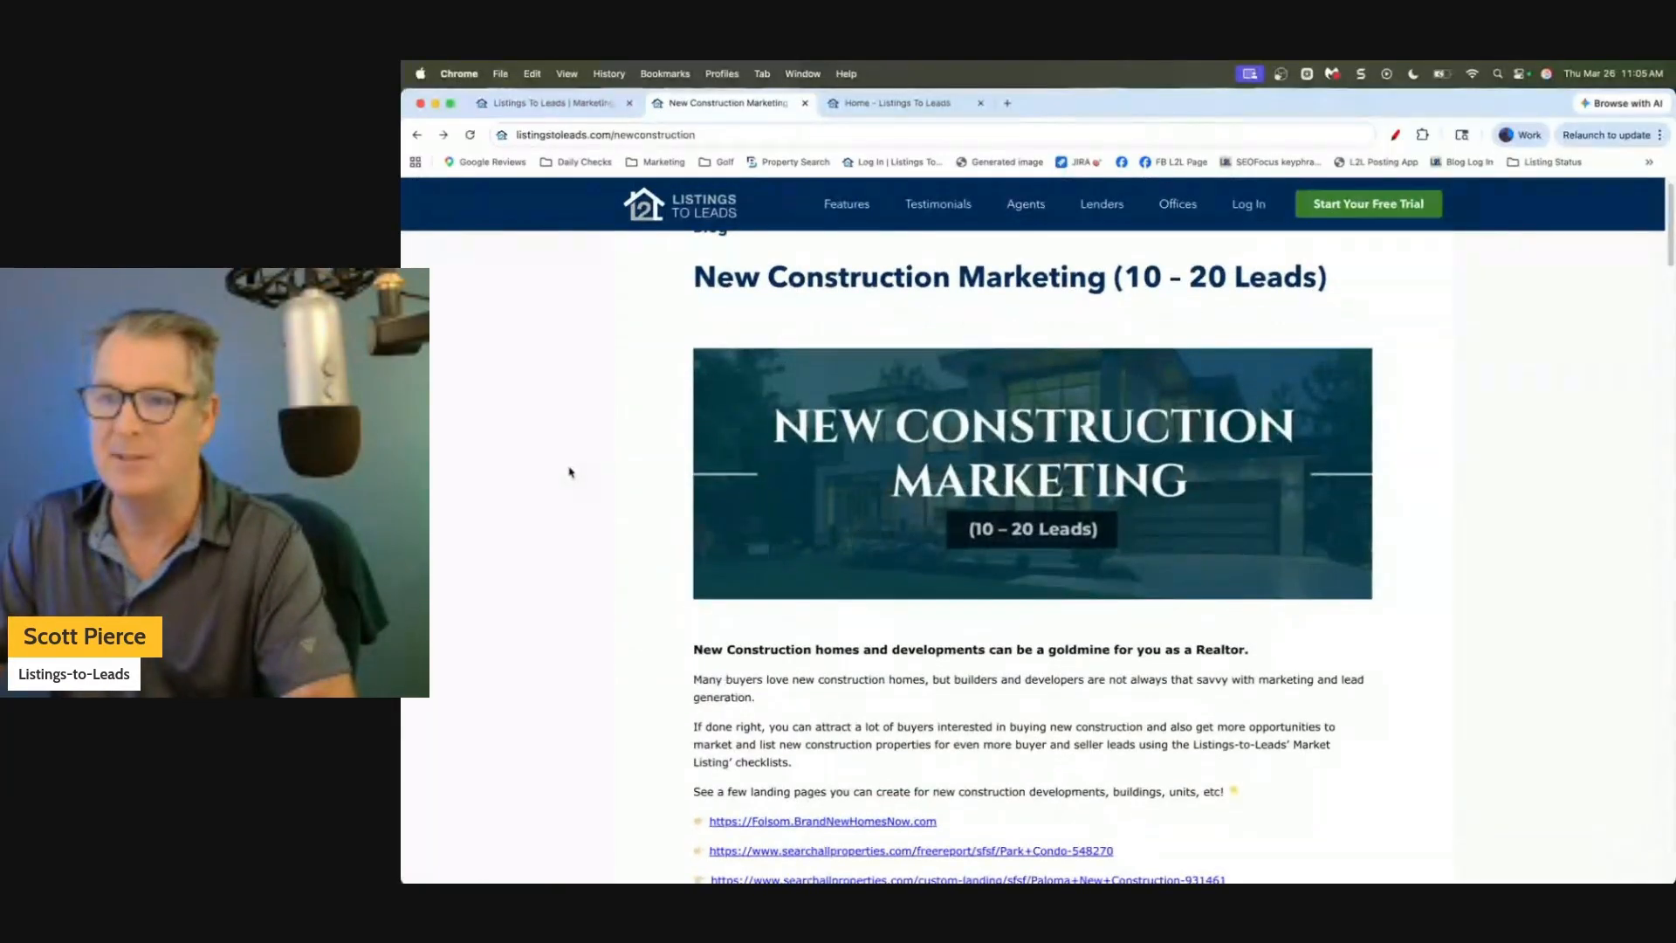
{"action": "scroll", "coordinate": [569, 472], "scroll_direction": "down", "scroll_amount": 2}
{"action": "left_click", "coordinate": [745, 140]}
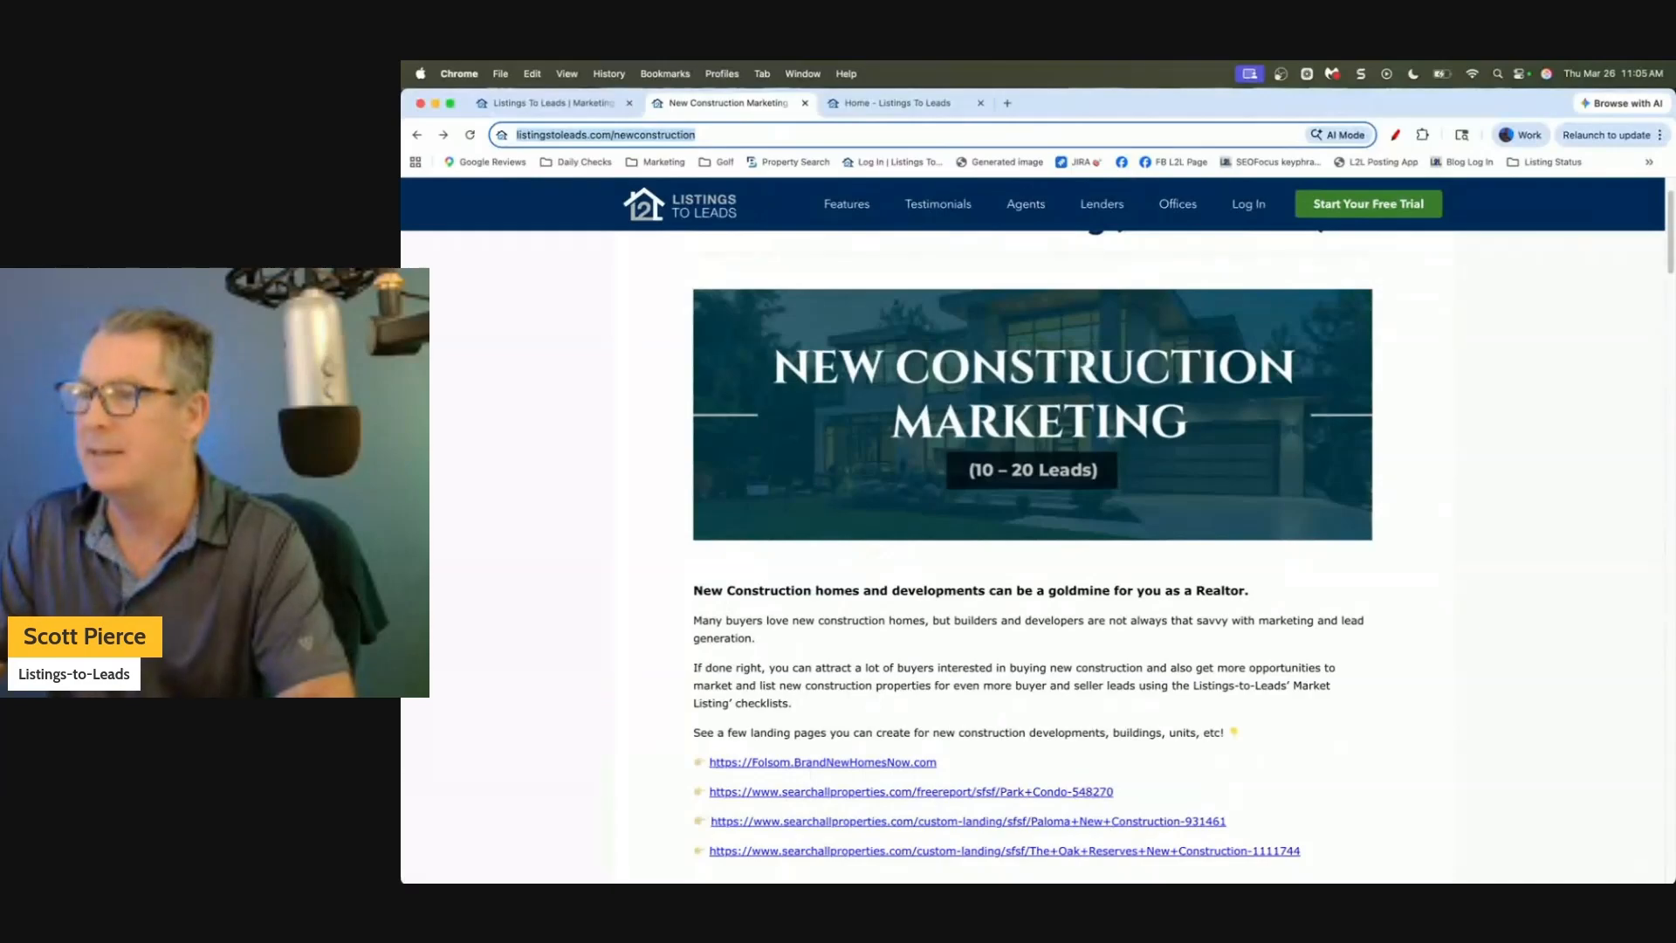
{"action": "key", "text": "super+Tab"}
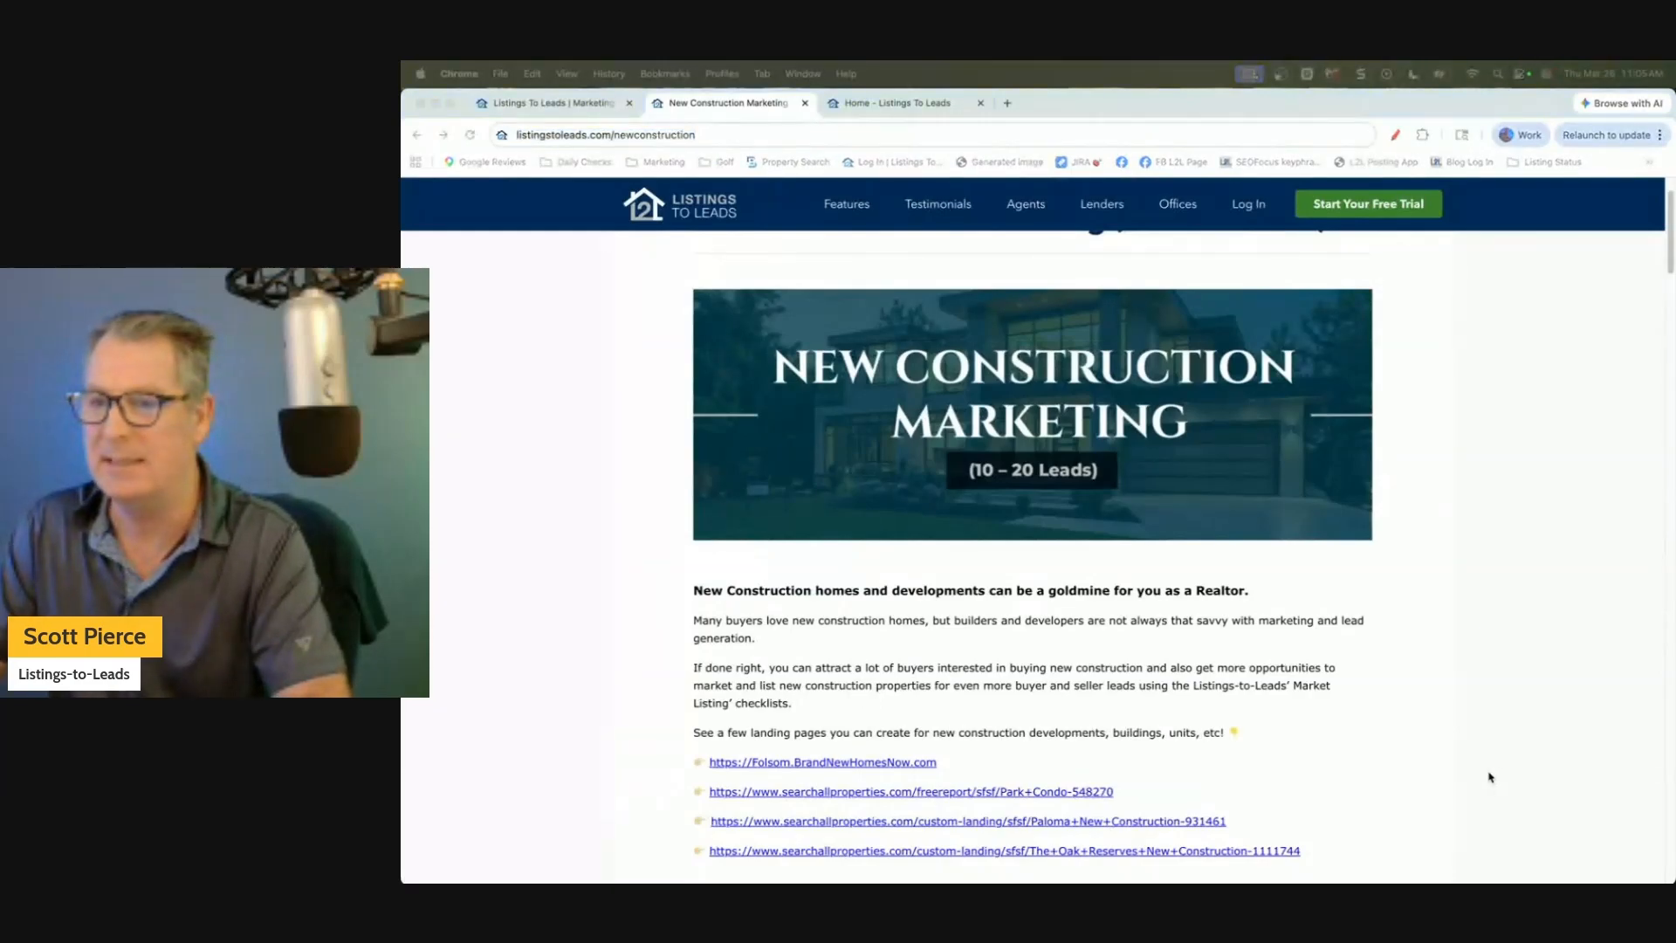
{"action": "key", "text": "super+Tab"}
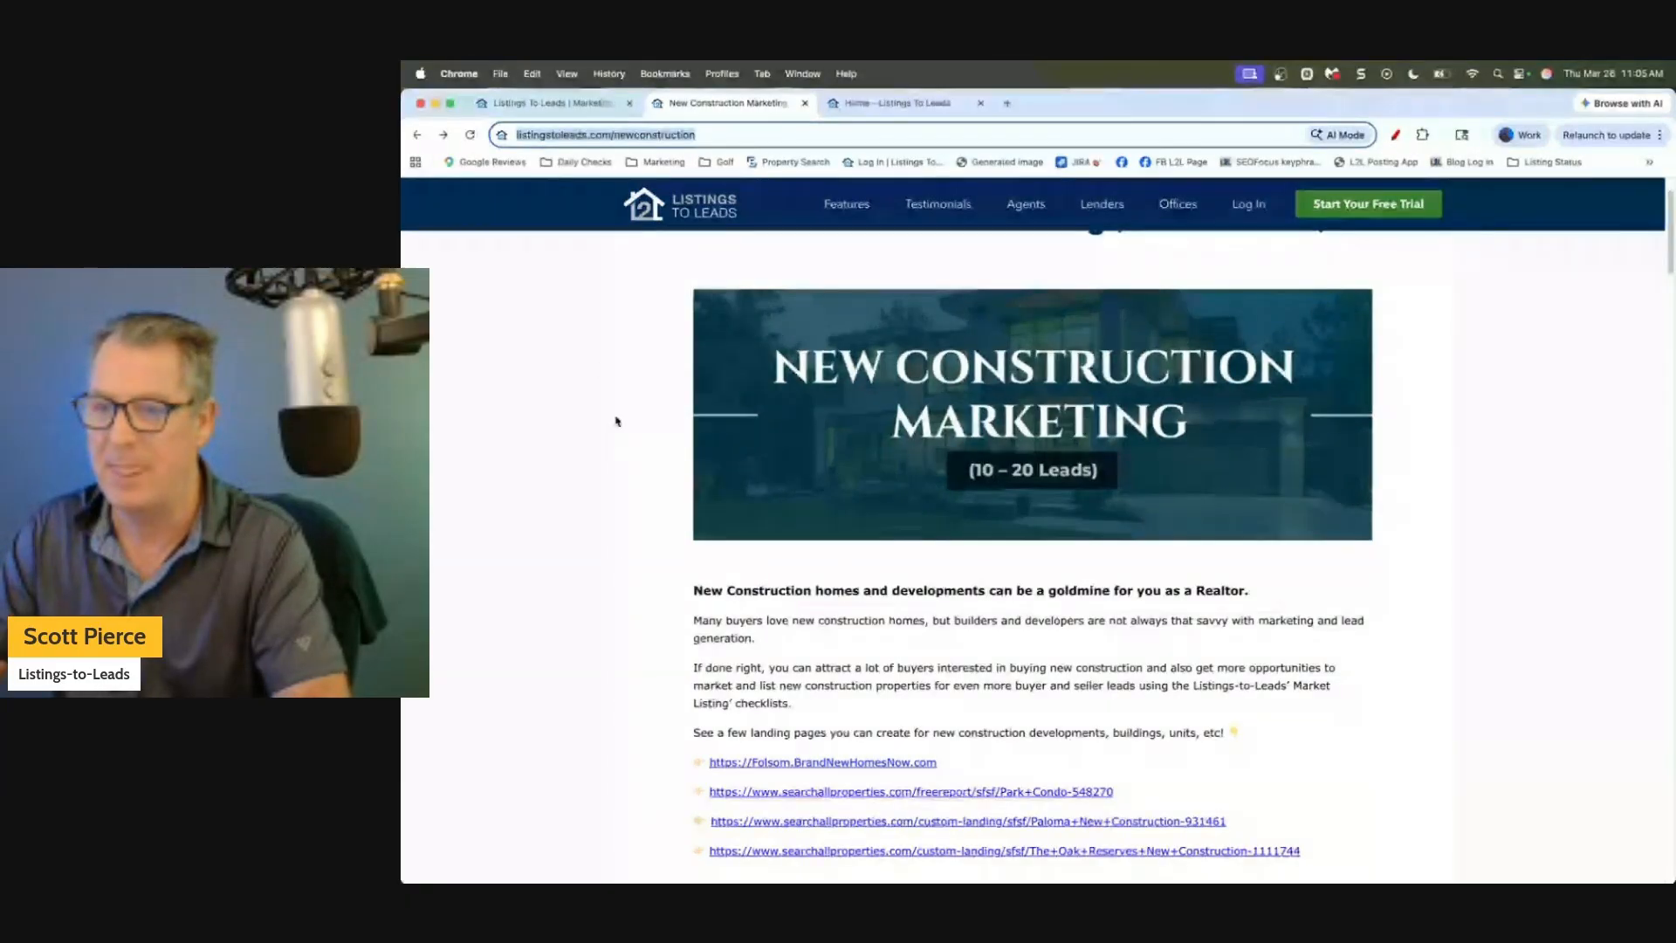
Scroll further through the post and follow the Folsom.BrandNewHomesNow.com example link.
{"action": "scroll", "coordinate": [616, 421], "scroll_direction": "down", "scroll_amount": 1}
{"action": "scroll", "coordinate": [617, 422], "scroll_direction": "down", "scroll_amount": 3}
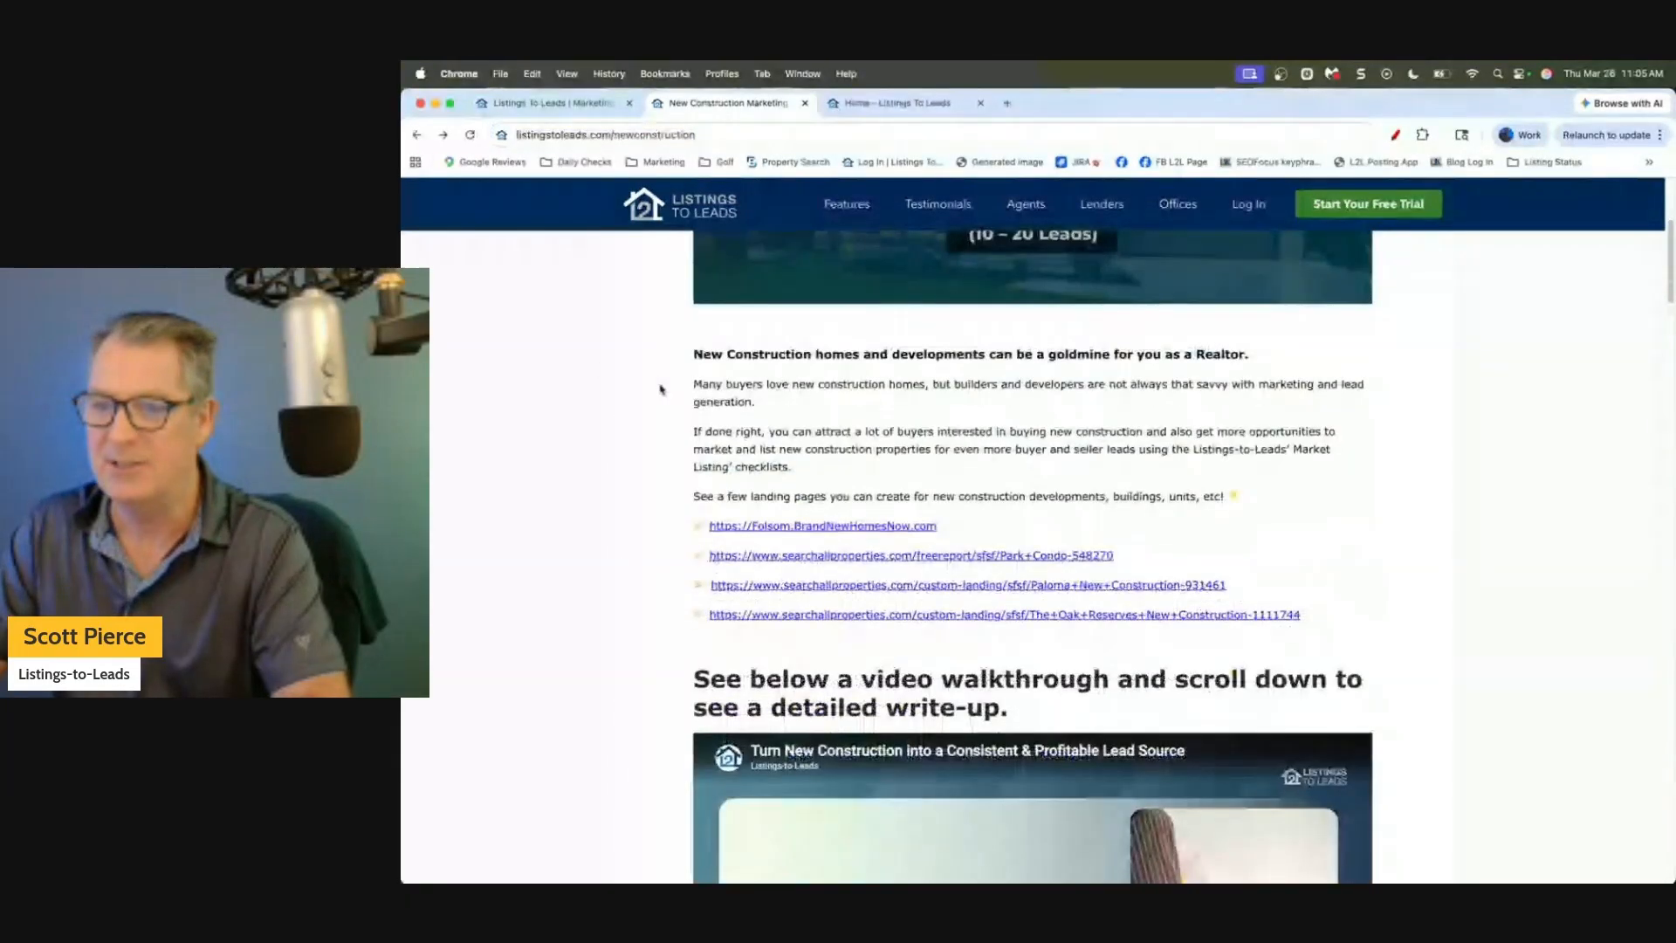
{"action": "left_click_drag", "start_coordinate": [694, 354], "coordinate": [1174, 374]}
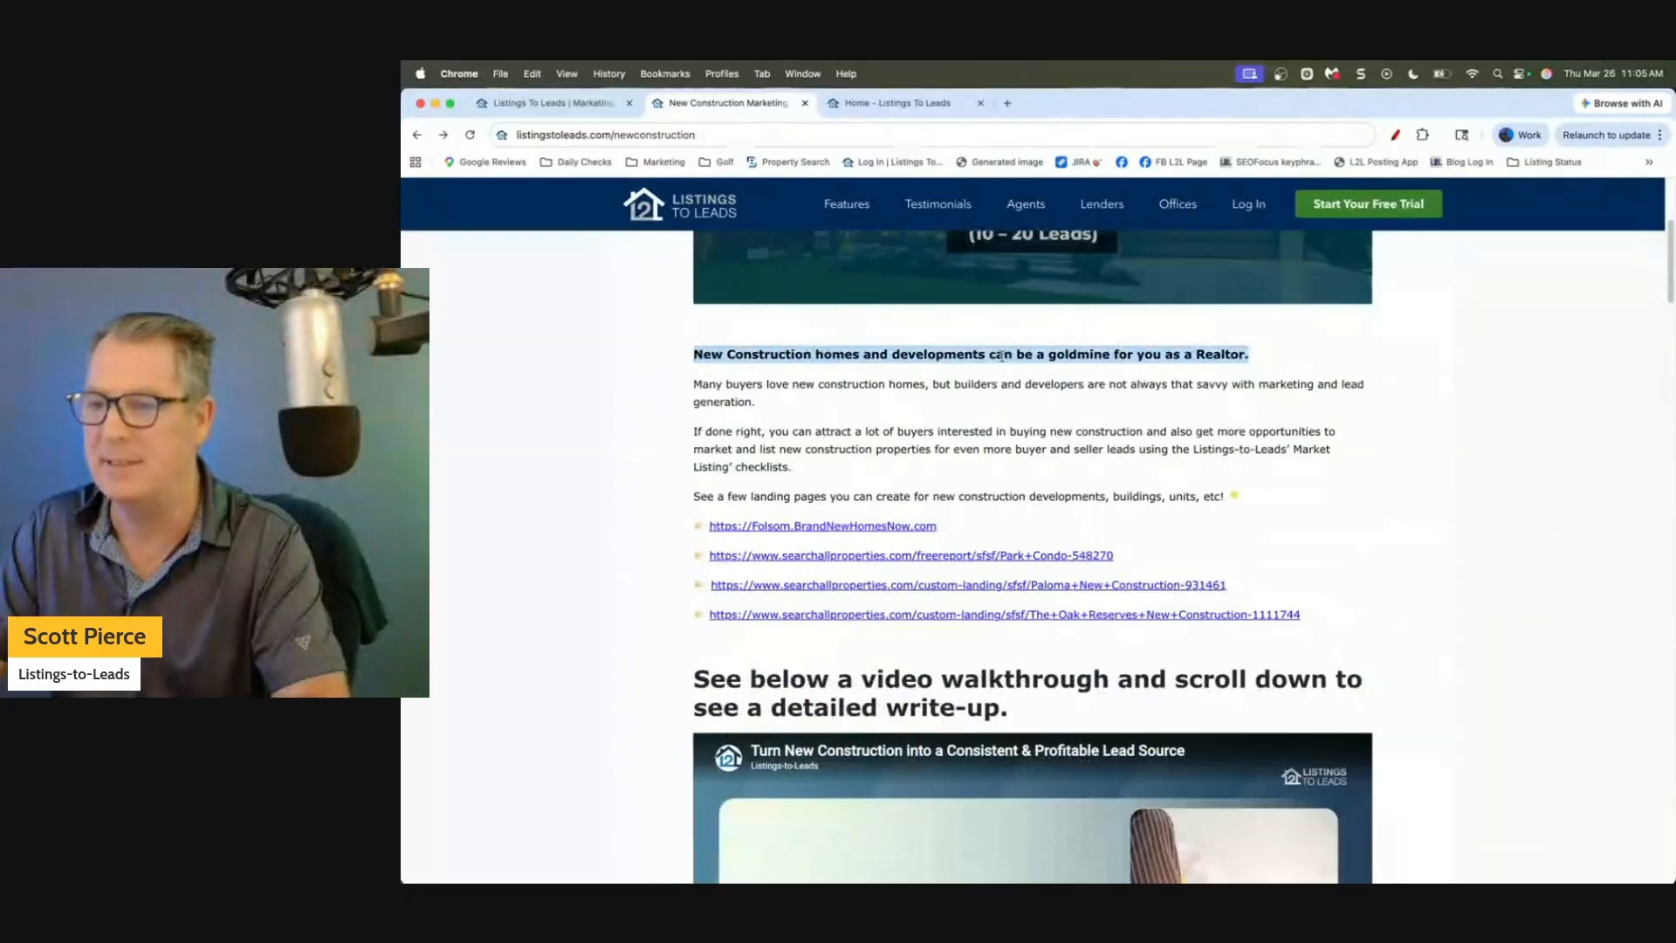
{"action": "left_click", "coordinate": [1108, 380]}
{"action": "scroll", "coordinate": [961, 384], "scroll_direction": "down", "scroll_amount": 3}
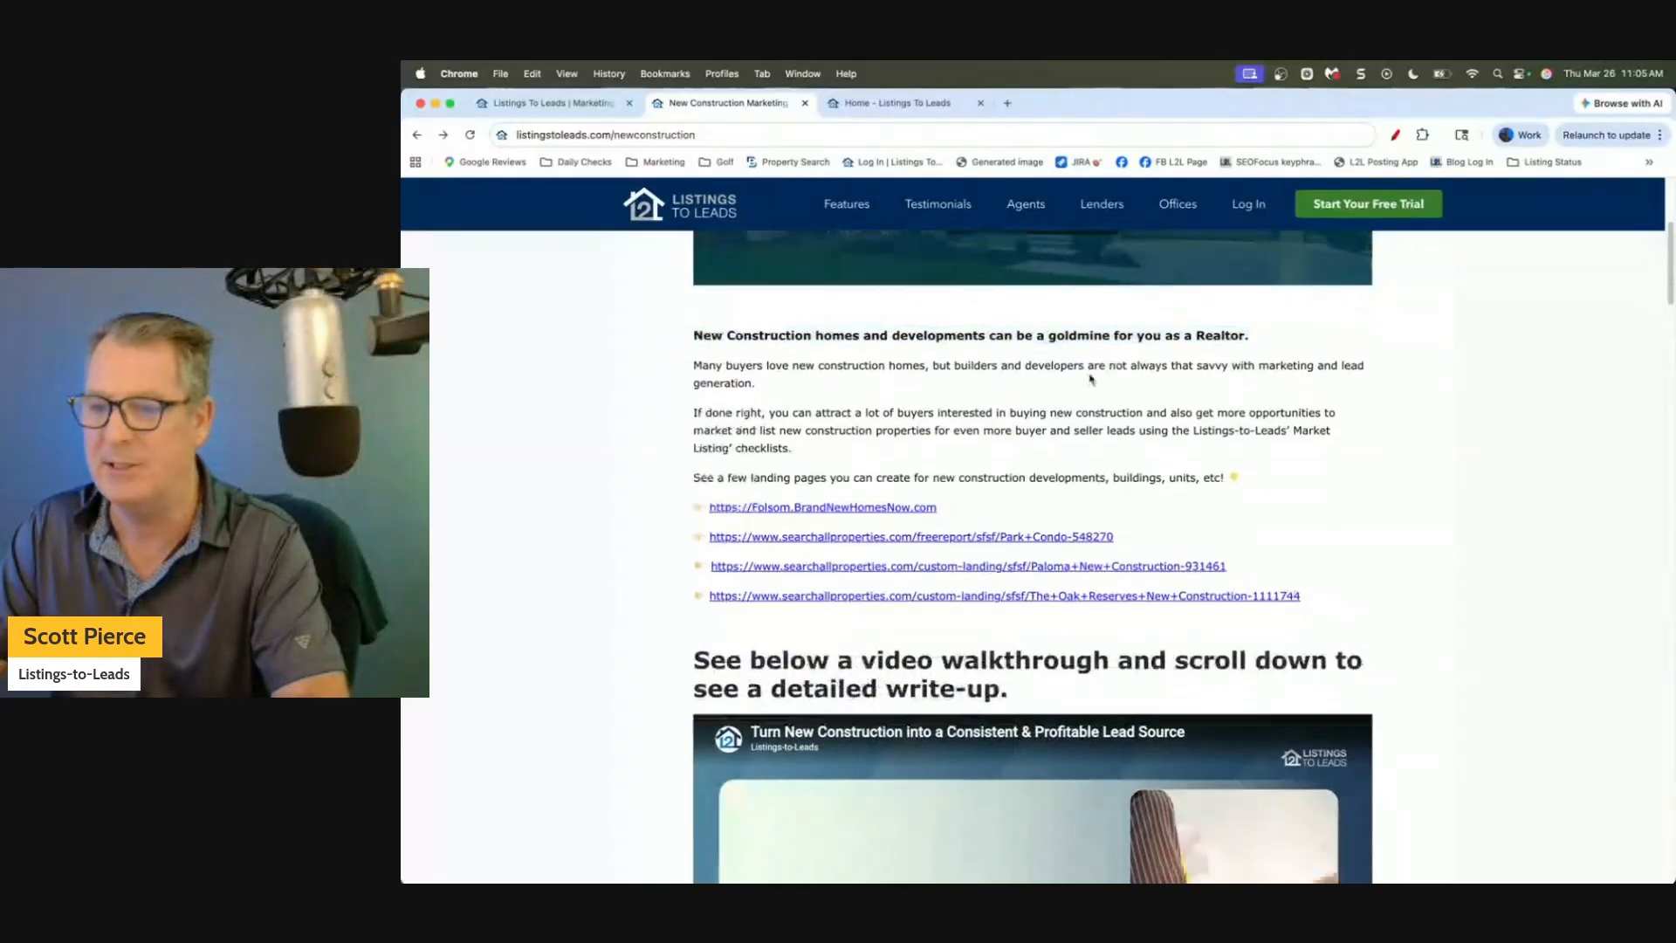
{"action": "left_click", "coordinate": [783, 407]}
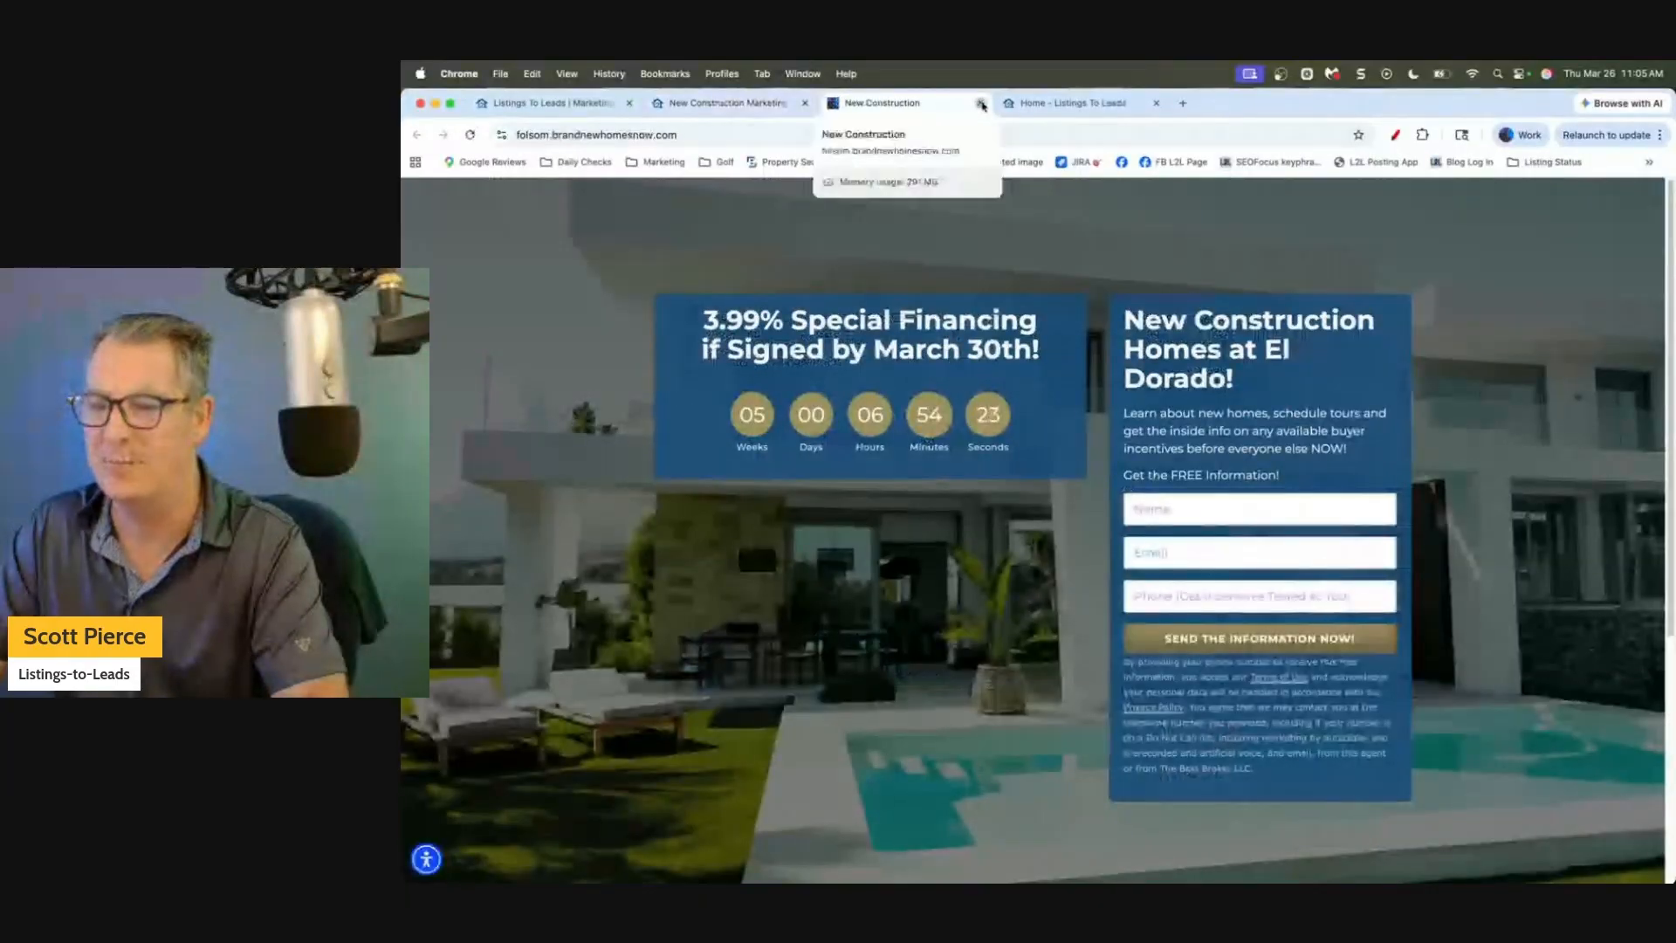
Close the extra tab, then open and close the Park Condo, Denali and Oak Reserve landing pages in turn.
{"action": "left_click", "coordinate": [981, 104]}
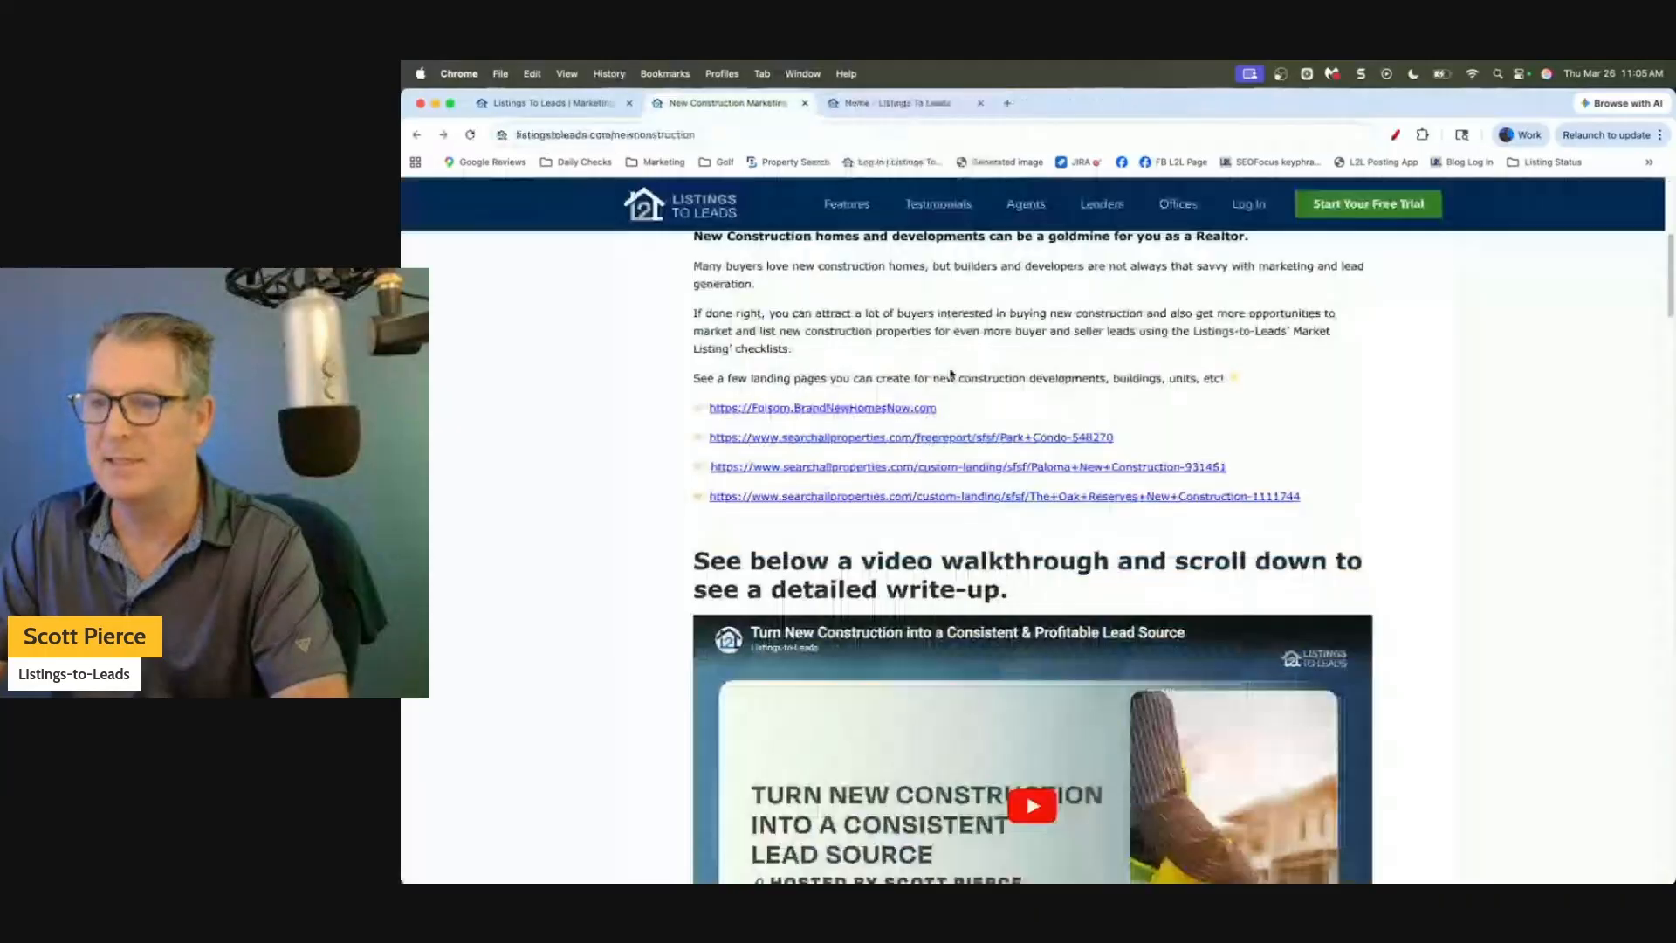
{"action": "left_click", "coordinate": [950, 437]}
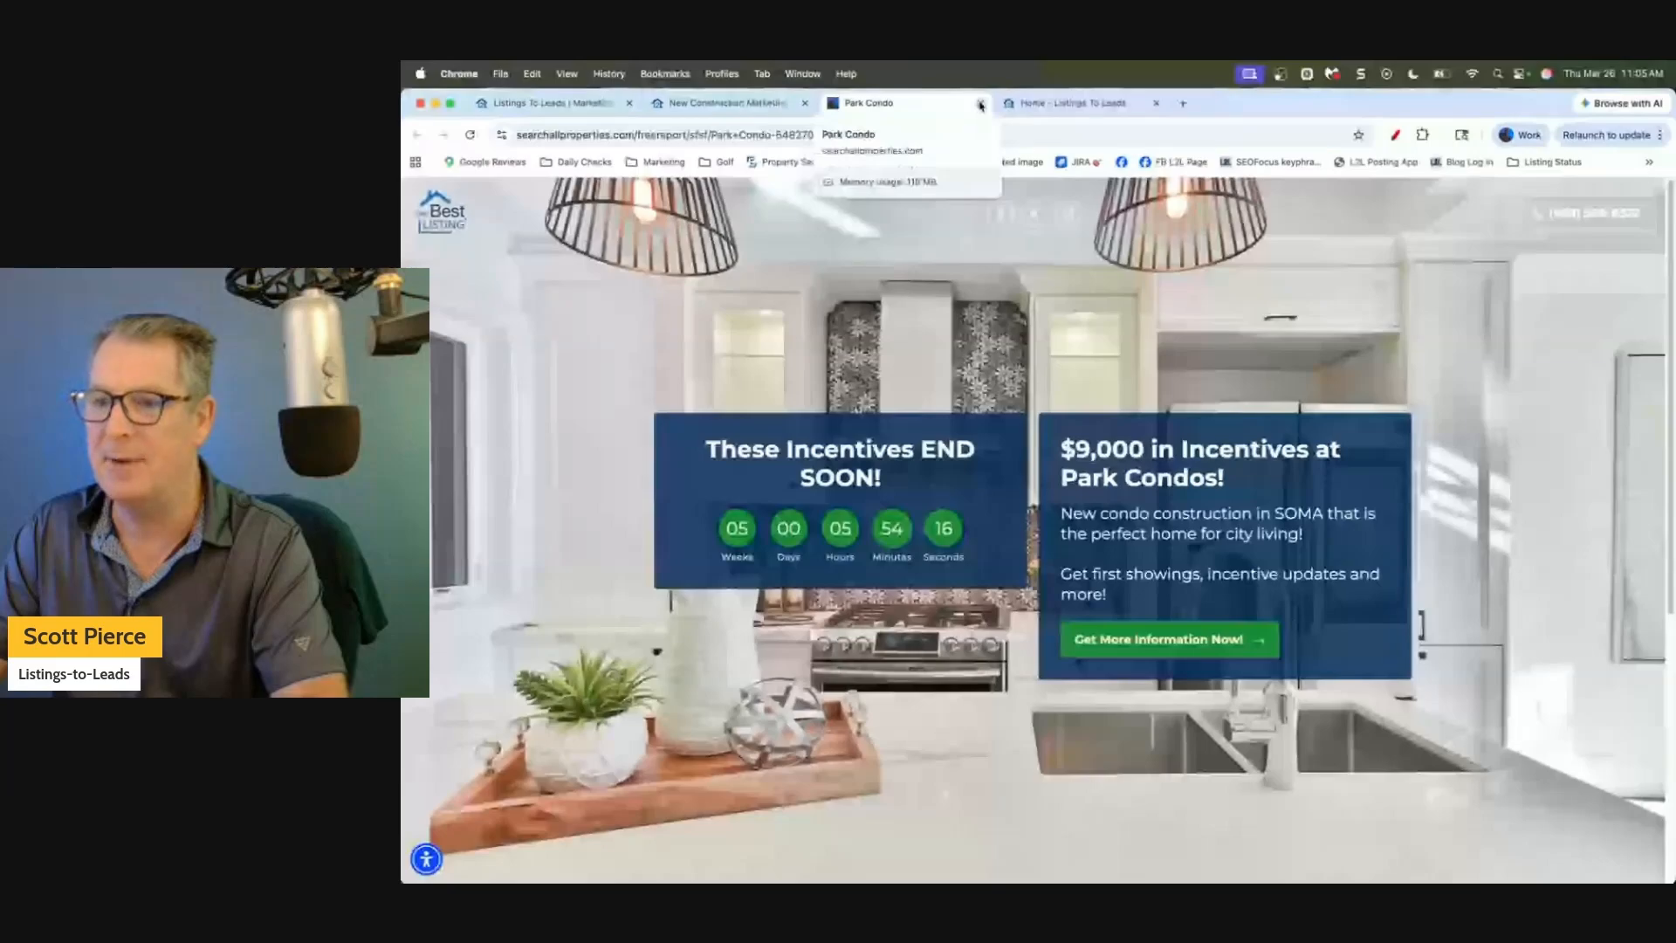
{"action": "left_click", "coordinate": [981, 103]}
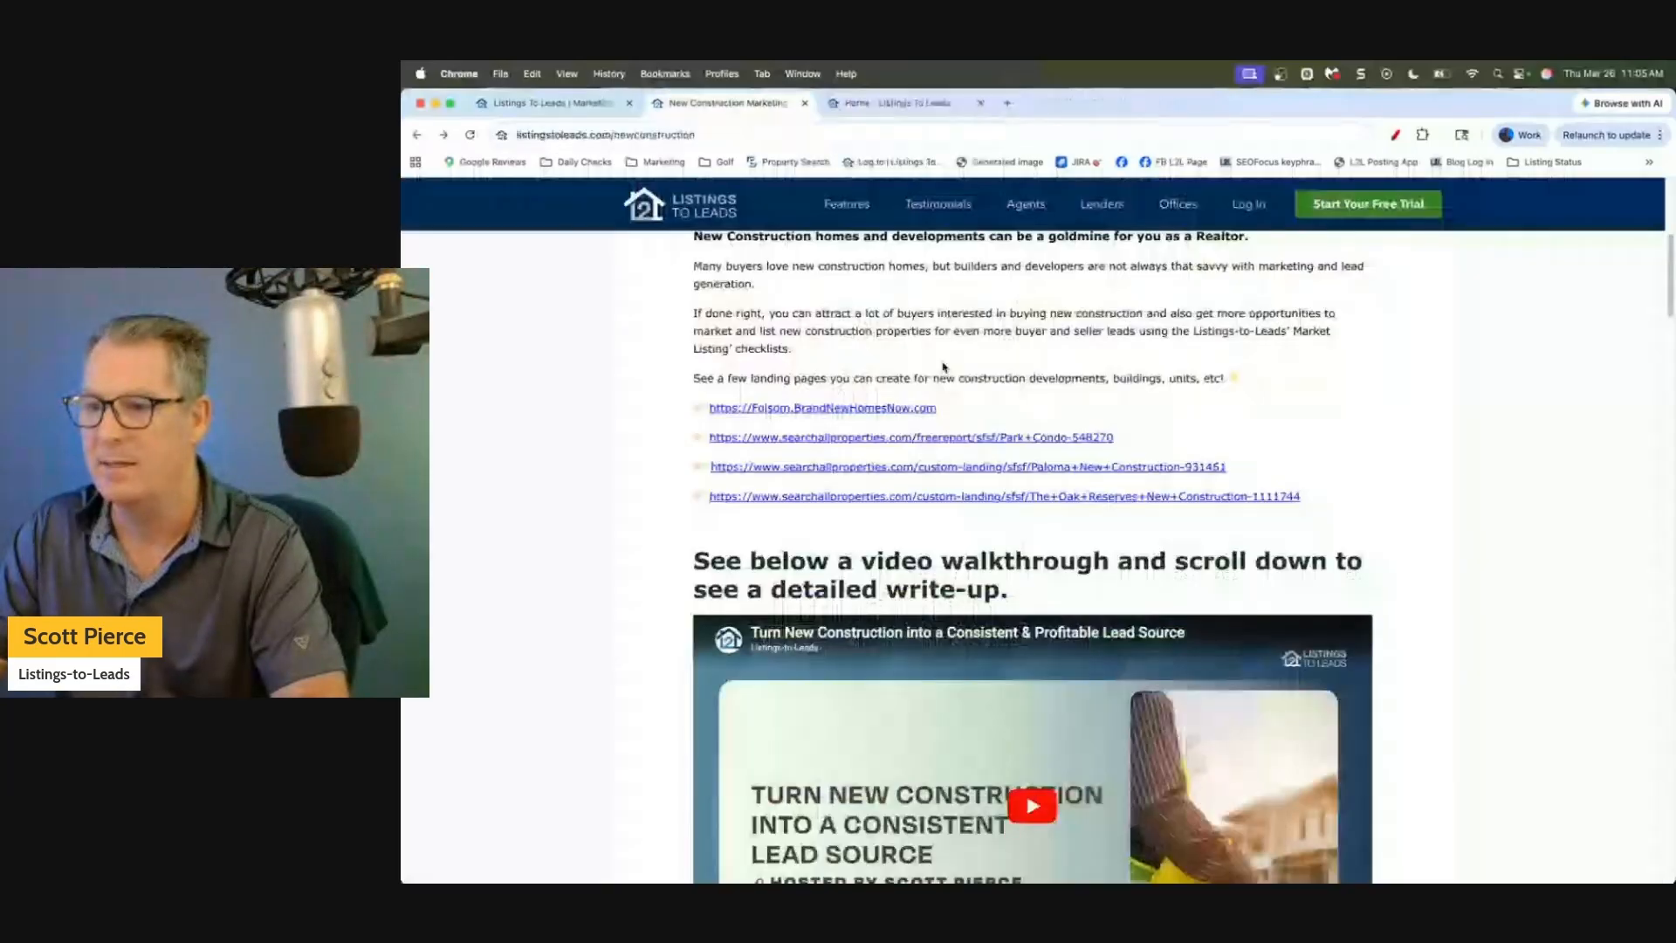
{"action": "left_click", "coordinate": [960, 467]}
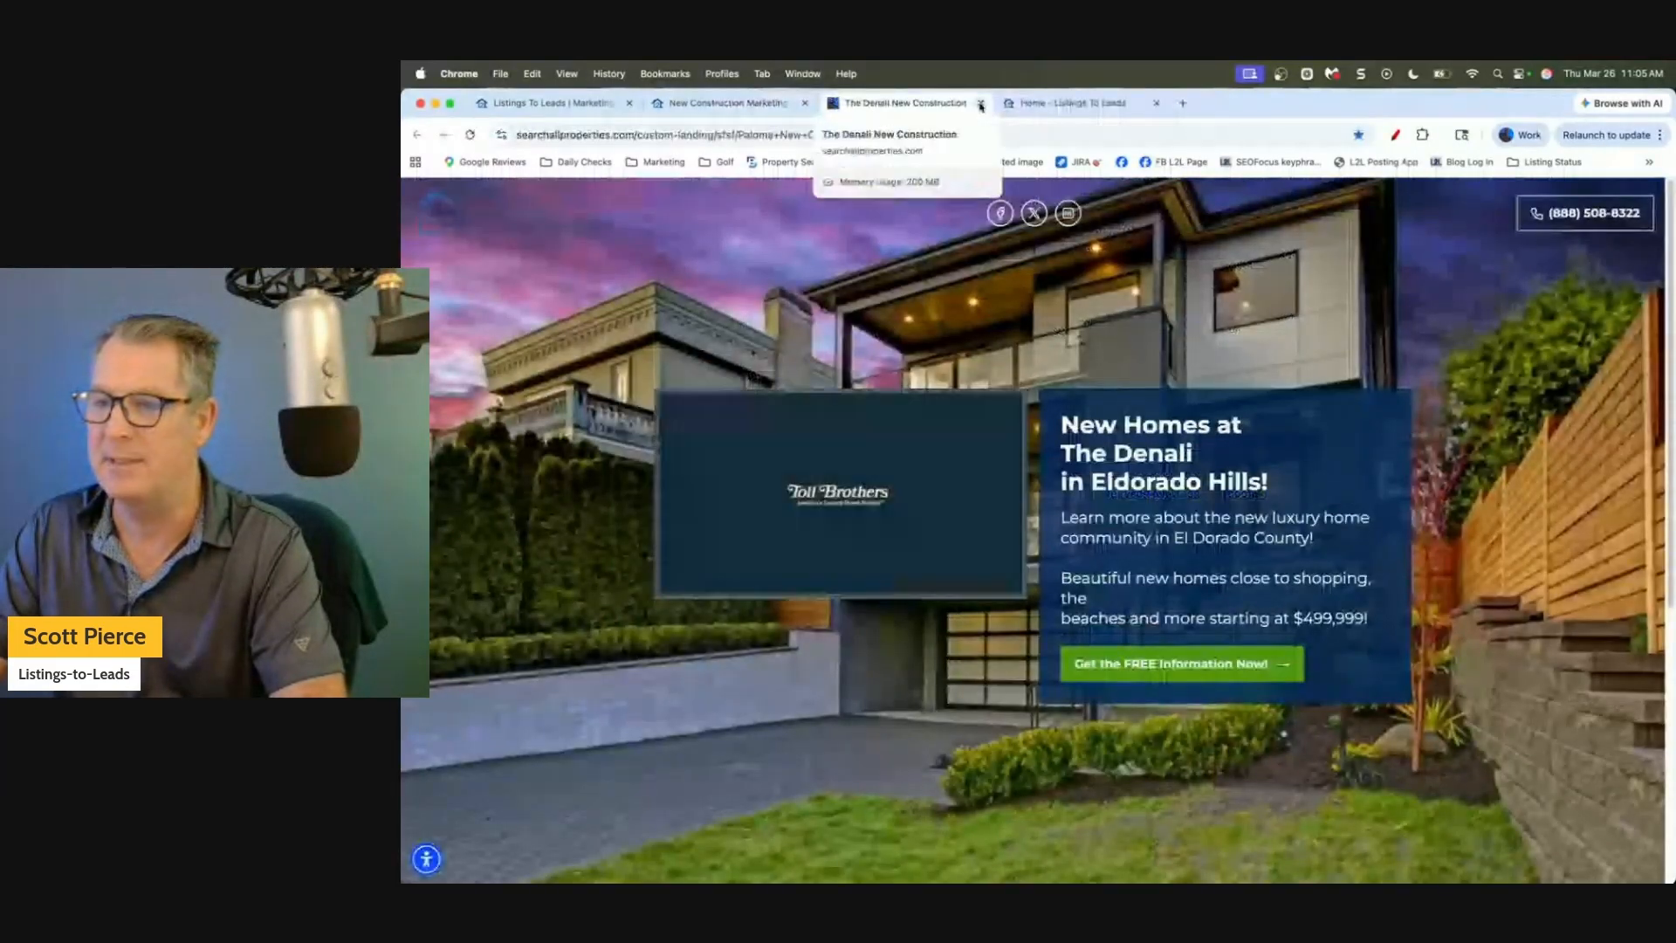
{"action": "left_click", "coordinate": [980, 104]}
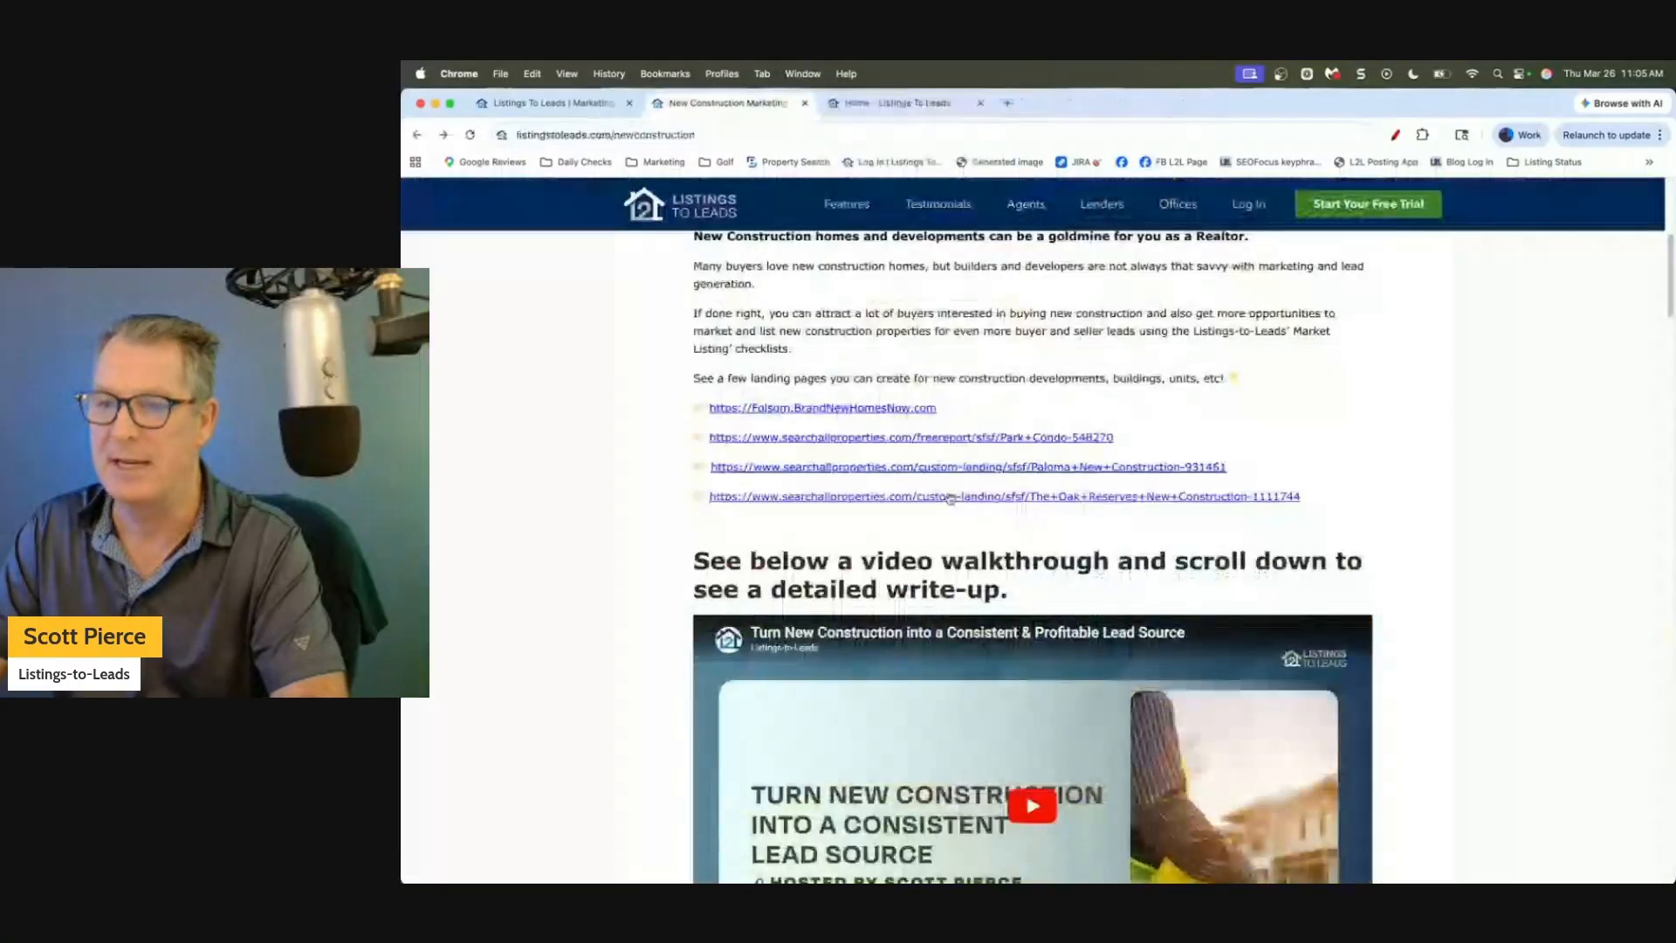
{"action": "left_click", "coordinate": [951, 497]}
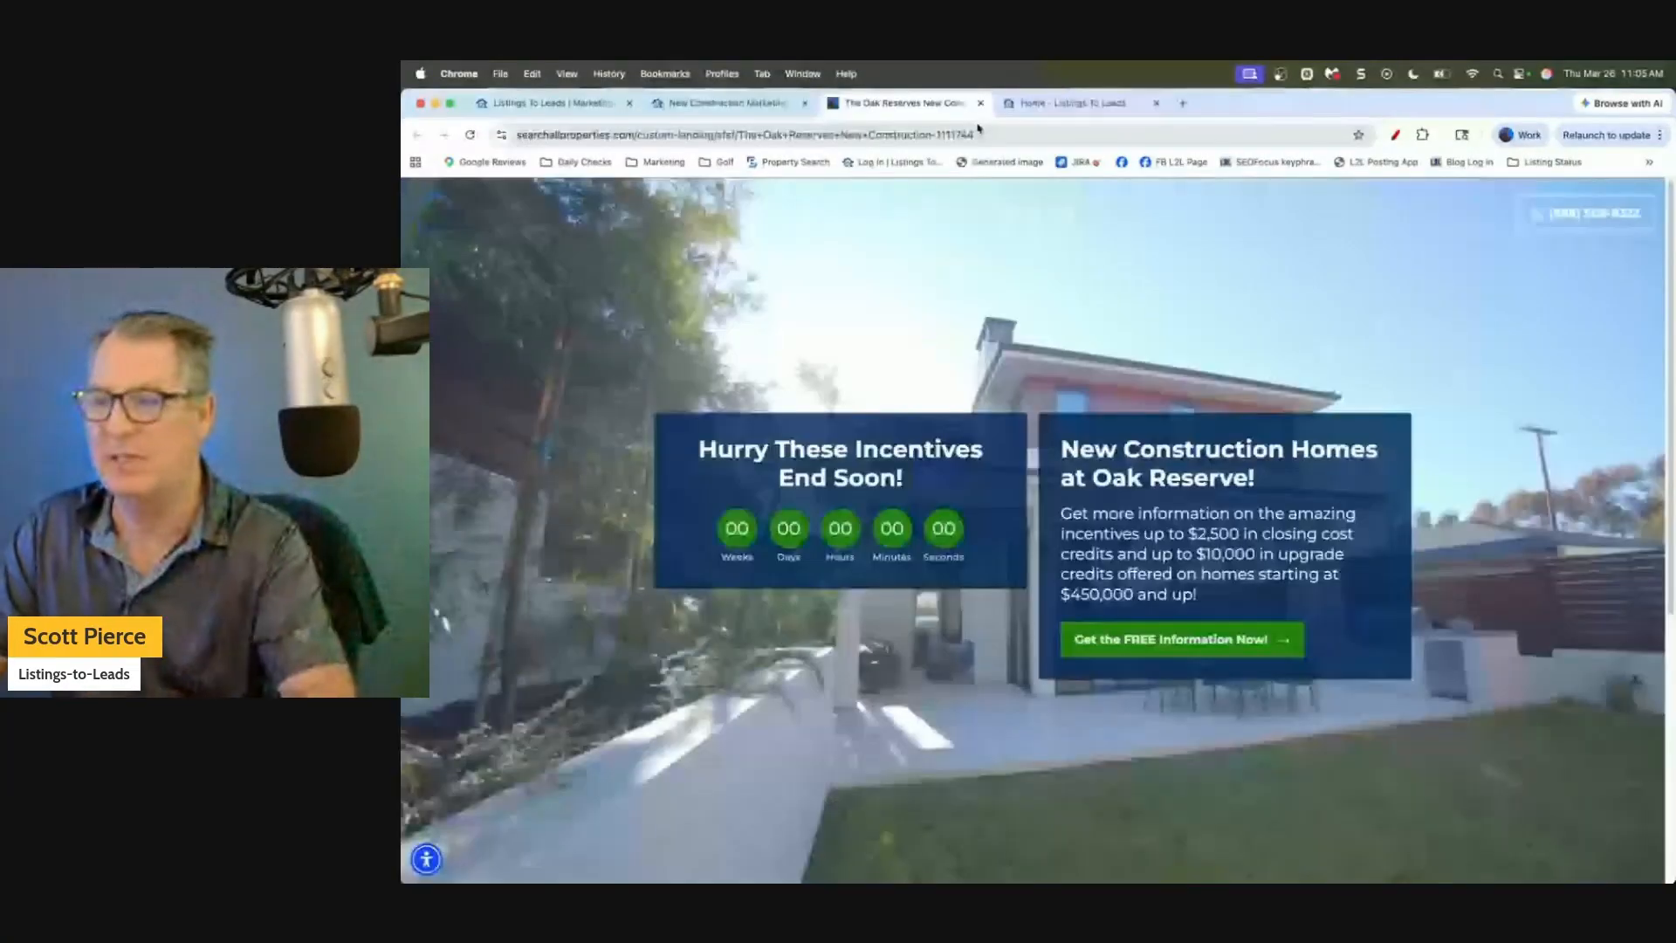
{"action": "left_click", "coordinate": [980, 103]}
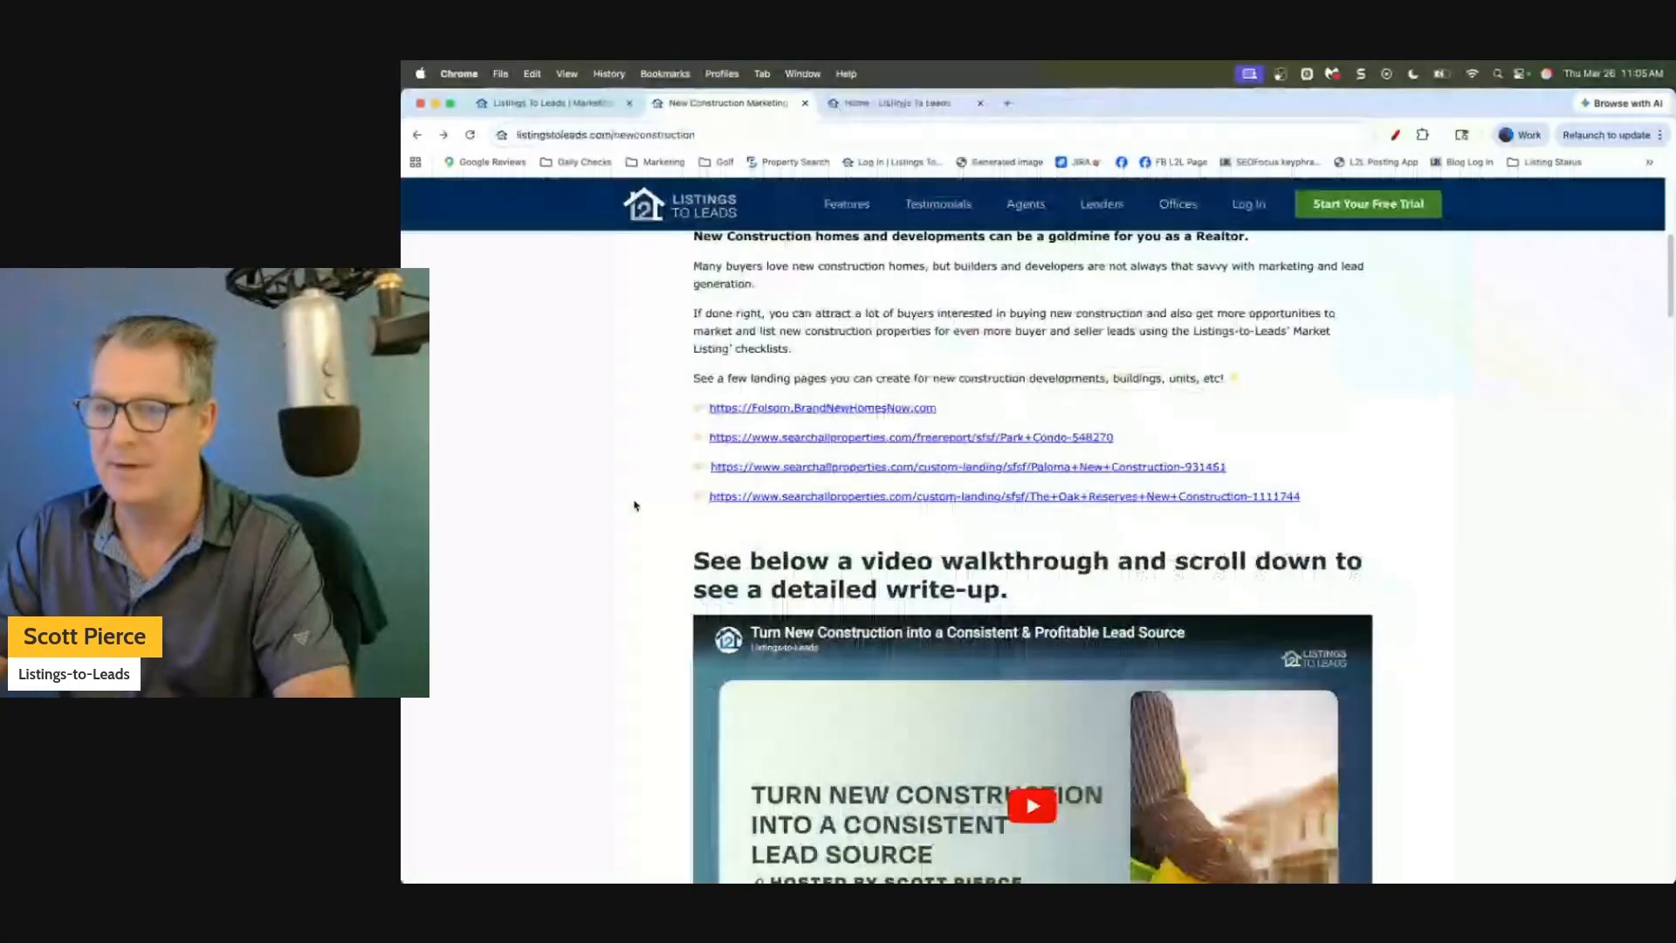
{"action": "scroll", "coordinate": [635, 506], "scroll_direction": "down", "scroll_amount": 4}
{"action": "scroll", "coordinate": [635, 505], "scroll_direction": "down", "scroll_amount": 3}
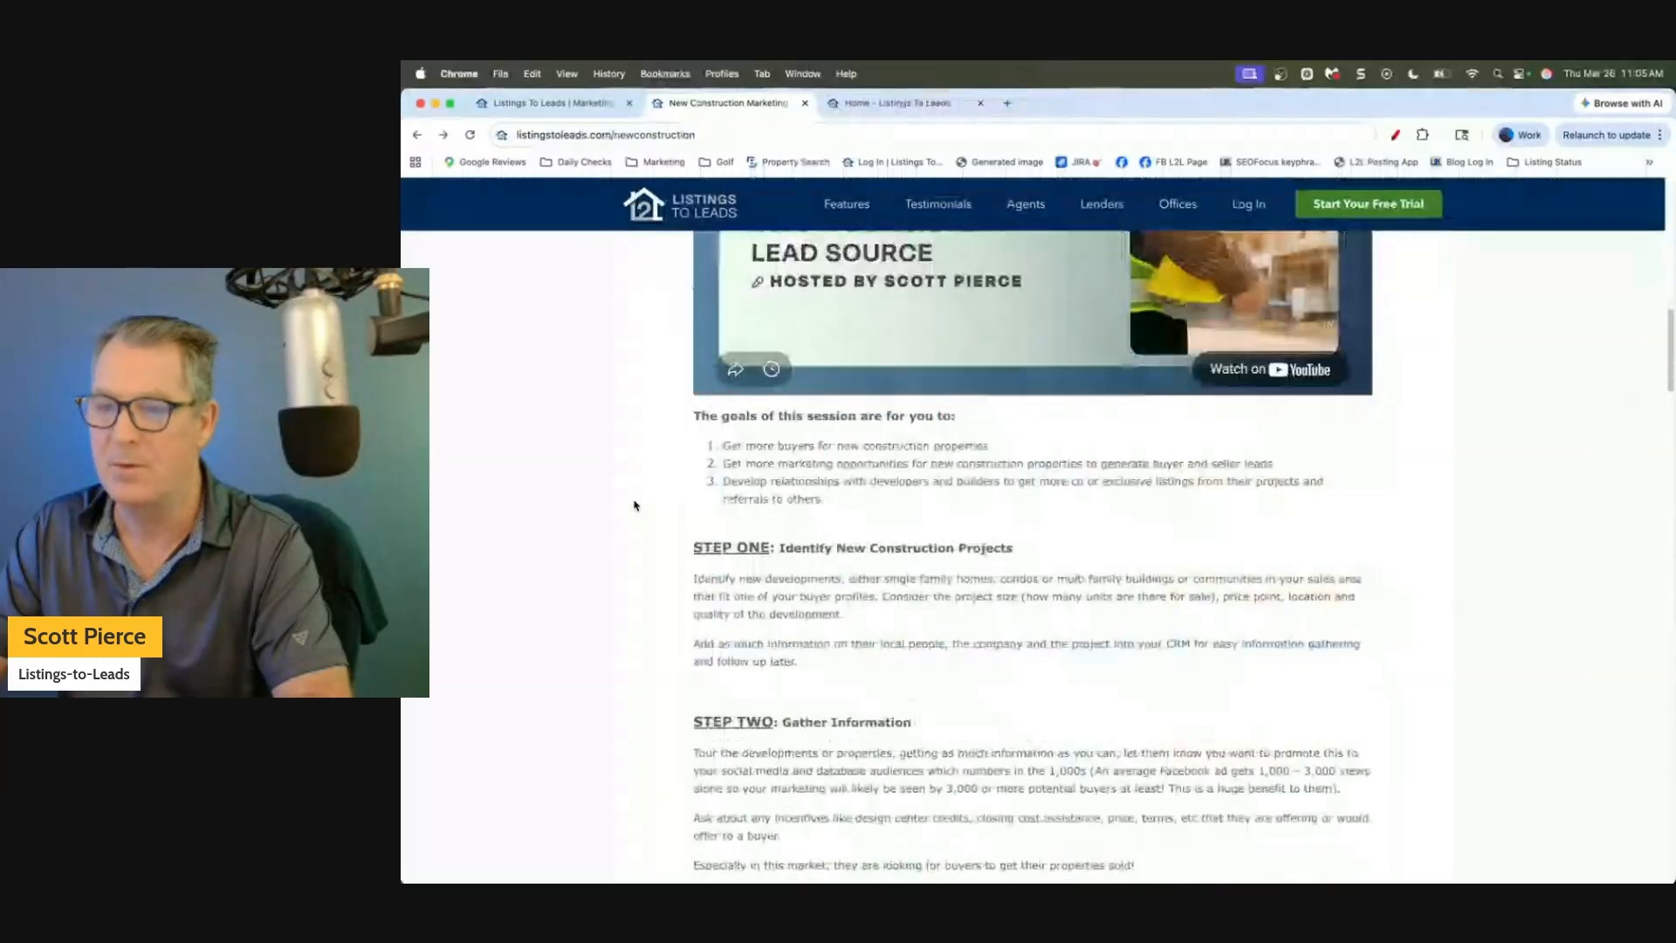
{"action": "scroll", "coordinate": [678, 409], "scroll_direction": "down", "scroll_amount": 2}
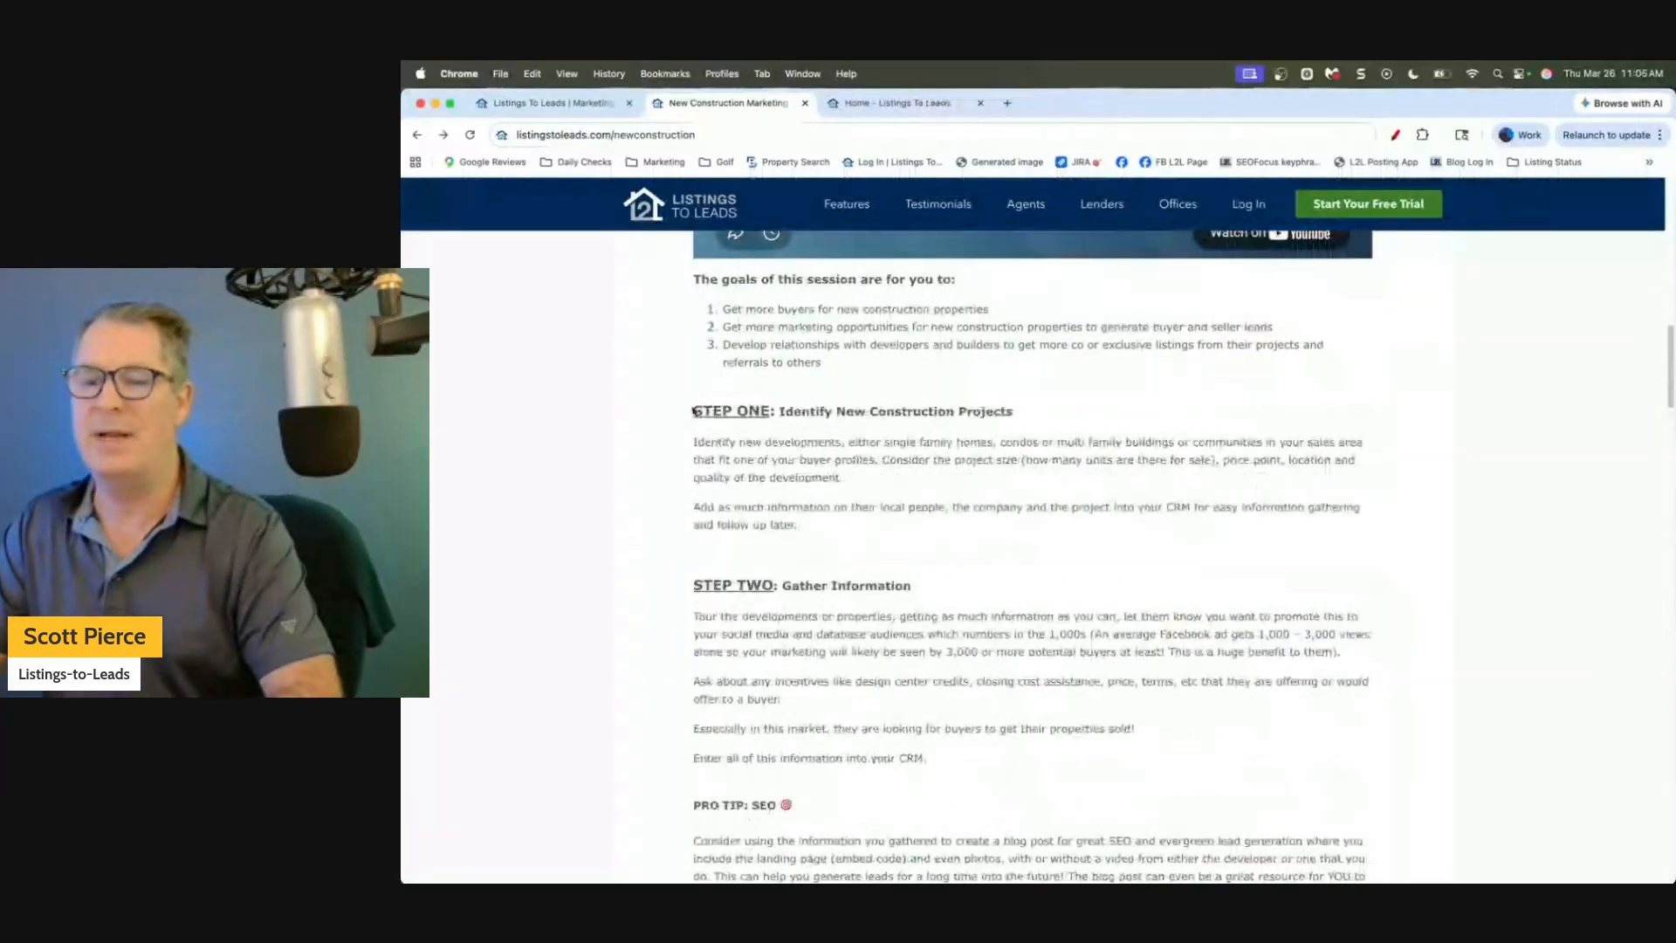
{"action": "left_click_drag", "start_coordinate": [692, 410], "coordinate": [1023, 410]}
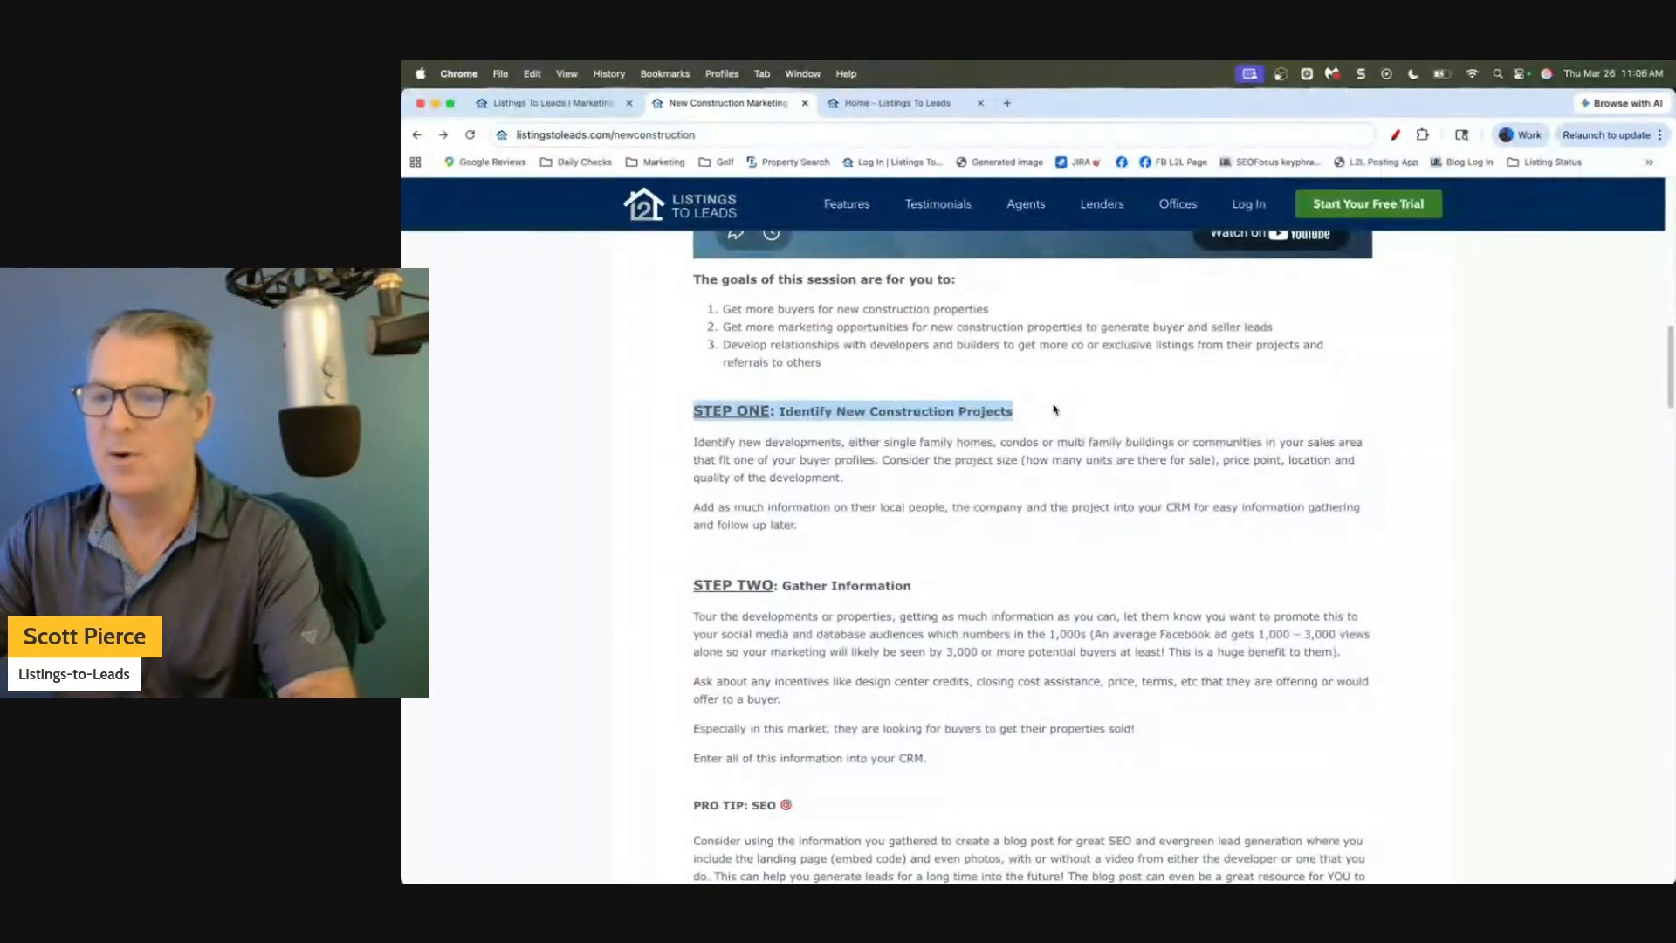
{"action": "left_click", "coordinate": [1054, 409]}
{"action": "scroll", "coordinate": [1043, 409], "scroll_direction": "down", "scroll_amount": 1}
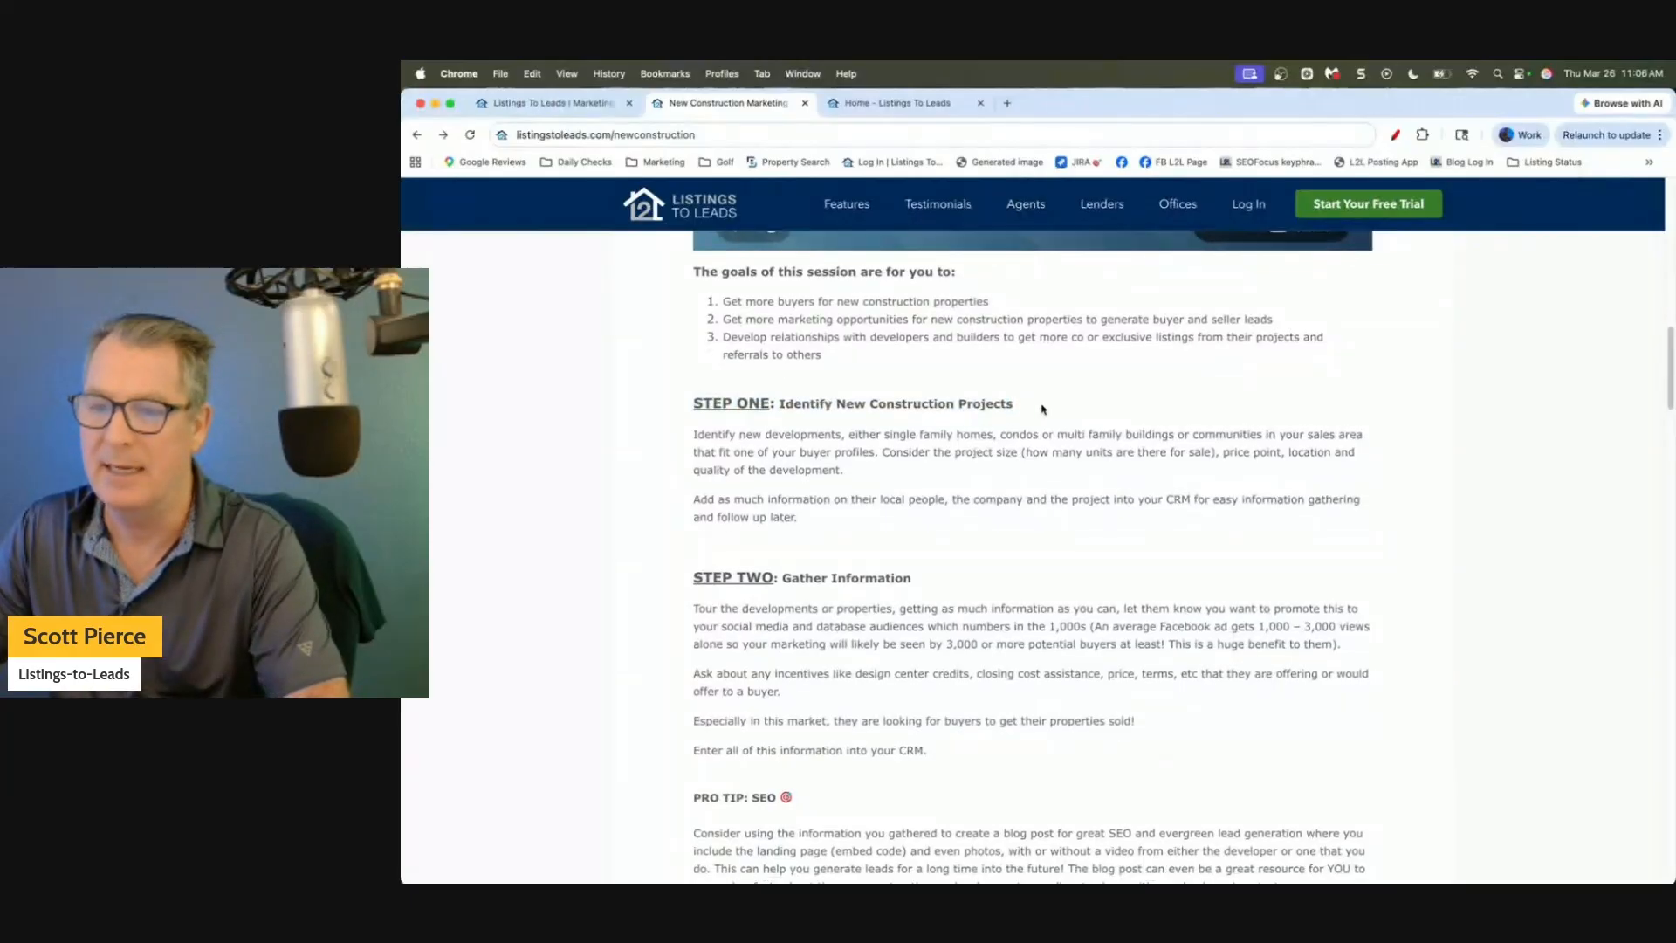
{"action": "scroll", "coordinate": [1043, 409], "scroll_direction": "down", "scroll_amount": 1}
{"action": "left_click_drag", "start_coordinate": [694, 381], "coordinate": [1037, 382]}
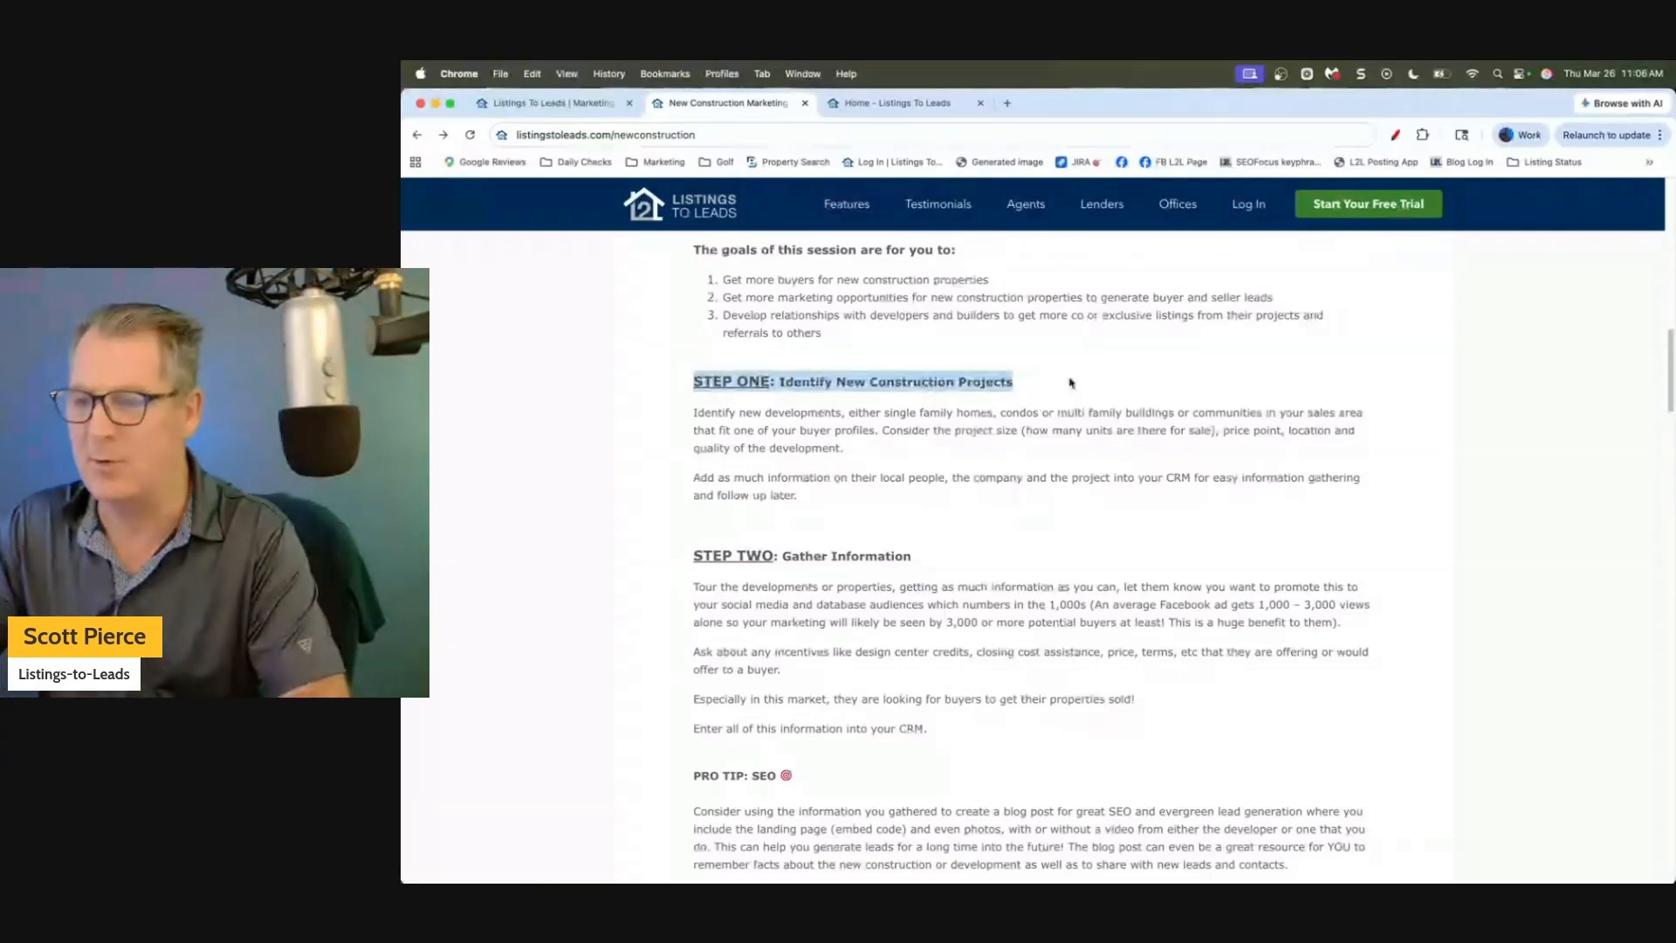
{"action": "left_click", "coordinate": [1071, 382]}
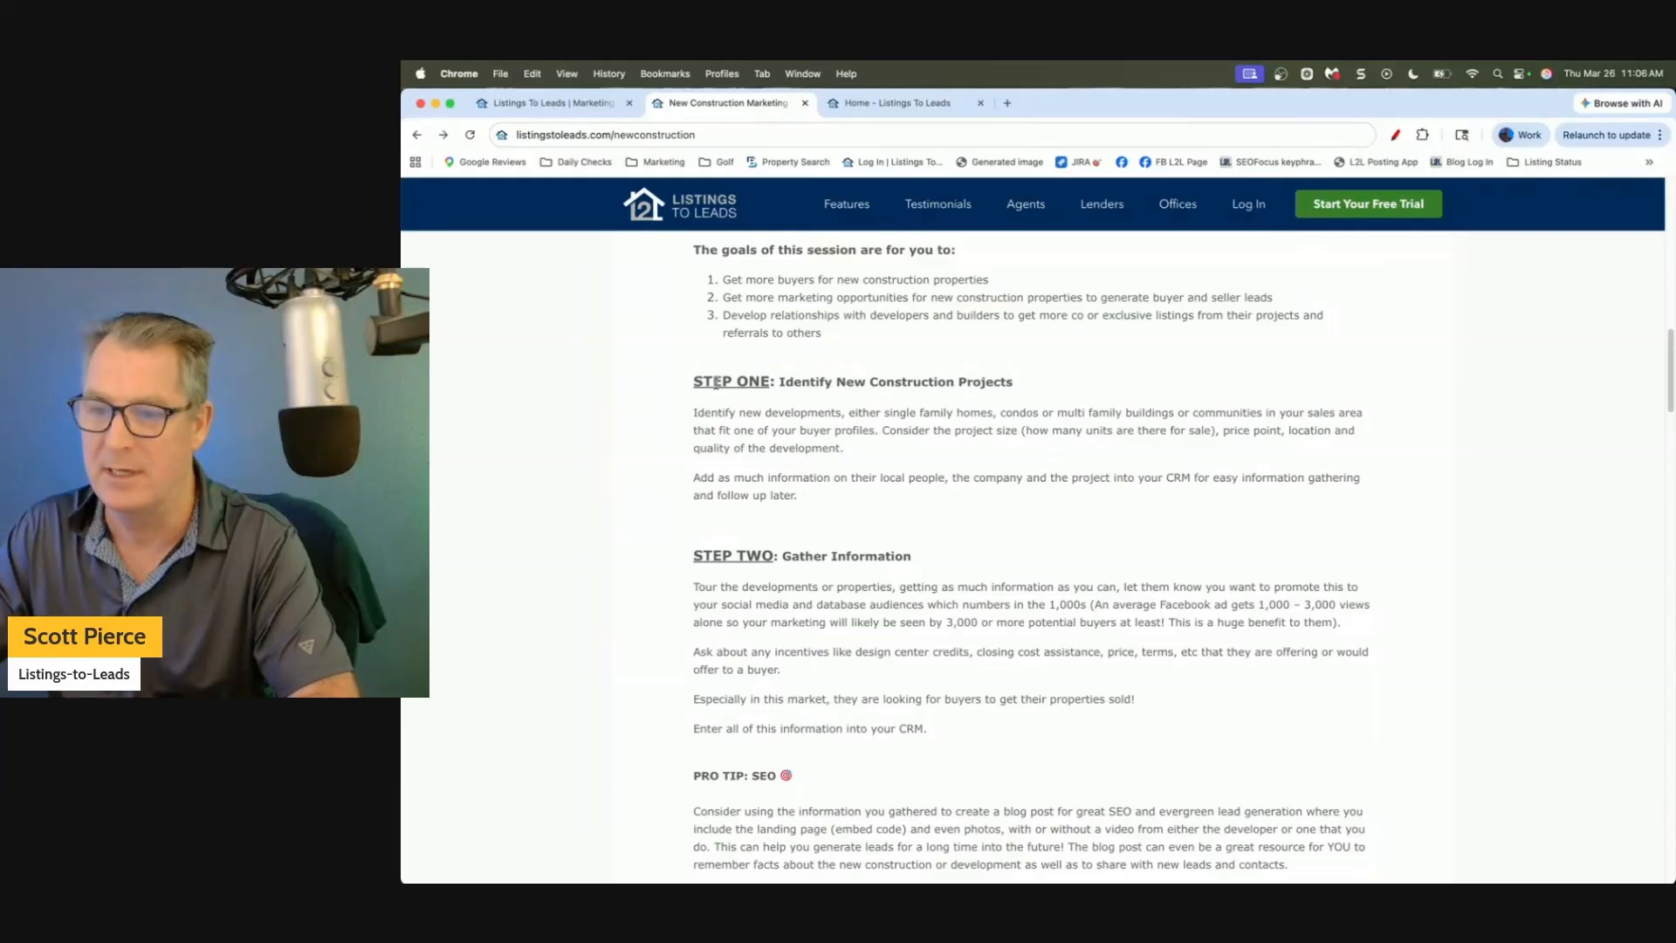
{"action": "scroll", "coordinate": [716, 384], "scroll_direction": "down", "scroll_amount": 4}
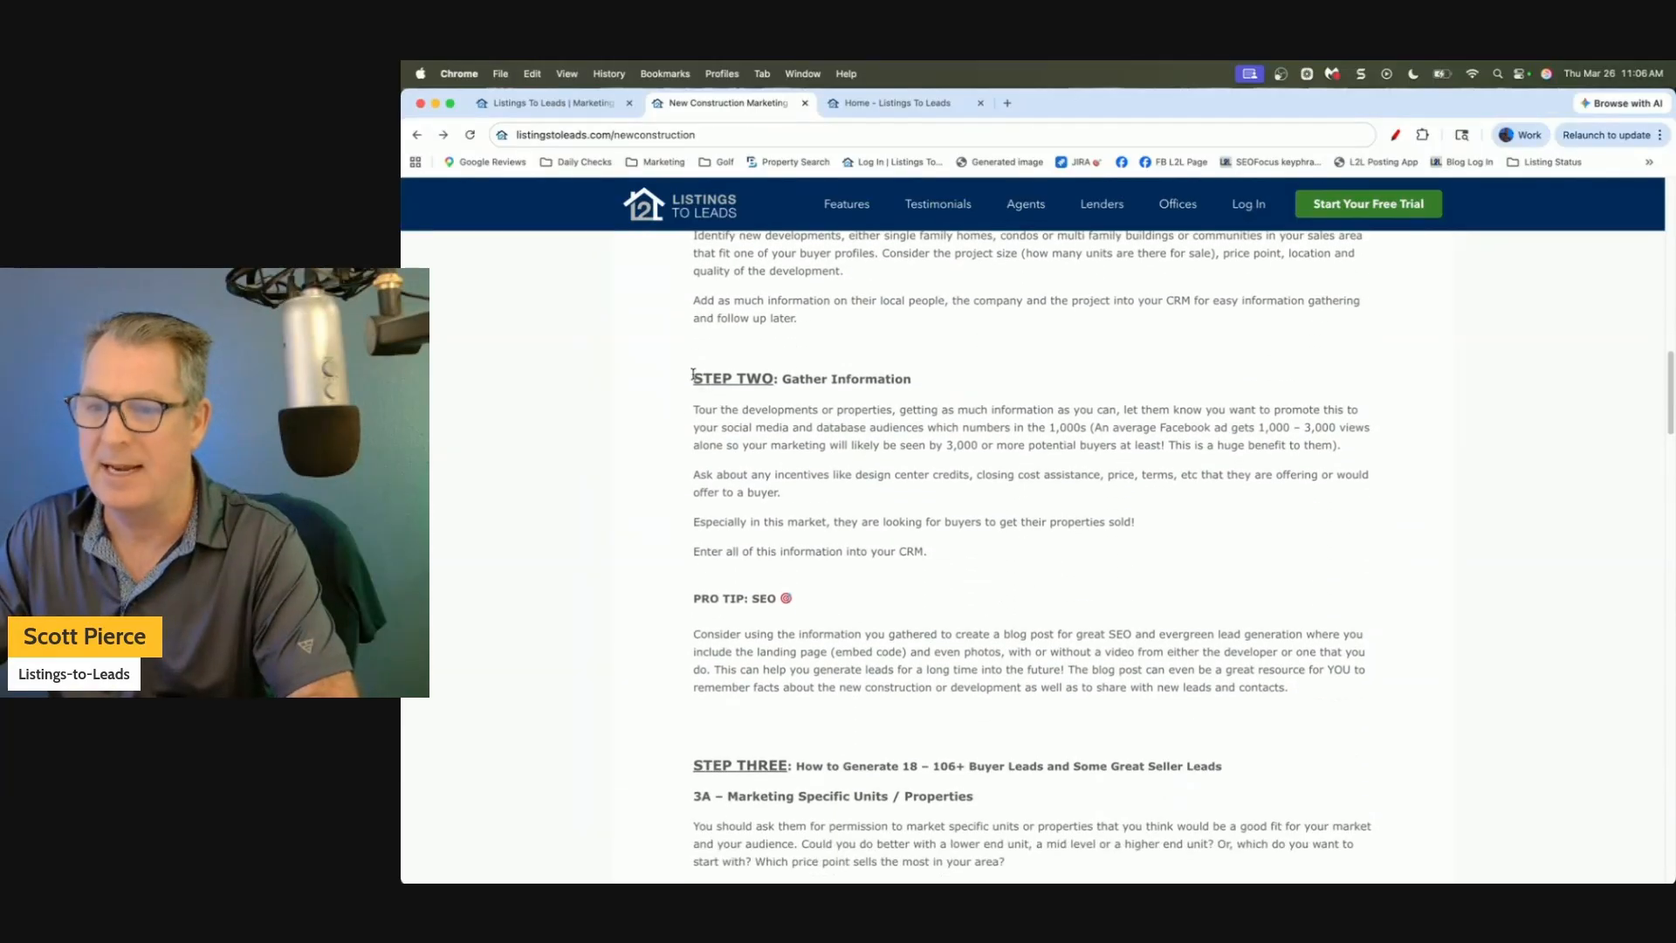
{"action": "left_click_drag", "start_coordinate": [692, 373], "coordinate": [984, 384]}
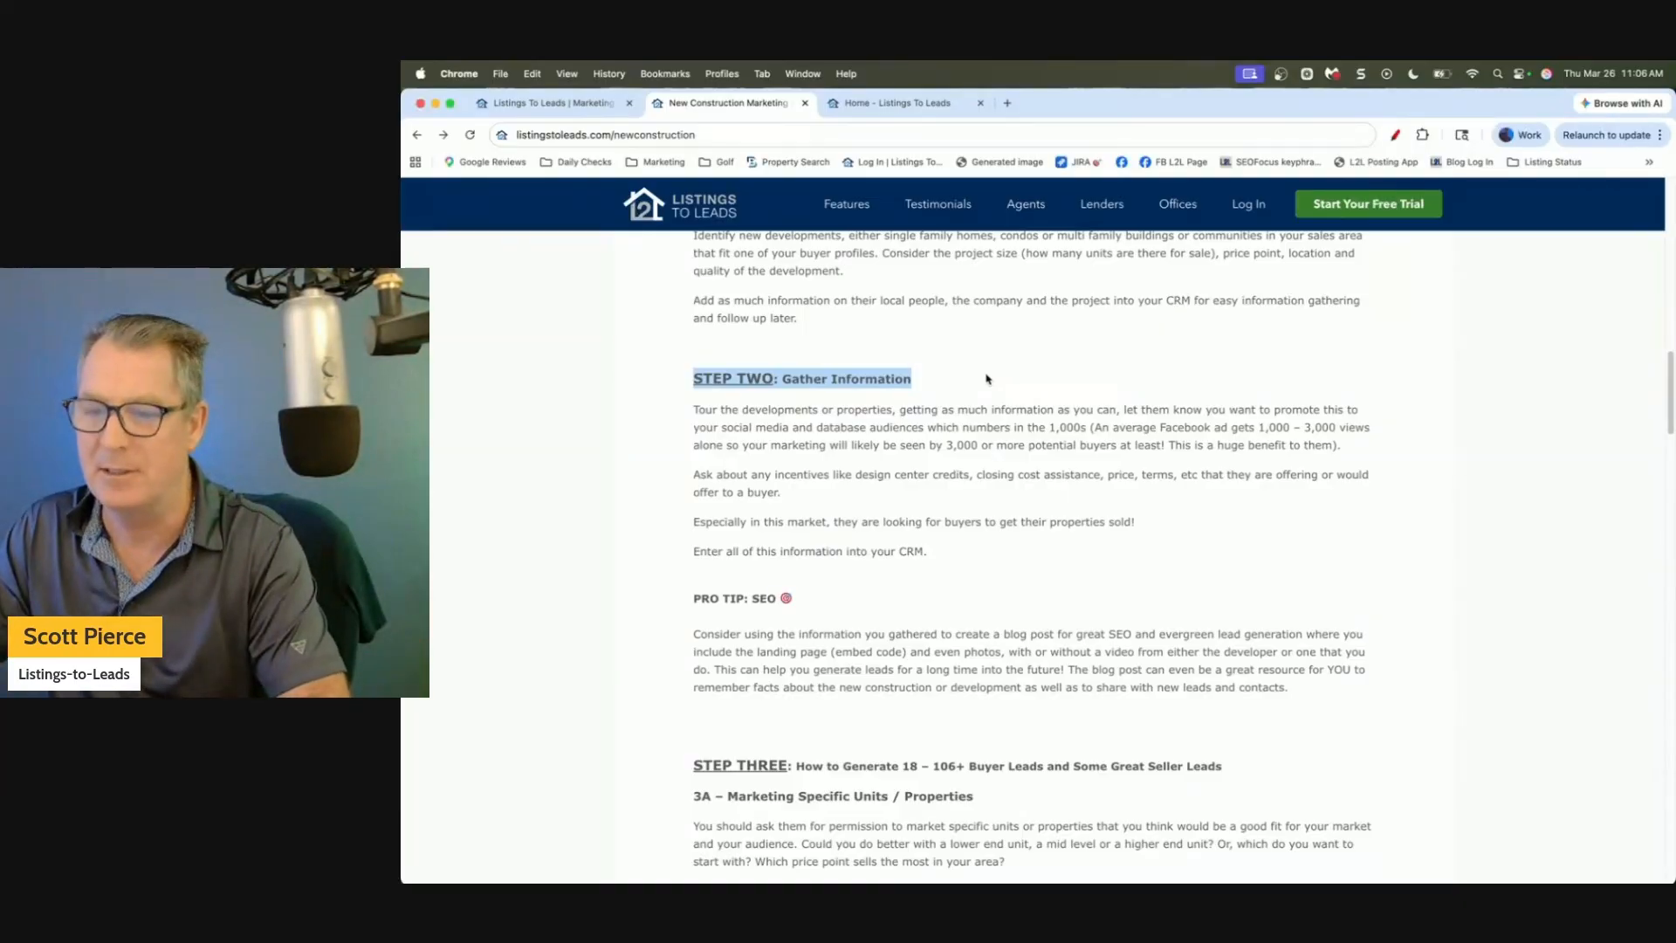
{"action": "left_click", "coordinate": [987, 378]}
{"action": "scroll", "coordinate": [987, 378], "scroll_direction": "down", "scroll_amount": 3}
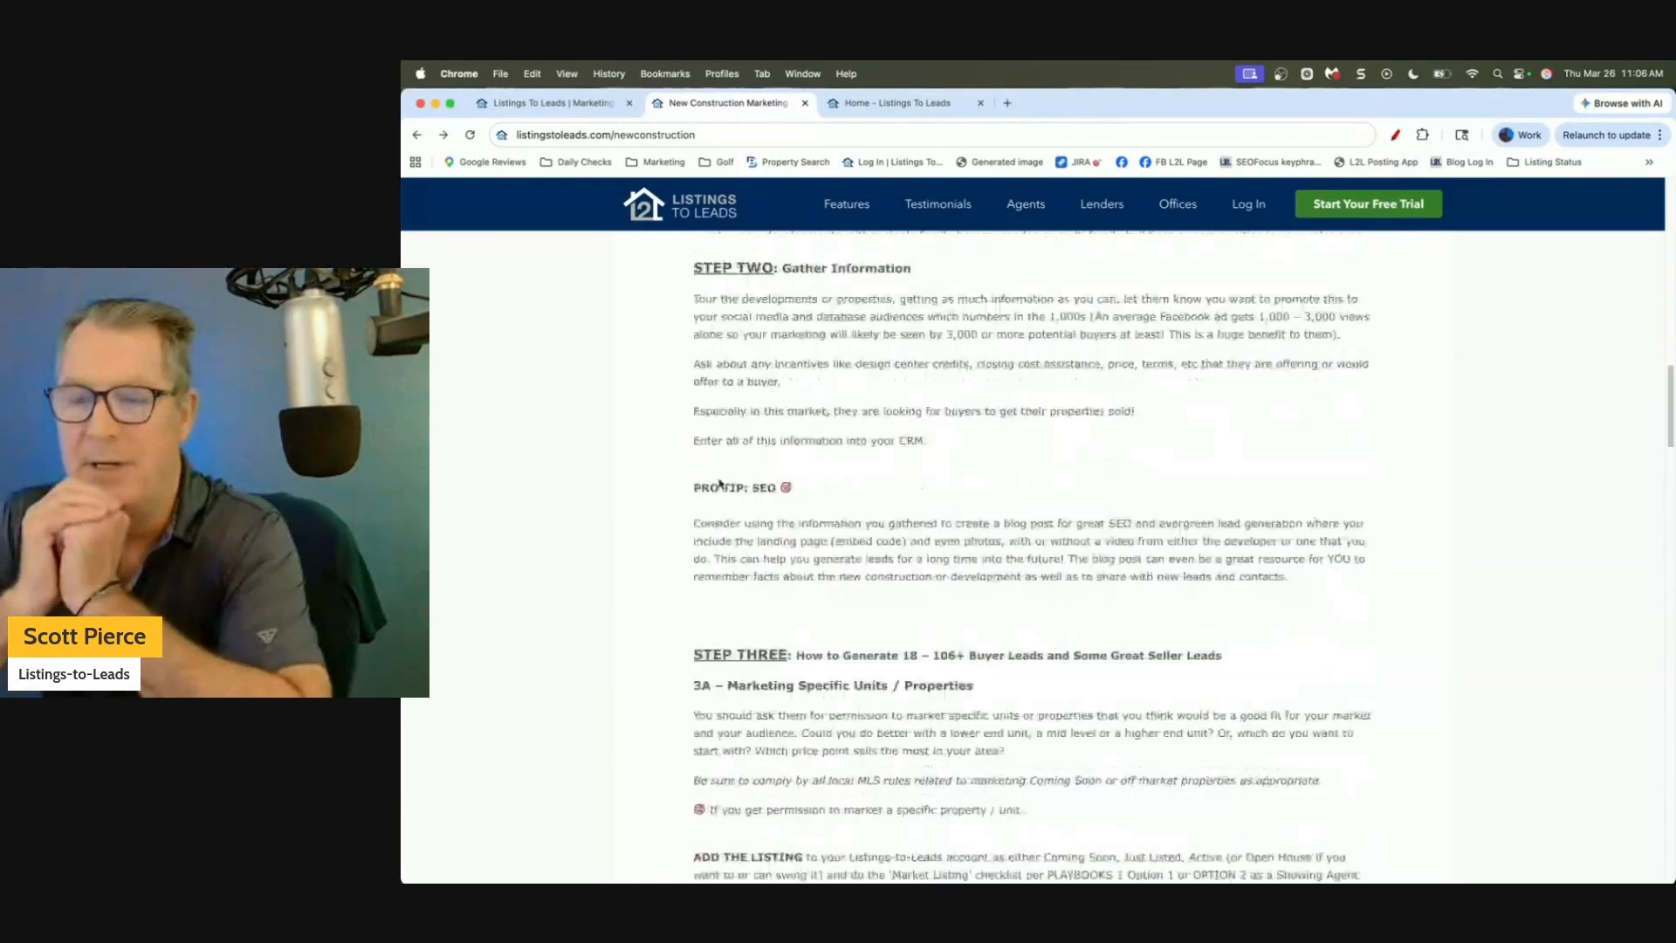
{"action": "scroll", "coordinate": [720, 484], "scroll_direction": "down", "scroll_amount": 1}
{"action": "left_click_drag", "start_coordinate": [696, 455], "coordinate": [860, 459]}
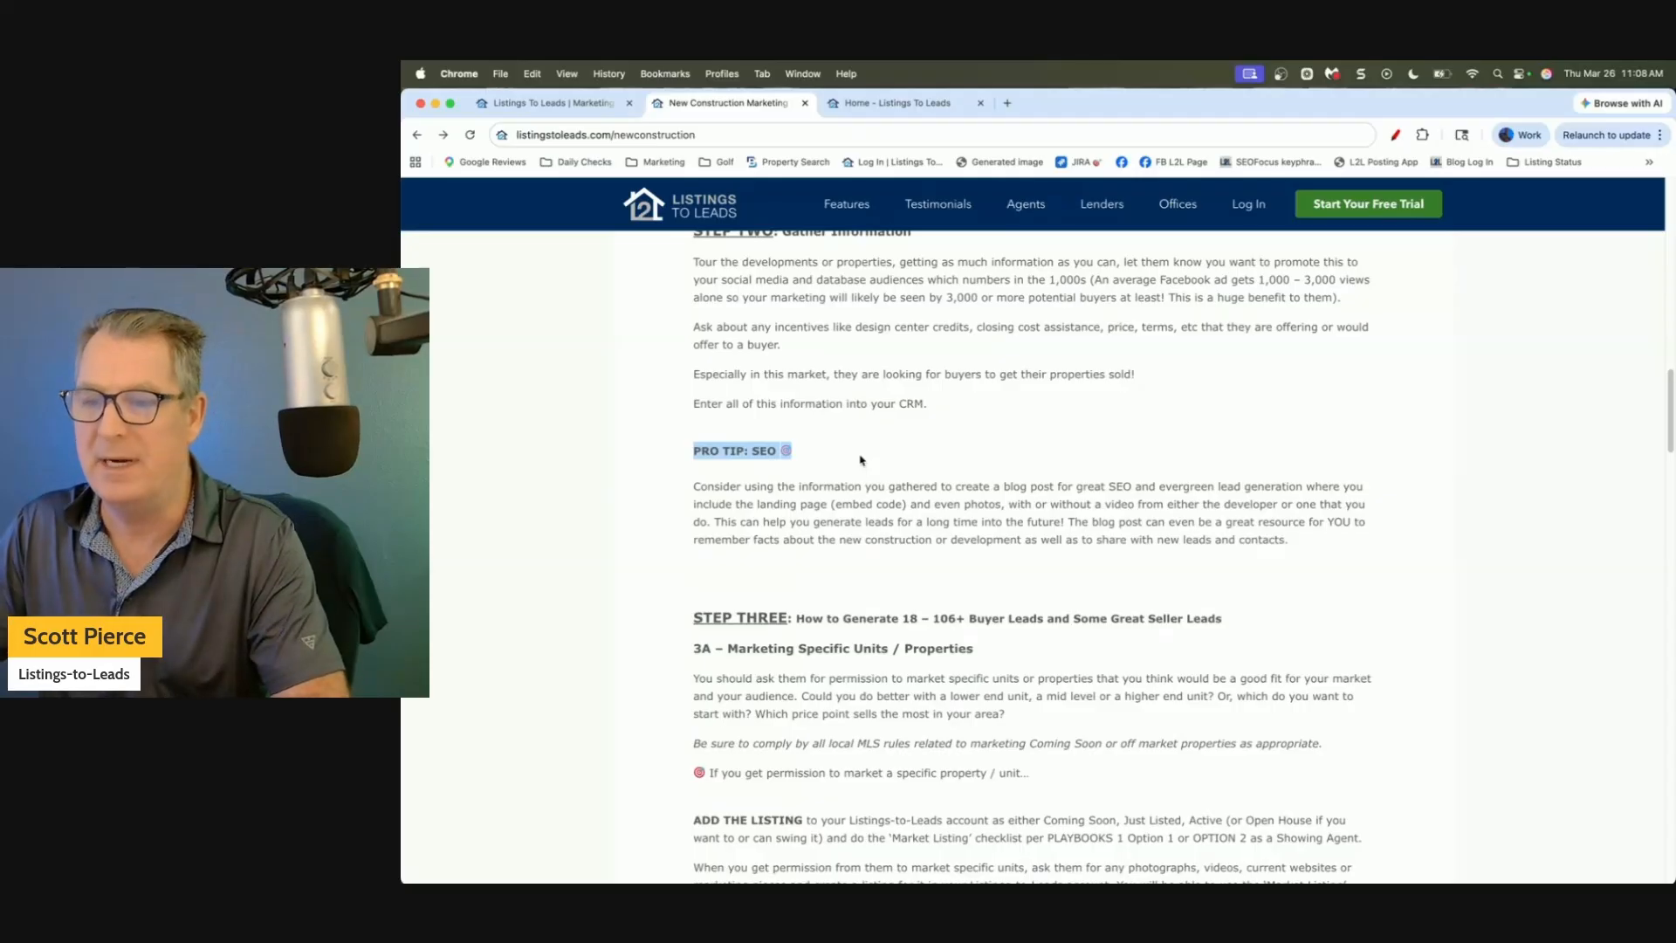
{"action": "left_click", "coordinate": [859, 460]}
{"action": "scroll", "coordinate": [860, 460], "scroll_direction": "down", "scroll_amount": 3}
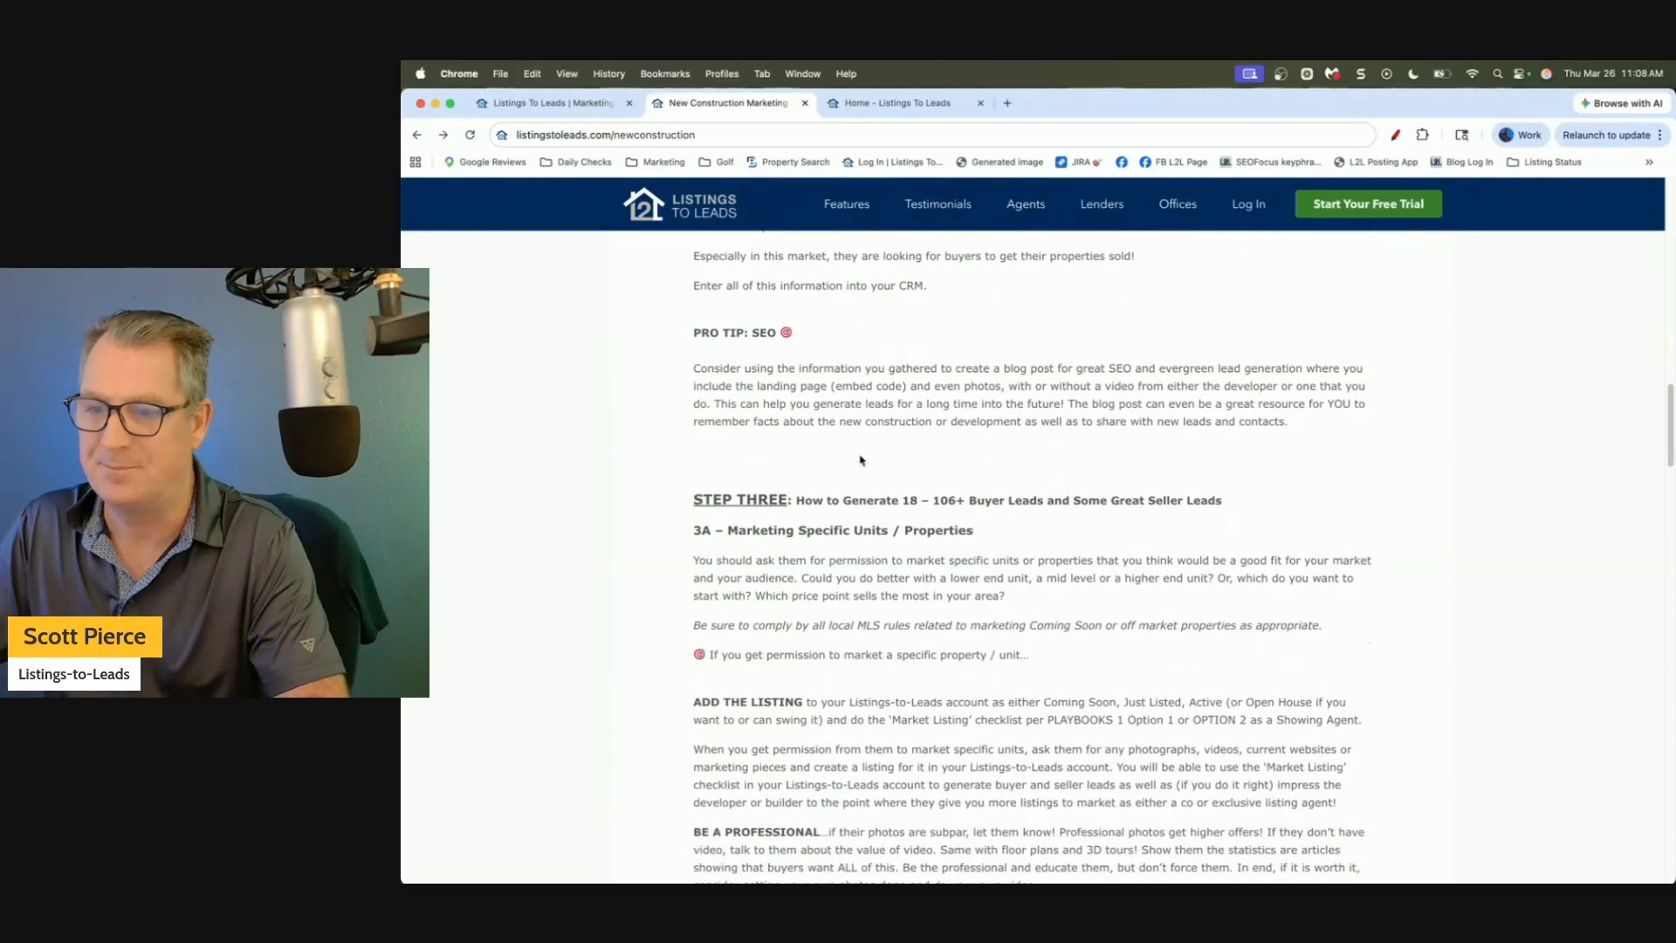
{"action": "scroll", "coordinate": [825, 447], "scroll_direction": "down", "scroll_amount": 3}
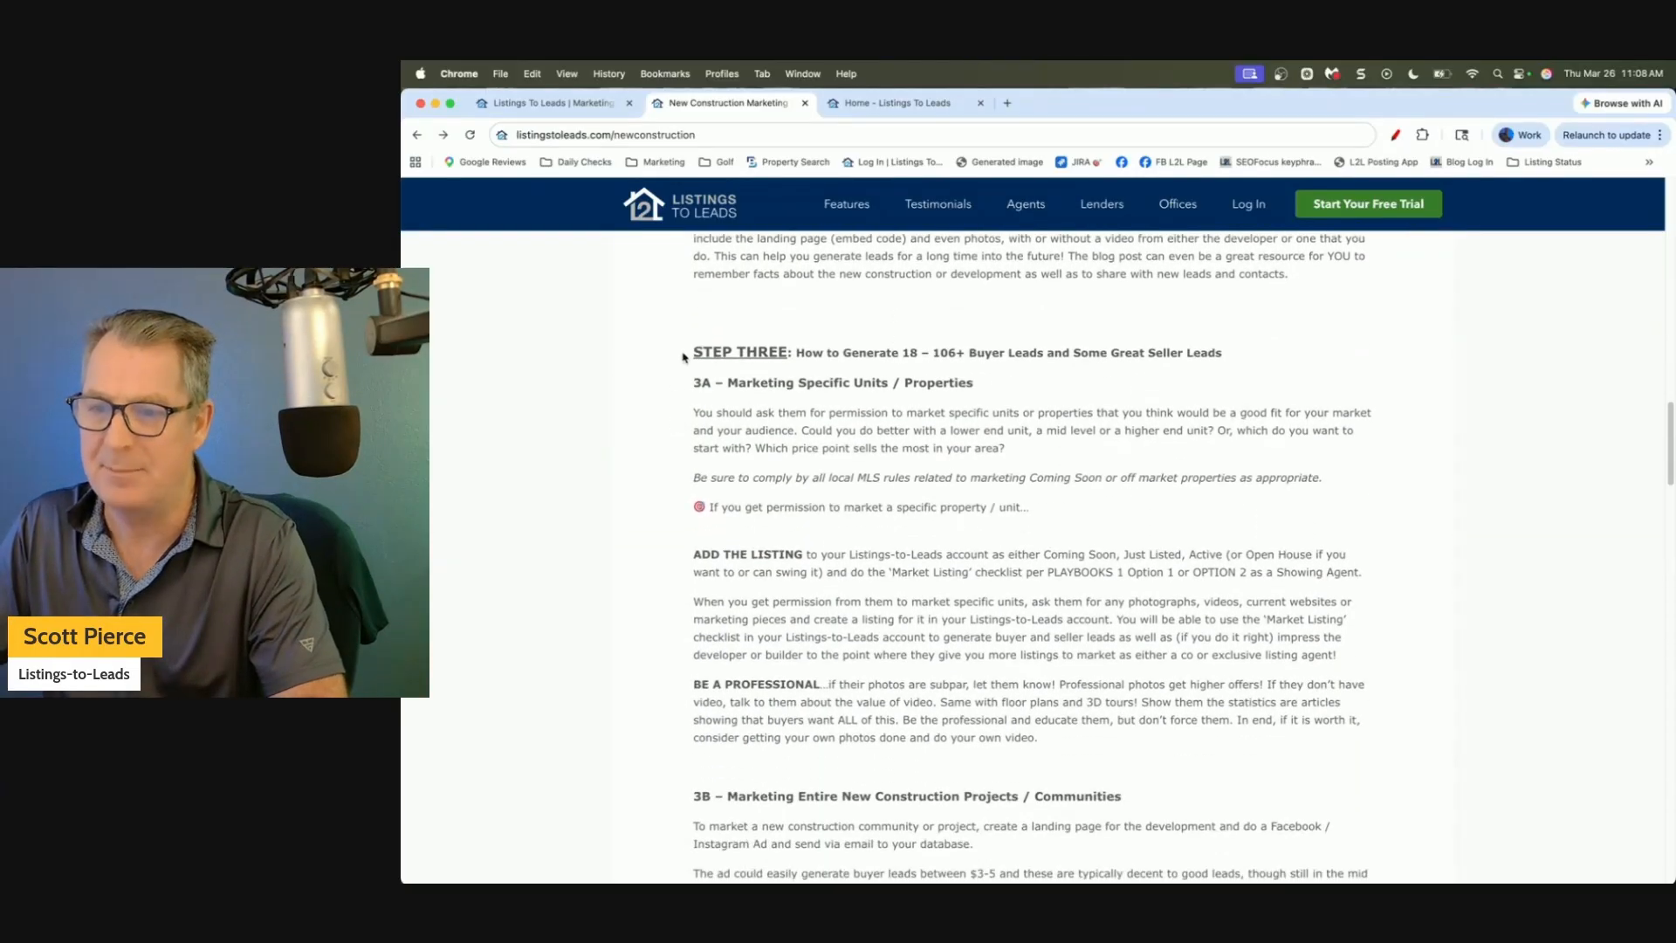
{"action": "left_click_drag", "start_coordinate": [684, 354], "coordinate": [1300, 354]}
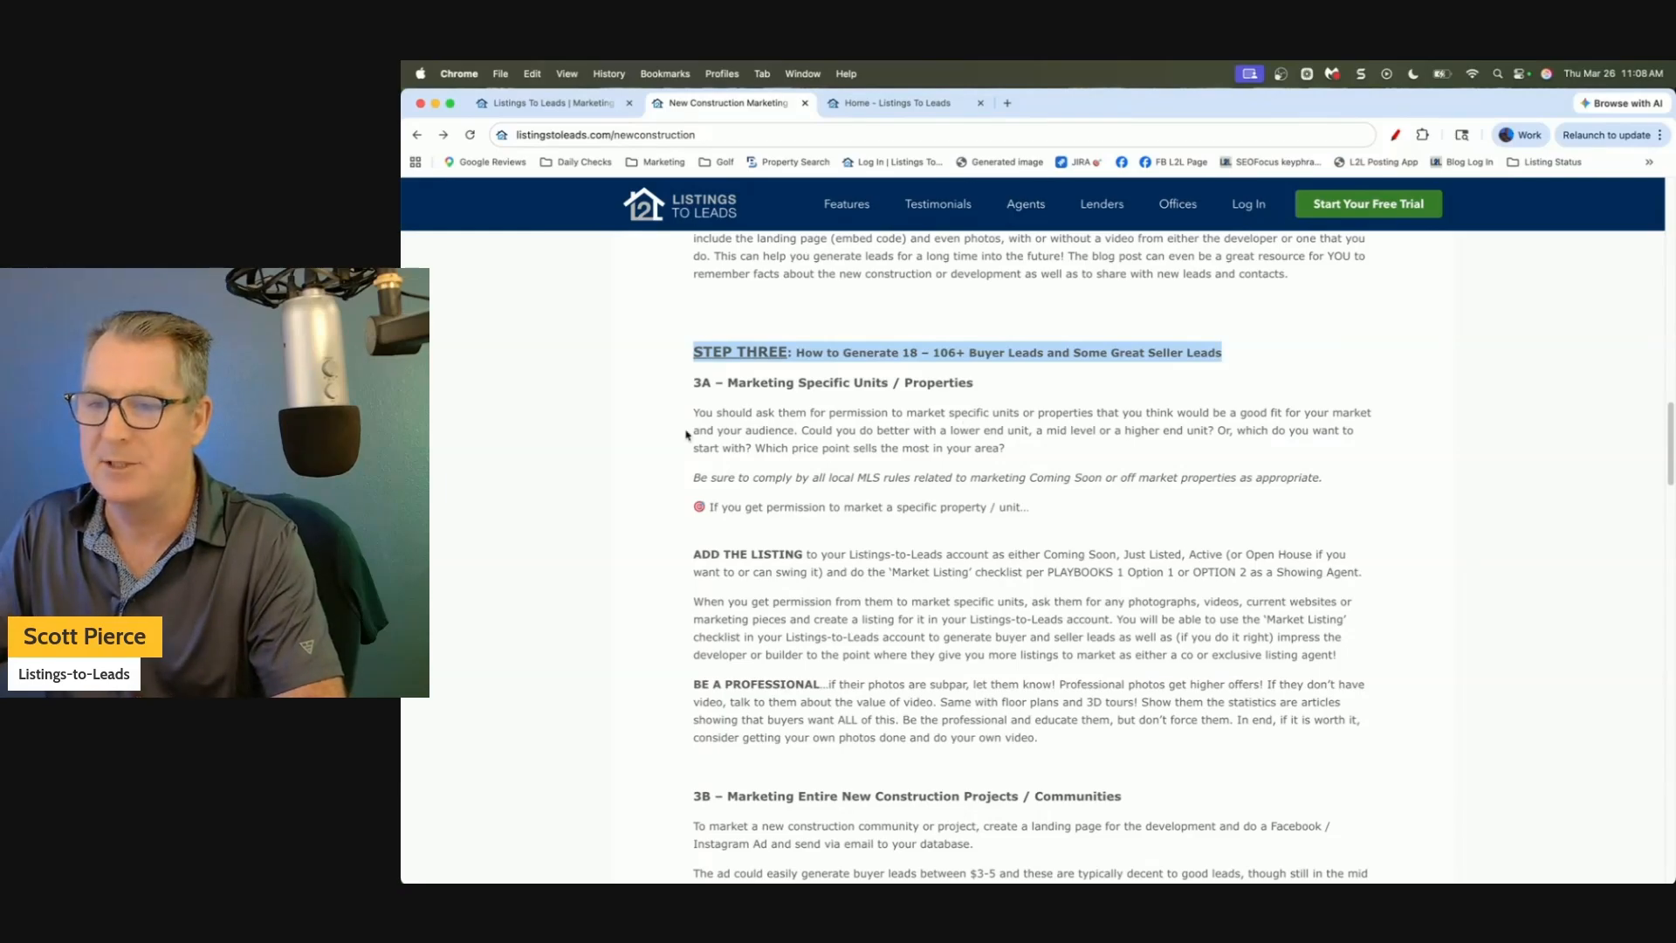
{"action": "left_click_drag", "start_coordinate": [701, 384], "coordinate": [976, 384]}
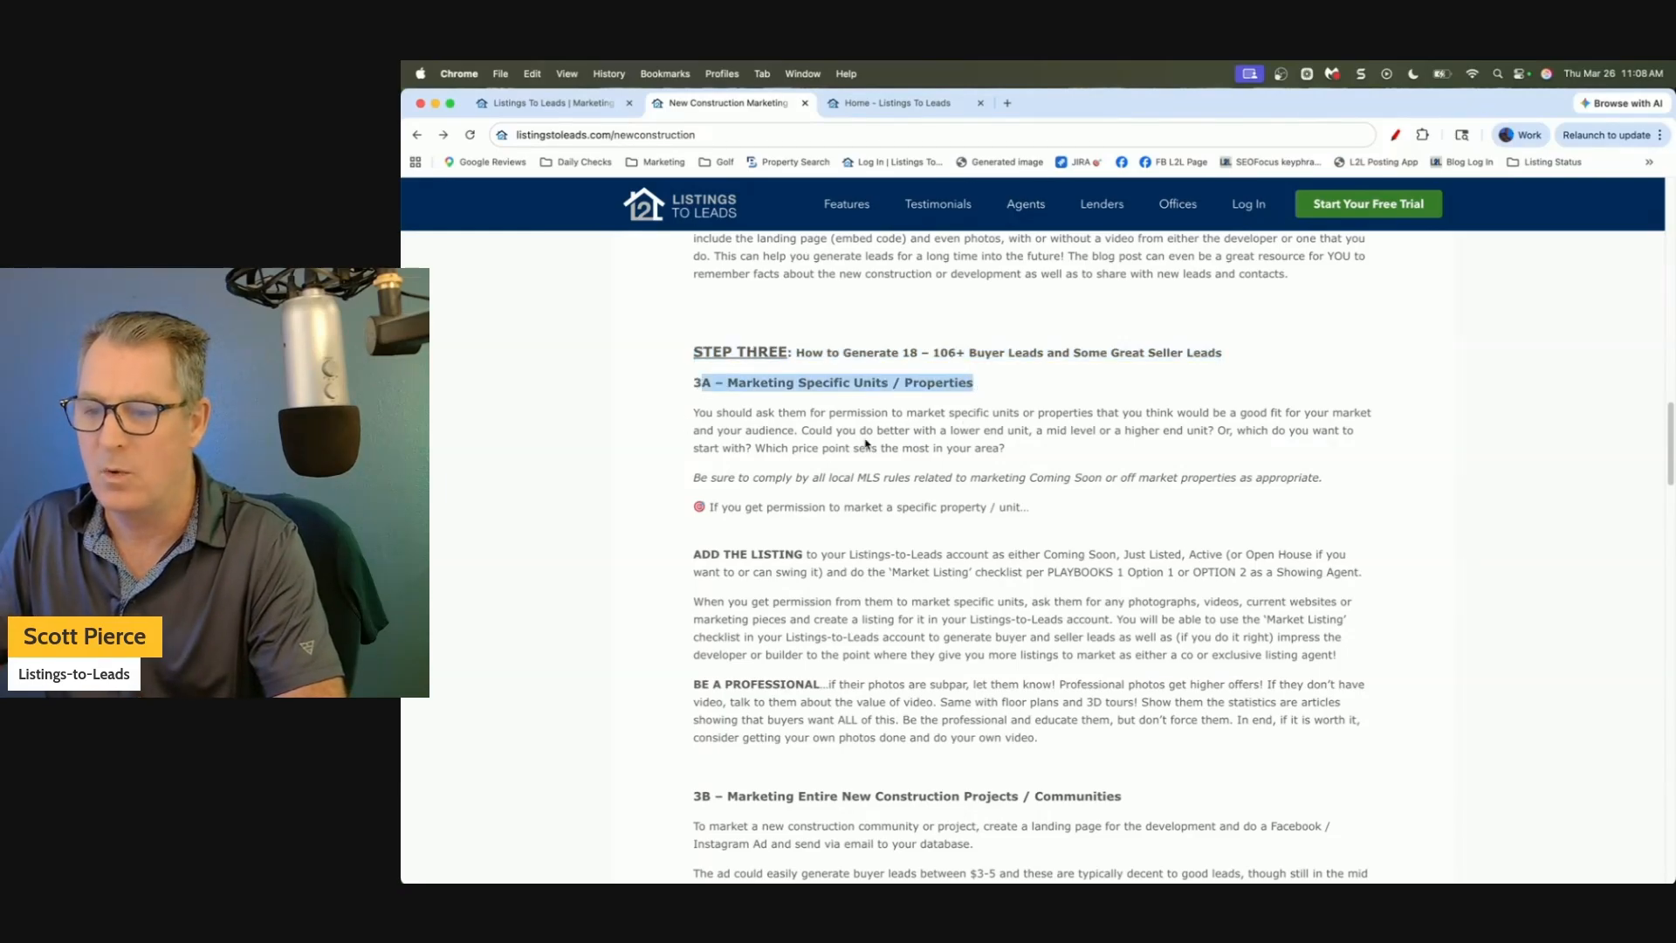
{"action": "scroll", "coordinate": [866, 444], "scroll_direction": "down", "scroll_amount": 3}
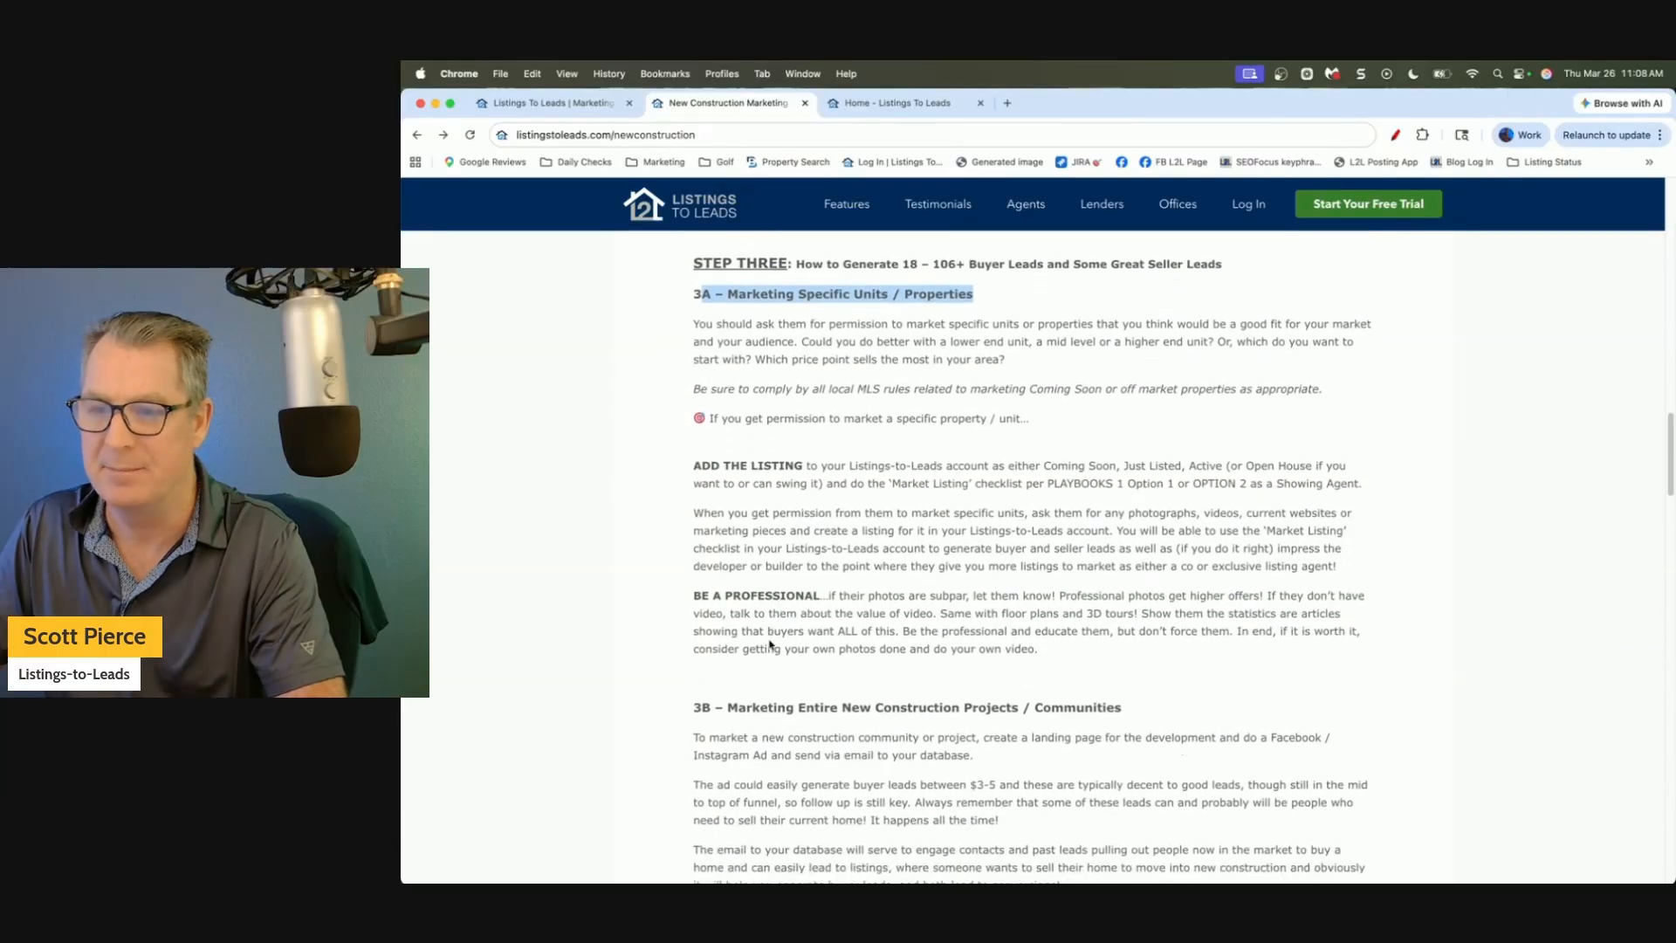
{"action": "scroll", "coordinate": [768, 644], "scroll_direction": "down", "scroll_amount": 6}
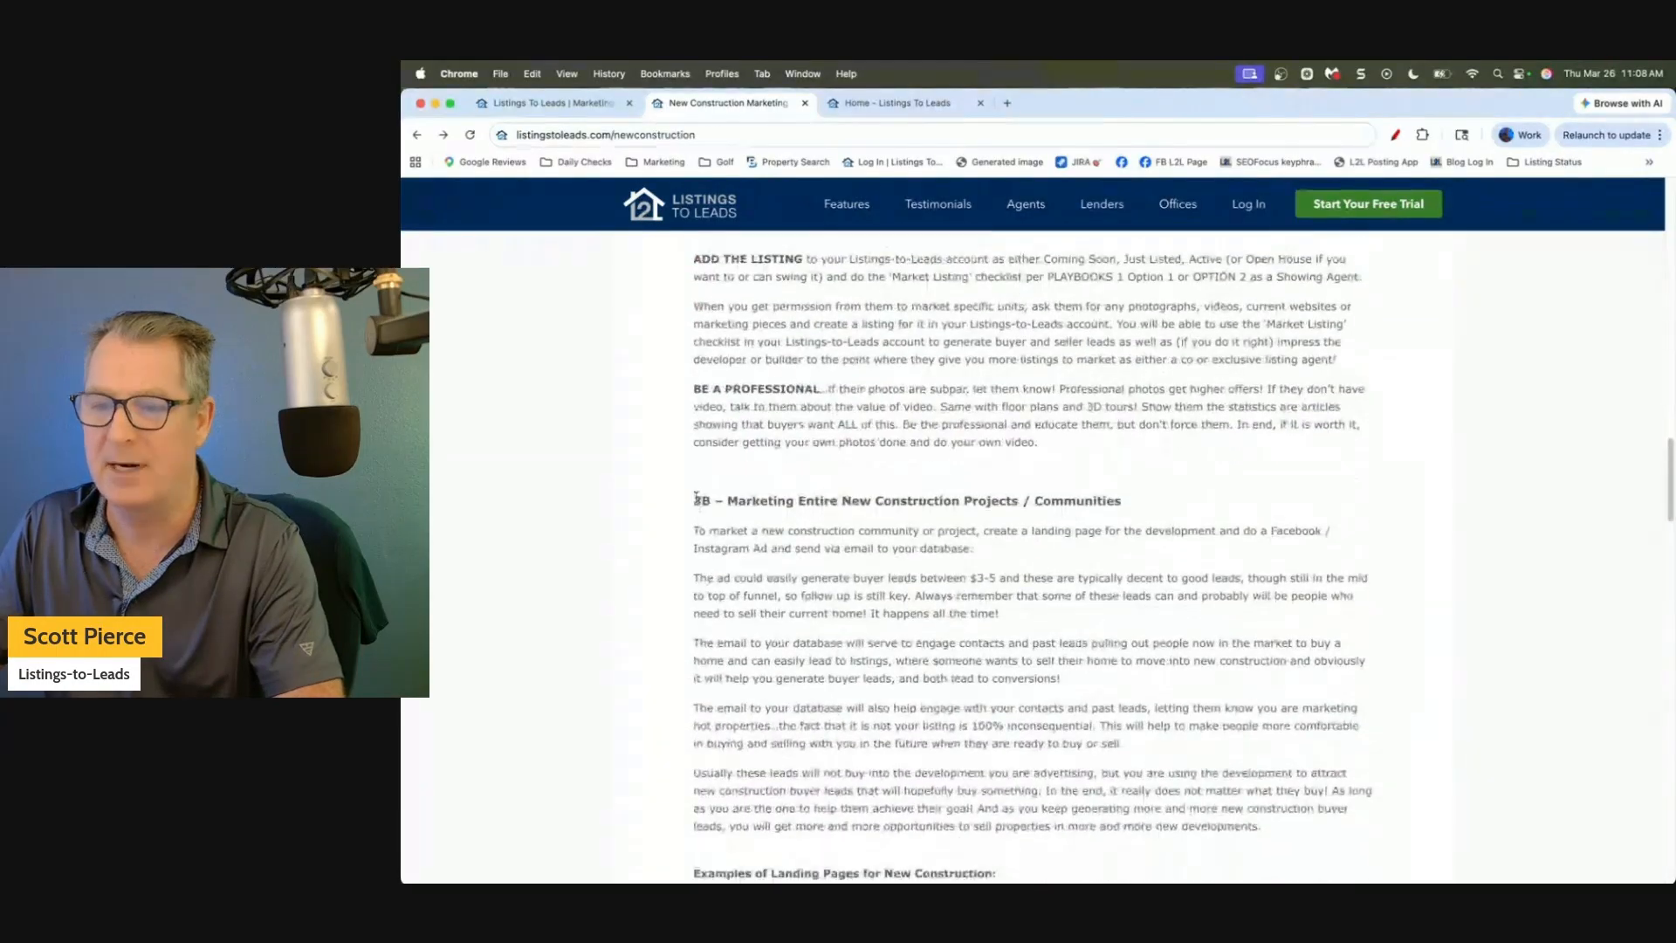
{"action": "left_click_drag", "start_coordinate": [692, 495], "coordinate": [1212, 506]}
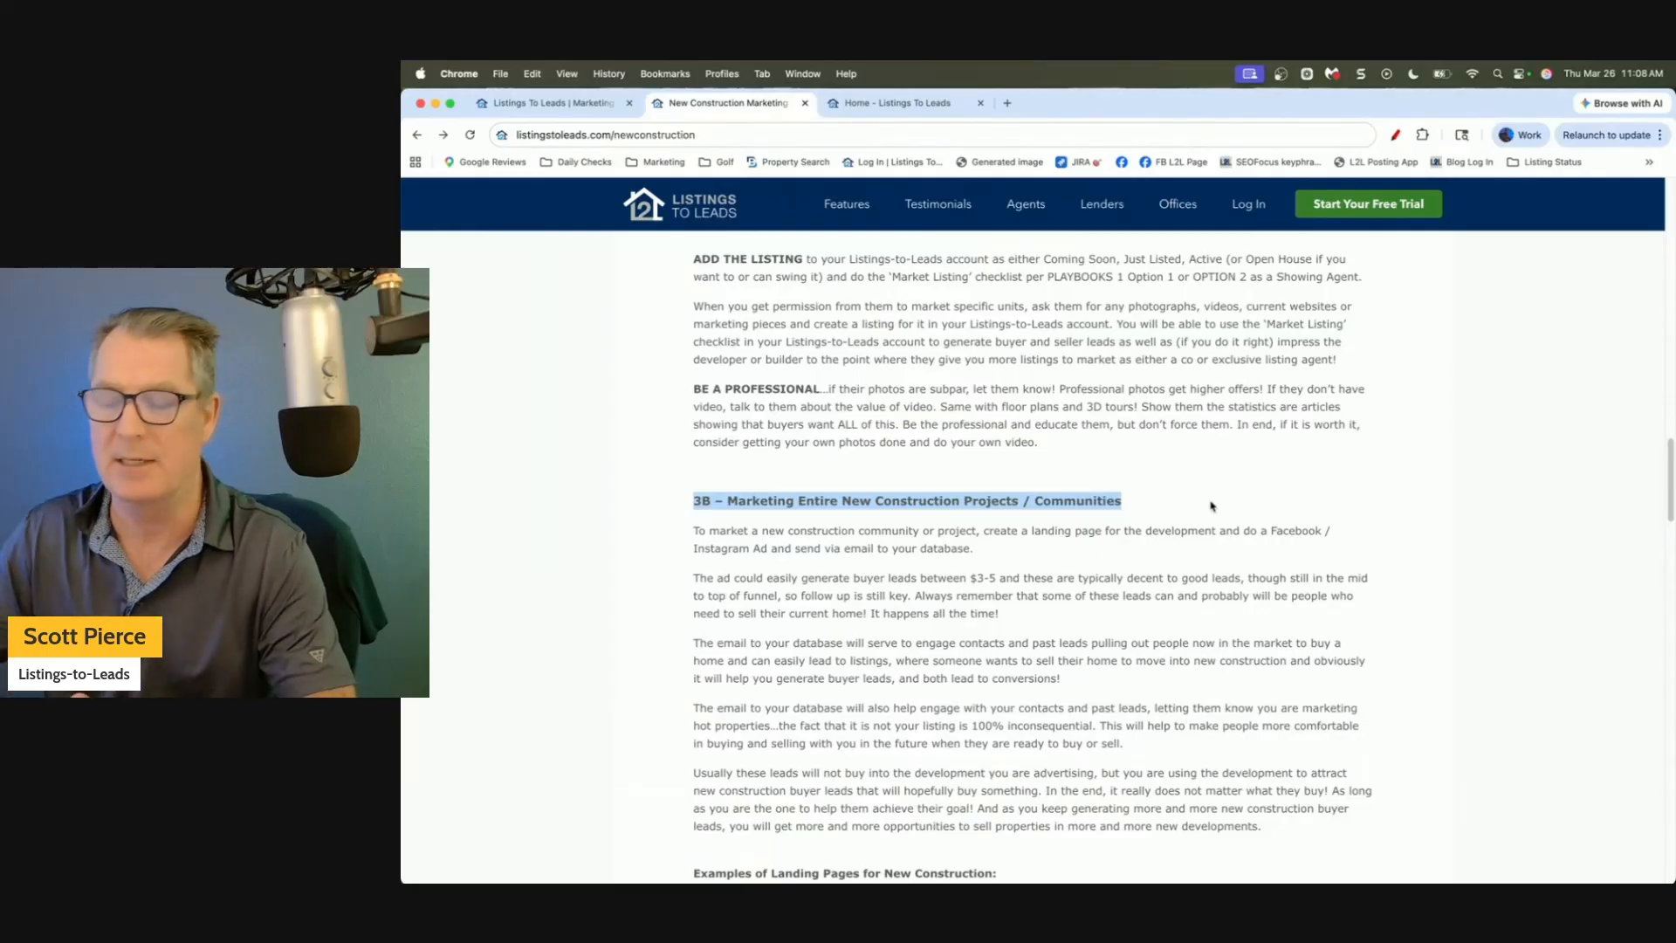
{"action": "scroll", "coordinate": [1212, 506], "scroll_direction": "up", "scroll_amount": 1}
{"action": "scroll", "coordinate": [1211, 506], "scroll_direction": "up", "scroll_amount": 10}
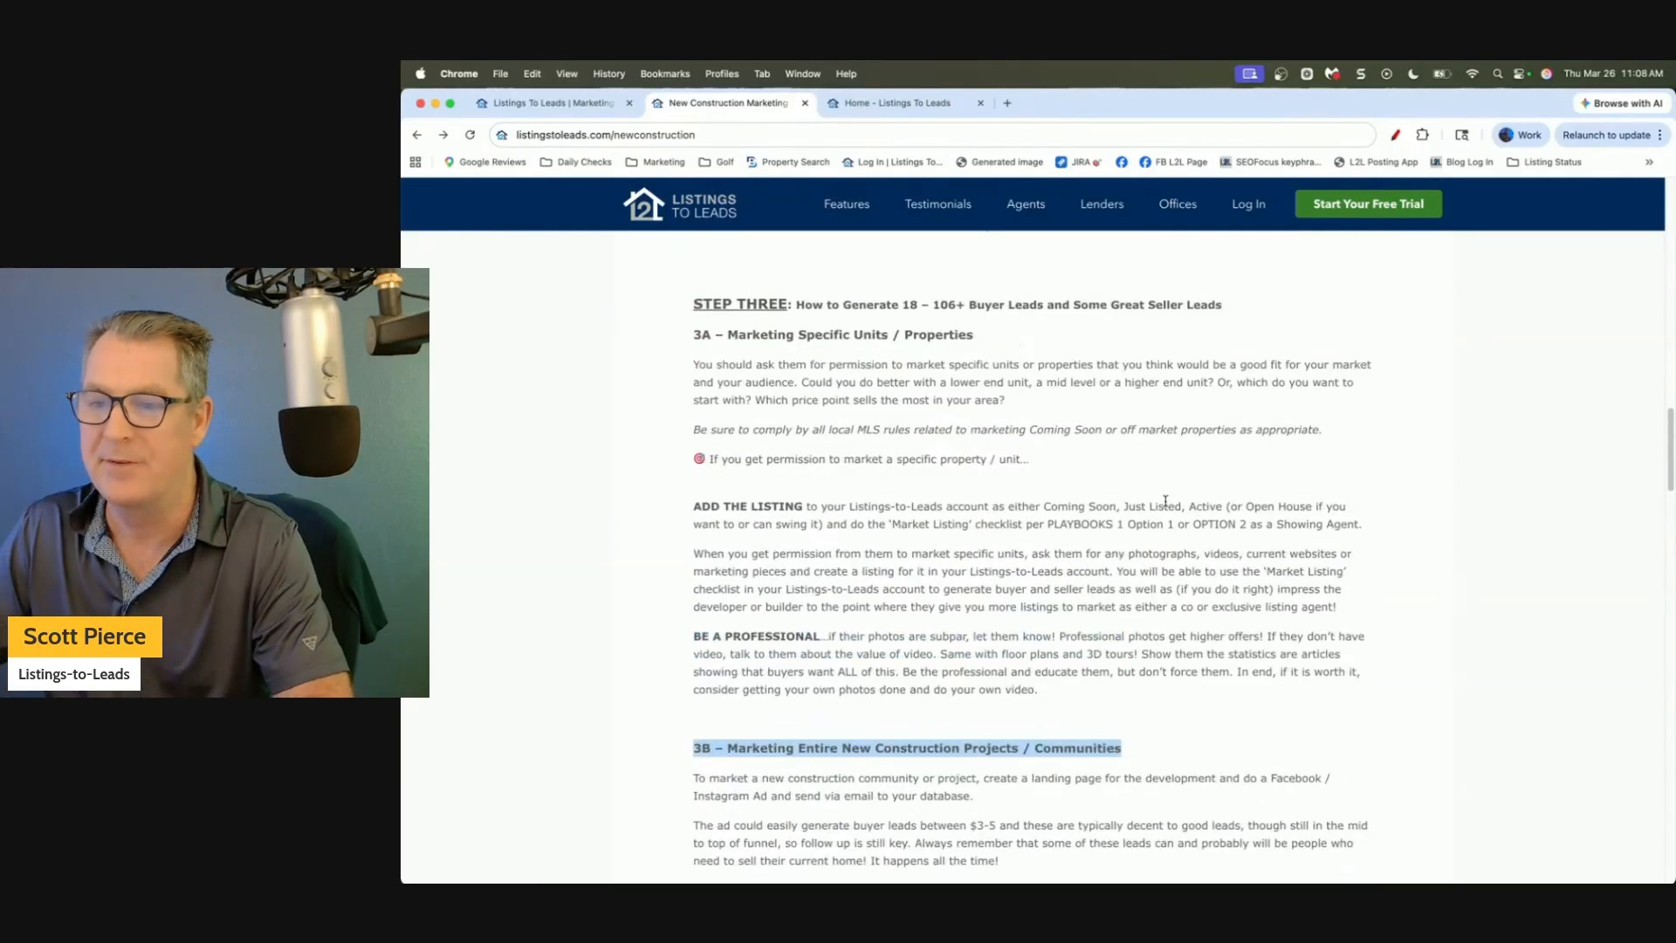
{"action": "left_click_drag", "start_coordinate": [712, 353], "coordinate": [1024, 361]}
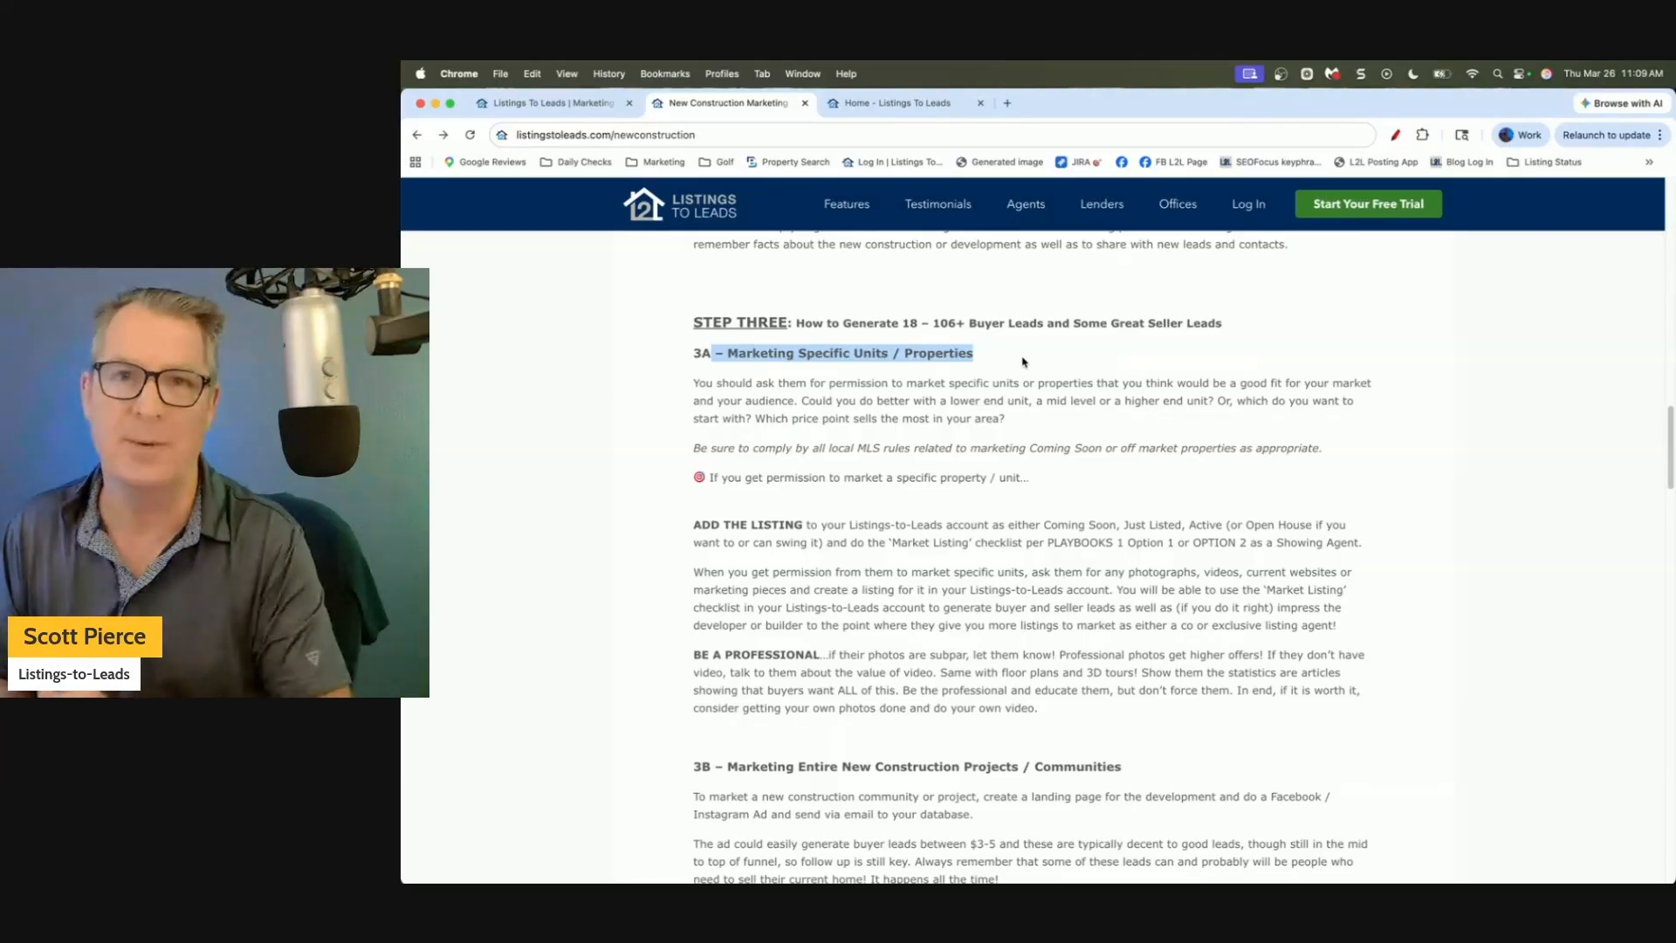
{"action": "left_click", "coordinate": [1024, 362]}
{"action": "scroll", "coordinate": [1008, 383], "scroll_direction": "down", "scroll_amount": 1}
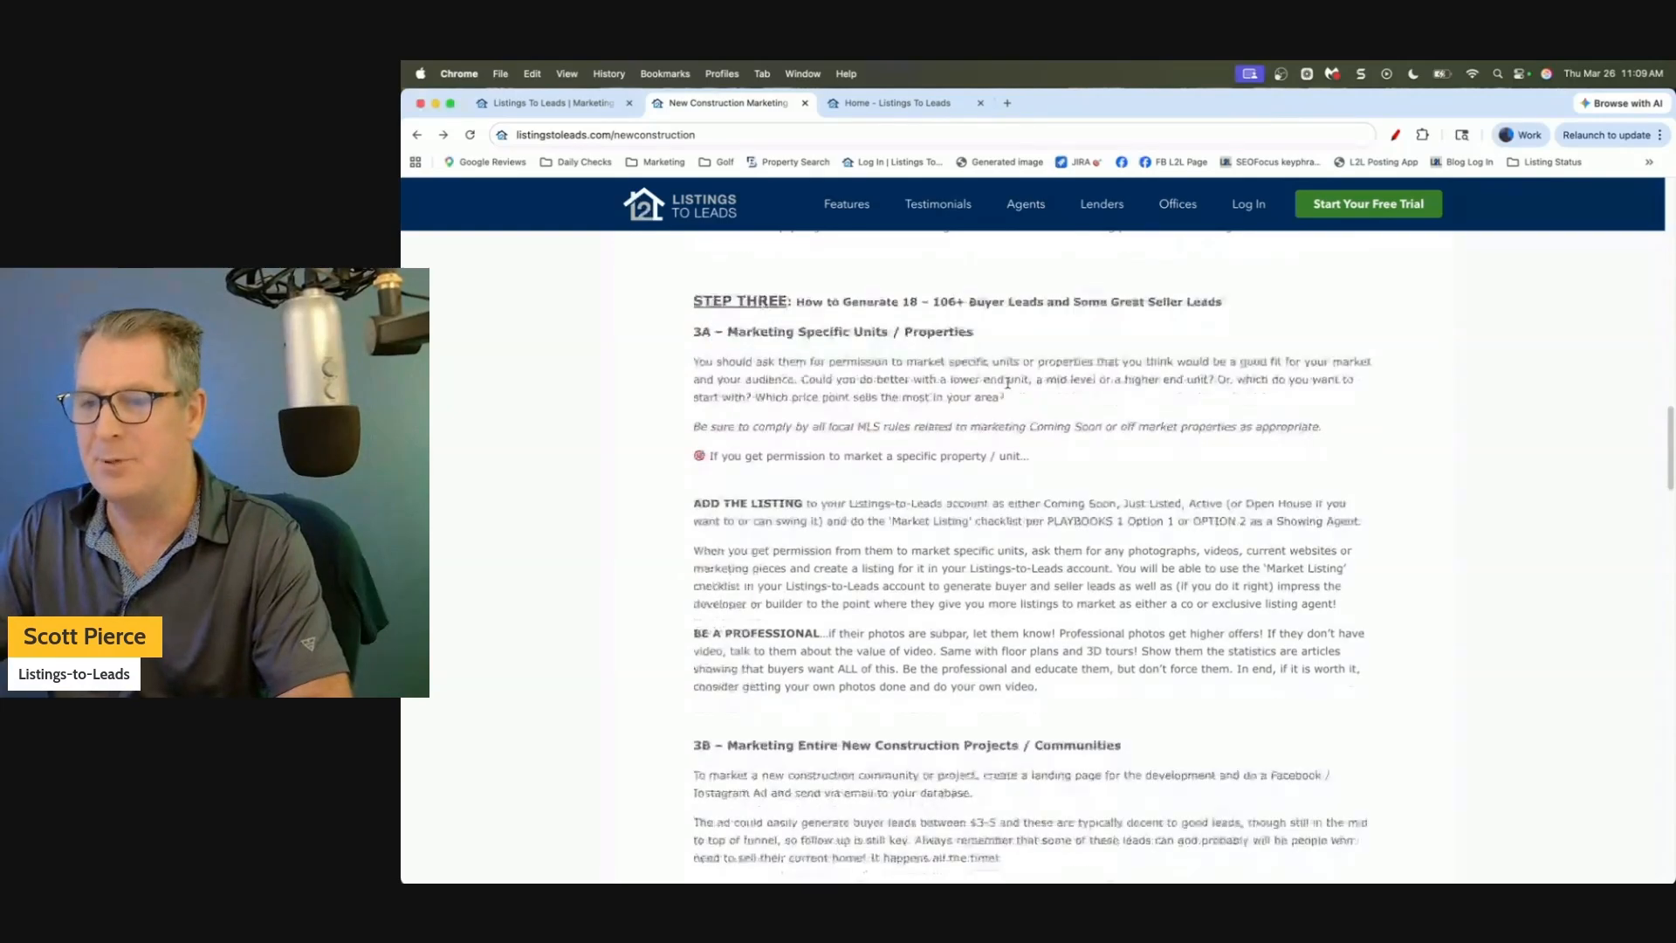
{"action": "scroll", "coordinate": [1008, 382], "scroll_direction": "down", "scroll_amount": 1}
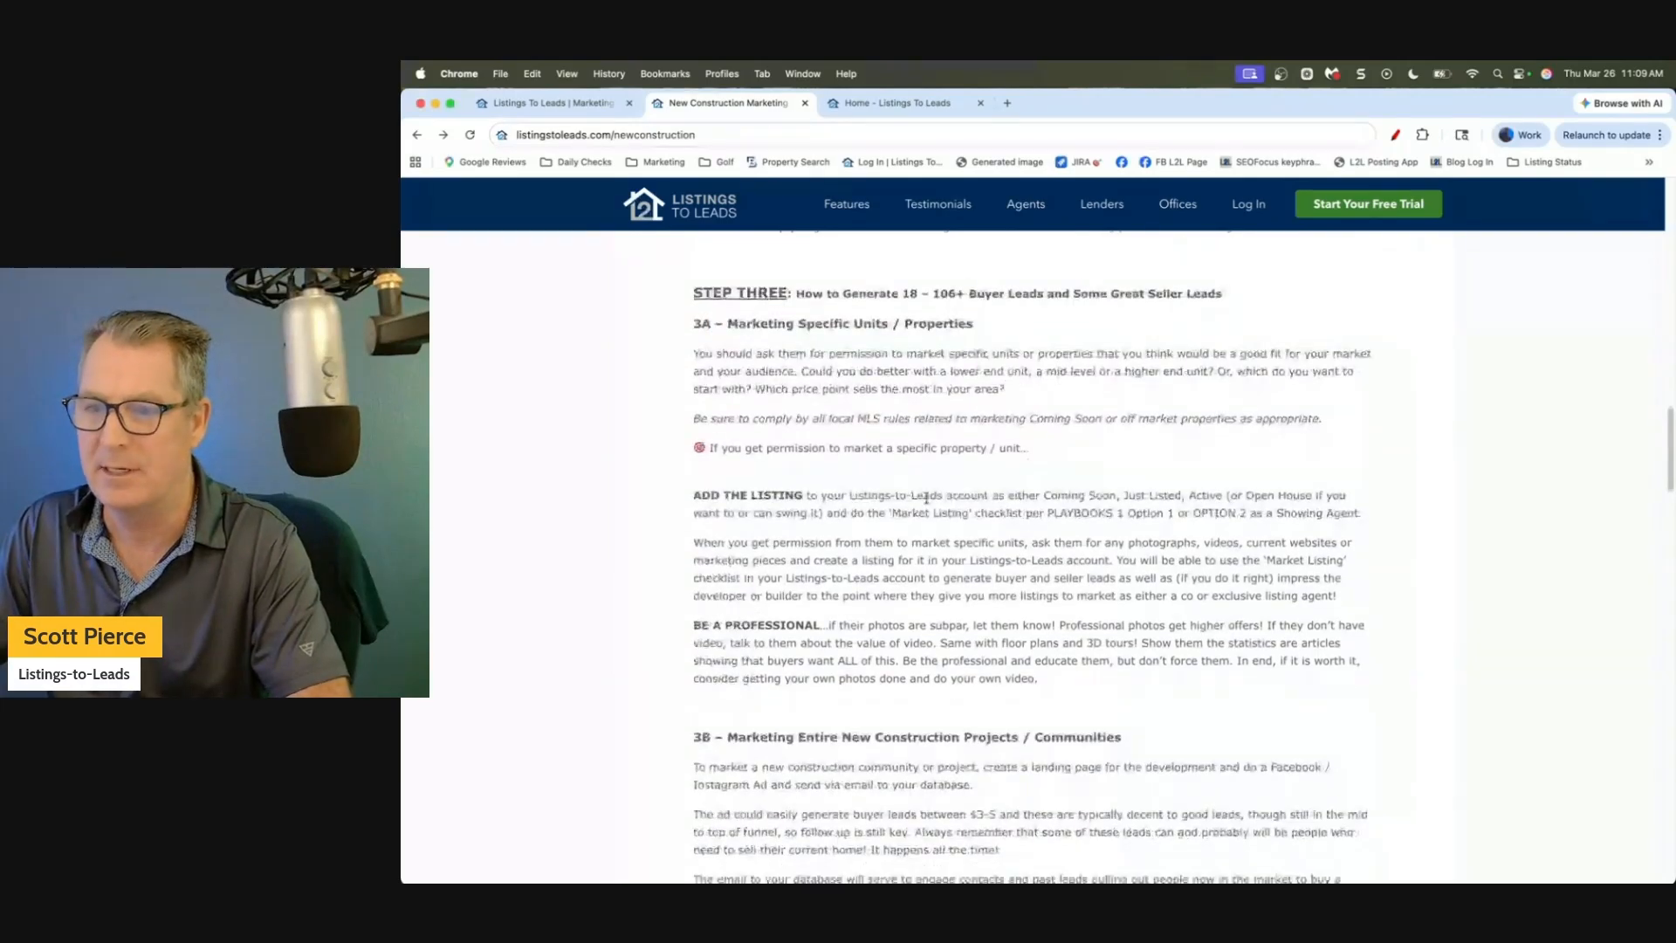
{"action": "scroll", "coordinate": [926, 498], "scroll_direction": "down", "scroll_amount": 4}
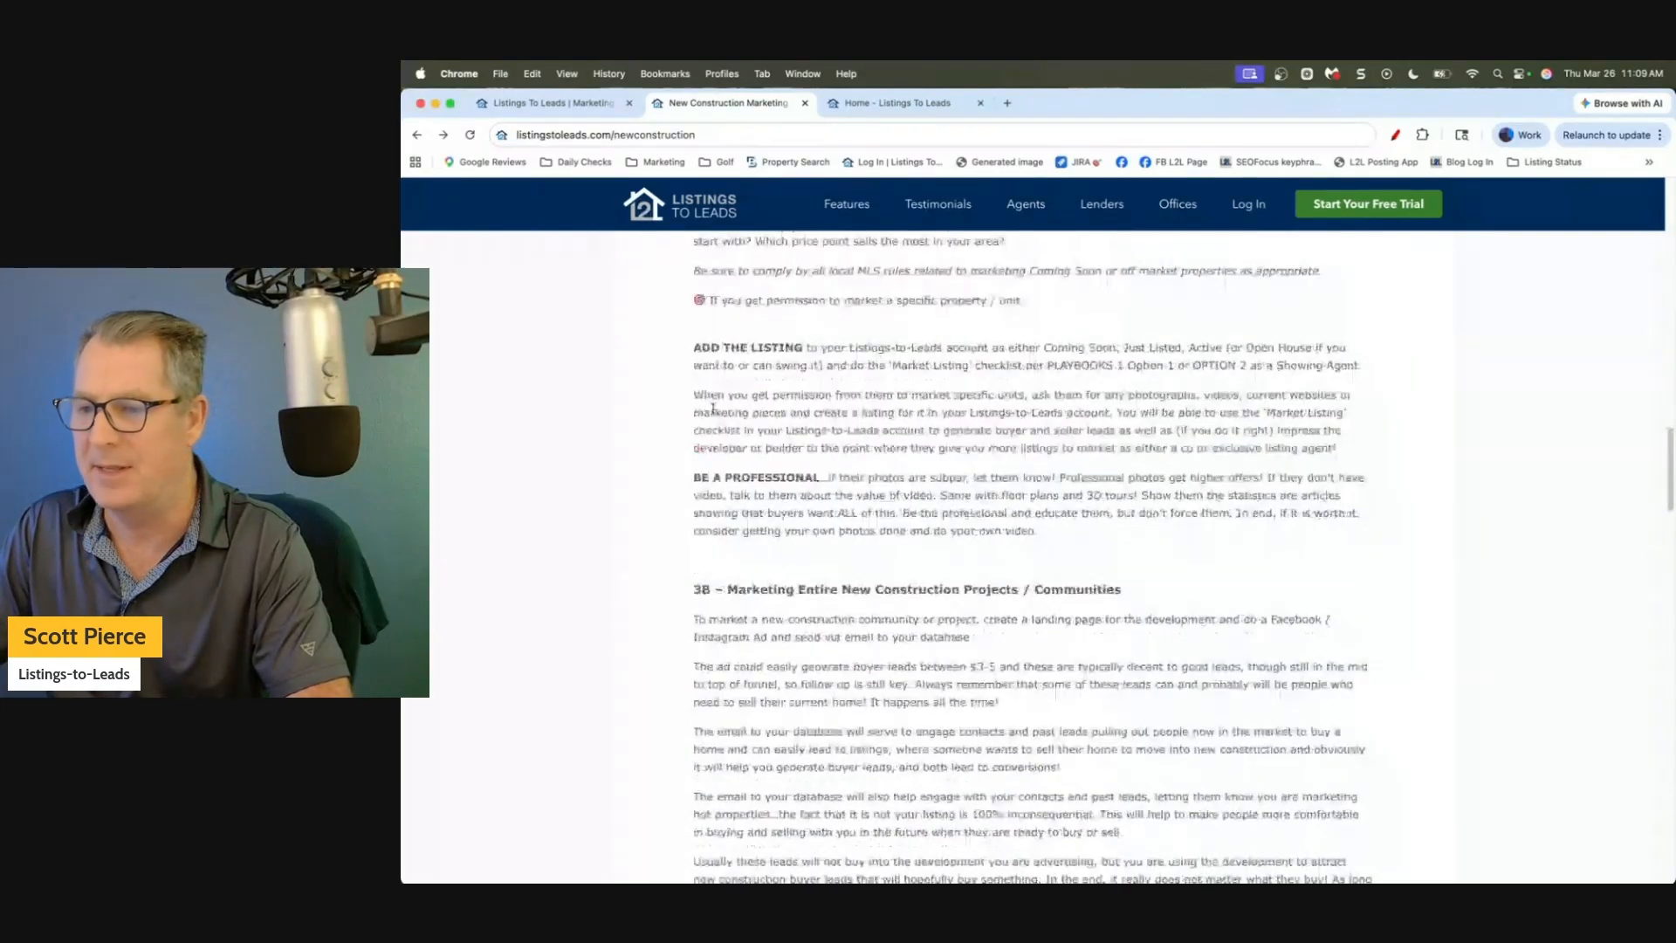
{"action": "scroll", "coordinate": [713, 407], "scroll_direction": "down", "scroll_amount": 5}
{"action": "left_click_drag", "start_coordinate": [714, 383], "coordinate": [1136, 391]}
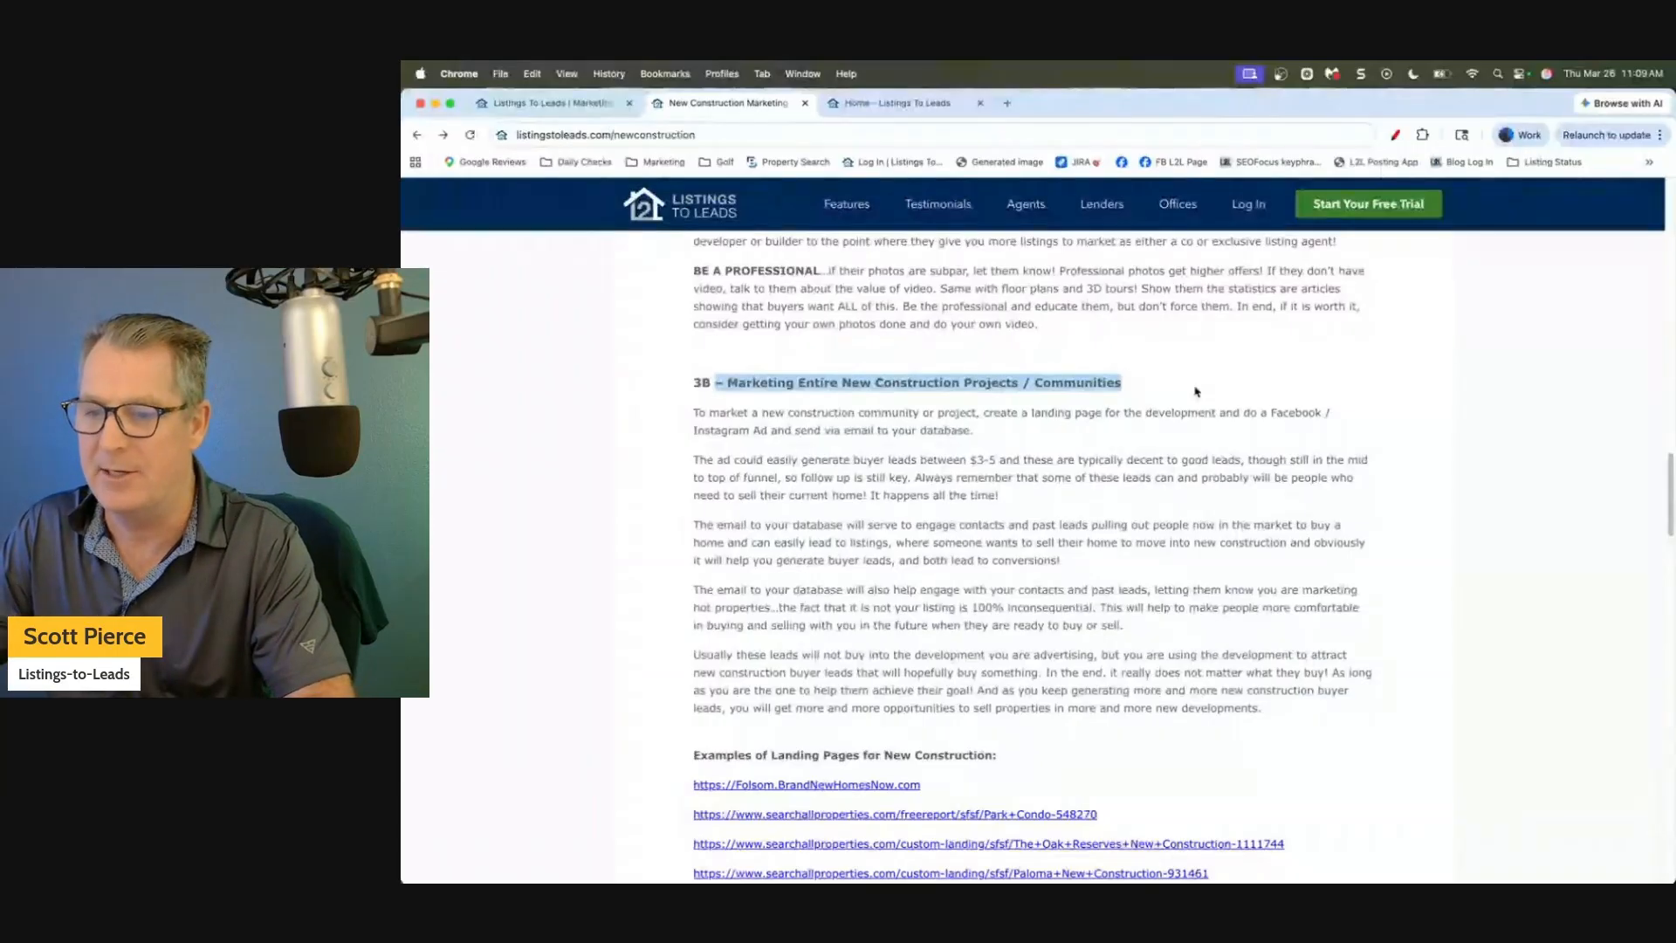
Scroll to Examples of Landing Pages for New Construction and follow the Folsom.BrandNewHomesNow.com link.
{"action": "scroll", "coordinate": [1196, 391], "scroll_direction": "down", "scroll_amount": 1}
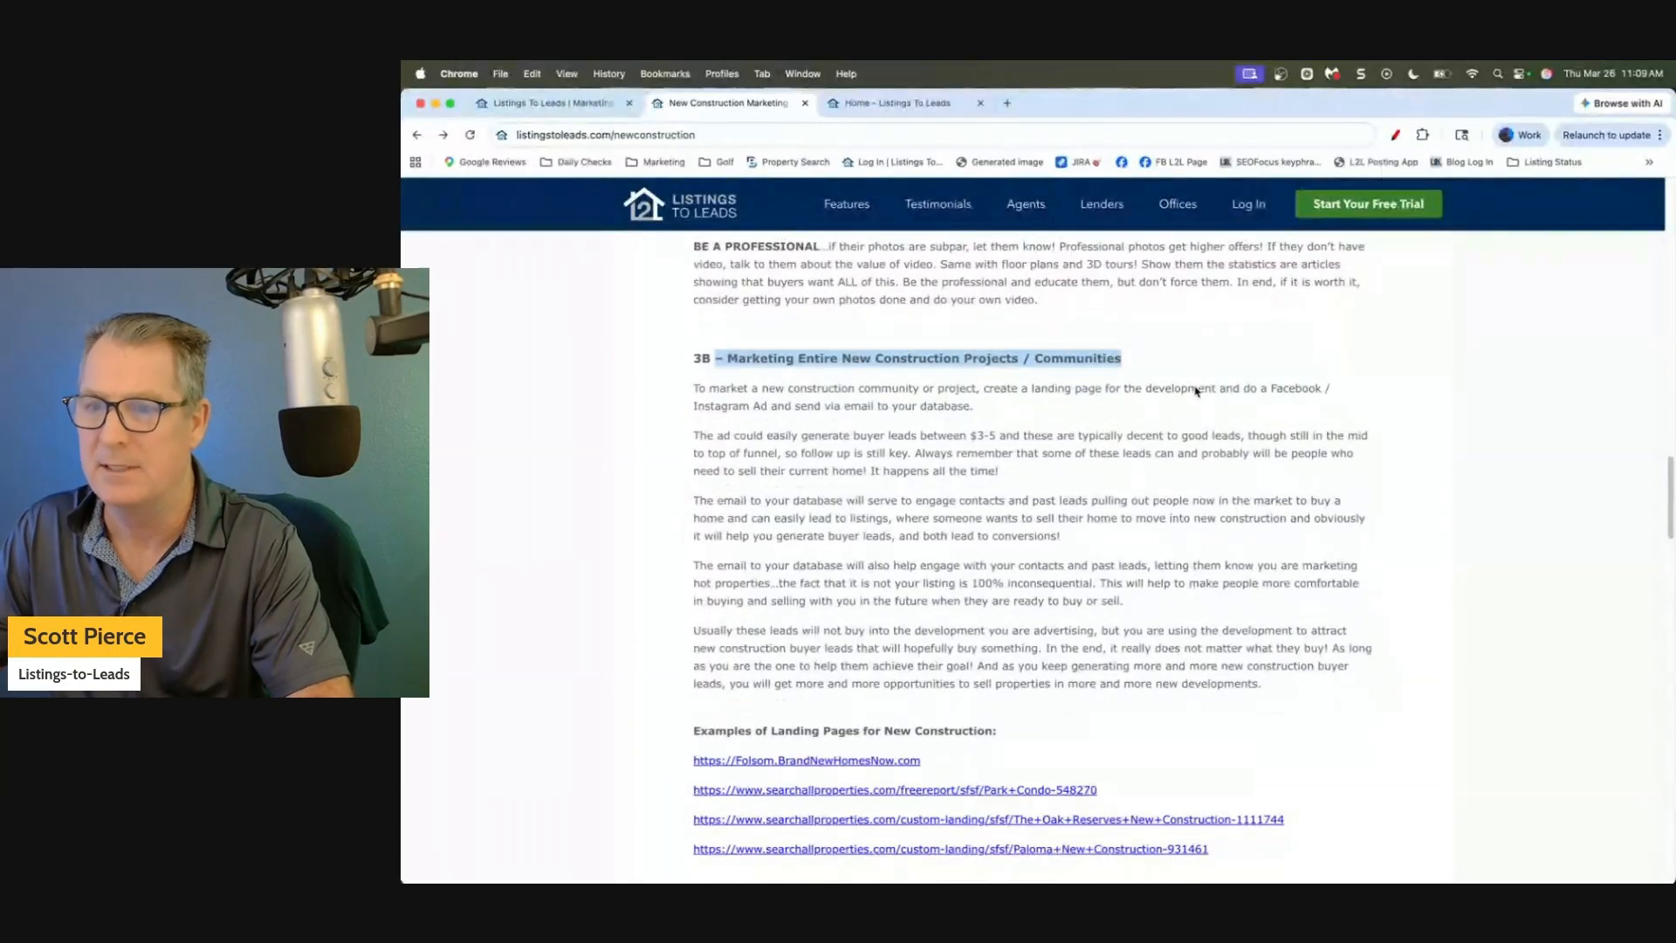
{"action": "scroll", "coordinate": [1196, 392], "scroll_direction": "down", "scroll_amount": 4}
{"action": "left_click", "coordinate": [816, 456]}
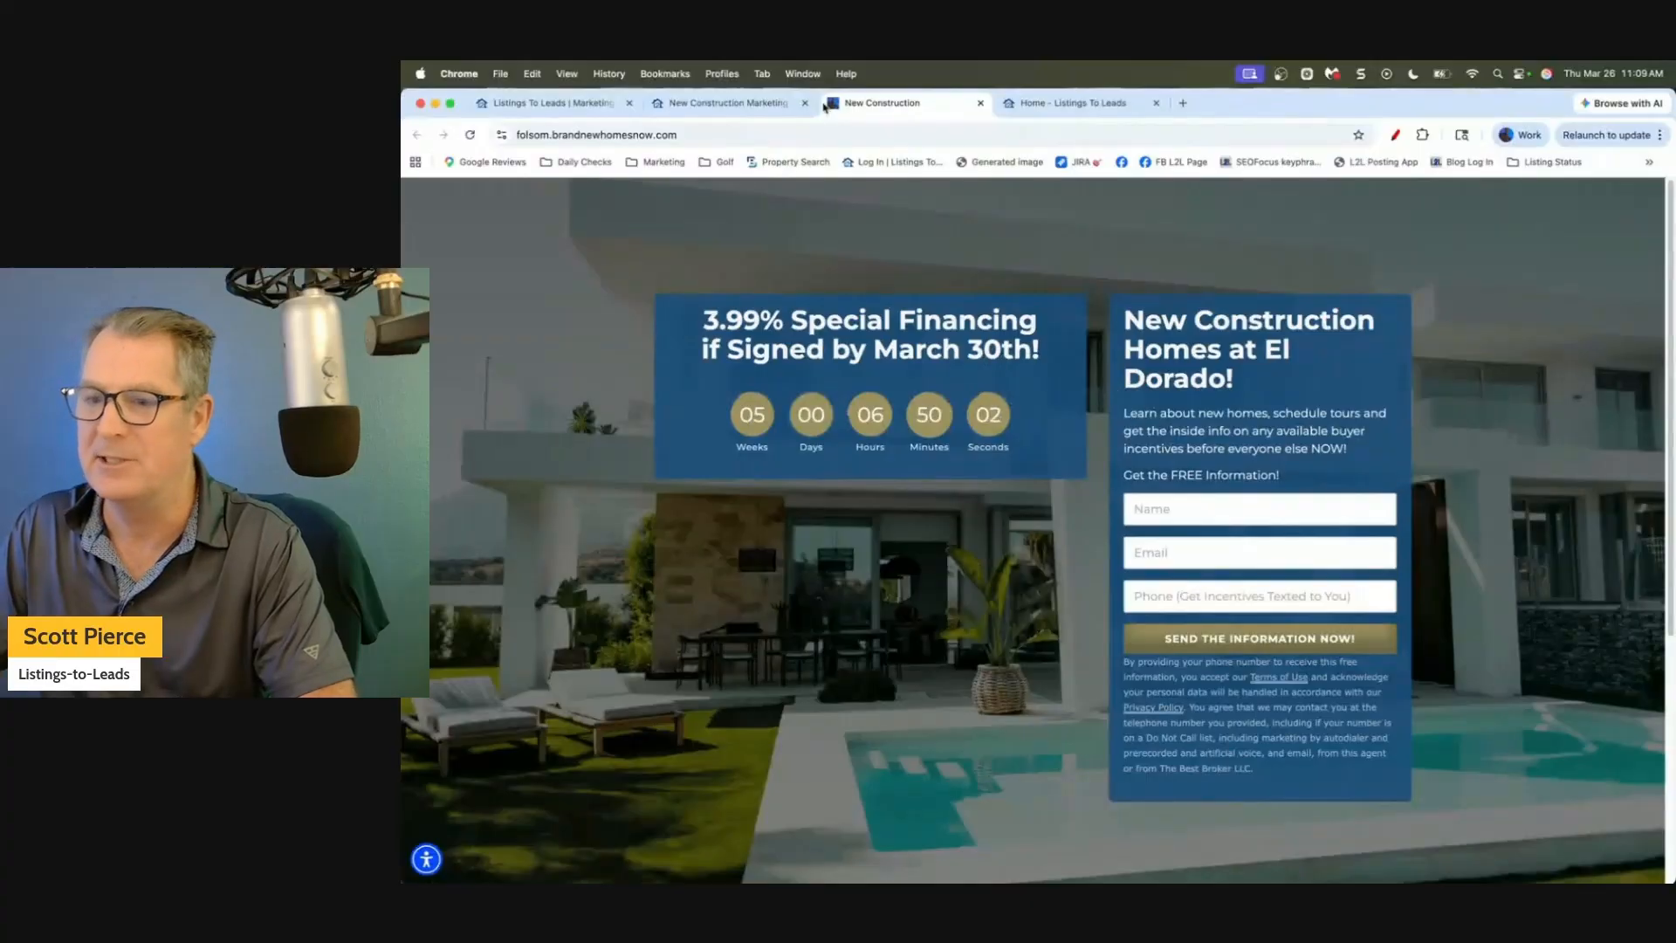
Close the duplicate tab, then open the Park Condo example page and close it after viewing.
{"action": "left_click", "coordinate": [980, 103]}
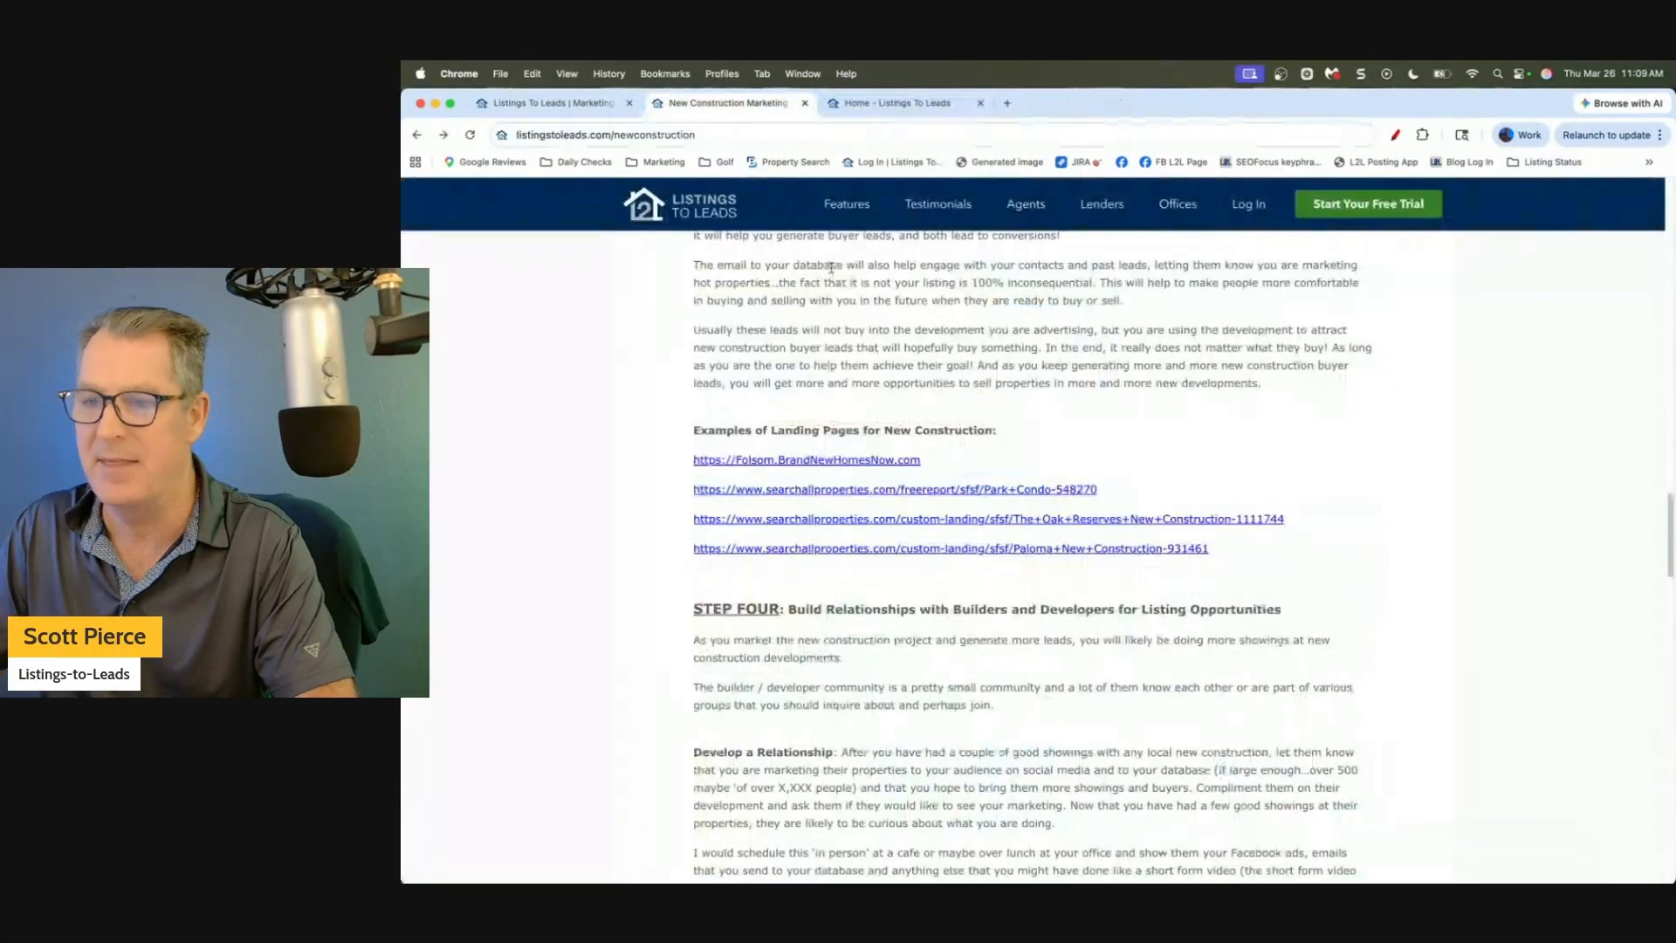
{"action": "left_click", "coordinate": [808, 491]}
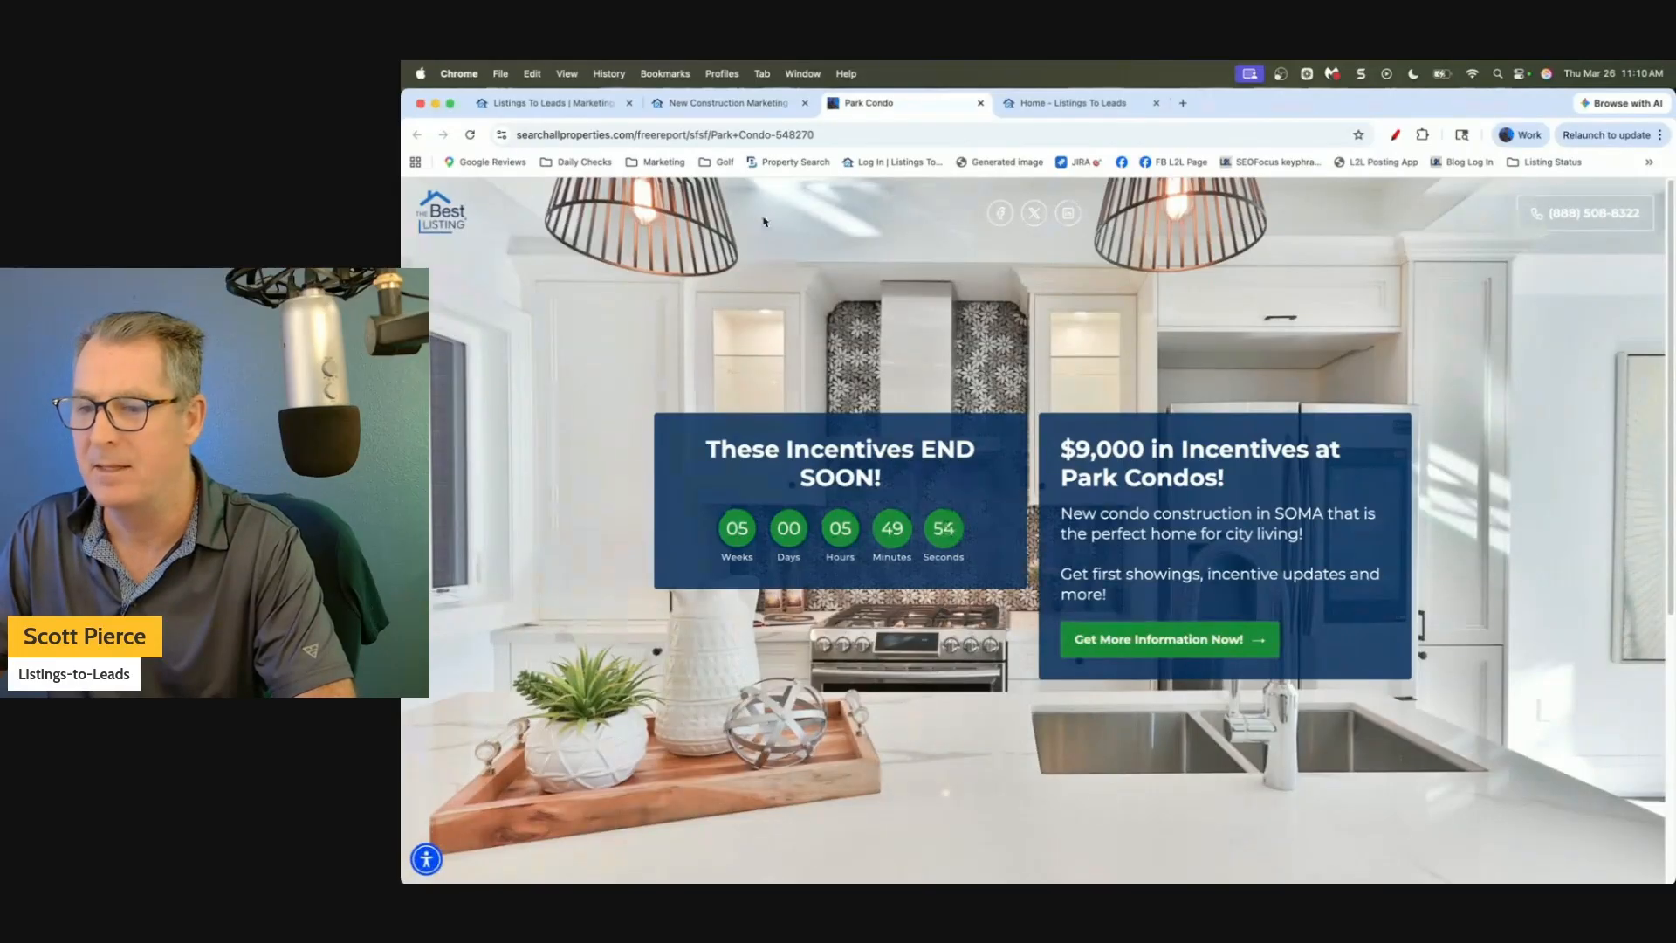
{"action": "left_click", "coordinate": [981, 103]}
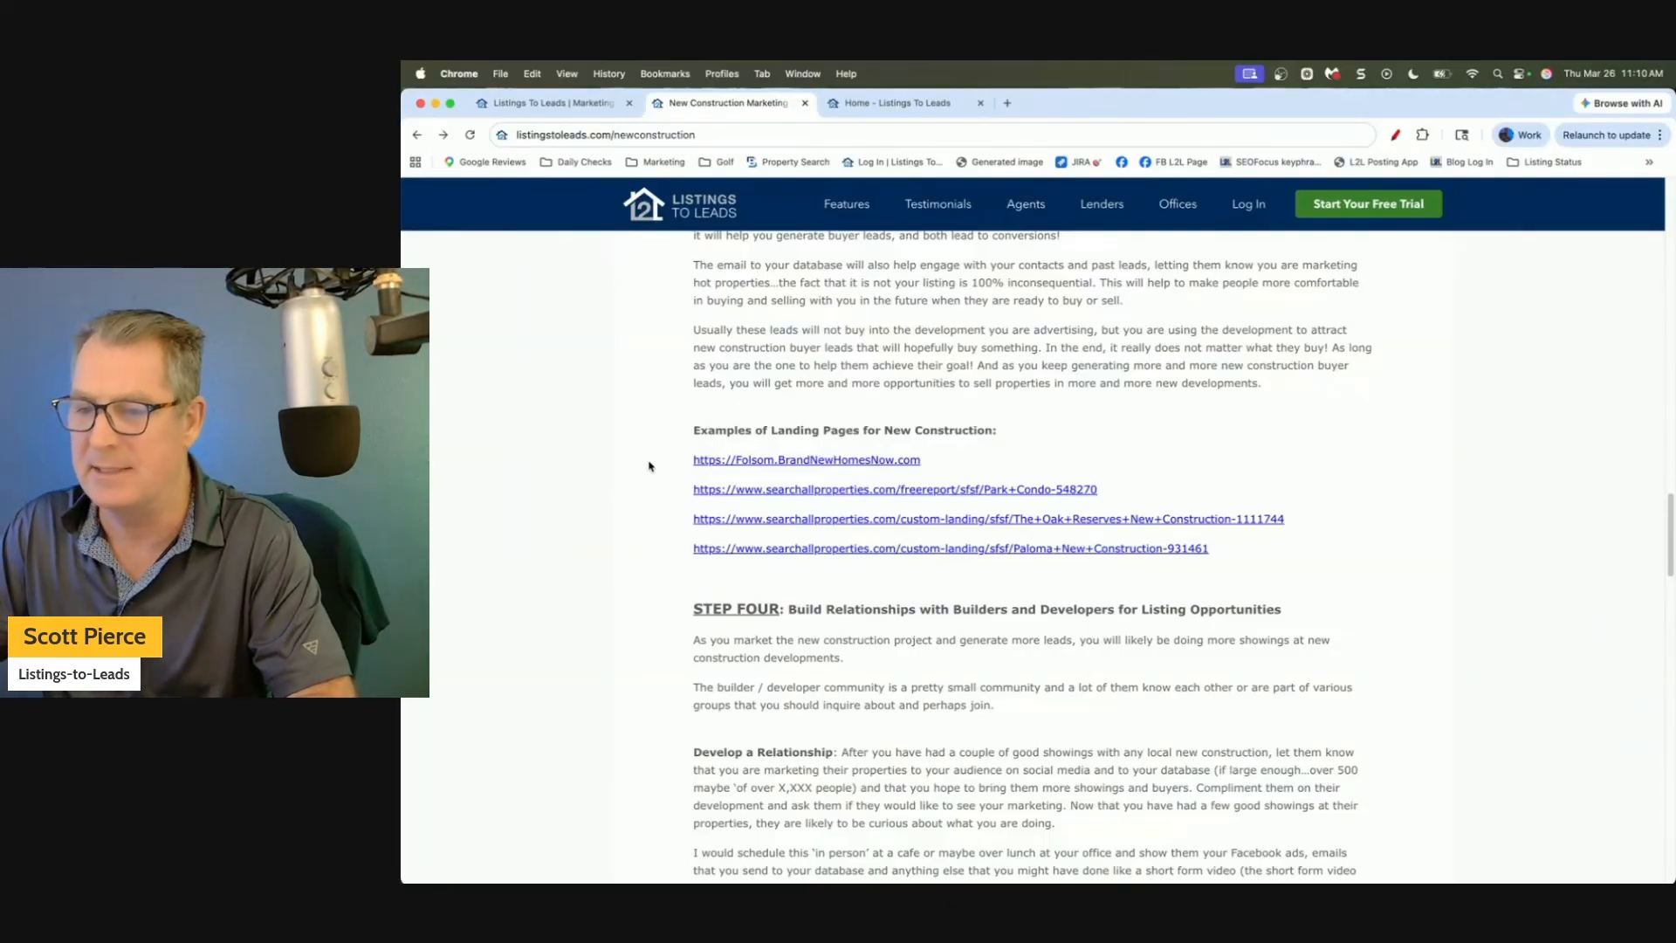
Scroll to and highlight the STEP FOUR 'Build Relationships with Builders and Developers' heading.
{"action": "scroll", "coordinate": [649, 467], "scroll_direction": "down", "scroll_amount": 5}
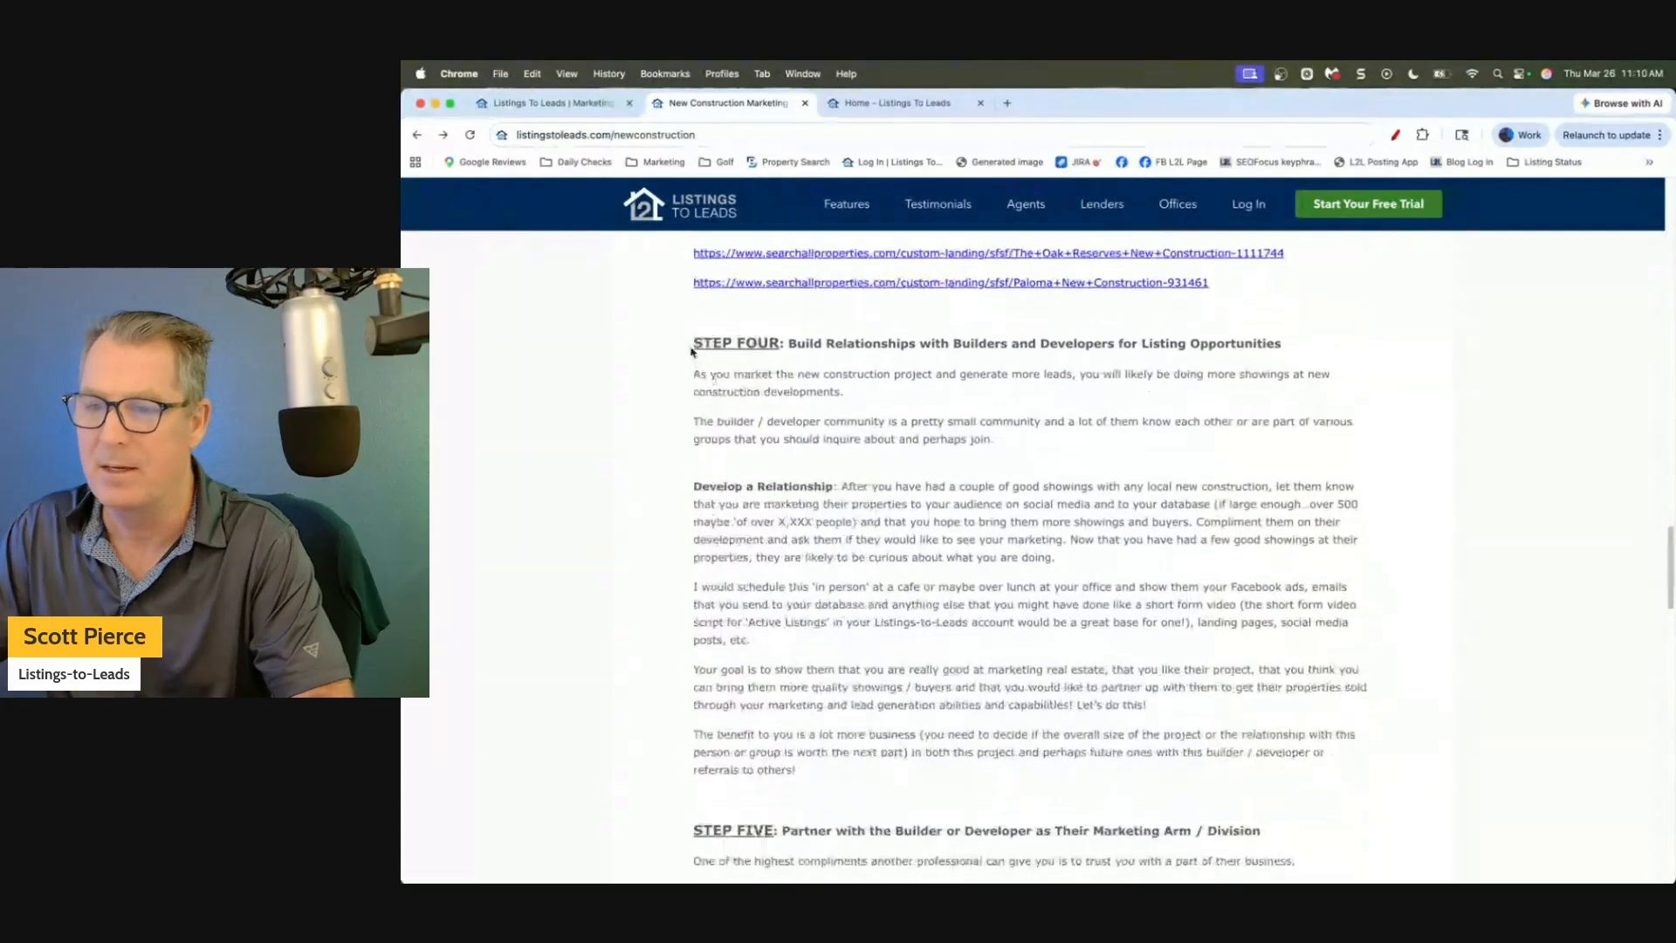
{"action": "left_click_drag", "start_coordinate": [694, 313], "coordinate": [1333, 322]}
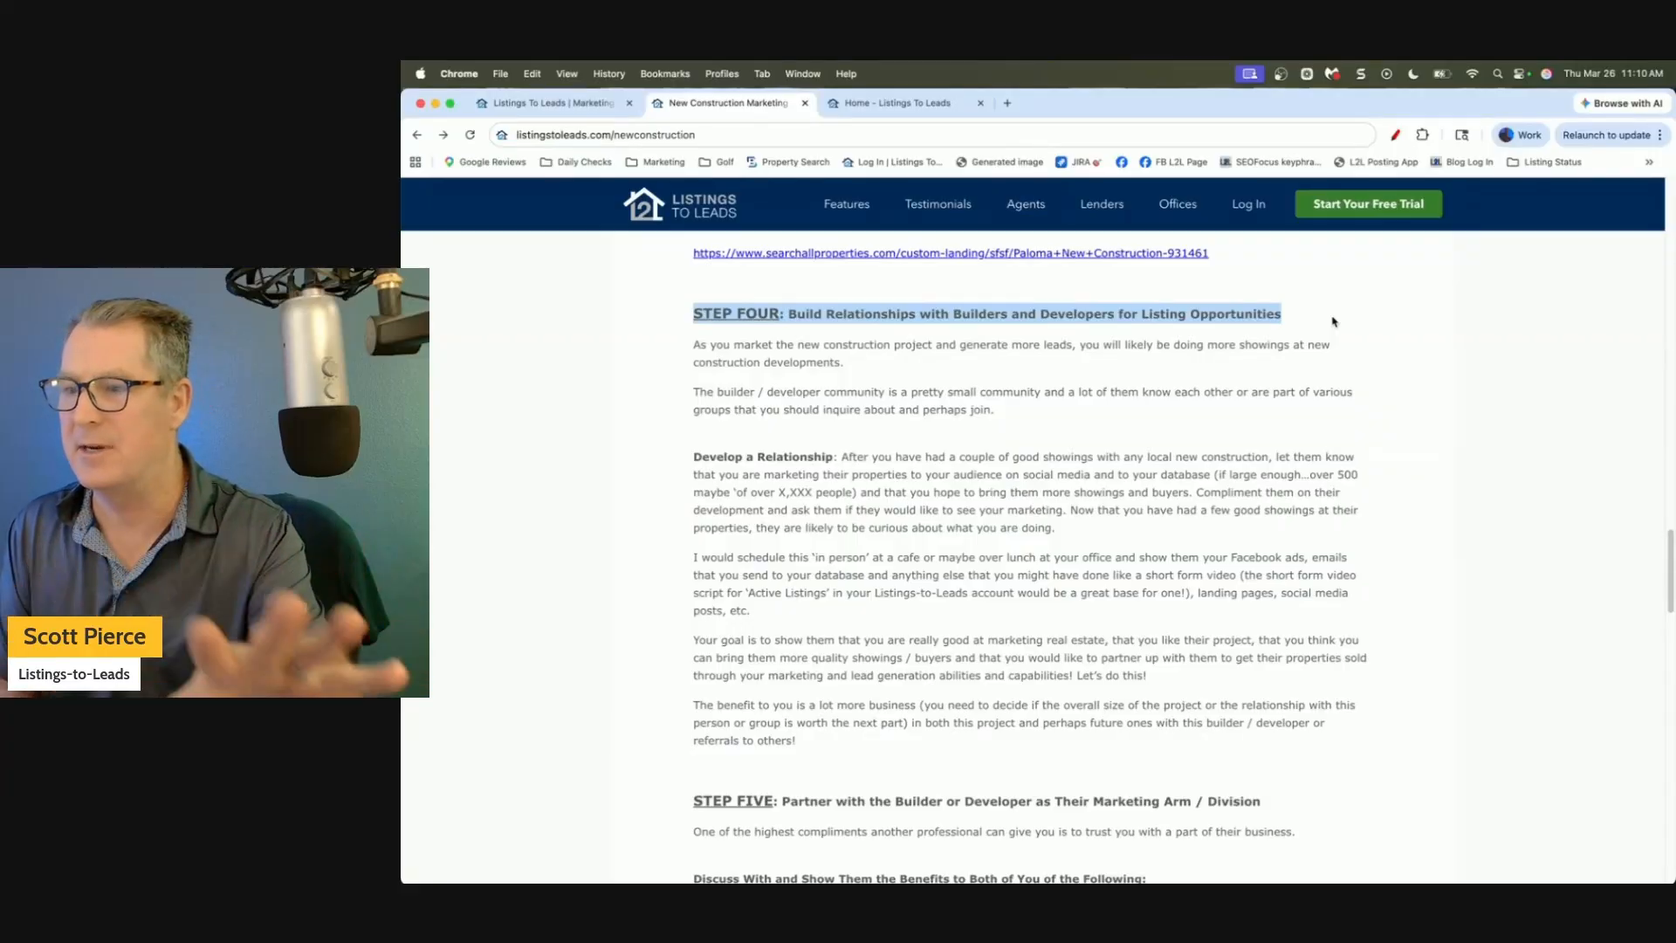
{"action": "left_click", "coordinate": [1474, 81]}
{"action": "left_click", "coordinate": [1474, 428]}
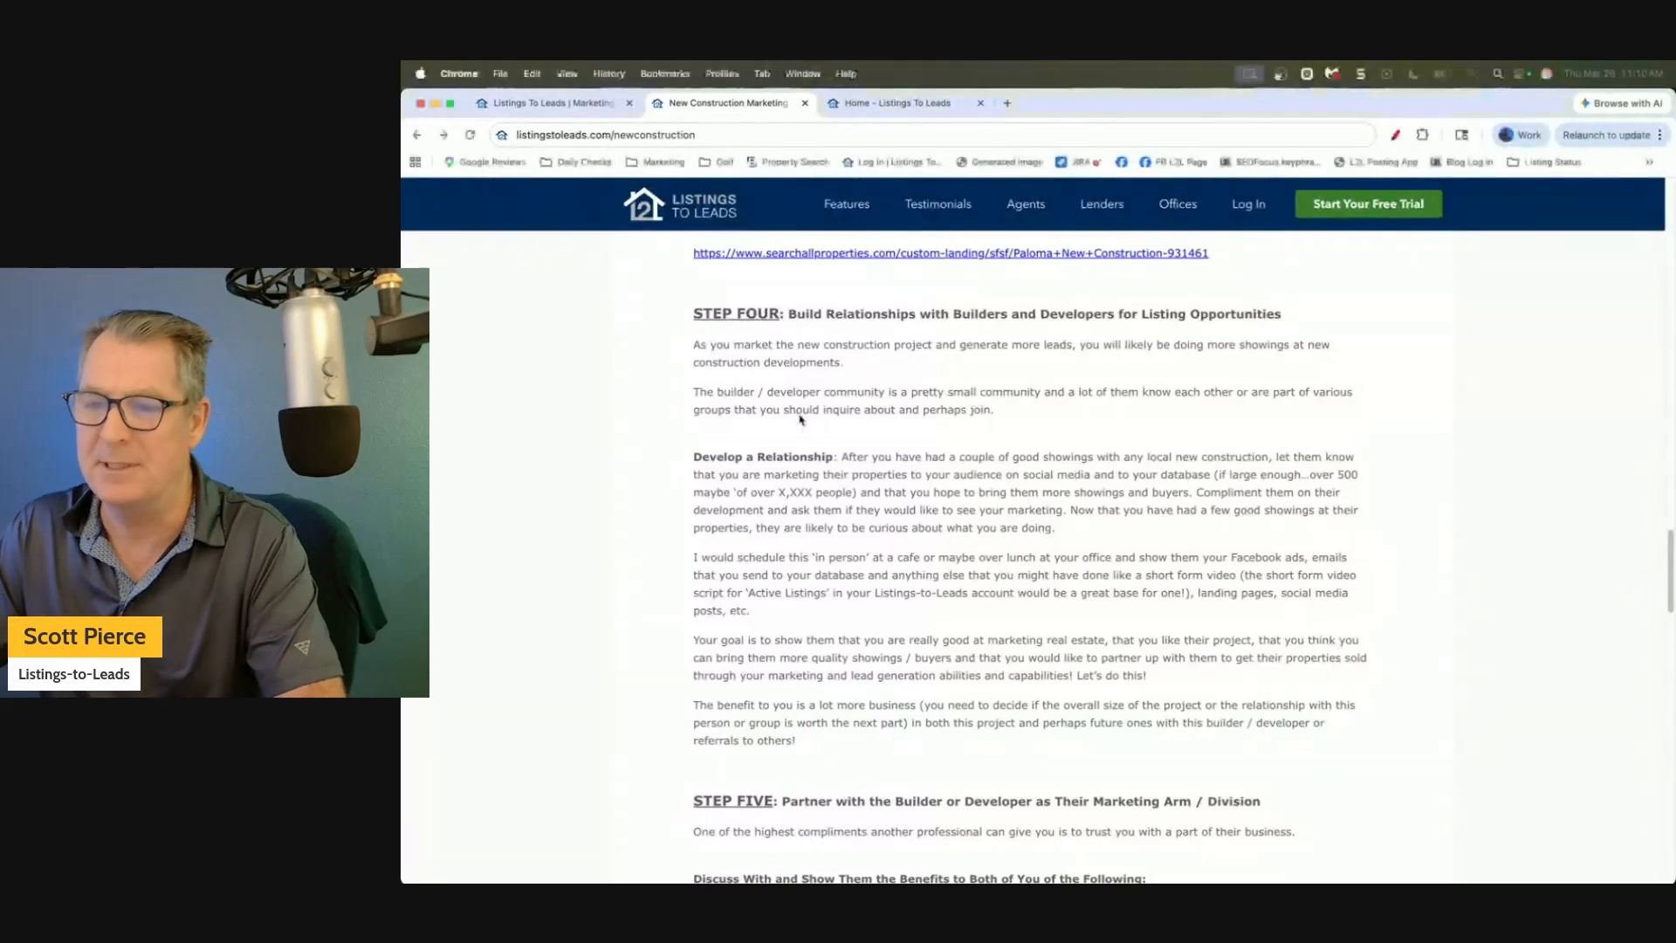
{"action": "left_click_drag", "start_coordinate": [694, 314], "coordinate": [1301, 315]}
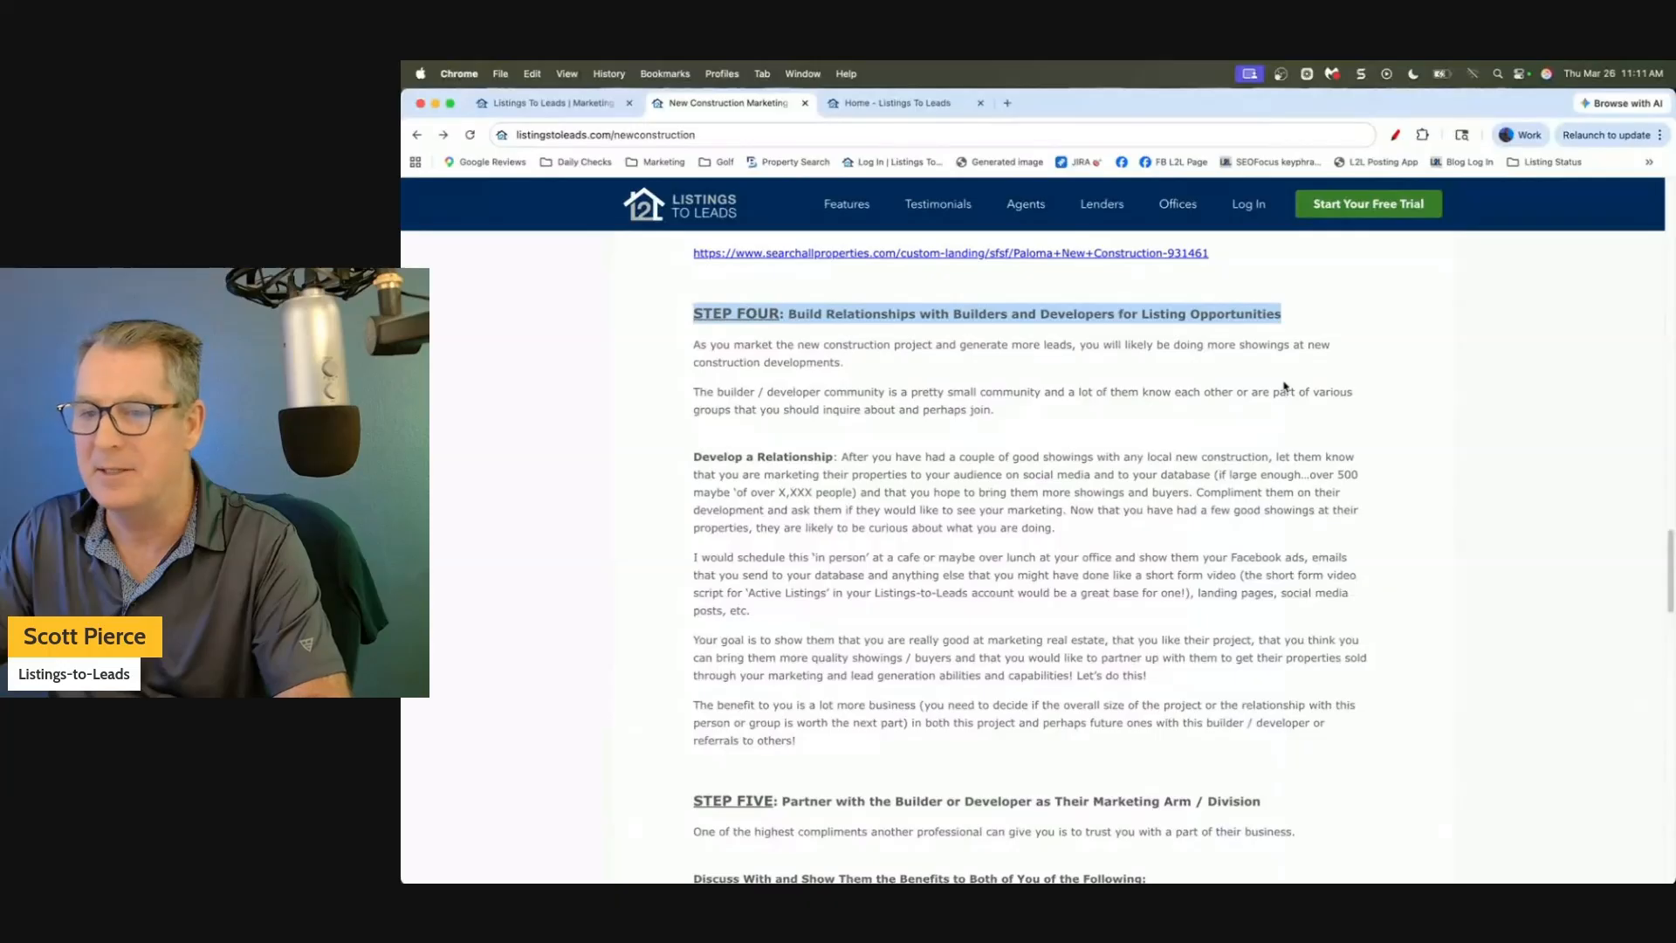
Highlight the STEP FIVE heading, scroll through its benefits list, then go to the Home - Listings To Leads tab.
{"action": "scroll", "coordinate": [1284, 386], "scroll_direction": "down", "scroll_amount": 5}
{"action": "triple_click", "coordinate": [1308, 398]}
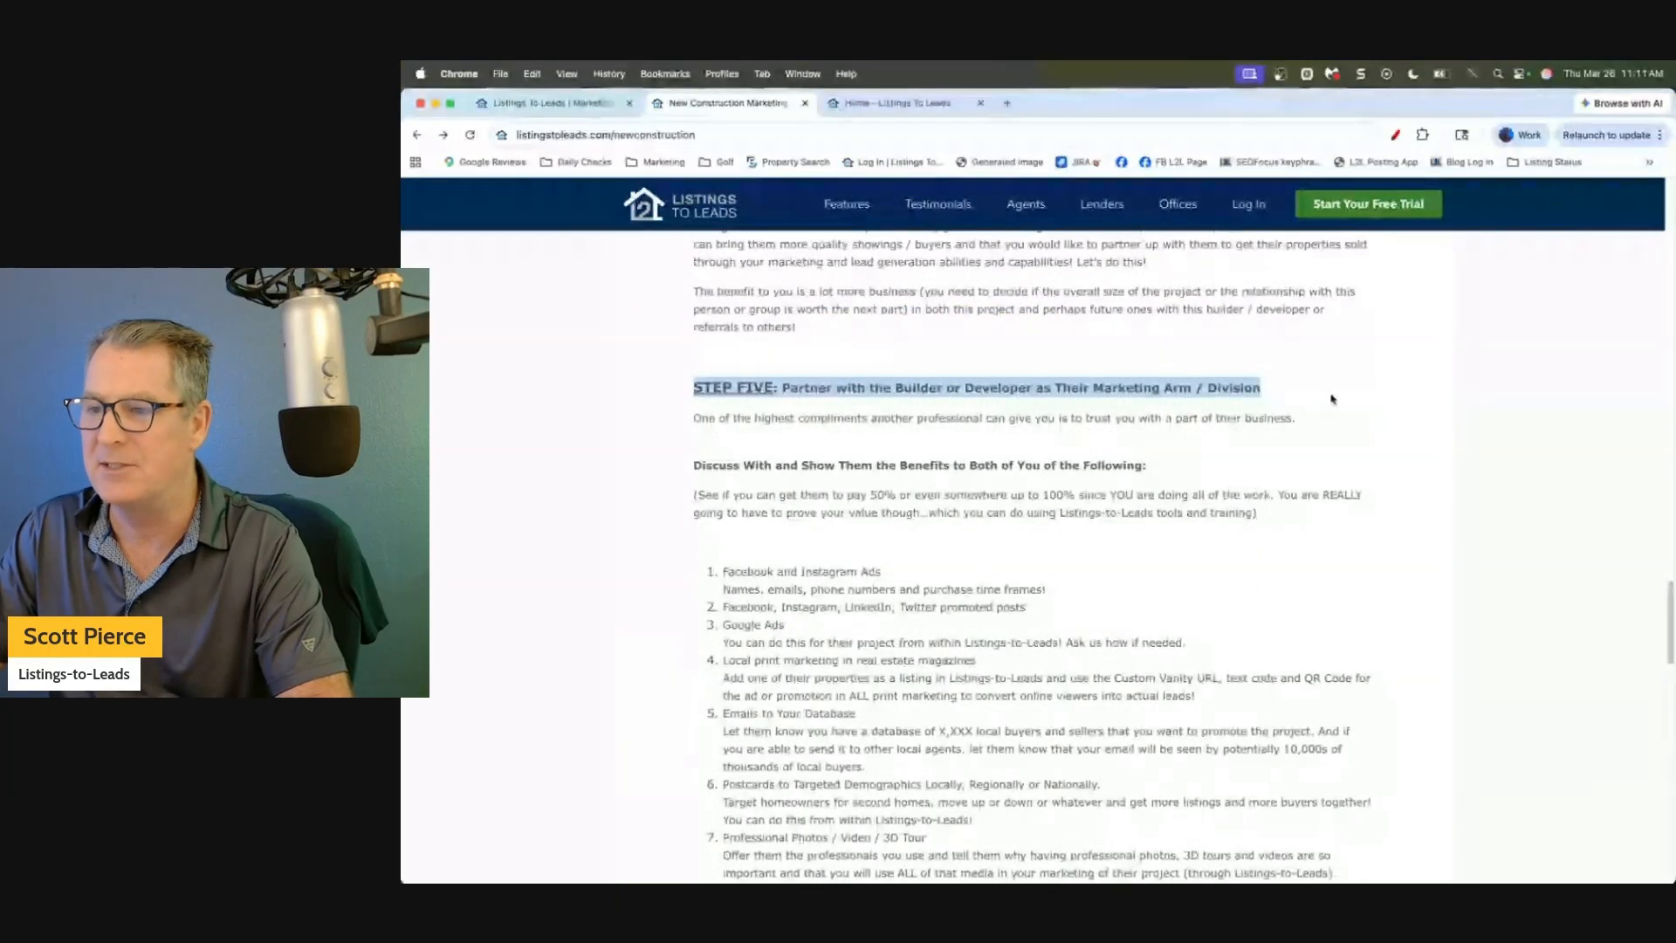
{"action": "scroll", "coordinate": [1332, 399], "scroll_direction": "down", "scroll_amount": 1}
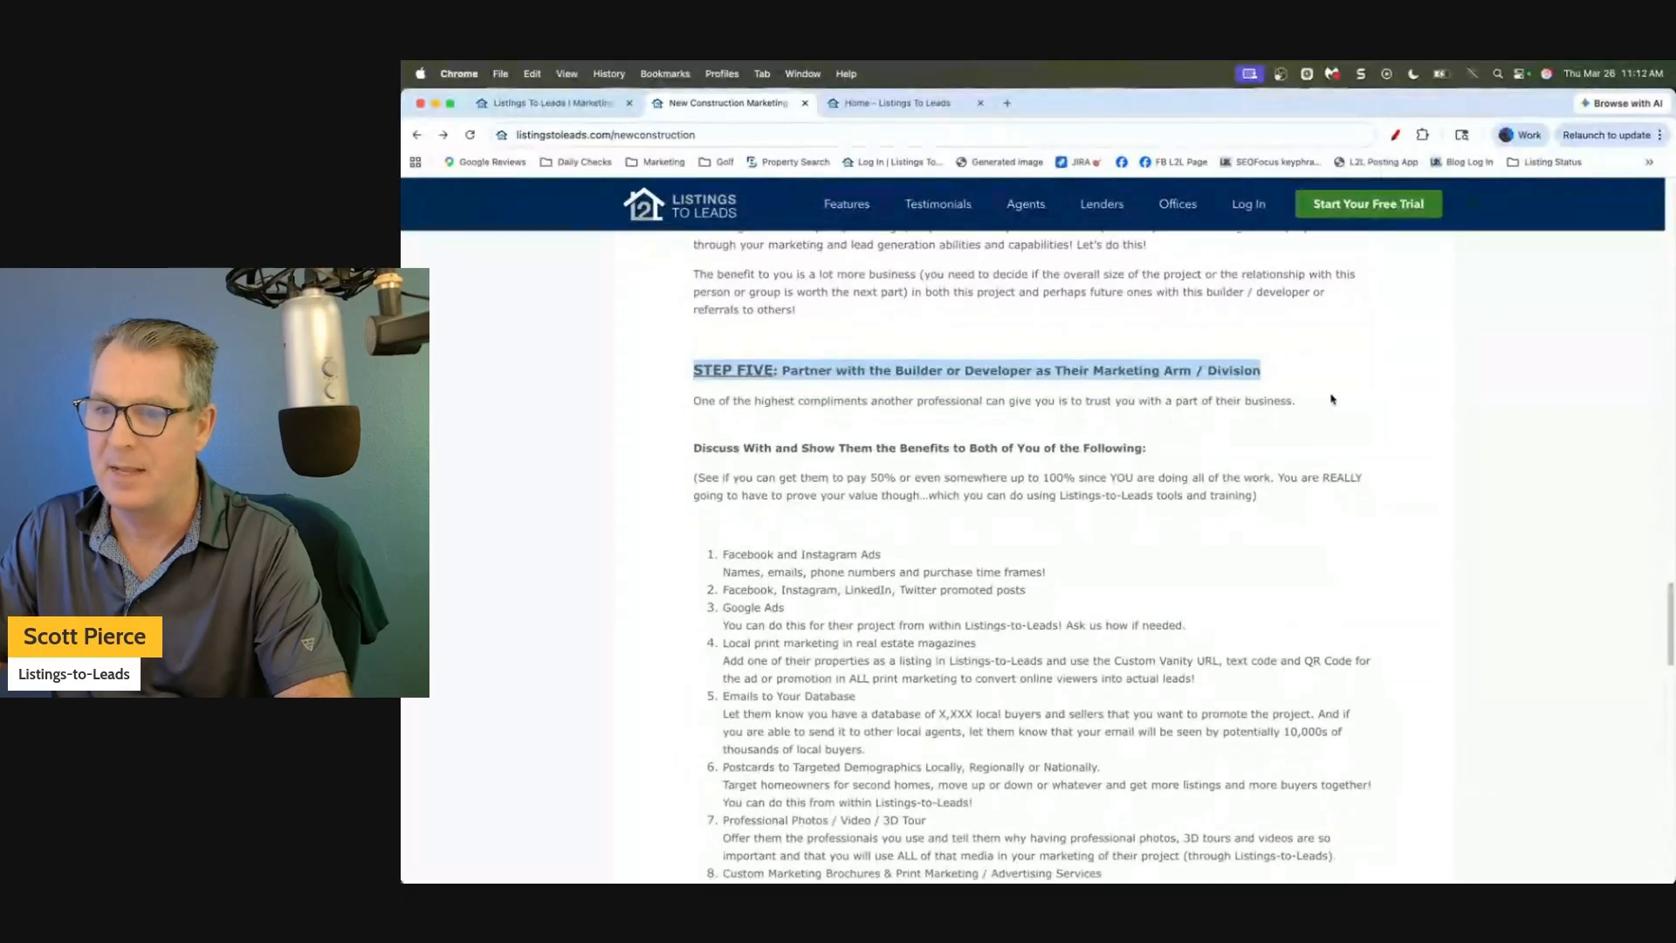
{"action": "scroll", "coordinate": [1332, 399], "scroll_direction": "down", "scroll_amount": 5}
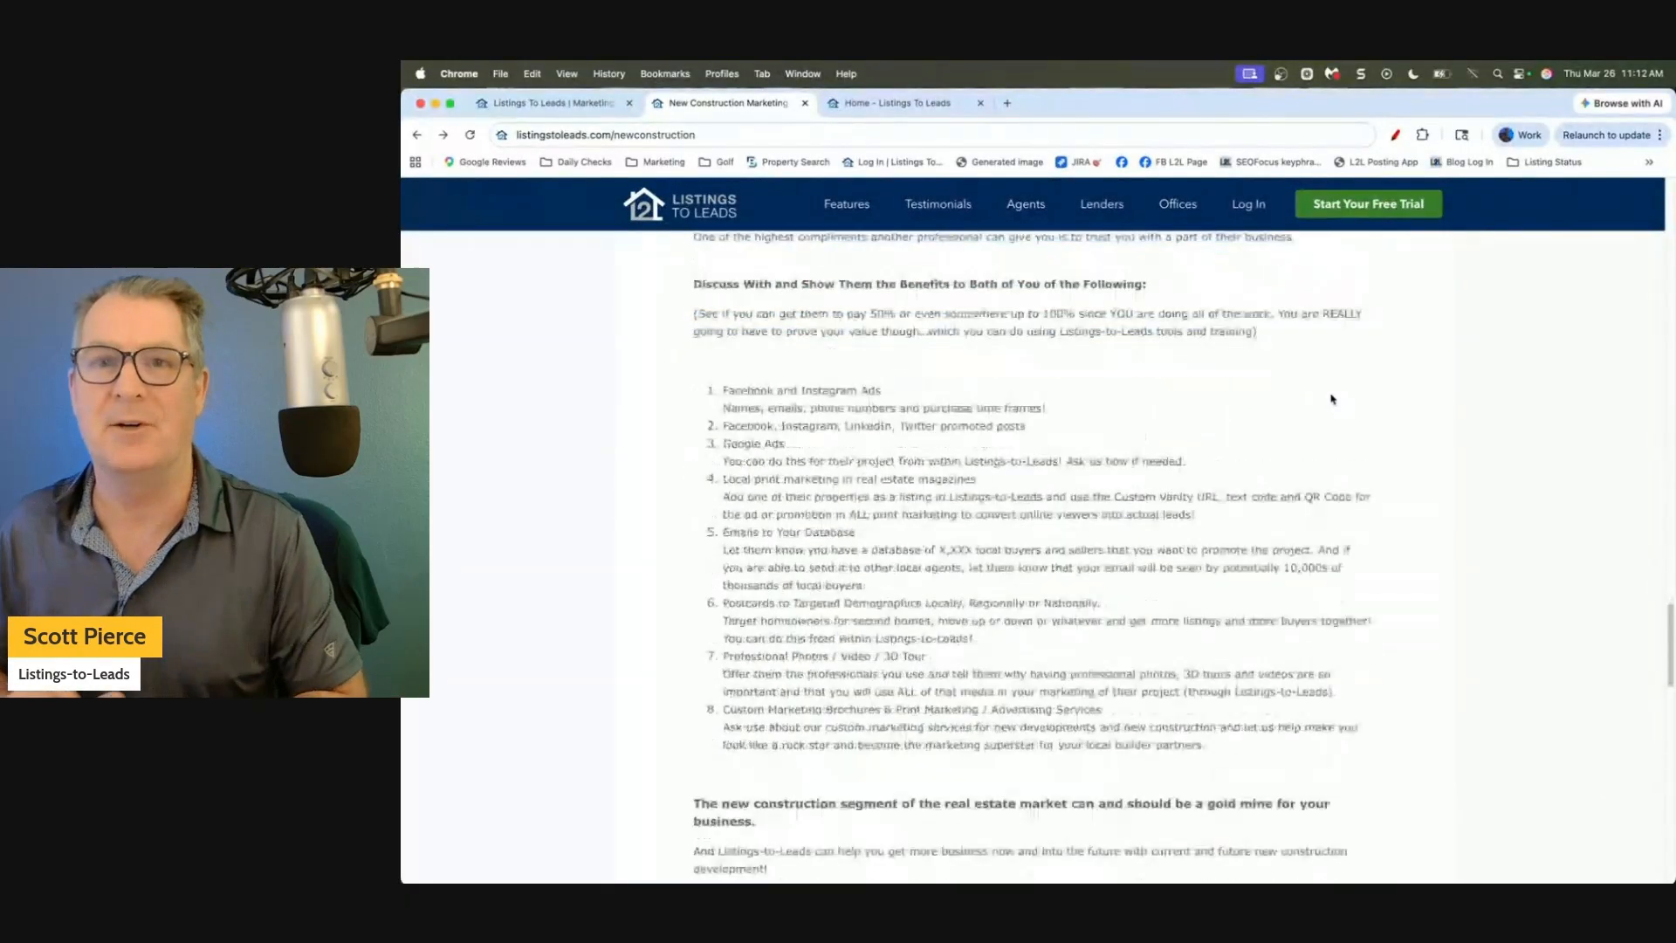
{"action": "scroll", "coordinate": [1333, 399], "scroll_direction": "down", "scroll_amount": 1}
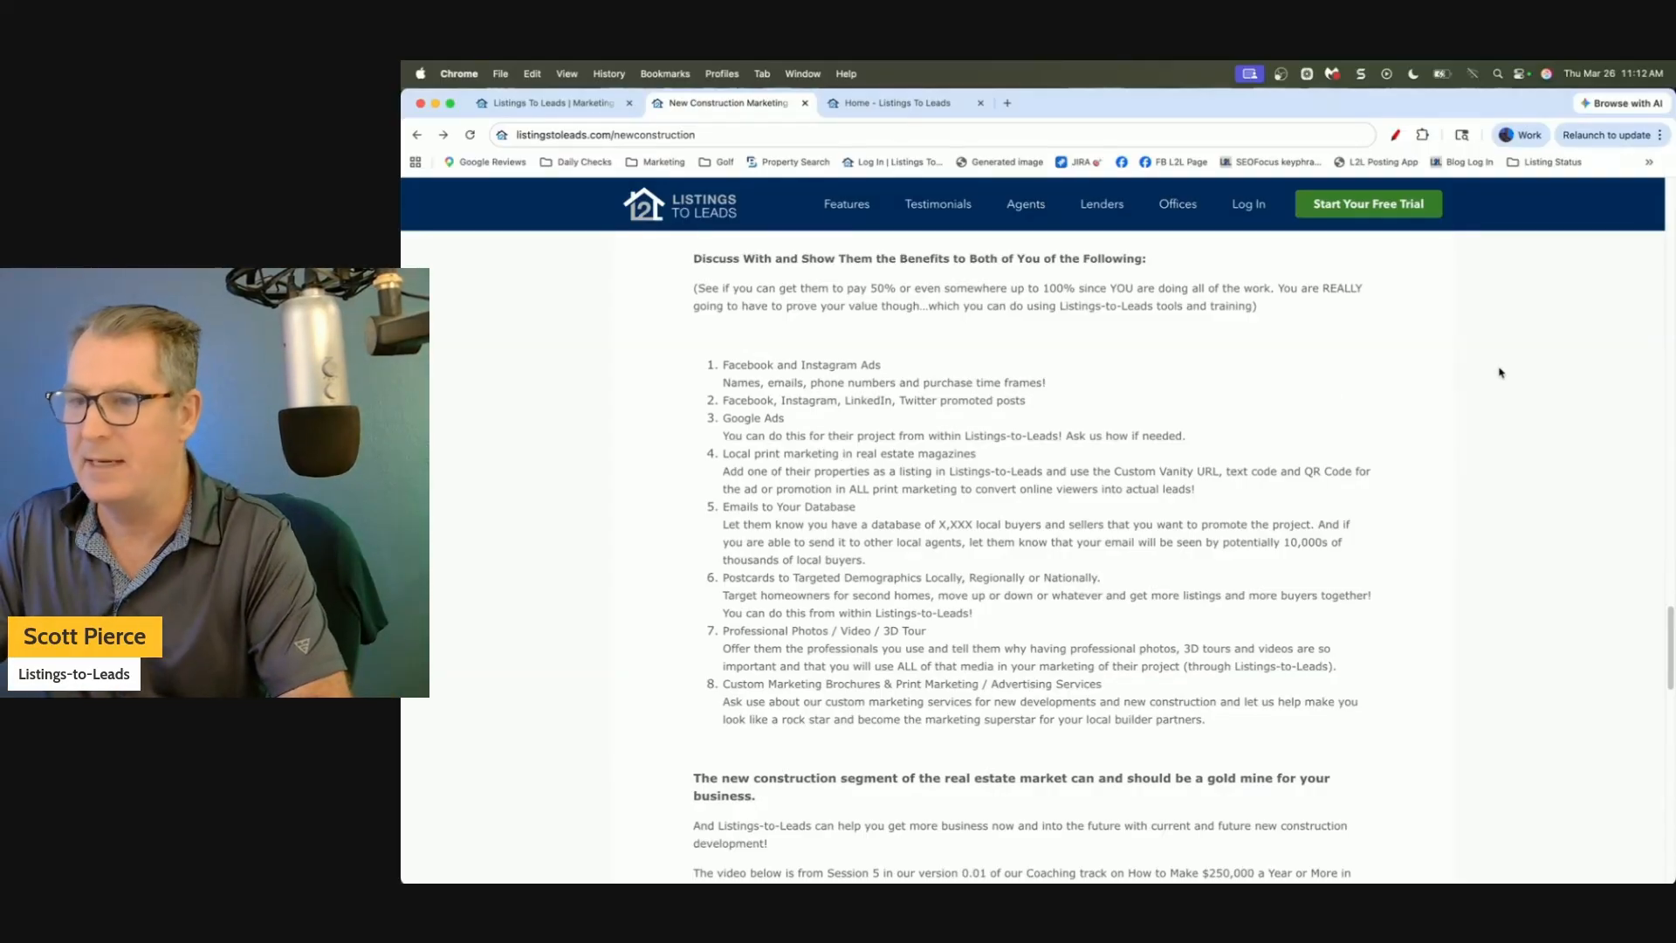
{"action": "left_click", "coordinate": [884, 105]}
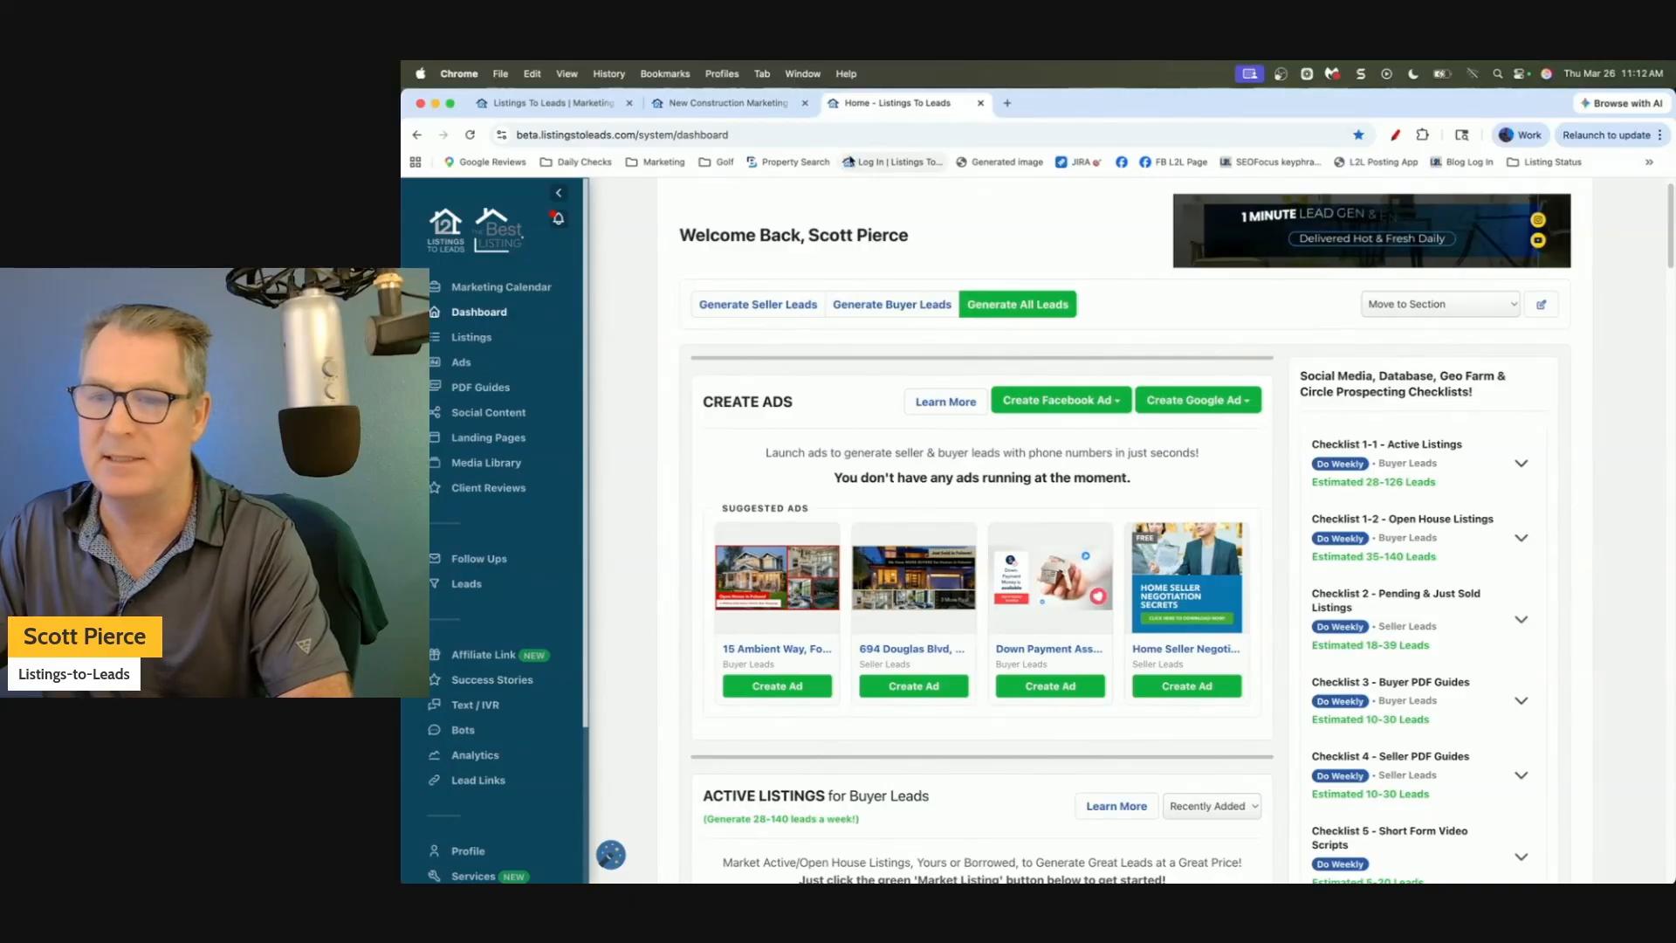
Go to the Listings page showing all of the account's properties.
{"action": "left_click", "coordinate": [472, 339]}
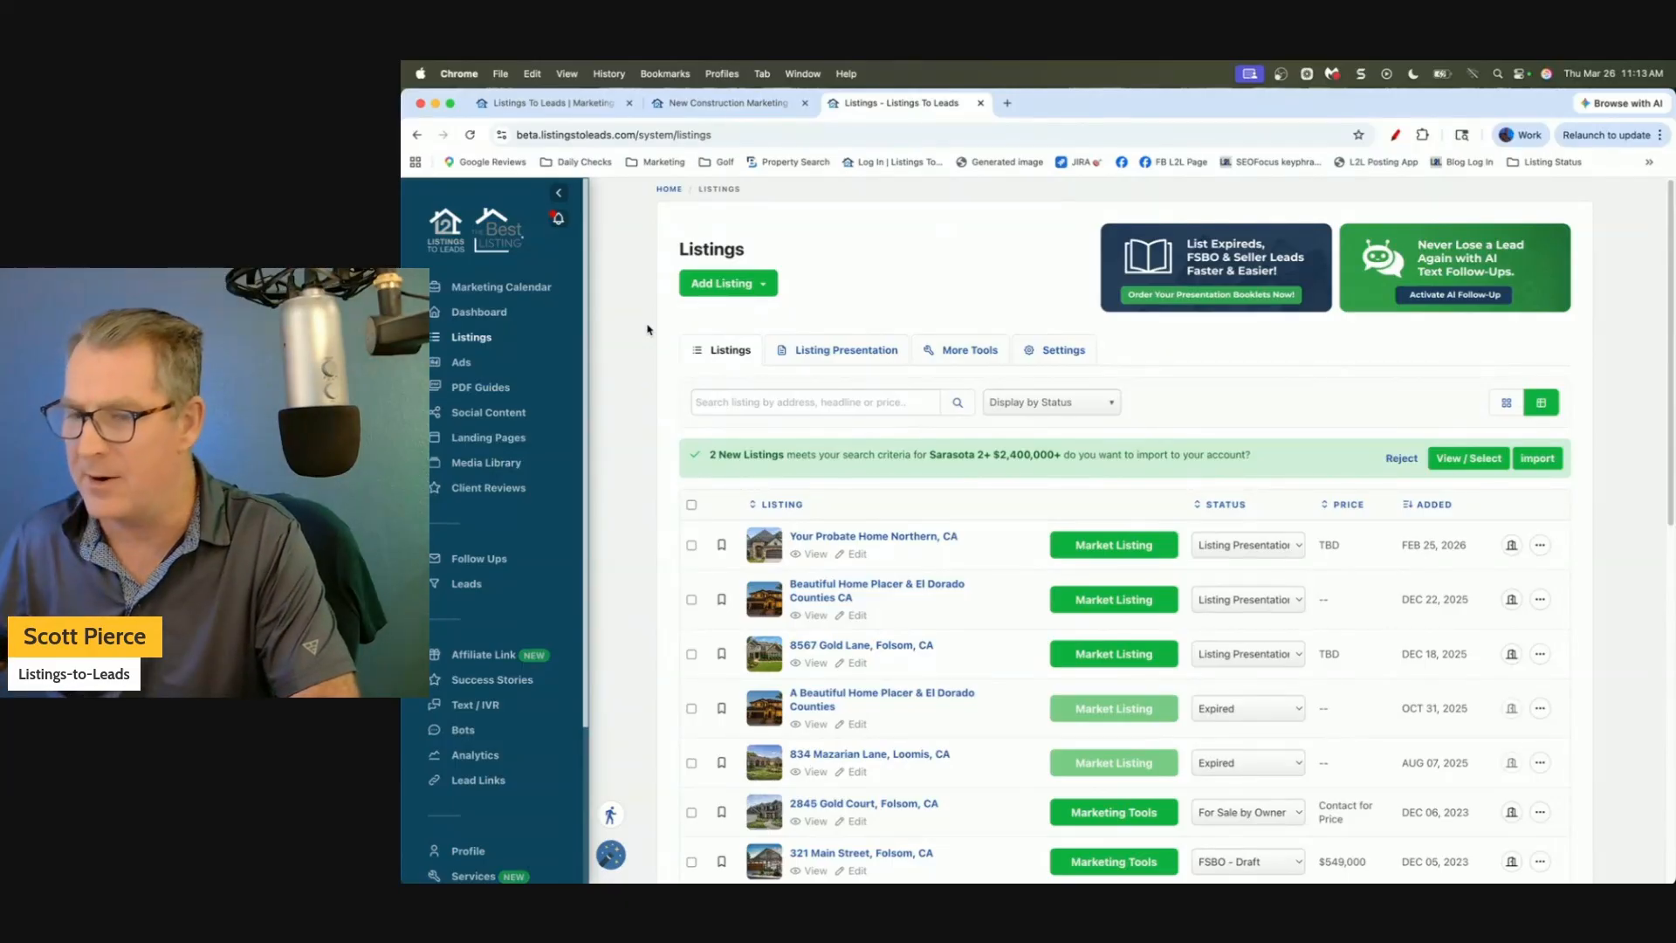
Preview the Grab Listing form's zip code and MLS ID fields, cancel, and reopen Add Listing options.
{"action": "left_click", "coordinate": [748, 284]}
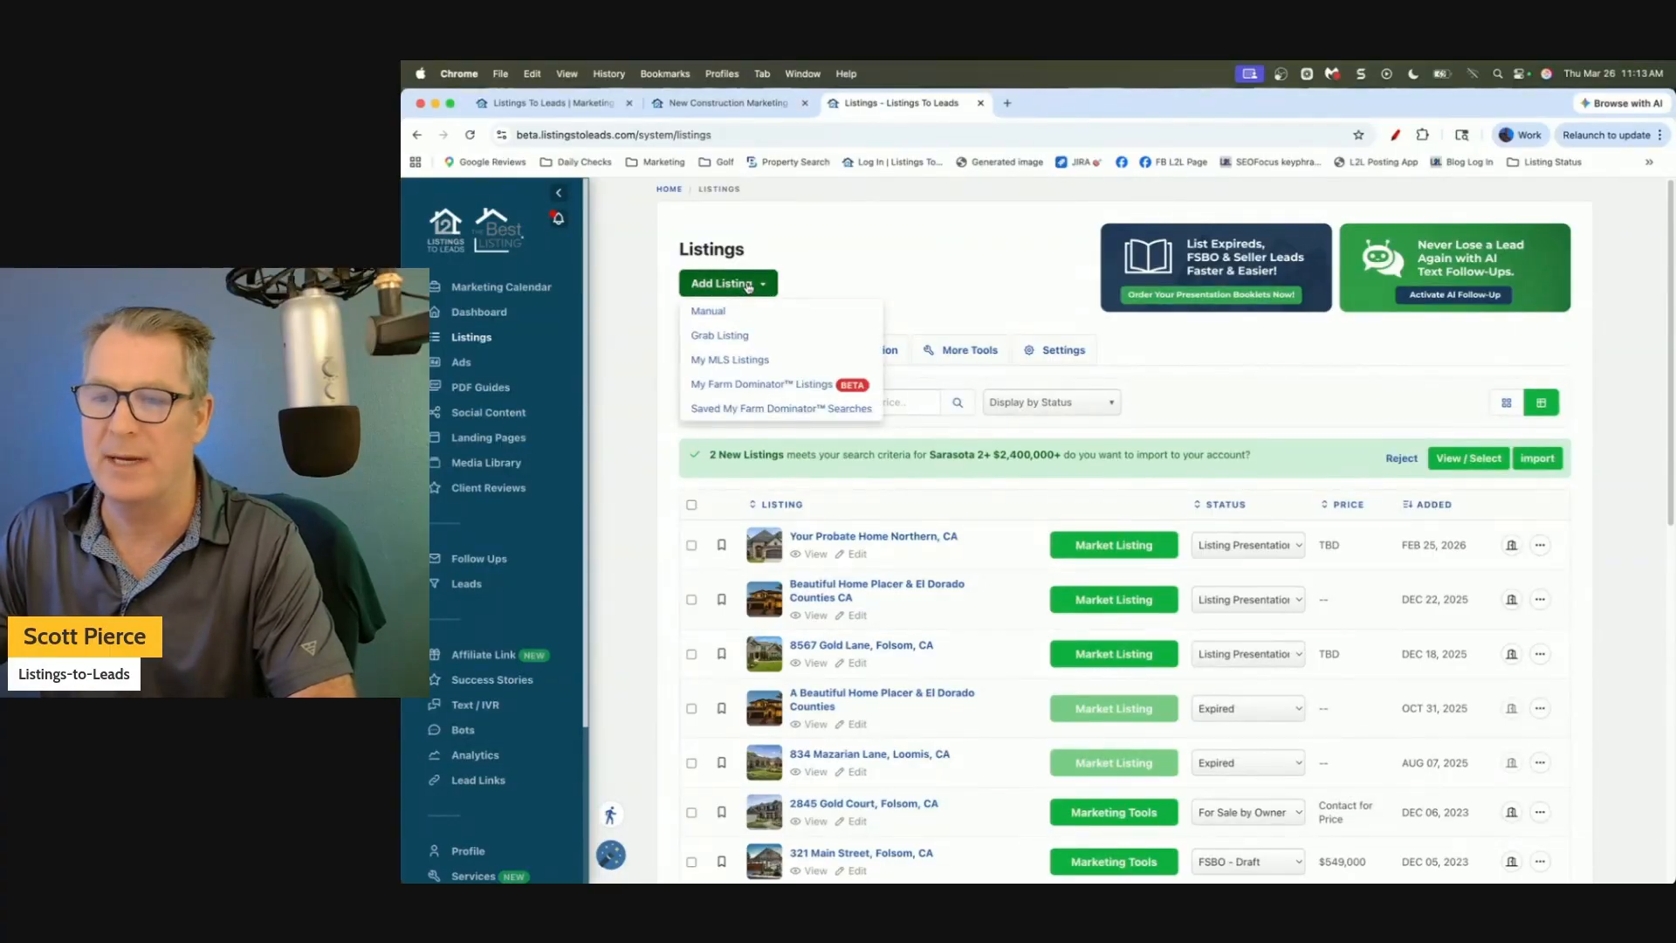
{"action": "left_click", "coordinate": [723, 336]}
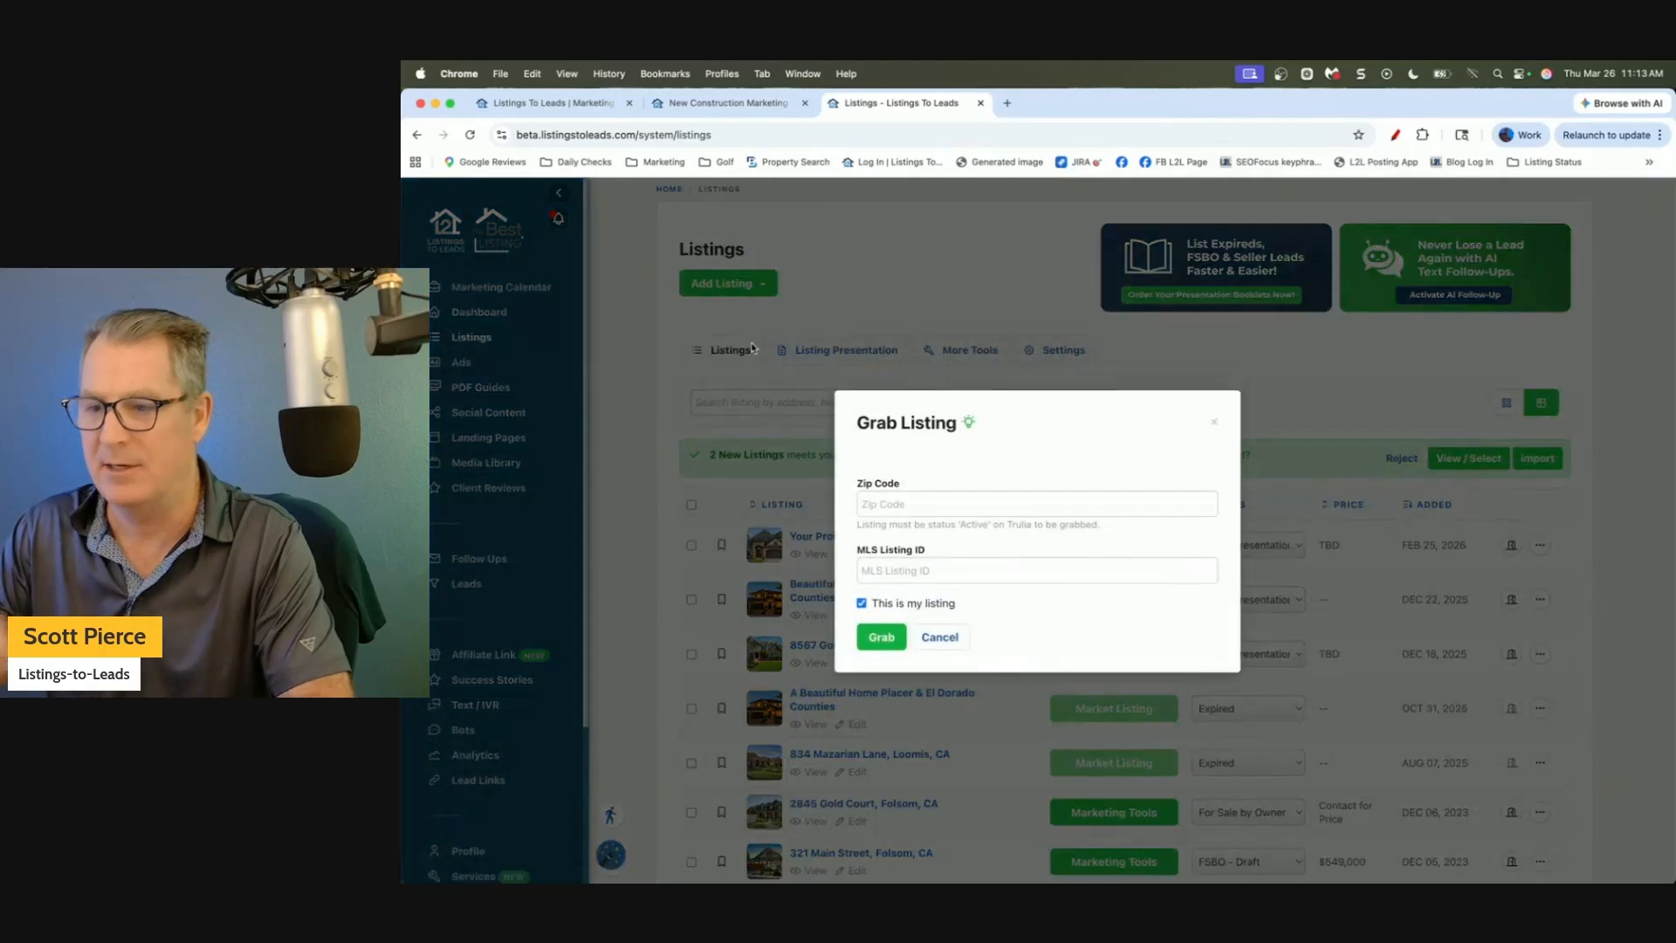
{"action": "left_click", "coordinate": [909, 498]}
{"action": "left_click", "coordinate": [901, 574]}
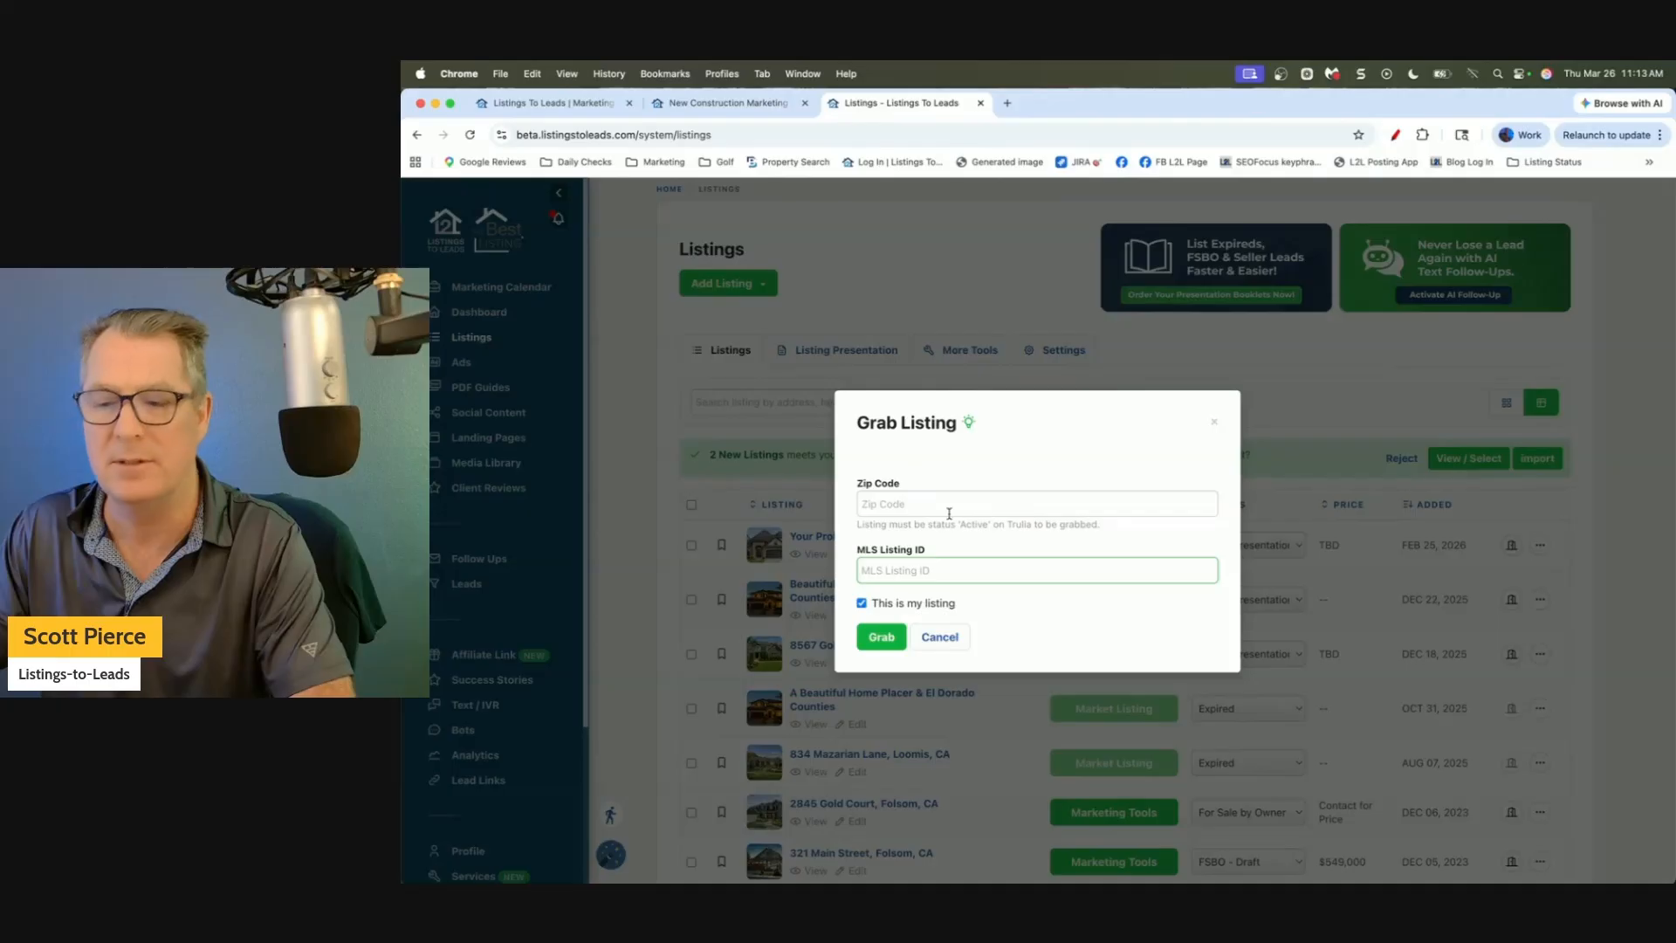
{"action": "left_click", "coordinate": [954, 640]}
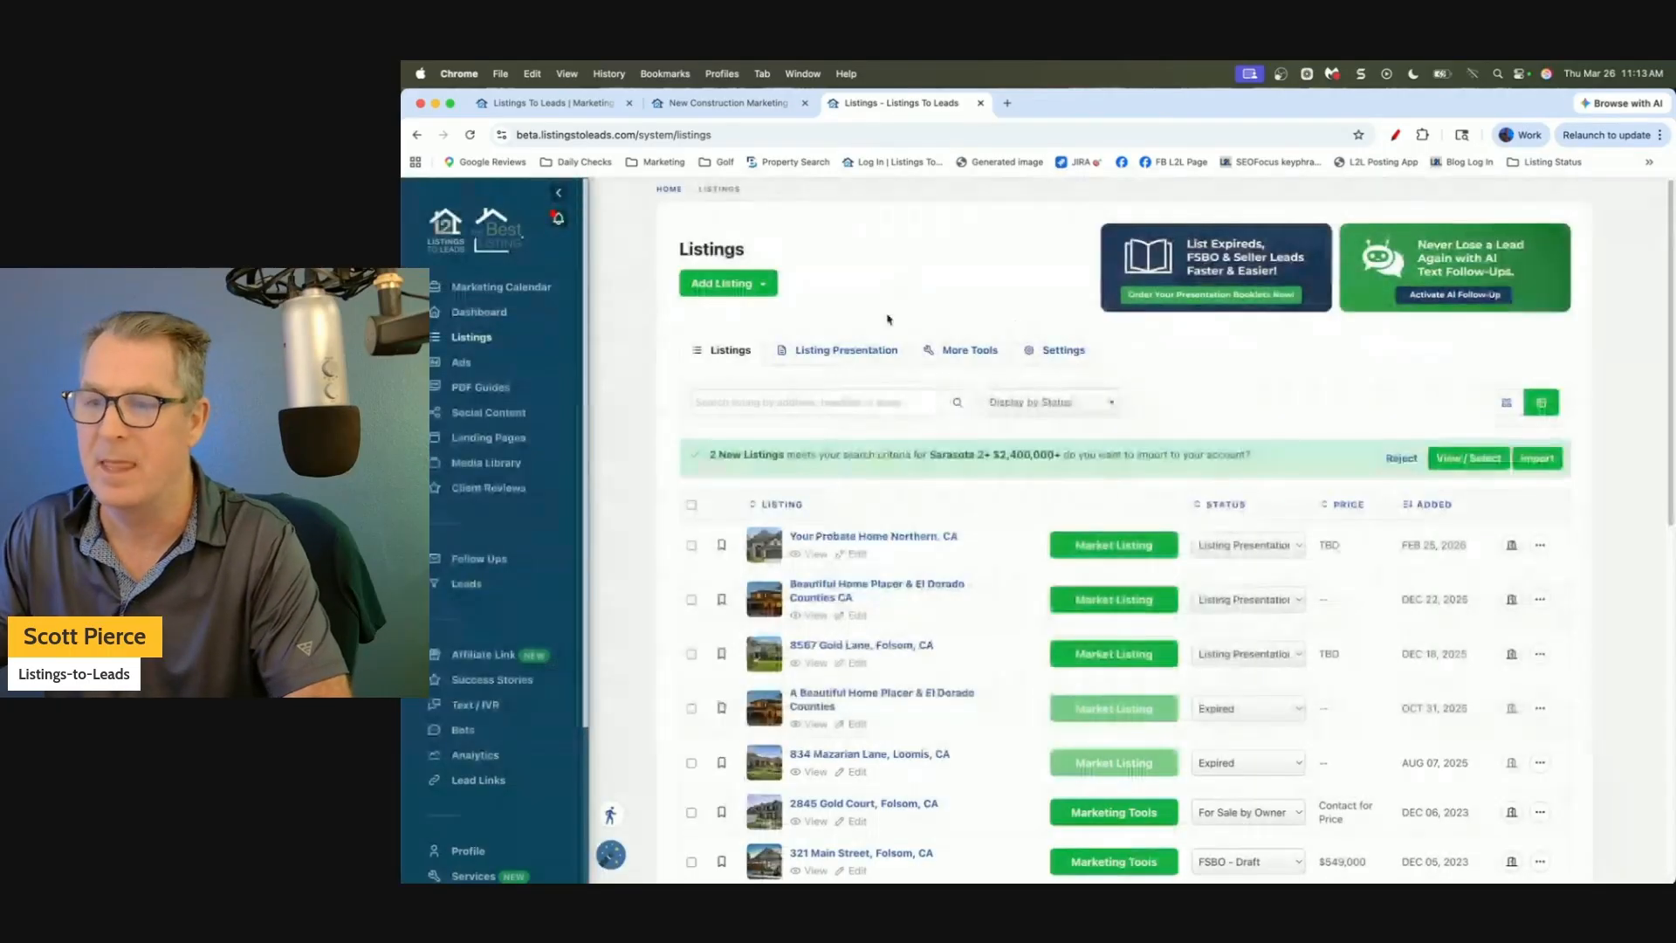
{"action": "left_click", "coordinate": [714, 283]}
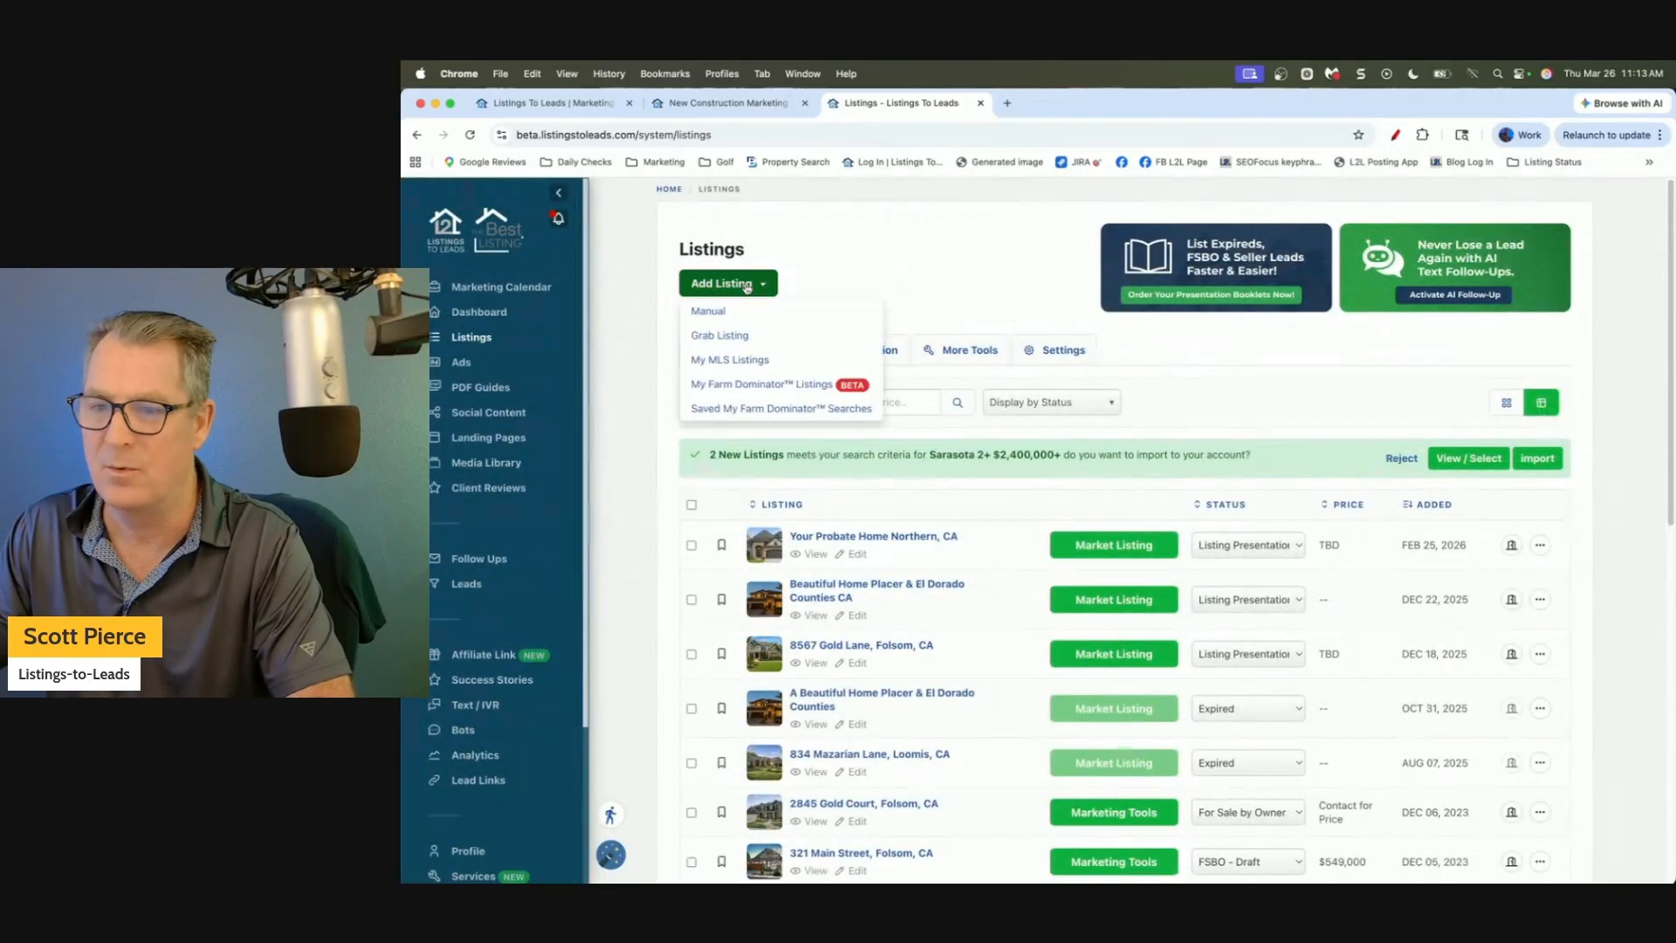
Start a manual listing with status Just Listed and custom banner 'New Construction'.
{"action": "left_click", "coordinate": [709, 314]}
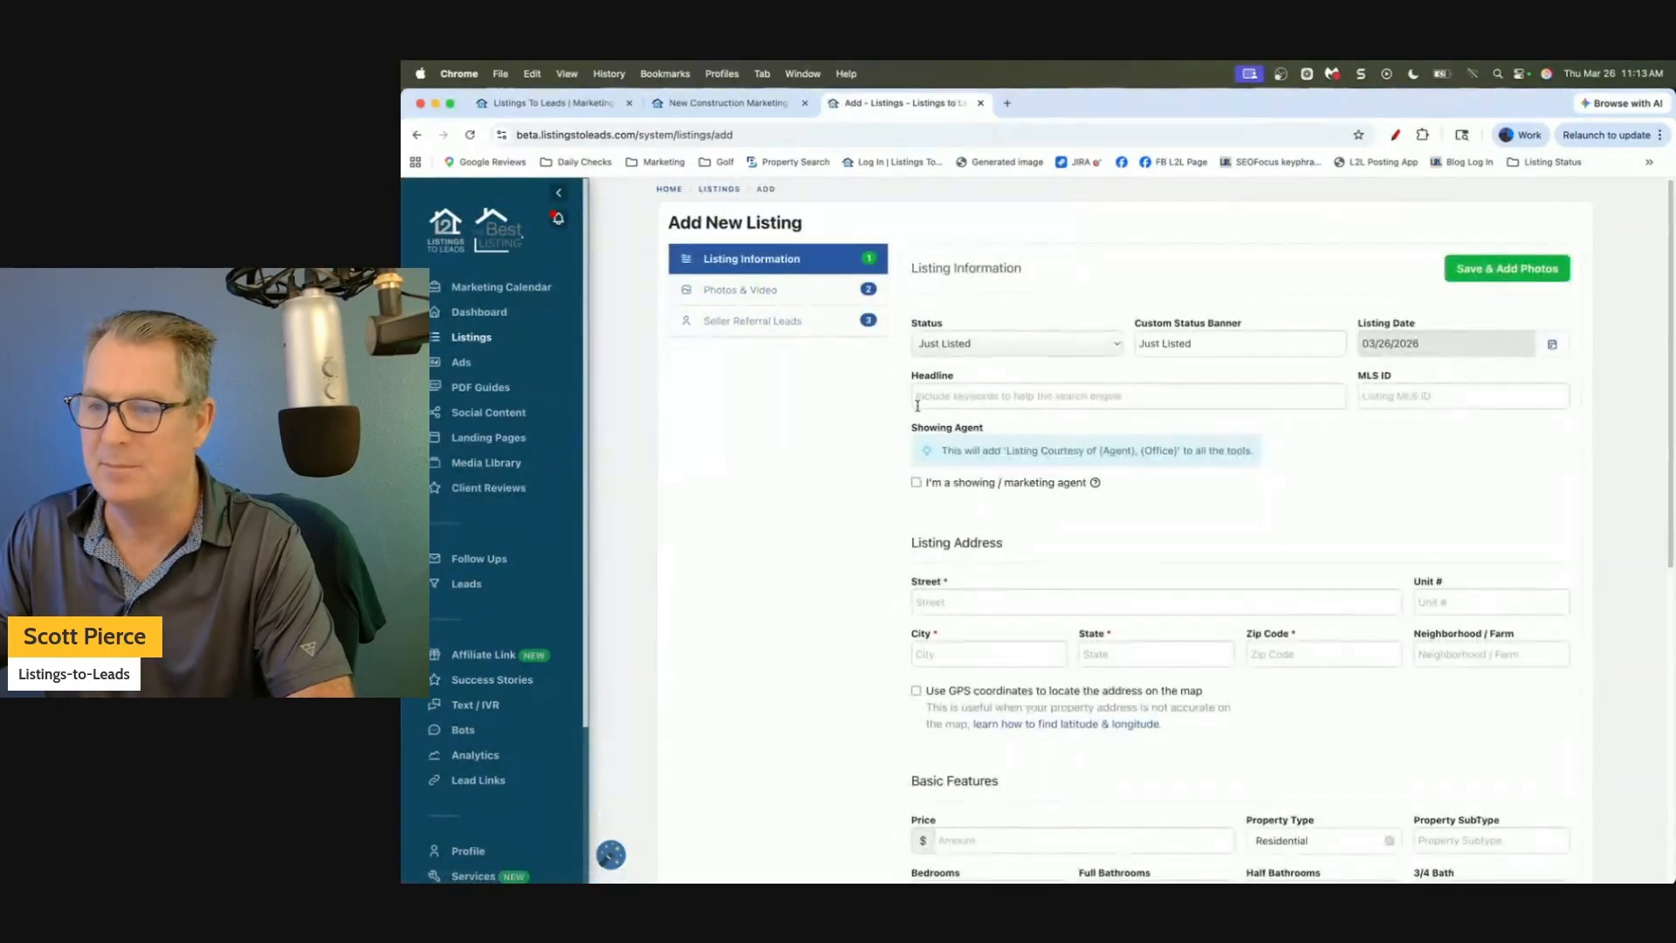
{"action": "left_click", "coordinate": [977, 353]}
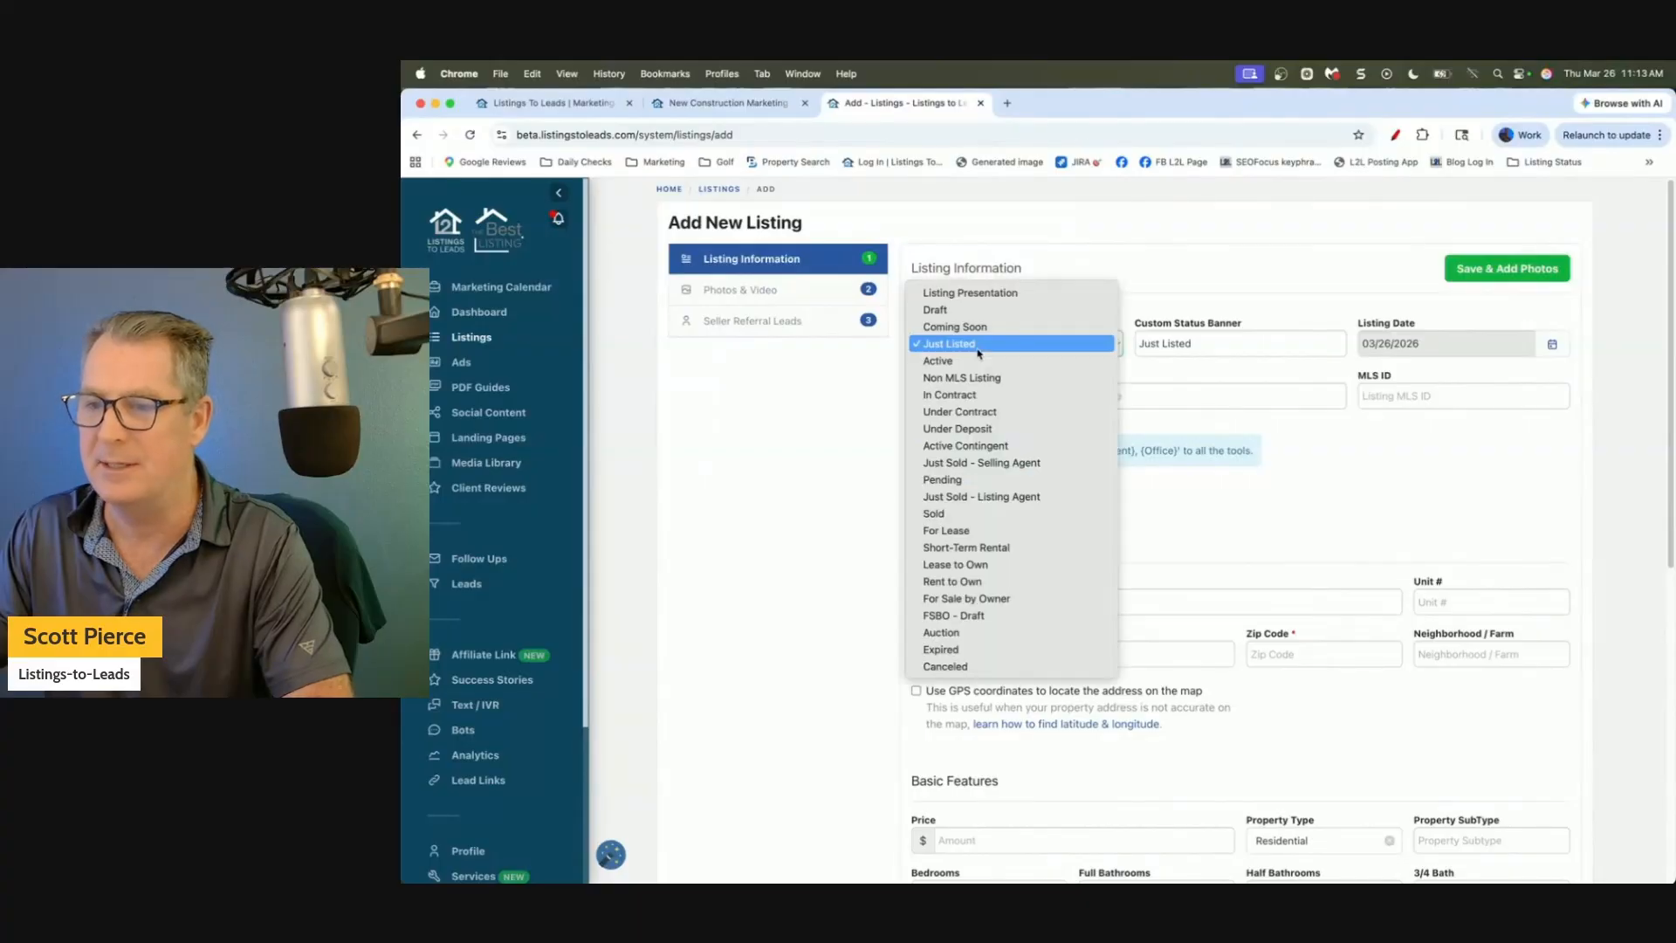
{"action": "left_click", "coordinate": [825, 389]}
{"action": "triple_click", "coordinate": [1194, 338]}
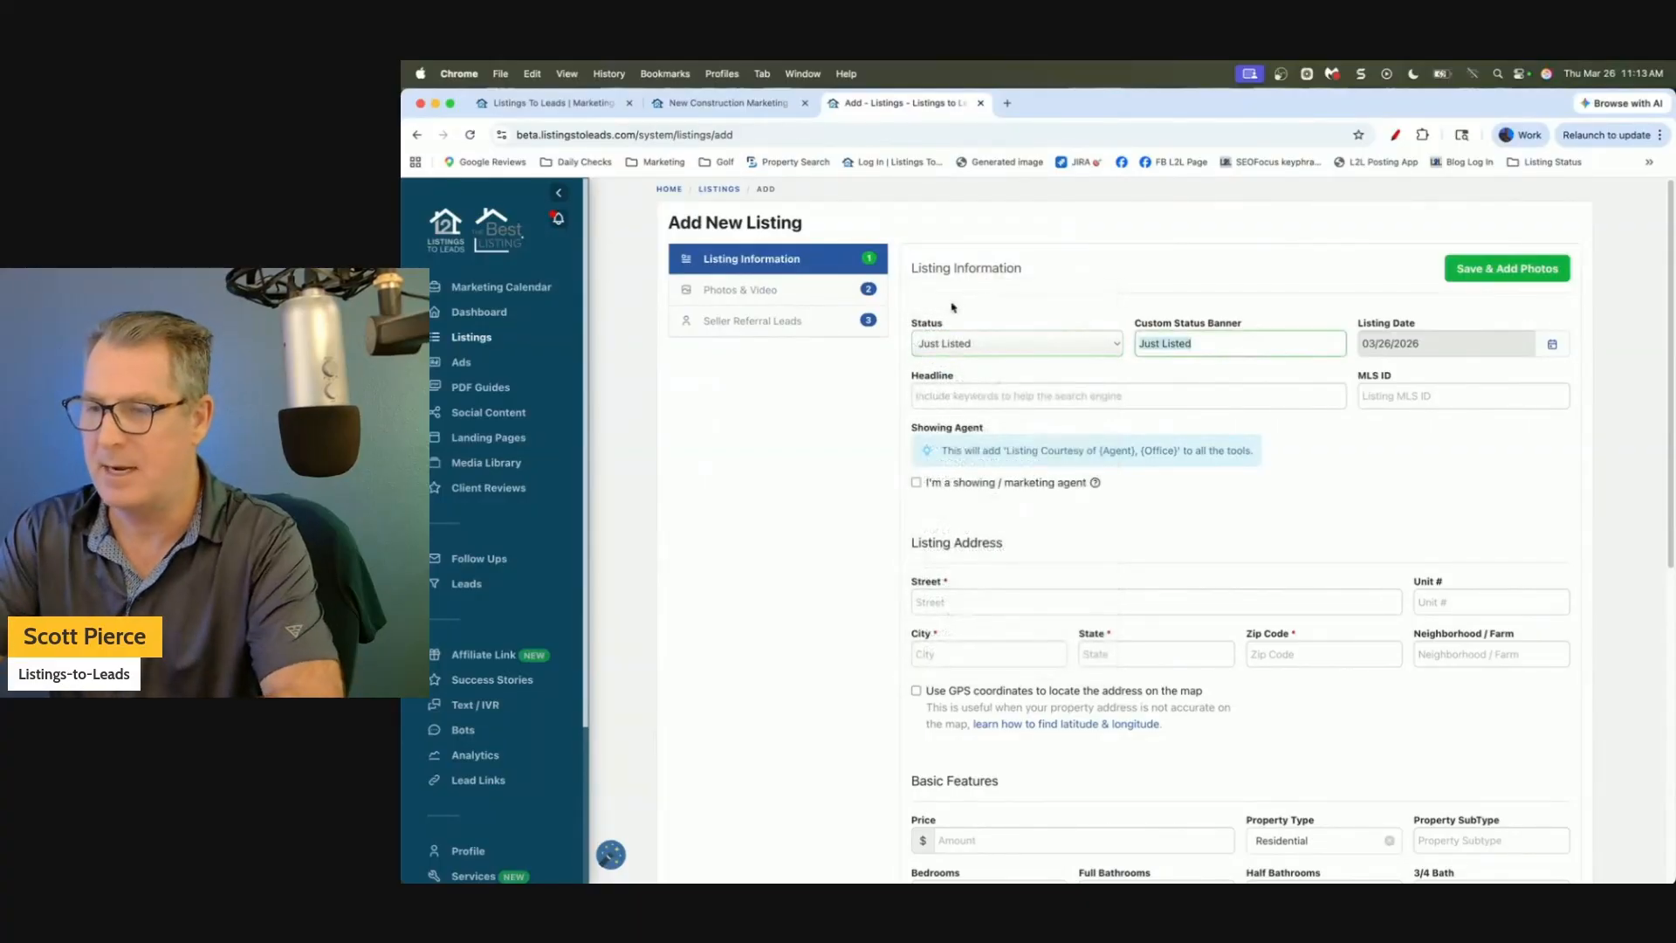
{"action": "type", "text": "new"}
{"action": "key", "text": "BackSpace"}
{"action": "key", "text": "BackSpace"}
{"action": "key", "text": "BackSpace"}
{"action": "type", "text": "New Con st"}
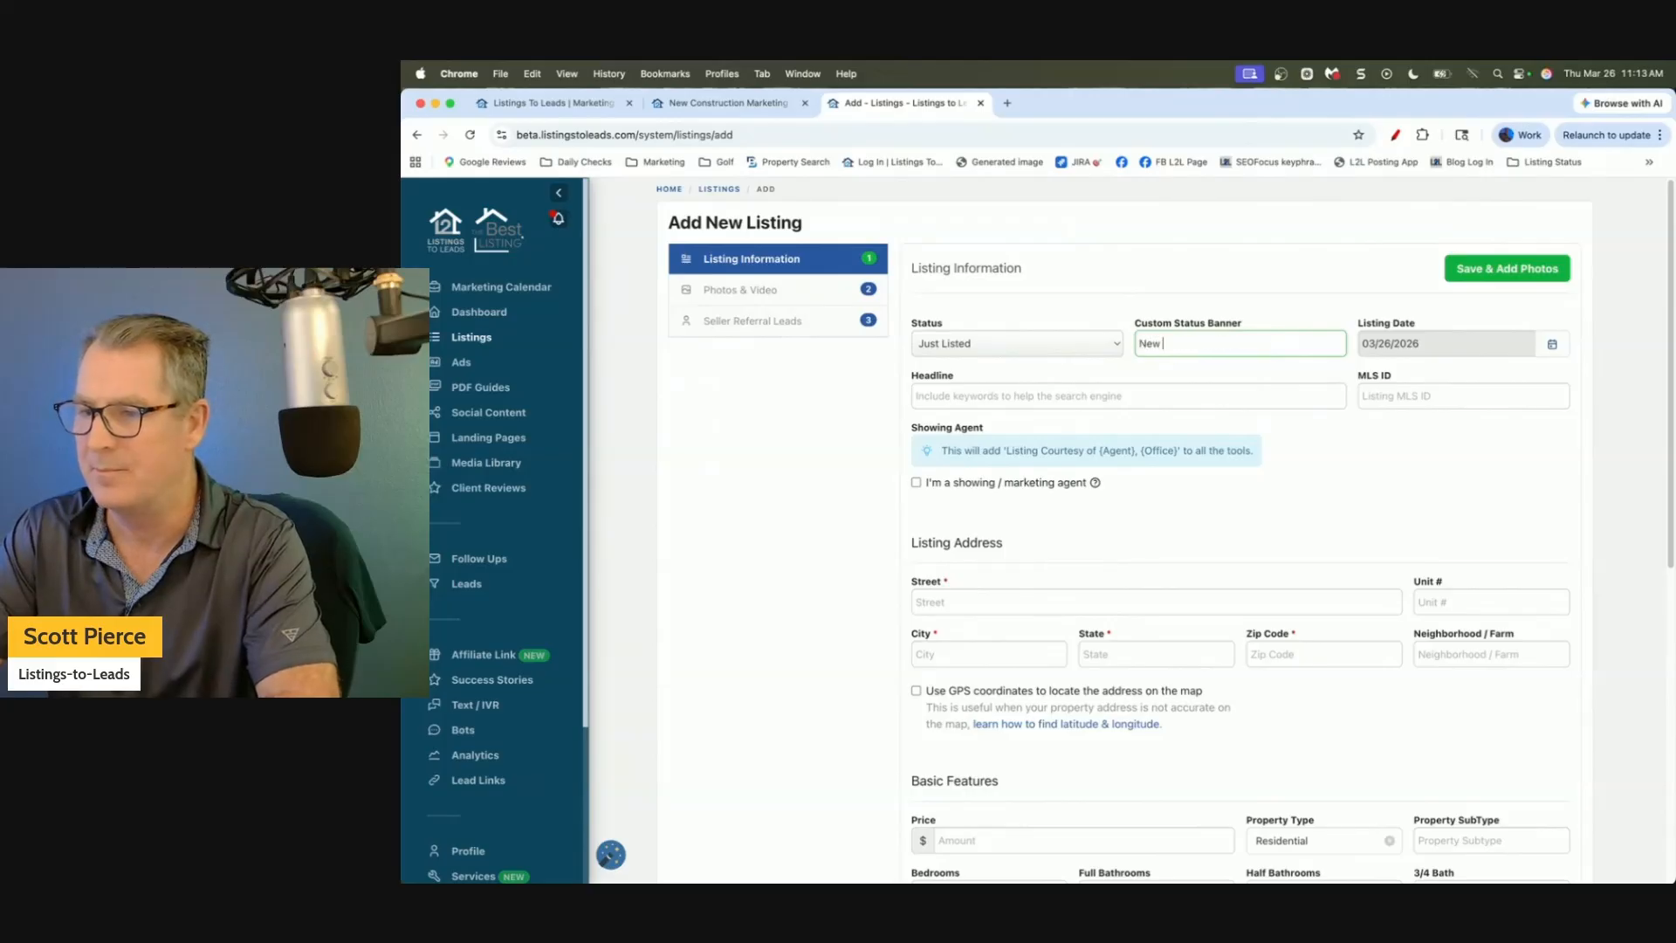
{"action": "key", "text": "BackSpace"}
{"action": "key", "text": "BackSpace"}
{"action": "key", "text": "BackSpace"}
{"action": "type", "text": "struction"}
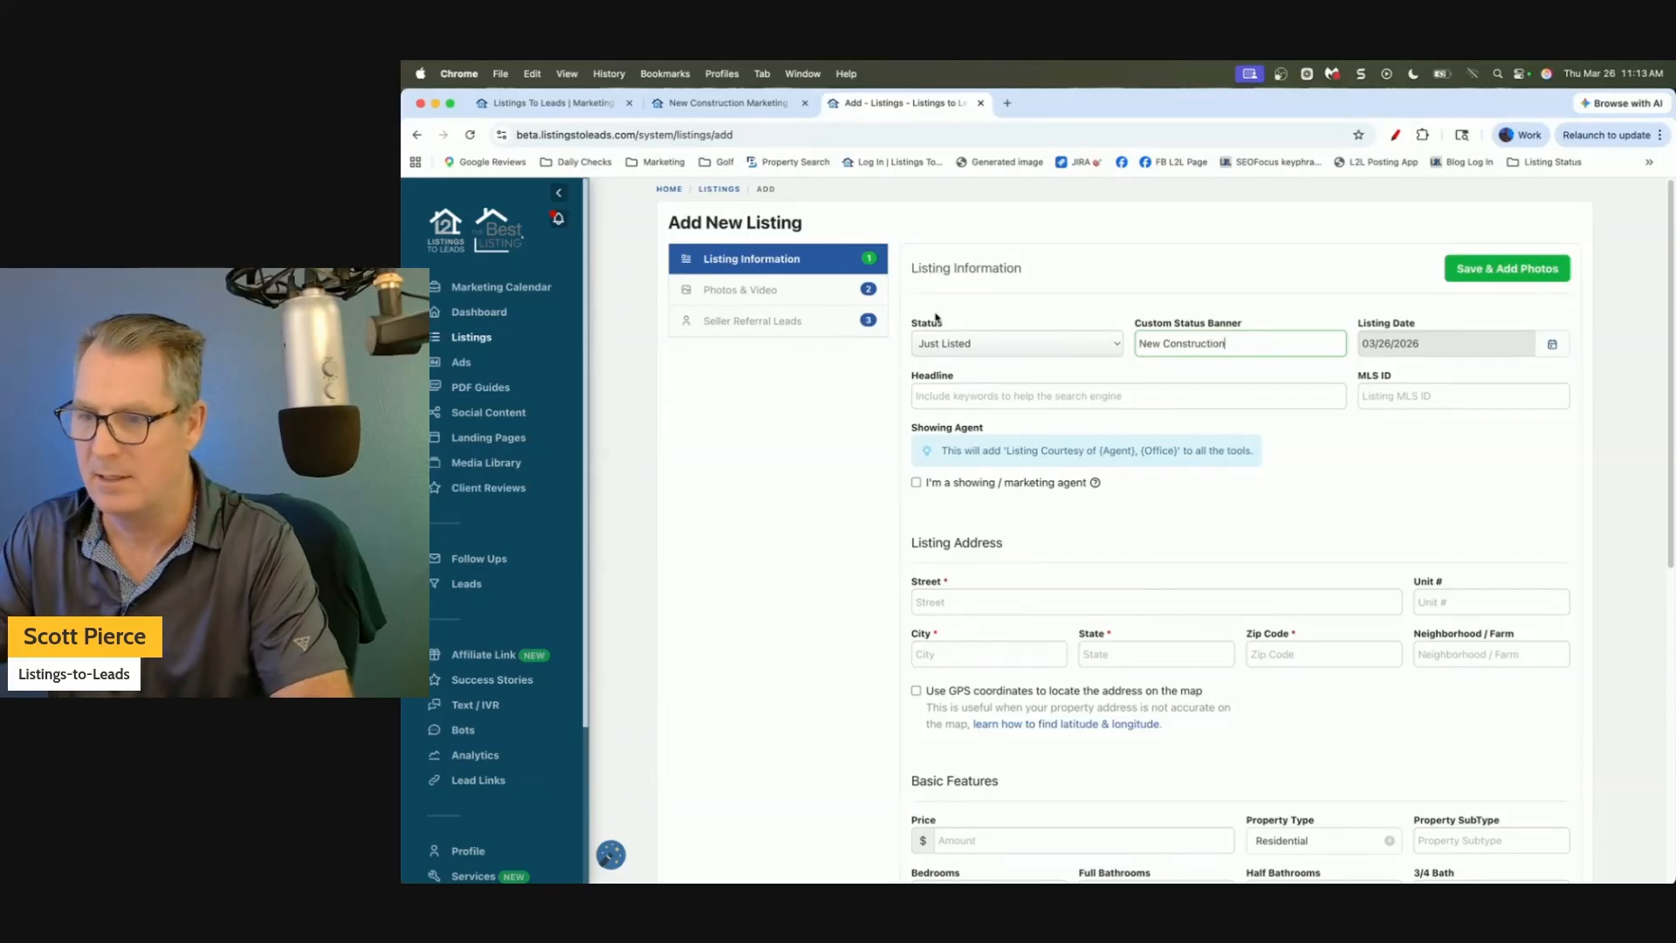
{"action": "left_click", "coordinate": [798, 441]}
Look through the rest of the listing form, including the description, then return to Listings.
{"action": "scroll", "coordinate": [797, 441], "scroll_direction": "down", "scroll_amount": 3}
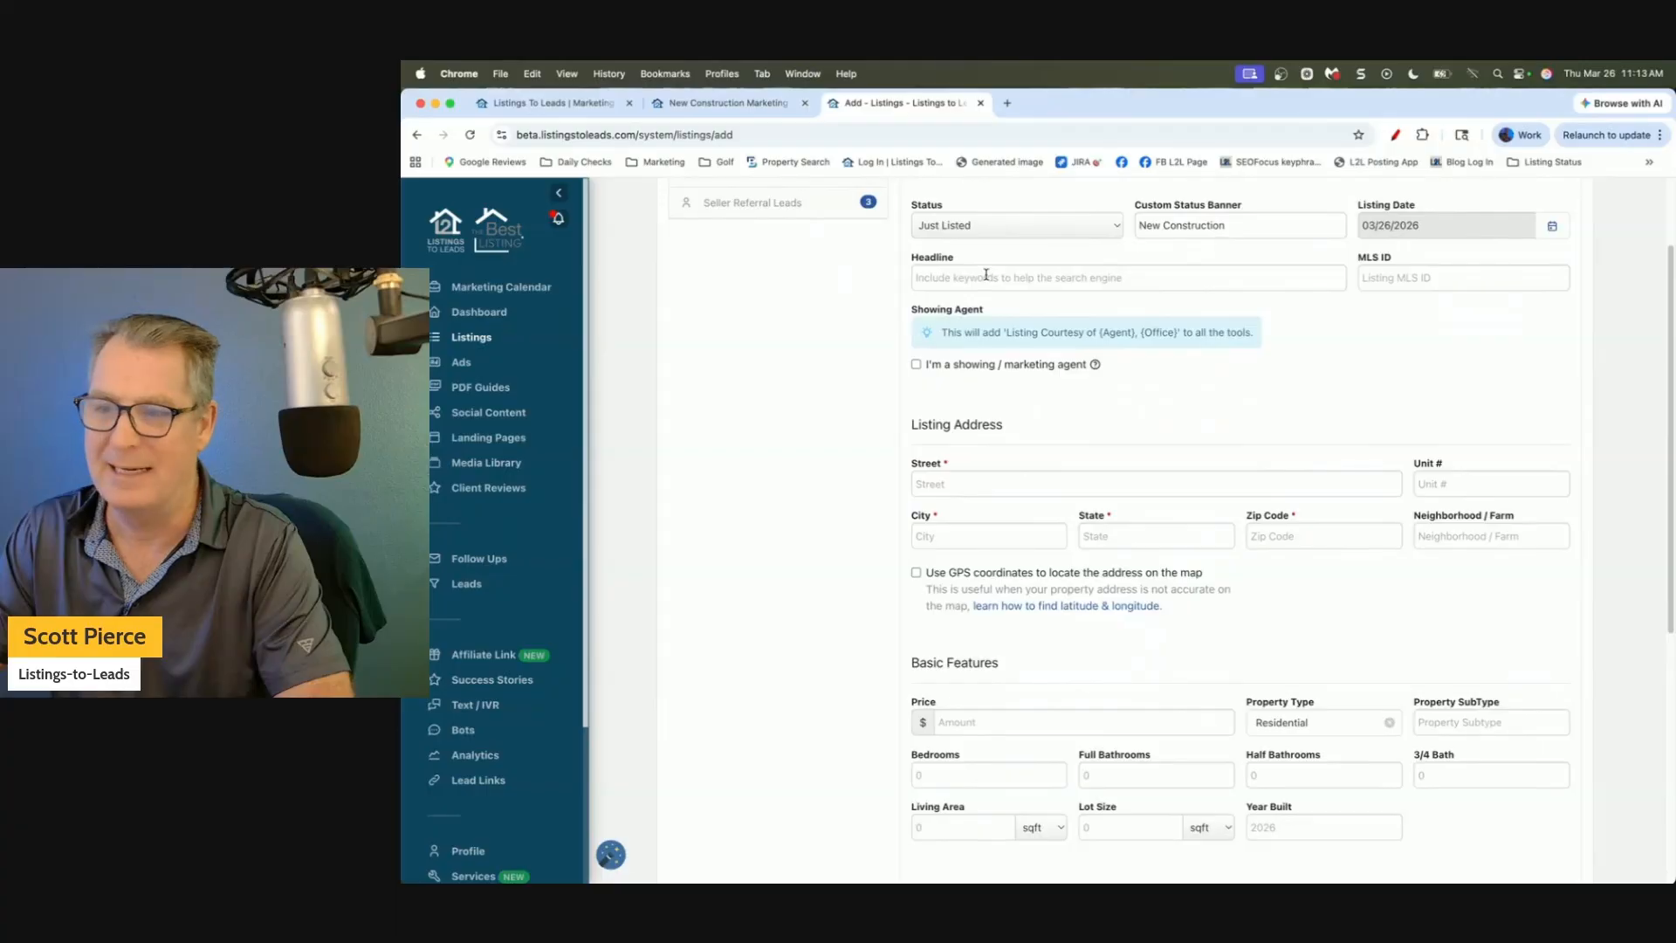
{"action": "scroll", "coordinate": [956, 312], "scroll_direction": "down", "scroll_amount": 4}
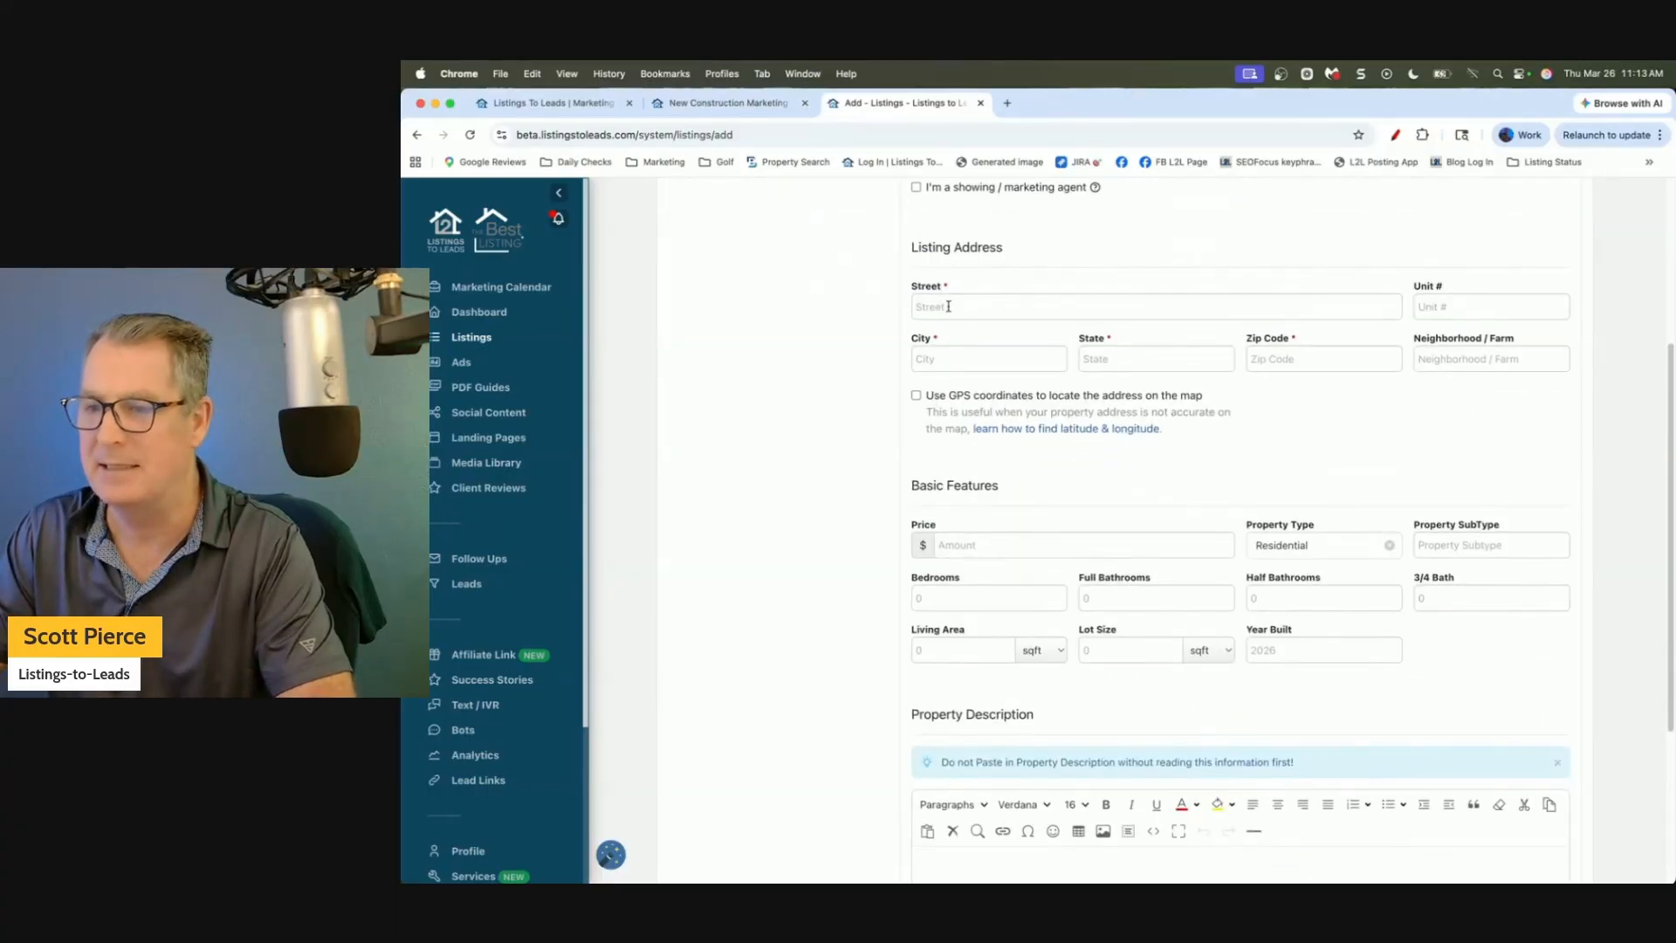
{"action": "scroll", "coordinate": [960, 332], "scroll_direction": "down", "scroll_amount": 6}
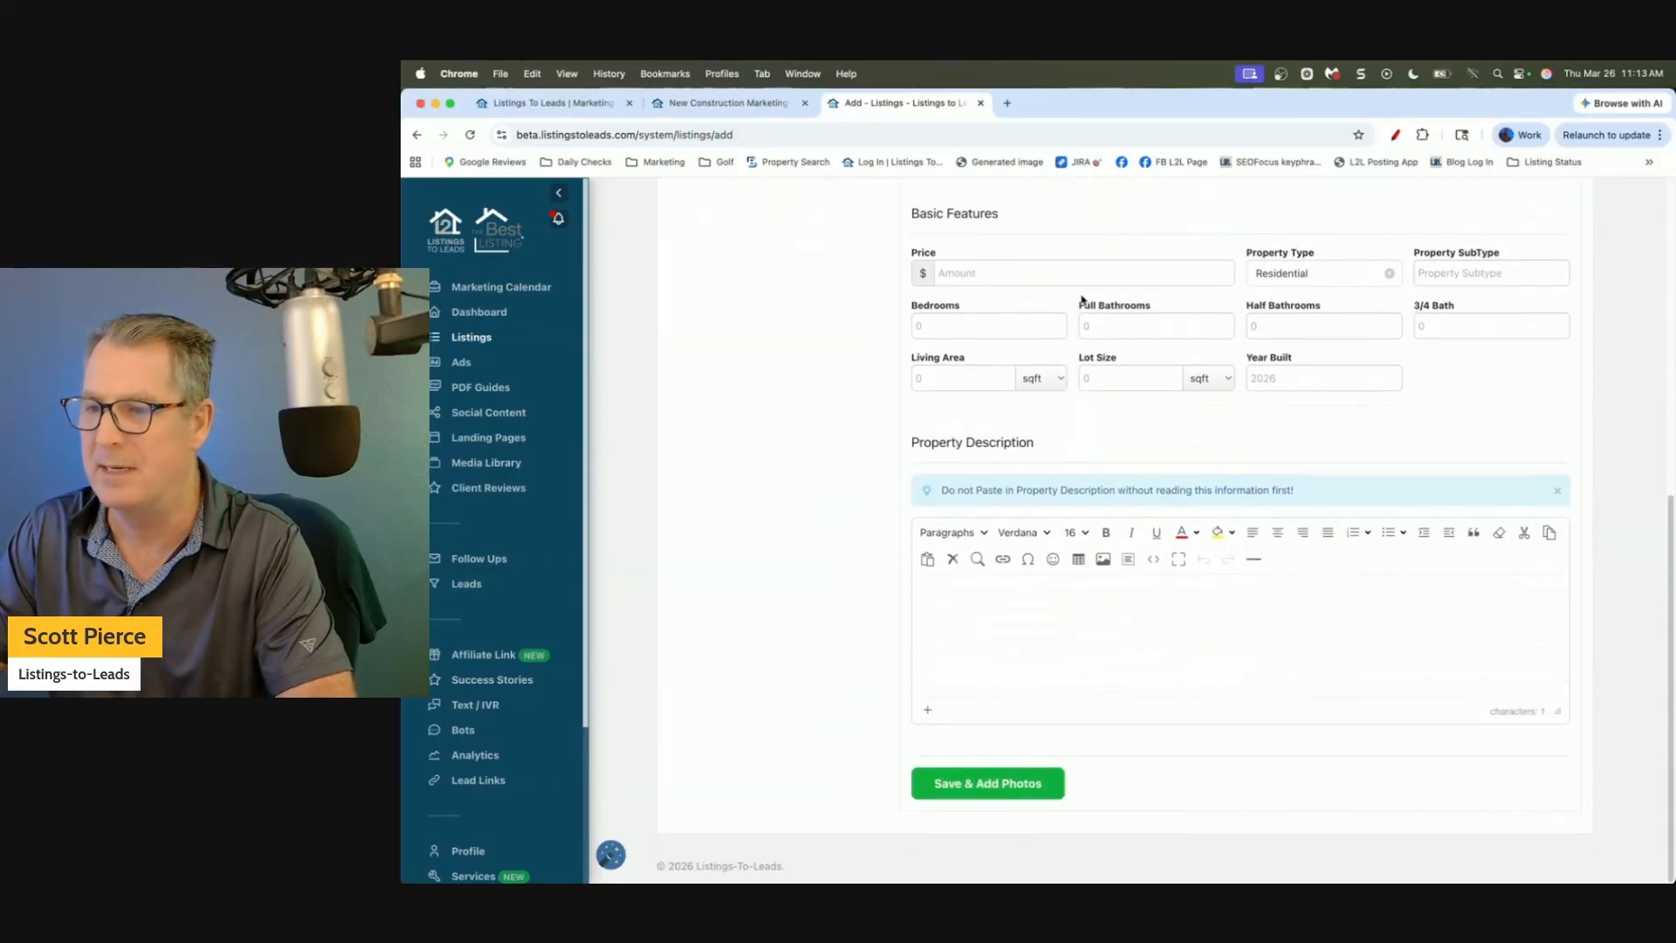
{"action": "left_click", "coordinate": [978, 609]}
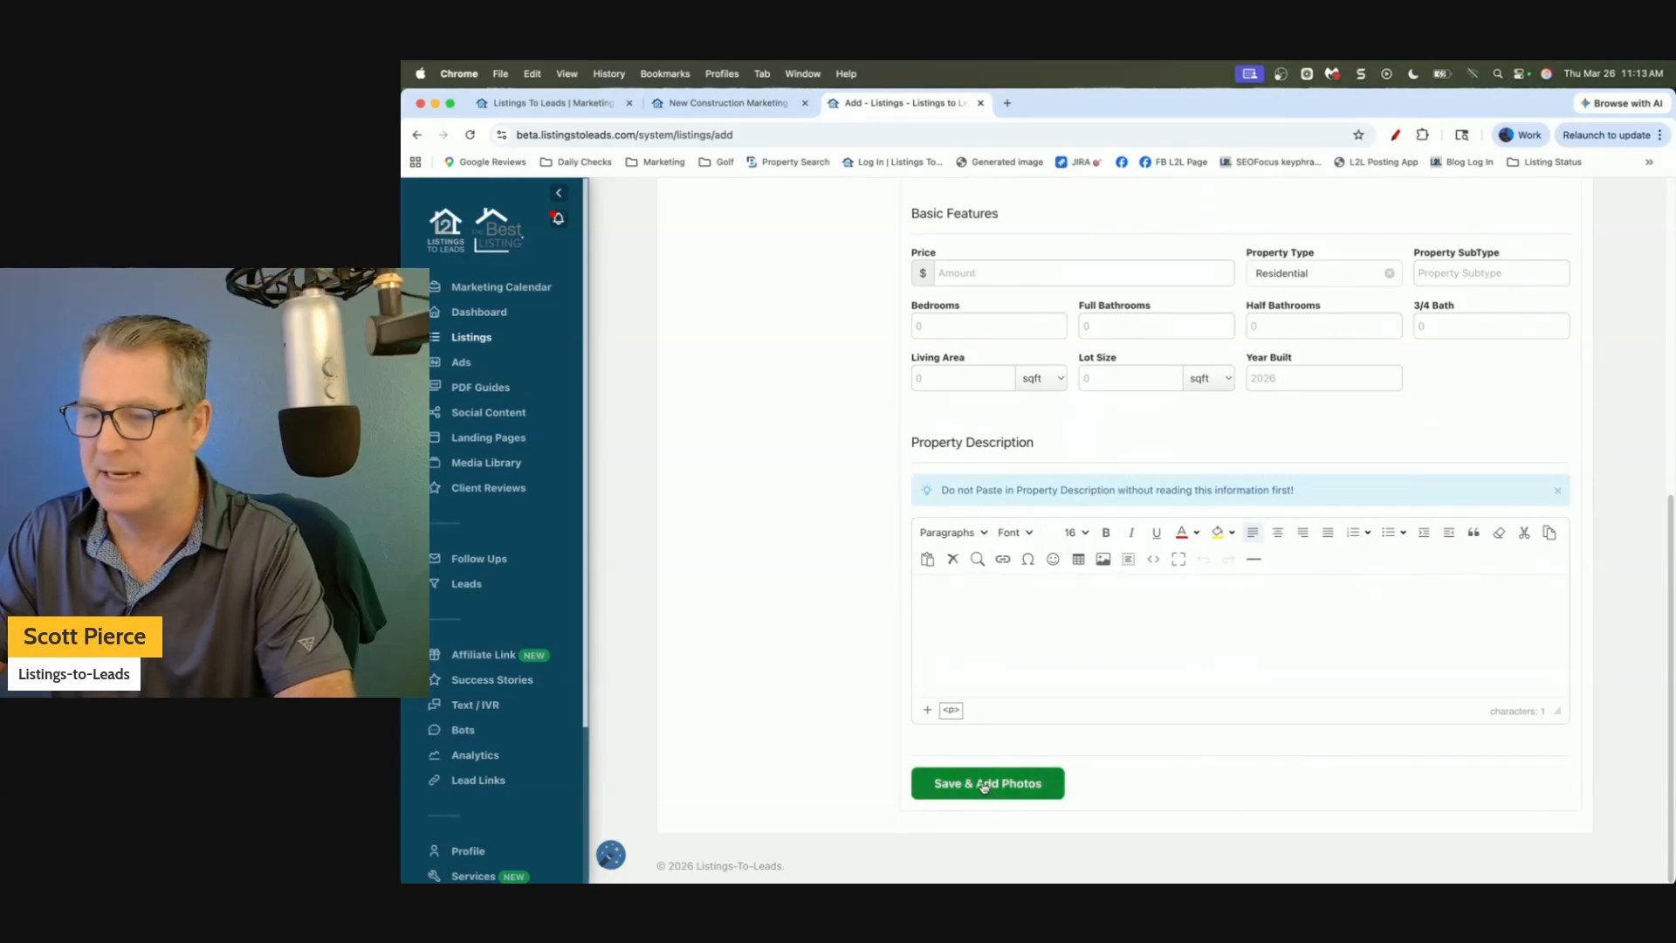
{"action": "scroll", "coordinate": [692, 472], "scroll_direction": "up", "scroll_amount": 2}
{"action": "scroll", "coordinate": [690, 469], "scroll_direction": "up", "scroll_amount": 5}
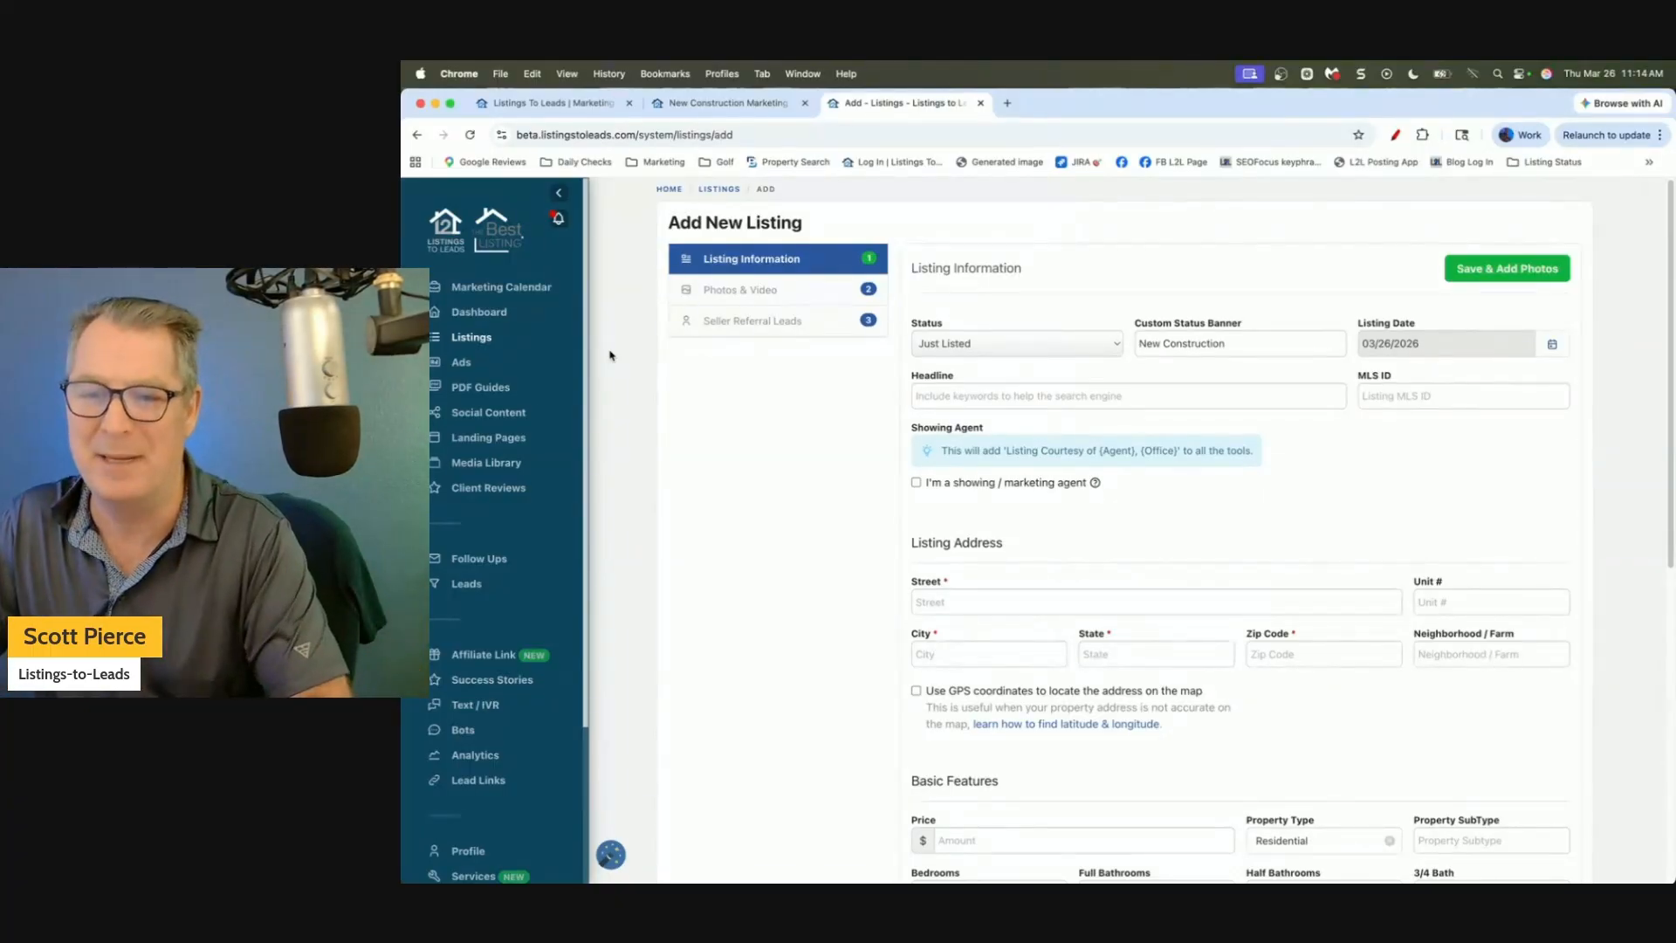
{"action": "left_click", "coordinate": [469, 340]}
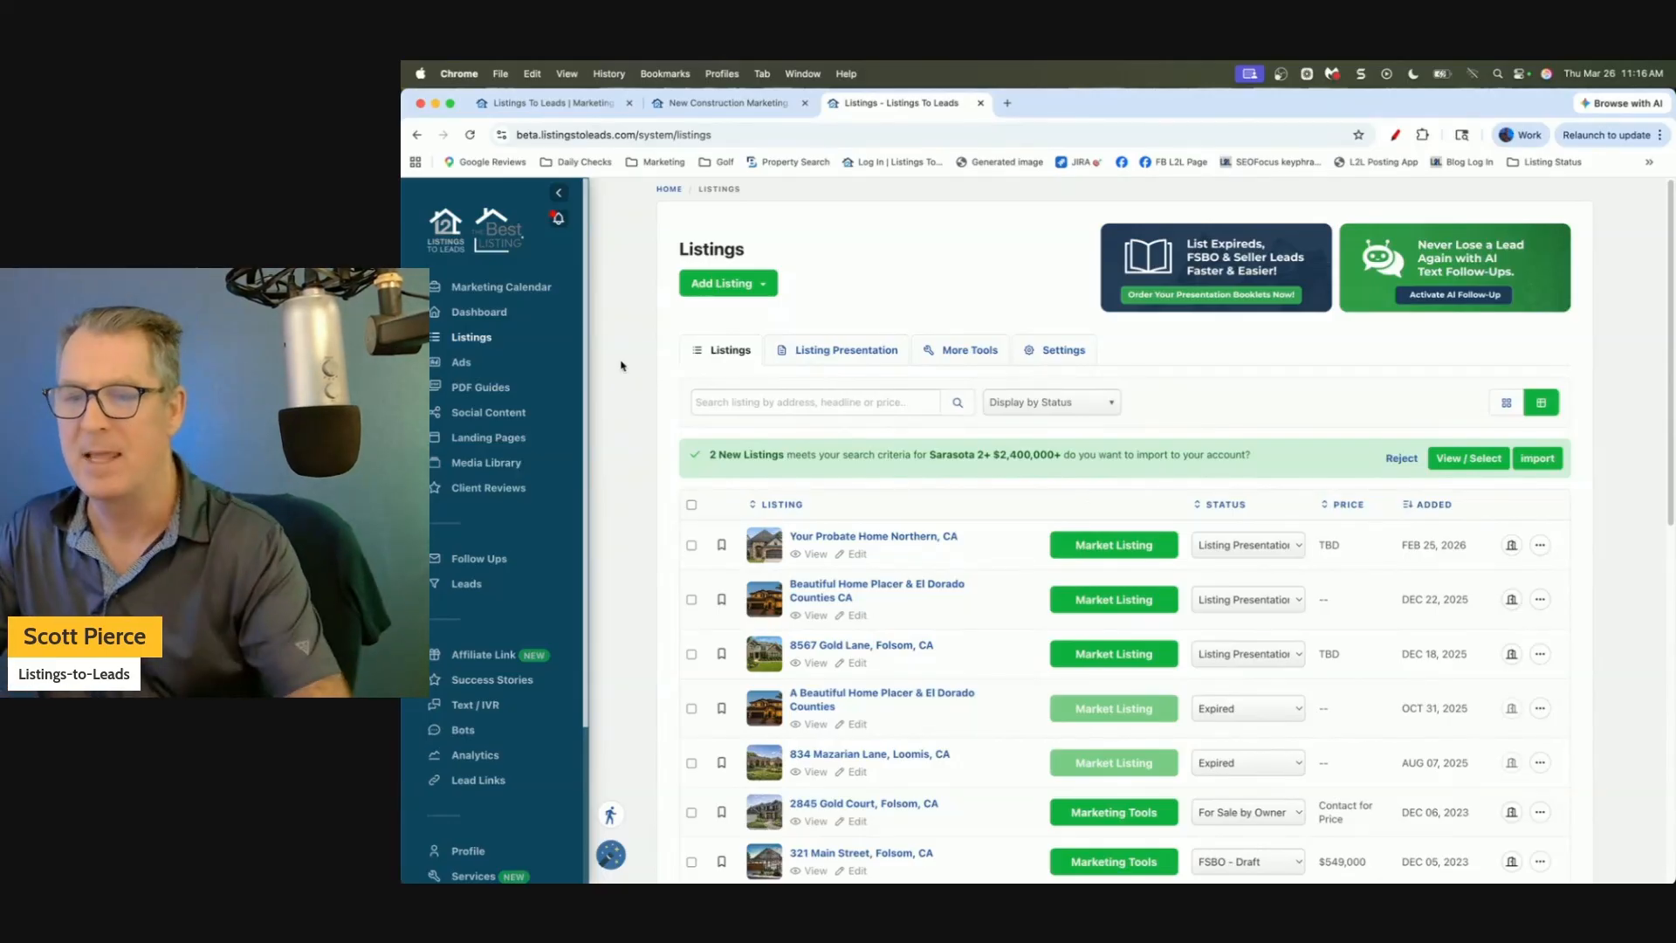
{"action": "scroll", "coordinate": [621, 365], "scroll_direction": "down", "scroll_amount": 5}
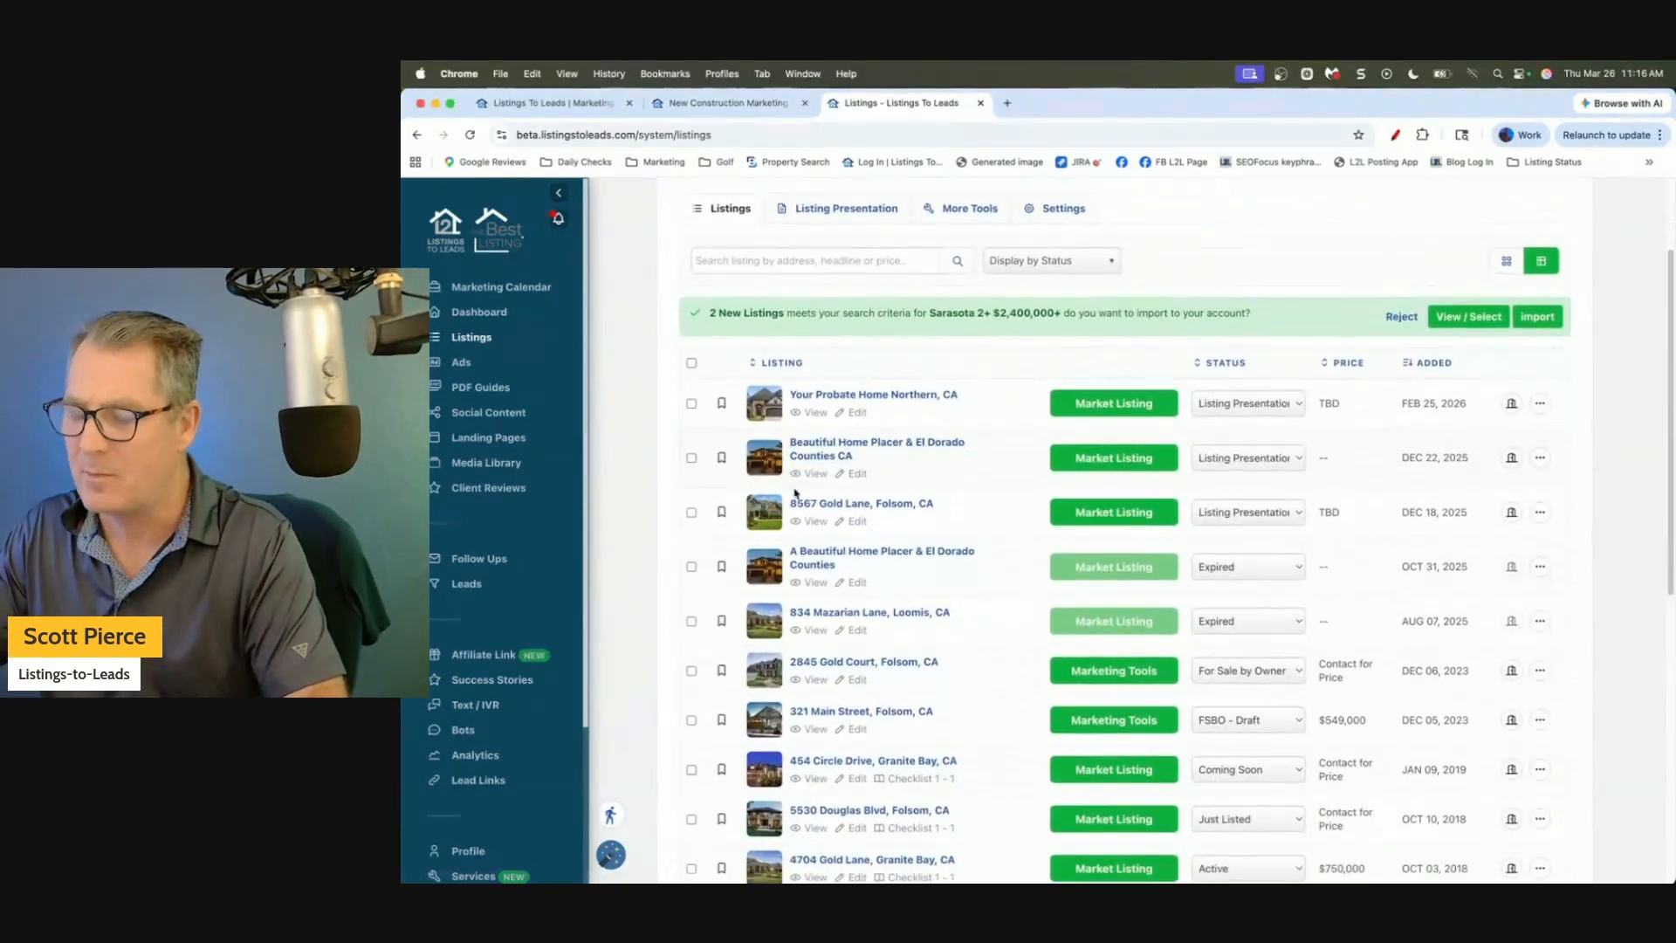
{"action": "scroll", "coordinate": [796, 493], "scroll_direction": "down", "scroll_amount": 1}
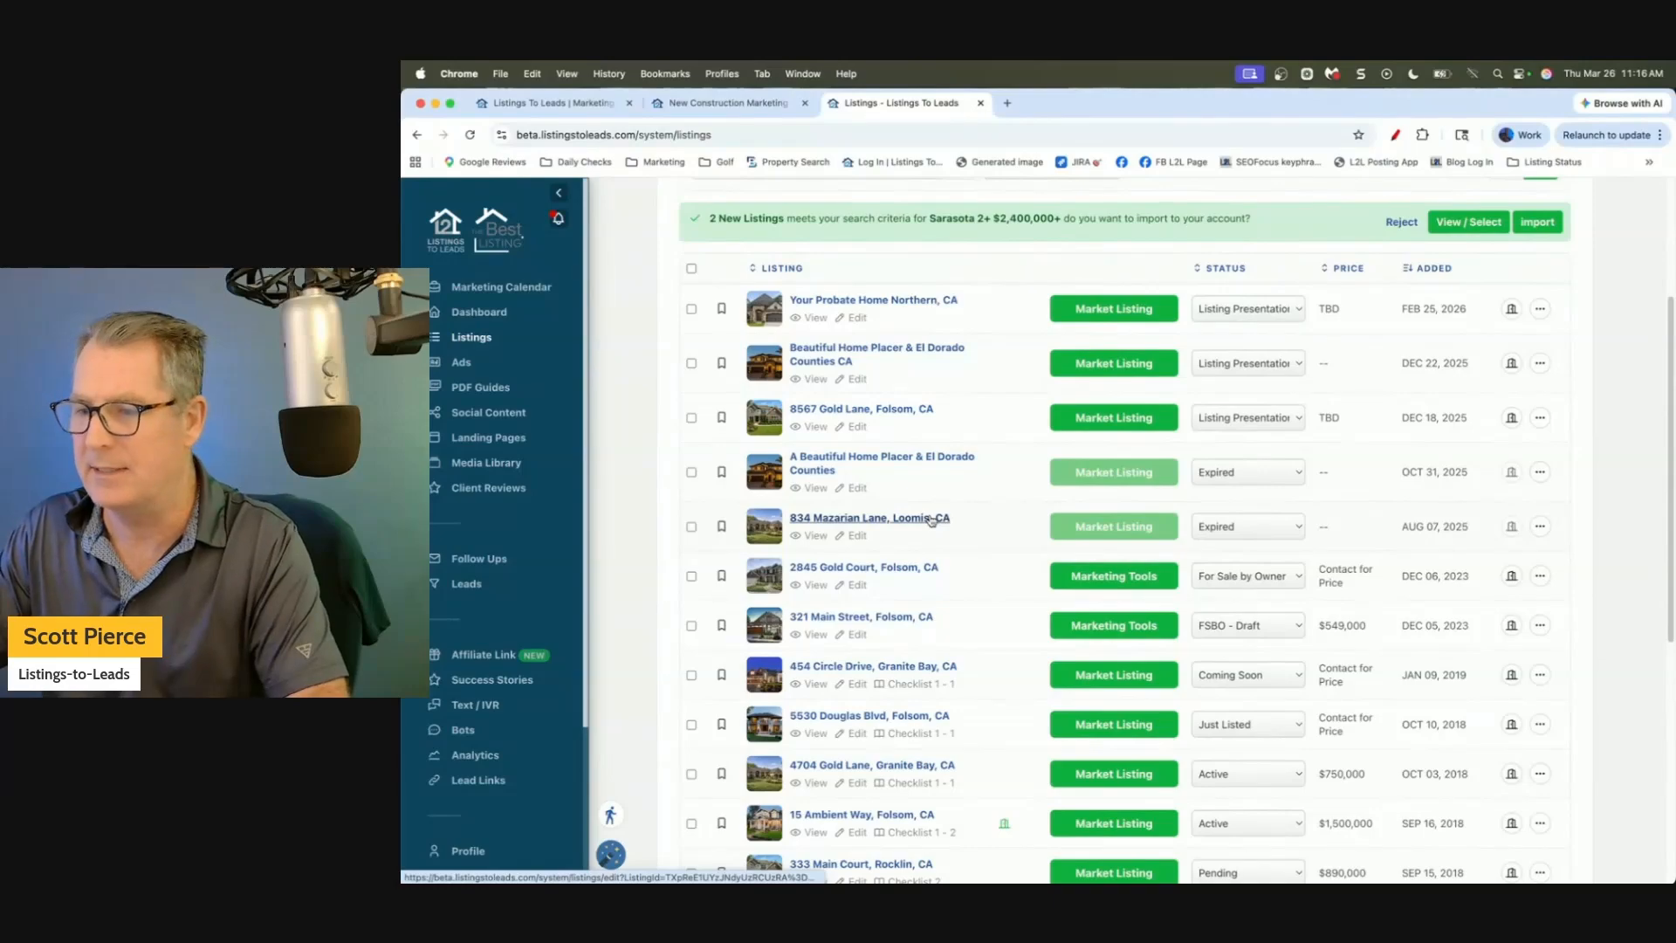
{"action": "scroll", "coordinate": [932, 521], "scroll_direction": "down", "scroll_amount": 2}
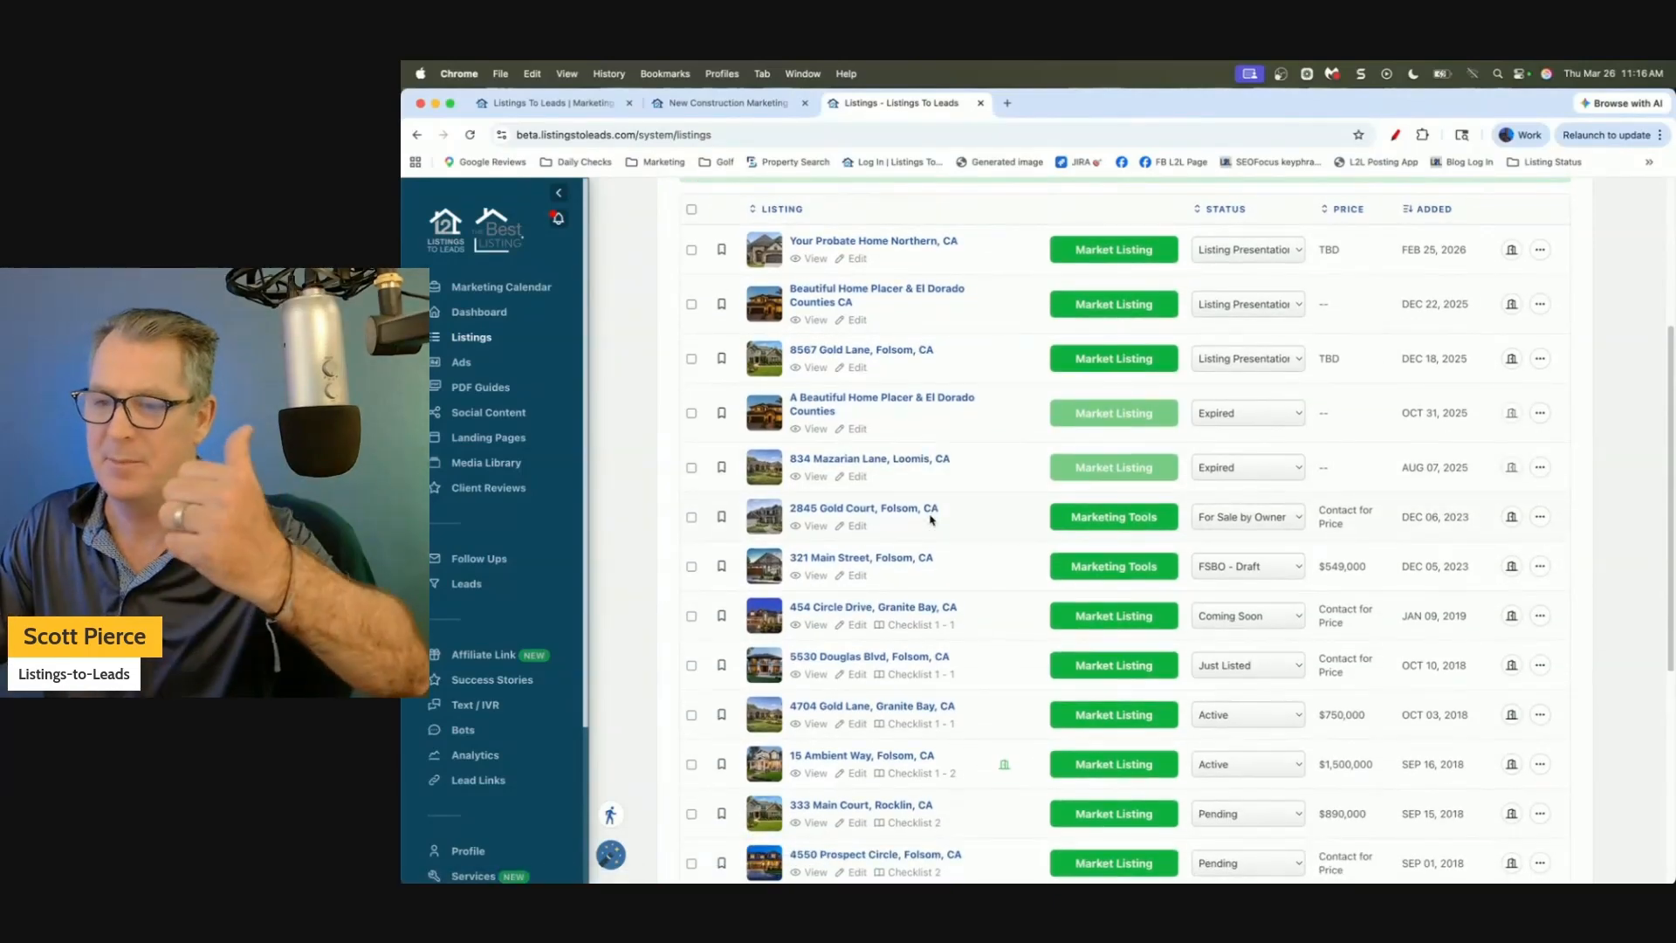
{"action": "scroll", "coordinate": [932, 520], "scroll_direction": "down", "scroll_amount": 1}
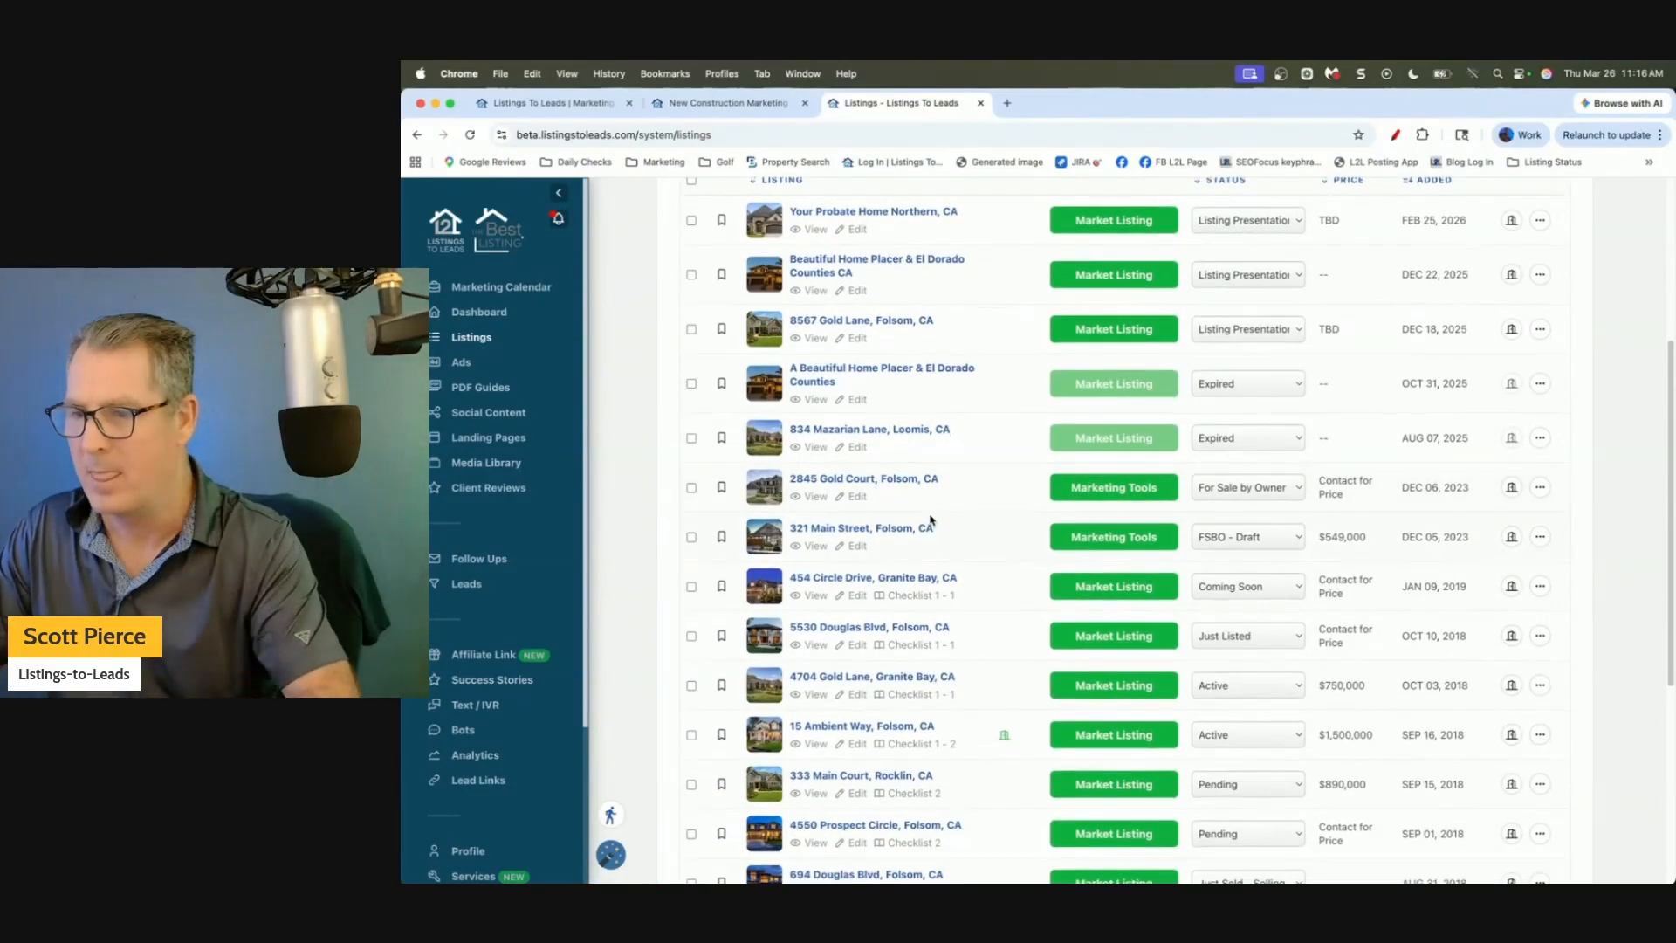
{"action": "scroll", "coordinate": [931, 520], "scroll_direction": "down", "scroll_amount": 6}
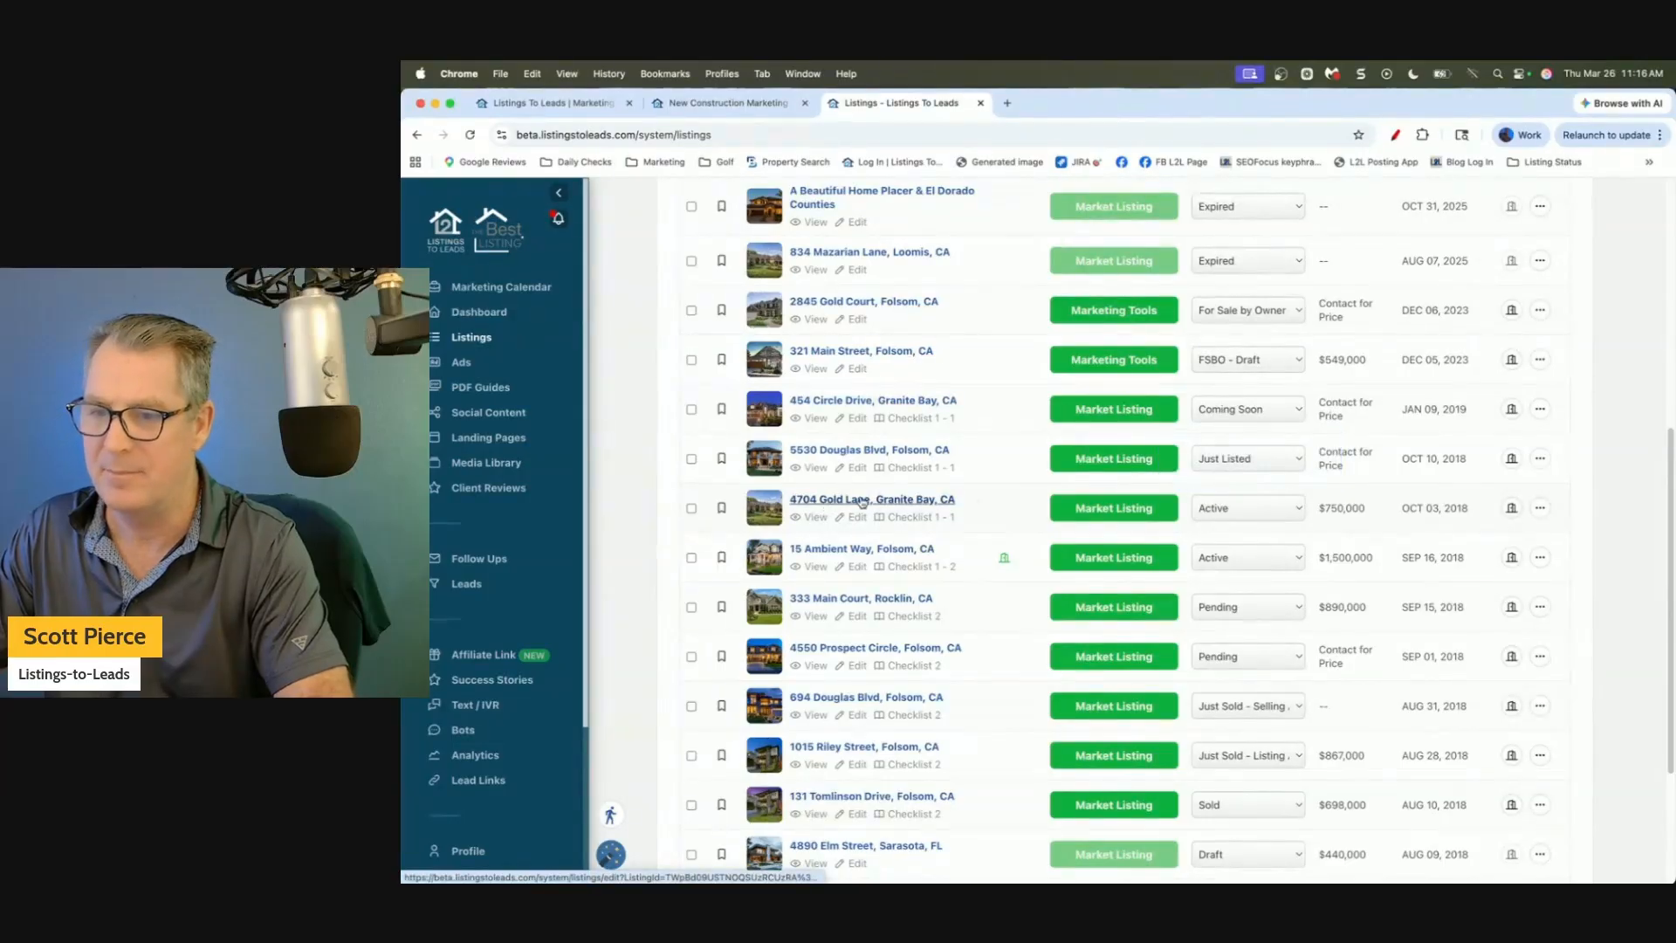
{"action": "left_click", "coordinate": [1086, 514]}
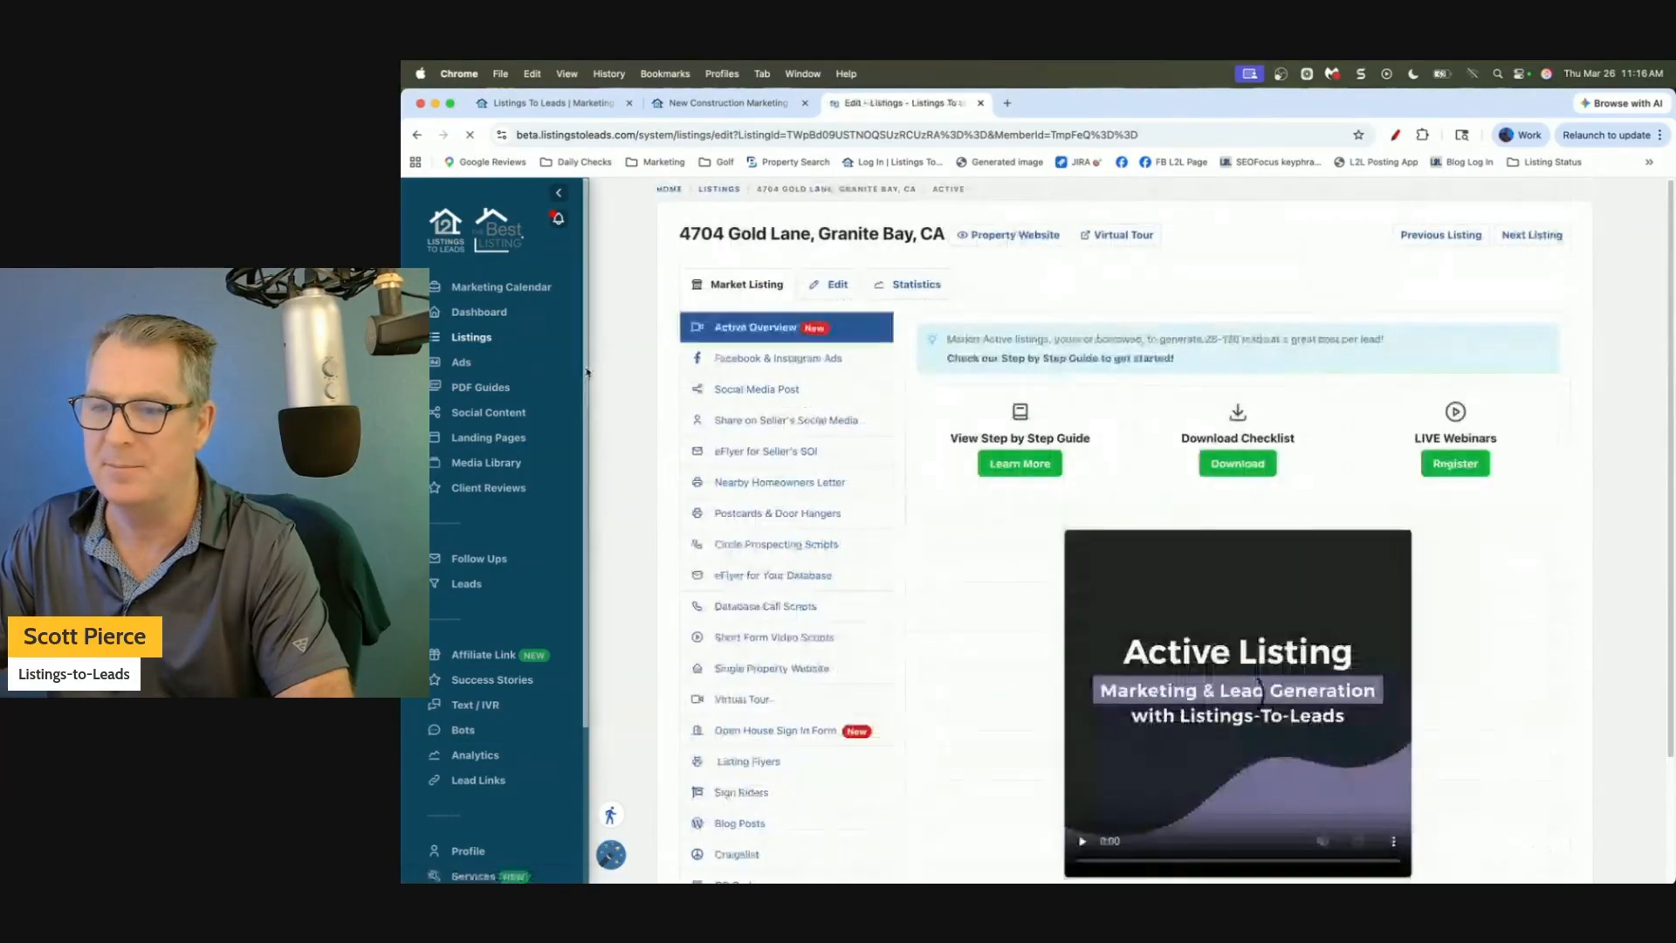
Open the Facebook & Instagram Ads form, review the ad text and preview, and focus Add location.
{"action": "left_click", "coordinate": [774, 362]}
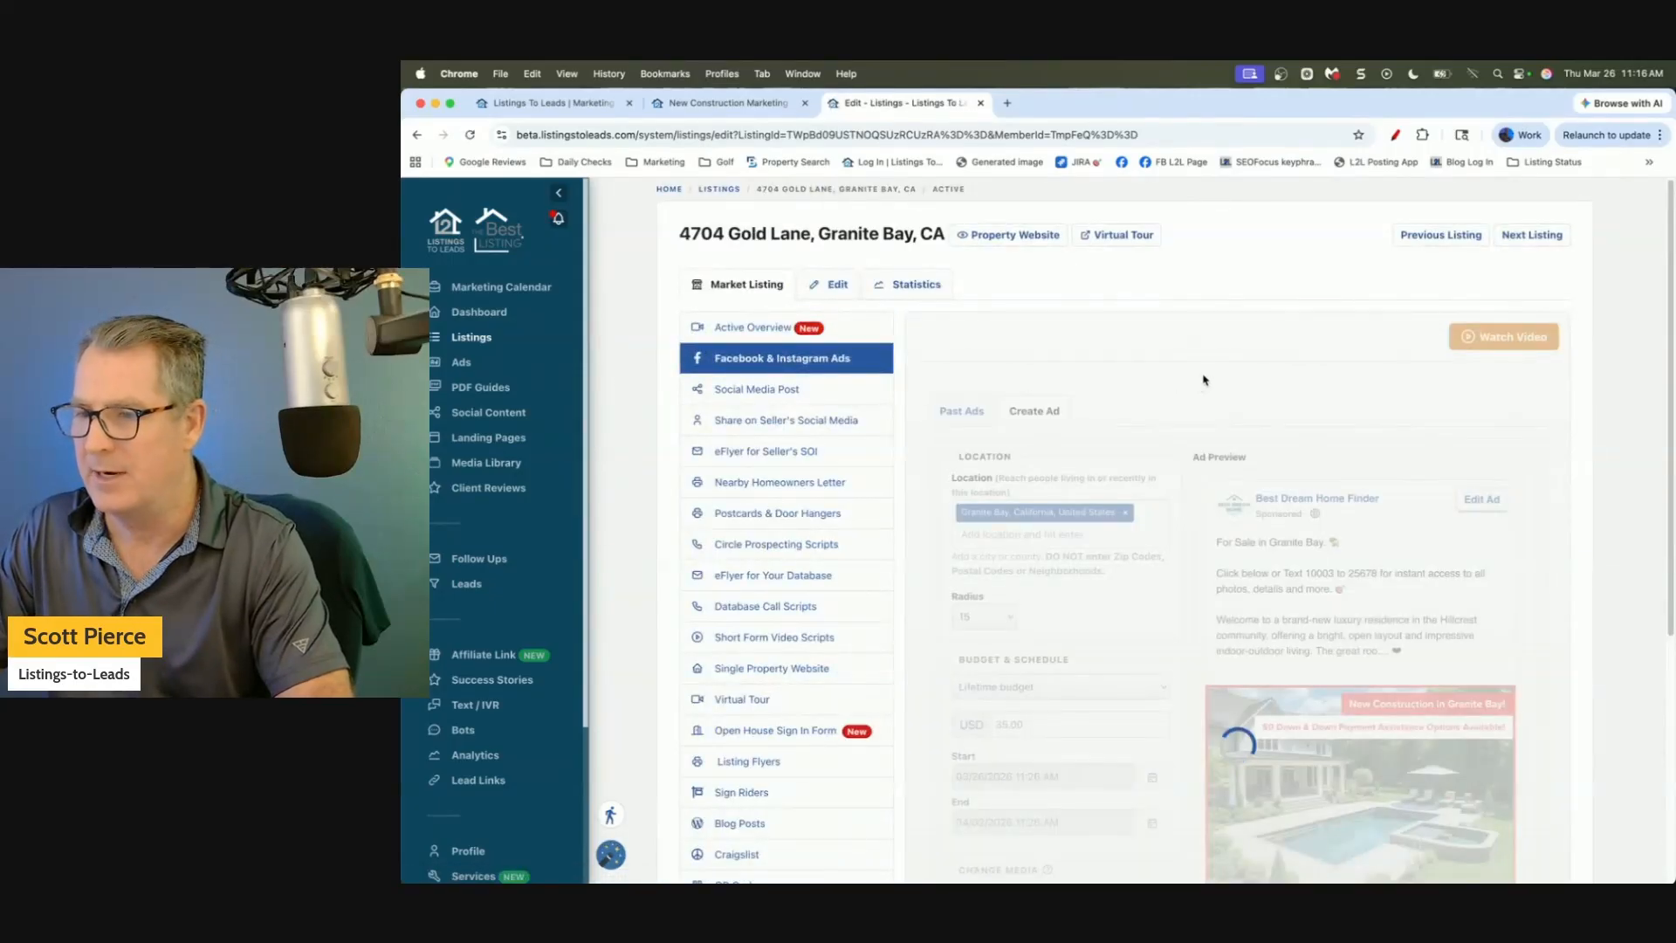
{"action": "scroll", "coordinate": [1193, 382], "scroll_direction": "down", "scroll_amount": 1}
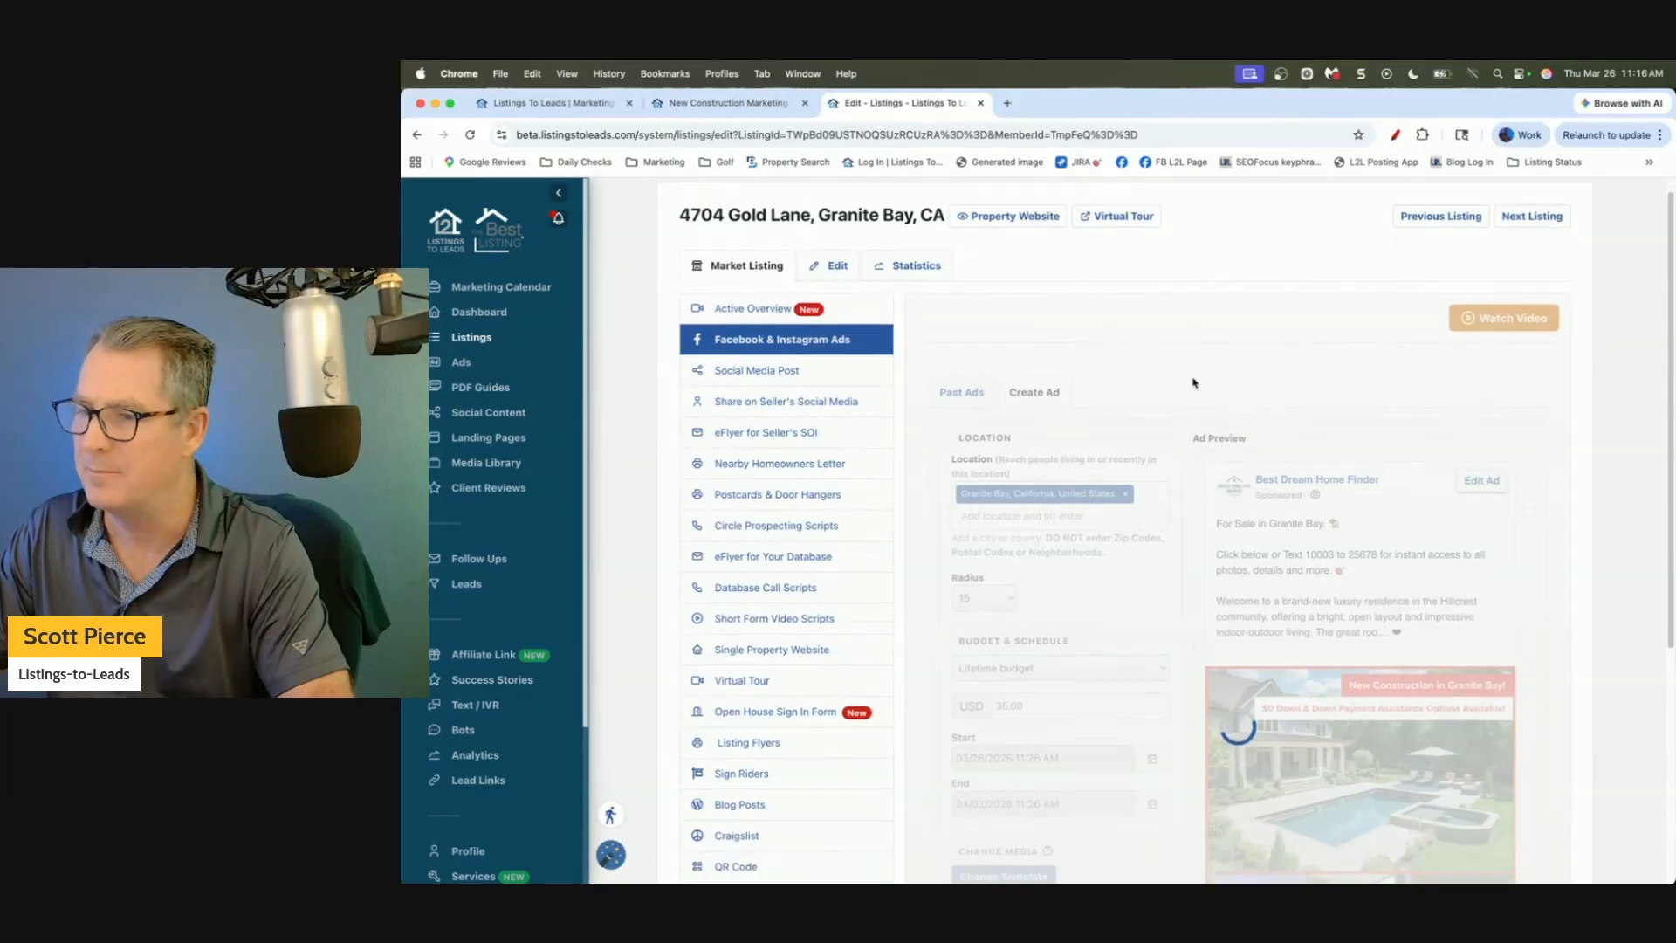
{"action": "scroll", "coordinate": [1193, 383], "scroll_direction": "down", "scroll_amount": 3}
{"action": "scroll", "coordinate": [1193, 382], "scroll_direction": "down", "scroll_amount": 2}
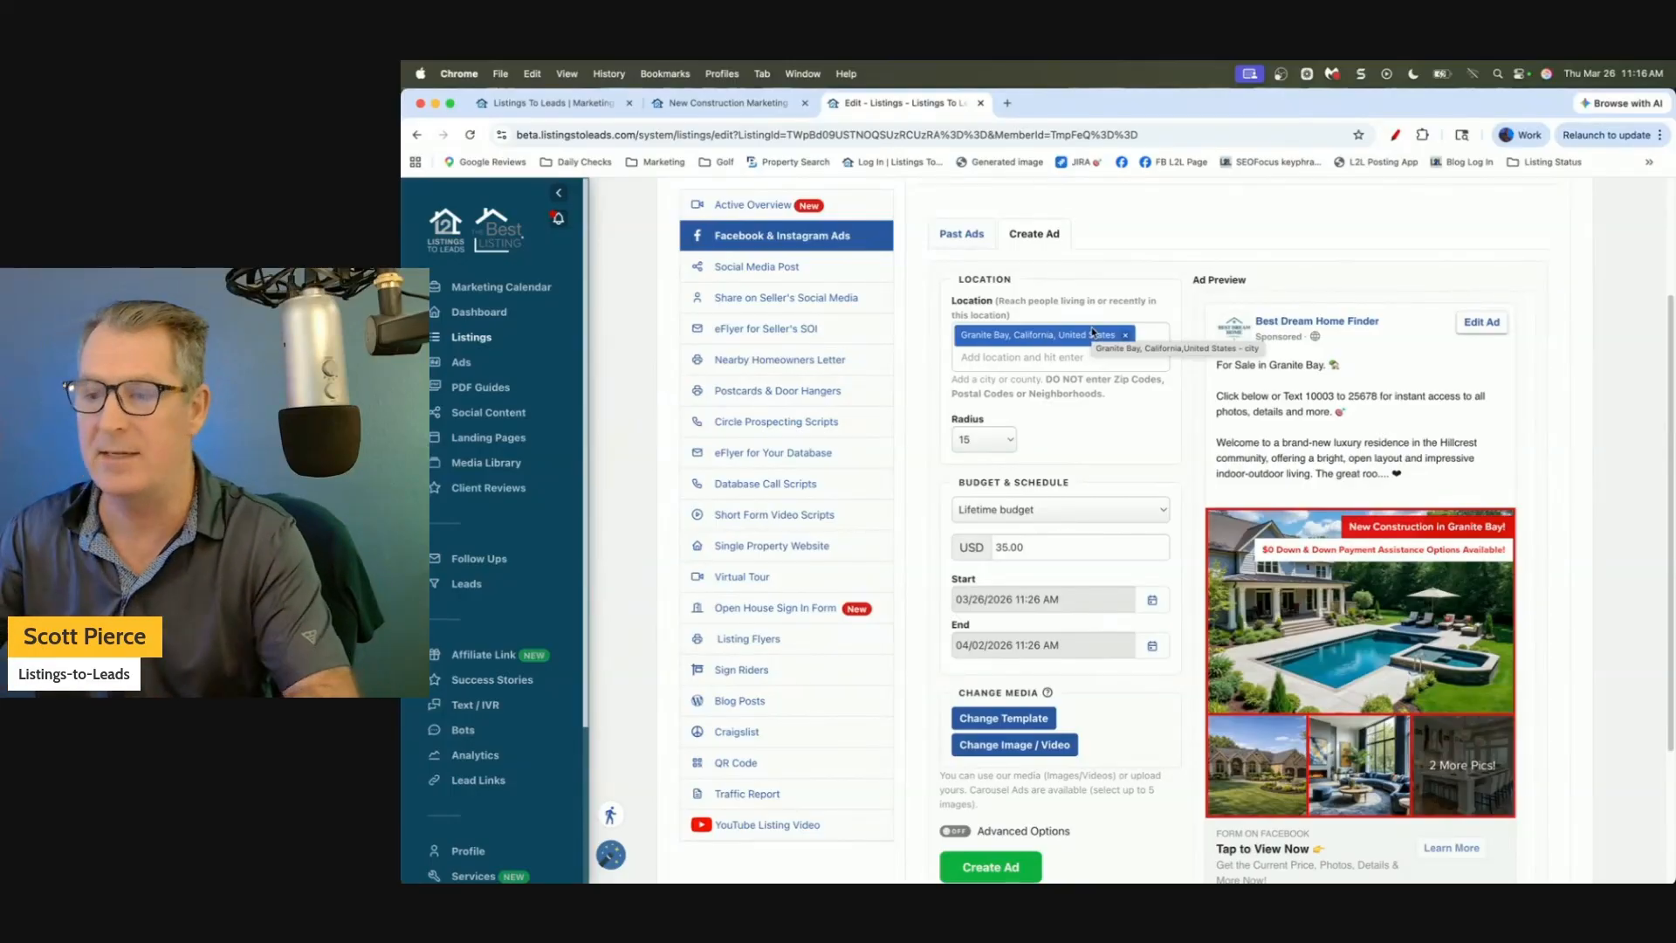
{"action": "left_click", "coordinate": [1266, 378]}
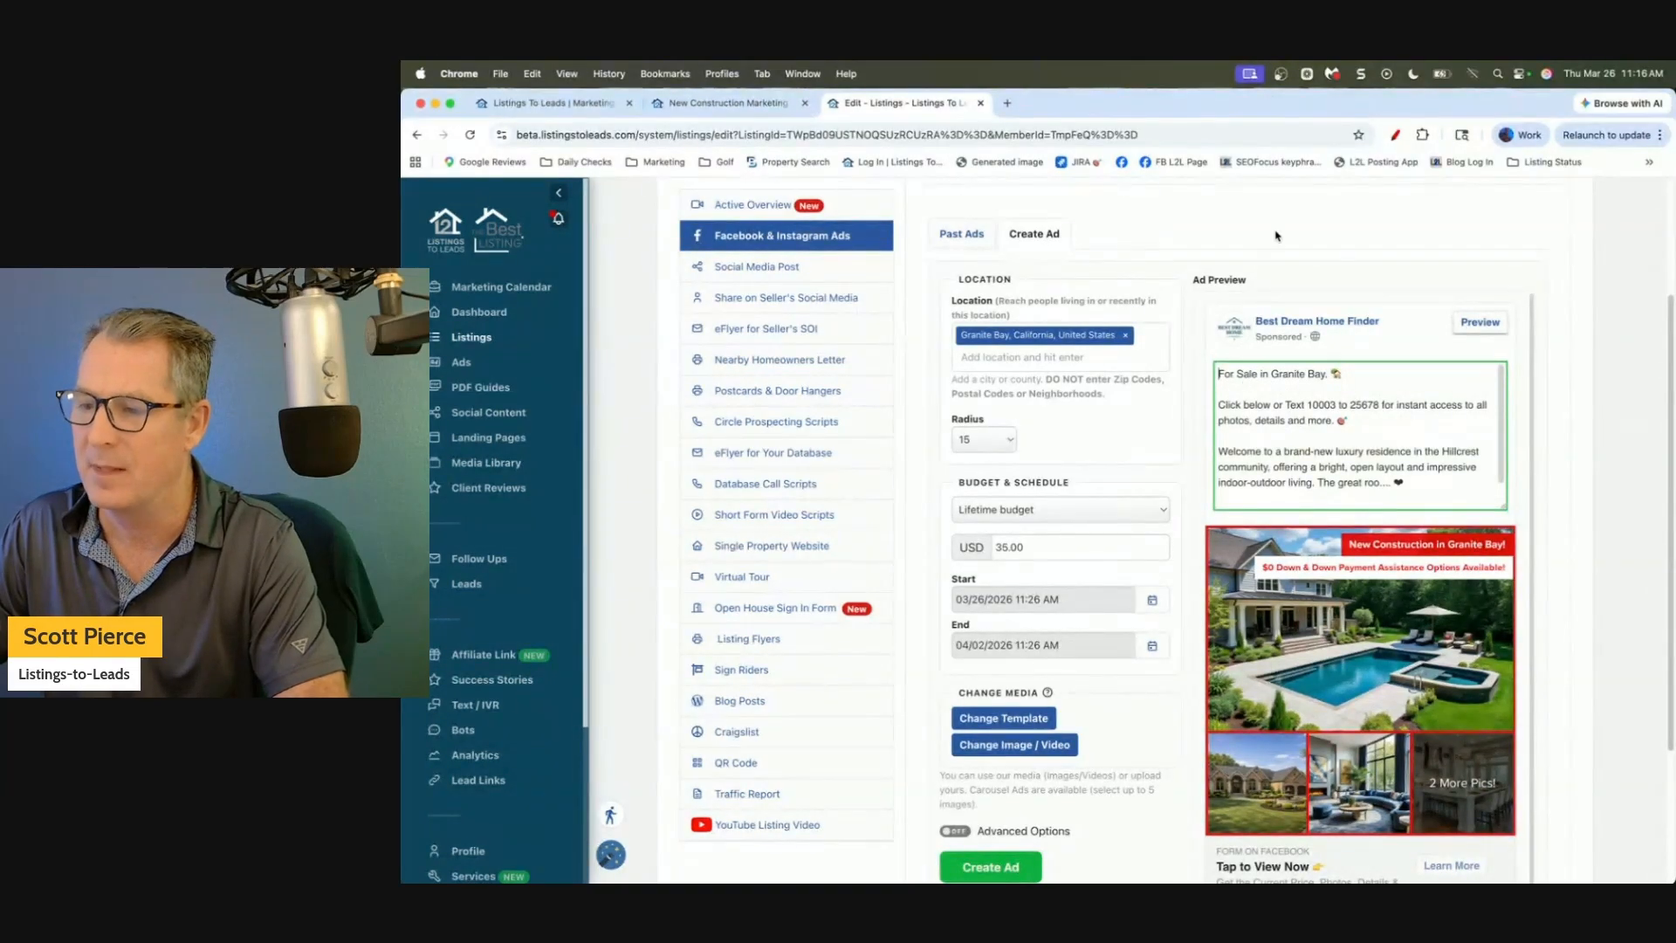
{"action": "left_click", "coordinate": [1275, 236]}
{"action": "scroll", "coordinate": [1117, 410], "scroll_direction": "down", "scroll_amount": 2}
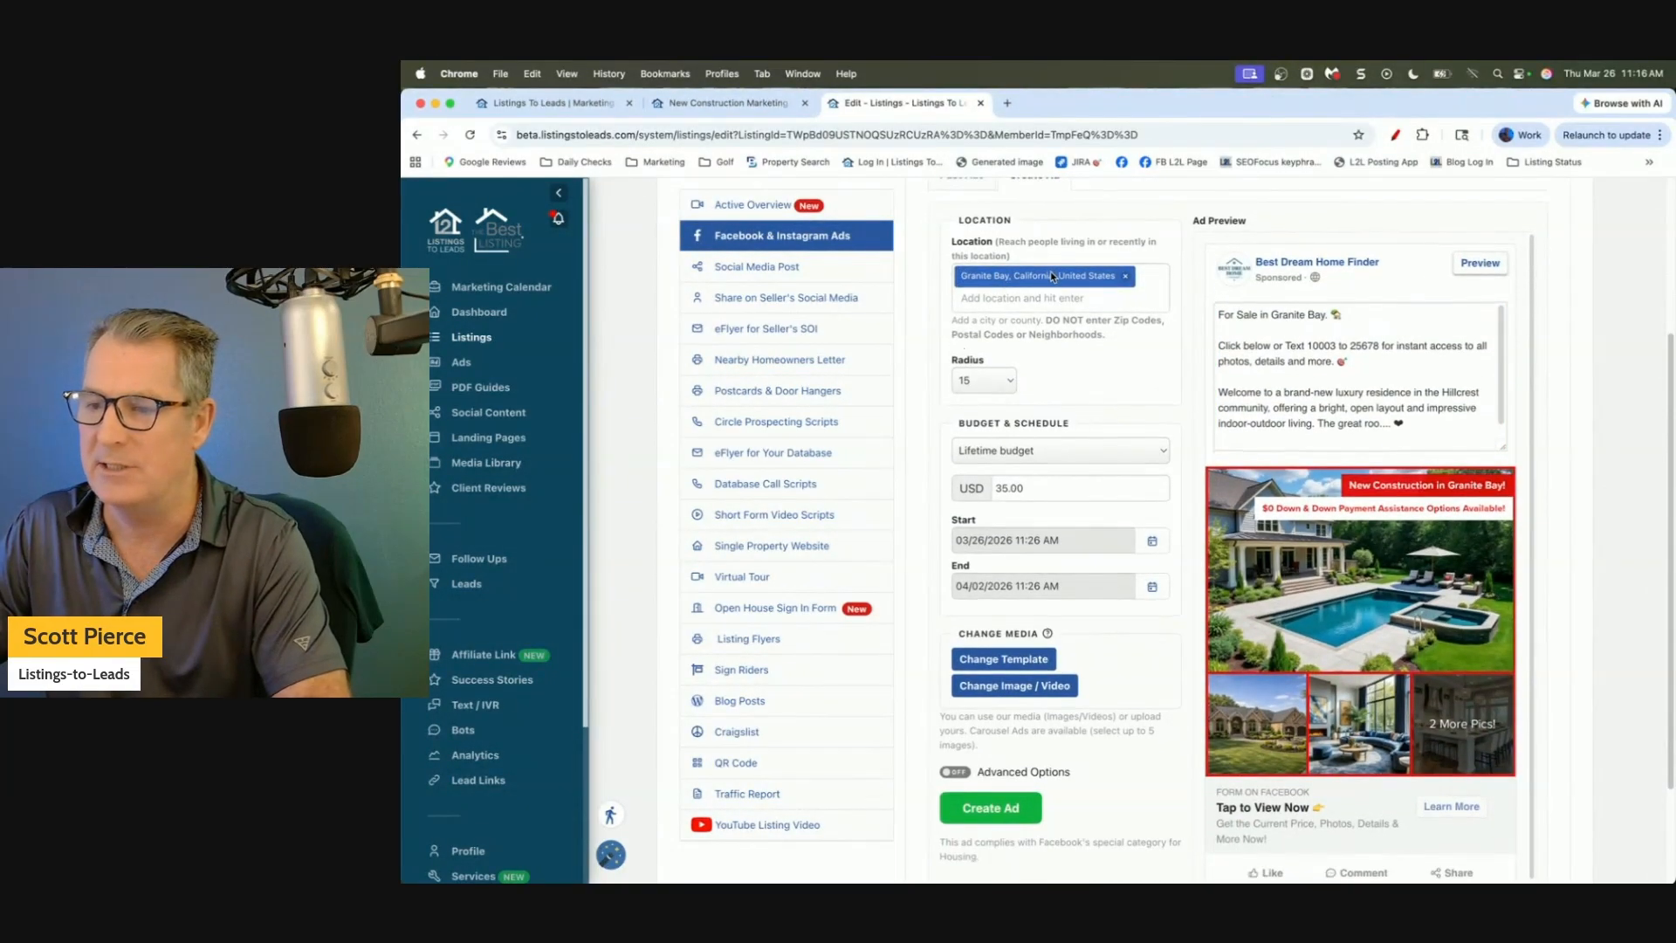
{"action": "left_click", "coordinate": [1004, 303]}
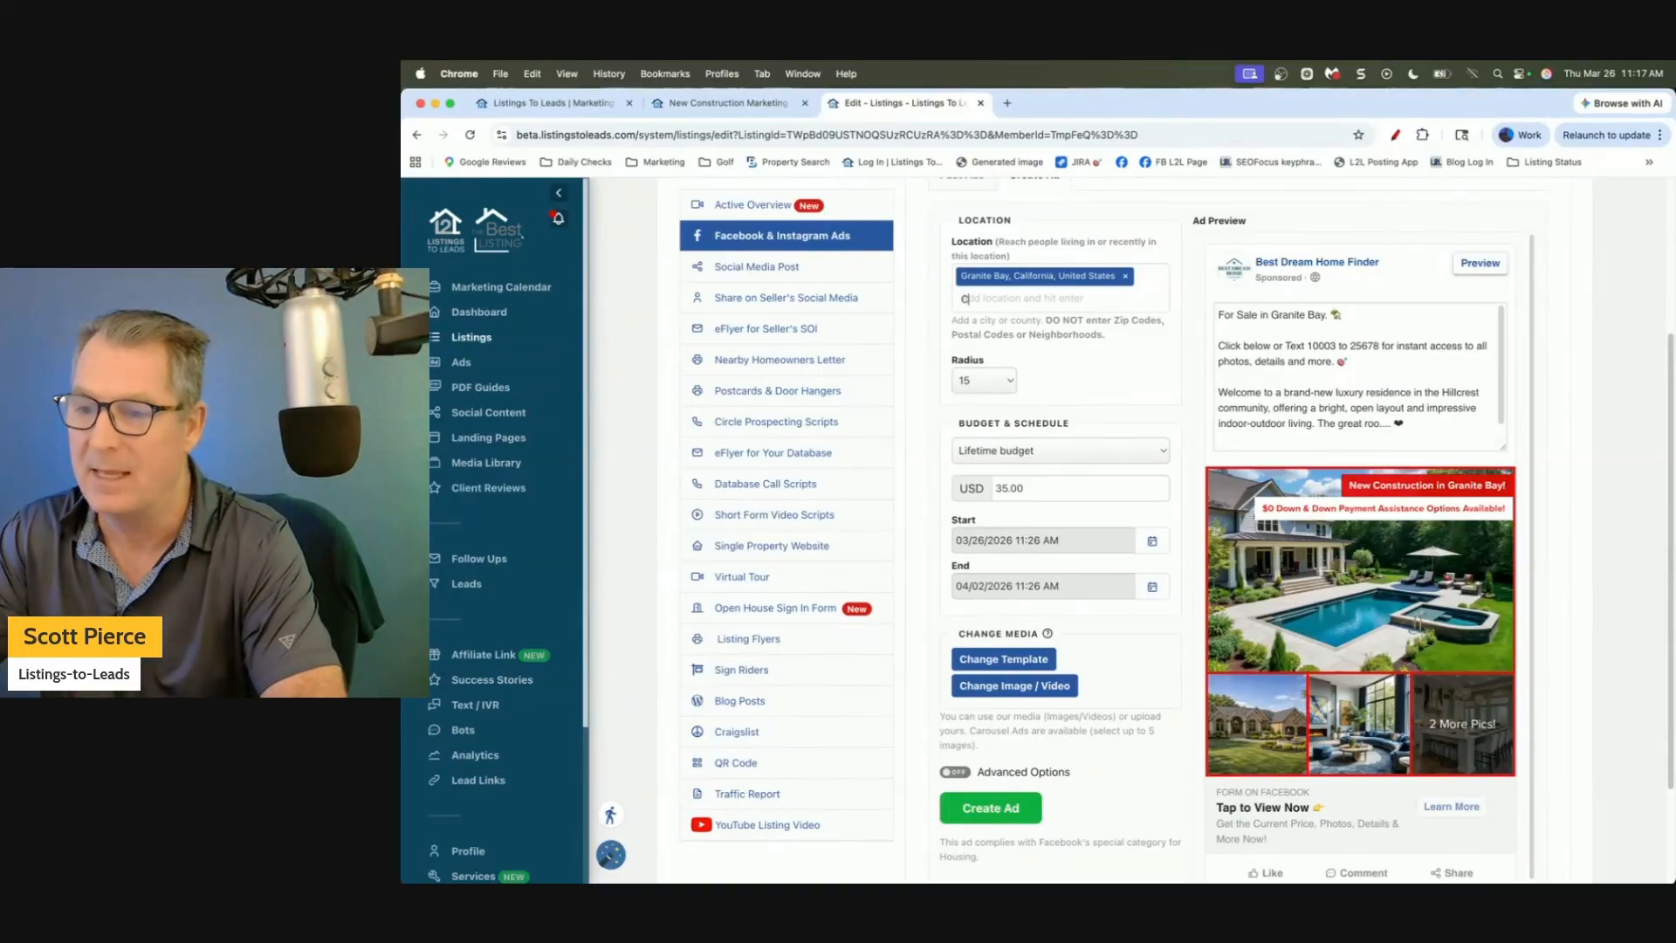
Add Chicago, Illinois as a second target location.
{"action": "type", "text": "Chic"}
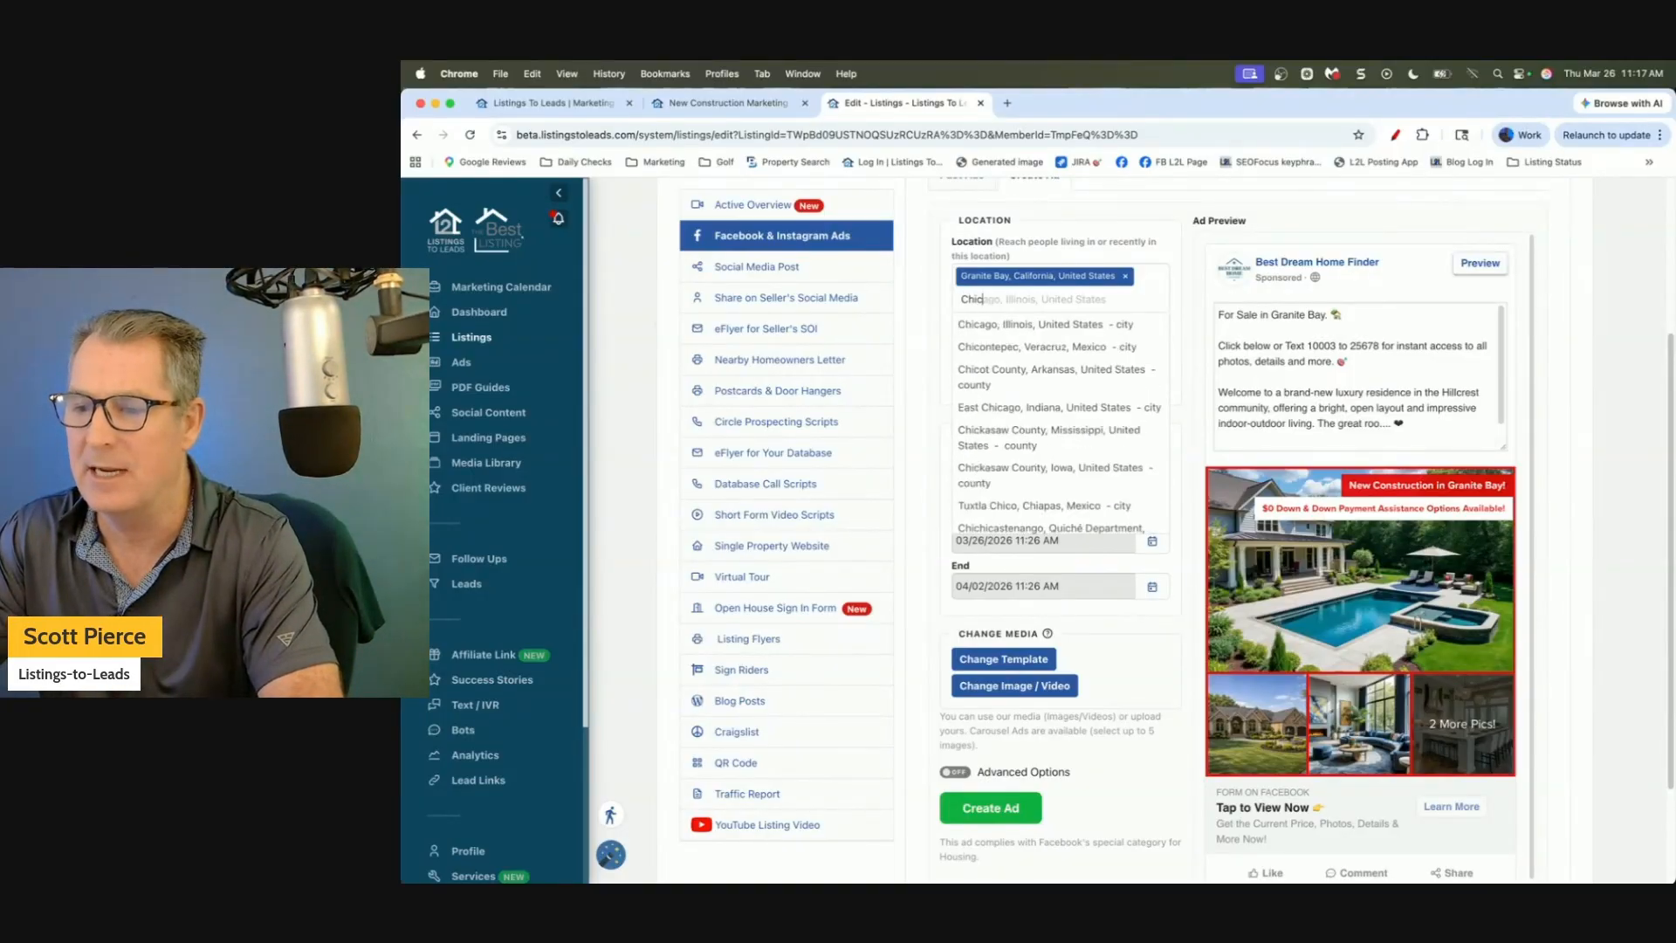
{"action": "left_click", "coordinate": [1018, 328]}
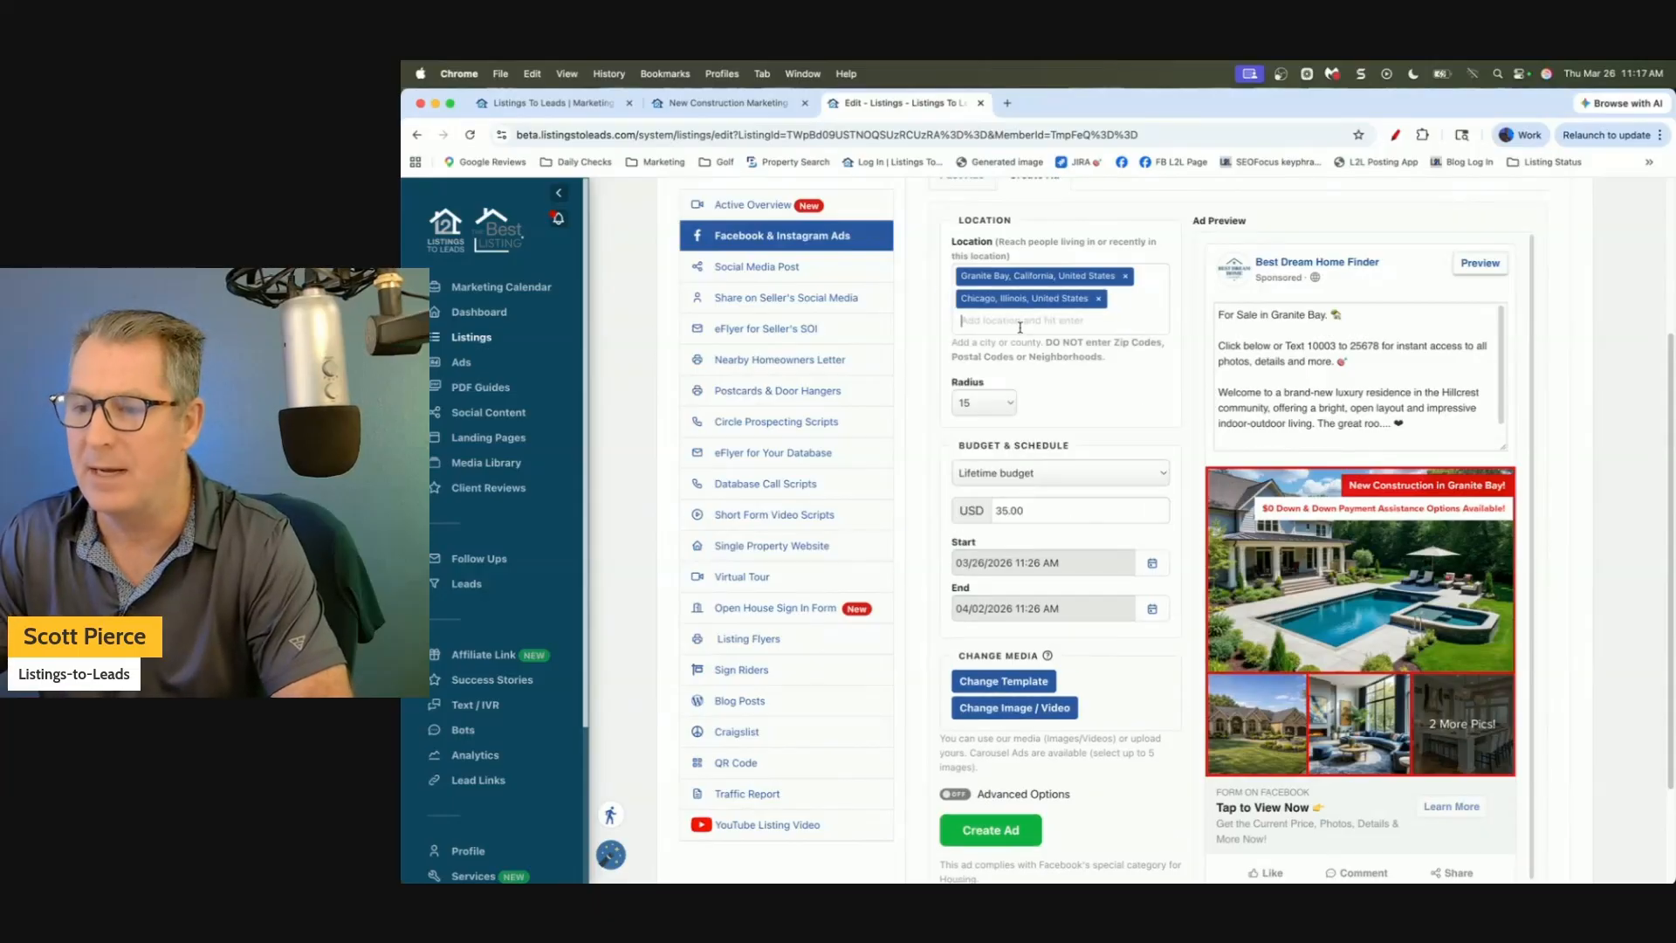
{"action": "scroll", "coordinate": [930, 384], "scroll_direction": "down", "scroll_amount": 1}
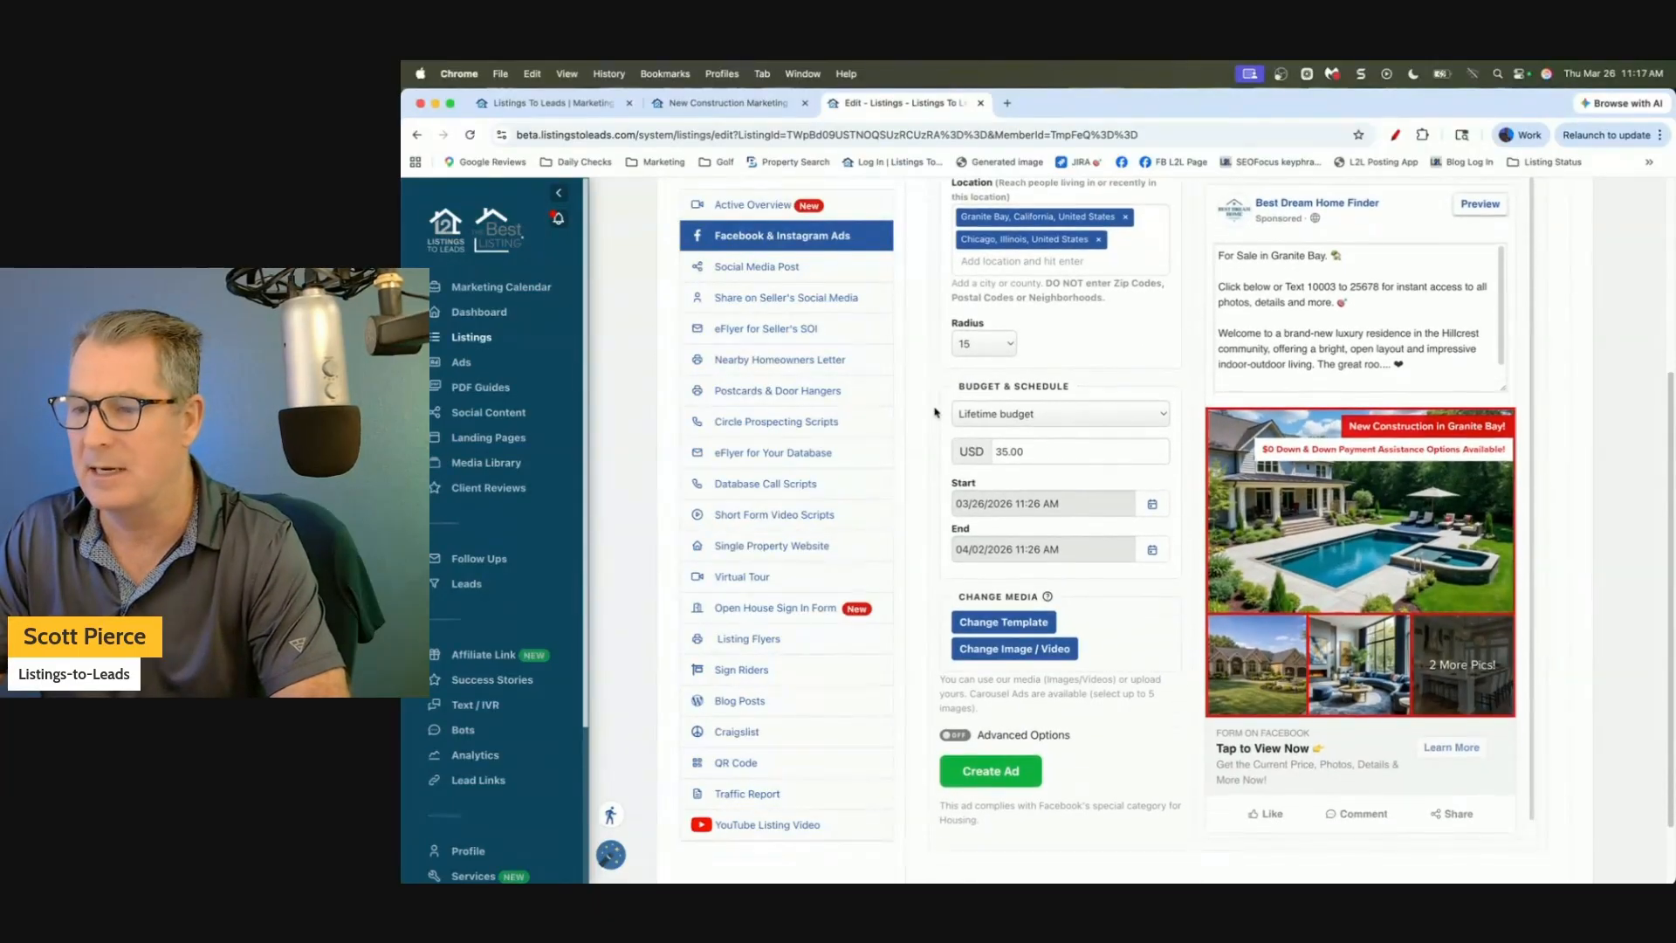
{"action": "scroll", "coordinate": [934, 412], "scroll_direction": "up", "scroll_amount": 1}
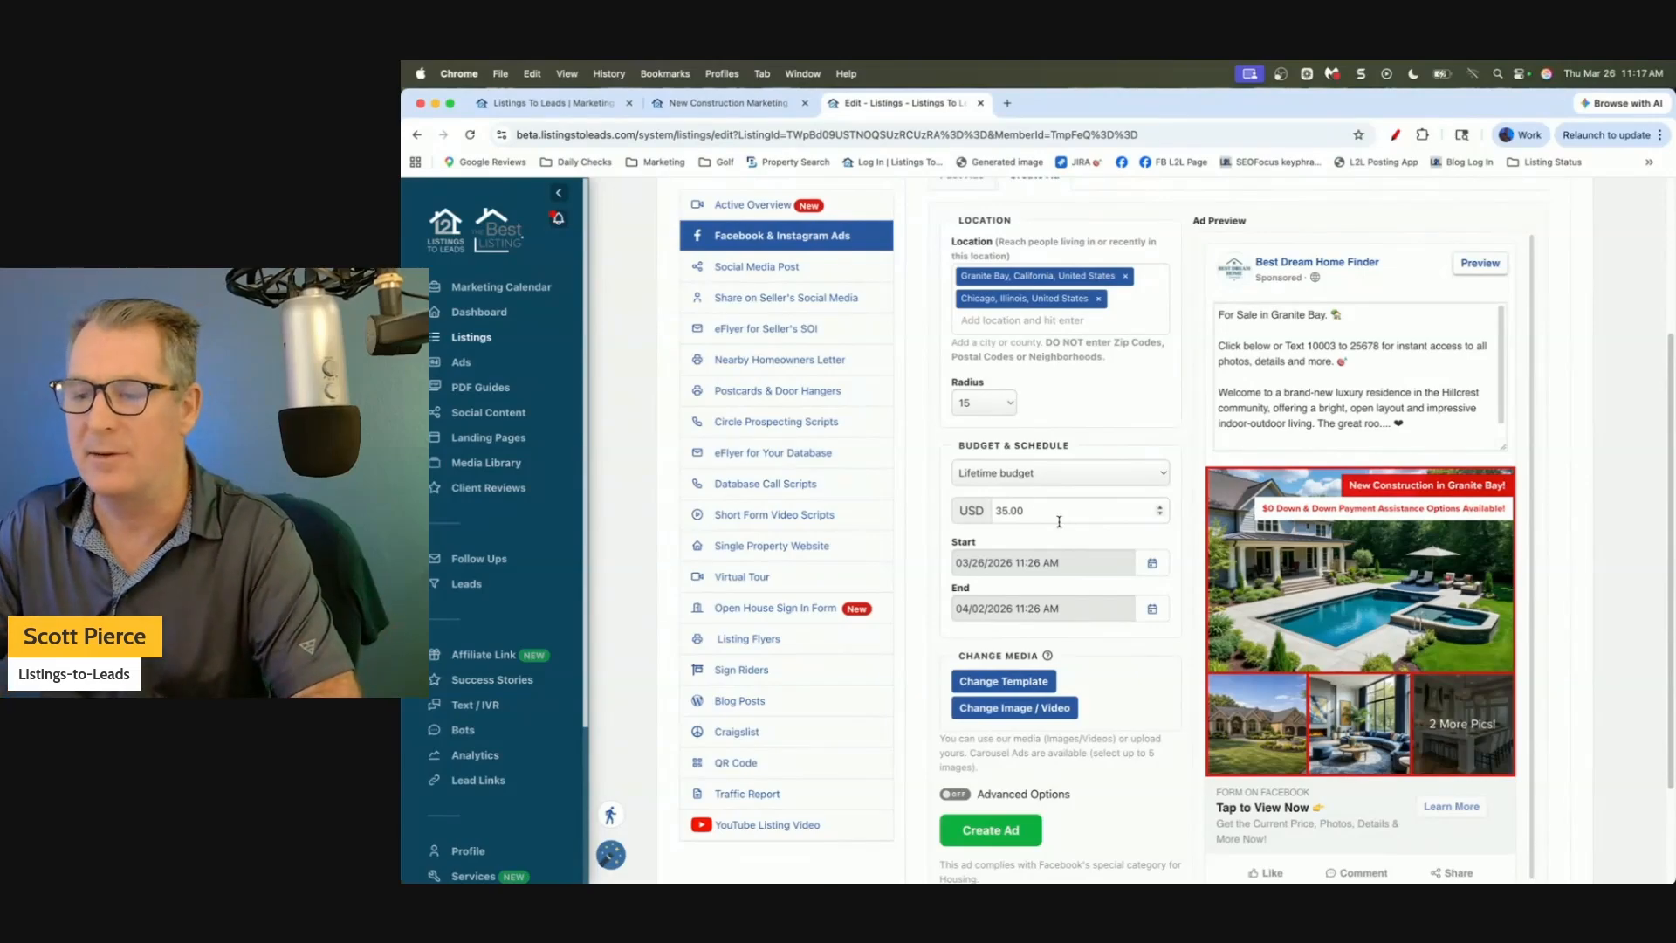
Try budget amounts 70 and 20, then remove Chicago from the target locations.
{"action": "left_click_drag", "start_coordinate": [1059, 516], "coordinate": [900, 501]}
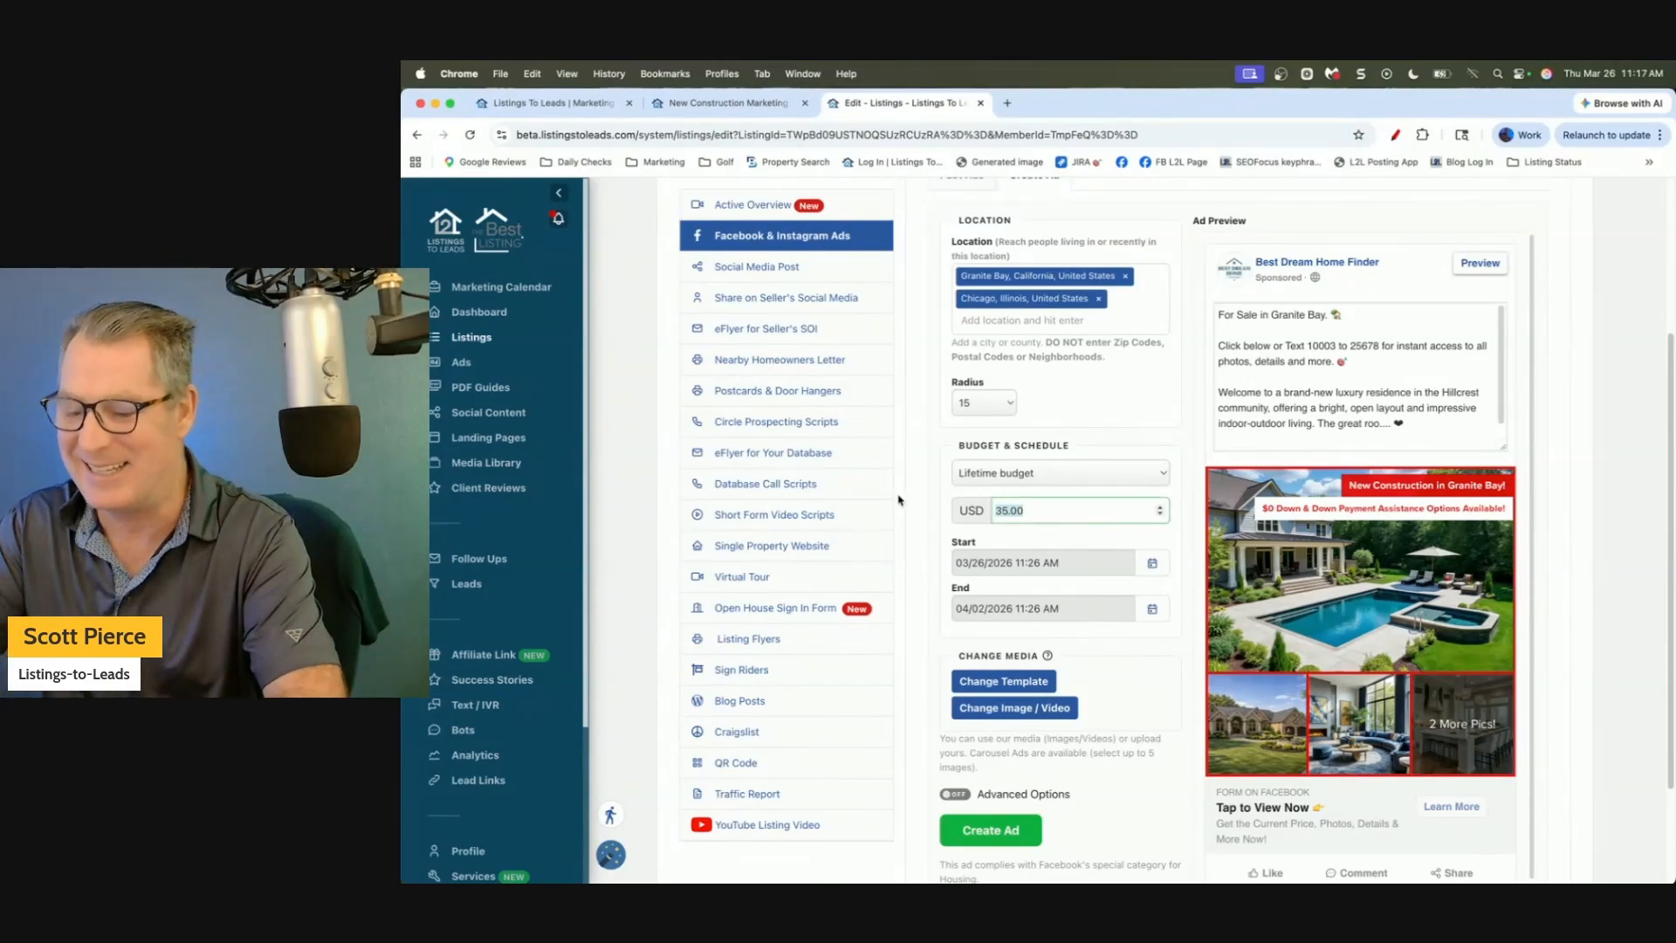
{"action": "type", "text": "70"}
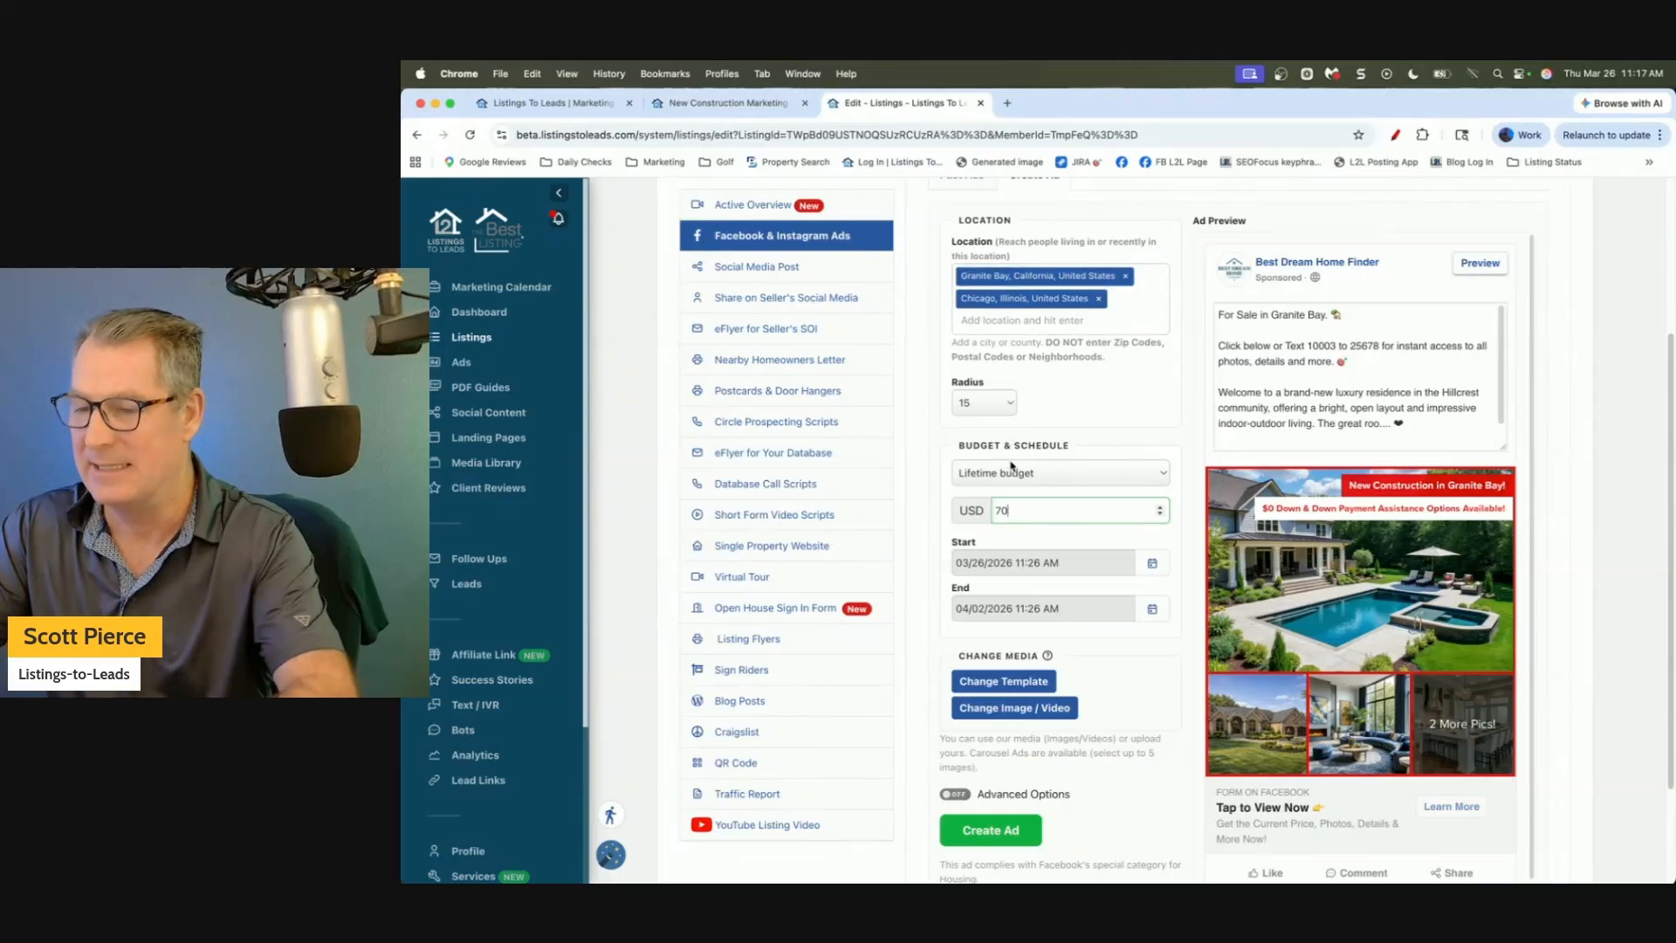
{"action": "key", "text": "BackSpace"}
{"action": "key", "text": "BackSpace"}
{"action": "type", "text": "20"}
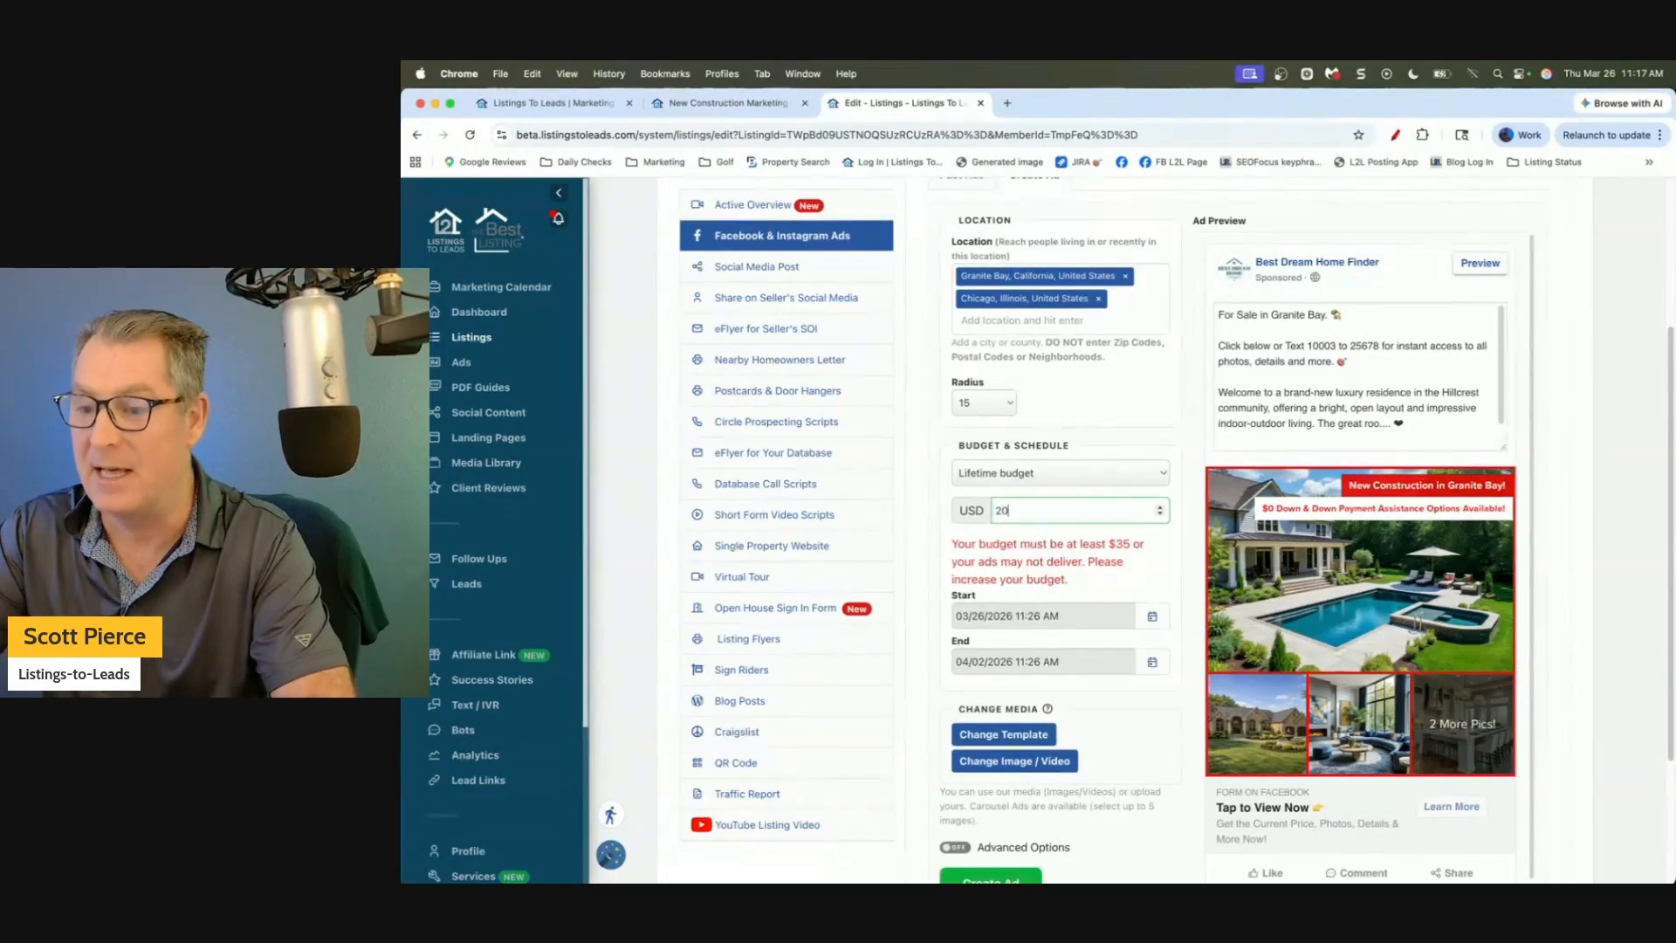
{"action": "left_click", "coordinate": [928, 472]}
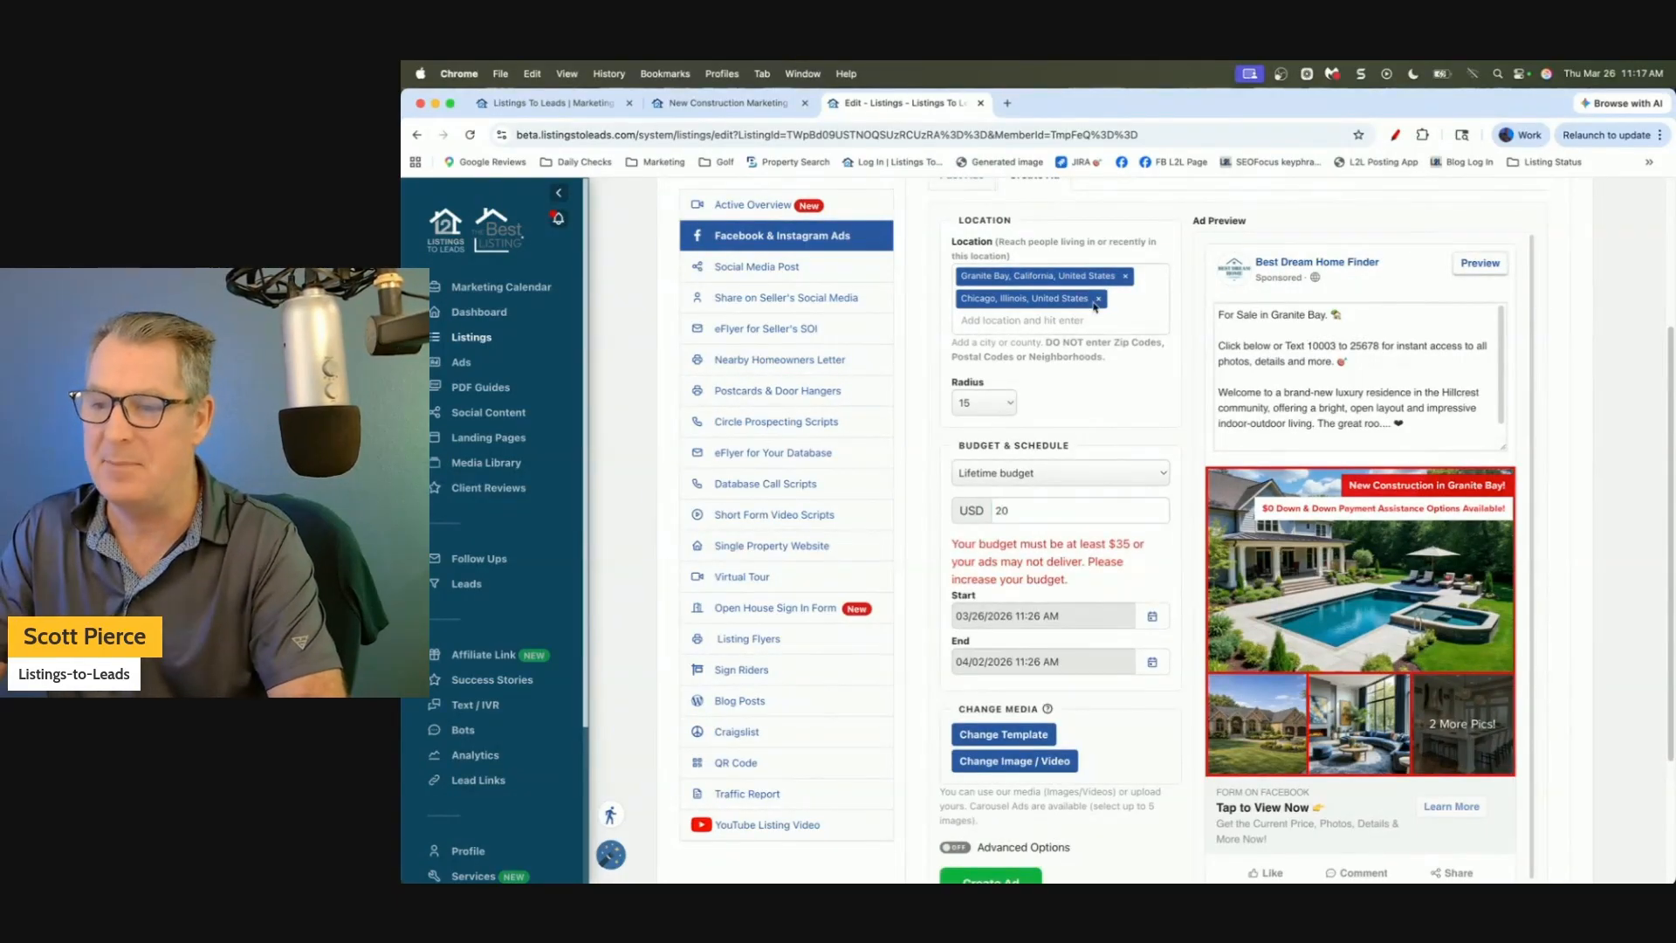
{"action": "left_click", "coordinate": [1099, 299]}
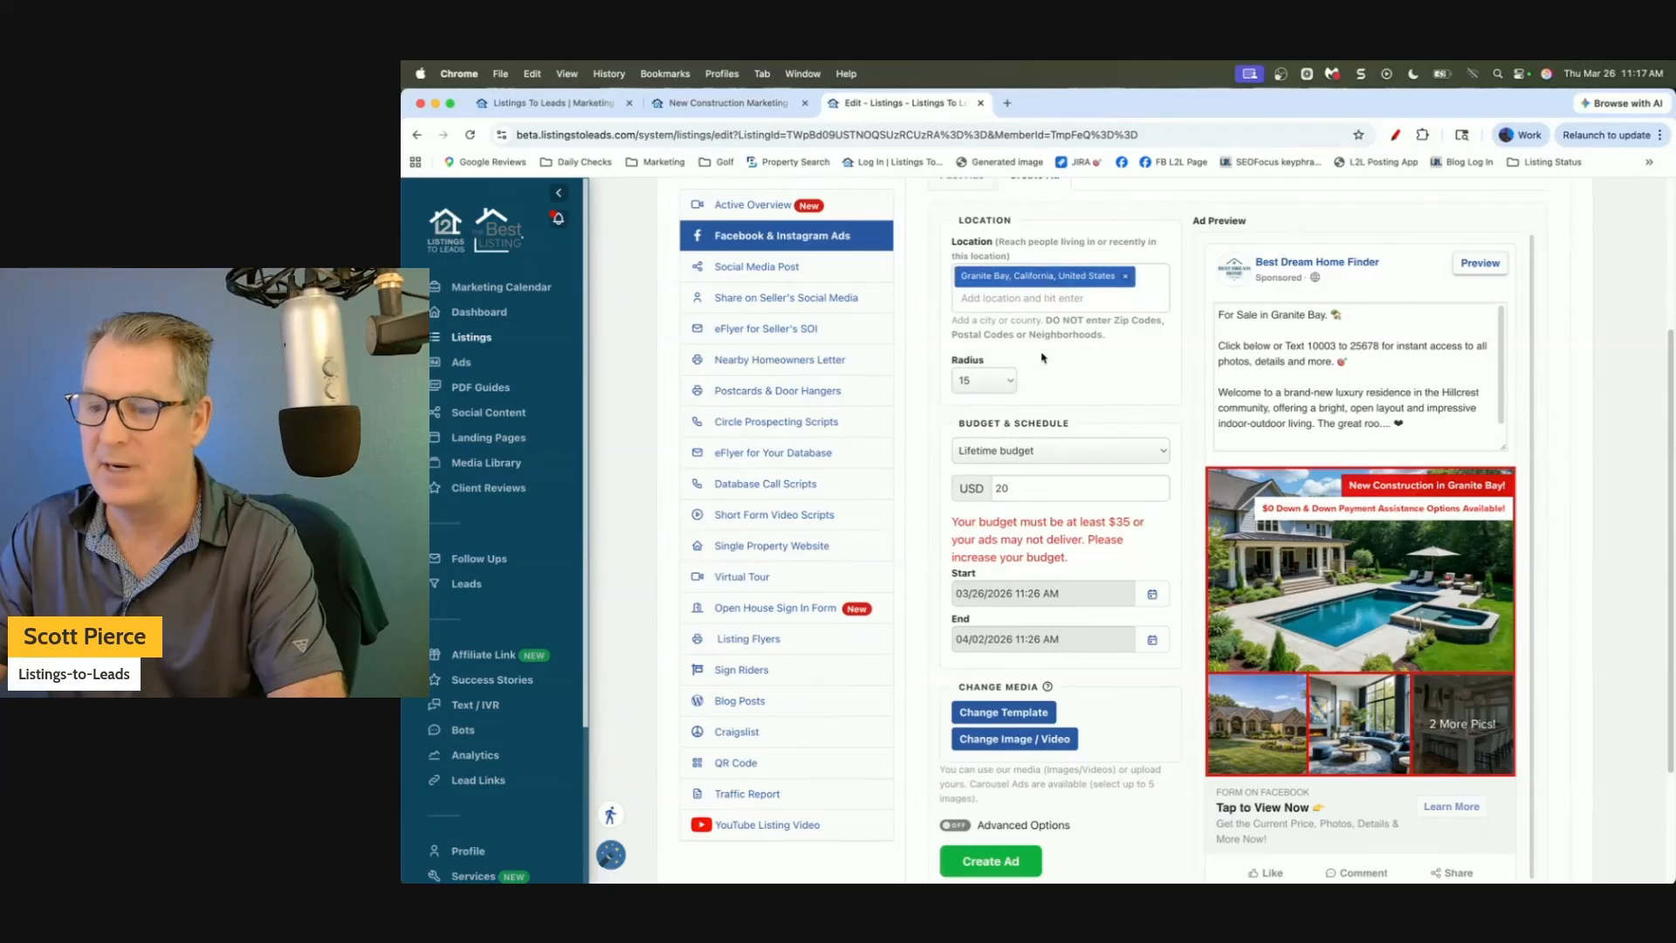
Set the ad's lifetime budget to USD 70, up from 35.
{"action": "left_click", "coordinate": [1045, 489]}
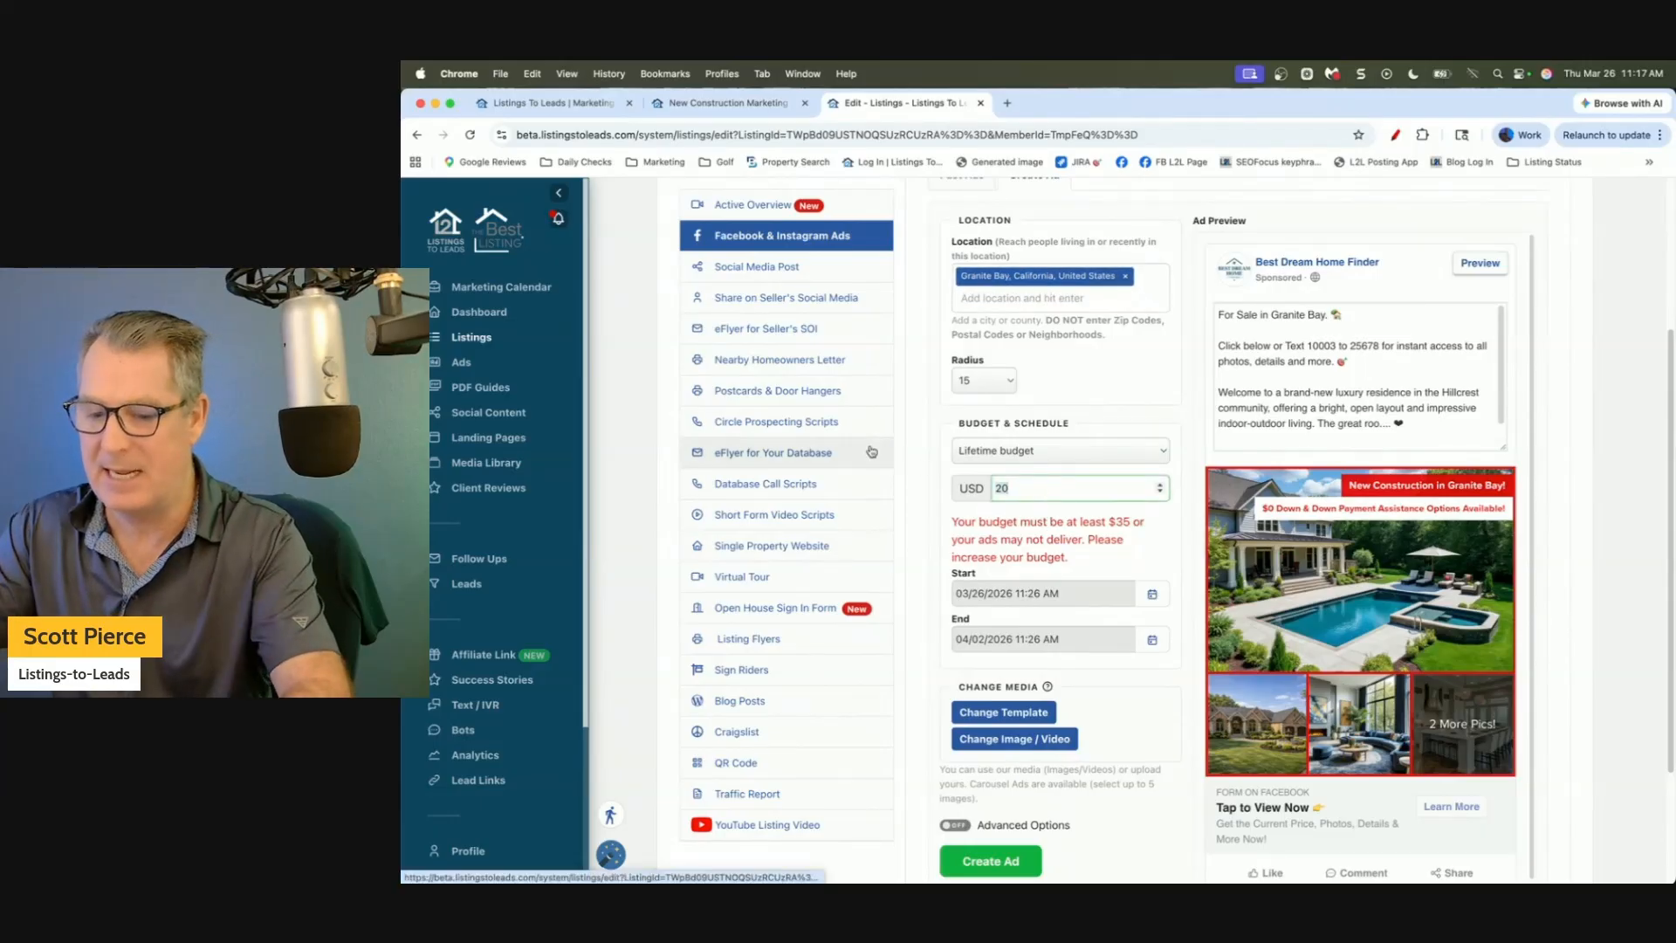
{"action": "key", "text": "BackSpace"}
{"action": "key", "text": "BackSpace"}
{"action": "type", "text": "10"}
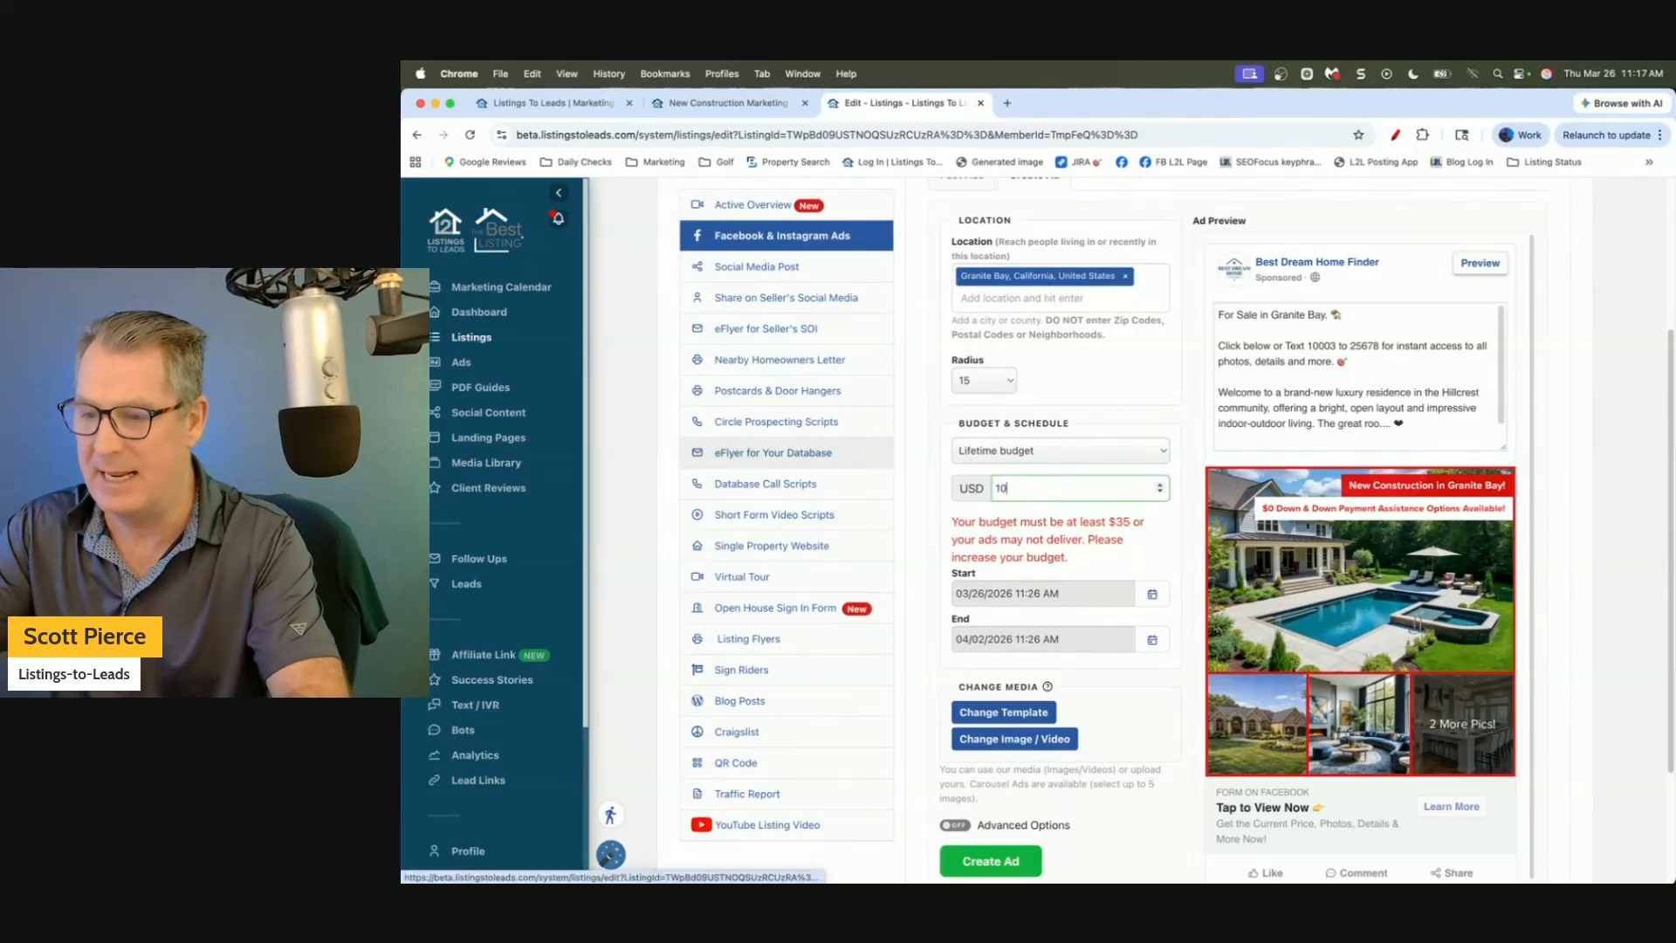
{"action": "left_click", "coordinate": [932, 495]}
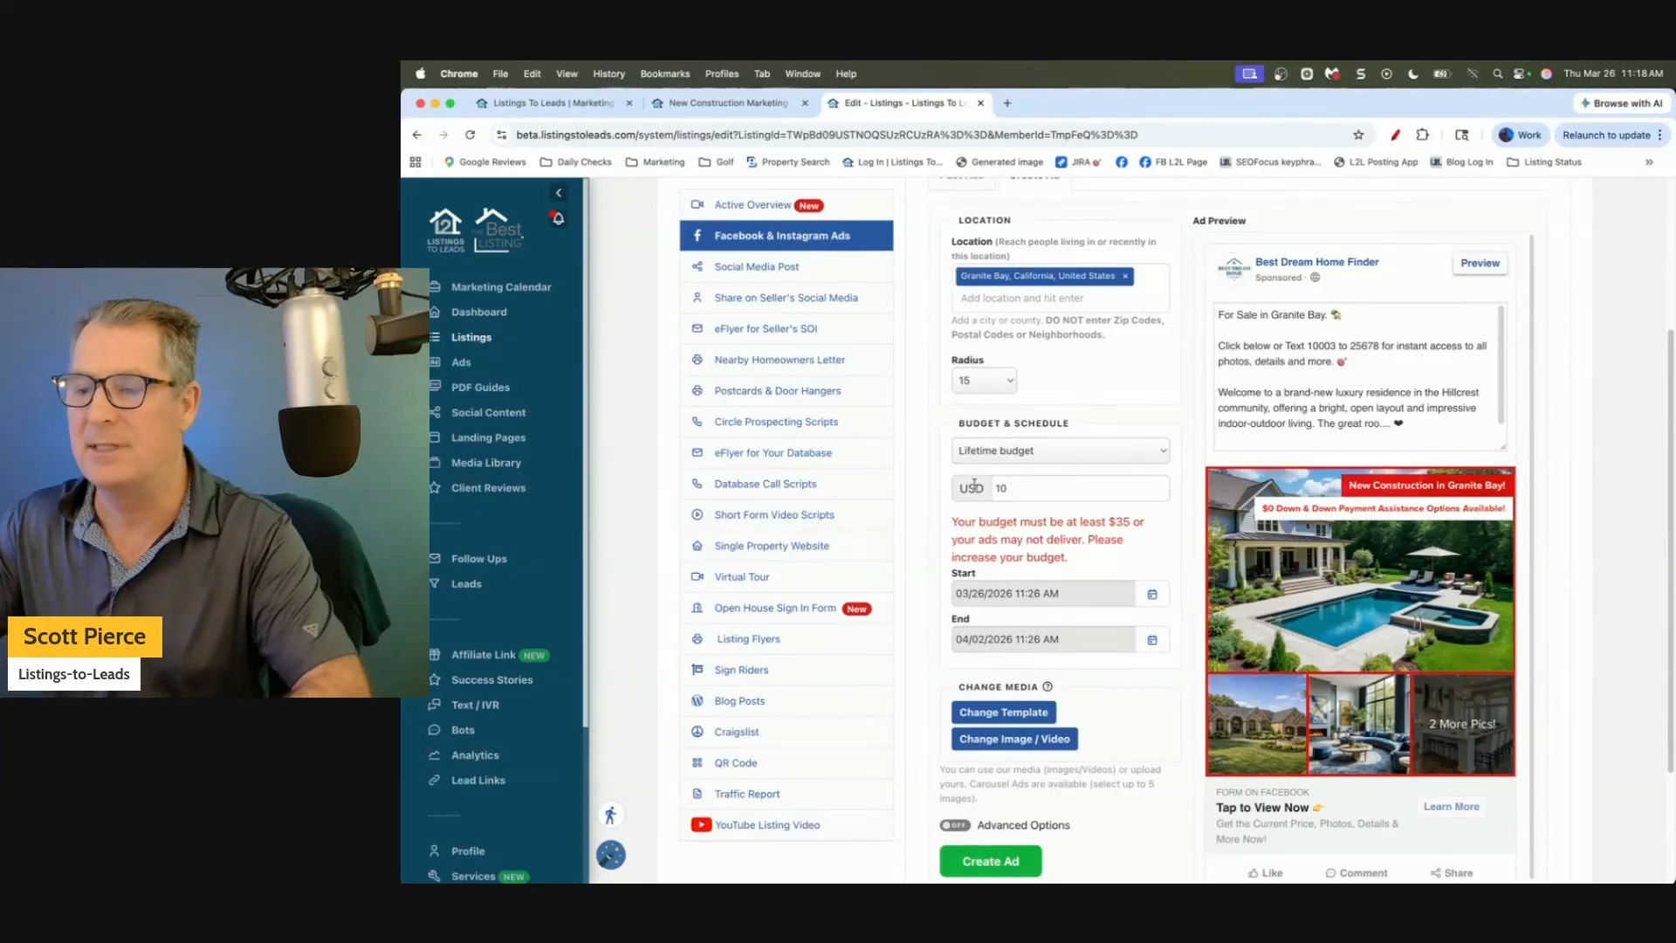
{"action": "double_click", "coordinate": [1041, 487]}
{"action": "type", "text": "70"}
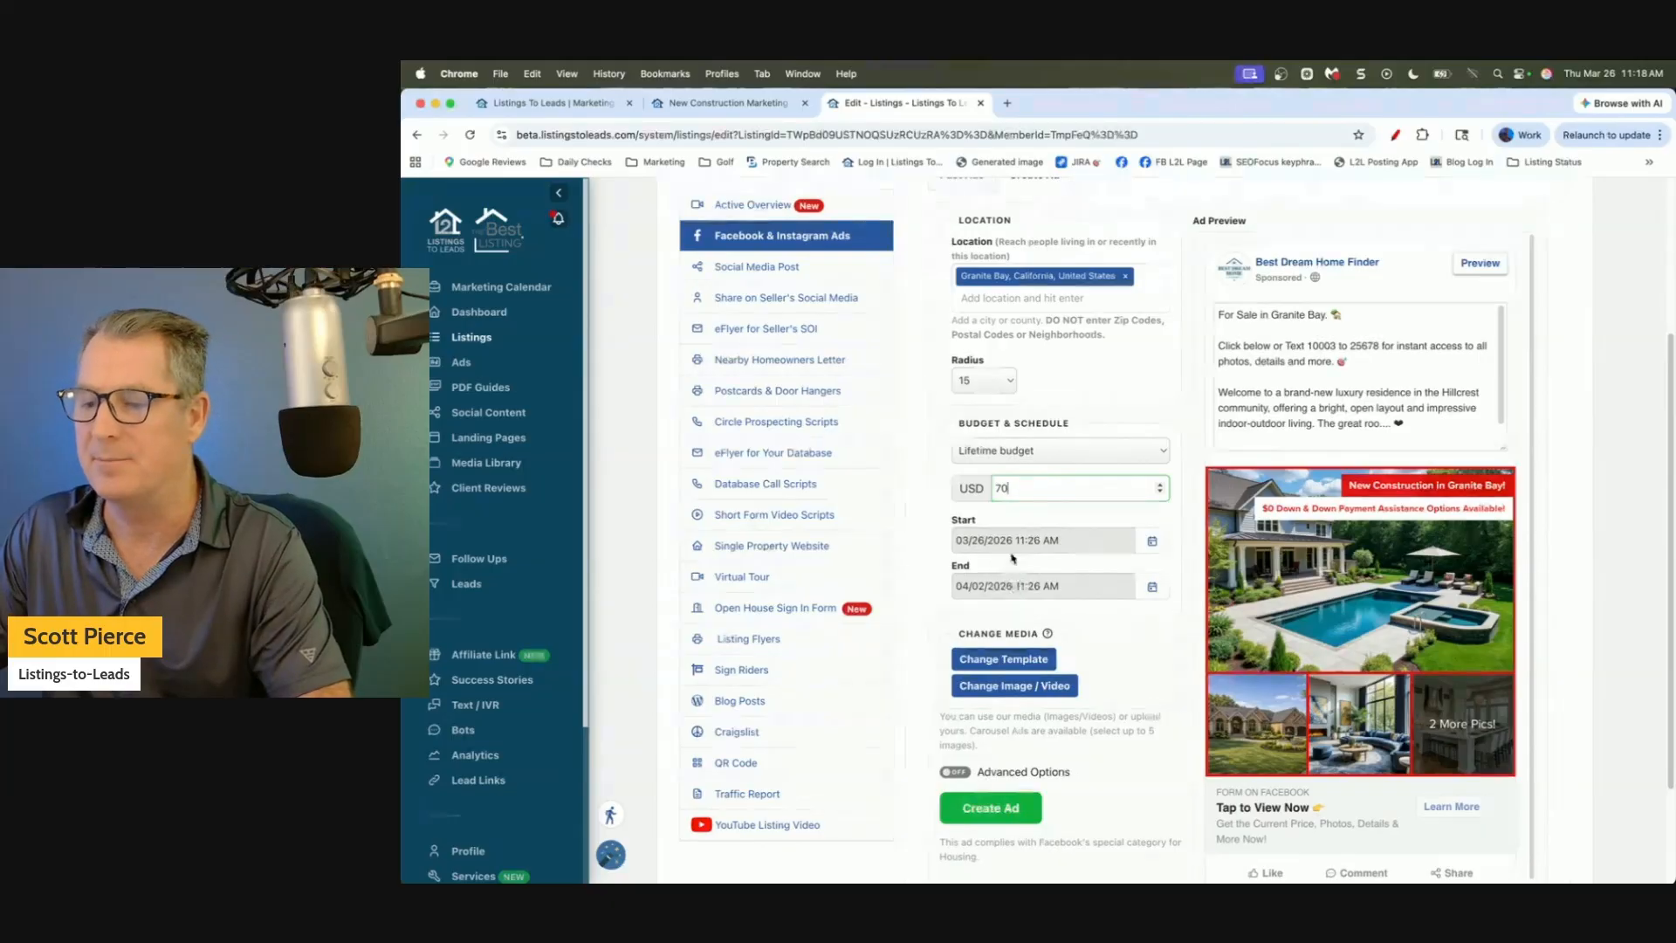
{"action": "scroll", "coordinate": [1049, 533], "scroll_direction": "down", "scroll_amount": 1}
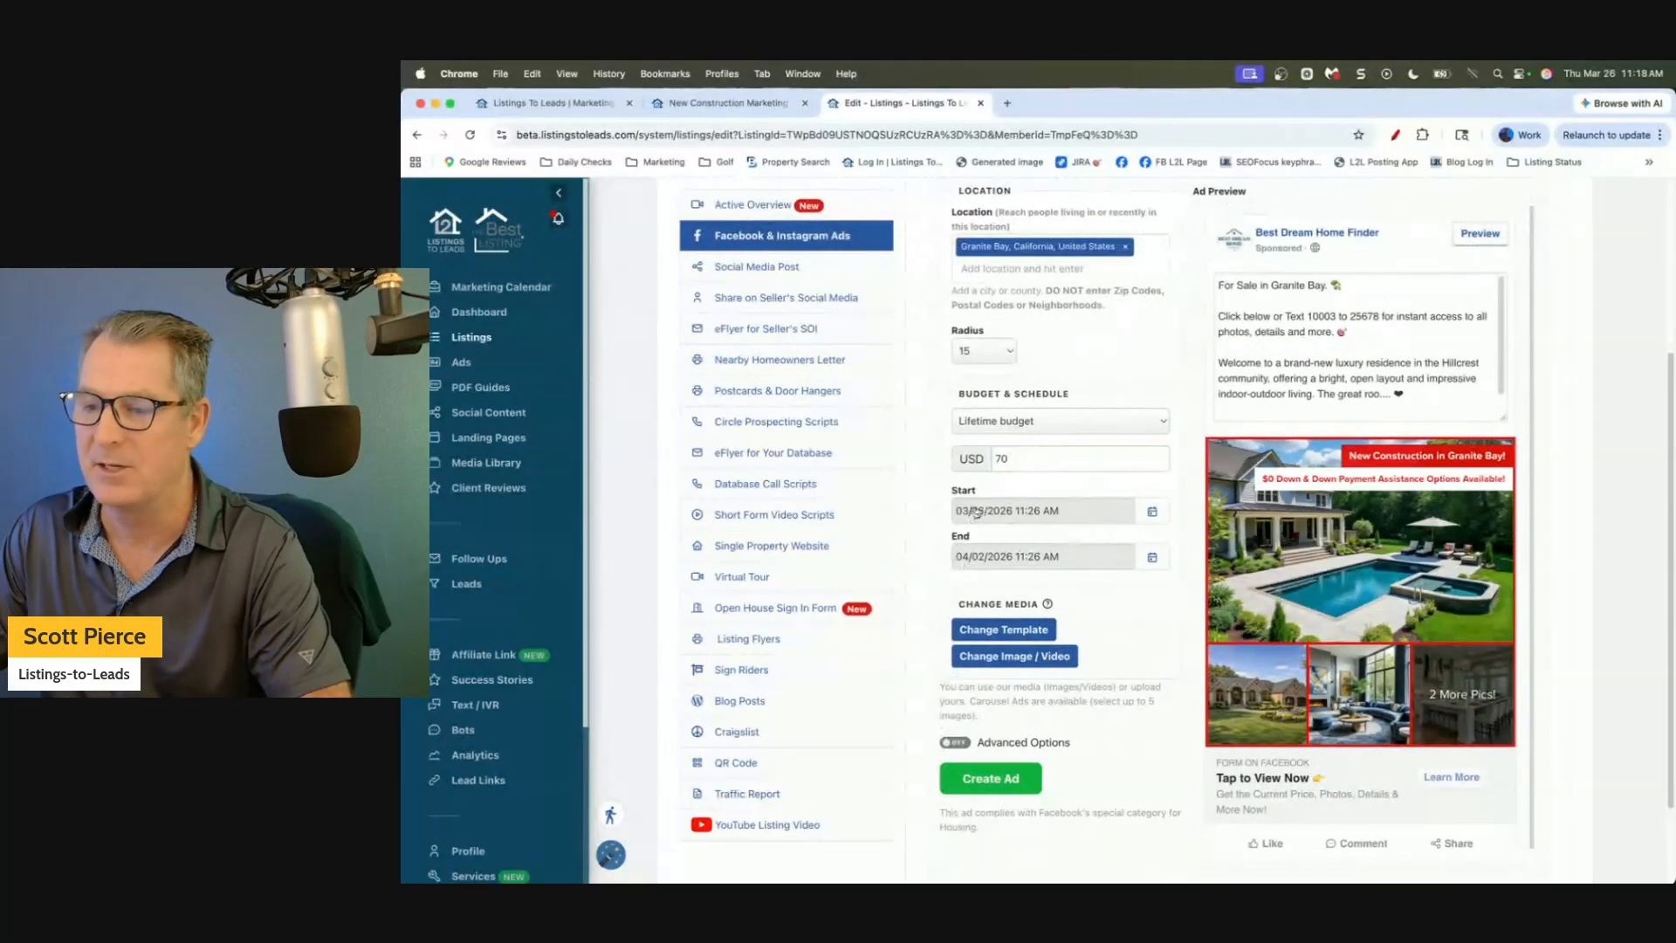
{"action": "scroll", "coordinate": [1033, 529], "scroll_direction": "down", "scroll_amount": 1}
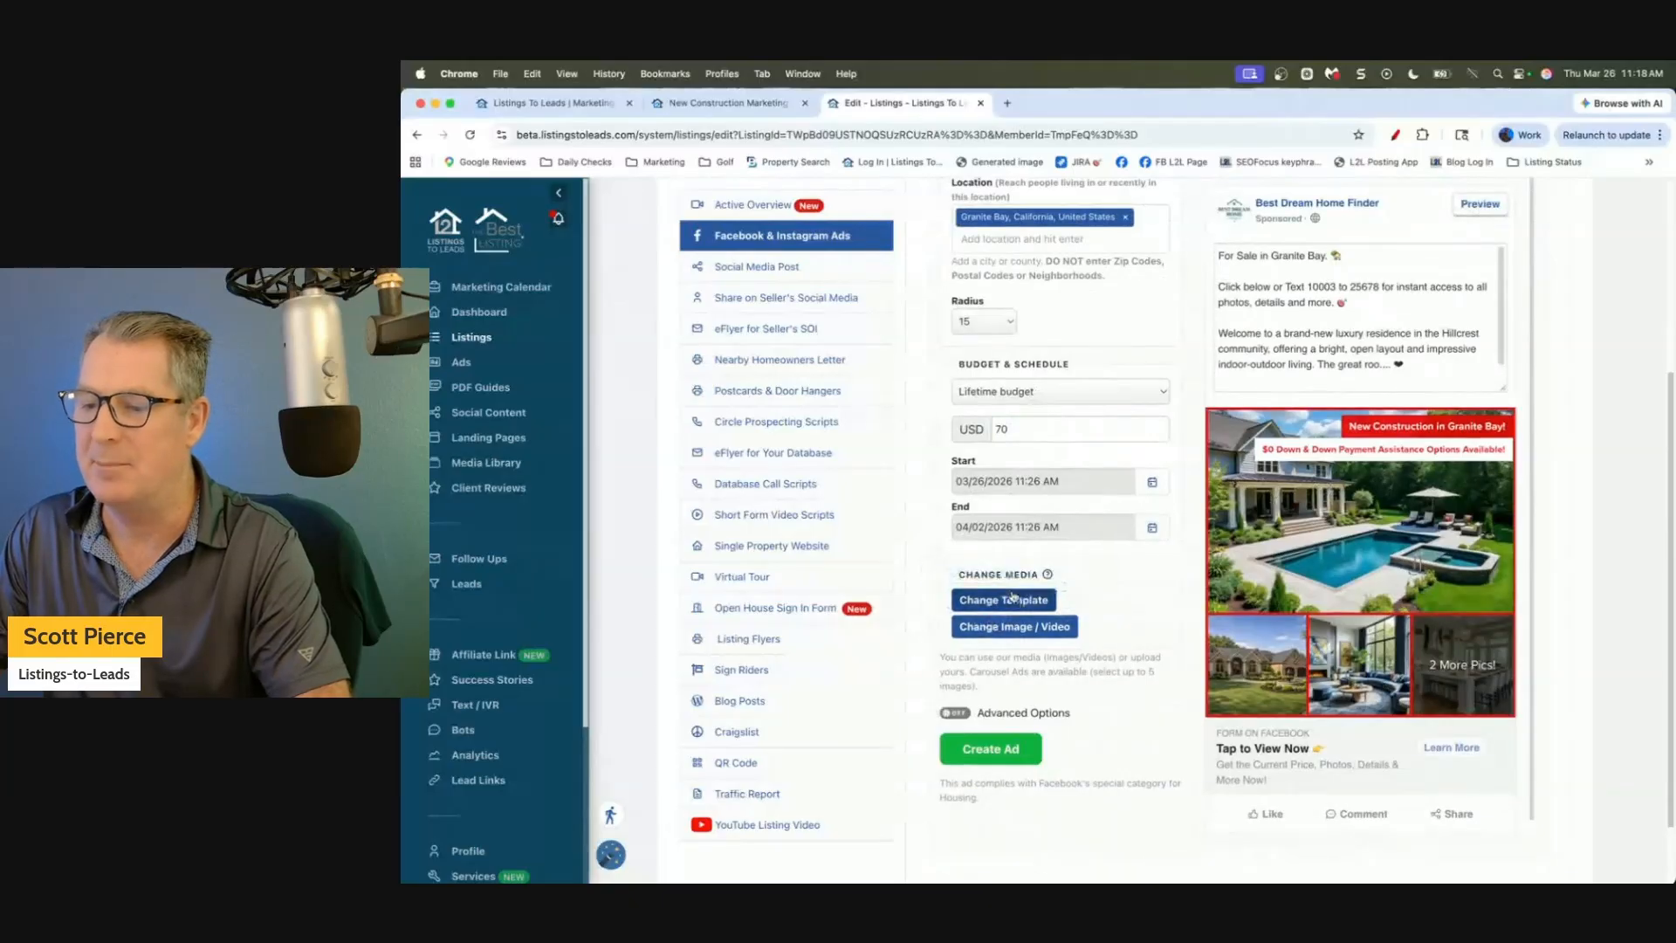
Try the second ad image template, then switch back to the first template.
{"action": "left_click", "coordinate": [1005, 601]}
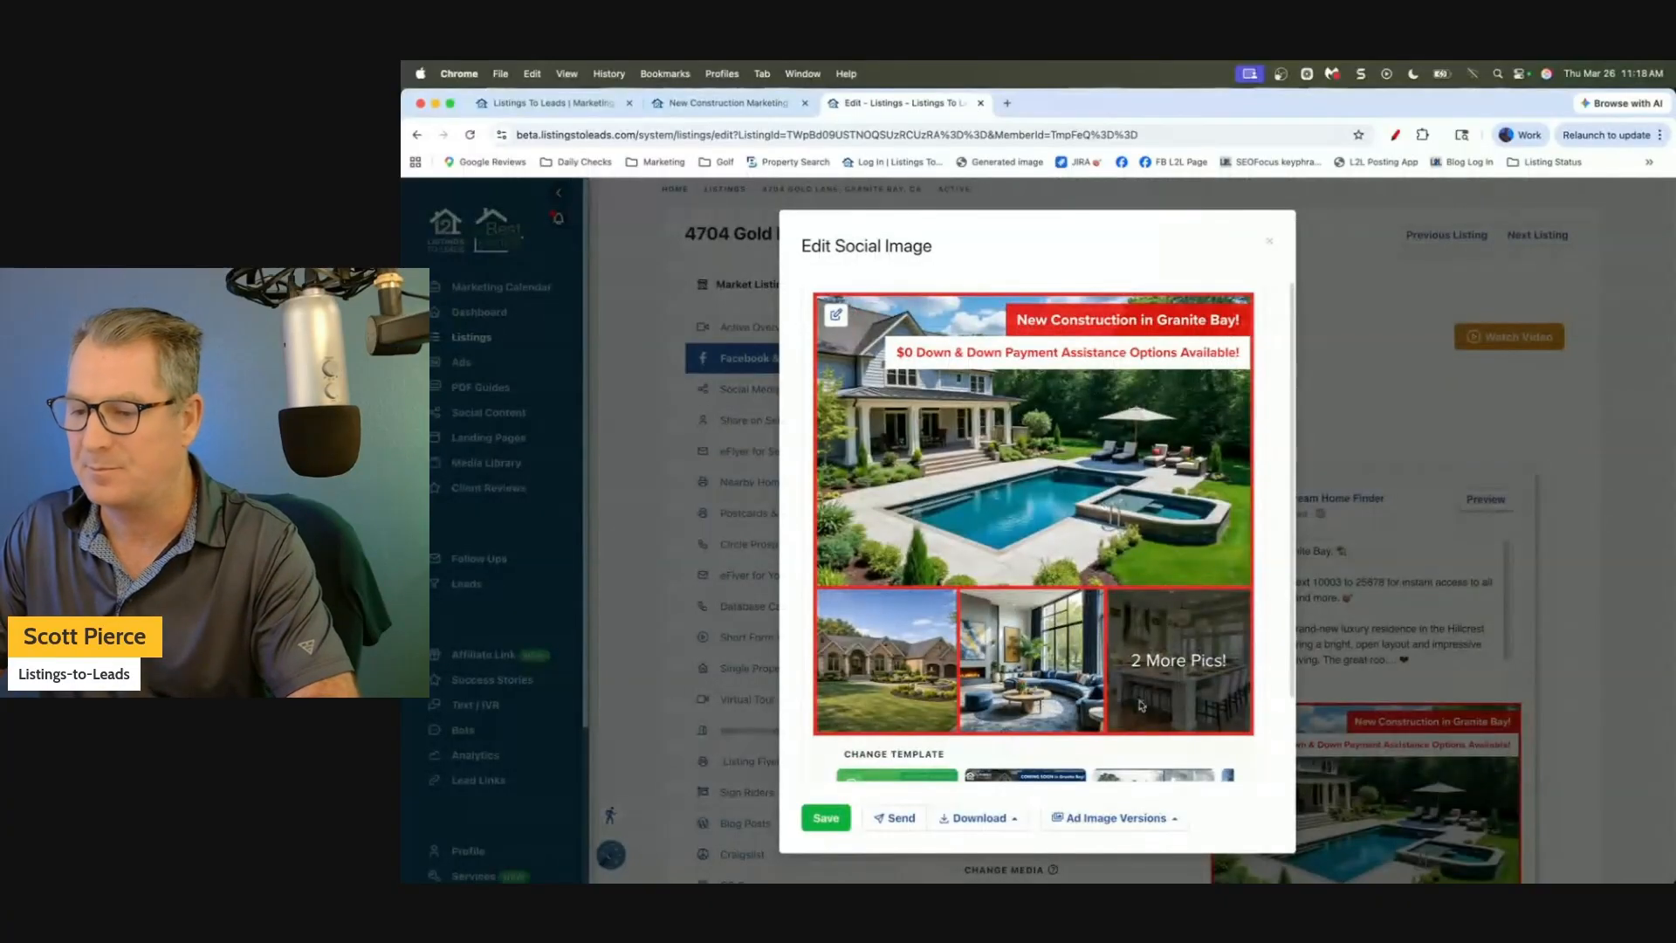
{"action": "scroll", "coordinate": [1295, 595], "scroll_direction": "down", "scroll_amount": 2}
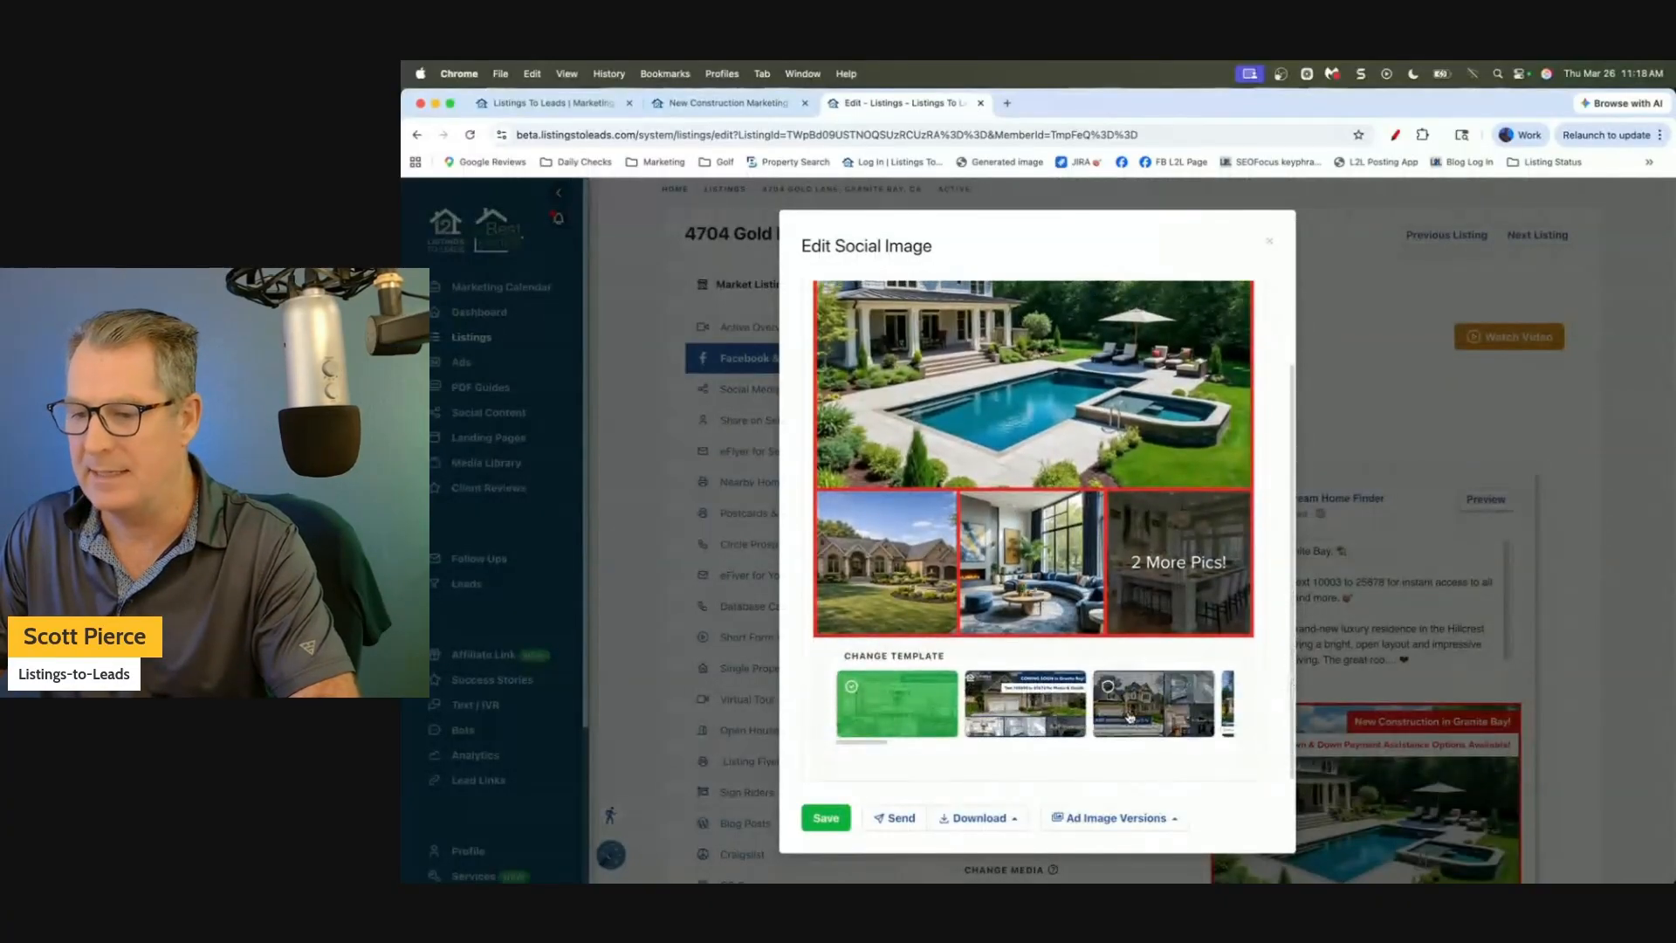
{"action": "left_click", "coordinate": [1034, 711]}
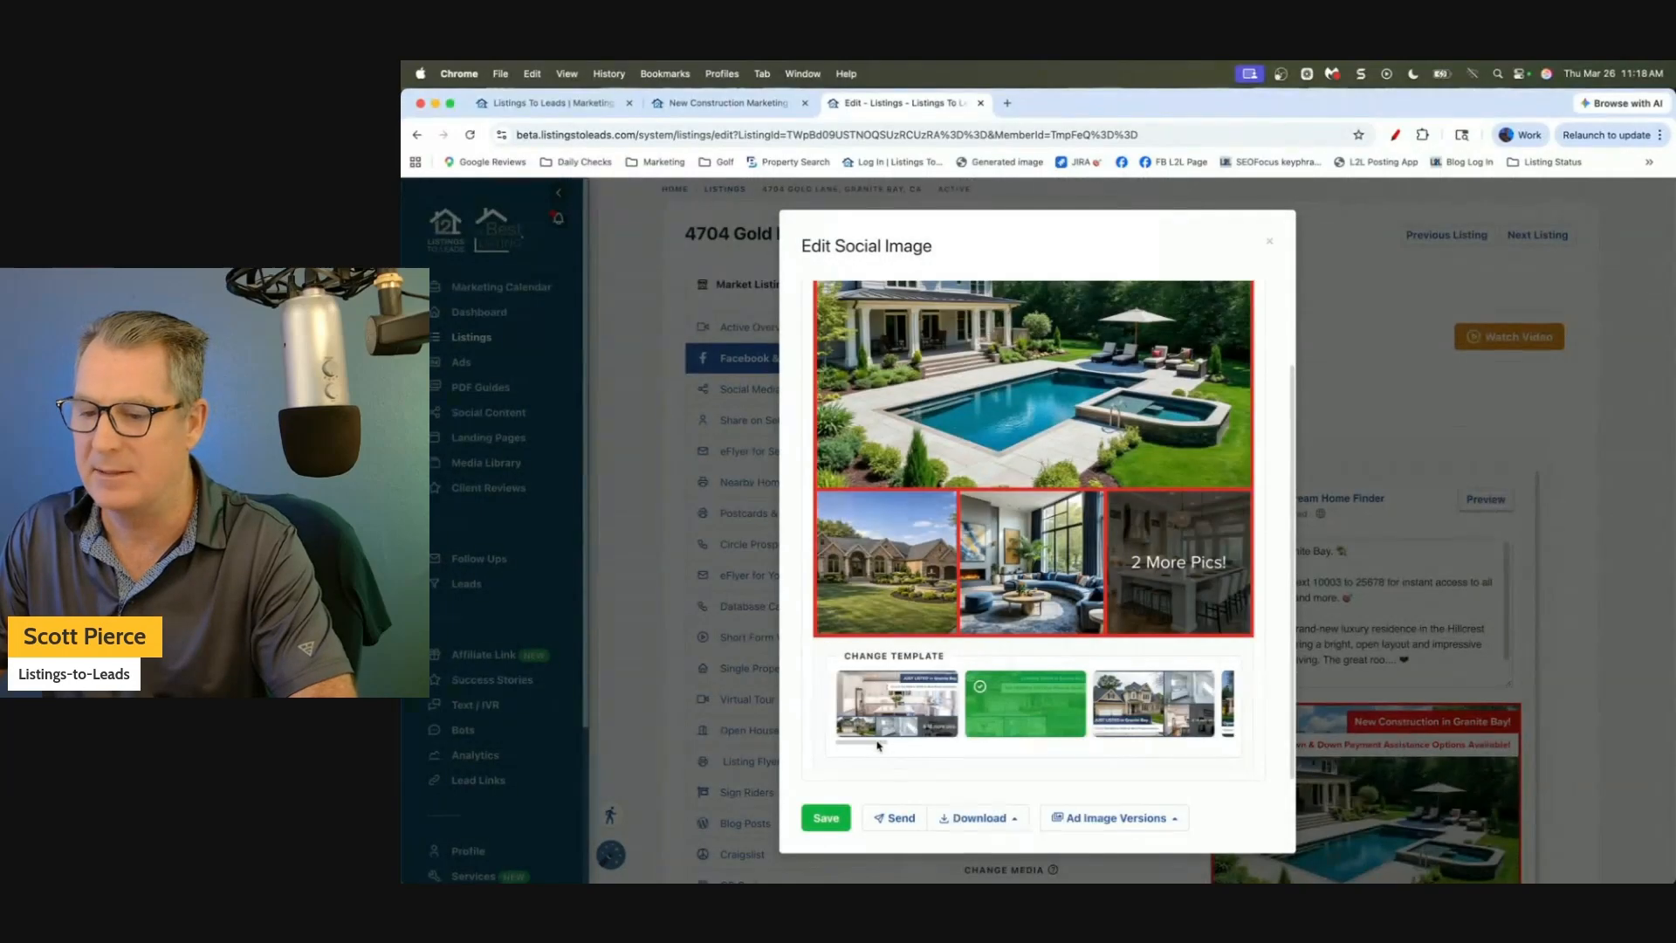
{"action": "mouse_move", "coordinate": [878, 743]}
{"action": "left_mouse_down"}
{"action": "mouse_move", "coordinate": [1124, 757]}
{"action": "mouse_move", "coordinate": [857, 760]}
{"action": "left_mouse_up"}
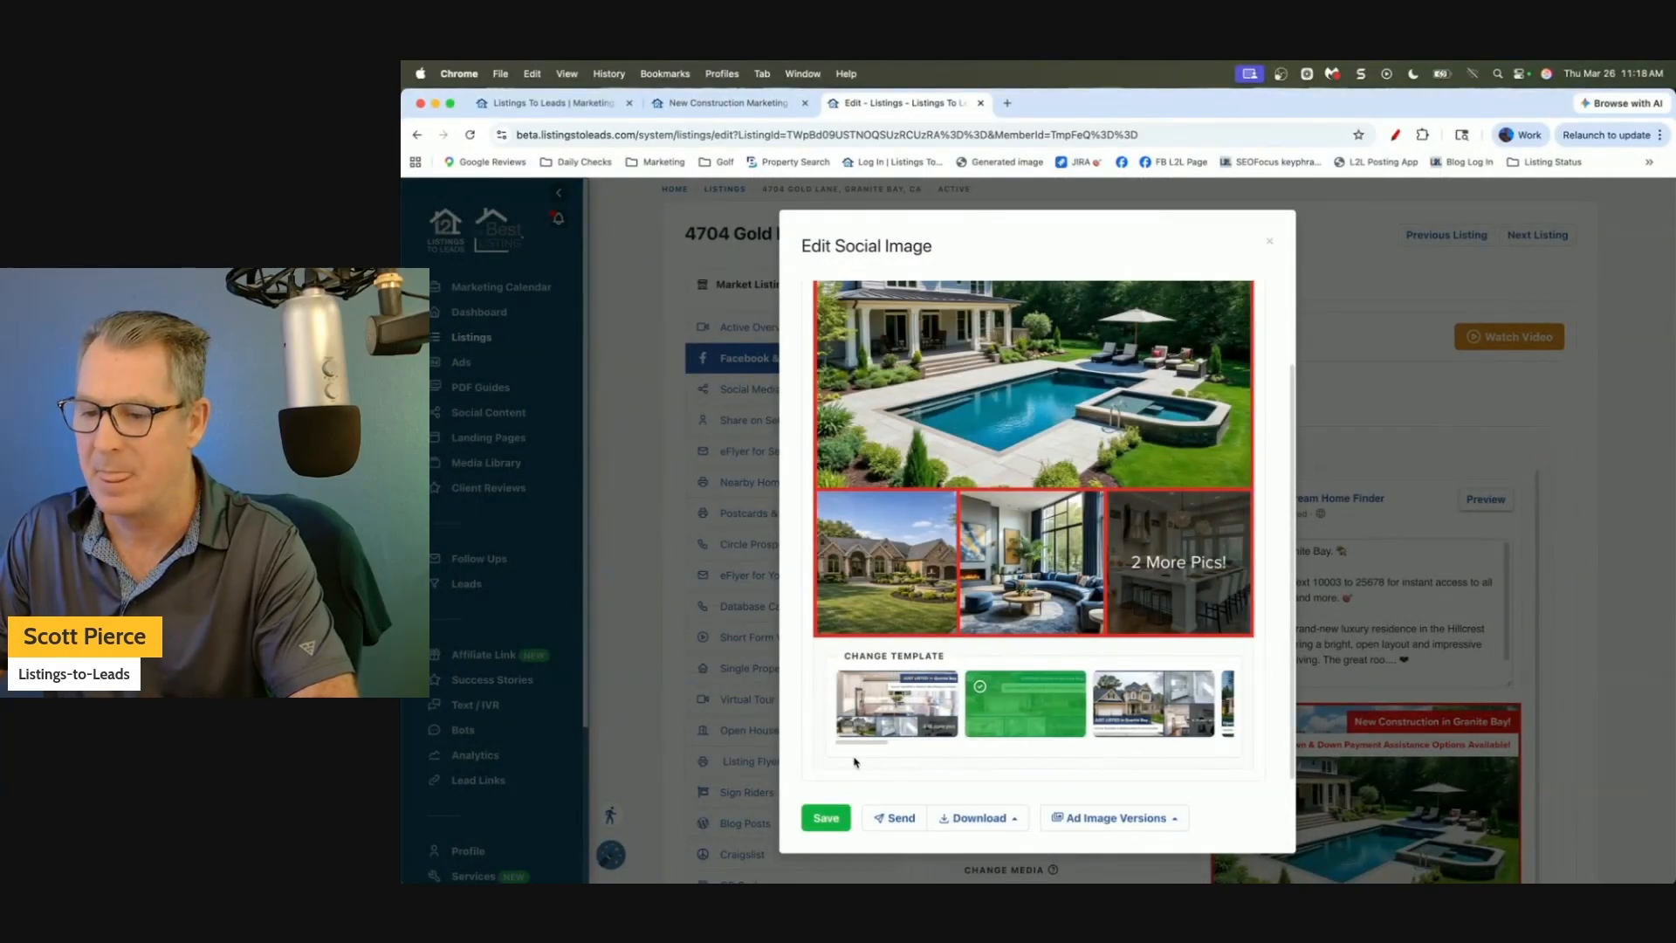
{"action": "left_click", "coordinate": [873, 733]}
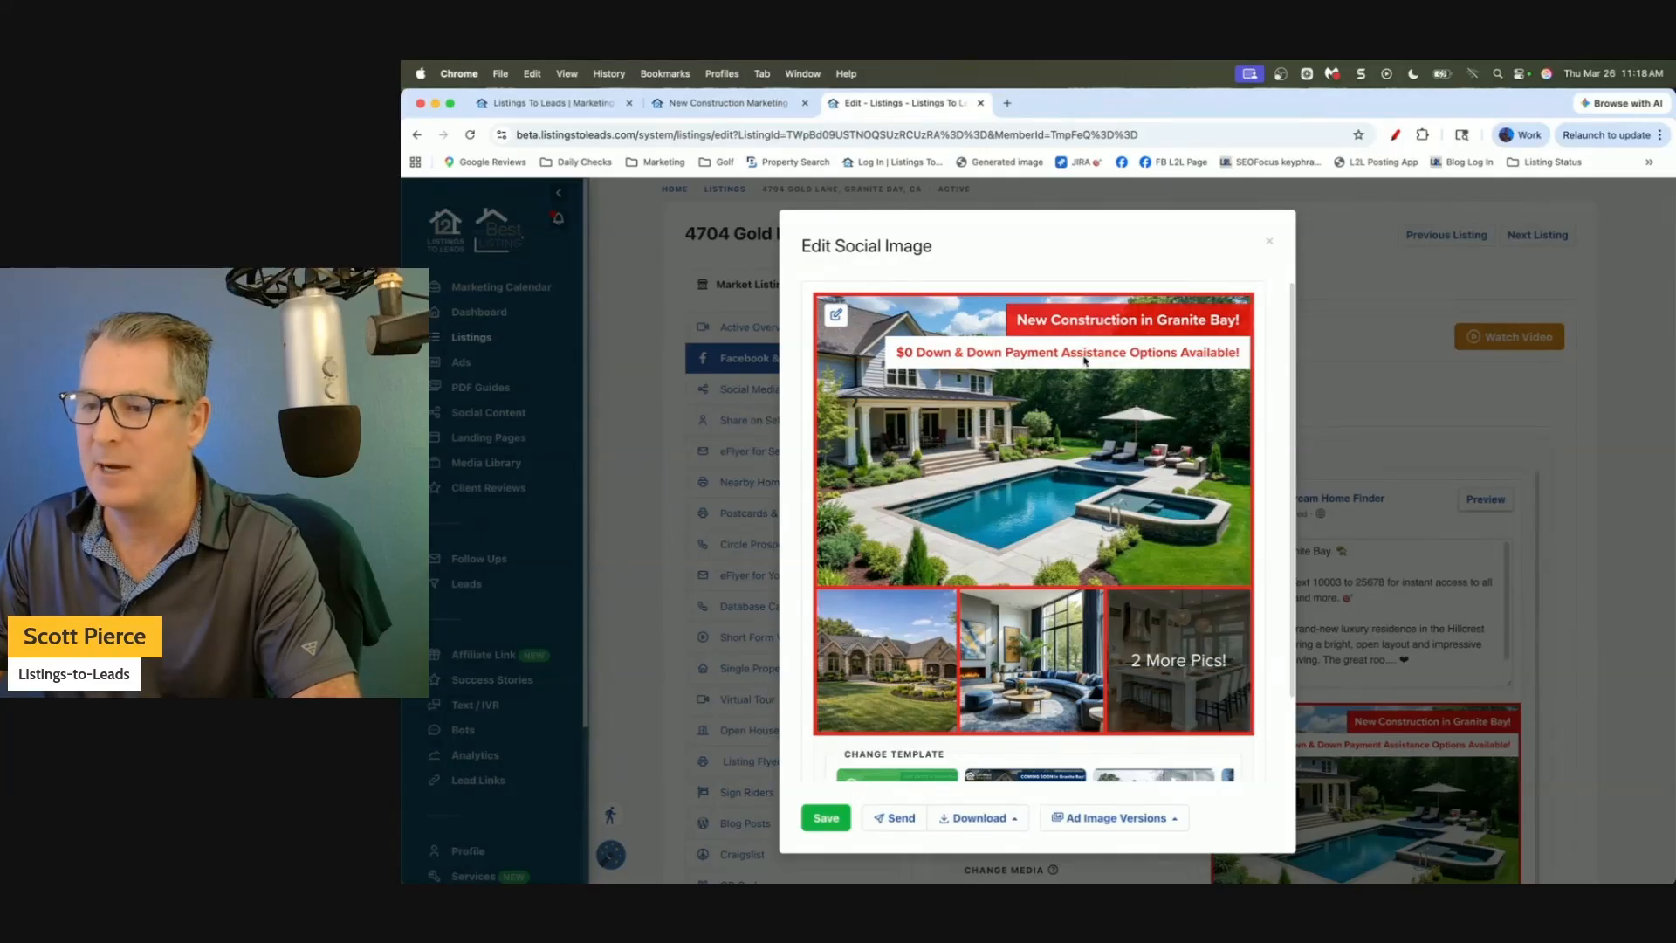
Look over the image's headline, subheadline and main photo options without changing them.
{"action": "left_click", "coordinate": [837, 316]}
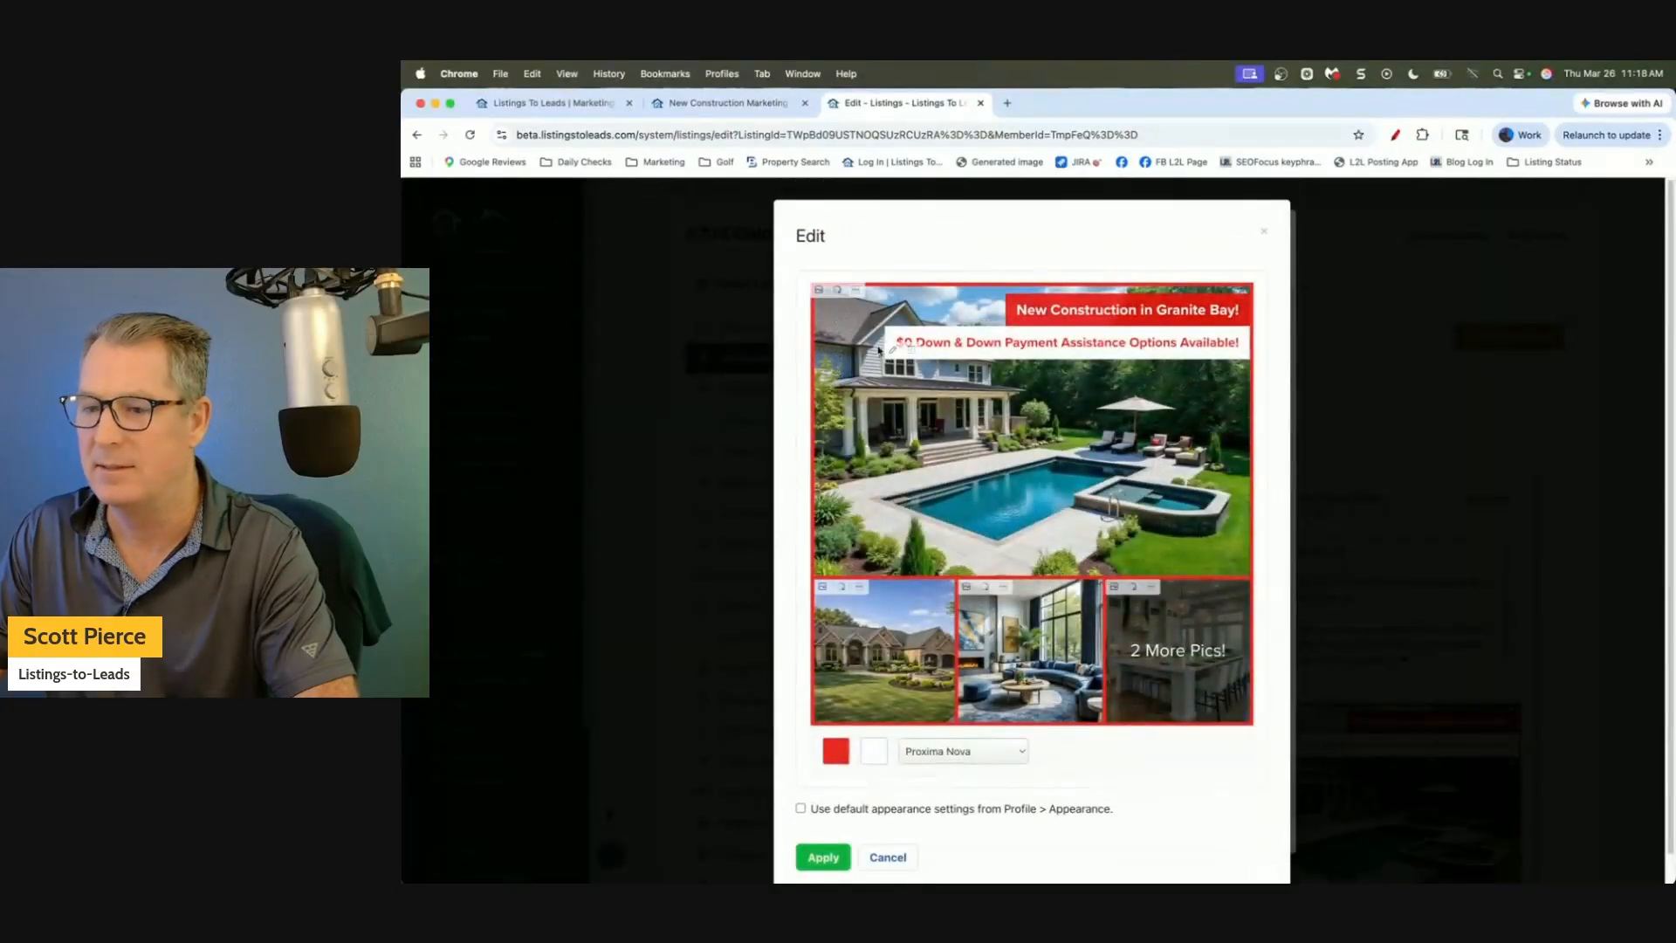
{"action": "left_click", "coordinate": [890, 349]}
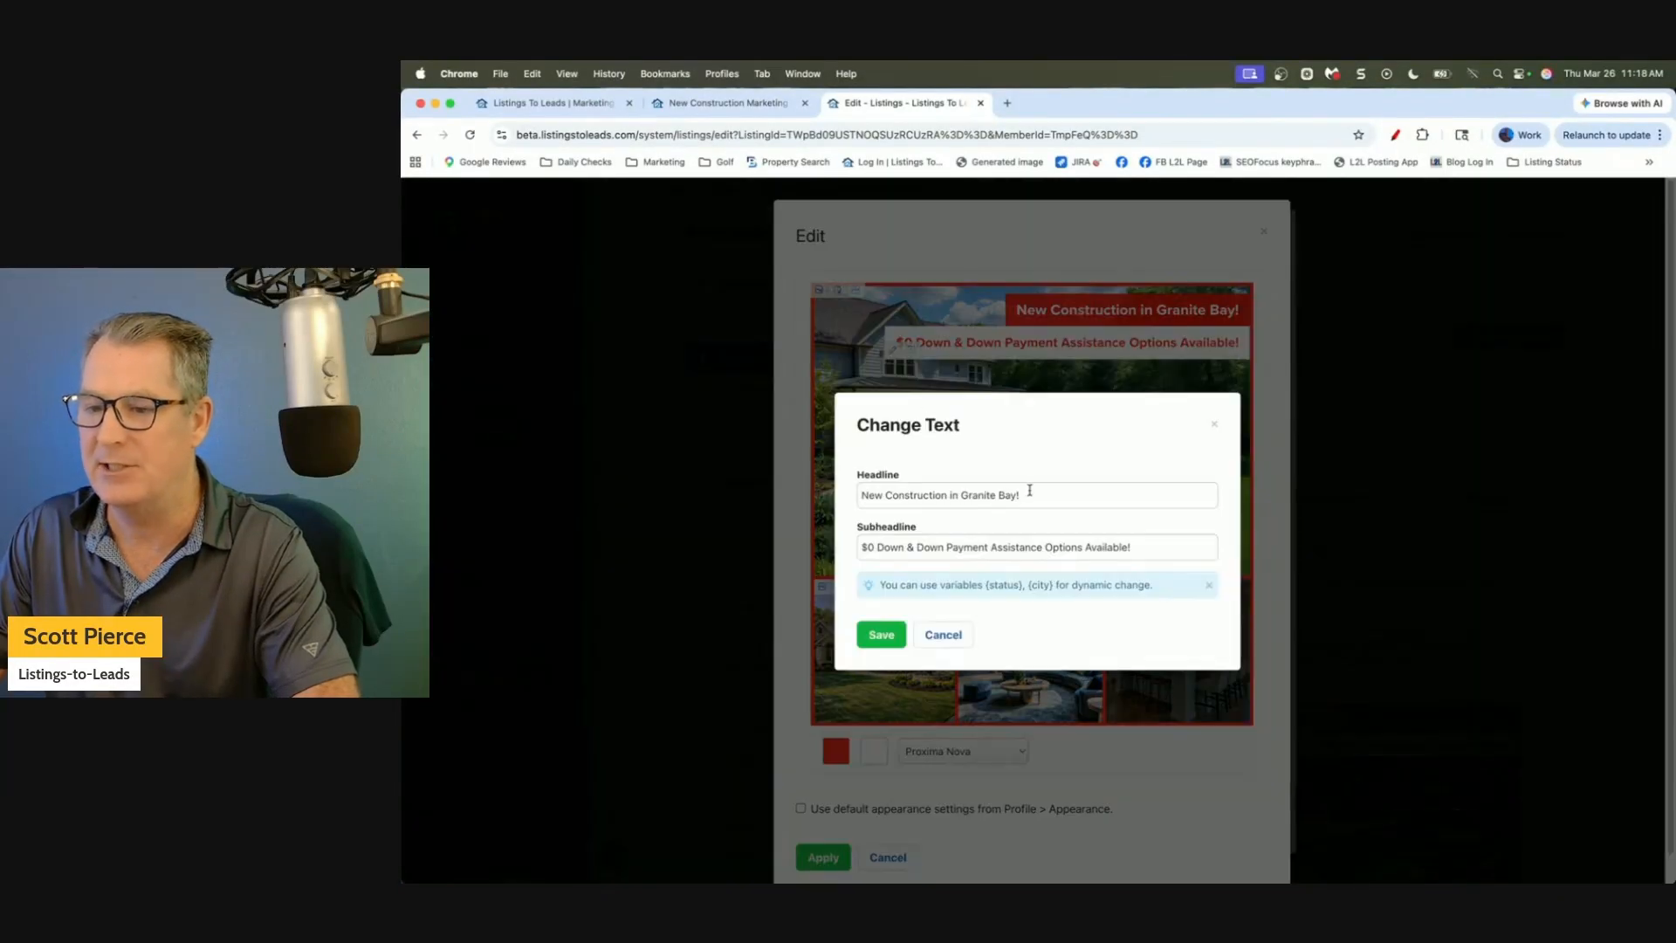
{"action": "left_click_drag", "start_coordinate": [1030, 490], "coordinate": [822, 487]}
{"action": "left_click_drag", "start_coordinate": [1137, 550], "coordinate": [885, 554]}
{"action": "left_click", "coordinate": [952, 627]}
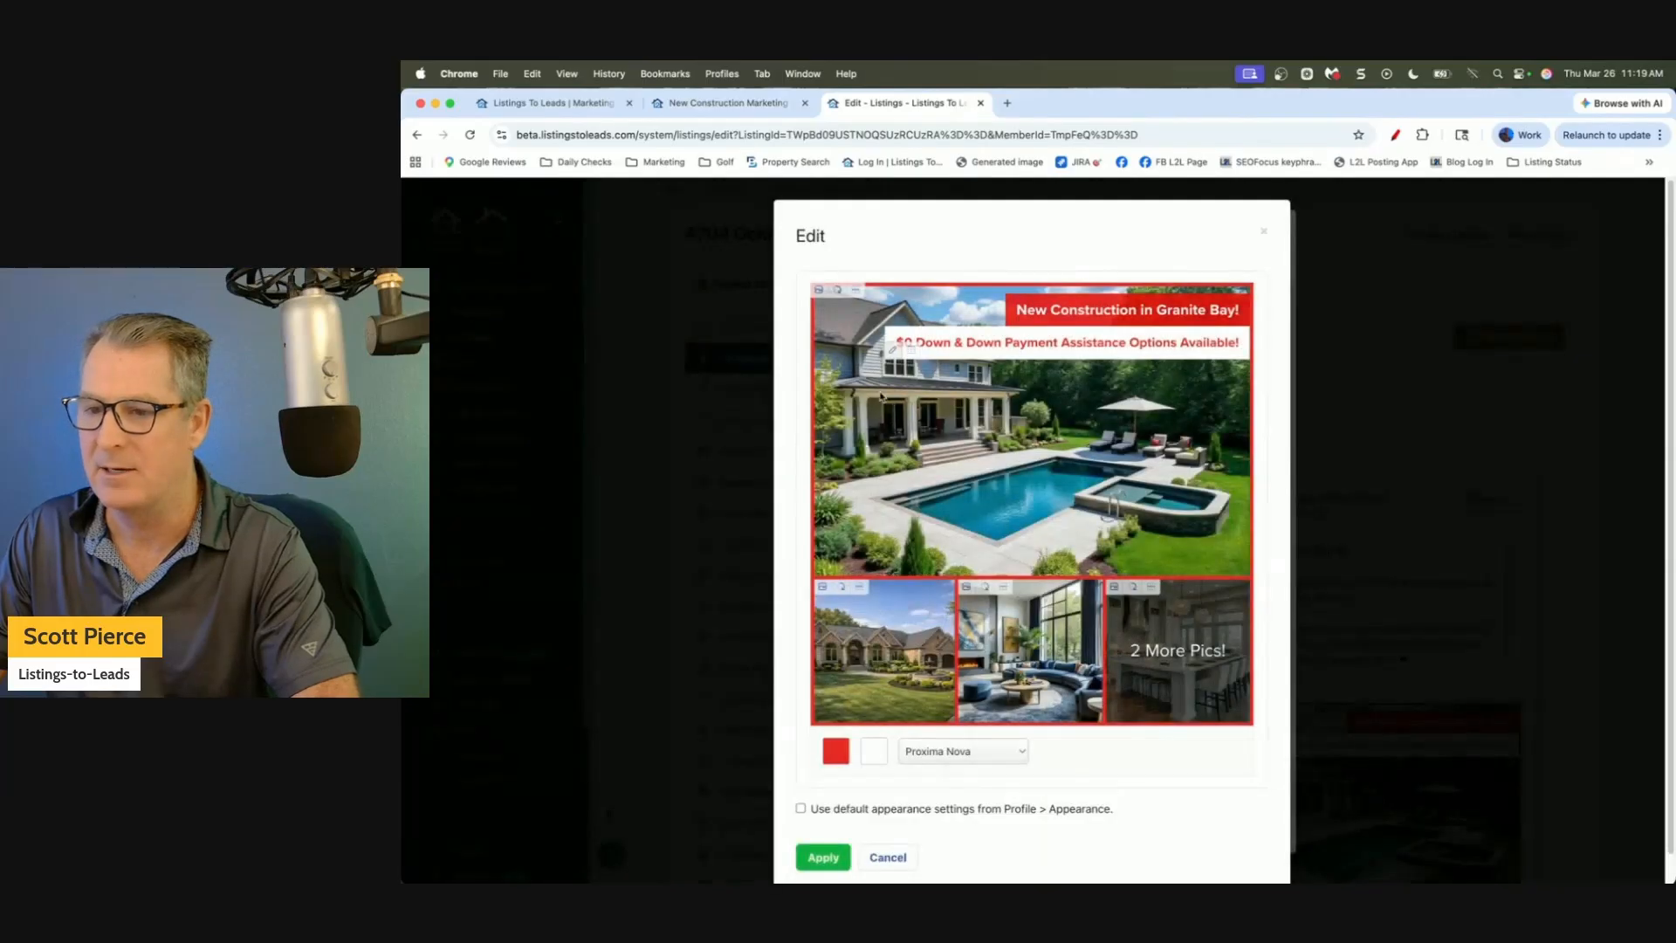
{"action": "left_click", "coordinate": [819, 291]}
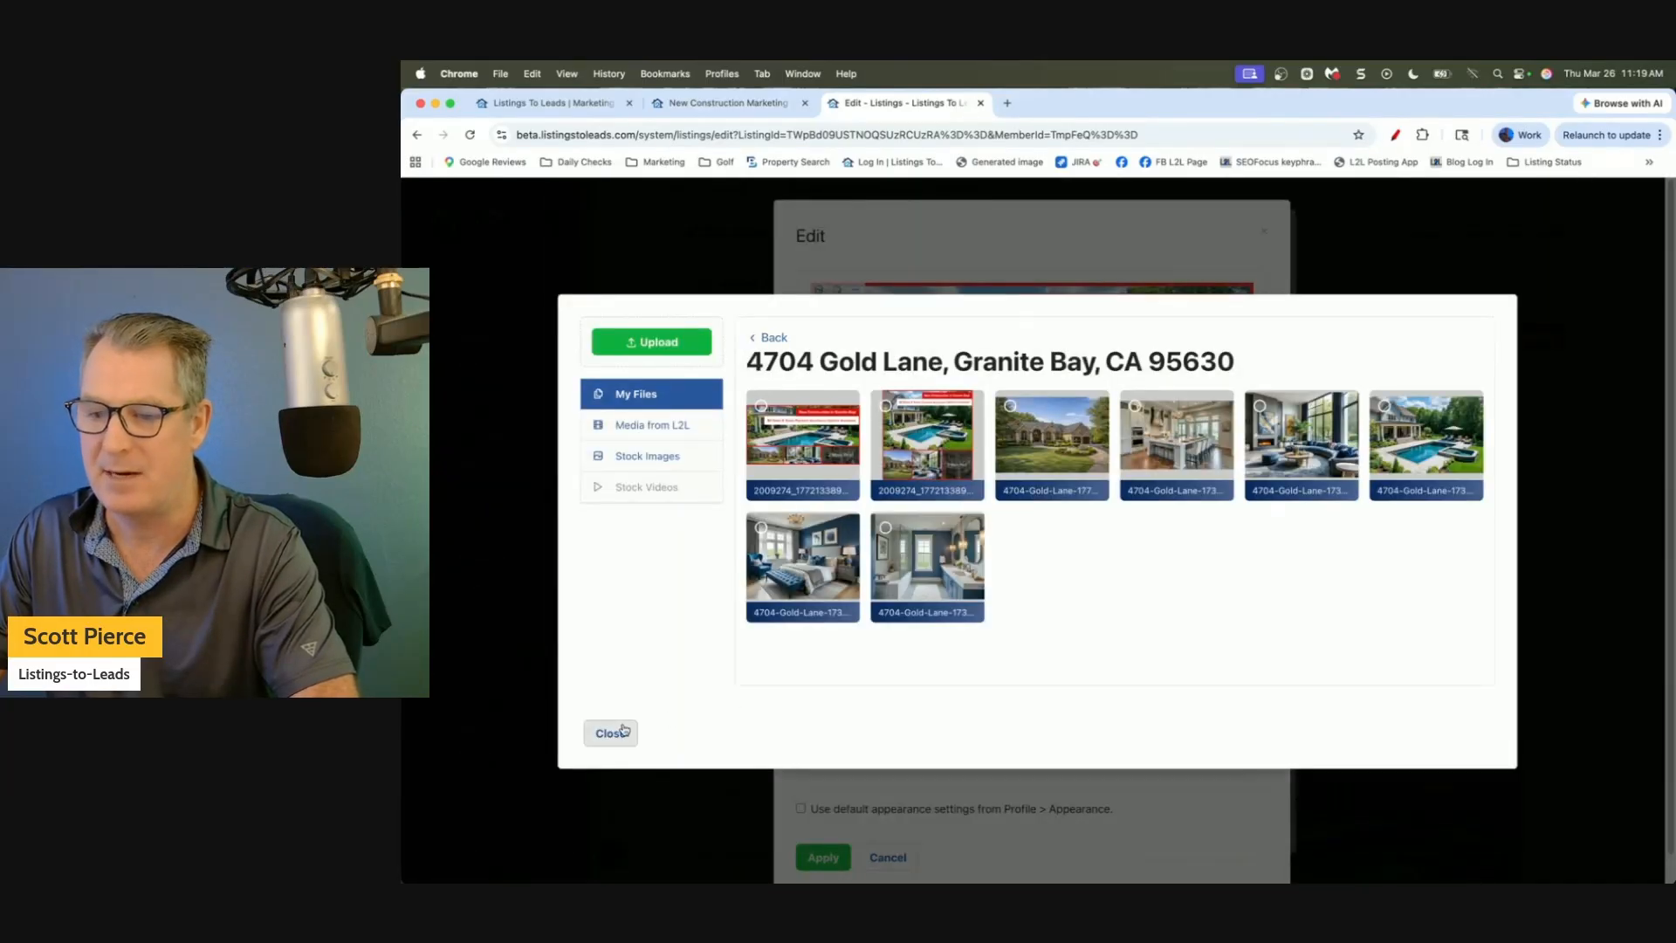
{"action": "left_click", "coordinate": [608, 735]}
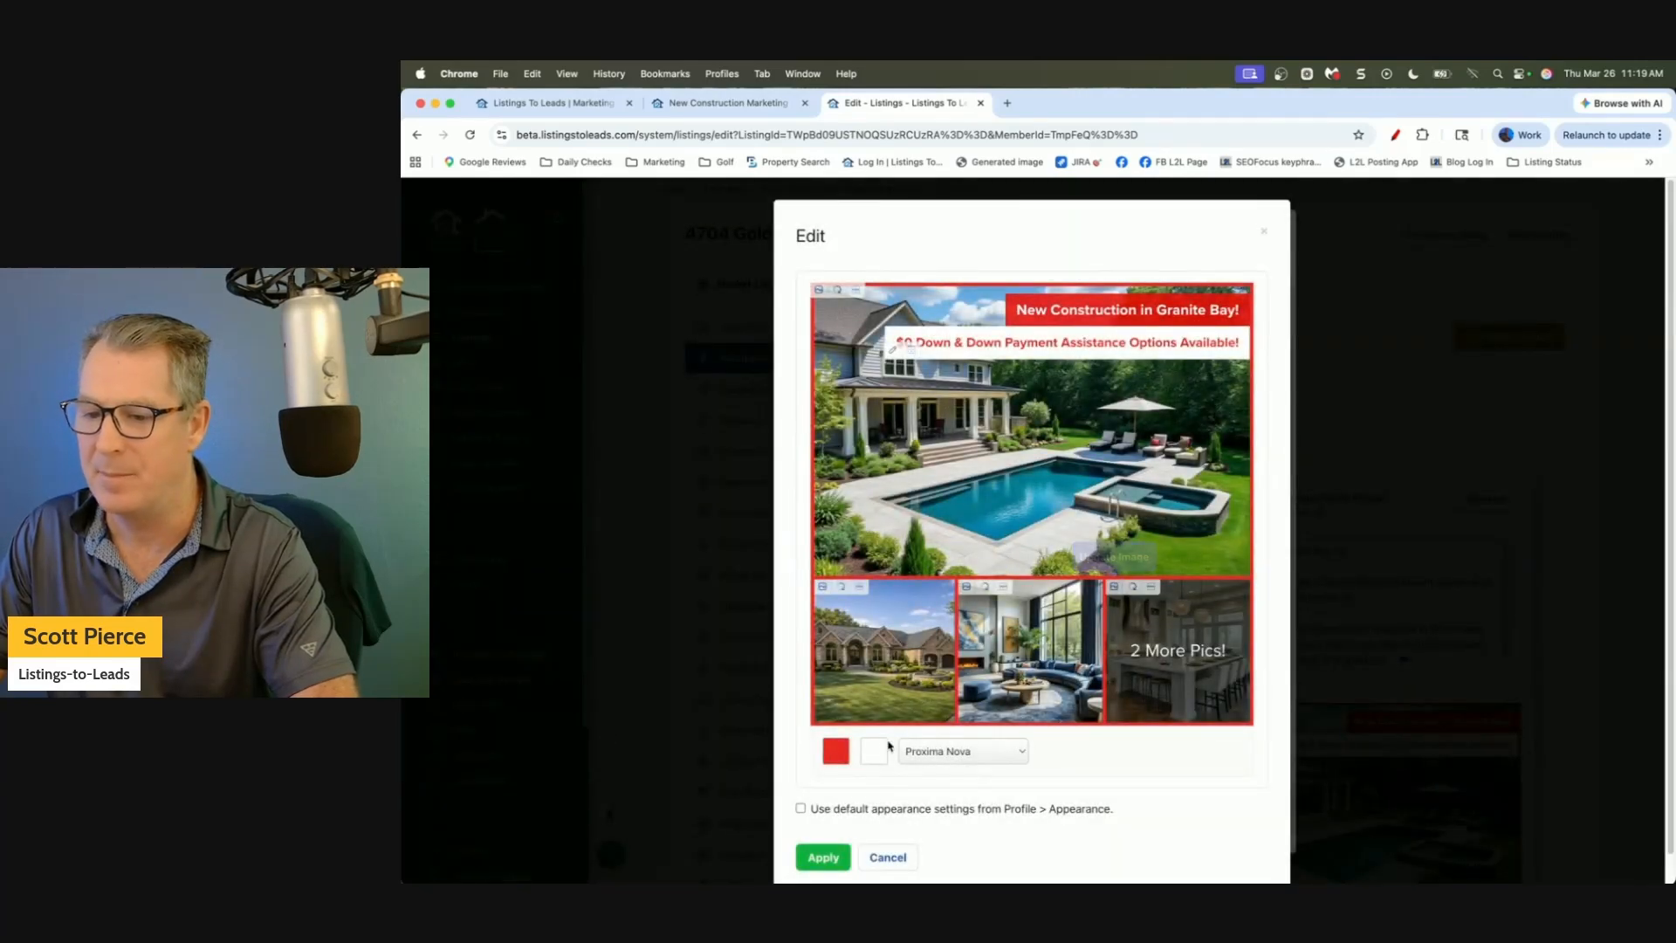
Try grey swatches, then make the banner and border a deeper red and apply it.
{"action": "left_click", "coordinate": [835, 751]}
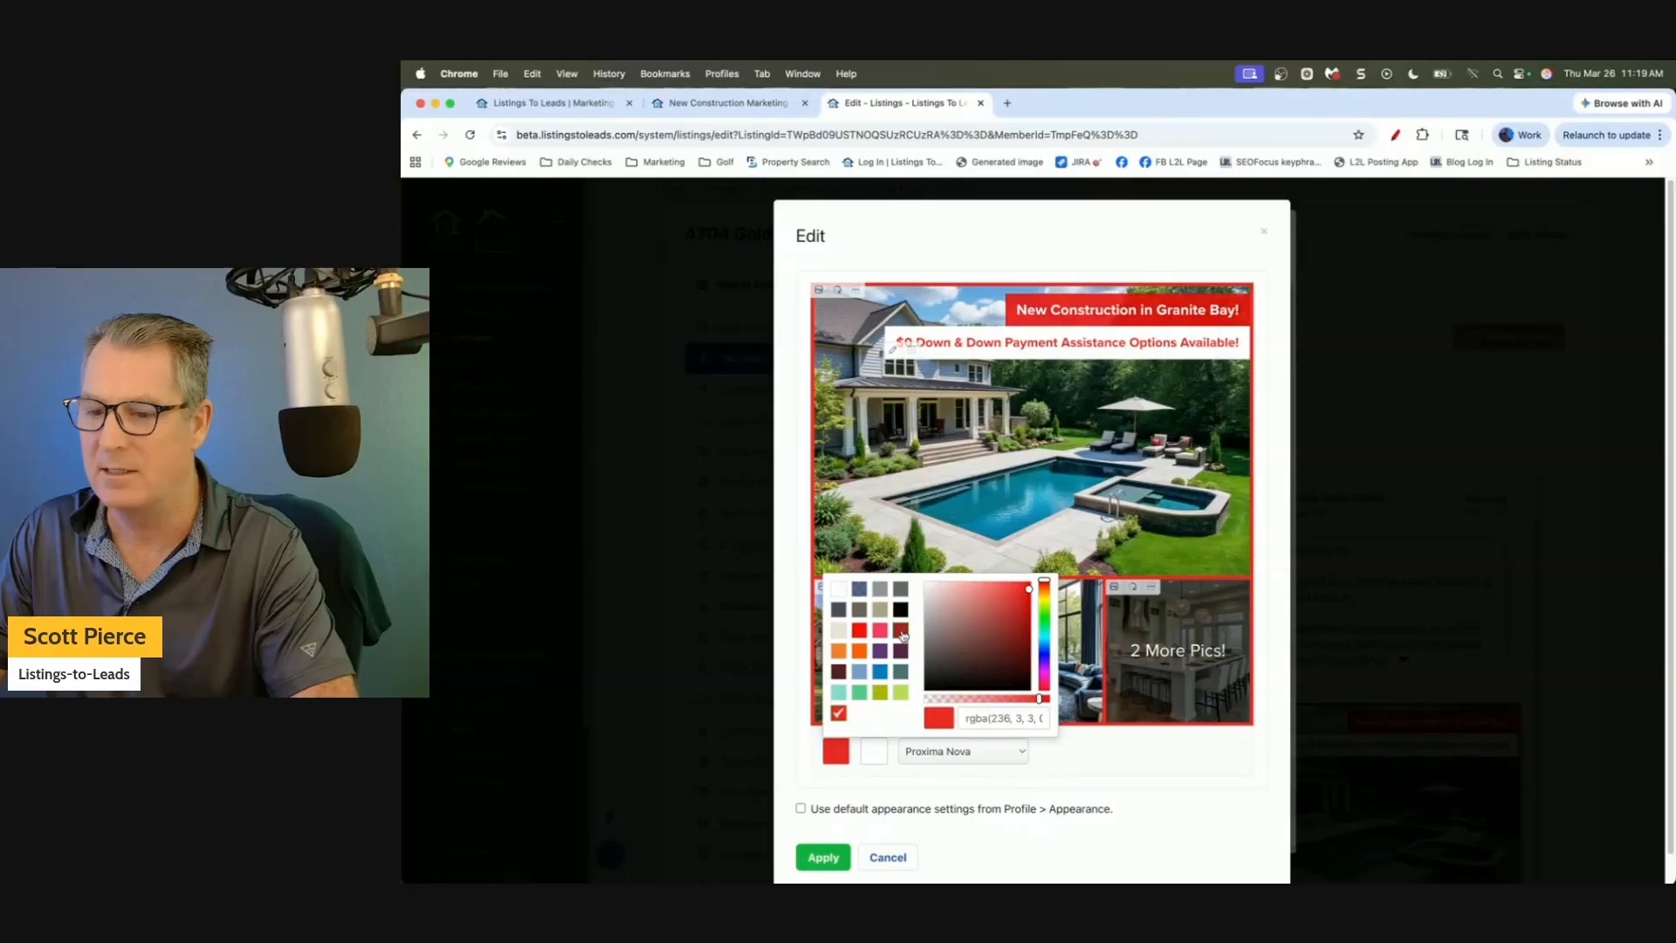
{"action": "left_click", "coordinate": [901, 630]}
{"action": "left_click", "coordinate": [880, 589]}
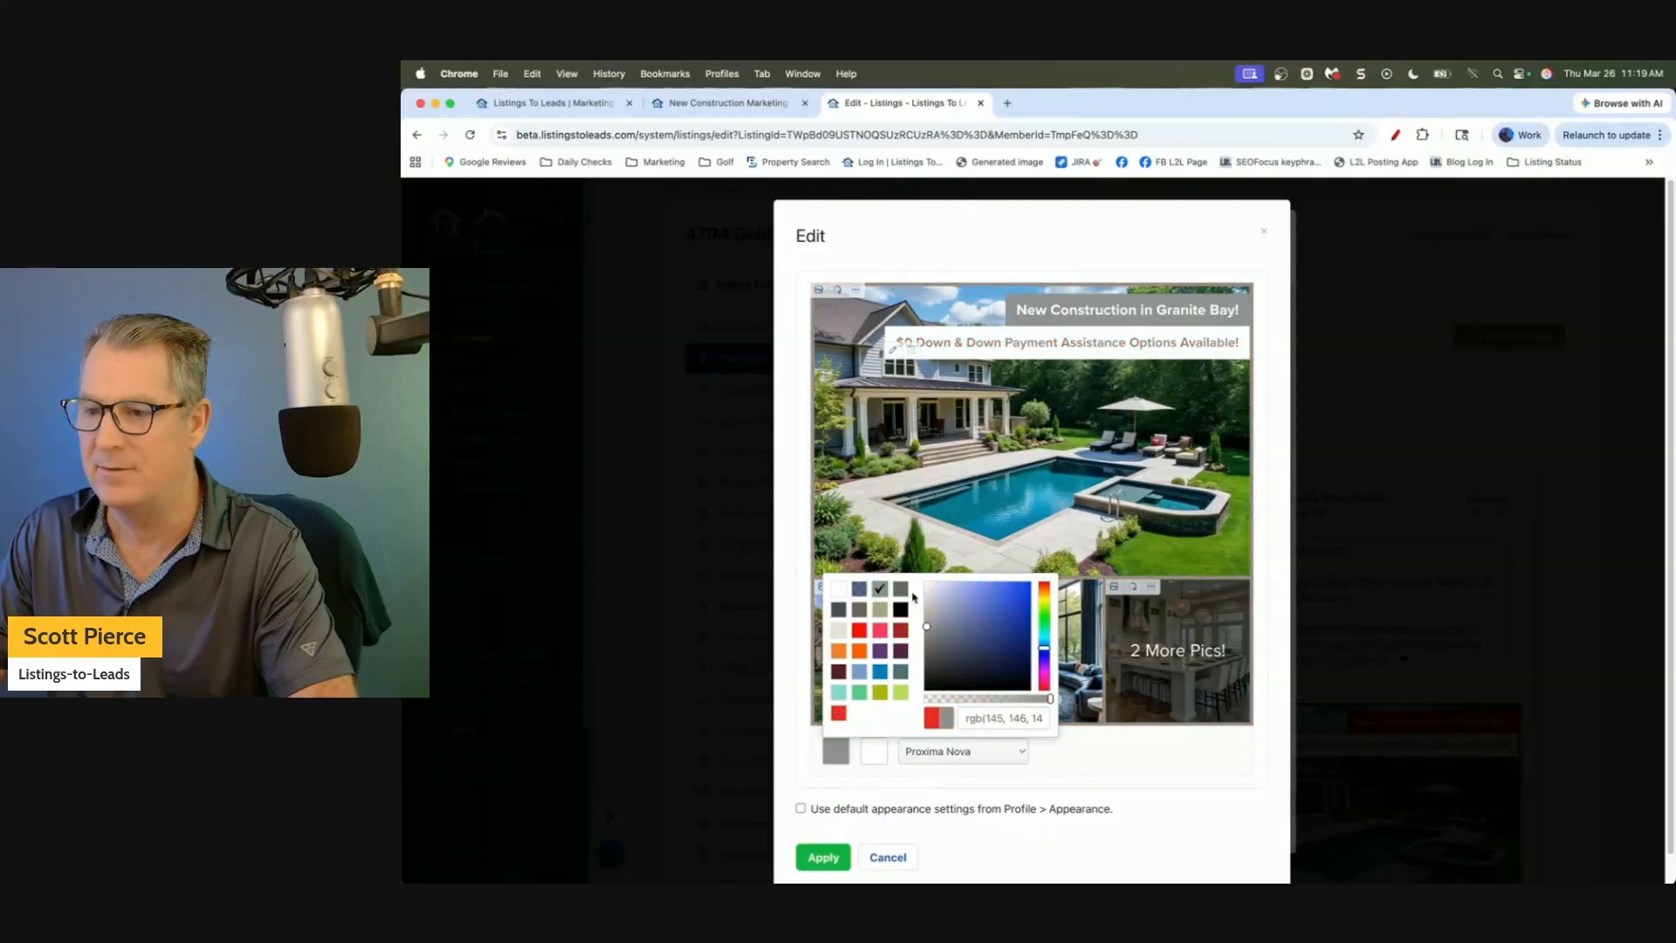
{"action": "left_click", "coordinate": [901, 589]}
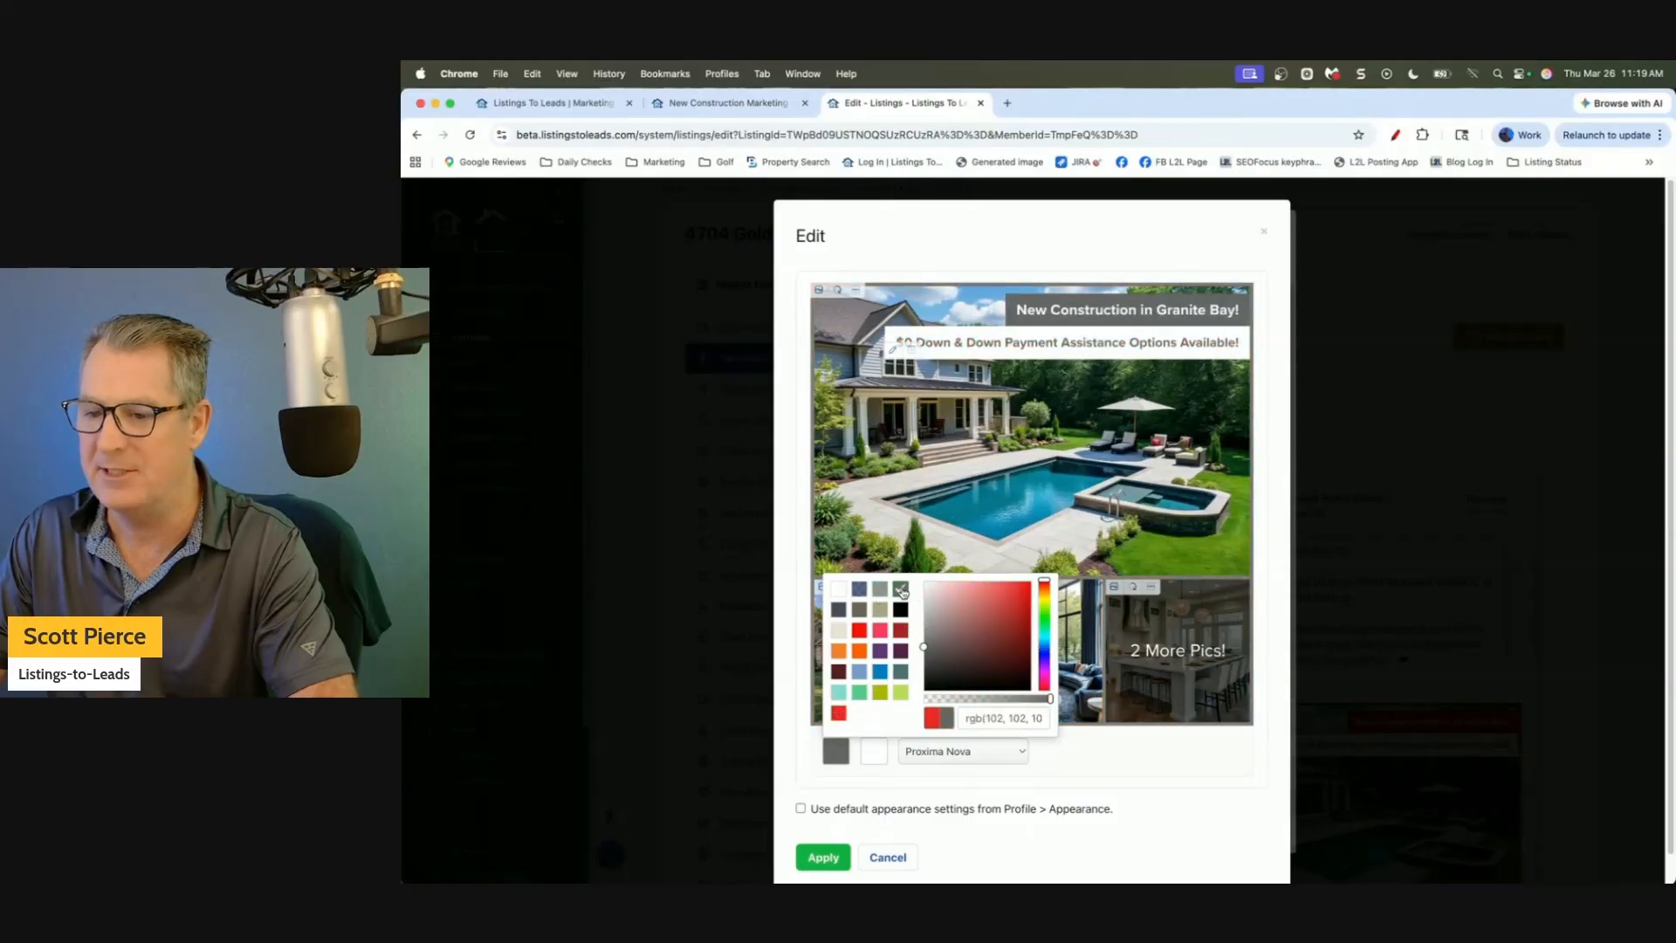
{"action": "left_click", "coordinate": [859, 630]}
{"action": "left_click_drag", "start_coordinate": [1030, 585], "coordinate": [1033, 593]}
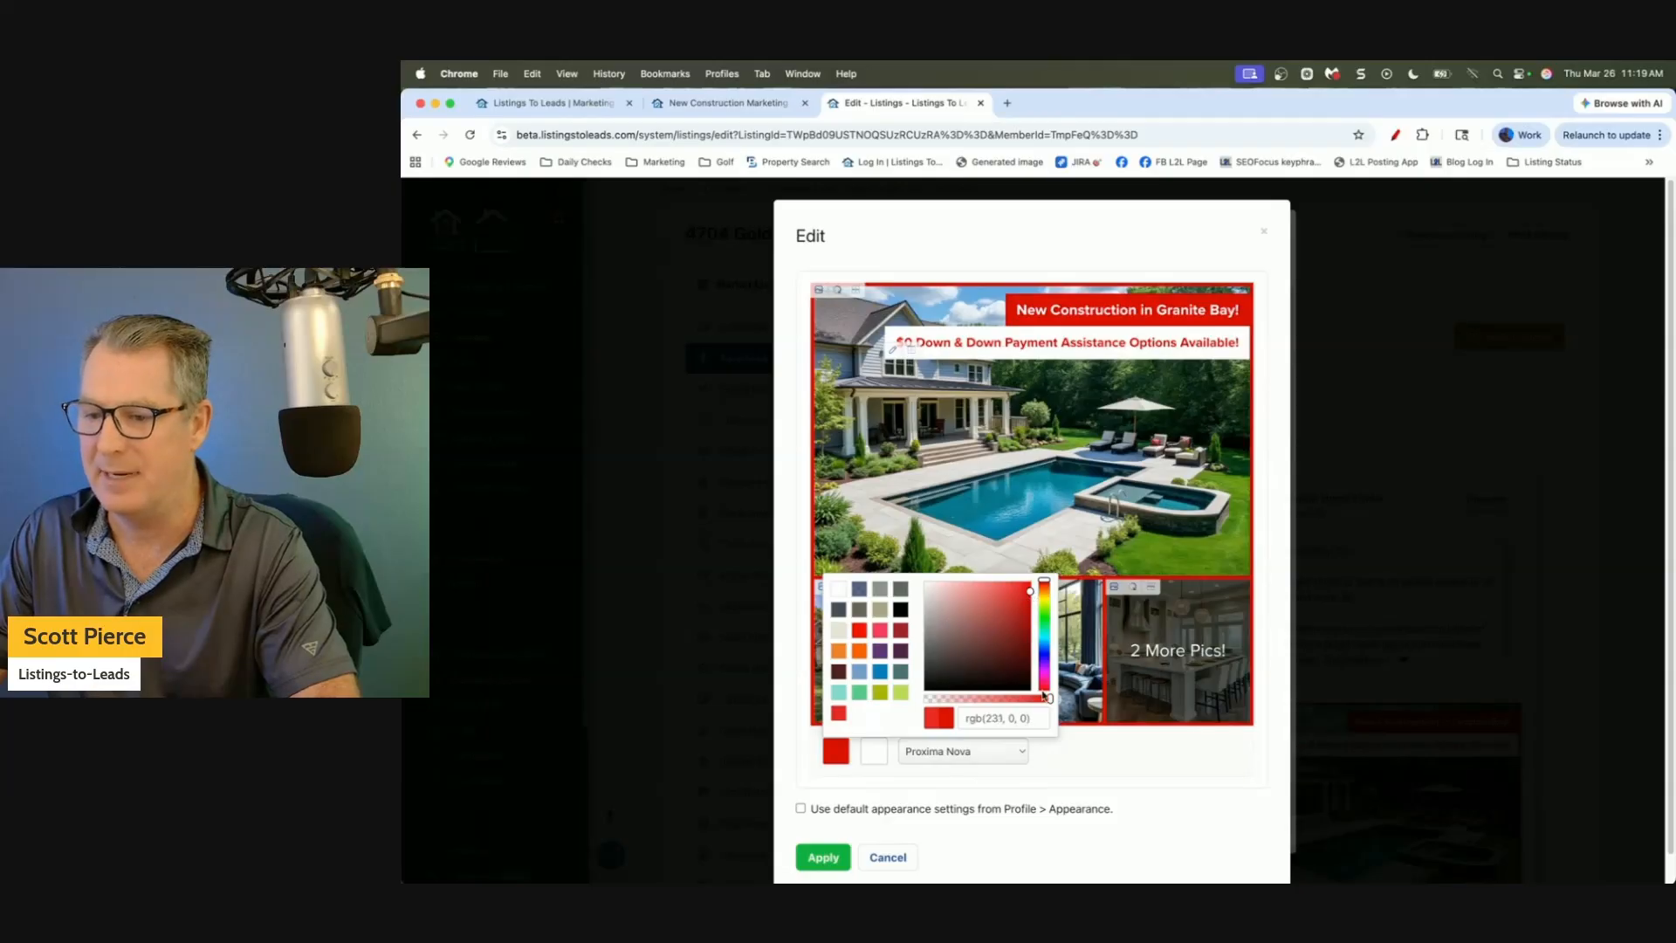
{"action": "left_click", "coordinate": [1132, 760]}
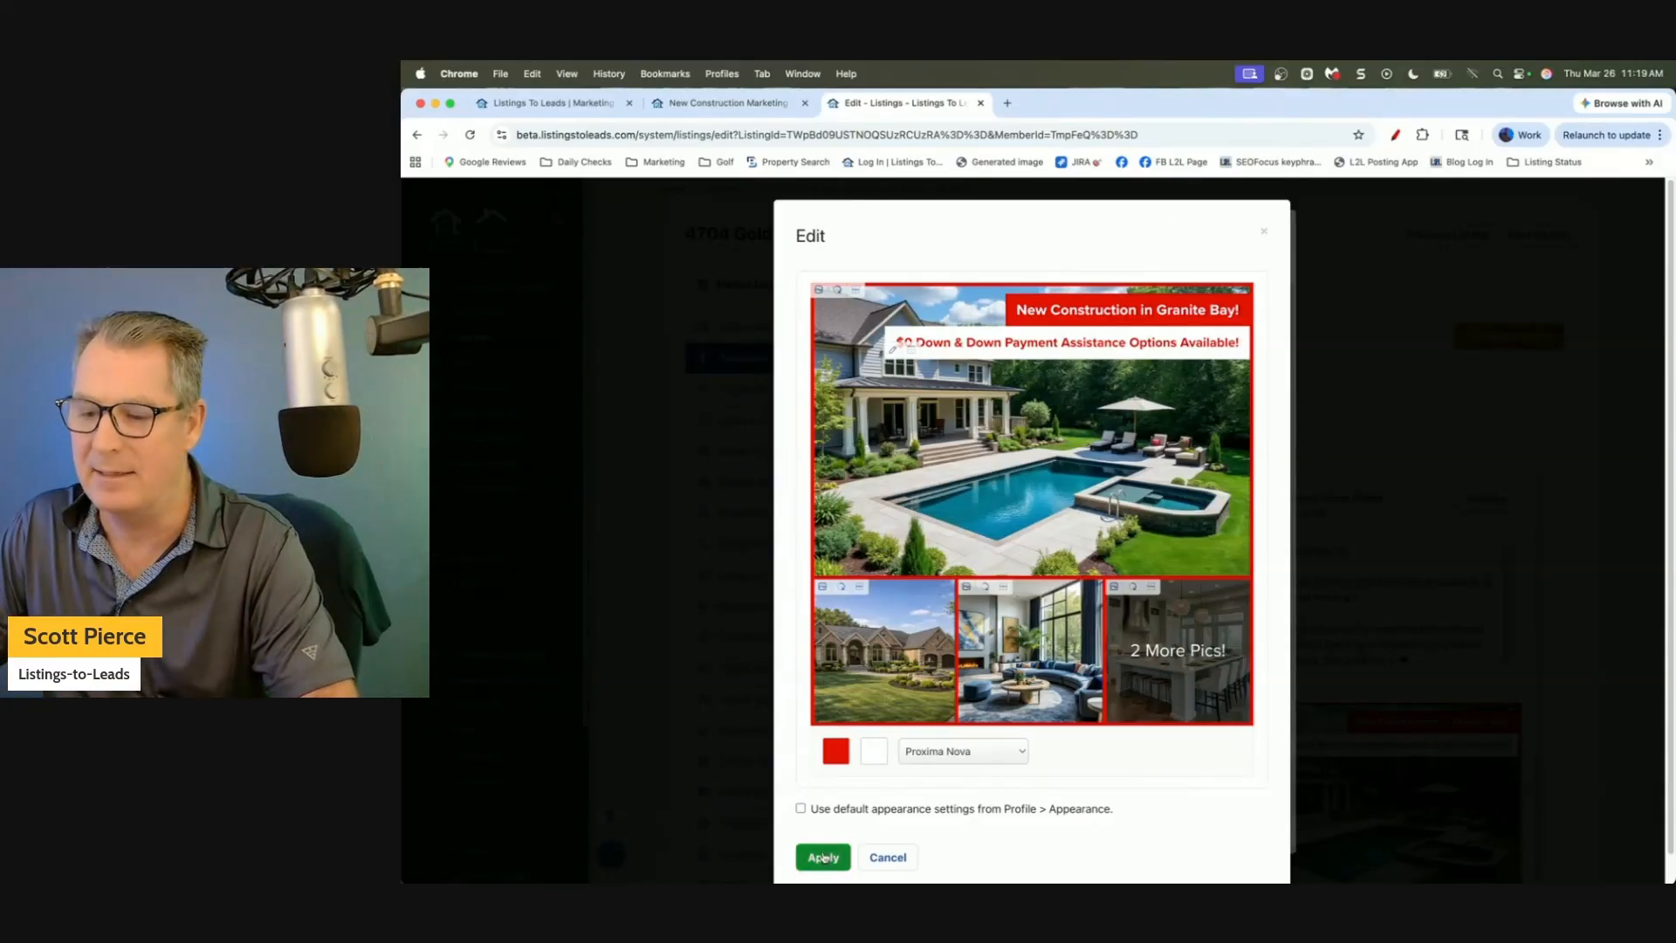
{"action": "left_click", "coordinate": [824, 857]}
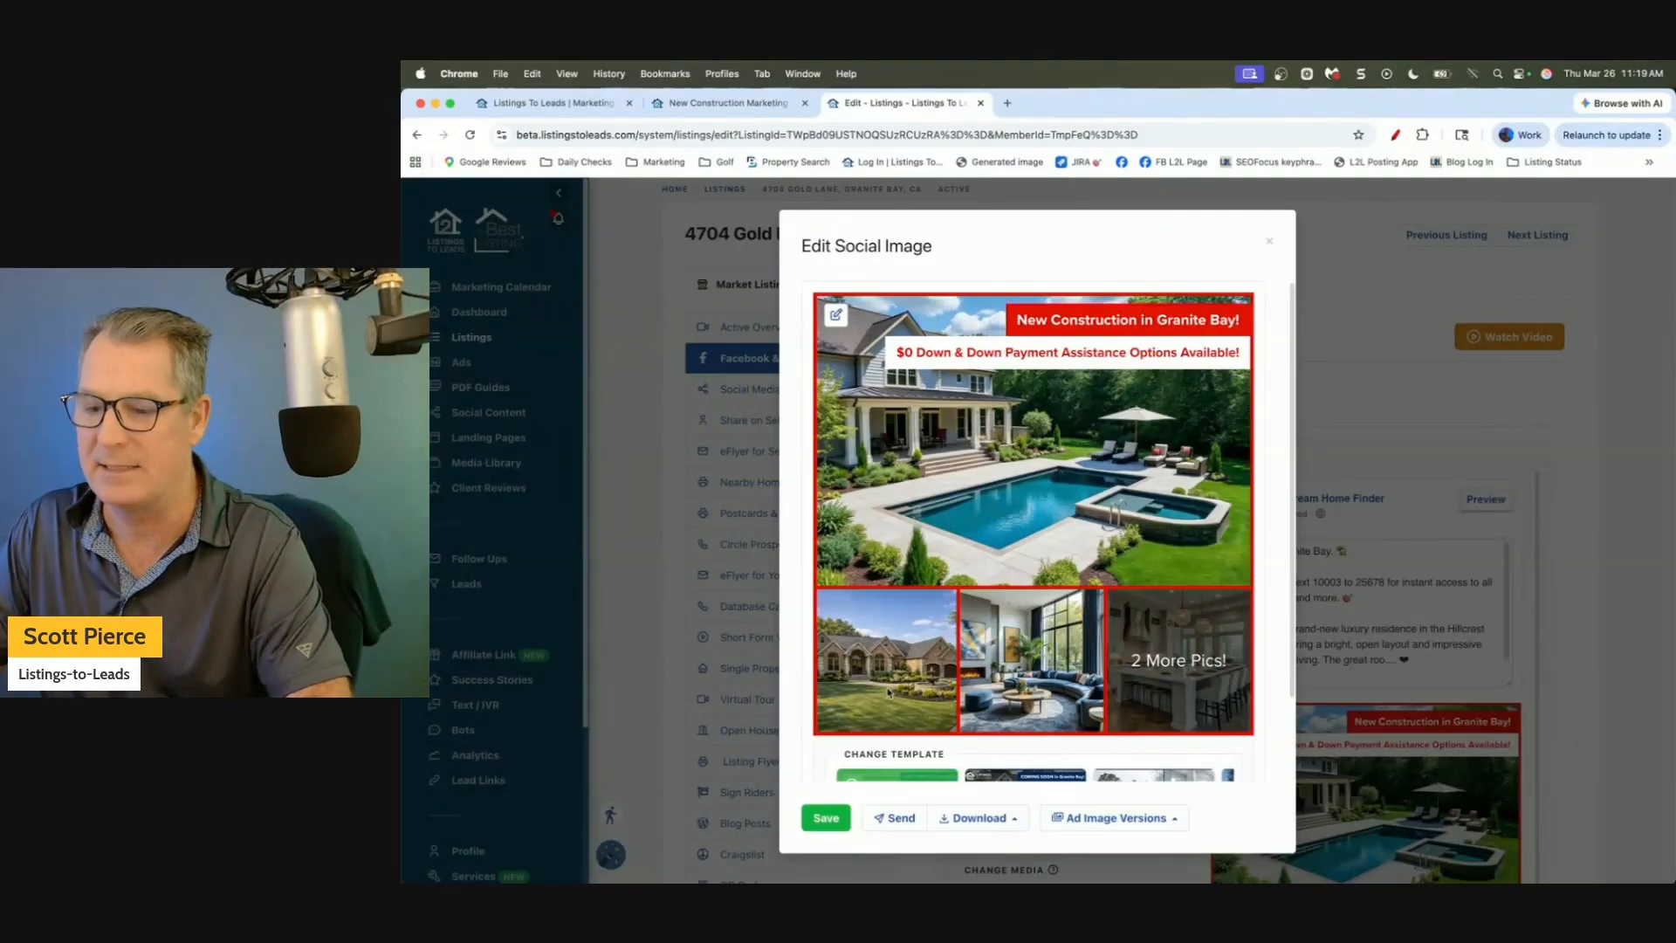
Save the red ad image, close its editor, and open the Change Image / Video media library.
{"action": "left_click", "coordinate": [845, 810]}
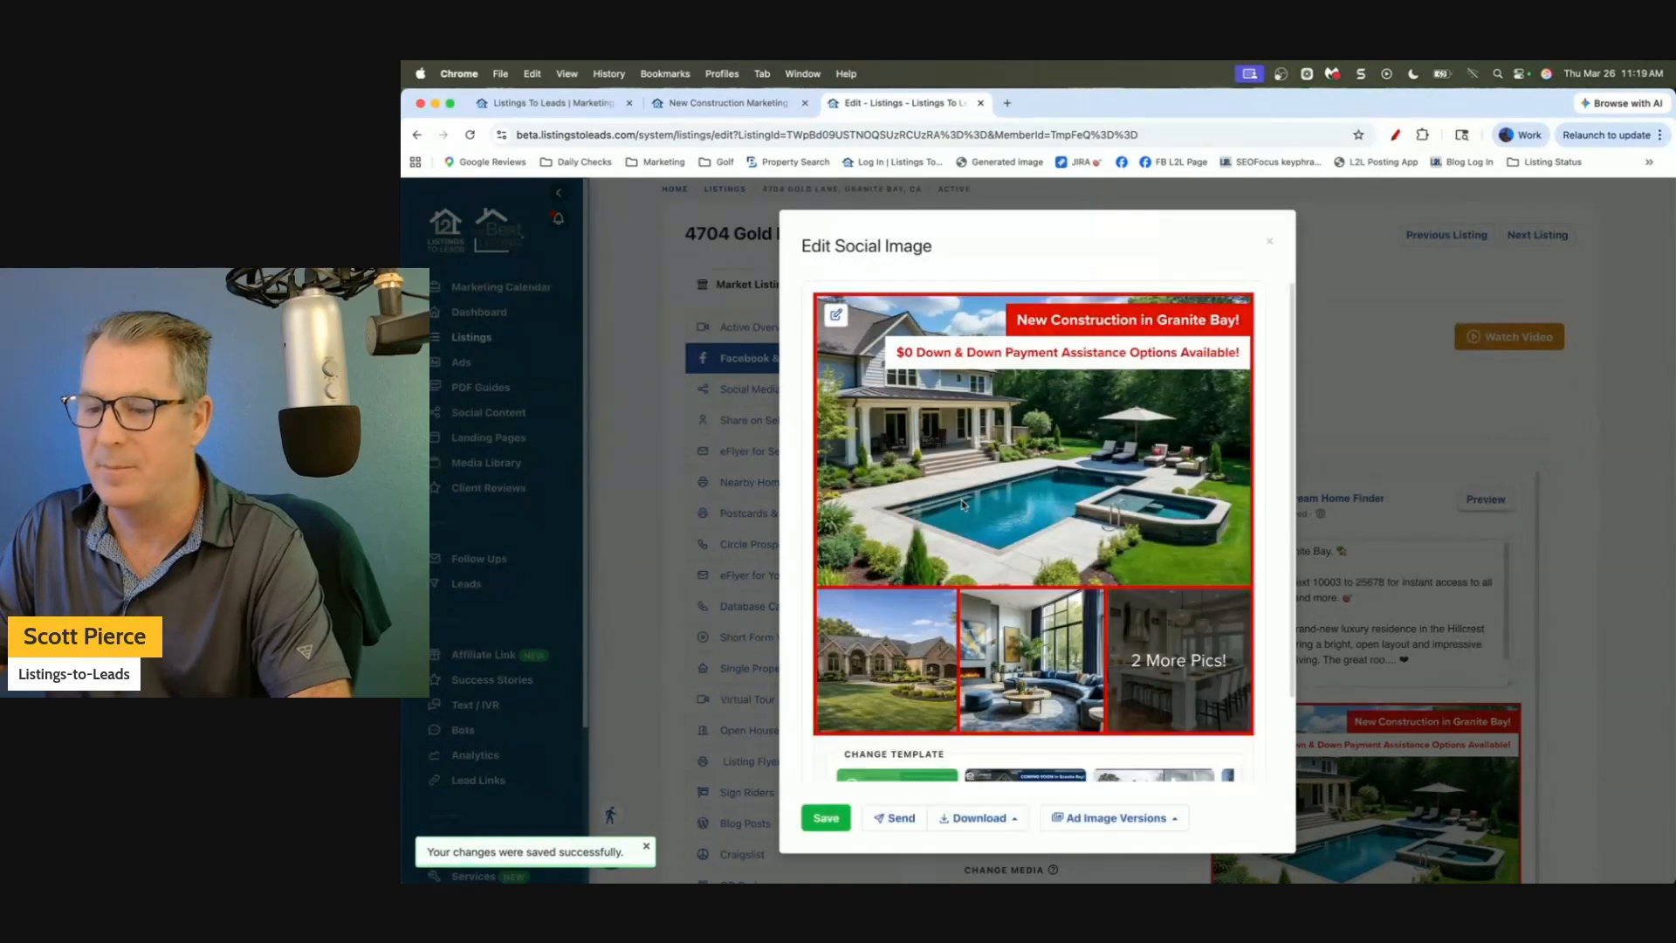
{"action": "left_click", "coordinate": [1271, 248]}
{"action": "scroll", "coordinate": [1158, 453], "scroll_direction": "down", "scroll_amount": 3}
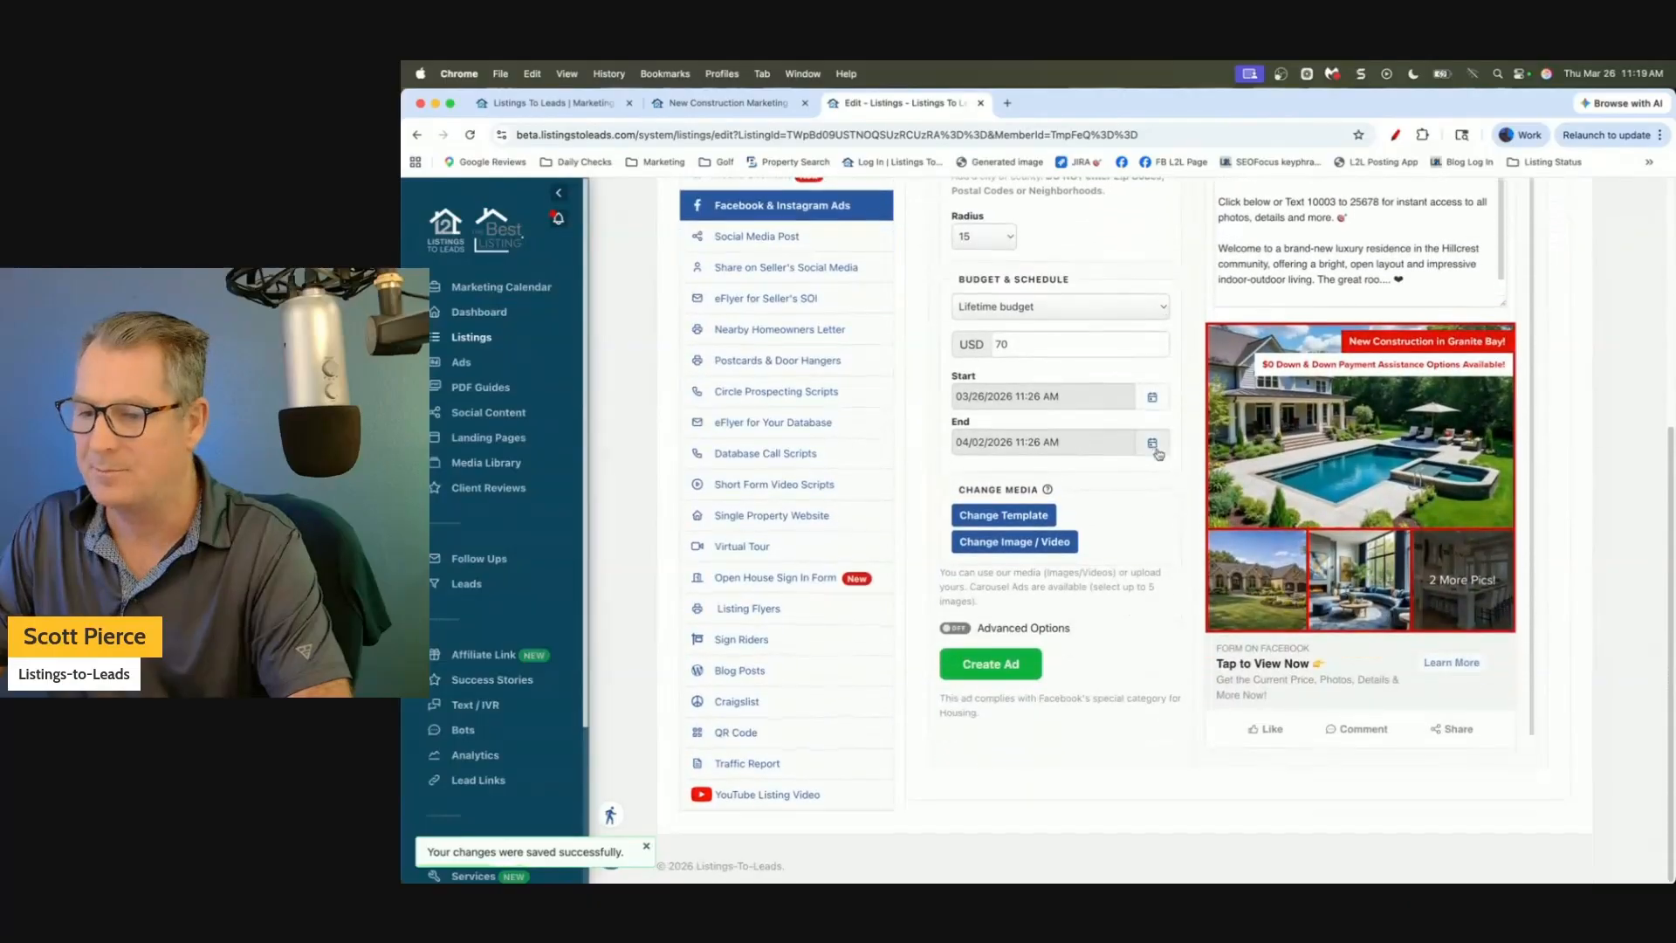
{"action": "left_click", "coordinate": [1030, 543]}
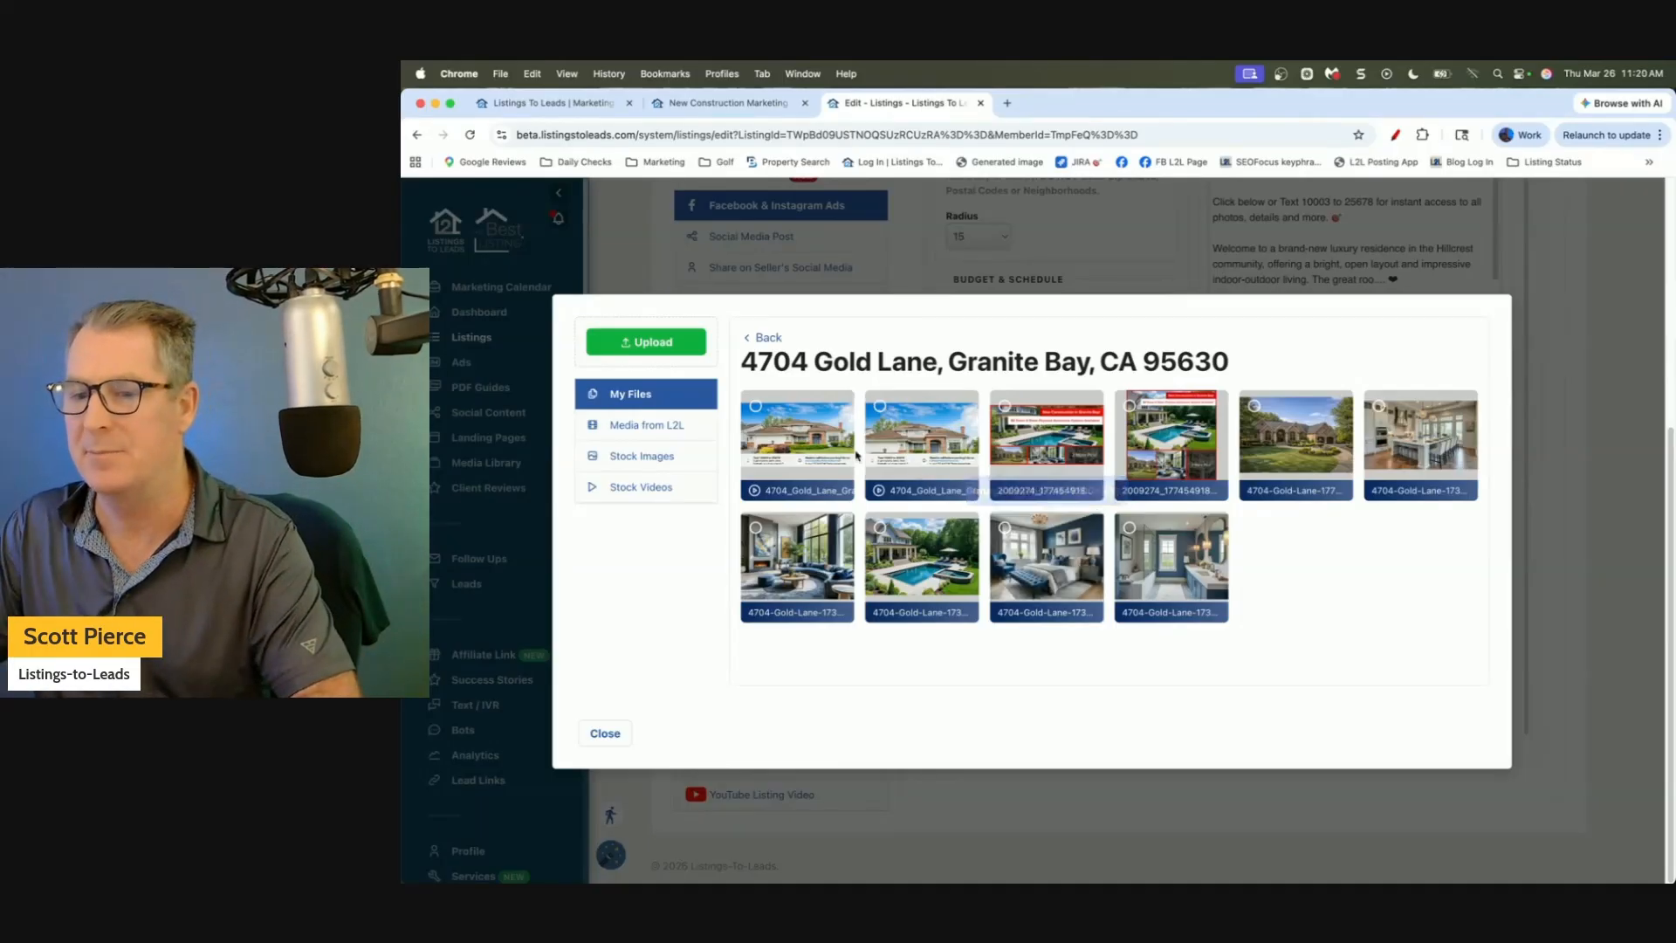
Browse Stock Videos without inserting a clip, then switch on Advanced Options.
{"action": "left_click", "coordinate": [642, 487]}
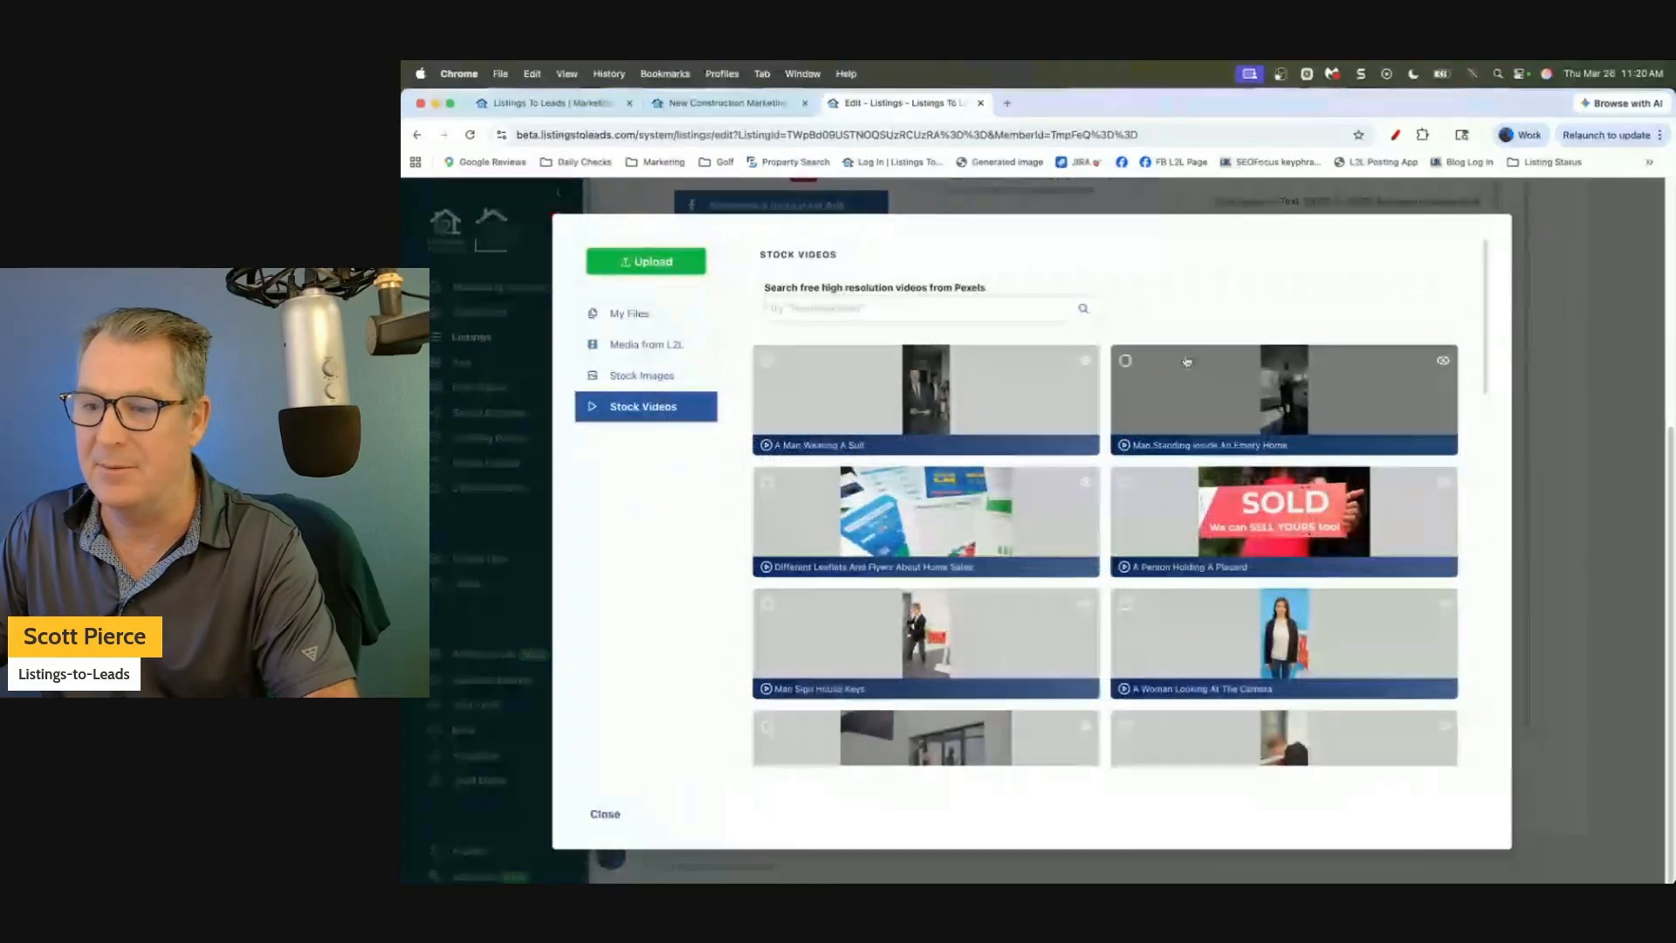
{"action": "left_click", "coordinate": [923, 389]}
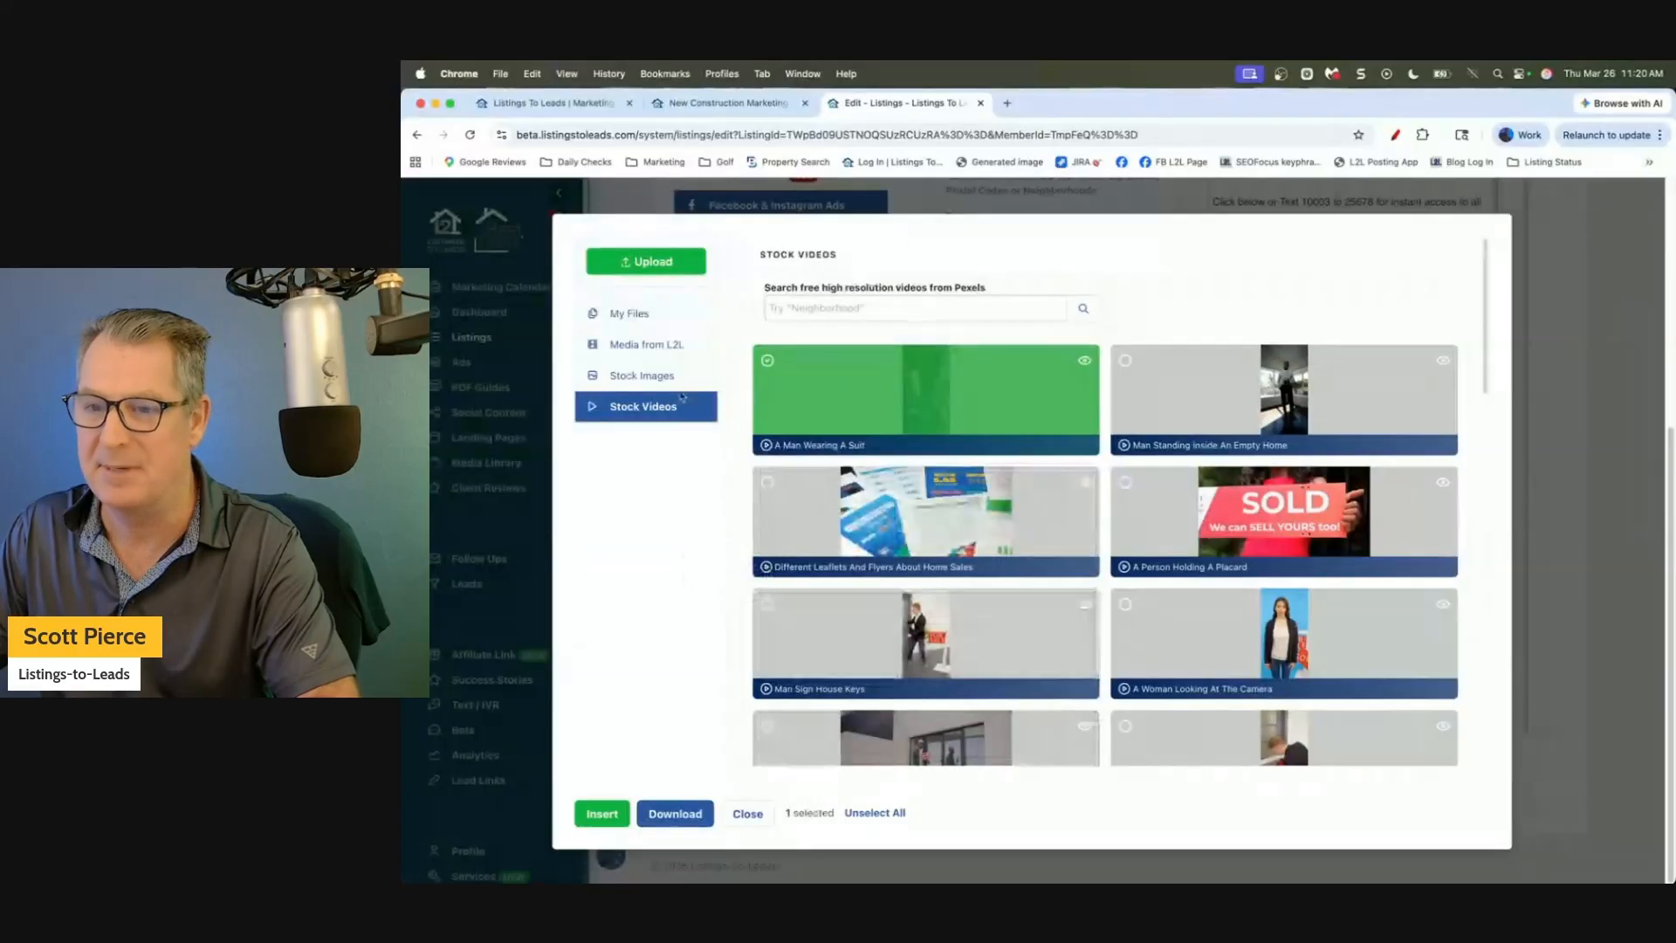
{"action": "left_click", "coordinate": [748, 814]}
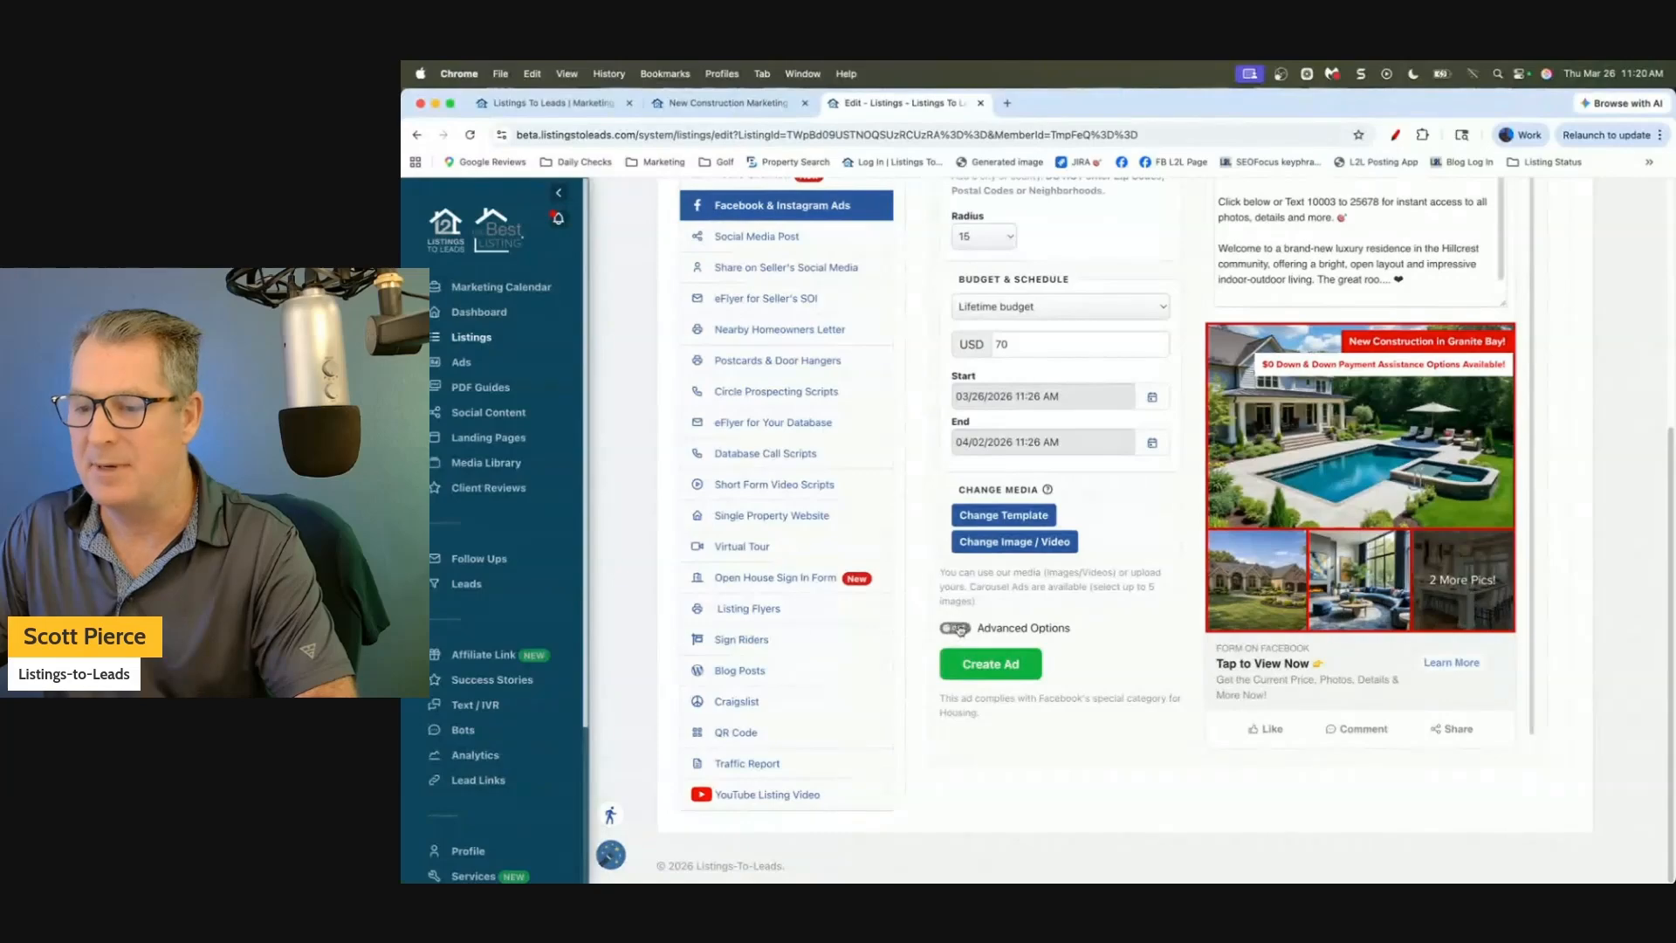
{"action": "left_click", "coordinate": [957, 628]}
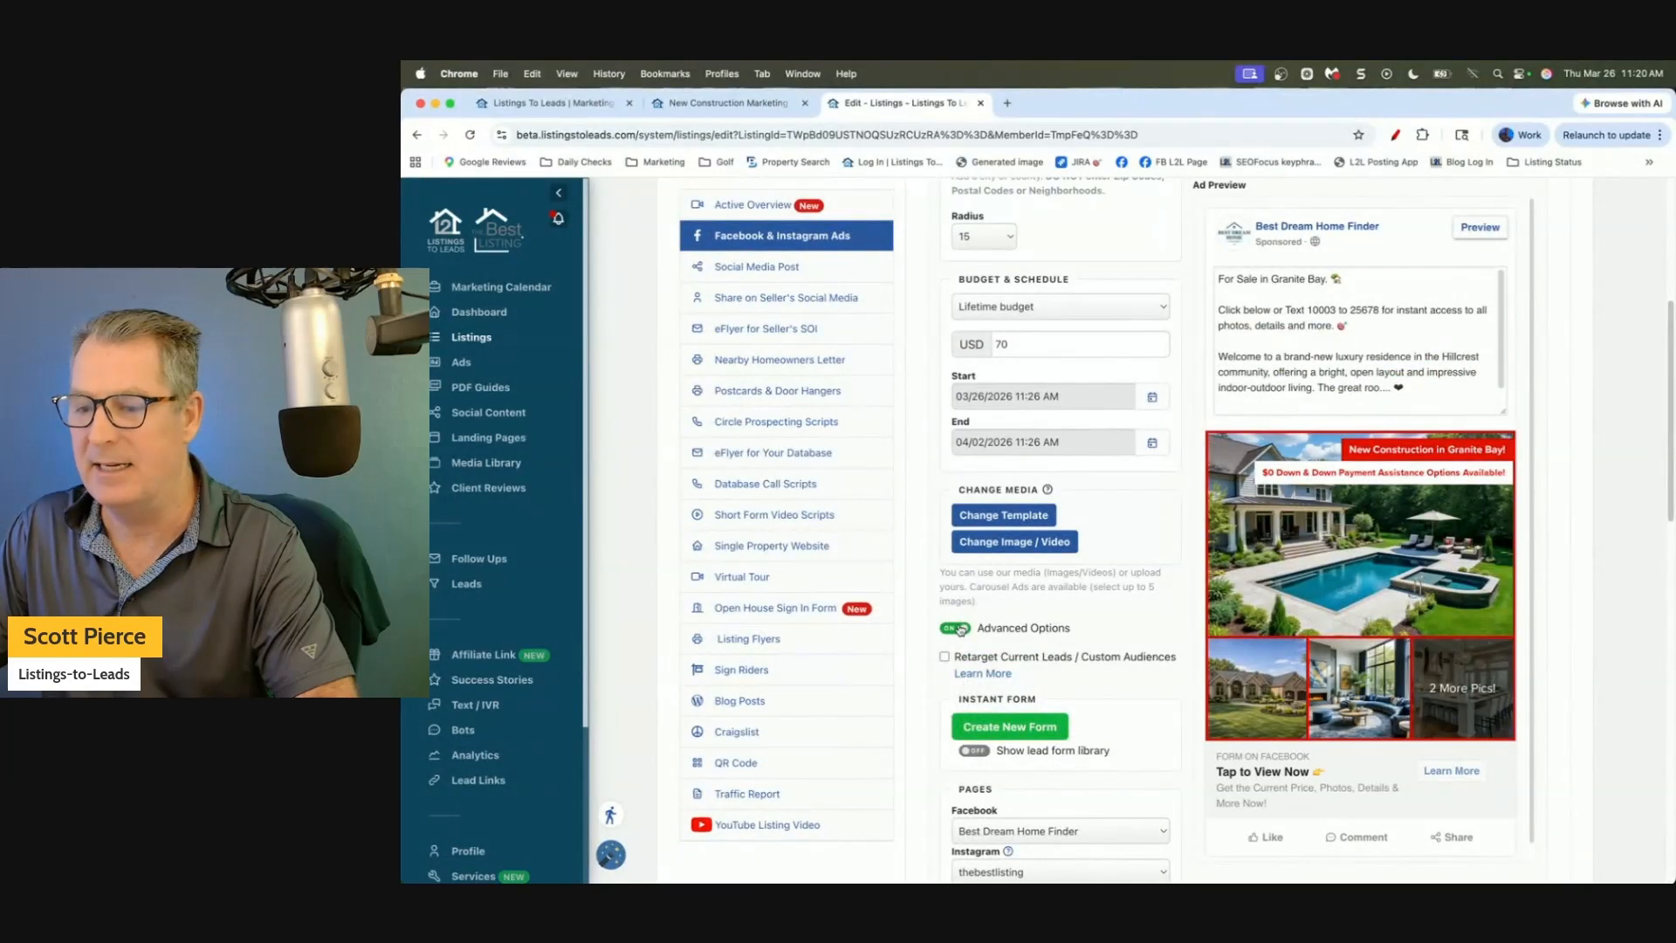
{"action": "left_click", "coordinate": [957, 629]}
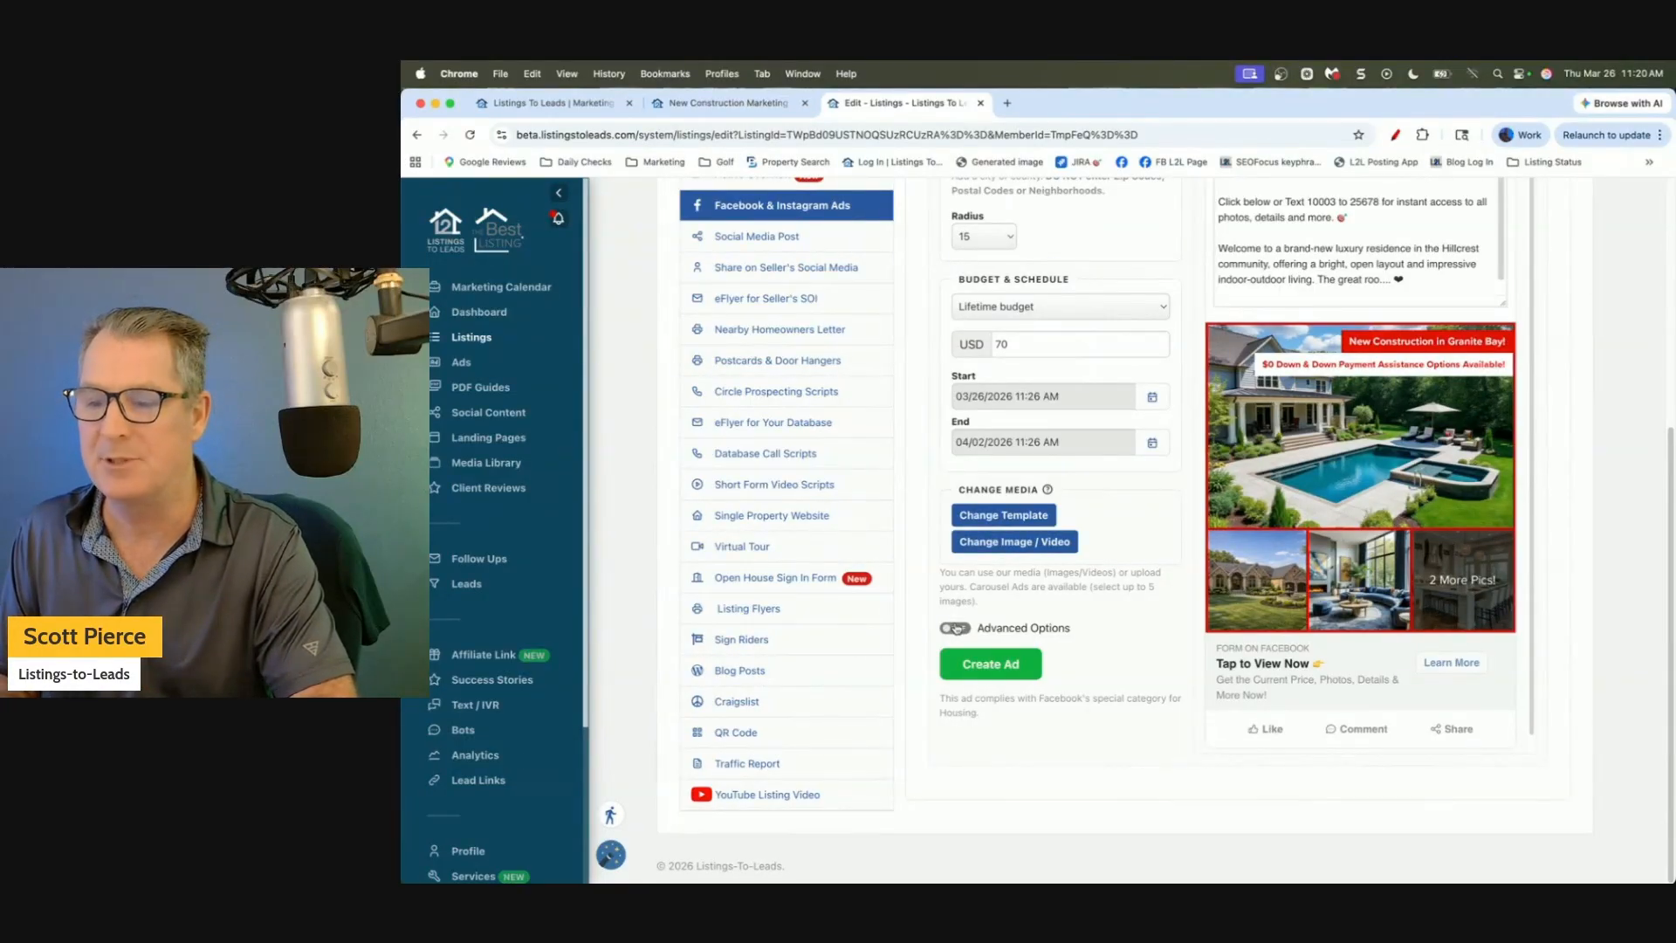
{"action": "left_click", "coordinate": [956, 627]}
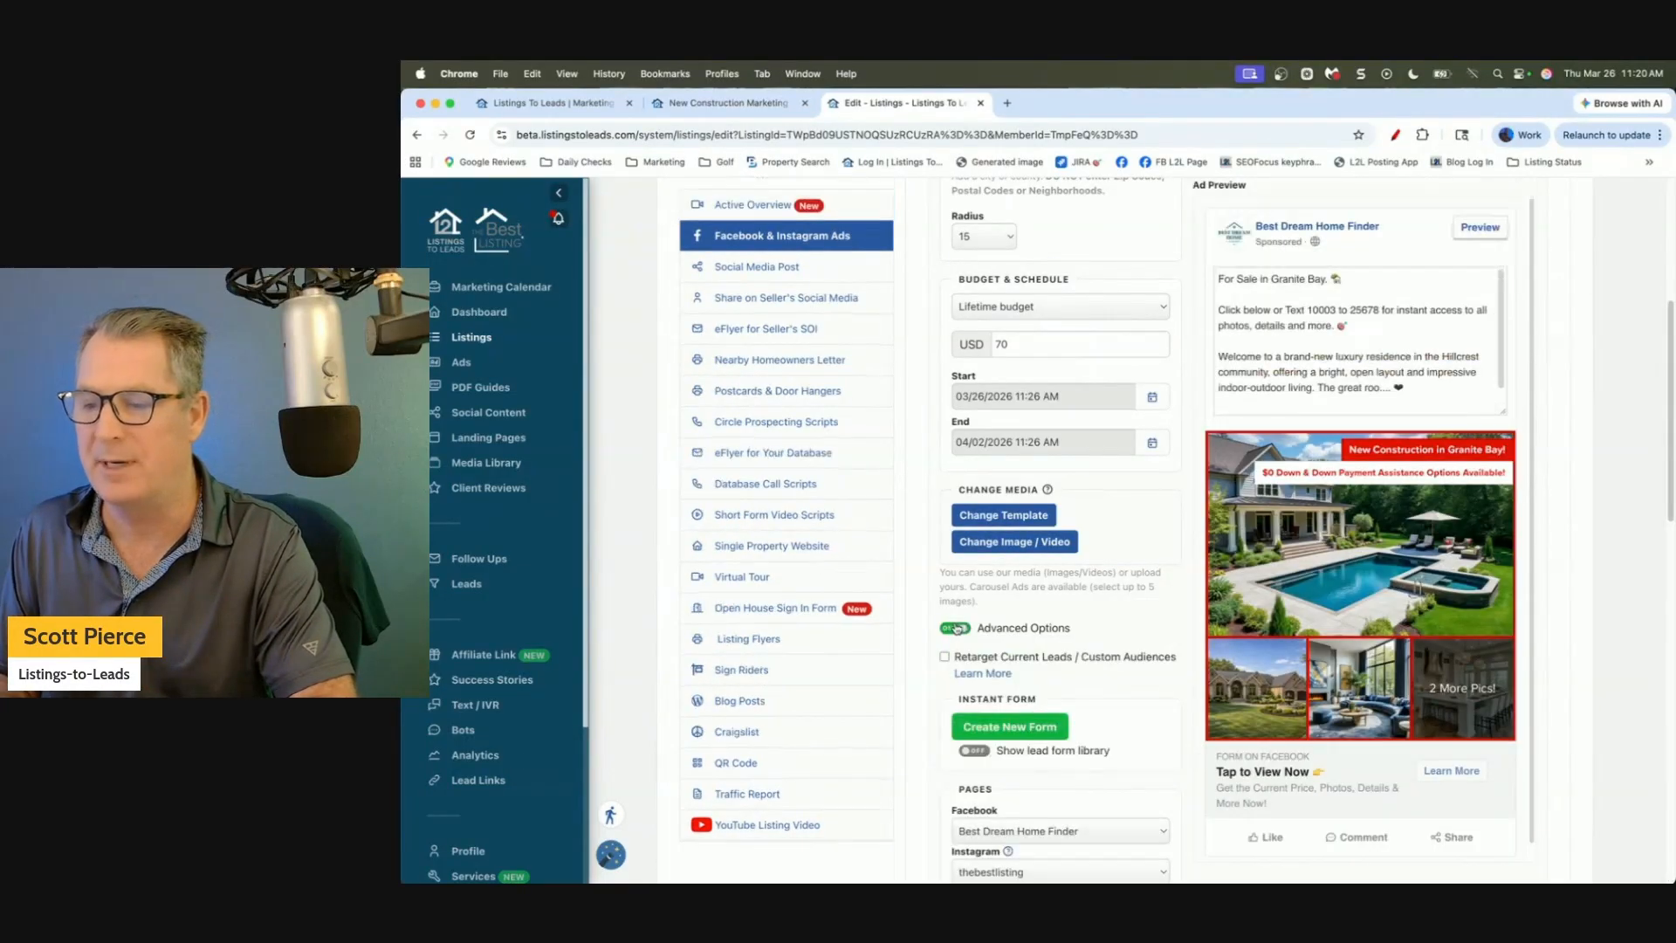
{"action": "left_click", "coordinate": [1014, 727]}
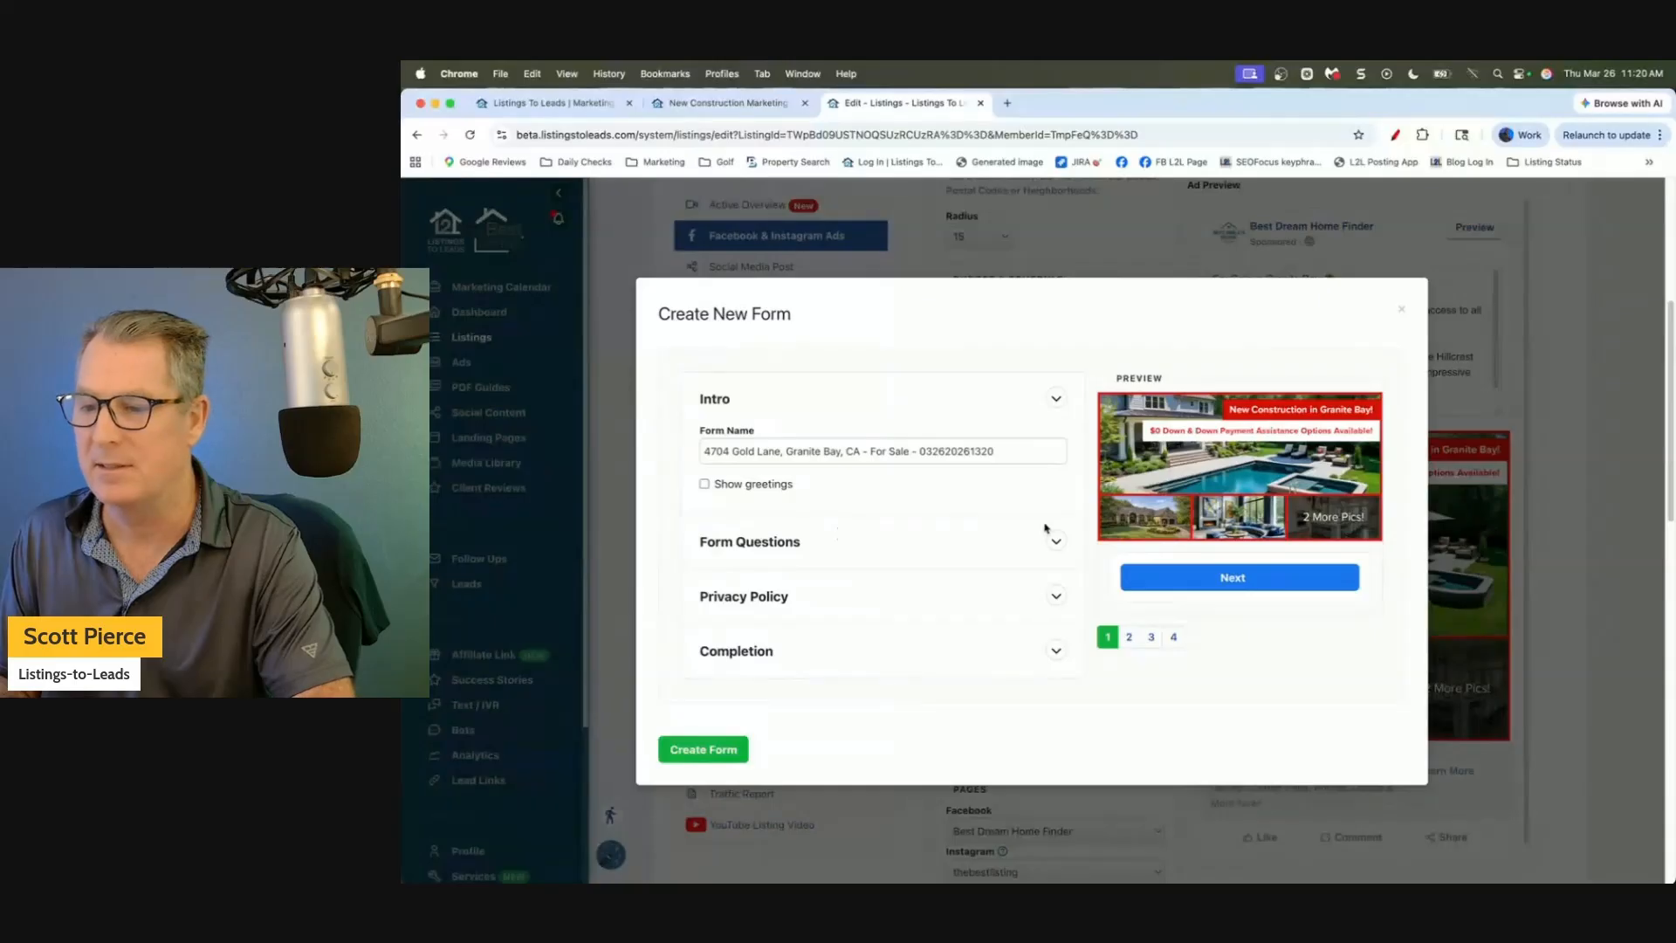
Expand Form Questions and turn off 'Would you like my free Ultimate Guide to Buying a Home?'.
{"action": "left_click", "coordinate": [1054, 541]}
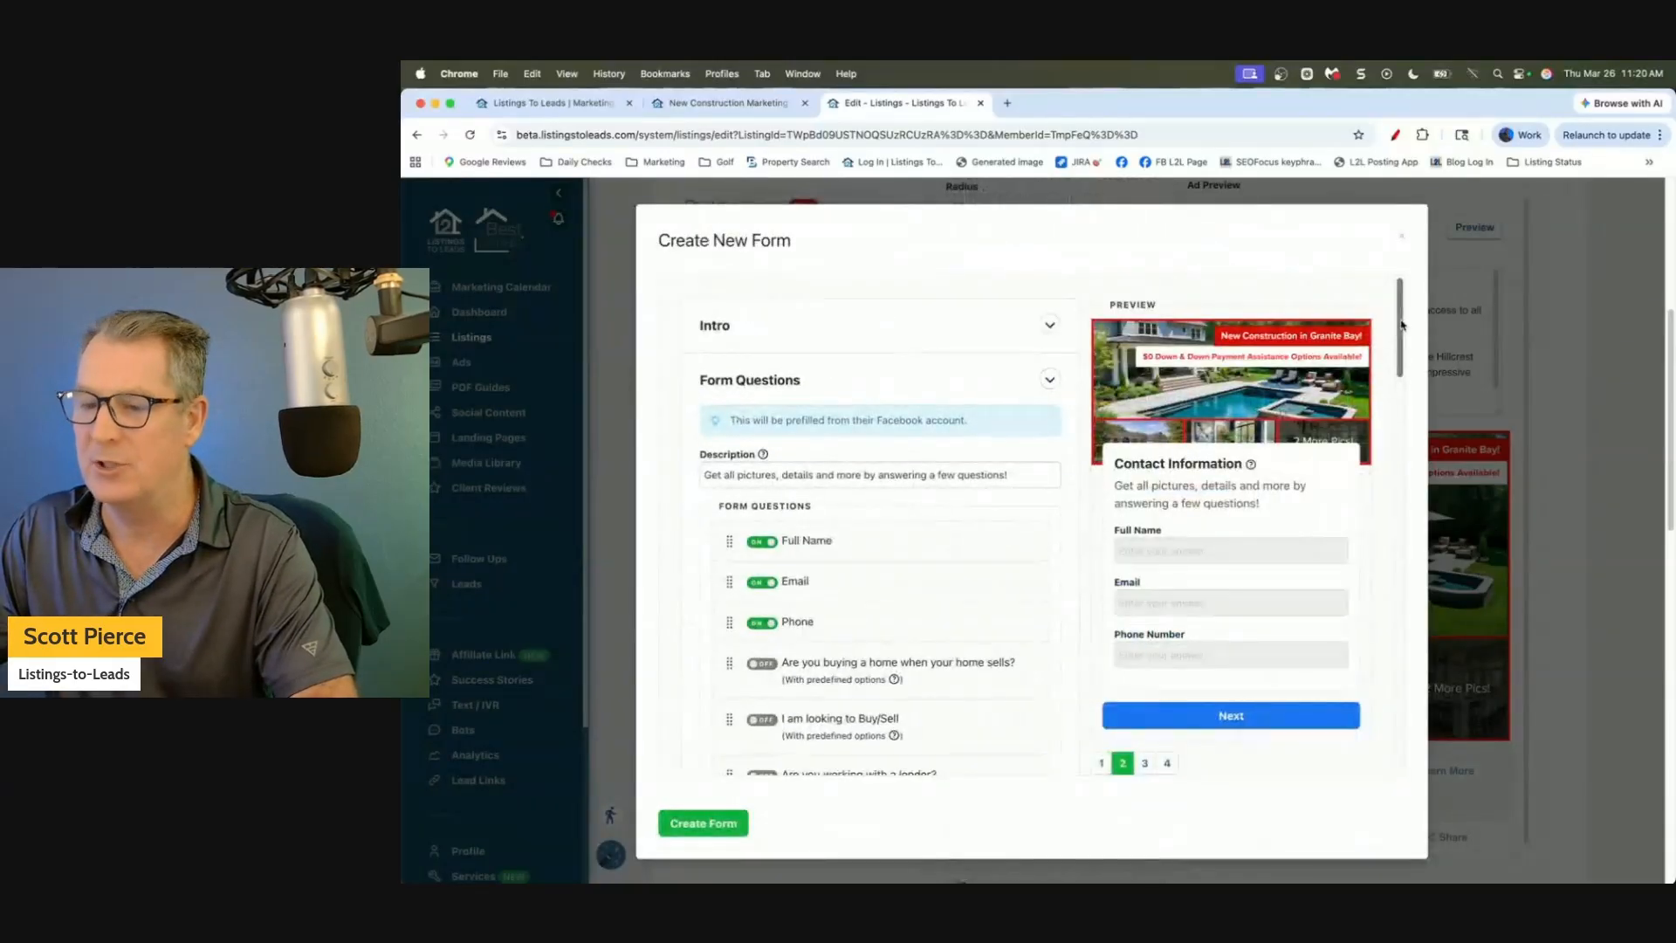
{"action": "left_click_drag", "start_coordinate": [1398, 330], "coordinate": [1402, 406]}
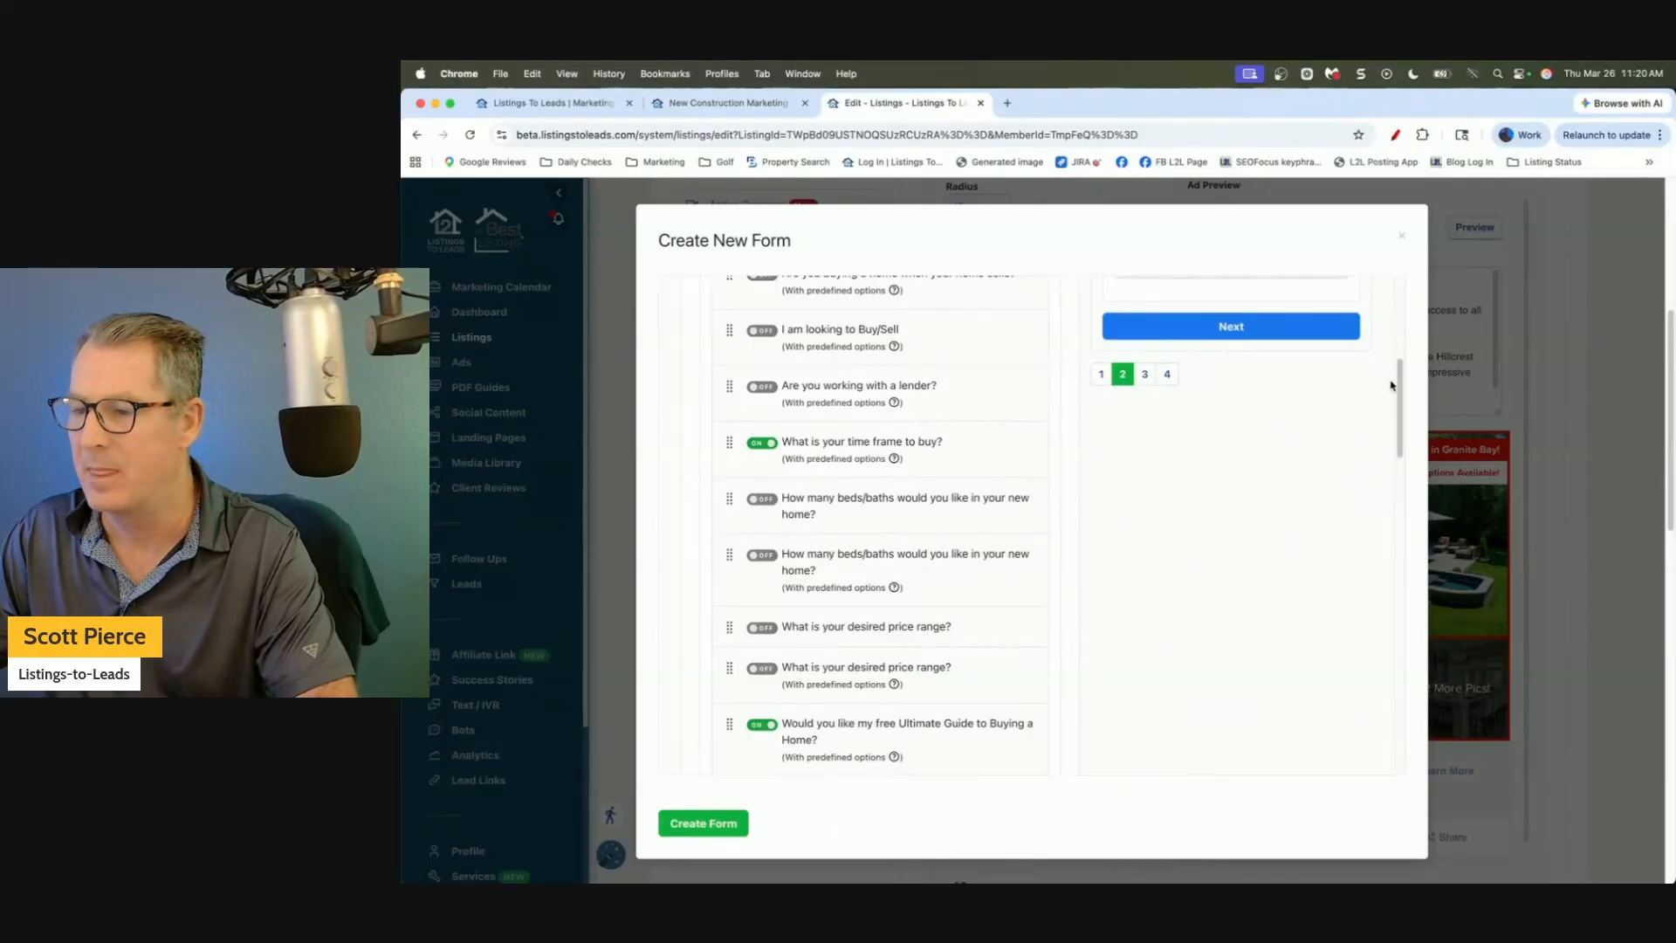
{"action": "scroll", "coordinate": [811, 425], "scroll_direction": "down", "scroll_amount": 5}
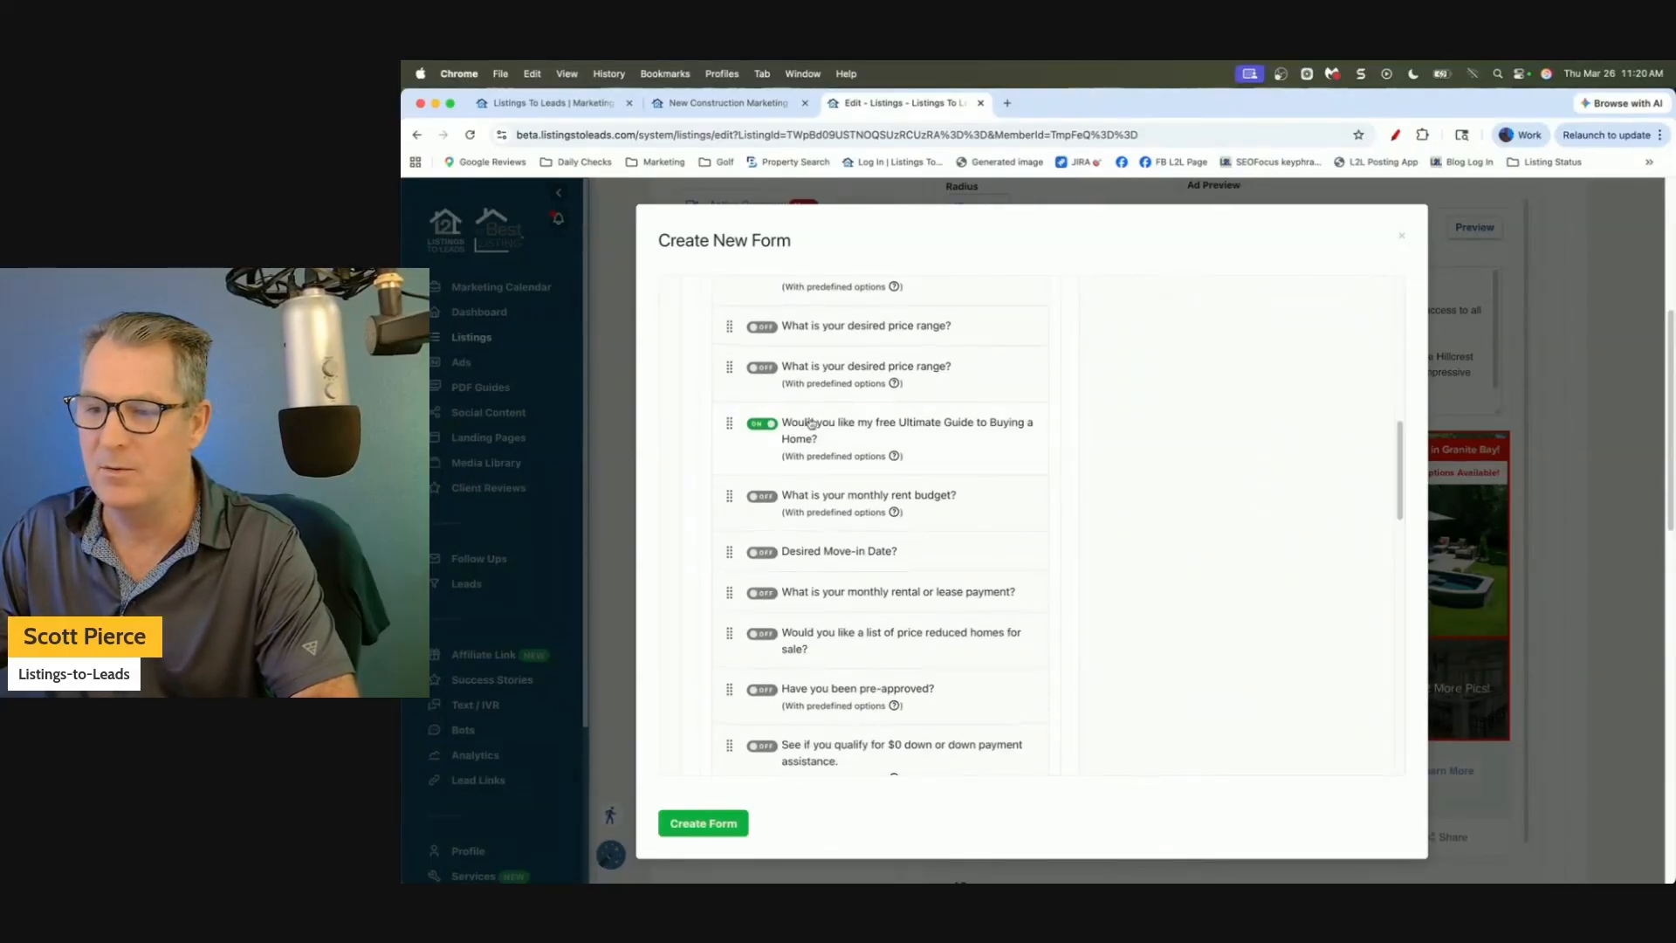
{"action": "left_click", "coordinate": [762, 424]}
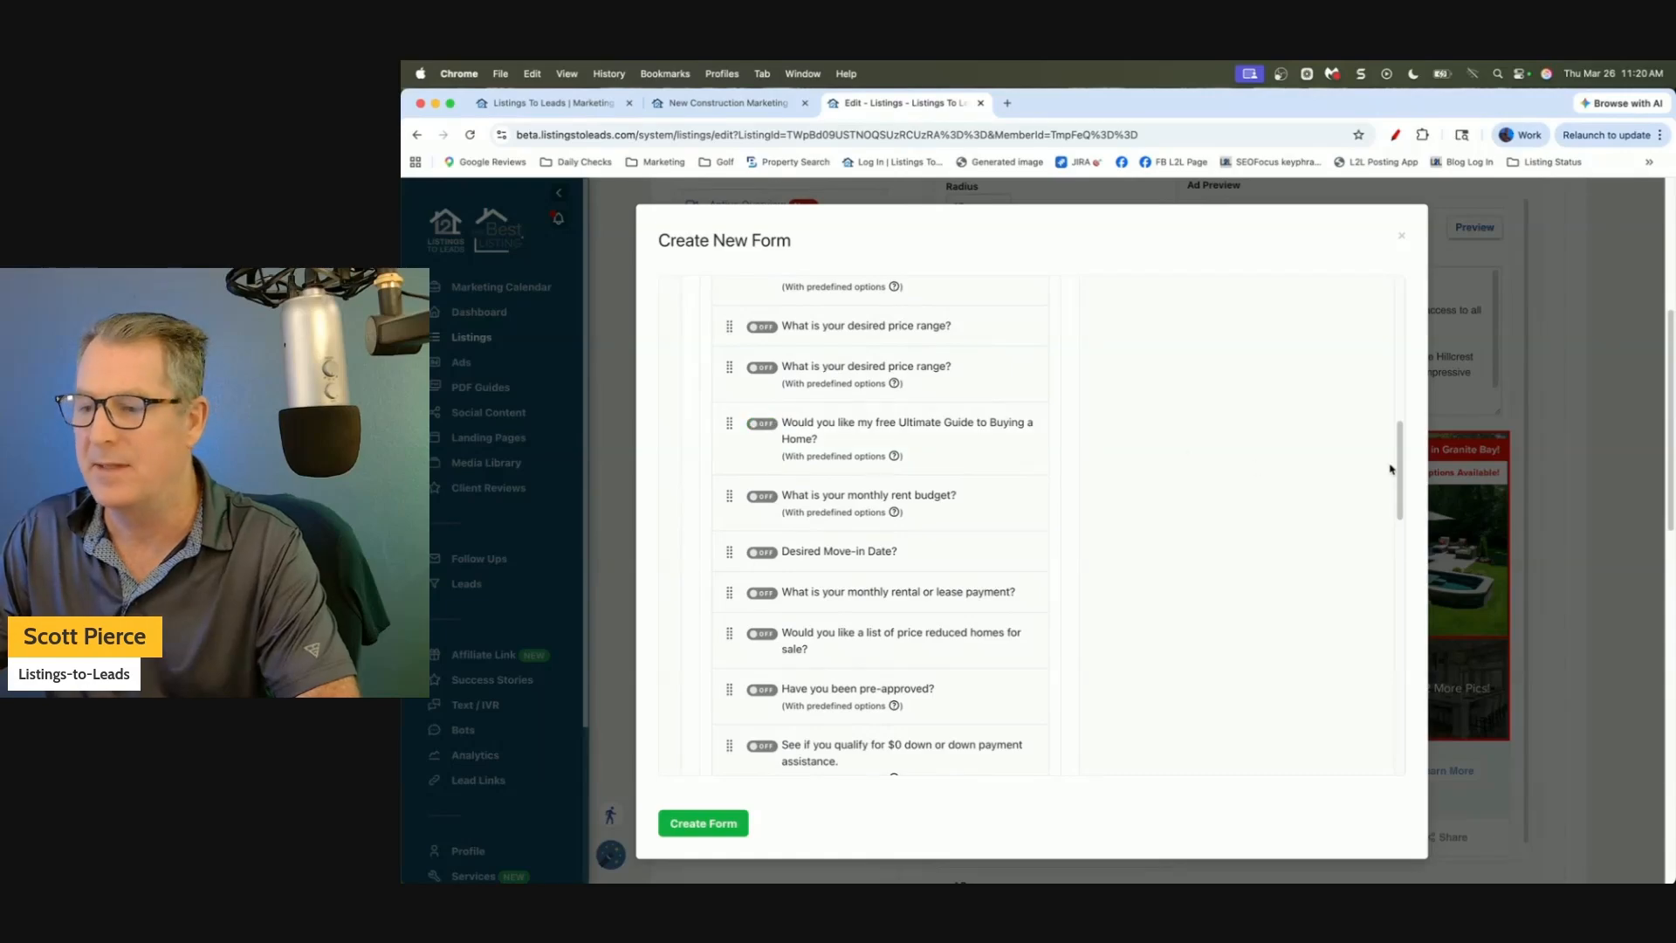
{"action": "left_click_drag", "start_coordinate": [1393, 471], "coordinate": [1398, 692]}
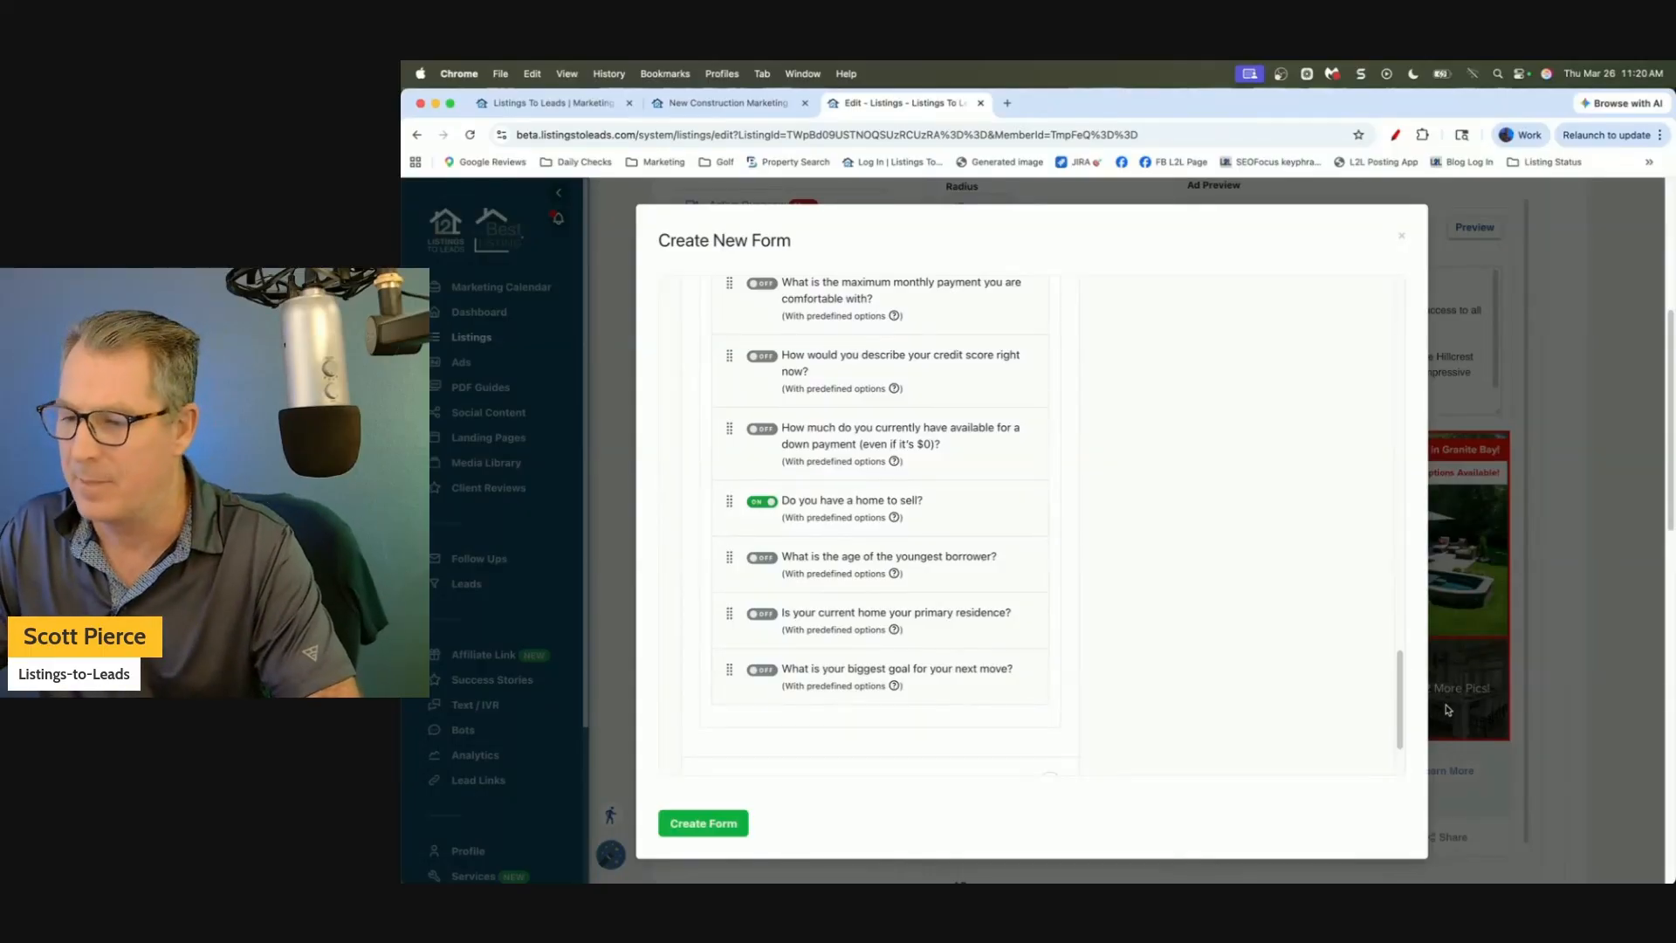
{"action": "mouse_move", "coordinate": [1399, 716]}
{"action": "left_mouse_down"}
{"action": "mouse_move", "coordinate": [1399, 694]}
{"action": "mouse_move", "coordinate": [1399, 748]}
{"action": "left_mouse_up"}
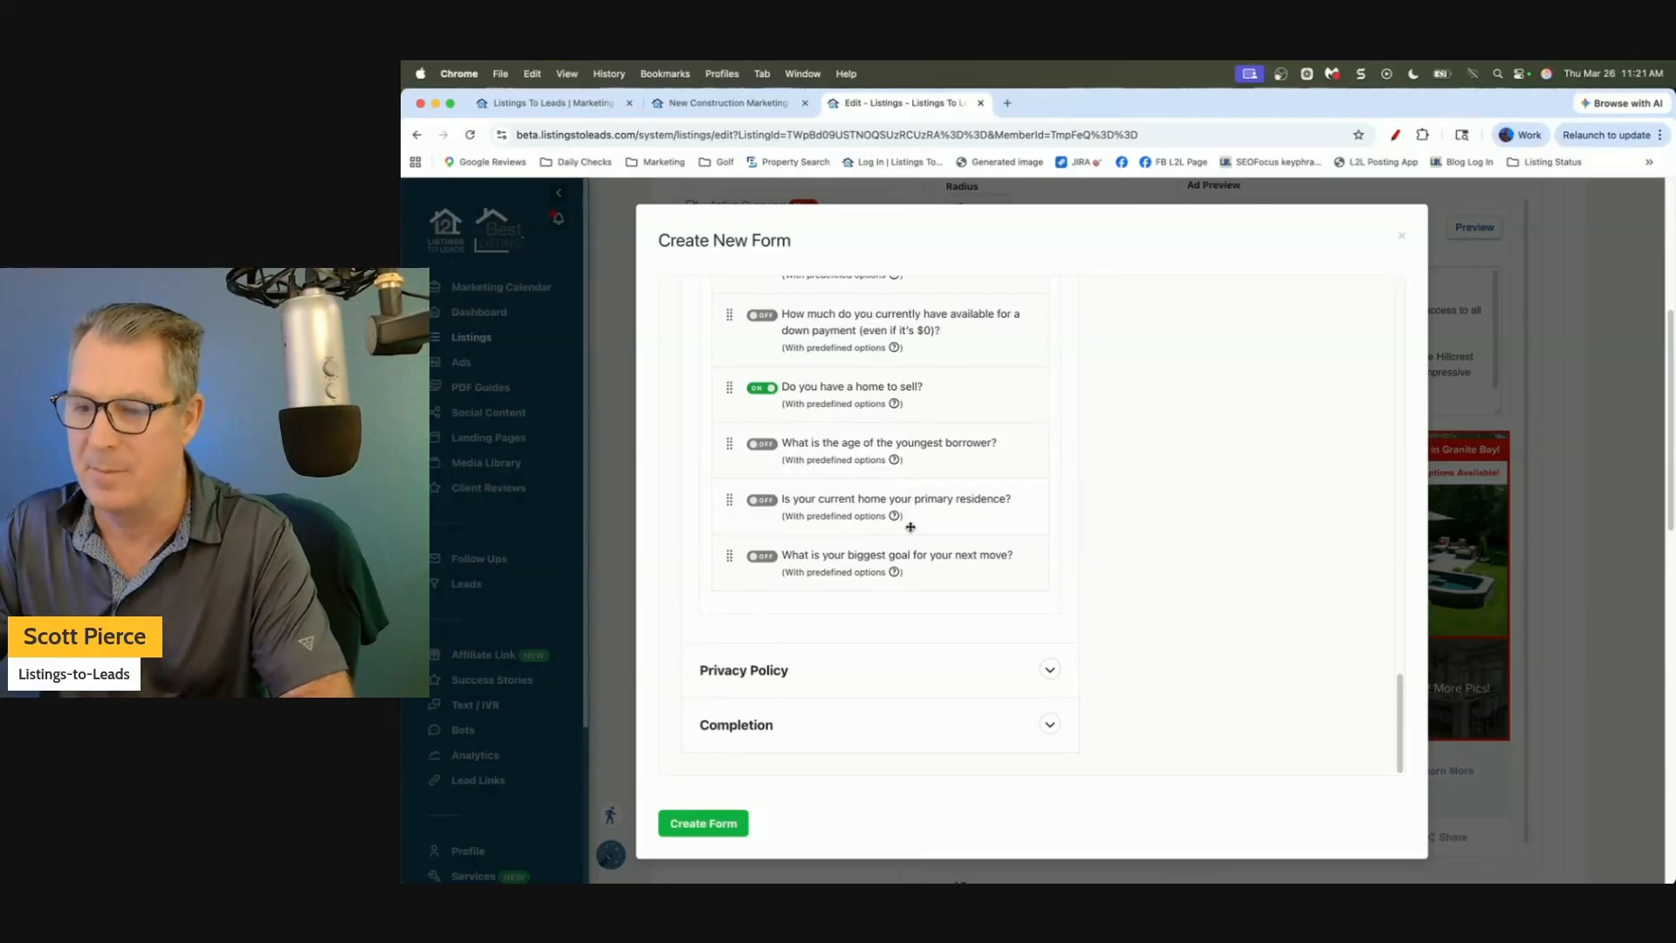
{"action": "mouse_move", "coordinate": [895, 515]}
{"action": "mouse_move", "coordinate": [897, 461]}
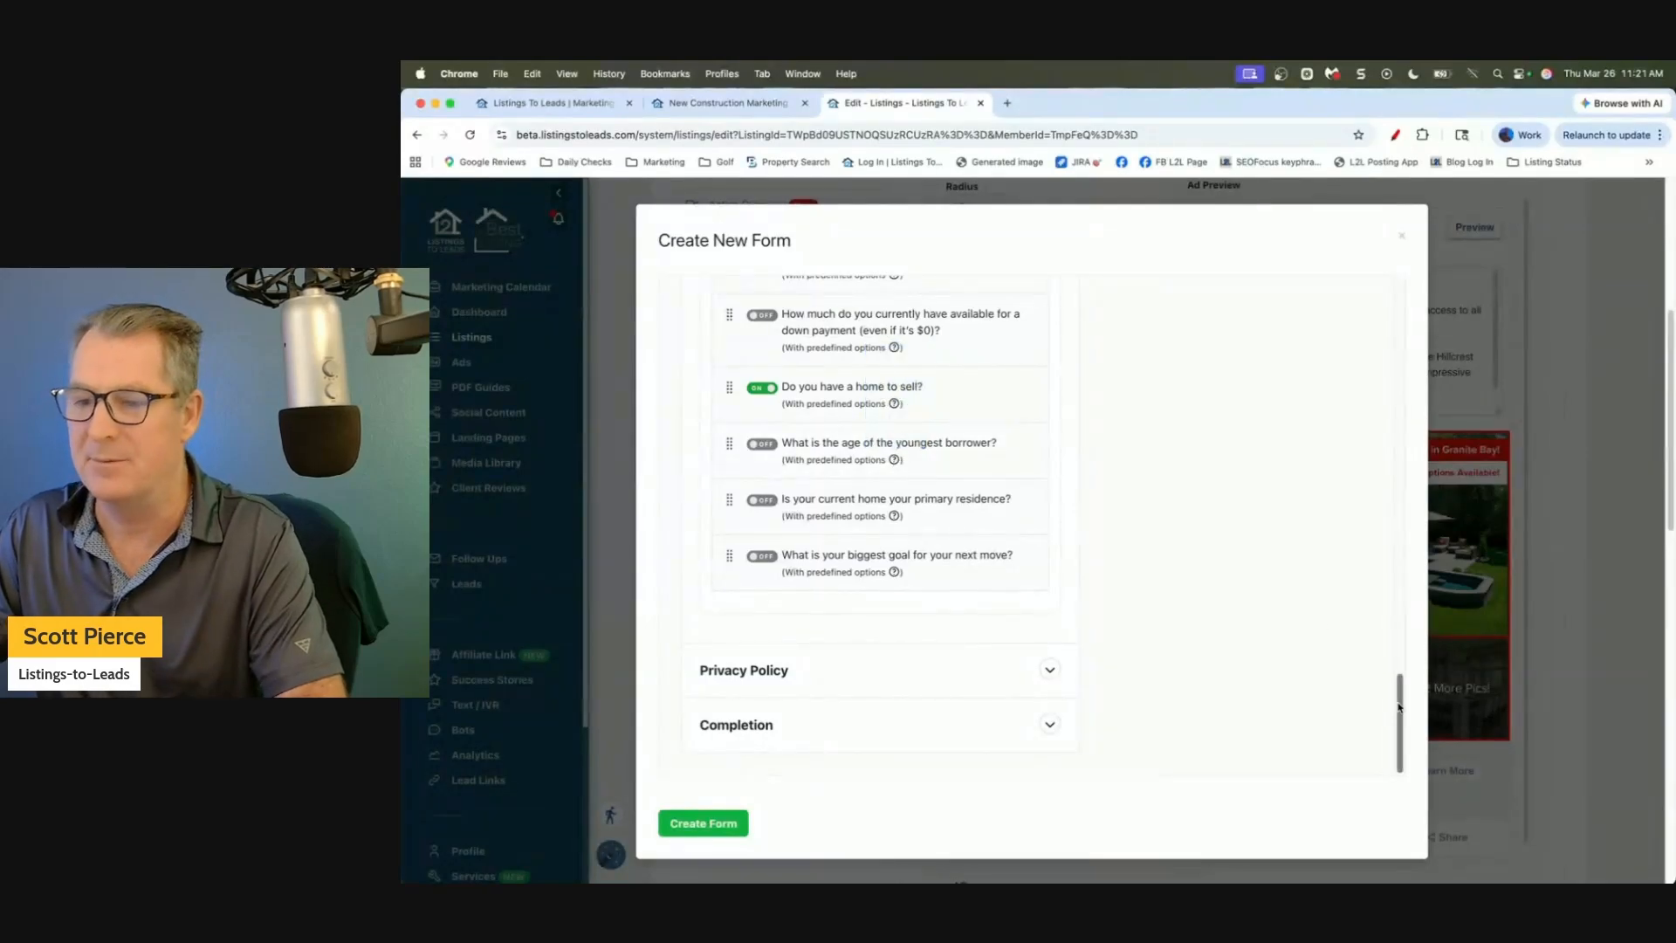
{"action": "left_click_drag", "start_coordinate": [1399, 707], "coordinate": [1407, 644]}
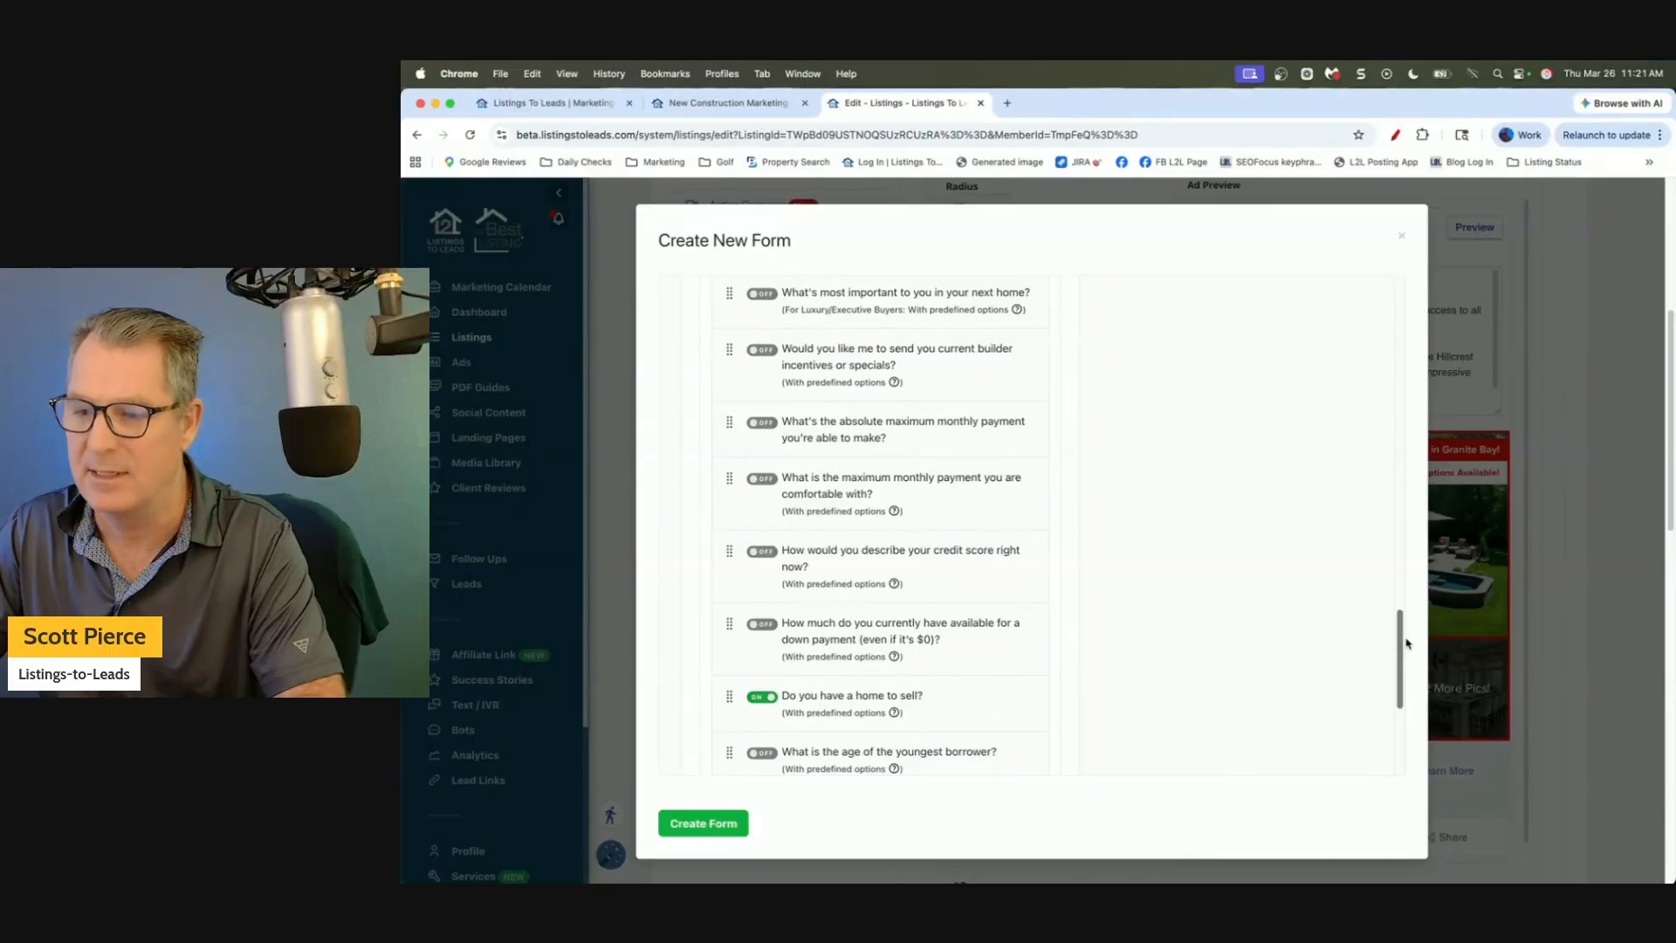
Turn on the builder incentives question, leaving the price reduced homes question off.
{"action": "scroll", "coordinate": [830, 353], "scroll_direction": "up", "scroll_amount": 1}
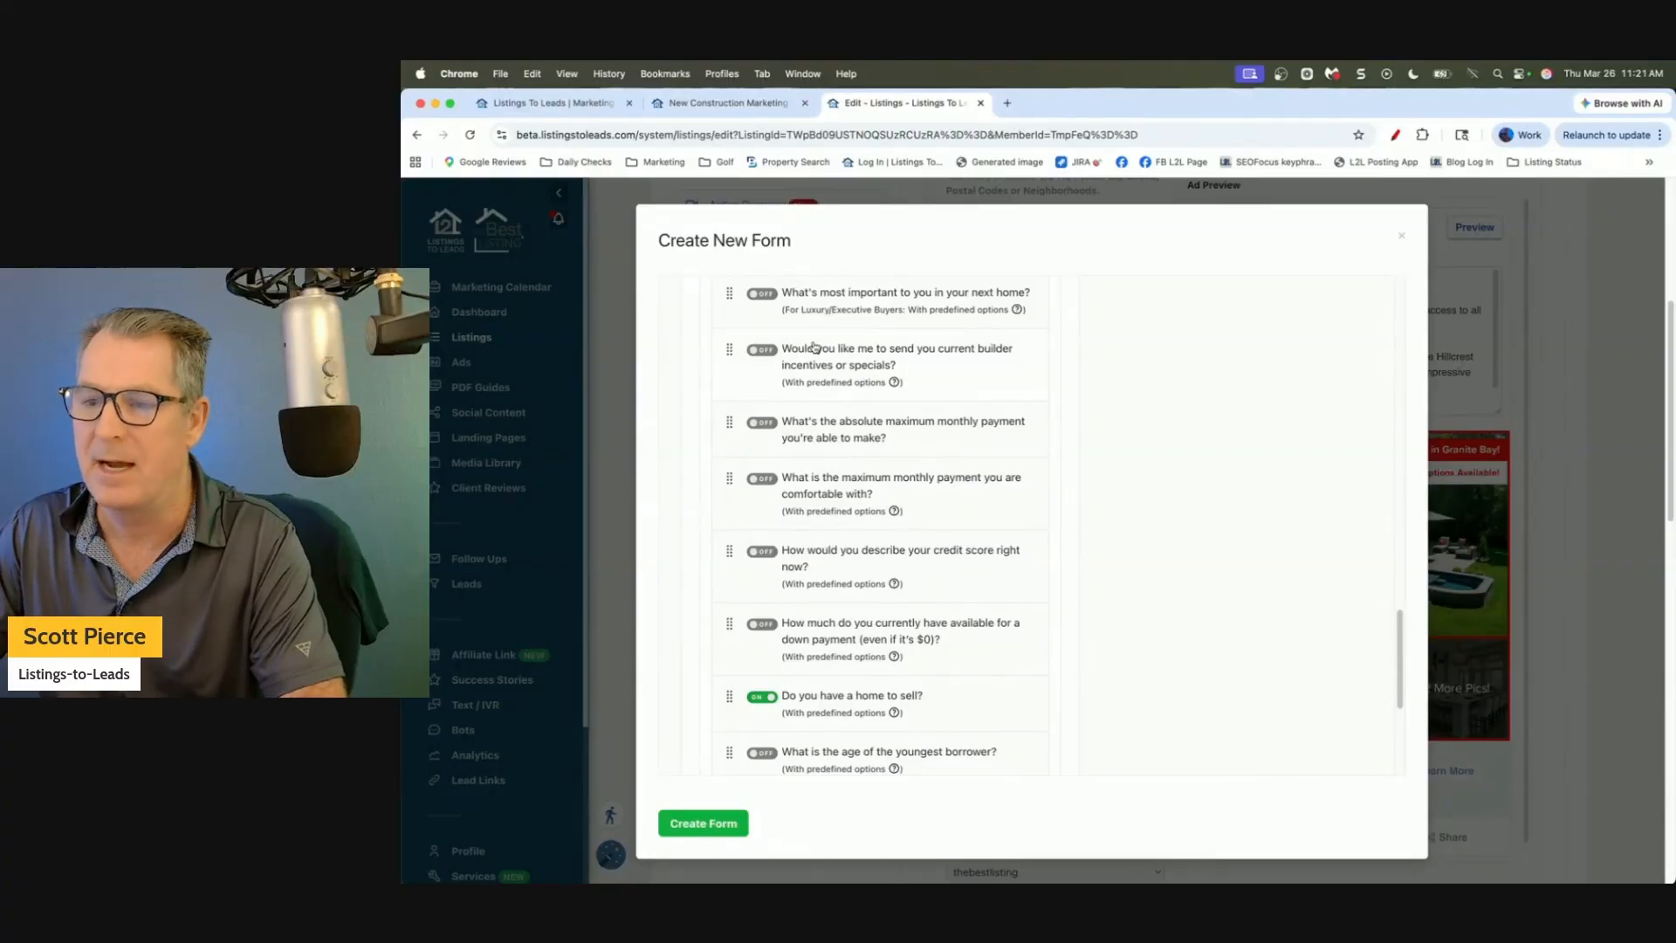
{"action": "left_click_drag", "start_coordinate": [798, 350], "coordinate": [860, 354]}
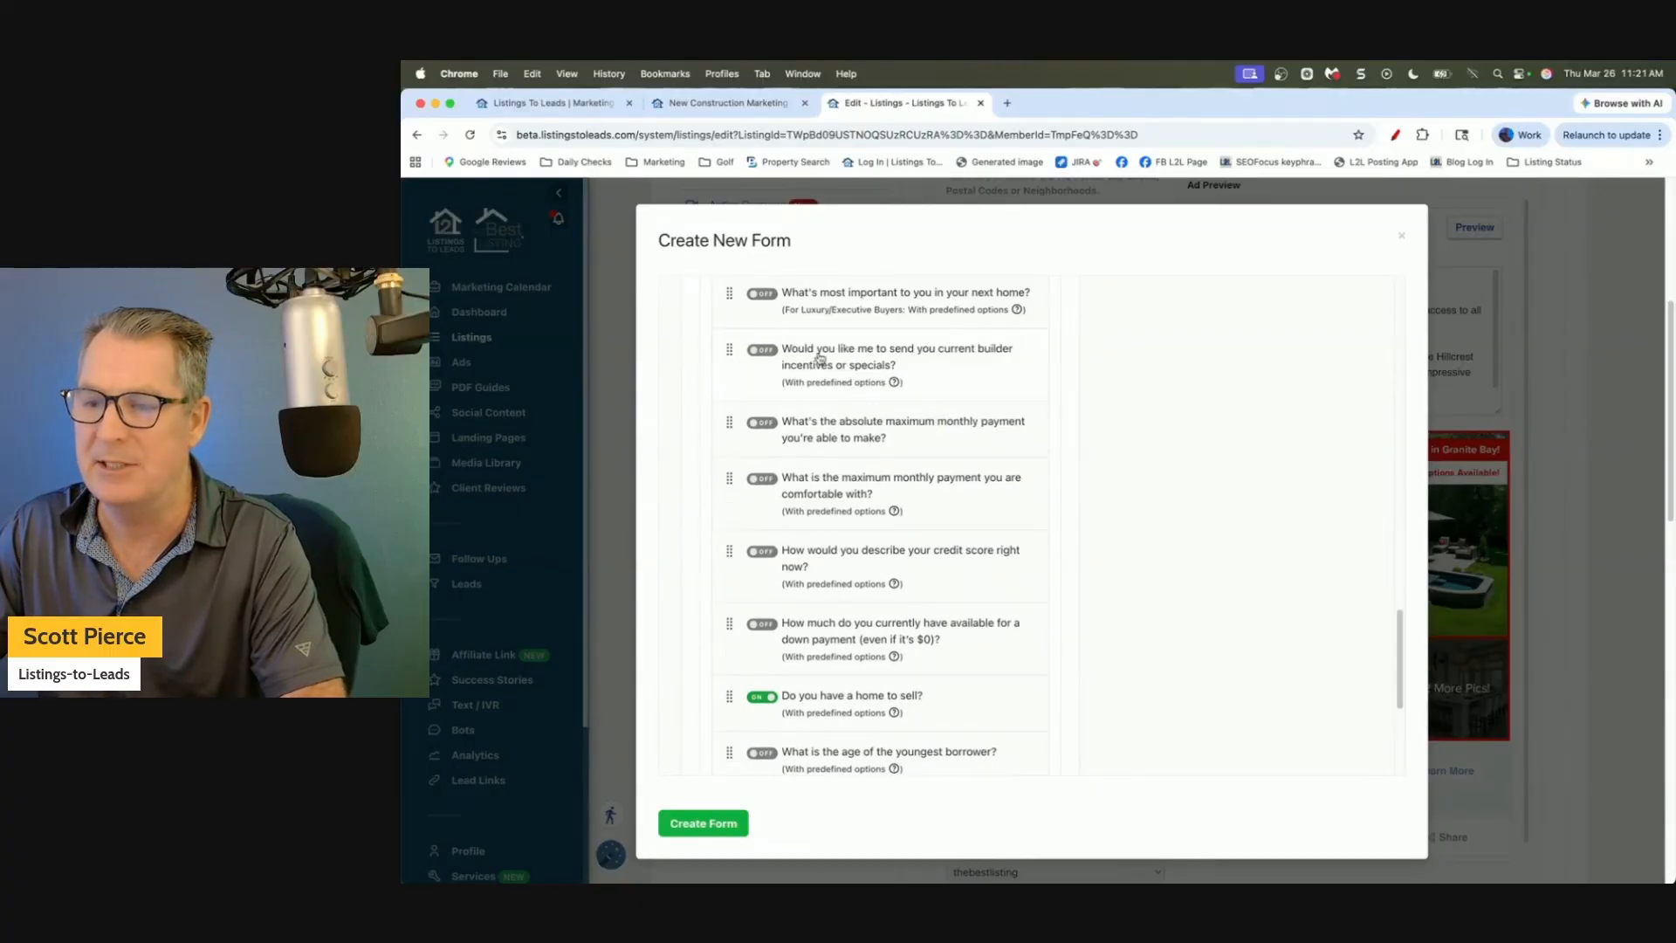
{"action": "left_click", "coordinate": [762, 350]}
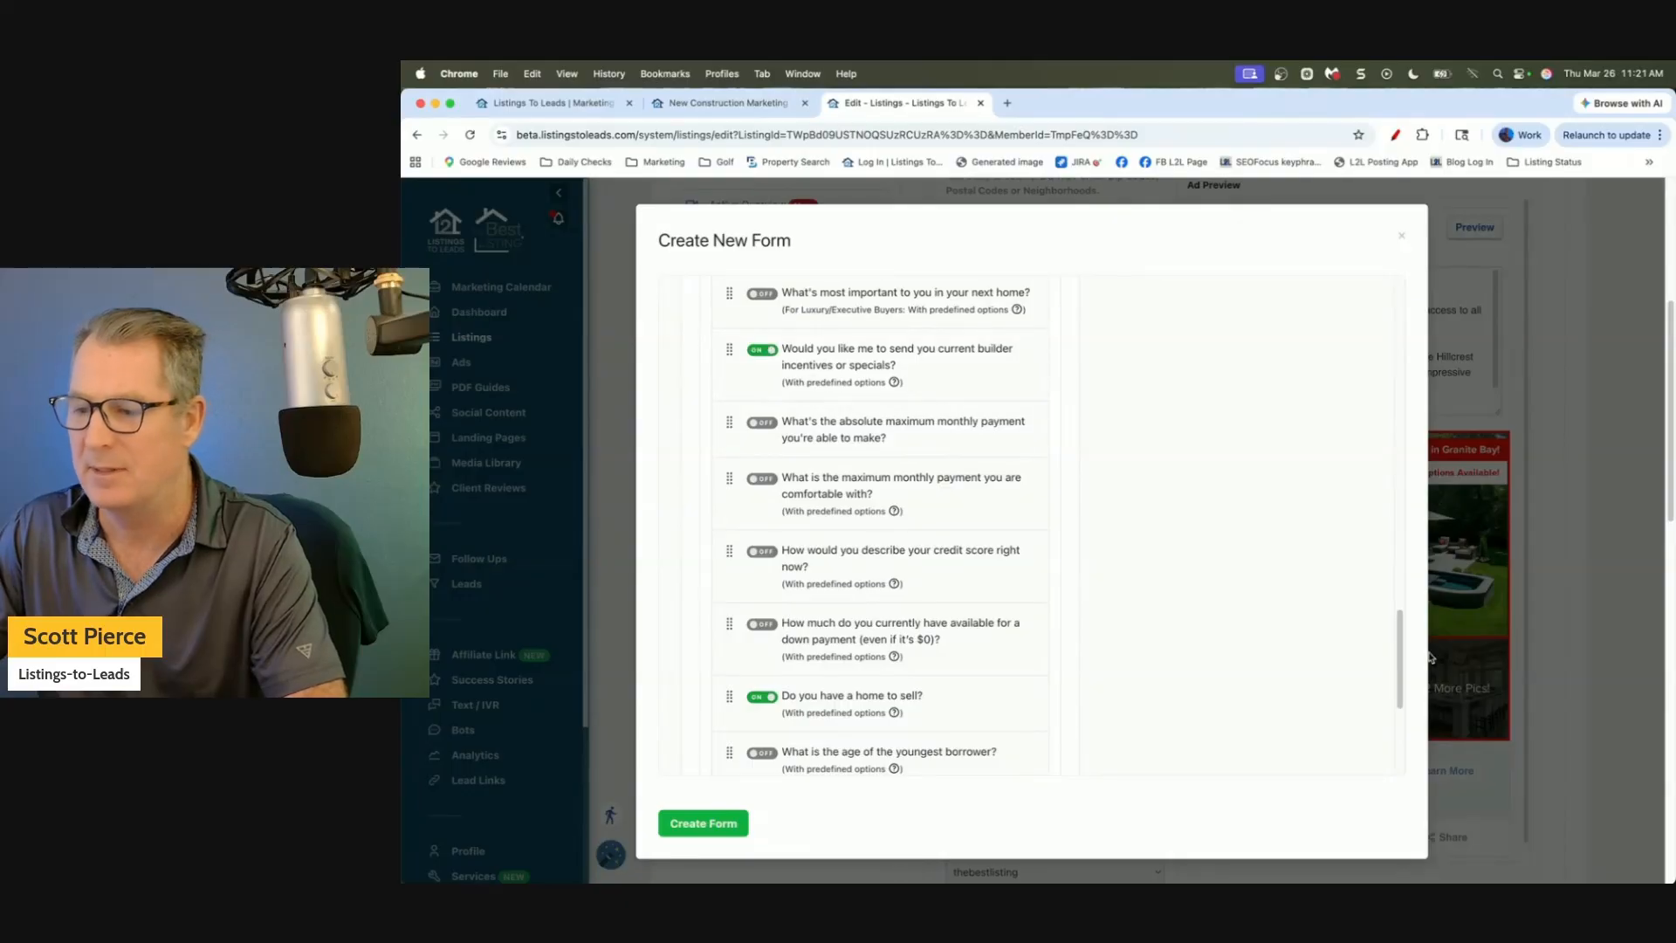
{"action": "left_click_drag", "start_coordinate": [1402, 659], "coordinate": [1408, 521]}
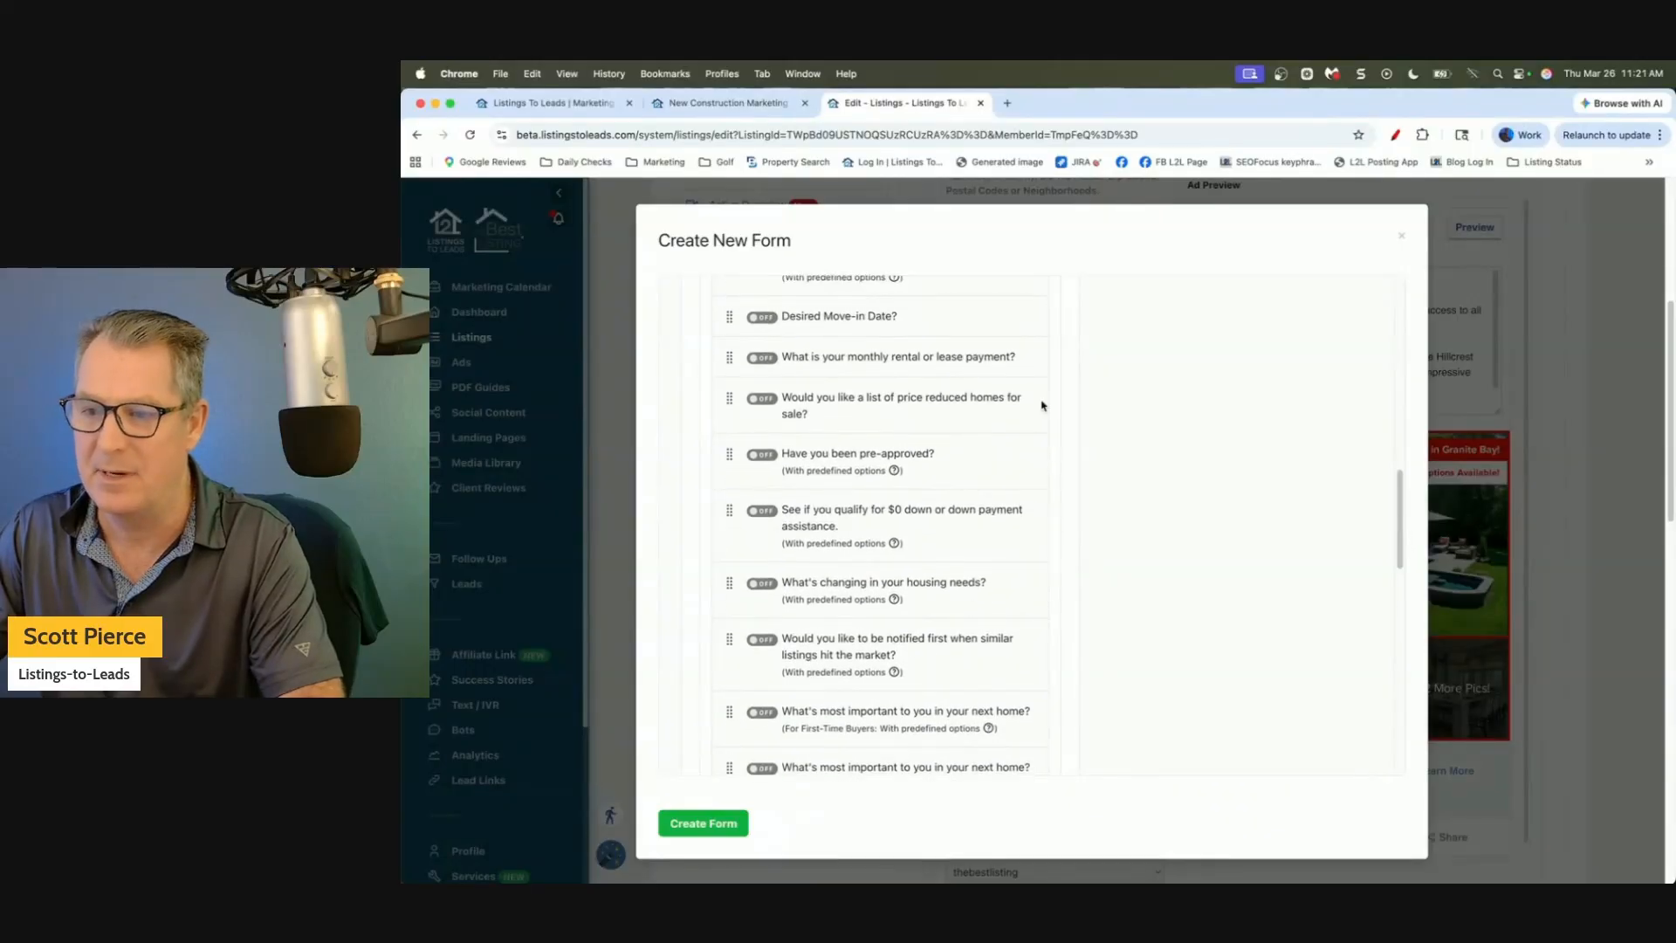
{"action": "left_click", "coordinate": [765, 402]}
{"action": "left_click", "coordinate": [759, 412]}
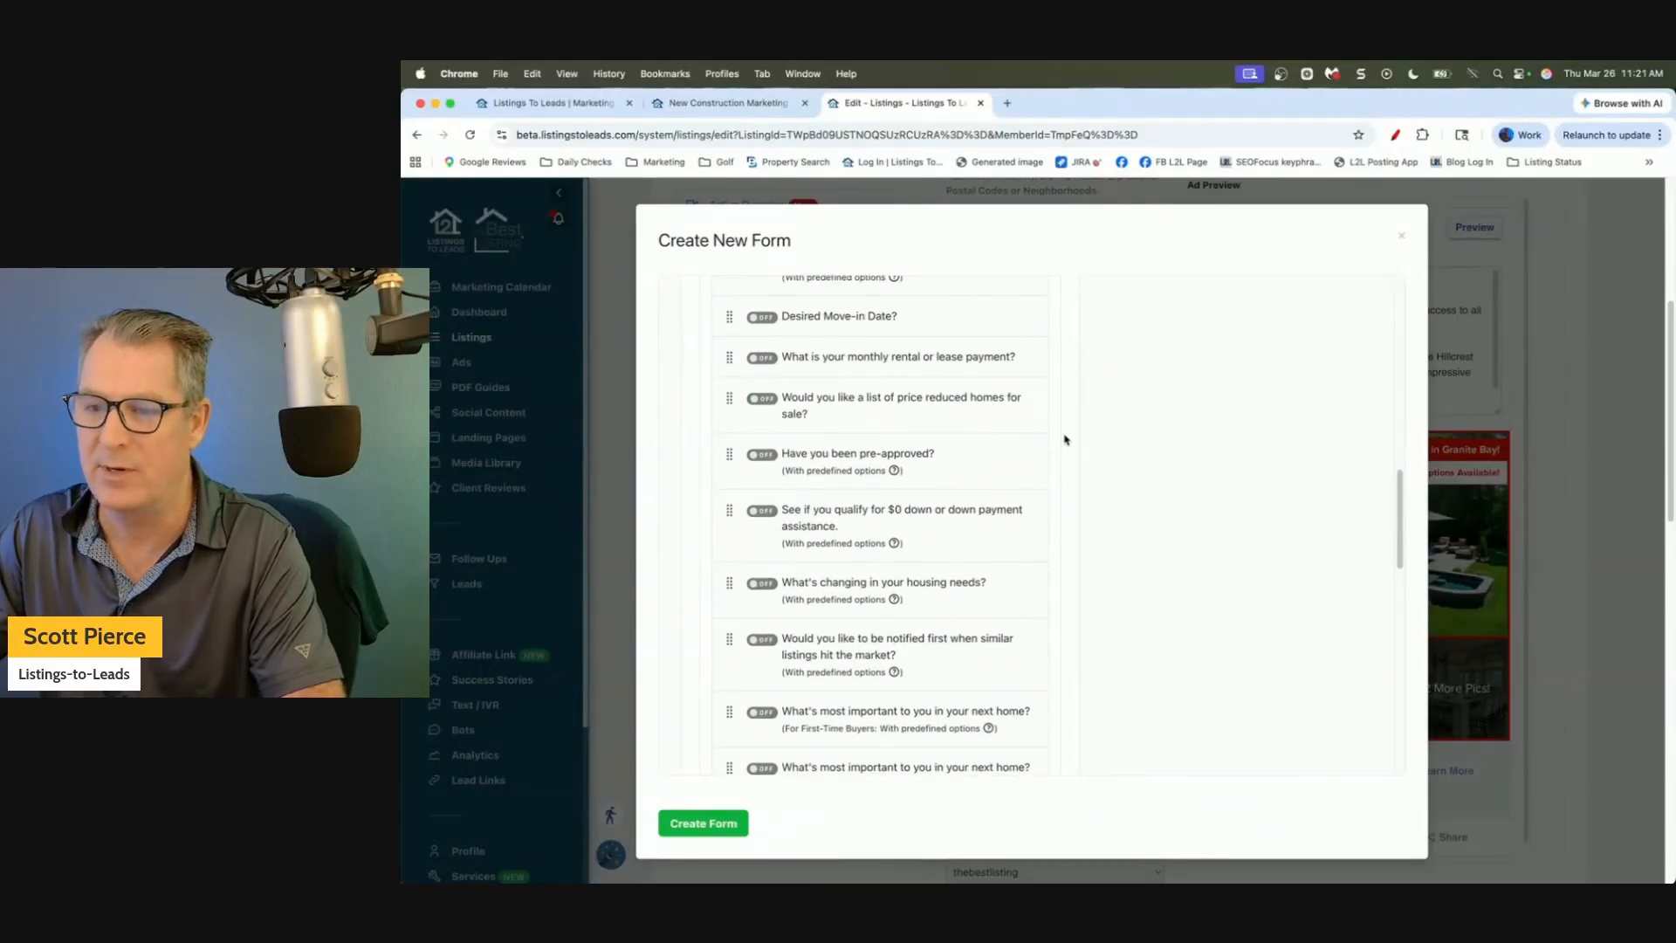
{"action": "left_click_drag", "start_coordinate": [1397, 500], "coordinate": [1415, 413]}
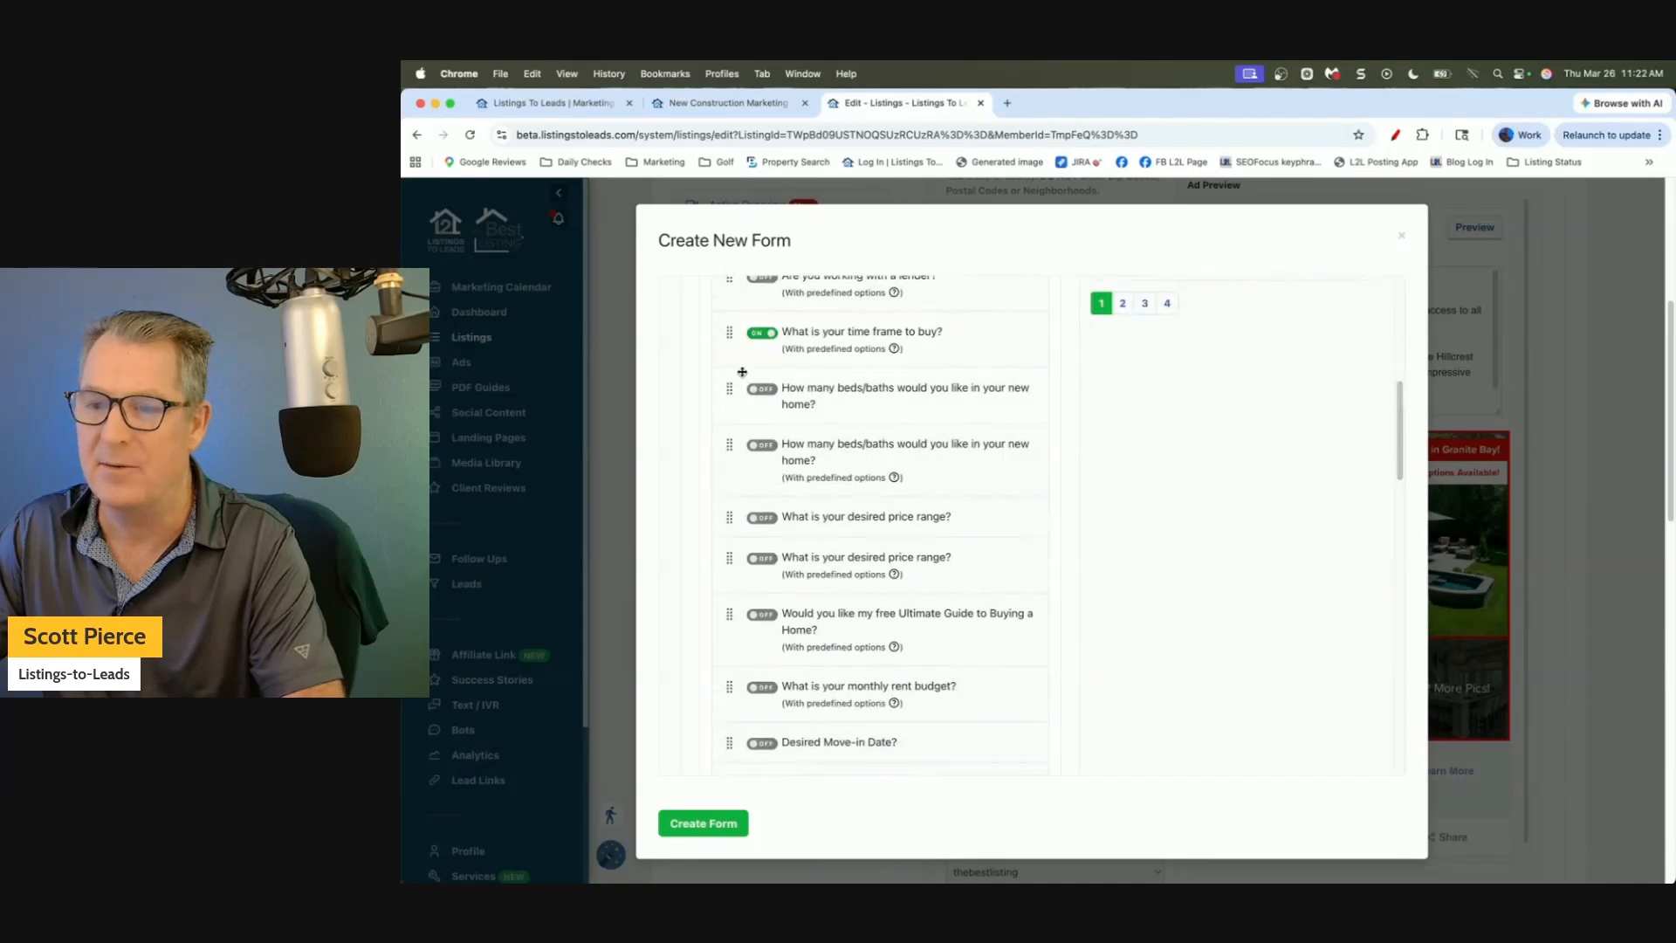
Drag 'What is your time frame to buy?' below the builder incentives question.
{"action": "left_click_drag", "start_coordinate": [735, 328], "coordinate": [734, 744]}
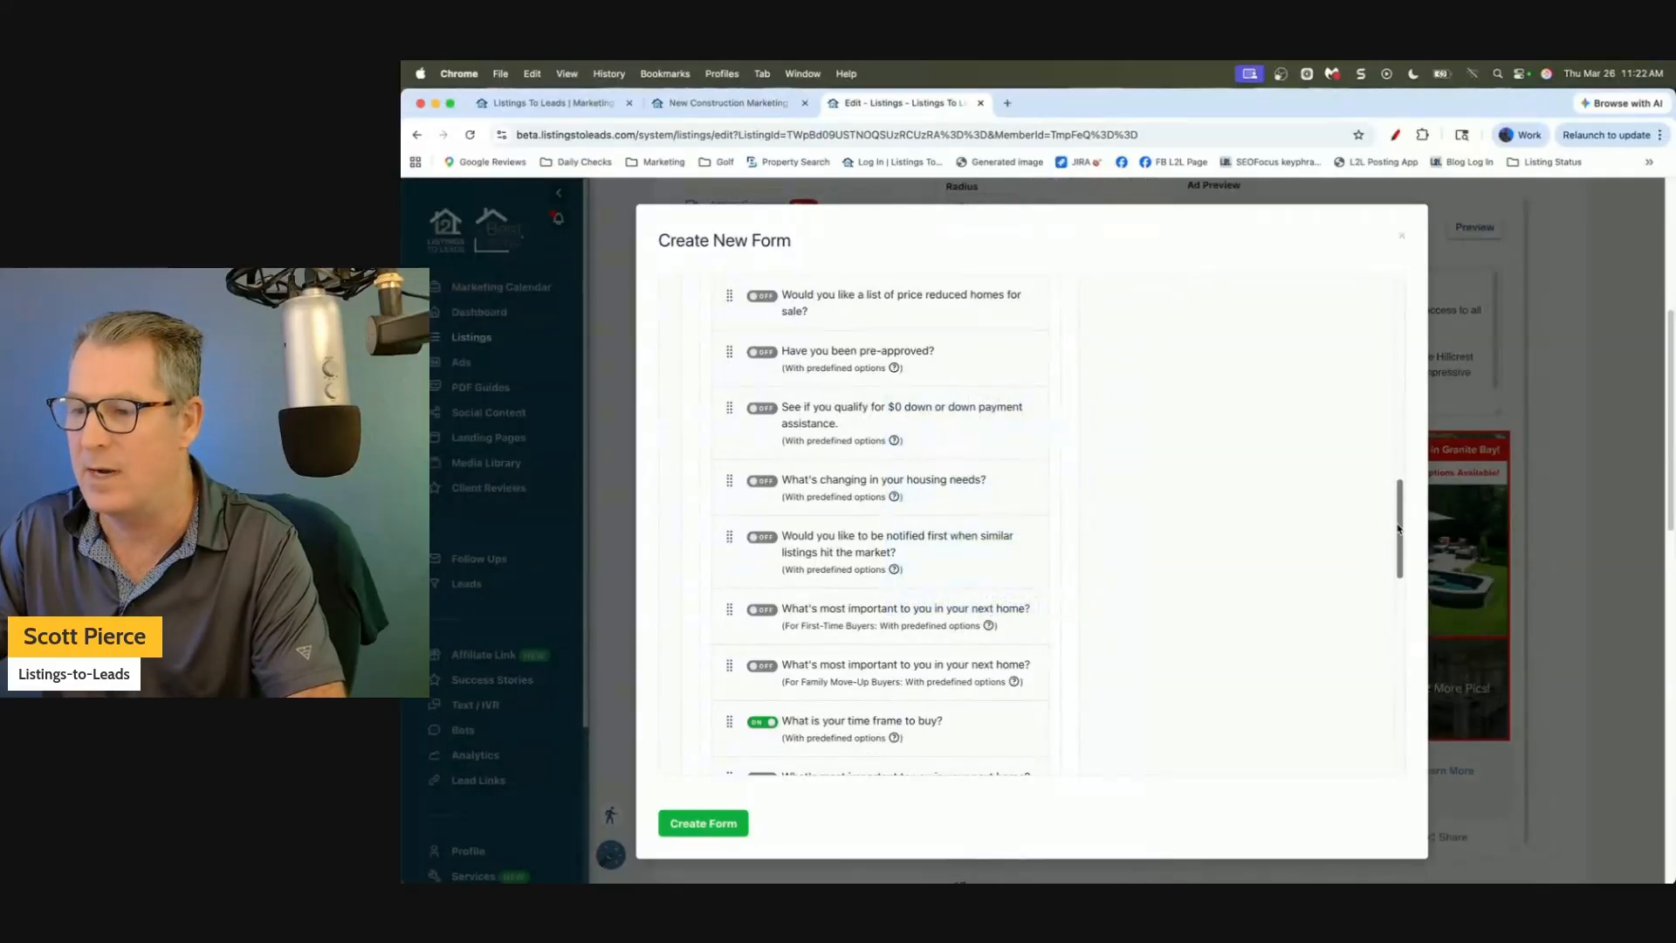
{"action": "left_click_drag", "start_coordinate": [1394, 539], "coordinate": [1397, 611]}
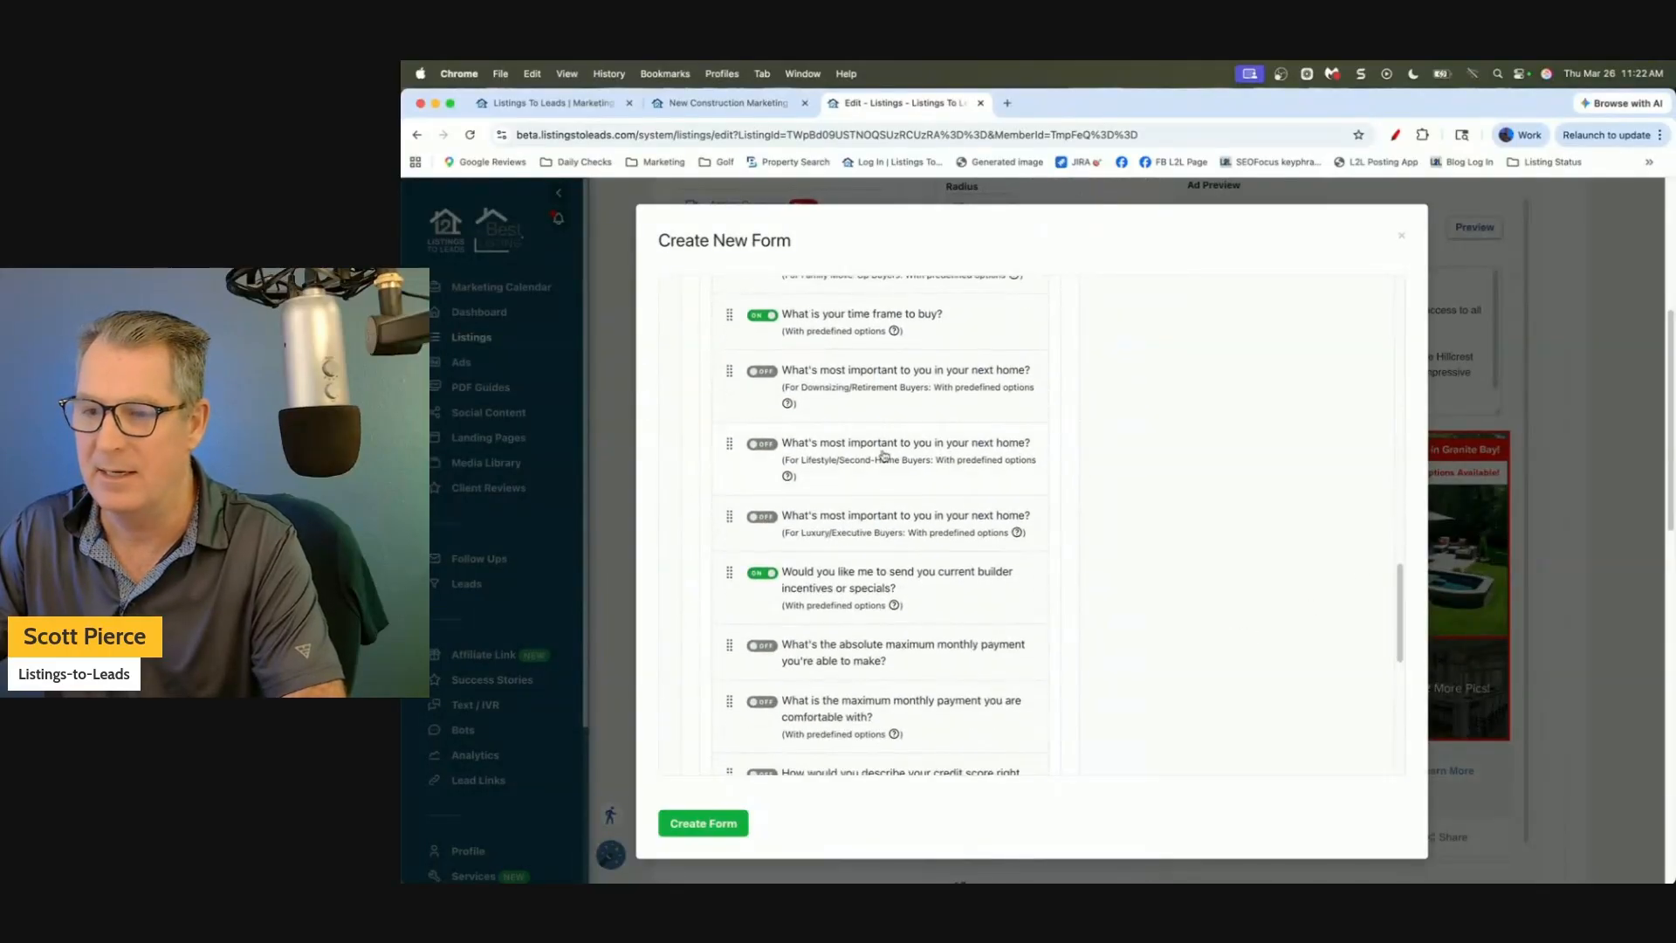
{"action": "left_click_drag", "start_coordinate": [732, 317], "coordinate": [836, 605]}
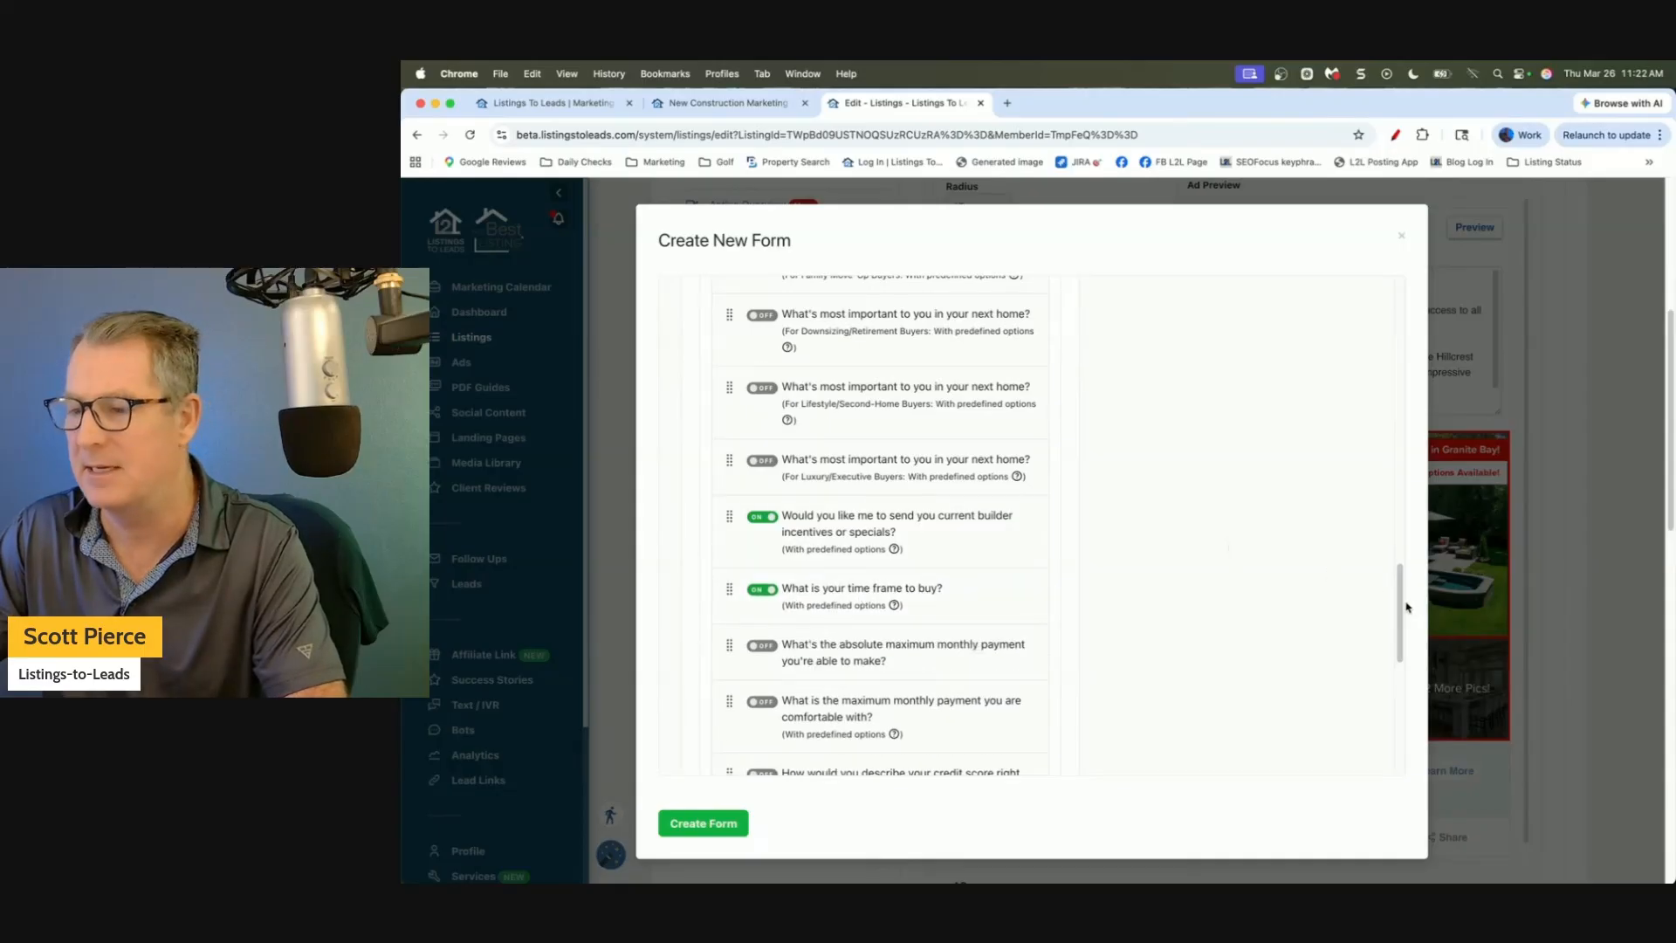
{"action": "left_click_drag", "start_coordinate": [1396, 611], "coordinate": [1431, 325]}
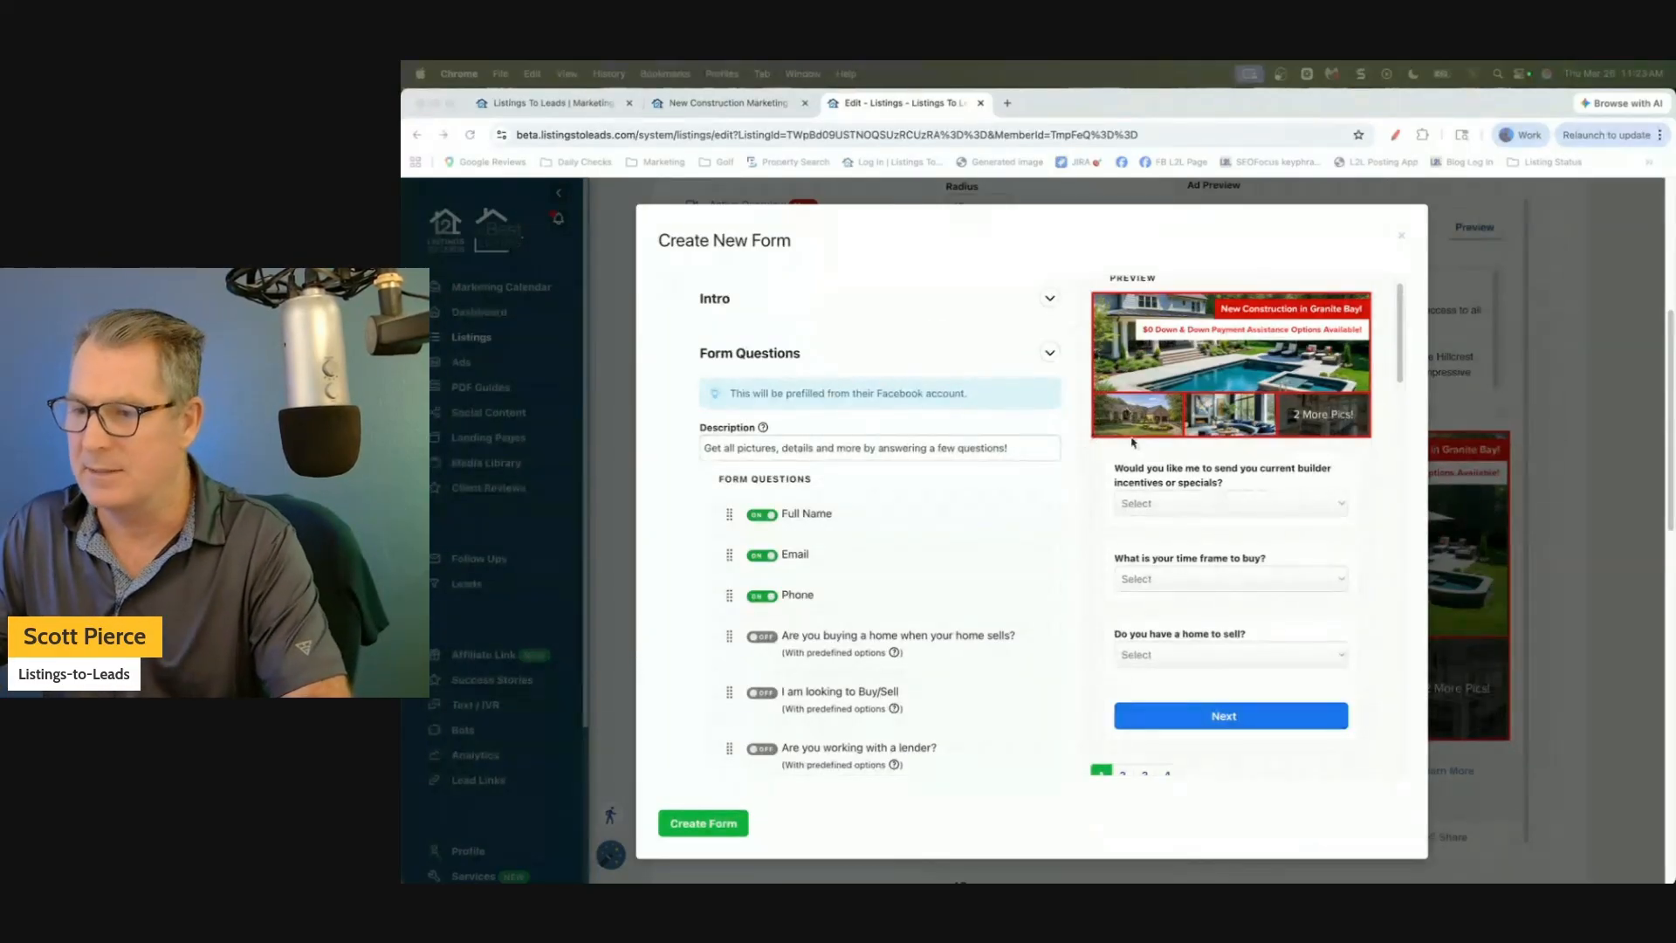
Create the reordered lead form, turn off Advanced Options, and publish the $70 Gold Lane ad.
{"action": "left_click", "coordinate": [707, 827]}
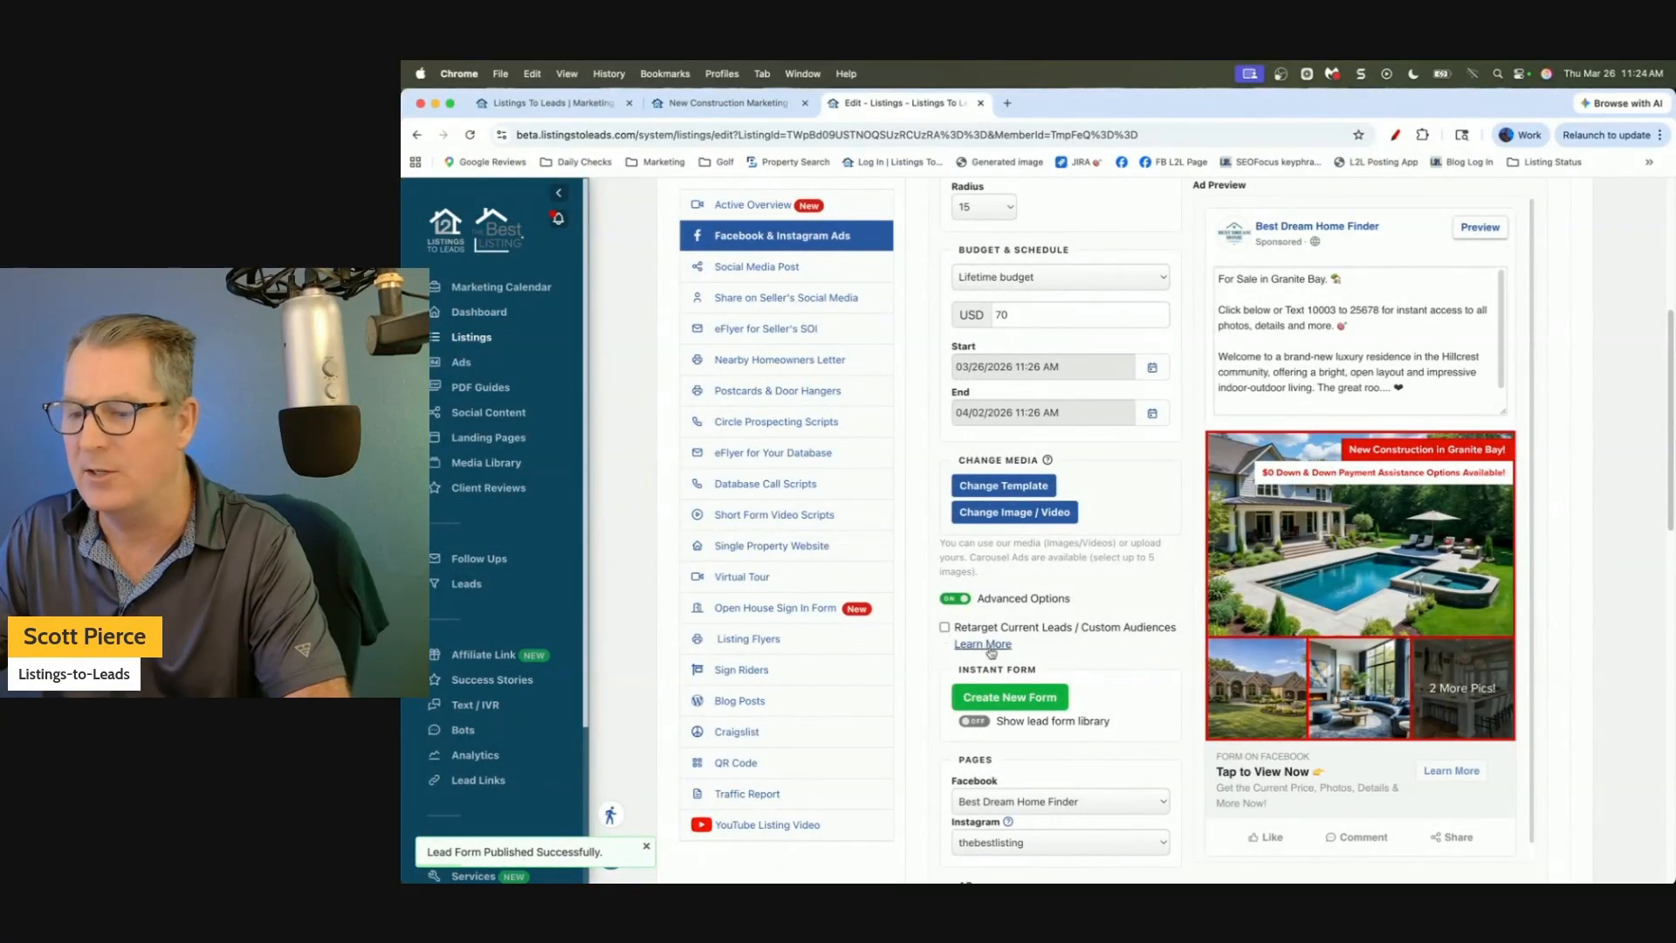
{"action": "left_click", "coordinate": [953, 602]}
{"action": "left_click", "coordinate": [995, 665]}
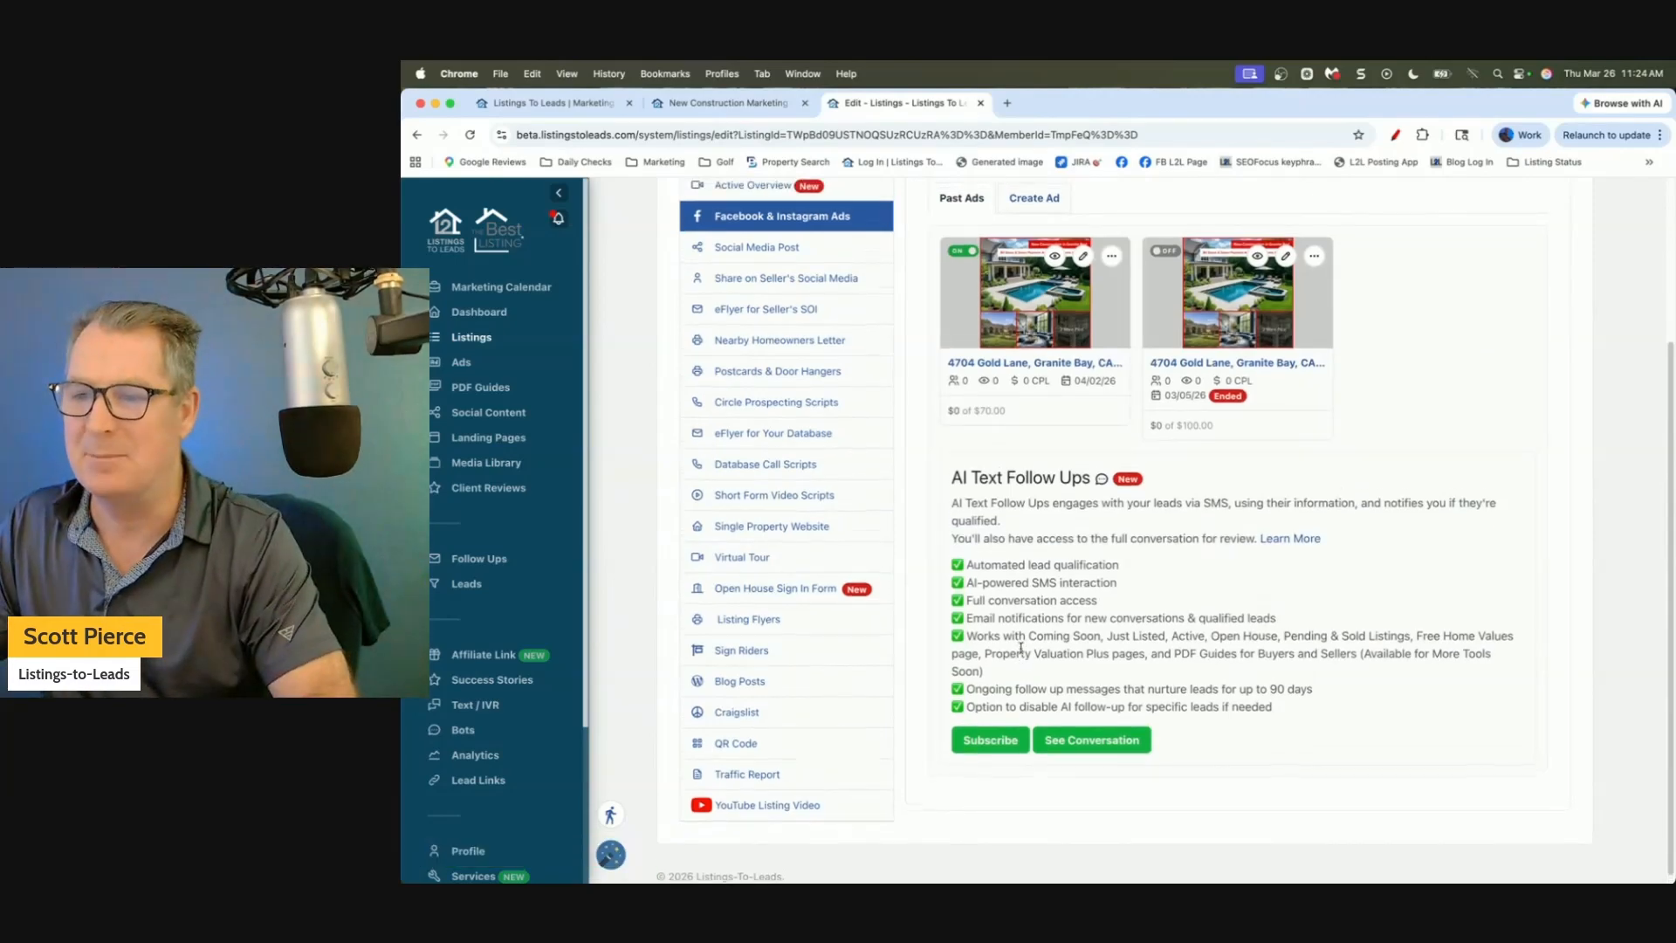
{"action": "scroll", "coordinate": [1021, 648], "scroll_direction": "up", "scroll_amount": 3}
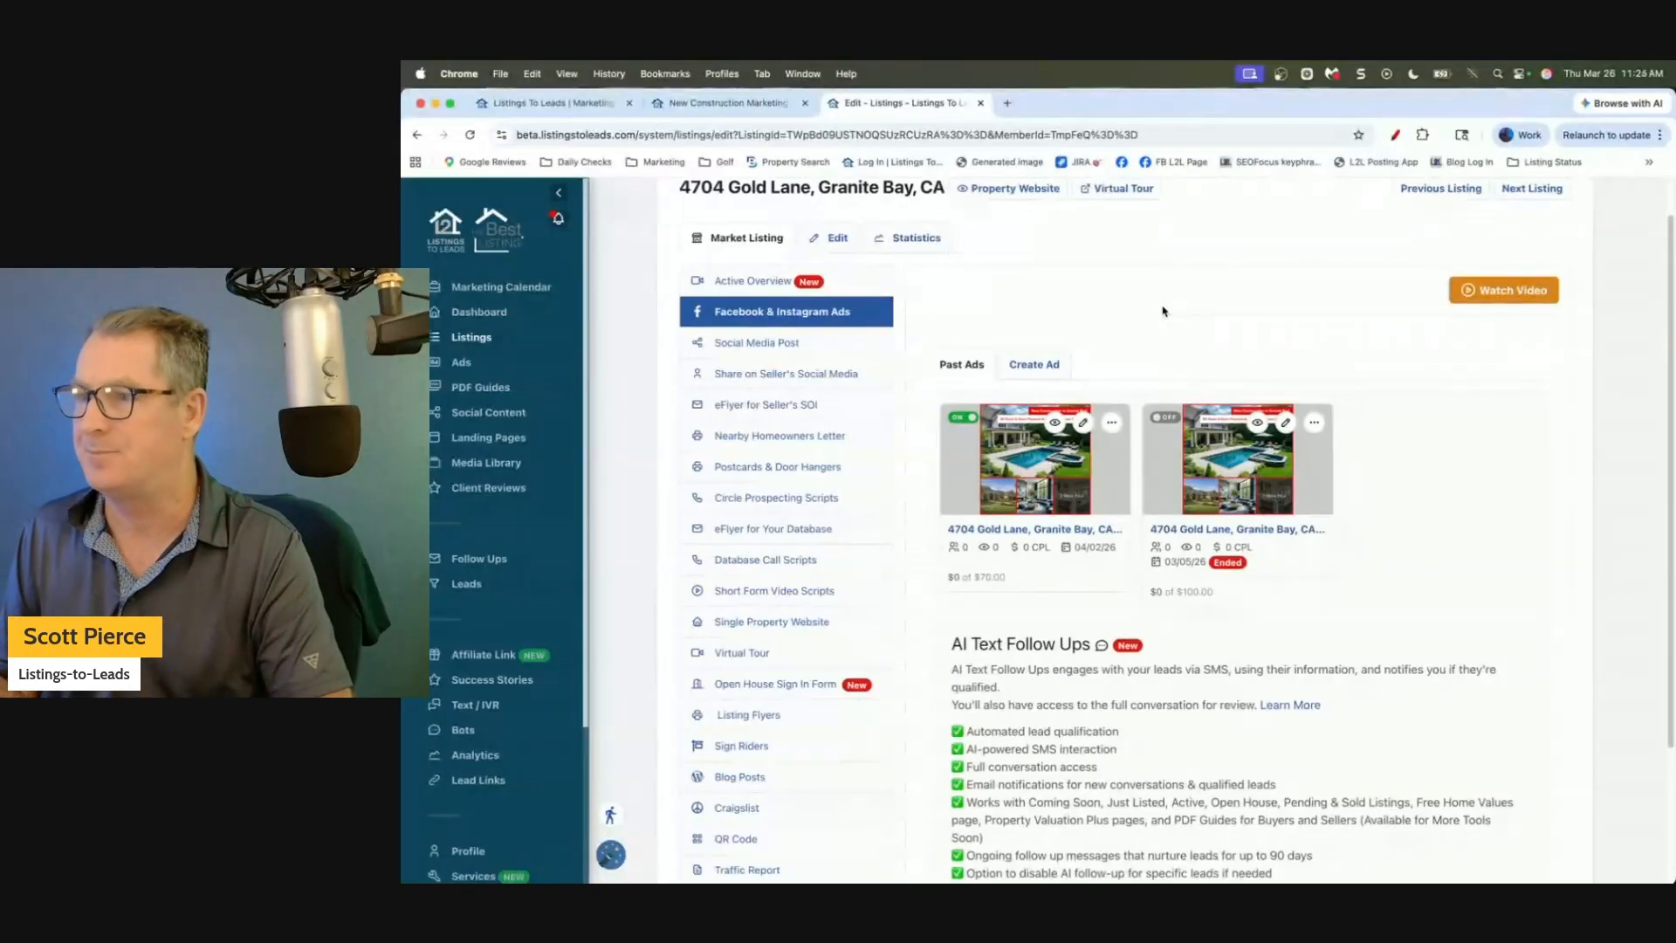
{"action": "scroll", "coordinate": [1135, 349], "scroll_direction": "down", "scroll_amount": 1}
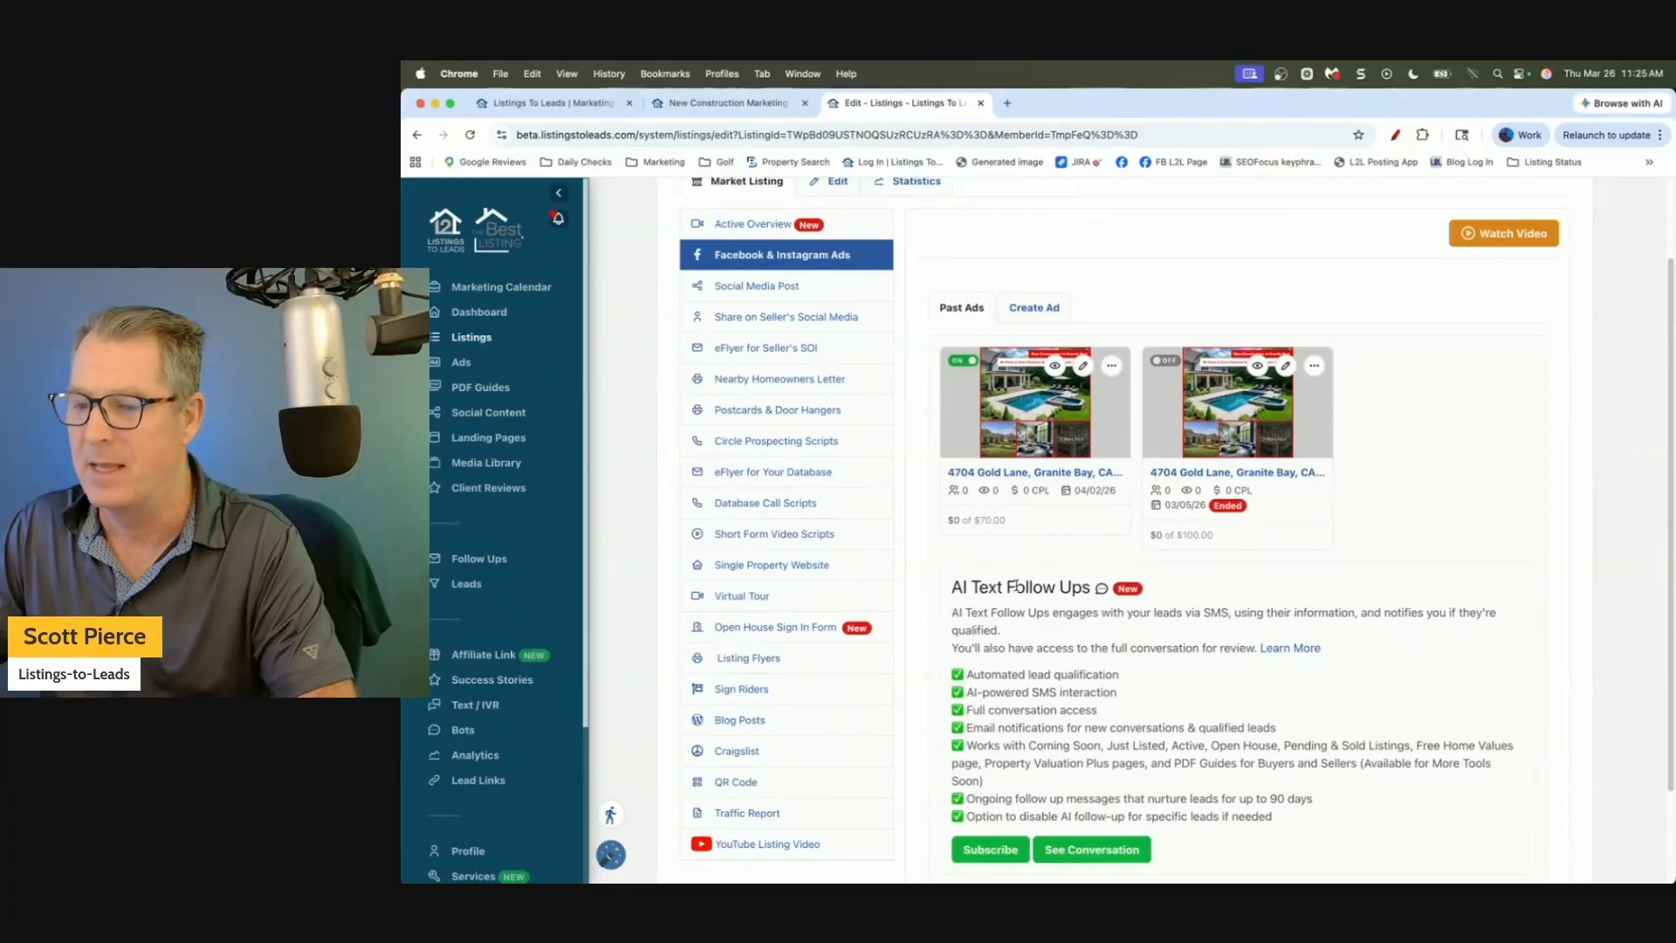
{"action": "scroll", "coordinate": [1017, 586], "scroll_direction": "down", "scroll_amount": 2}
{"action": "left_click_drag", "start_coordinate": [950, 528], "coordinate": [1204, 739]}
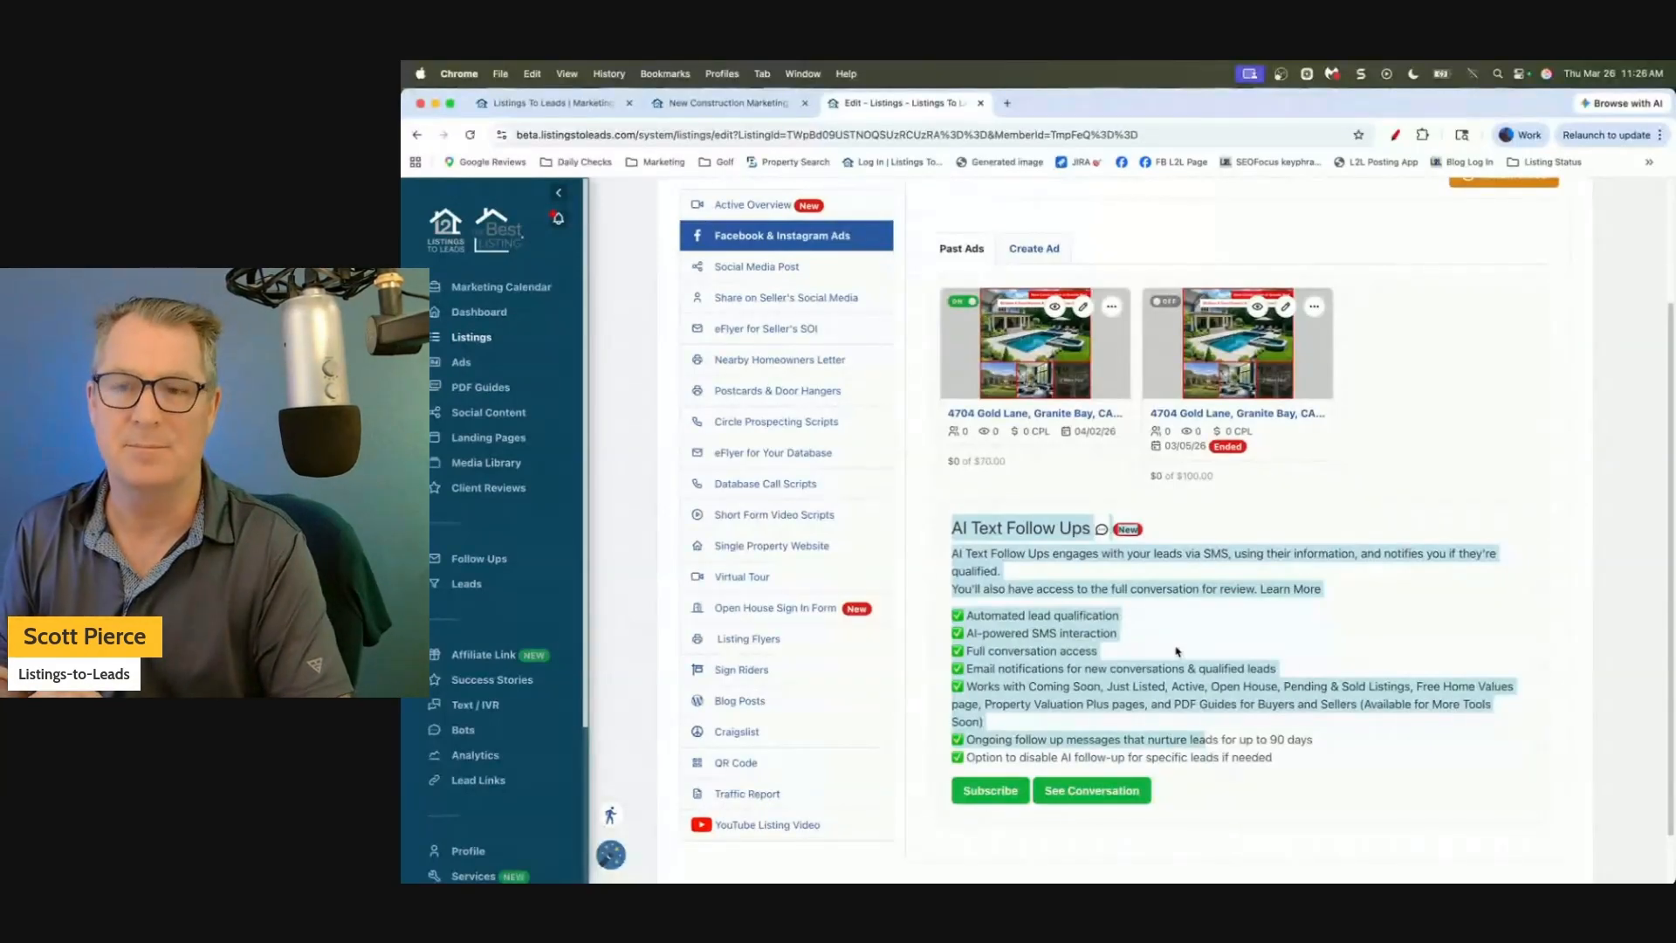
{"action": "left_click", "coordinate": [996, 525]}
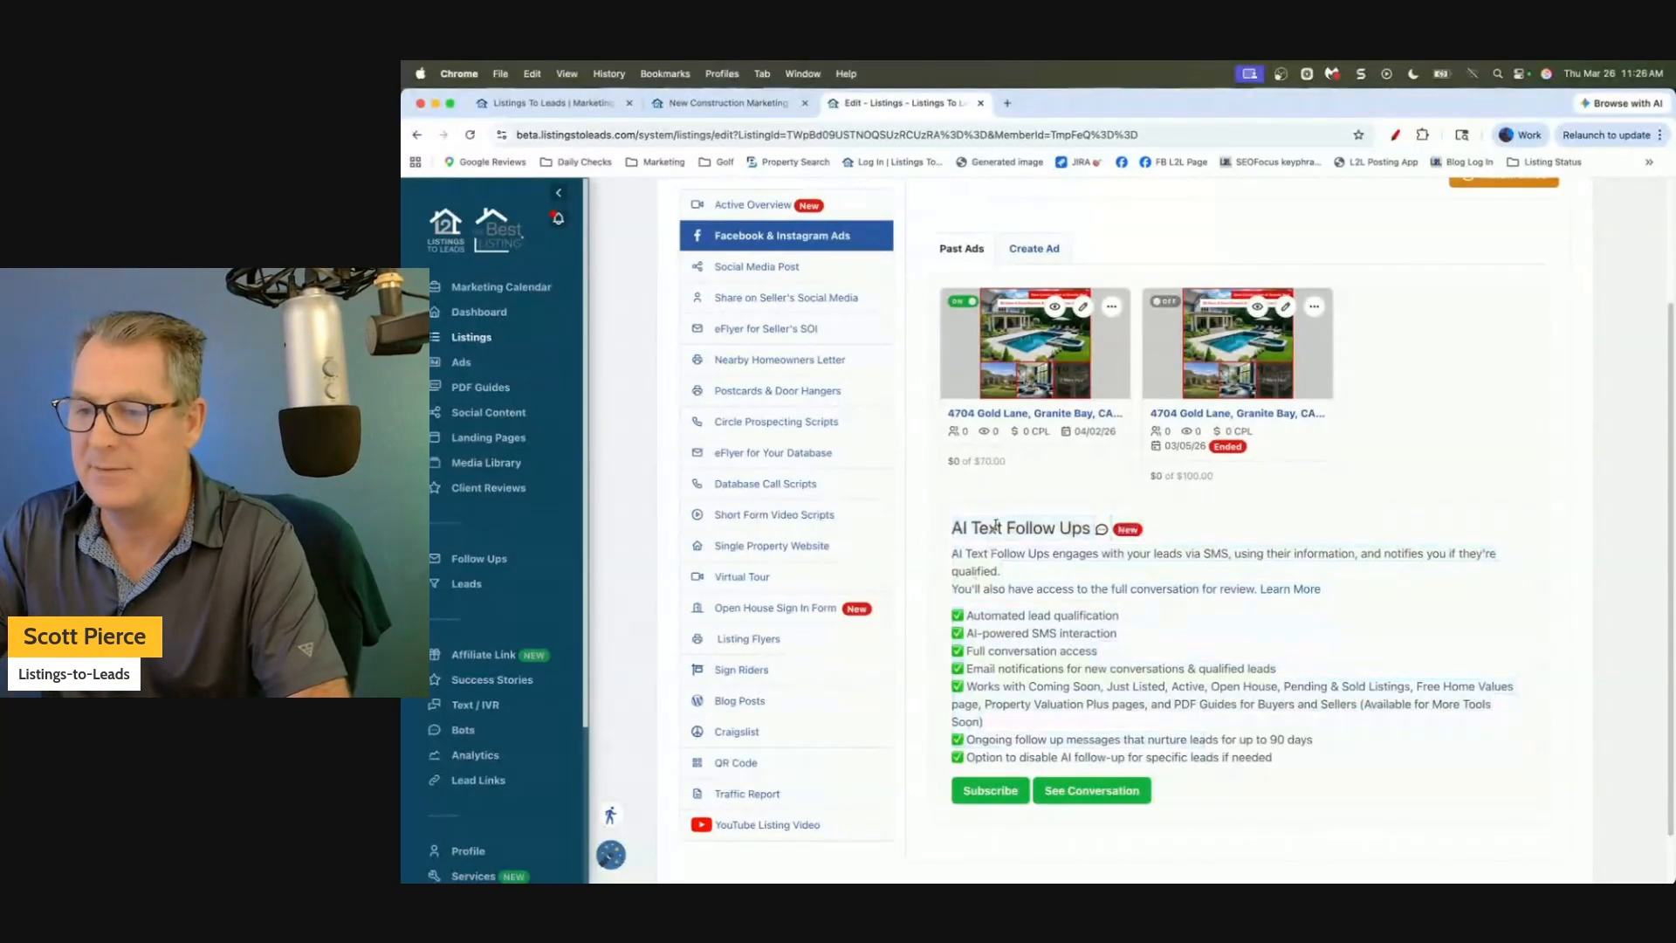
{"action": "scroll", "coordinate": [1017, 515], "scroll_direction": "up", "scroll_amount": 3}
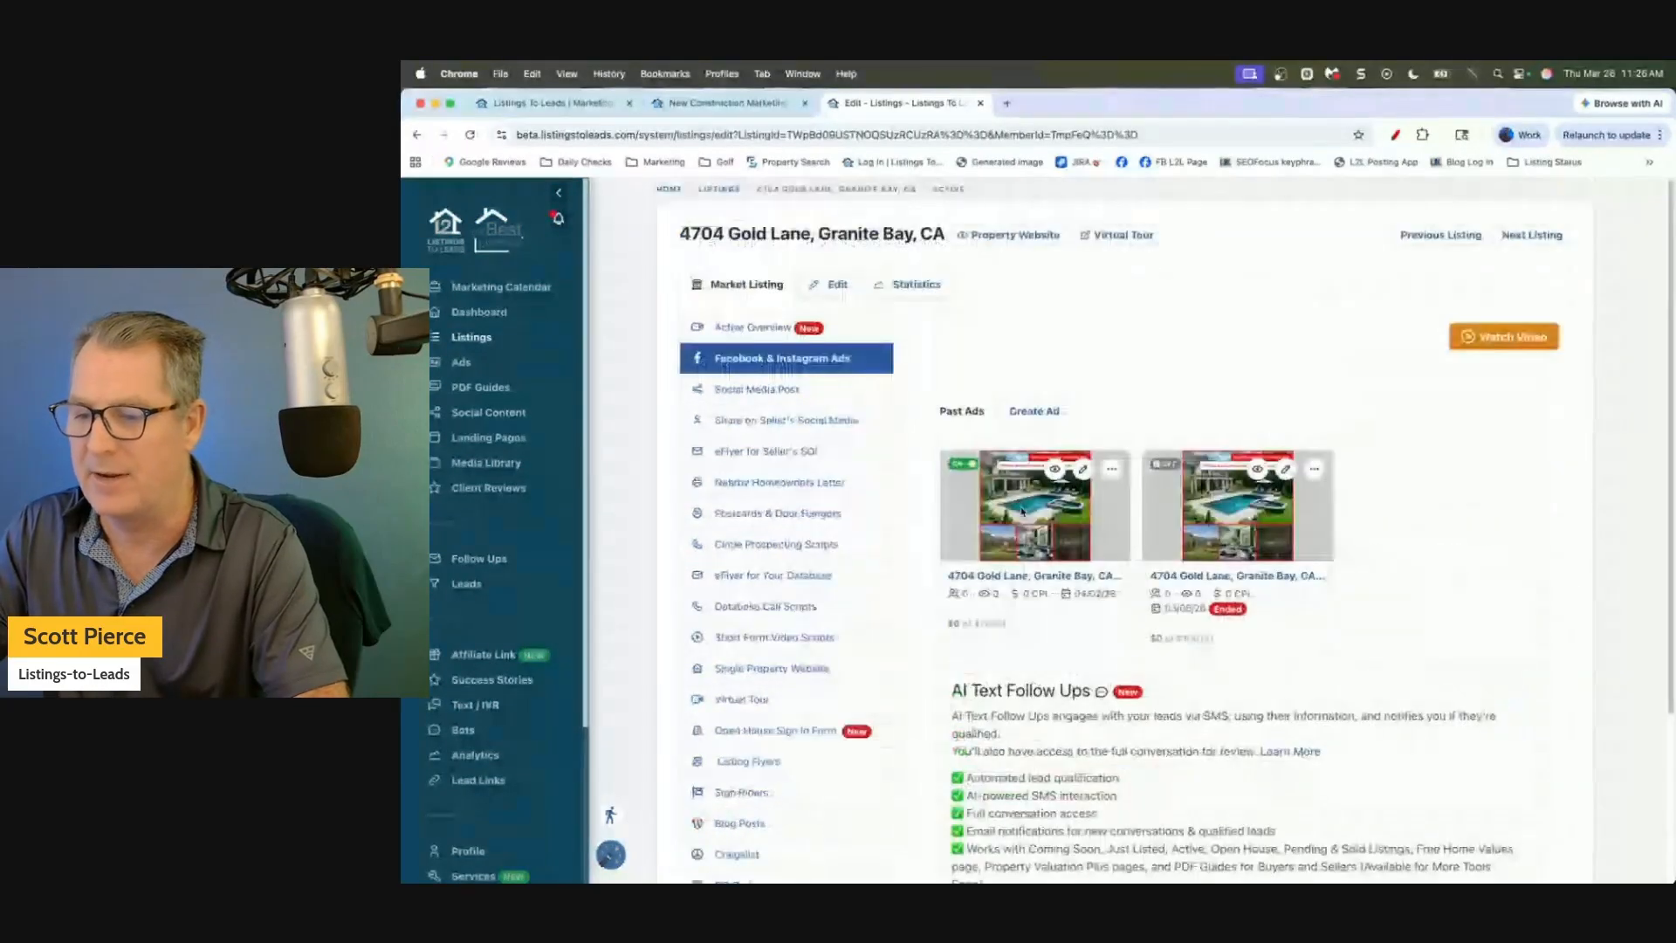
{"action": "scroll", "coordinate": [1022, 511], "scroll_direction": "down", "scroll_amount": 2}
{"action": "scroll", "coordinate": [1004, 673], "scroll_direction": "down", "scroll_amount": 2}
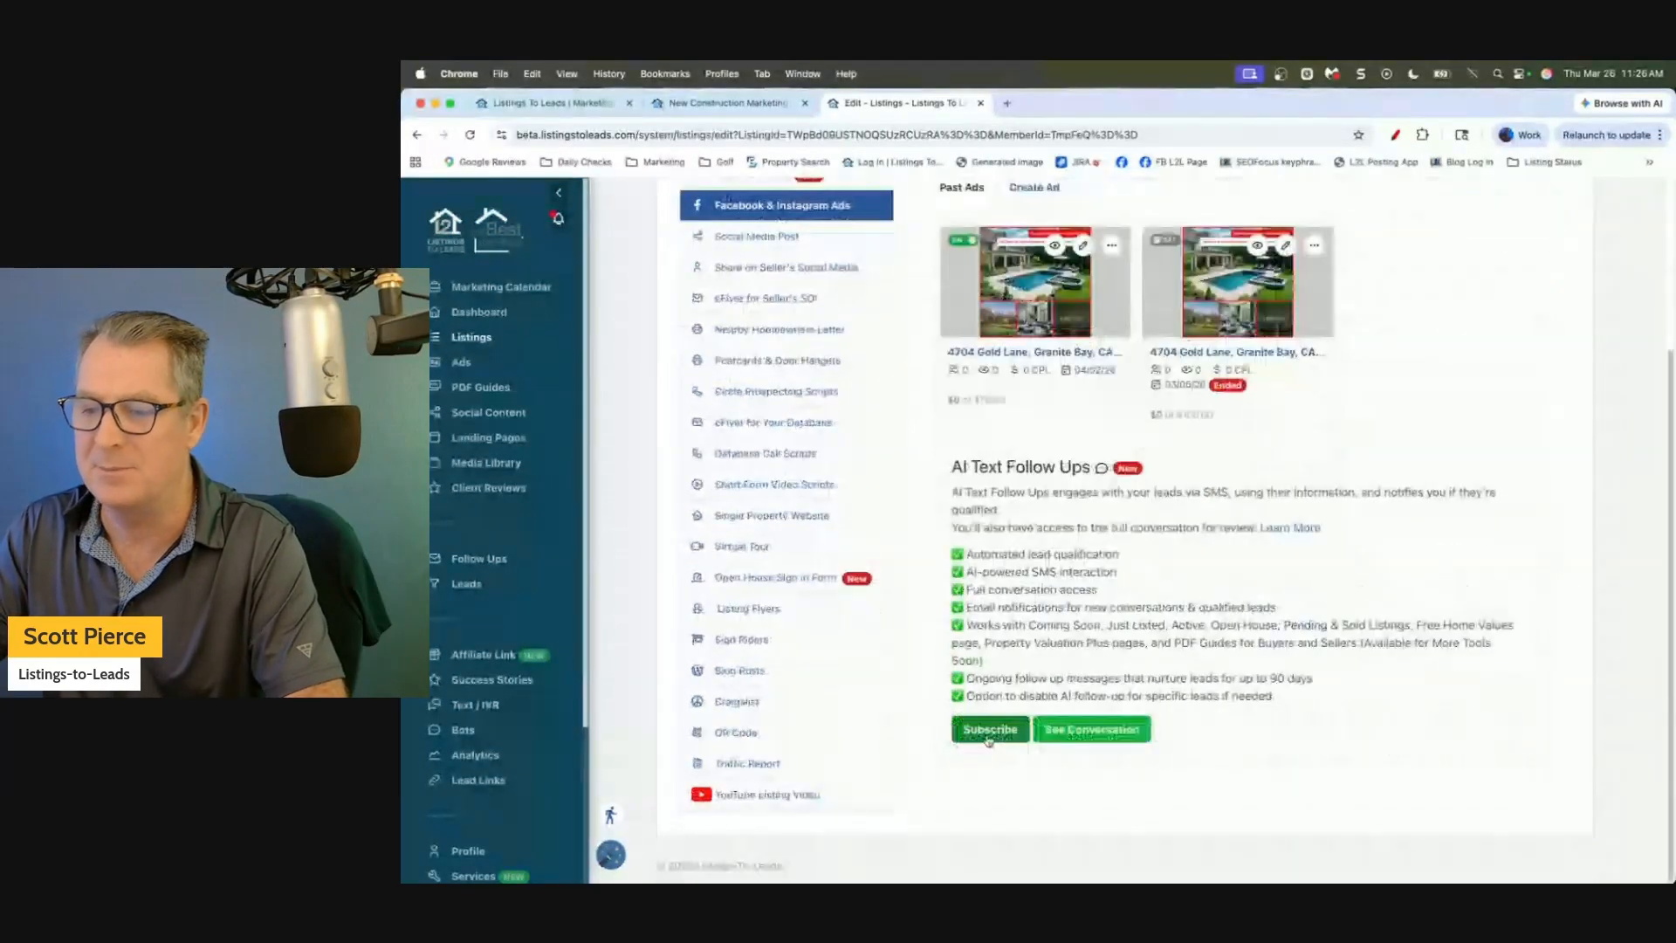
Review the AI text follow-up subscription pricing, then switch the $70 Gold Lane ad off.
{"action": "left_click", "coordinate": [989, 731]}
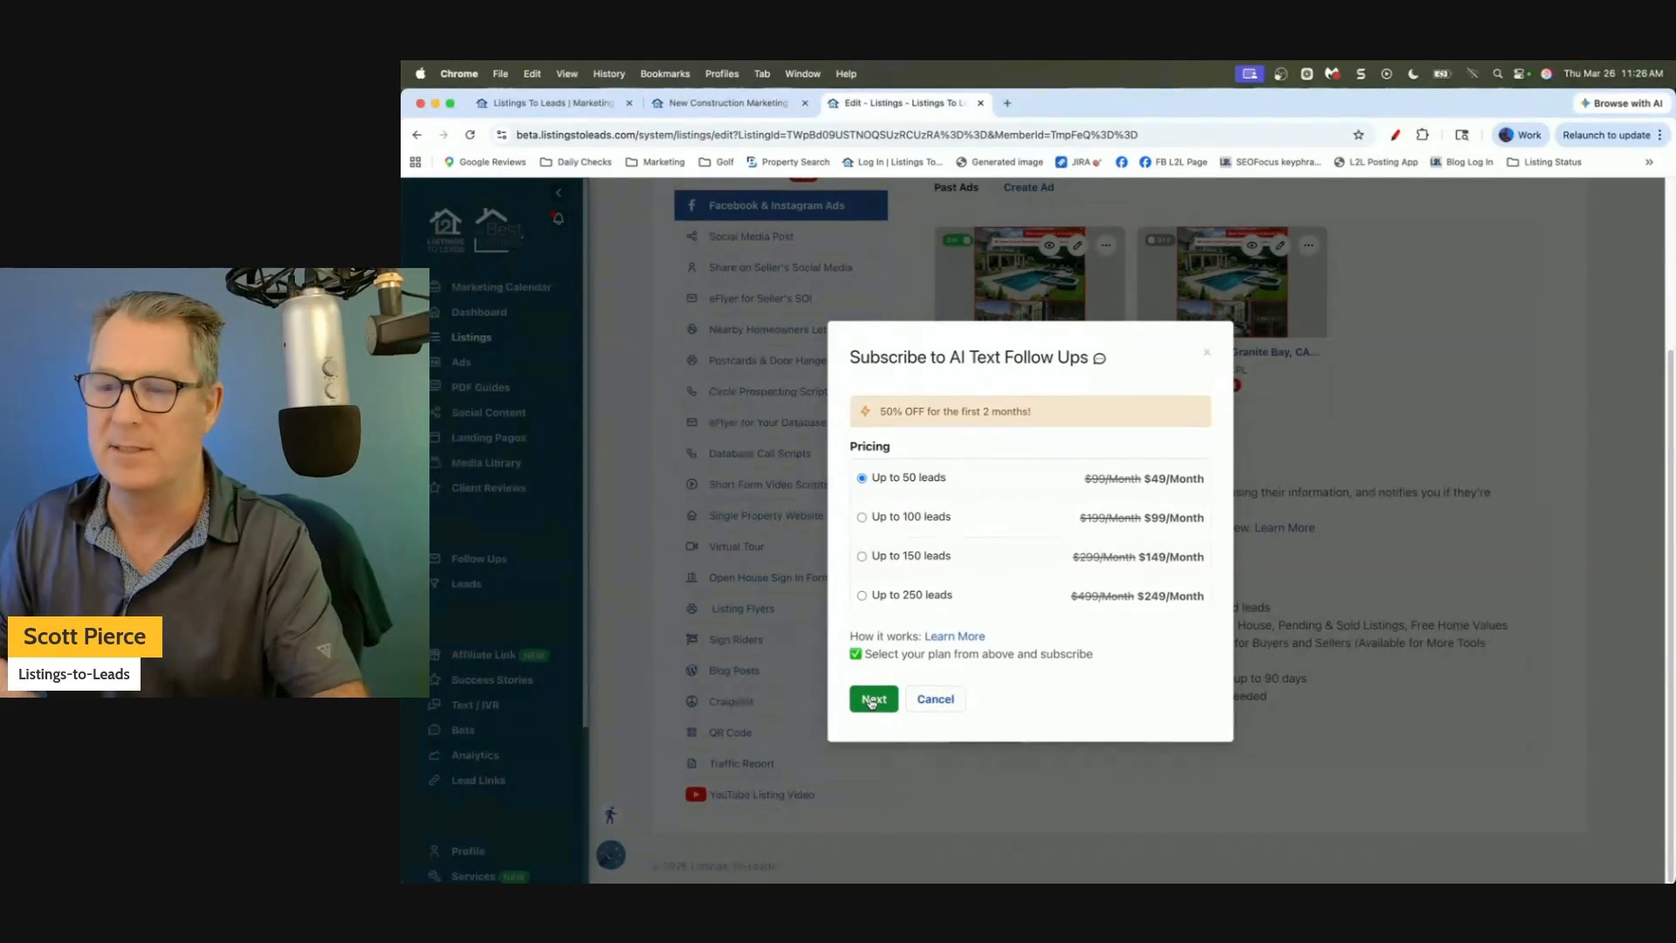
{"action": "left_click", "coordinate": [1207, 353]}
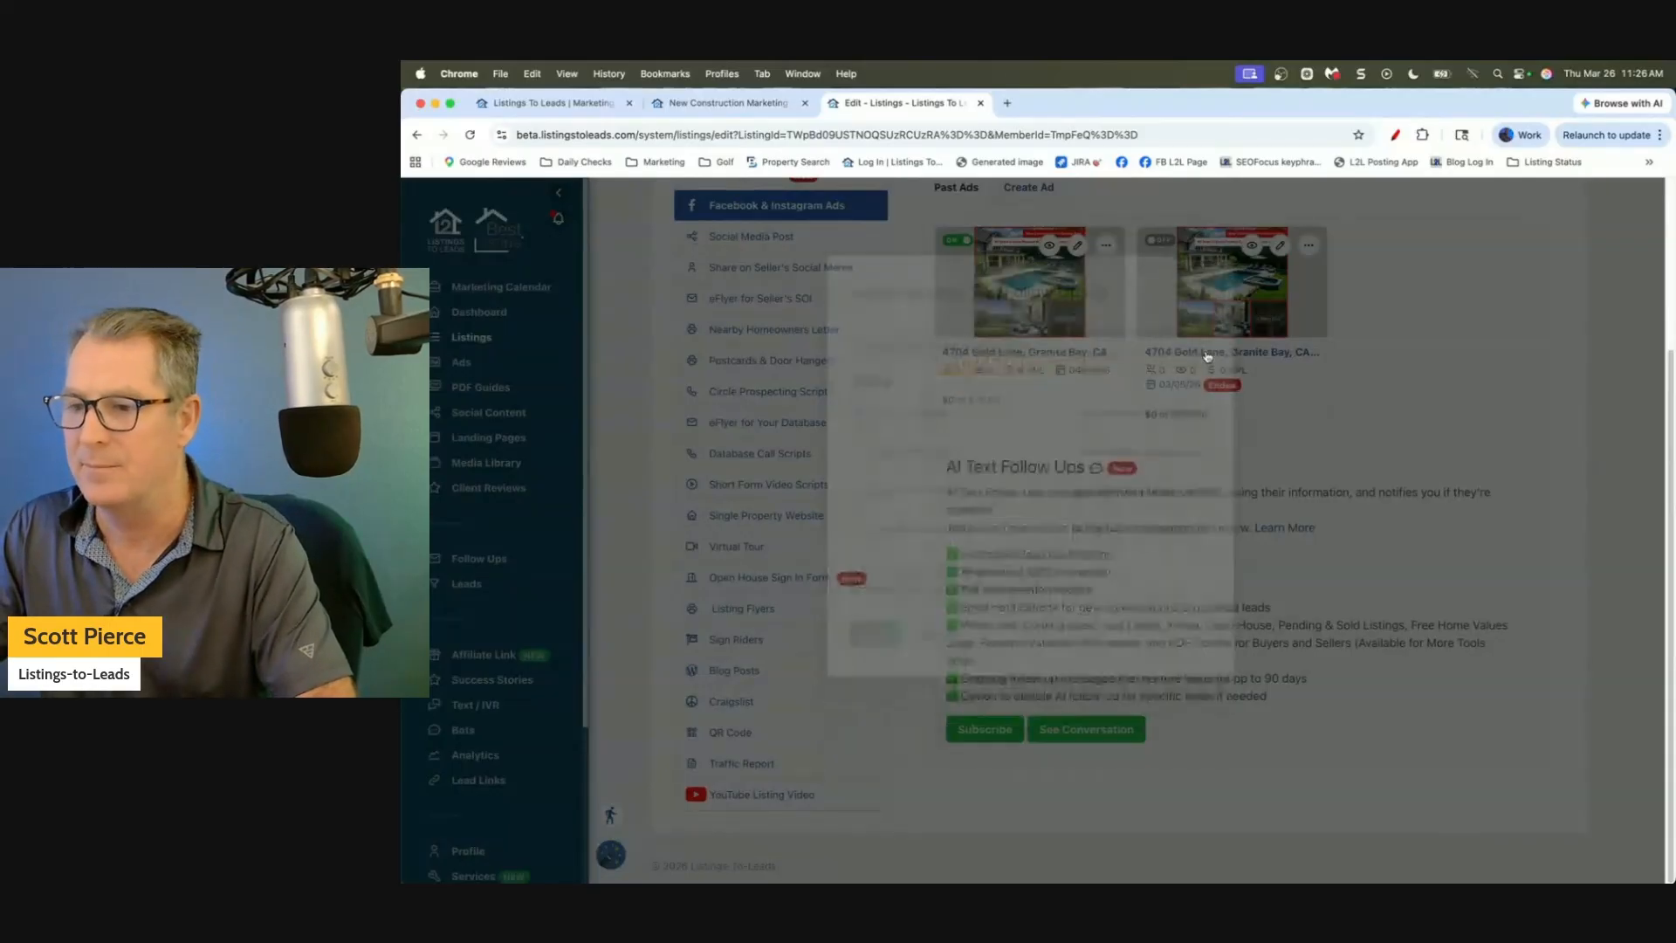
{"action": "scroll", "coordinate": [961, 444], "scroll_direction": "up", "scroll_amount": 3}
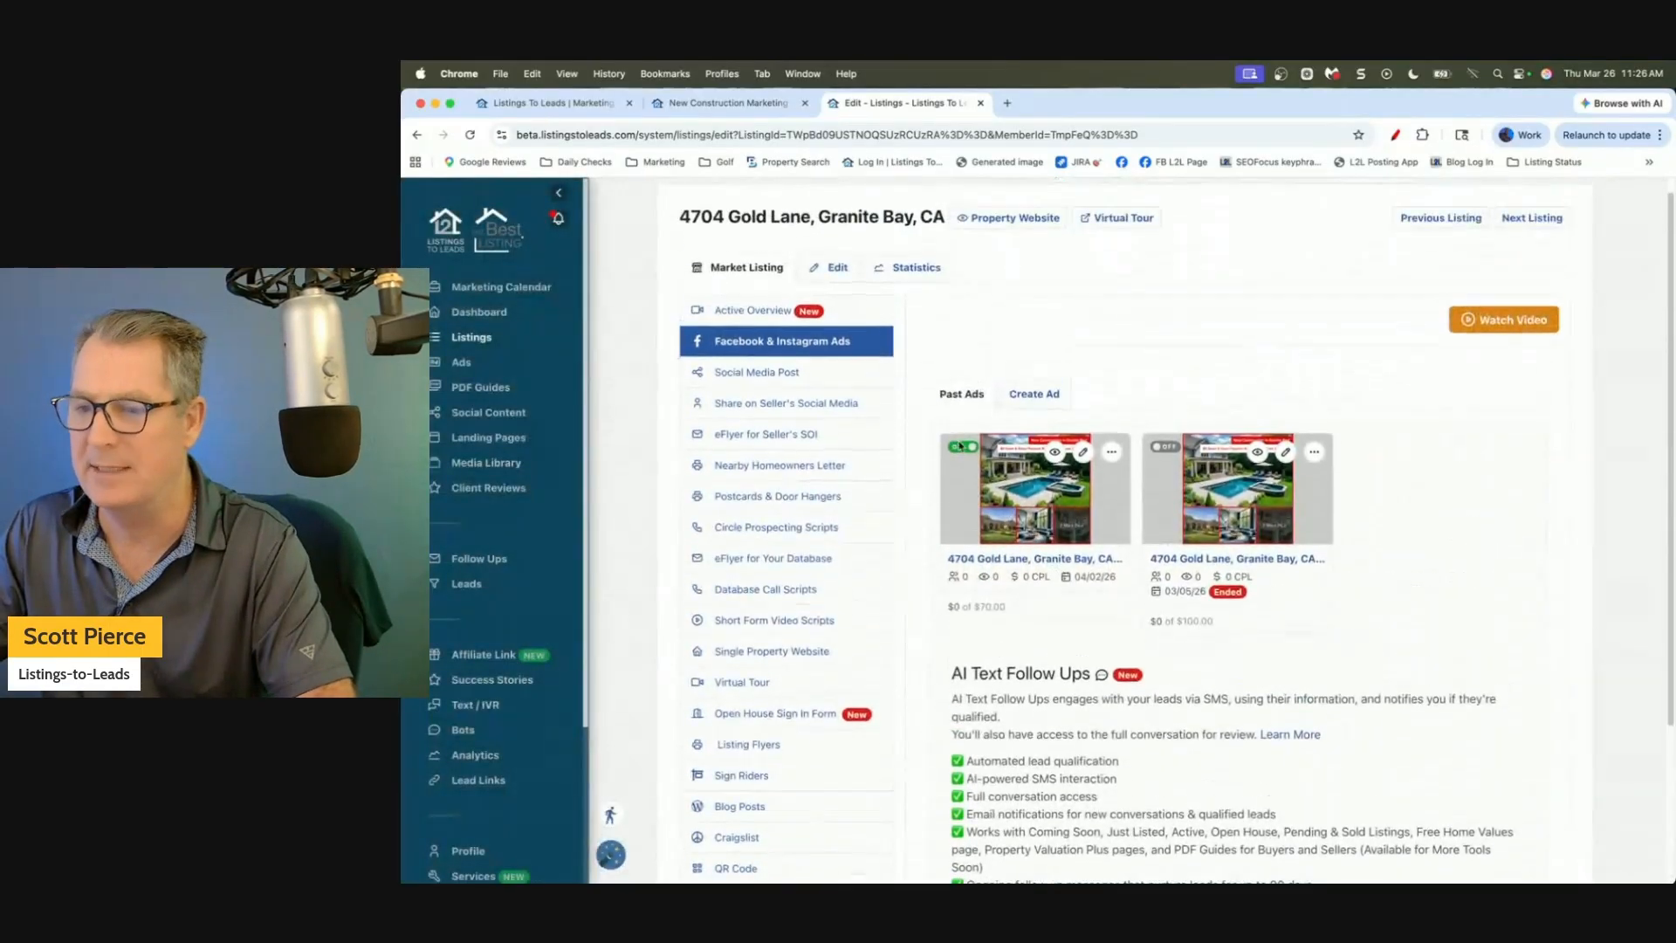
{"action": "left_click", "coordinate": [960, 446]}
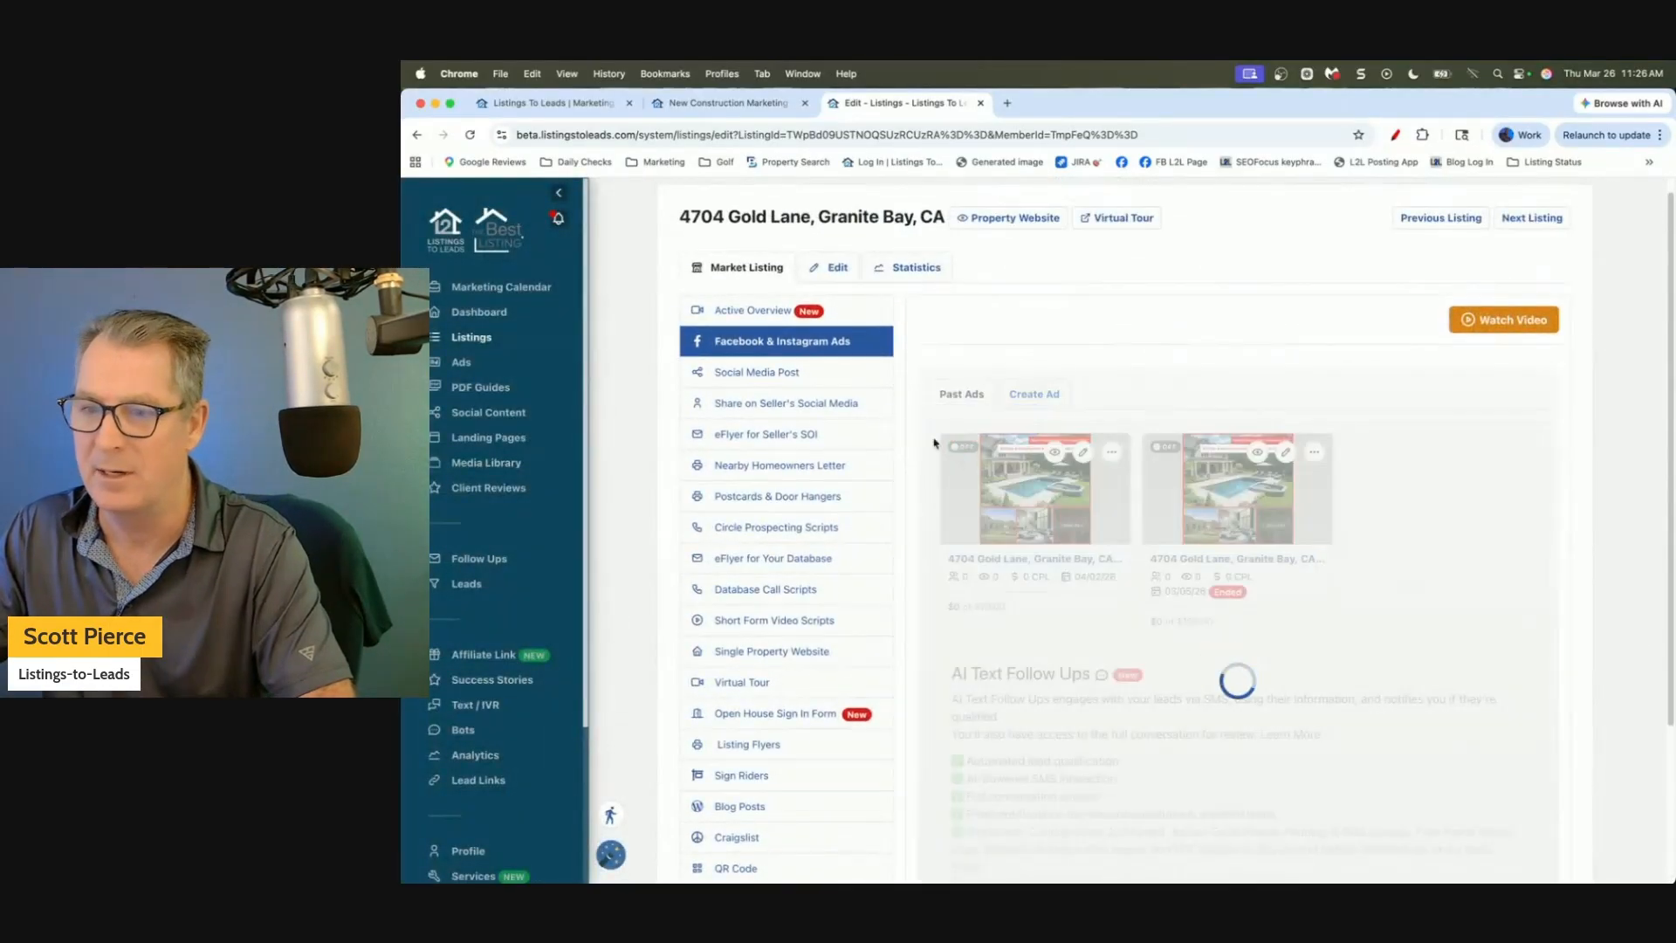
Show the Gold Lane Social Media Post, cycling its Facebook photo carousel and toggling it off and on.
{"action": "left_click", "coordinate": [761, 375]}
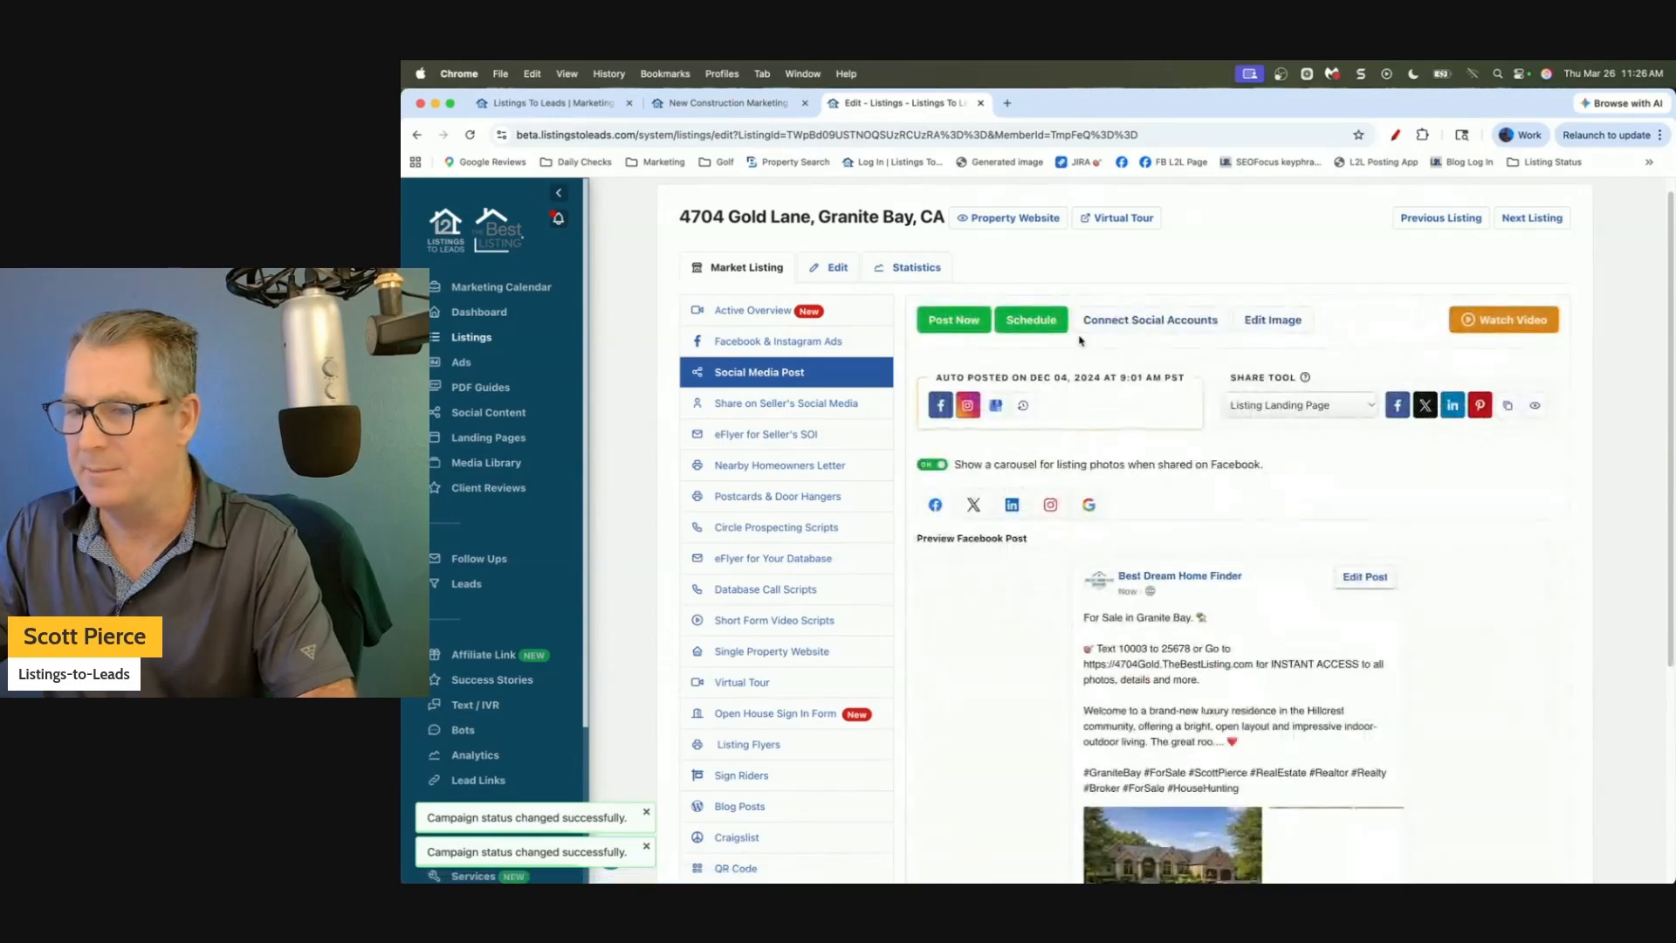
{"action": "scroll", "coordinate": [1029, 602], "scroll_direction": "down", "scroll_amount": 5}
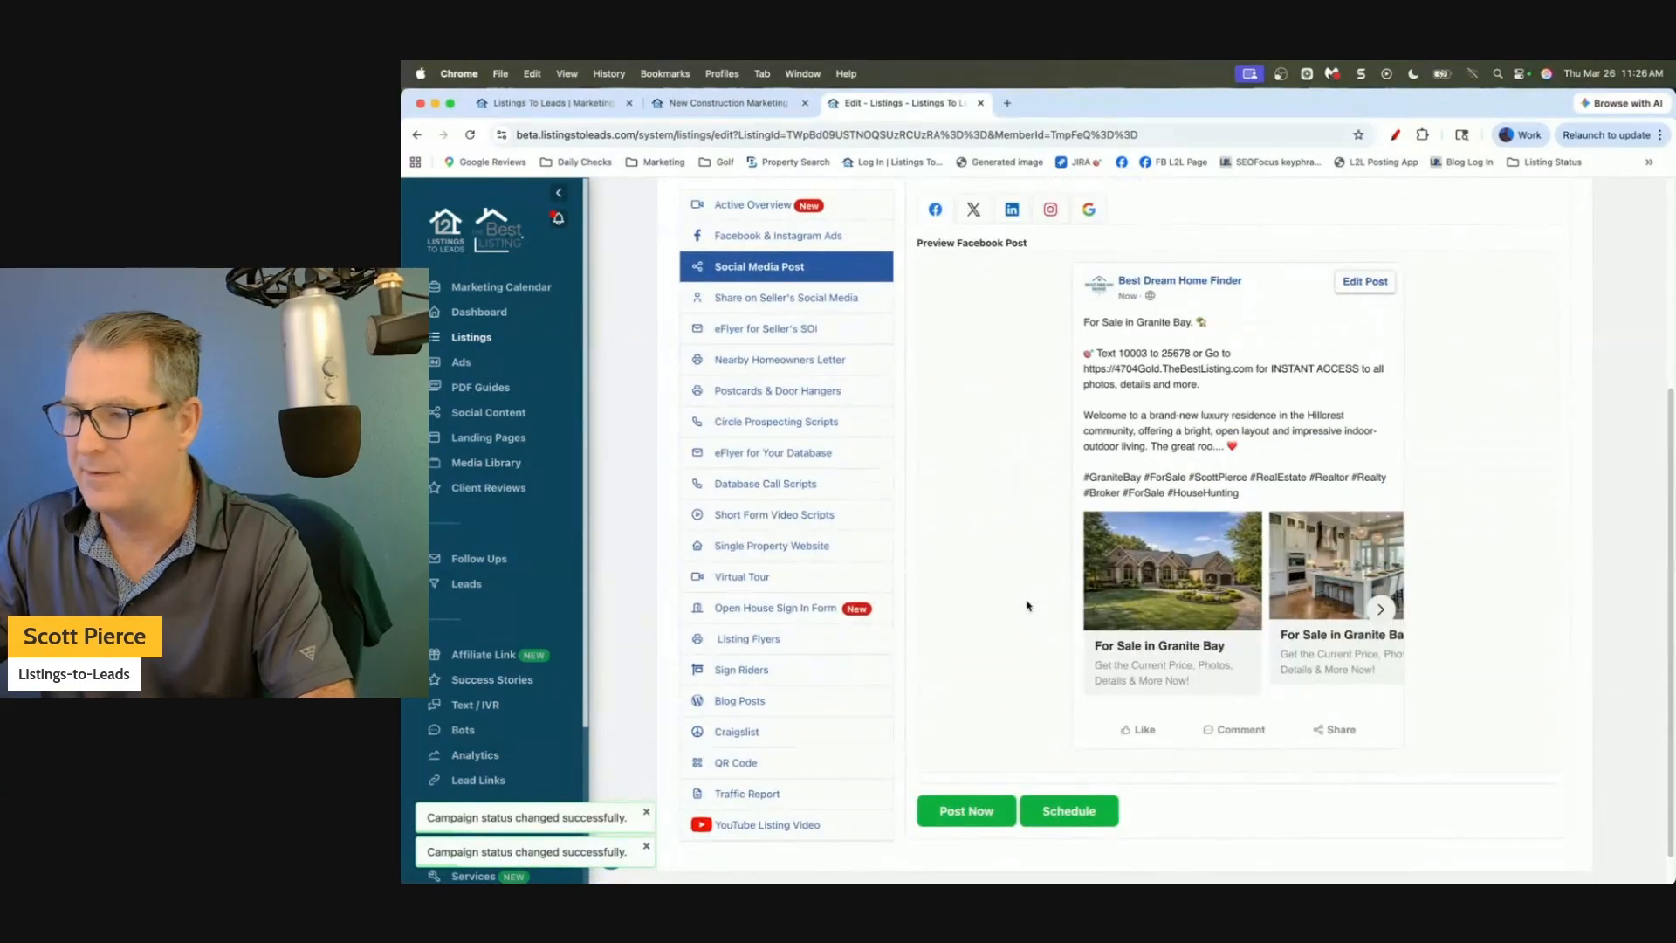
{"action": "scroll", "coordinate": [1027, 604], "scroll_direction": "up", "scroll_amount": 2}
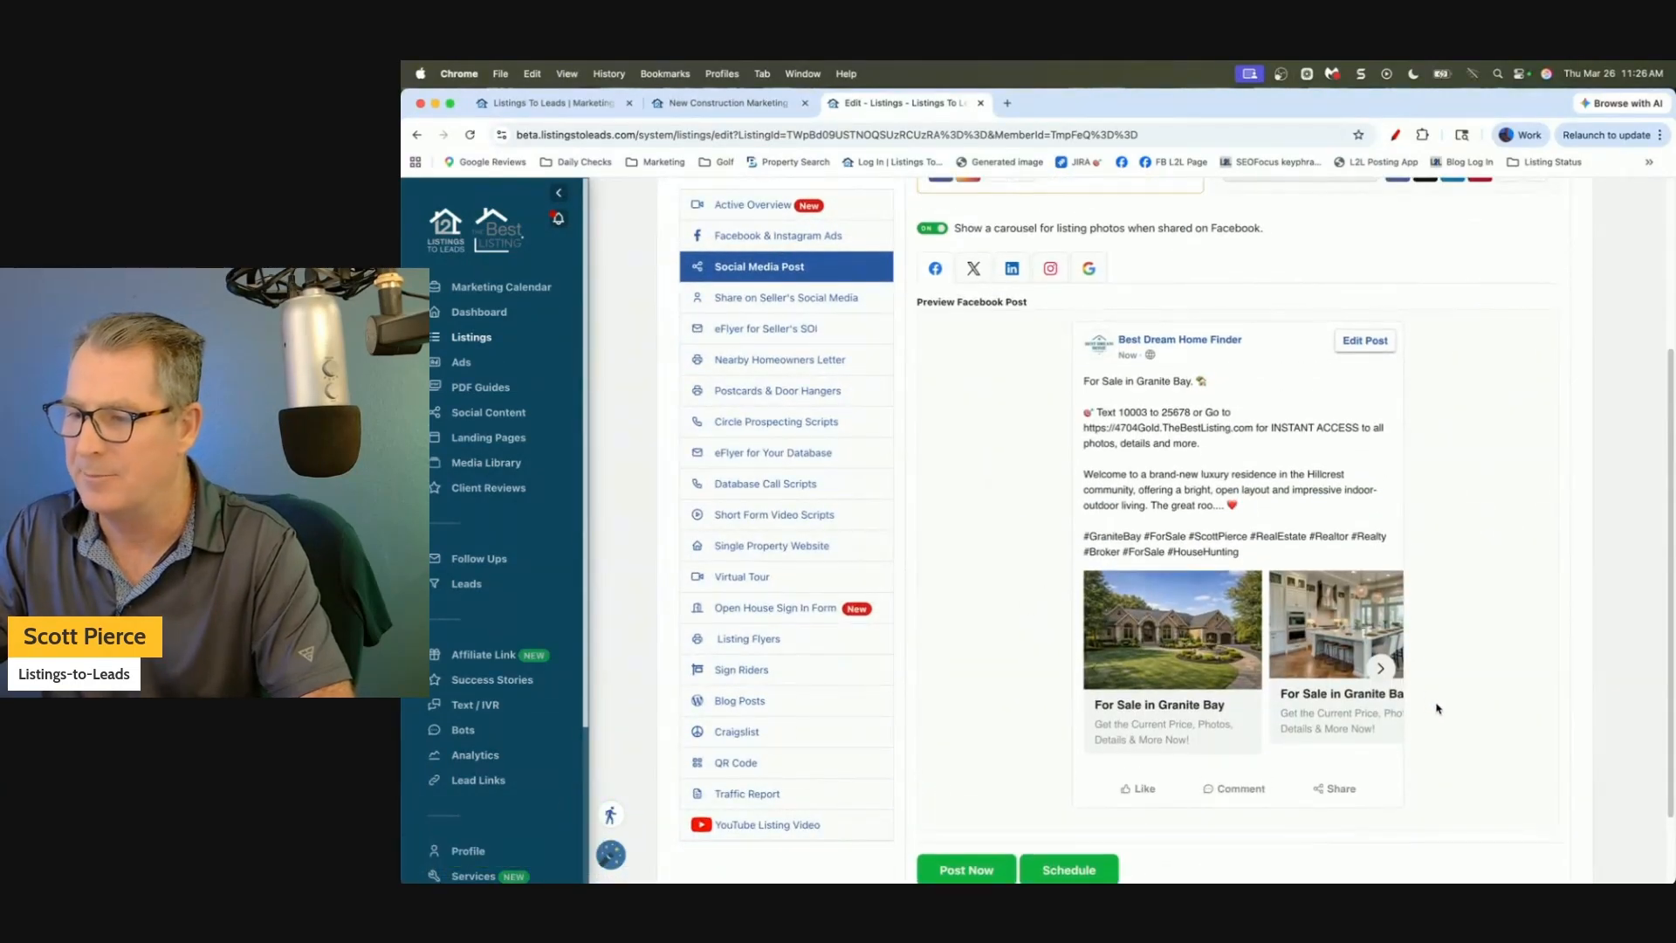
{"action": "left_click", "coordinate": [1380, 669]}
{"action": "scroll", "coordinate": [970, 471], "scroll_direction": "up", "scroll_amount": 4}
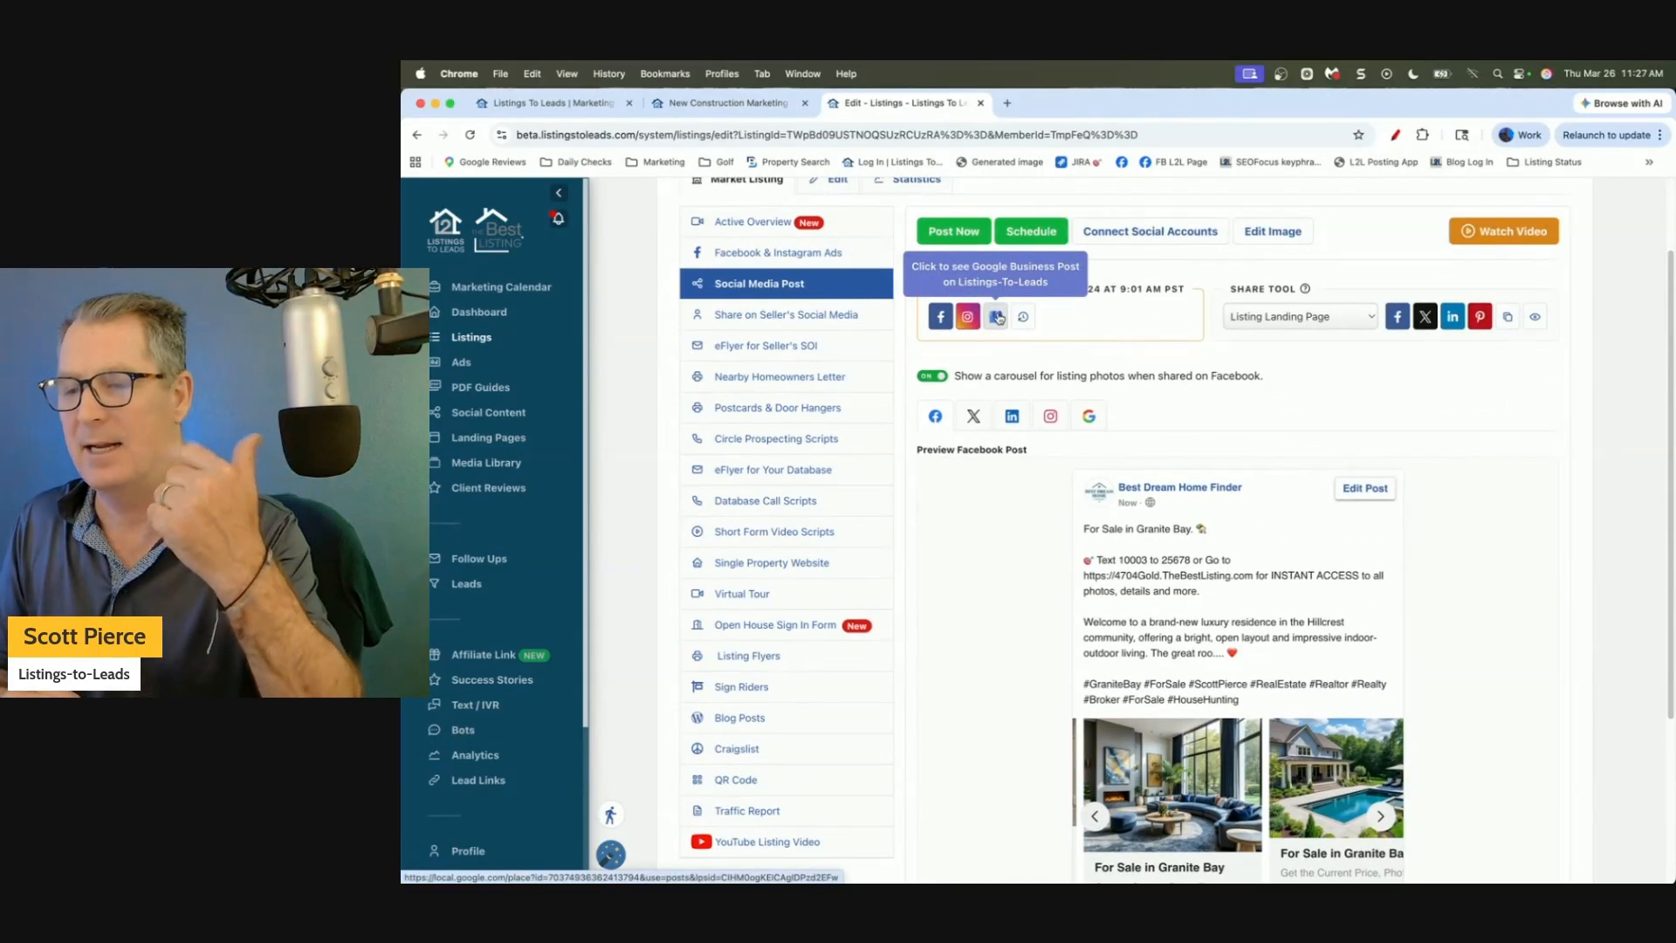
{"action": "left_click", "coordinate": [932, 376]}
{"action": "left_click", "coordinate": [932, 377]}
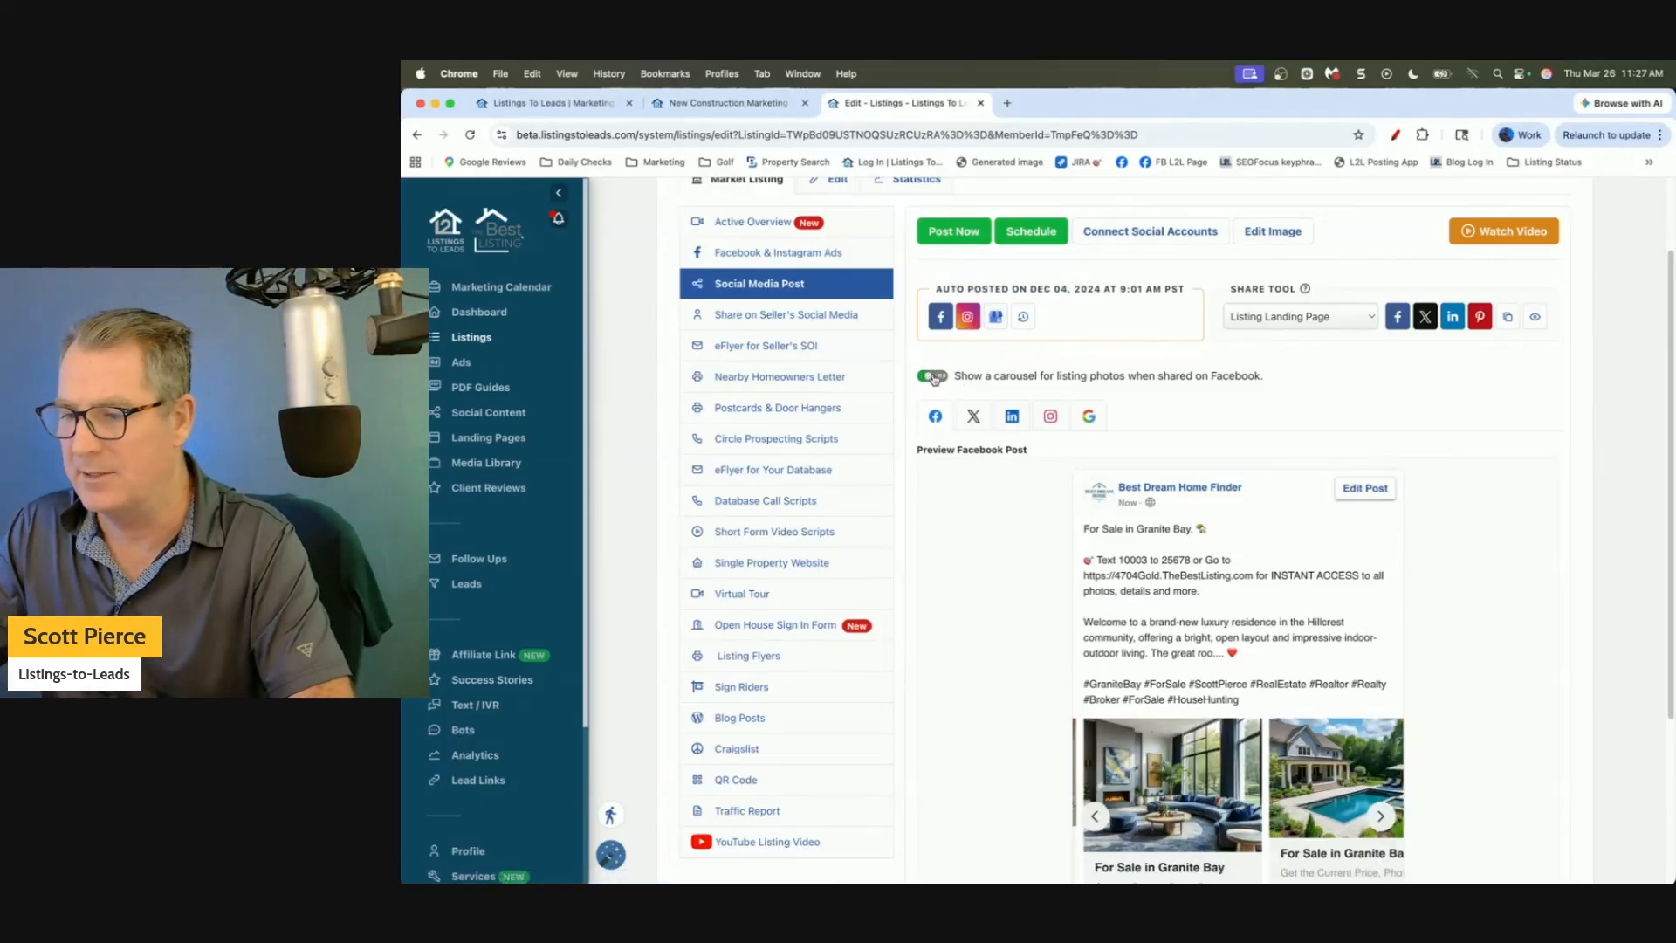
{"action": "scroll", "coordinate": [961, 556], "scroll_direction": "down", "scroll_amount": 1}
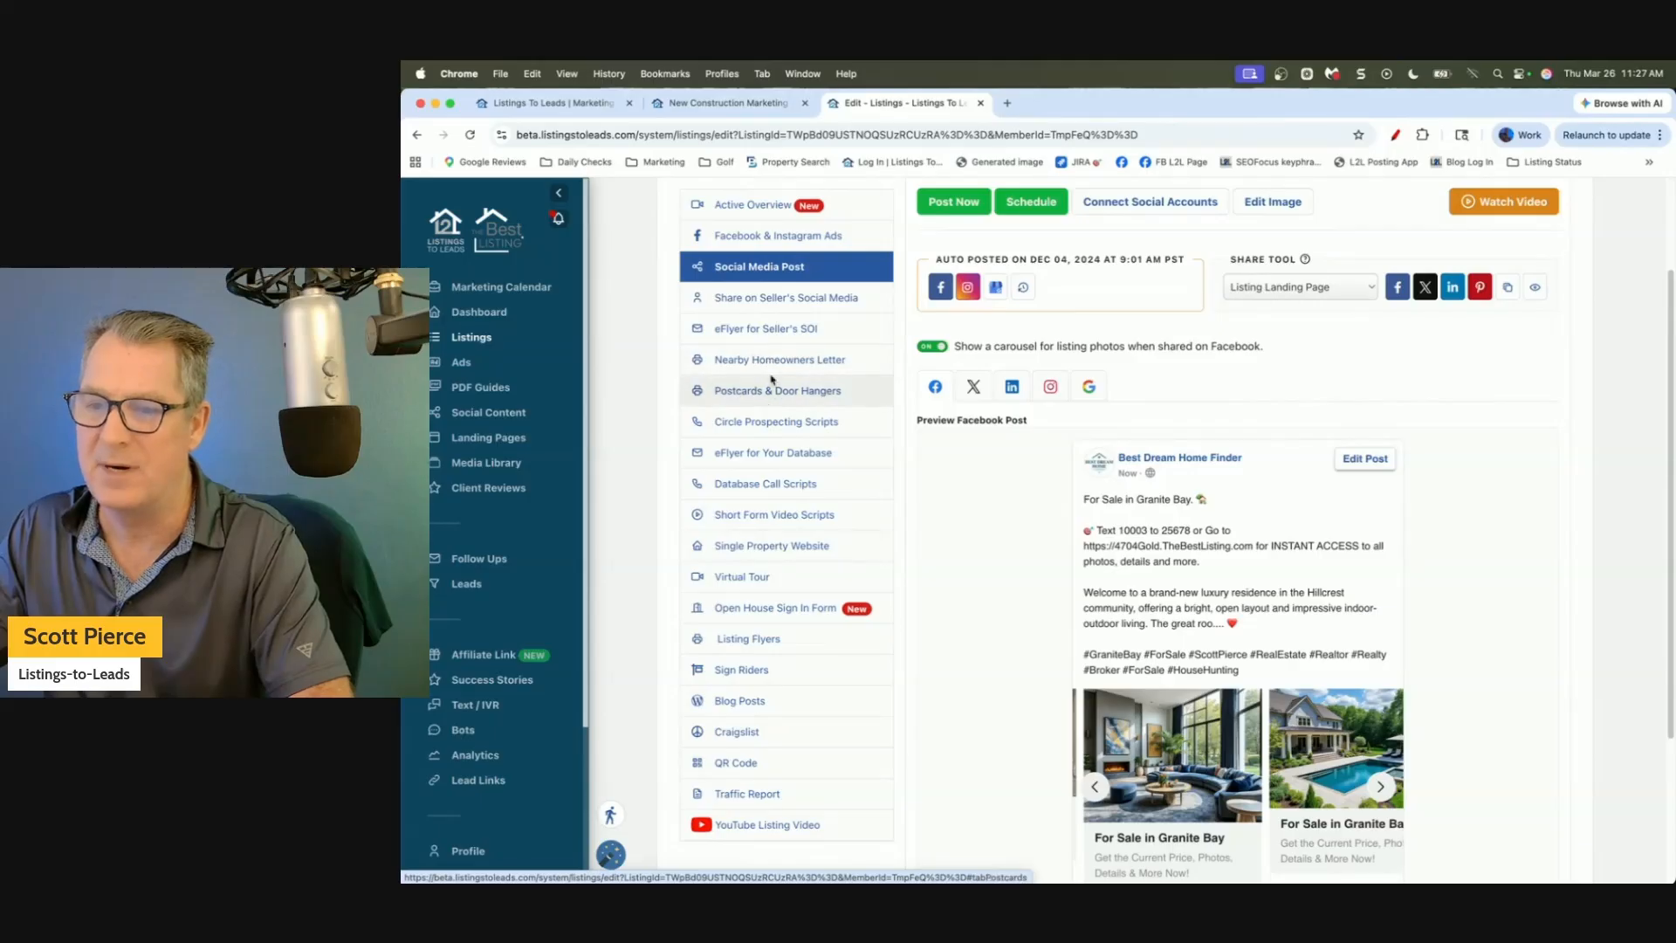
Show the eFlyer for Your Database and check its property website link.
{"action": "left_click", "coordinate": [758, 452]}
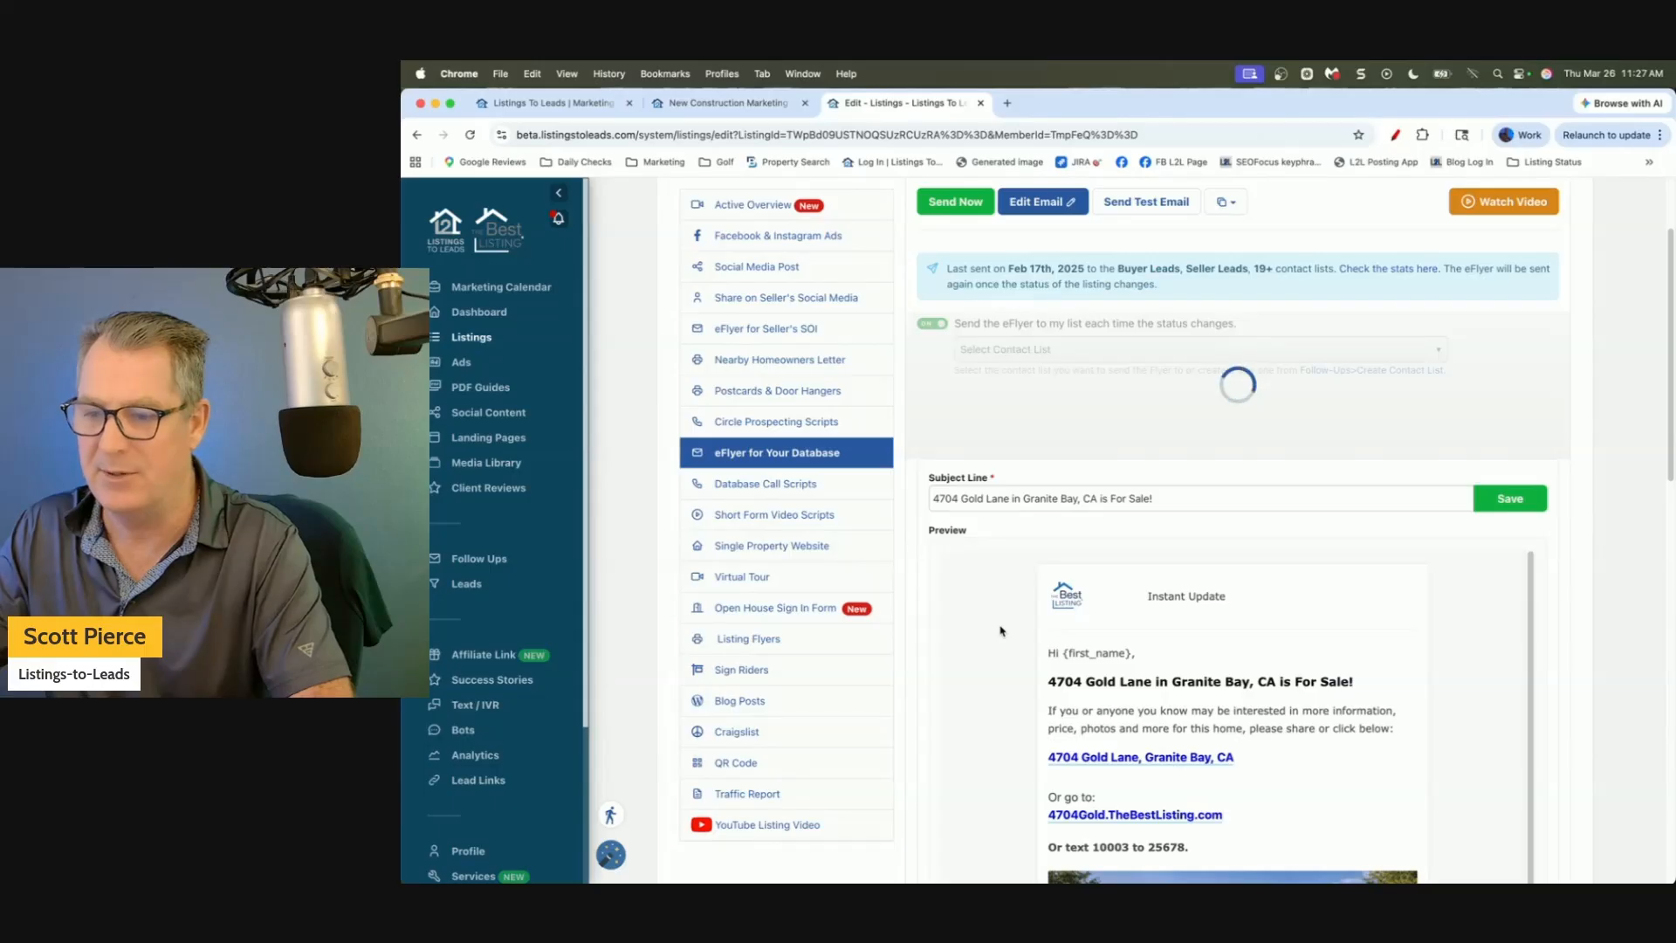
{"action": "scroll", "coordinate": [1001, 630], "scroll_direction": "down", "scroll_amount": 2}
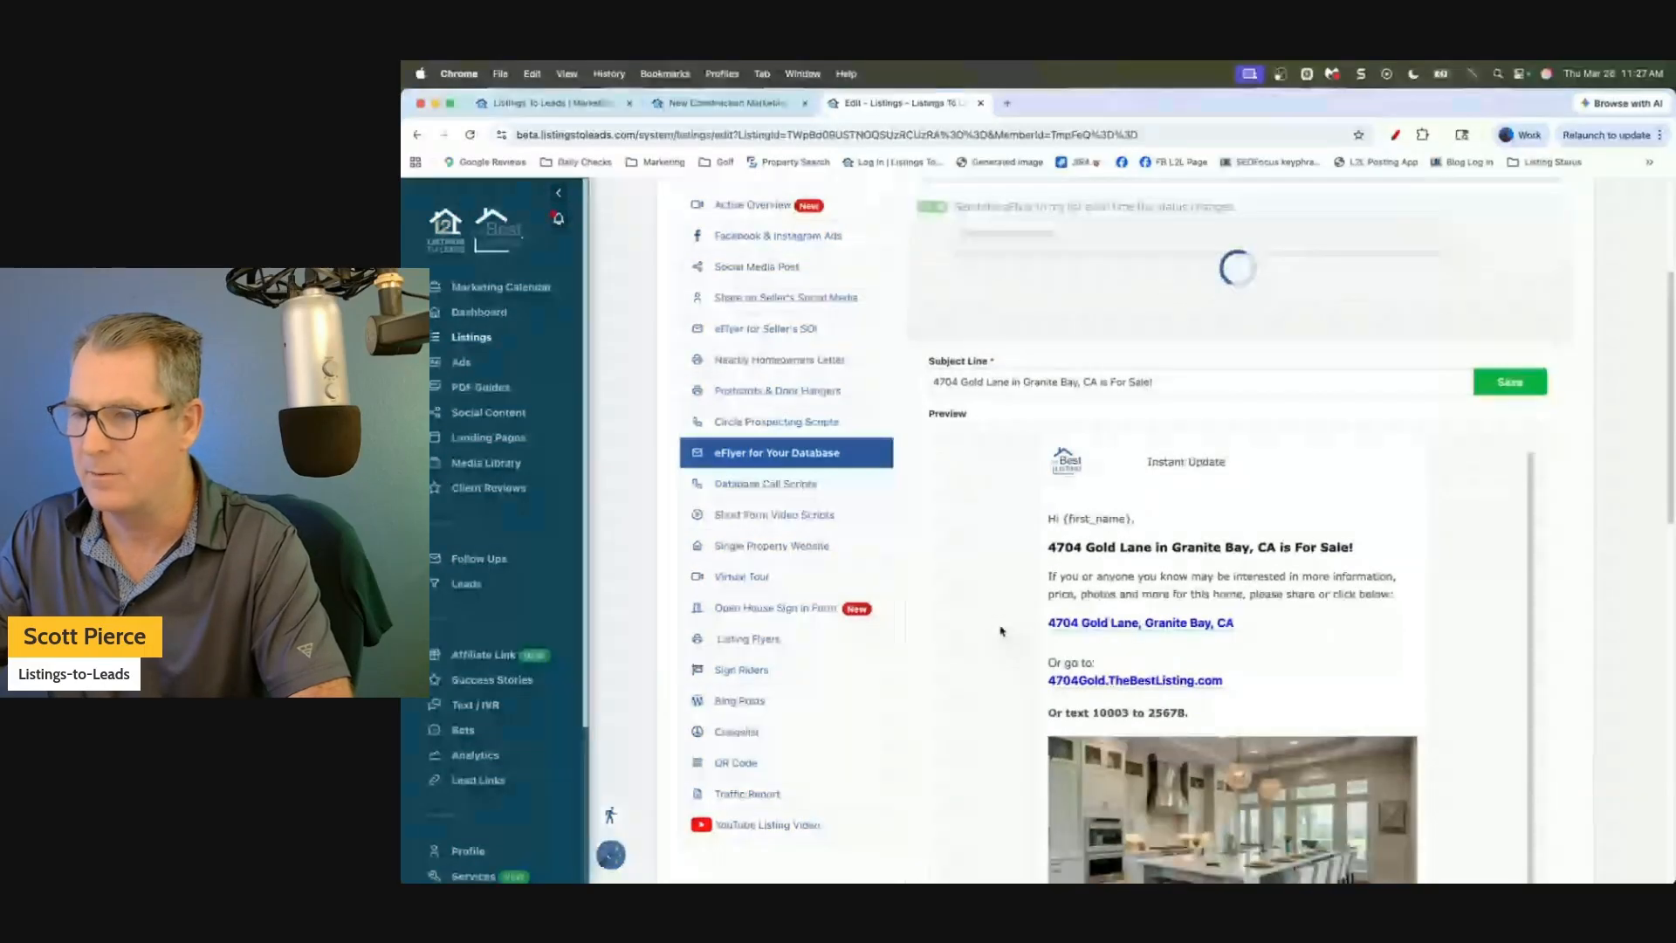
{"action": "scroll", "coordinate": [1002, 630], "scroll_direction": "down", "scroll_amount": 3}
{"action": "scroll", "coordinate": [1001, 630], "scroll_direction": "down", "scroll_amount": 1}
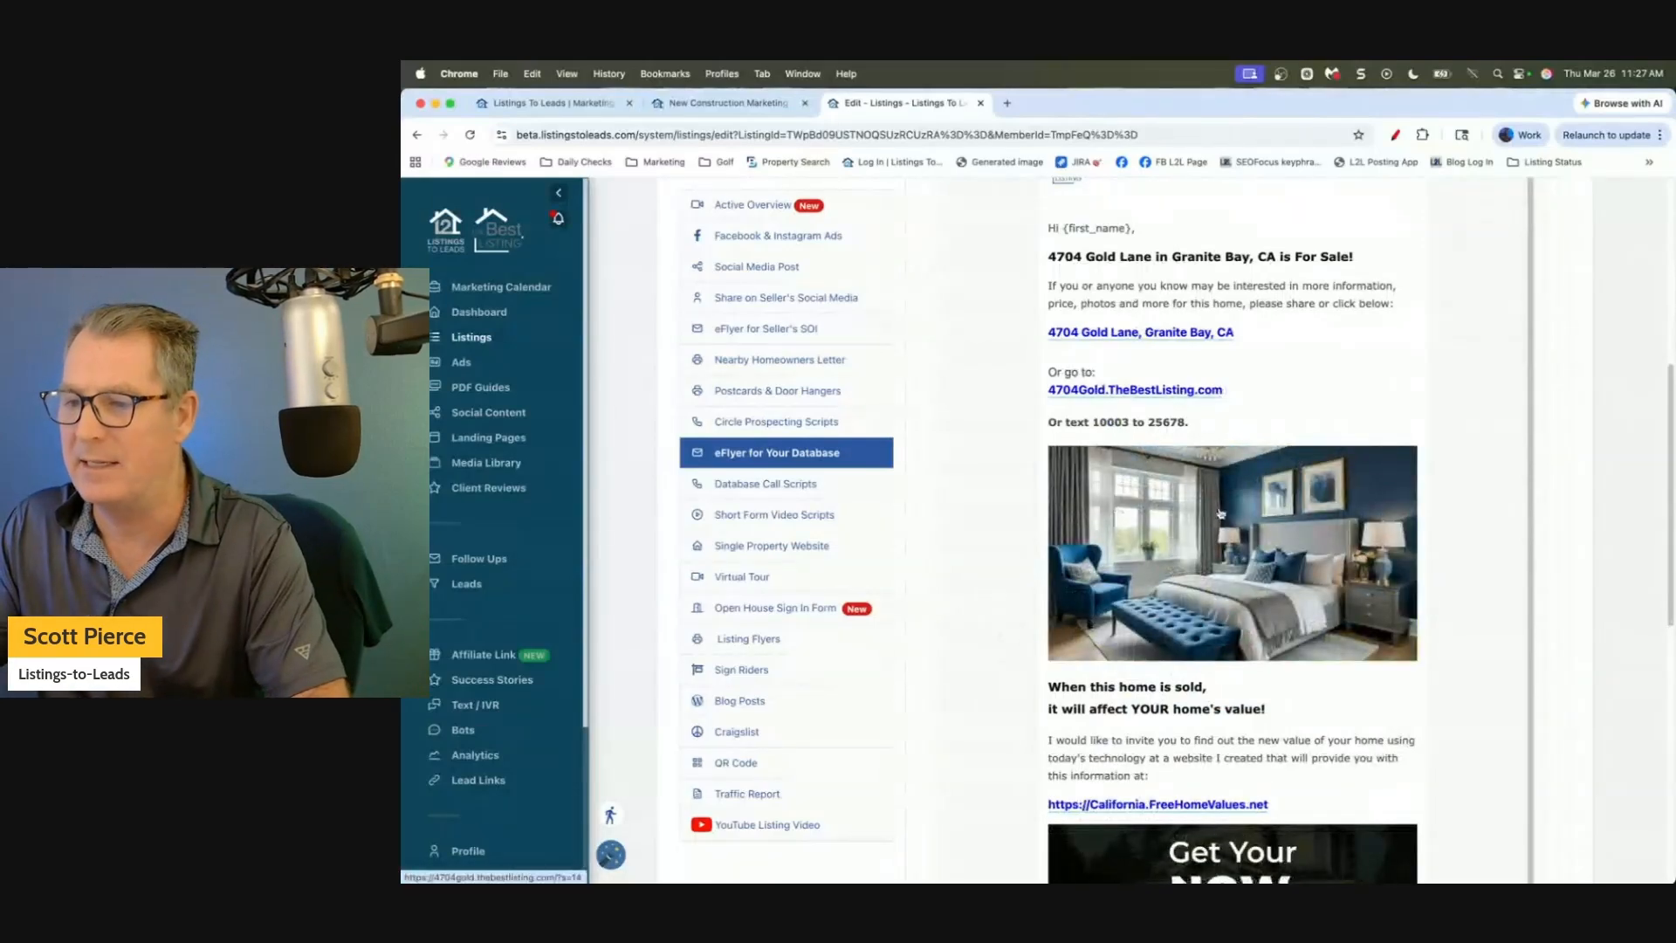
{"action": "left_click", "coordinate": [1134, 392]}
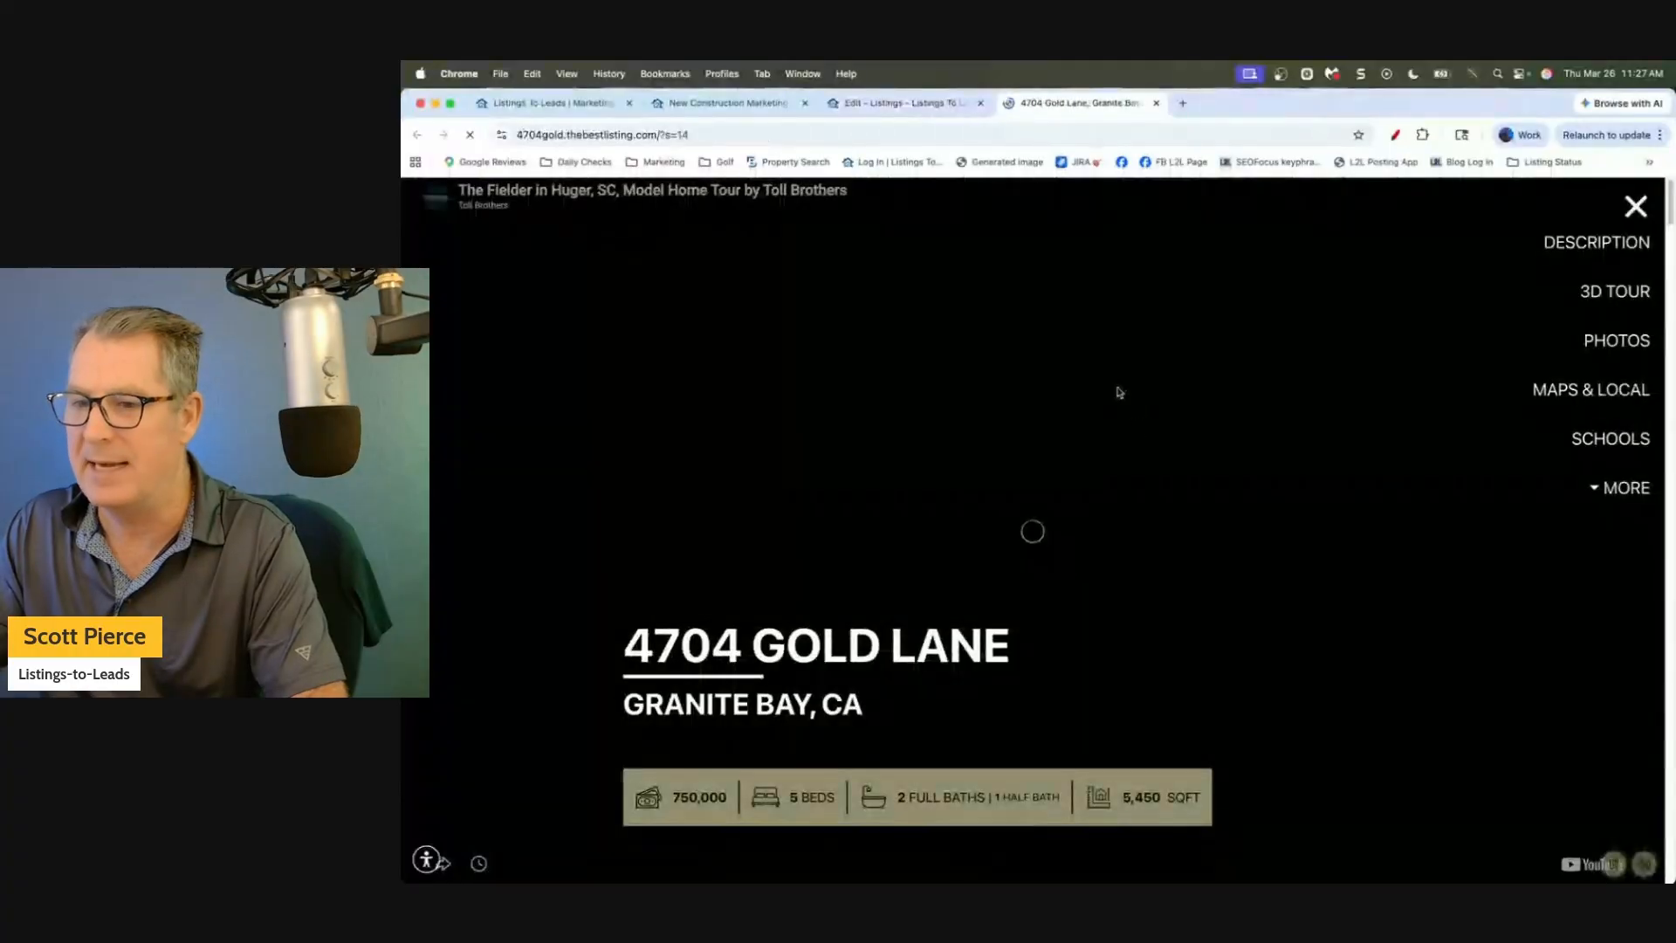
{"action": "left_click", "coordinate": [1157, 103]}
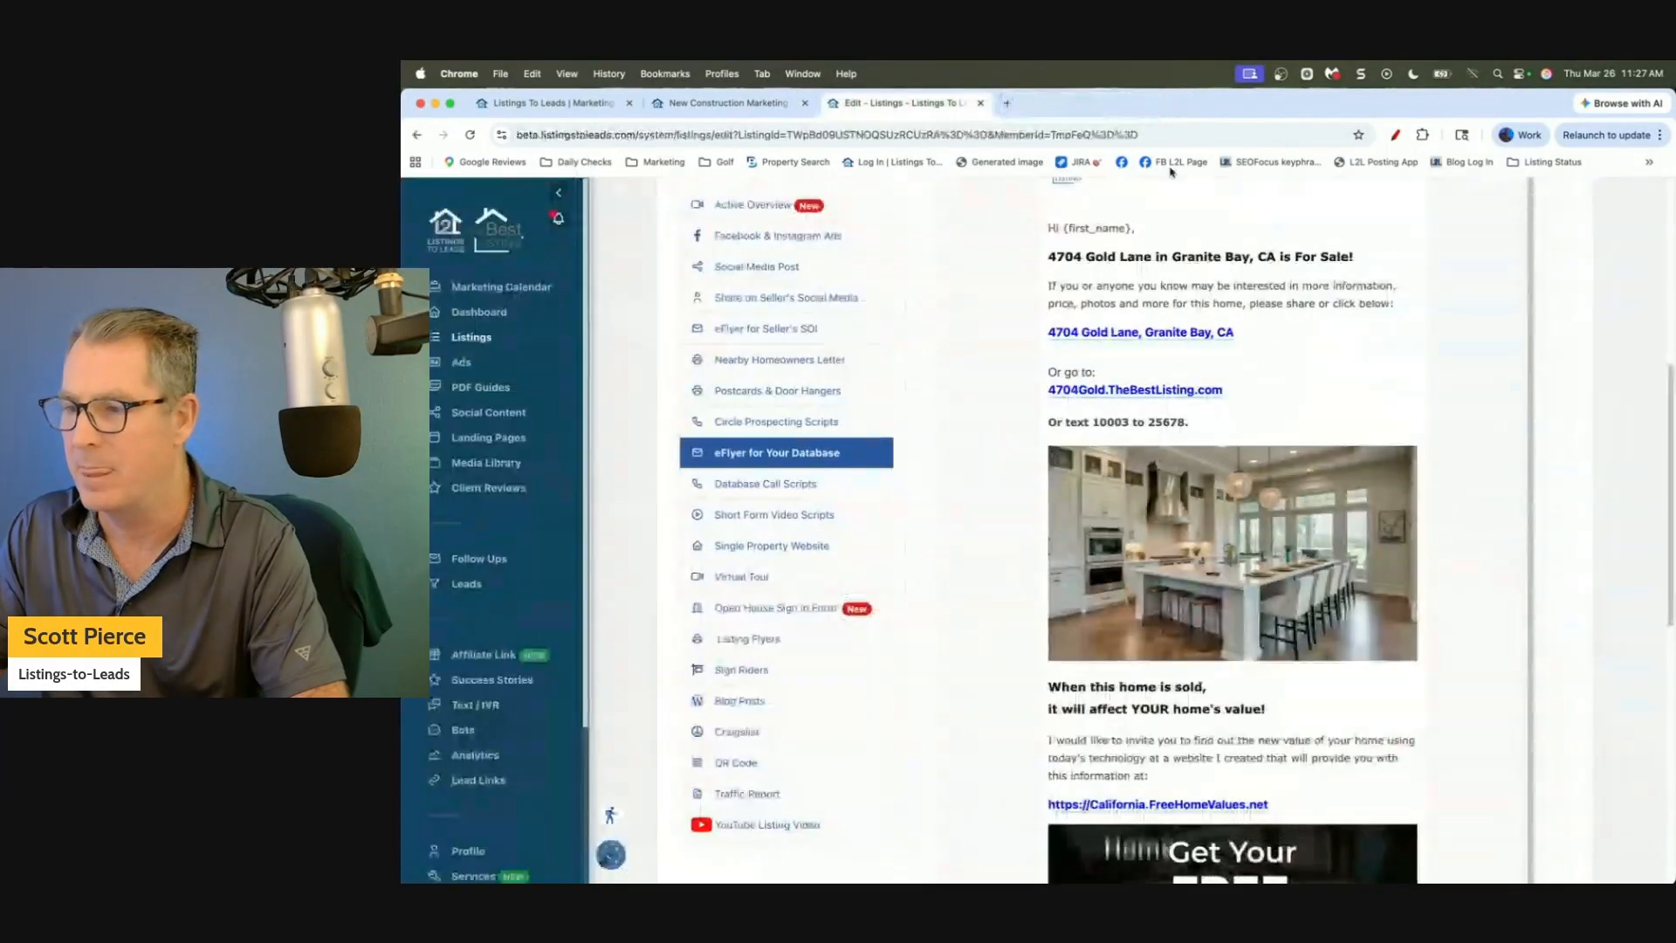
Check the eFlyer's free home values link and the signature's reviews page link.
{"action": "scroll", "coordinate": [1527, 361], "scroll_direction": "down", "scroll_amount": 1}
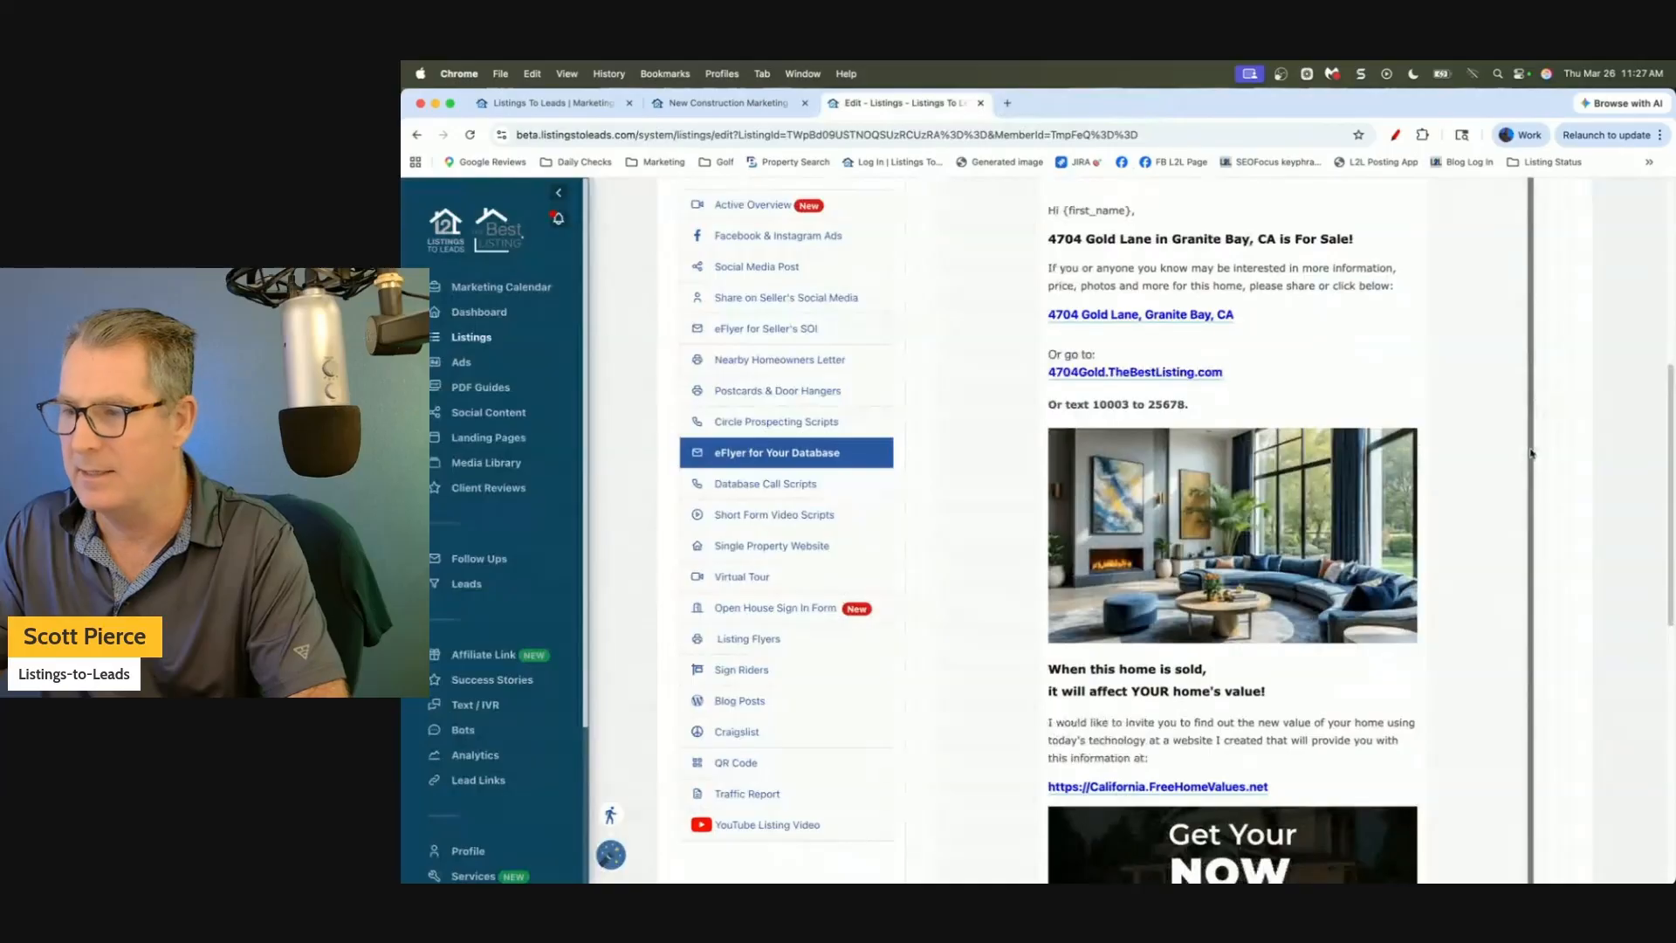
{"action": "scroll", "coordinate": [1577, 552], "scroll_direction": "down", "scroll_amount": 1}
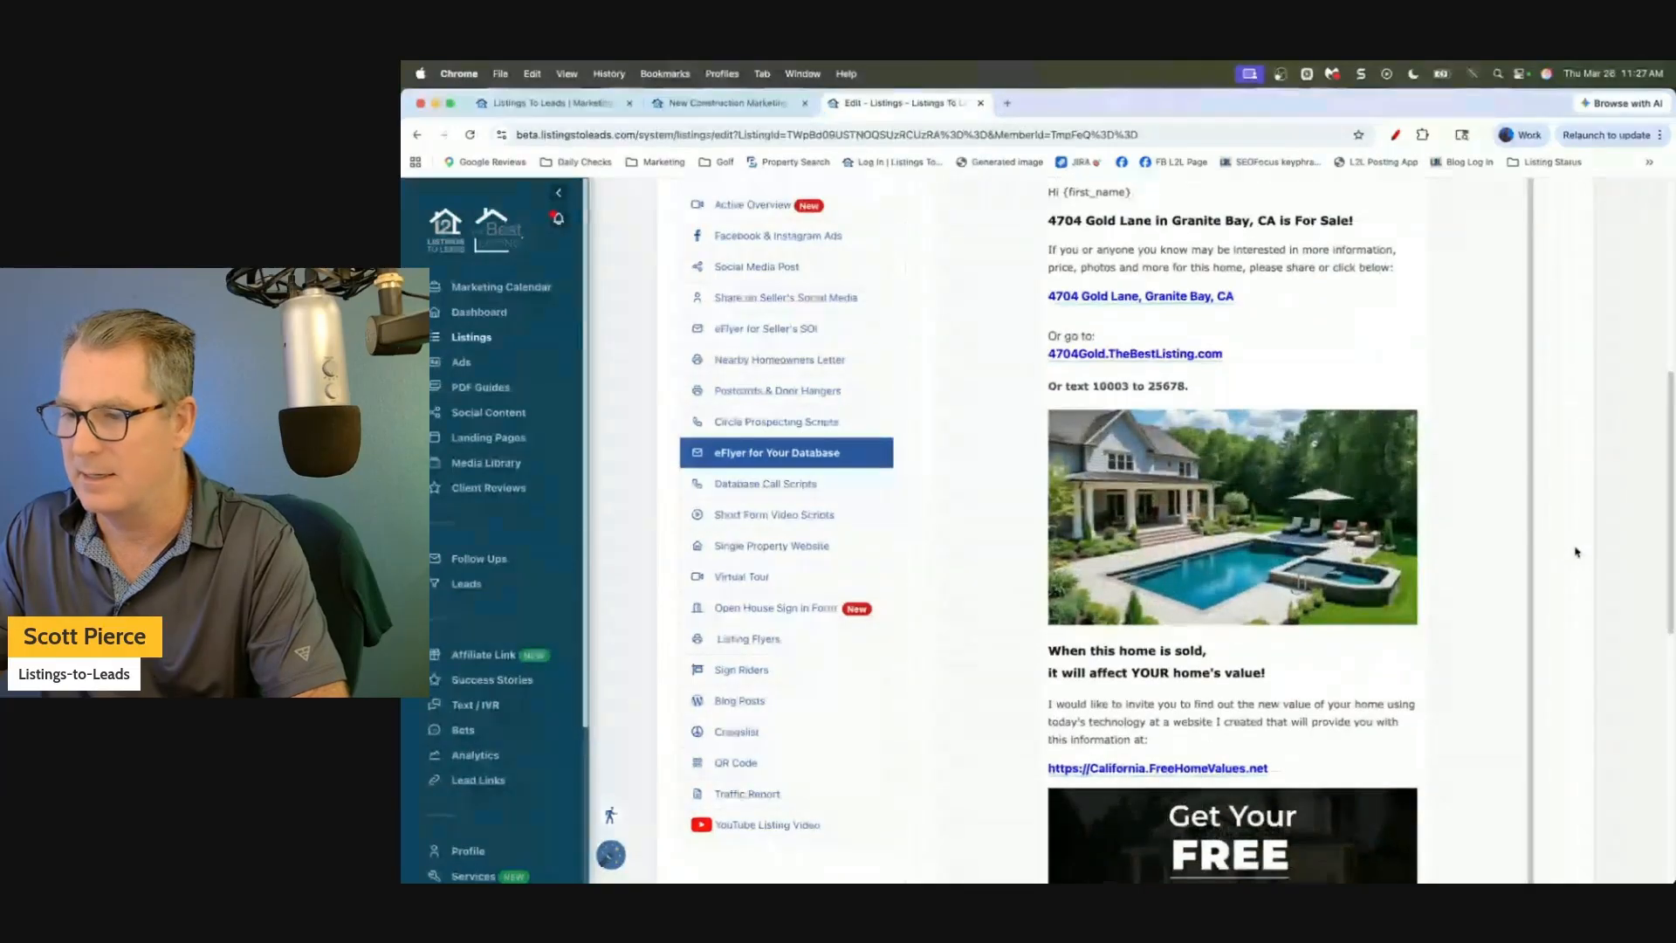
{"action": "scroll", "coordinate": [1484, 594], "scroll_direction": "down", "scroll_amount": 6}
{"action": "left_click", "coordinate": [1135, 486]}
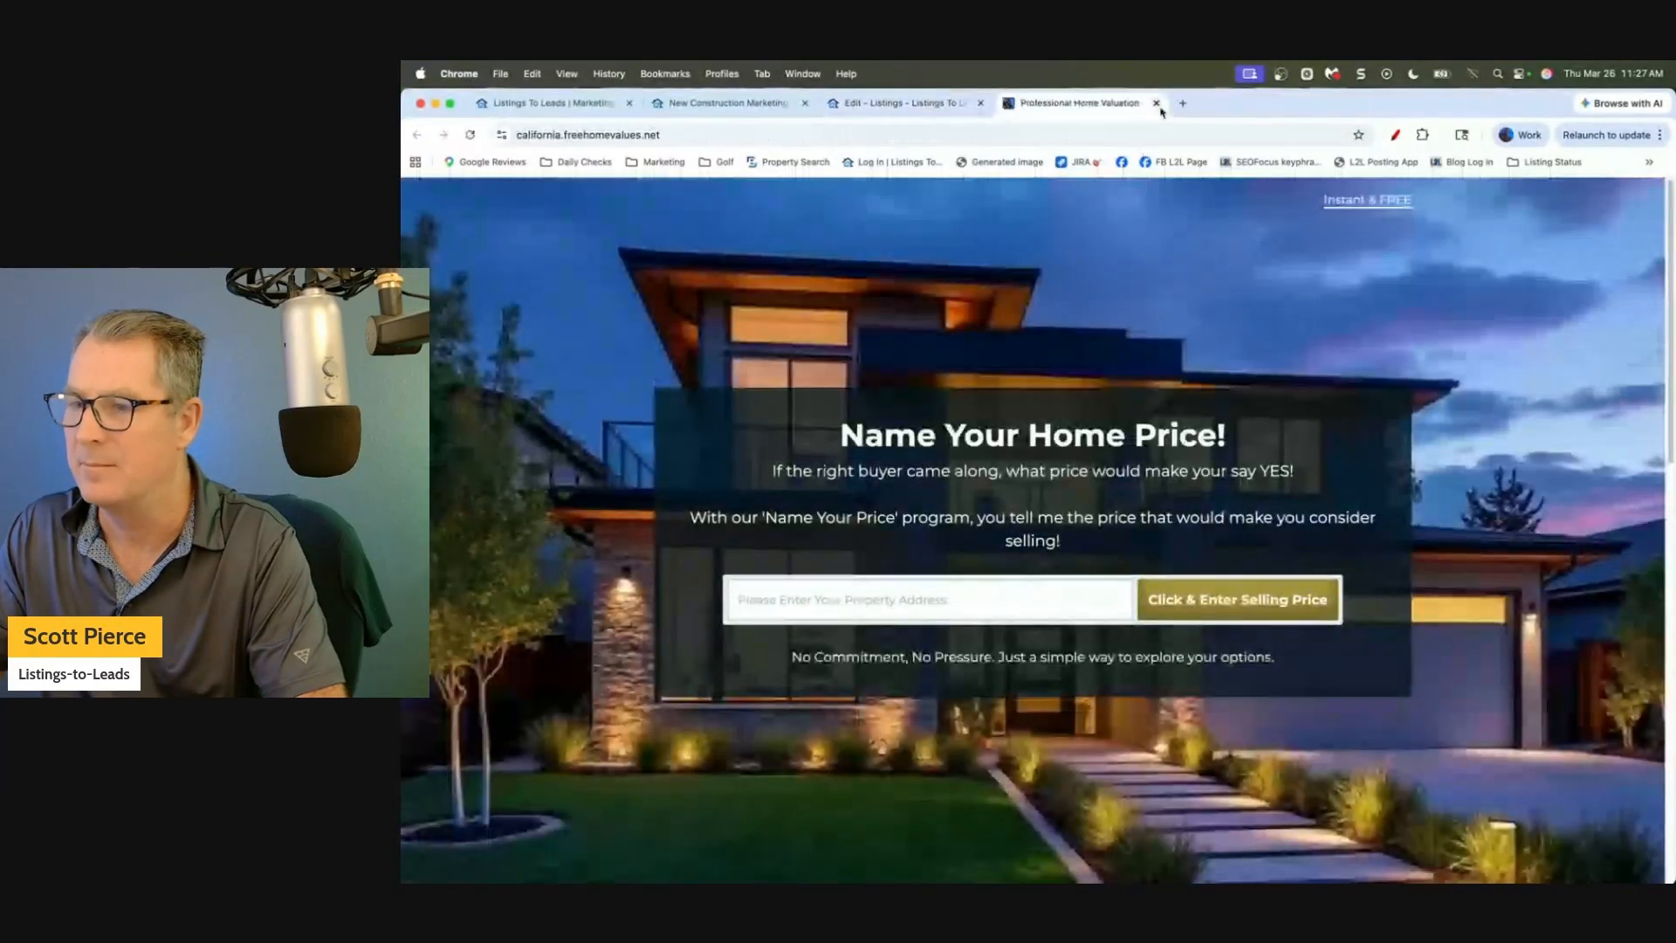
{"action": "left_click", "coordinate": [1157, 104]}
{"action": "scroll", "coordinate": [1272, 612], "scroll_direction": "down", "scroll_amount": 5}
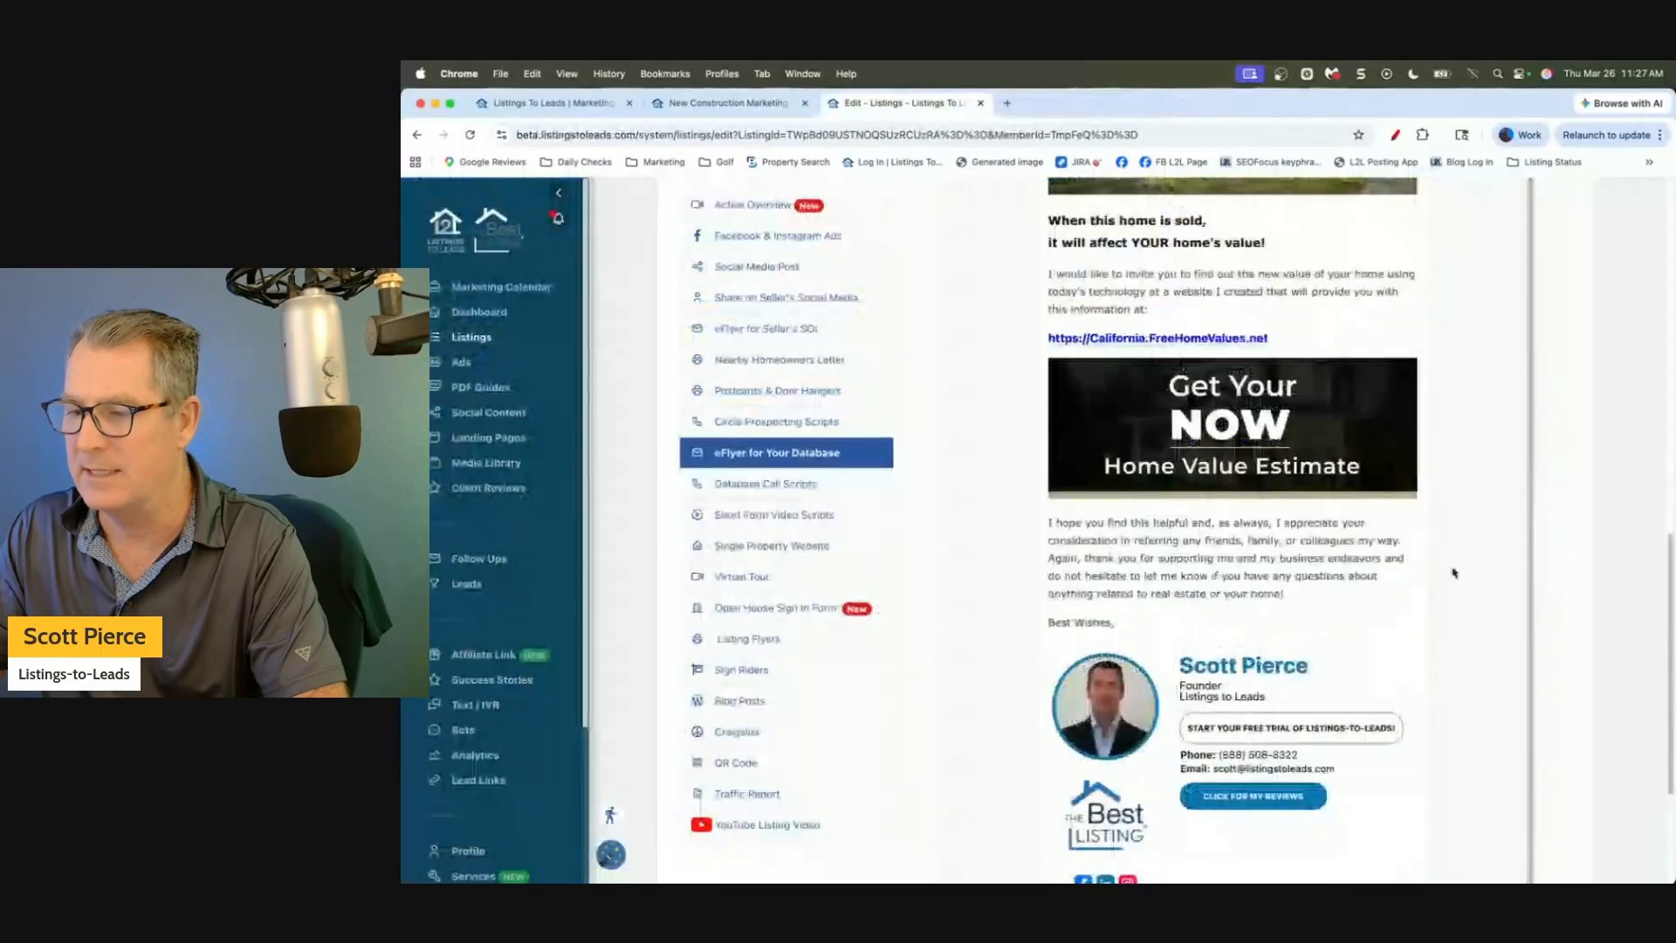
{"action": "left_click", "coordinate": [1244, 597]}
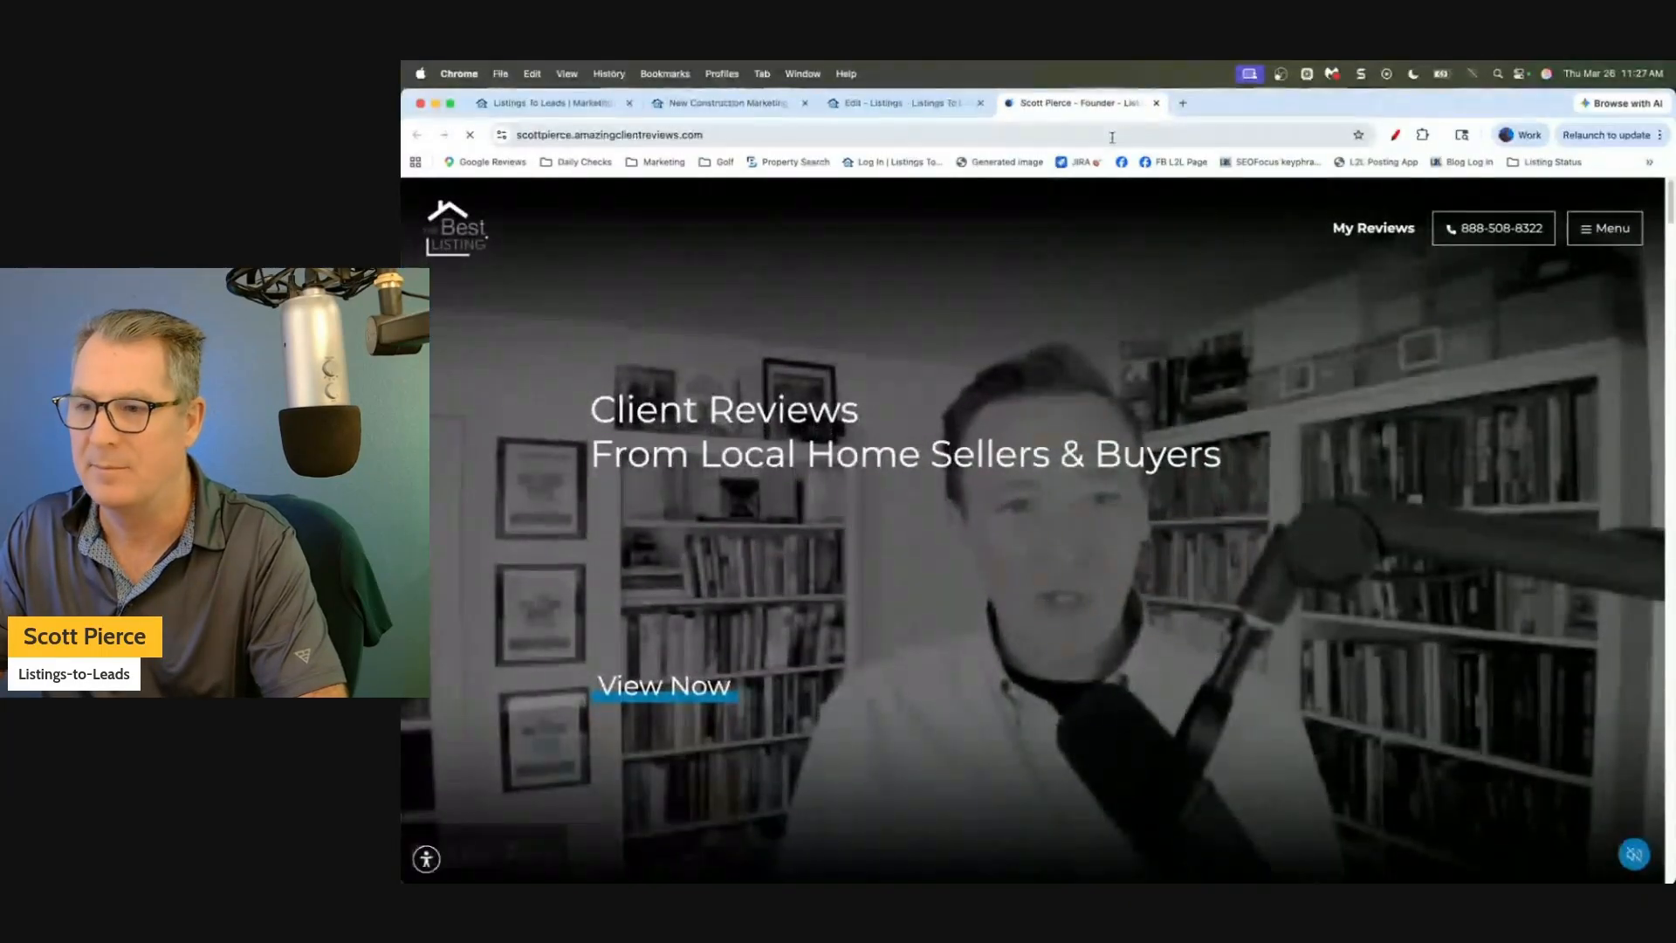
{"action": "left_click", "coordinate": [1157, 103]}
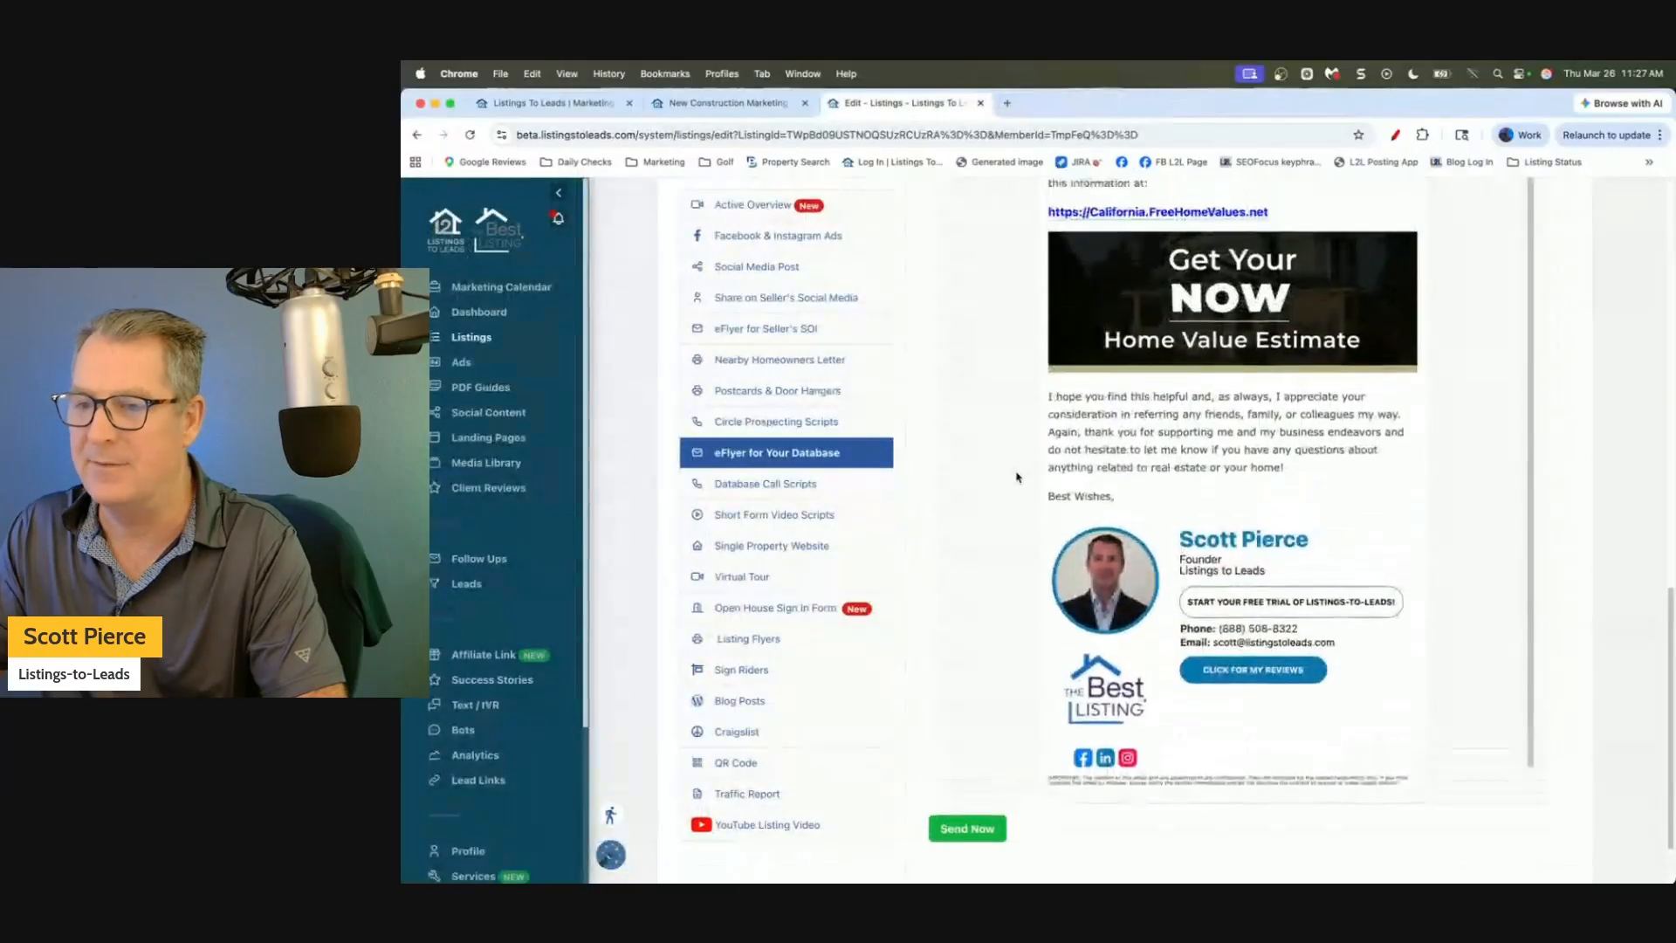
Copy the eFlyer email's code and bring up link options for Follow Ups.
{"action": "scroll", "coordinate": [1017, 478], "scroll_direction": "up", "scroll_amount": 10}
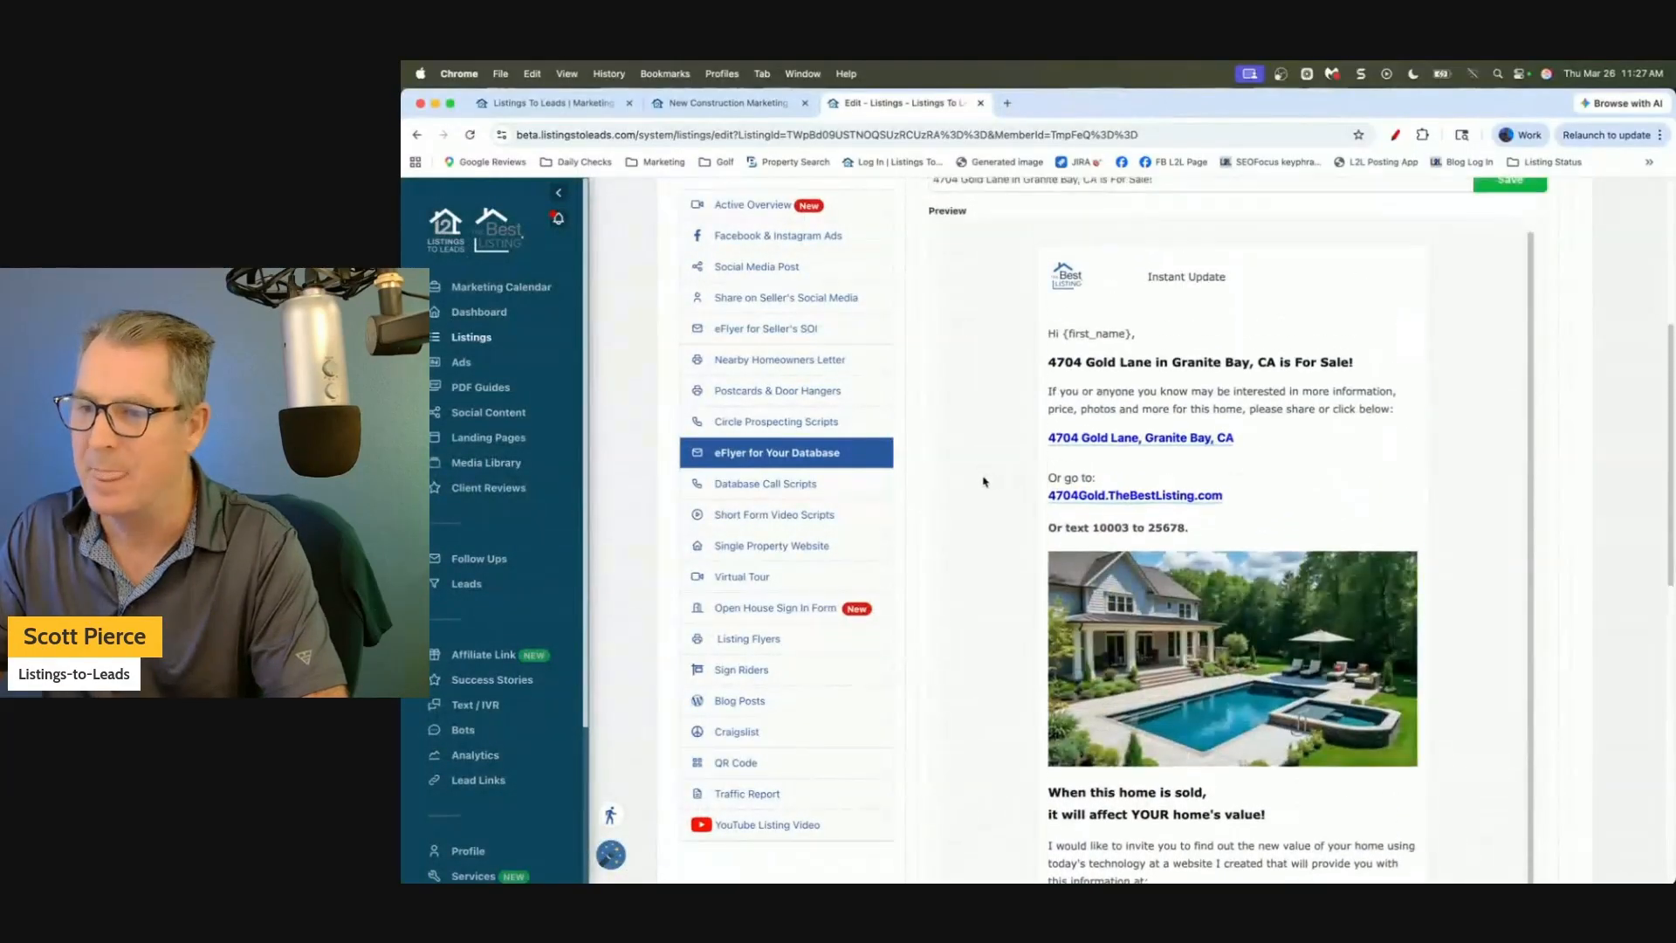
{"action": "scroll", "coordinate": [984, 481], "scroll_direction": "up", "scroll_amount": 3}
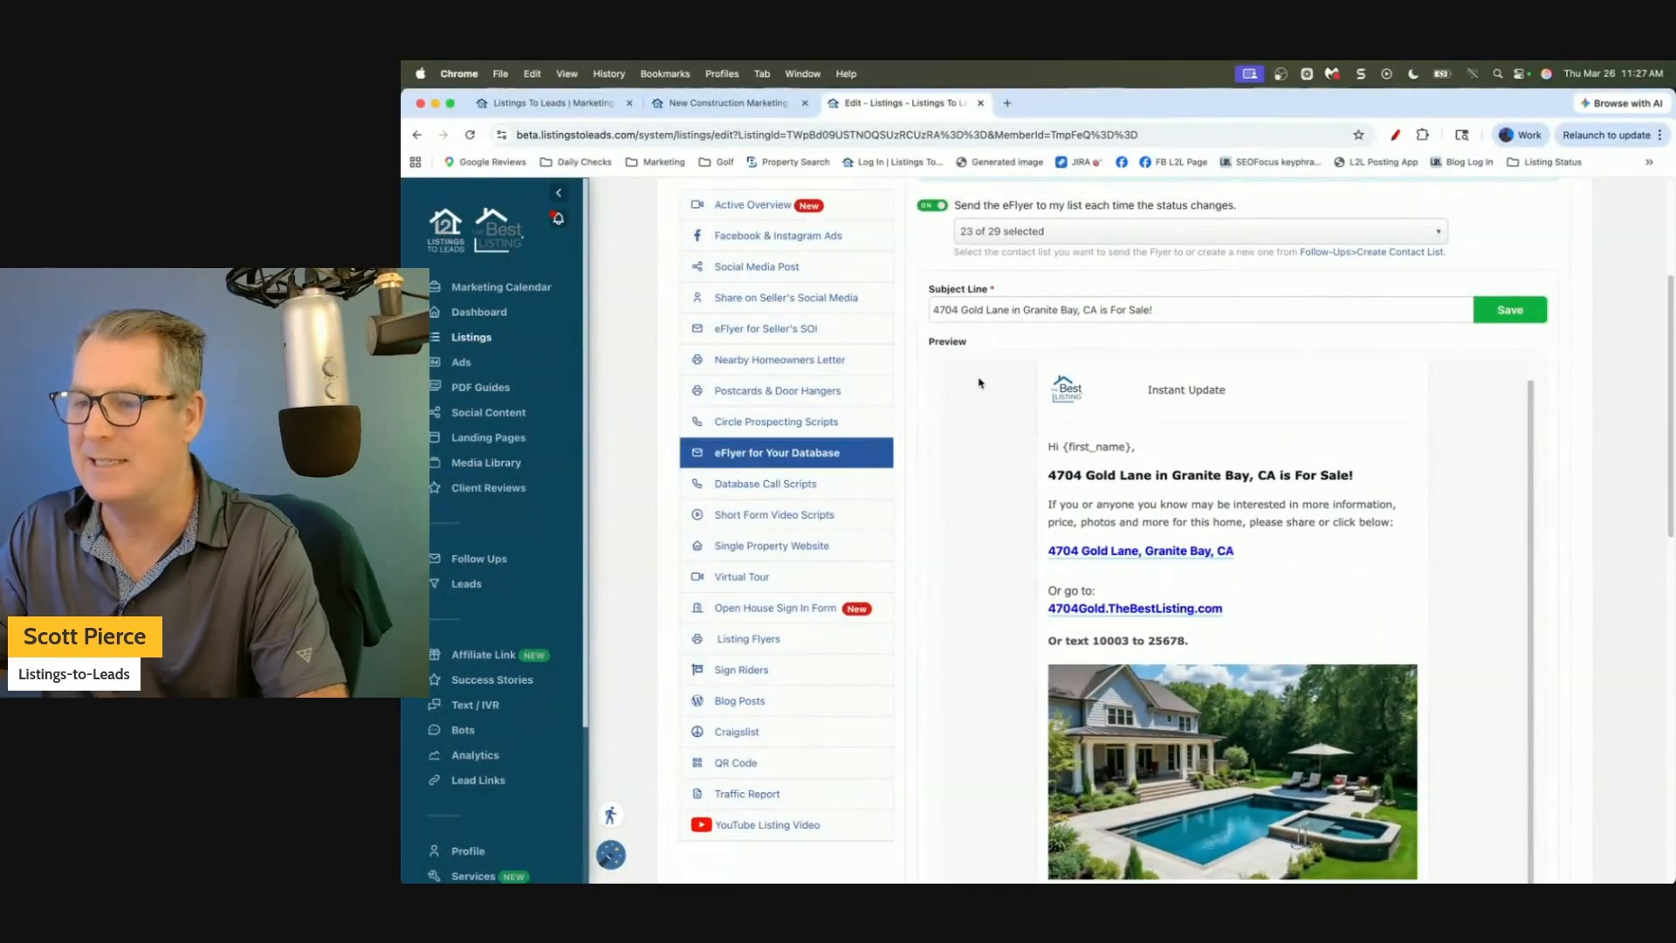
{"action": "scroll", "coordinate": [1126, 661], "scroll_direction": "up", "scroll_amount": 3}
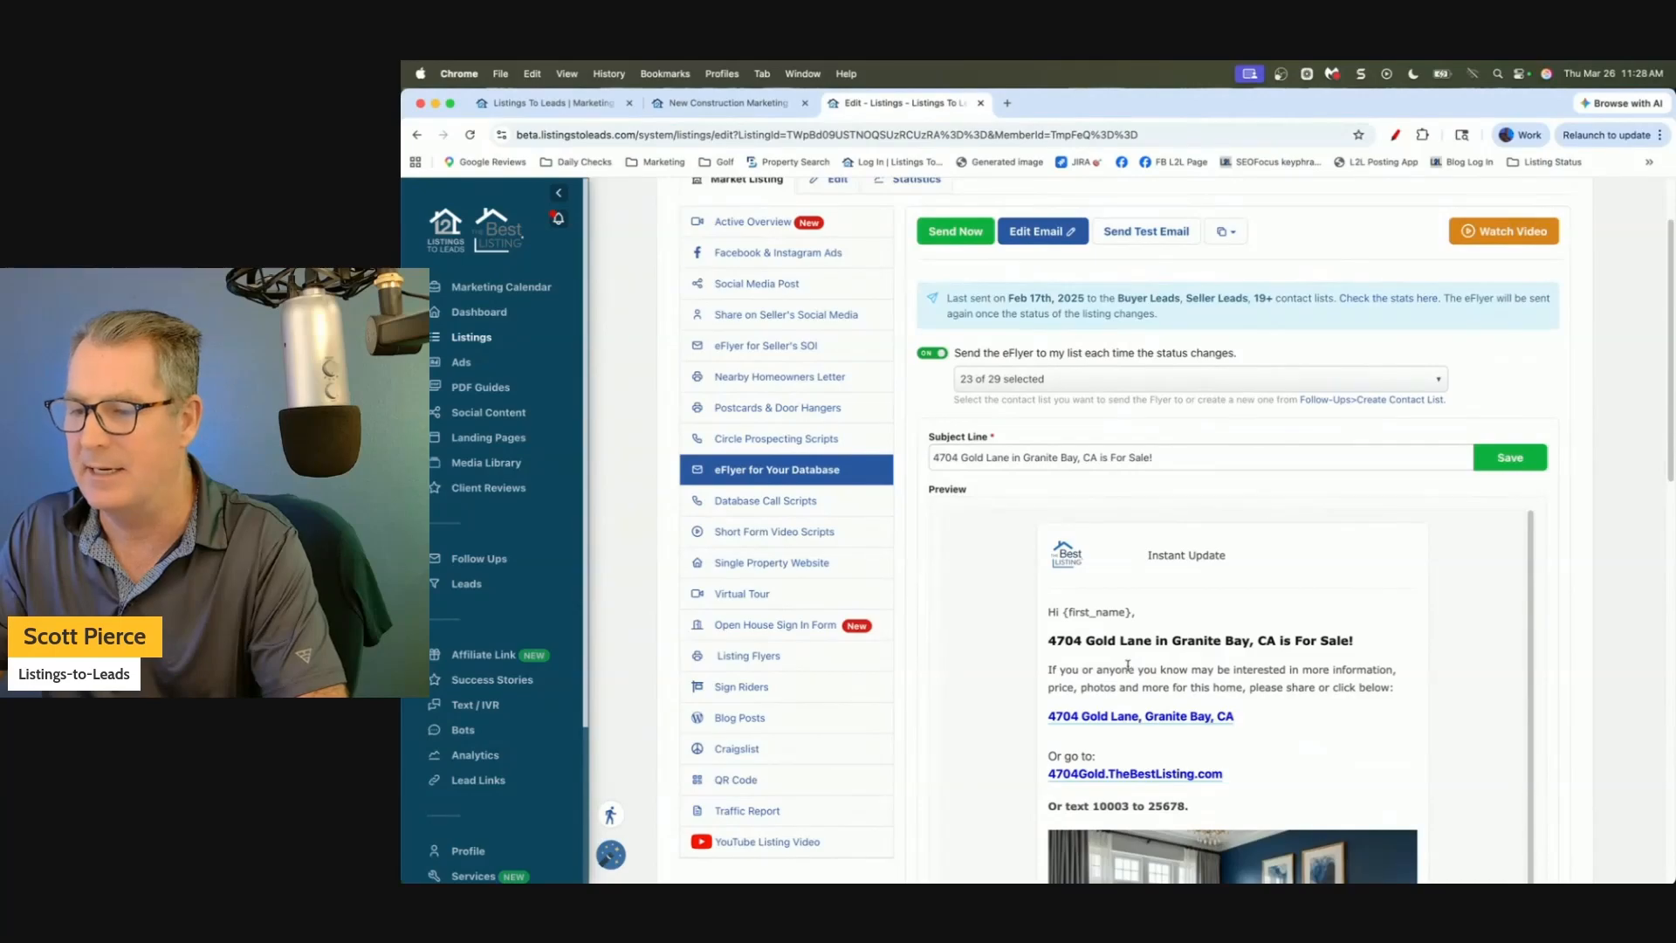
{"action": "left_click", "coordinate": [1226, 231]}
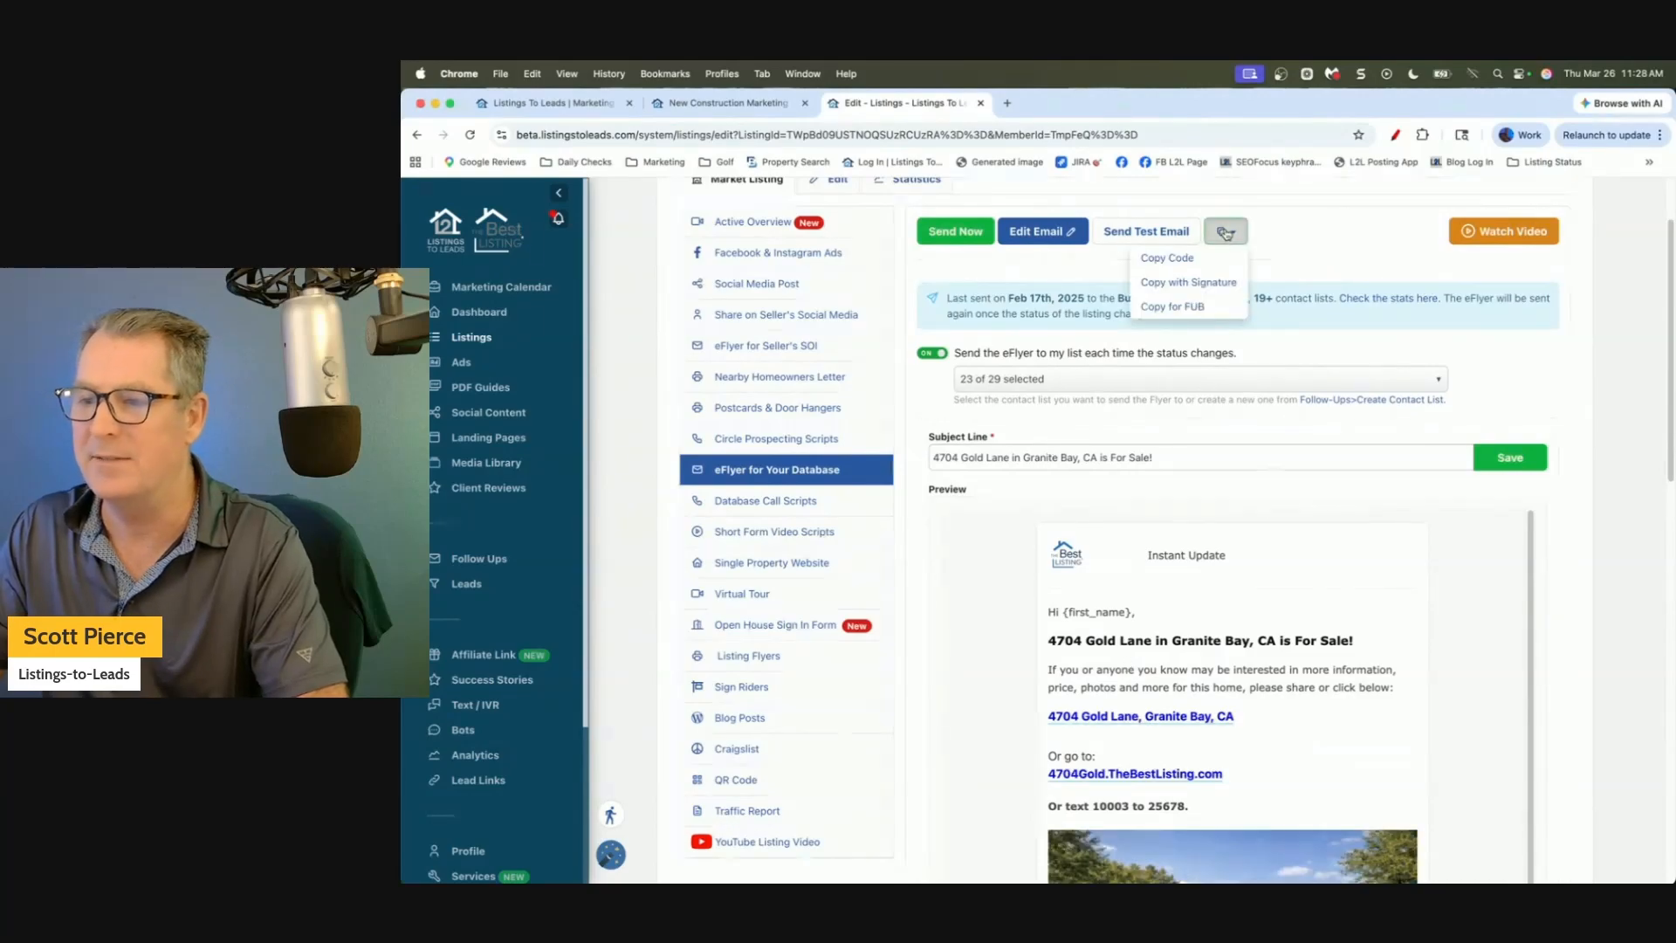
{"action": "left_click", "coordinate": [1179, 261]}
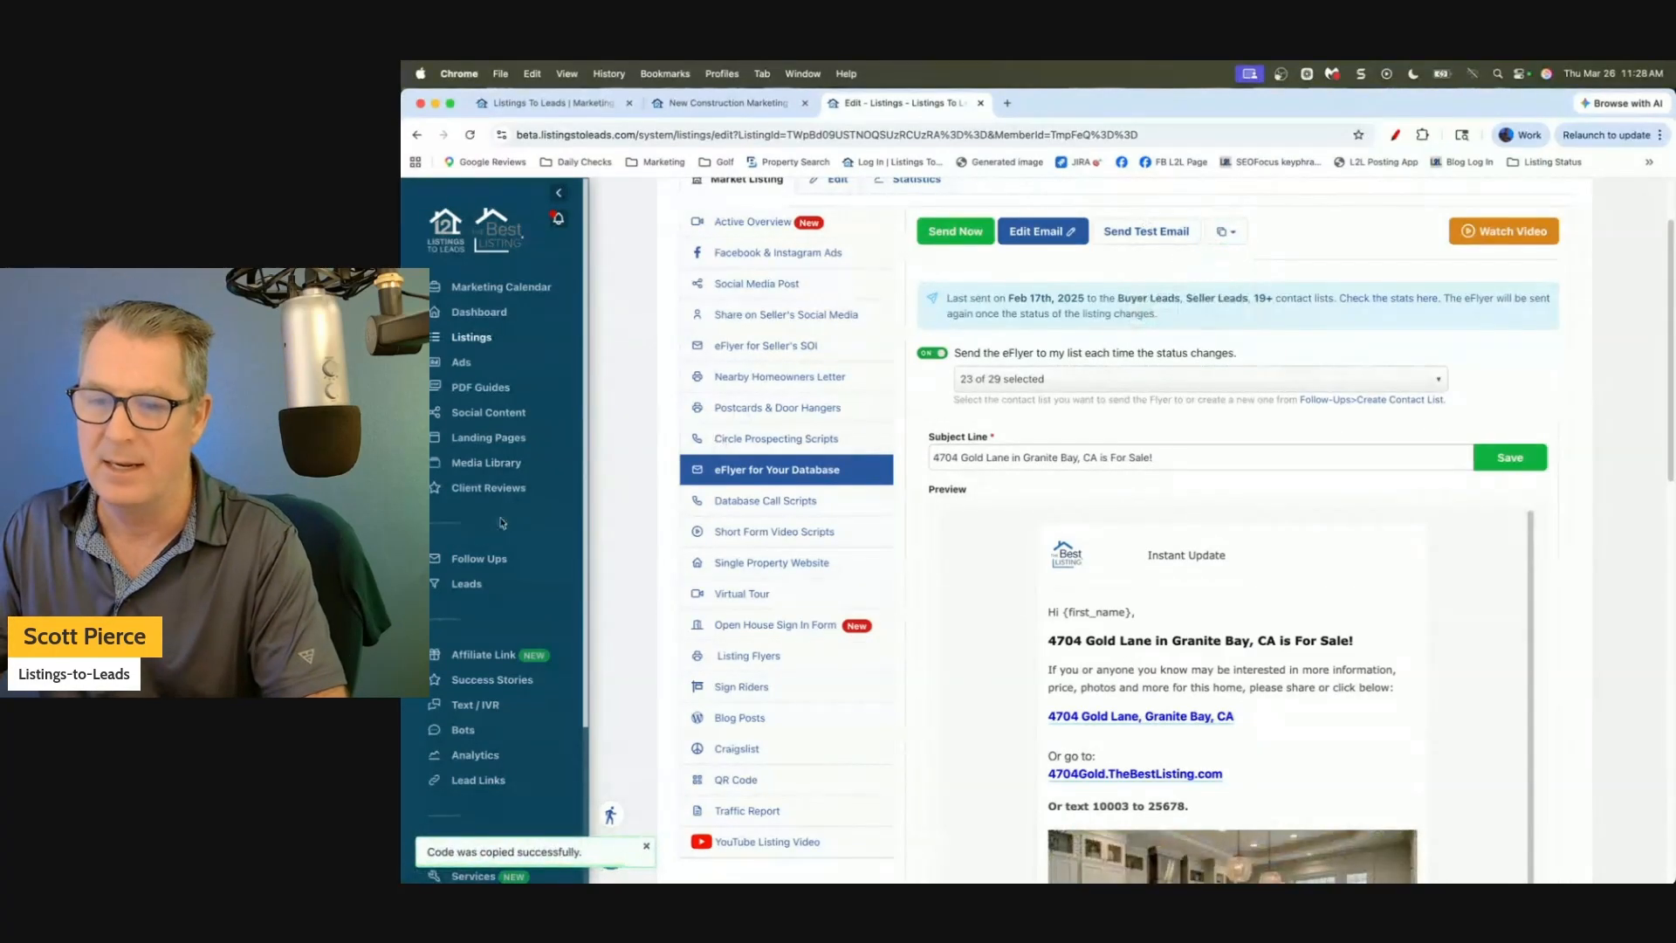
{"action": "right_click", "coordinate": [493, 561]}
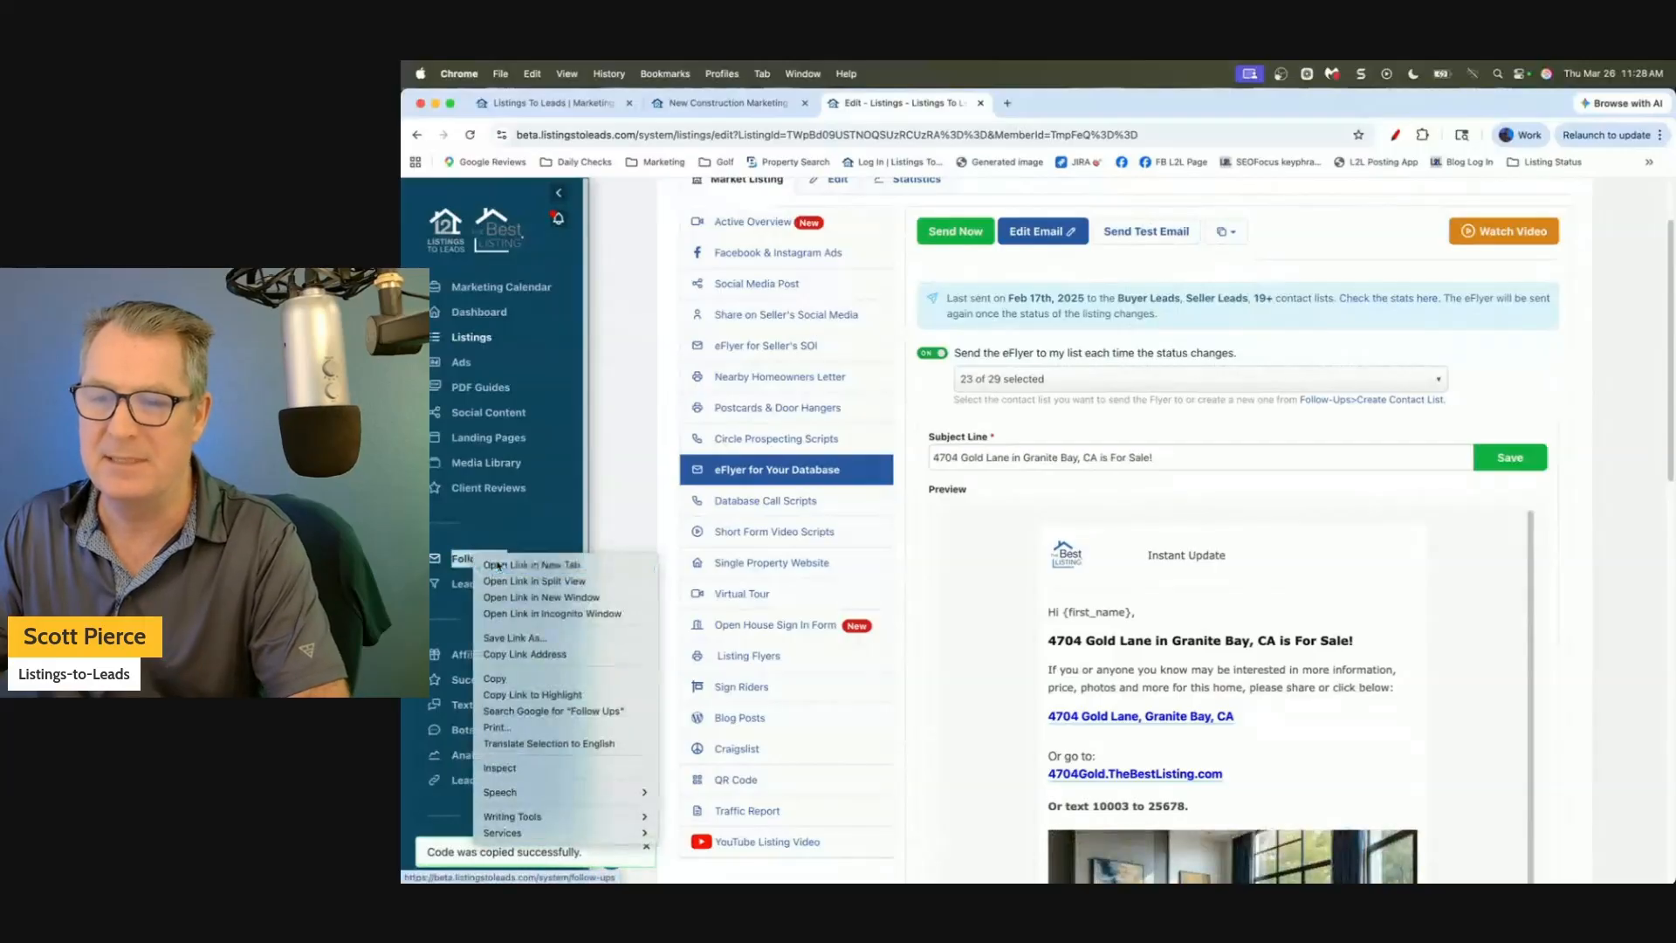
In a new Follow Ups tab, create an email blast with subject 'New Construction For Sale! Builder Incentives Available!'.
{"action": "left_click", "coordinate": [532, 565]}
{"action": "left_click", "coordinate": [1049, 104]}
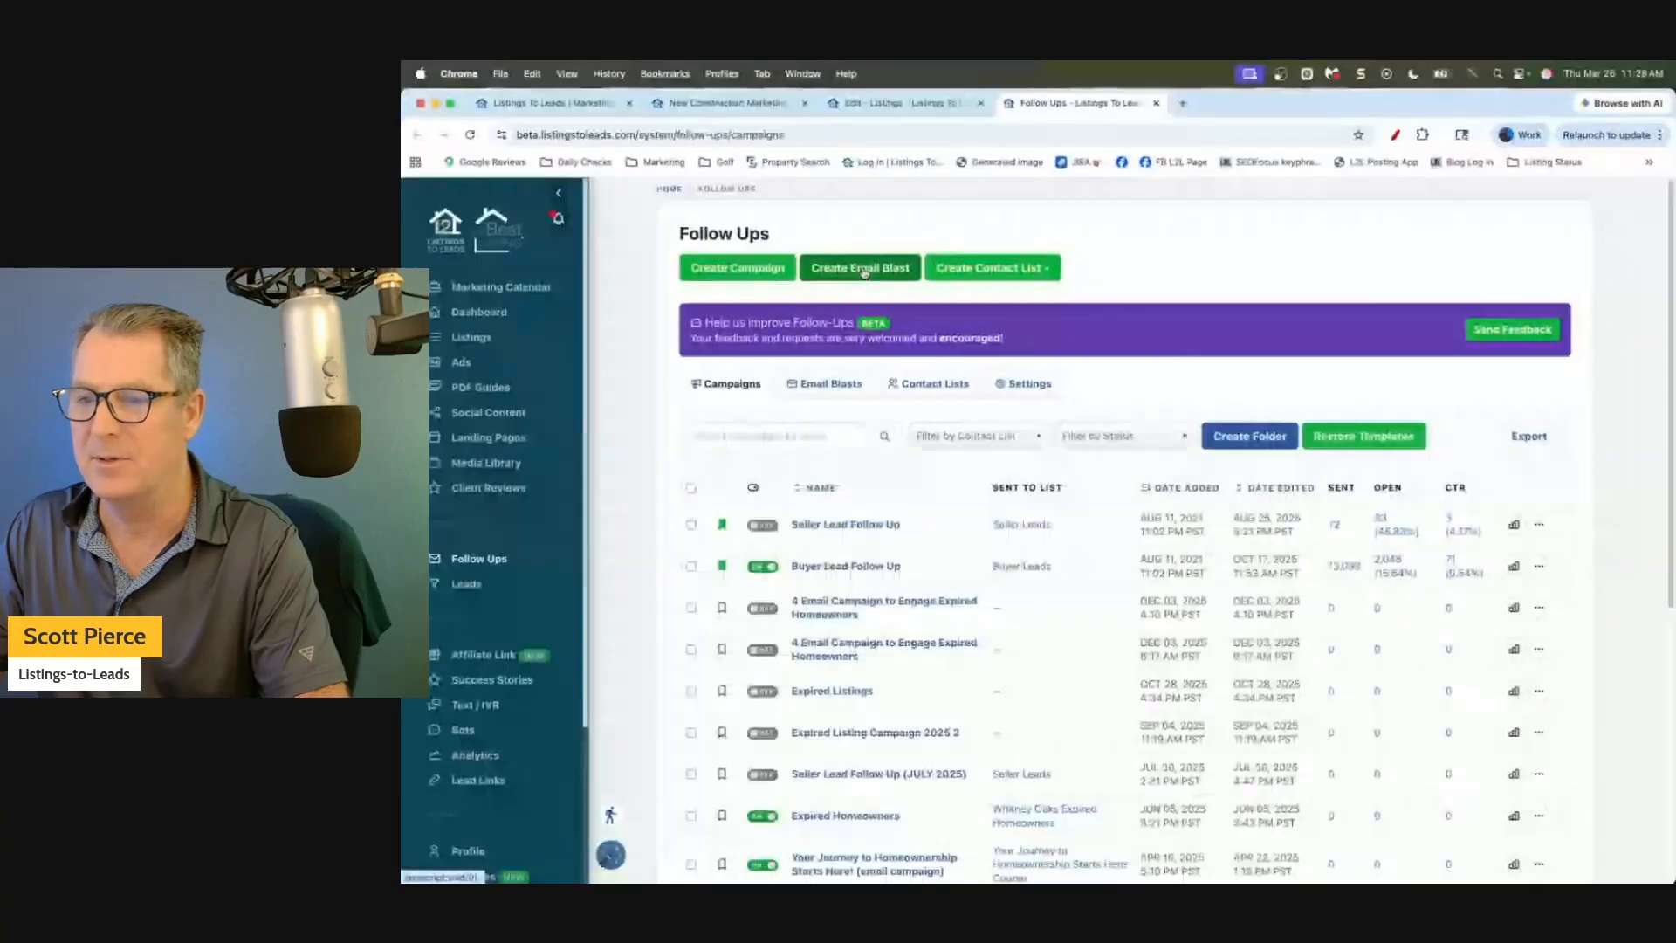
{"action": "left_click", "coordinate": [864, 272]}
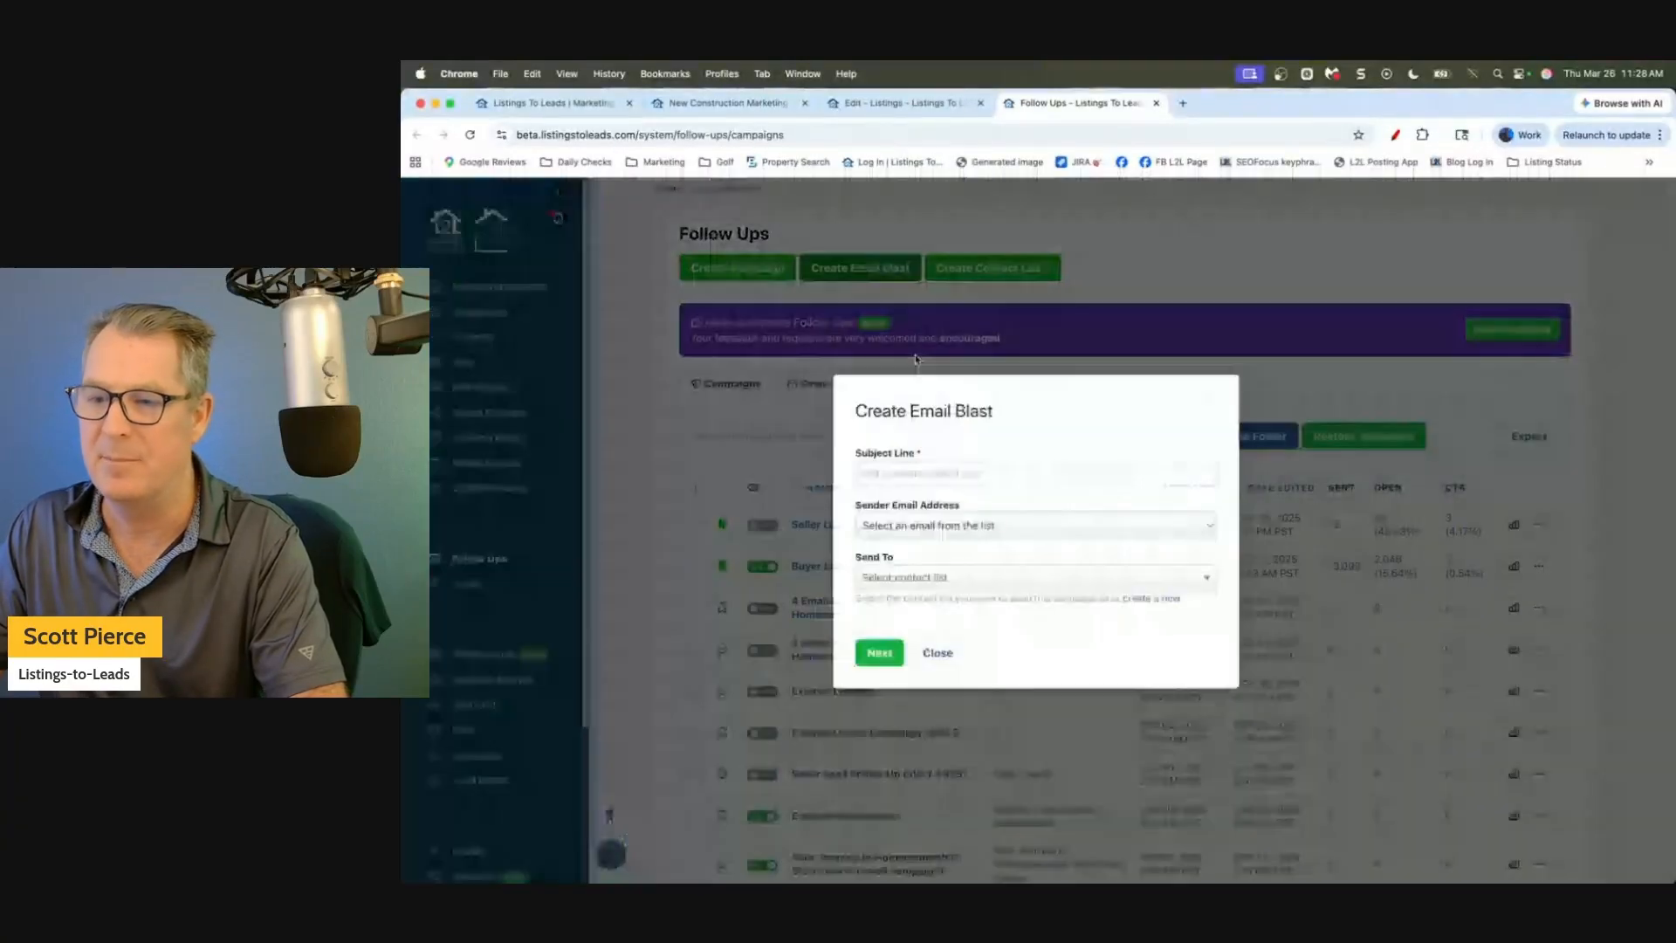
{"action": "left_click", "coordinate": [931, 474]}
{"action": "type", "text": "N"}
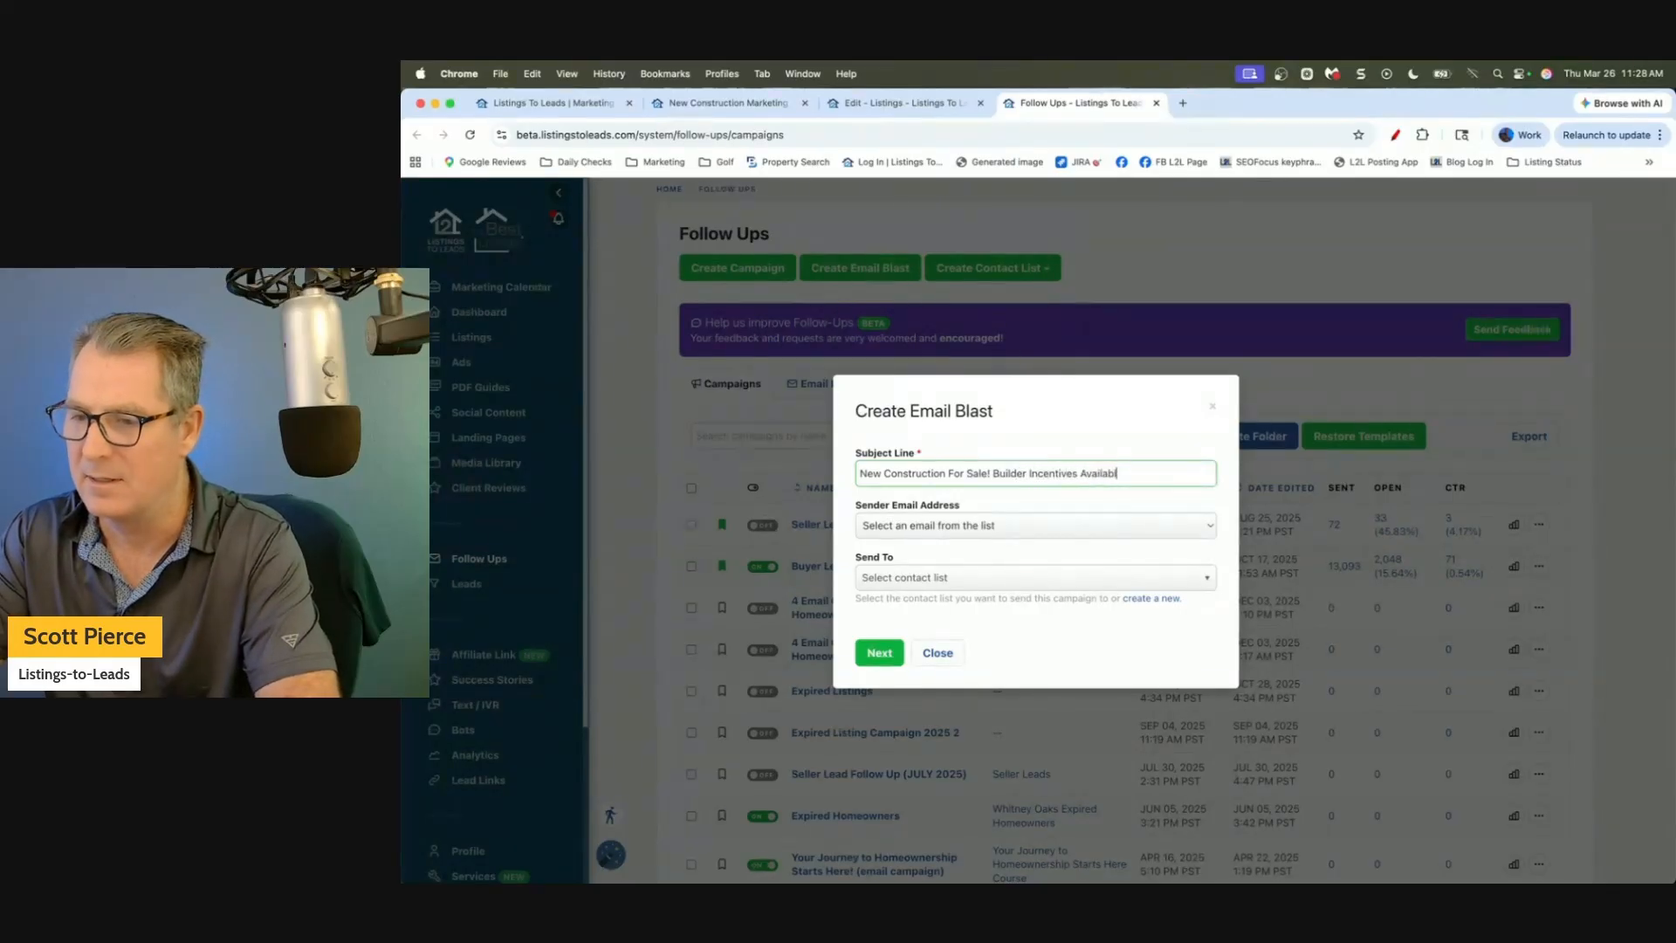
{"action": "left_click", "coordinate": [877, 655]}
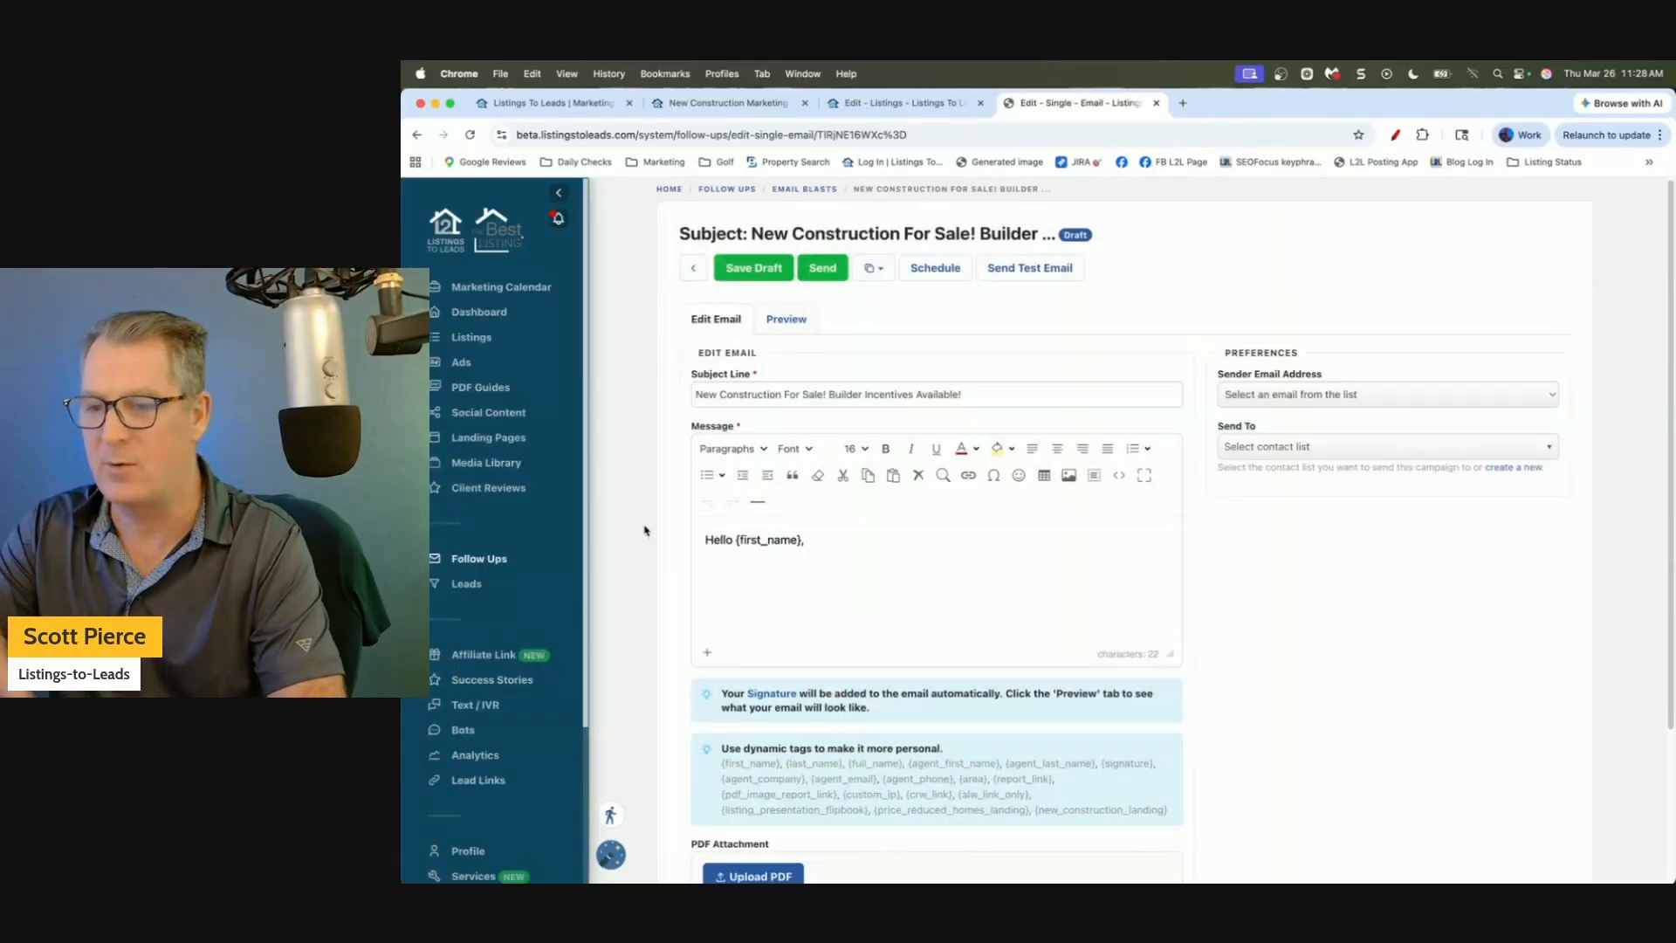
{"action": "left_click", "coordinate": [829, 558]}
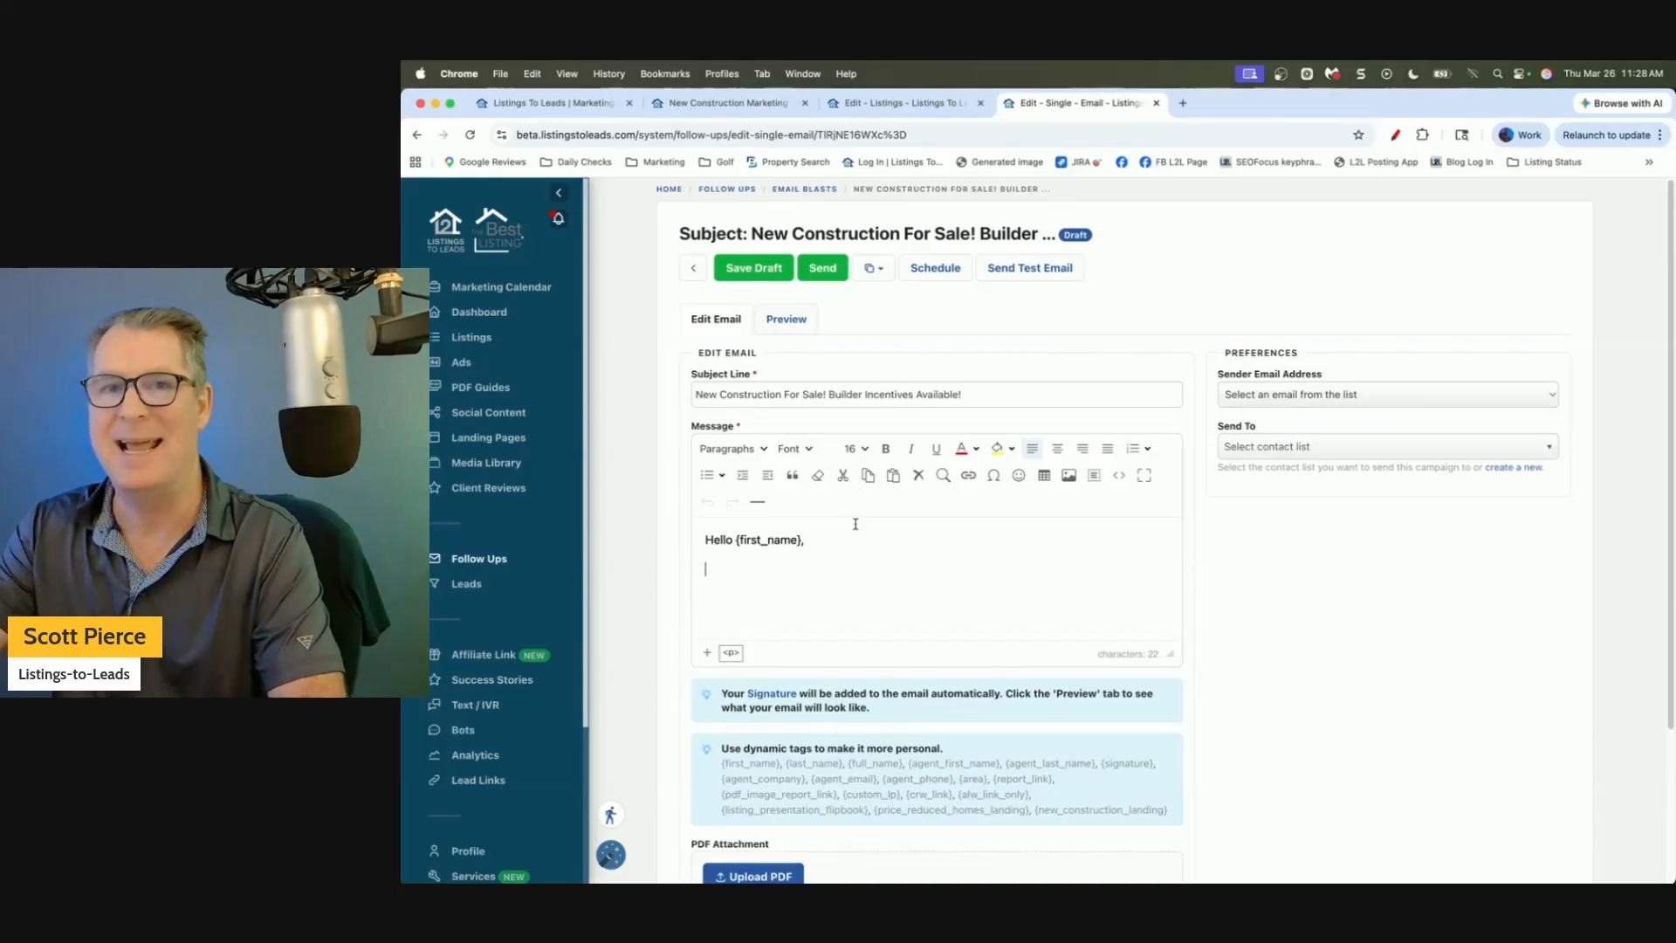
Paste the eFlyer HTML through Source Code, then clear the whole message body.
{"action": "left_click", "coordinate": [1119, 476]}
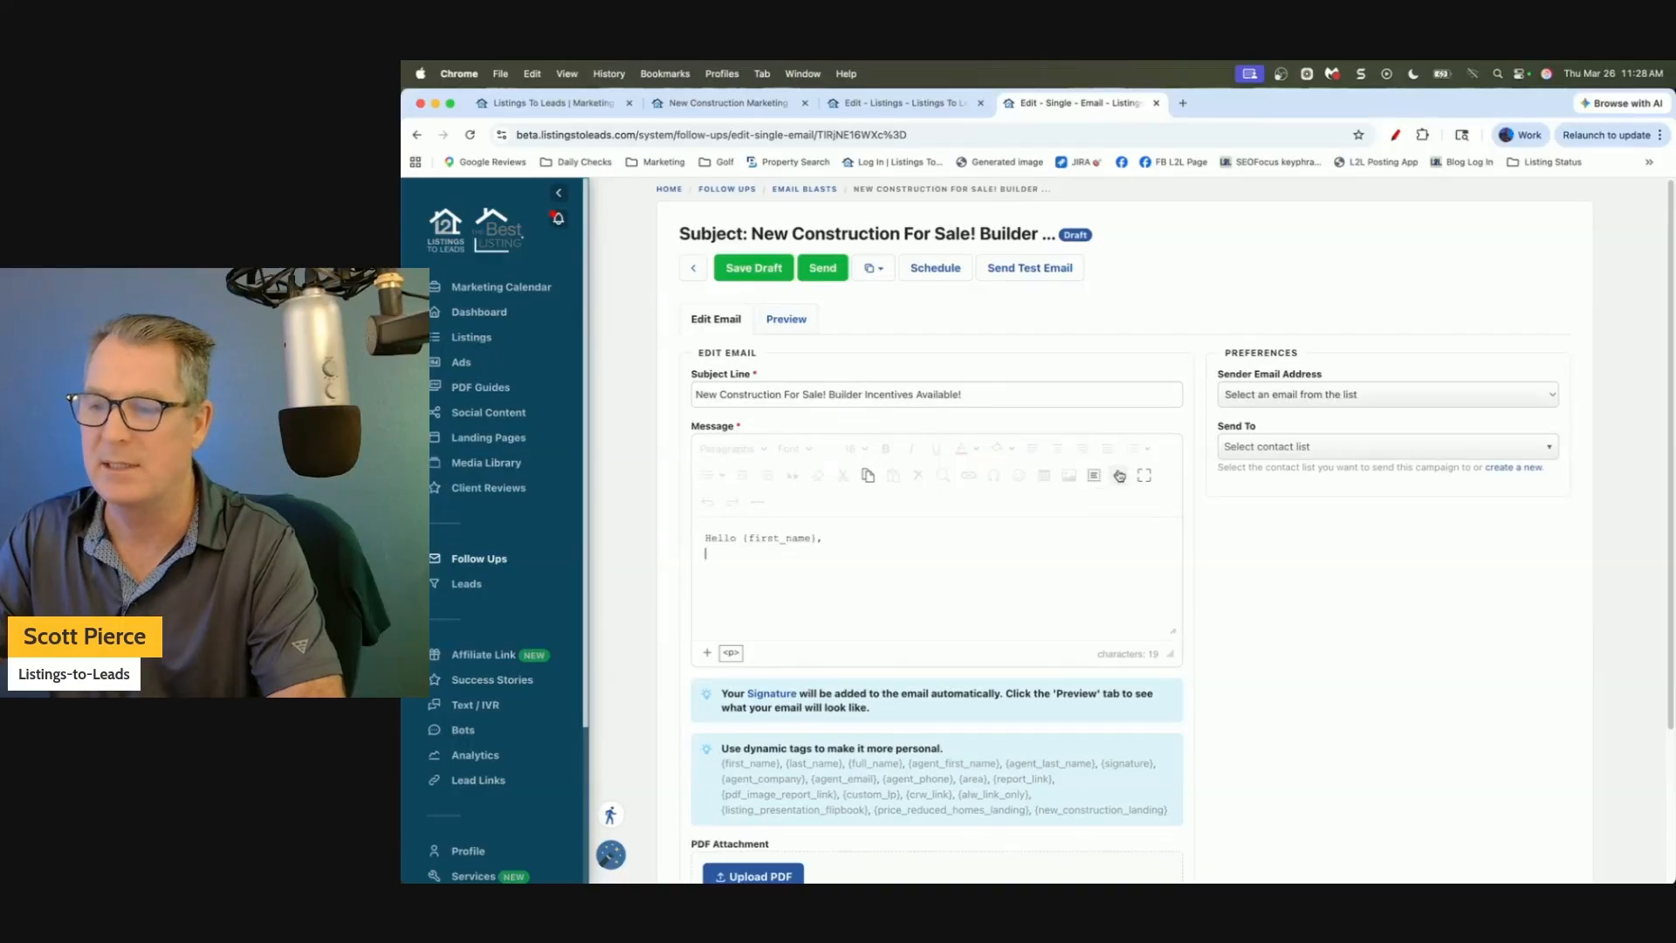
{"action": "key", "text": "super+v"}
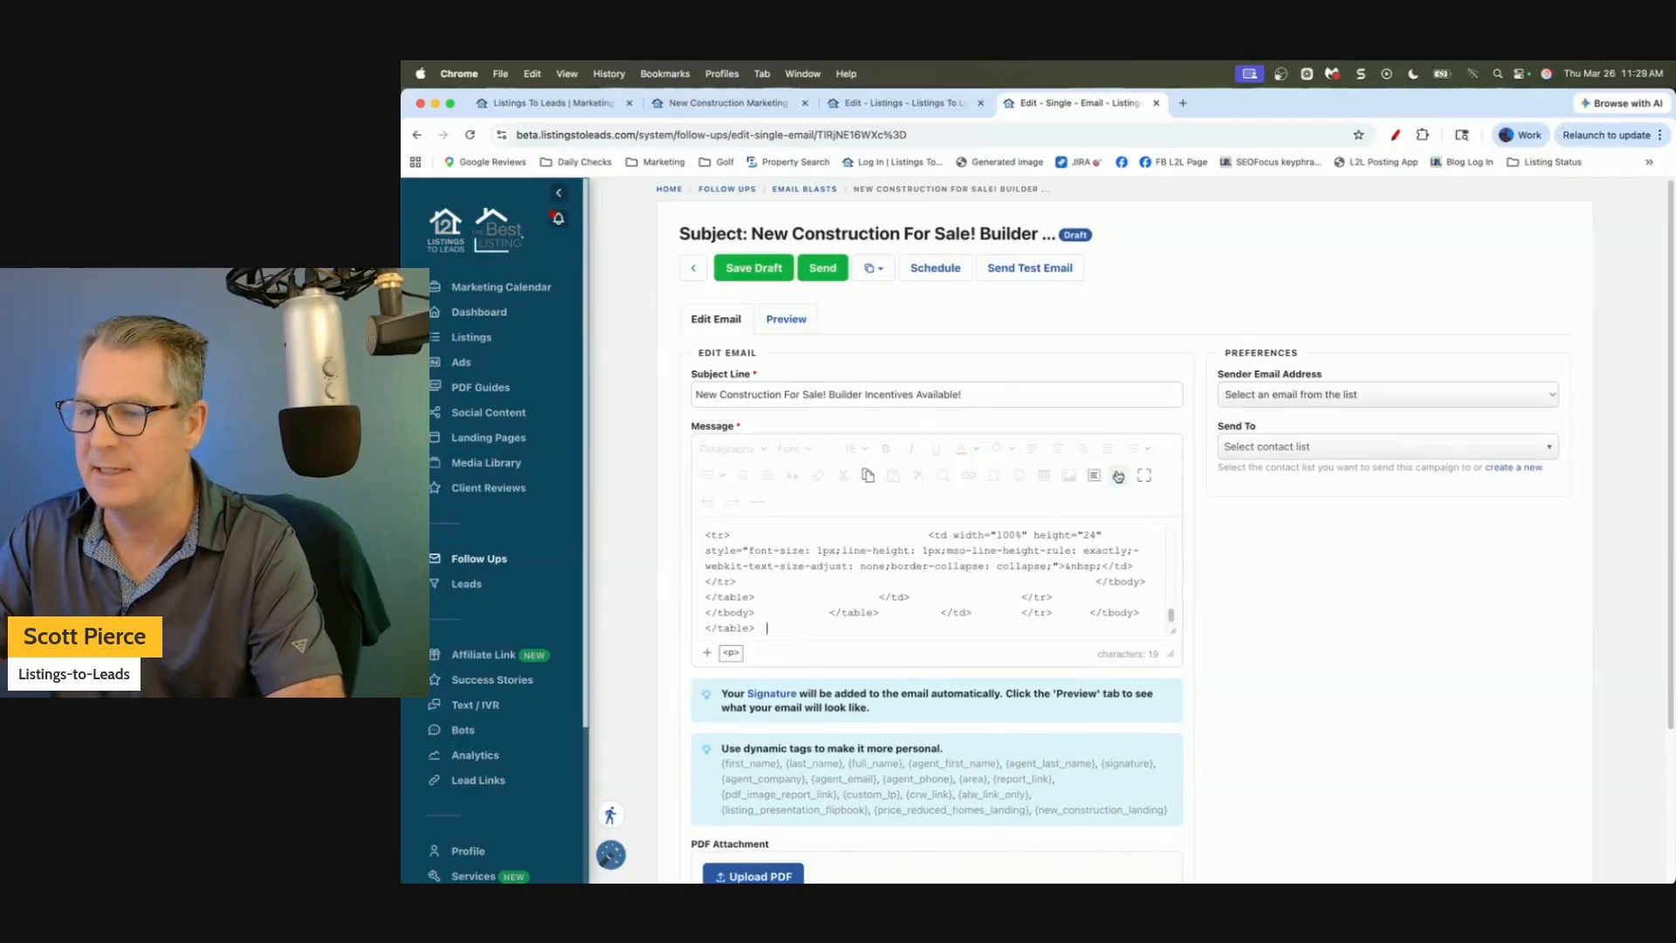
{"action": "left_click", "coordinate": [1119, 475]}
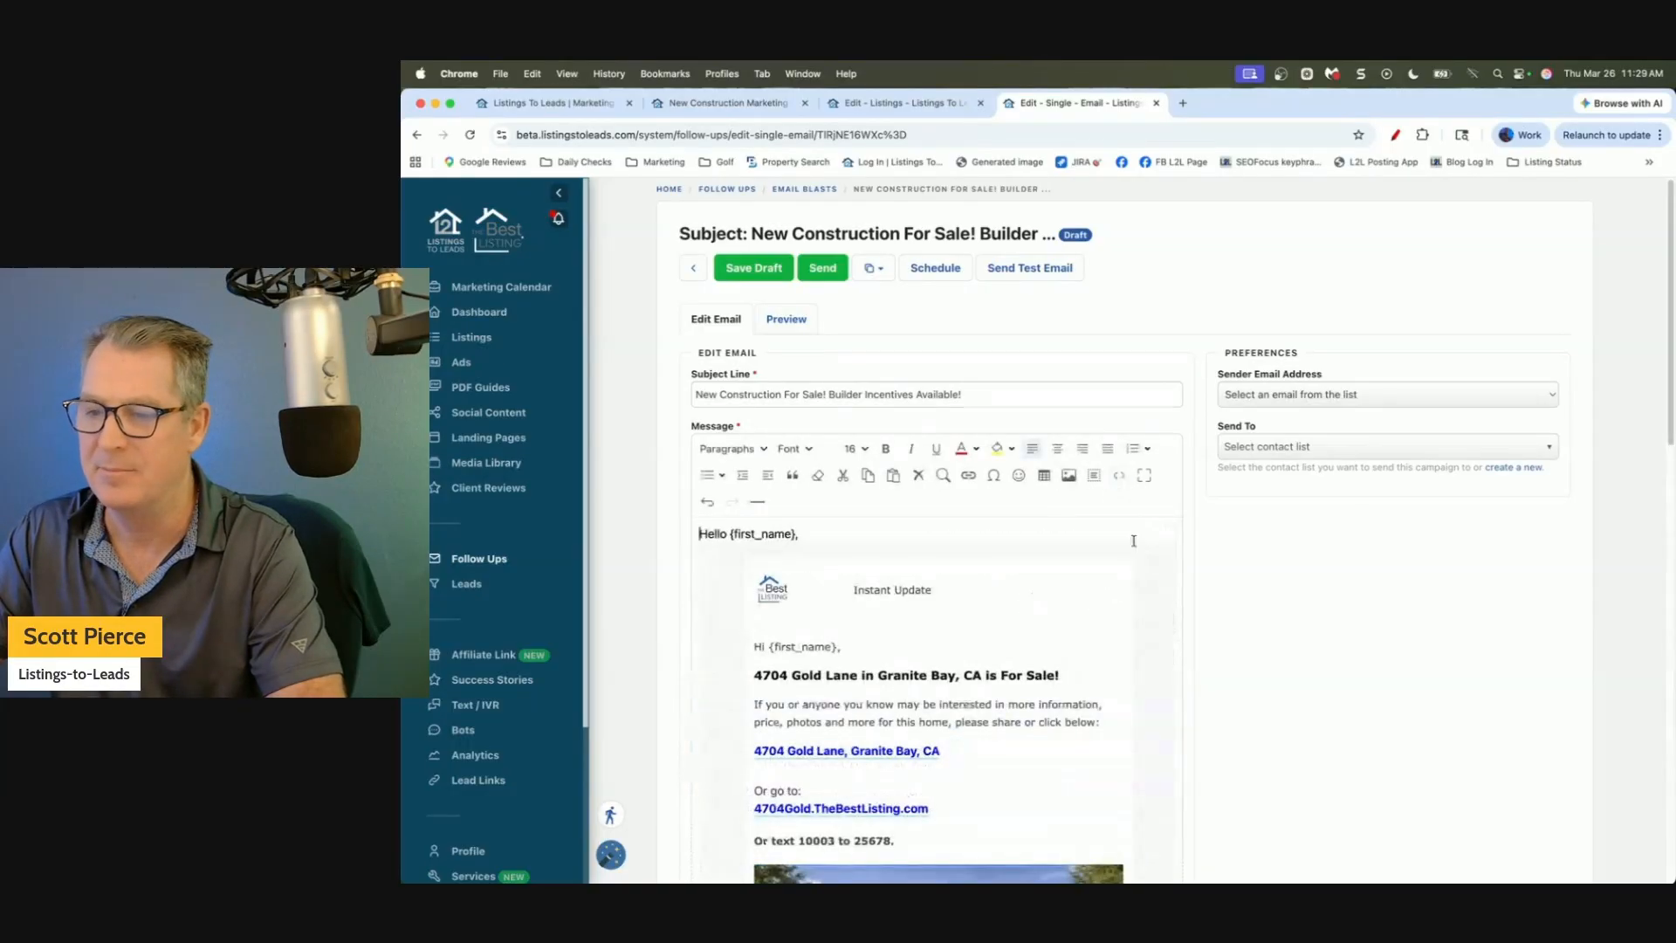
{"action": "left_click", "coordinate": [1007, 524]}
{"action": "key", "text": "shift+Home"}
{"action": "key", "text": "BackSpace"}
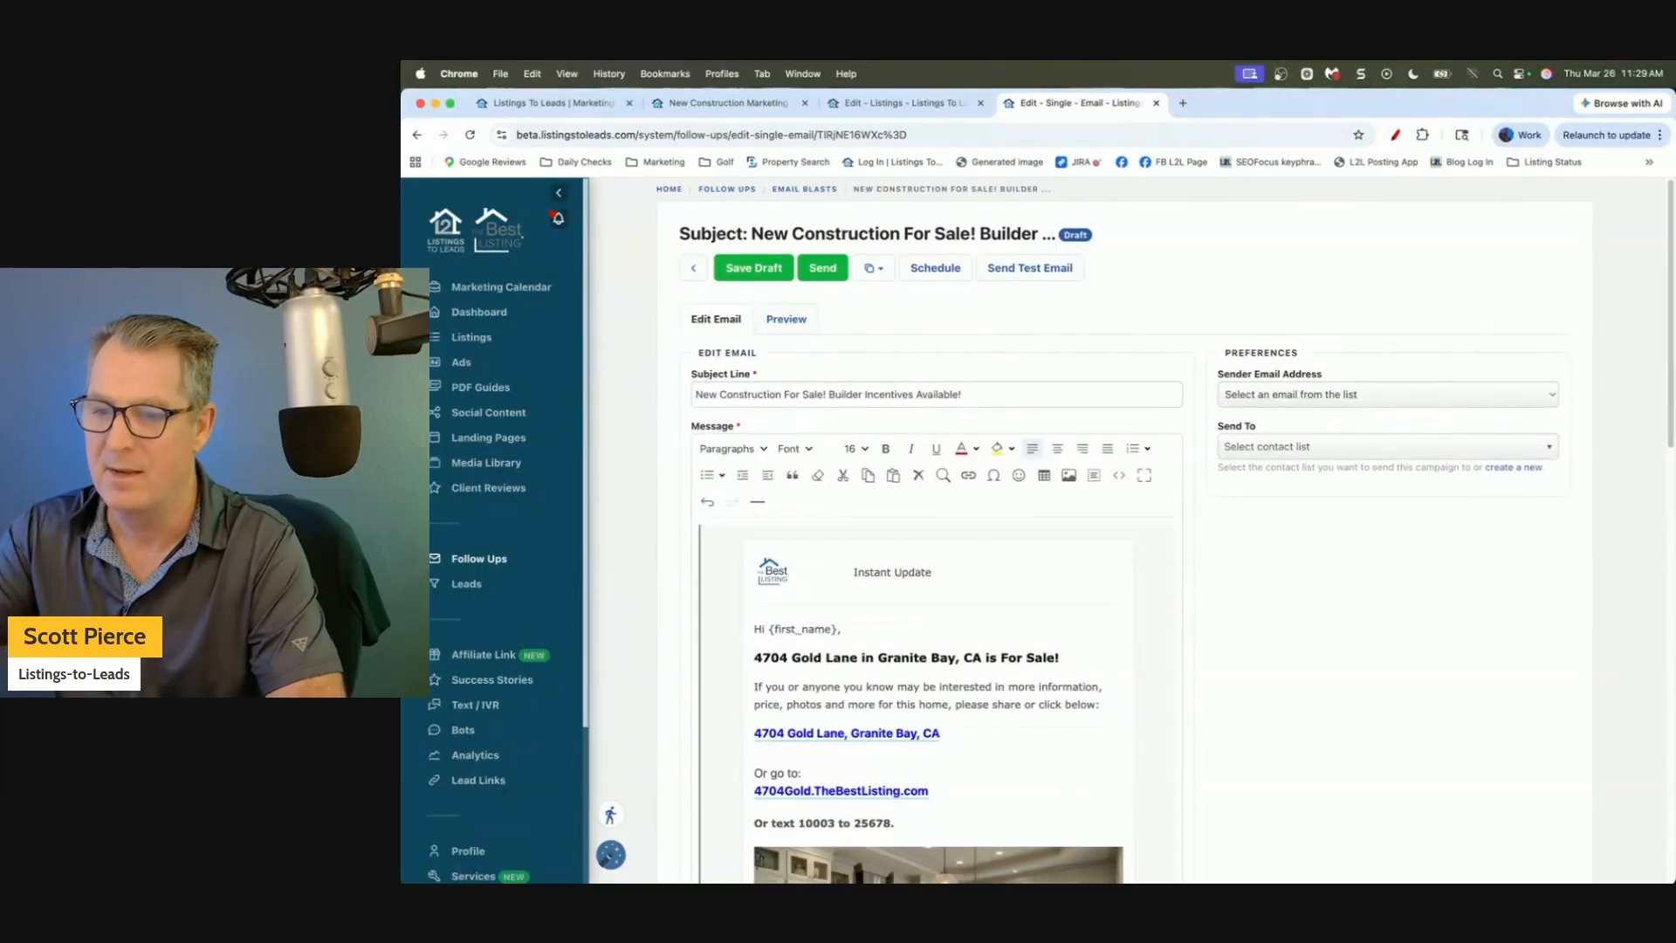
{"action": "left_click_drag", "start_coordinate": [1661, 399], "coordinate": [1659, 480]}
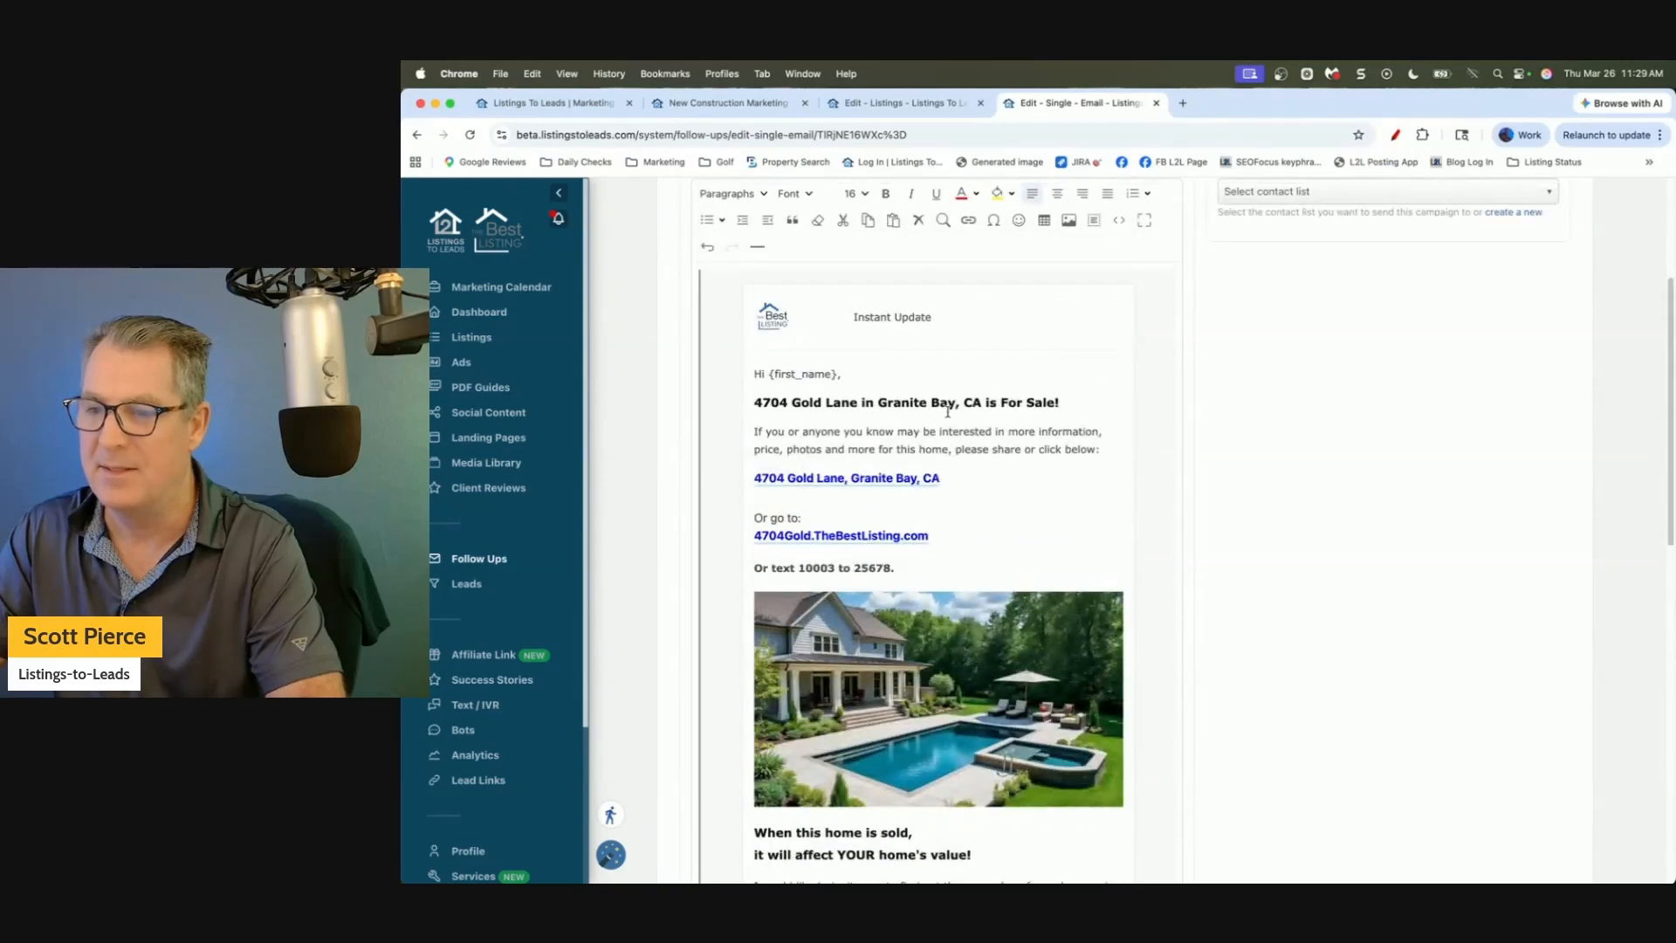
{"action": "key", "text": "ctrl+a"}
{"action": "key", "text": "BackSpace"}
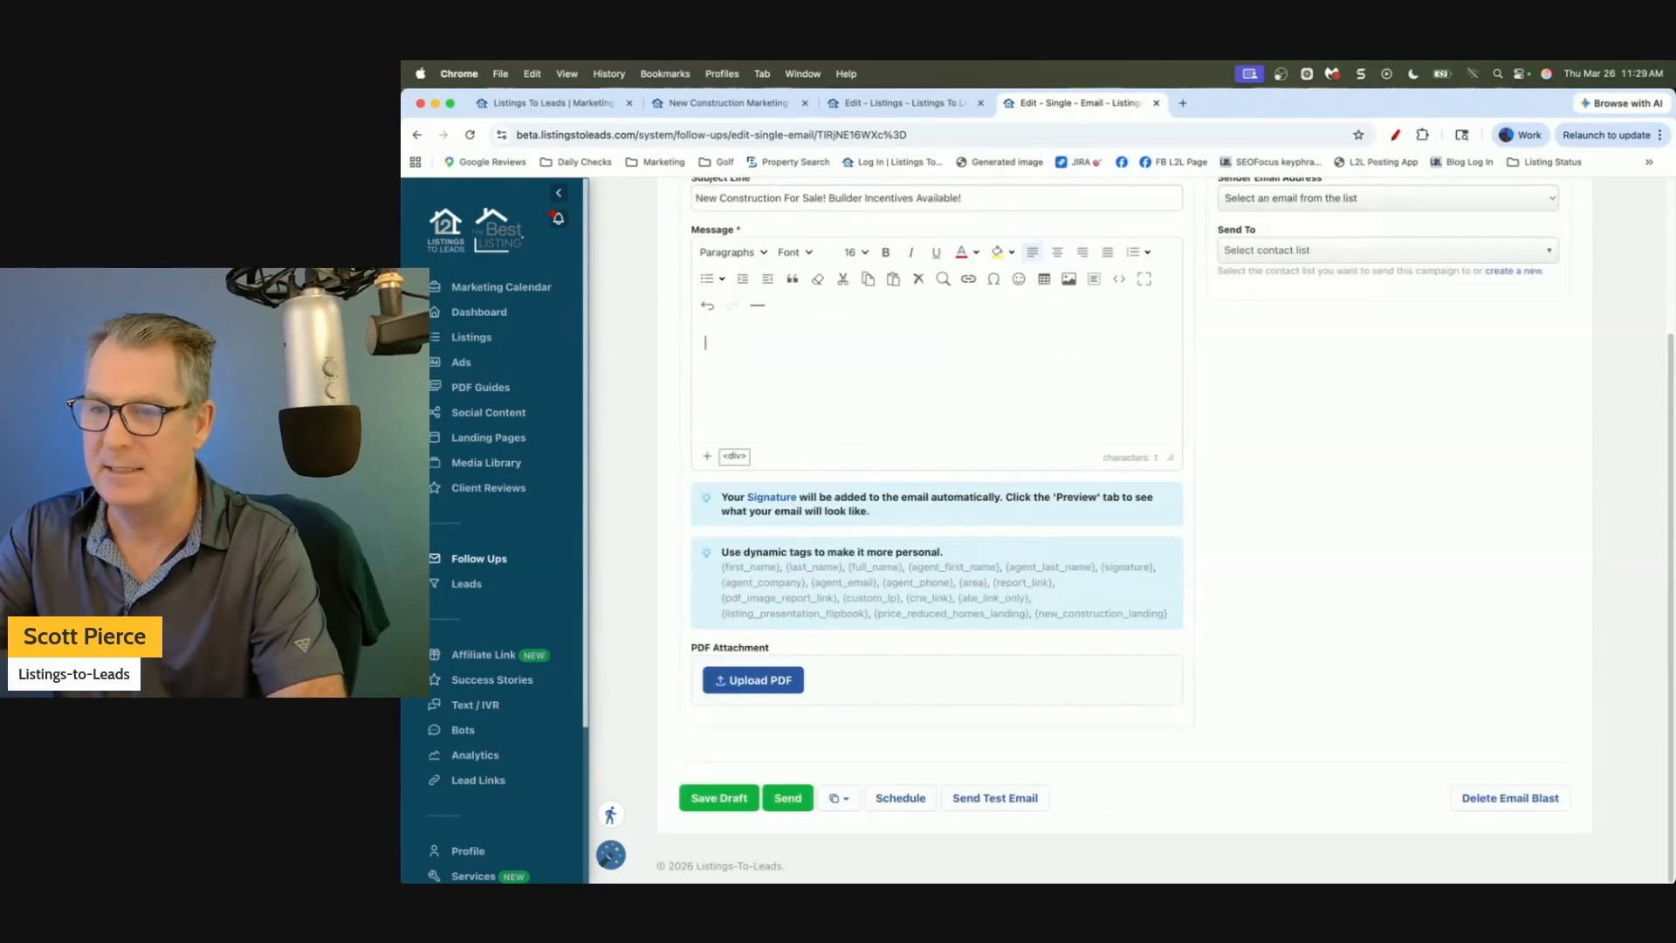
{"action": "scroll", "coordinate": [1310, 432], "scroll_direction": "up", "scroll_amount": 3}
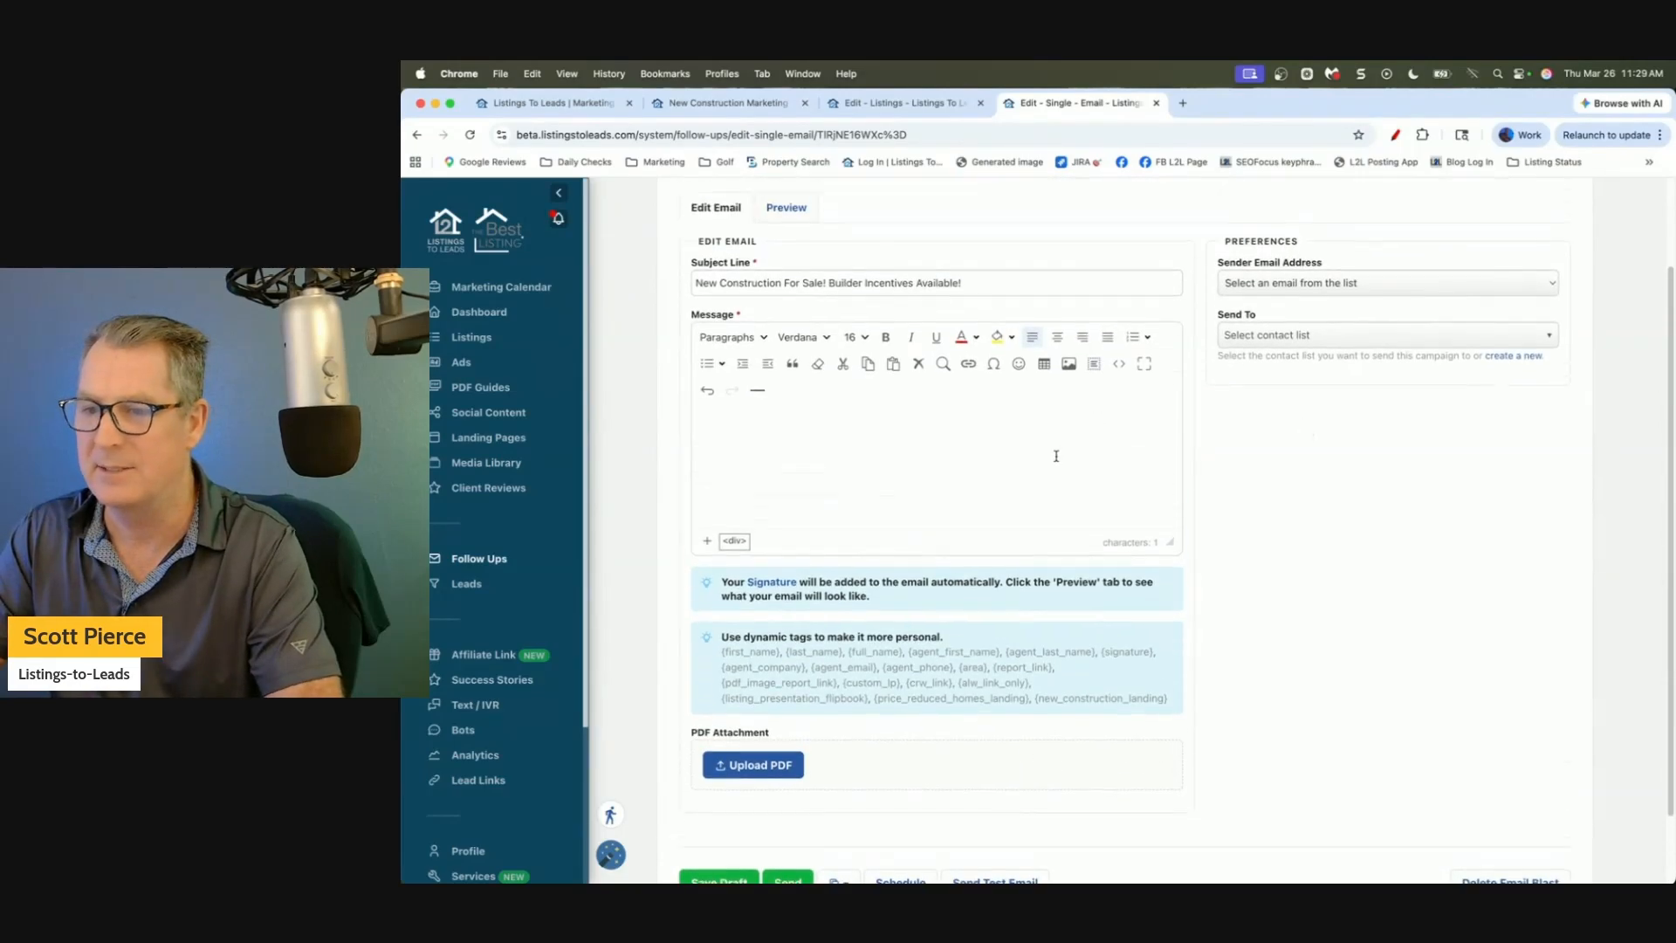
Select and copy the listing eFlyer's preview content on the listing tab.
{"action": "left_click", "coordinate": [899, 102]}
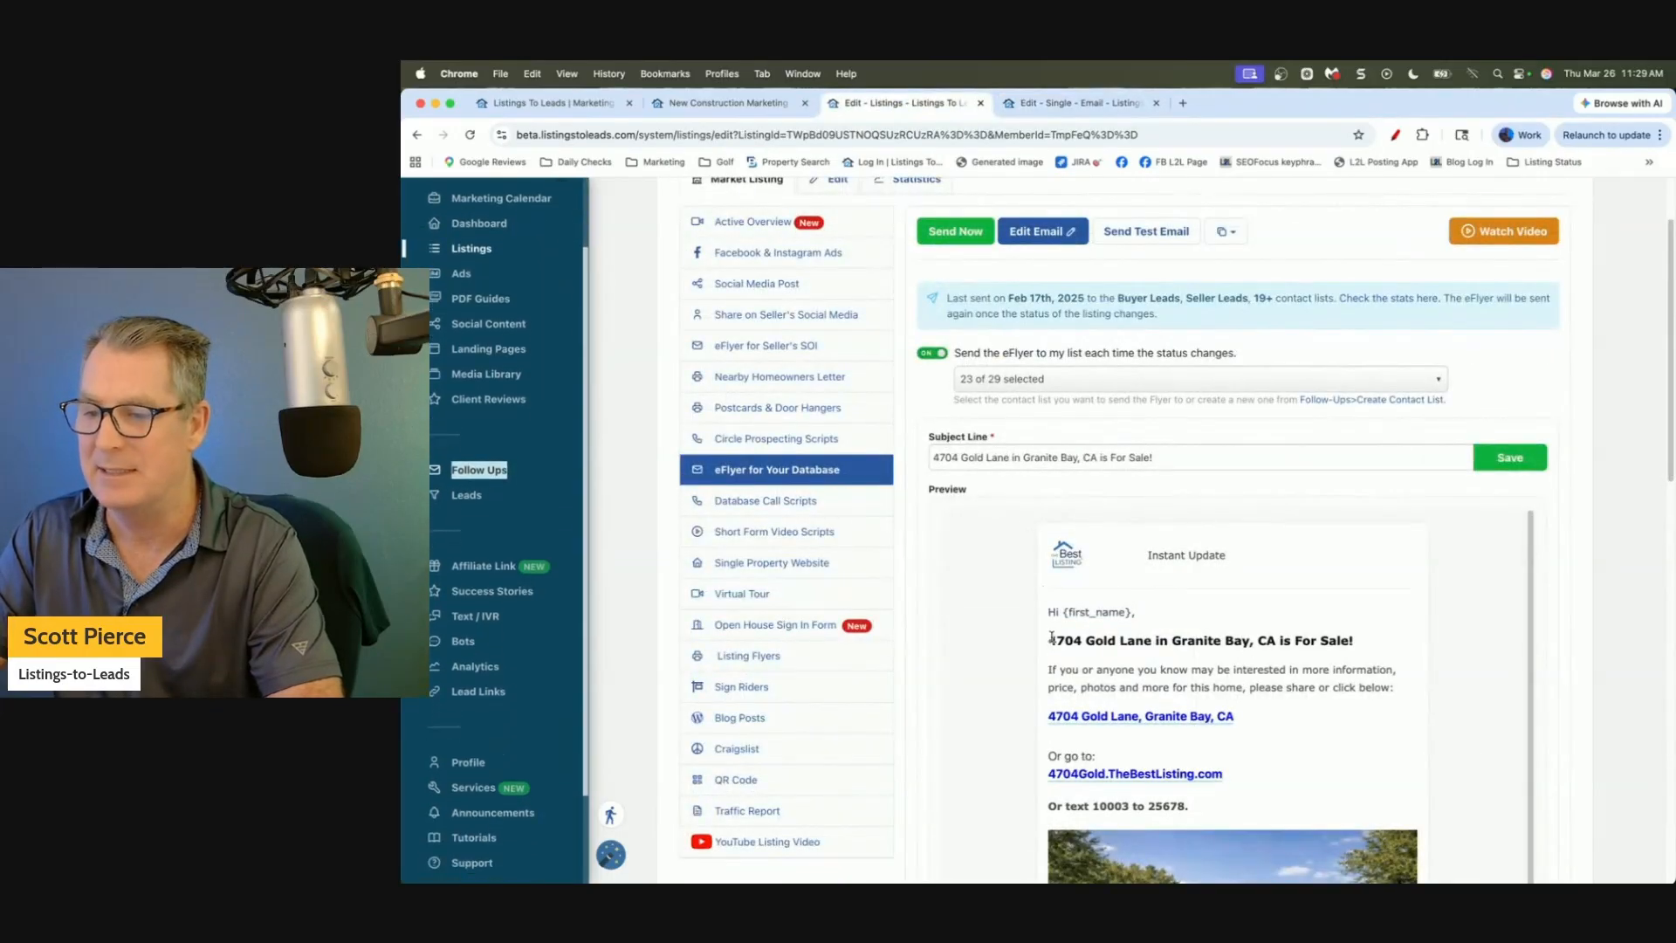
{"action": "left_click_drag", "start_coordinate": [1050, 640], "coordinate": [1210, 831]}
{"action": "key", "text": "super+c"}
{"action": "scroll", "coordinate": [1209, 834], "scroll_direction": "down", "scroll_amount": 1}
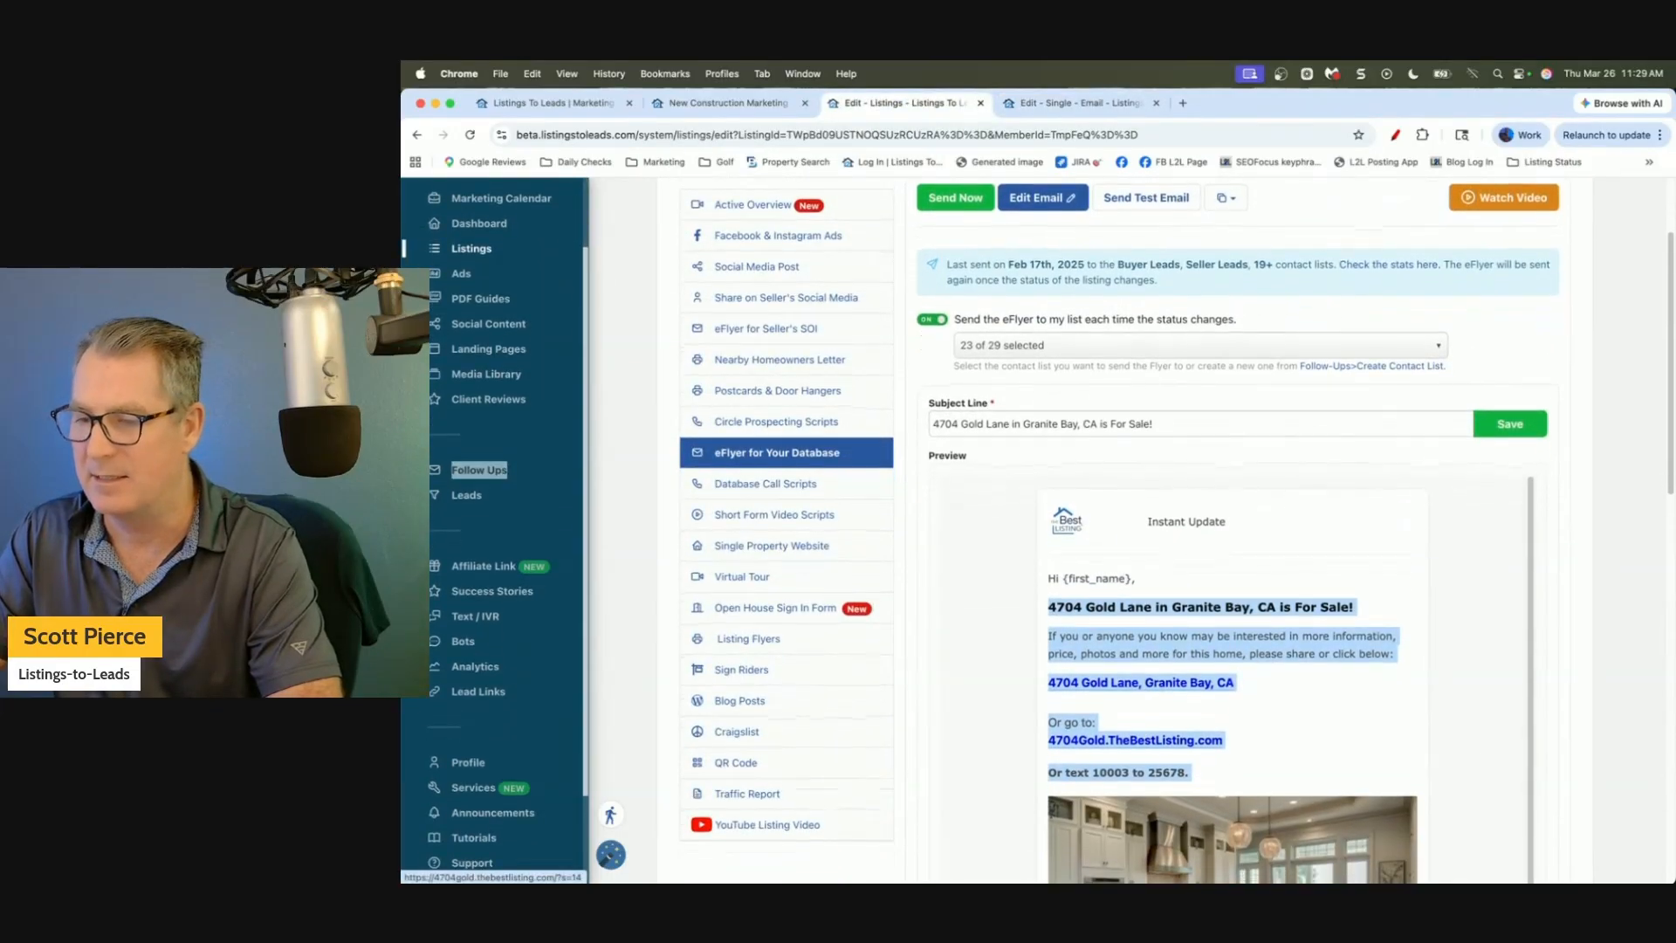
{"action": "scroll", "coordinate": [1239, 530], "scroll_direction": "down", "scroll_amount": 1}
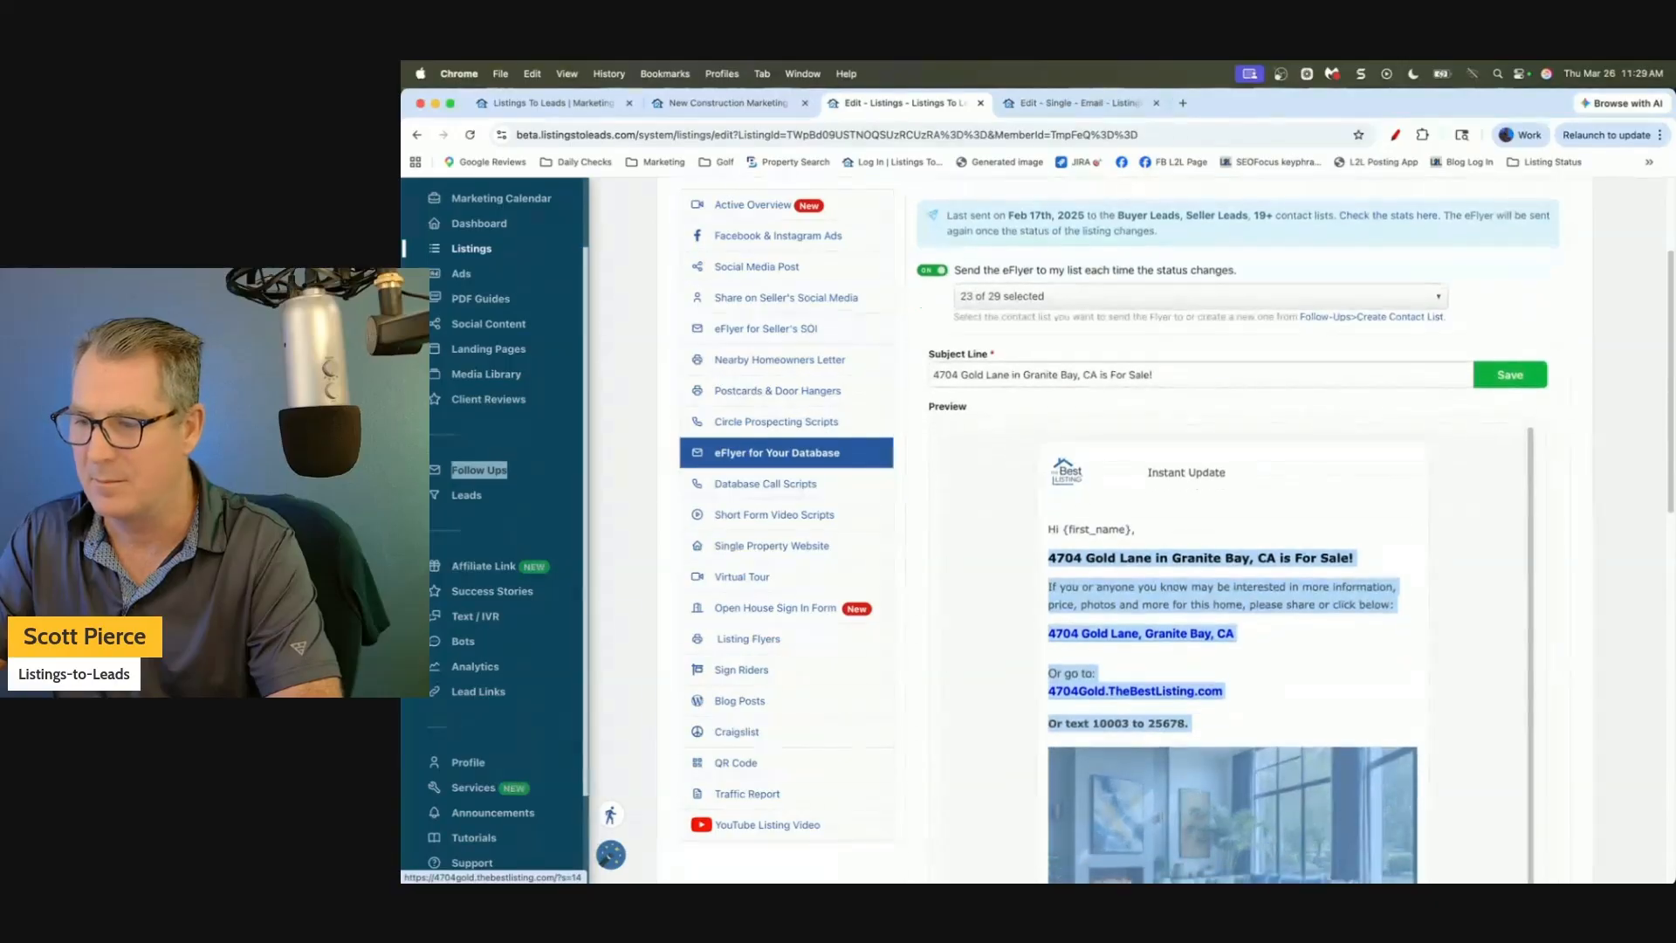
{"action": "scroll", "coordinate": [1239, 530], "scroll_direction": "down", "scroll_amount": 1}
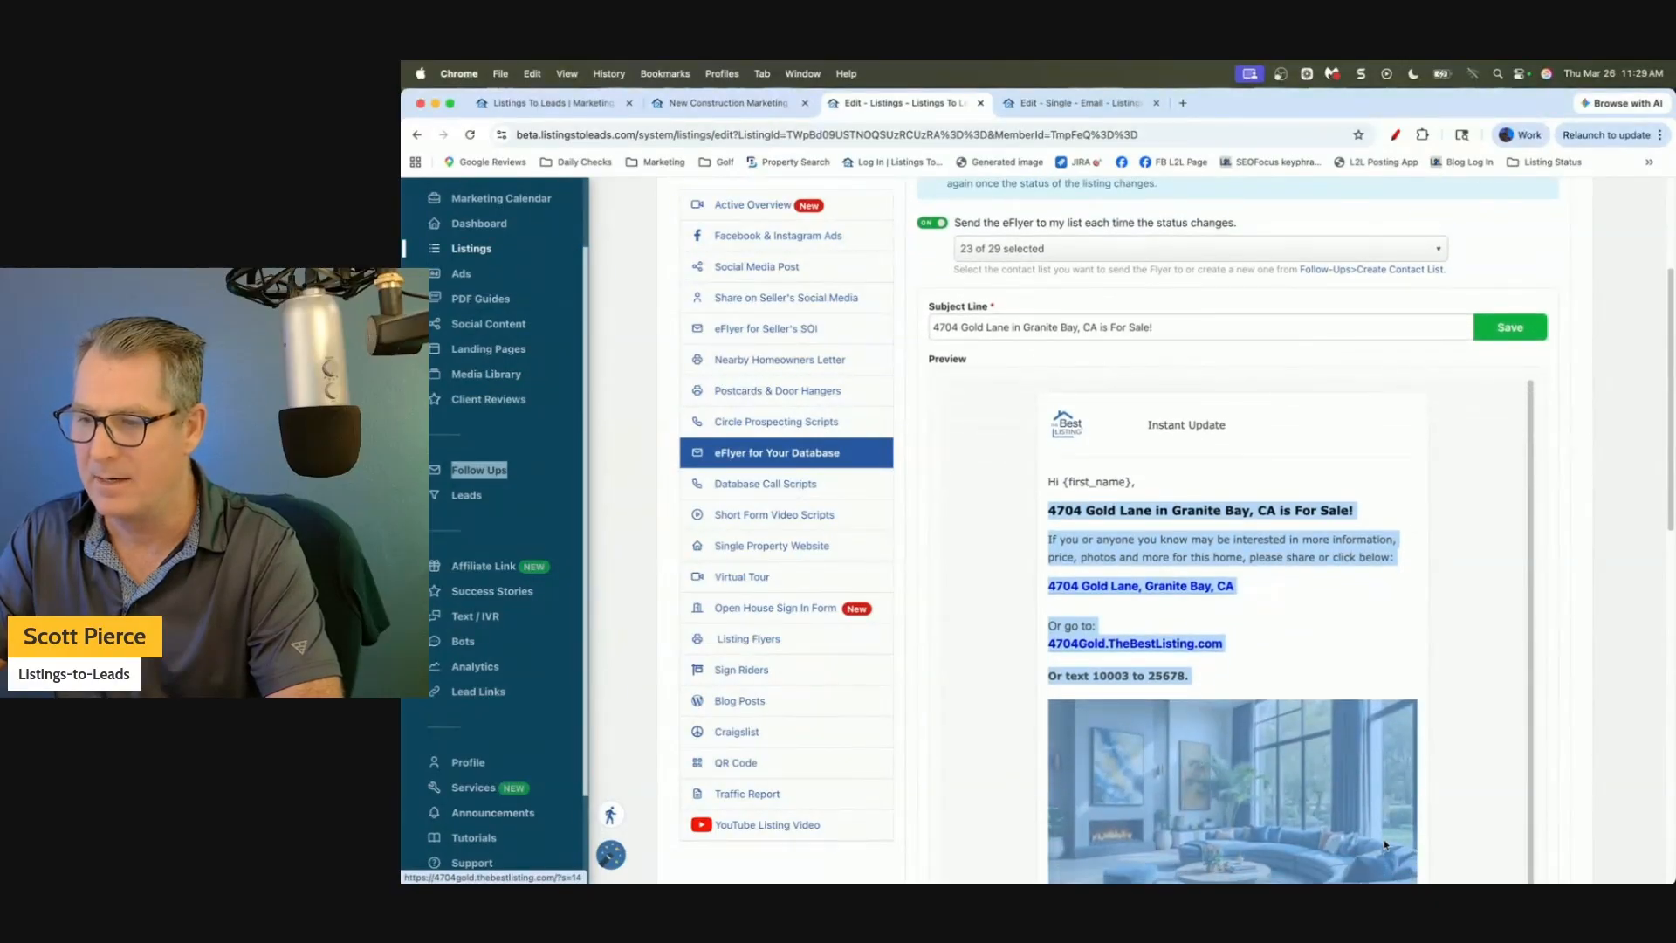
{"action": "left_click_drag", "start_coordinate": [1671, 447], "coordinate": [1656, 549]}
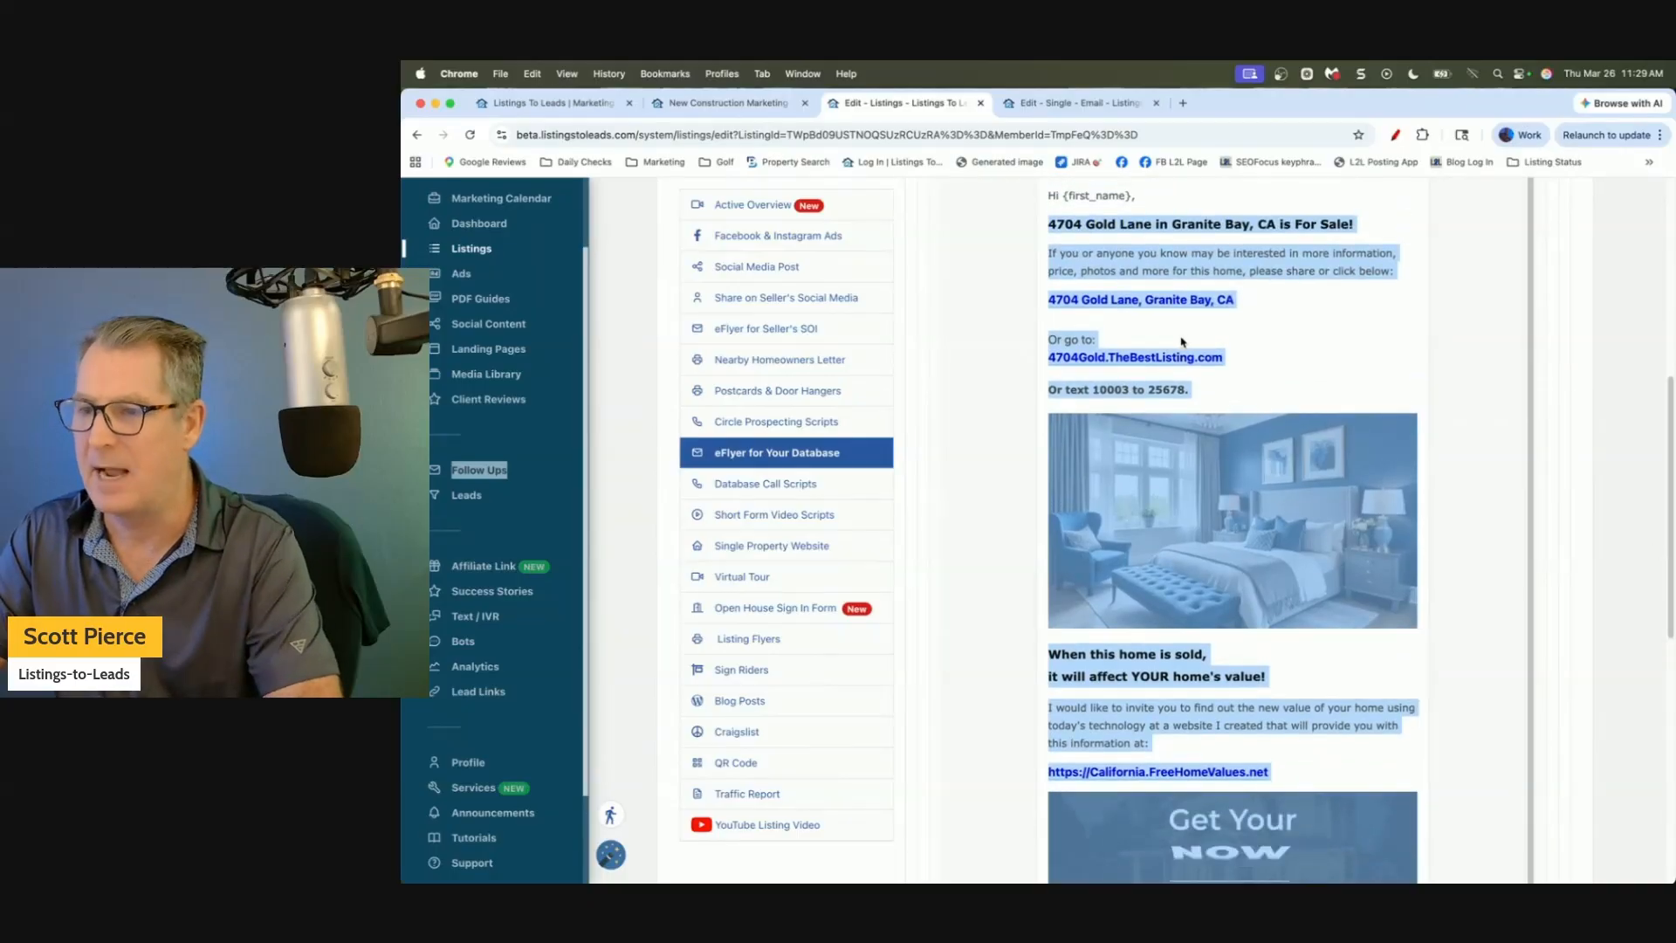
Paste the copied eFlyer content into the email blast message, then return to the listing.
{"action": "left_click", "coordinate": [1059, 103]}
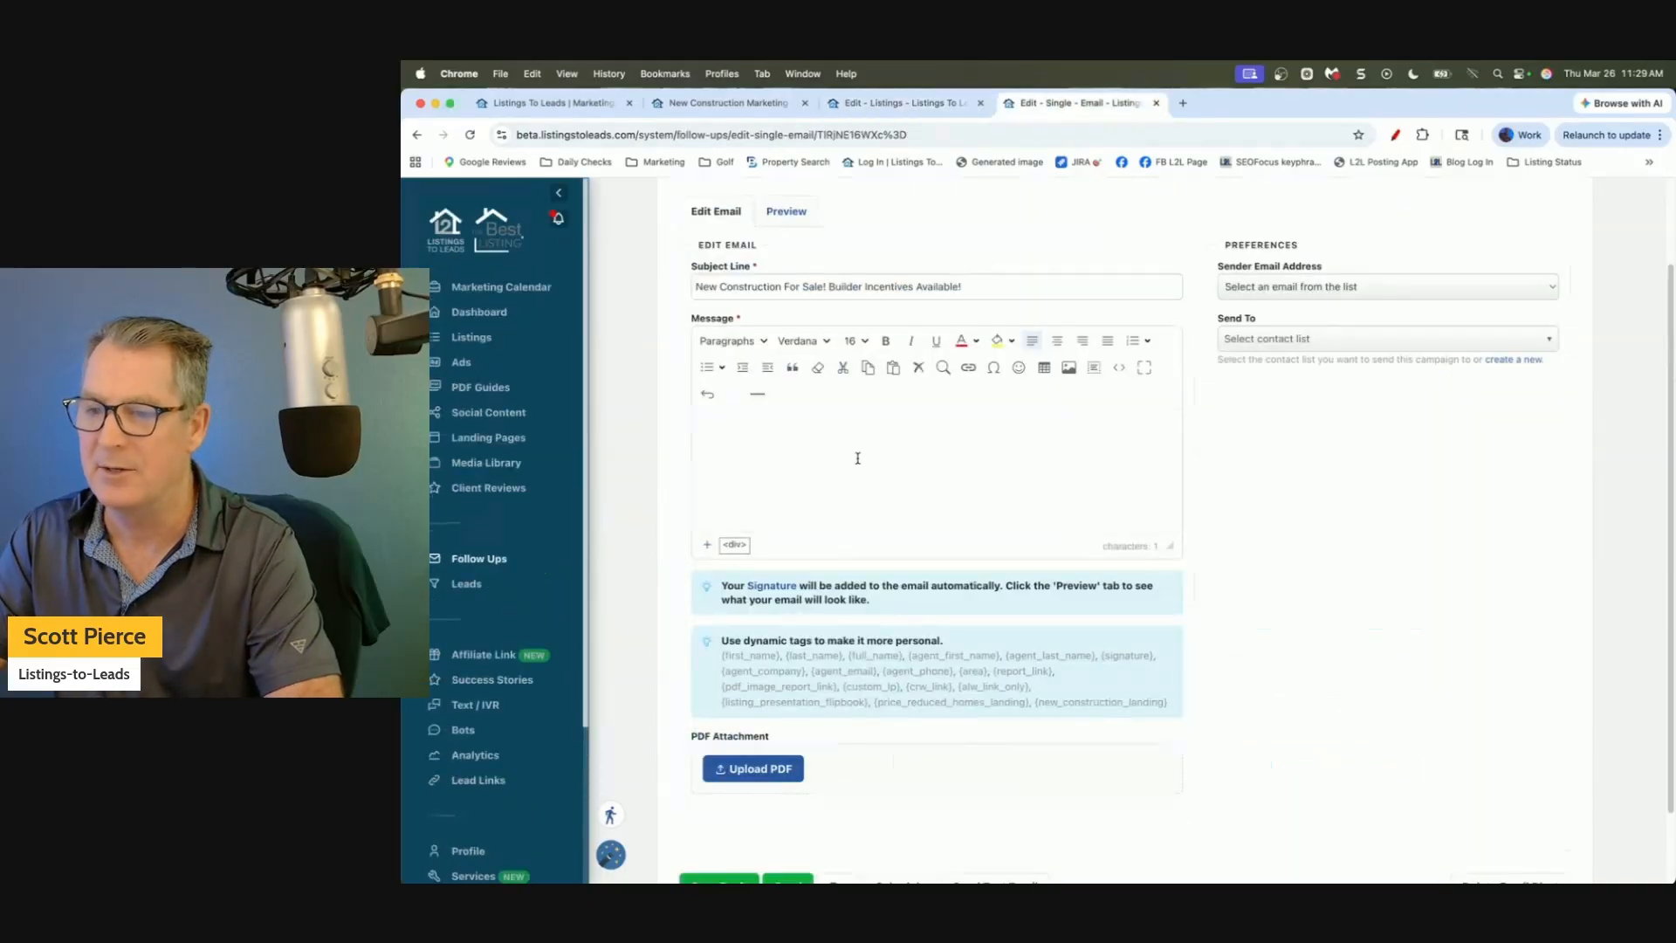
{"action": "key", "text": "super+v"}
{"action": "left_click", "coordinate": [1314, 522]}
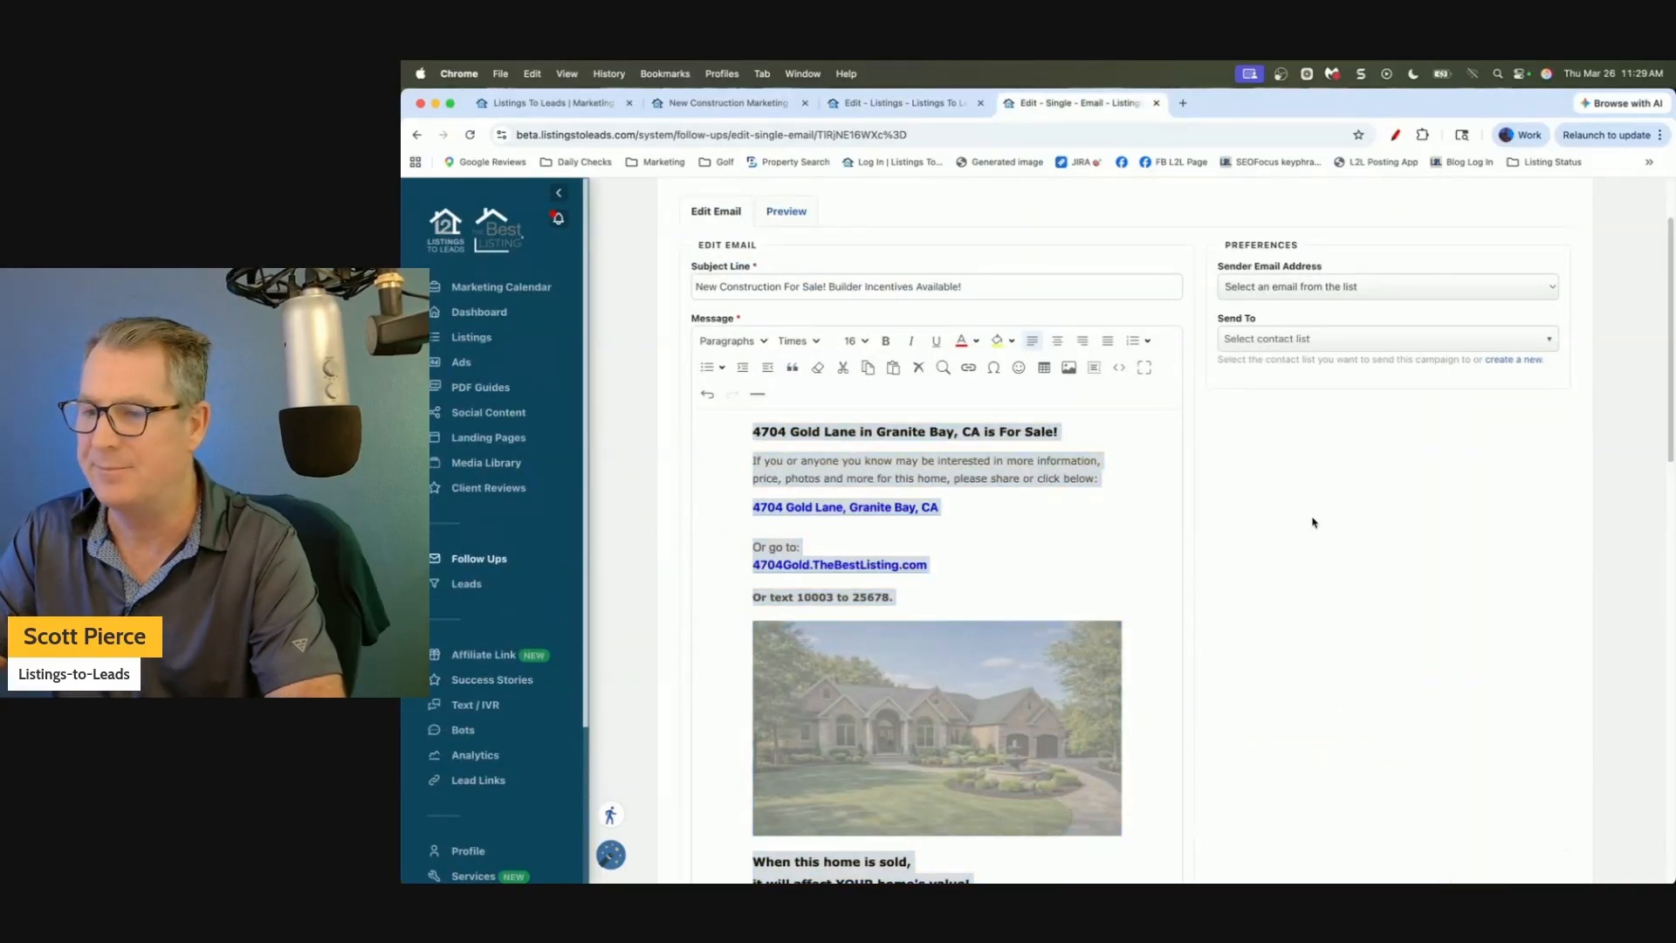
{"action": "left_click", "coordinate": [1089, 505]}
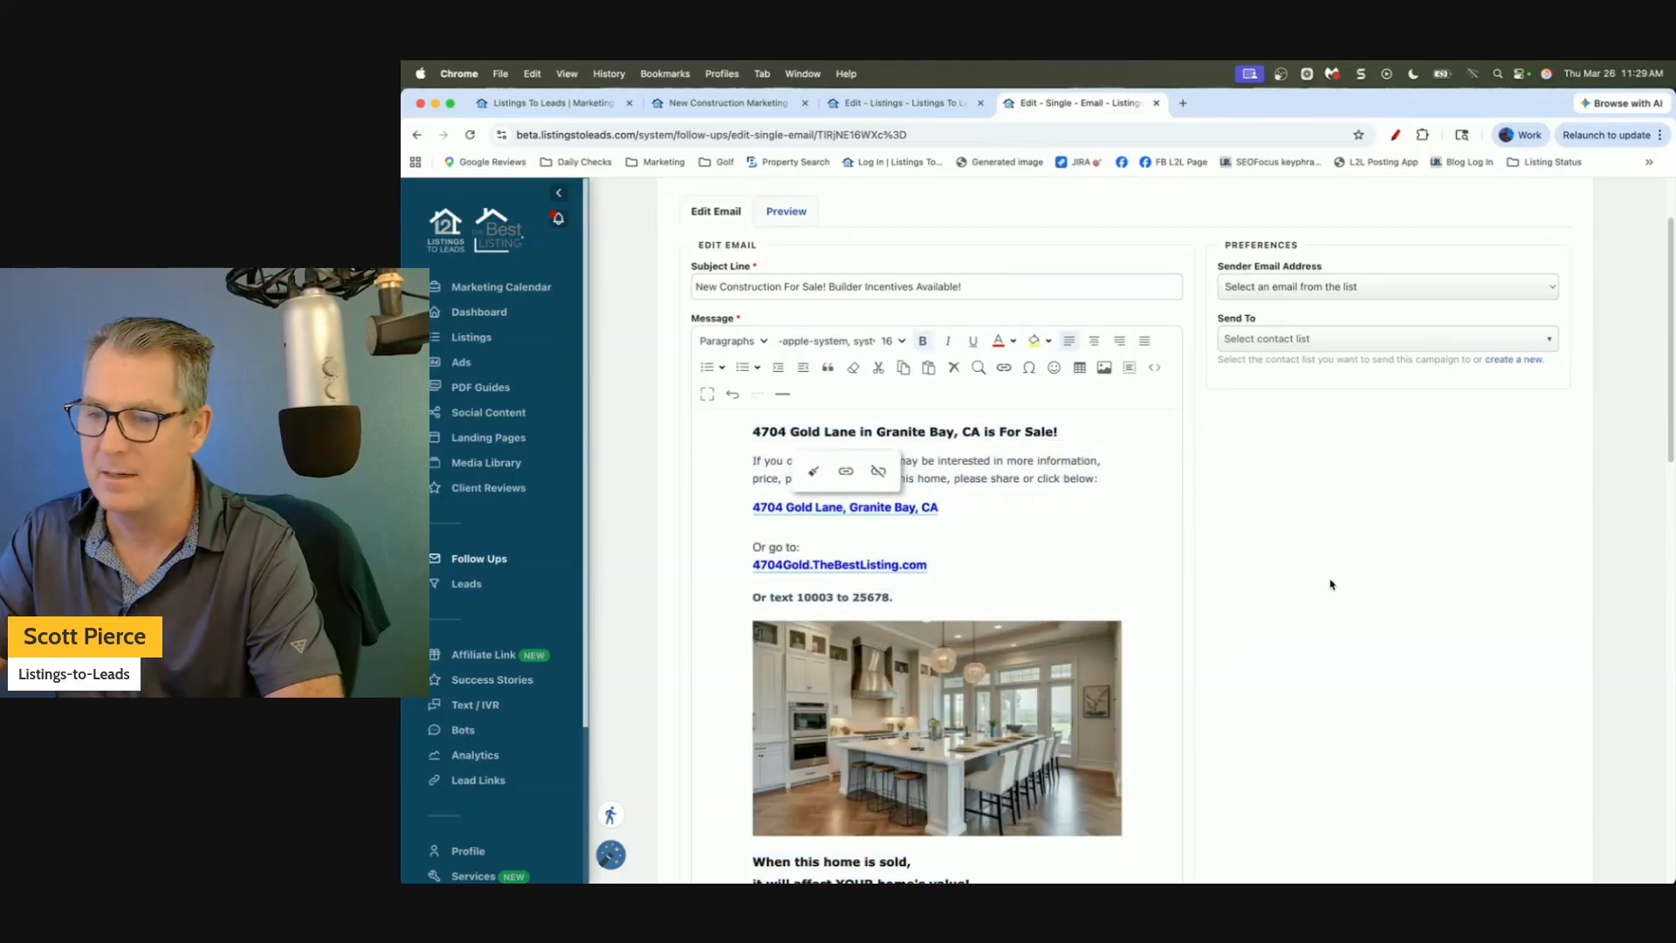
{"action": "scroll", "coordinate": [1331, 584], "scroll_direction": "down", "scroll_amount": 5}
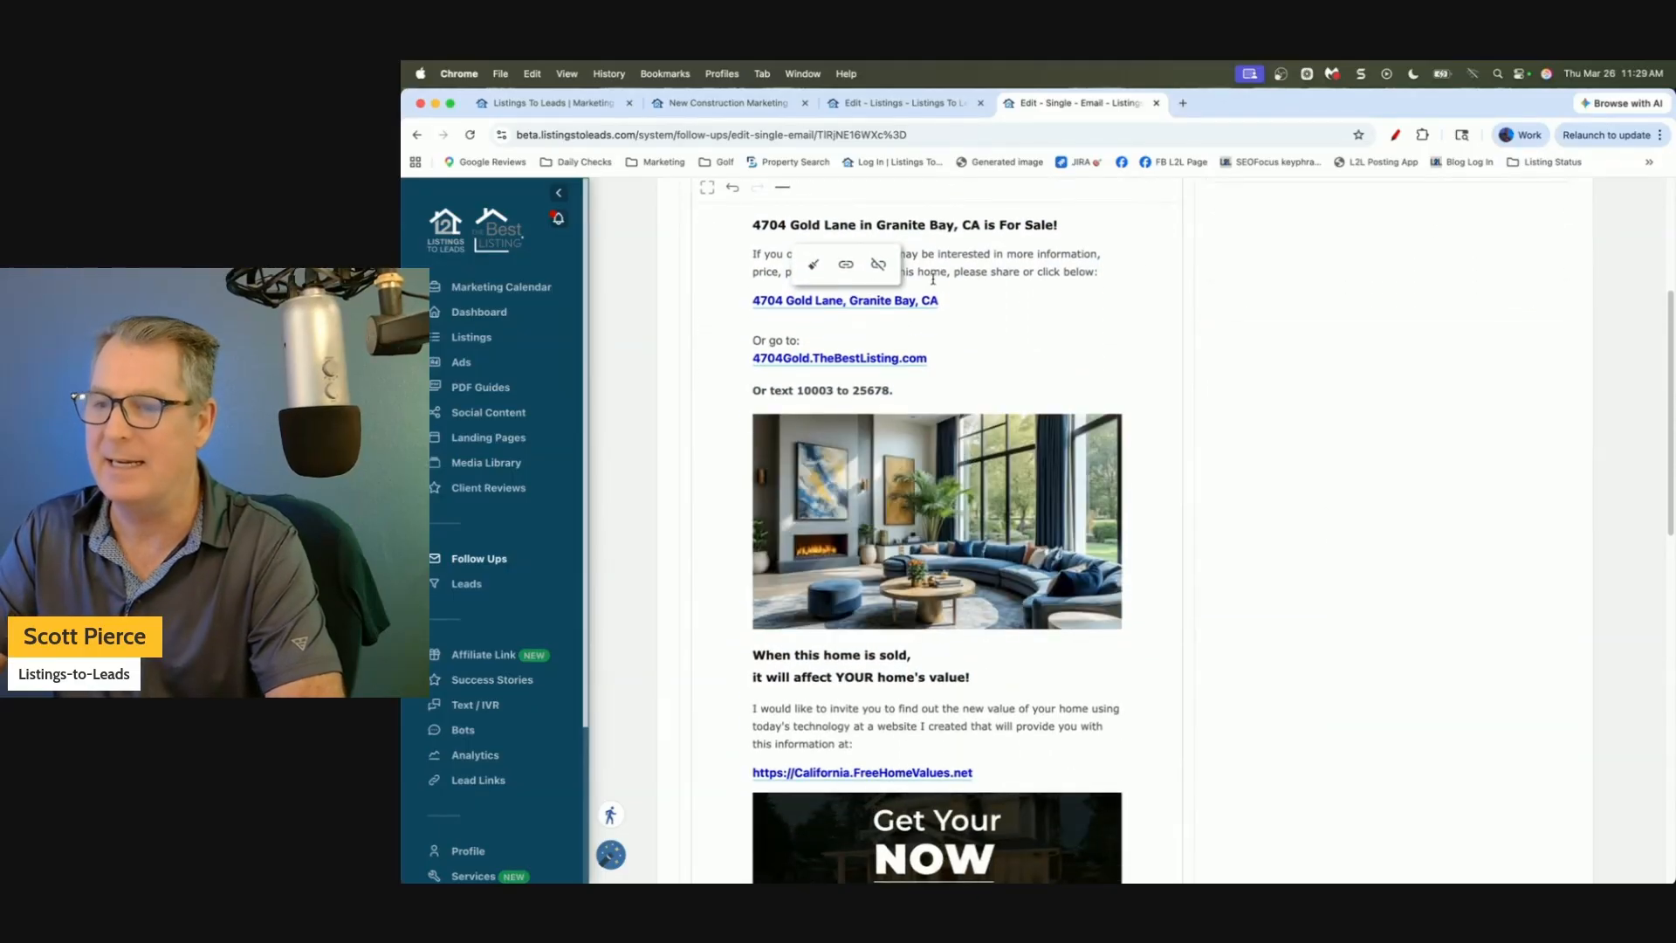
{"action": "scroll", "coordinate": [952, 332], "scroll_direction": "up", "scroll_amount": 4}
{"action": "left_click", "coordinate": [973, 409]}
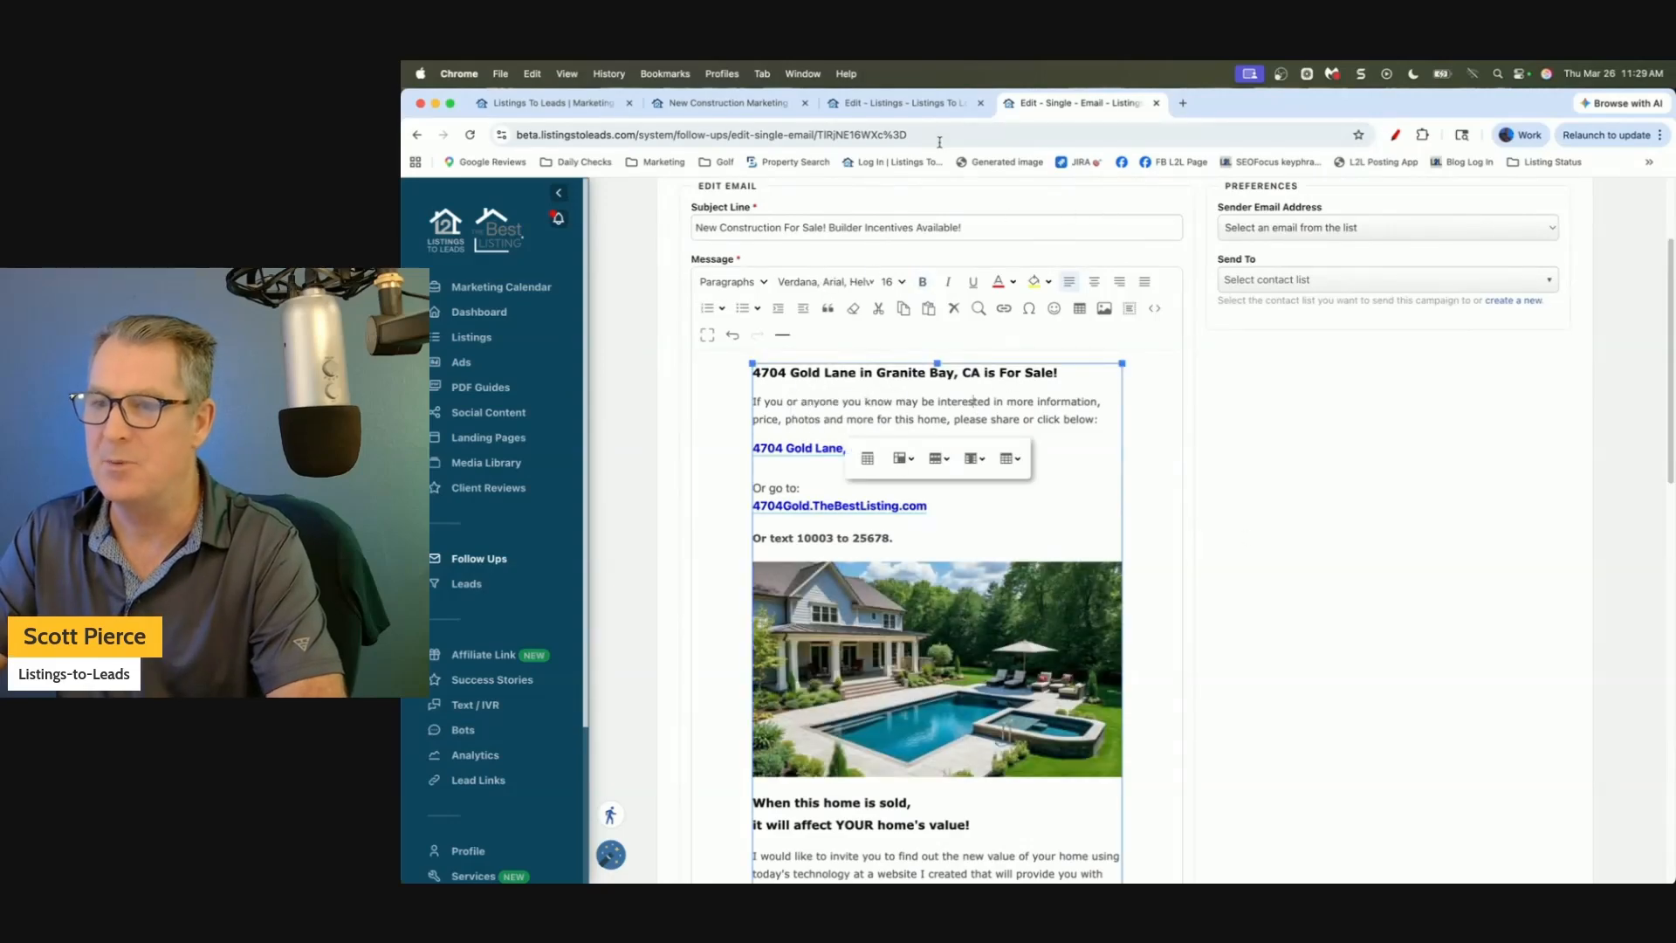
{"action": "left_click", "coordinate": [899, 103]}
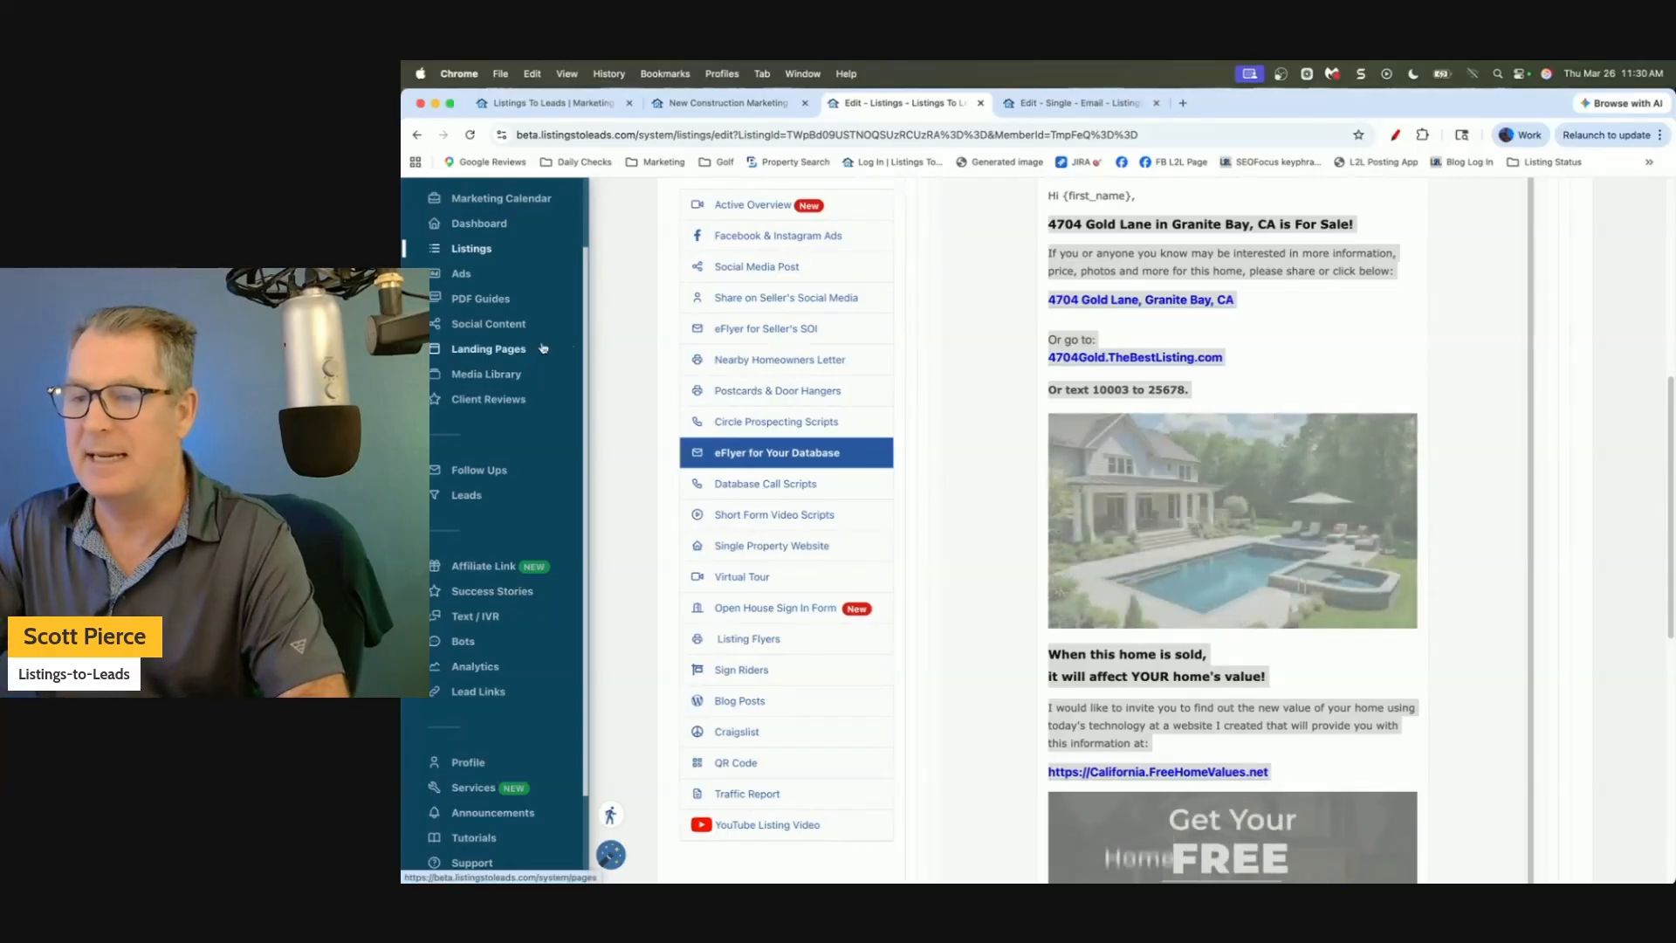
{"action": "left_click", "coordinate": [993, 417]}
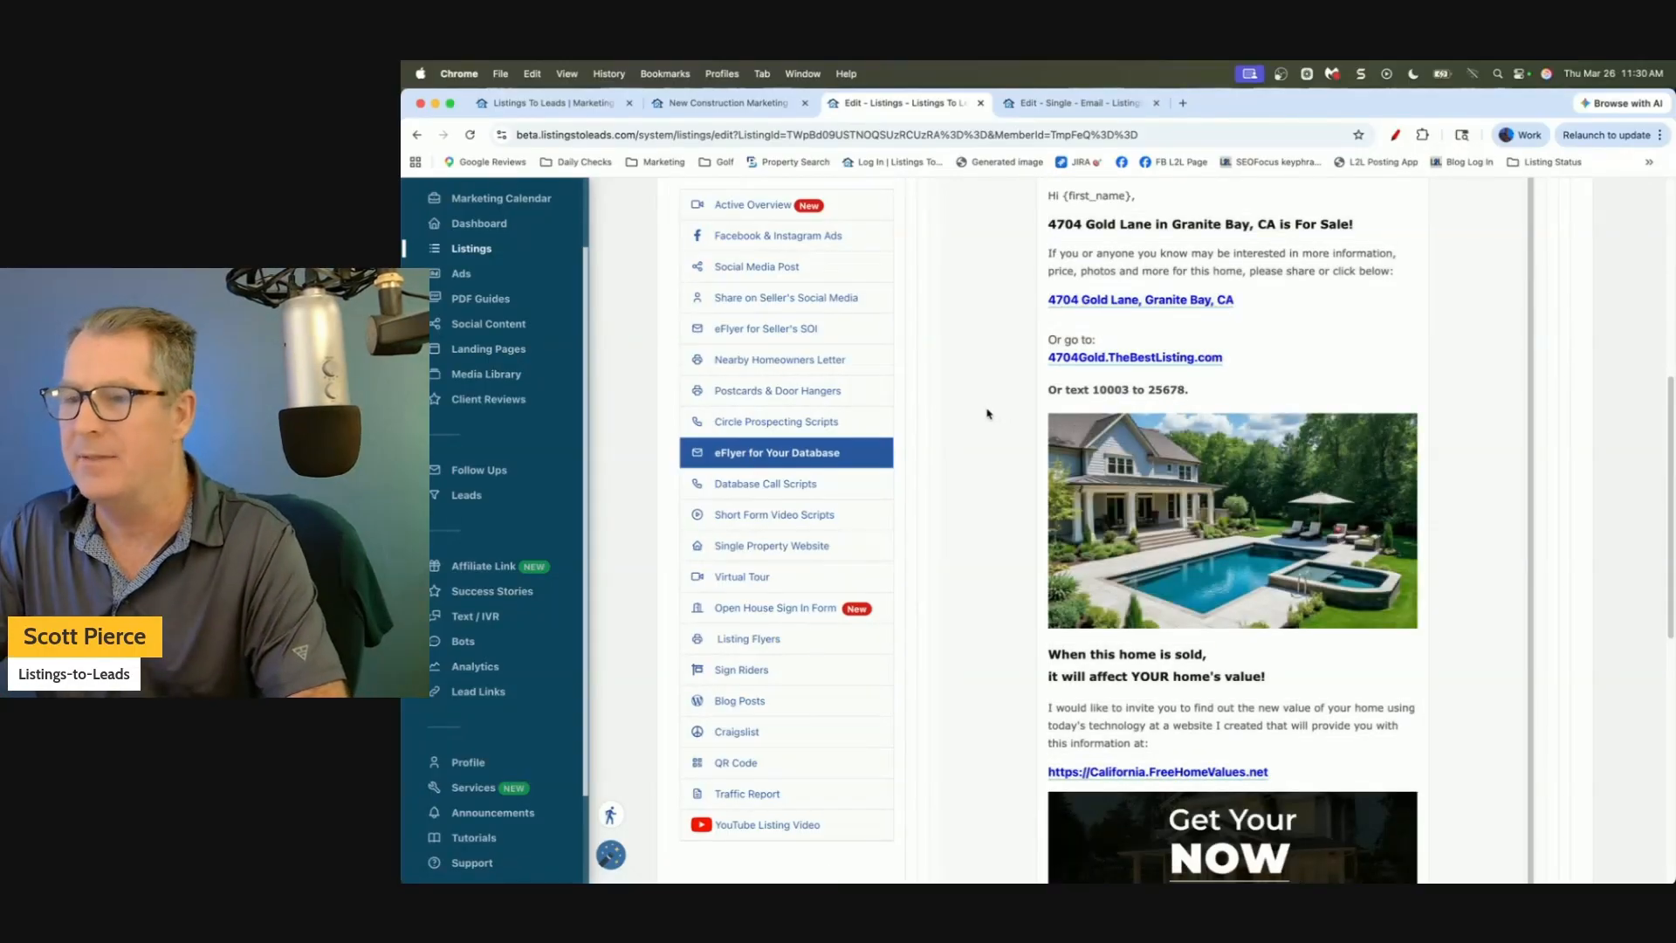
{"action": "scroll", "coordinate": [987, 414], "scroll_direction": "up", "scroll_amount": 1}
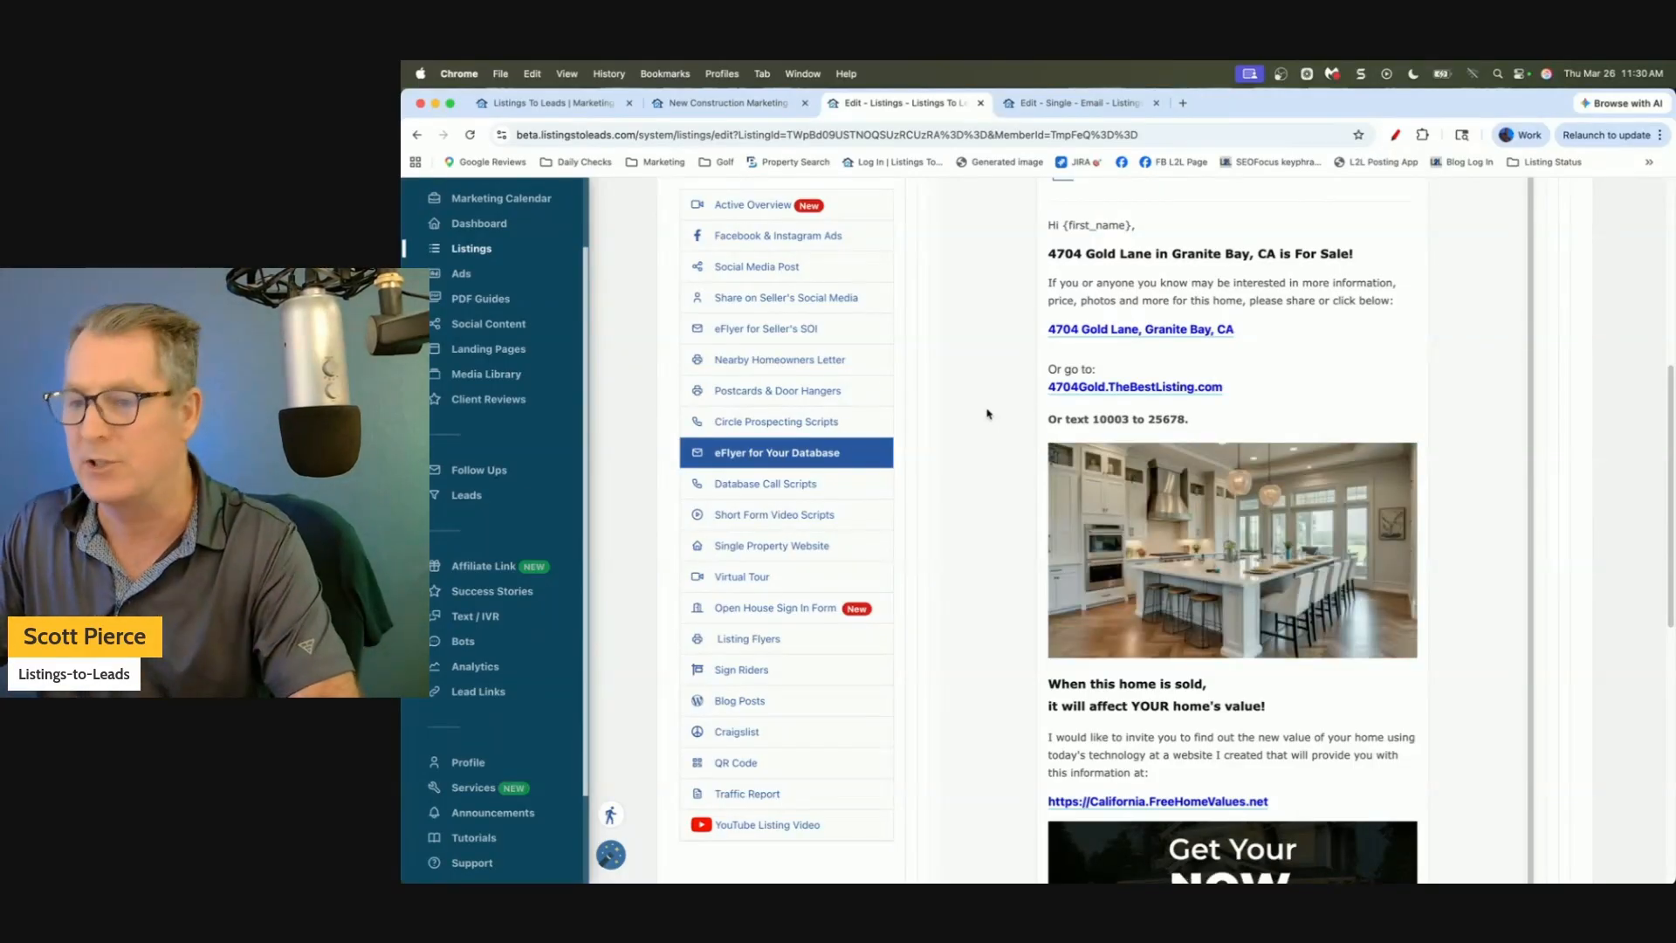
{"action": "scroll", "coordinate": [992, 413], "scroll_direction": "up", "scroll_amount": 1}
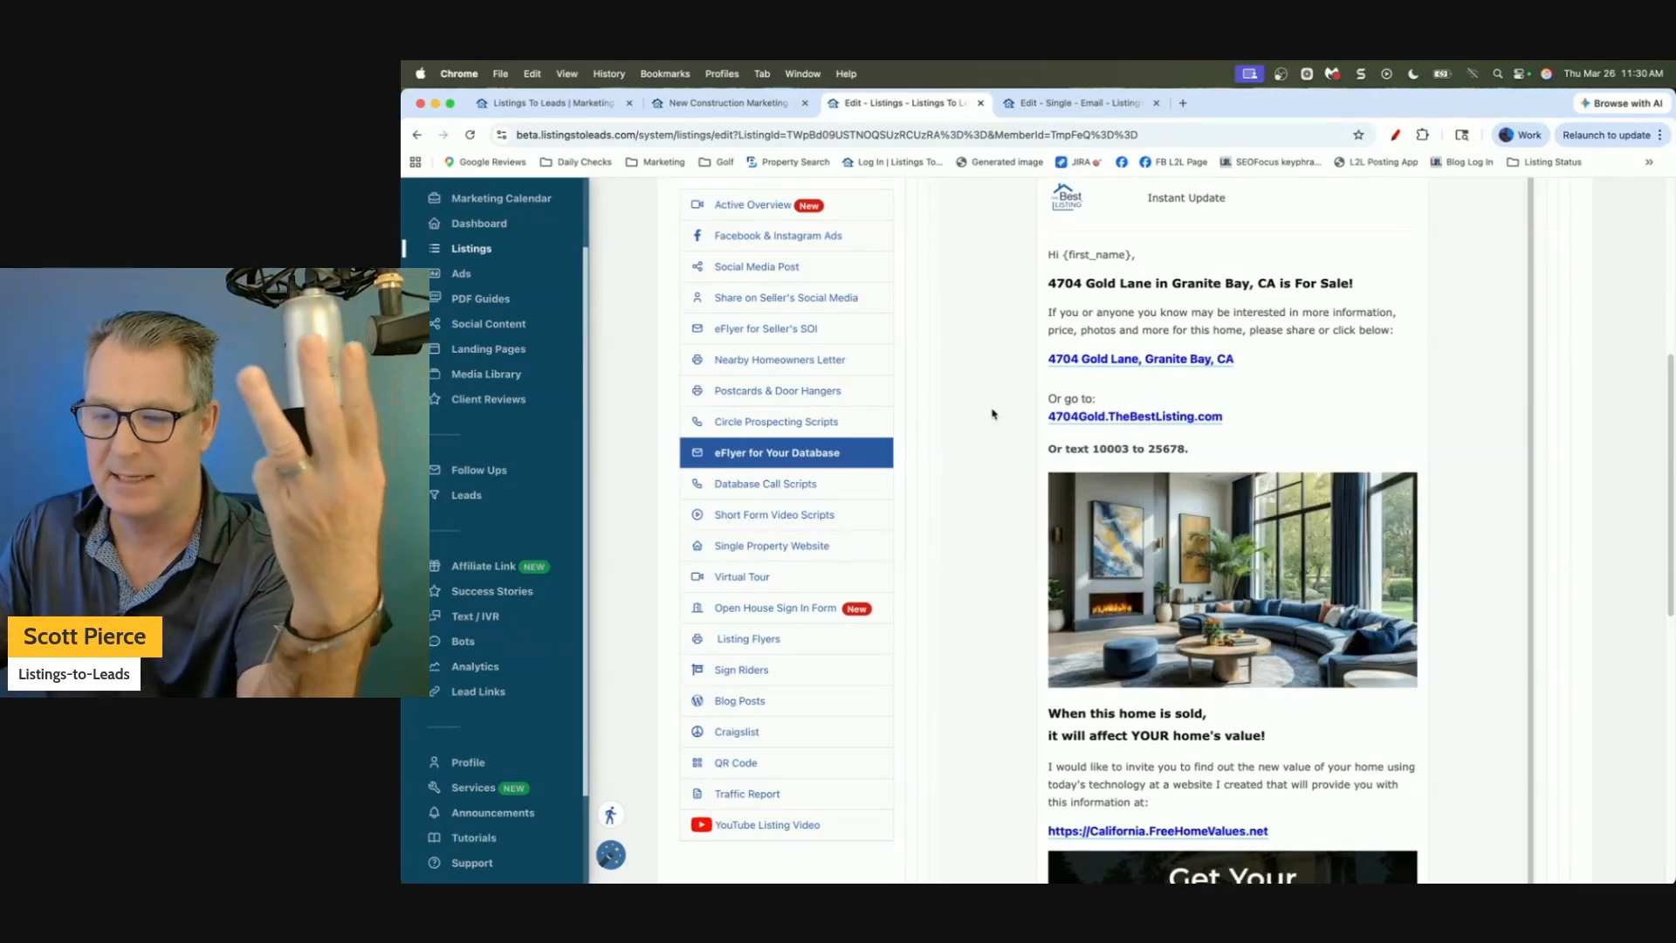
{"action": "scroll", "coordinate": [992, 413], "scroll_direction": "up", "scroll_amount": 5}
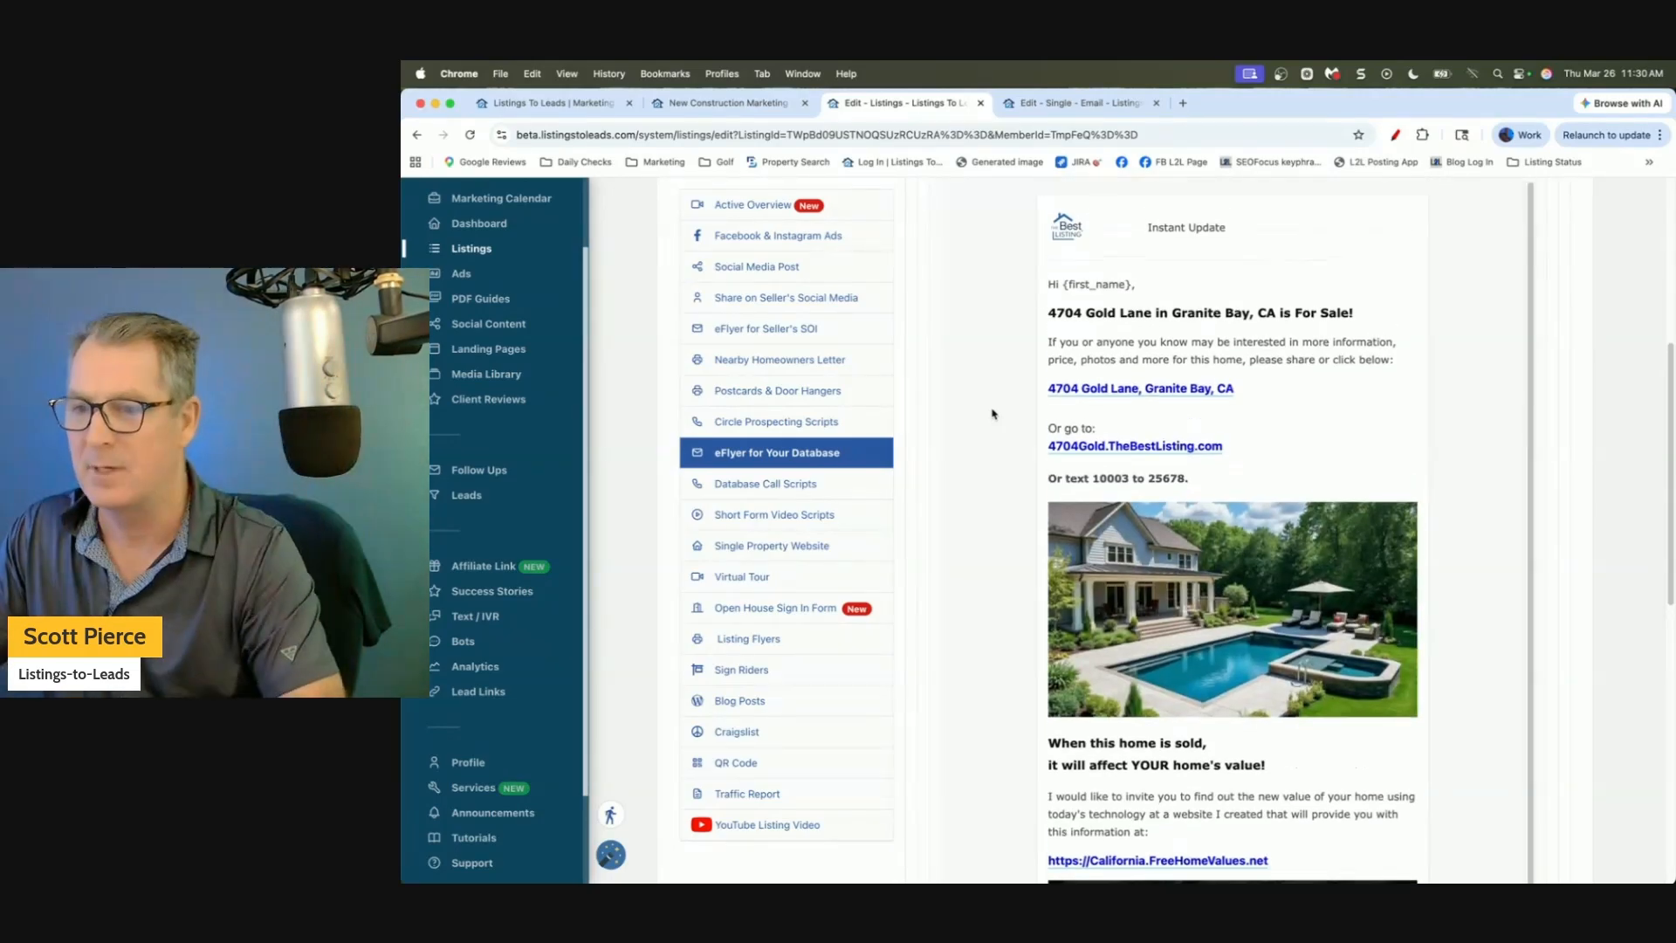
{"action": "scroll", "coordinate": [992, 413], "scroll_direction": "up", "scroll_amount": 10}
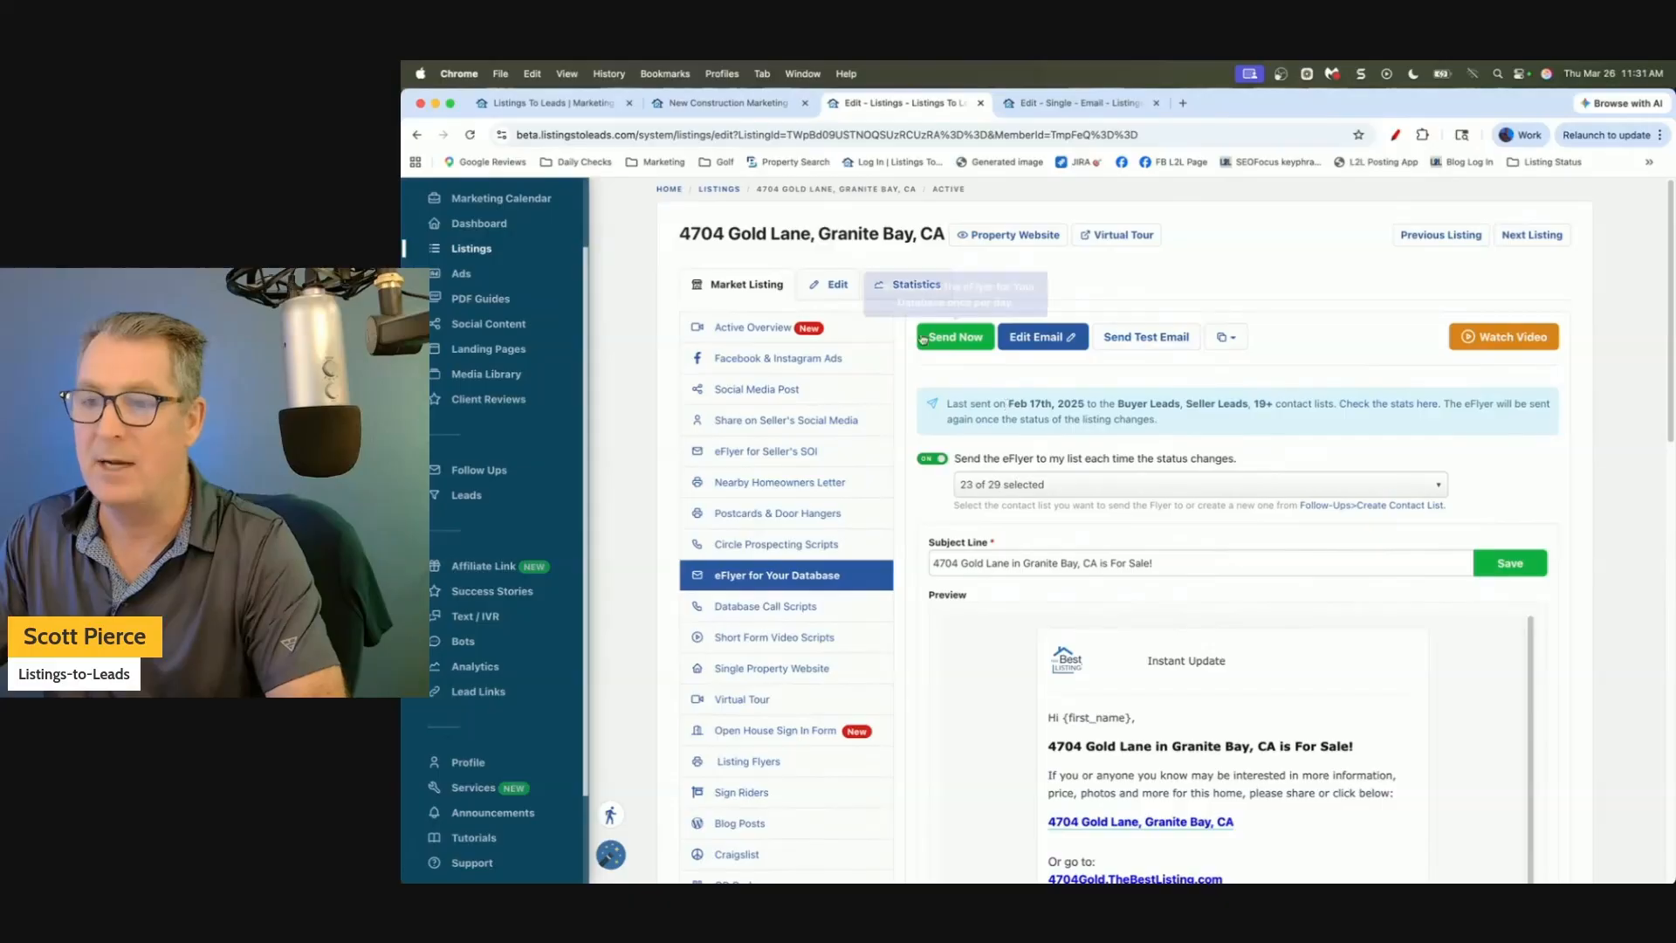
{"action": "left_click", "coordinate": [747, 330]}
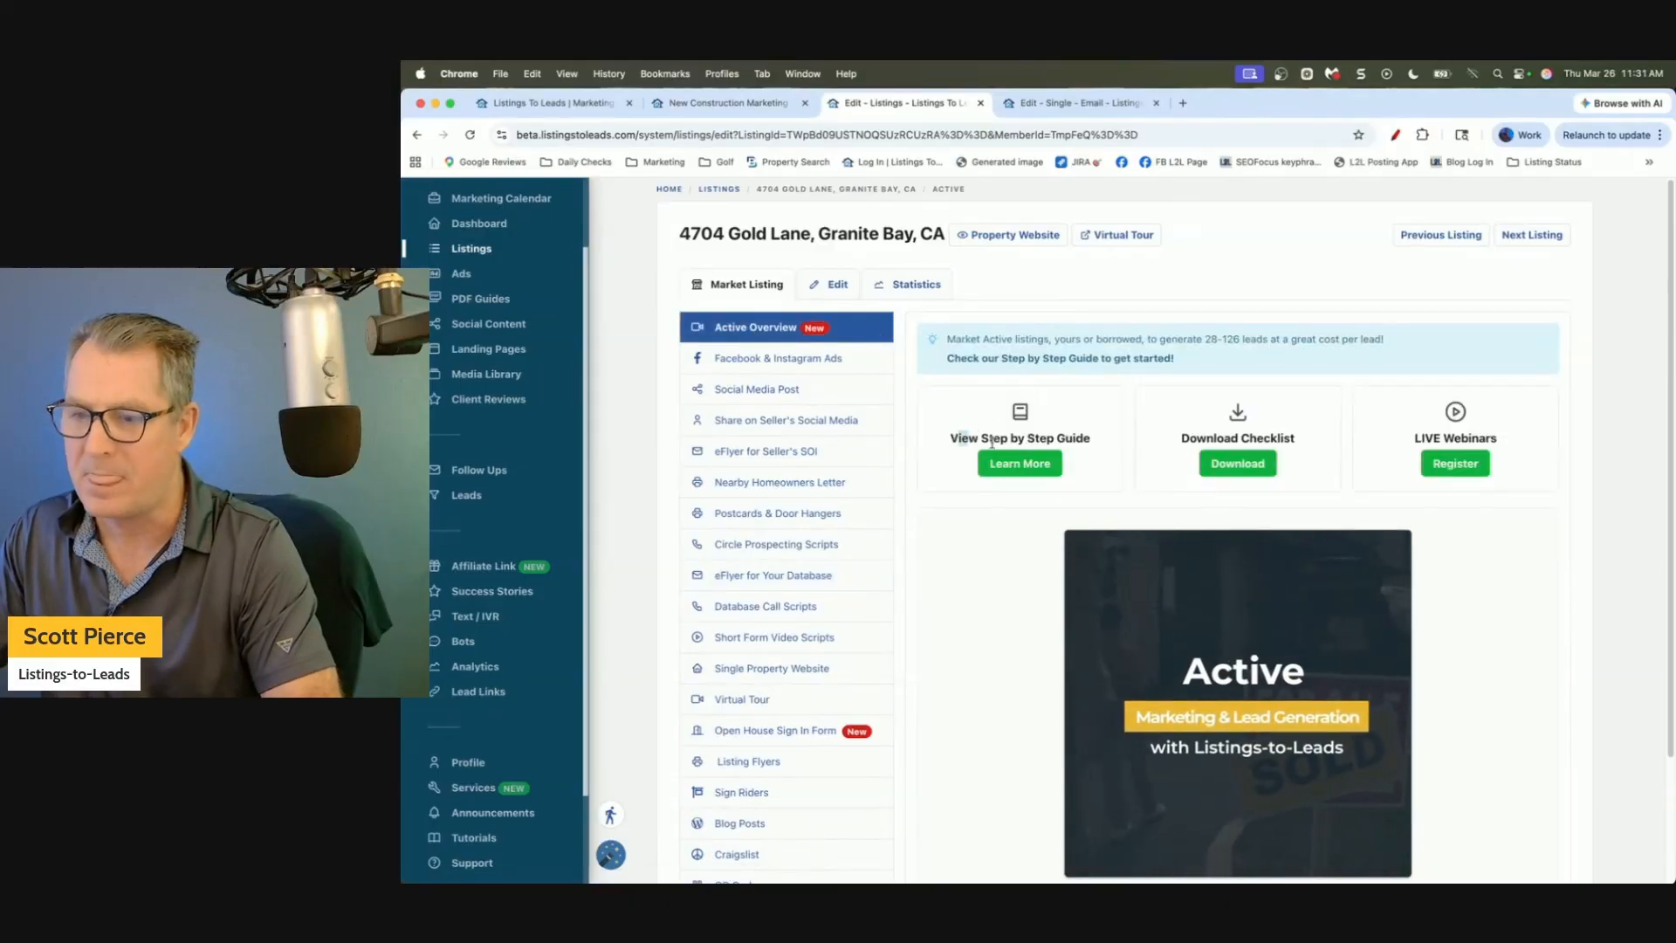
Open the Active Listing Marketing step-by-step guide and follow its Instagram/Facebook Story link to the Open Houses examples.
{"action": "left_click_drag", "start_coordinate": [951, 436], "coordinate": [1091, 439]}
{"action": "left_click", "coordinate": [1020, 464]}
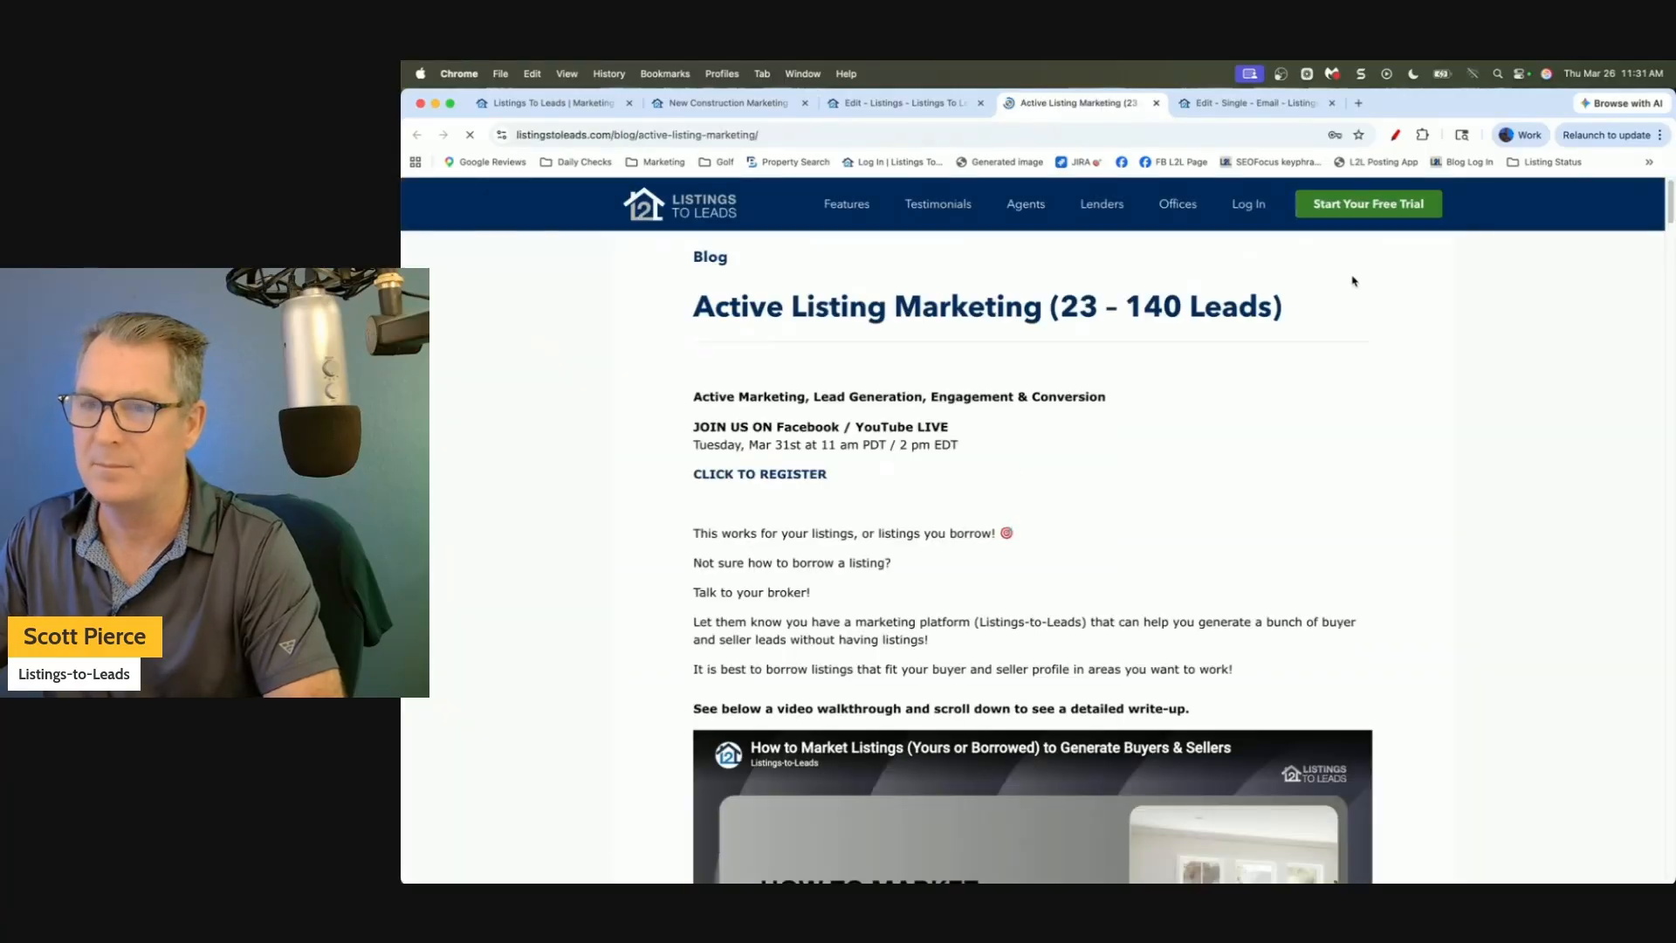
{"action": "left_click_drag", "start_coordinate": [1669, 207], "coordinate": [1669, 401]}
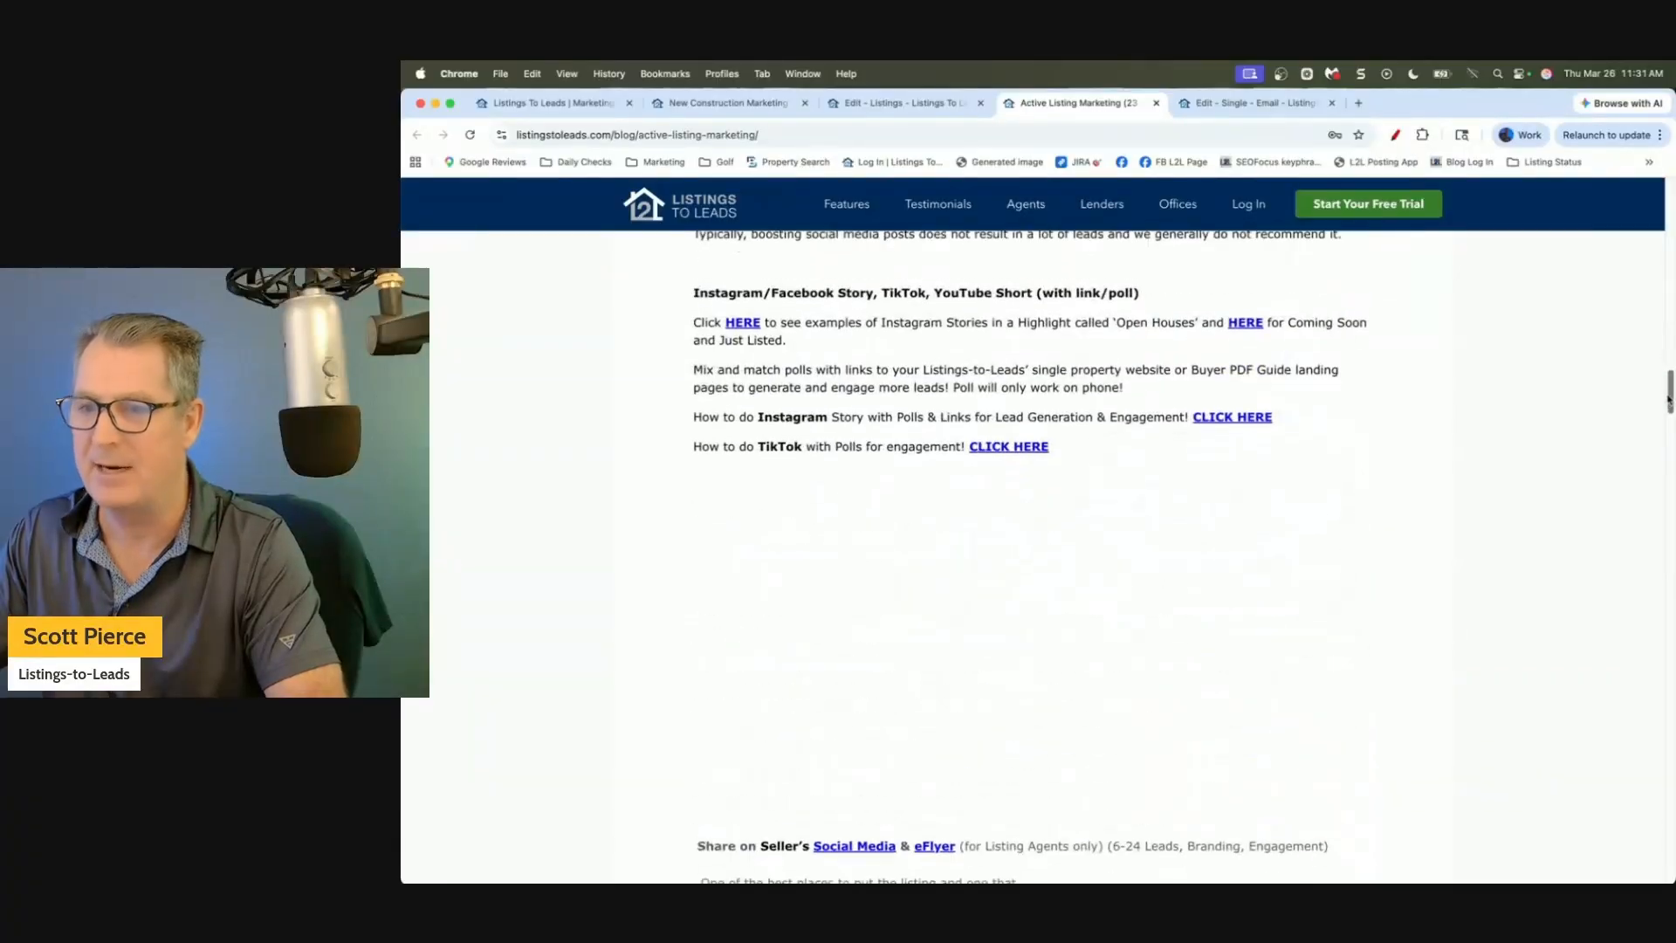
{"action": "left_click_drag", "start_coordinate": [689, 291], "coordinate": [1160, 300]}
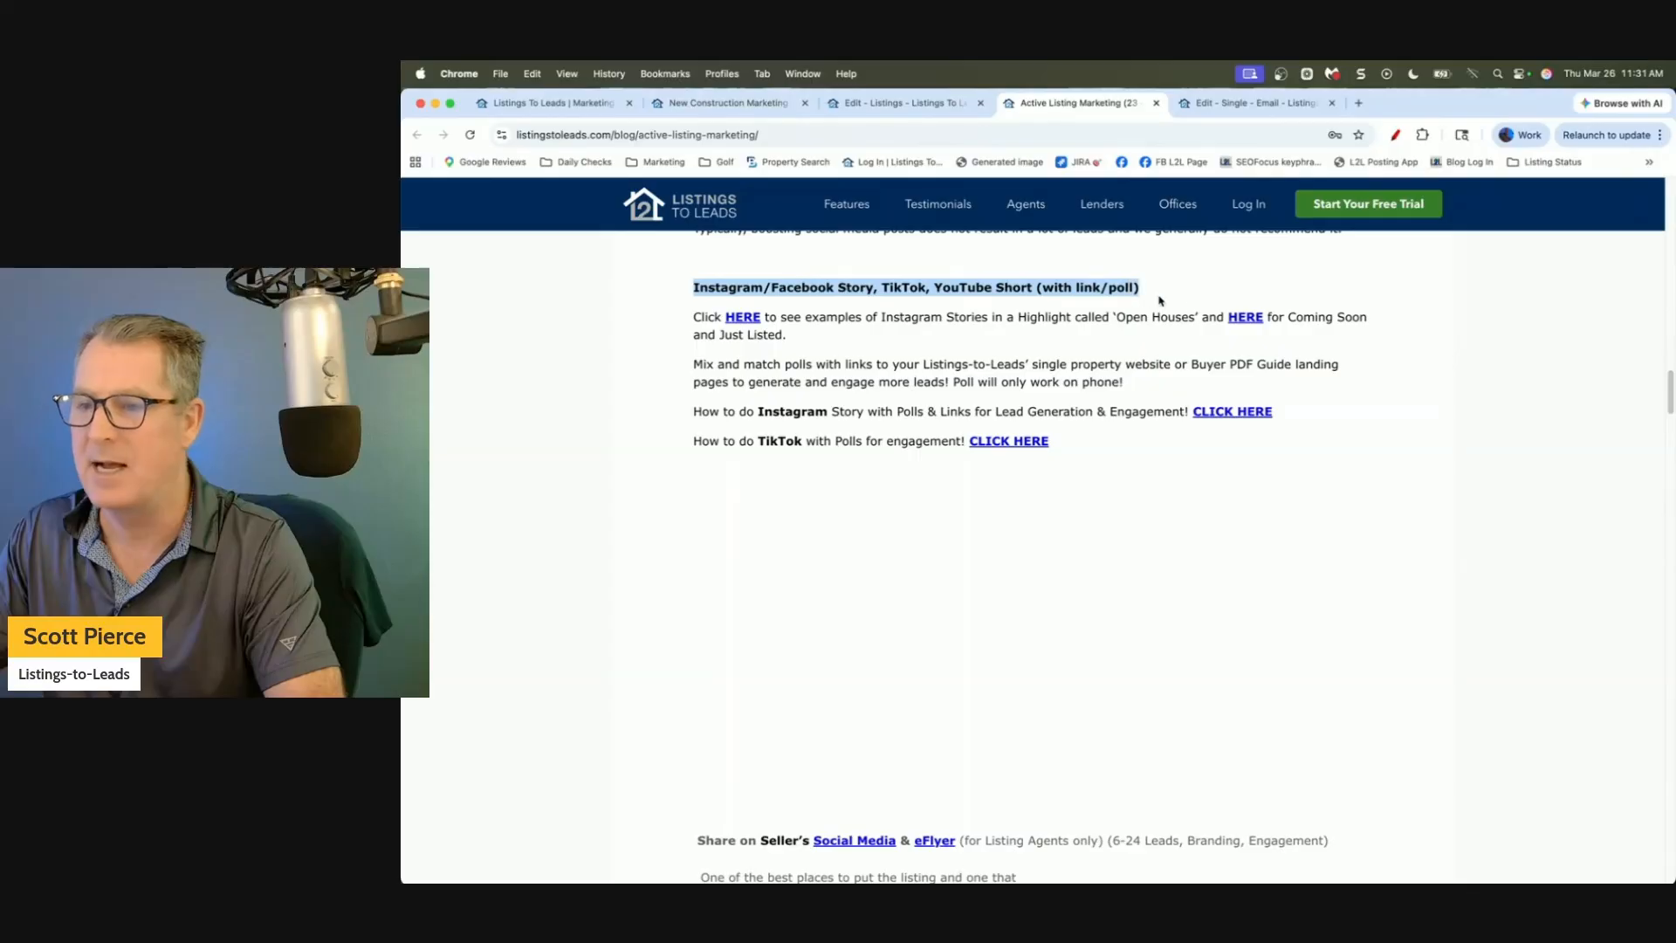
{"action": "left_click", "coordinate": [710, 316]}
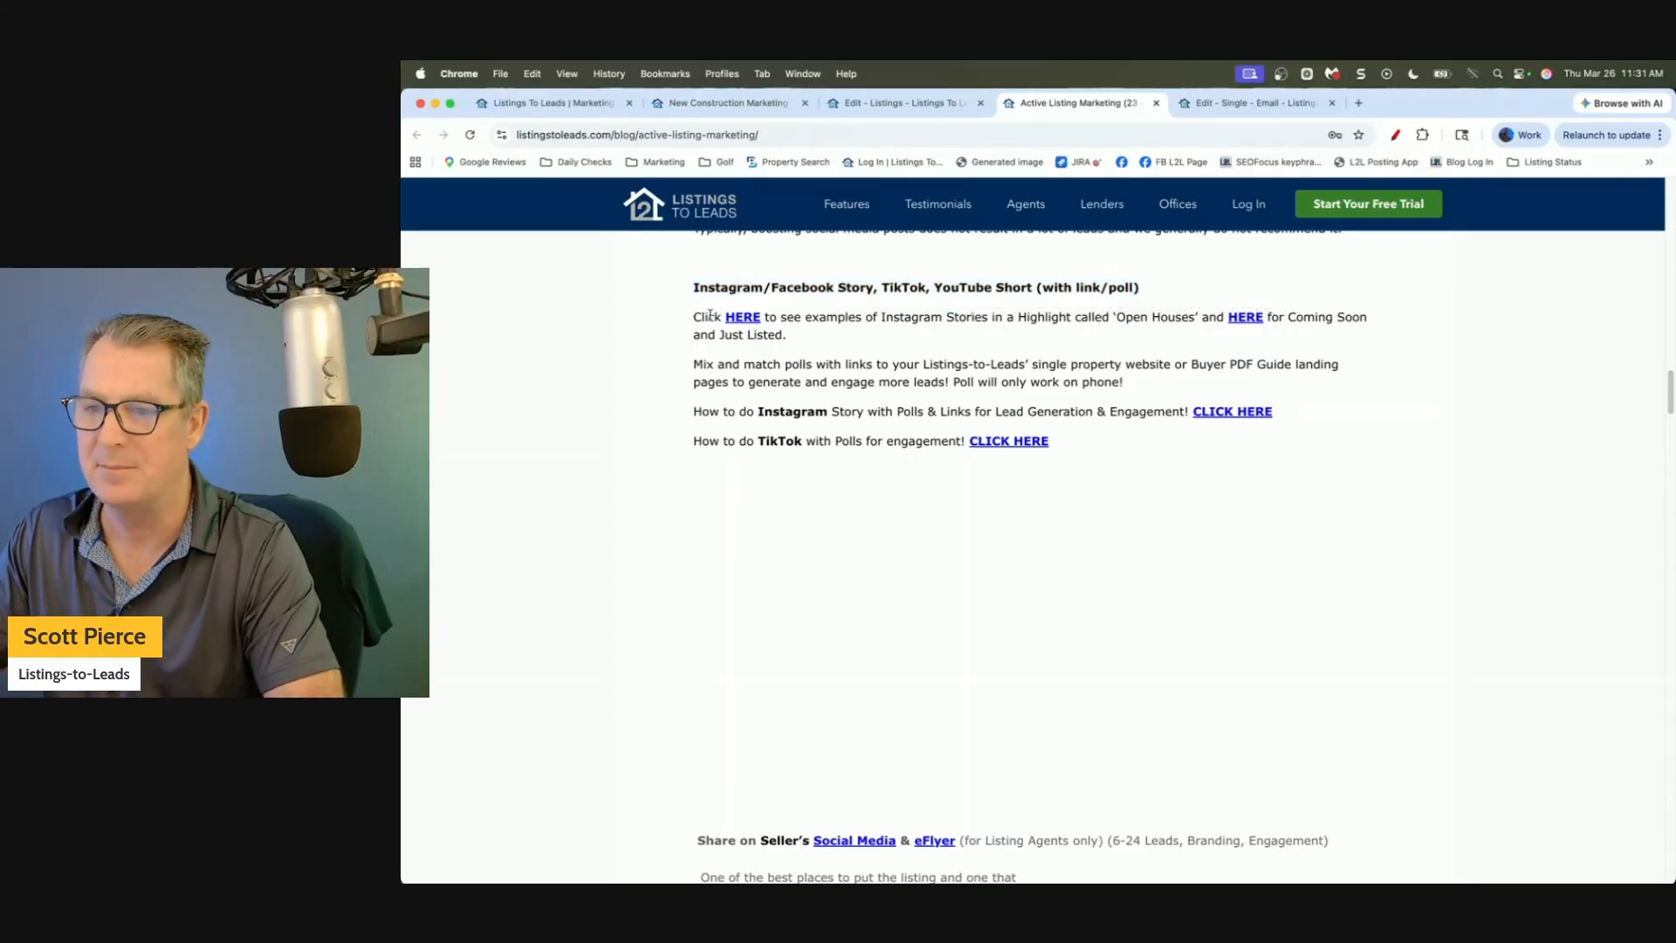
{"action": "left_click_drag", "start_coordinate": [710, 316], "coordinate": [777, 334]}
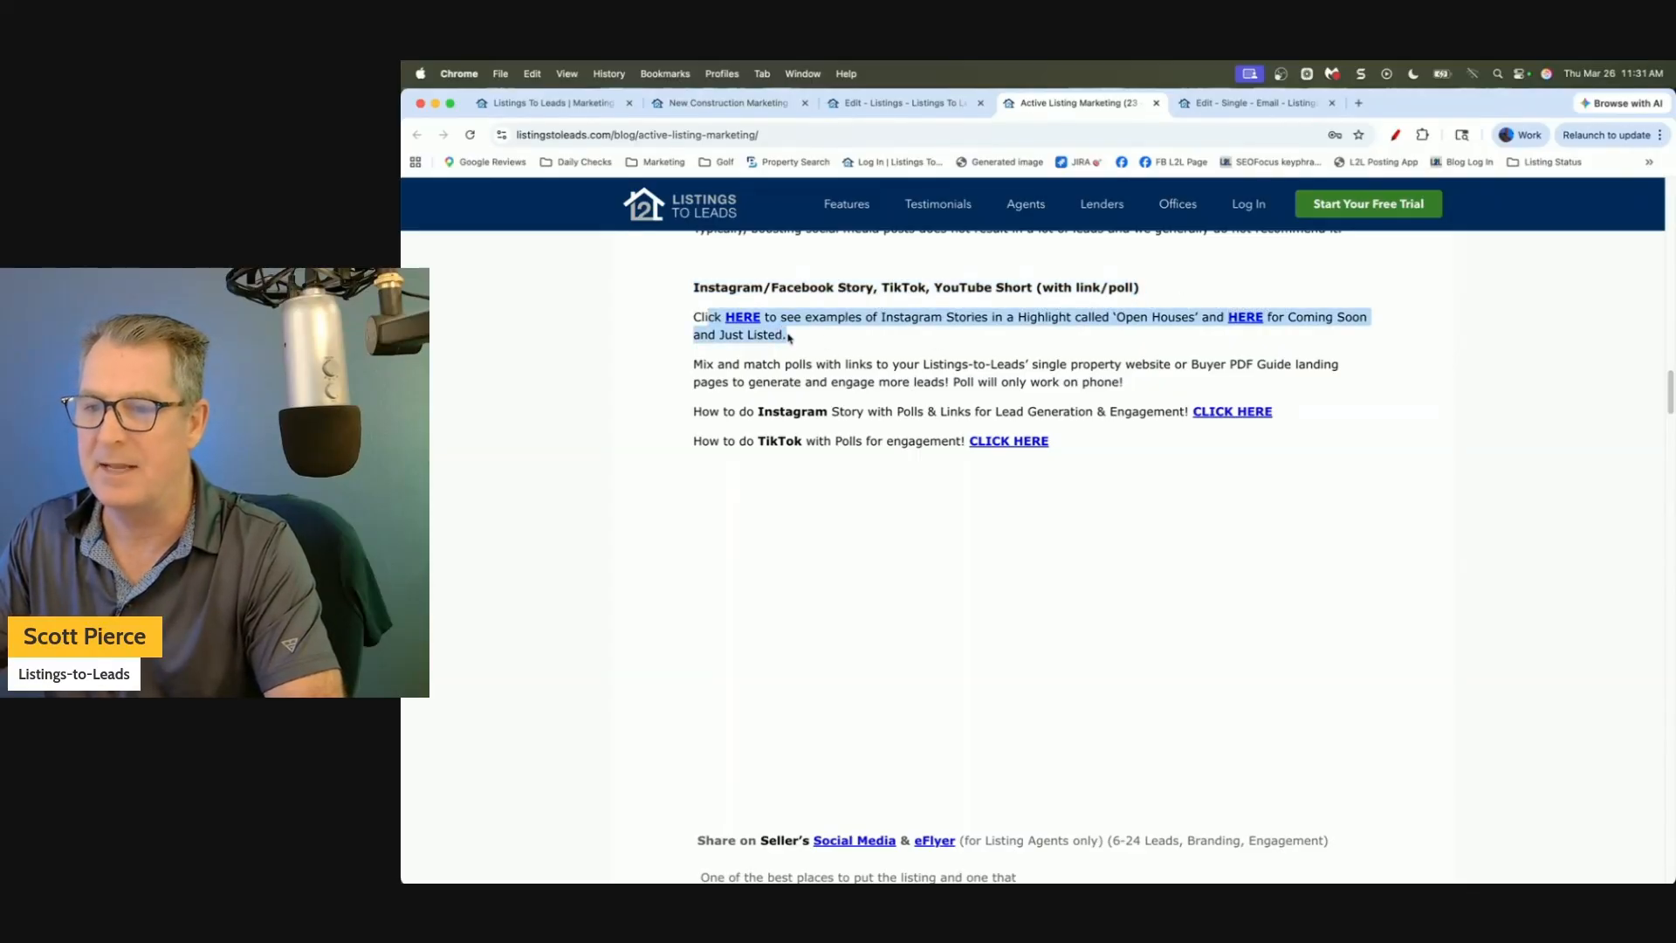
{"action": "left_click", "coordinate": [747, 320]}
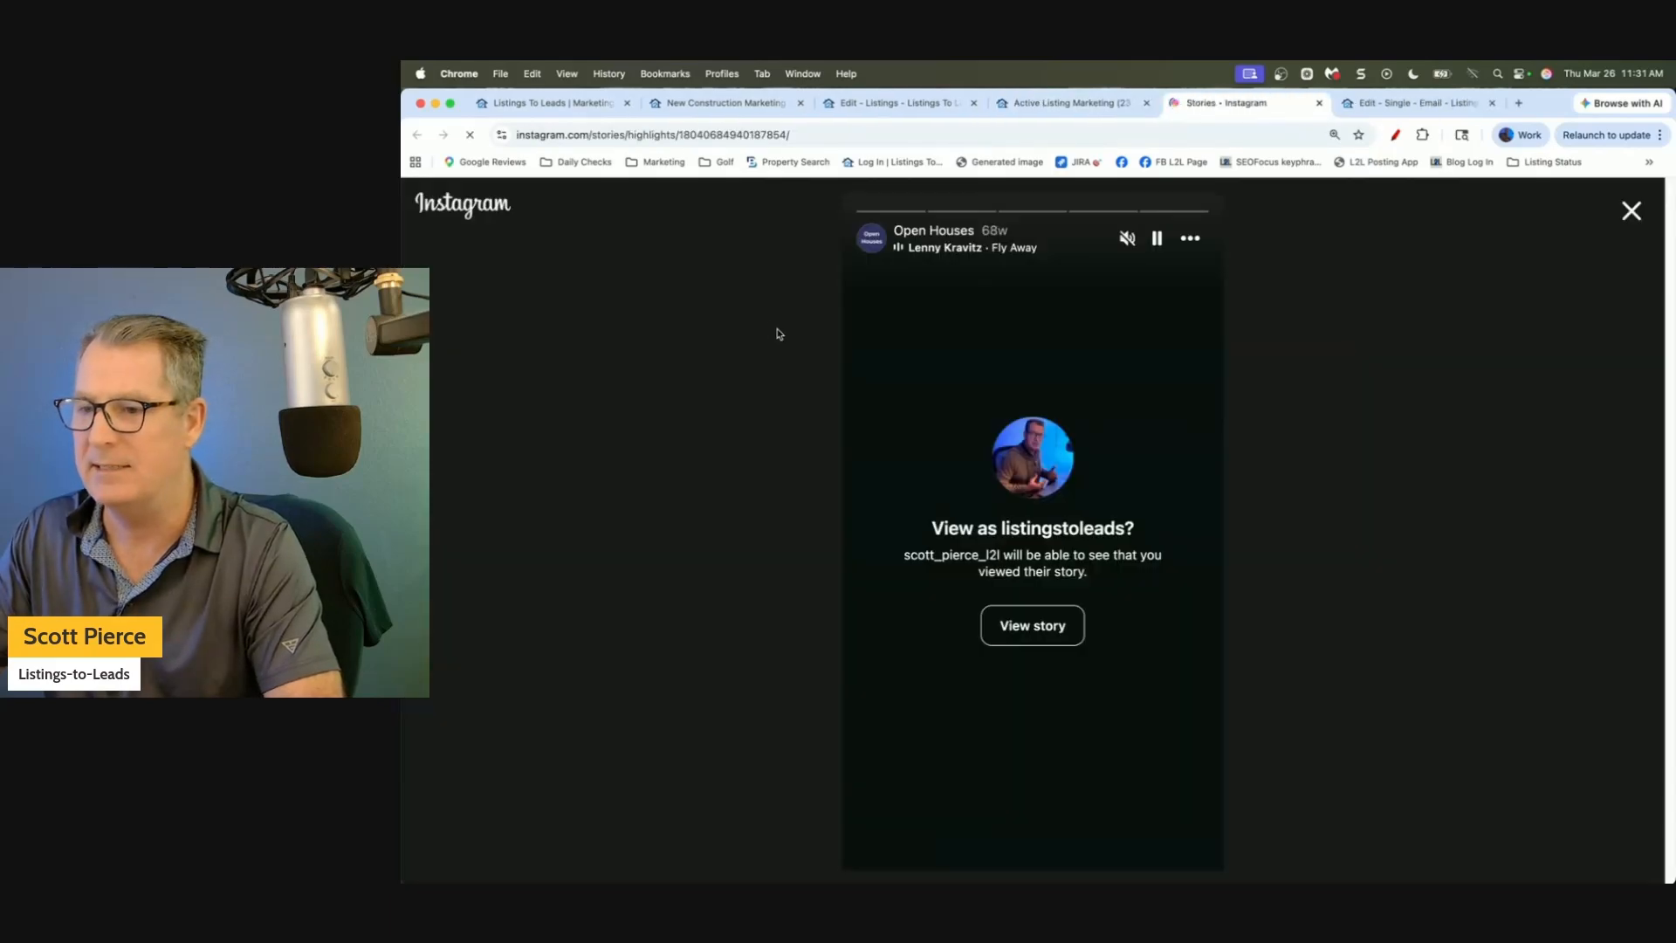
View the first Open Houses story and check its linked property website.
{"action": "left_click", "coordinate": [1027, 629]}
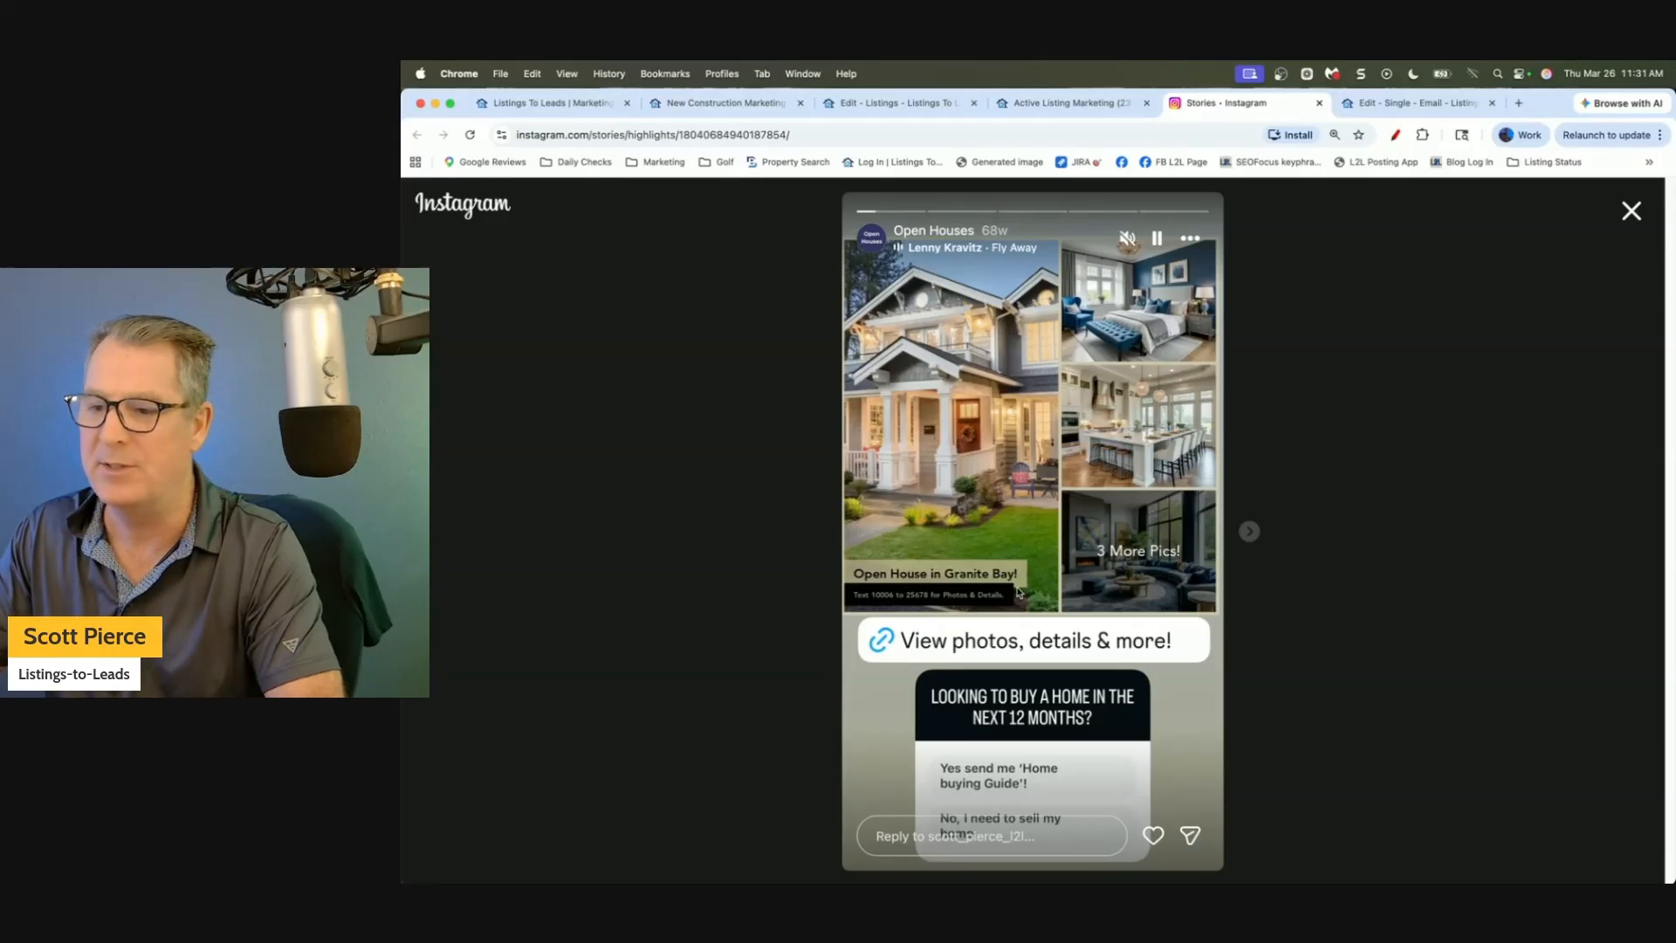
{"action": "left_click", "coordinate": [1013, 642]}
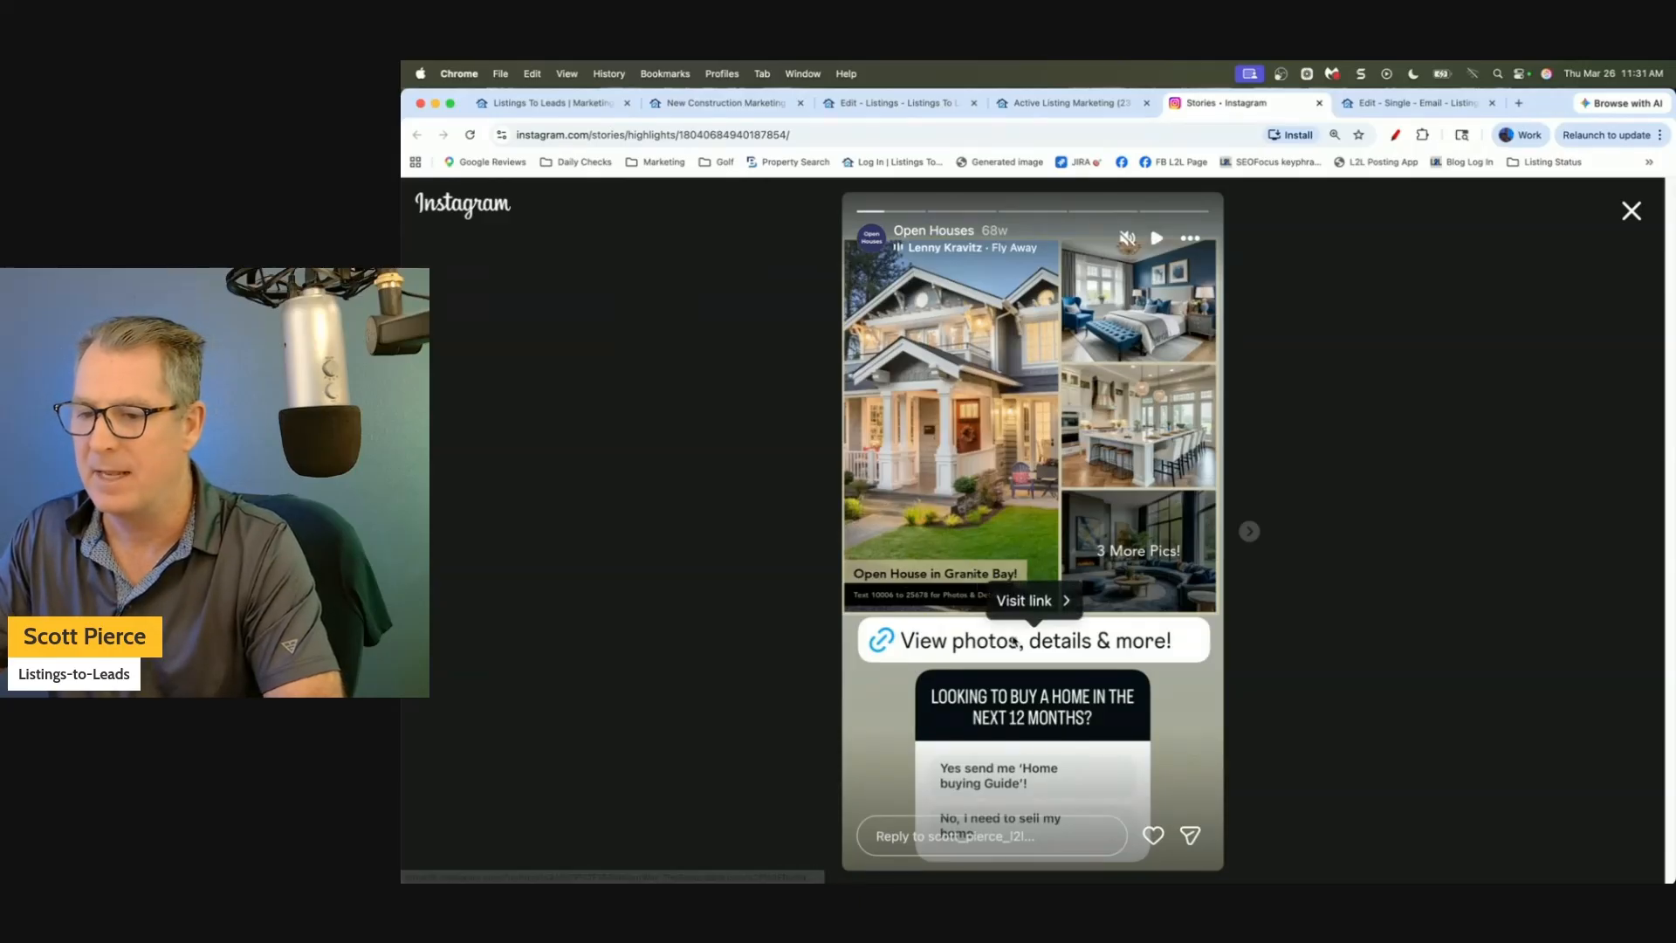
{"action": "left_click", "coordinate": [1032, 601]}
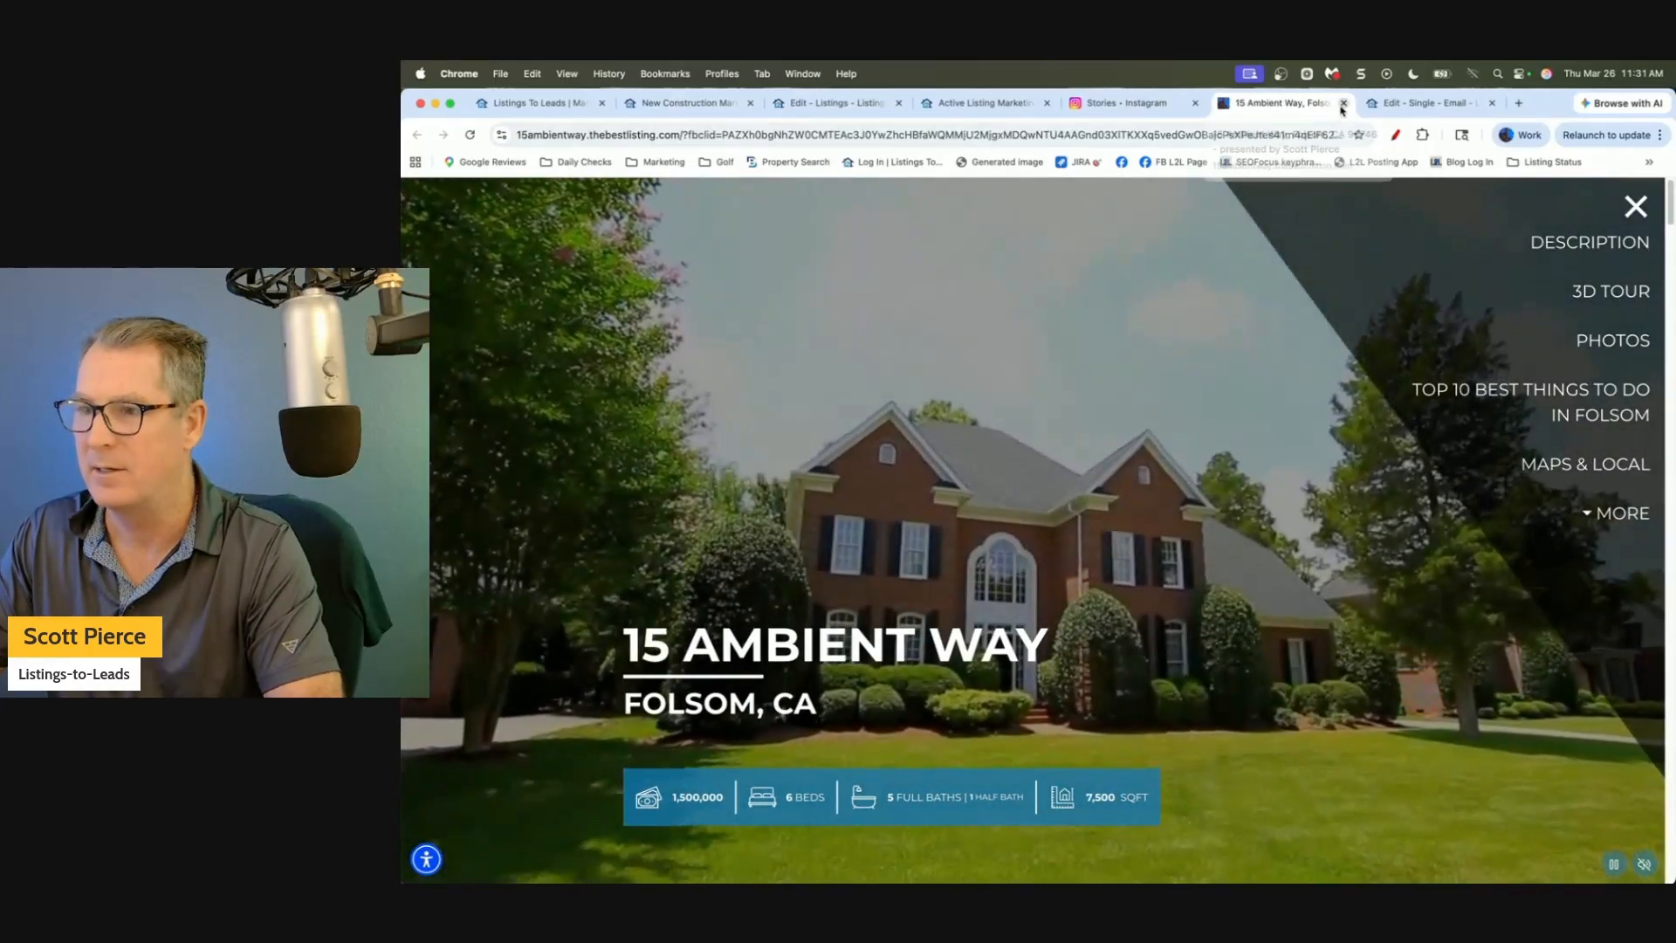
{"action": "left_click", "coordinate": [1344, 104]}
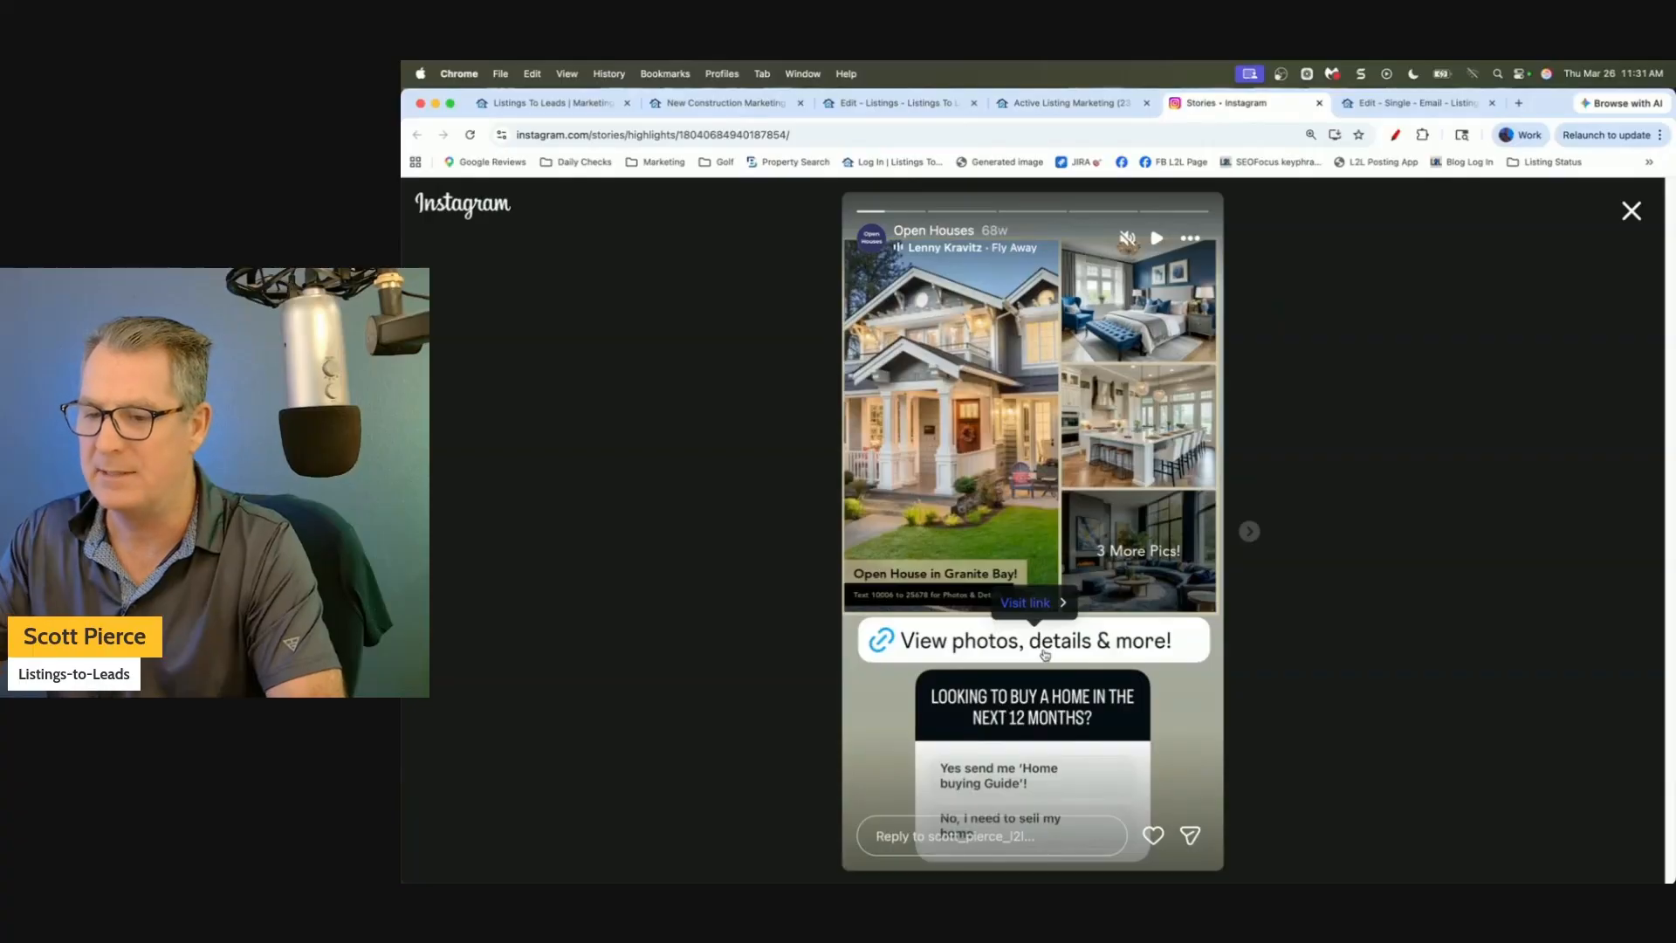
On the next story slide, check the linked '6 Things To Check' guide page.
{"action": "left_click", "coordinate": [1249, 531]}
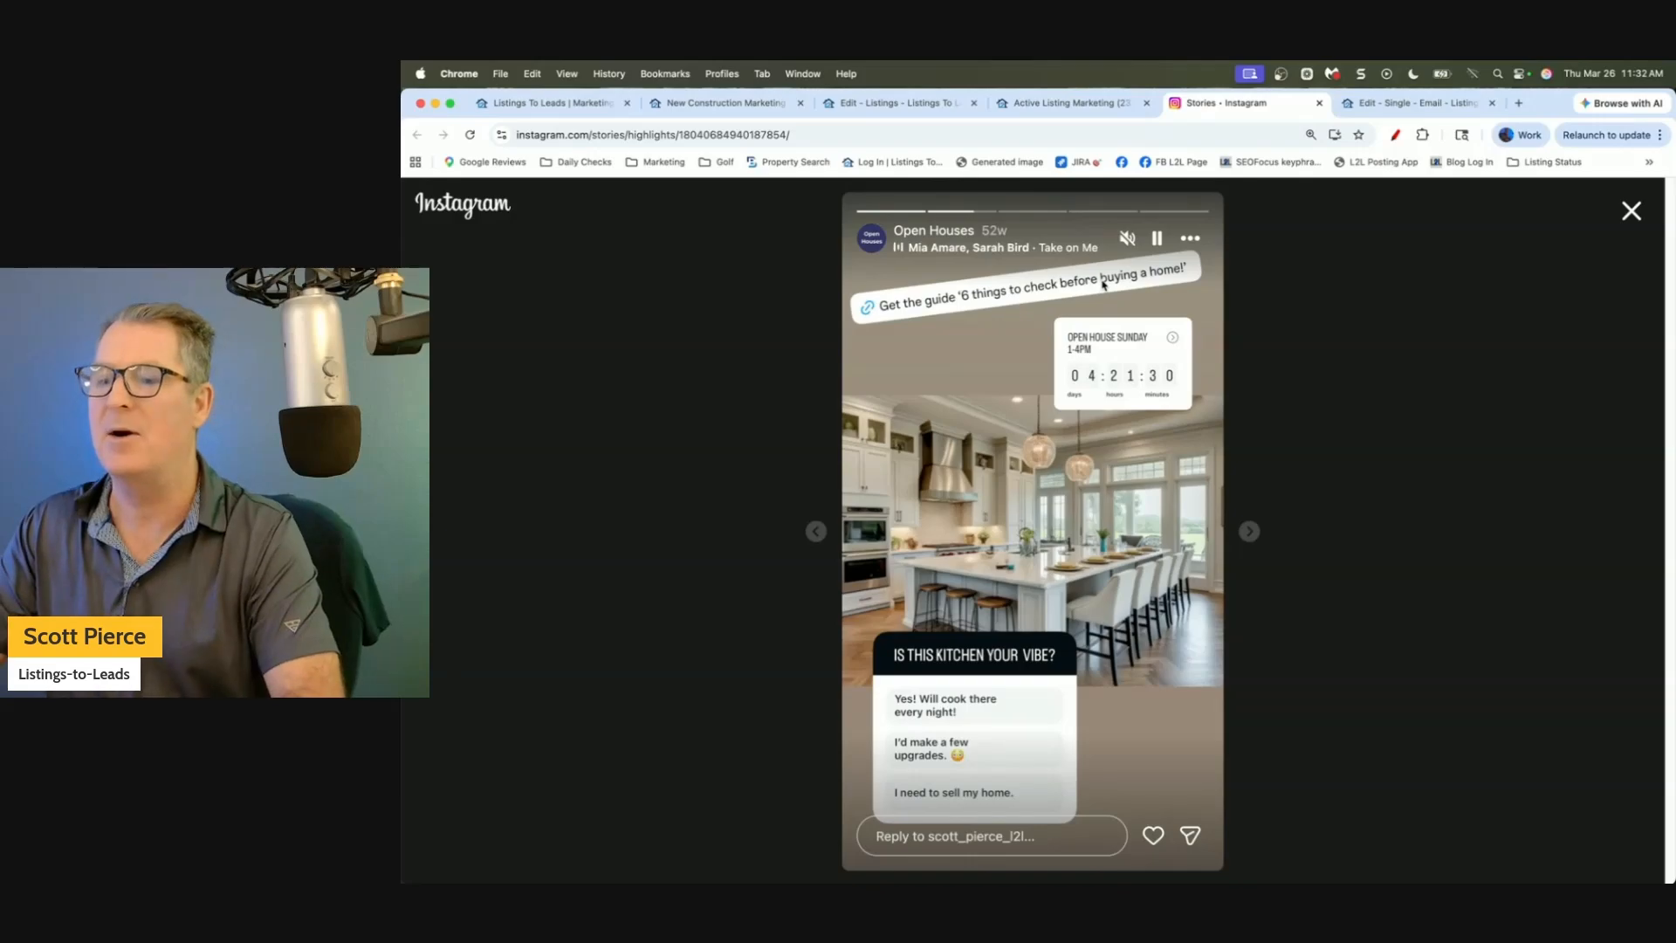
{"action": "left_click", "coordinate": [973, 299]}
{"action": "left_click", "coordinate": [1018, 326]}
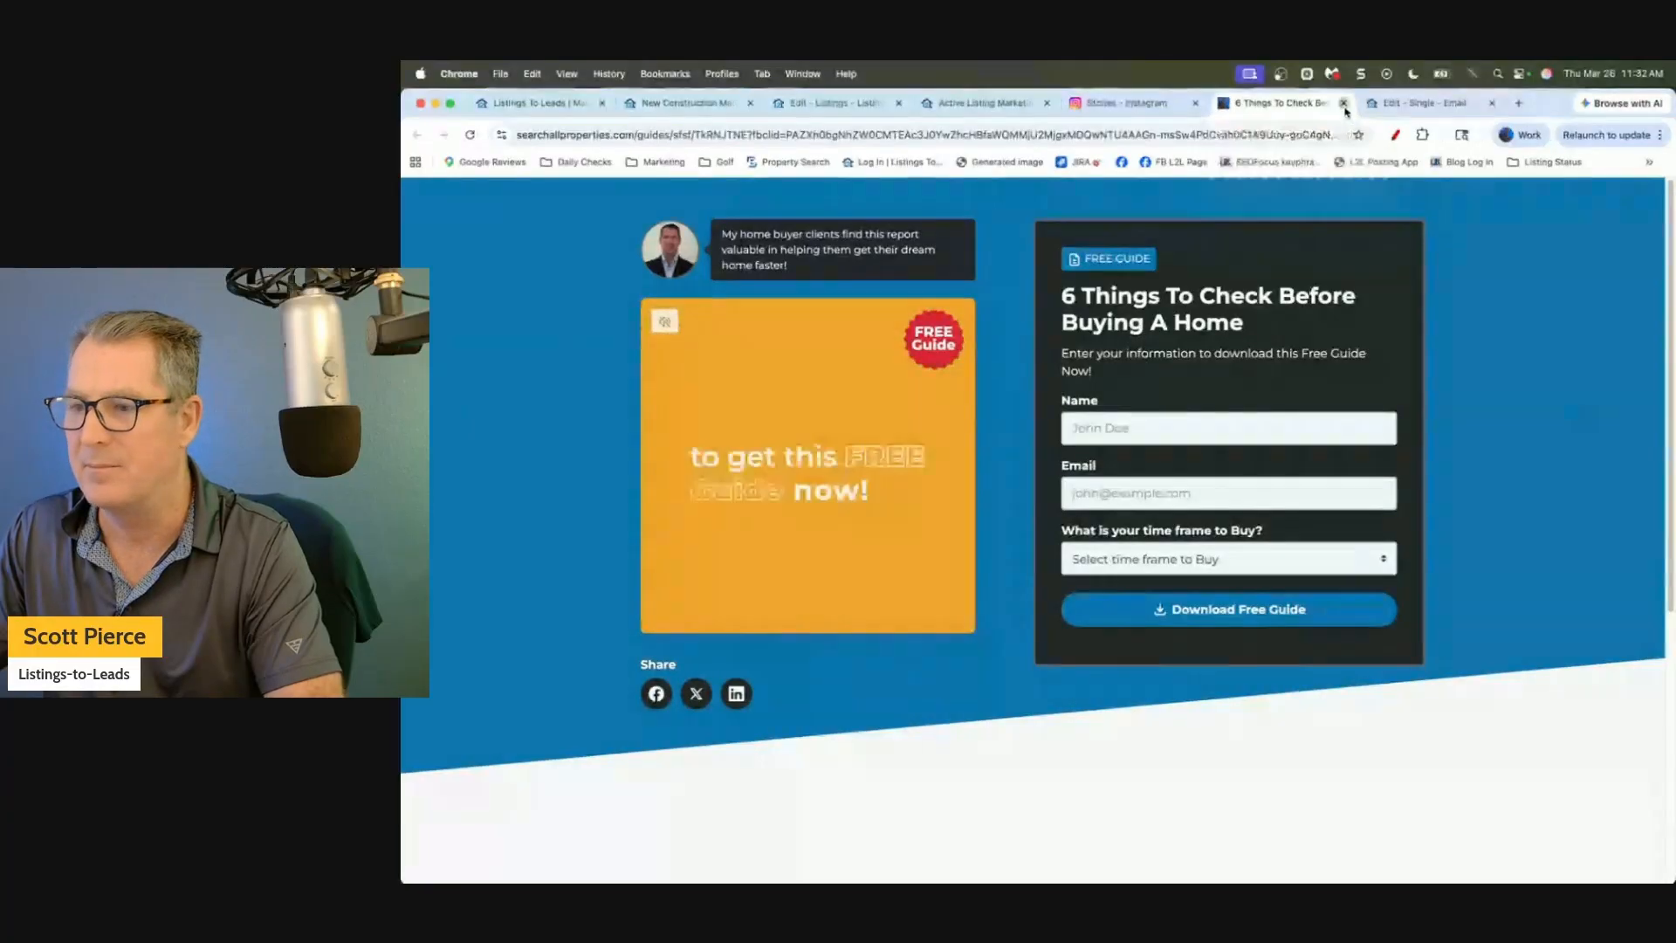
{"action": "left_click", "coordinate": [1343, 103]}
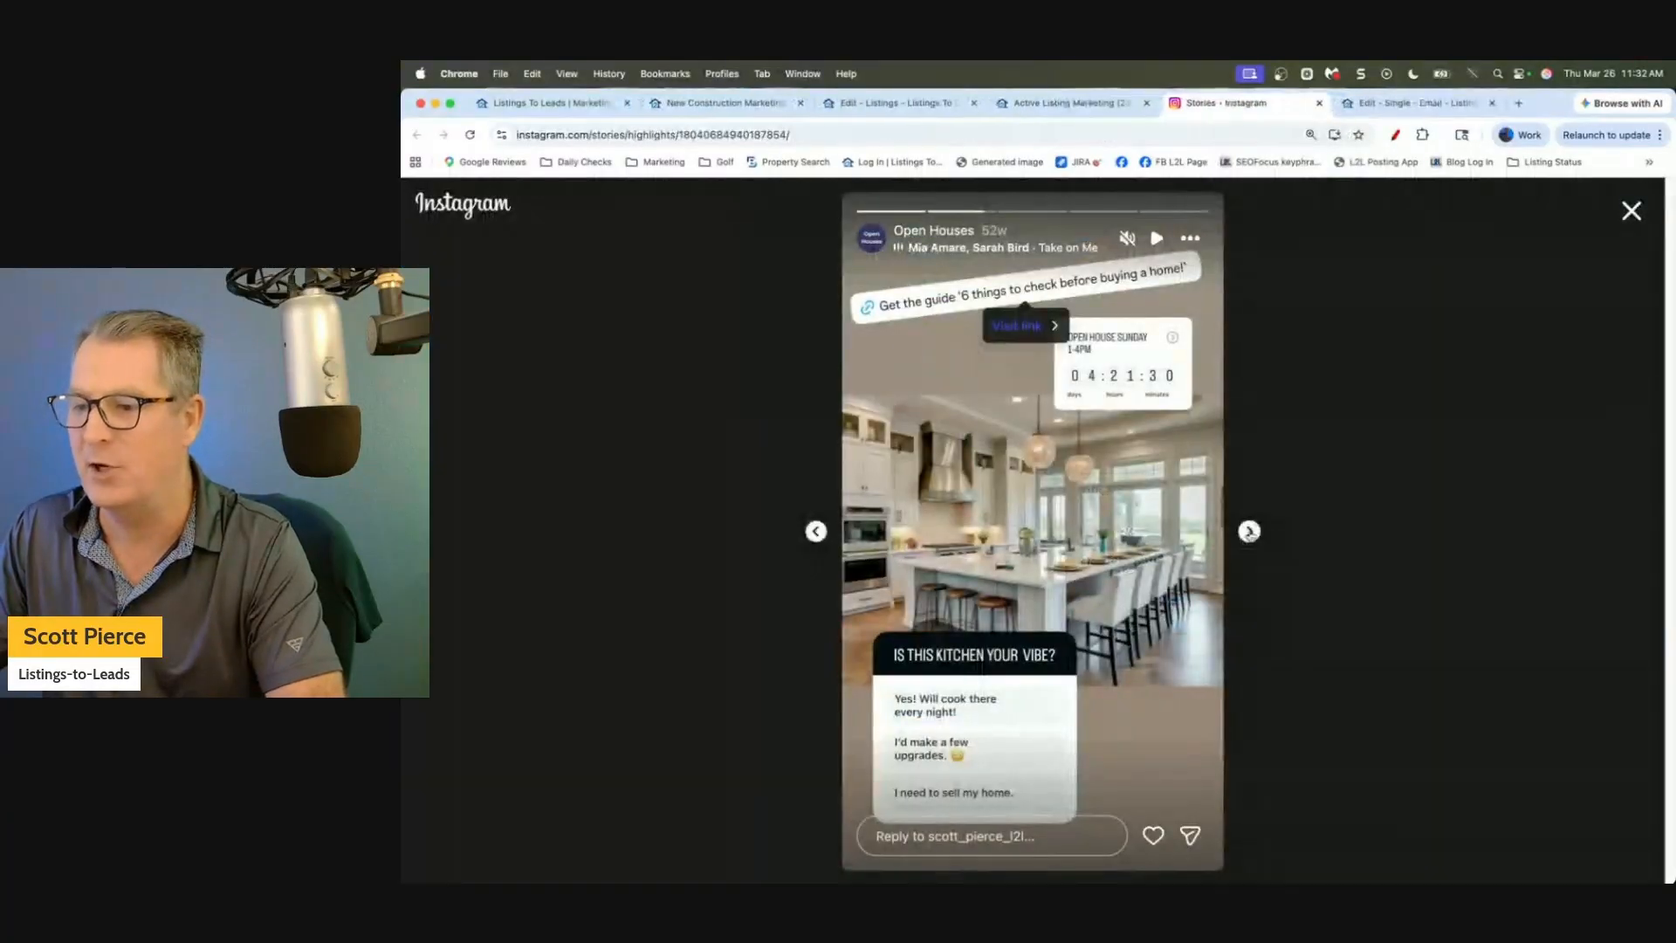
On the next open house story, check the 'Ultimate Guide to Buying a Home' page, then close Instagram.
{"action": "left_click", "coordinate": [1249, 532]}
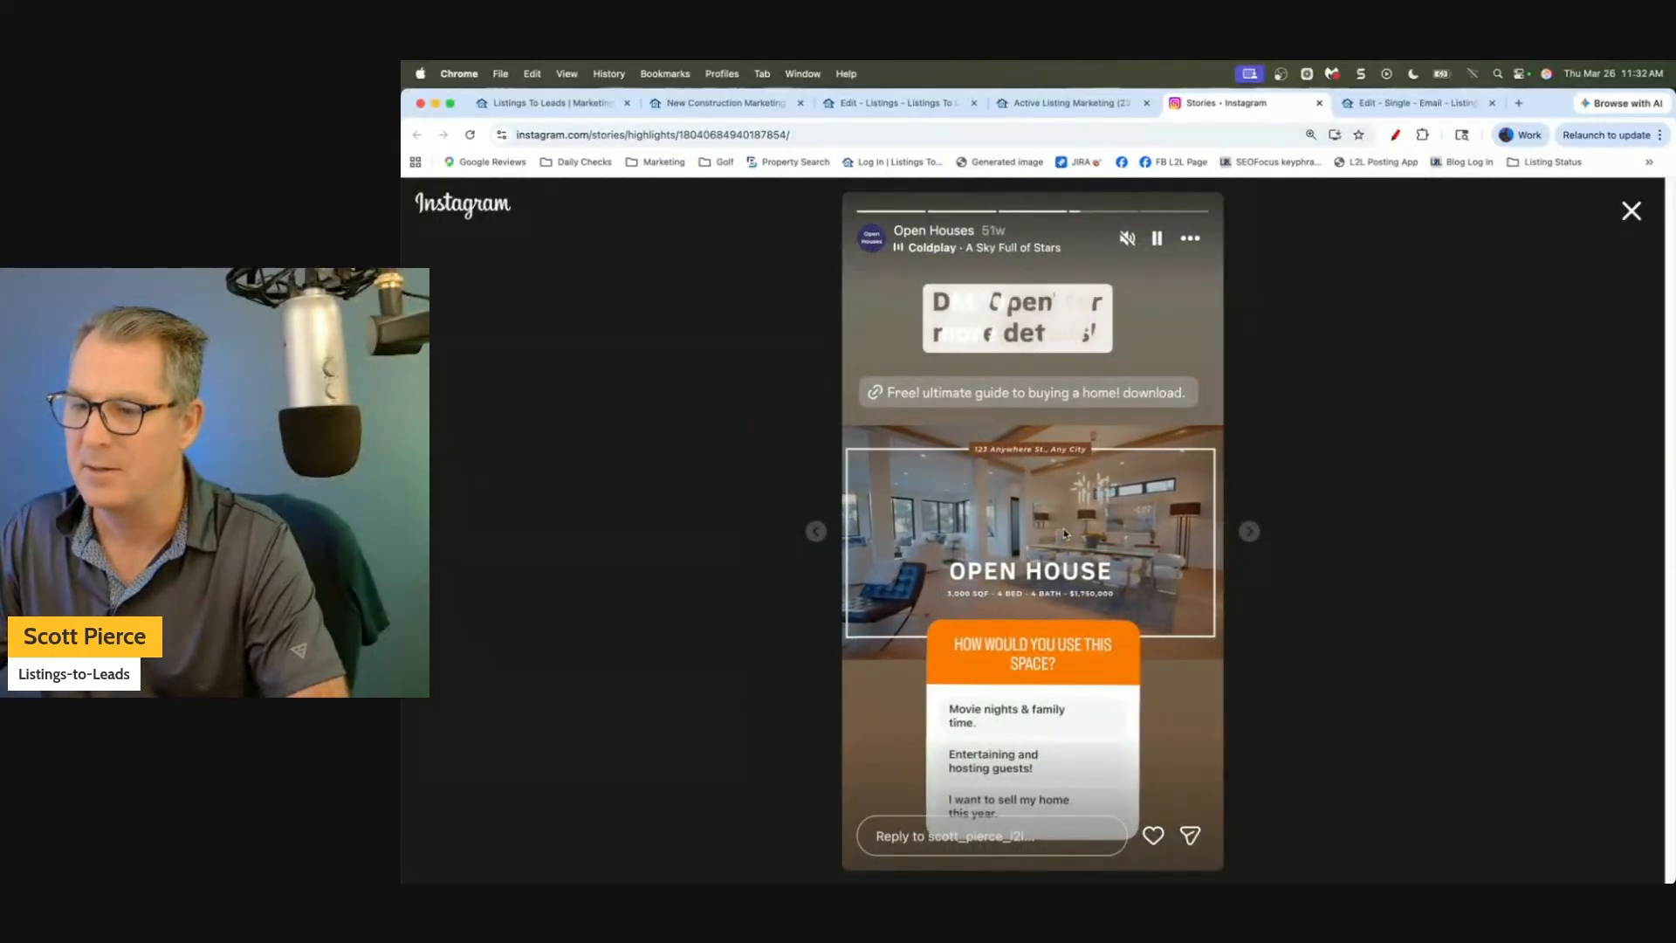
{"action": "left_click", "coordinate": [982, 395]}
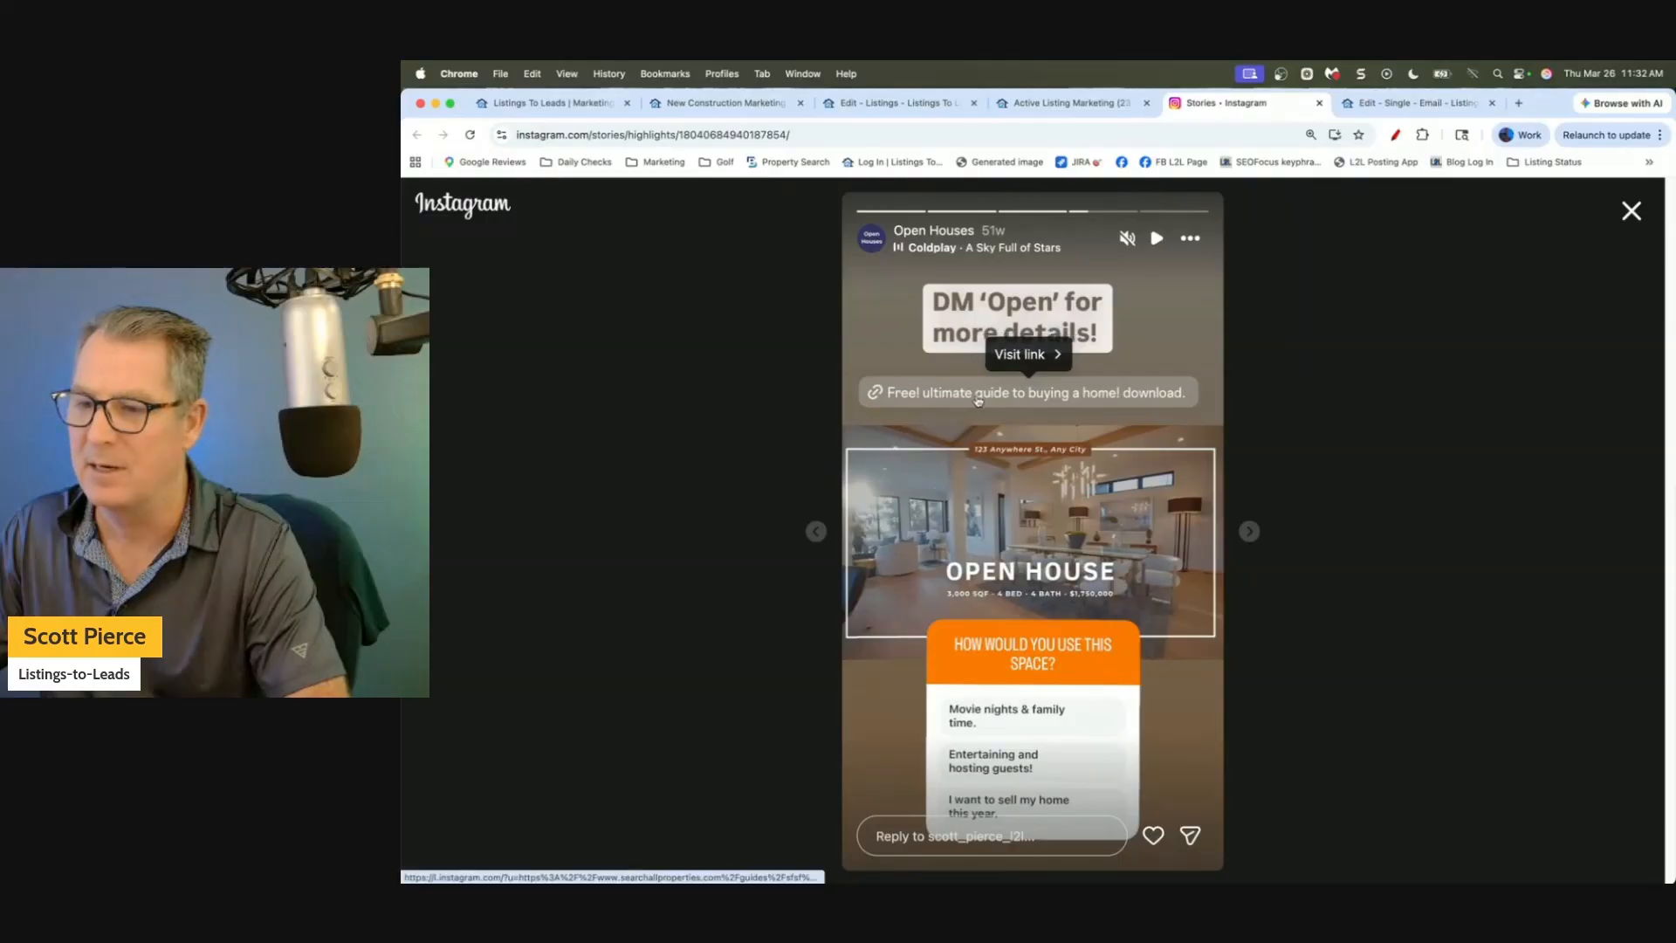
{"action": "left_click", "coordinate": [1017, 357]}
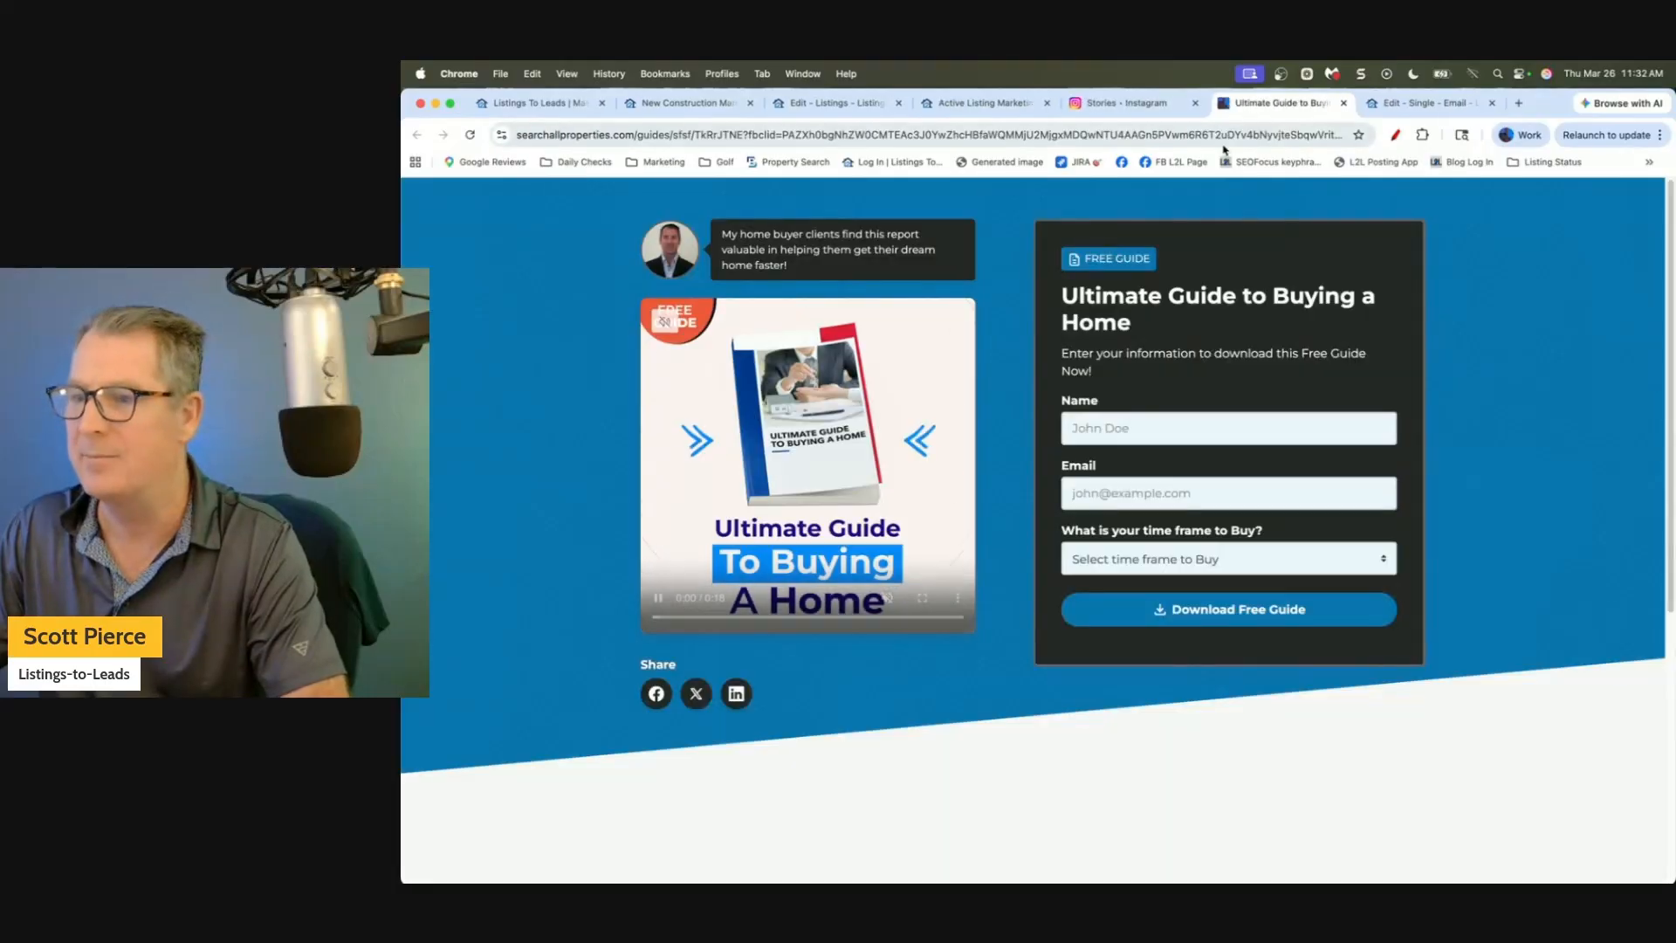
{"action": "left_click", "coordinate": [1343, 103]}
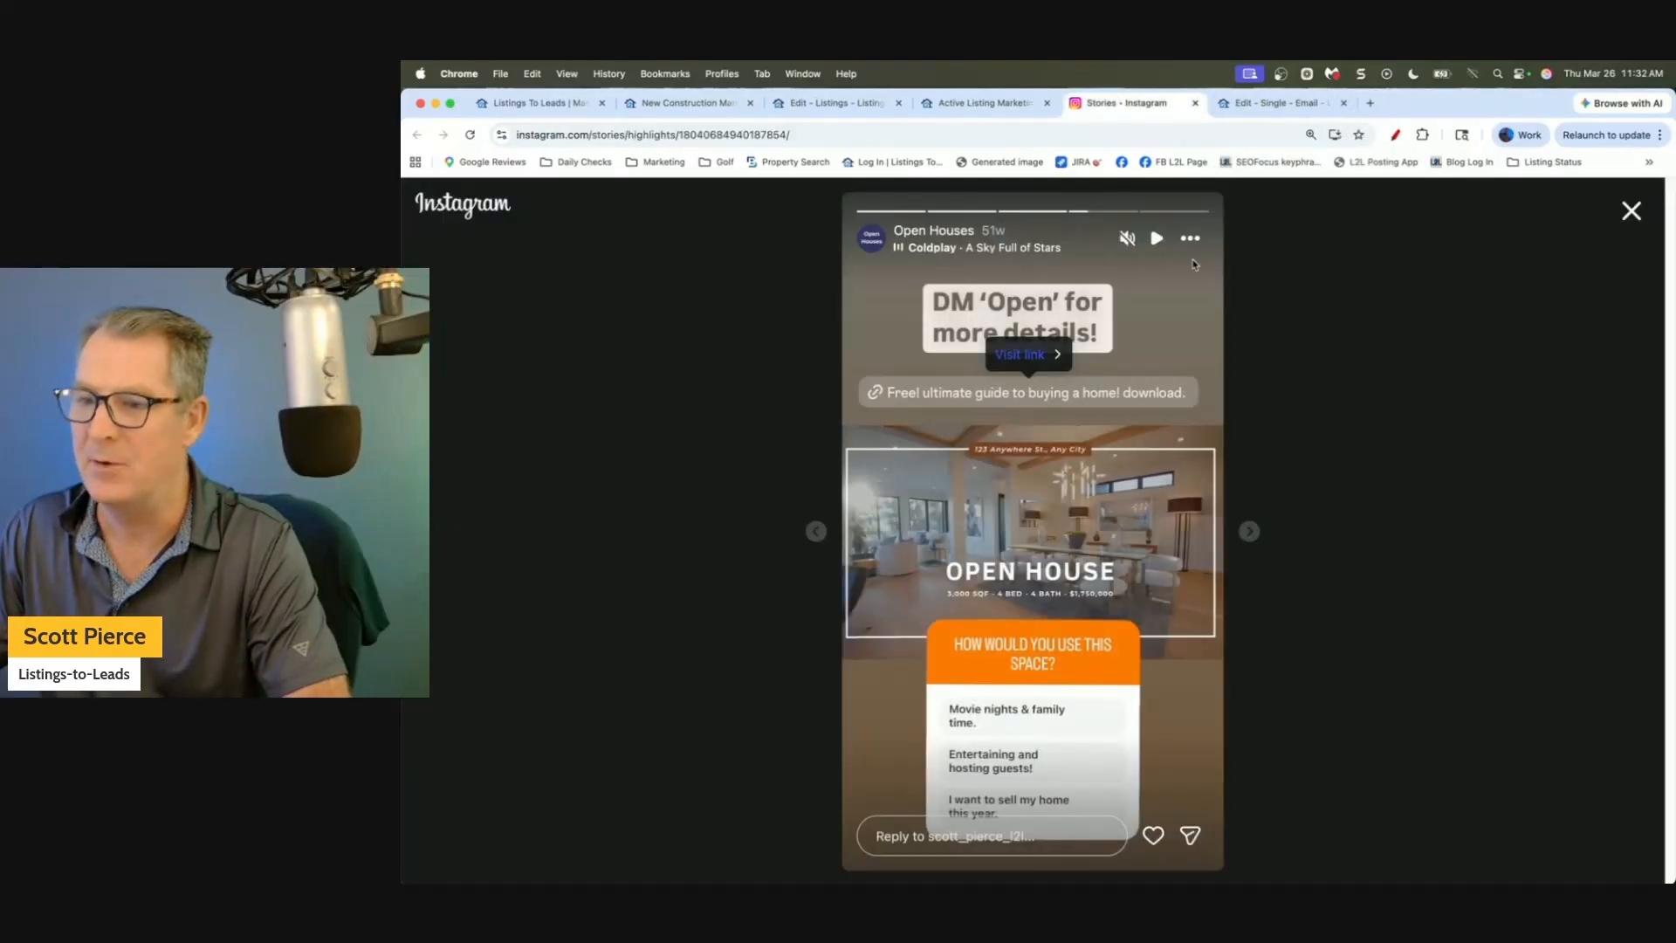
{"action": "left_click", "coordinate": [1319, 103]}
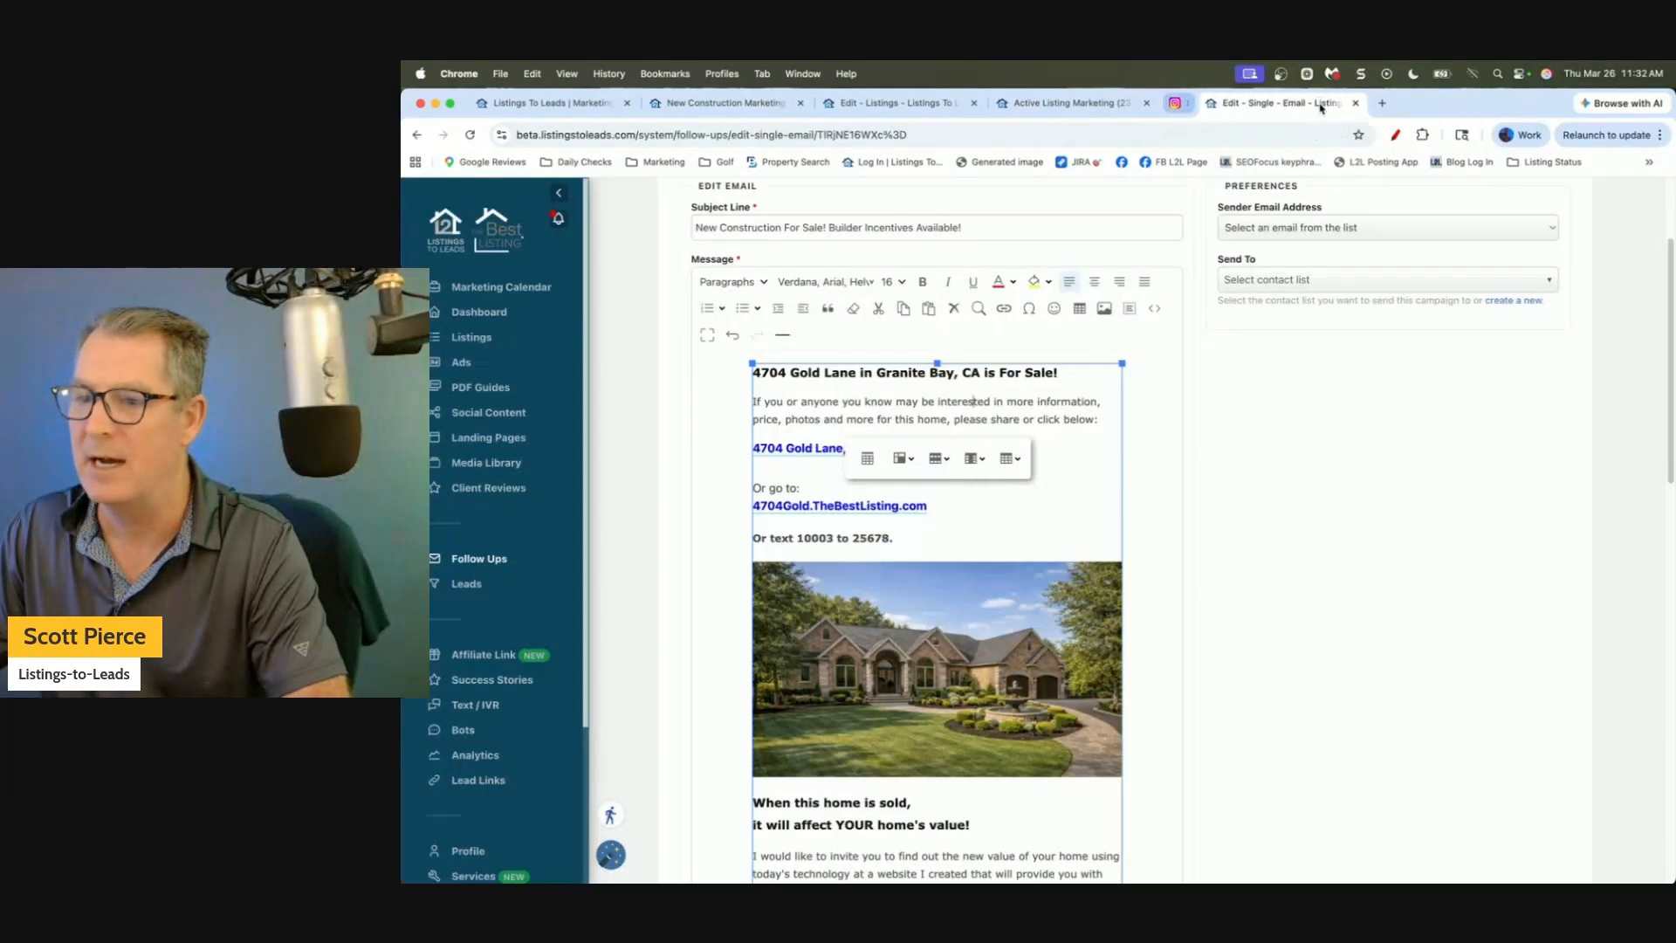
Return to the Active Listing Marketing article at its Instagram/Facebook Story, TikTok, YouTube Short section.
{"action": "left_click", "coordinate": [1073, 114]}
{"action": "left_click", "coordinate": [1037, 134]}
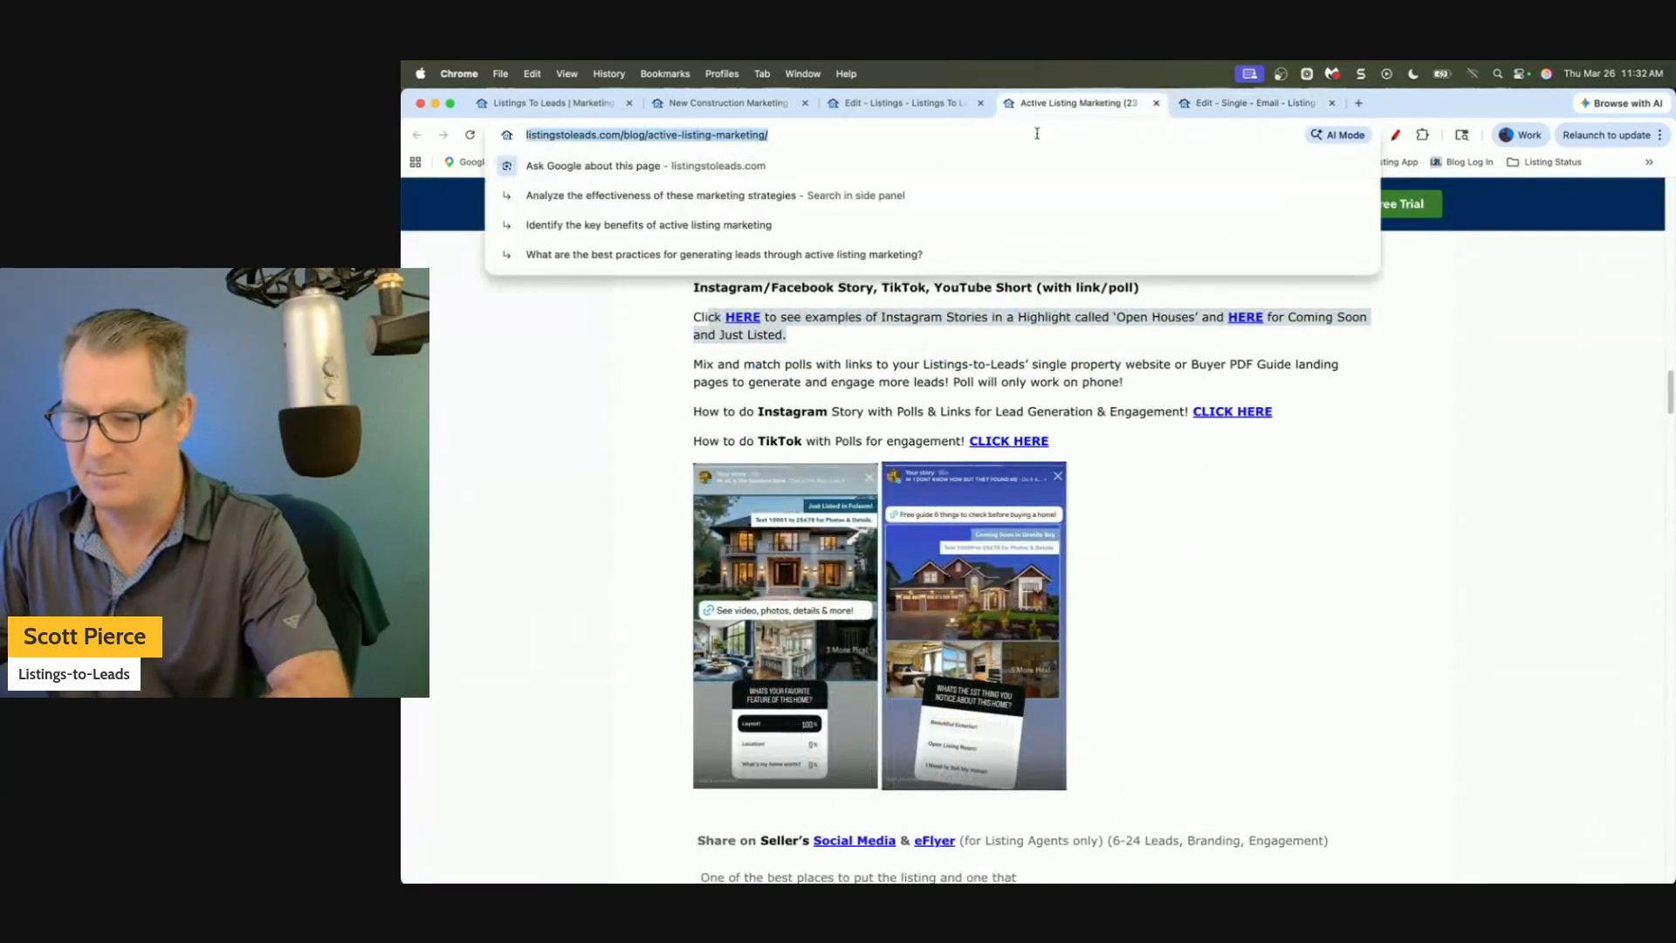
{"action": "key", "text": "F11"}
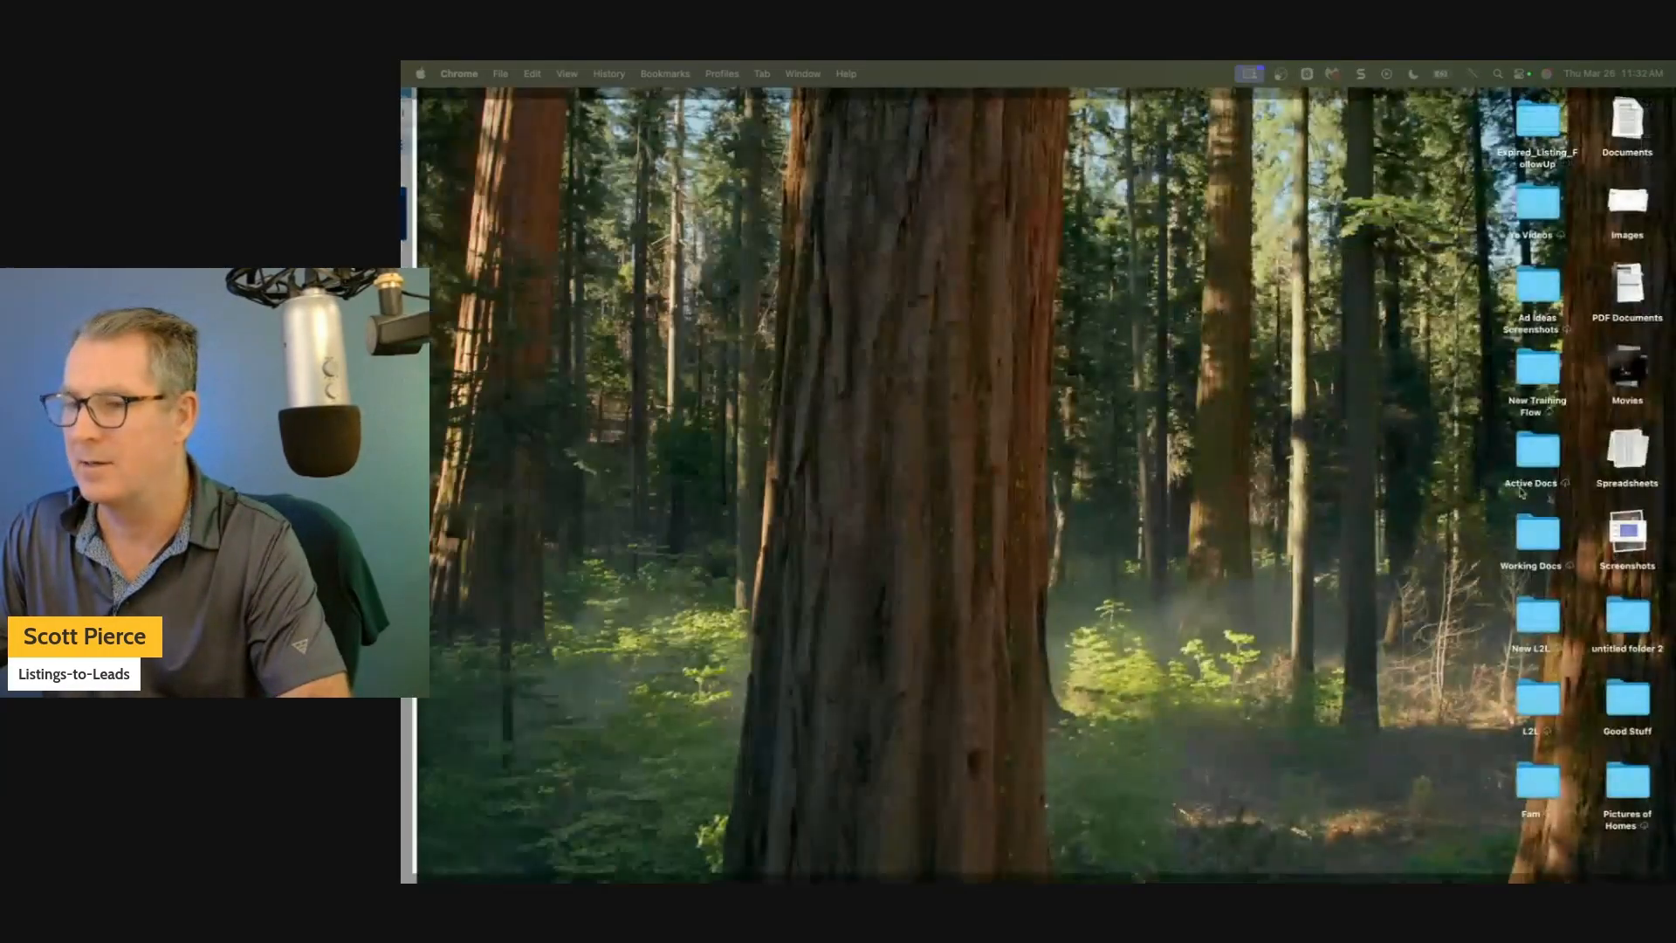
{"action": "left_click", "coordinate": [1161, 349]}
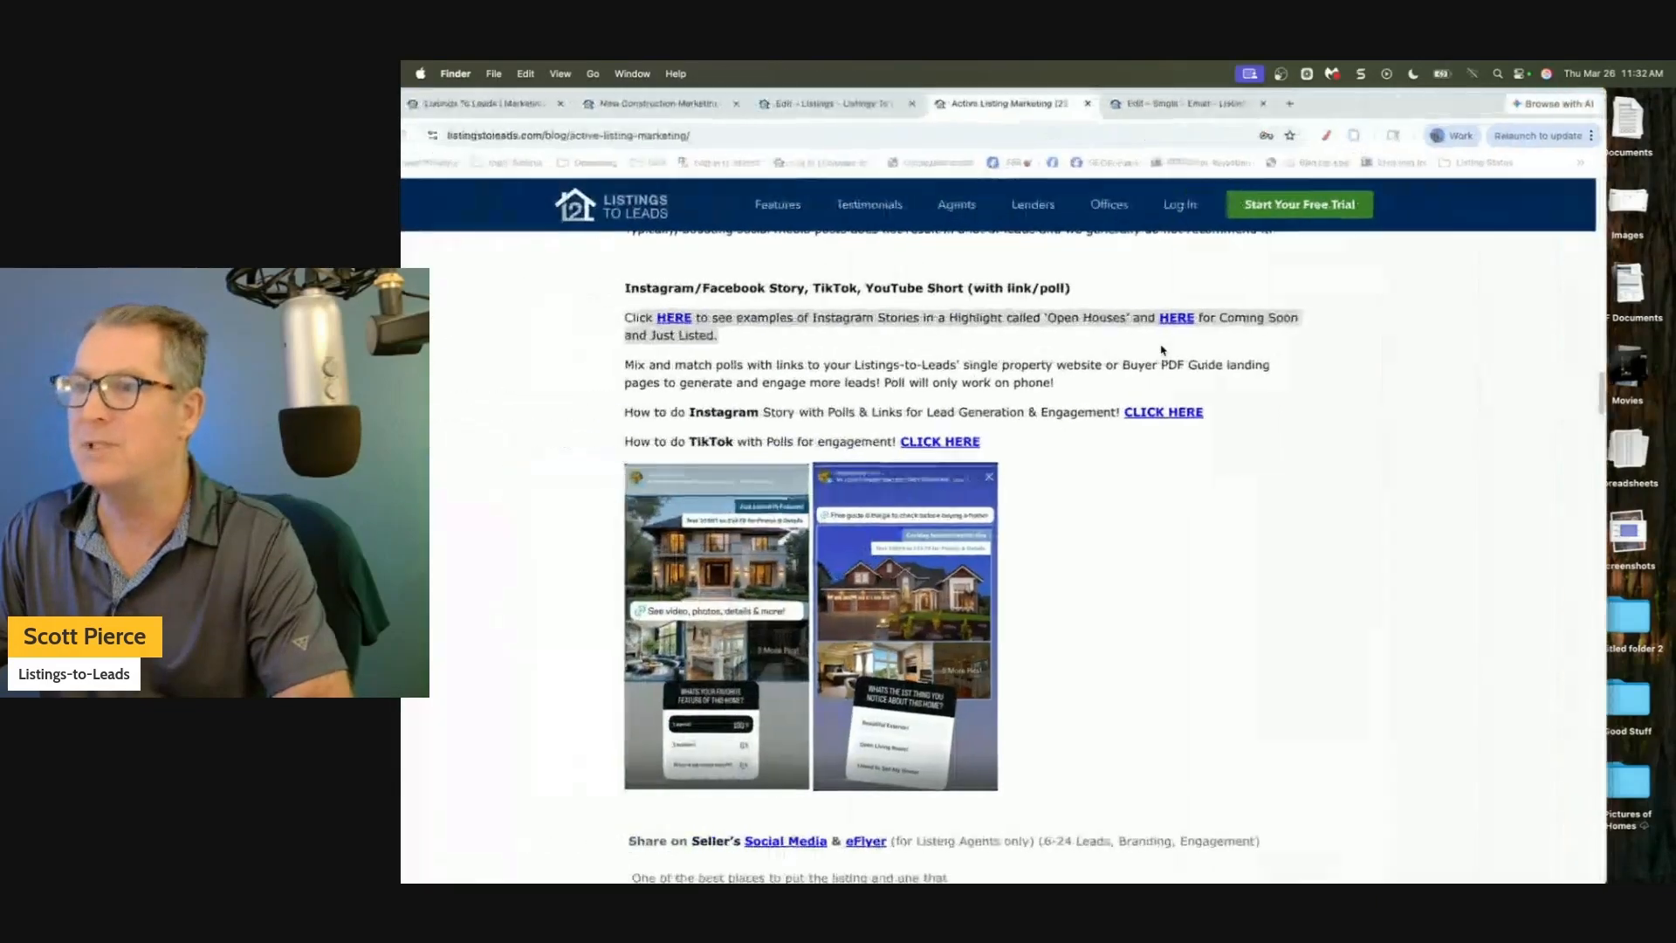
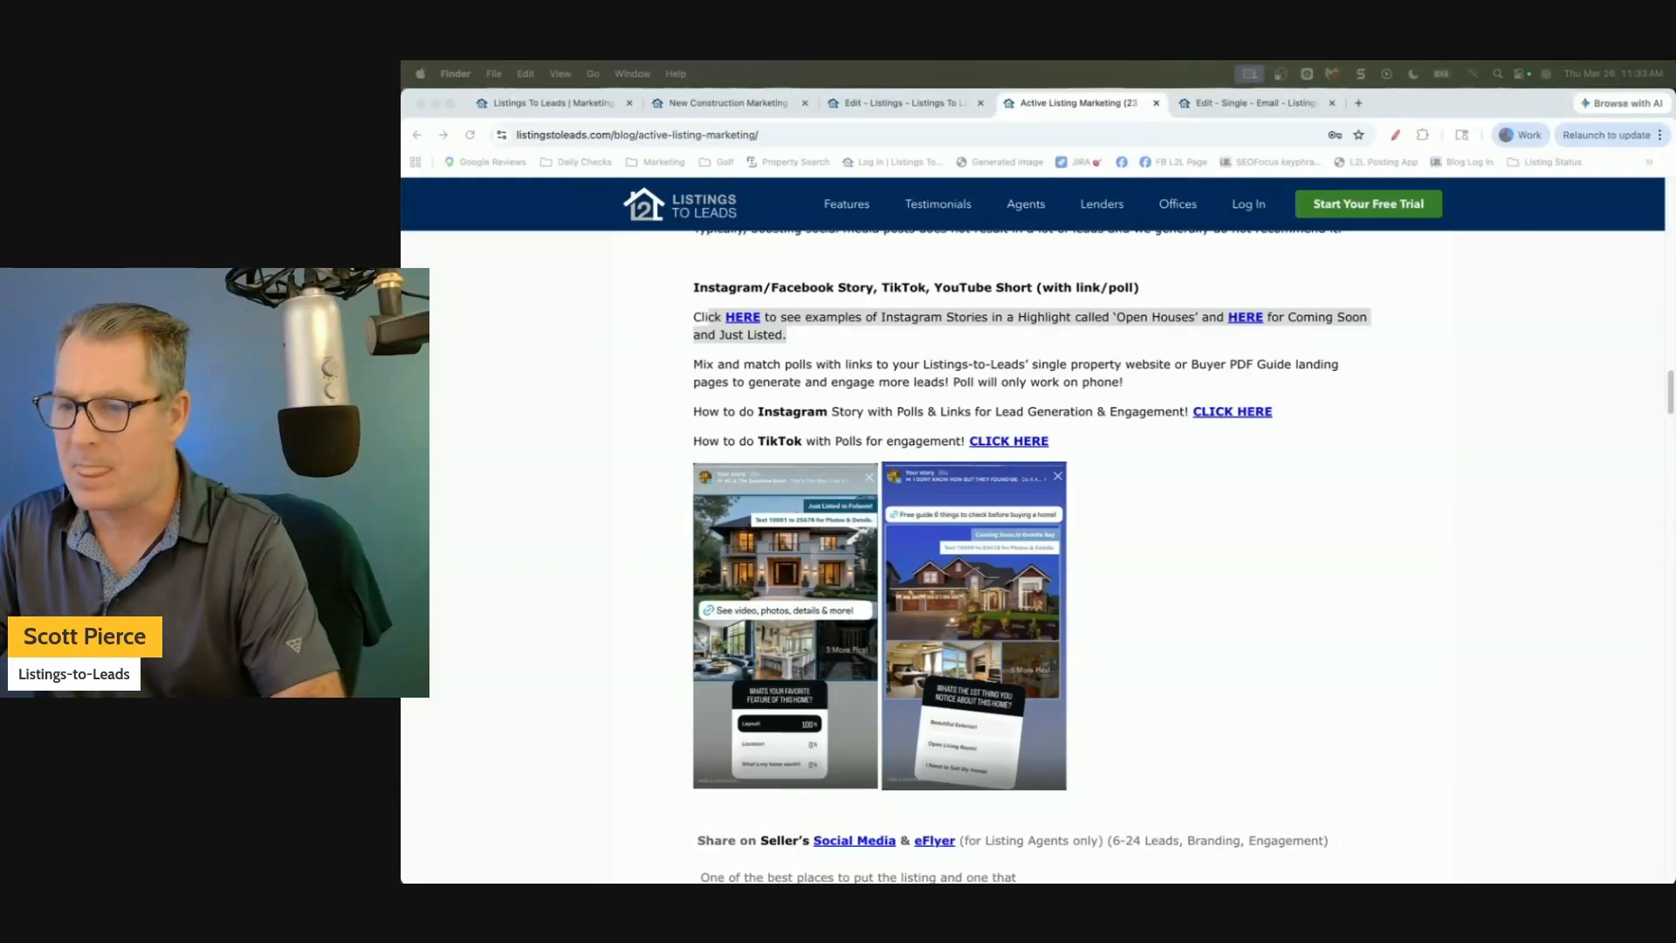
{"action": "left_click", "coordinate": [929, 107]}
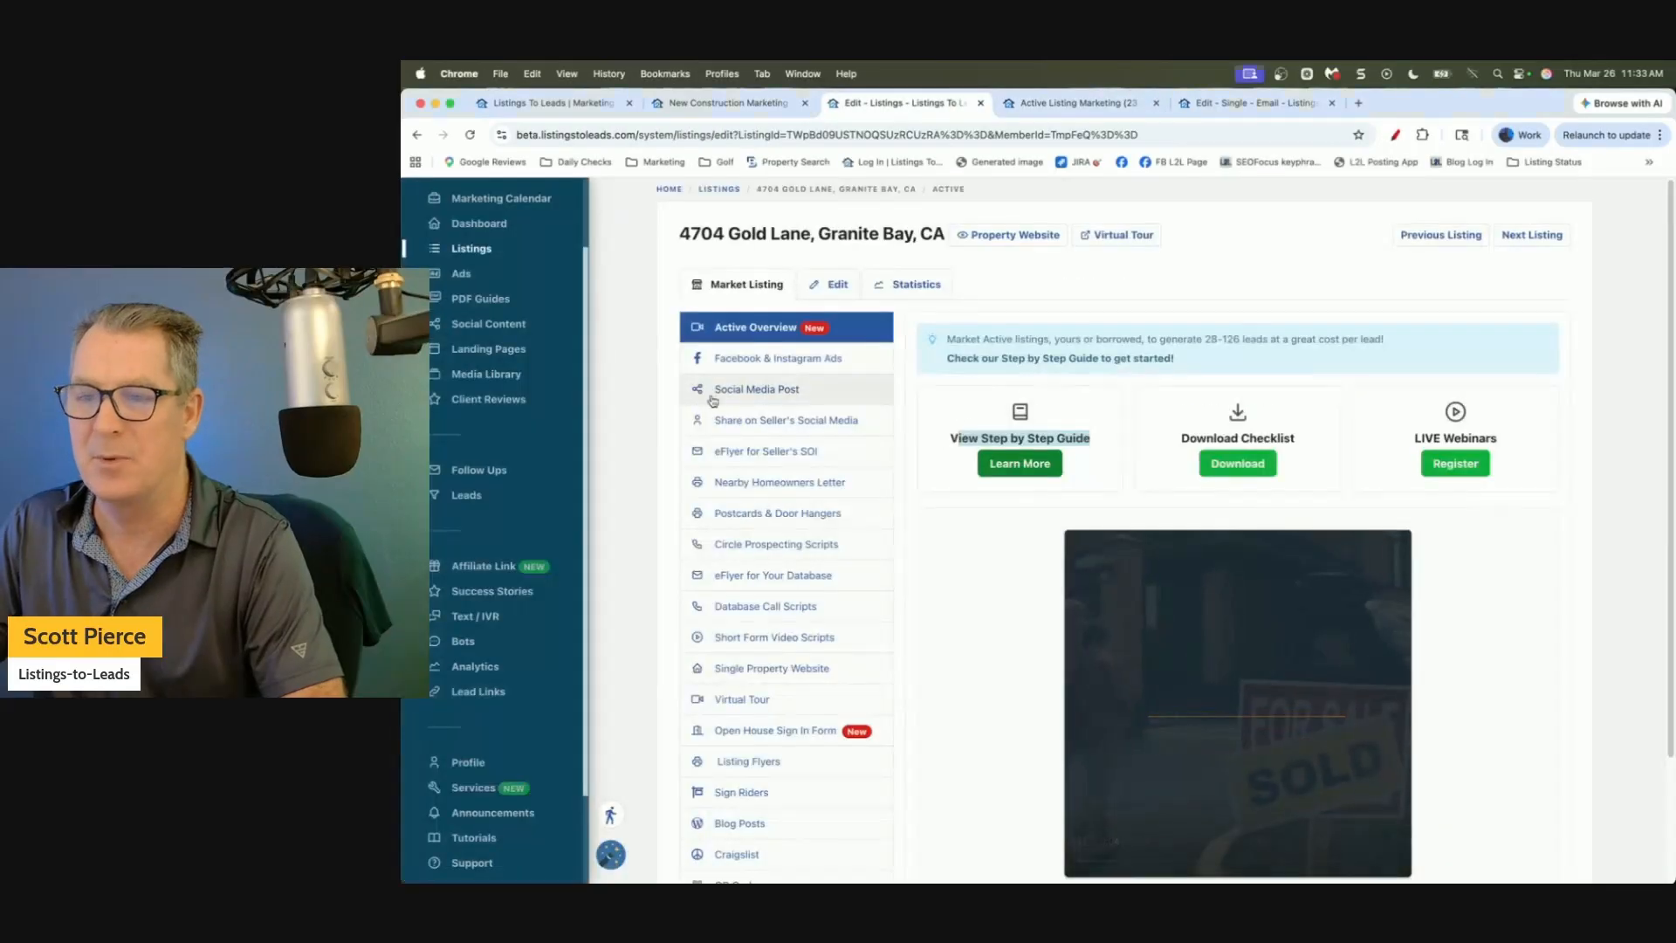
{"action": "left_click", "coordinate": [625, 414]}
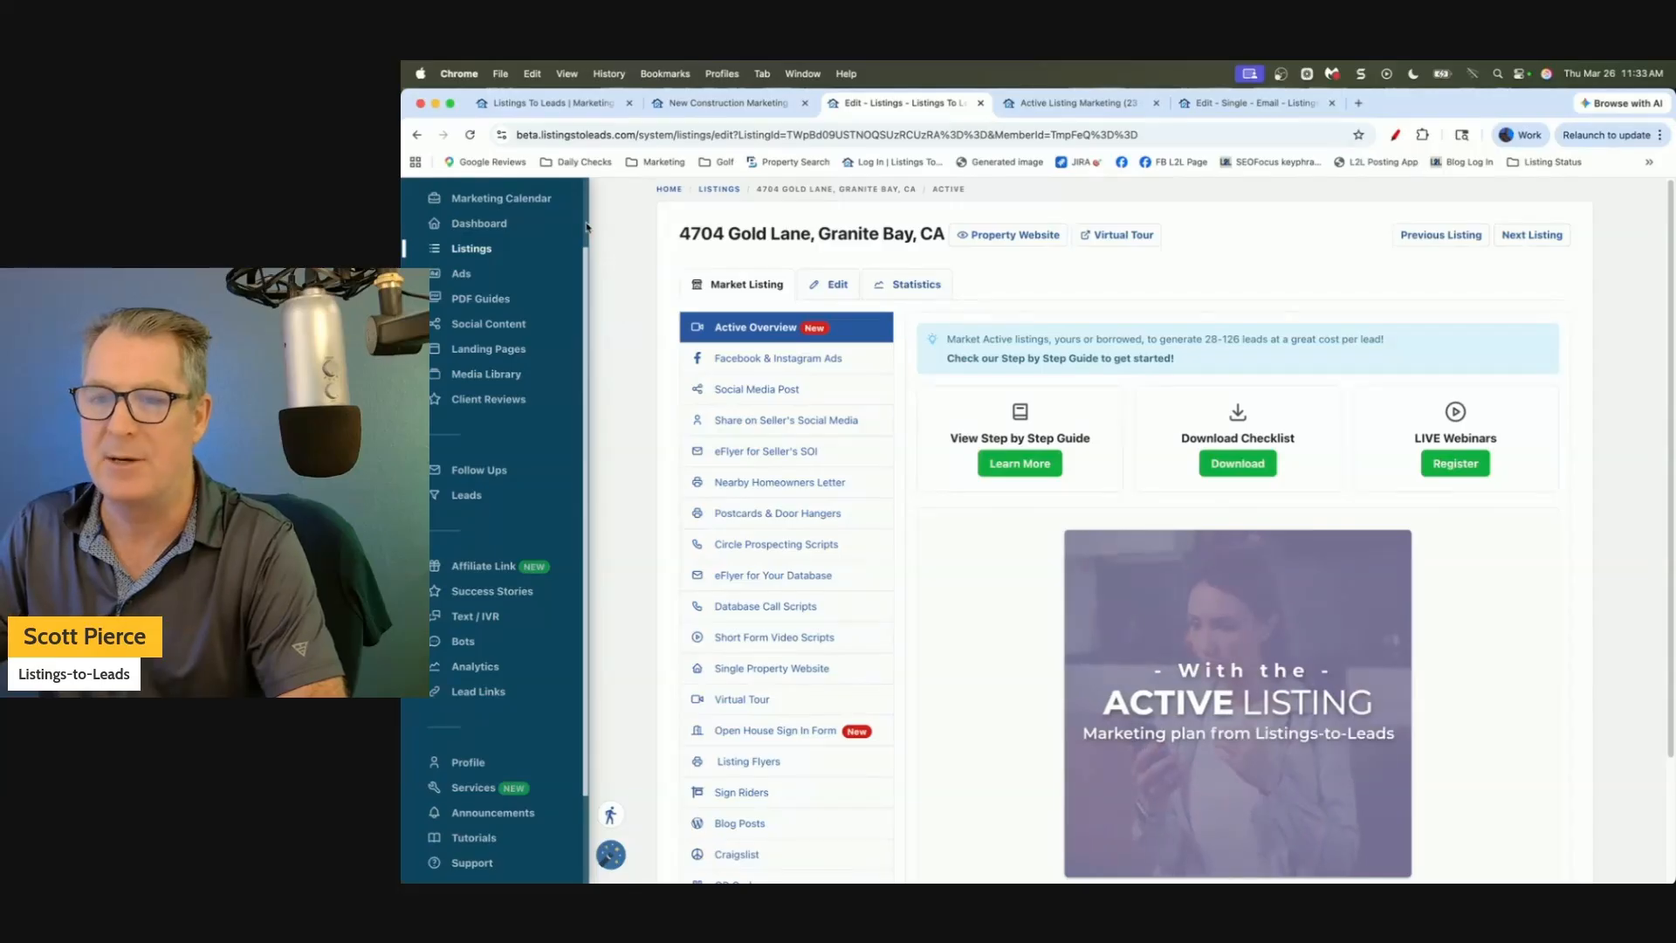
{"action": "scroll", "coordinate": [558, 244], "scroll_direction": "up", "scroll_amount": 2}
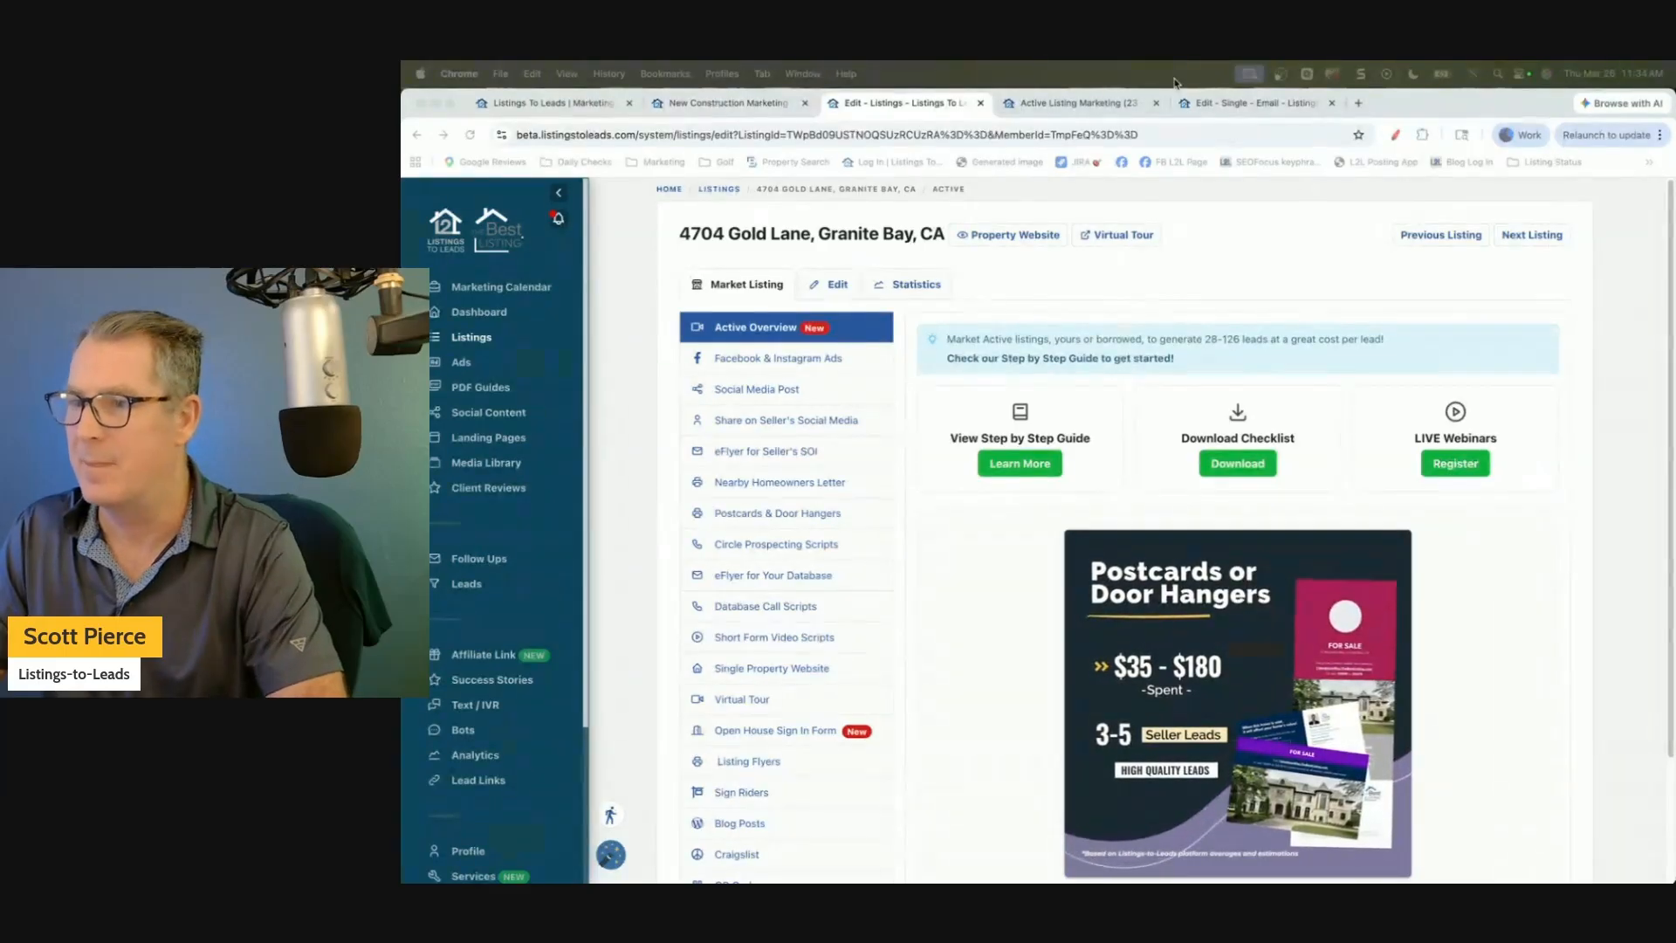
In the email editor tab, load the newestateonly.com website.
{"action": "left_click", "coordinate": [1189, 107]}
{"action": "left_click", "coordinate": [1123, 141]}
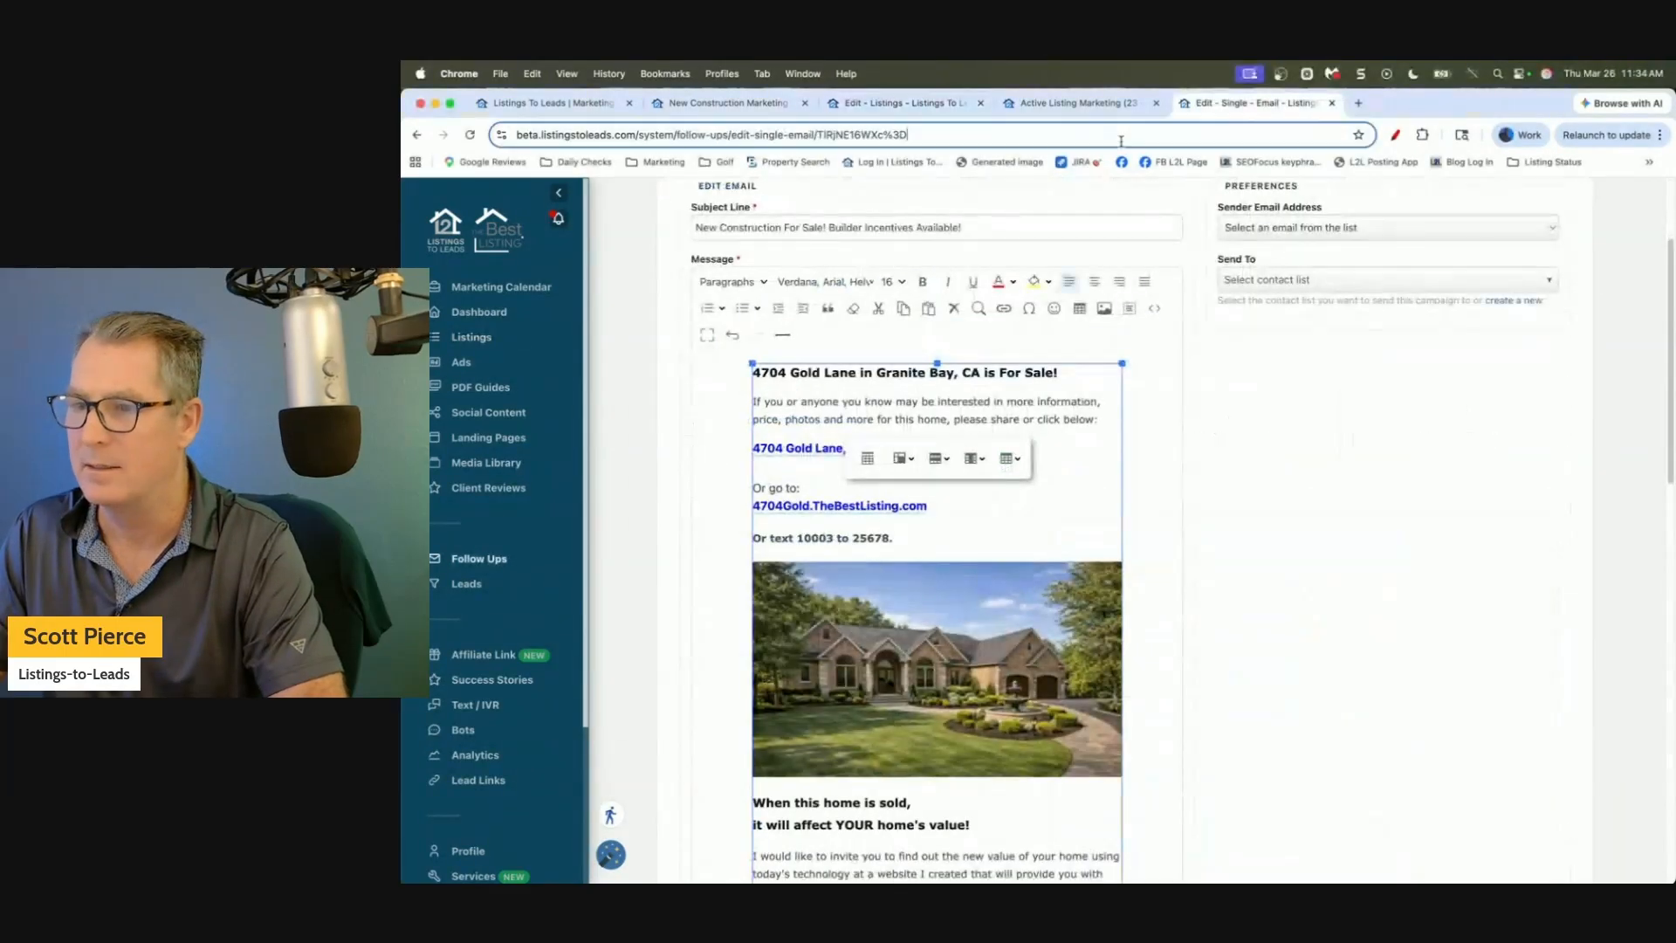
{"action": "type", "text": "newestateonly.com"}
{"action": "key", "text": "Return"}
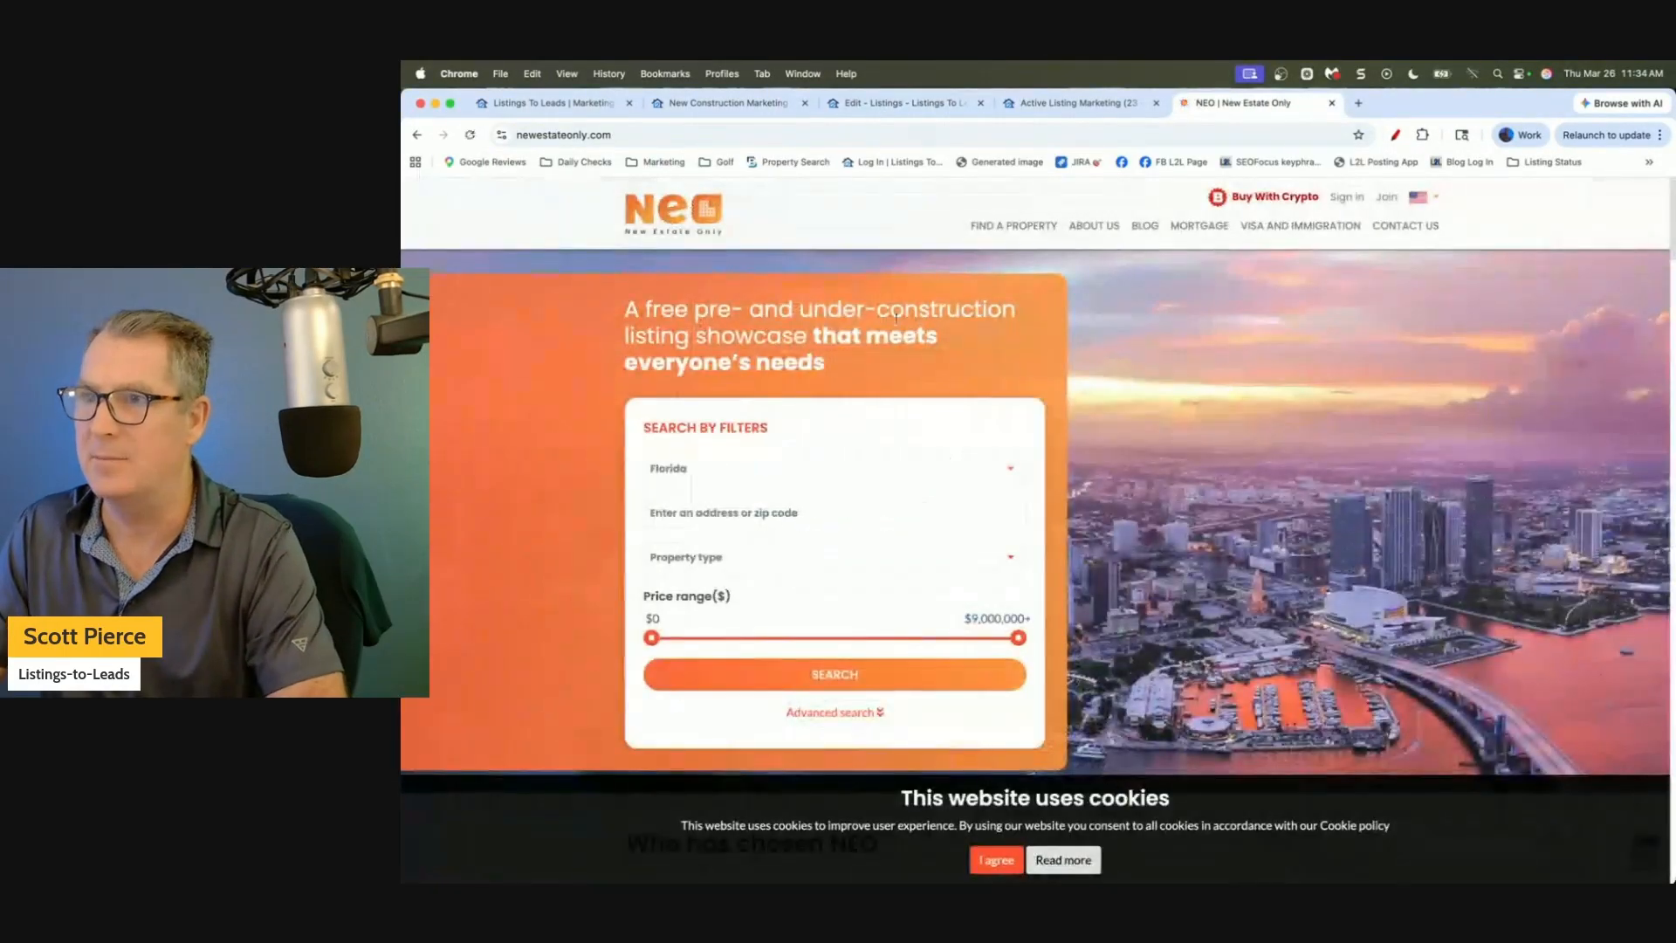
Open the agent's New Estate Only landing page at /landing/TE1772/TGrry.
{"action": "scroll", "coordinate": [1125, 271], "scroll_direction": "down", "scroll_amount": 8}
{"action": "scroll", "coordinate": [1652, 282], "scroll_direction": "up", "scroll_amount": 8}
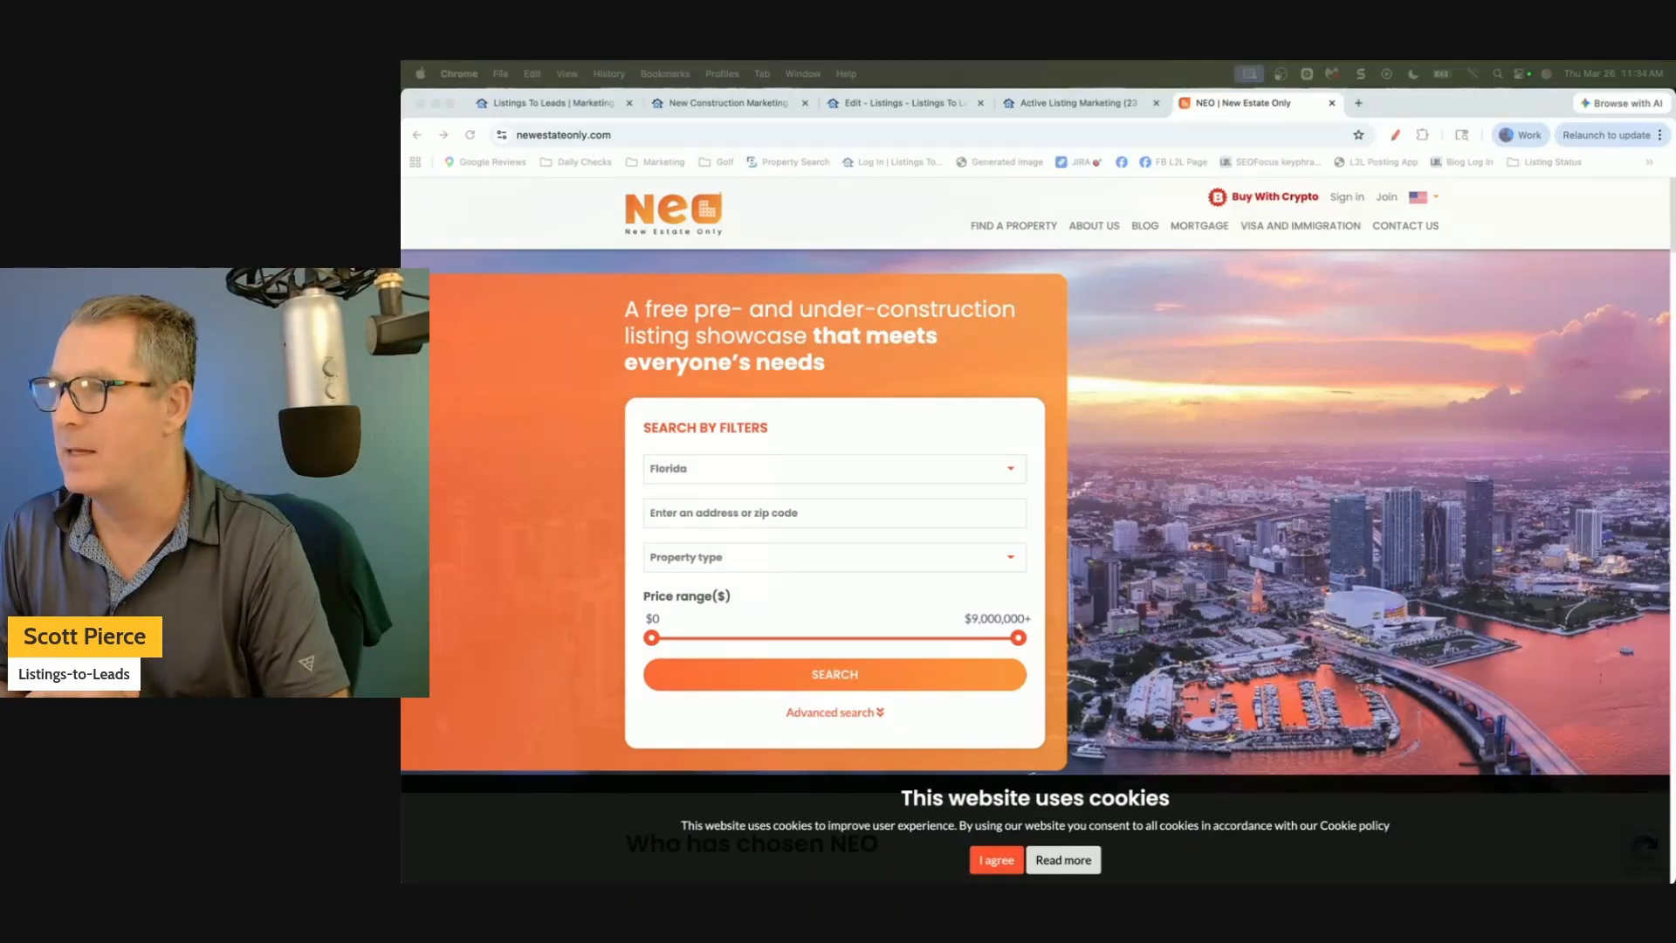
{"action": "left_click", "coordinate": [900, 146]}
{"action": "type", "text": "/landing/T"}
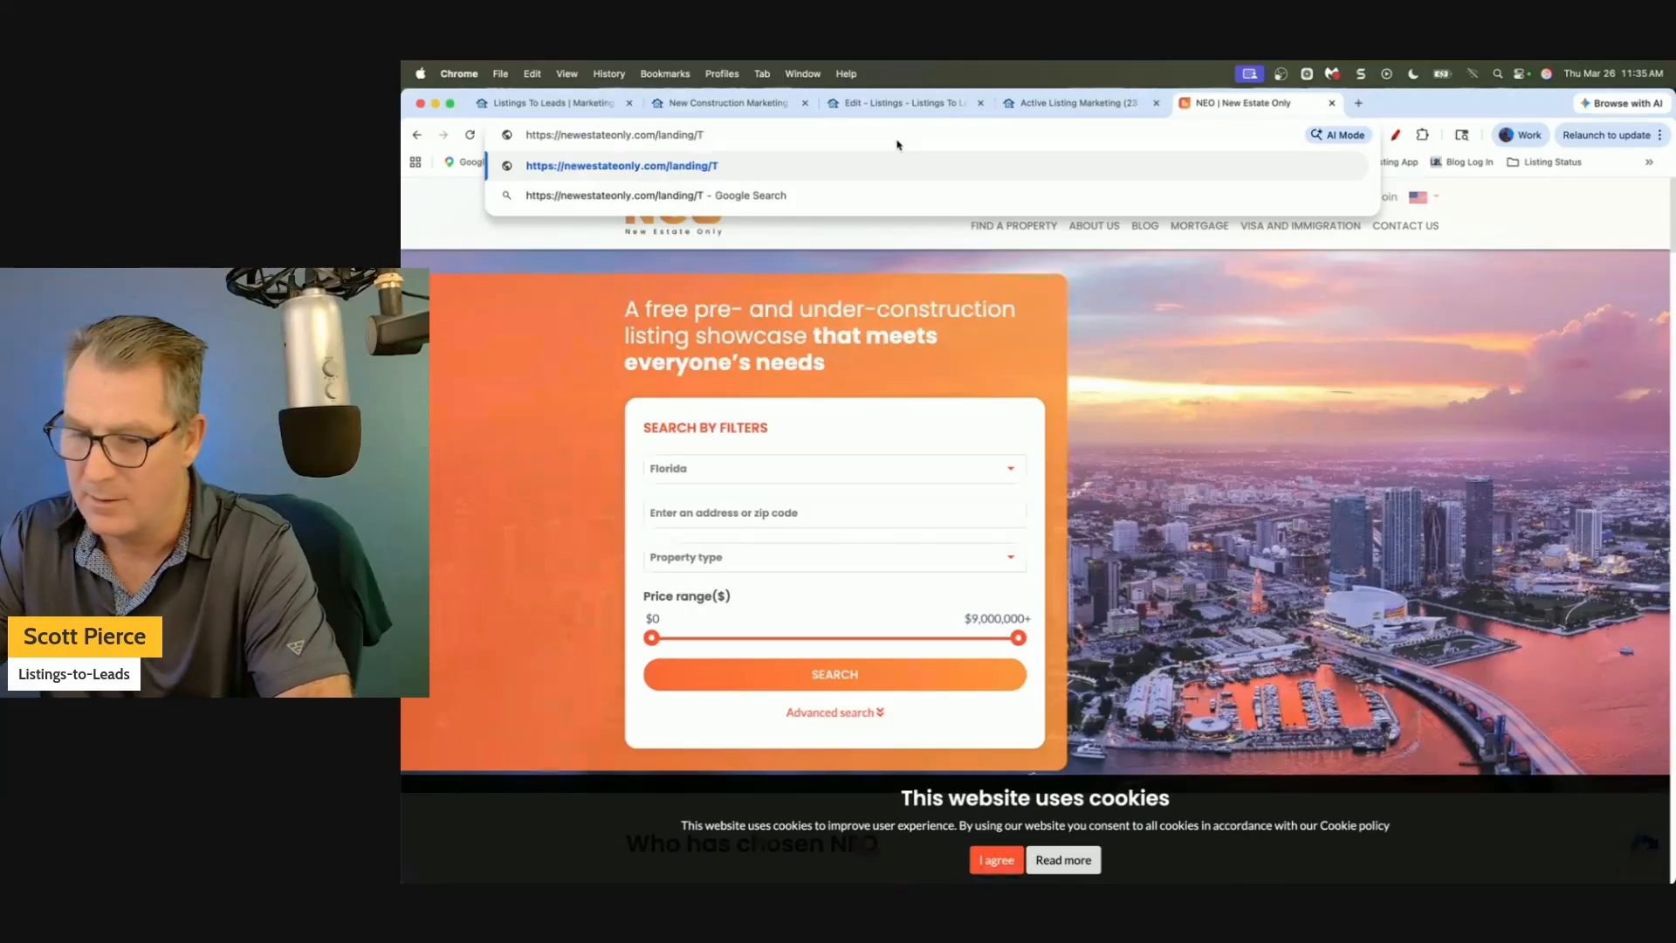
{"action": "type", "text": "E1772"}
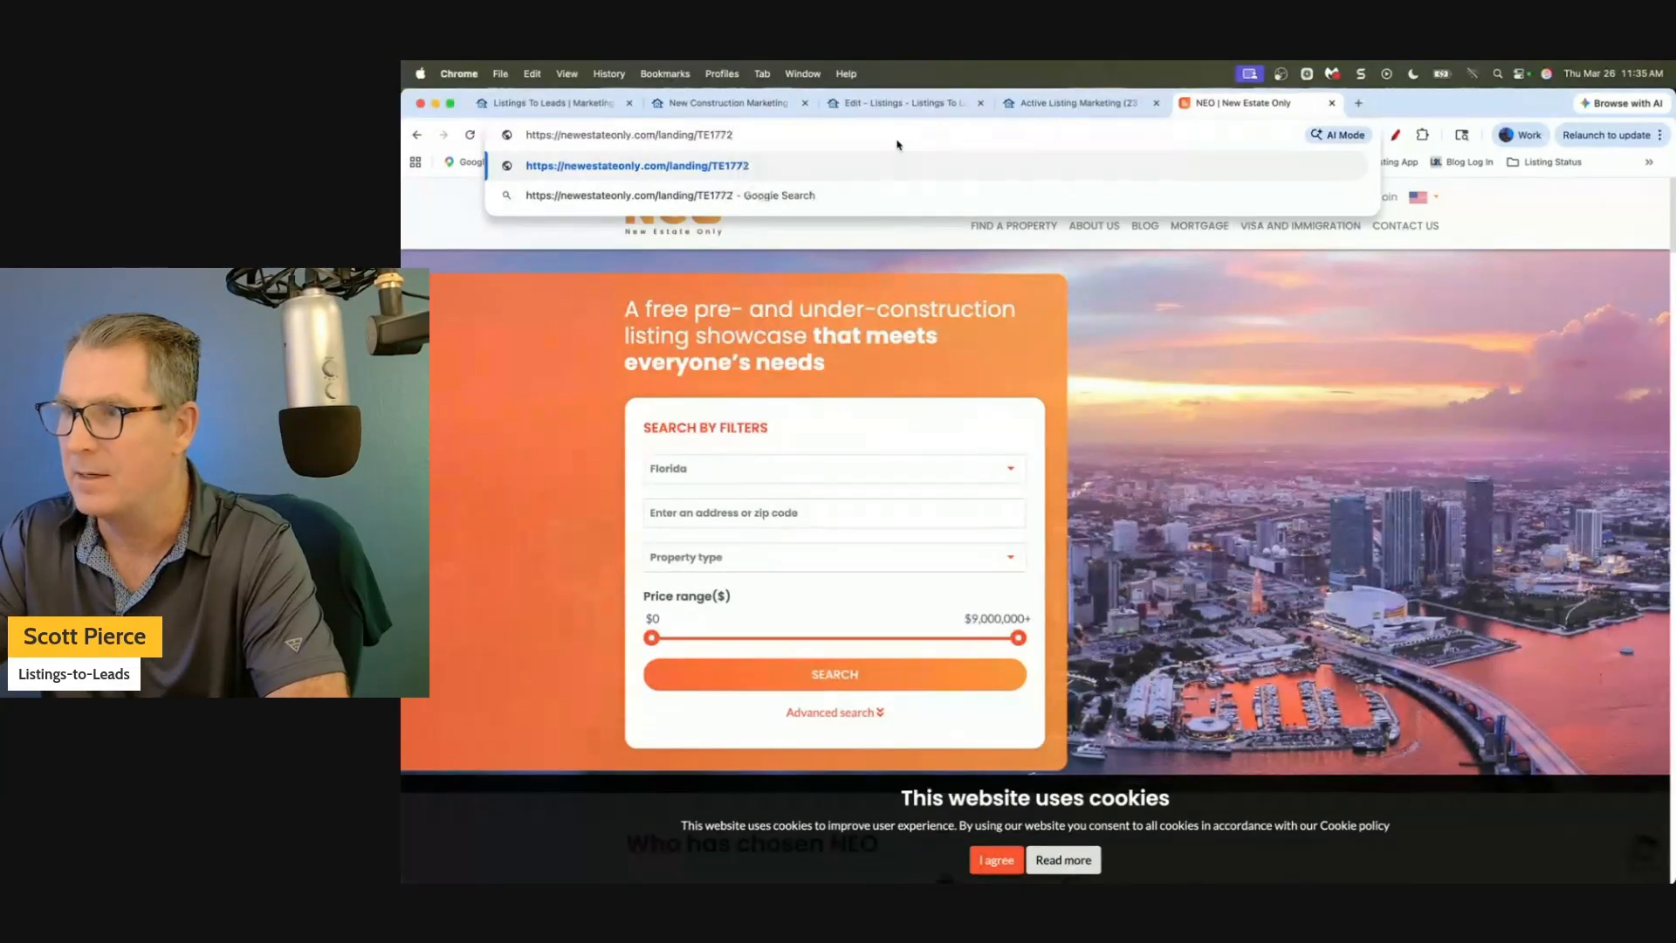
{"action": "type", "text": "/TG"}
{"action": "type", "text": "r"}
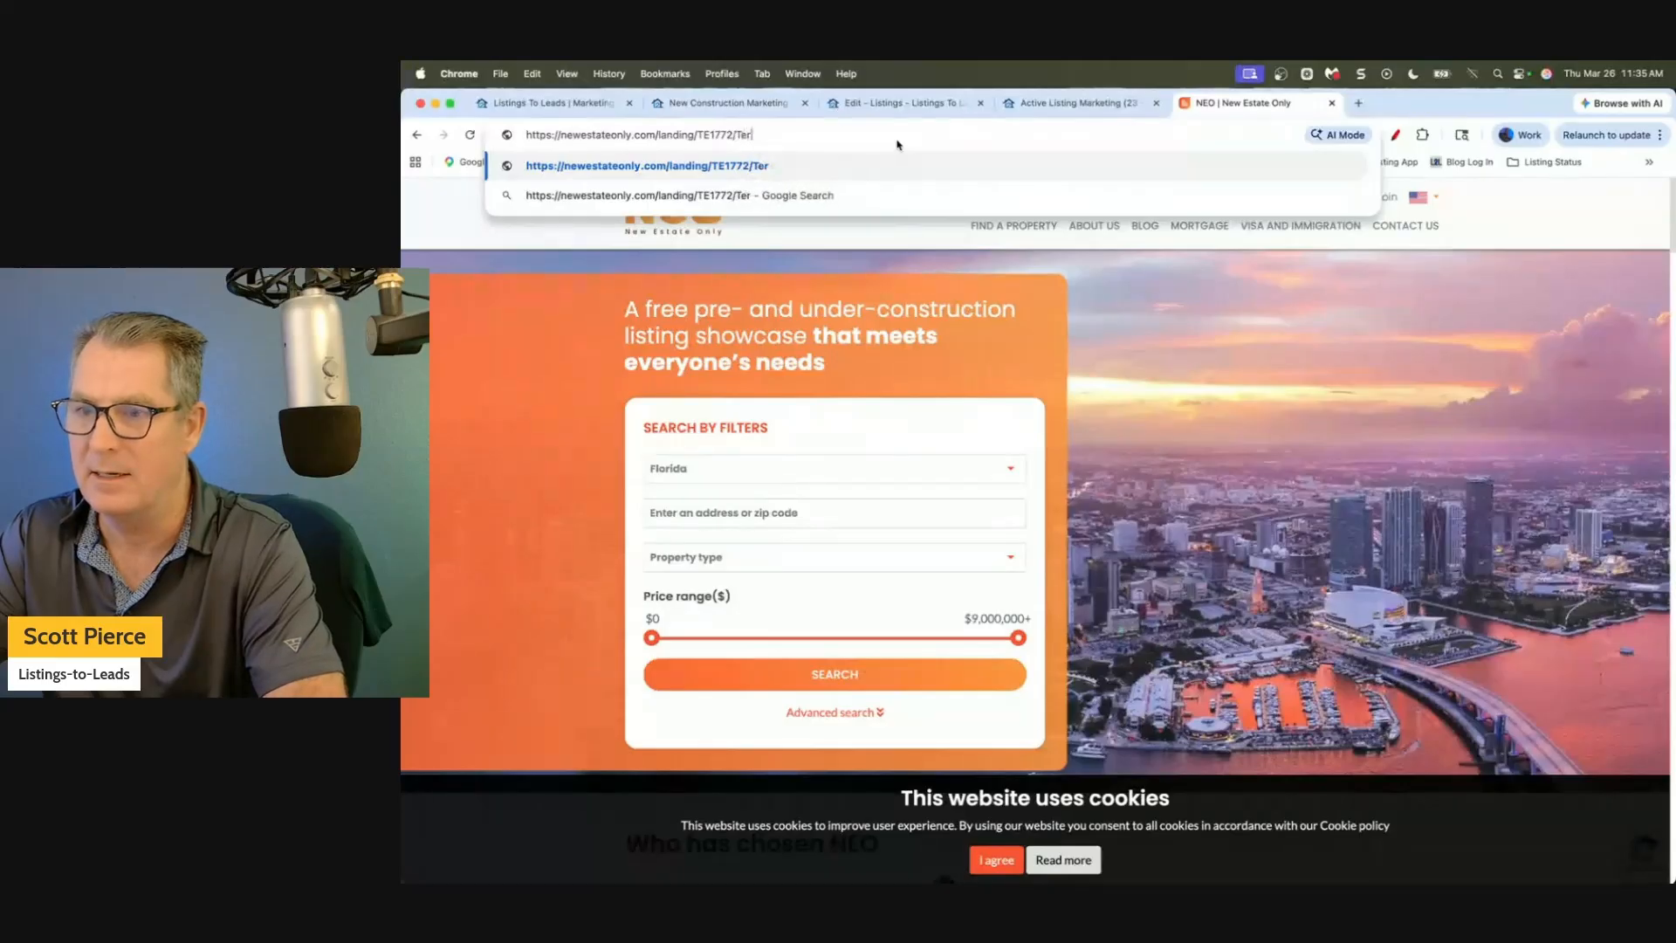
{"action": "type", "text": "ry-"}
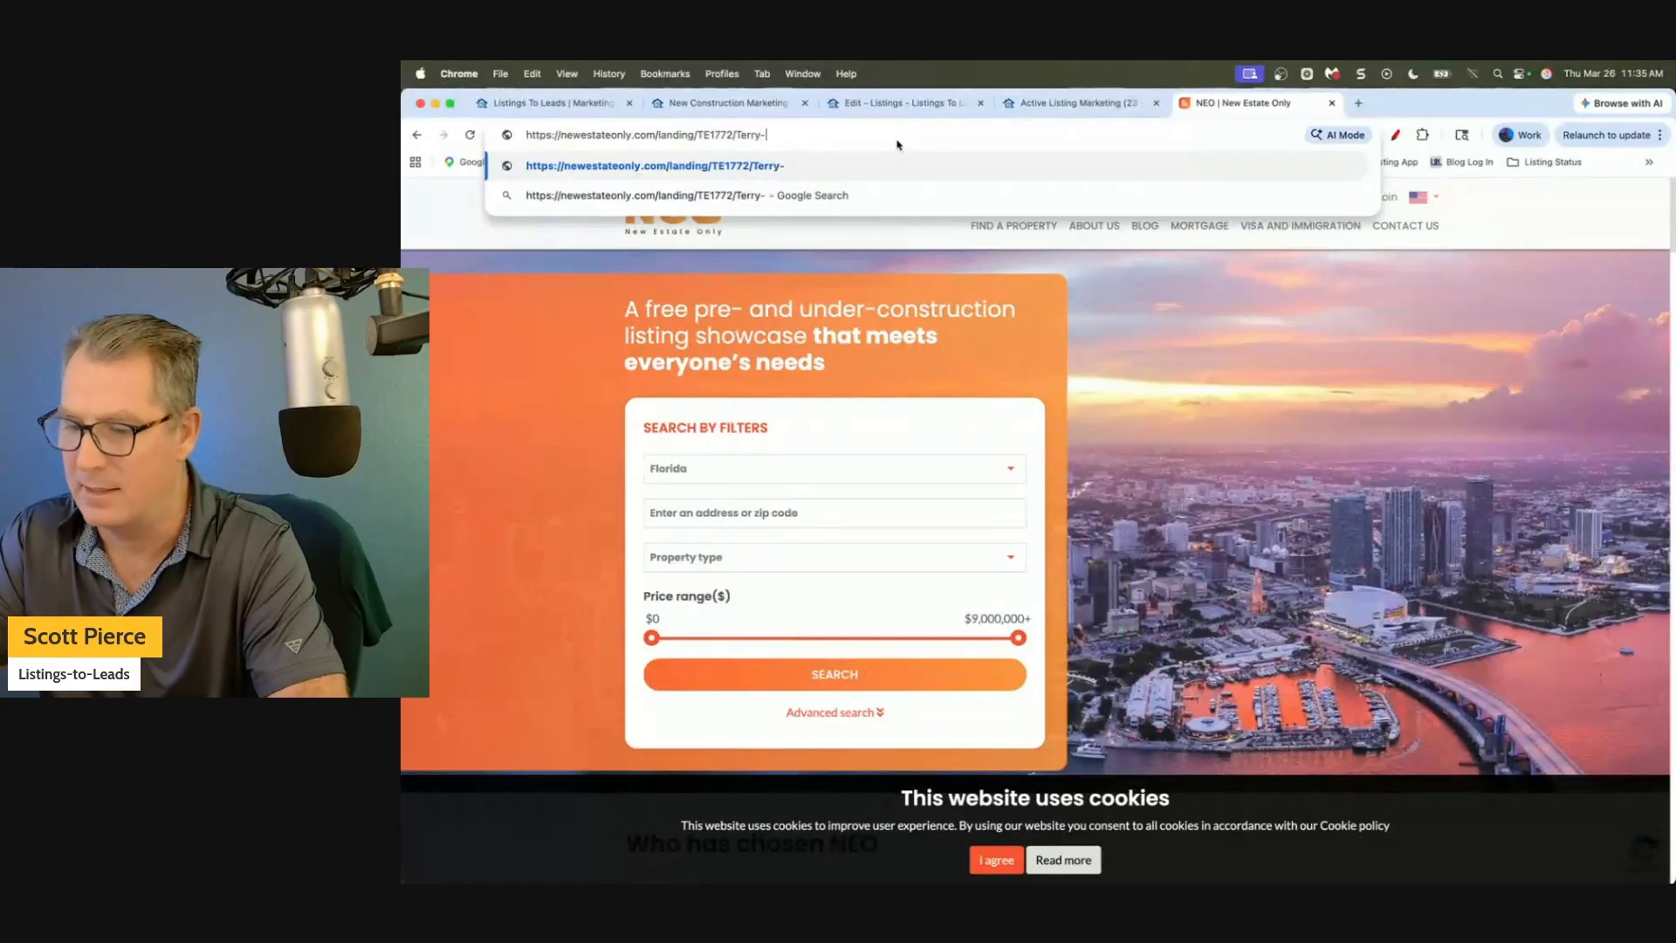
{"action": "key", "text": "Return"}
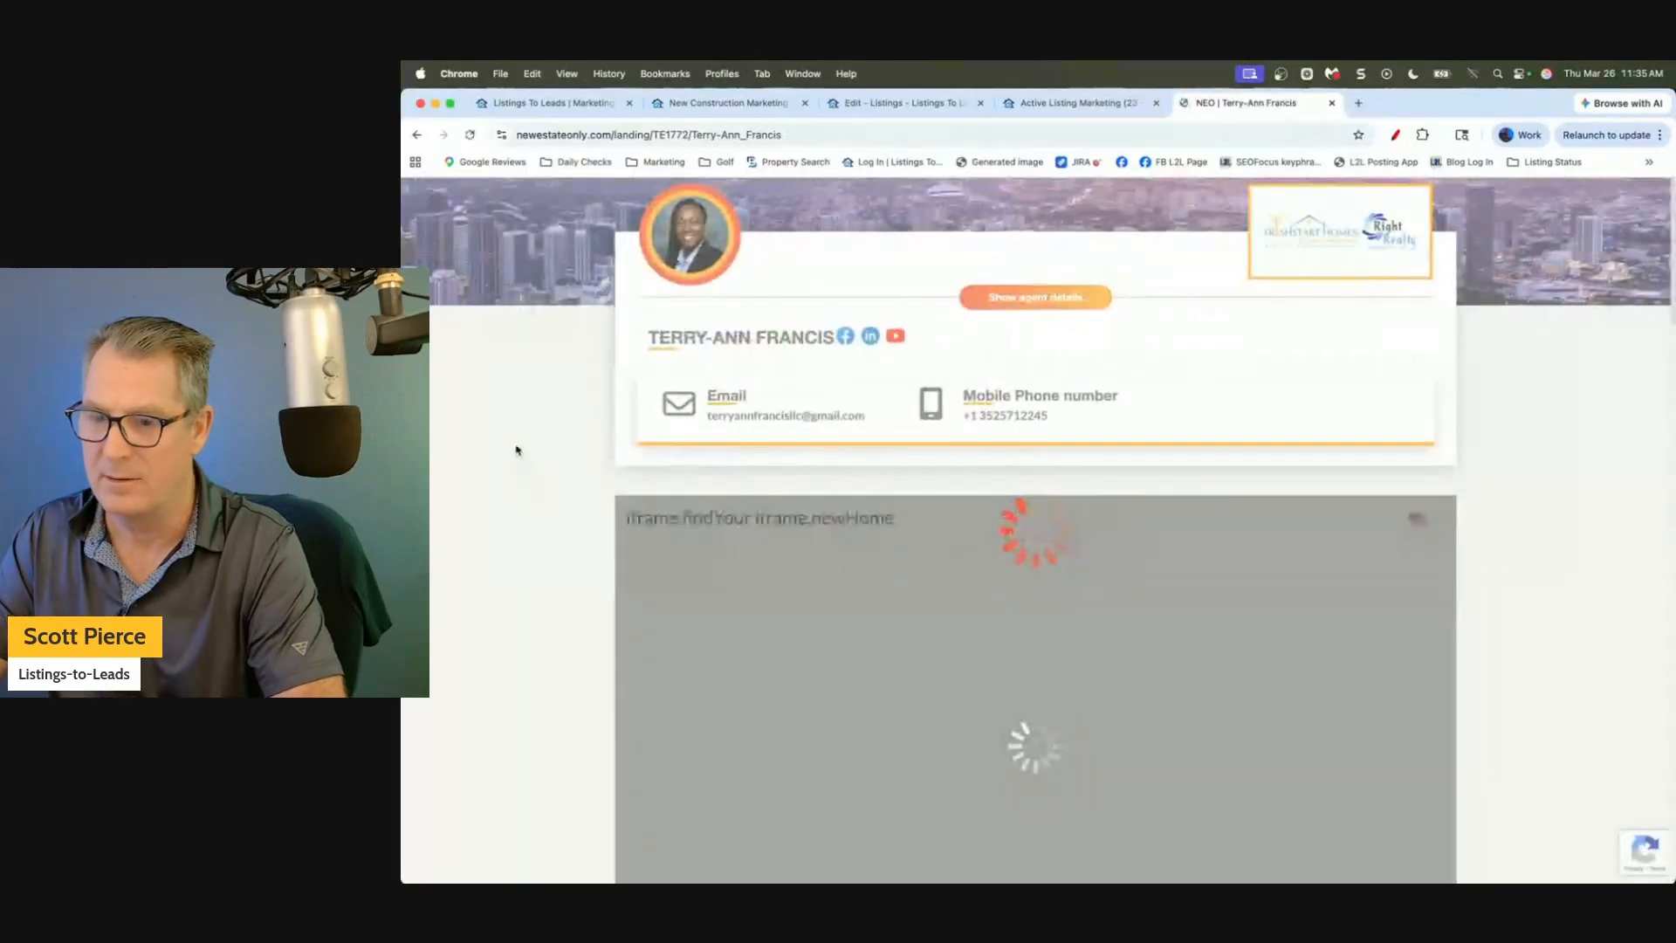
Browse the landing page's listings, go back, then close the first Listings To Leads tab.
{"action": "scroll", "coordinate": [507, 440], "scroll_direction": "down", "scroll_amount": 3}
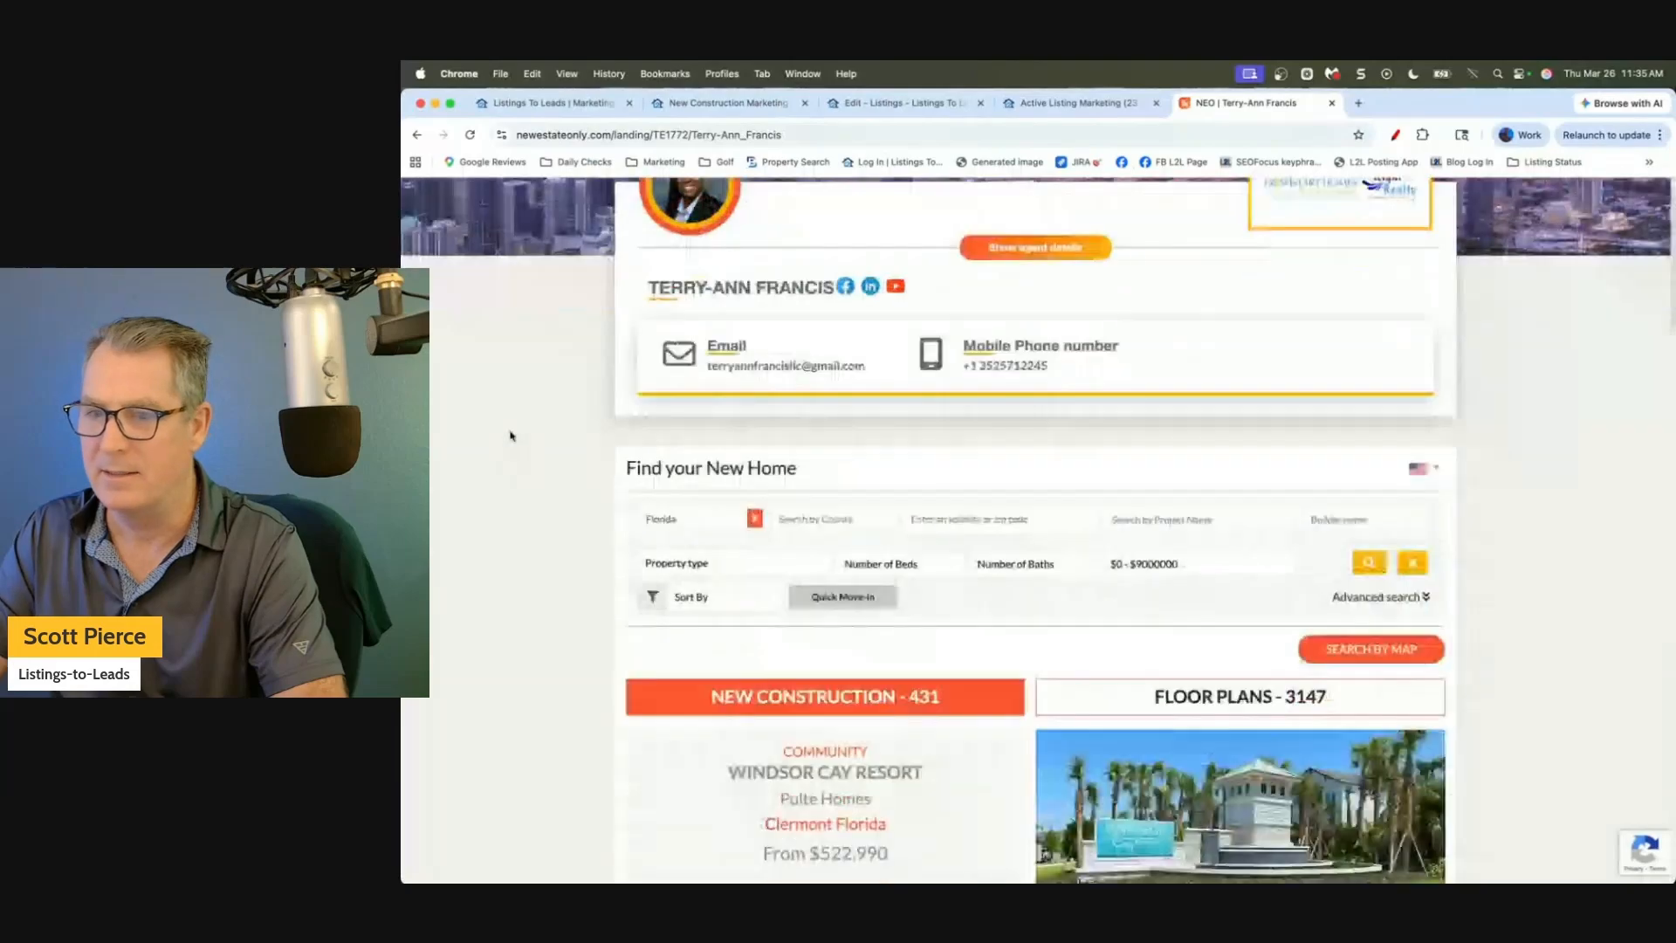
{"action": "scroll", "coordinate": [562, 393], "scroll_direction": "up", "scroll_amount": 3}
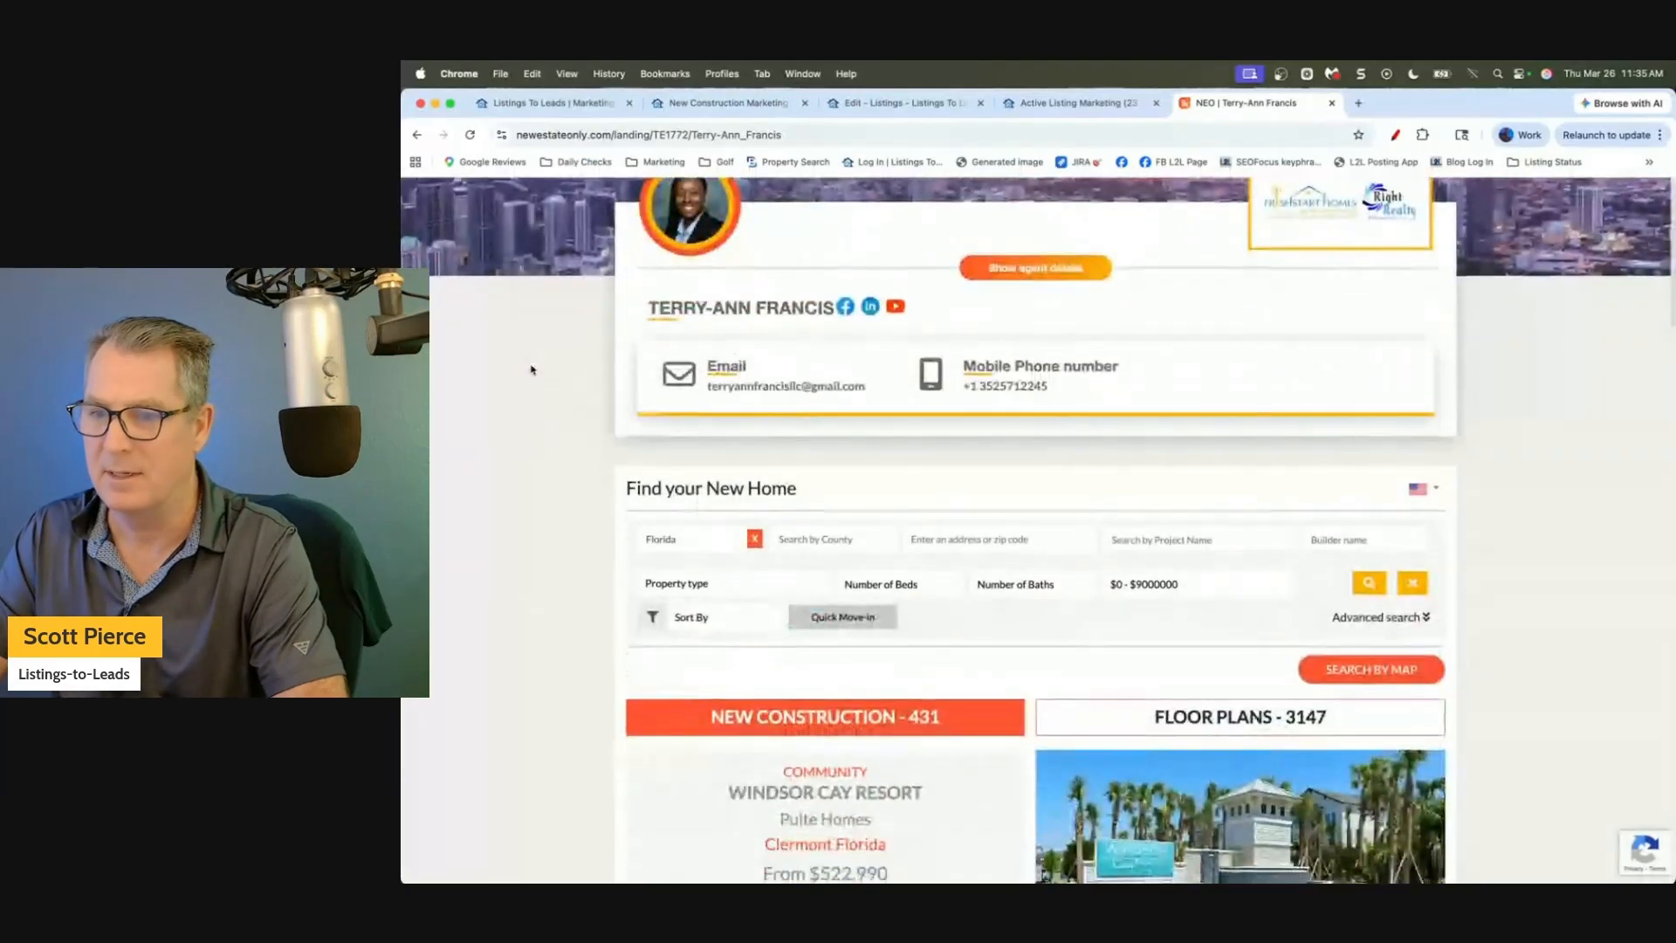
{"action": "scroll", "coordinate": [531, 369], "scroll_direction": "down", "scroll_amount": 5}
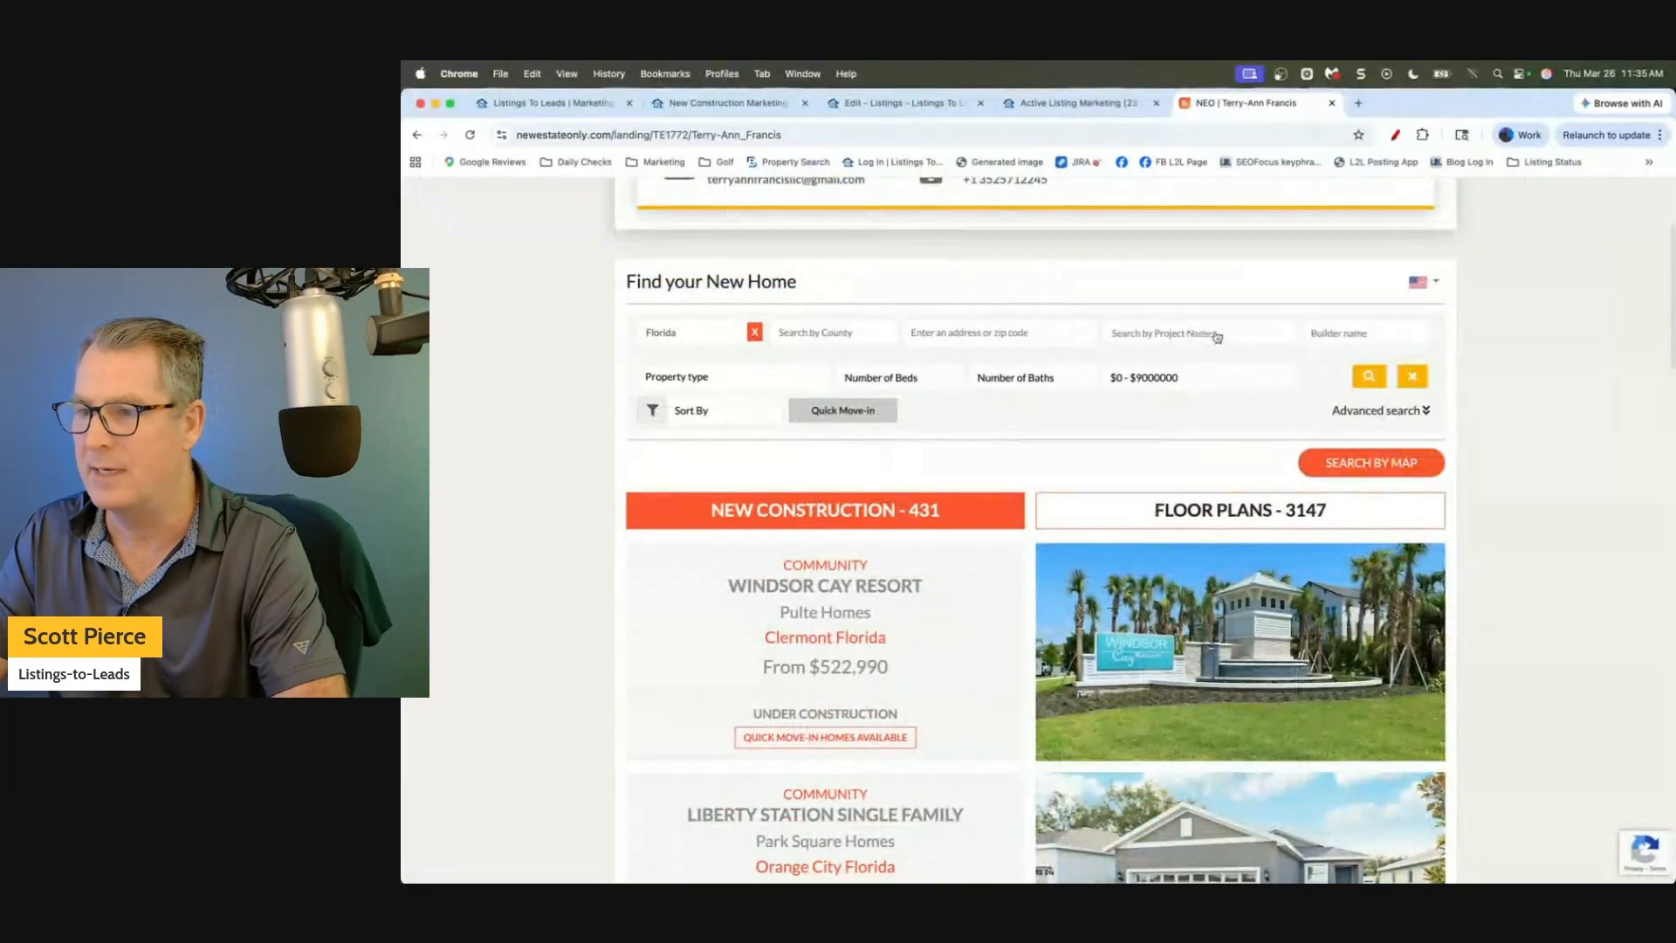
{"action": "scroll", "coordinate": [567, 533], "scroll_direction": "down", "scroll_amount": 4}
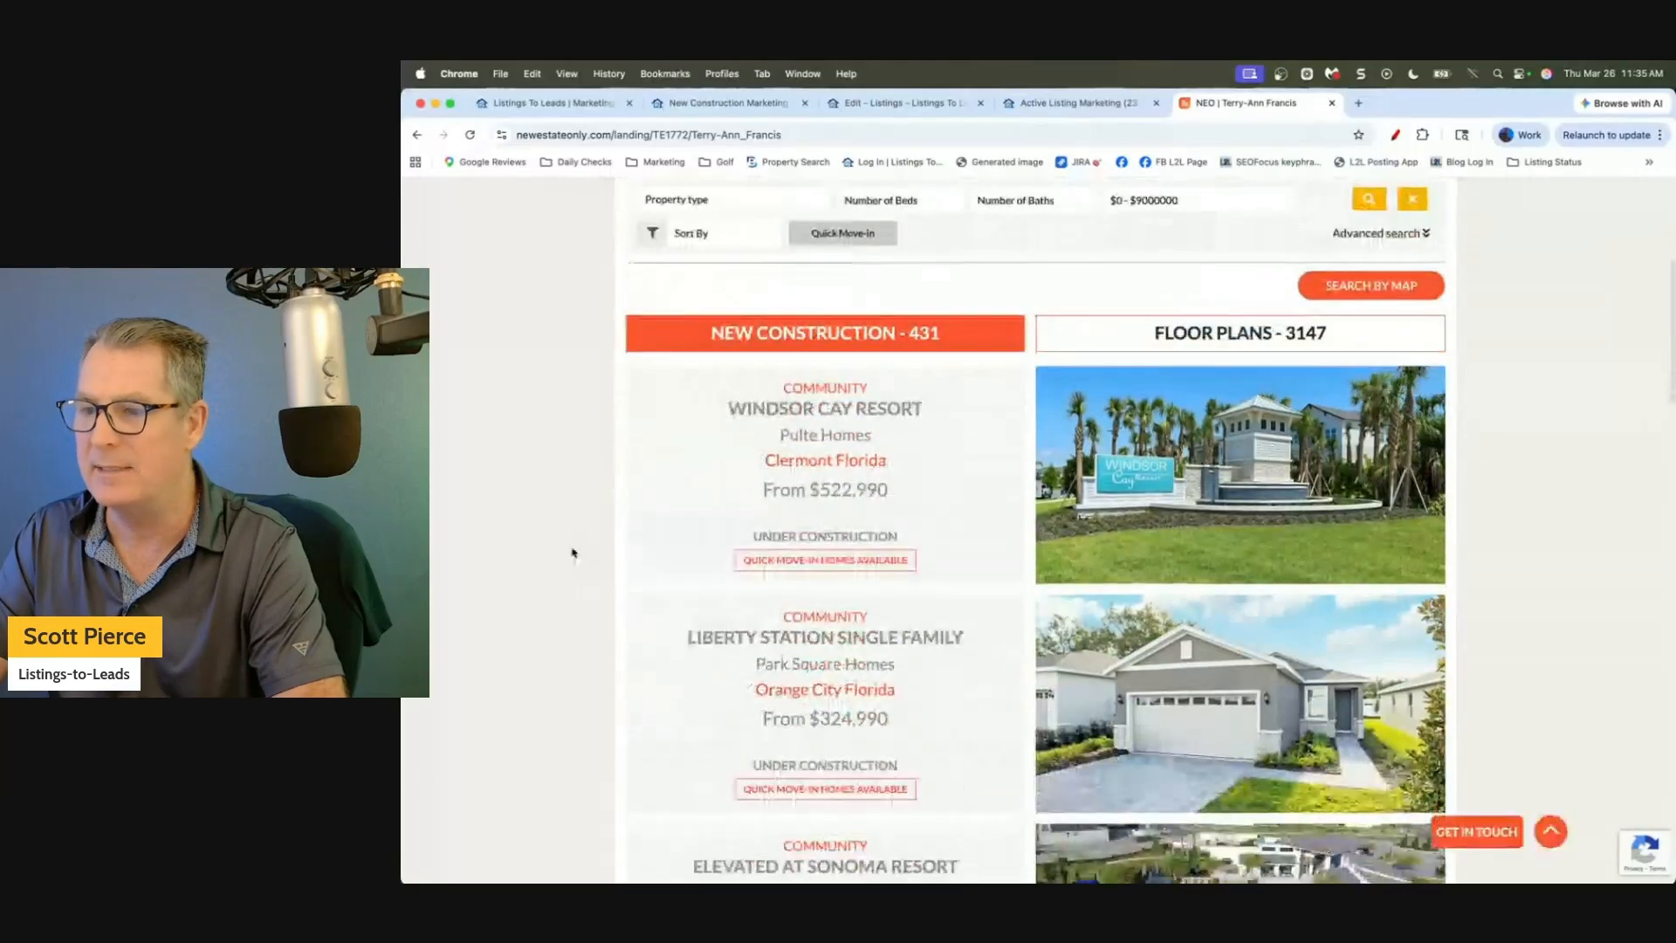
{"action": "scroll", "coordinate": [667, 475], "scroll_direction": "down", "scroll_amount": 1}
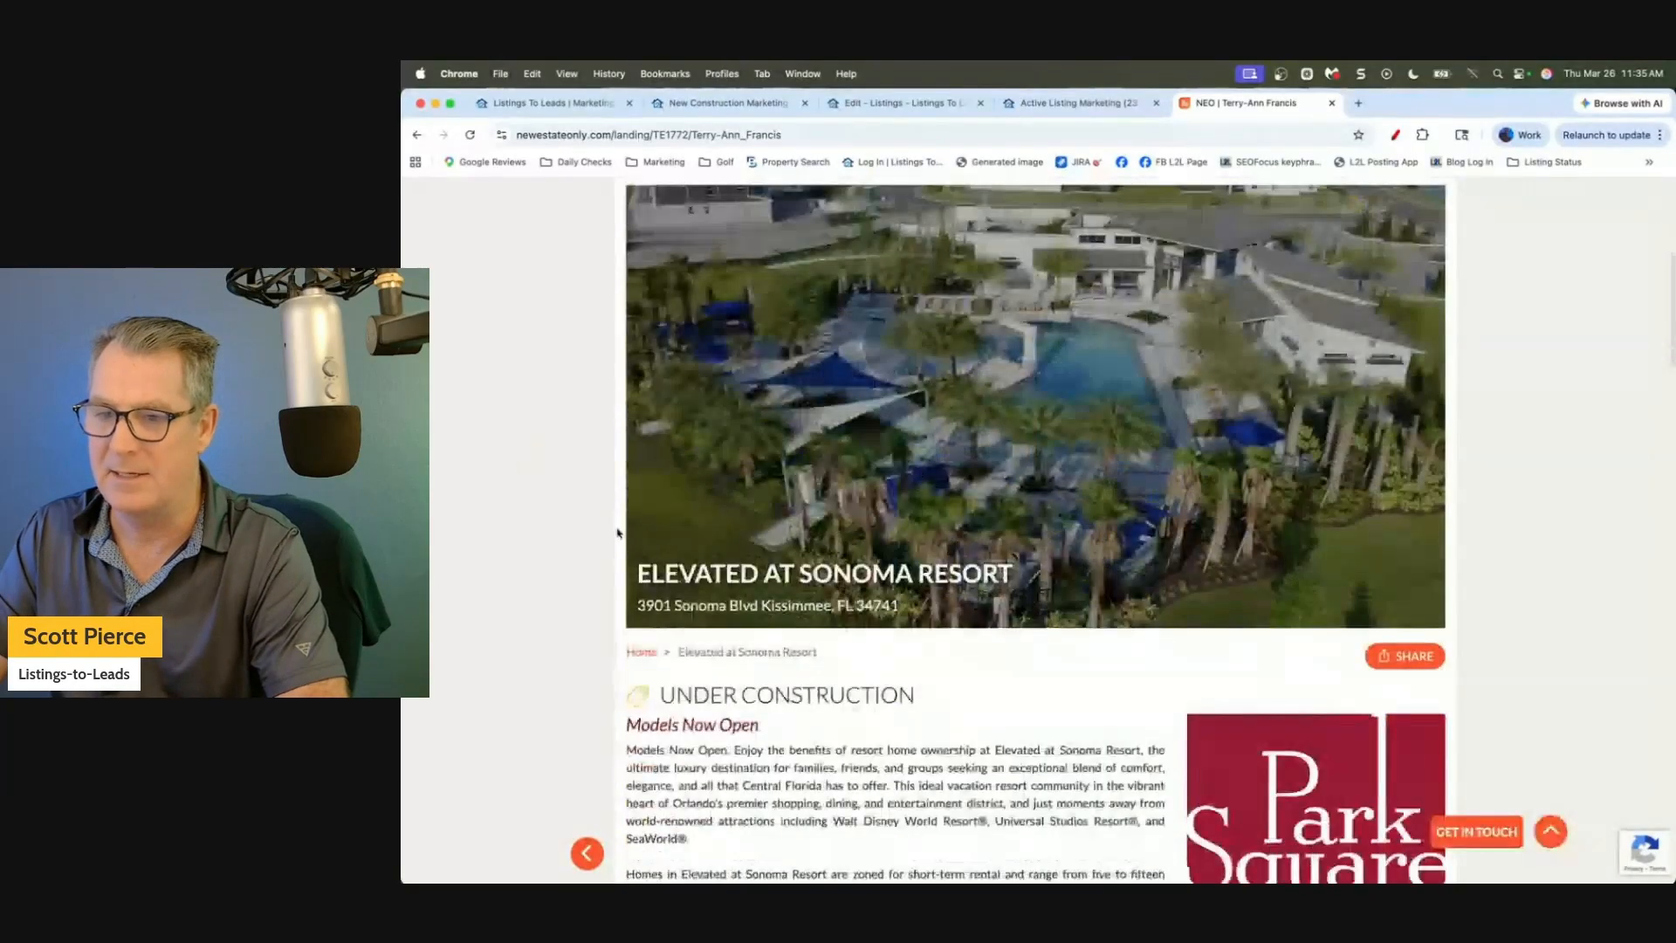
{"action": "scroll", "coordinate": [615, 506], "scroll_direction": "down", "scroll_amount": 3}
{"action": "scroll", "coordinate": [583, 439], "scroll_direction": "up", "scroll_amount": 1}
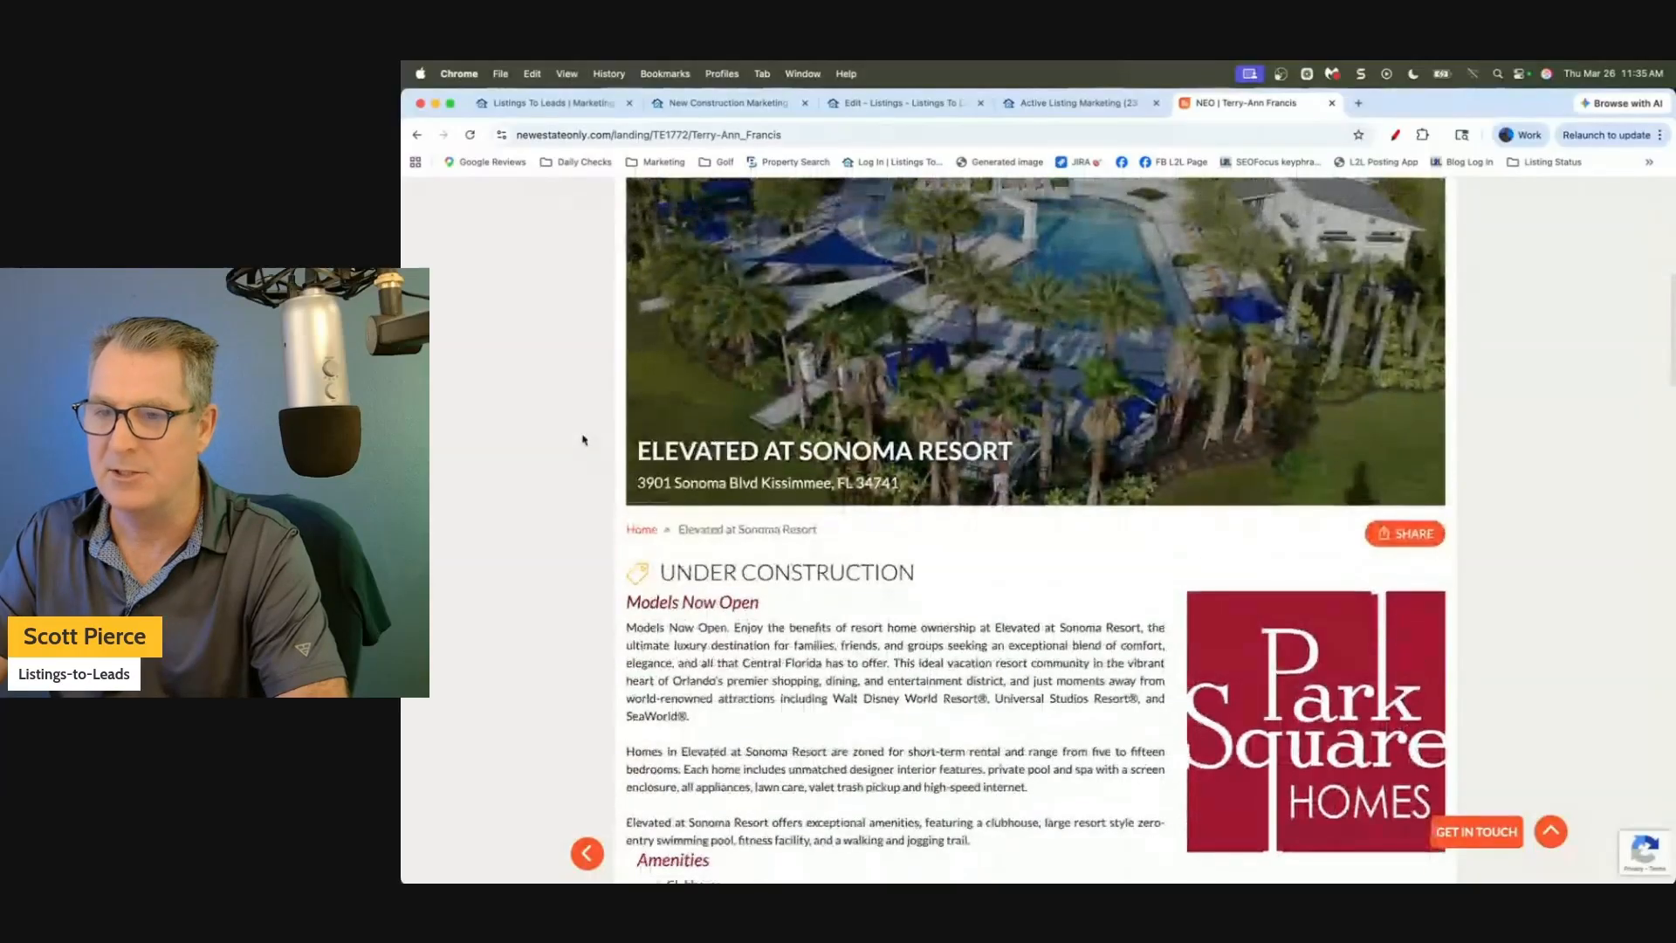
{"action": "left_click", "coordinate": [417, 135]}
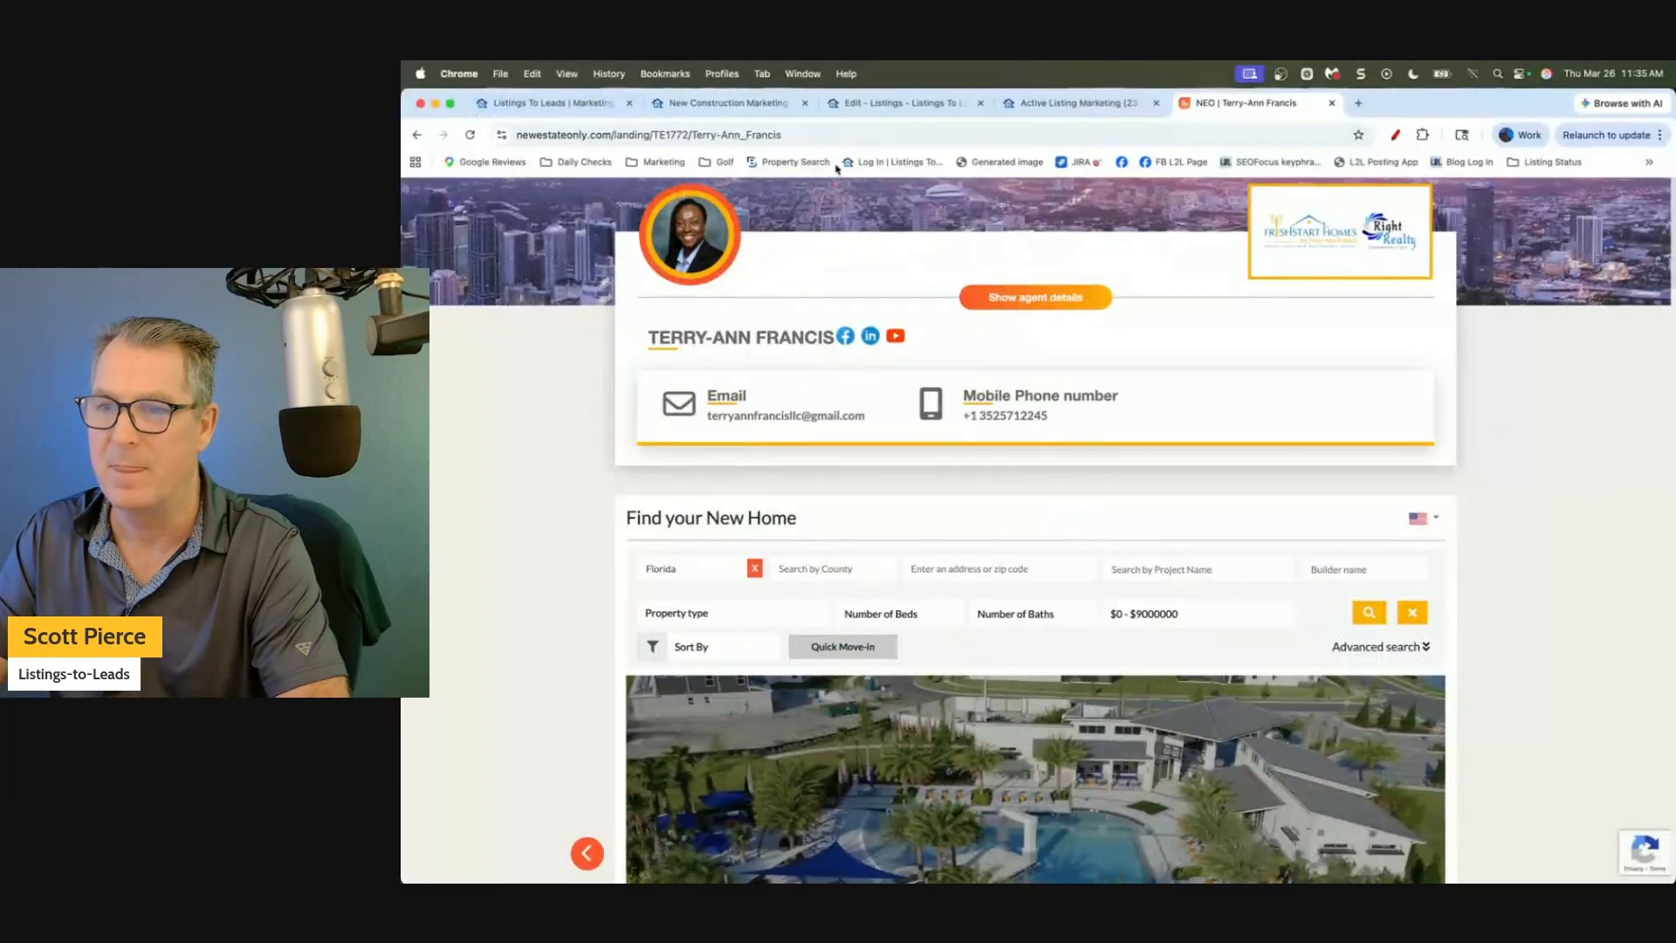
{"action": "left_click", "coordinate": [857, 142]}
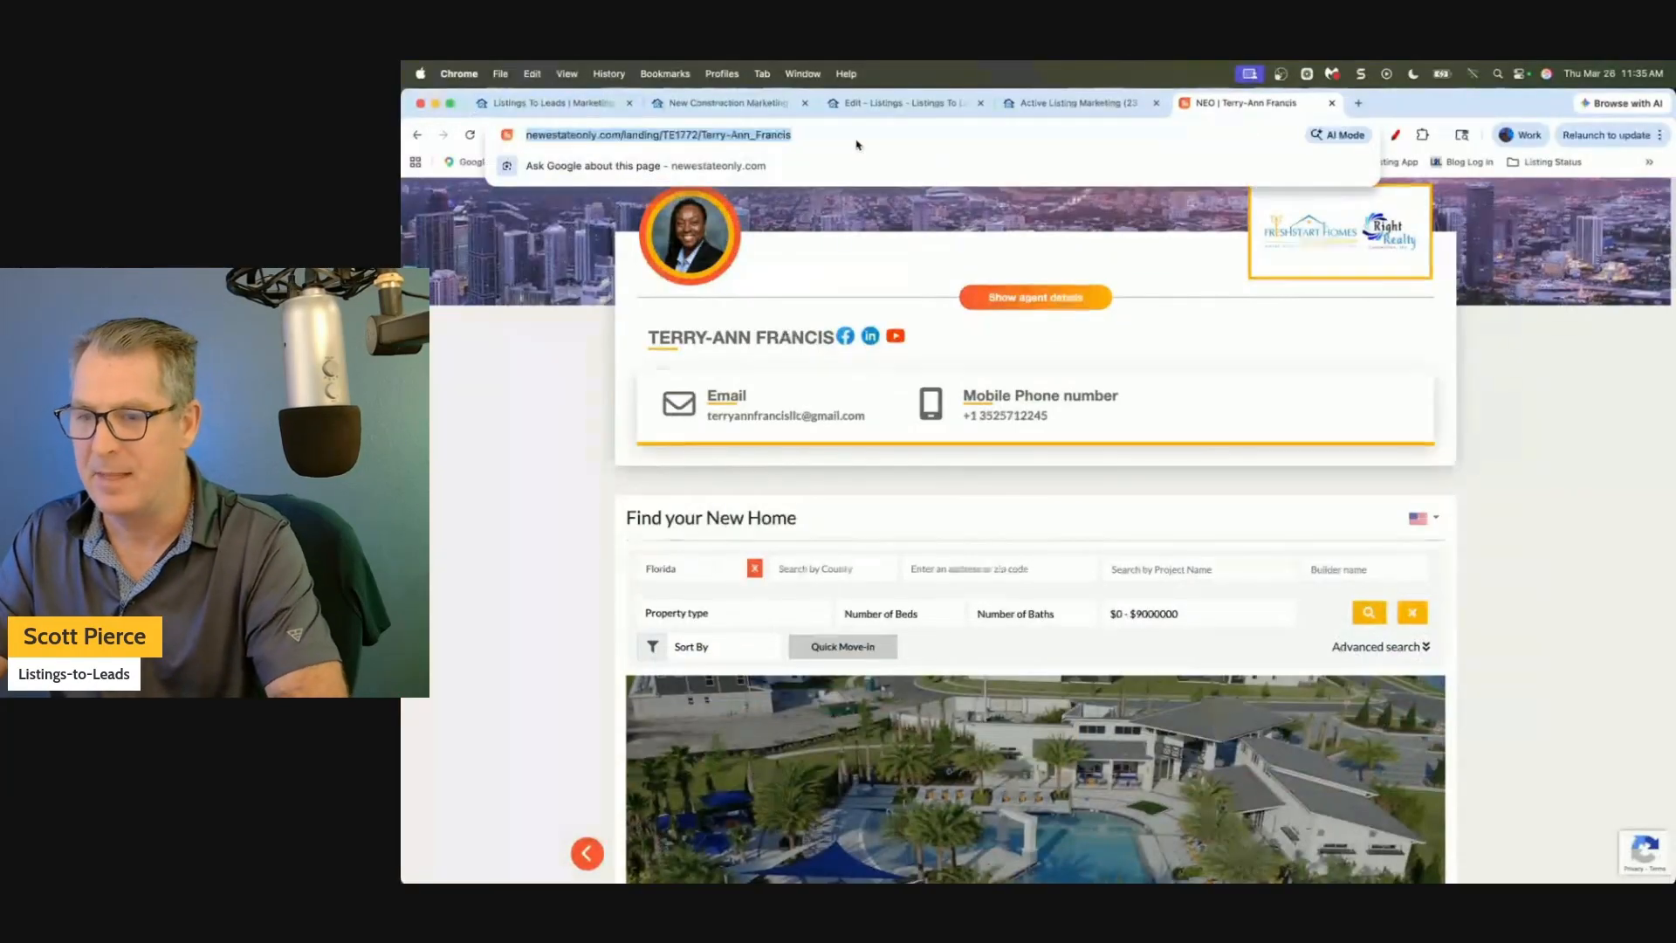
{"action": "left_click", "coordinate": [551, 573]}
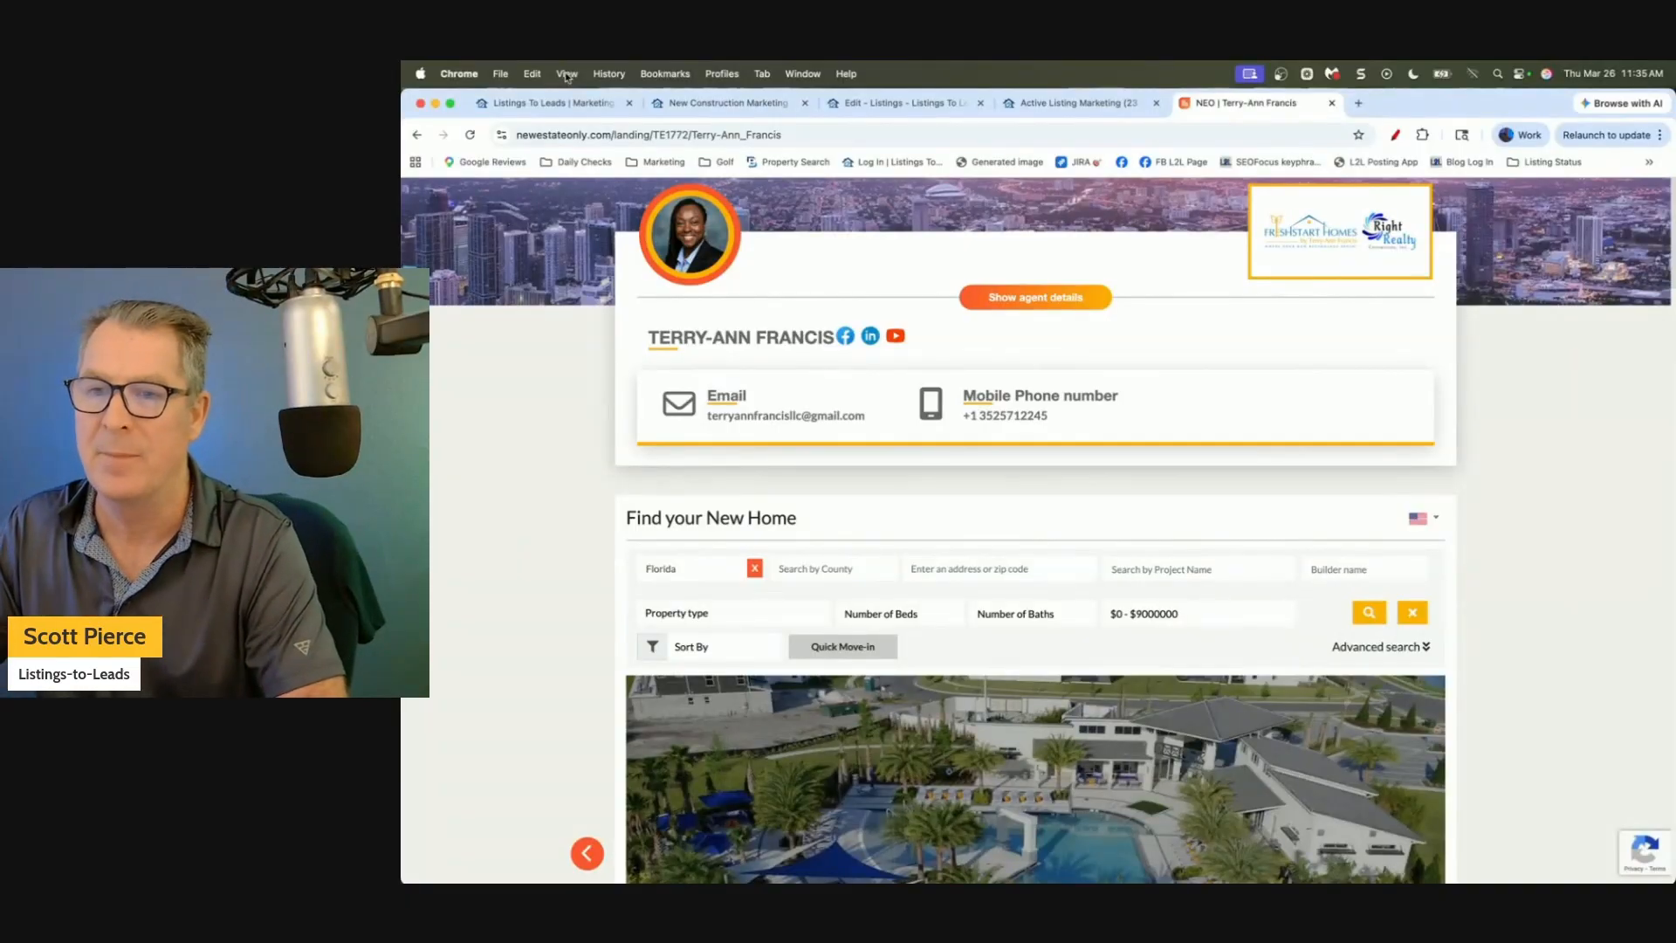
{"action": "left_click", "coordinate": [576, 103]}
{"action": "left_click", "coordinate": [629, 103]}
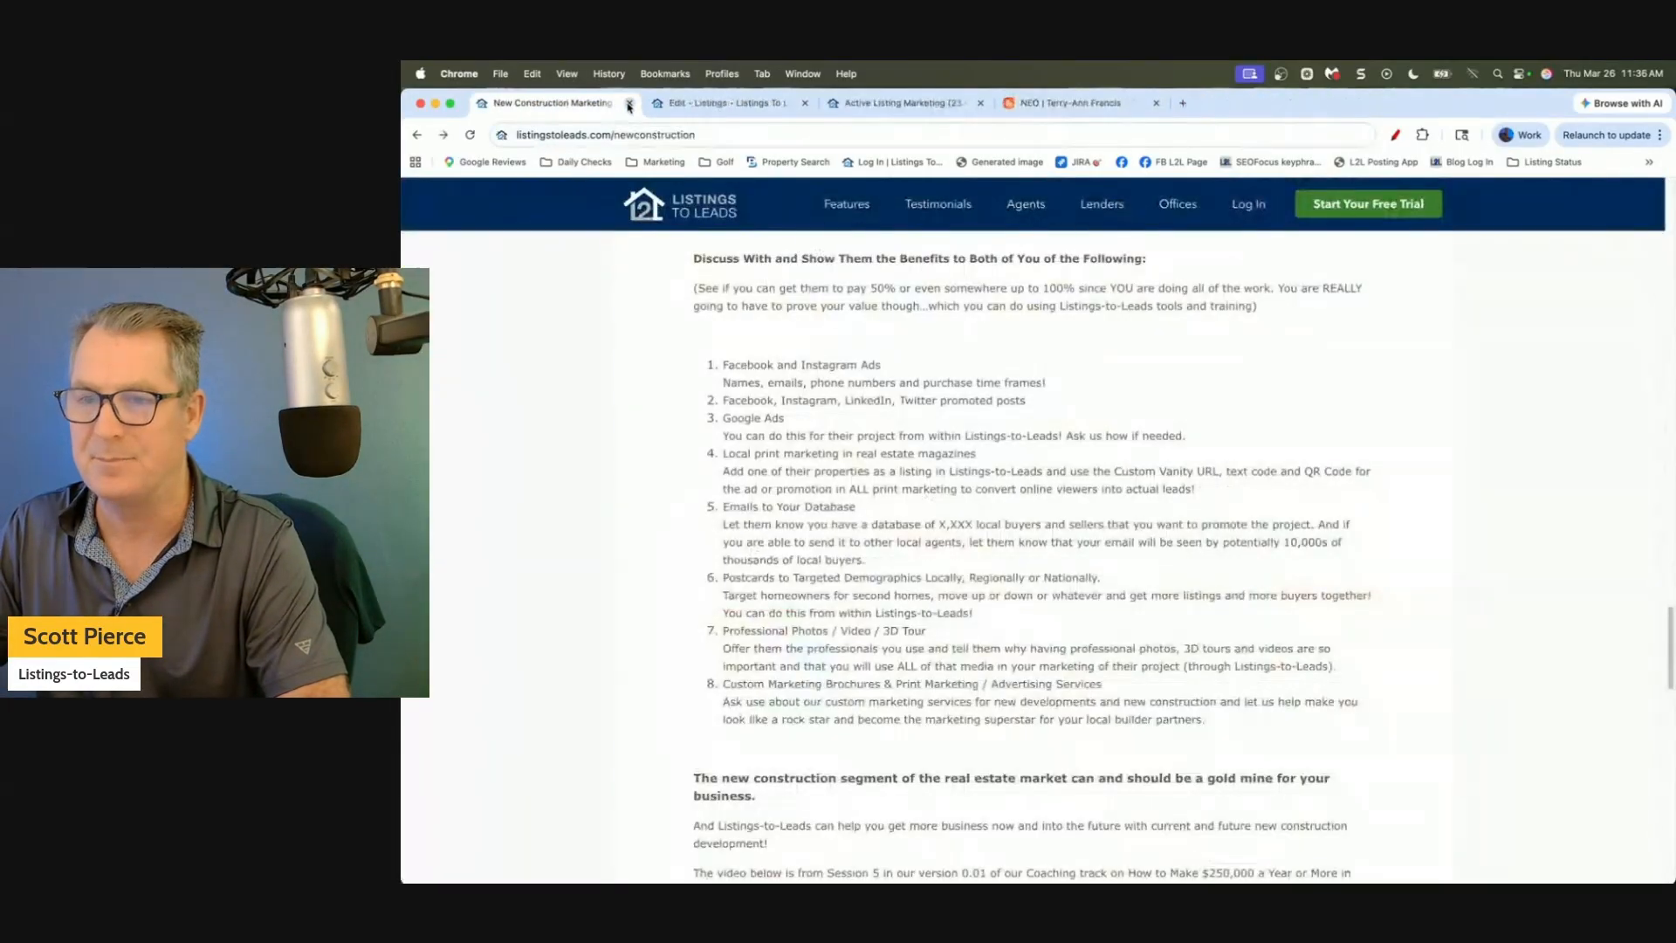
{"action": "left_click", "coordinate": [725, 103]}
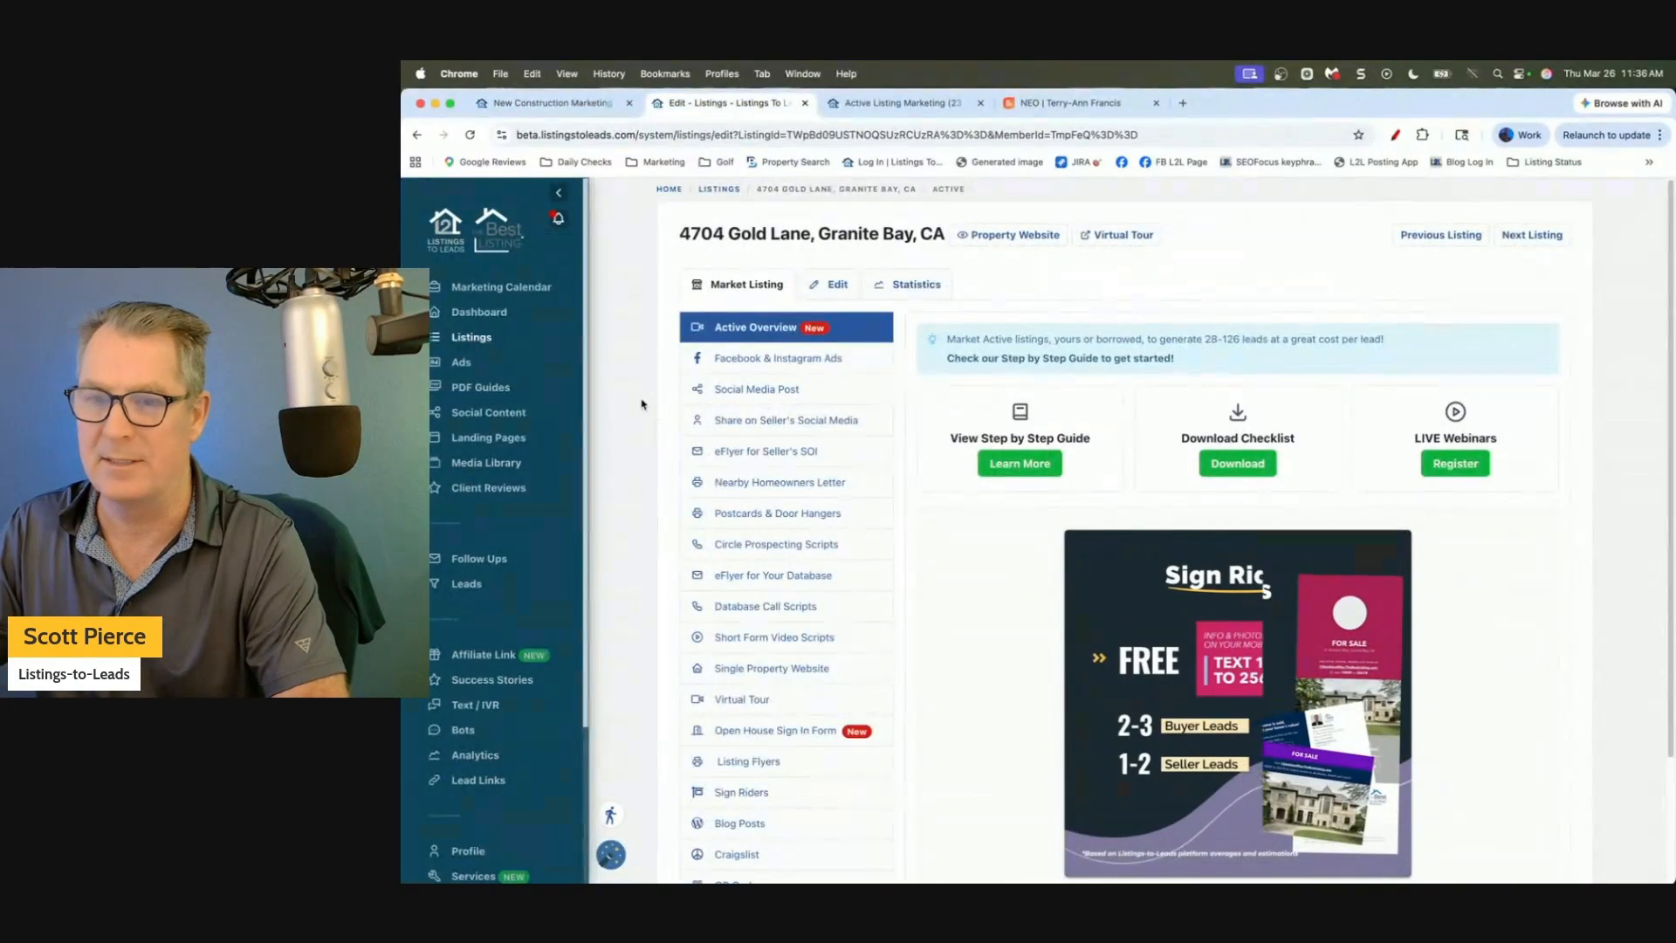
{"action": "left_click", "coordinate": [461, 362]}
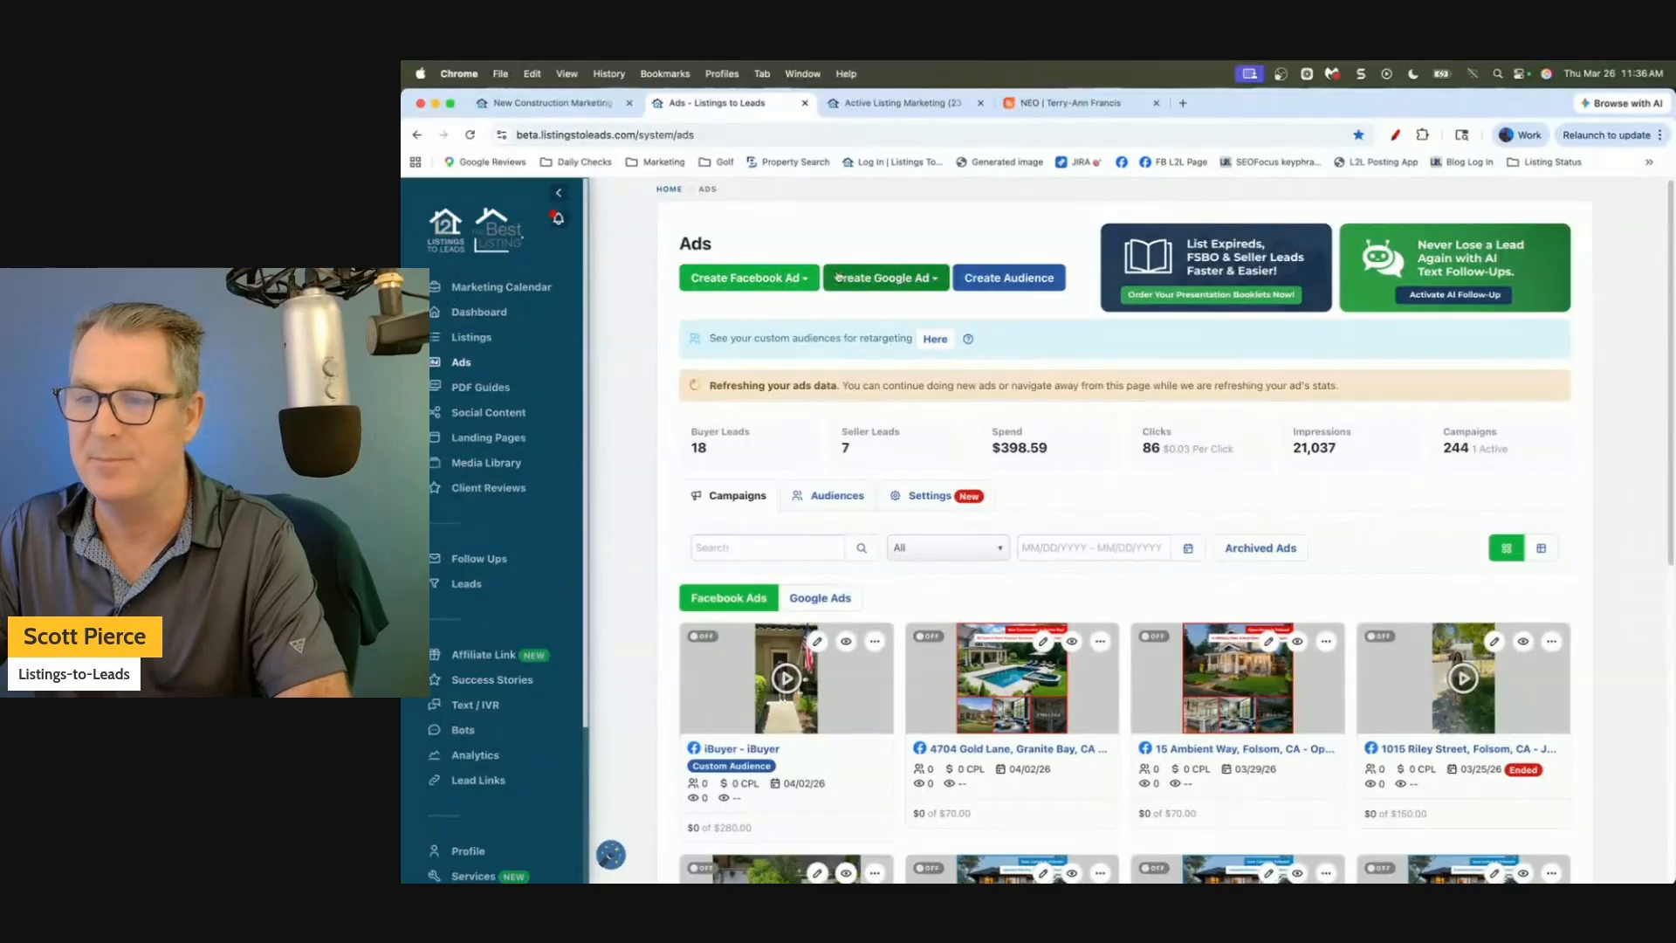
Create a custom Facebook lead ad named 'IDX New Construction' for buyer leads.
{"action": "left_click", "coordinate": [772, 281]}
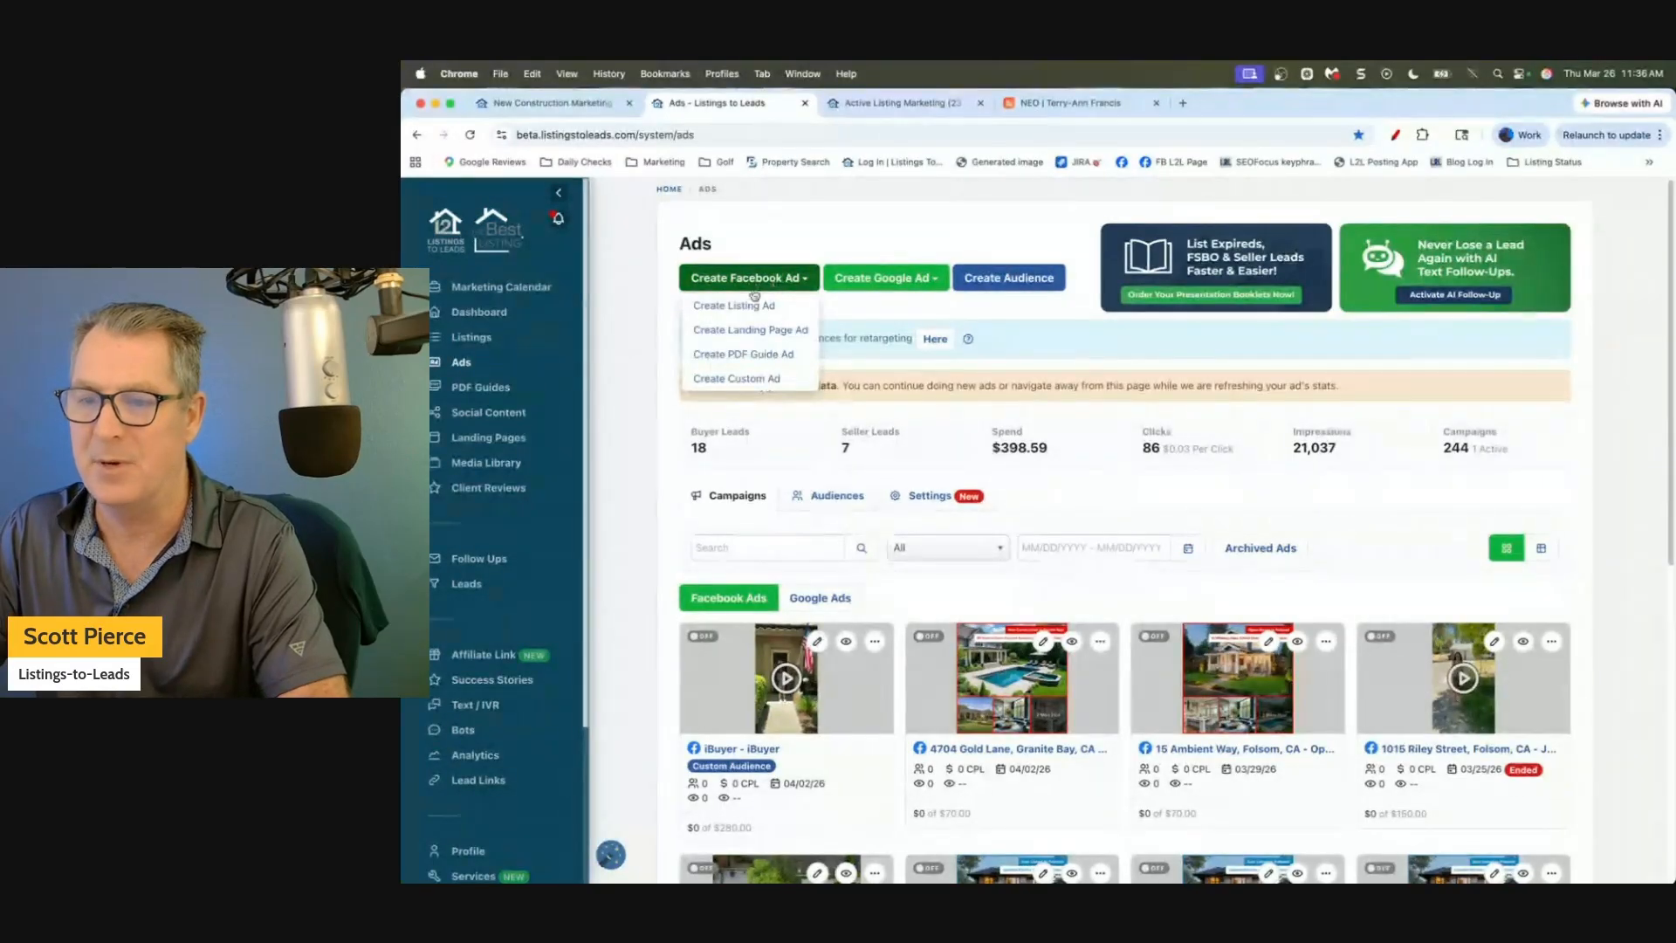
{"action": "left_click", "coordinate": [738, 379]}
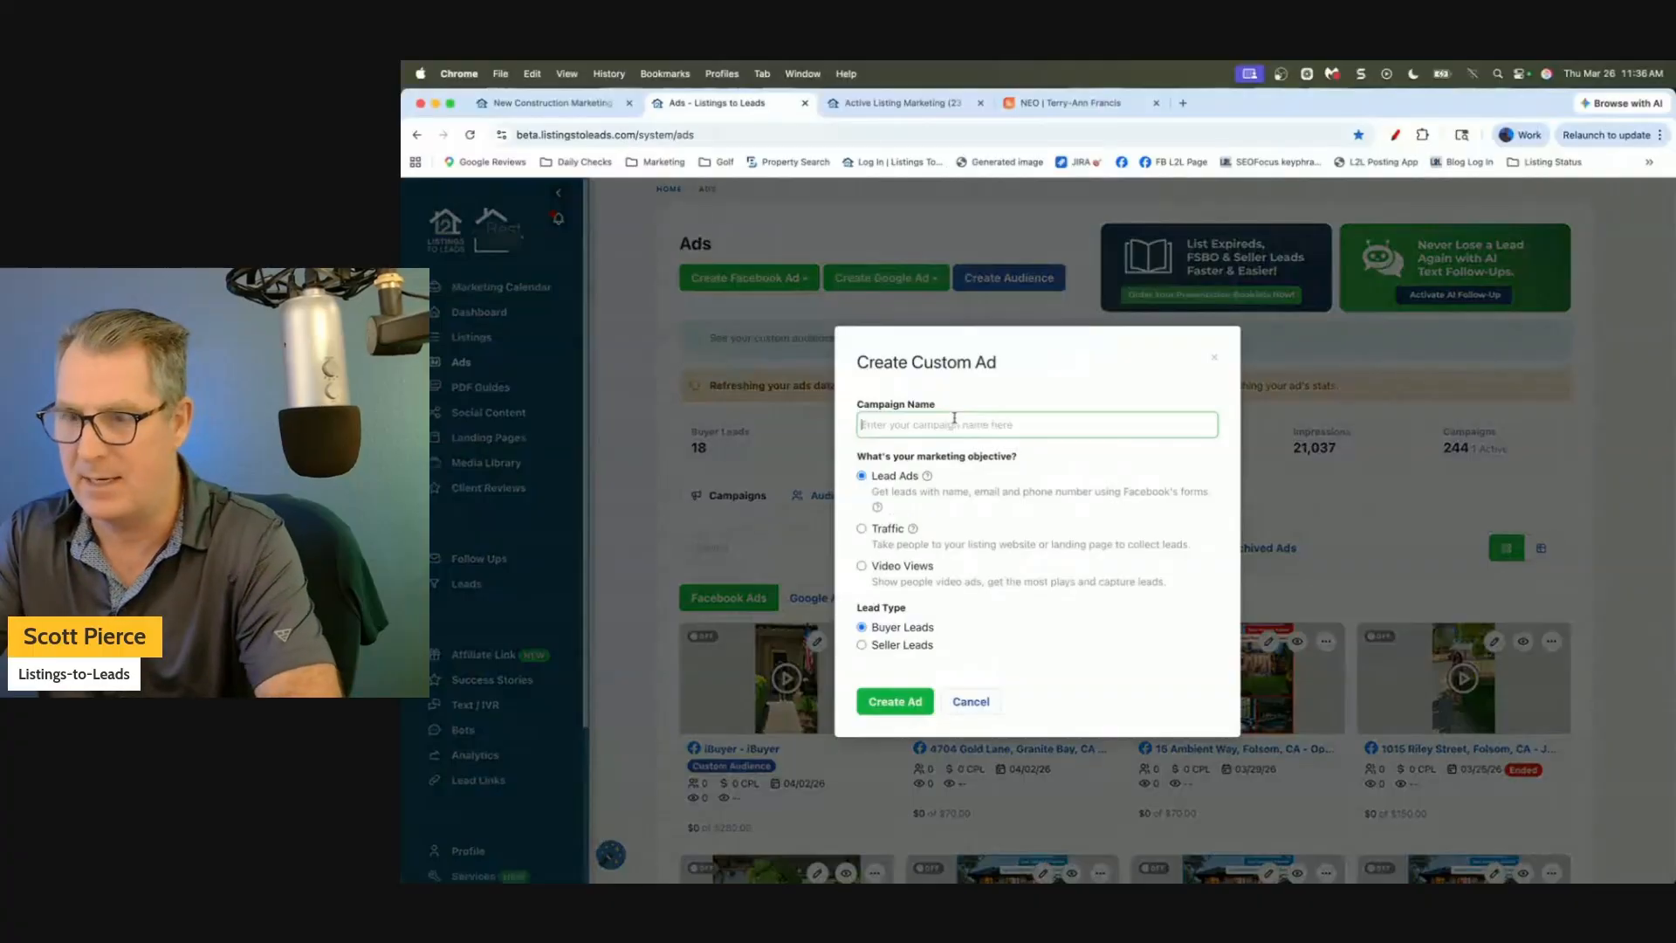
{"action": "type", "text": "IDX New Construcc"}
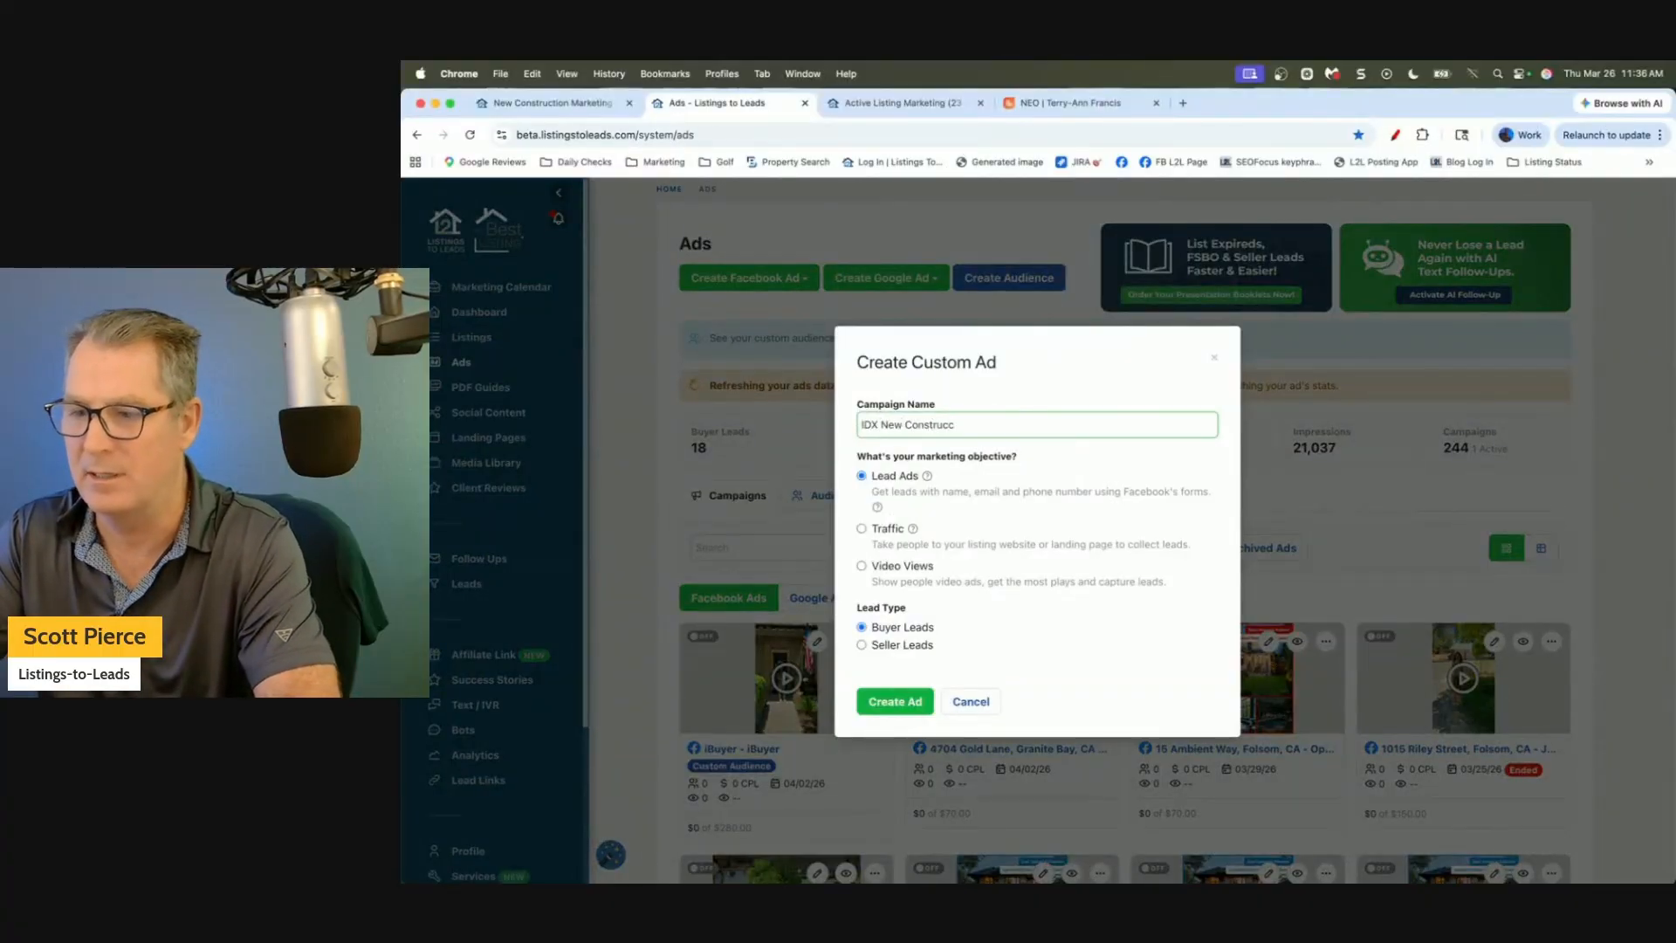
{"action": "key", "text": "BackSpace"}
{"action": "type", "text": "tion"}
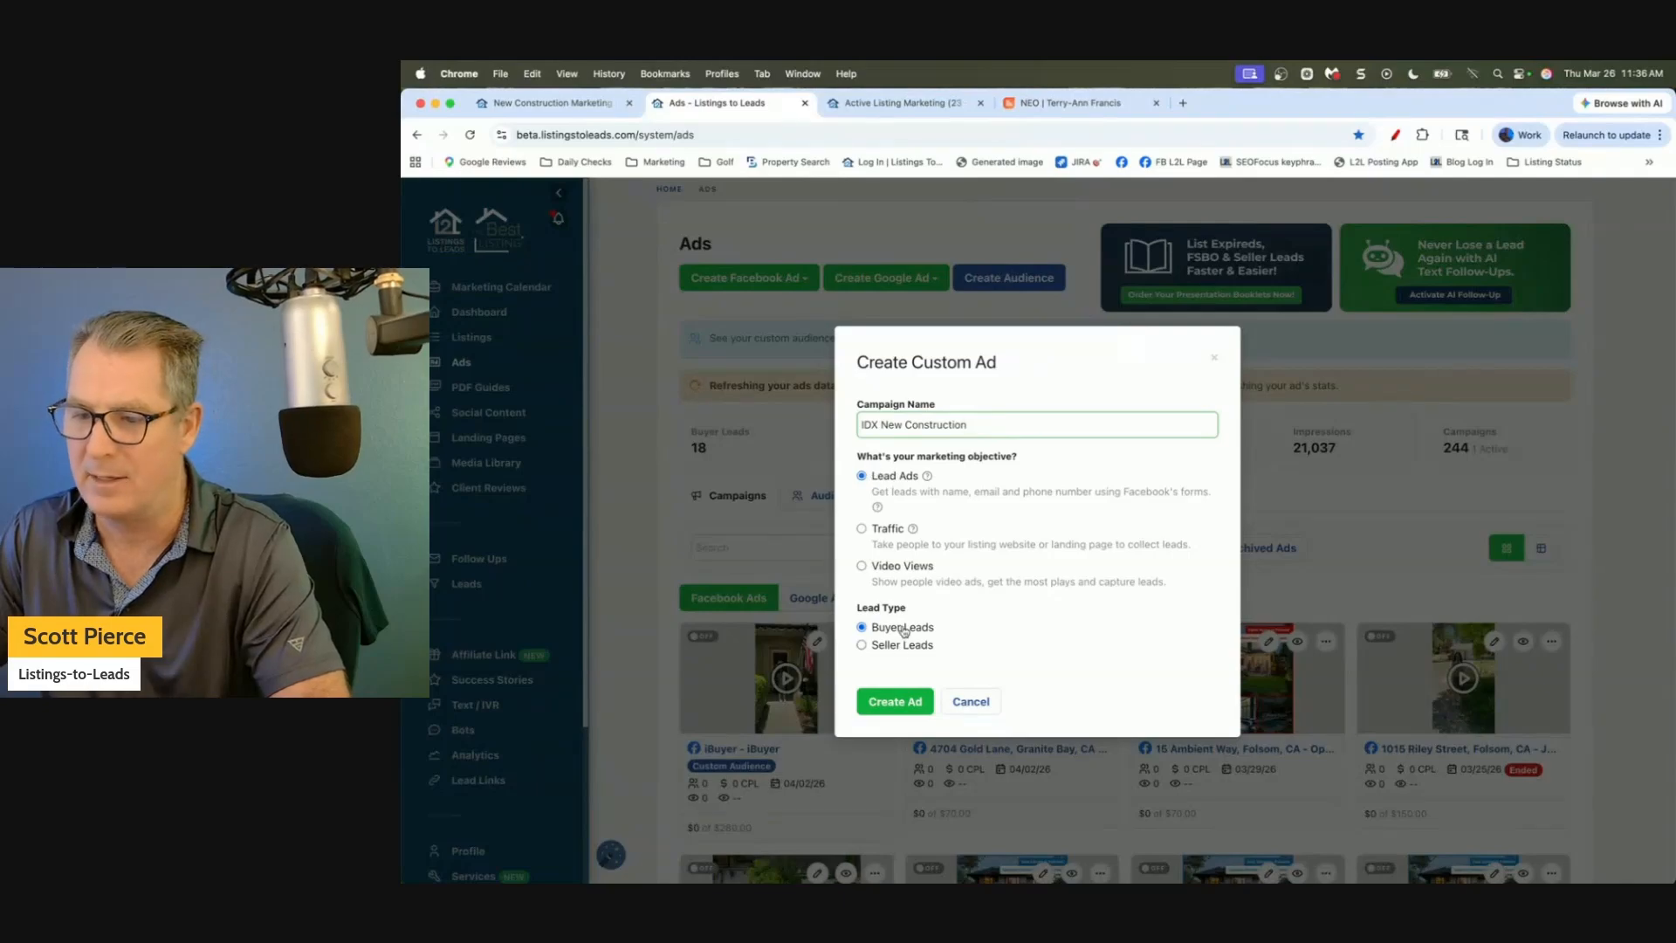
{"action": "left_click", "coordinate": [895, 701]}
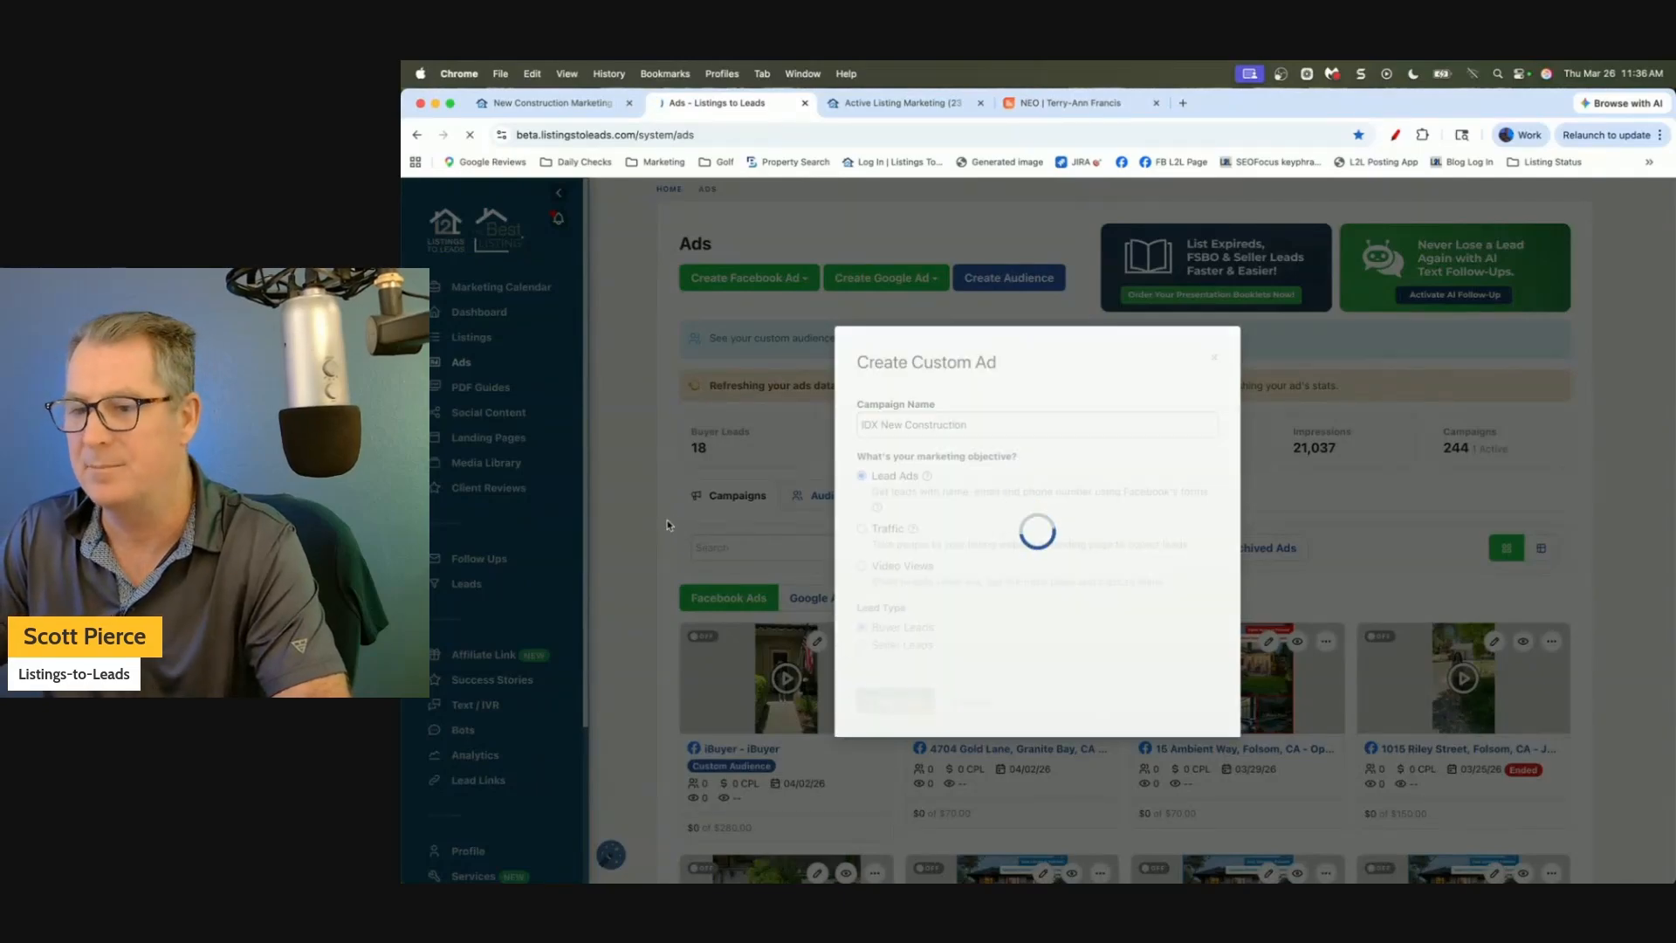
Paste the NEO landing page URL into the ad and fetch its copy and preview.
{"action": "left_click", "coordinate": [768, 448]}
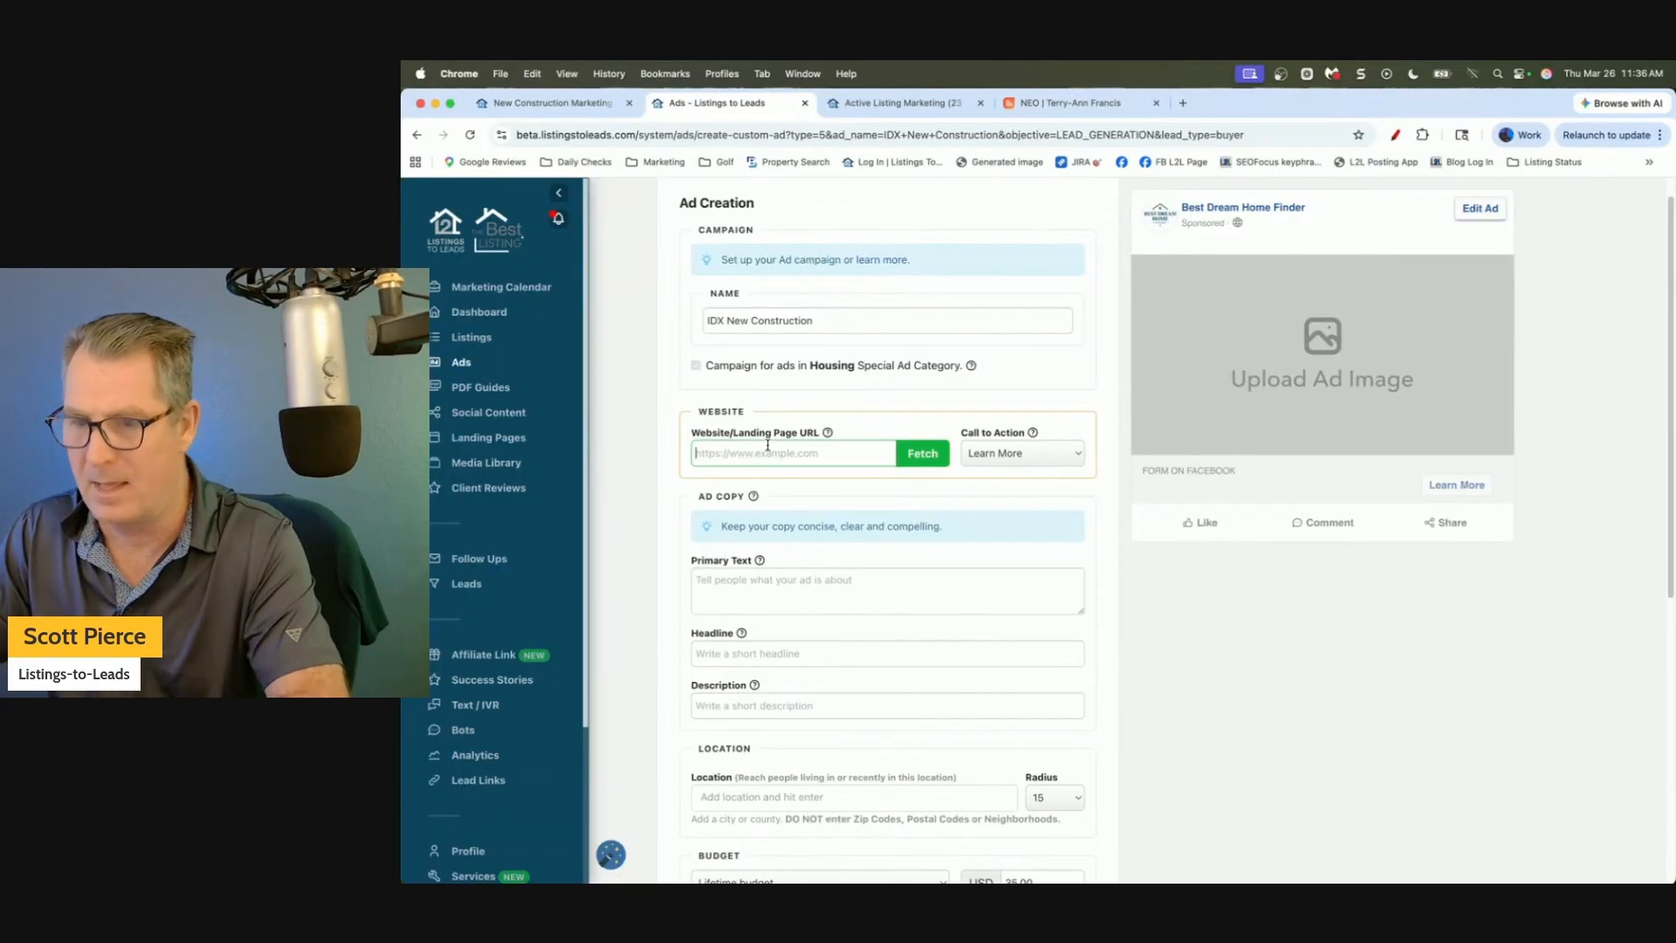
{"action": "key", "text": "super+v"}
{"action": "left_click", "coordinate": [920, 456]}
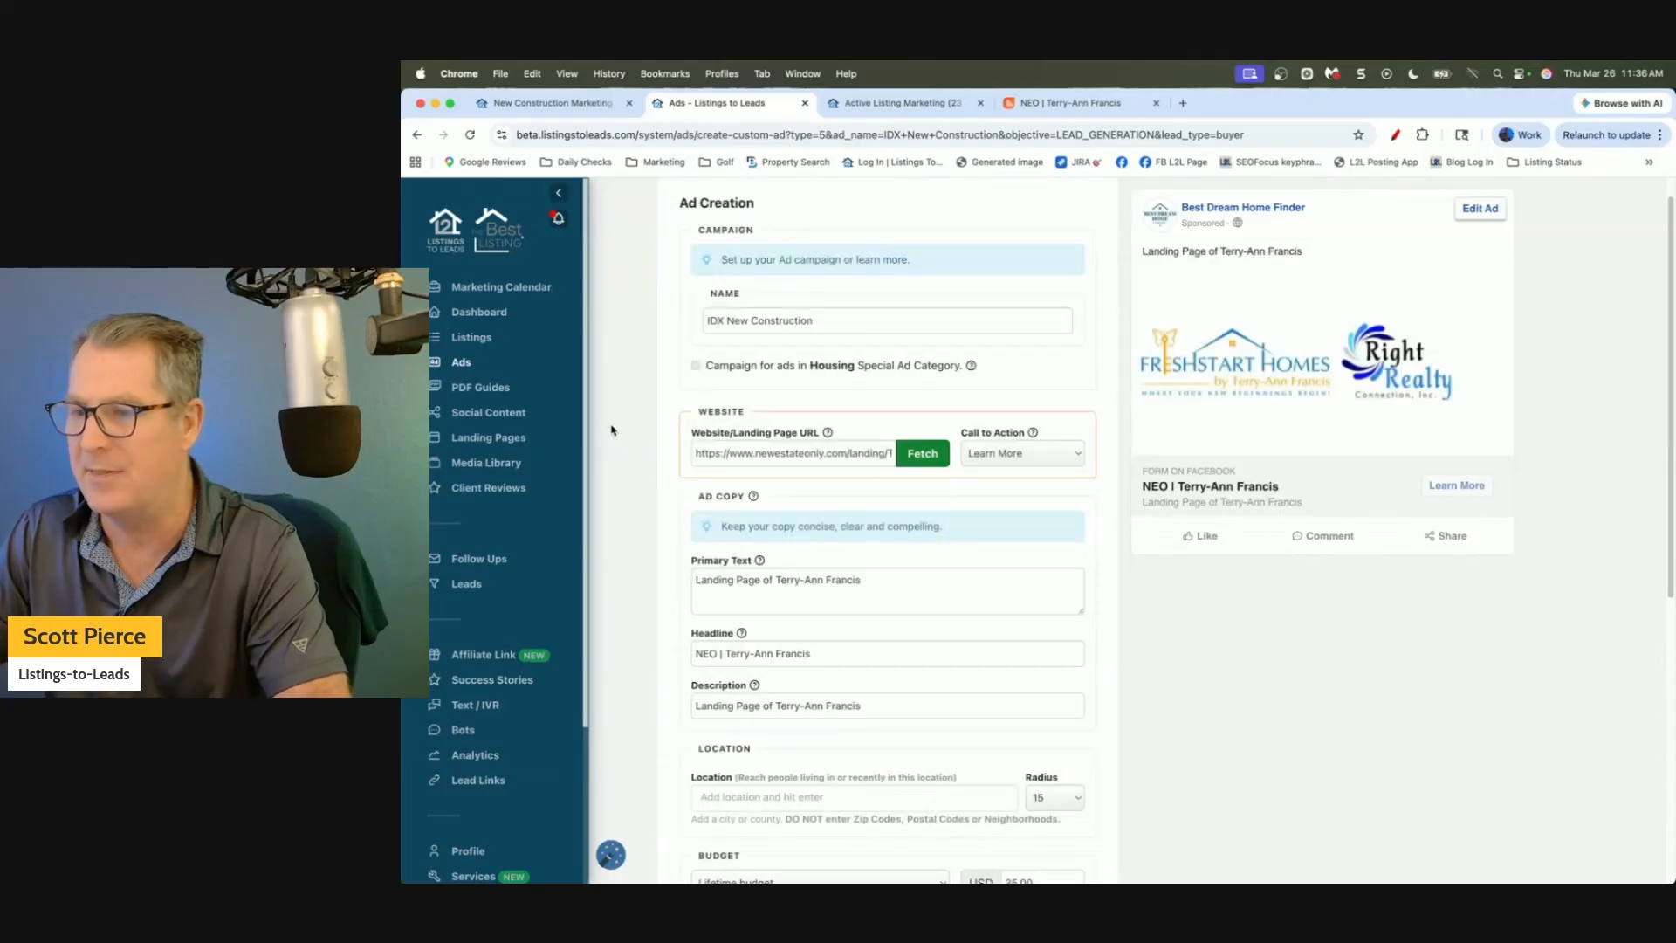
{"action": "scroll", "coordinate": [963, 438], "scroll_direction": "up", "scroll_amount": 1}
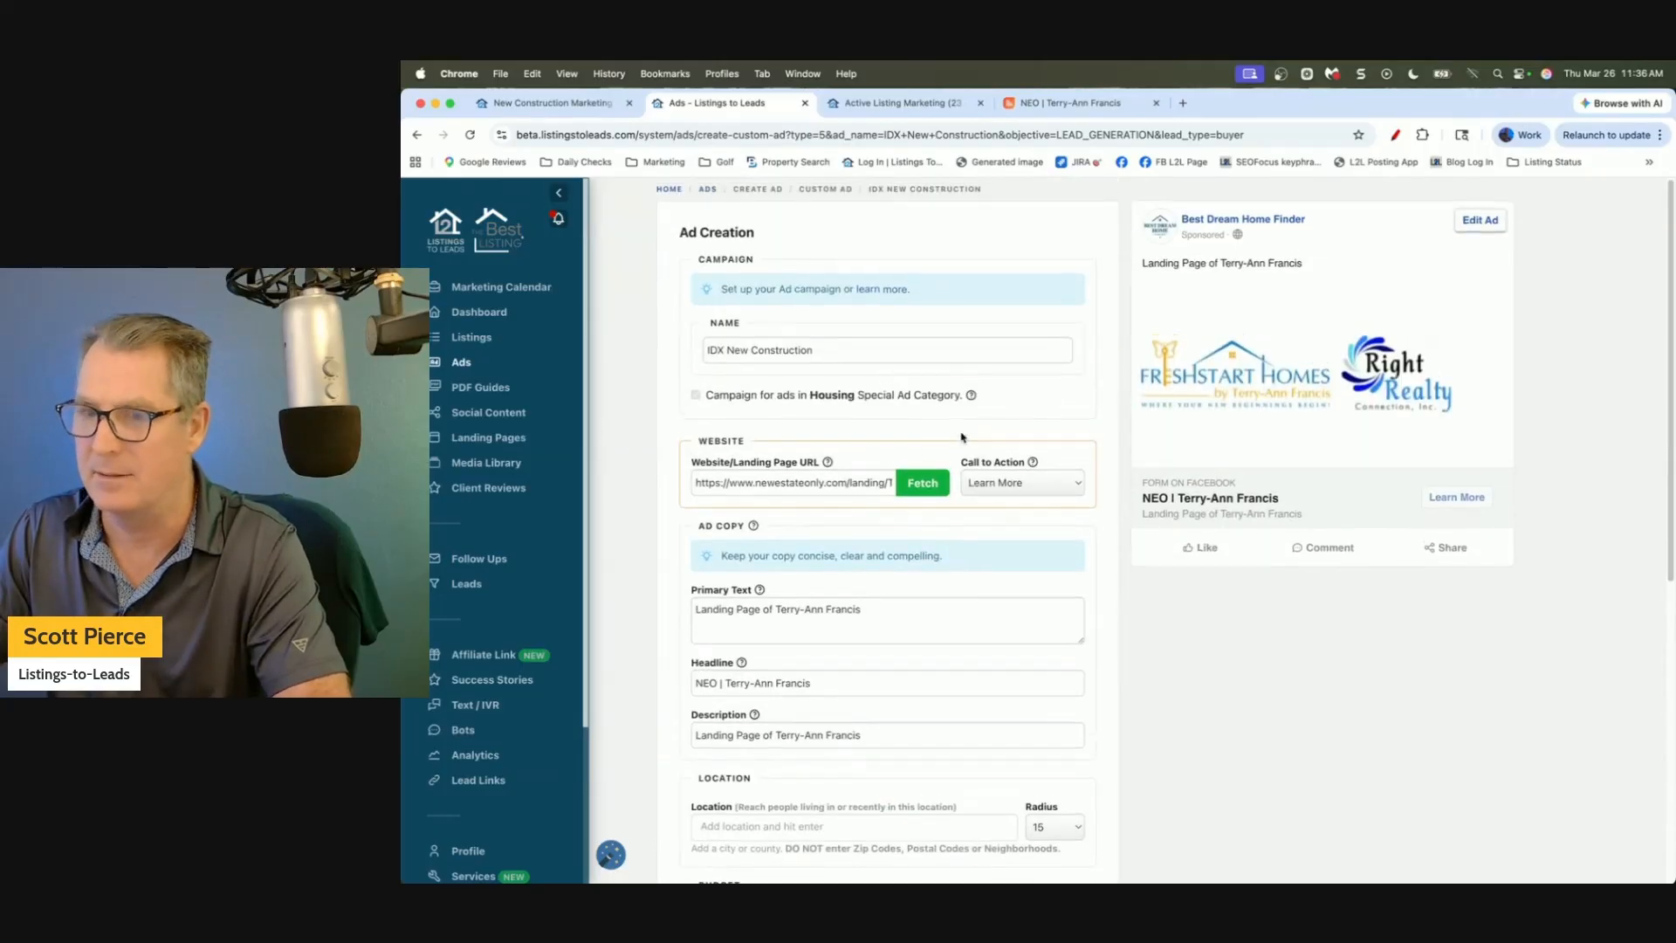
{"action": "scroll", "coordinate": [613, 546], "scroll_direction": "down", "scroll_amount": 5}
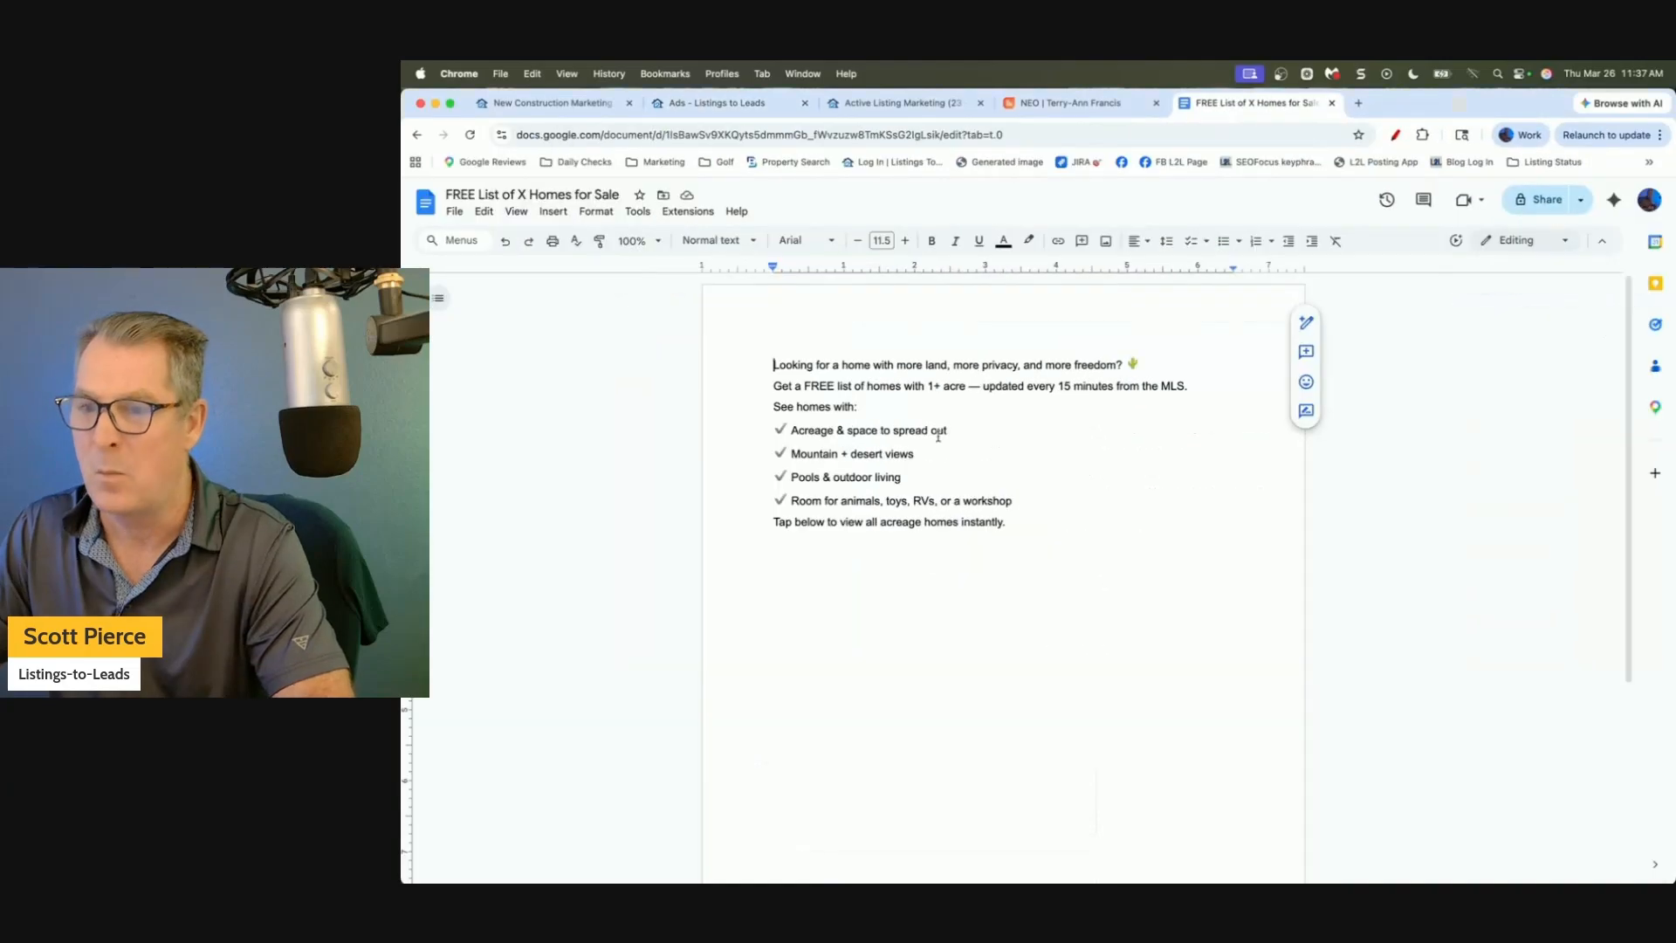
Replace the ad's primary text with the copied homes-list copy, adding a line break after the opening question.
{"action": "left_click_drag", "start_coordinate": [1005, 522], "coordinate": [738, 350]}
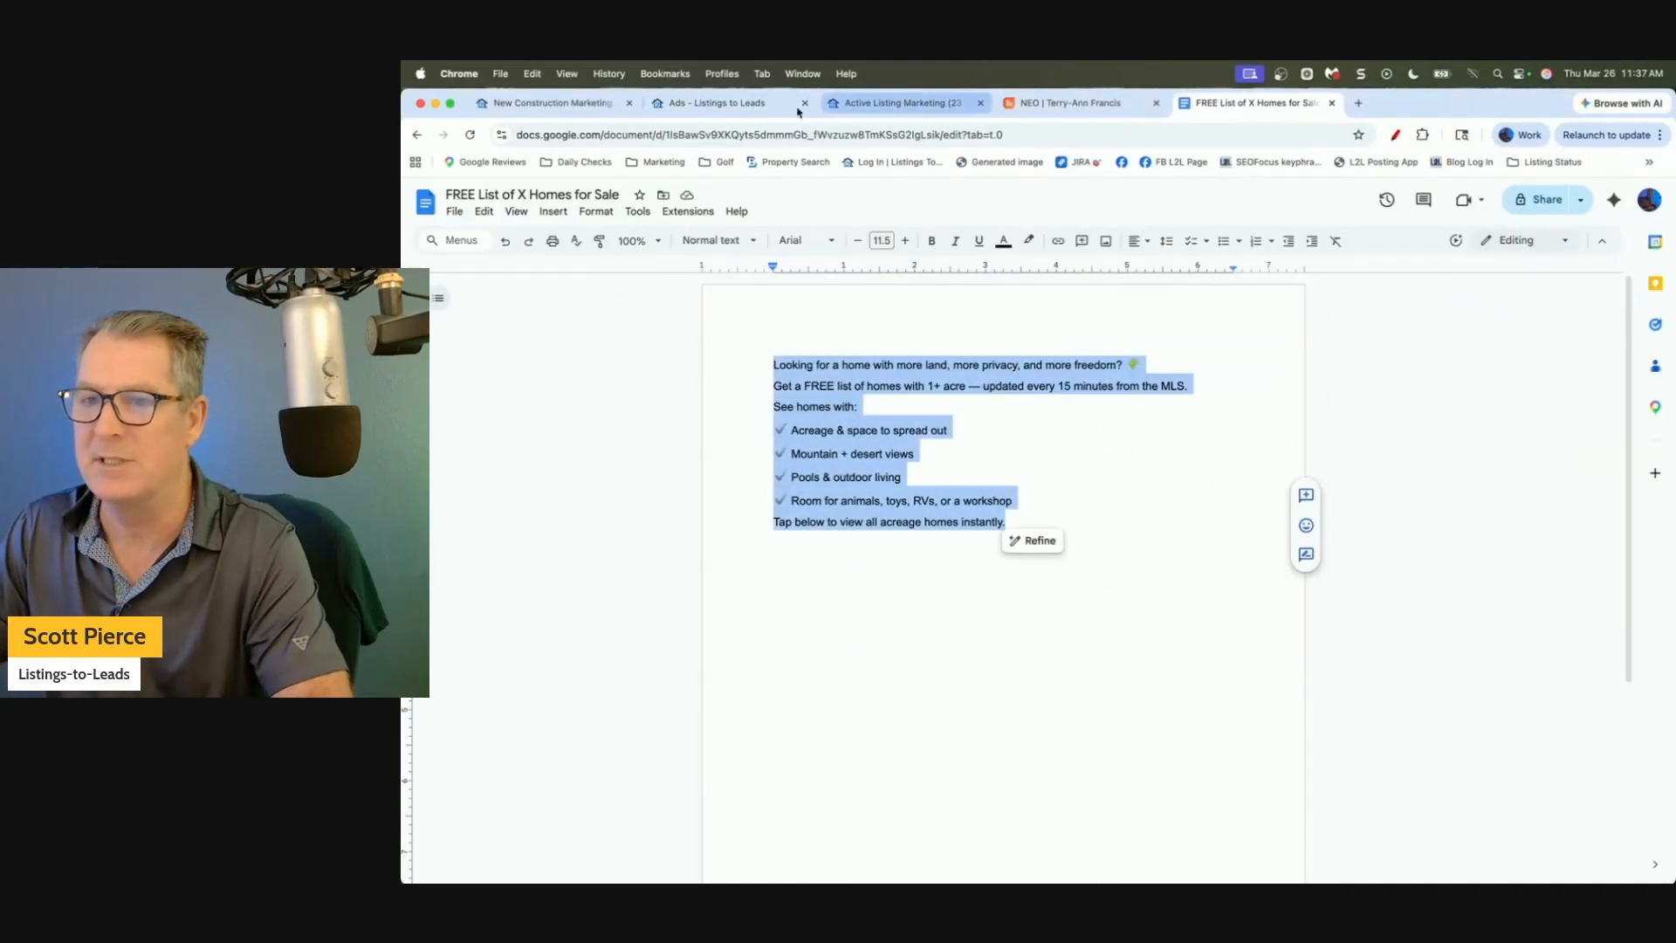
{"action": "left_click", "coordinate": [737, 105]}
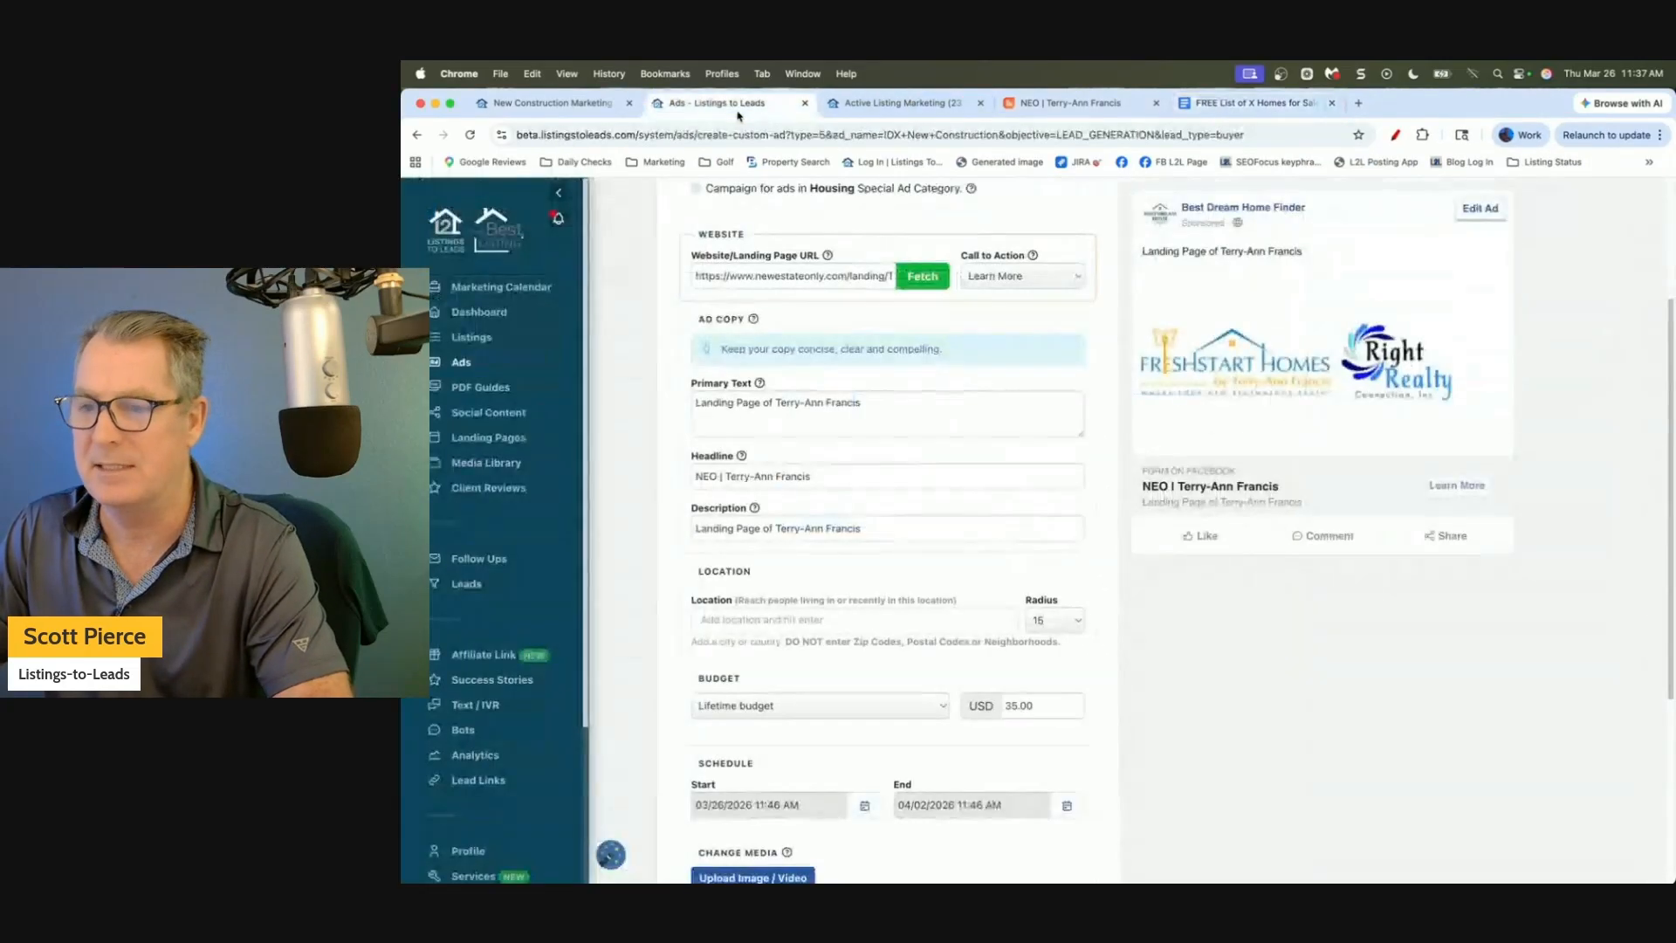
{"action": "left_click", "coordinate": [841, 409]}
{"action": "key", "text": "super+a"}
{"action": "type", "text": "Looking for a home with more land, more privacy, and more freedom? Get a FREE list of homes with 1+ acre — updated every 15 minutes from the MLS. See homes with: Acreage & space to spread out Mountain + desert views Pools & outdoor living Room for animals, toys, RVs, or a workshop Tap below to view all acreage homes instantly."}
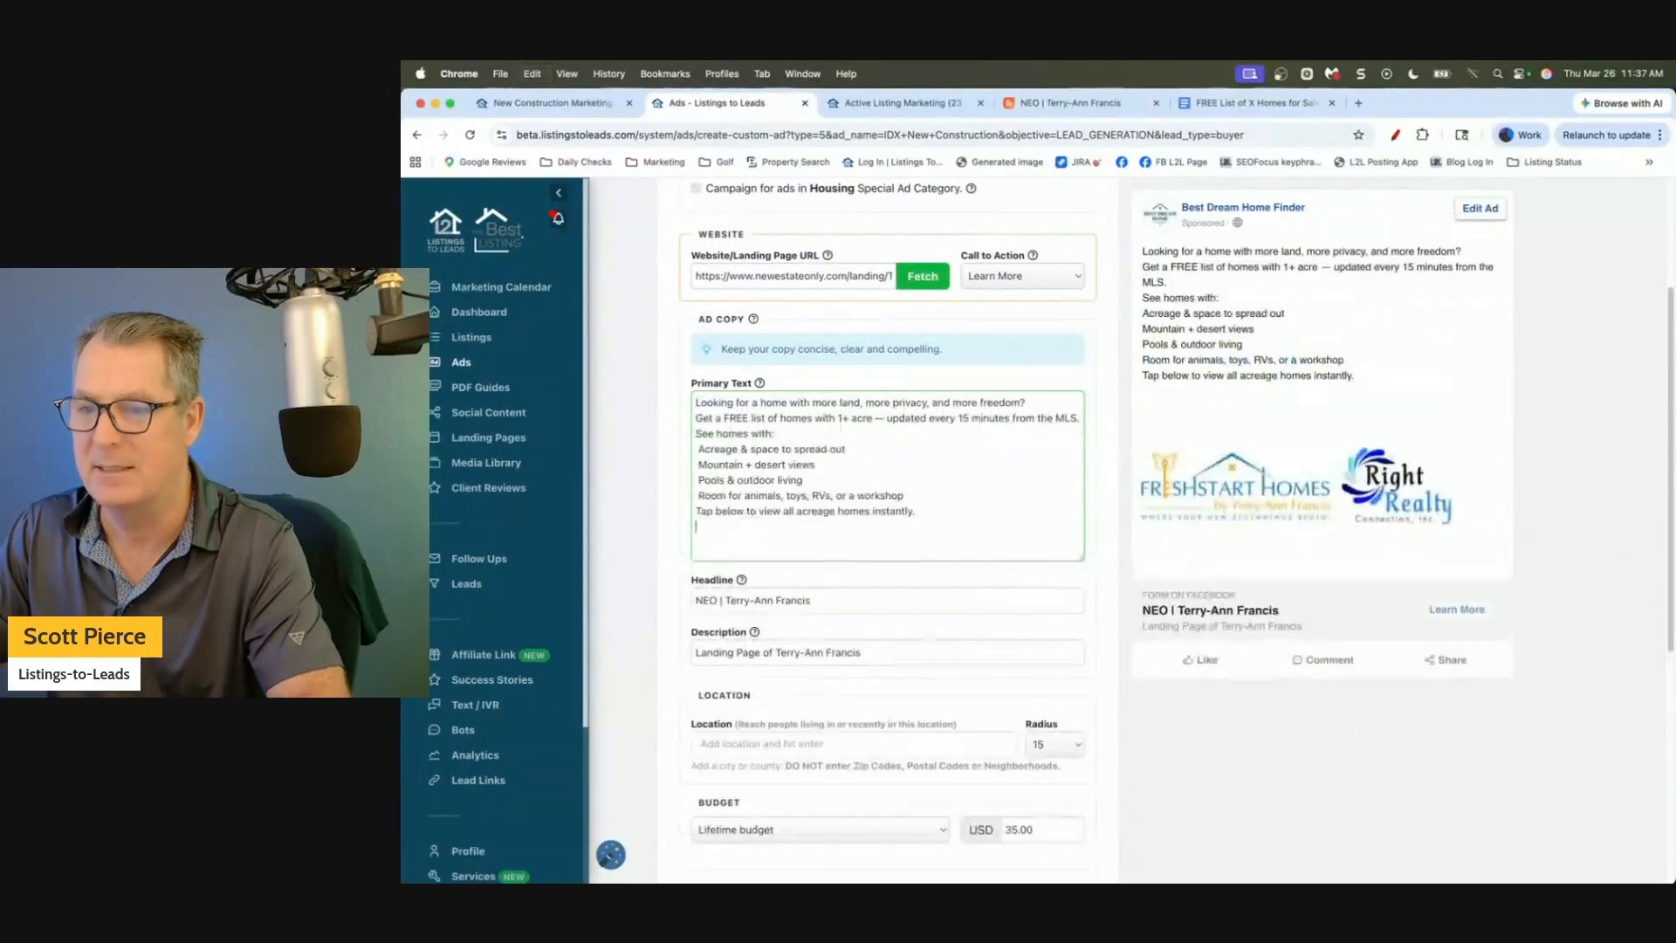
{"action": "left_click", "coordinate": [1049, 400]}
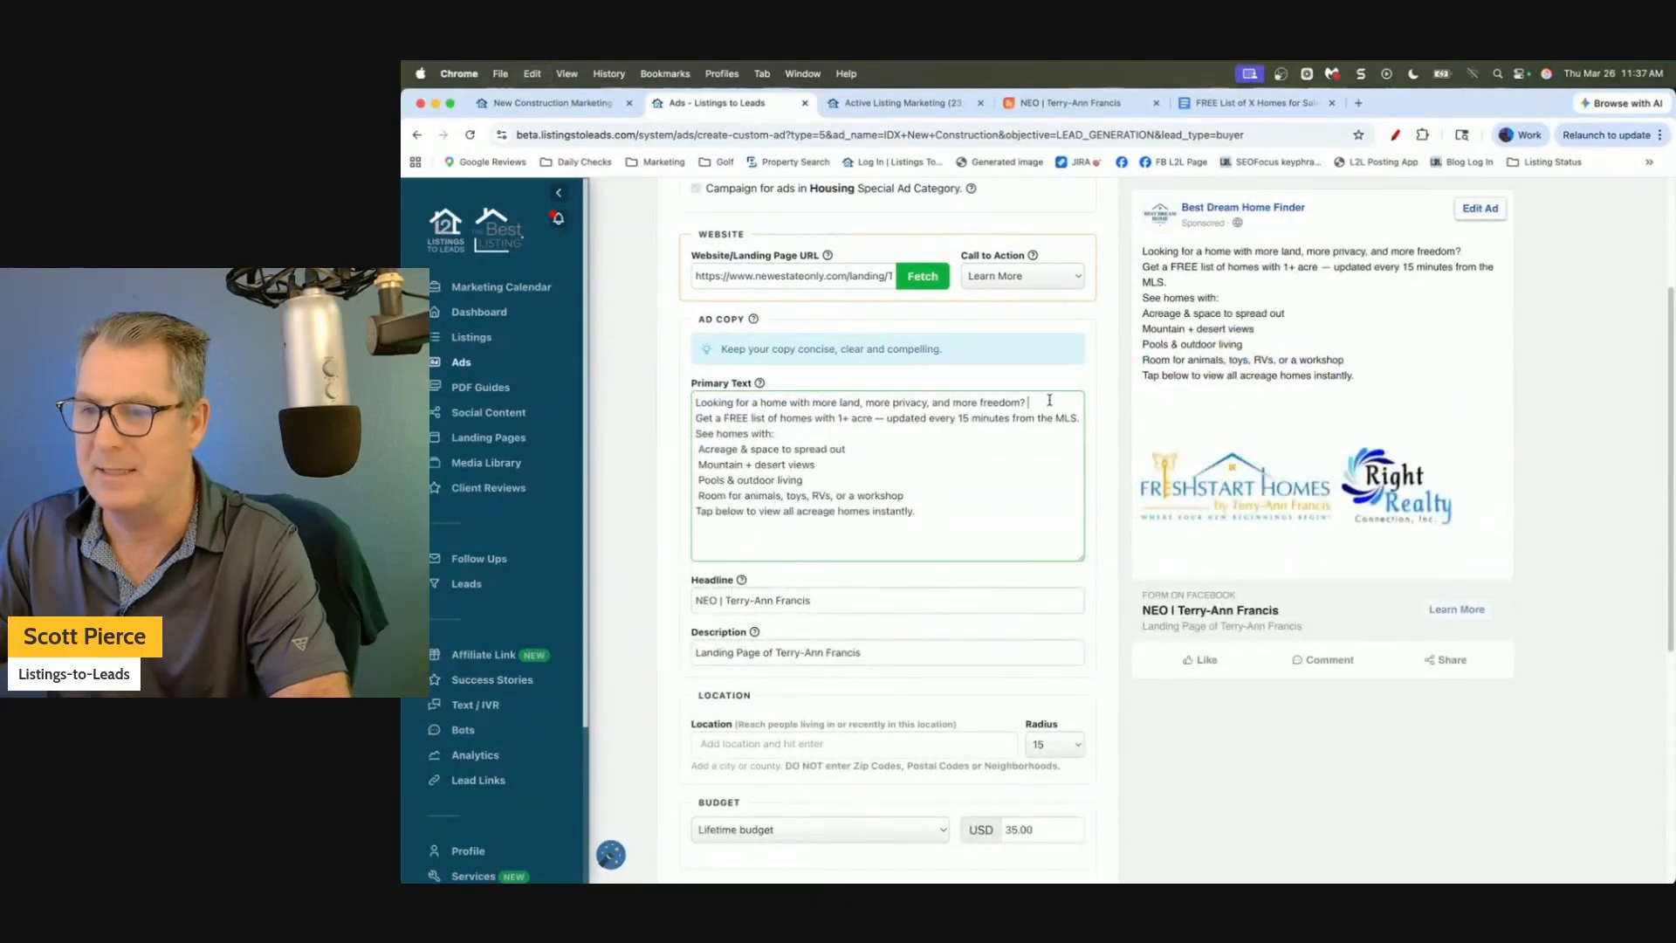
{"action": "key", "text": "Return"}
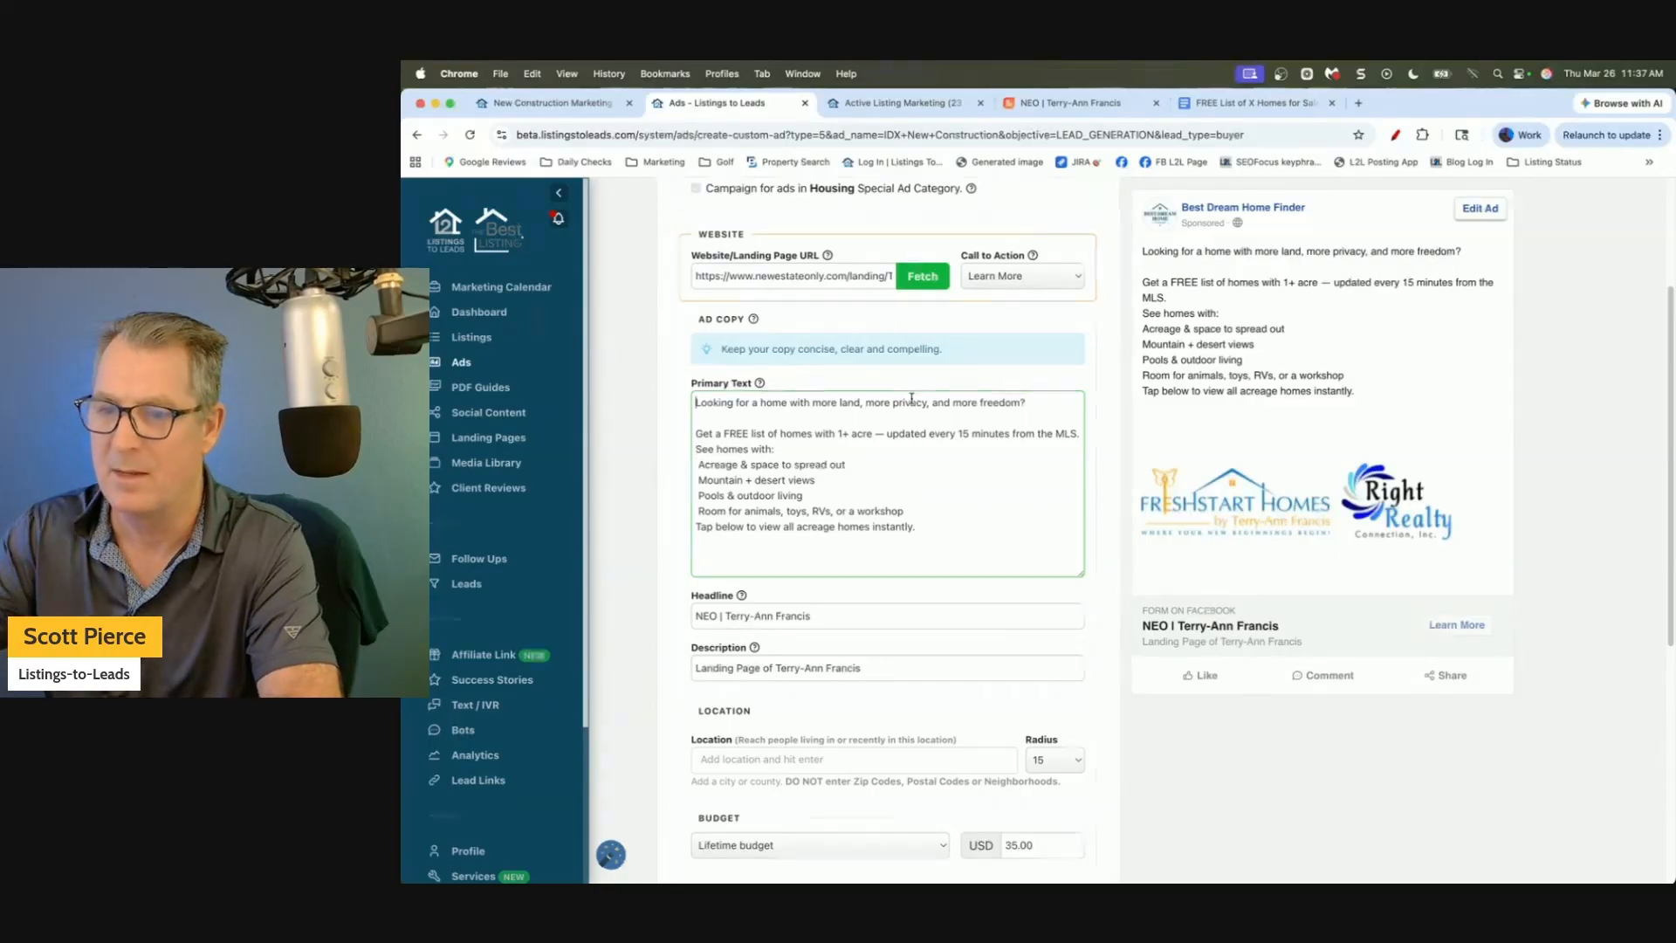
Reword the copy for new construction homes with pools, single story options, near shopping and more.
{"action": "left_click", "coordinate": [754, 403]}
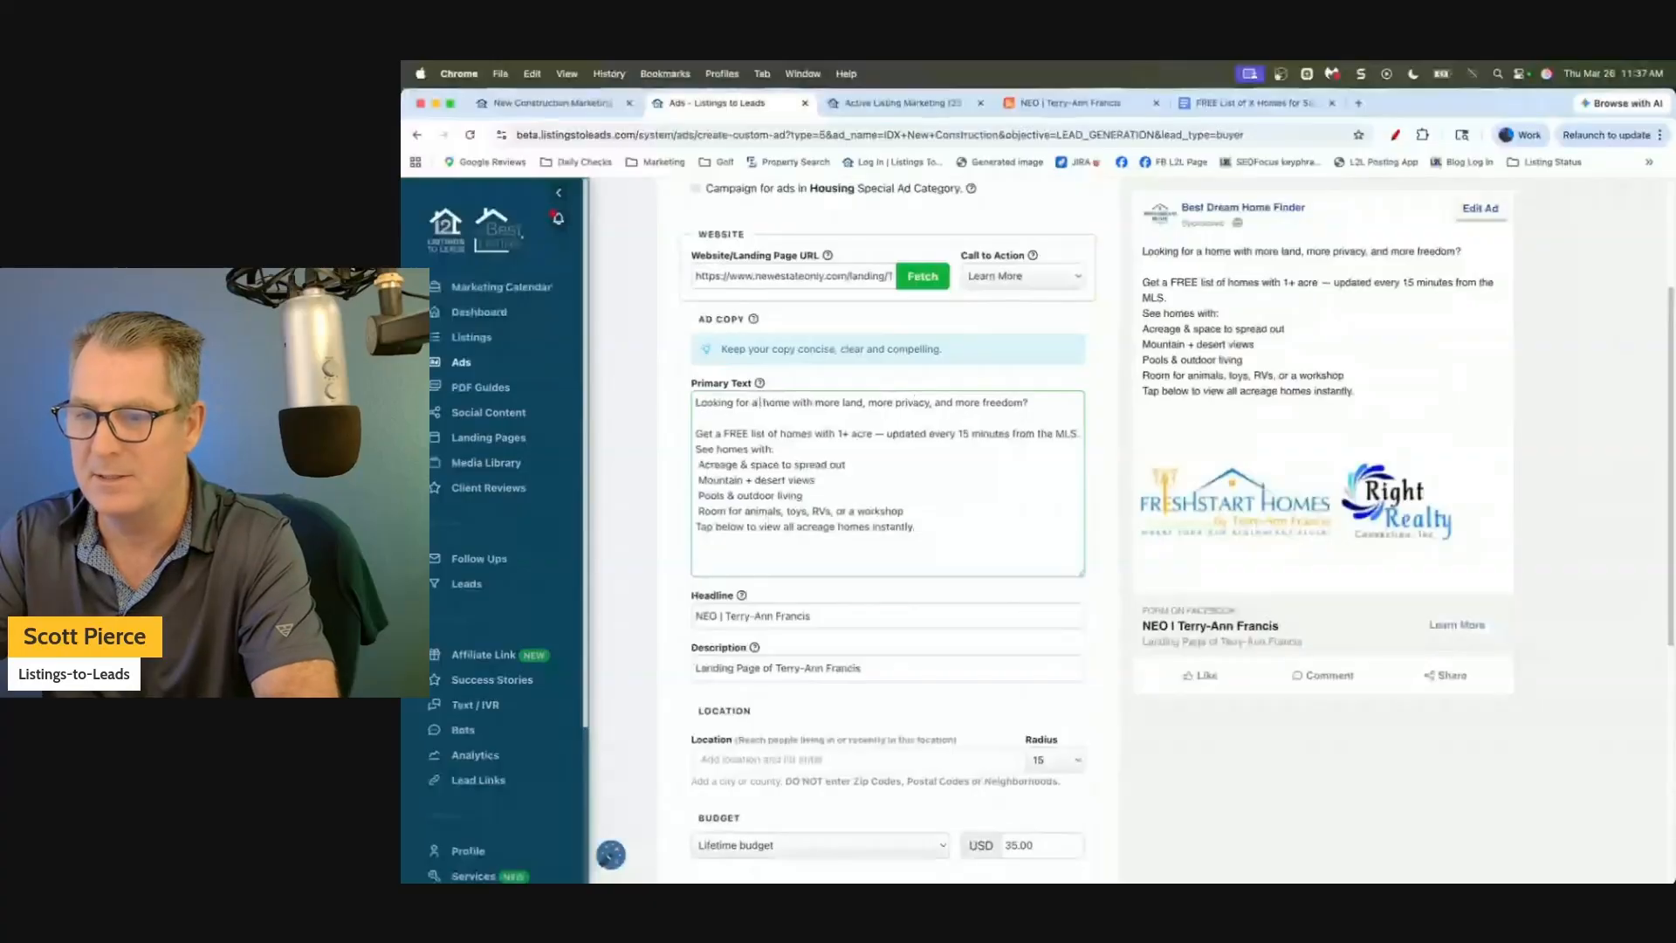
{"action": "type", "text": "new construction"}
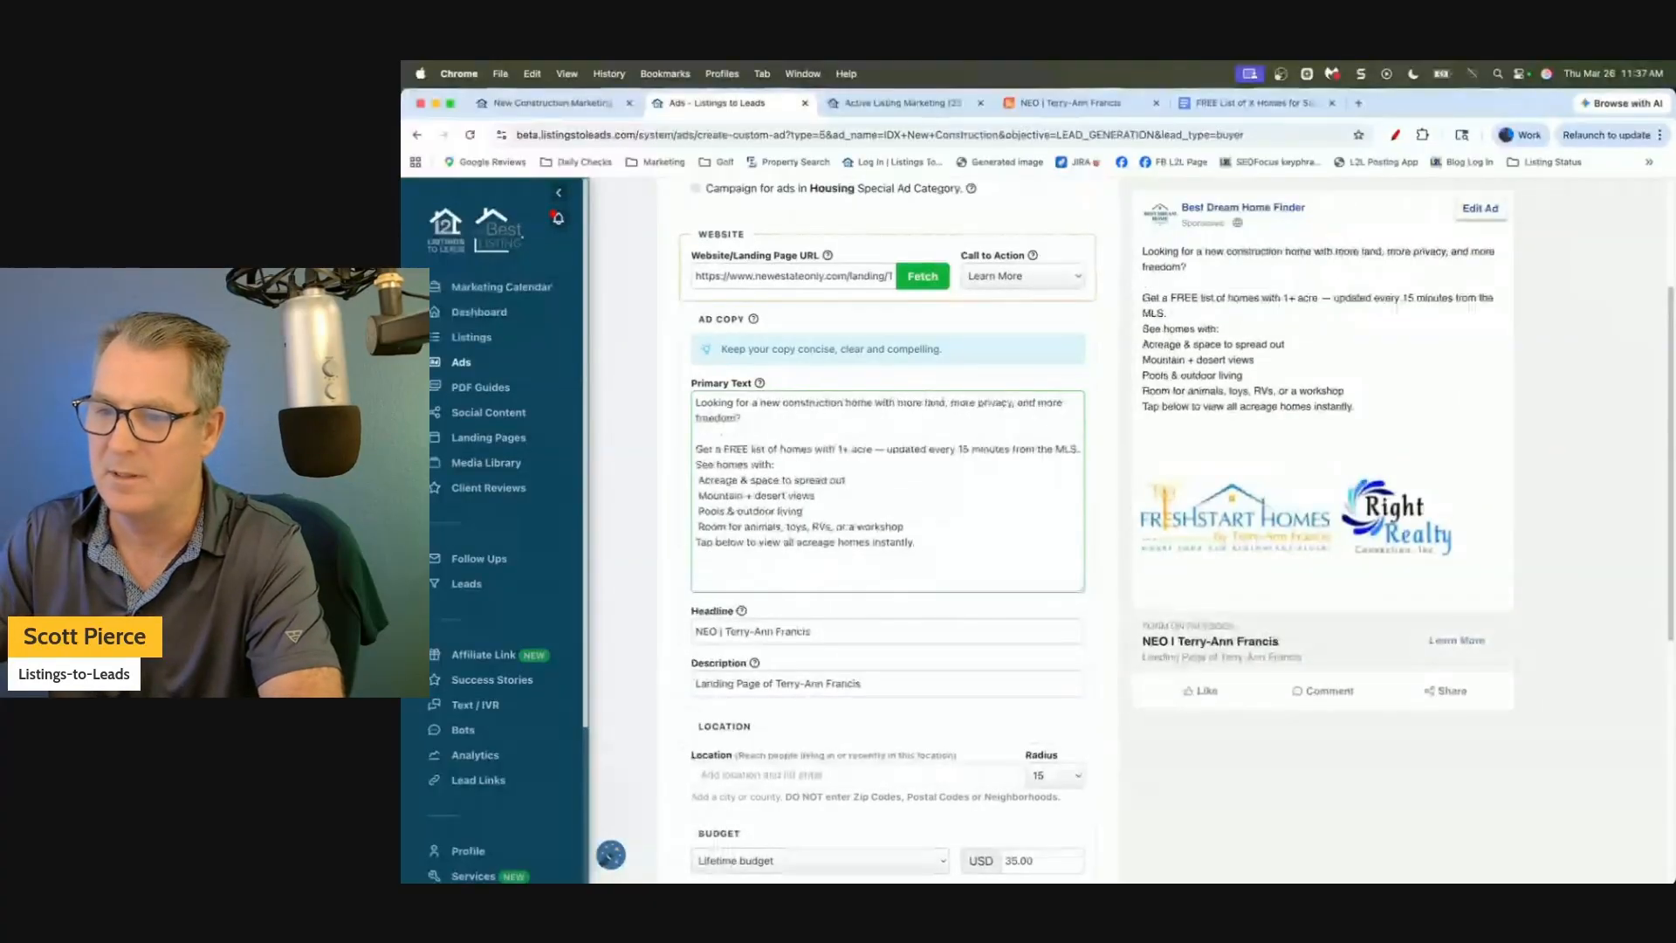
{"action": "key", "text": "BackSpace"}
{"action": "key", "text": "BackSpace"}
{"action": "key", "text": "BackSpace"}
{"action": "key", "text": "BackSpace"}
{"action": "key", "text": "BackSpace"}
{"action": "key", "text": "BackSpace"}
{"action": "key", "text": "BackSpace"}
{"action": "key", "text": "BackSpace"}
{"action": "key", "text": "BackSpace"}
{"action": "key", "text": "BackSpace"}
{"action": "key", "text": "BackSpace"}
{"action": "key", "text": "BackSpace"}
{"action": "key", "text": "BackSpace"}
{"action": "key", "text": "BackSpace"}
{"action": "key", "text": "BackSpace"}
{"action": "key", "text": "BackSpace"}
{"action": "key", "text": "BackSpace"}
{"action": "key", "text": "BackSpace"}
{"action": "key", "text": "BackSpace"}
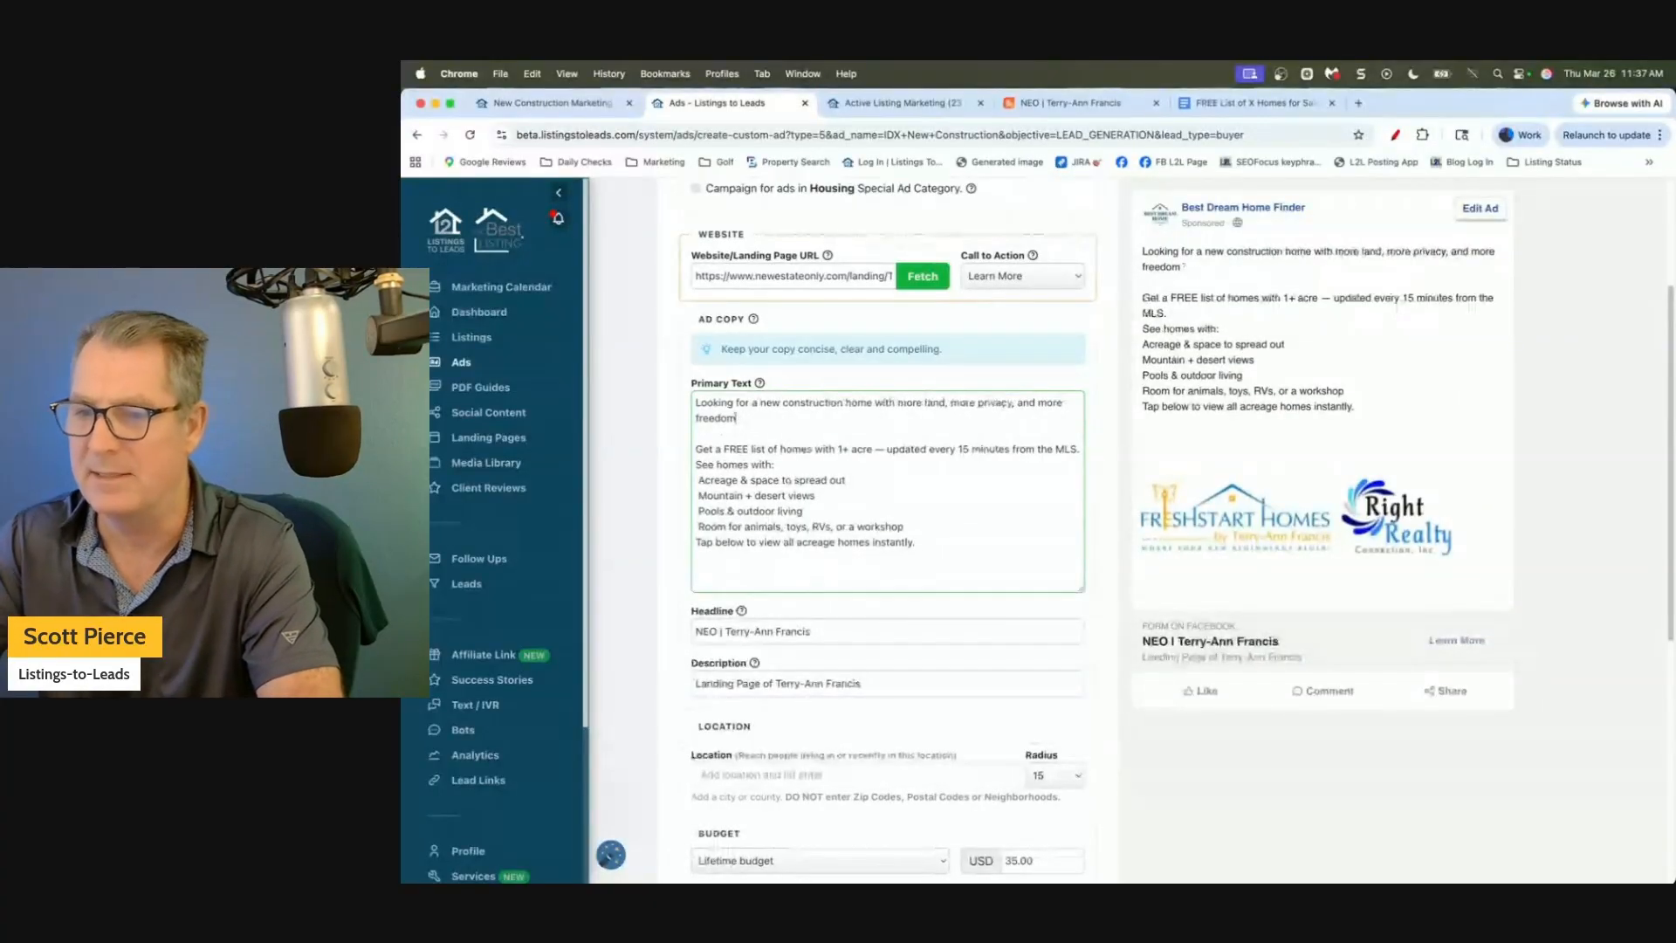
{"action": "key", "text": "BackSpace"}
{"action": "key", "text": "BackSpace"}
{"action": "key", "text": "BackSpace"}
{"action": "key", "text": "BackSpace"}
{"action": "key", "text": "BackSpace"}
{"action": "key", "text": "BackSpace"}
{"action": "key", "text": "BackSpace"}
{"action": "key", "text": "BackSpace"}
{"action": "key", "text": "BackSpace"}
{"action": "key", "text": "BackSpace"}
{"action": "key", "text": "BackSpace"}
{"action": "key", "text": "BackSpace"}
{"action": "key", "text": "BackSpace"}
{"action": "key", "text": "BackSpace"}
{"action": "key", "text": "BackSpace"}
{"action": "key", "text": "BackSpace"}
{"action": "key", "text": "BackSpace"}
{"action": "key", "text": "BackSpace"}
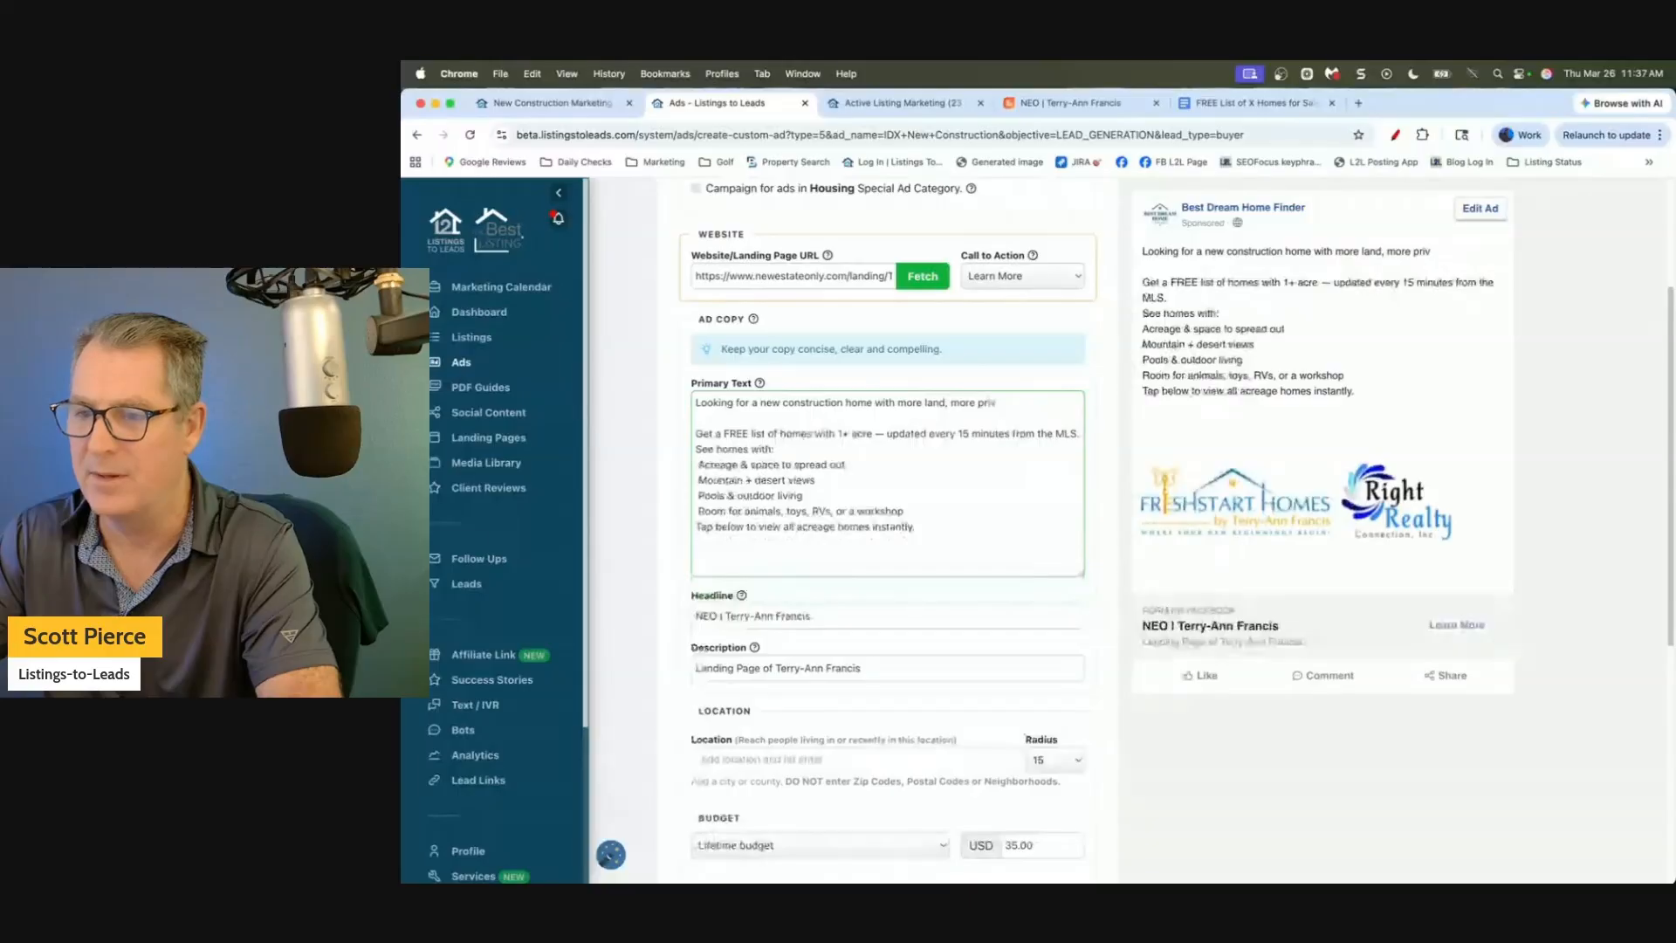
{"action": "type", "text": "pools"}
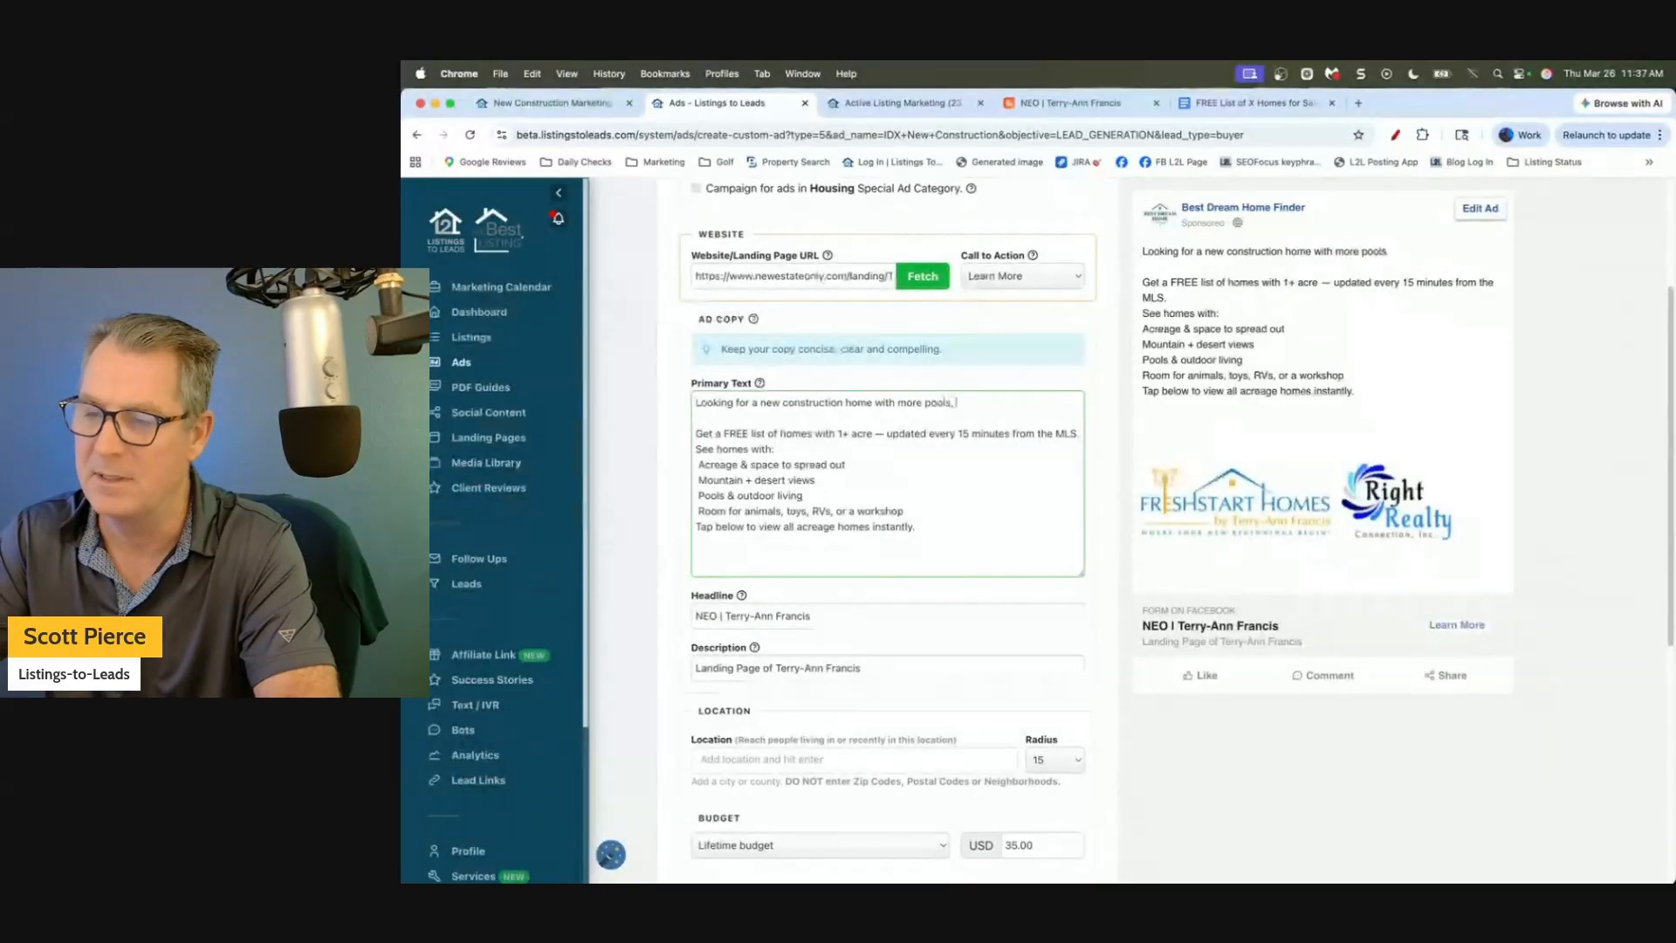
{"action": "type", "text": ", single s"}
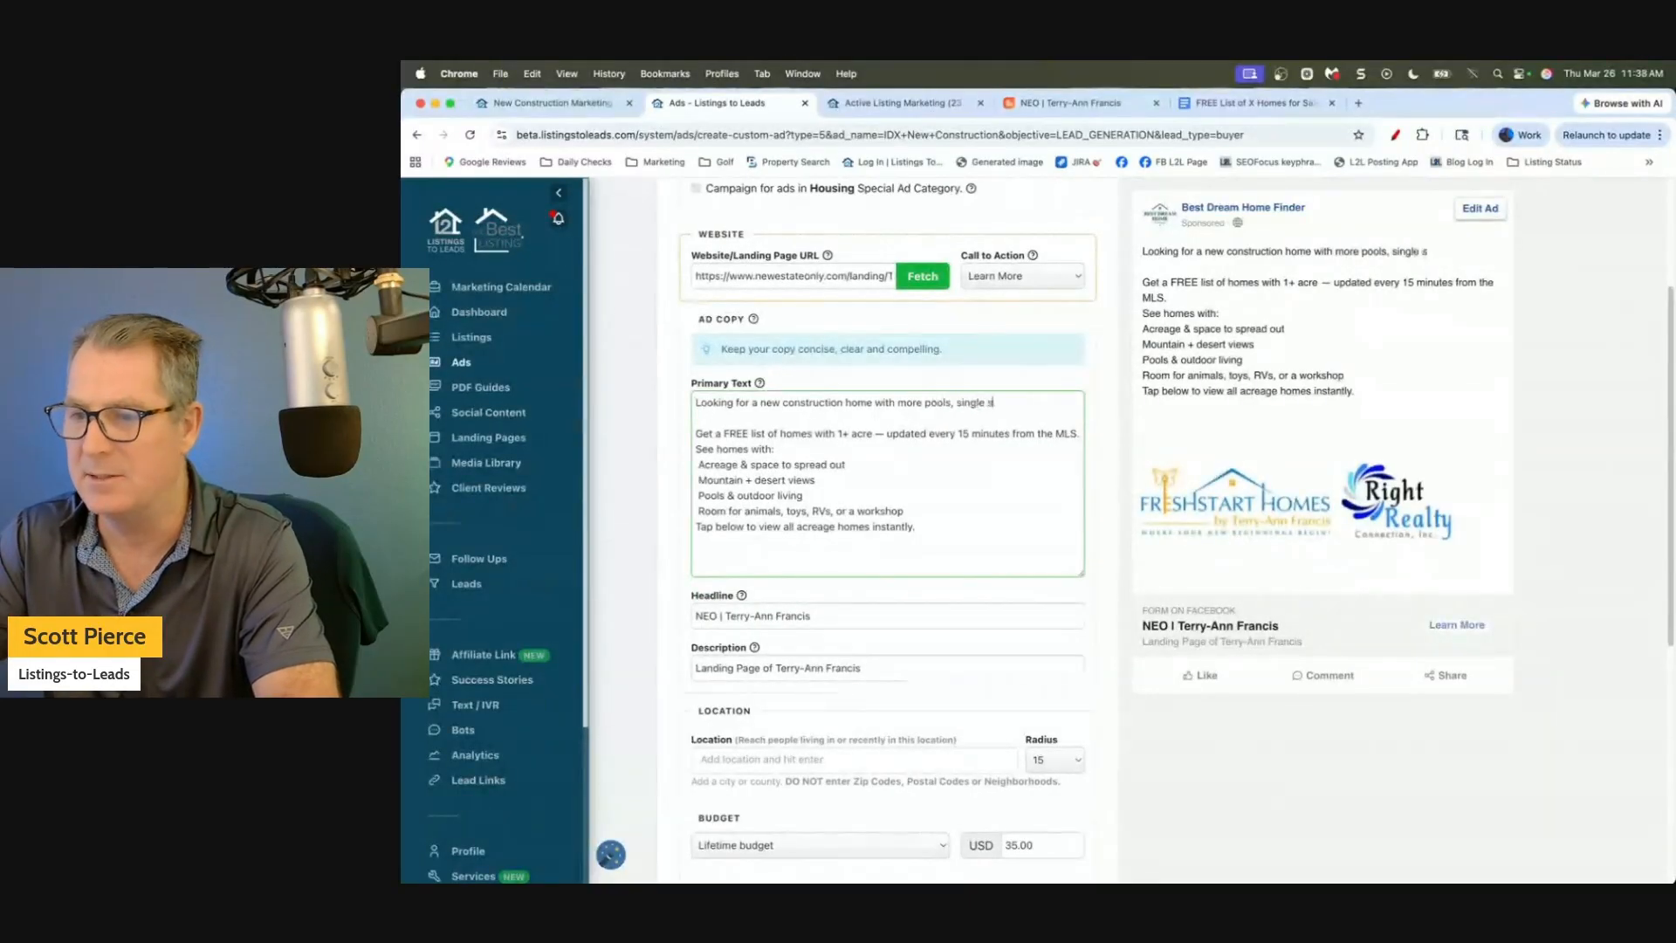
{"action": "type", "text": "tory options, nea"}
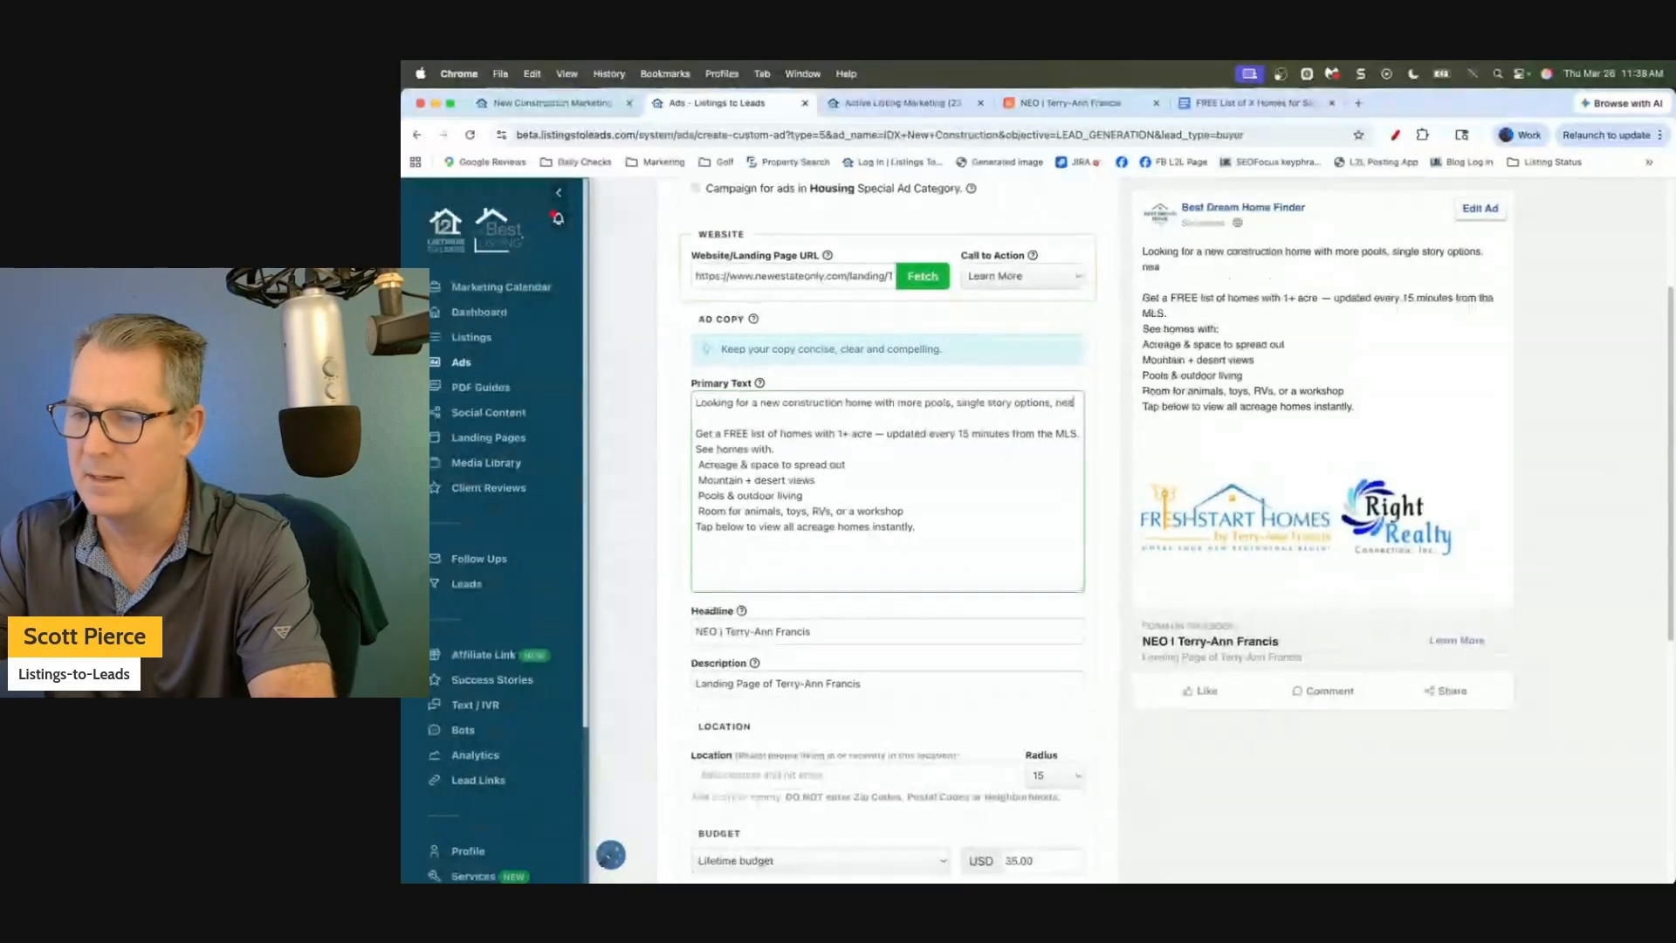
{"action": "type", "text": "r shopping and more"}
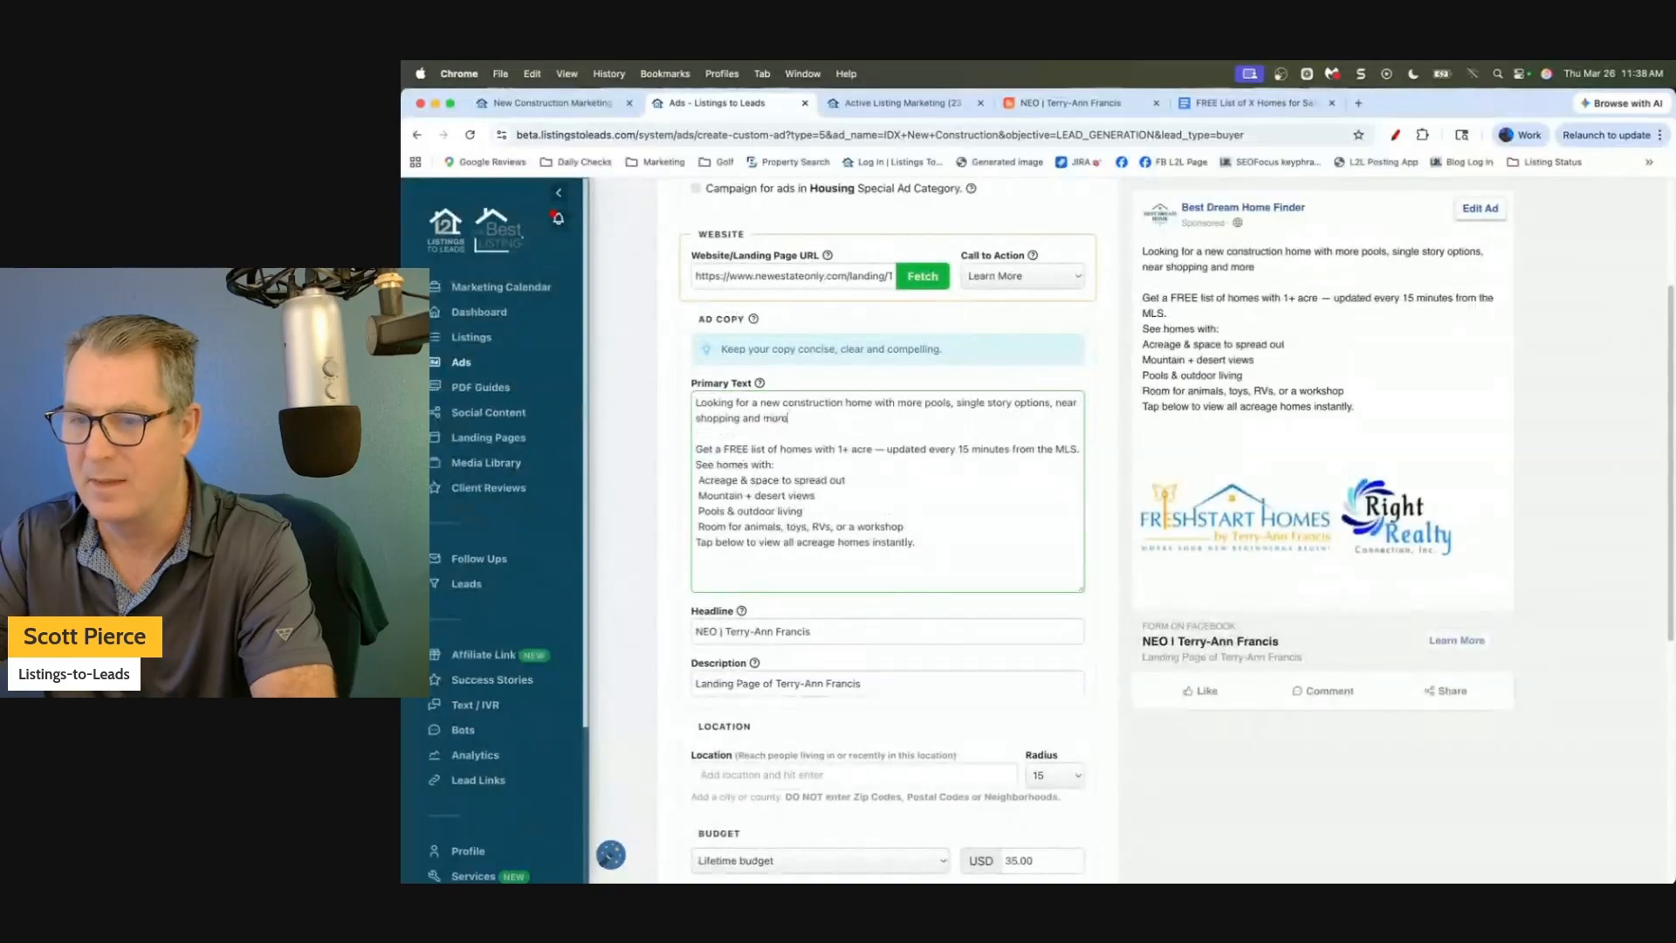
{"action": "key", "text": "Down"}
{"action": "key", "text": "Down"}
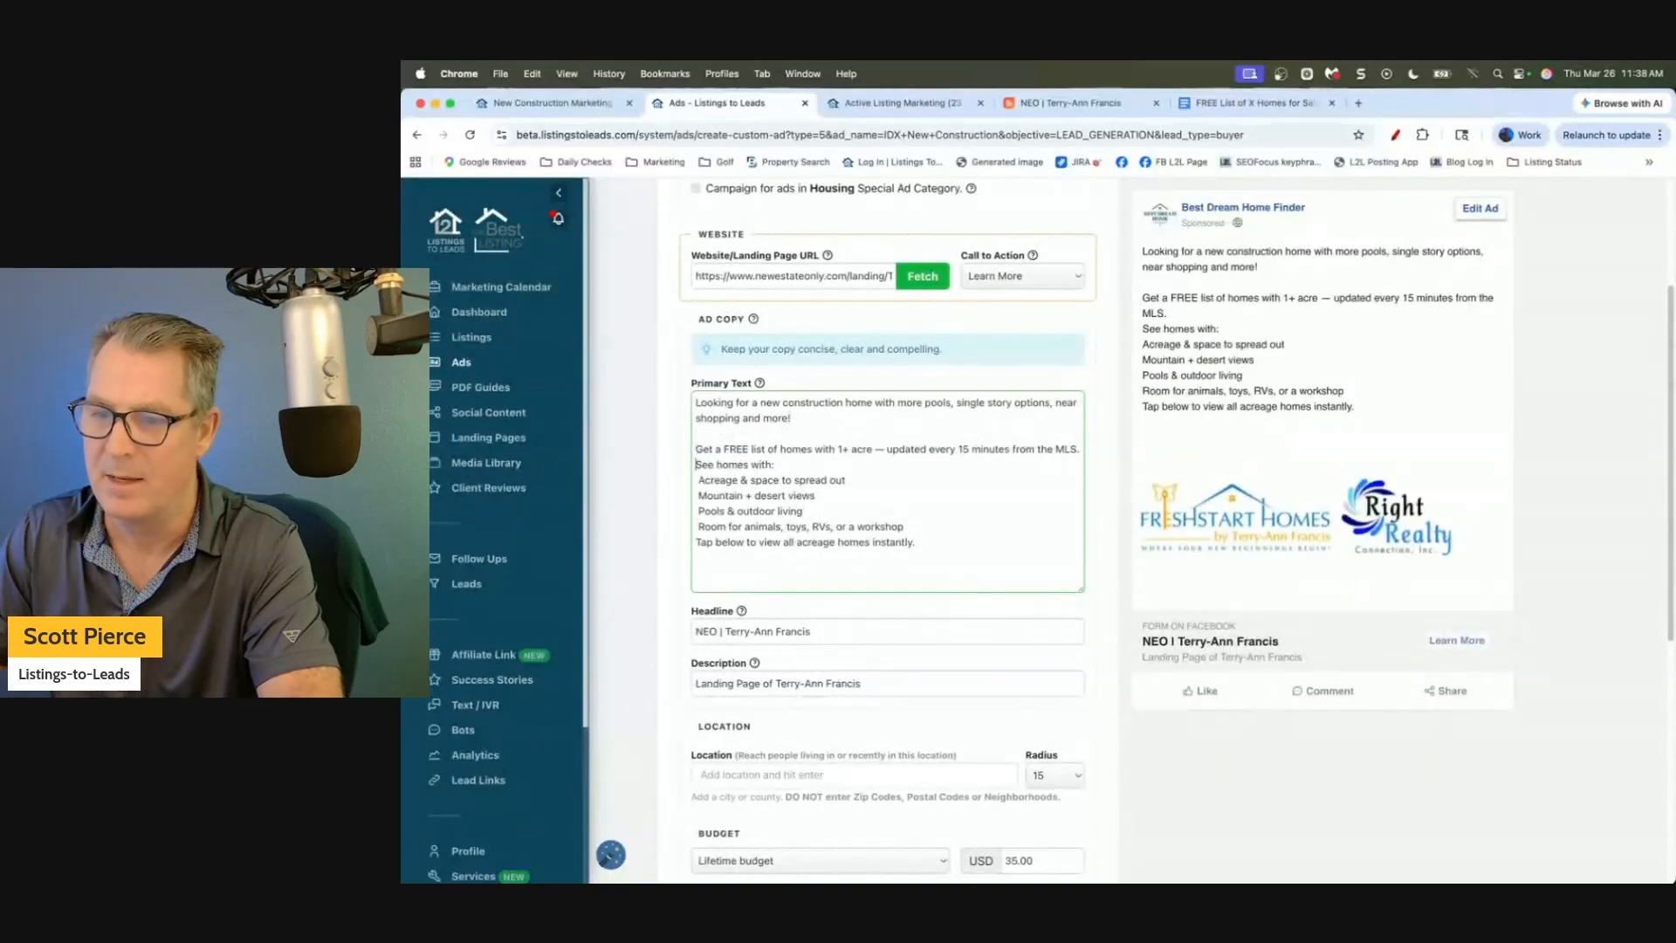
{"action": "key", "text": "Return"}
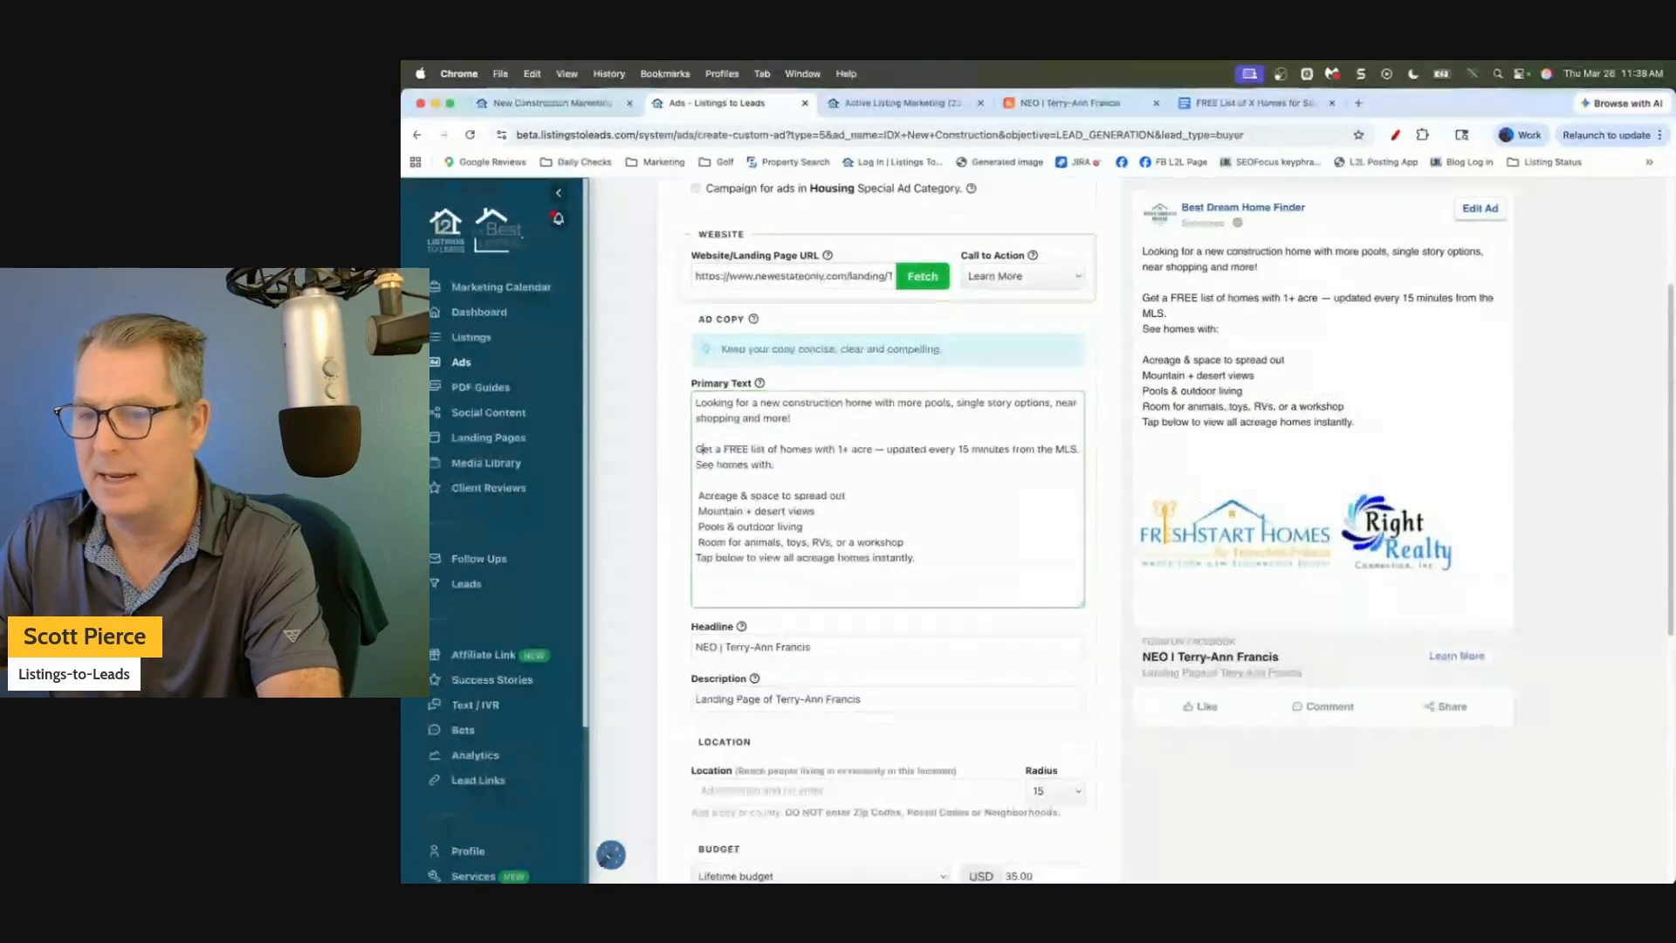
{"action": "type", "text": "new constr"}
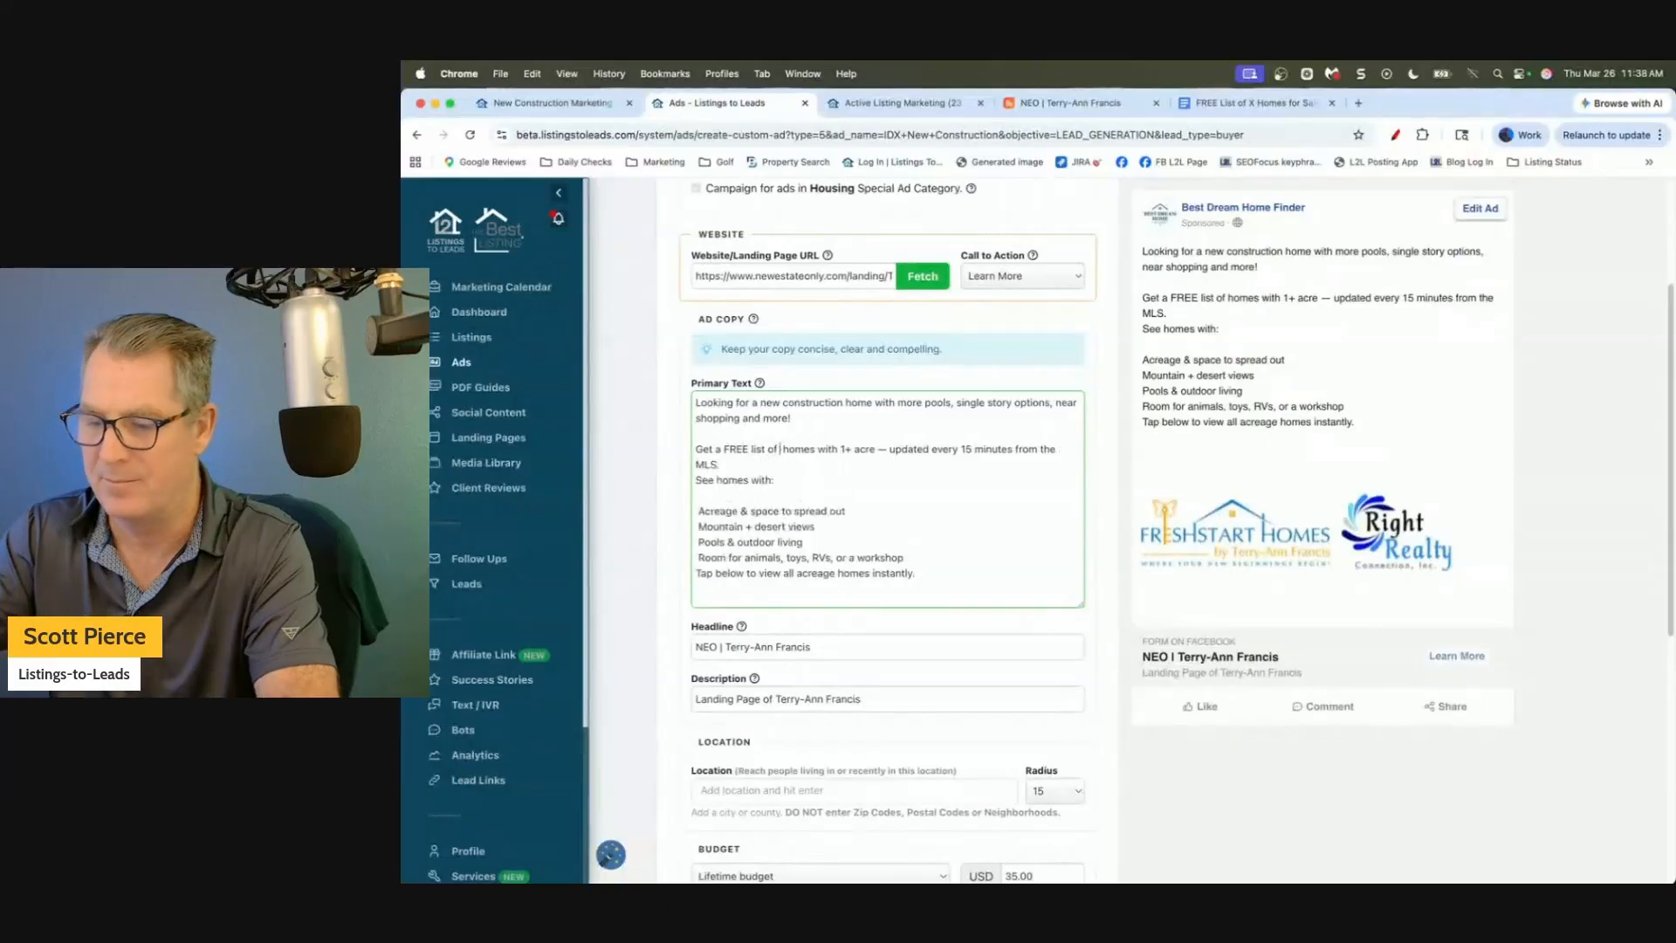
{"action": "type", "text": "uction"}
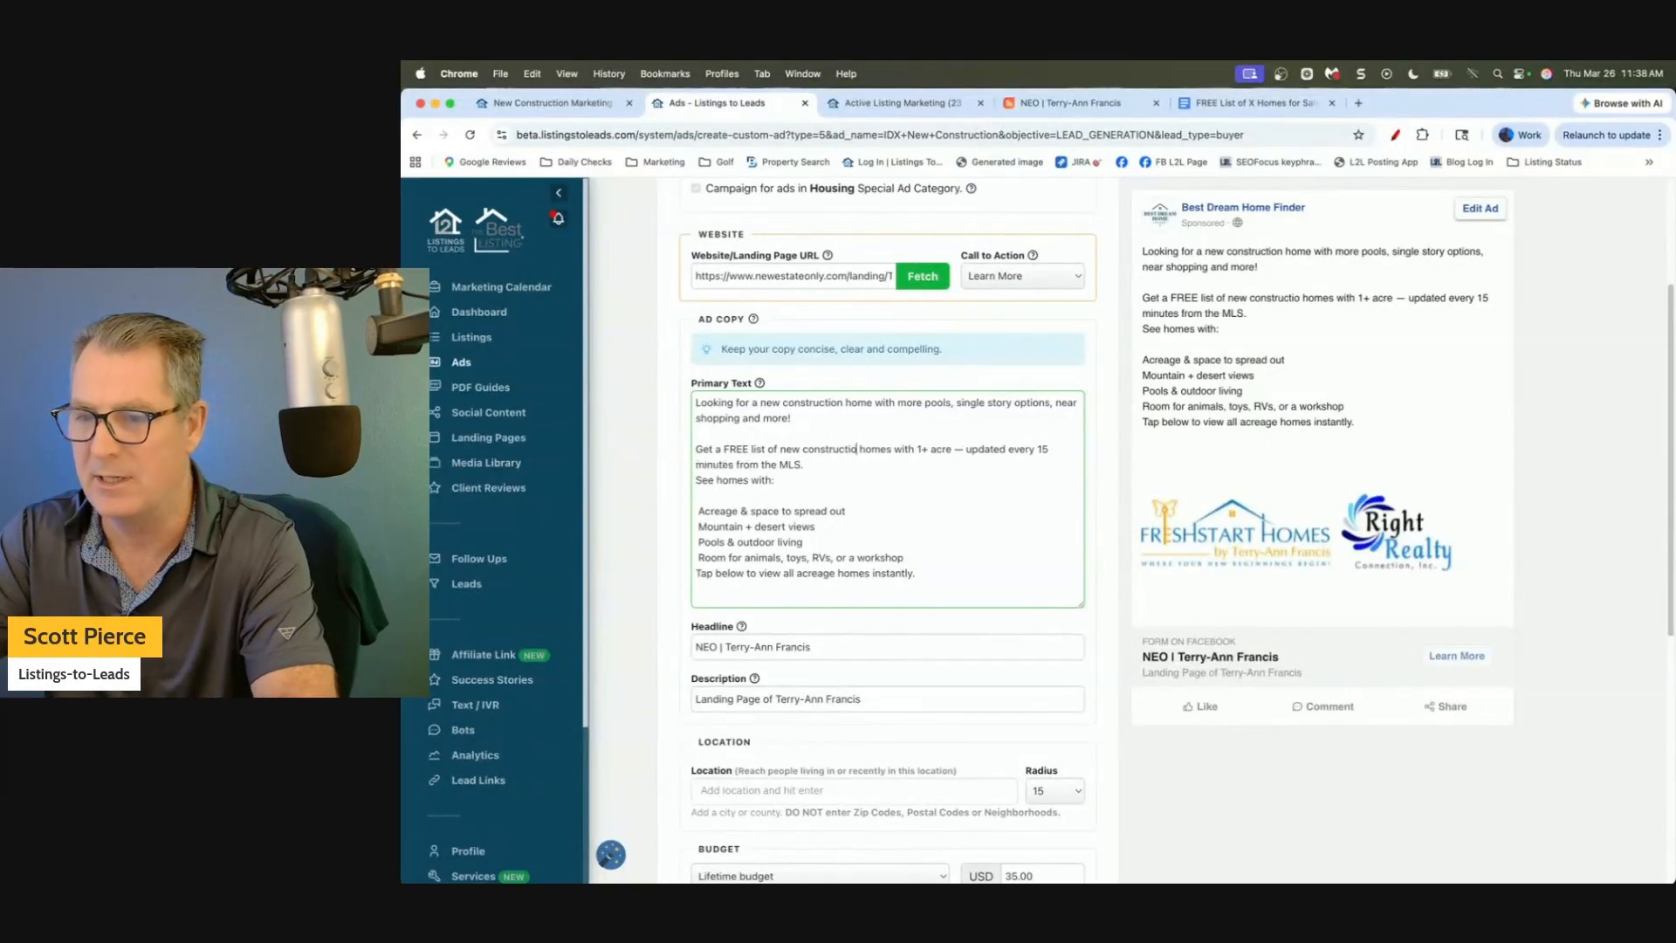
{"action": "key", "text": "BackSpace"}
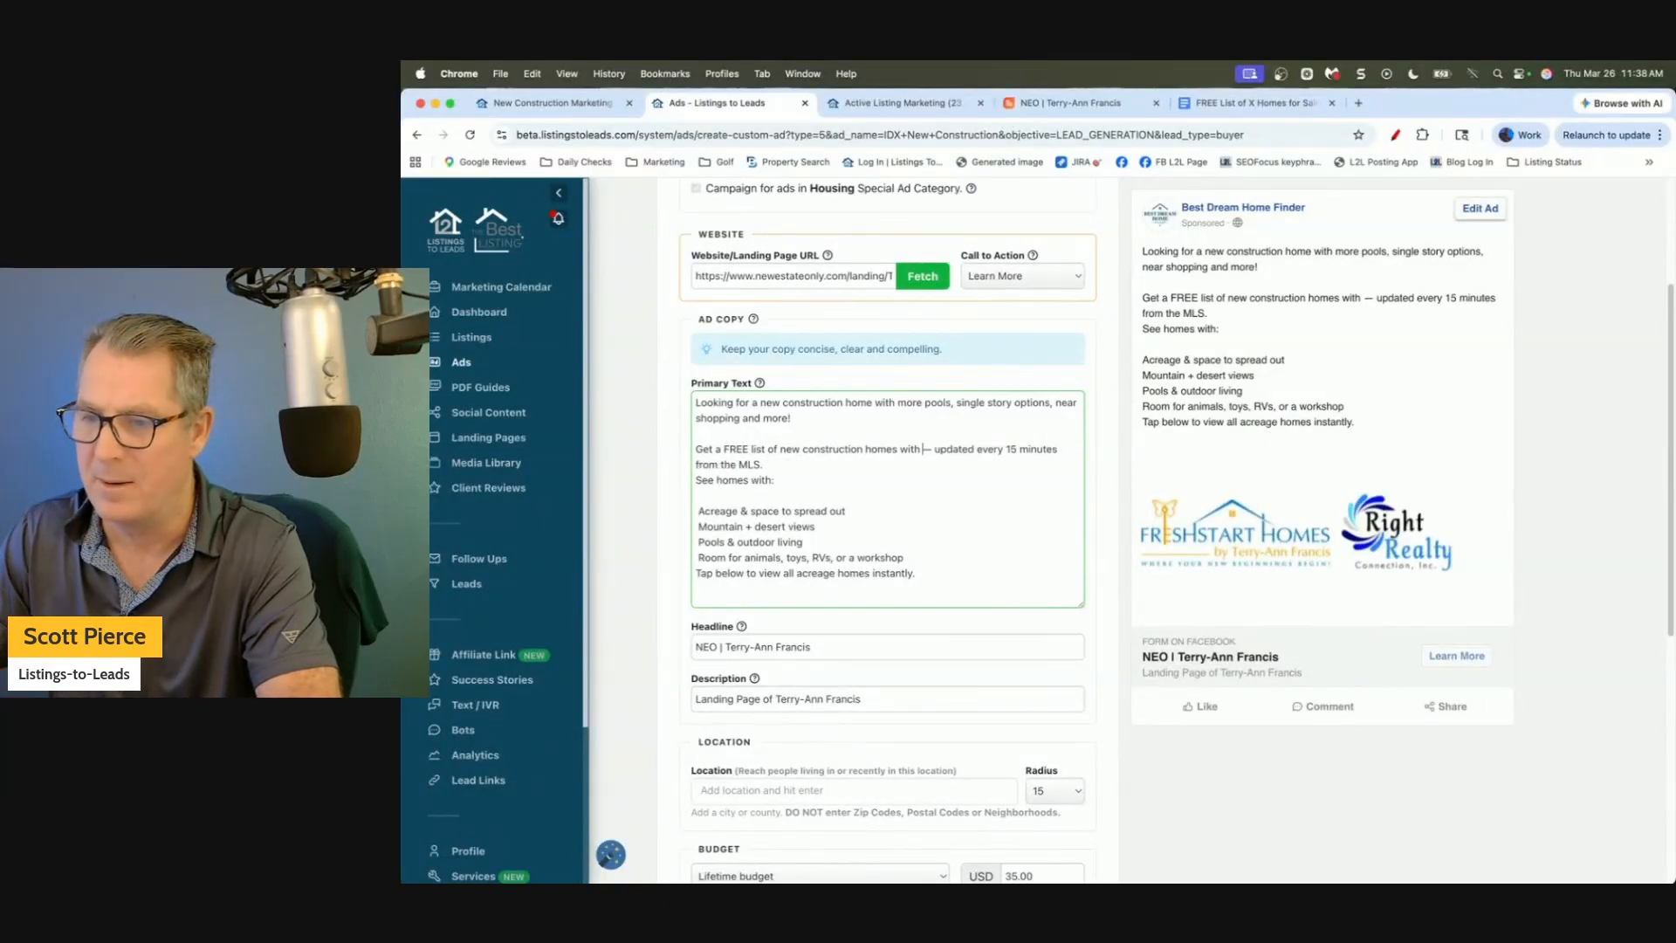
{"action": "key", "text": "Return"}
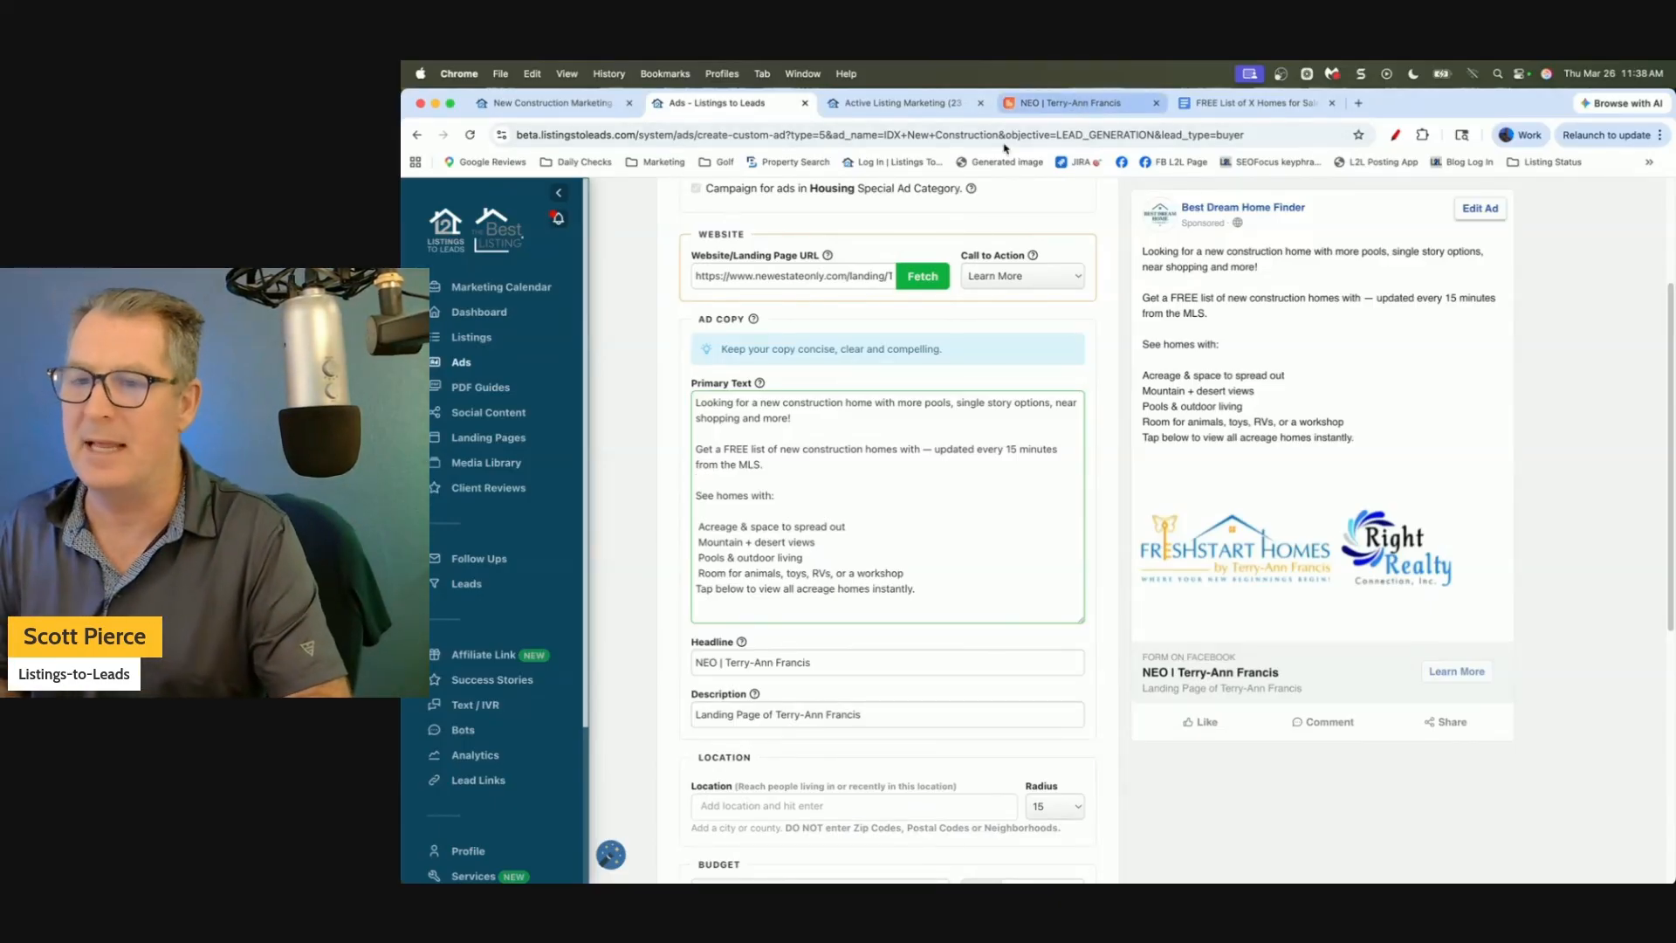
{"action": "key", "text": "Down"}
{"action": "key", "text": "Down"}
{"action": "key", "text": "Down"}
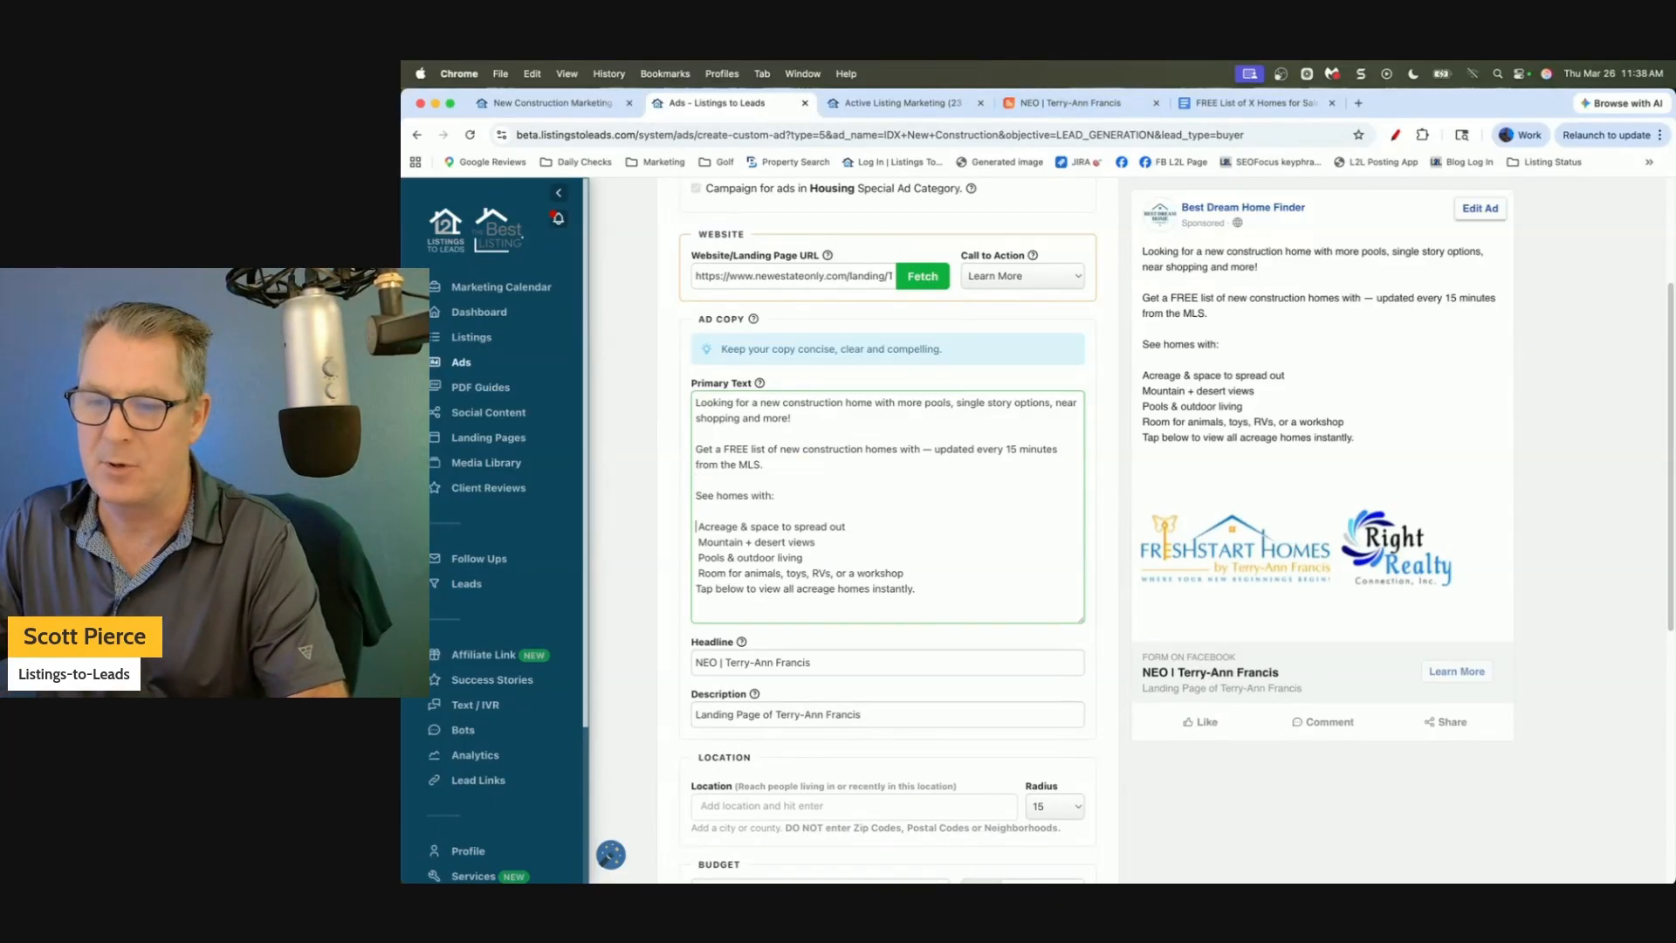
{"action": "left_click", "coordinate": [532, 74]}
{"action": "left_click", "coordinate": [591, 394]}
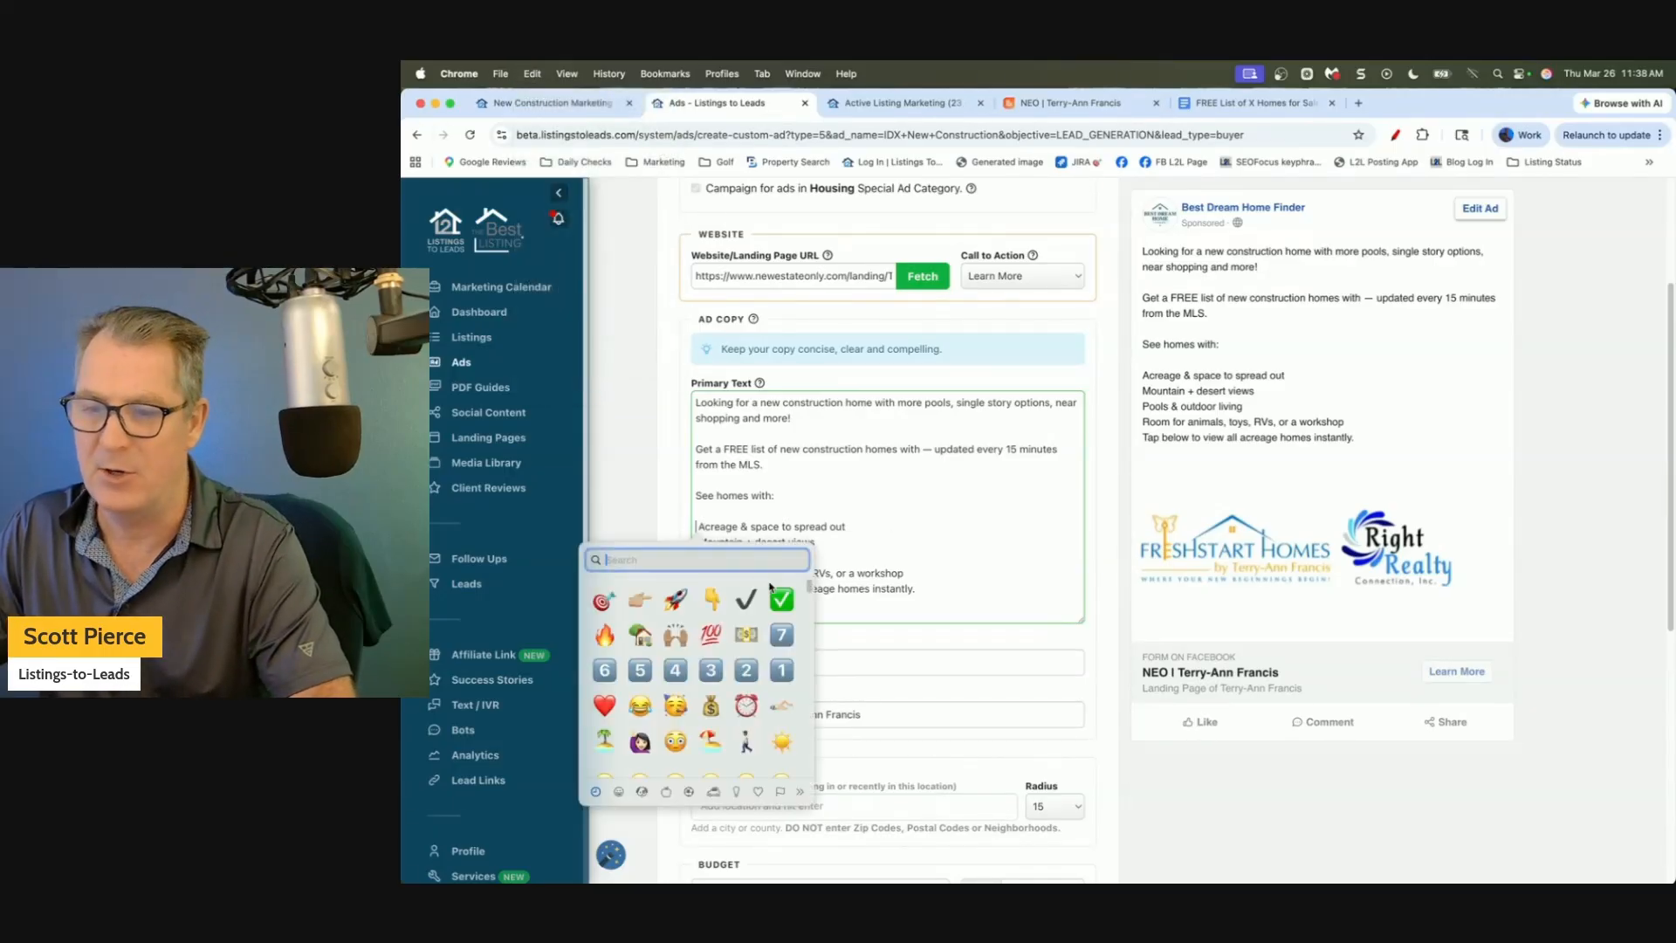
Put a ✔ check mark before each of the four feature lines.
{"action": "left_click", "coordinate": [745, 601]}
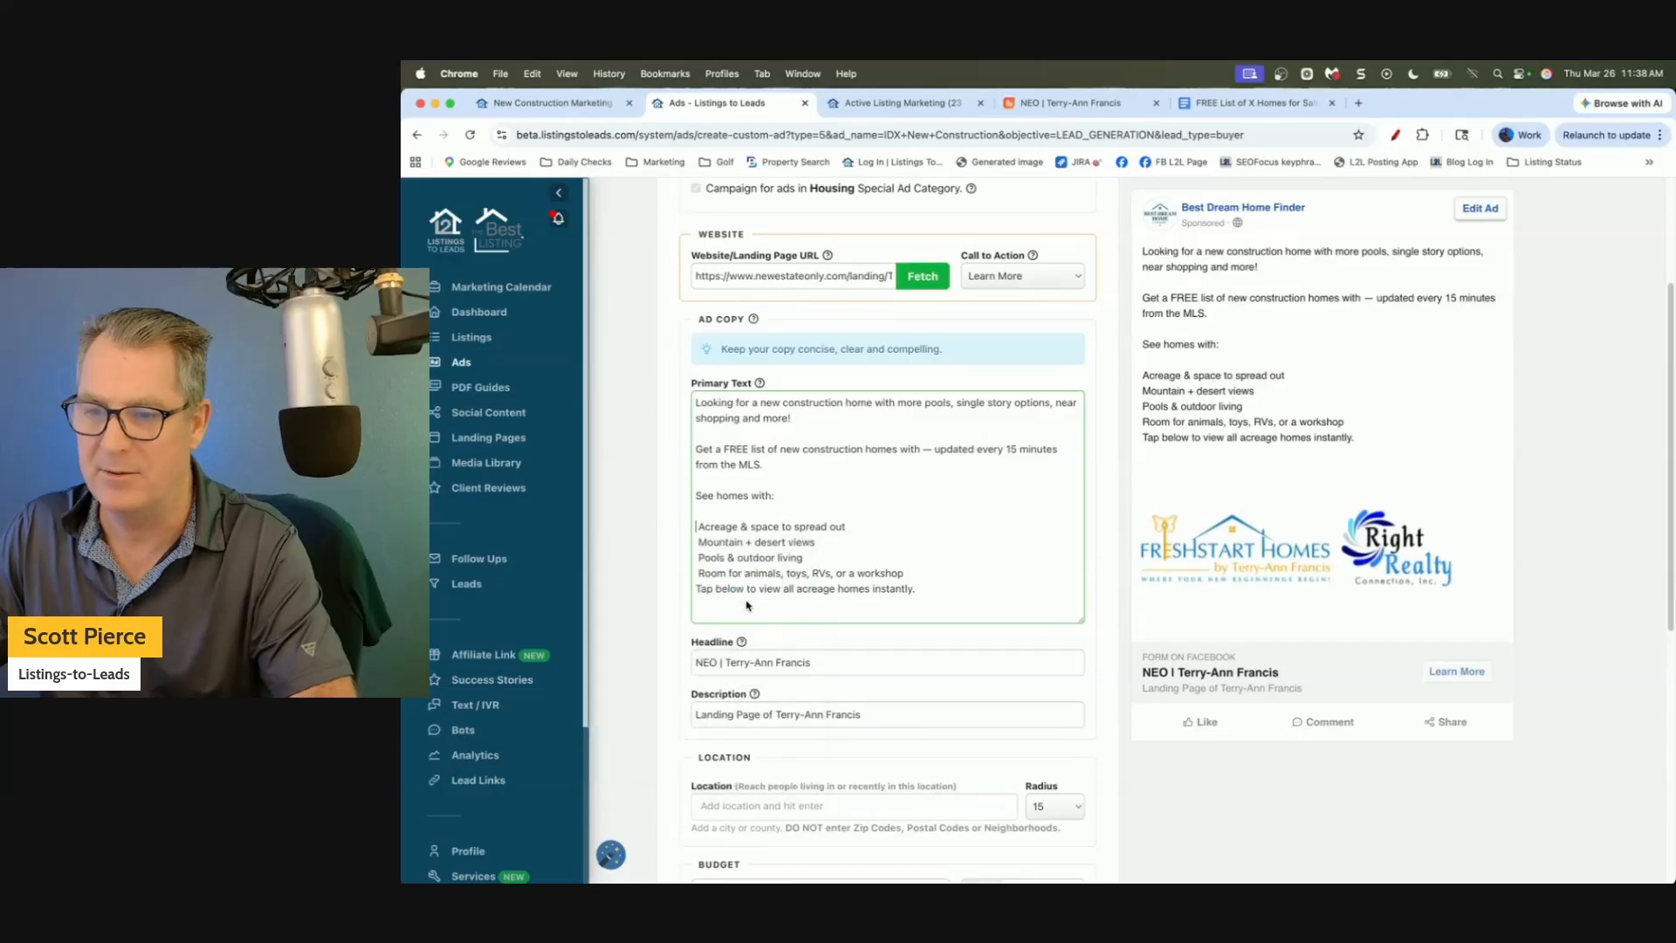
{"action": "key", "text": "shift+Left"}
{"action": "key", "text": "cmd+c"}
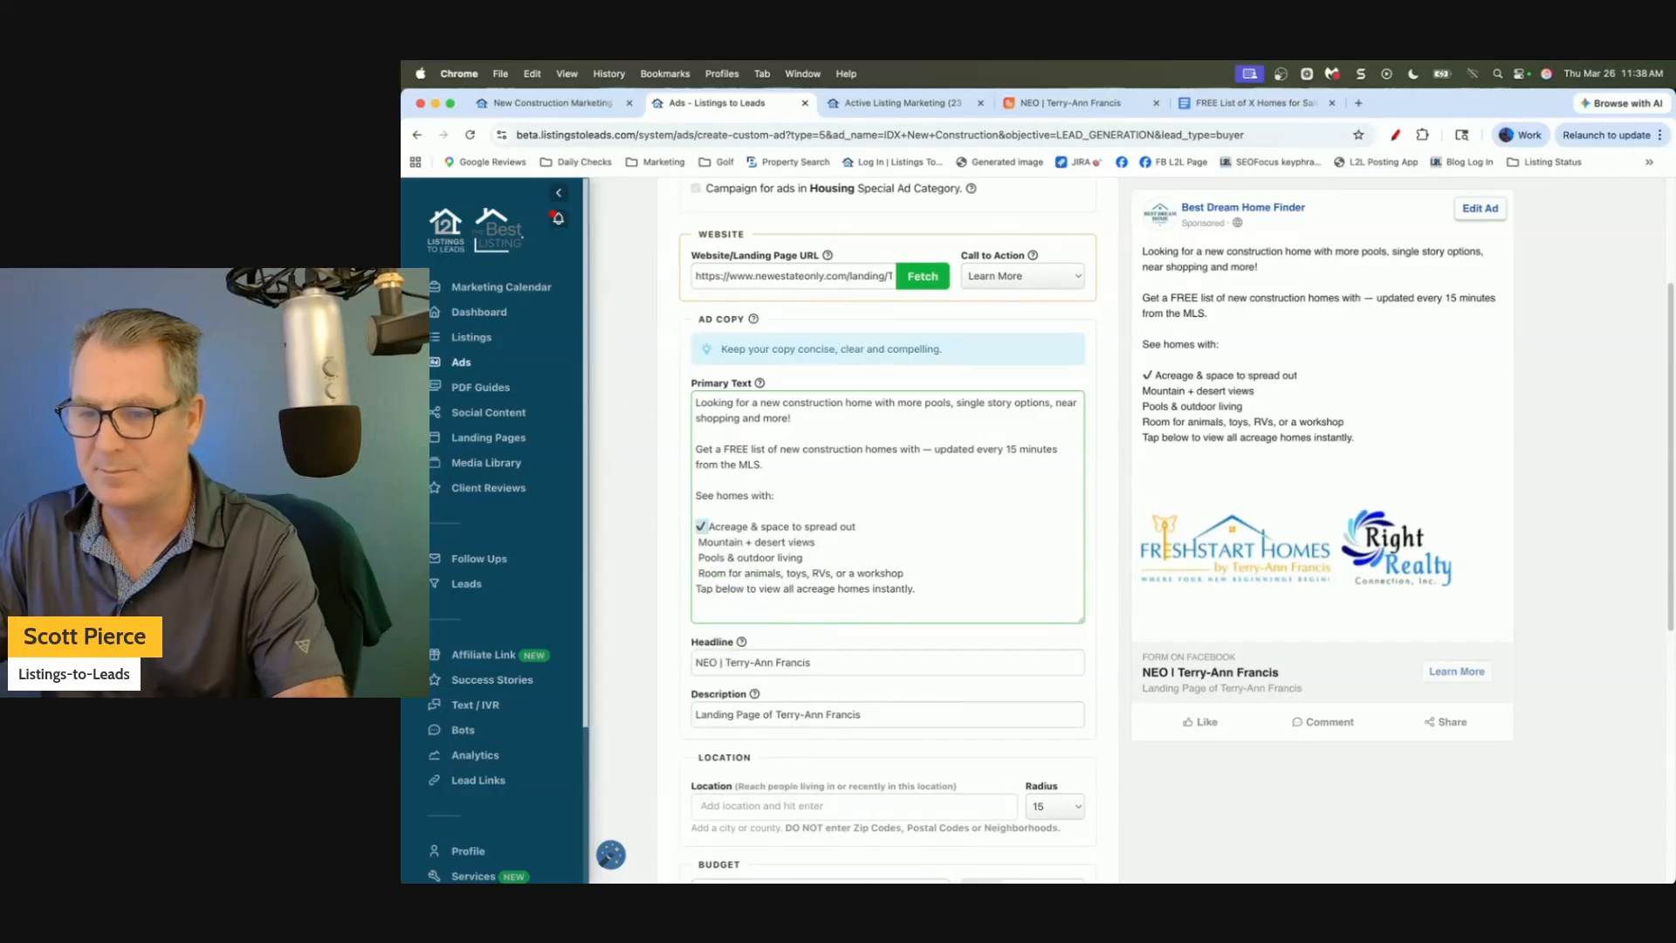
{"action": "key", "text": "Down"}
{"action": "key", "text": "cmd+v"}
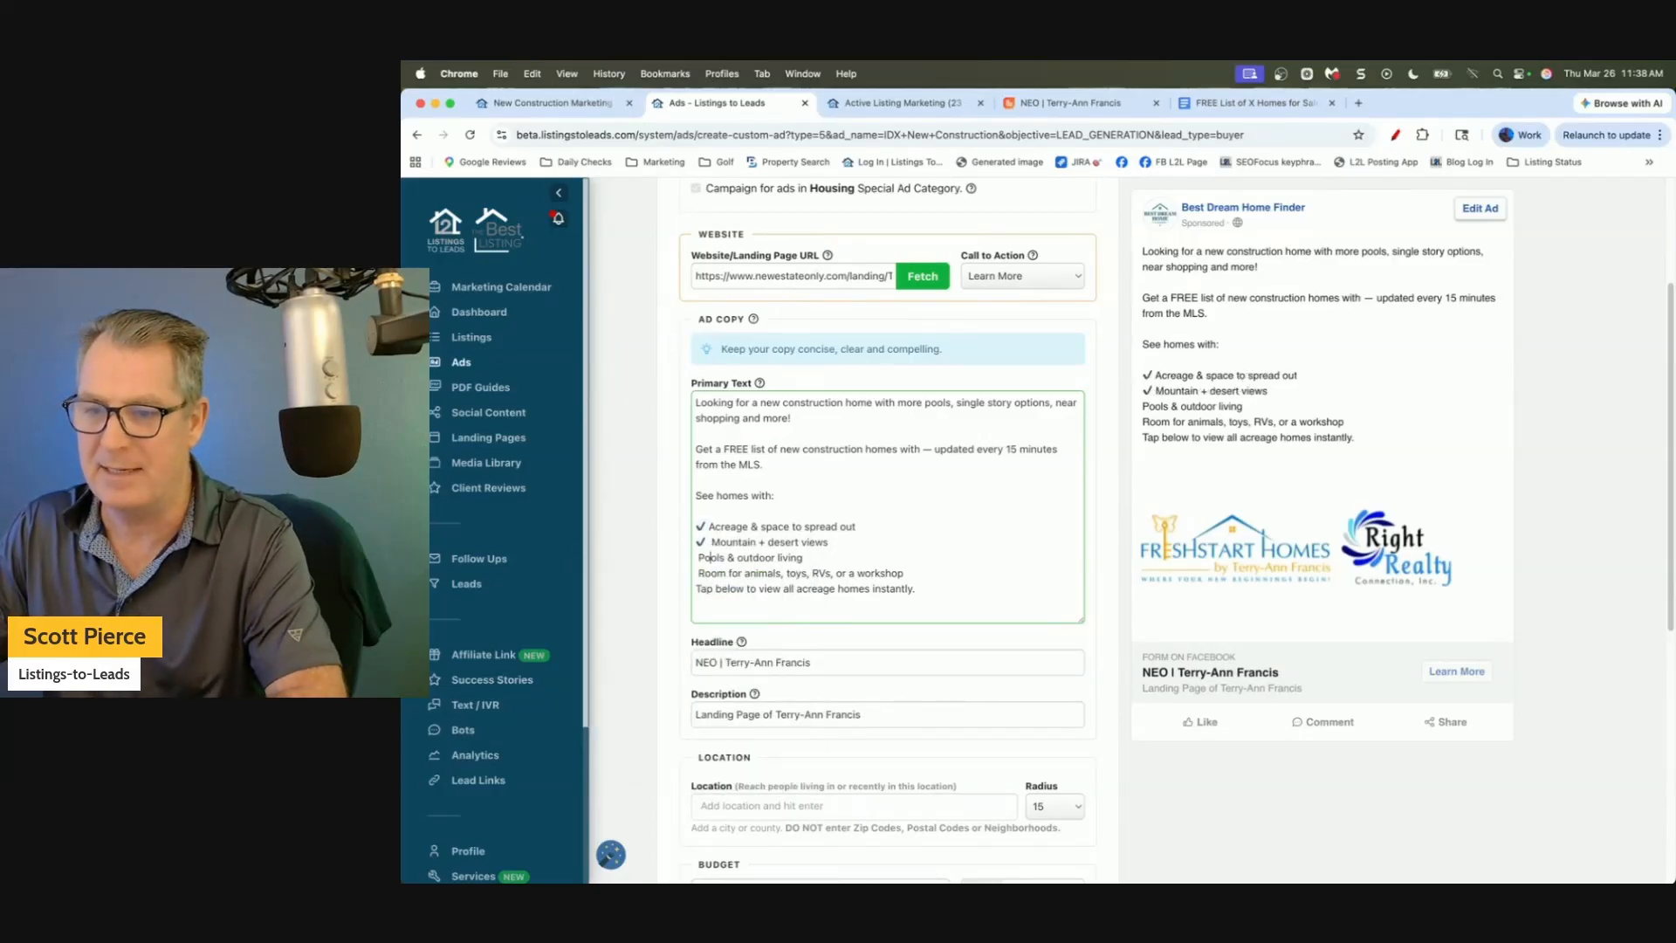
{"action": "key", "text": "super+v"}
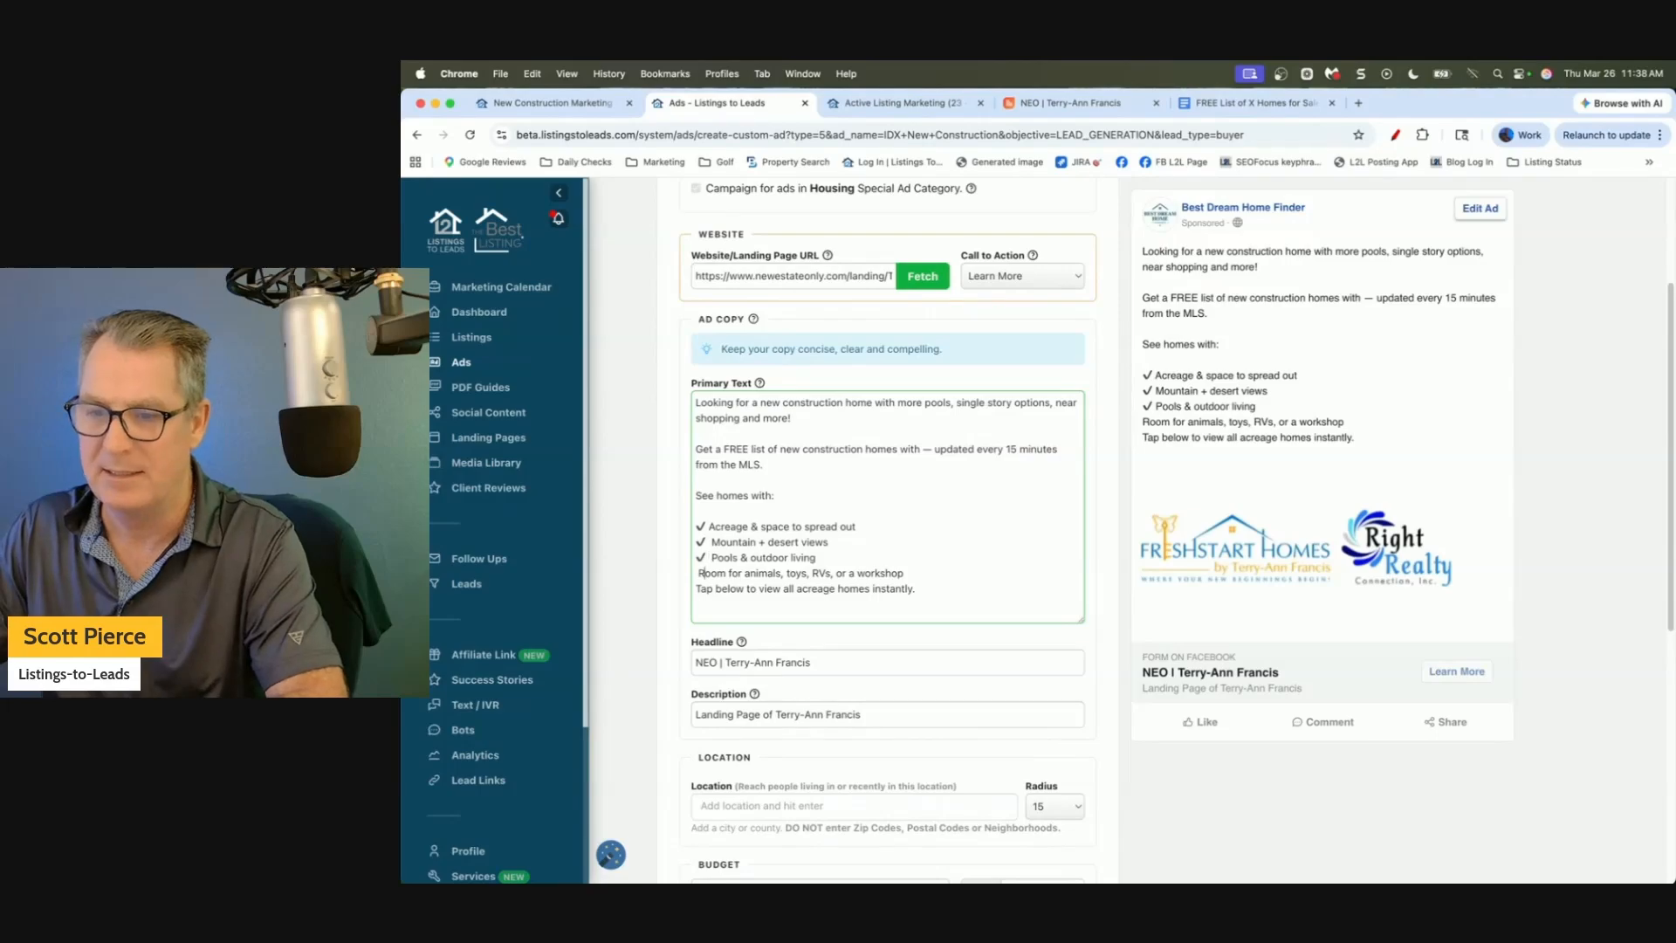
{"action": "key", "text": "super+v"}
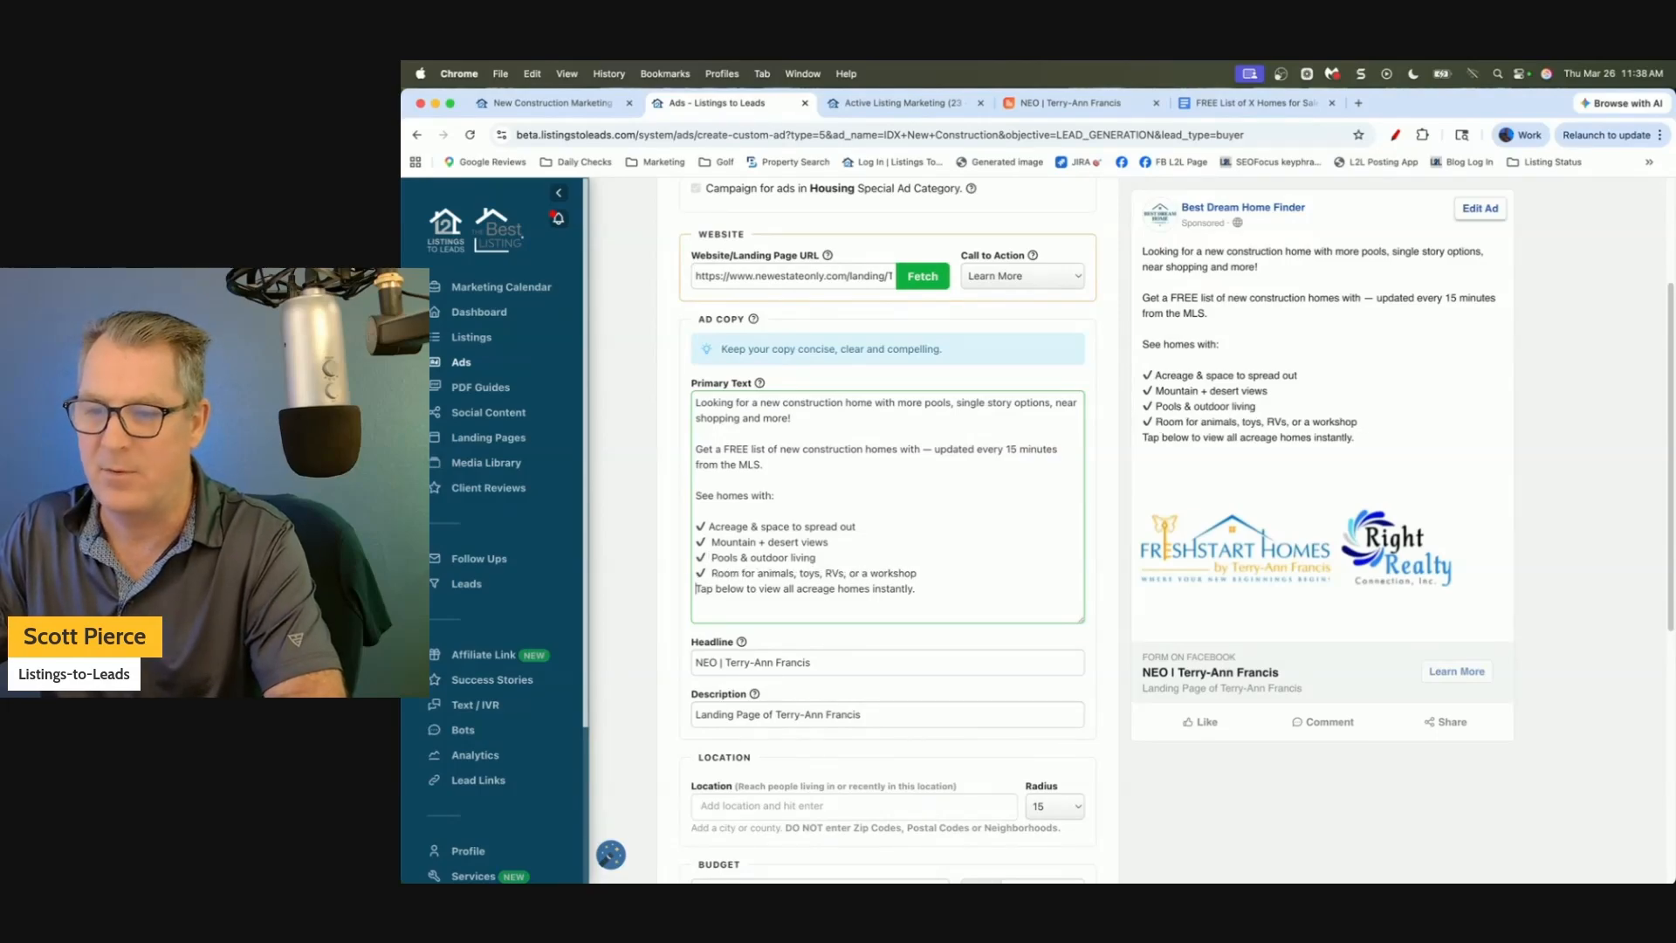
Space out the closing line and change 'acreage' to 'new construction' in it.
{"action": "key", "text": "Return"}
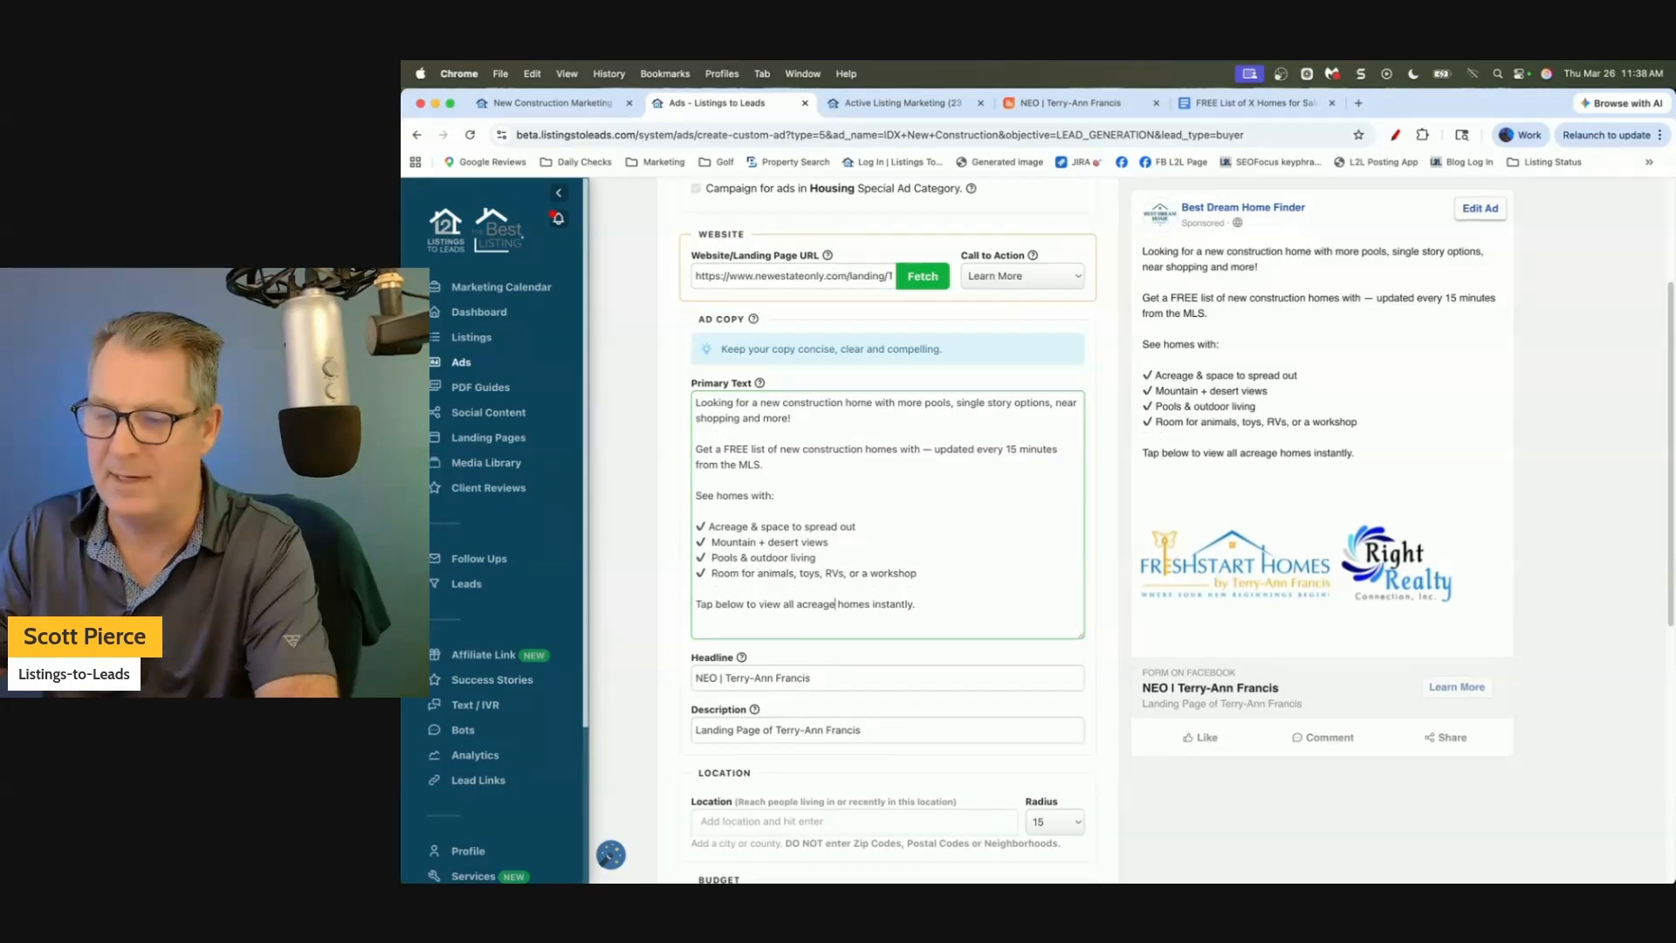
{"action": "key", "text": "BackSpace"}
{"action": "key", "text": "BackSpace"}
{"action": "key", "text": "BackSpace"}
{"action": "key", "text": "BackSpace"}
{"action": "key", "text": "BackSpace"}
{"action": "key", "text": "BackSpace"}
{"action": "key", "text": "BackSpace"}
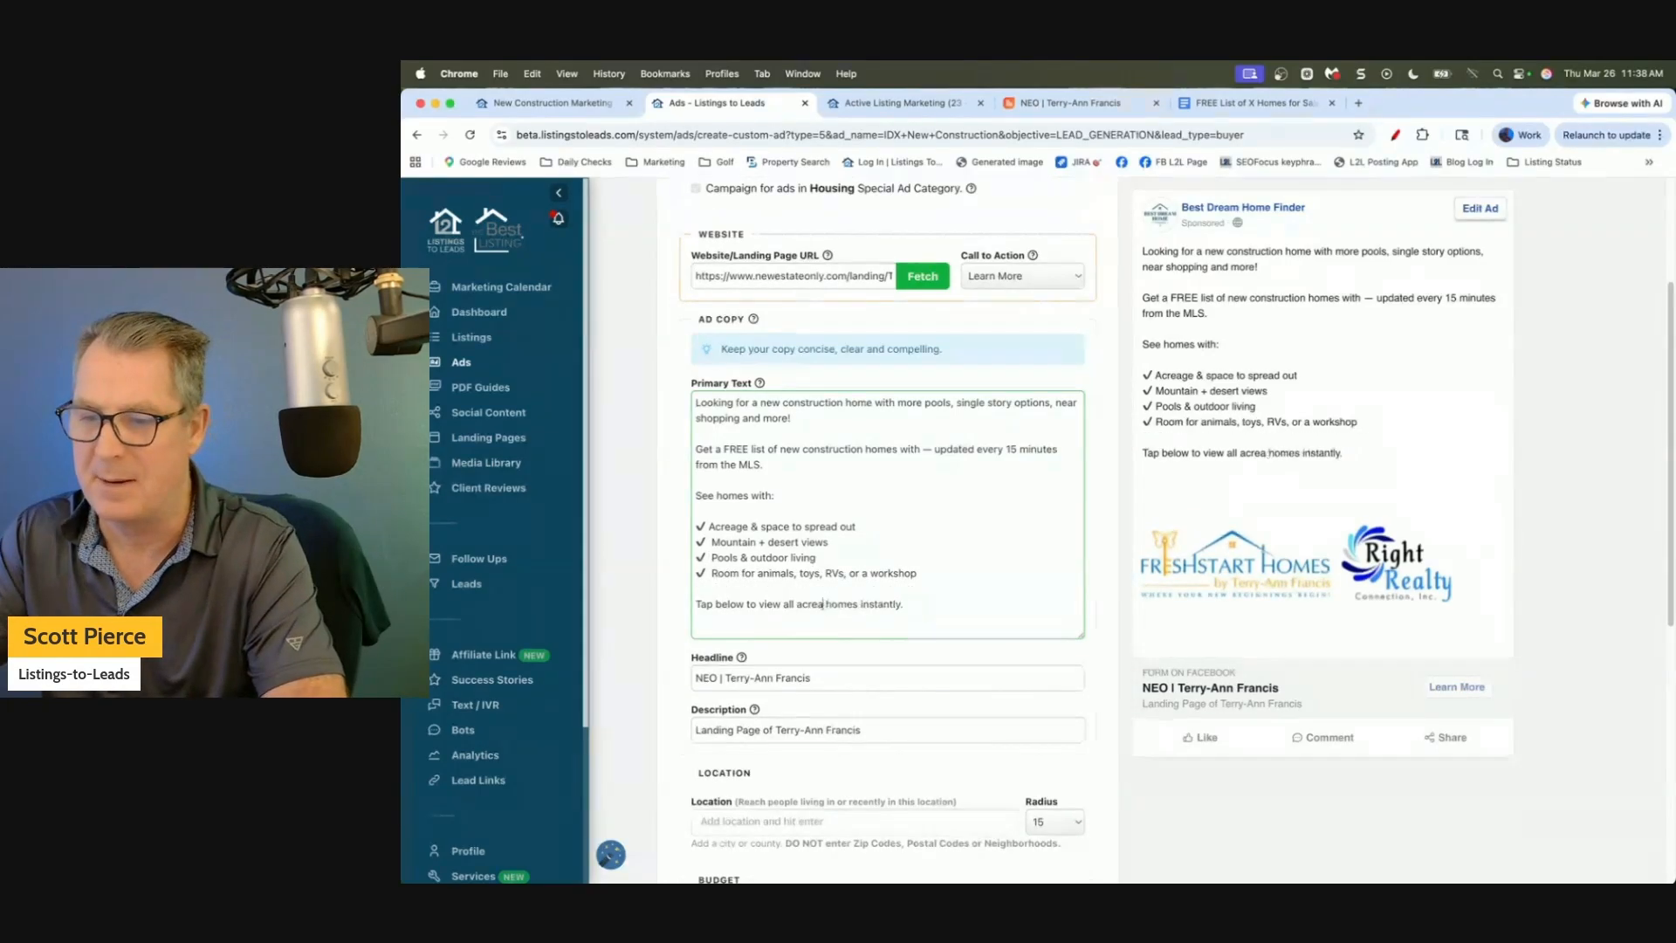
{"action": "type", "text": "new "}
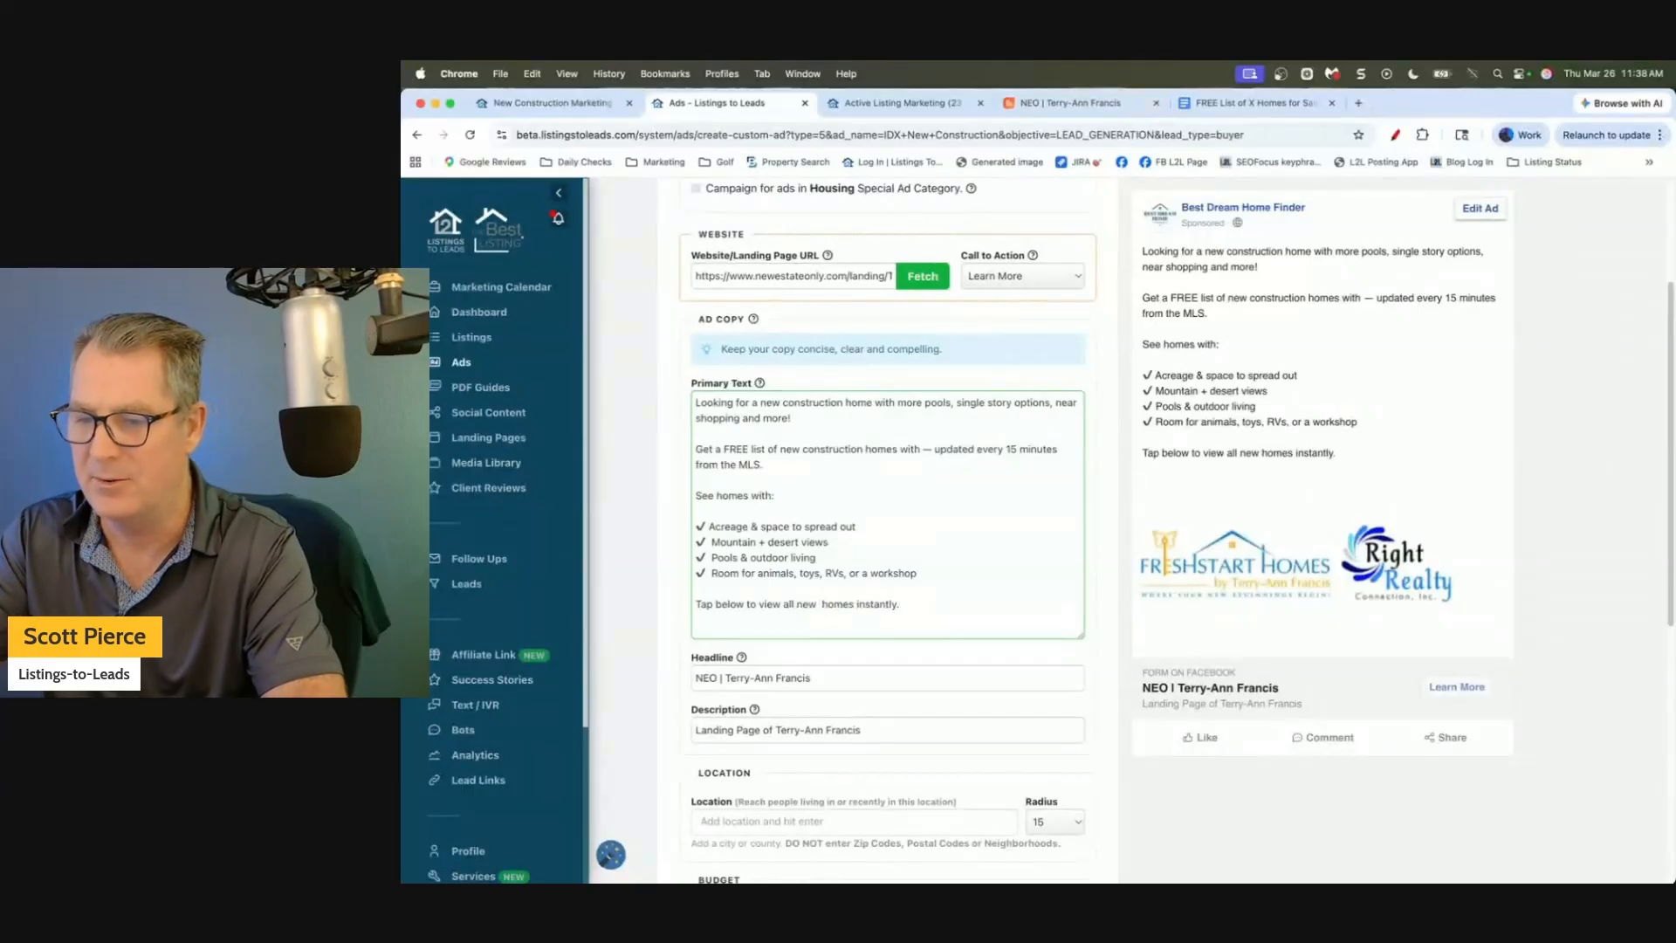
{"action": "type", "text": "construction"}
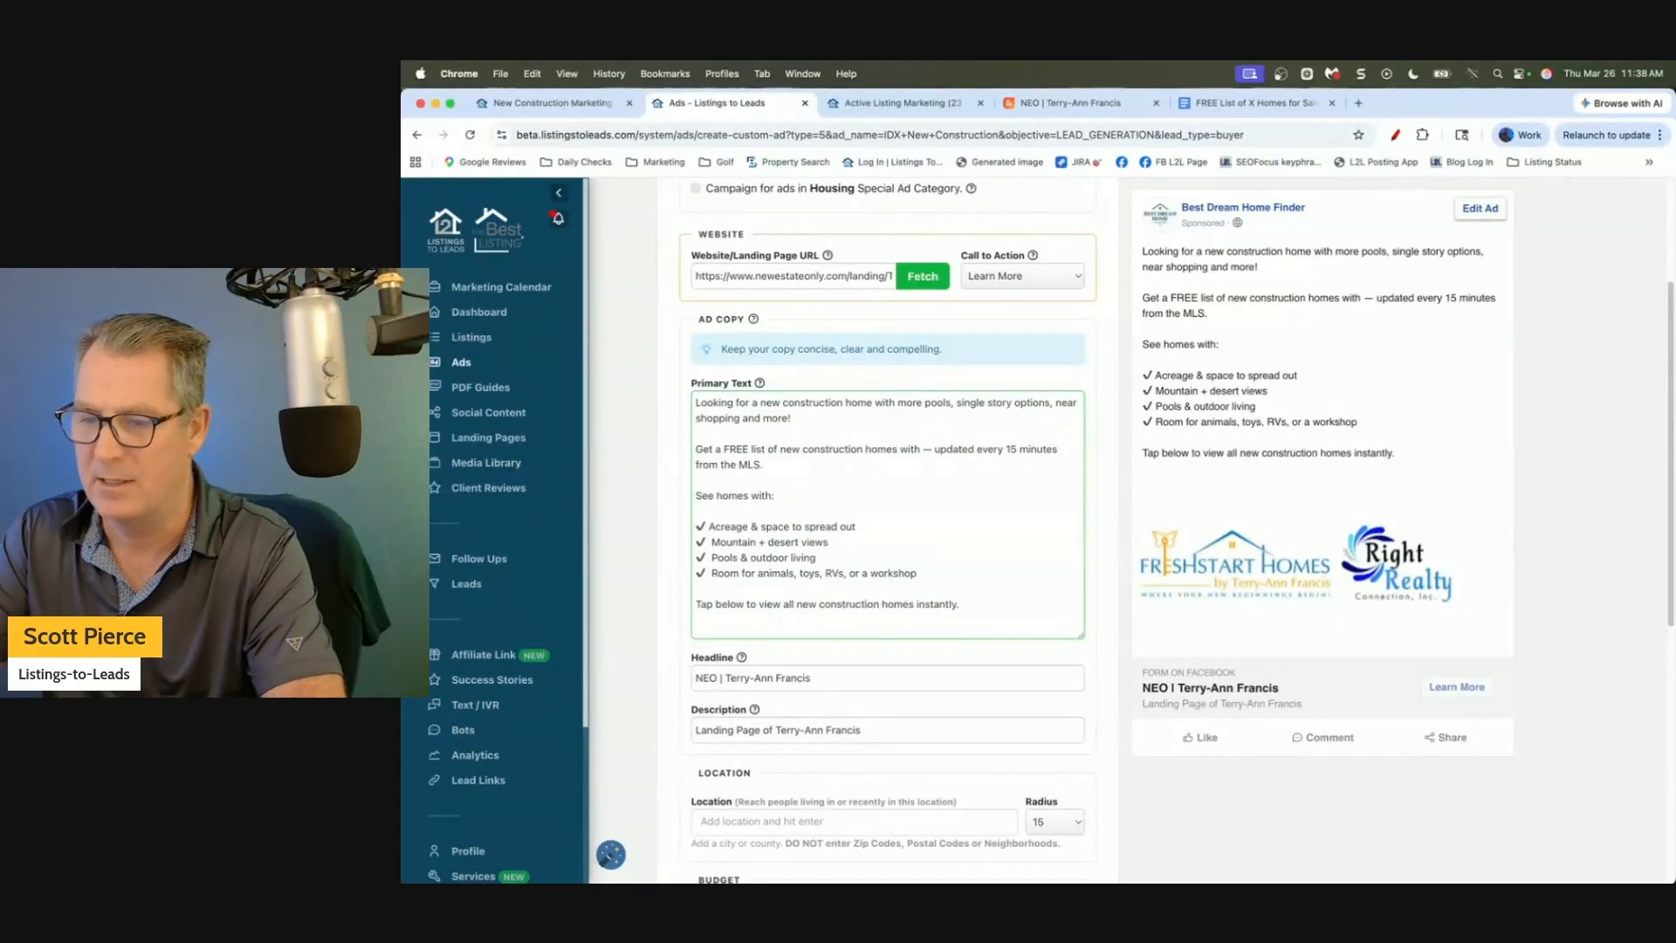
{"action": "left_click", "coordinate": [643, 600]}
{"action": "scroll", "coordinate": [643, 600], "scroll_direction": "down", "scroll_amount": 1}
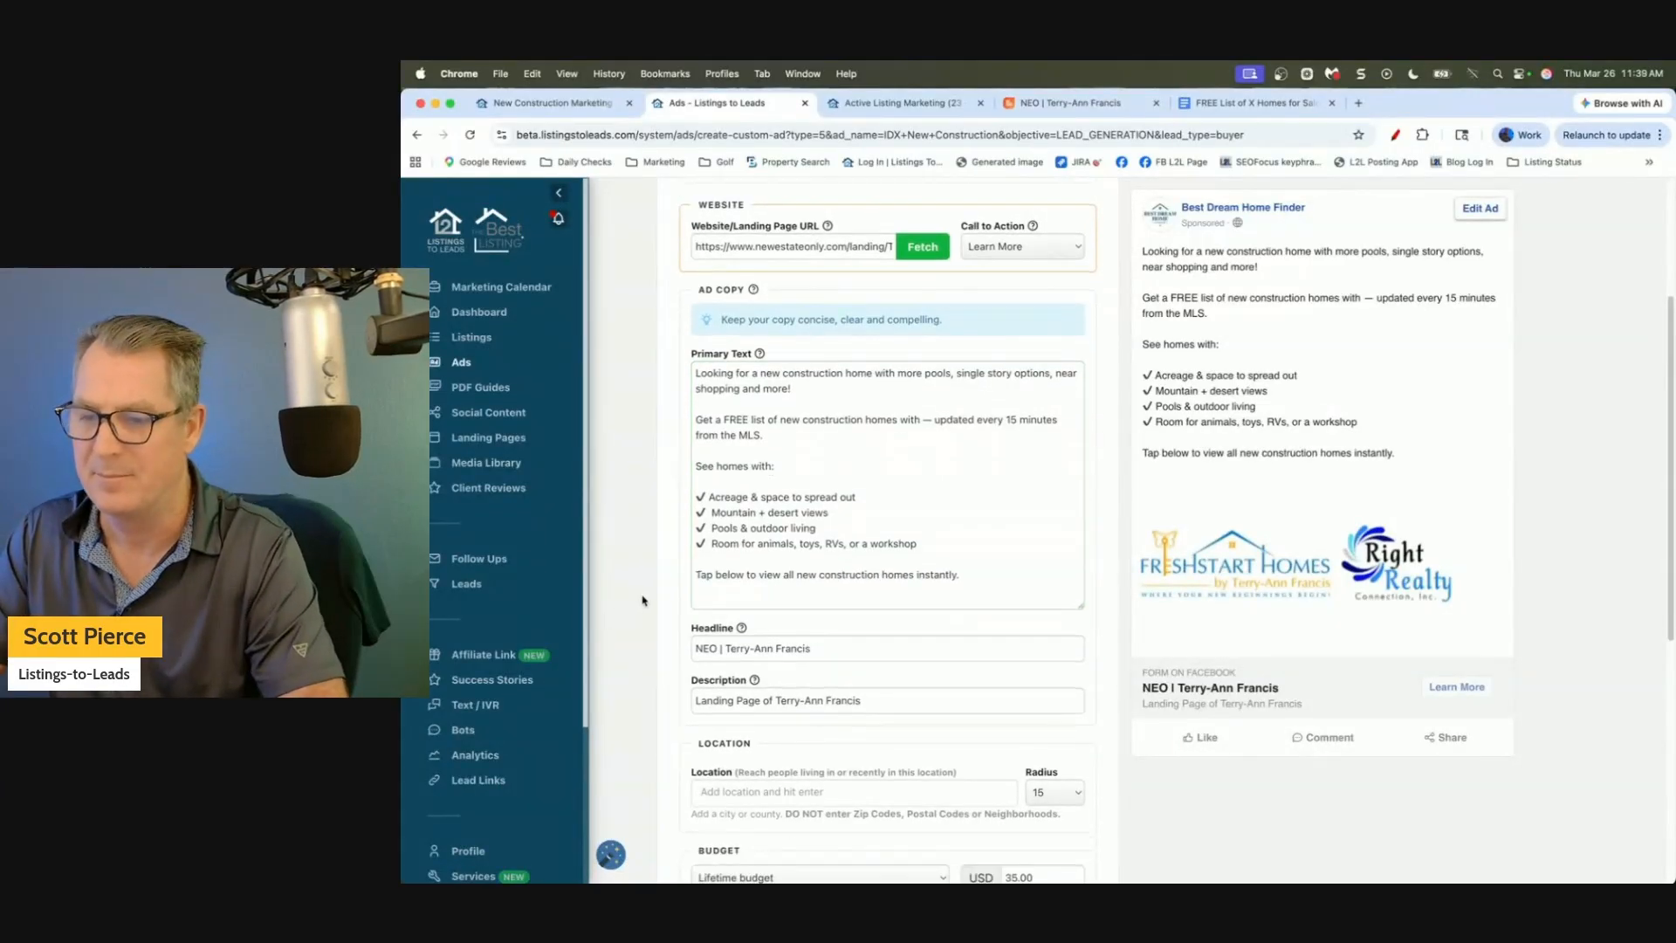
Change the ad headline to 'Tap to Learn More to View Now!'.
{"action": "scroll", "coordinate": [643, 601], "scroll_direction": "down", "scroll_amount": 5}
{"action": "triple_click", "coordinate": [838, 438]}
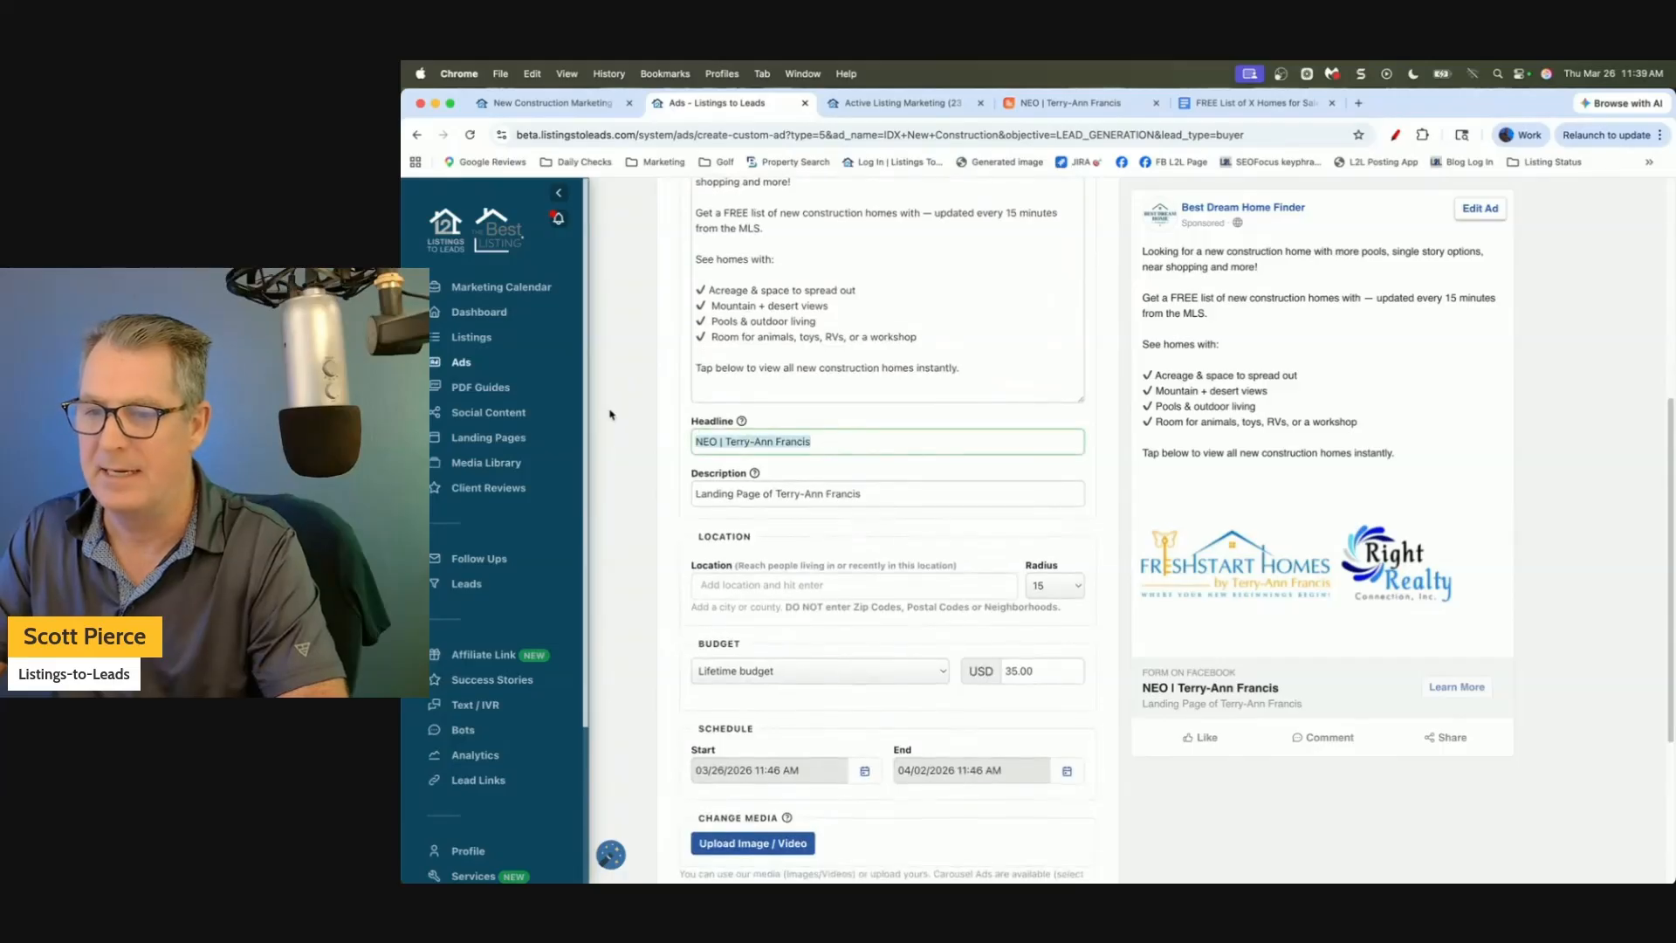
{"action": "type", "text": "Tap to "}
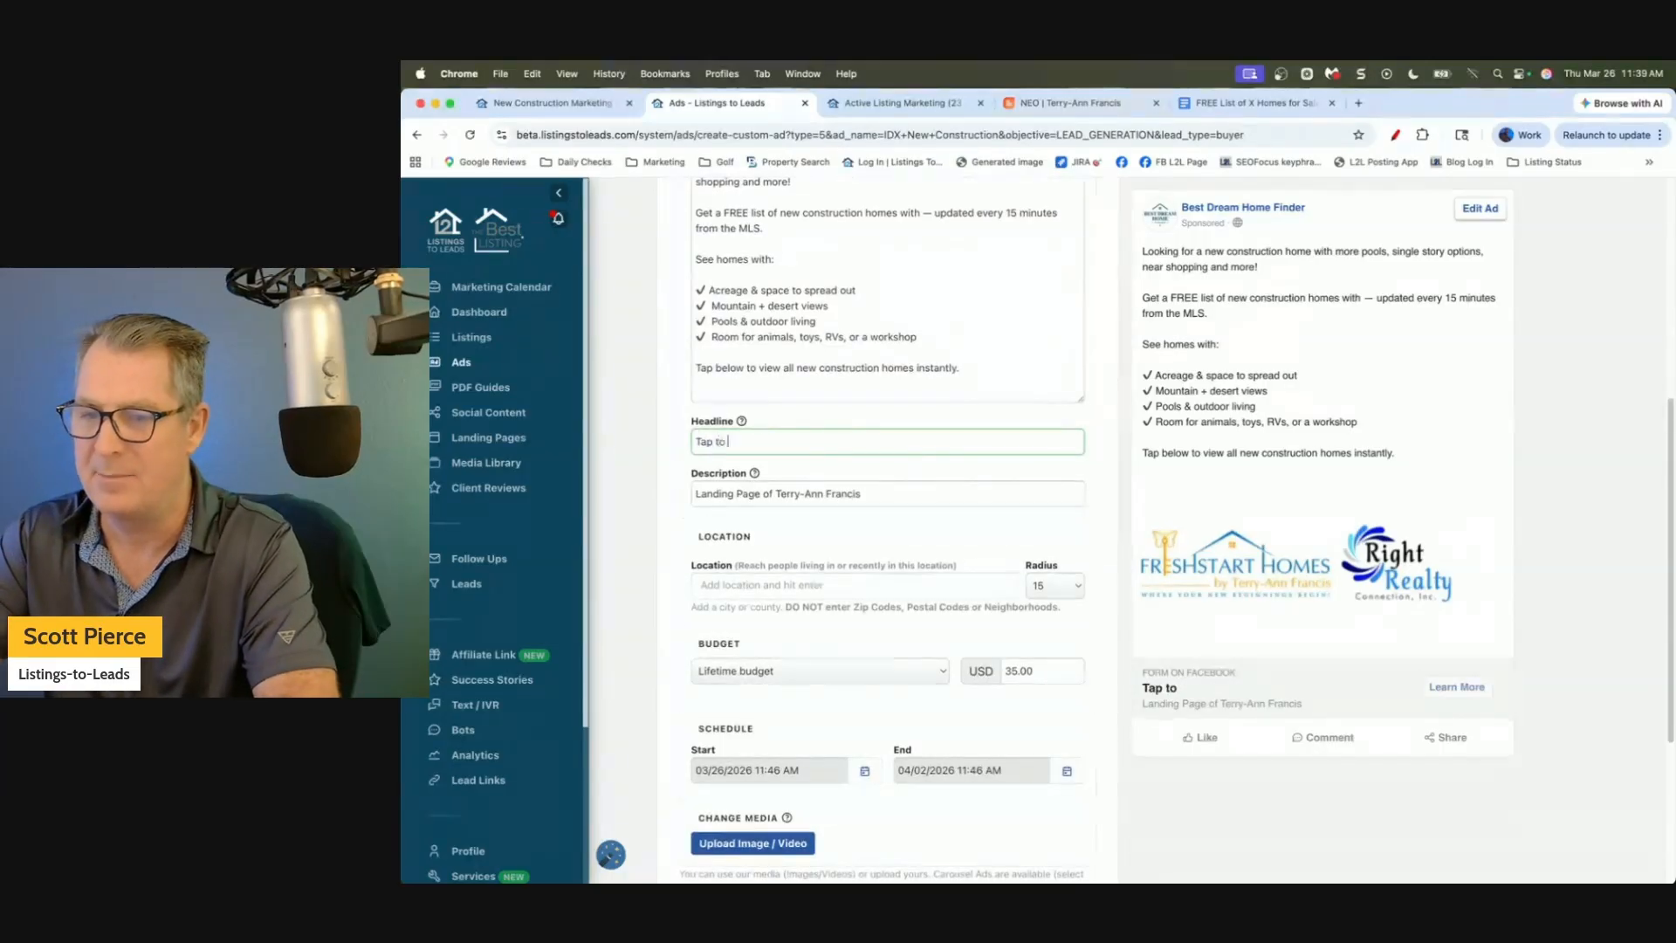
{"action": "type", "text": "Vie"}
{"action": "key", "text": "BackSpace"}
{"action": "type", "text": "Le"}
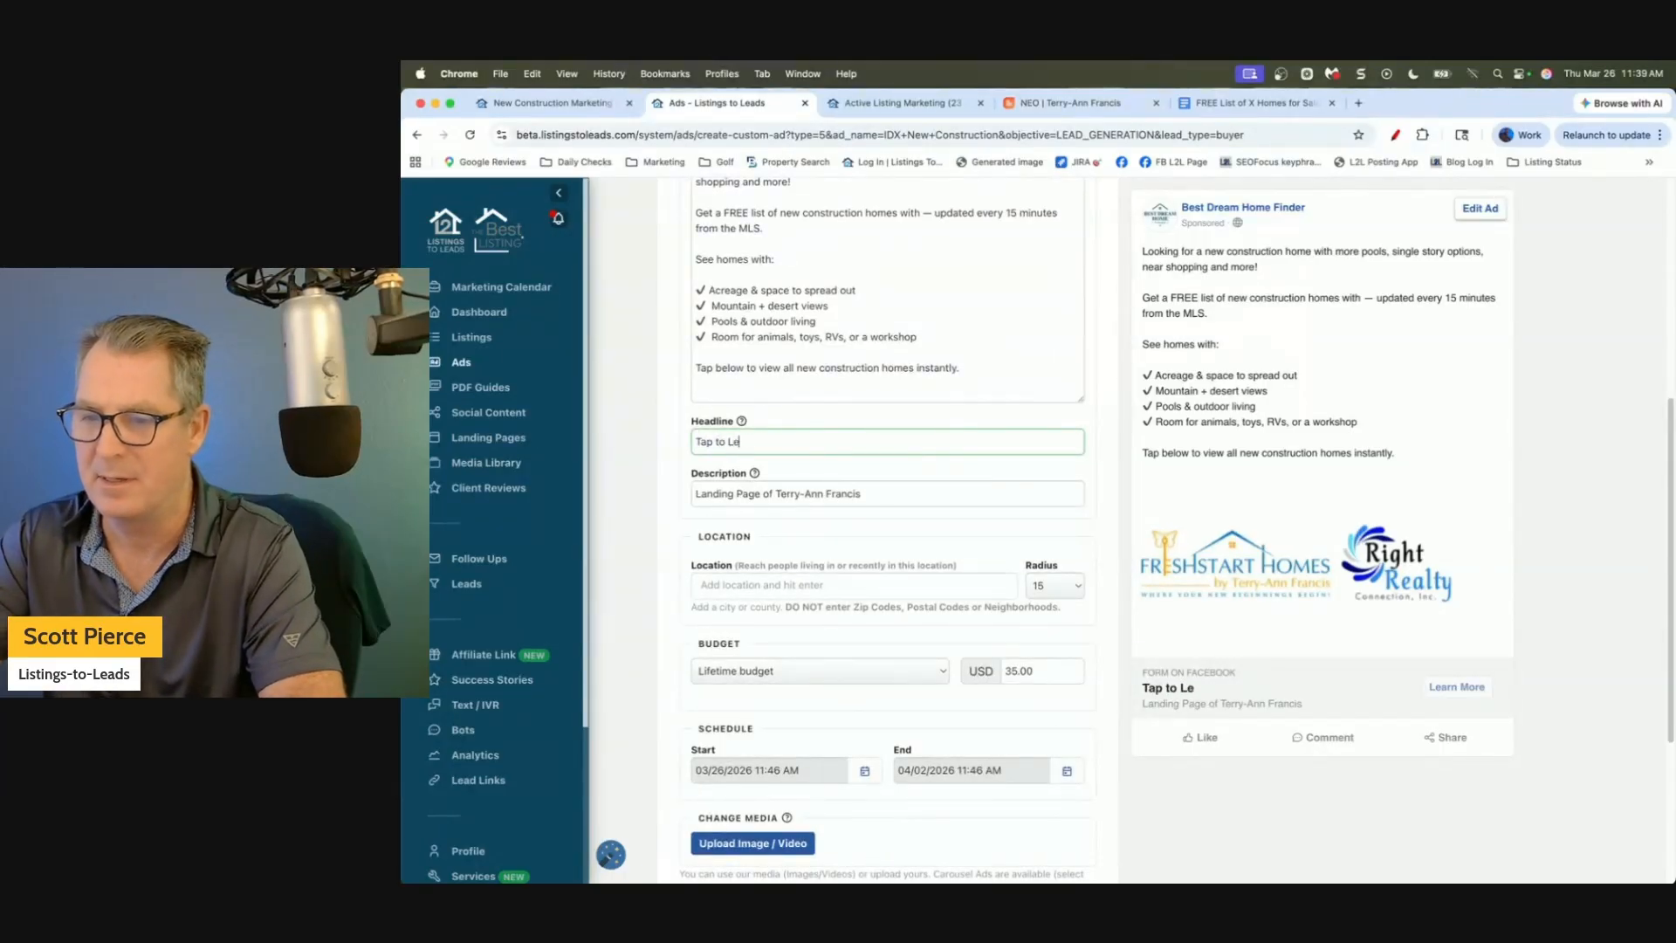
{"action": "type", "text": "arn More to View New"}
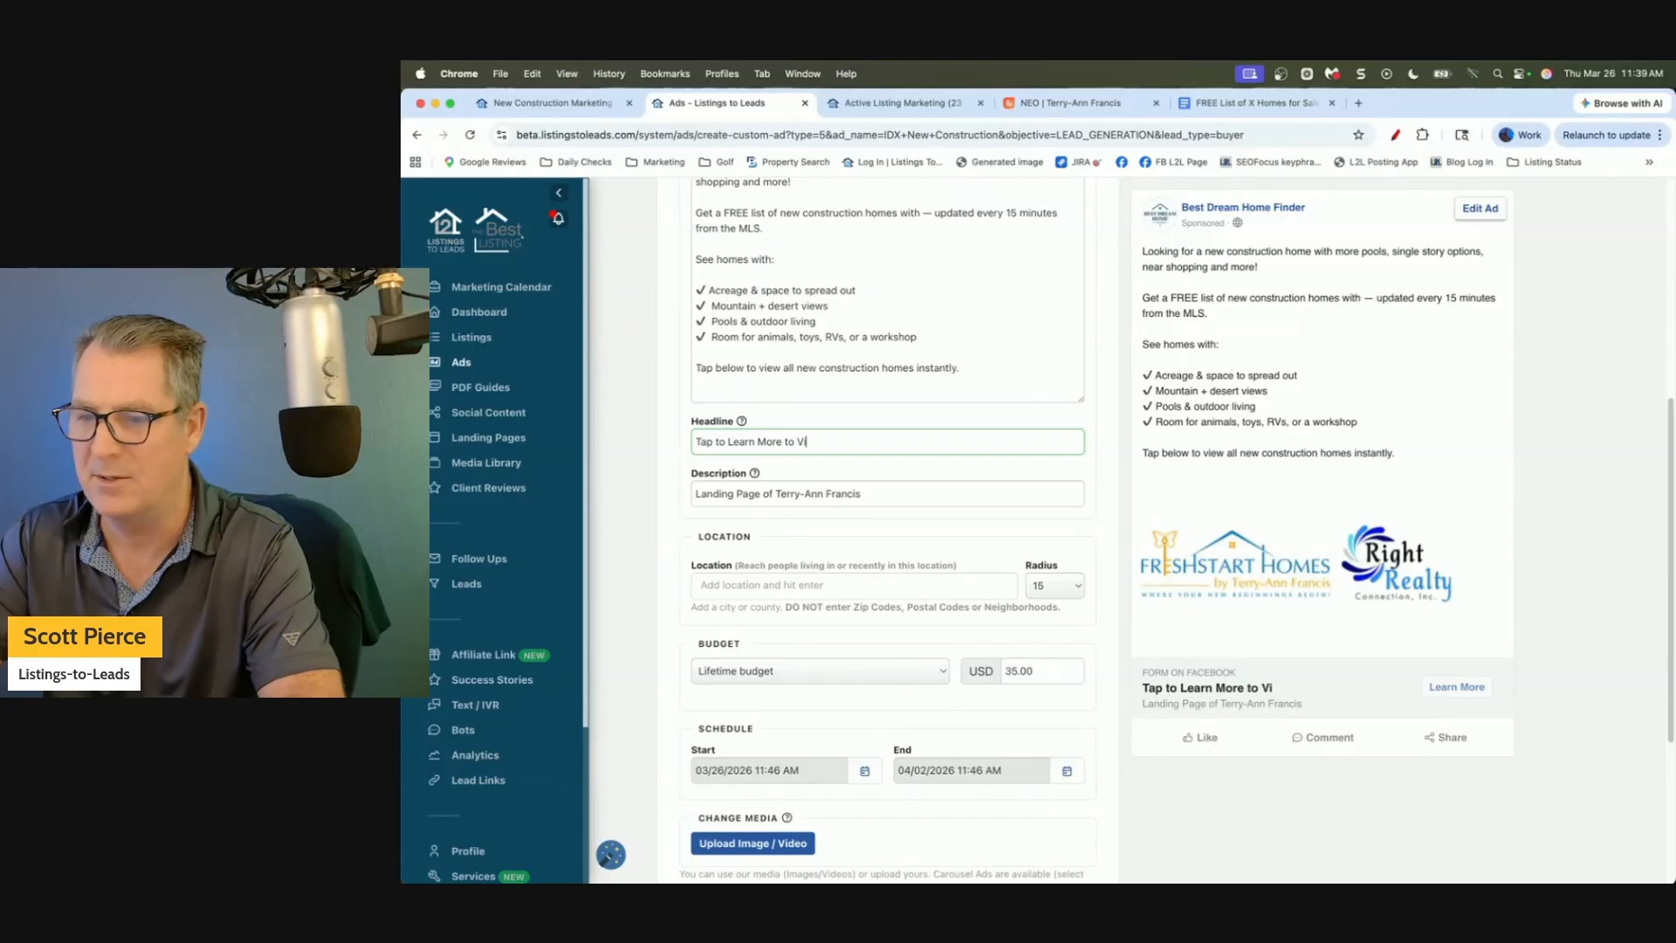
{"action": "key", "text": "BackSpace"}
{"action": "key", "text": "BackSpace"}
{"action": "key", "text": "BackSpace"}
{"action": "key", "text": "BackSpace"}
{"action": "type", "text": "Now"}
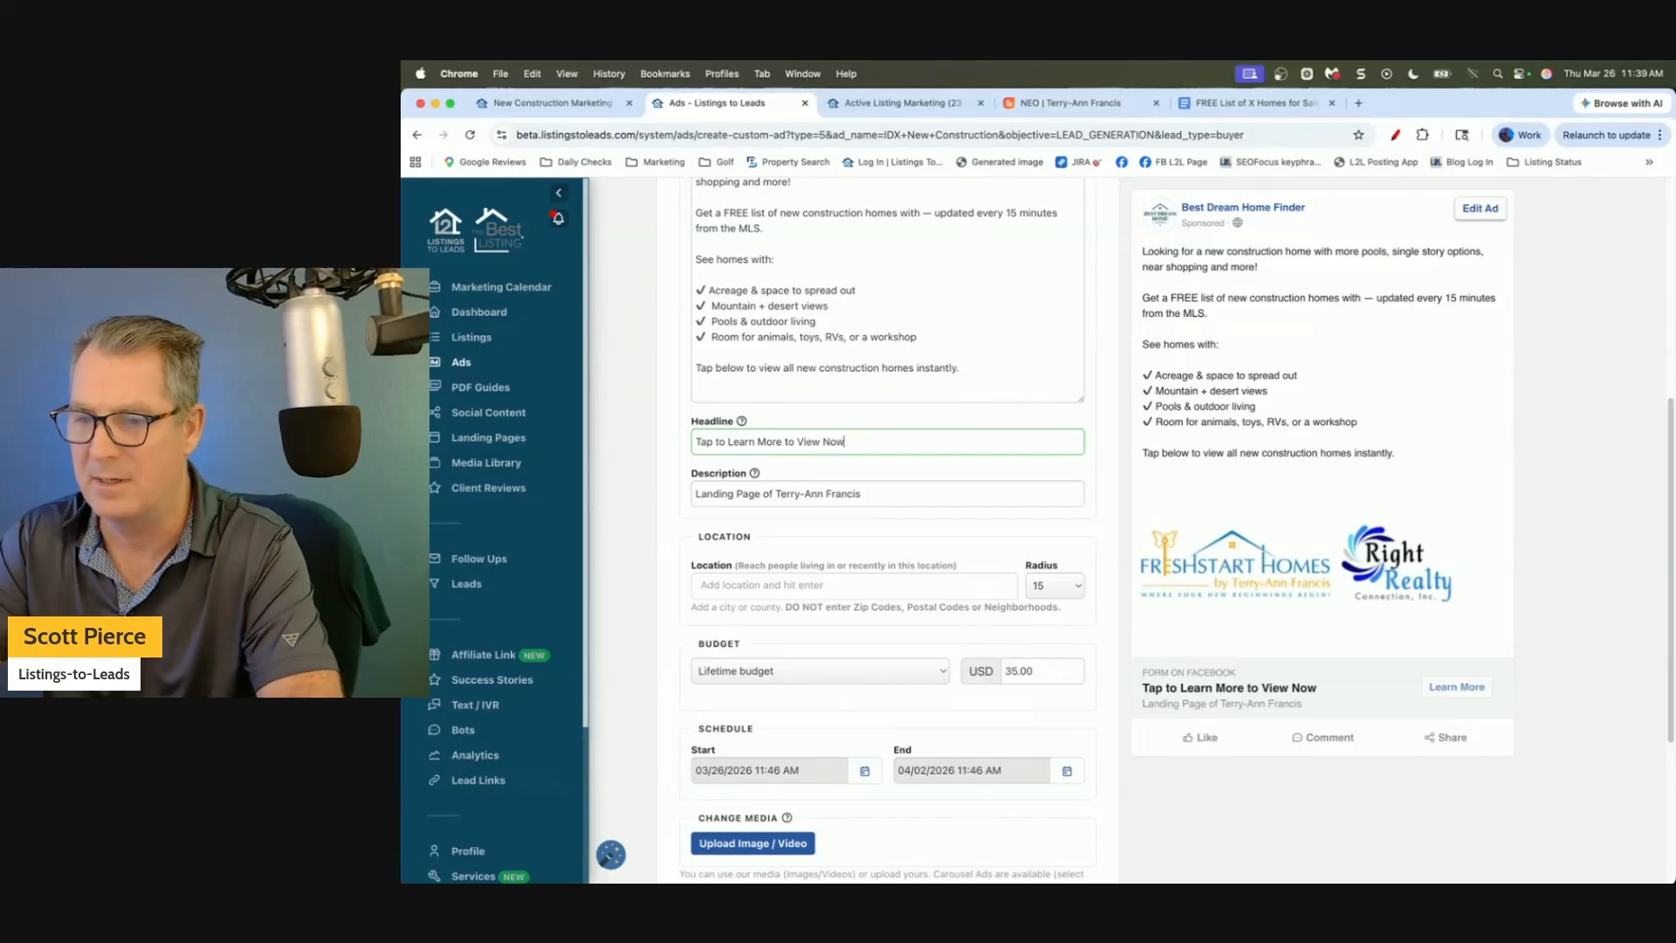
{"action": "type", "text": "!"}
Set the description to 'New Construction Homes with Down Payment Incentives in Orlando!'.
{"action": "key", "text": "Tab"}
{"action": "key", "text": "BackSpace"}
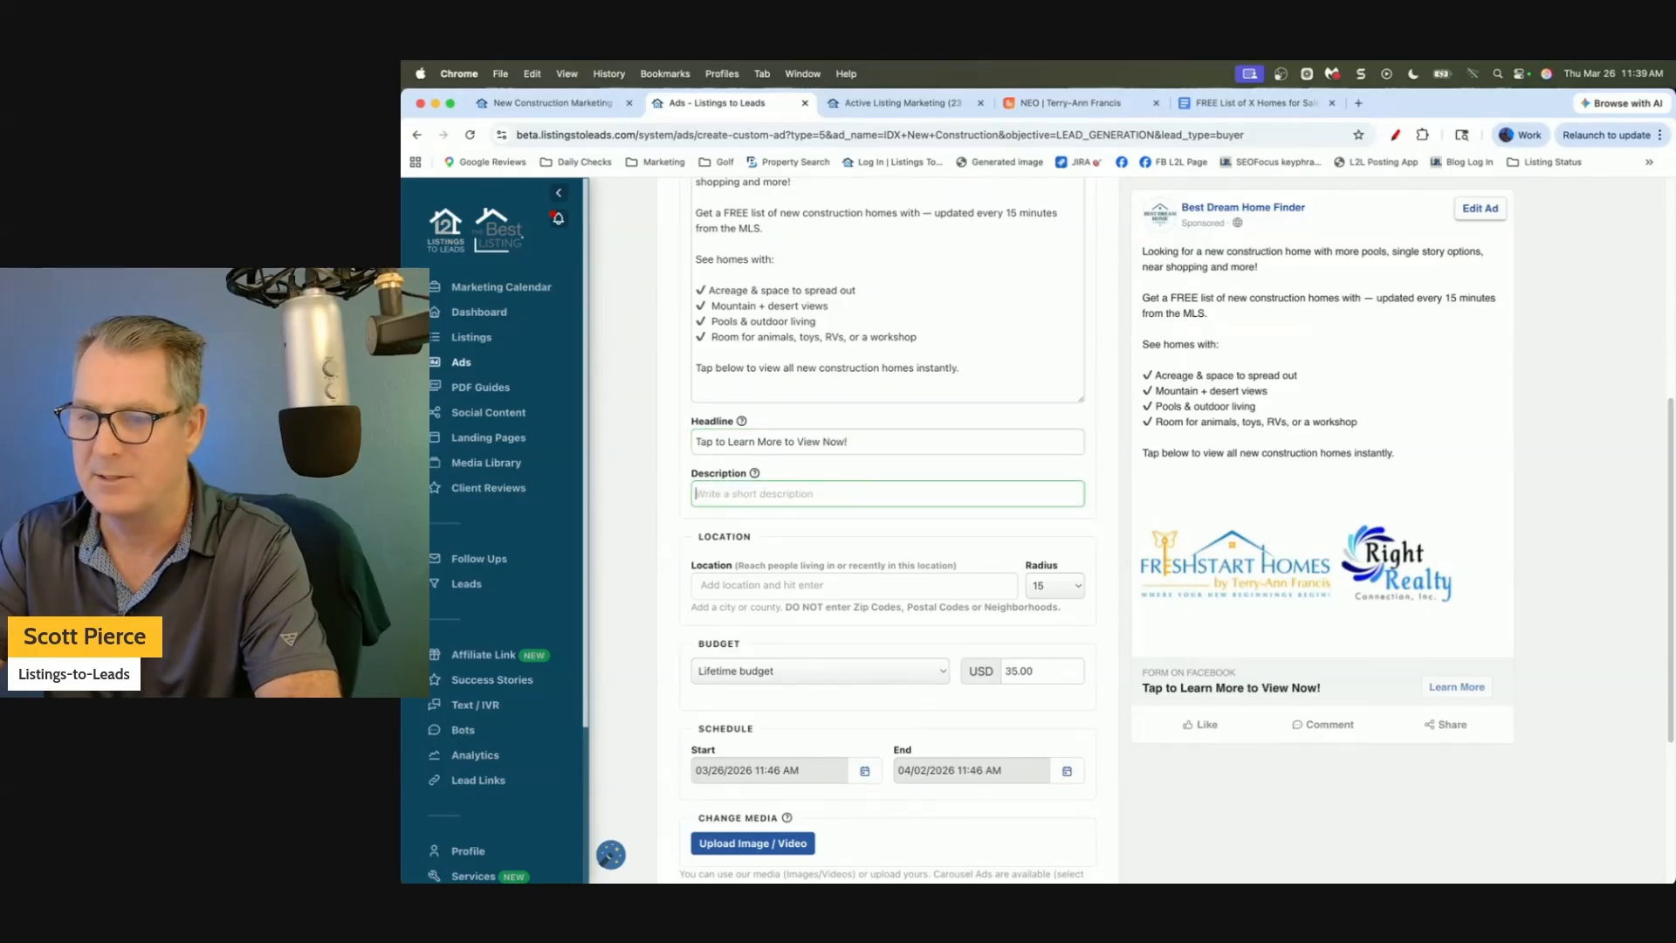
{"action": "type", "text": "New Construction Homes with Down Payment Incentives in"}
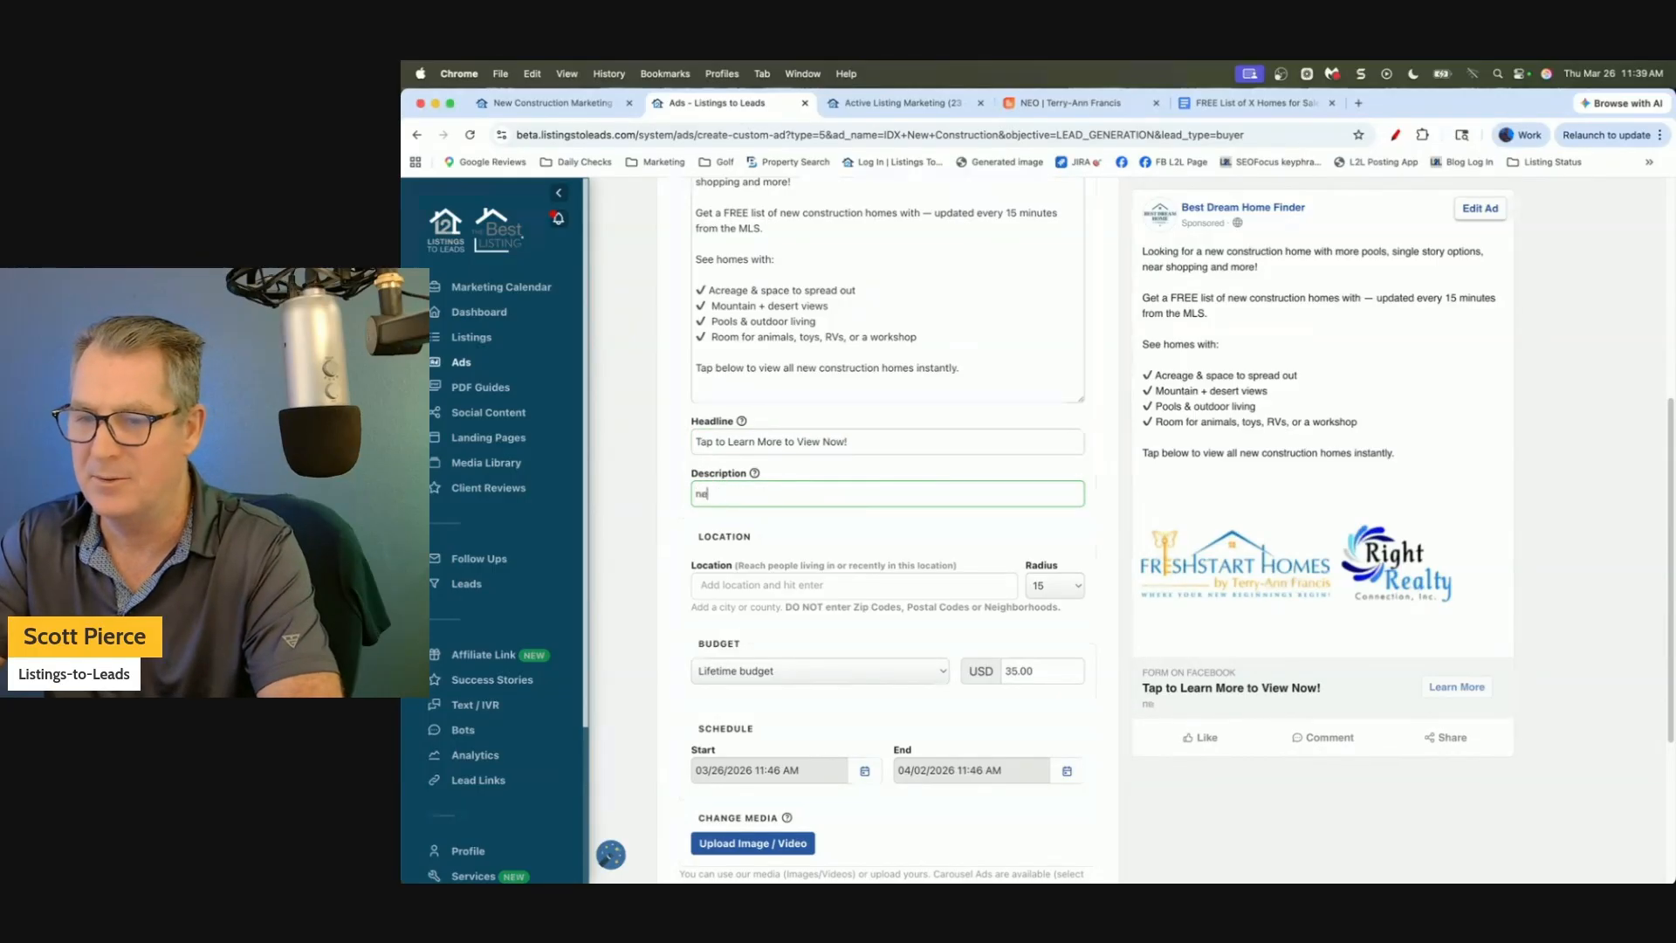
{"action": "type", "text": " Dr"}
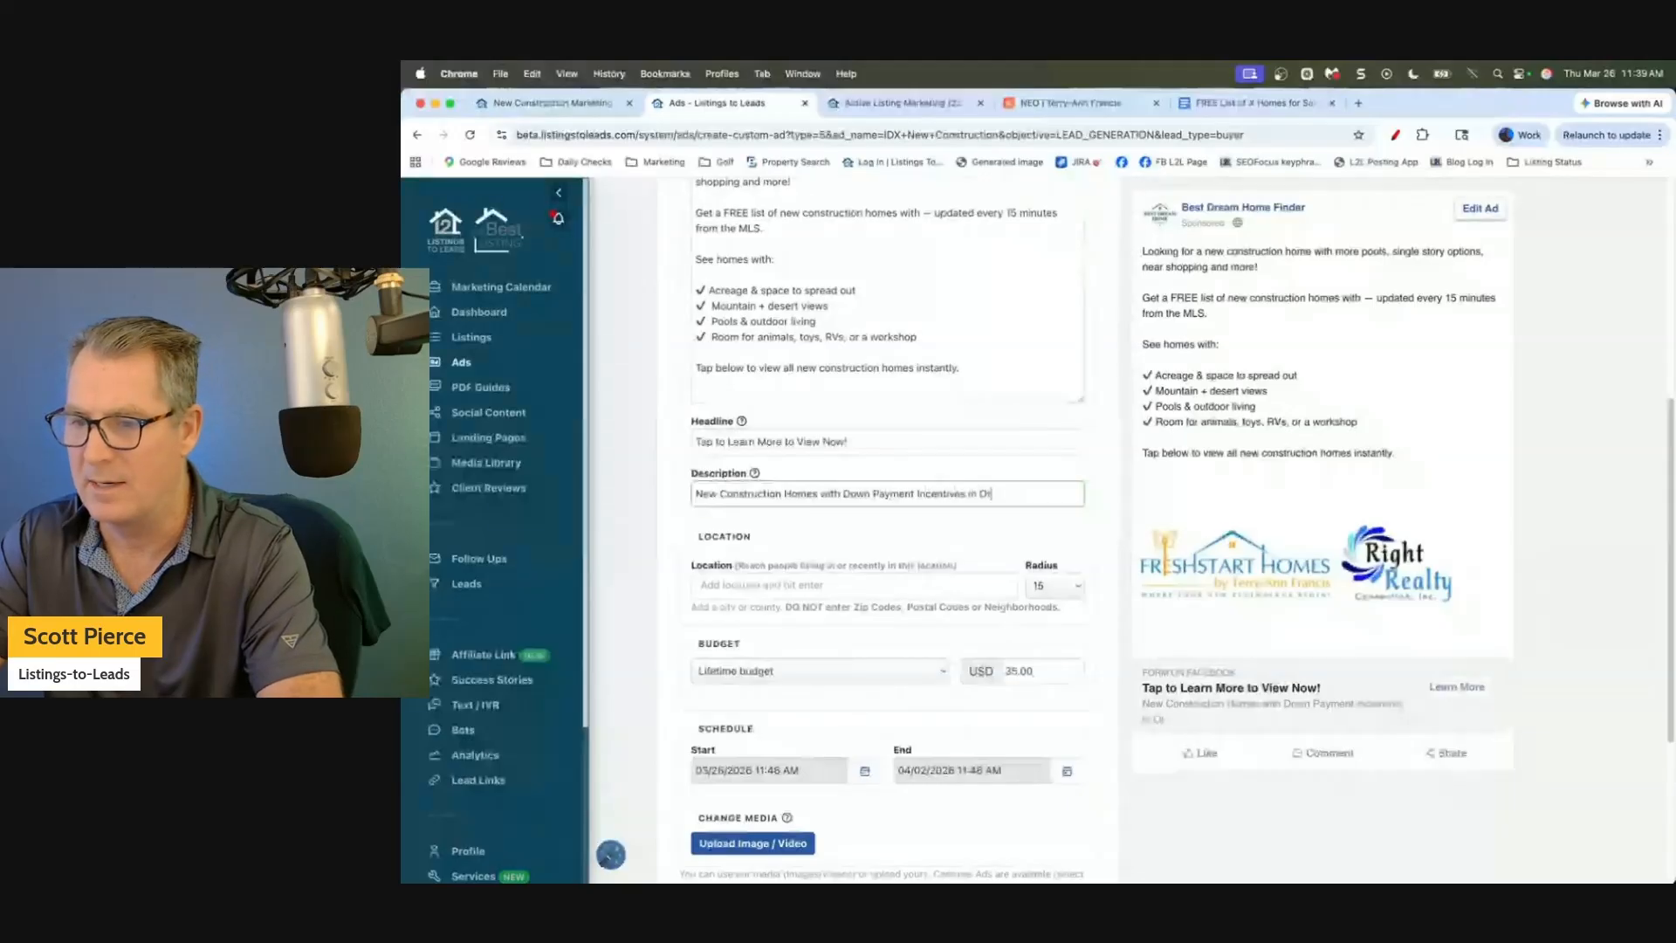
{"action": "type", "text": "lando"}
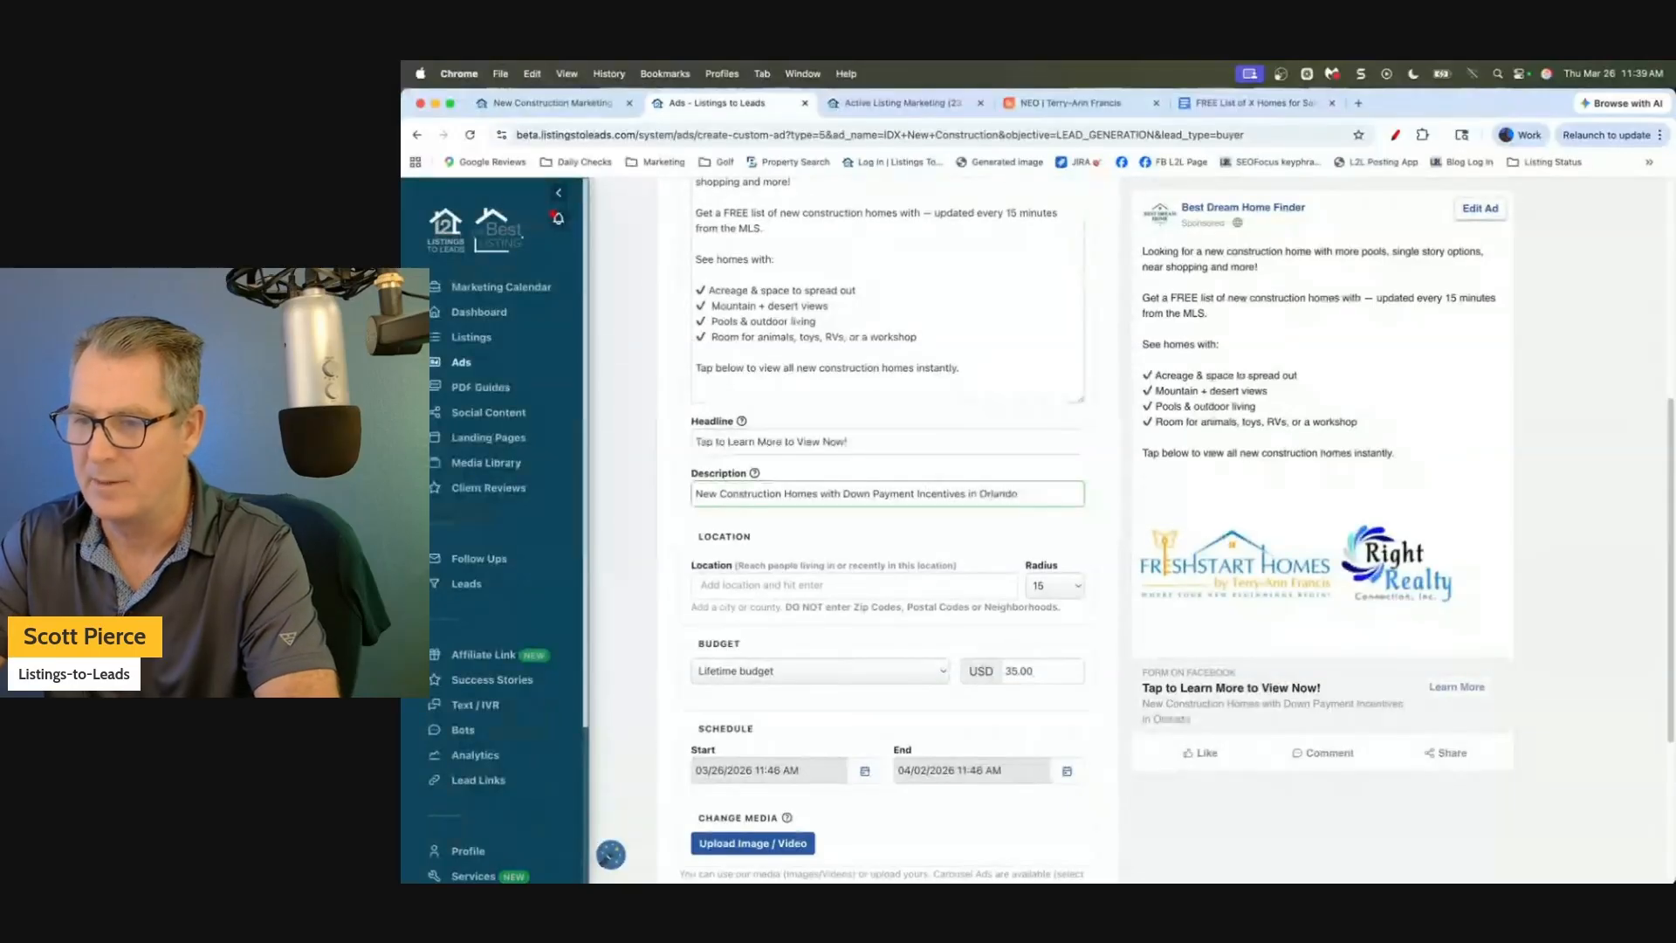
{"action": "type", "text": "!"}
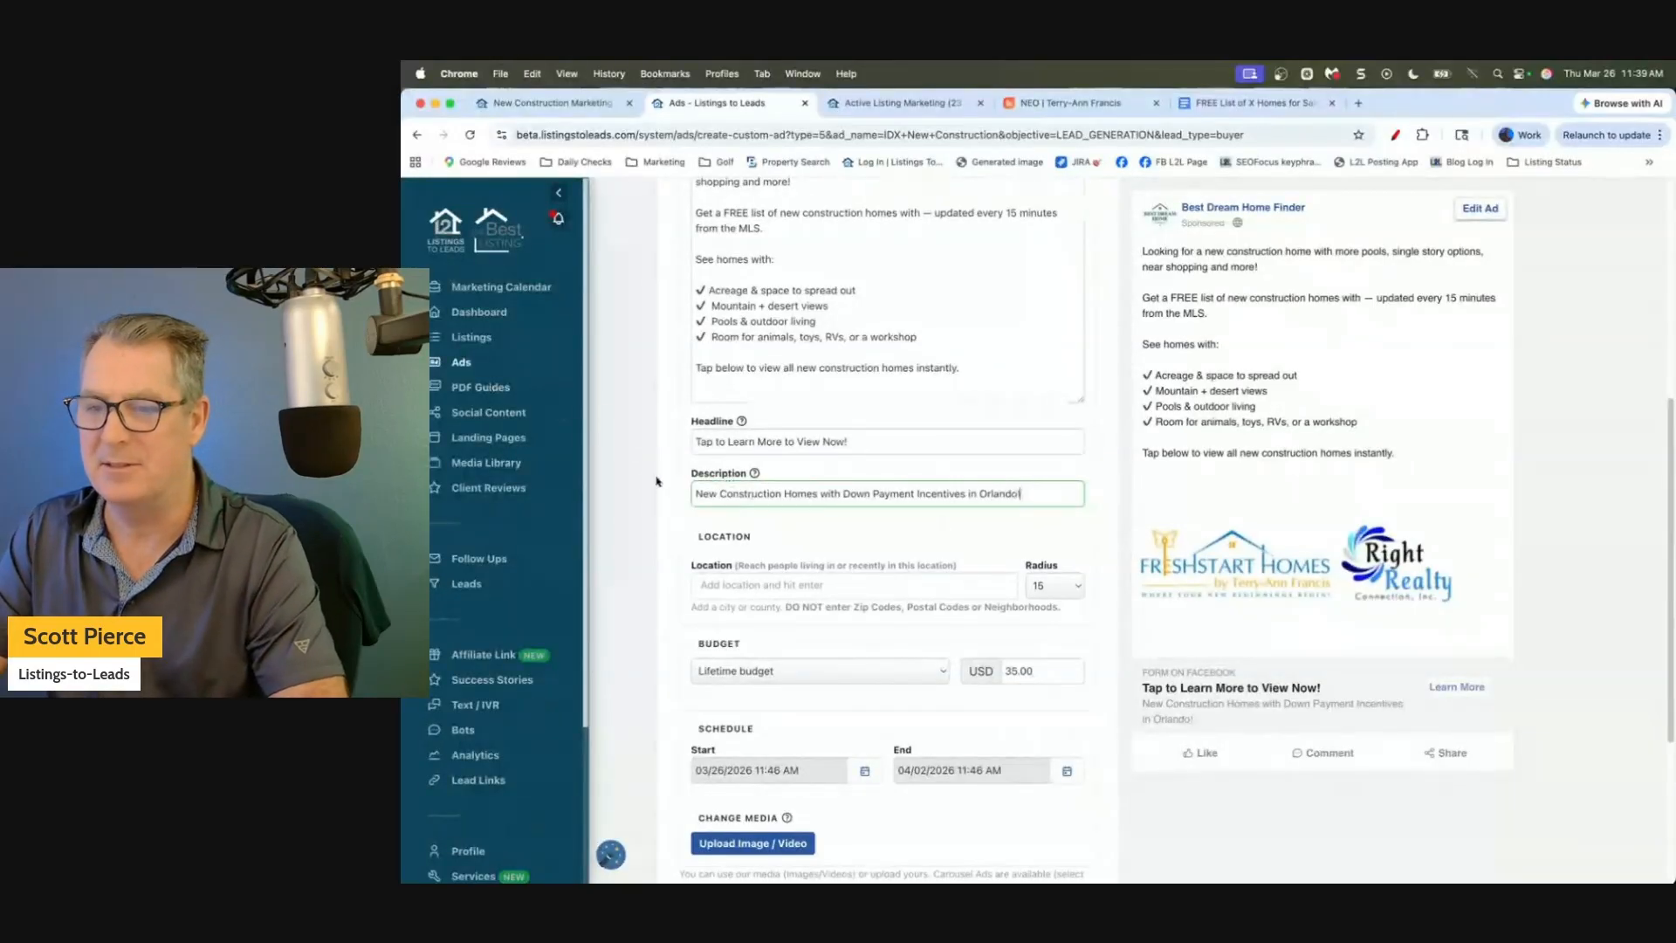
{"action": "scroll", "coordinate": [657, 481], "scroll_direction": "up", "scroll_amount": 5}
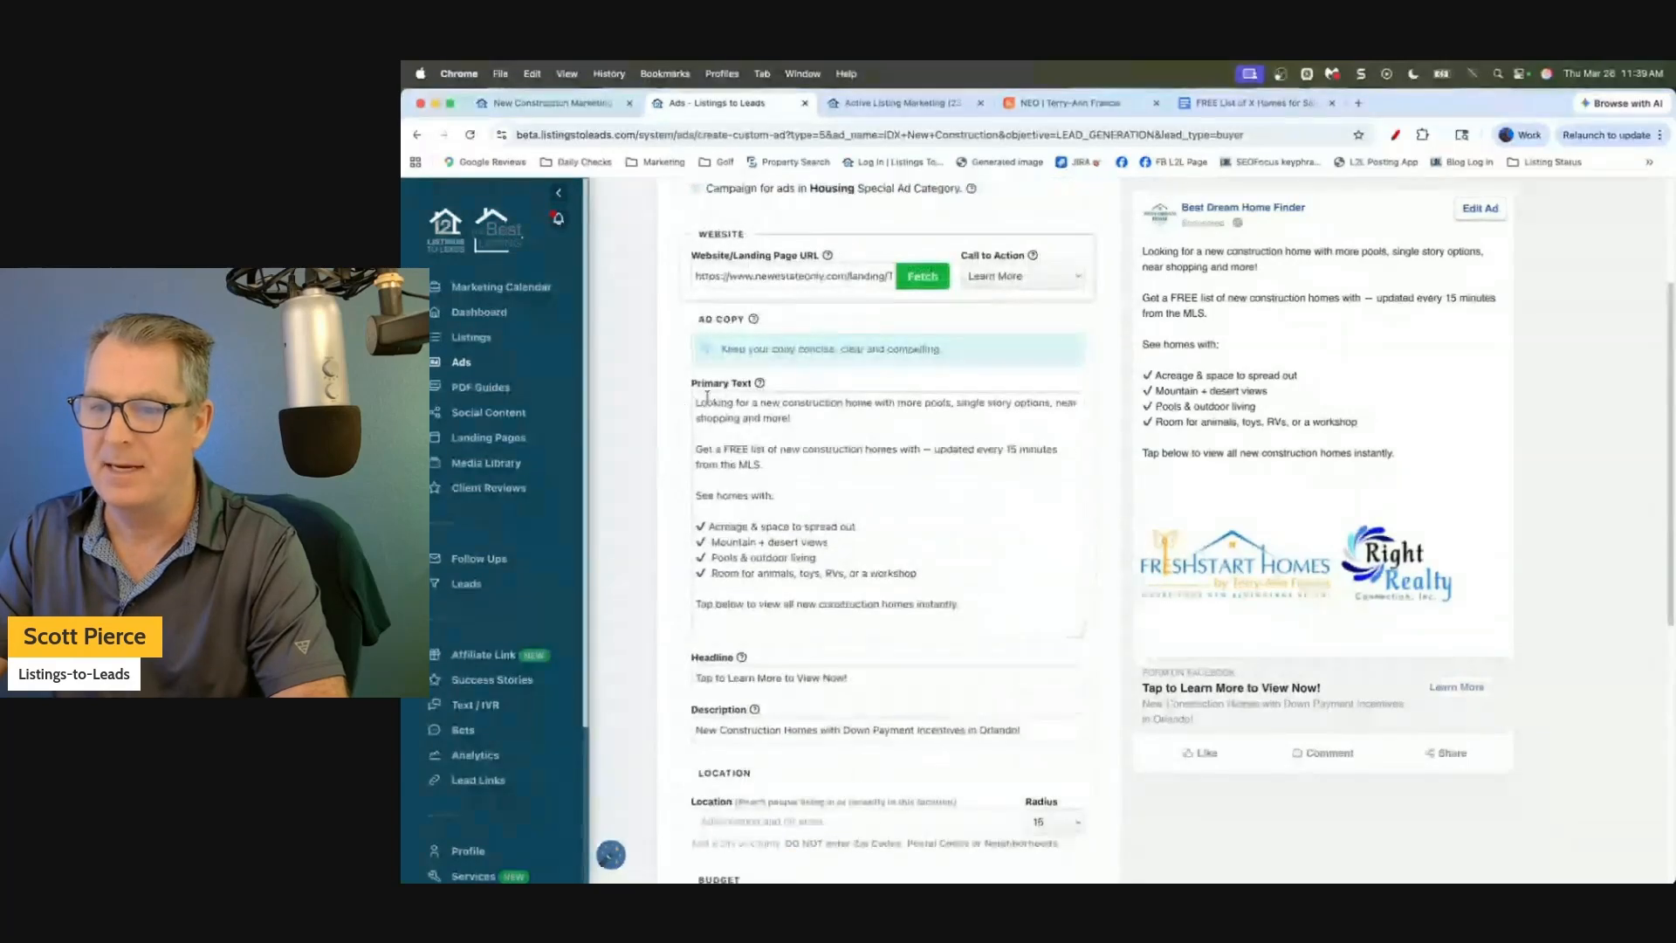
Insert 'Builder incentives & zero down payment options!' as a new paragraph below the opening question.
{"action": "left_click", "coordinate": [807, 417]}
{"action": "key", "text": "Return"}
{"action": "key", "text": "Return"}
{"action": "type", "text": "Get"}
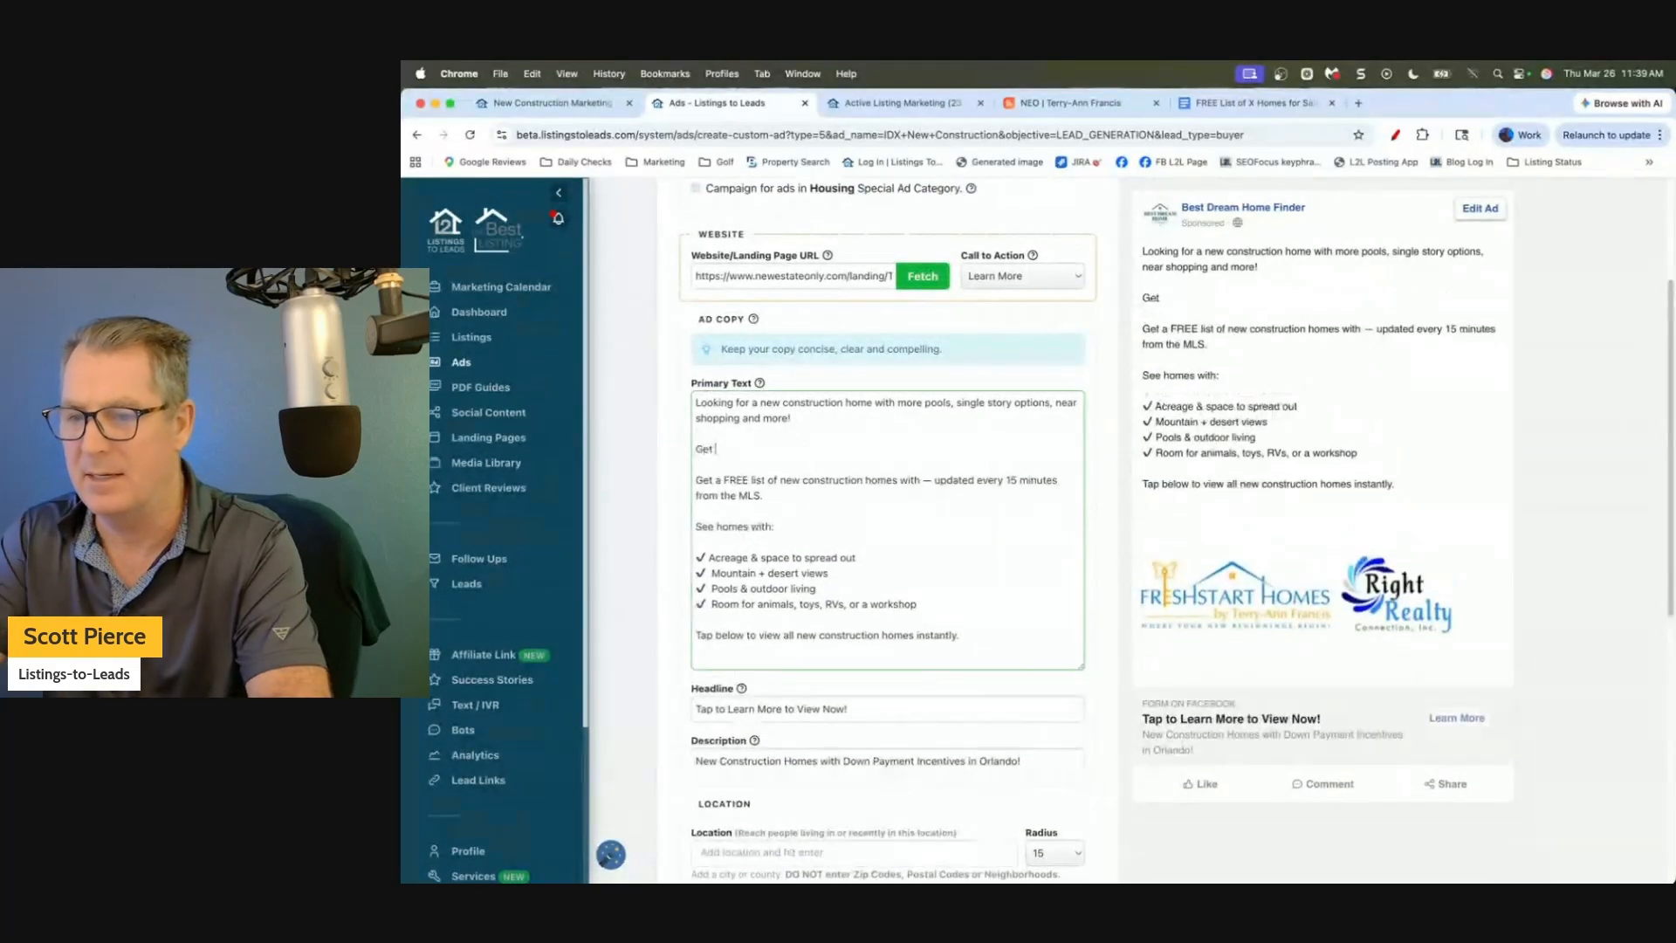
{"action": "key", "text": "BackSpace"}
{"action": "key", "text": "BackSpace"}
{"action": "key", "text": "BackSpace"}
{"action": "type", "text": "Bui"}
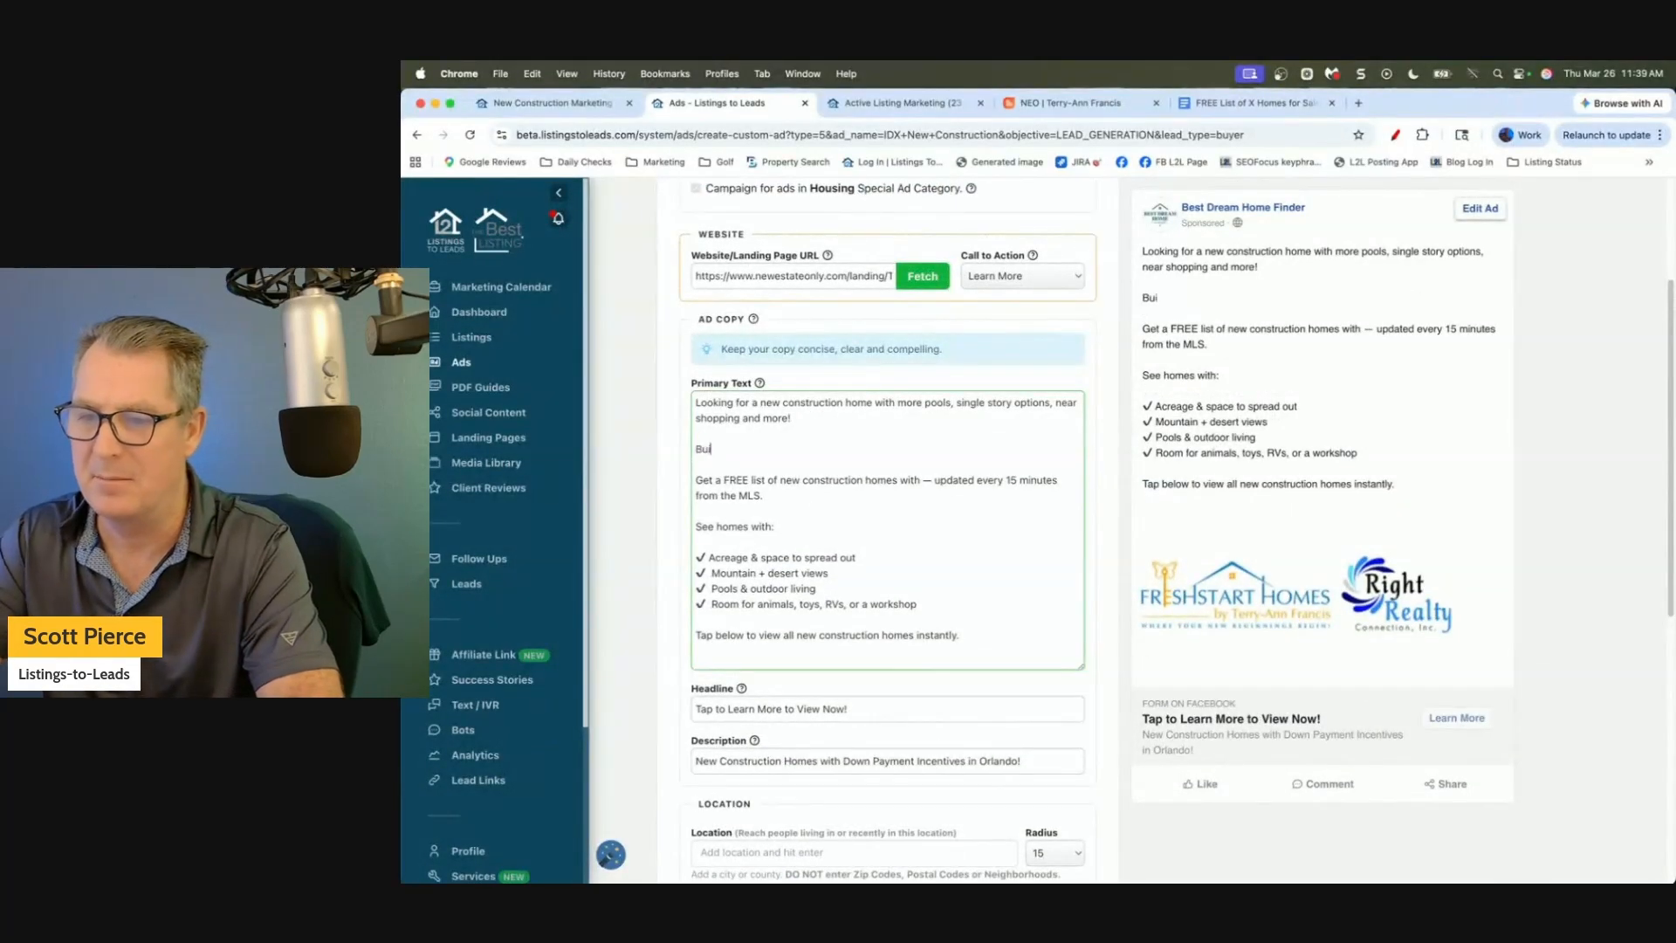
{"action": "type", "text": "lder incentives"}
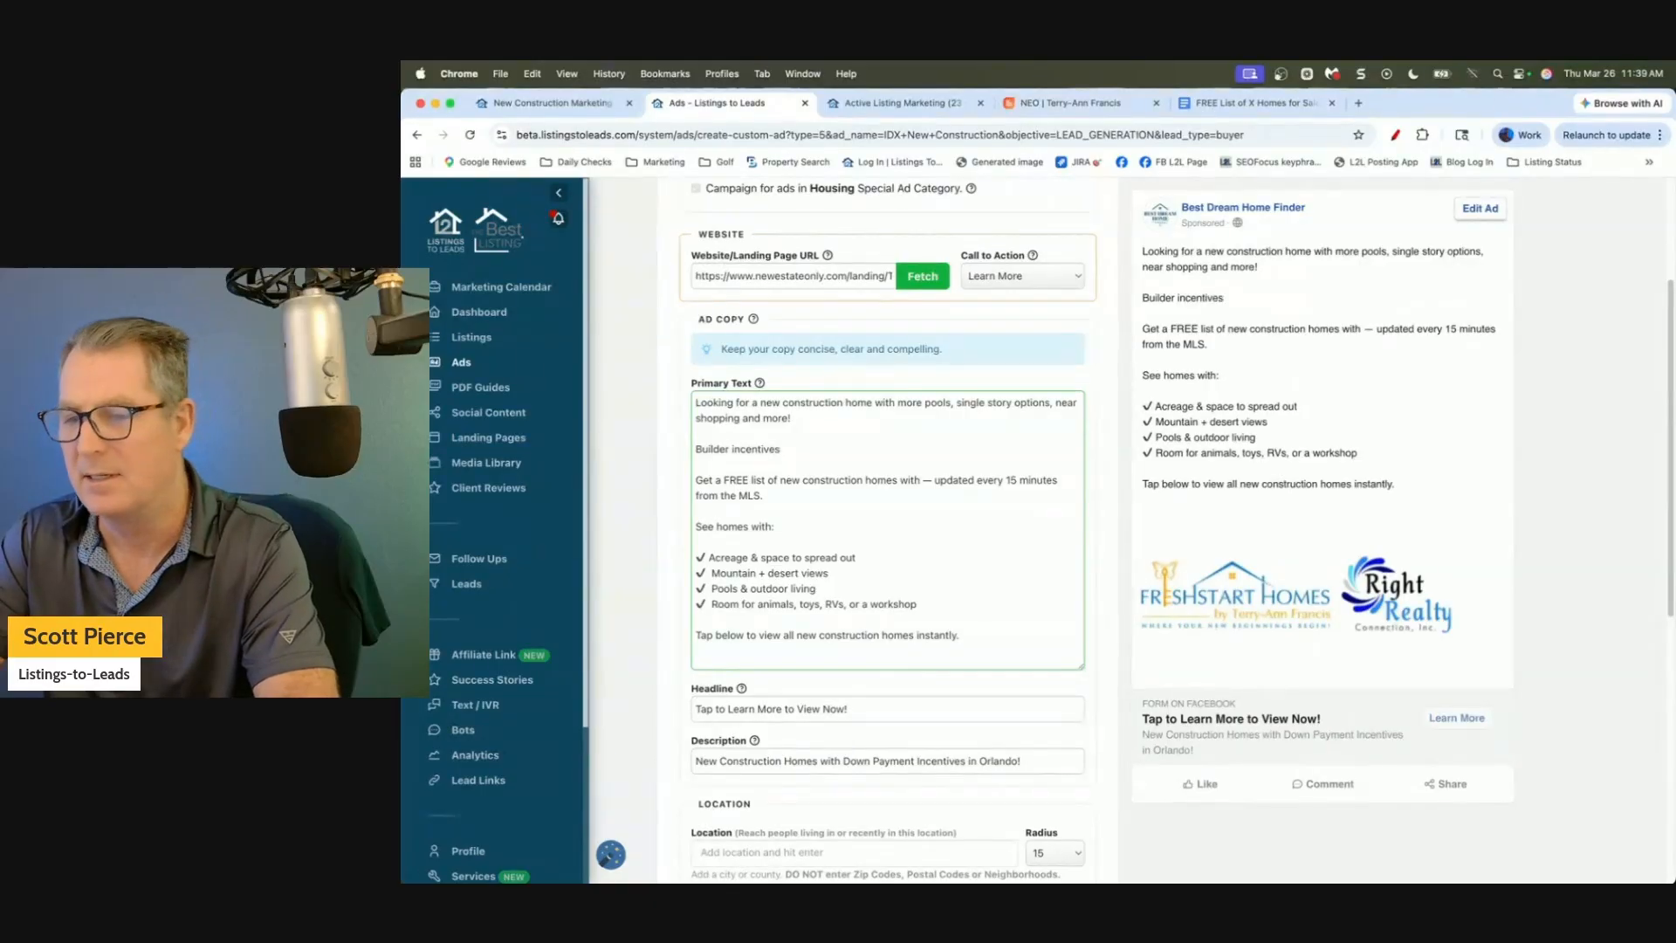
{"action": "type", "text": ", down payment opt"}
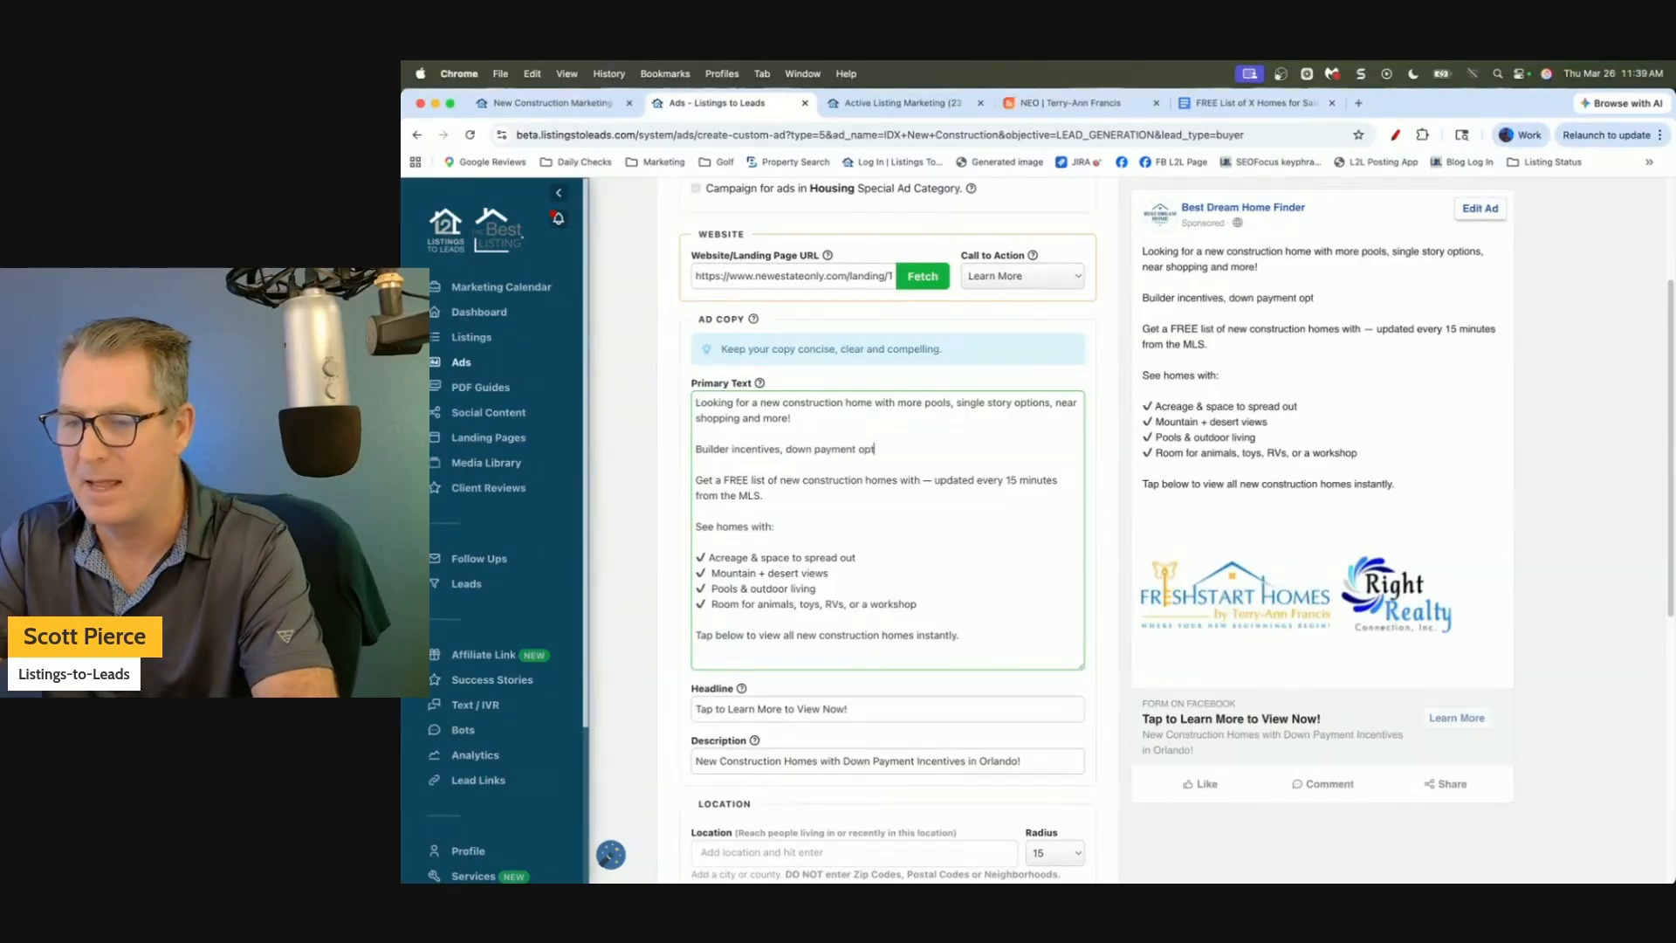
{"action": "type", "text": "ions and"}
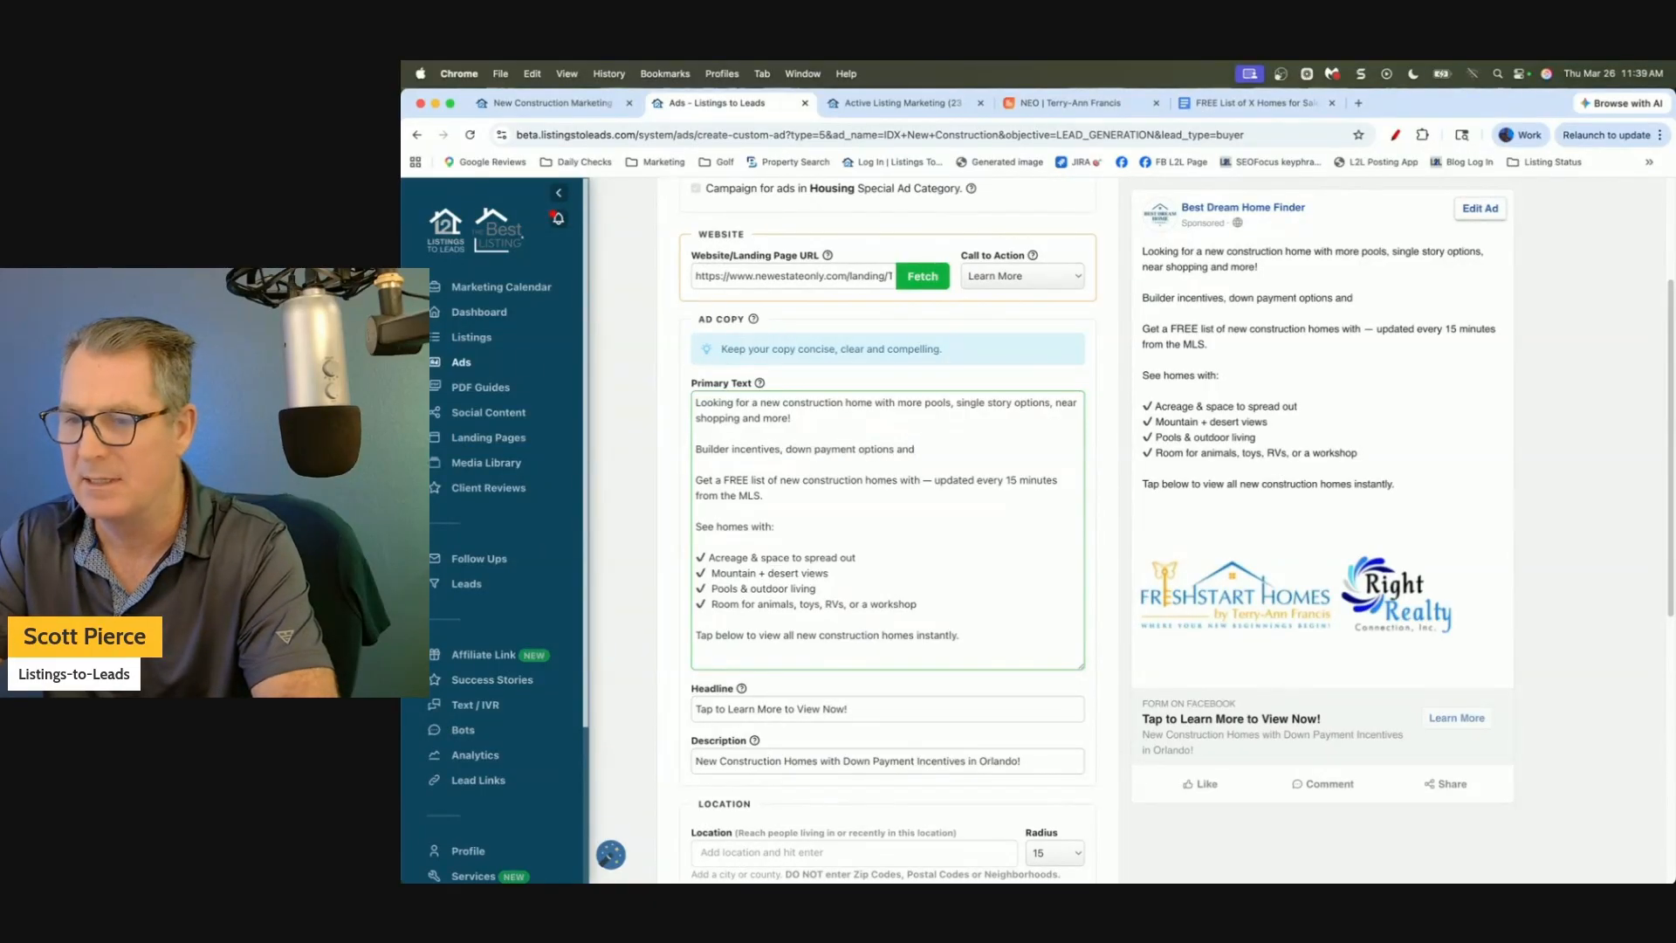
{"action": "type", "text": " more!"}
{"action": "key", "text": "BackSpace"}
{"action": "key", "text": "BackSpace"}
{"action": "key", "text": "BackSpace"}
{"action": "key", "text": "BackSpace"}
{"action": "key", "text": "BackSpace"}
{"action": "key", "text": "BackSpace"}
{"action": "key", "text": "BackSpace"}
{"action": "key", "text": "BackSpace"}
{"action": "key", "text": "BackSpace"}
{"action": "key", "text": "BackSpace"}
{"action": "type", "text": "!"}
{"action": "left_click", "coordinate": [783, 449]}
{"action": "key", "text": "BackSpace"}
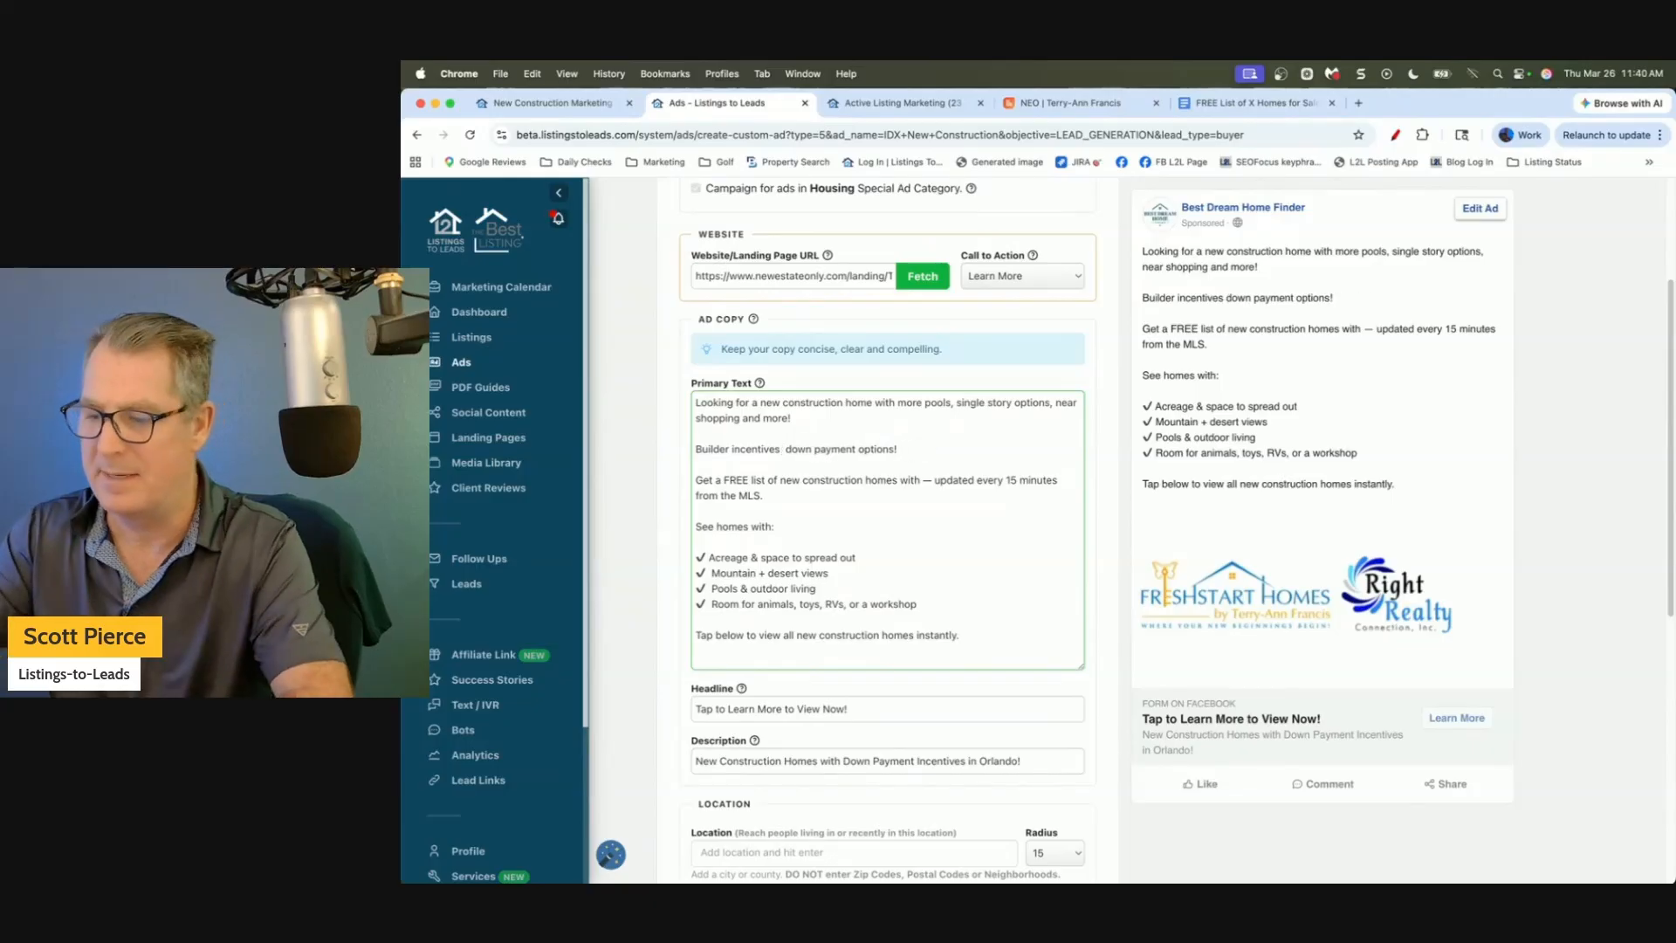
{"action": "type", "text": "& "}
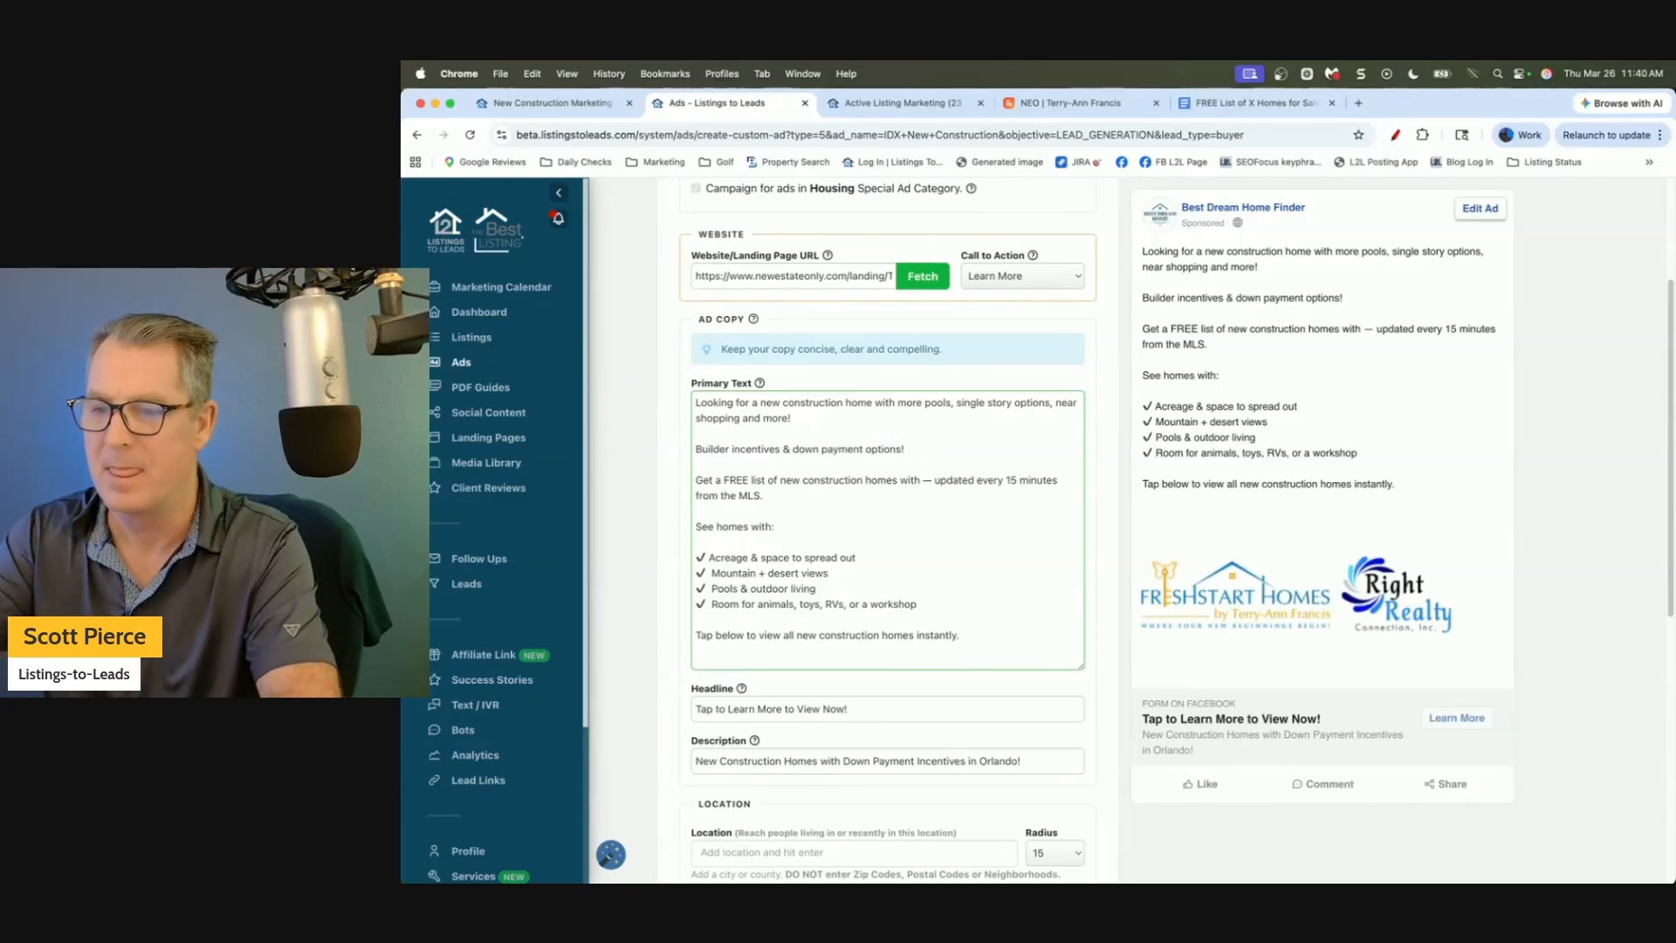
{"action": "type", "text": "zero"}
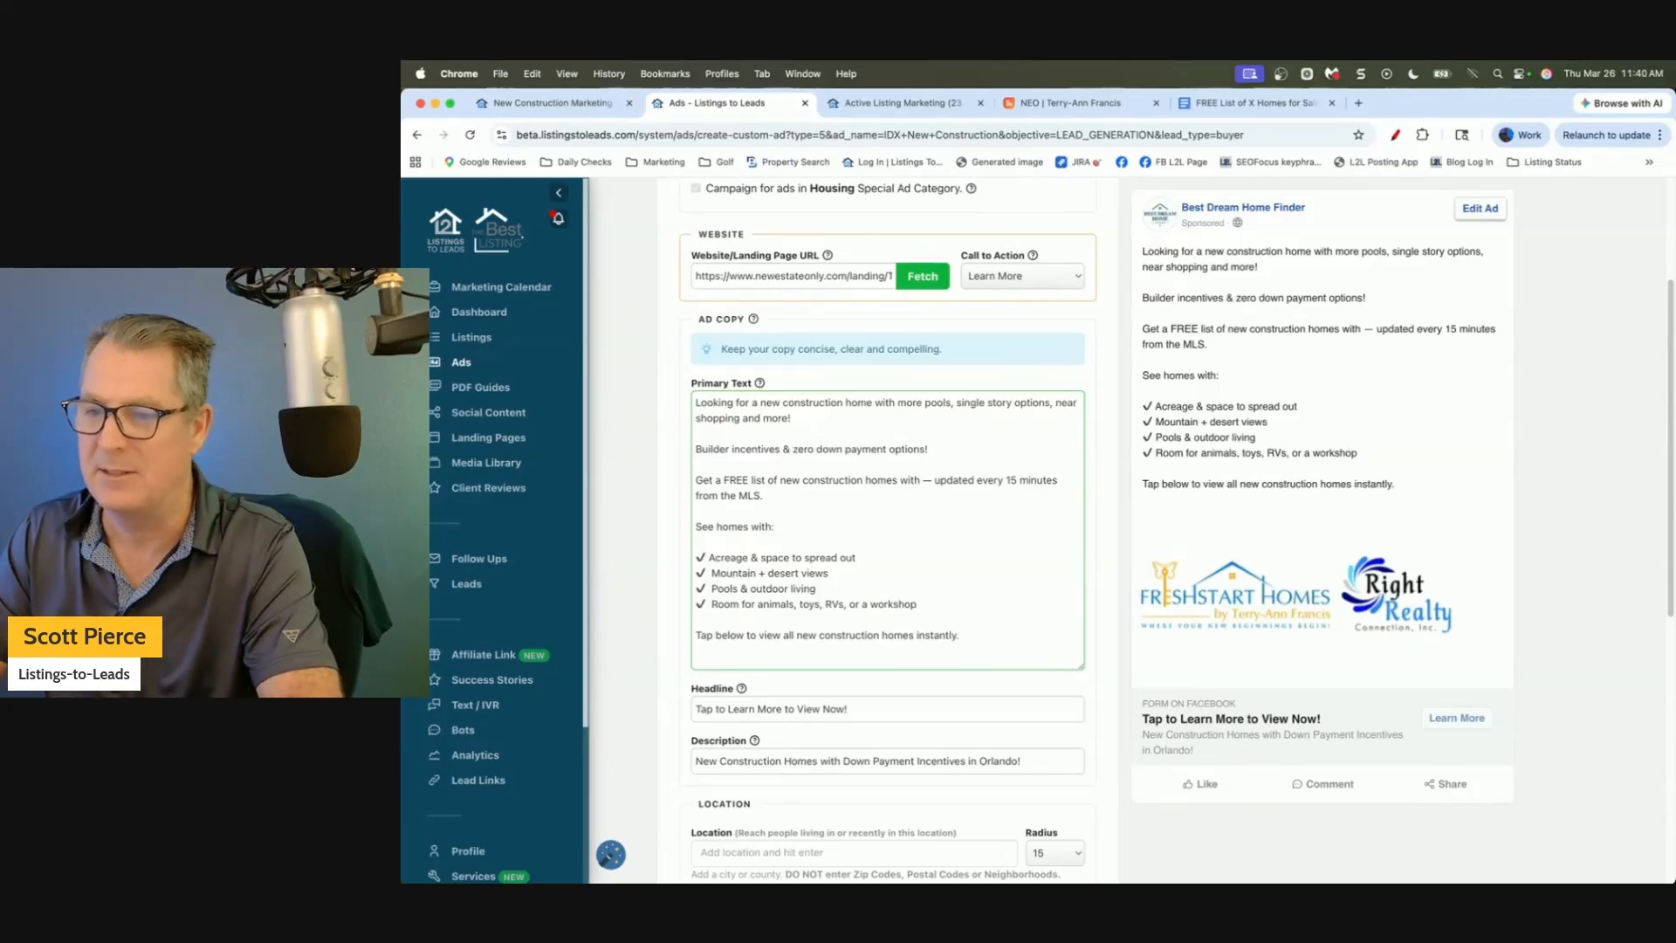
{"action": "left_click", "coordinate": [736, 468]}
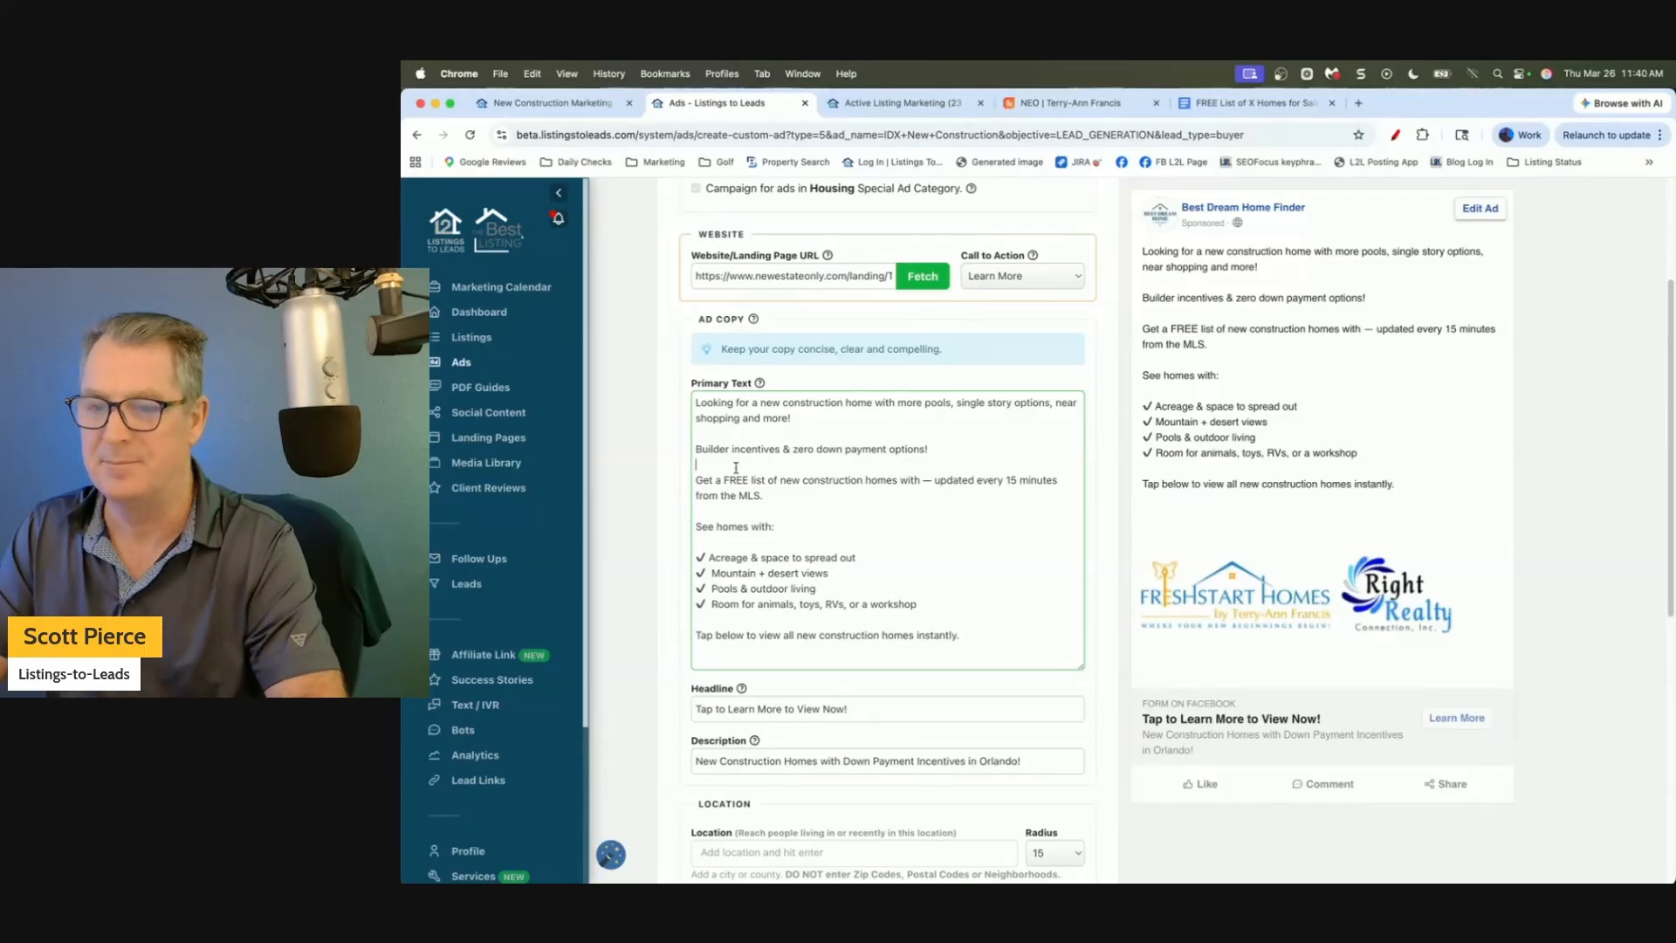
{"action": "left_click", "coordinate": [649, 474]}
{"action": "scroll", "coordinate": [649, 474], "scroll_direction": "down", "scroll_amount": 1}
Set the ad location to Orlando, Florida, United States and the lifetime budget to 70 USD.
{"action": "scroll", "coordinate": [880, 409], "scroll_direction": "down", "scroll_amount": 5}
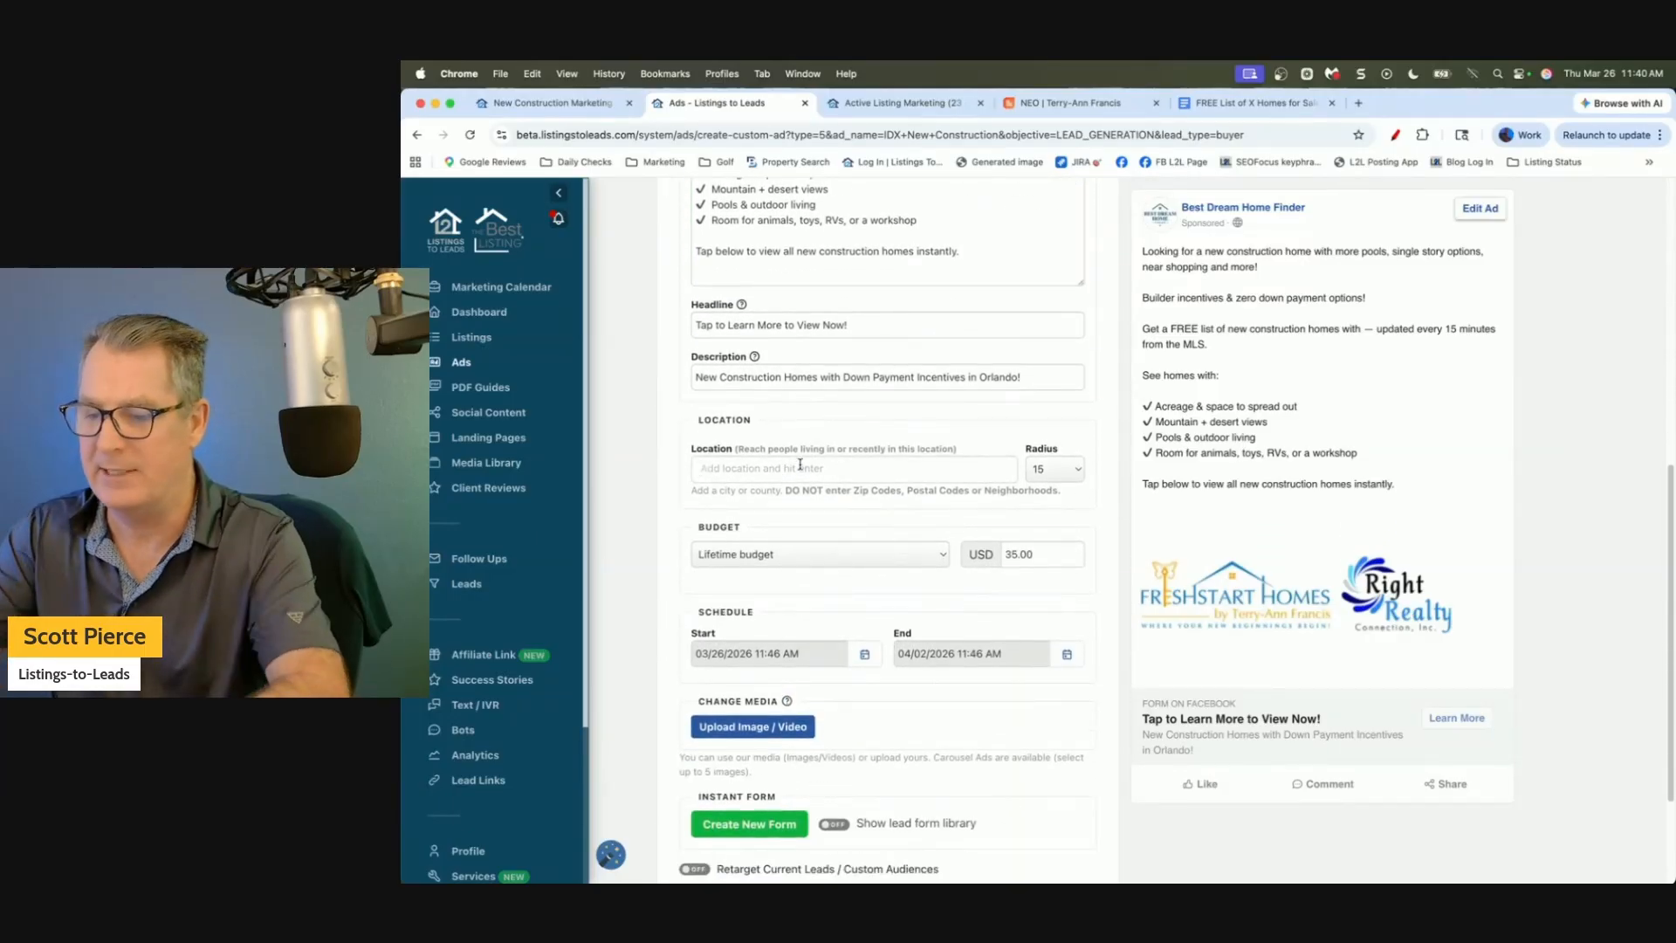
{"action": "left_click", "coordinate": [800, 467]}
{"action": "type", "text": "Orlando"}
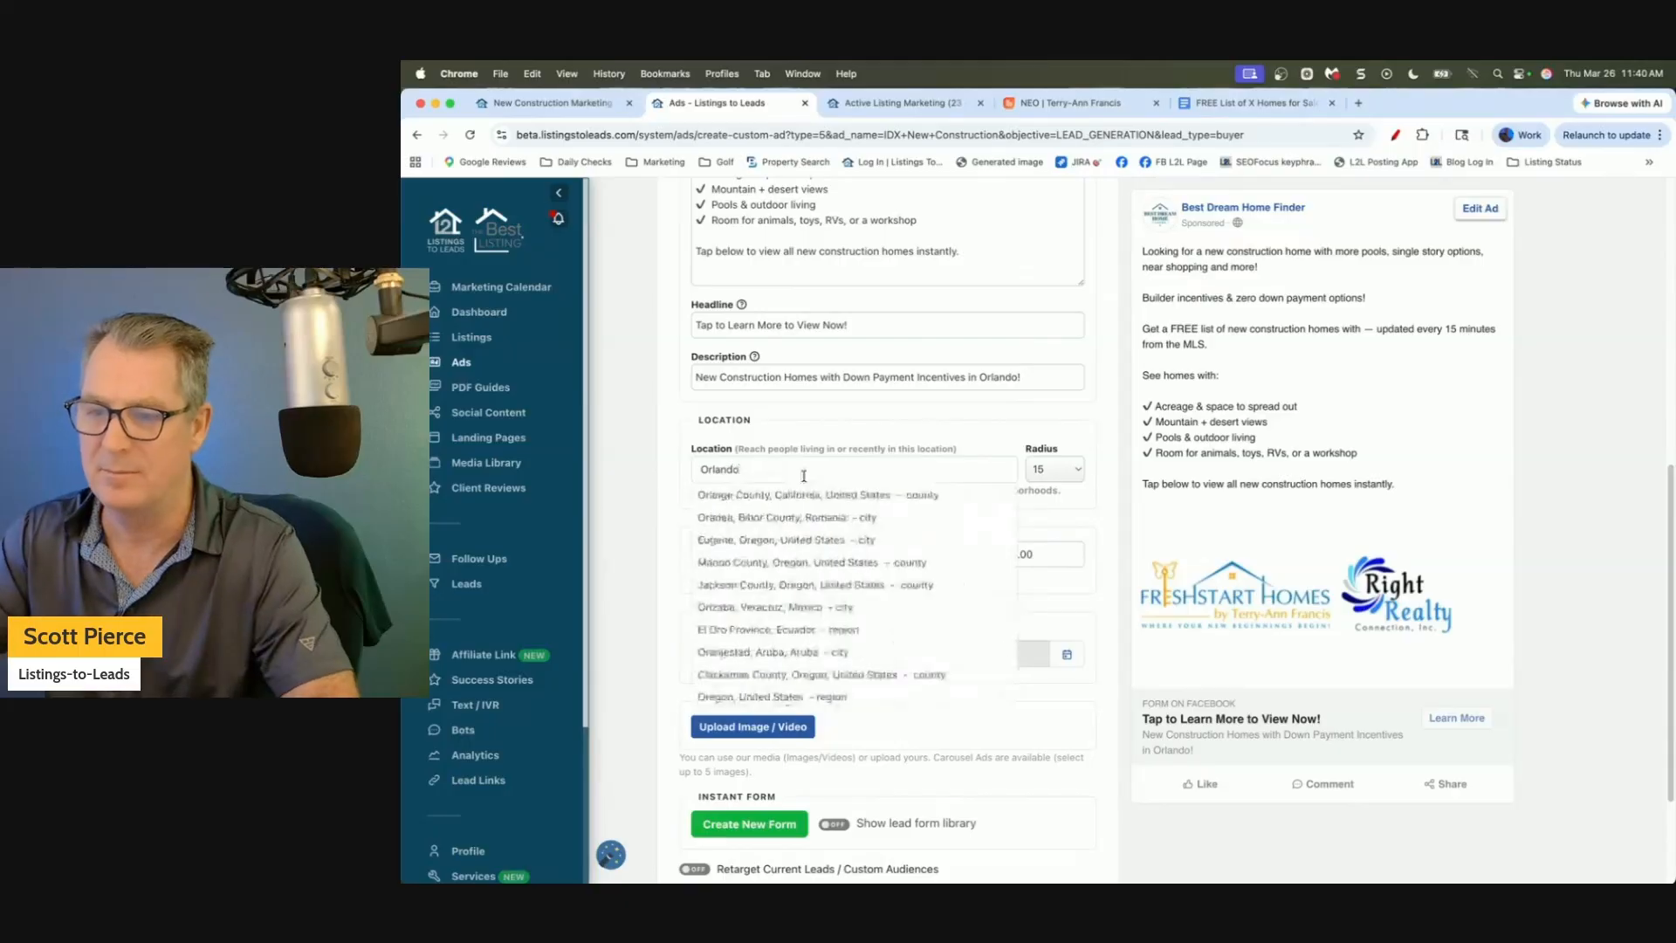
{"action": "left_click", "coordinate": [786, 607]}
{"action": "double_click", "coordinate": [1034, 551]}
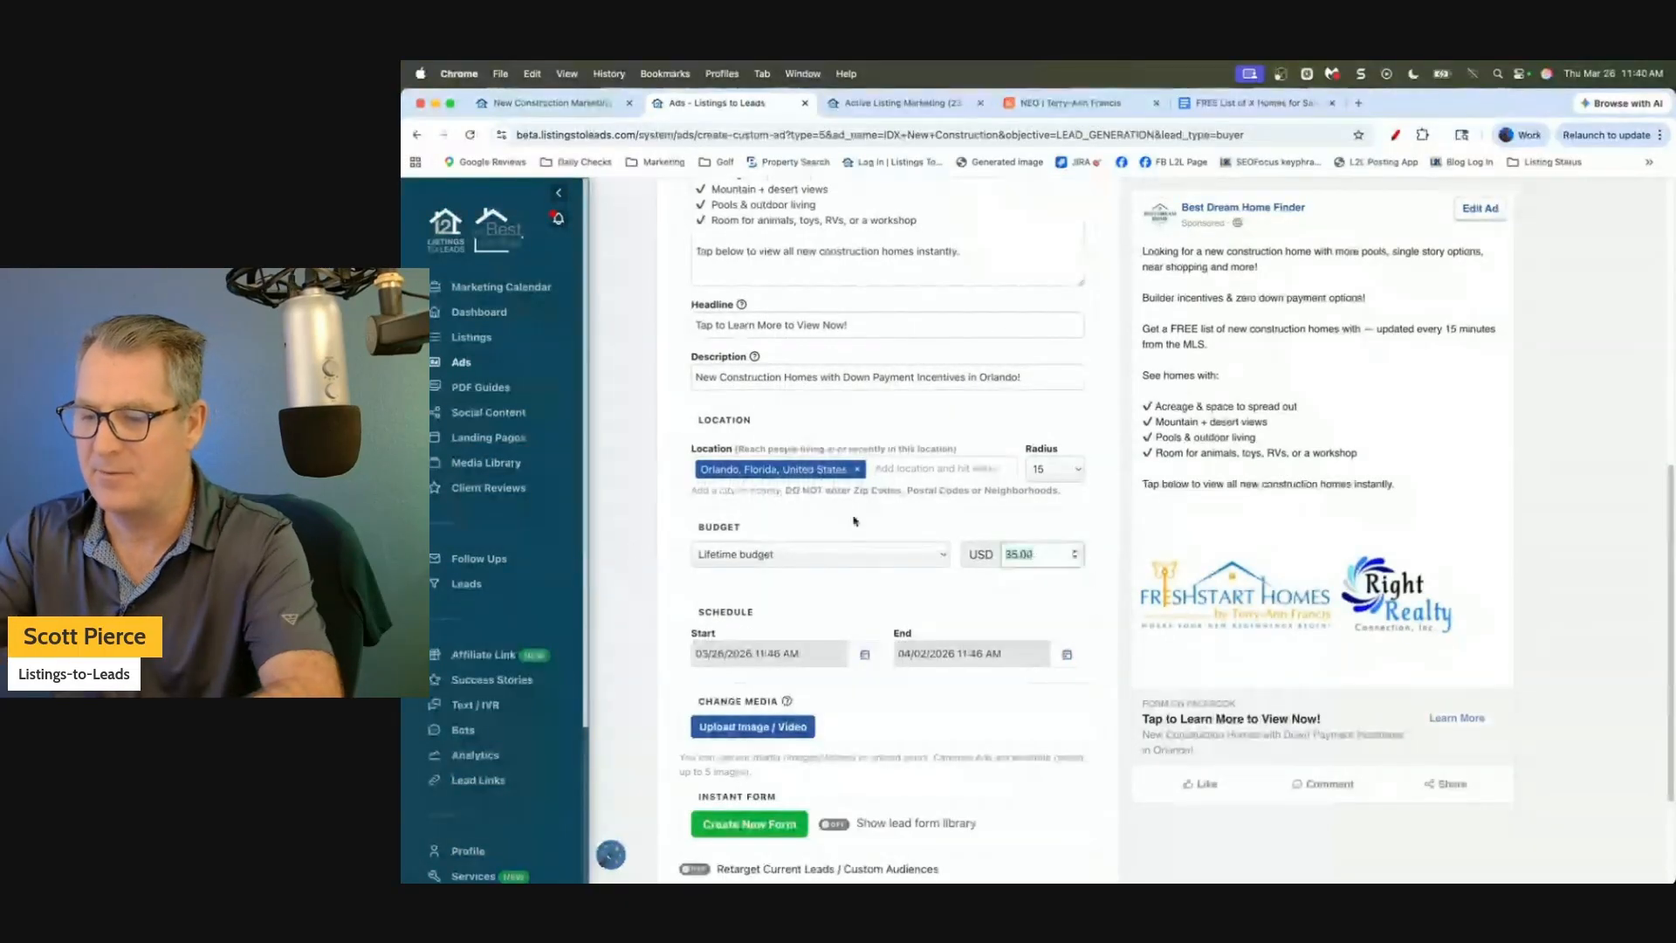
{"action": "type", "text": "70"}
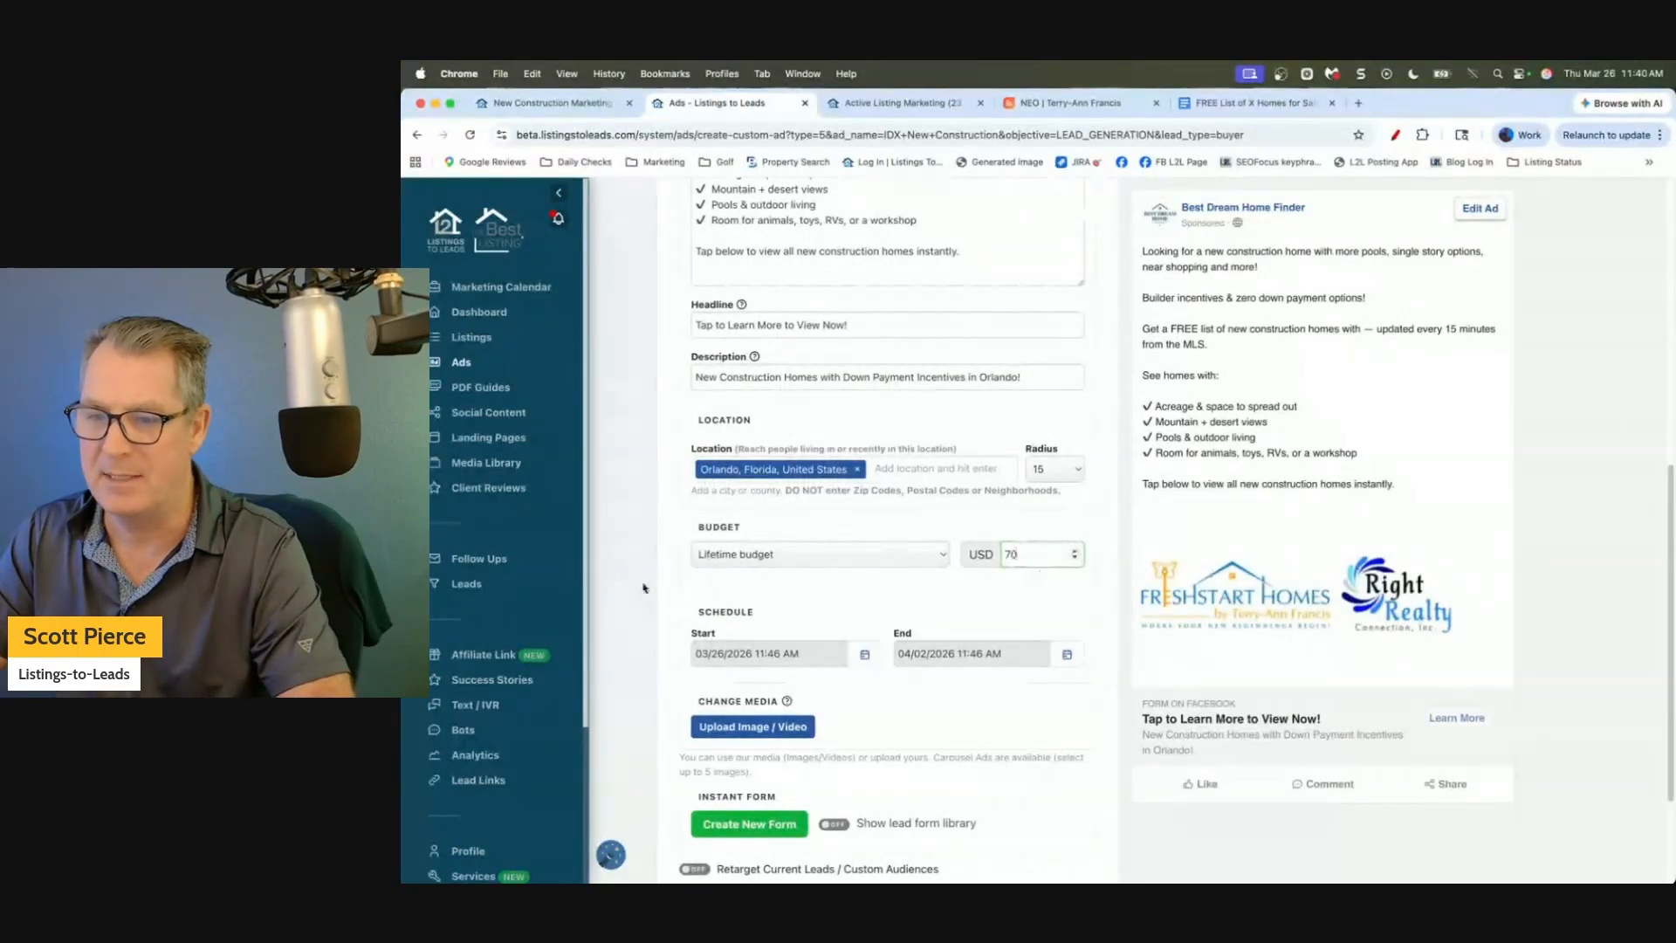
{"action": "scroll", "coordinate": [887, 524], "scroll_direction": "down", "scroll_amount": 3}
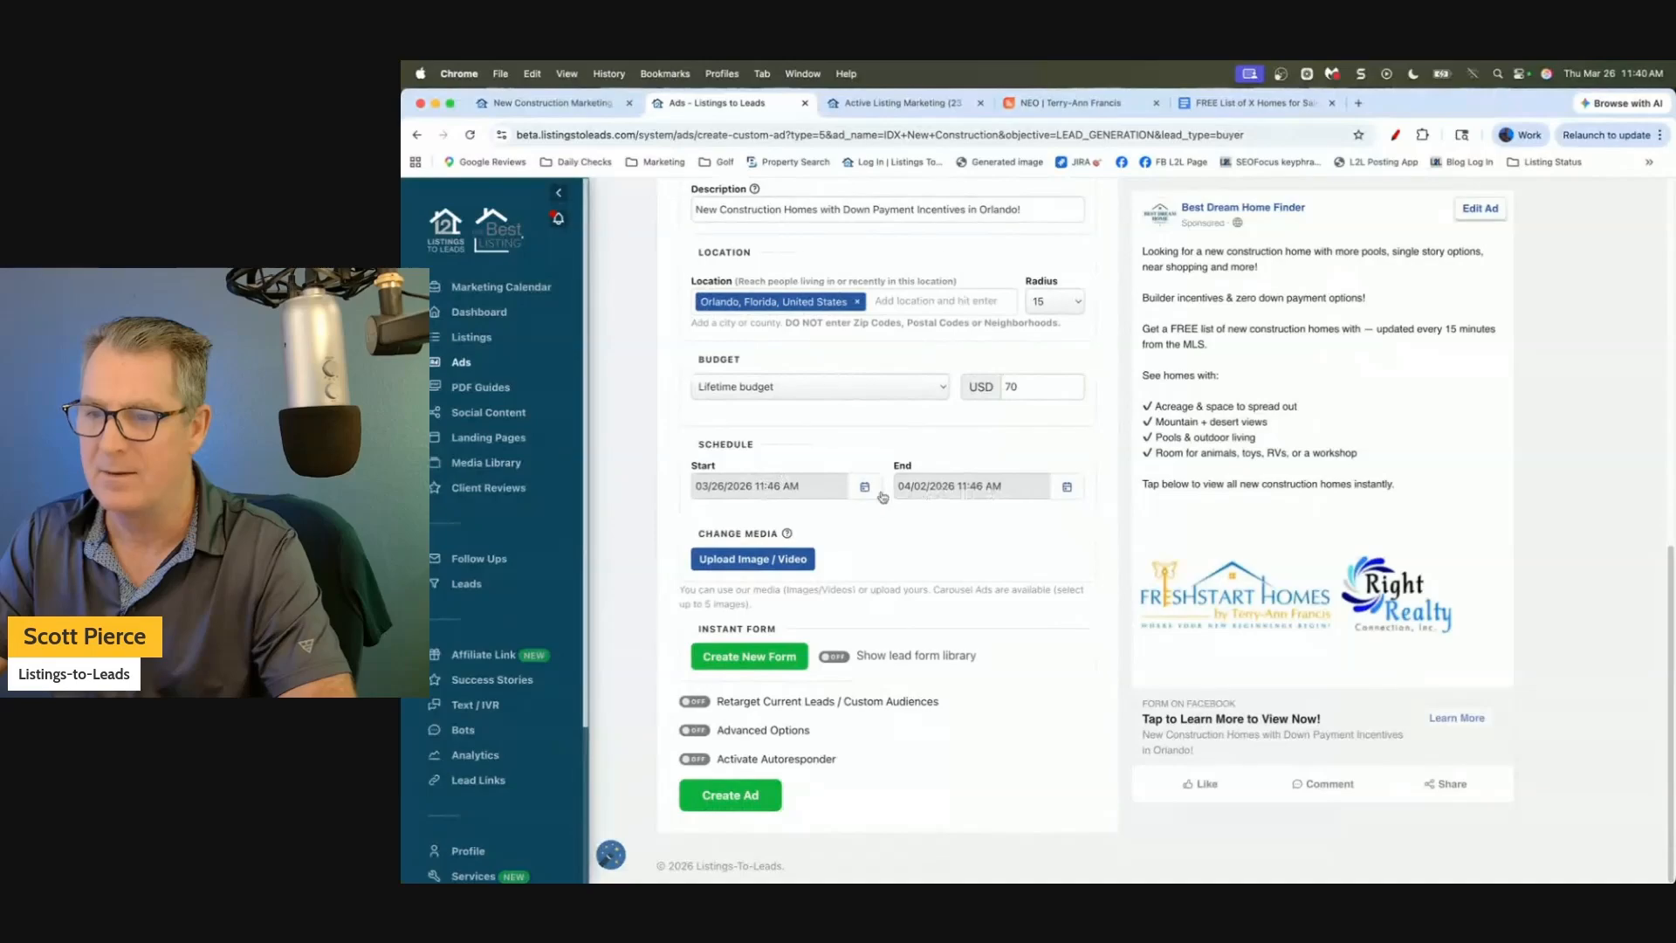
Add five house photos from the media library, including the dusk and pool house shots, to the ad.
{"action": "left_click", "coordinate": [771, 563]}
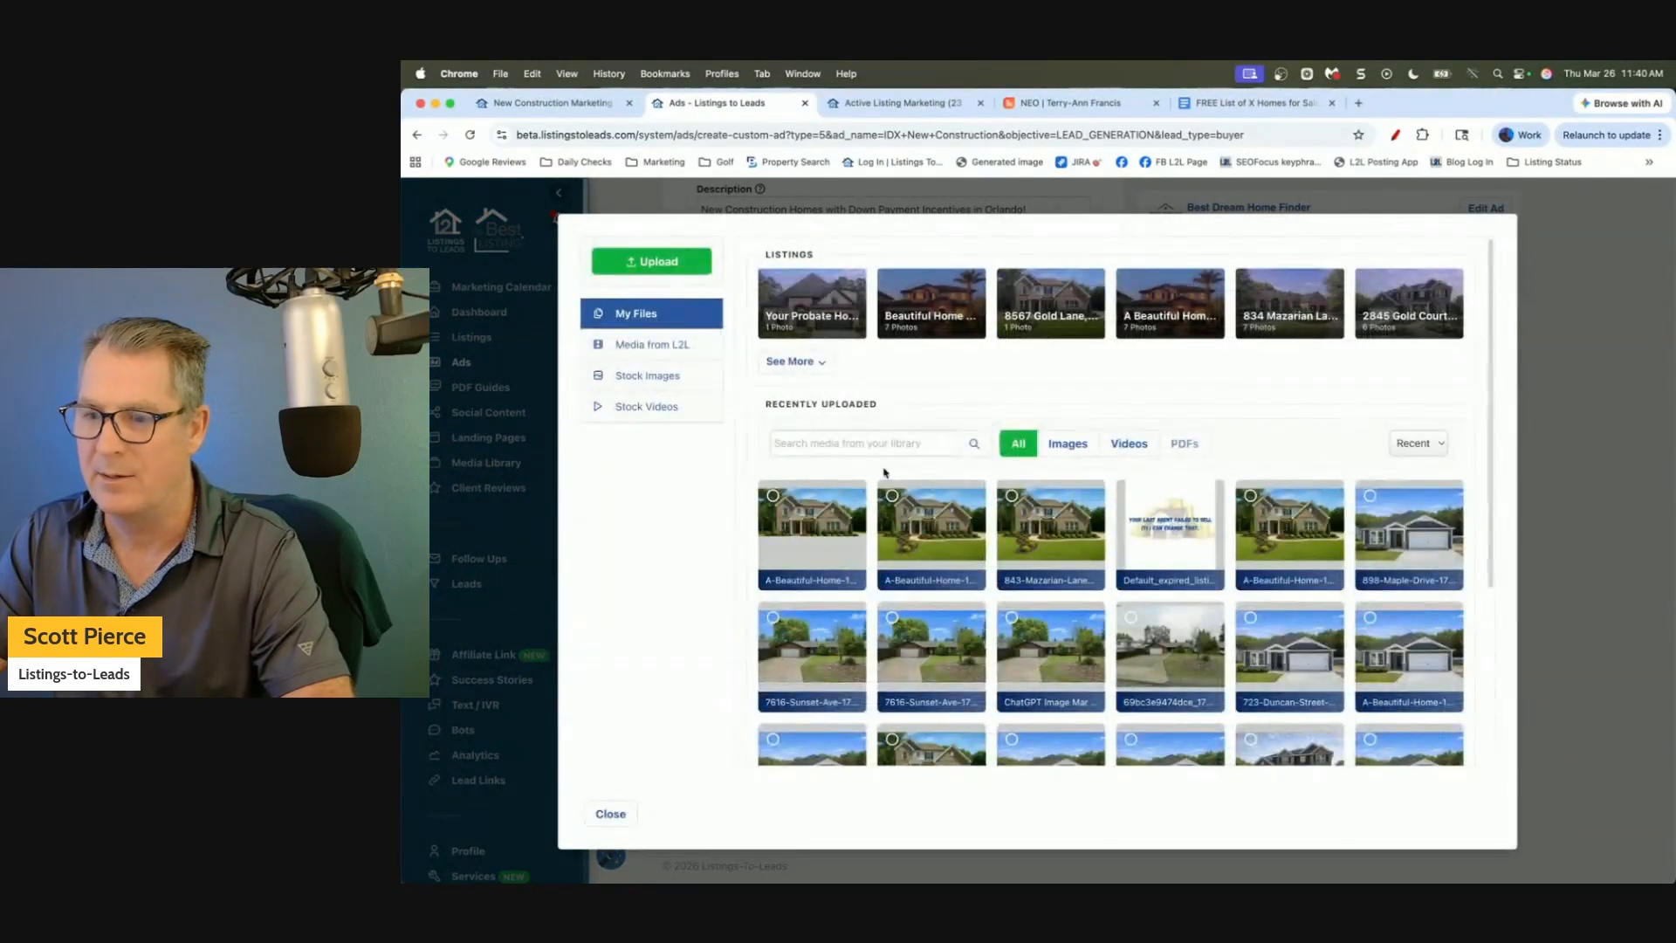
{"action": "left_click", "coordinate": [916, 511]}
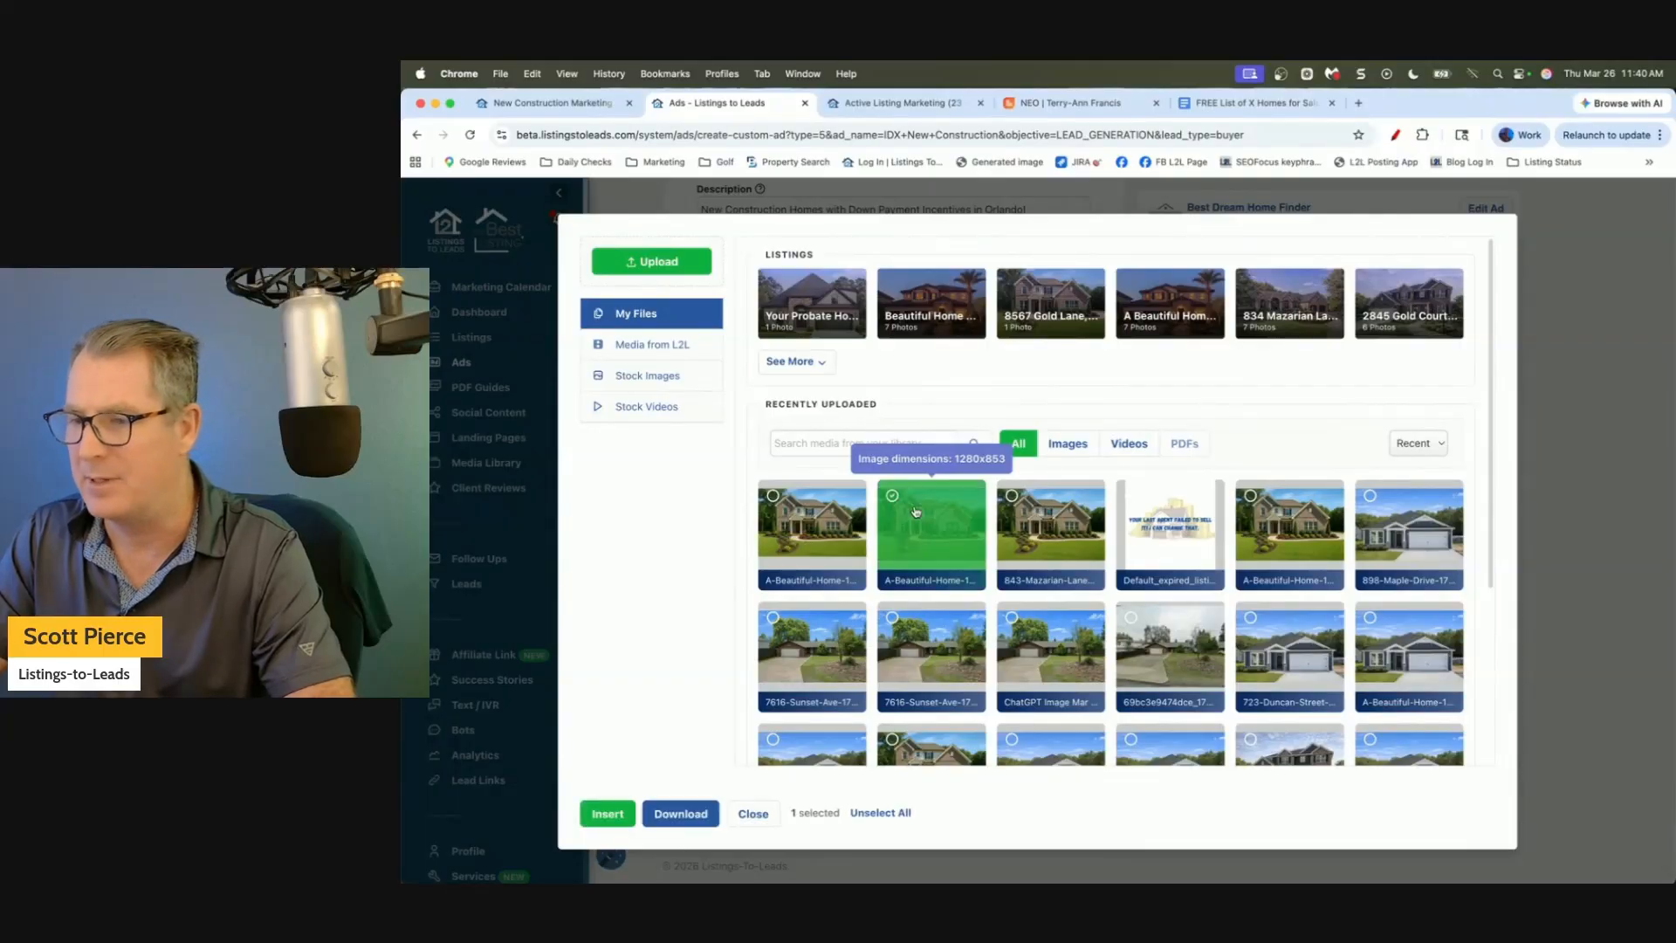
{"action": "left_click", "coordinate": [1425, 515]}
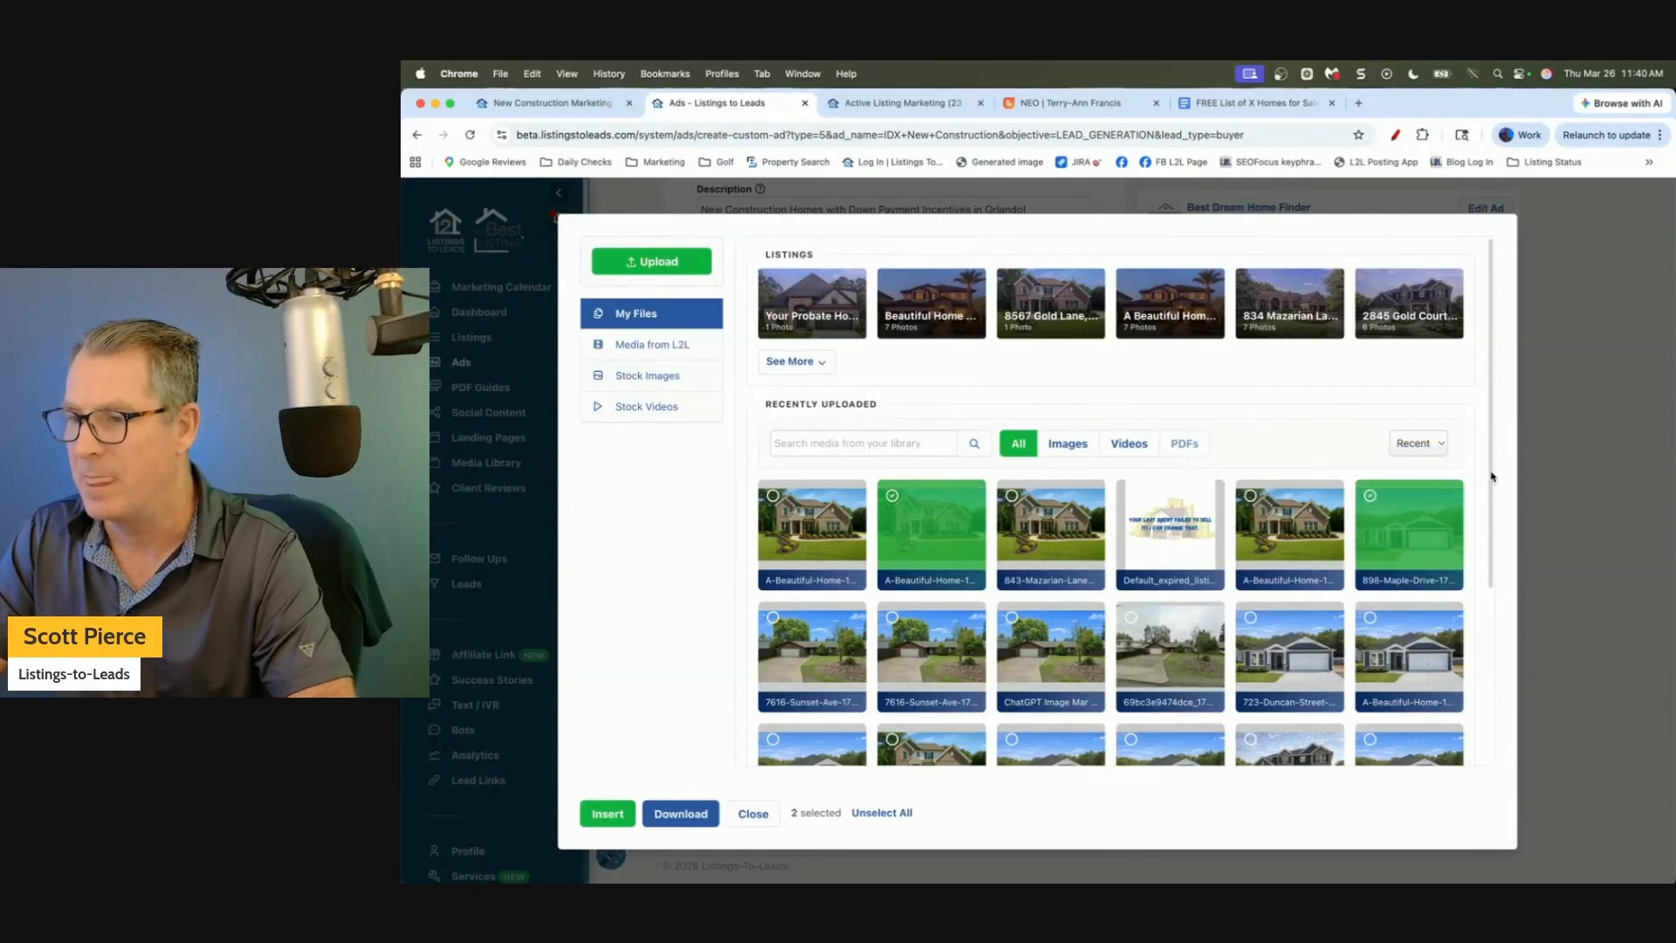
{"action": "left_click_drag", "start_coordinate": [1490, 479], "coordinate": [1507, 690]}
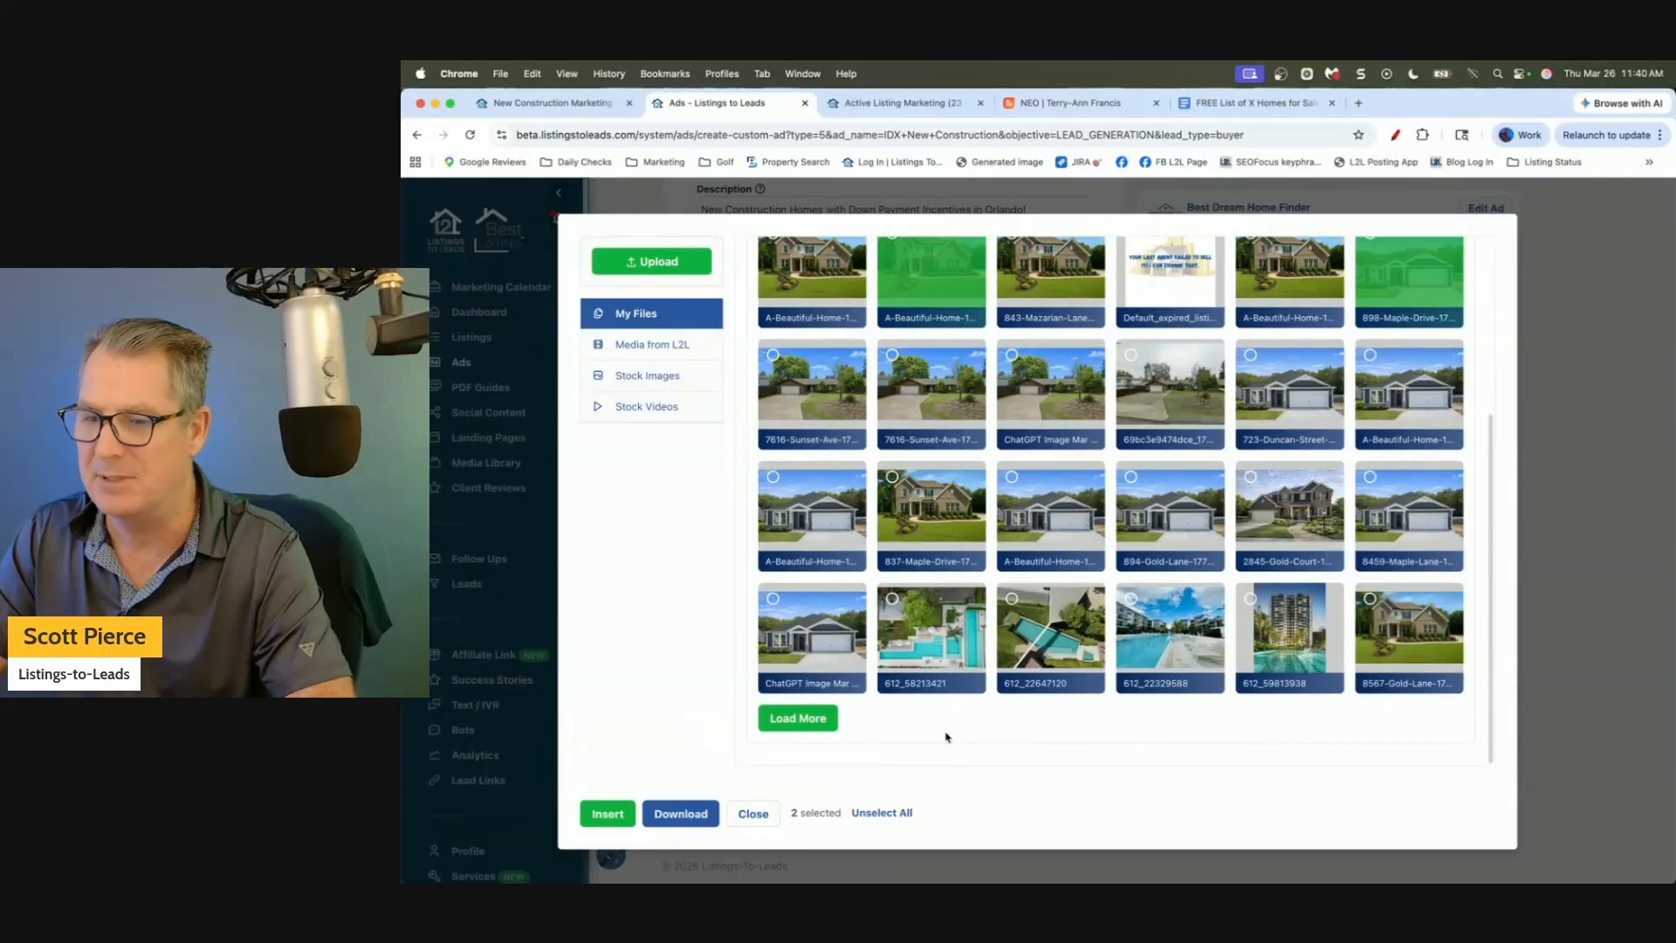
{"action": "left_click", "coordinate": [797, 718]}
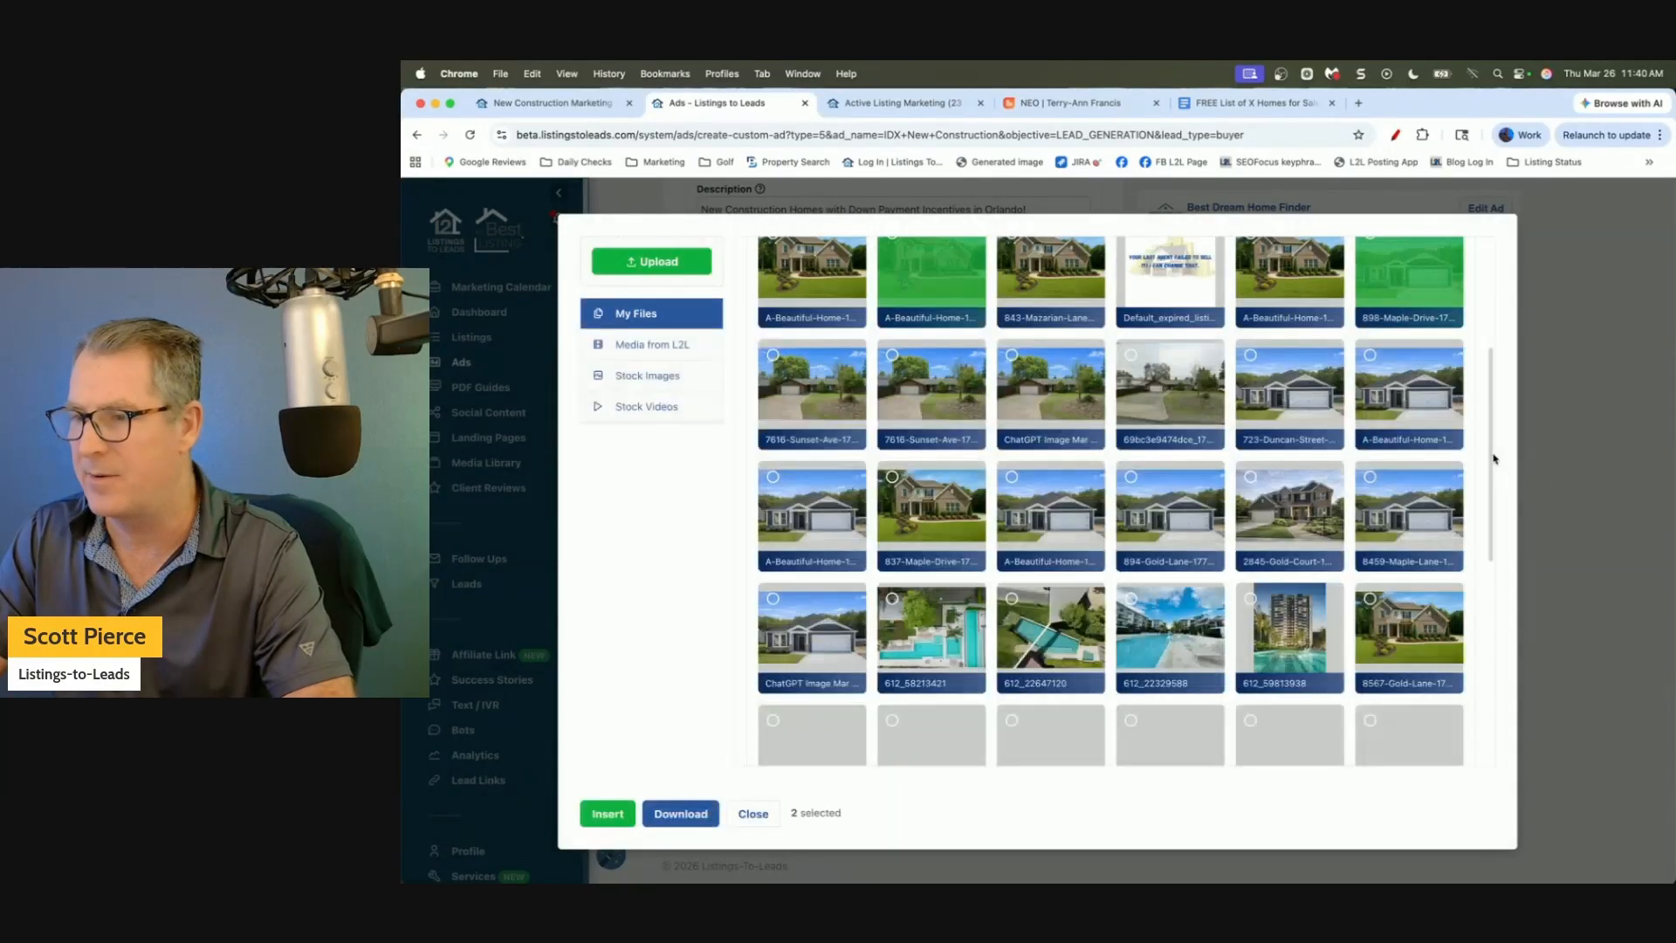
{"action": "left_click_drag", "start_coordinate": [1492, 439], "coordinate": [1505, 587]}
{"action": "scroll", "coordinate": [1505, 587], "scroll_direction": "down", "scroll_amount": 2}
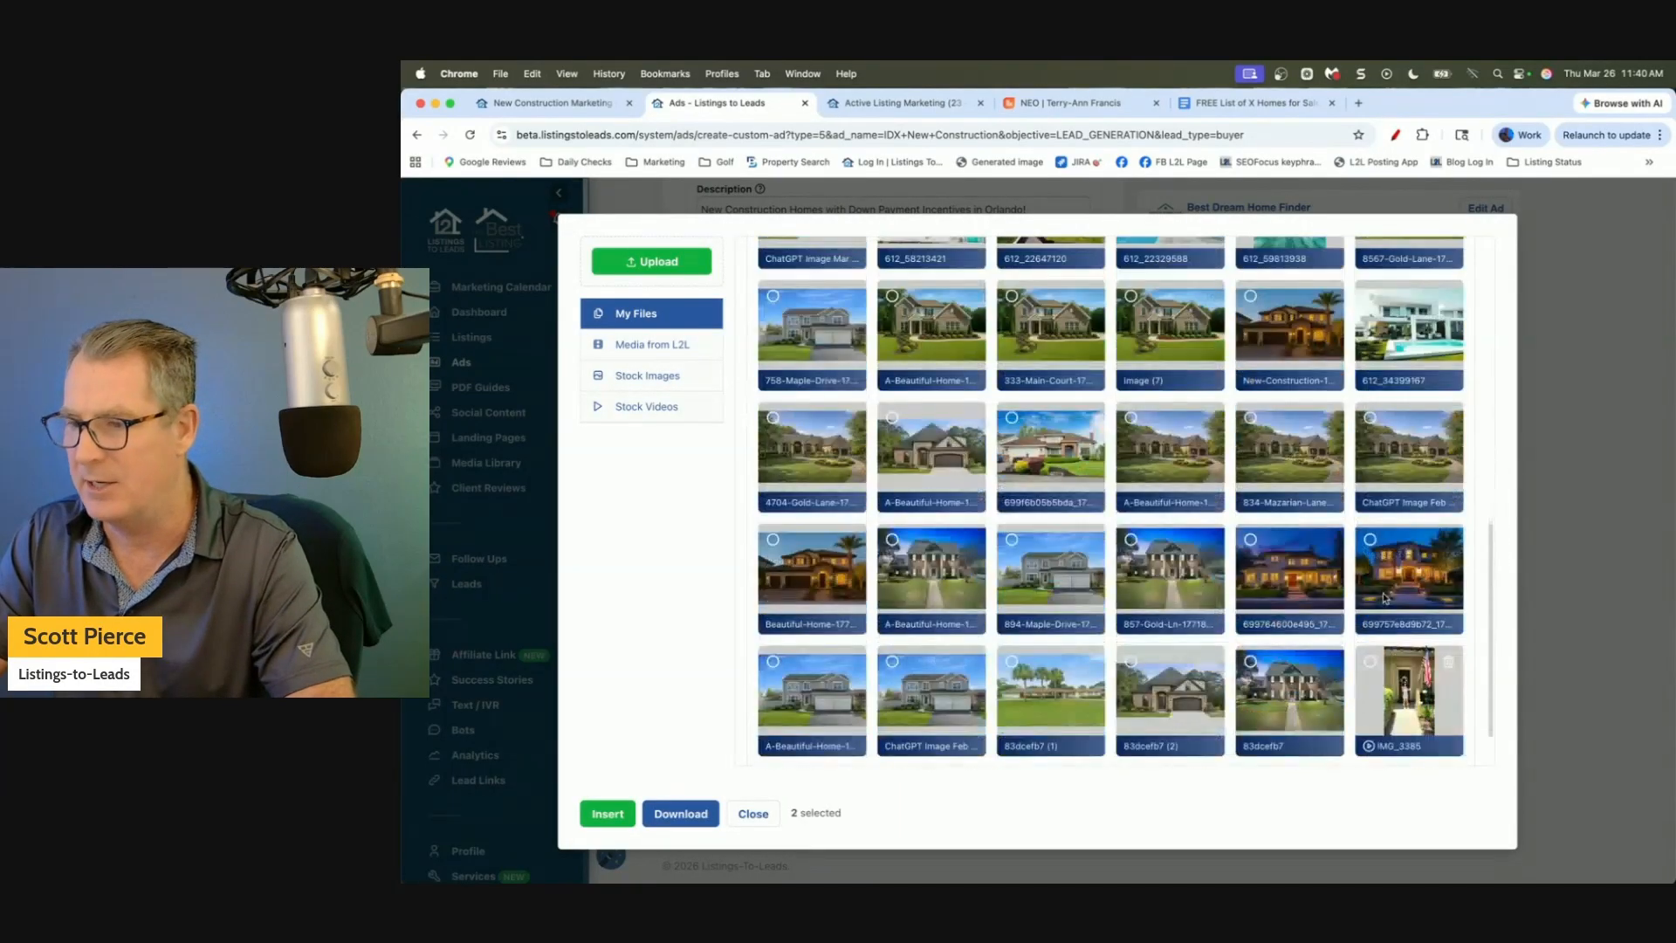
{"action": "left_click", "coordinate": [1408, 563]}
{"action": "left_click", "coordinate": [1405, 369]}
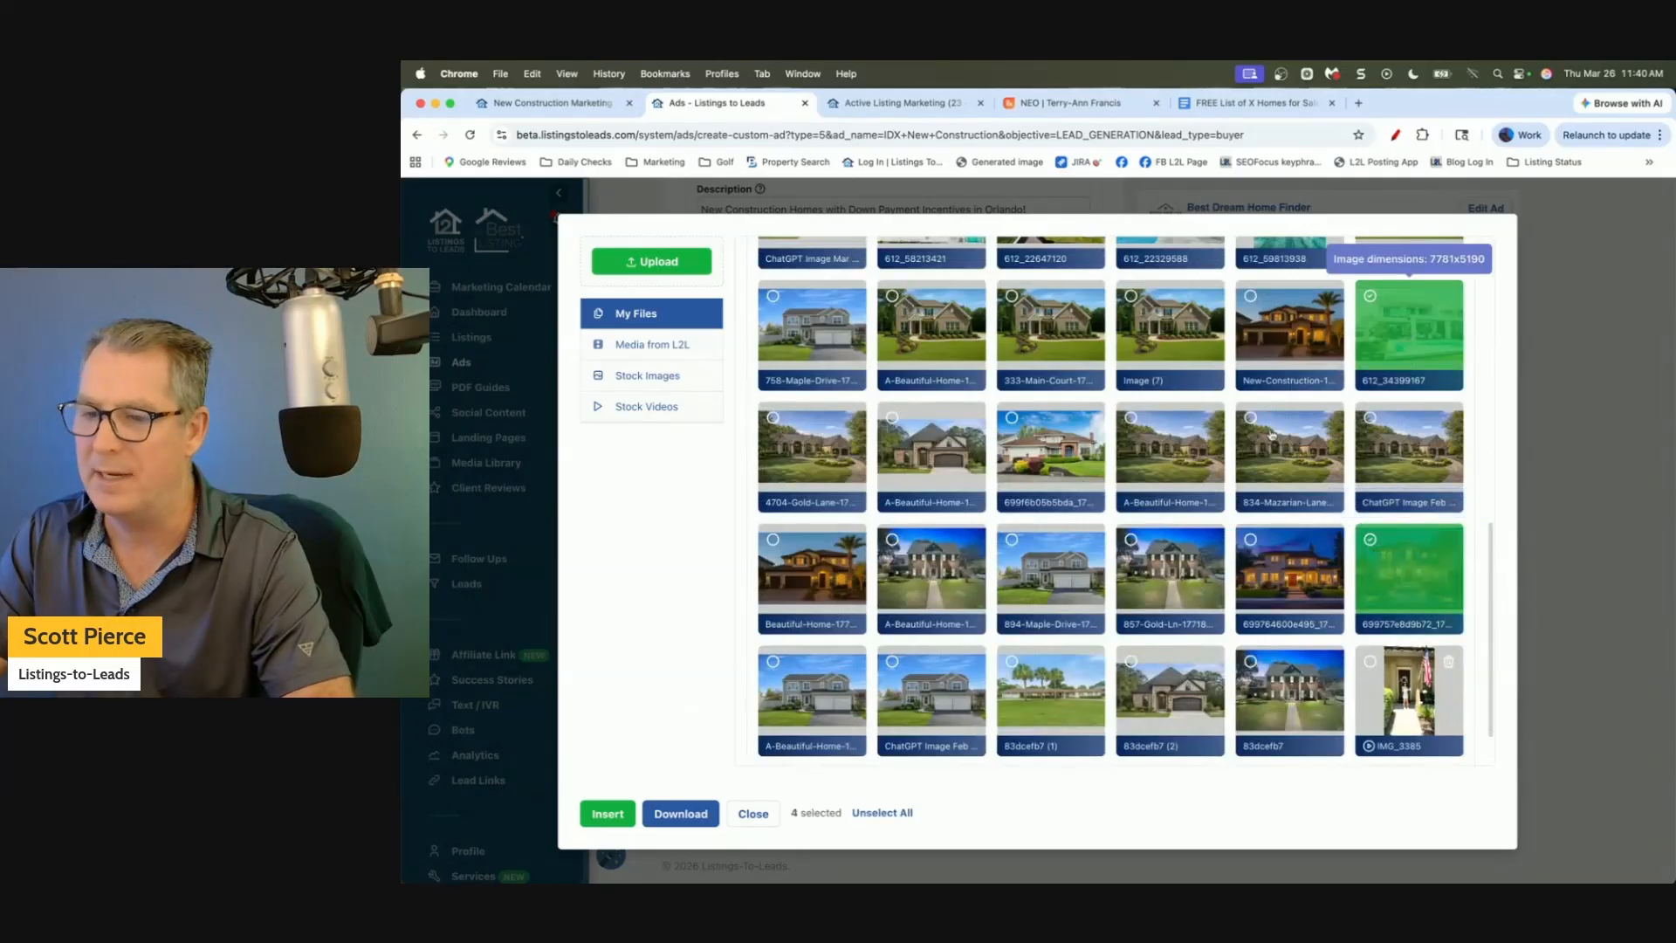
{"action": "left_click", "coordinate": [821, 695]}
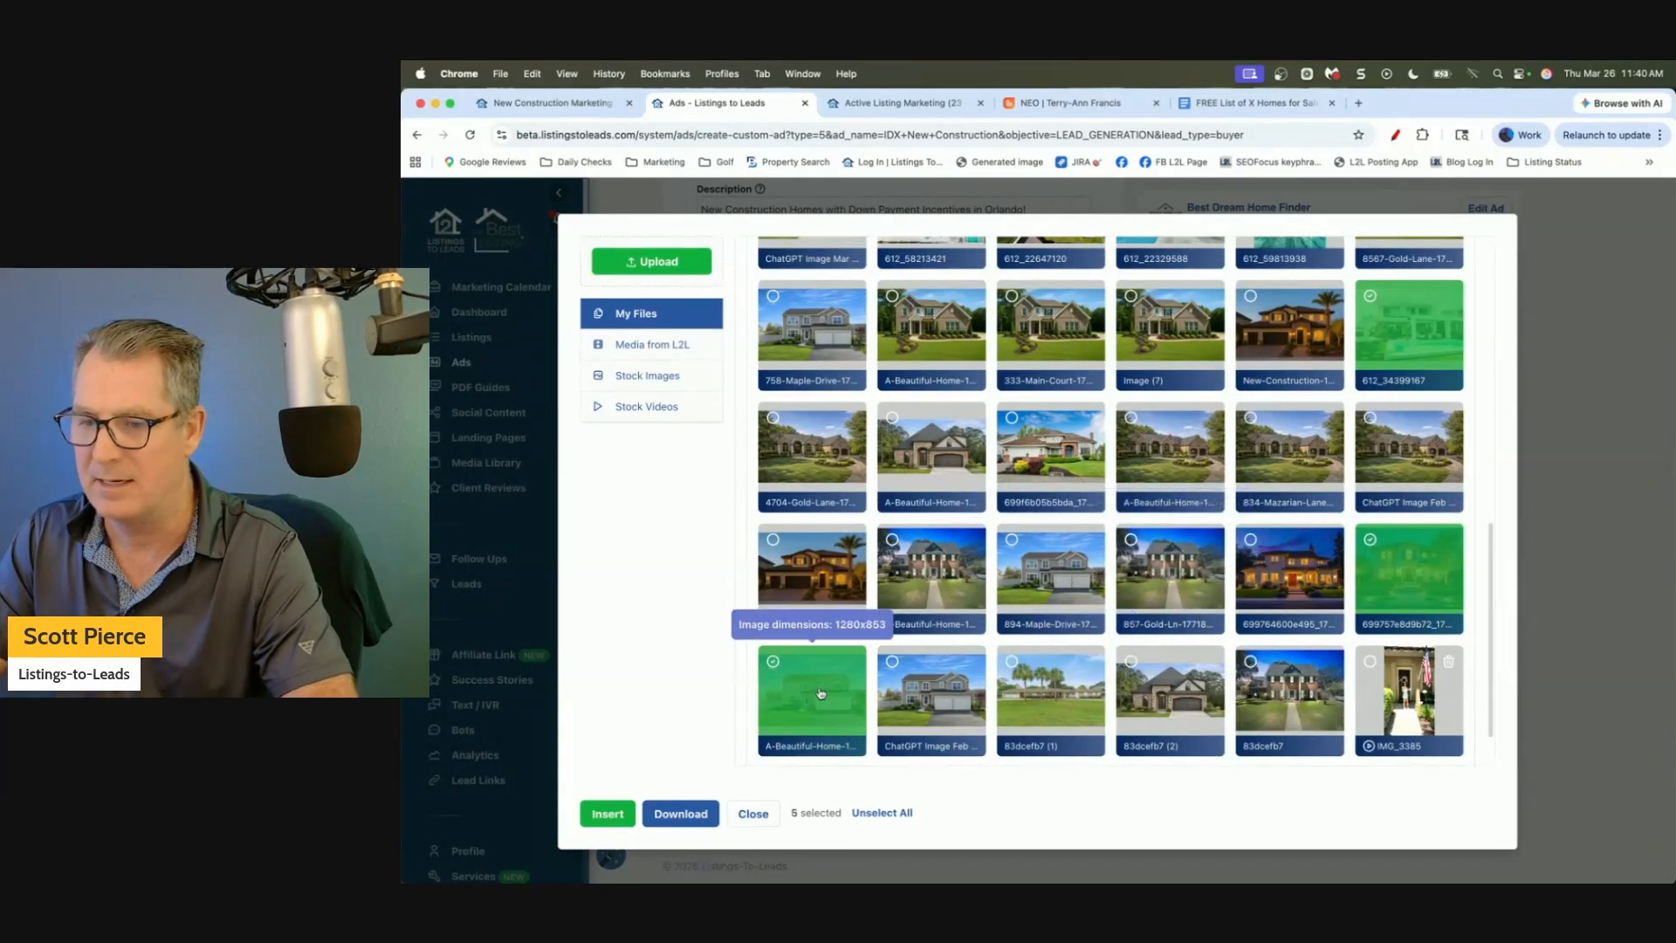
{"action": "left_click", "coordinate": [609, 811]}
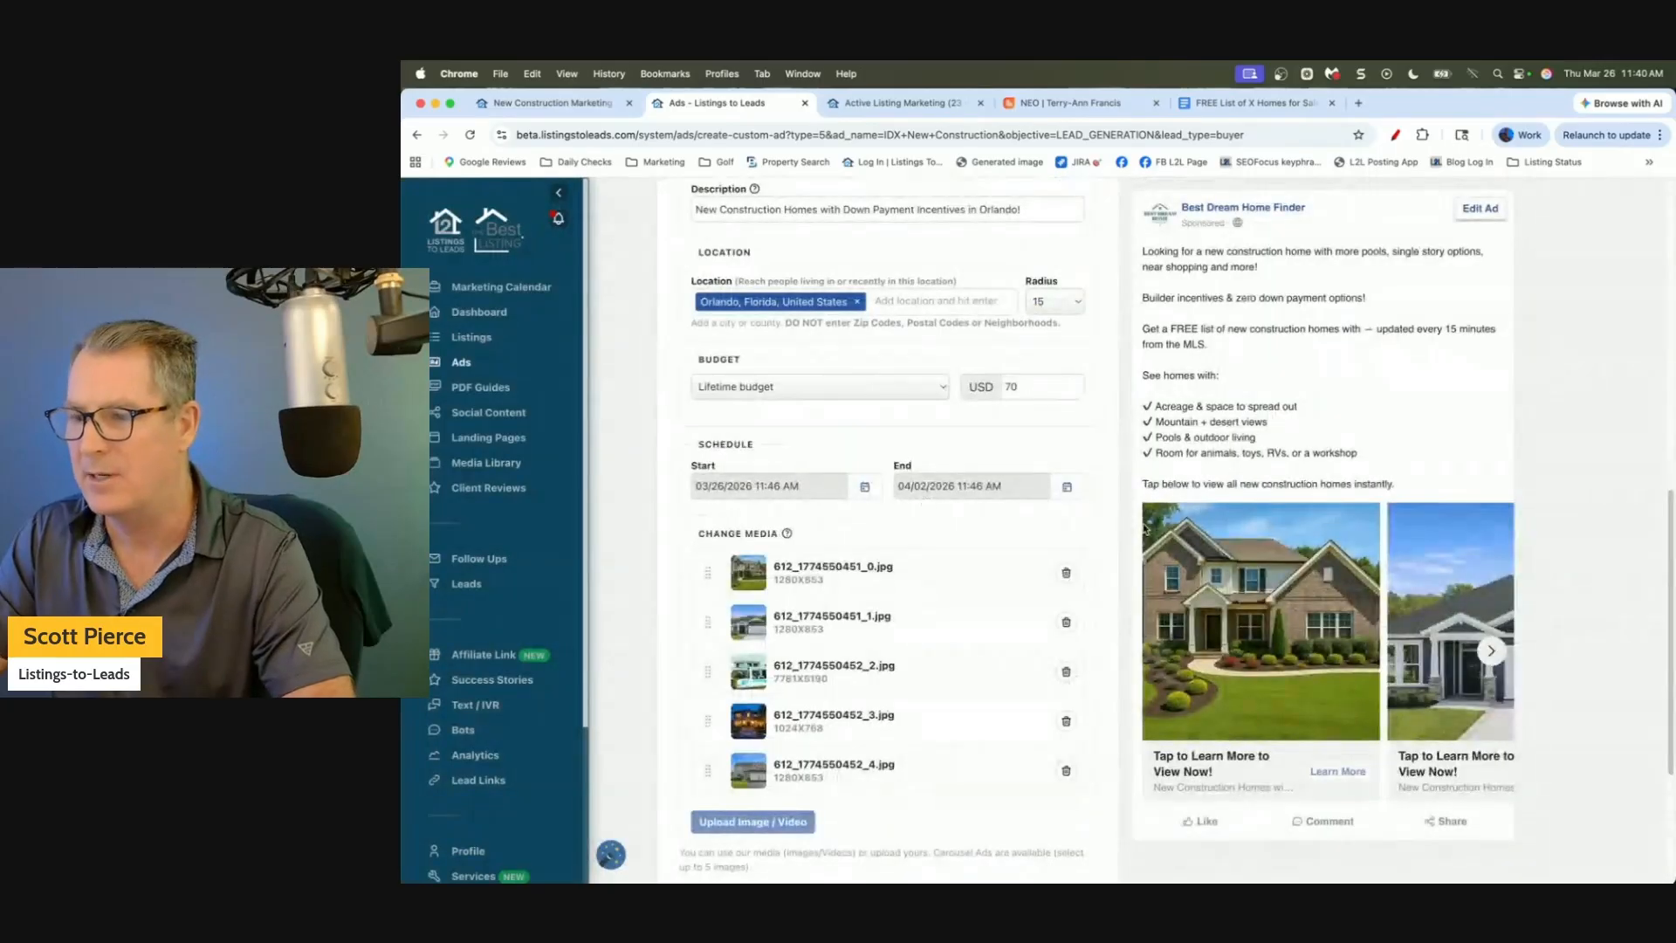
Page the ad preview carousel forward three photos to the pool house, then return to the NEO landing page.
{"action": "left_click", "coordinate": [1491, 652]}
{"action": "left_click", "coordinate": [1491, 651]}
{"action": "left_click", "coordinate": [1491, 651]}
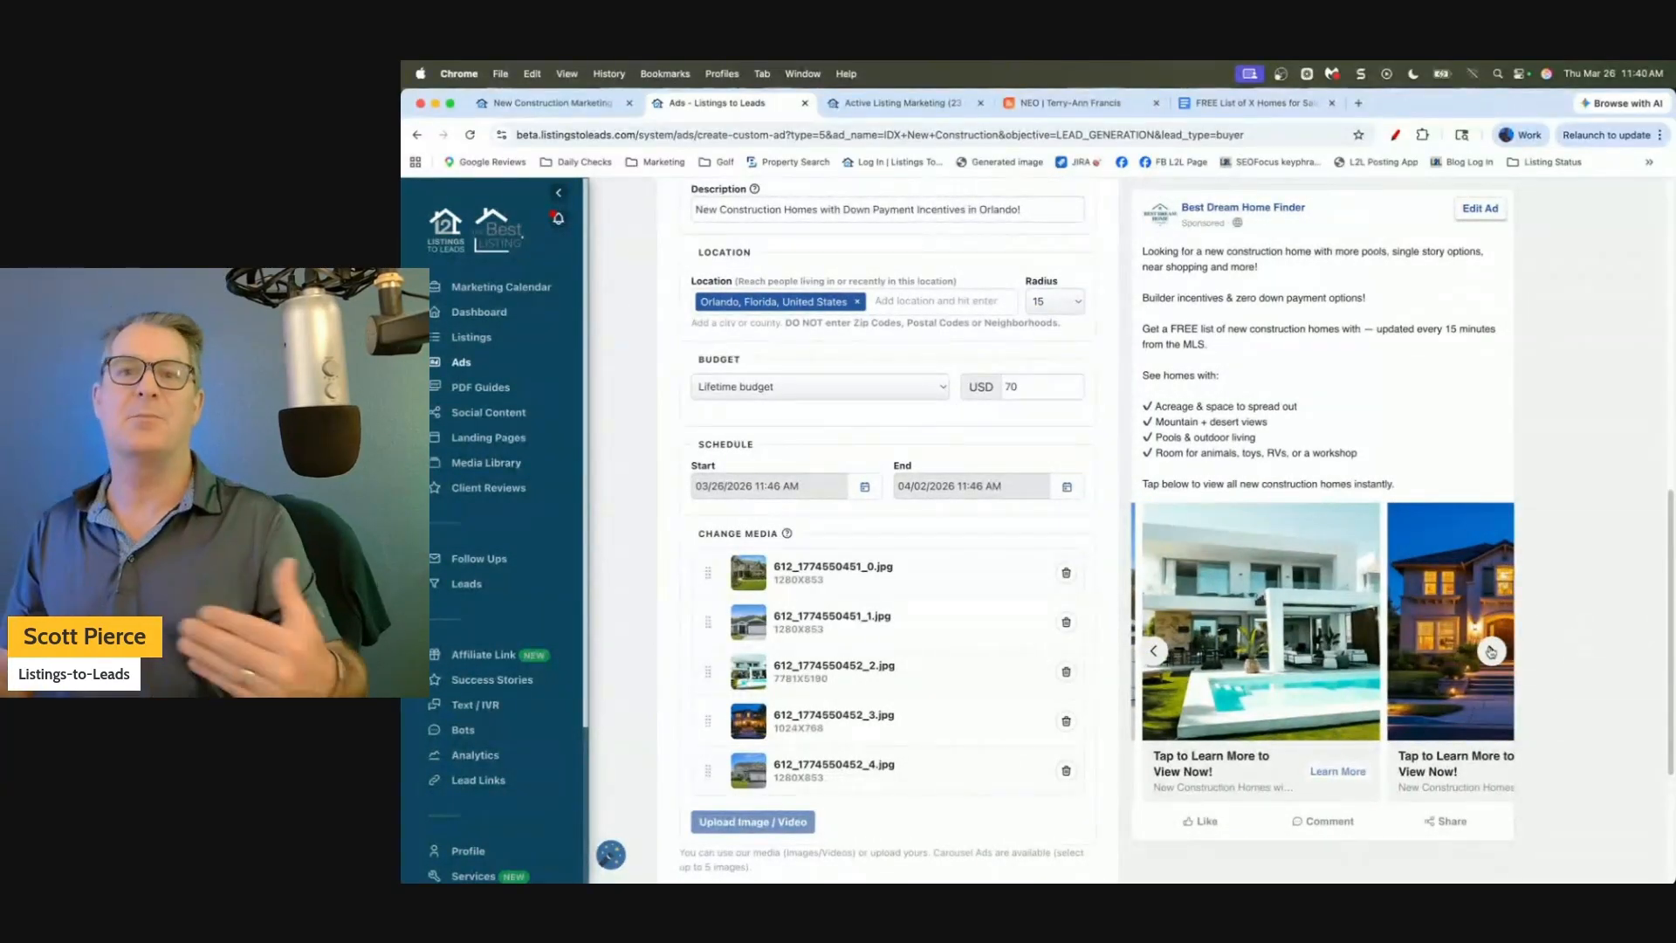
{"action": "left_click", "coordinate": [1074, 104]}
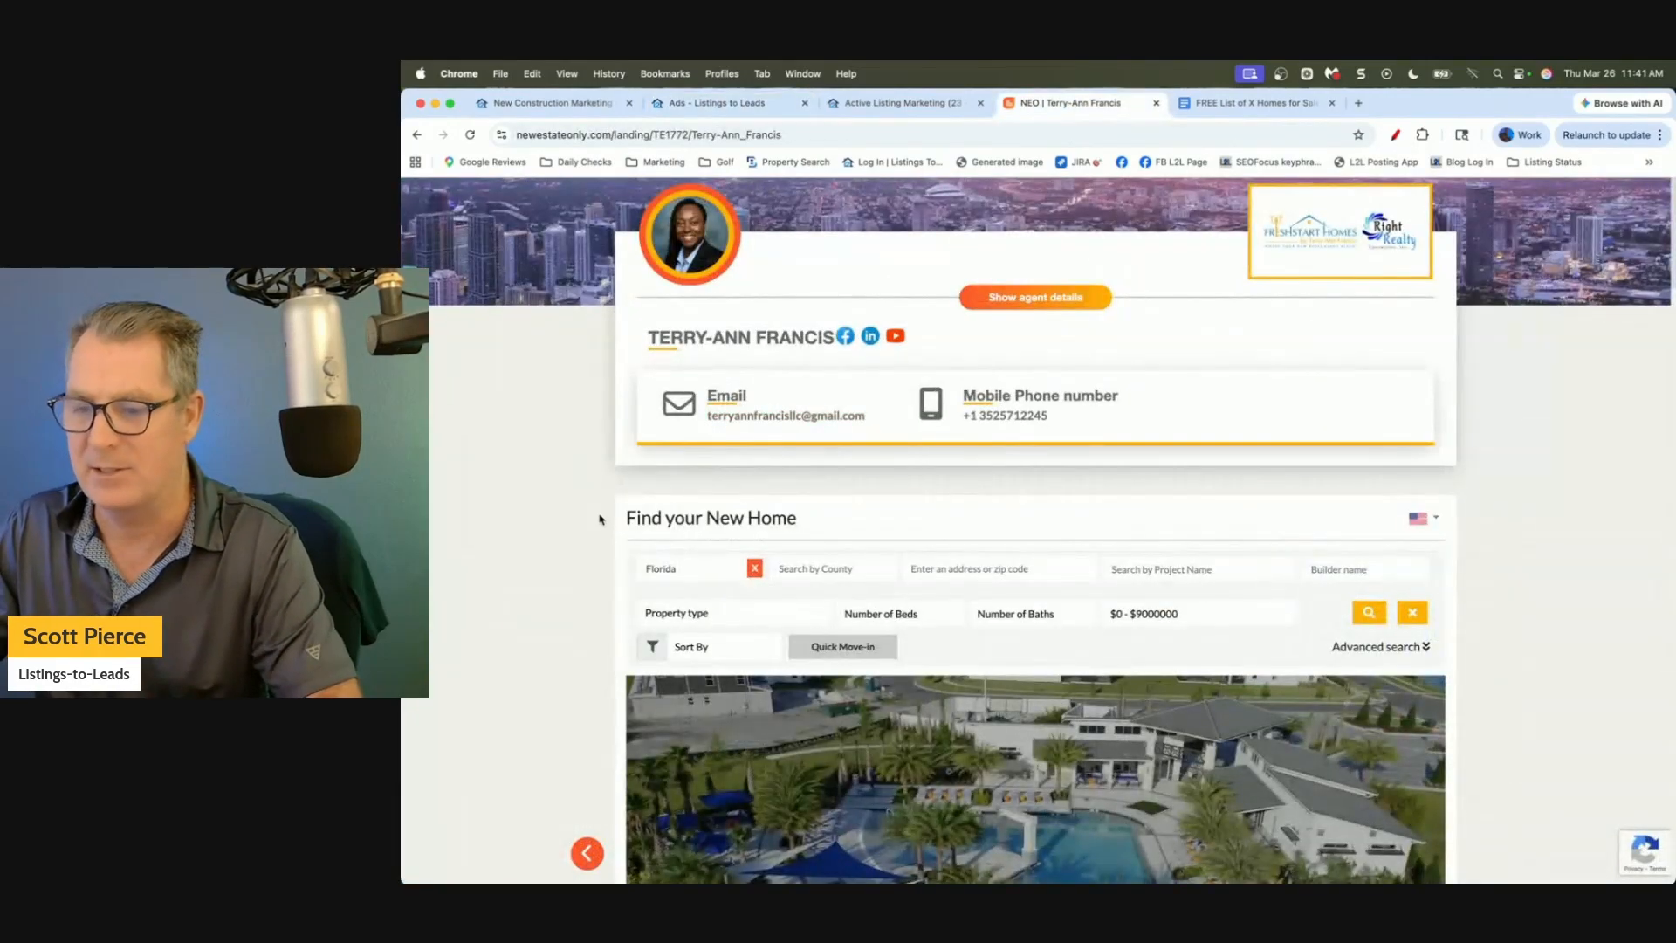
Scroll through the Elevated at Sonoma Resort listing and inspect the resort image's page options.
{"action": "scroll", "coordinate": [573, 487], "scroll_direction": "down", "scroll_amount": 5}
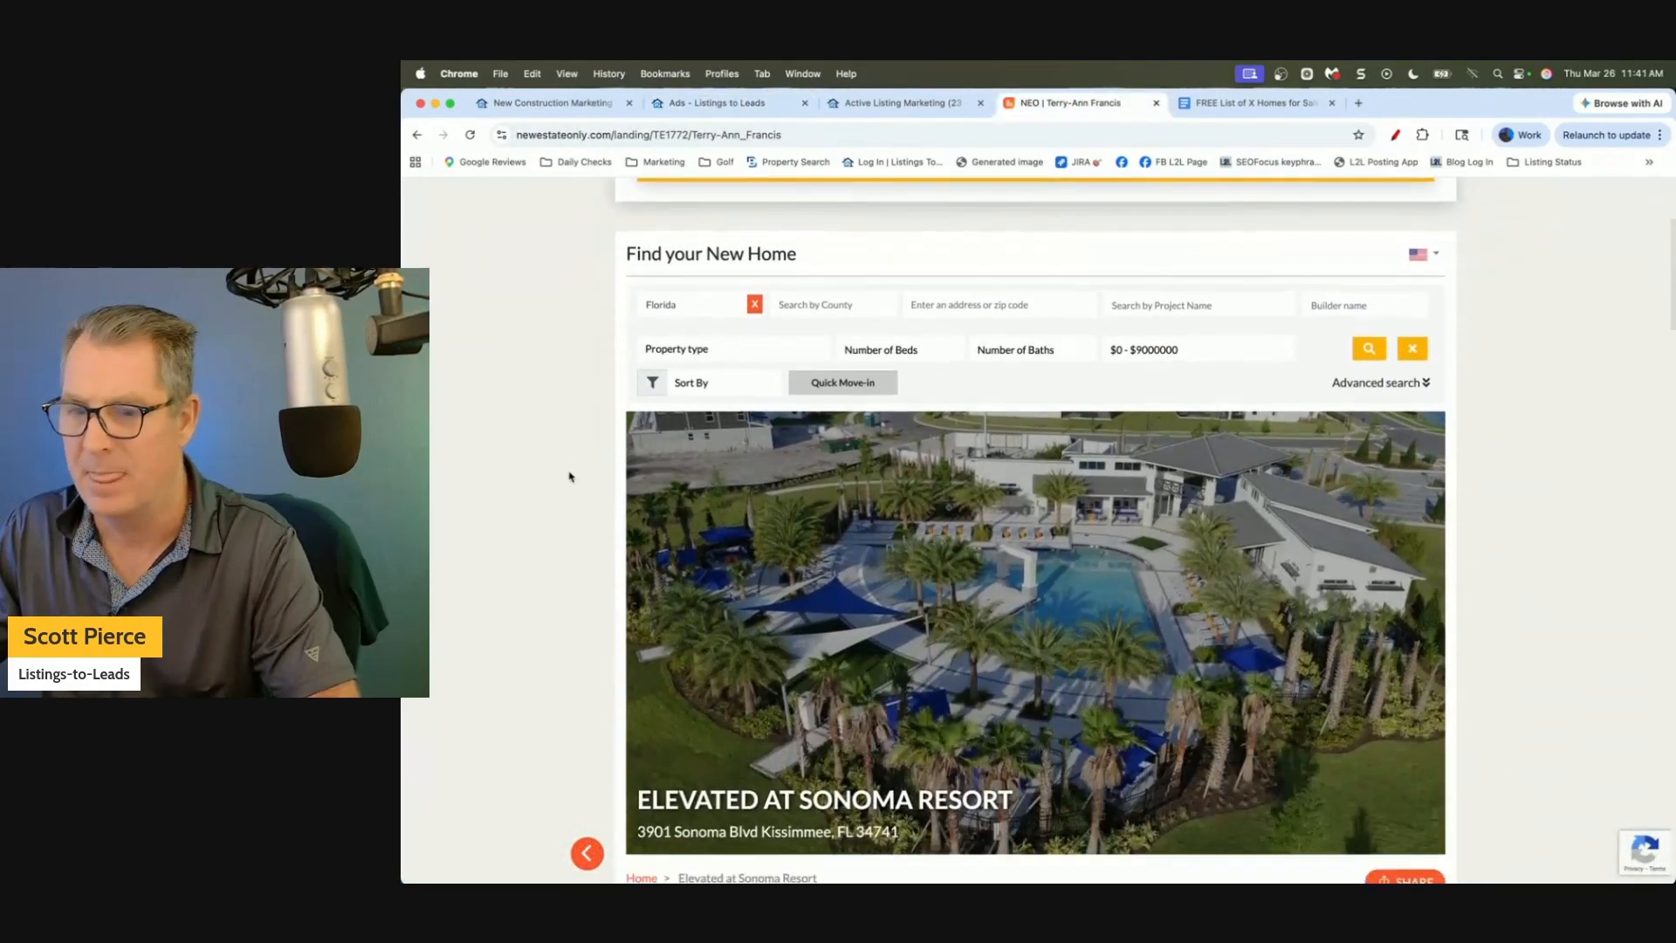
{"action": "scroll", "coordinate": [569, 477], "scroll_direction": "down", "scroll_amount": 4}
{"action": "scroll", "coordinate": [570, 476], "scroll_direction": "up", "scroll_amount": 2}
{"action": "right_click", "coordinate": [967, 365]}
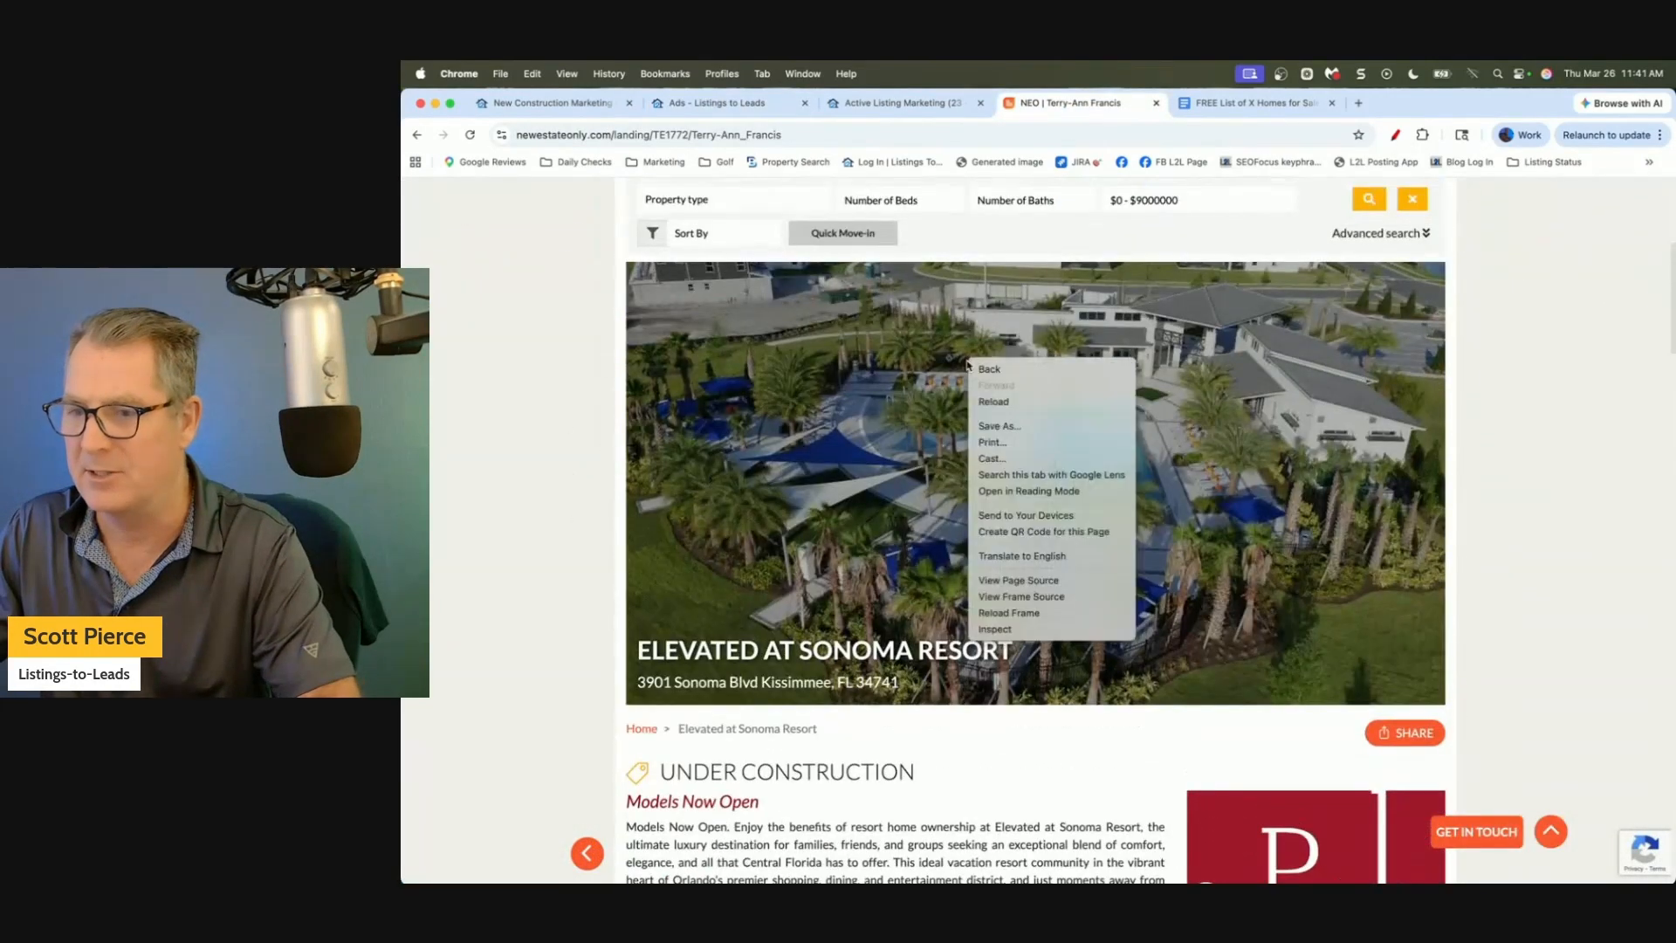
{"action": "right_click", "coordinate": [877, 408]}
{"action": "right_click", "coordinate": [877, 407]}
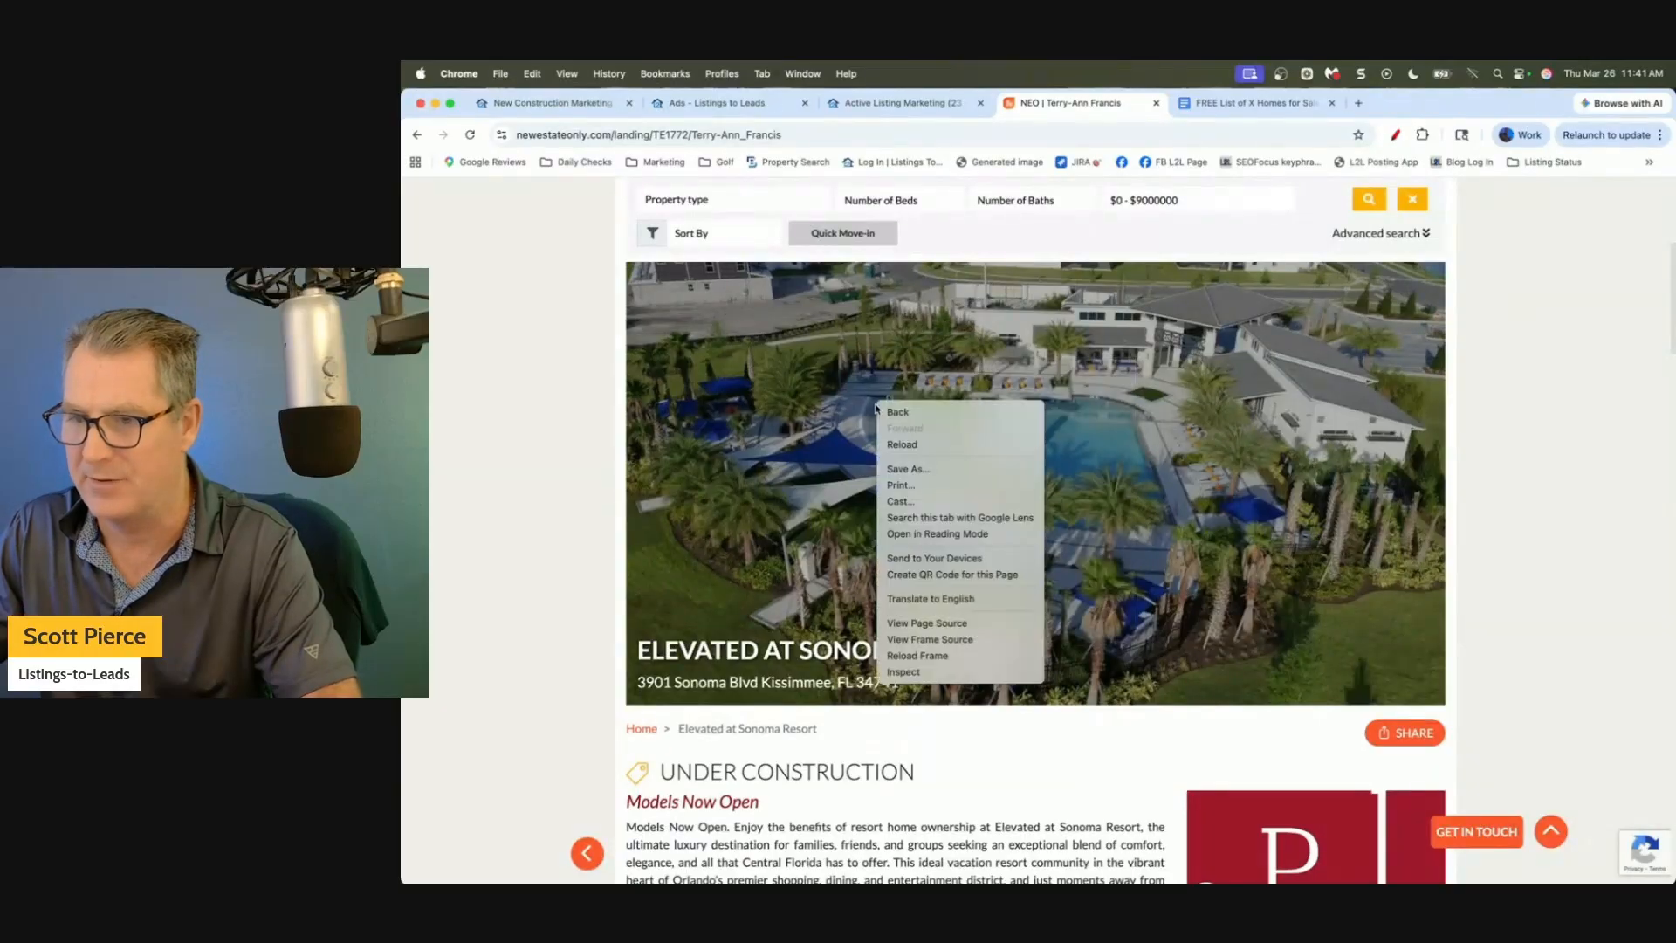
{"action": "left_click", "coordinate": [574, 412]}
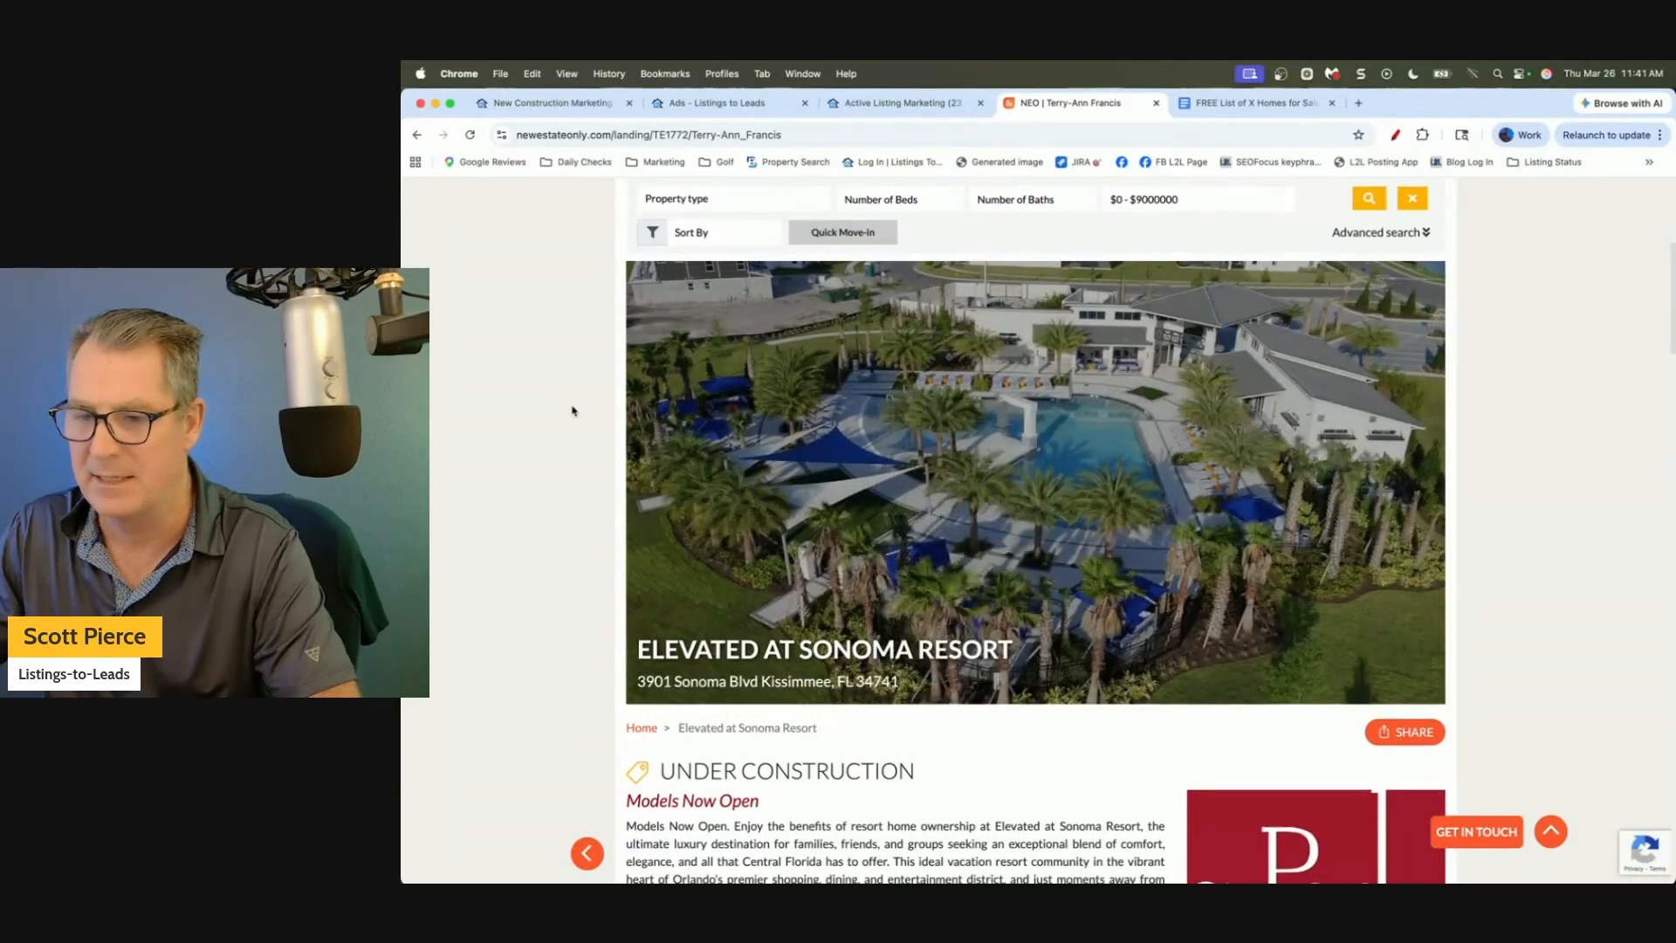
Look over the Reef house image, then return to the Listings to Leads ad form.
{"action": "scroll", "coordinate": [573, 408], "scroll_direction": "down", "scroll_amount": 5}
{"action": "scroll", "coordinate": [864, 434], "scroll_direction": "down", "scroll_amount": 7}
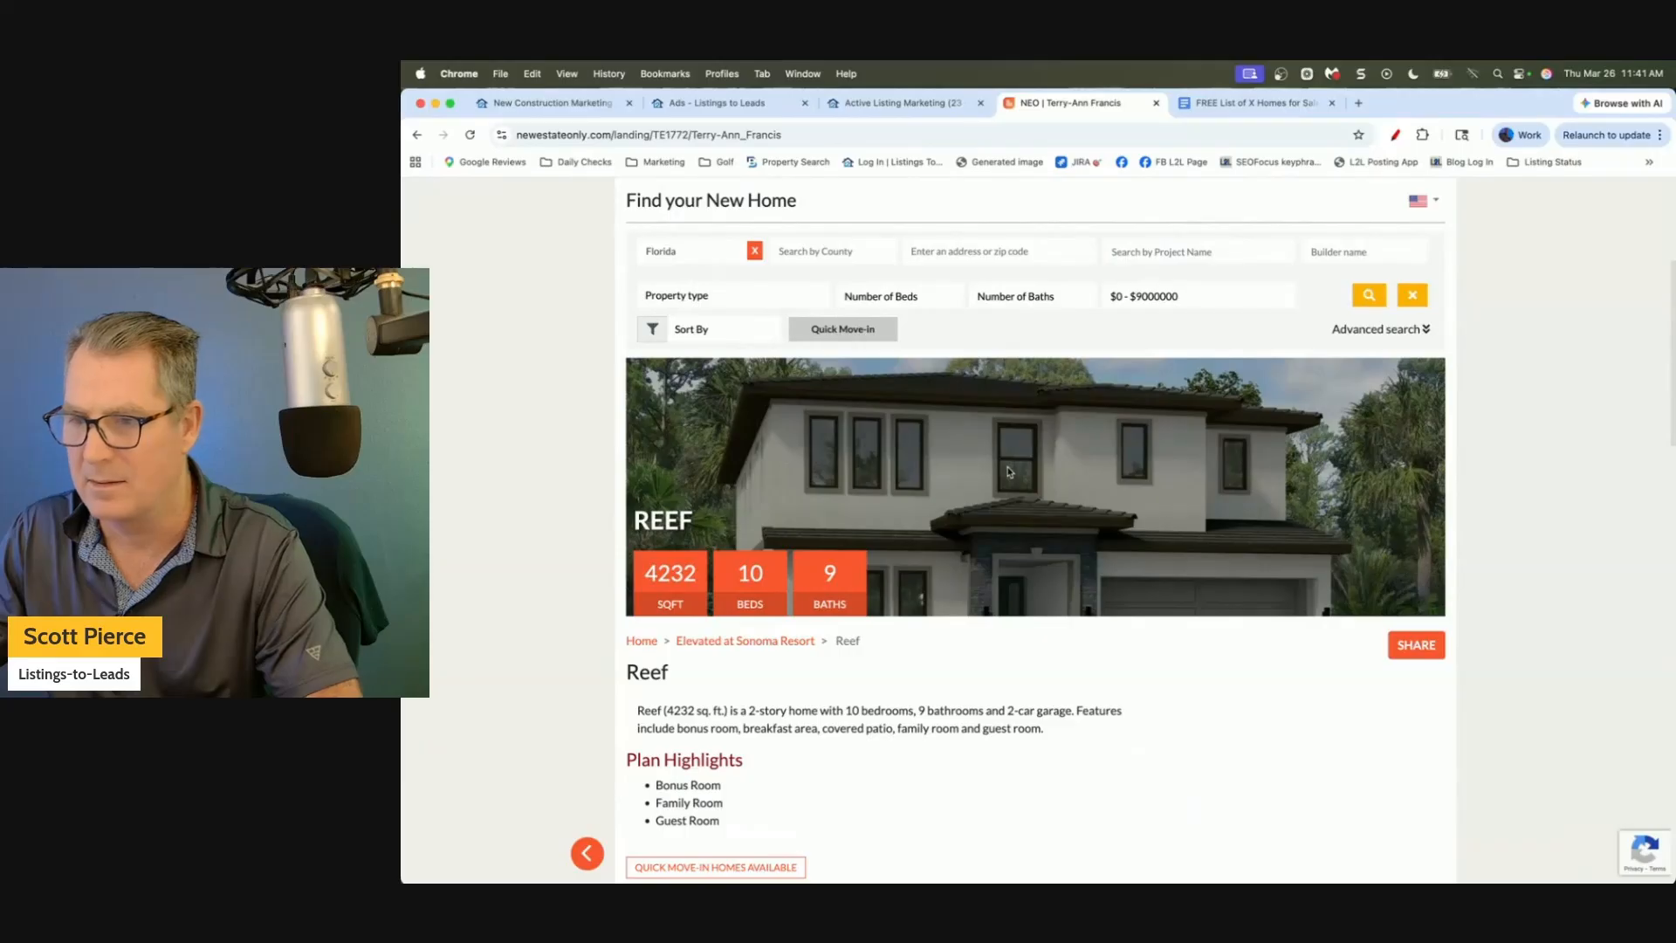
{"action": "right_click", "coordinate": [1009, 472]}
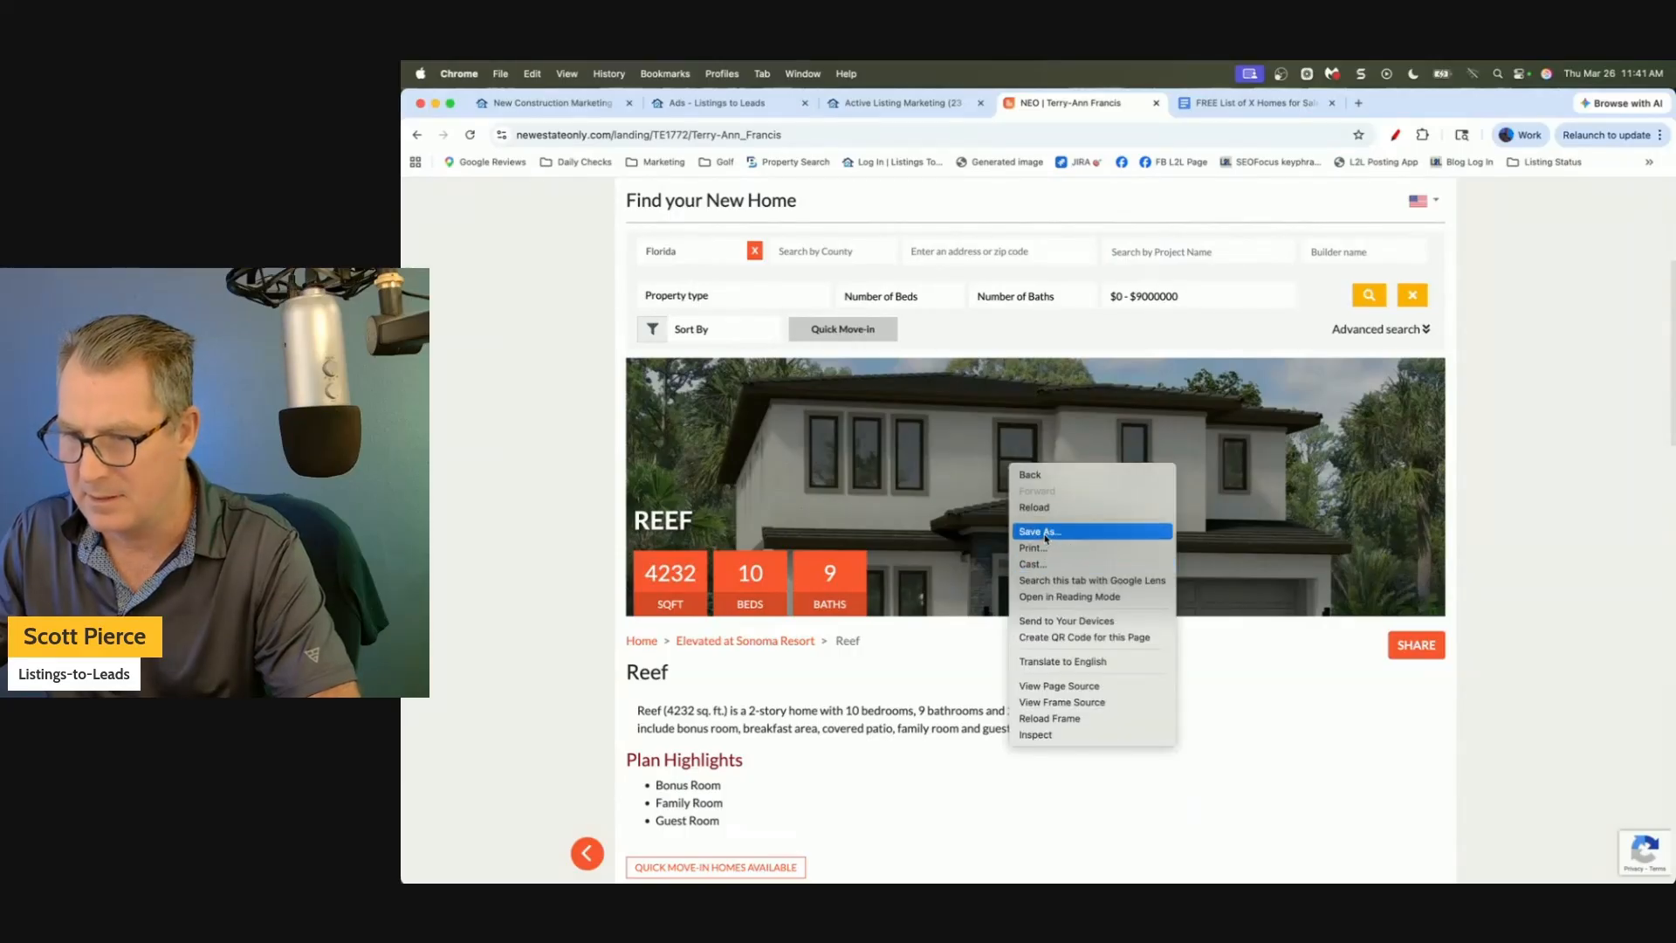
{"action": "left_click", "coordinate": [534, 493]}
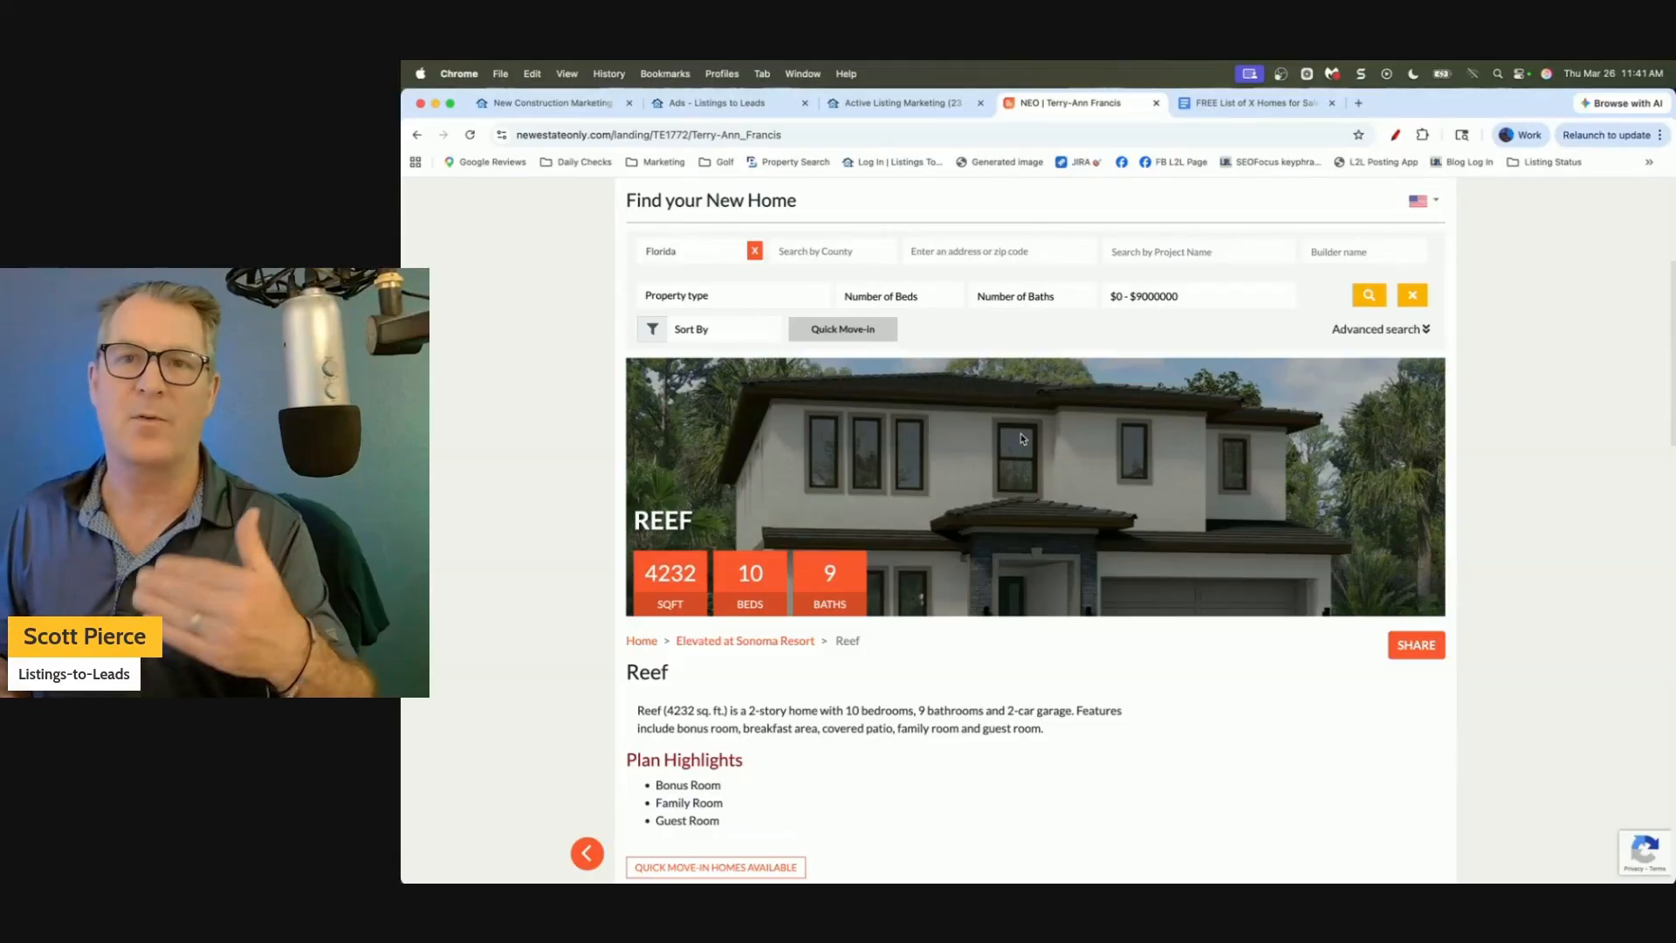
{"action": "left_click", "coordinate": [767, 110]}
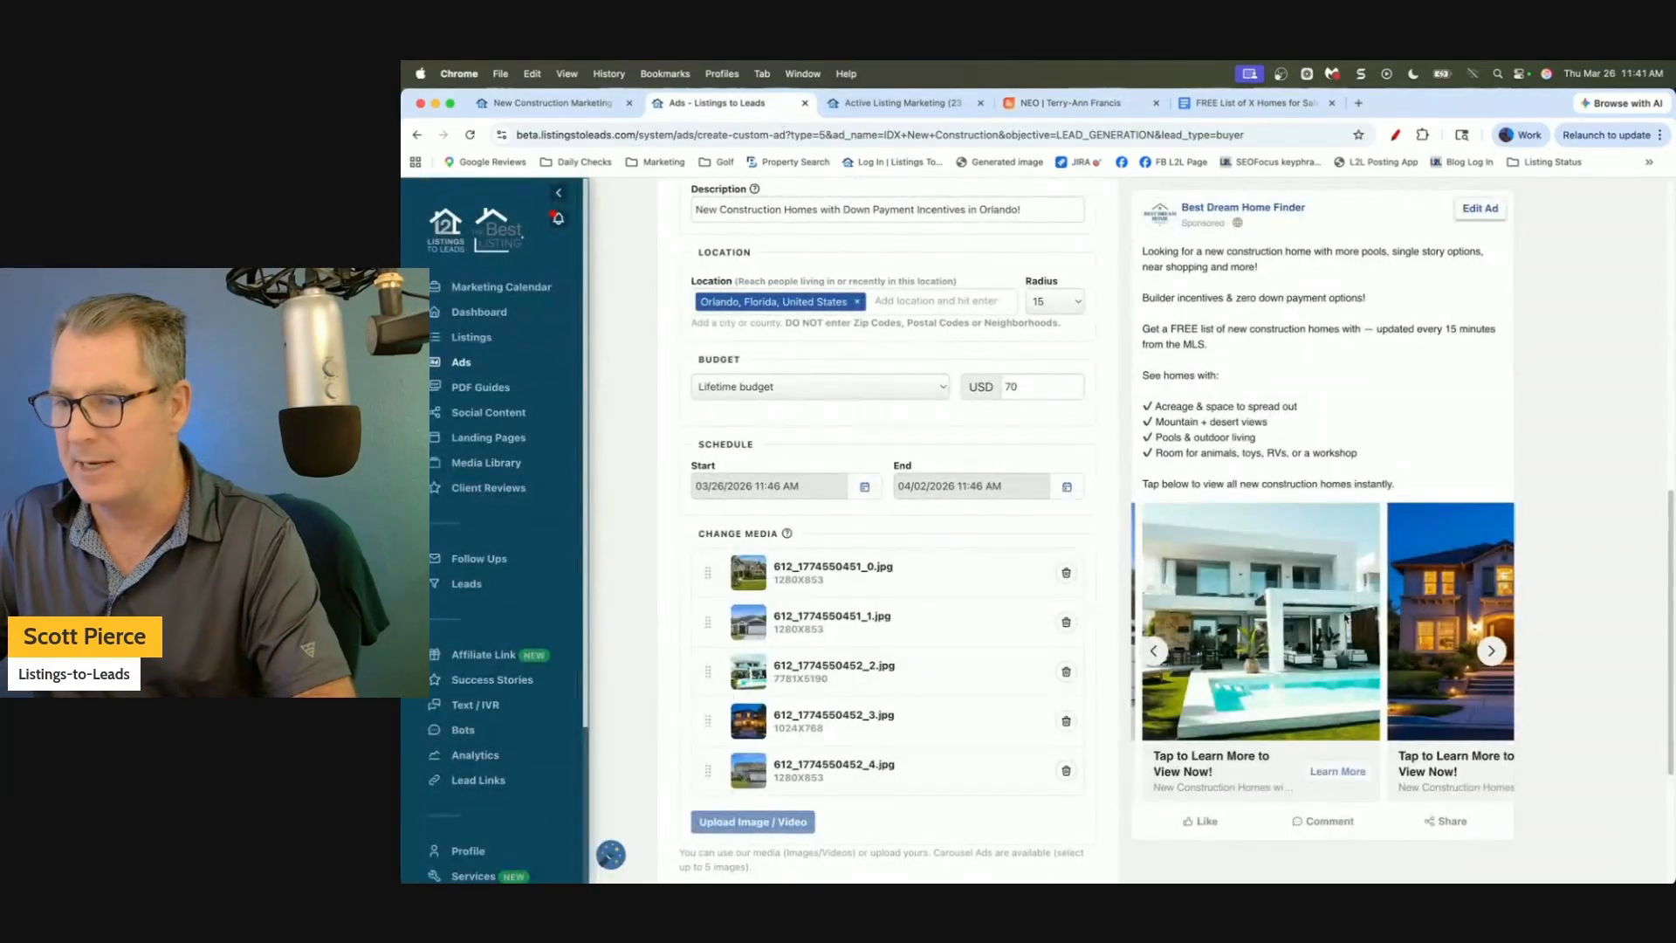
Start a new instant lead form and expand its Form Questions section.
{"action": "scroll", "coordinate": [1178, 384], "scroll_direction": "down", "scroll_amount": 5}
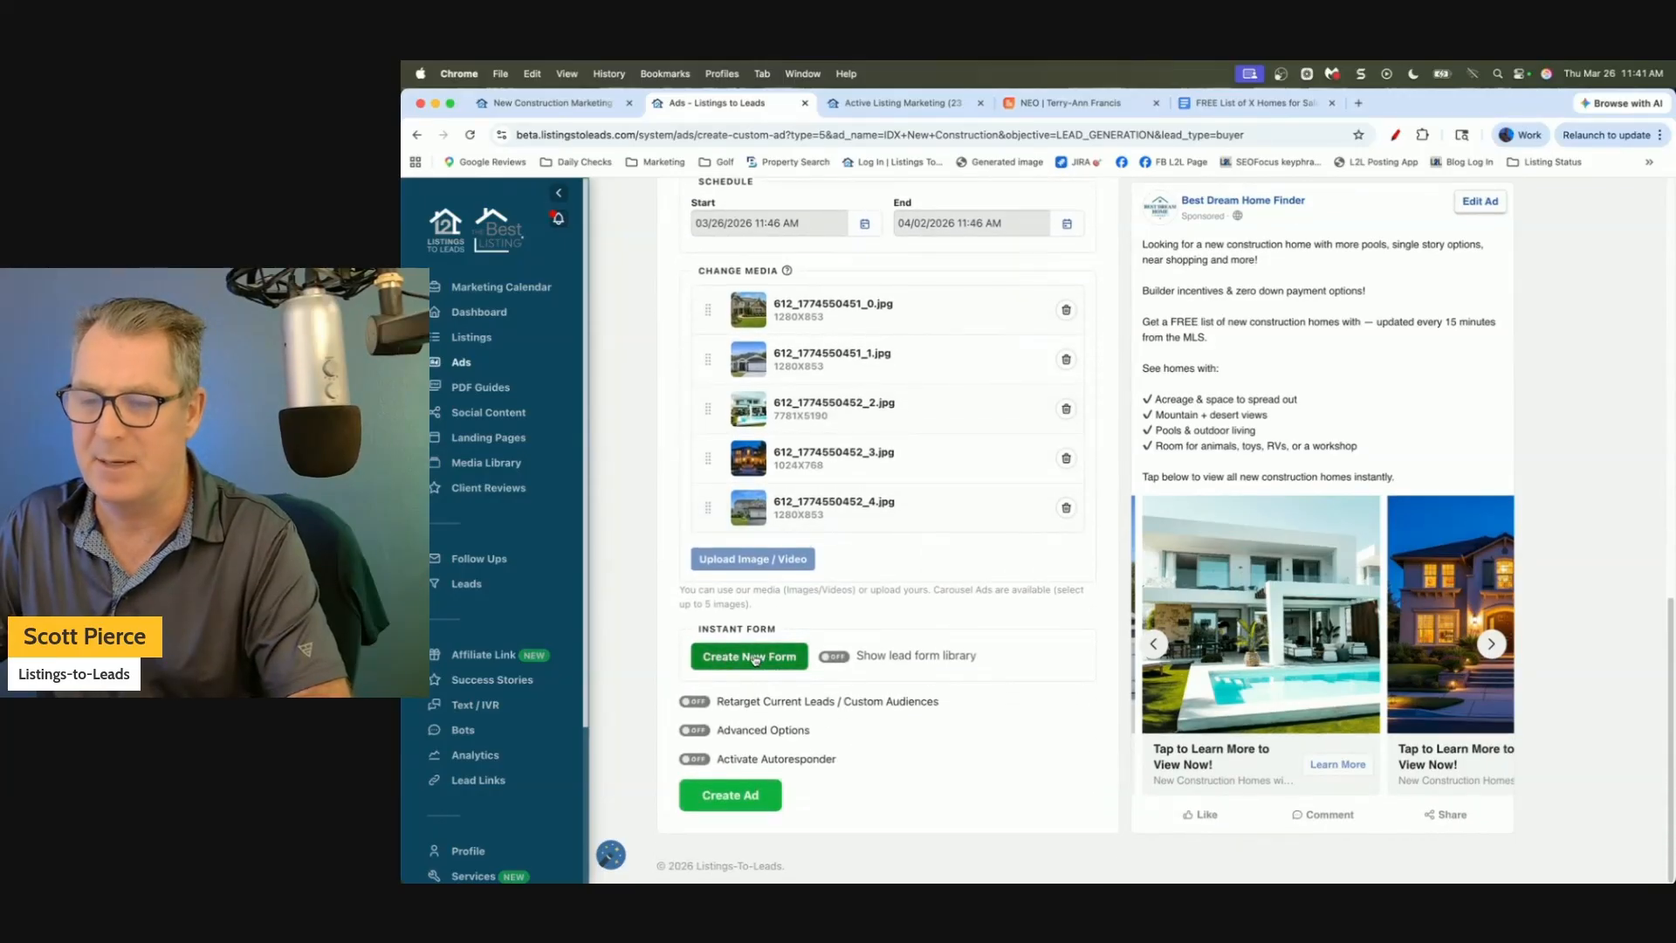
{"action": "left_click", "coordinate": [760, 661]}
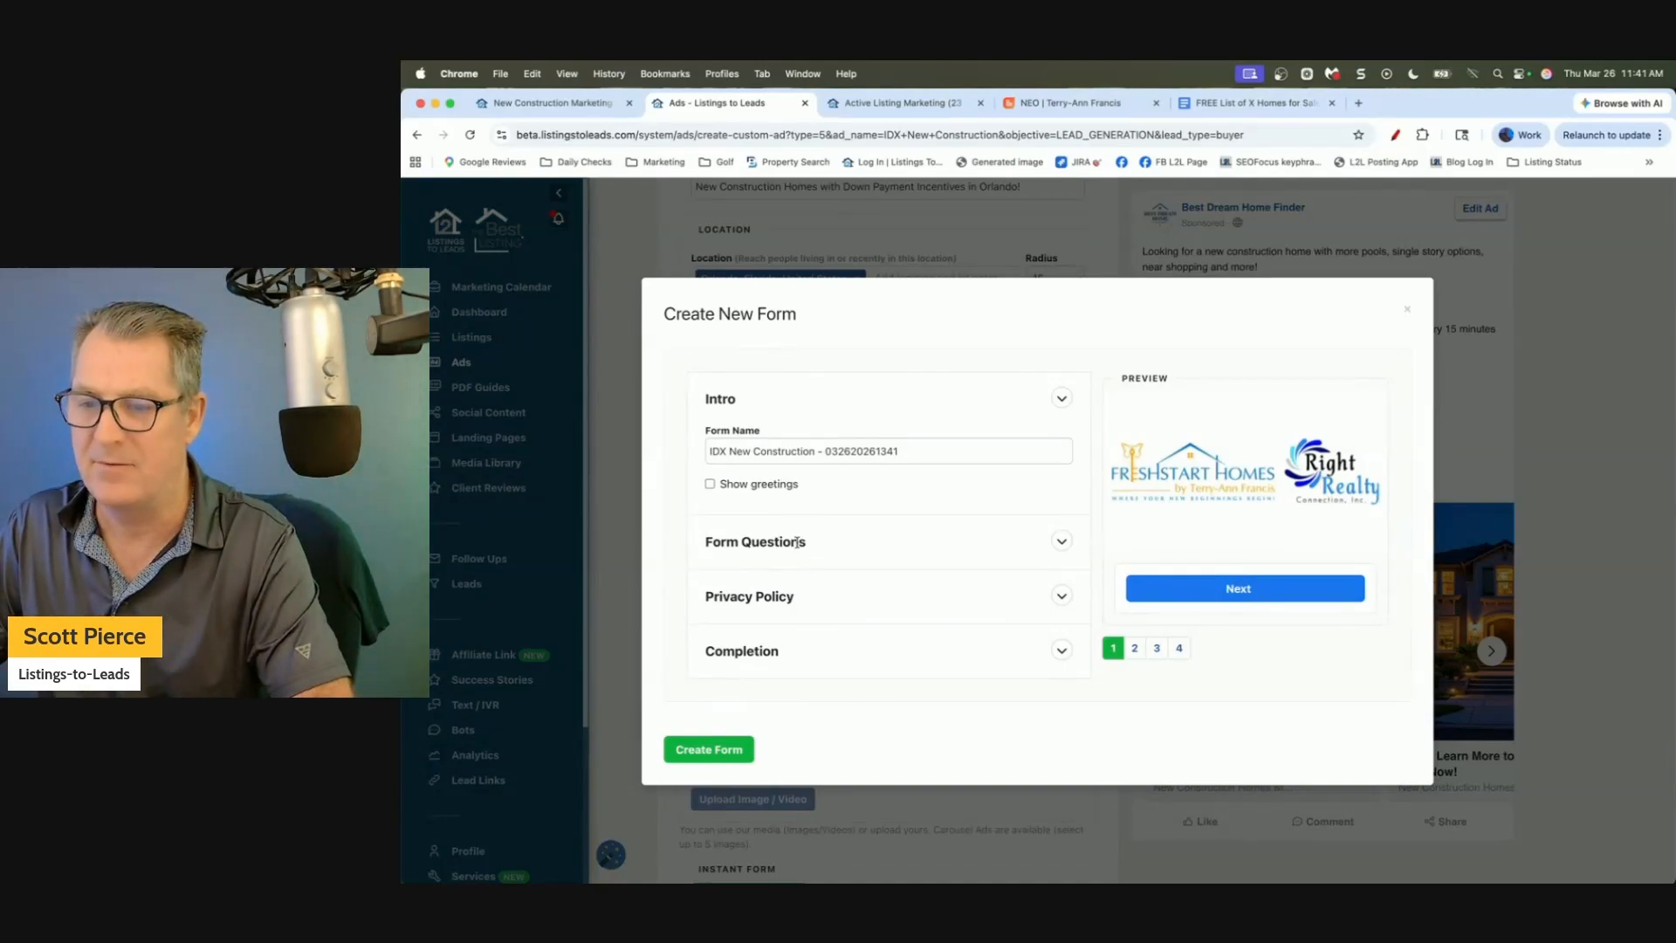
{"action": "left_click", "coordinate": [1061, 538]}
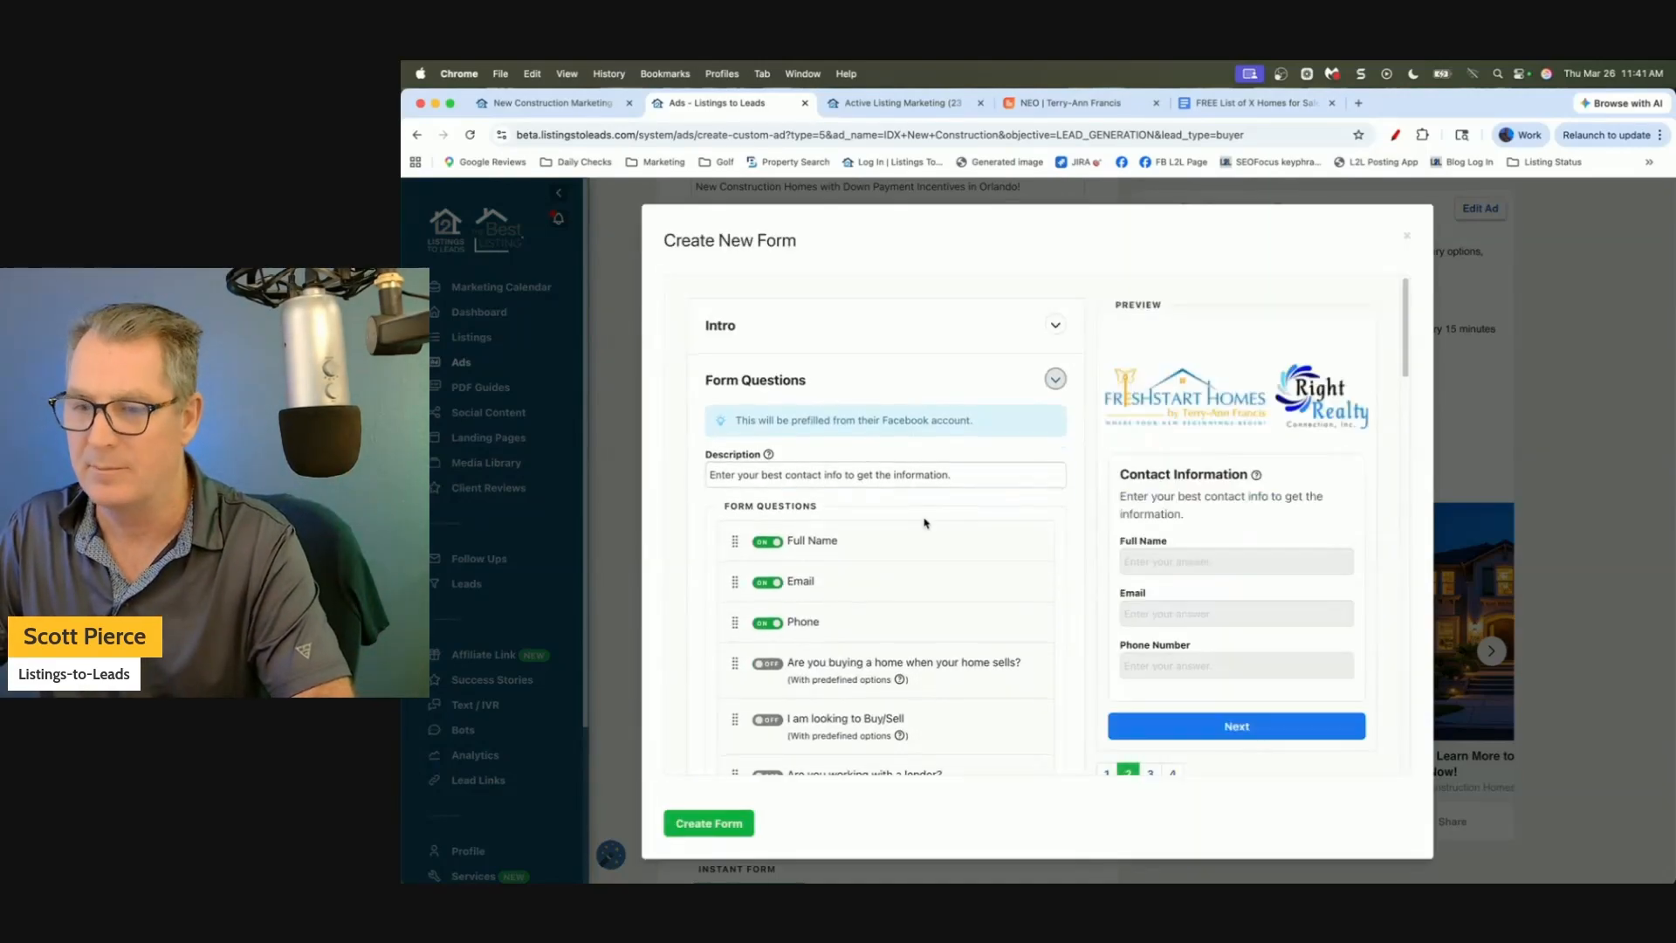
Review the buyer questions, including 'Do you have a home to sell?', and publish the form.
{"action": "scroll", "coordinate": [818, 546], "scroll_direction": "down", "scroll_amount": 5}
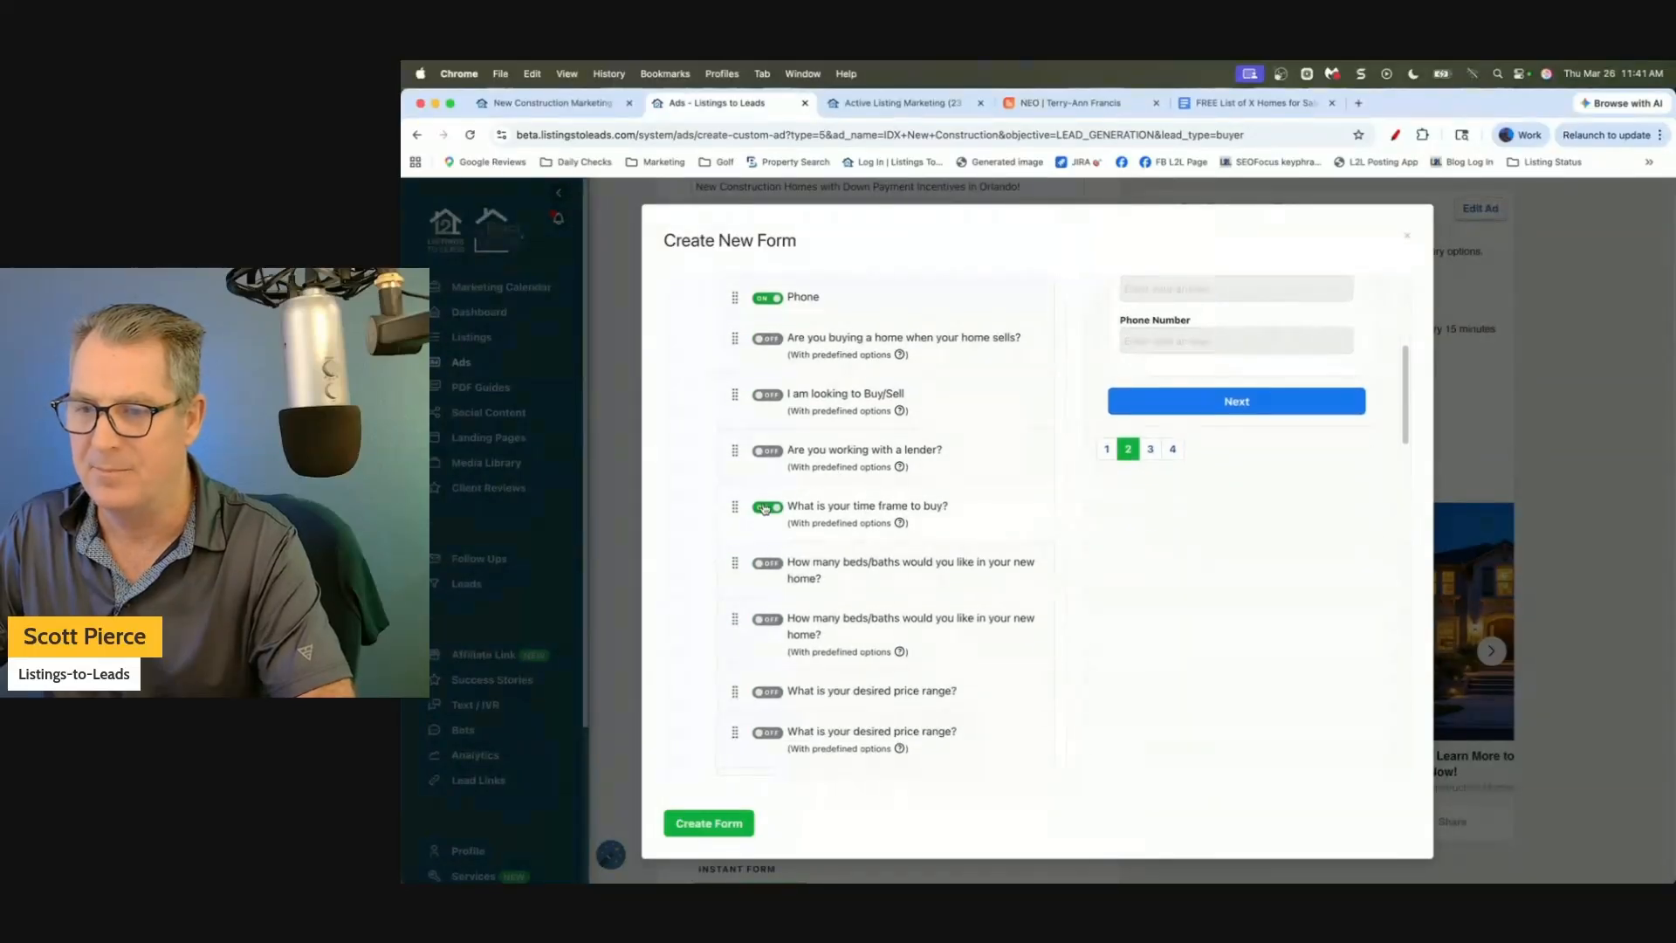
{"action": "scroll", "coordinate": [767, 515], "scroll_direction": "down", "scroll_amount": 3}
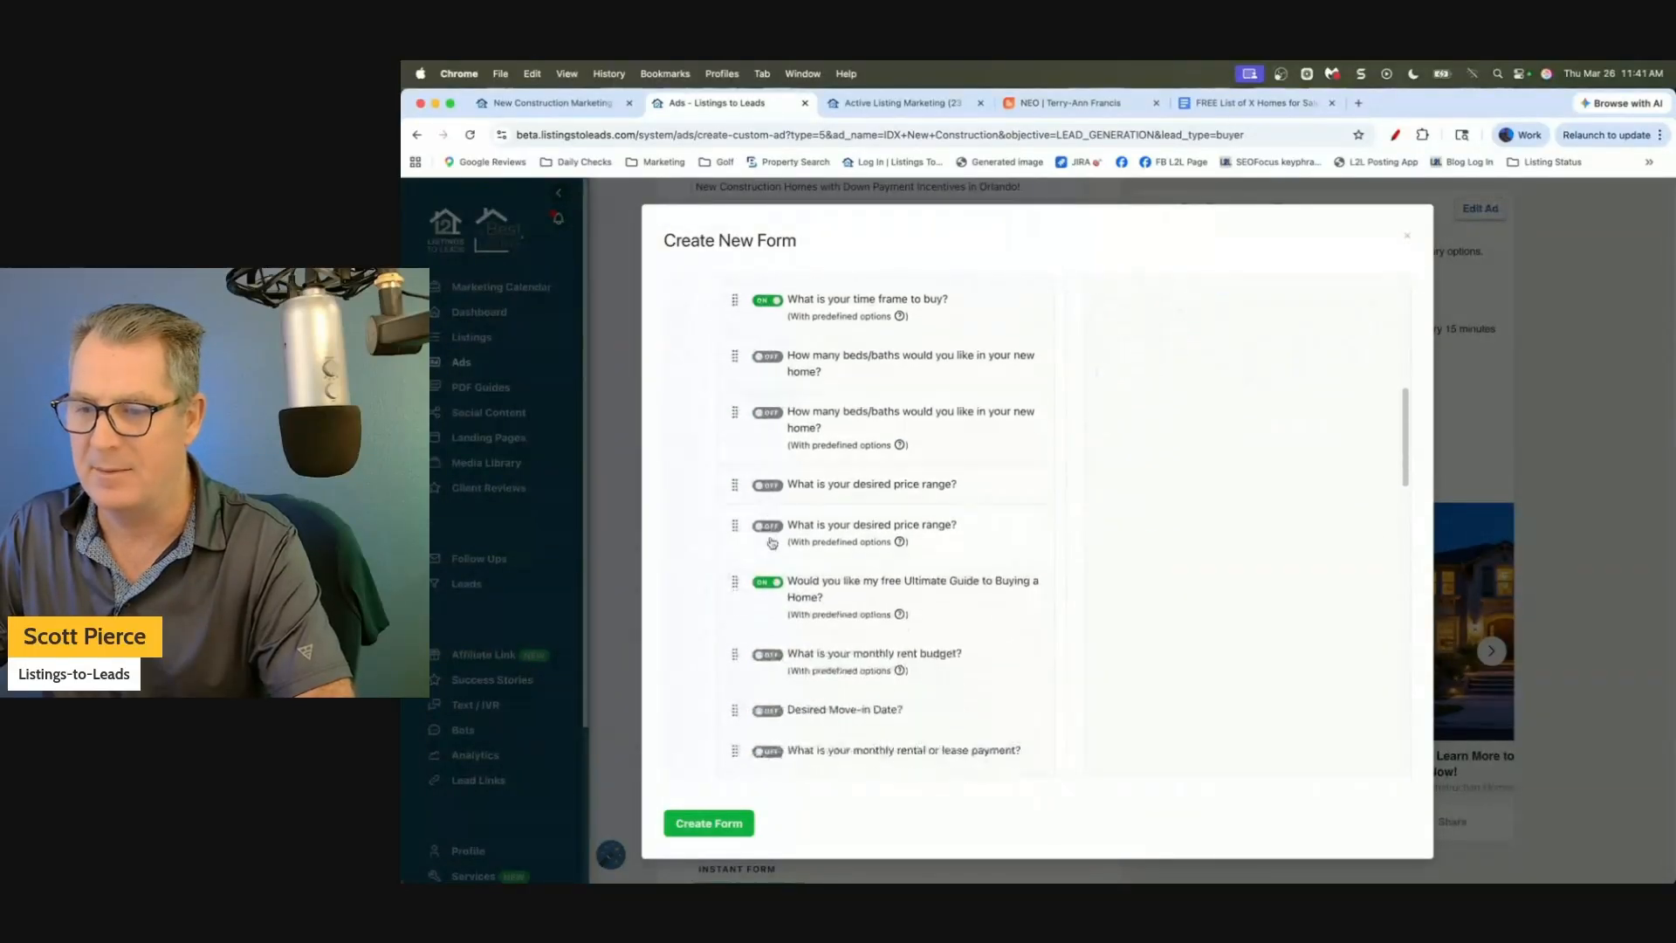
{"action": "scroll", "coordinate": [767, 583], "scroll_direction": "down", "scroll_amount": 3}
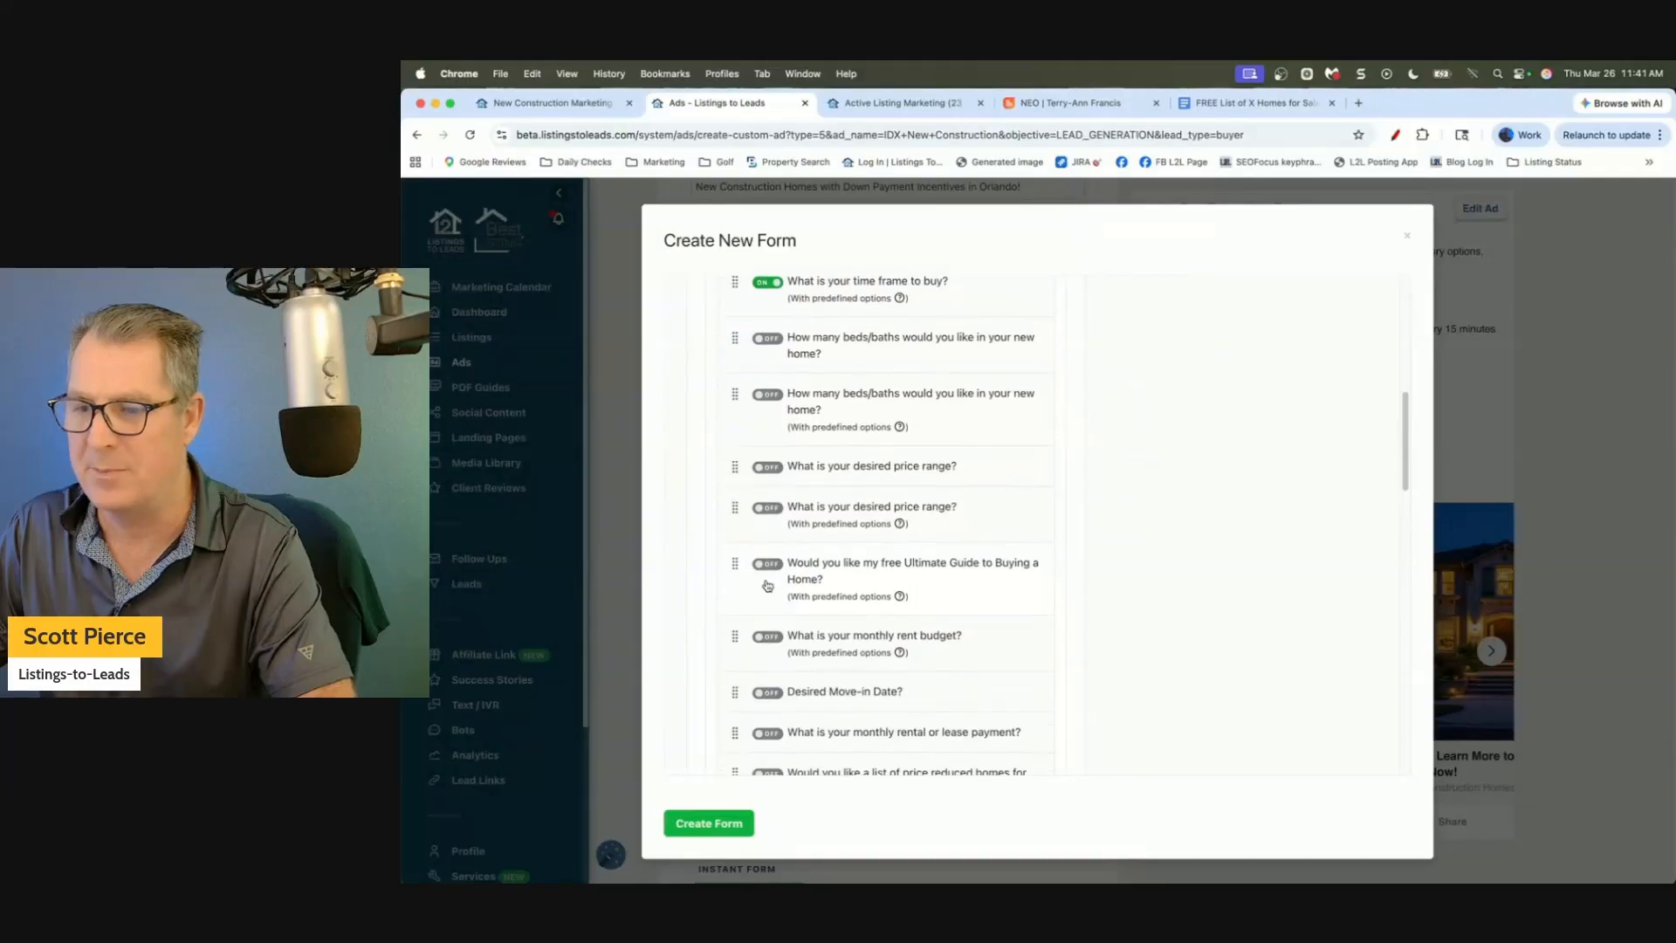
{"action": "scroll", "coordinate": [768, 585], "scroll_direction": "down", "scroll_amount": 1}
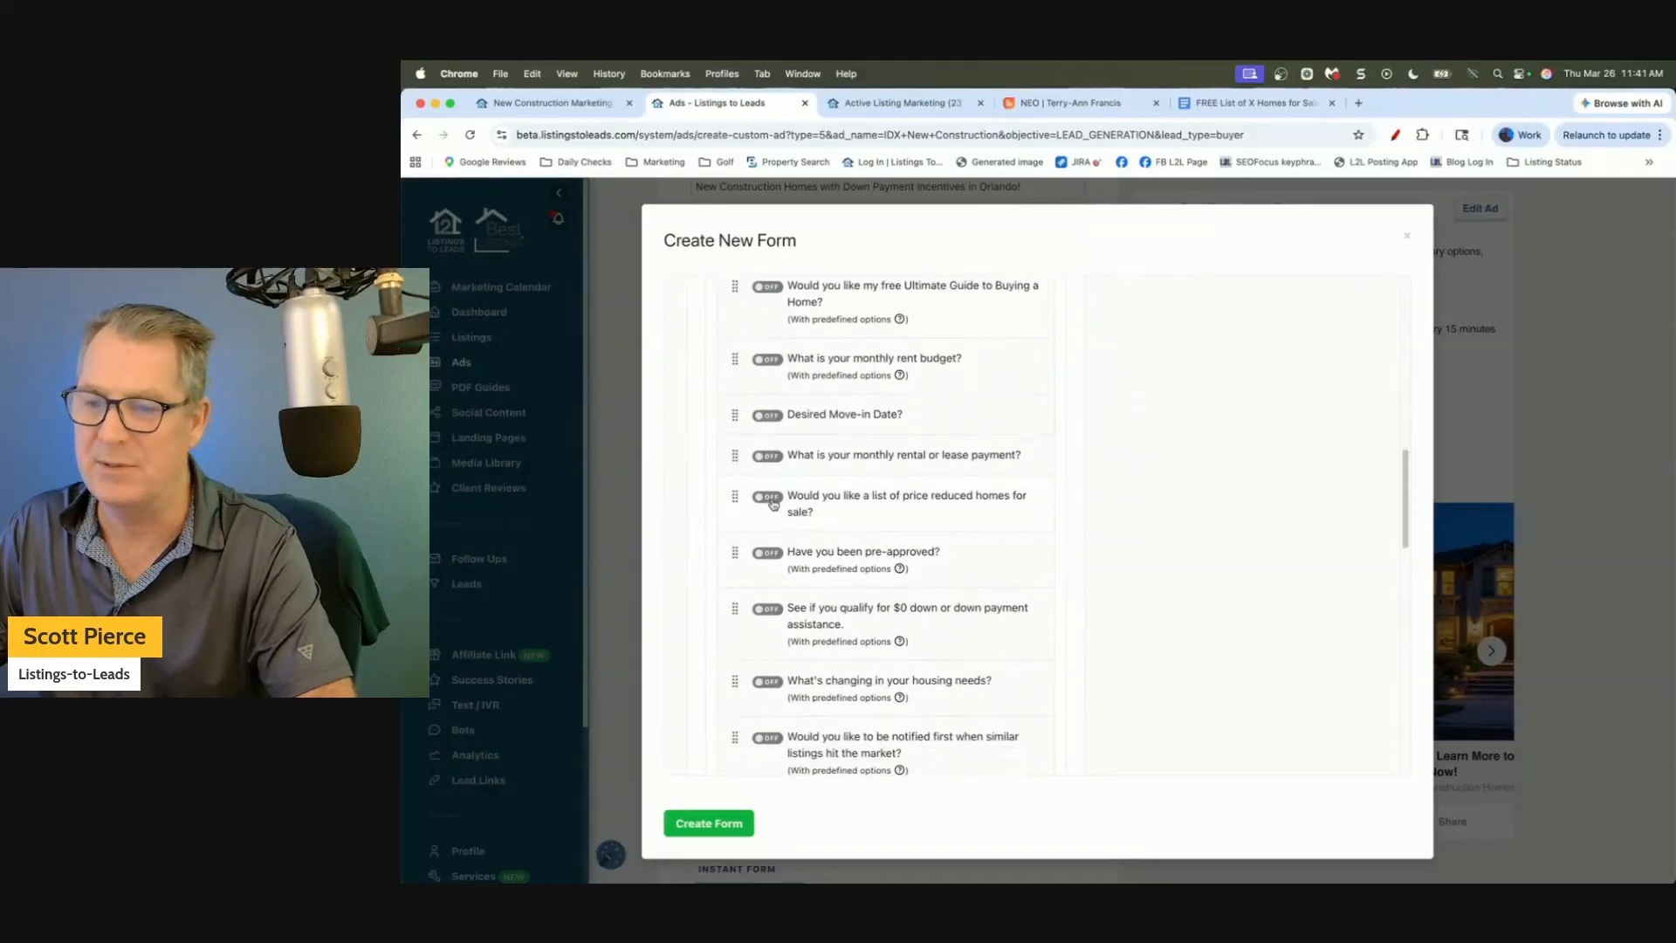
{"action": "scroll", "coordinate": [773, 504], "scroll_direction": "down", "scroll_amount": 3}
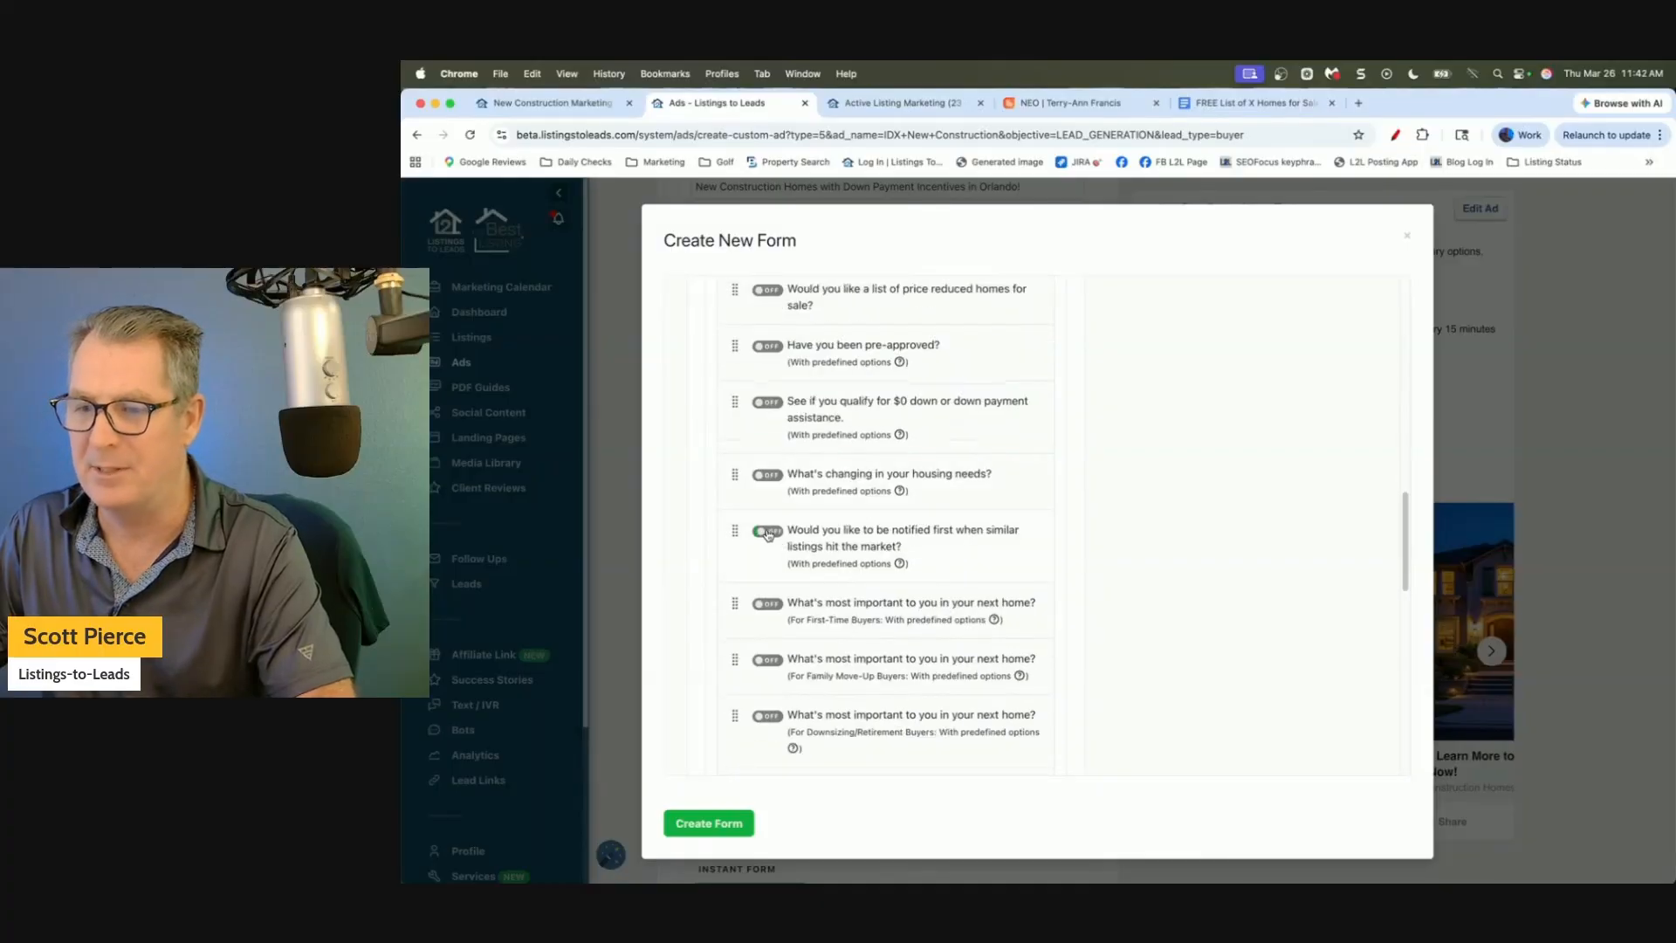
{"action": "scroll", "coordinate": [917, 552], "scroll_direction": "down", "scroll_amount": 2}
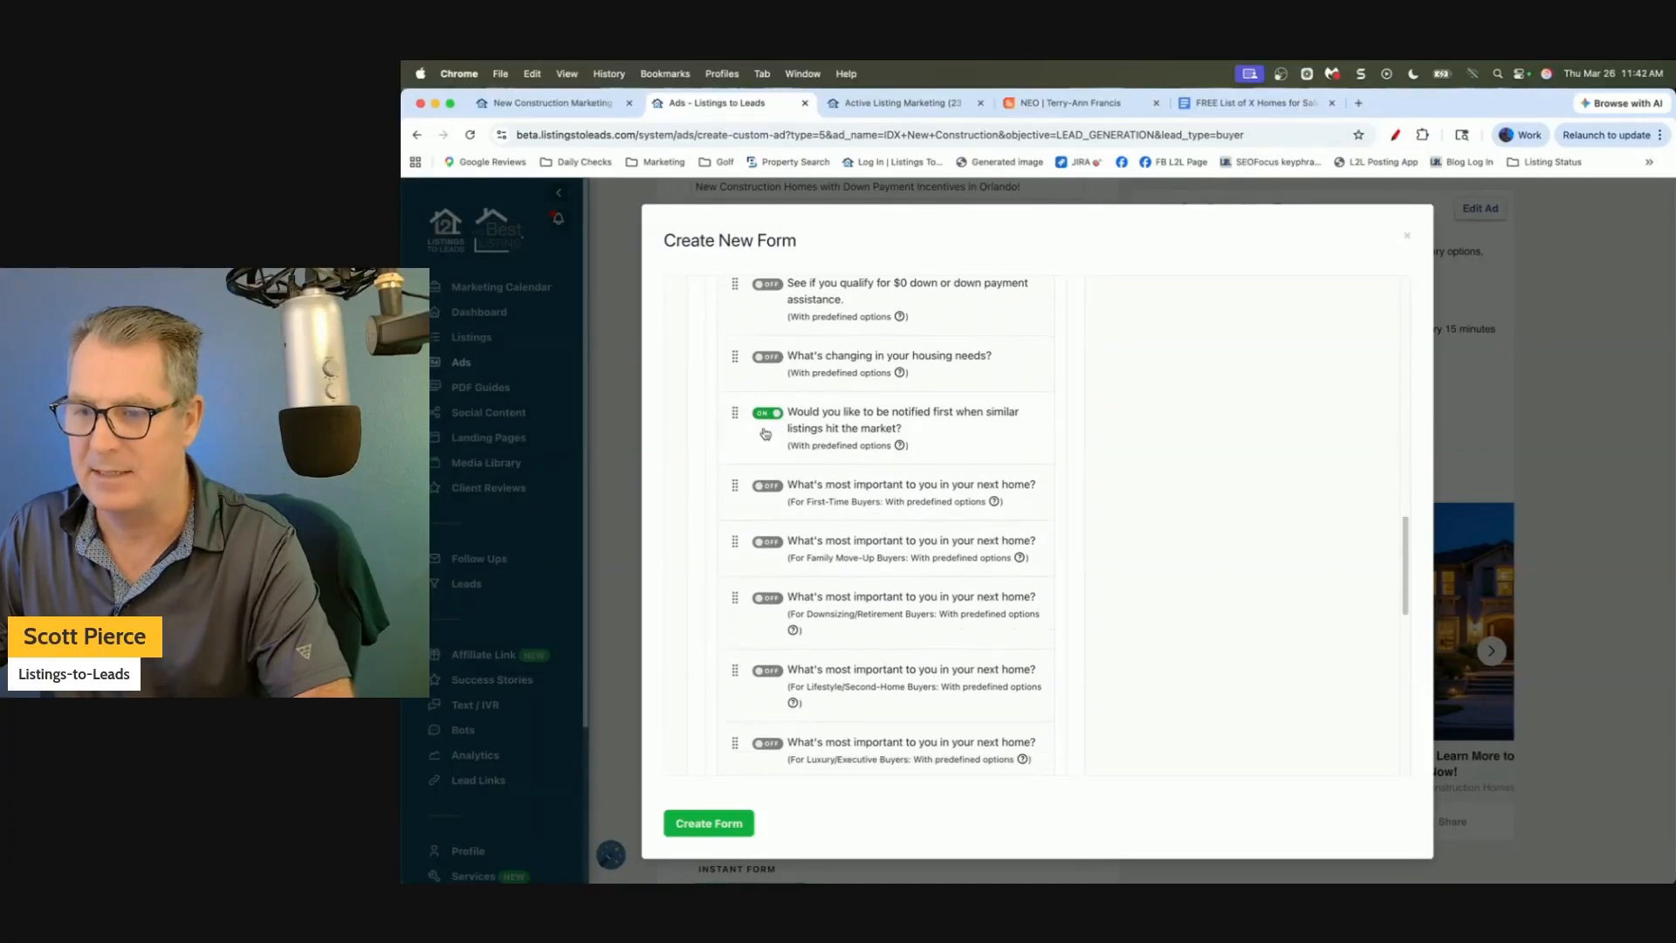
{"action": "scroll", "coordinate": [848, 455], "scroll_direction": "down", "scroll_amount": 6}
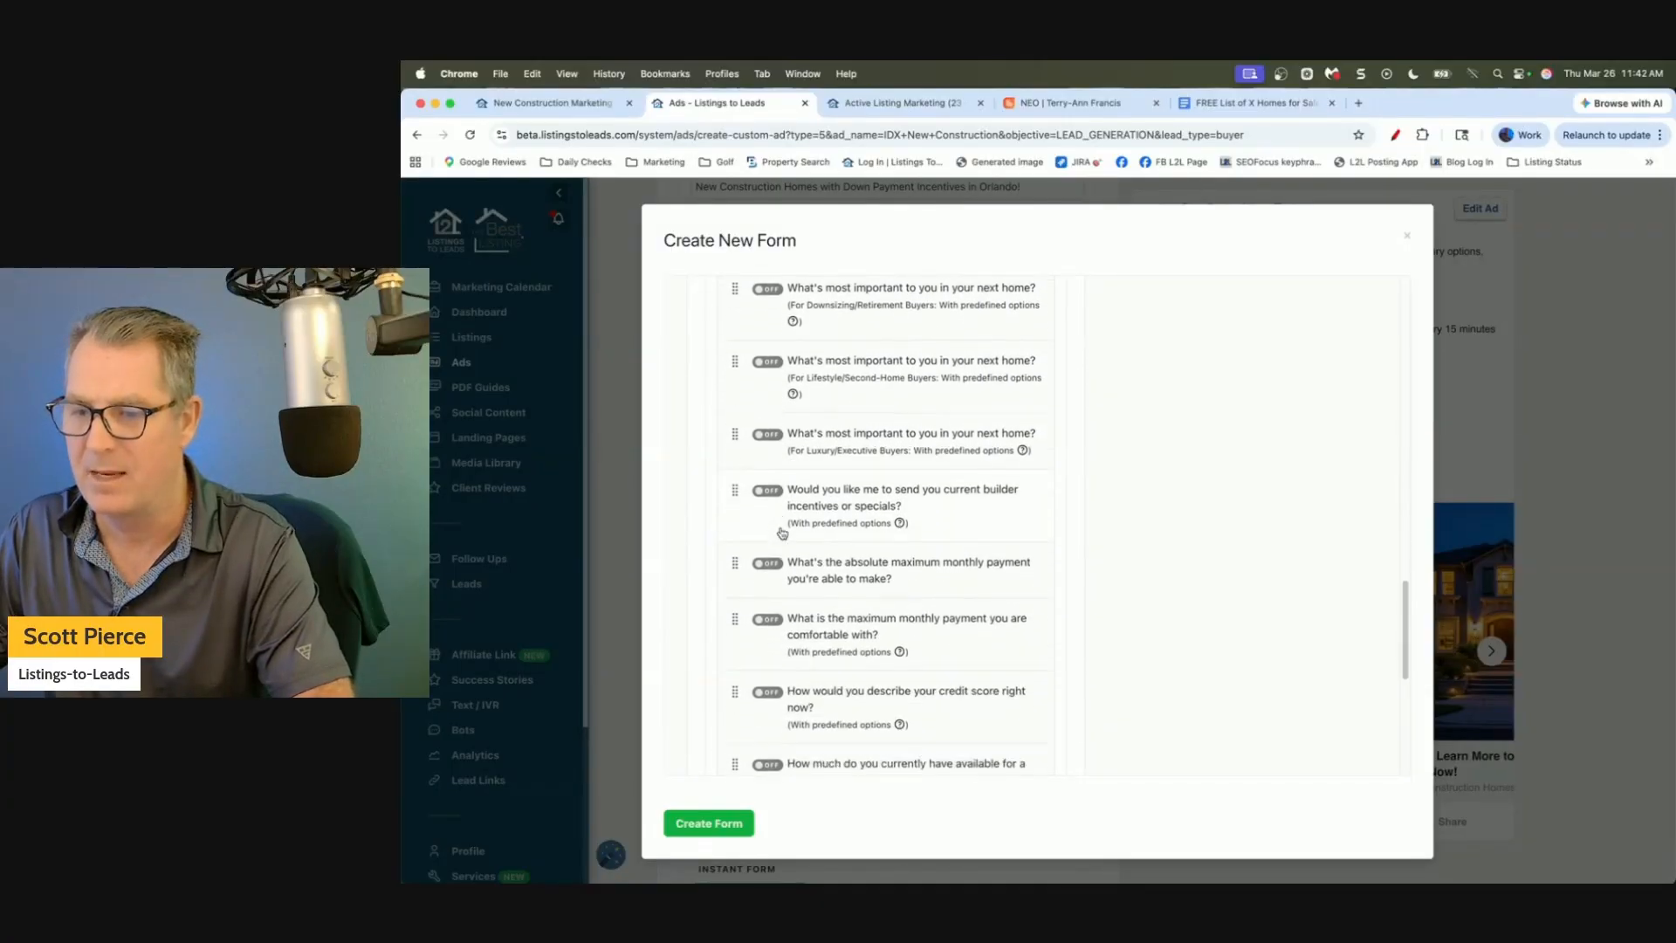
{"action": "scroll", "coordinate": [782, 532], "scroll_direction": "down", "scroll_amount": 2}
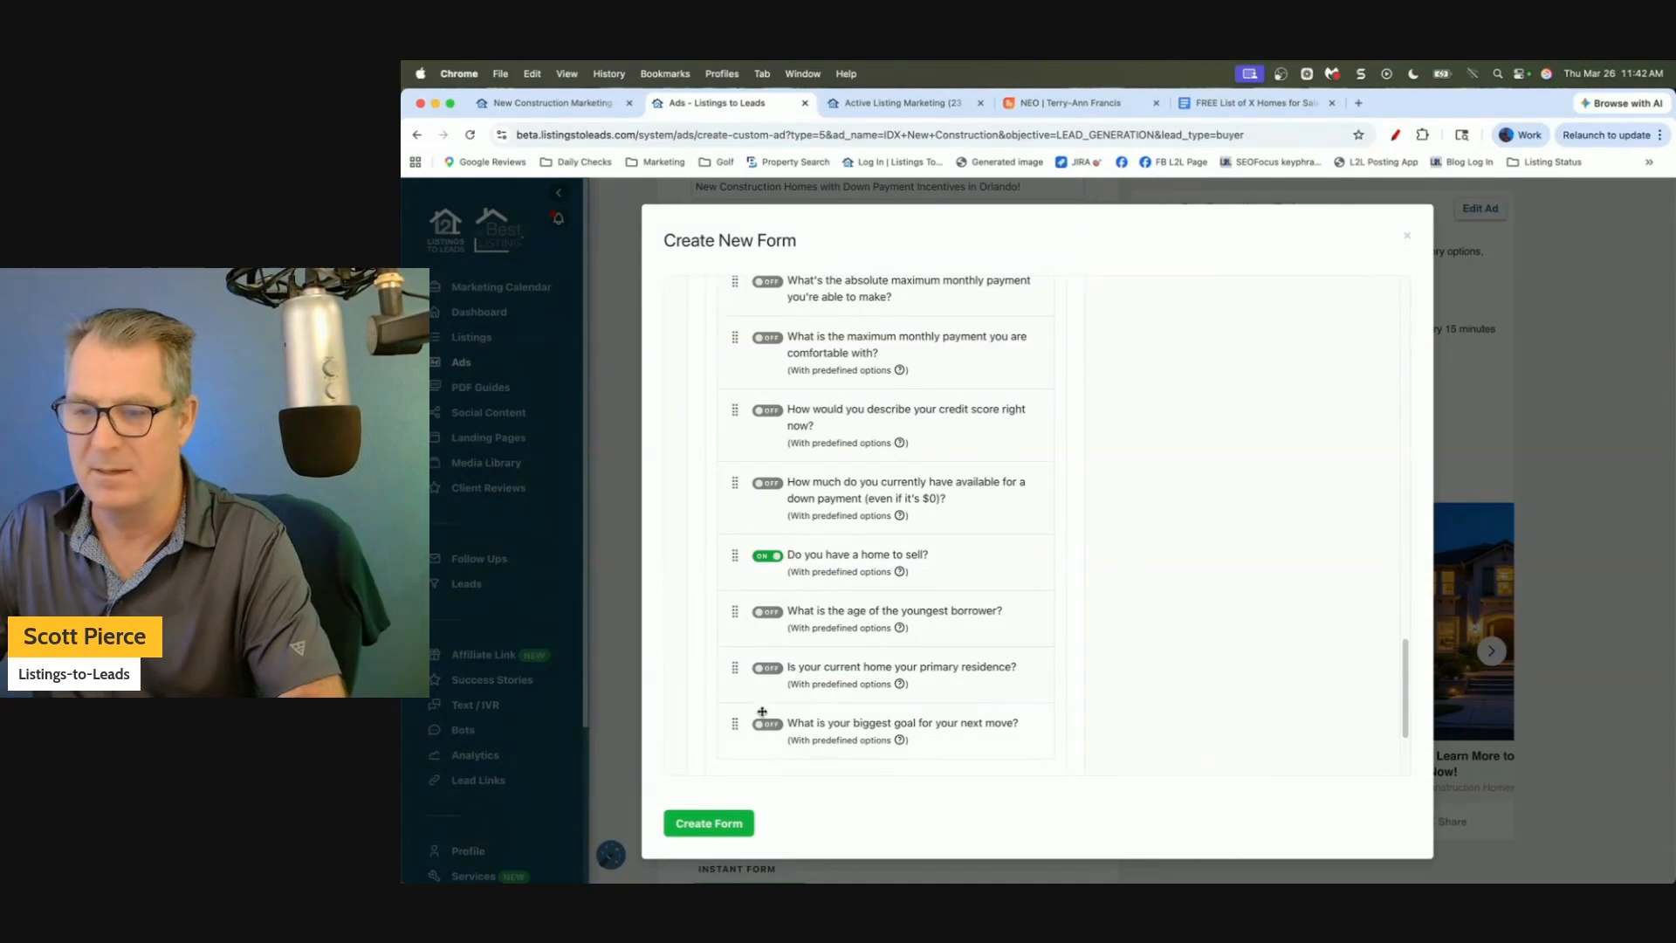
{"action": "left_click", "coordinate": [717, 823]}
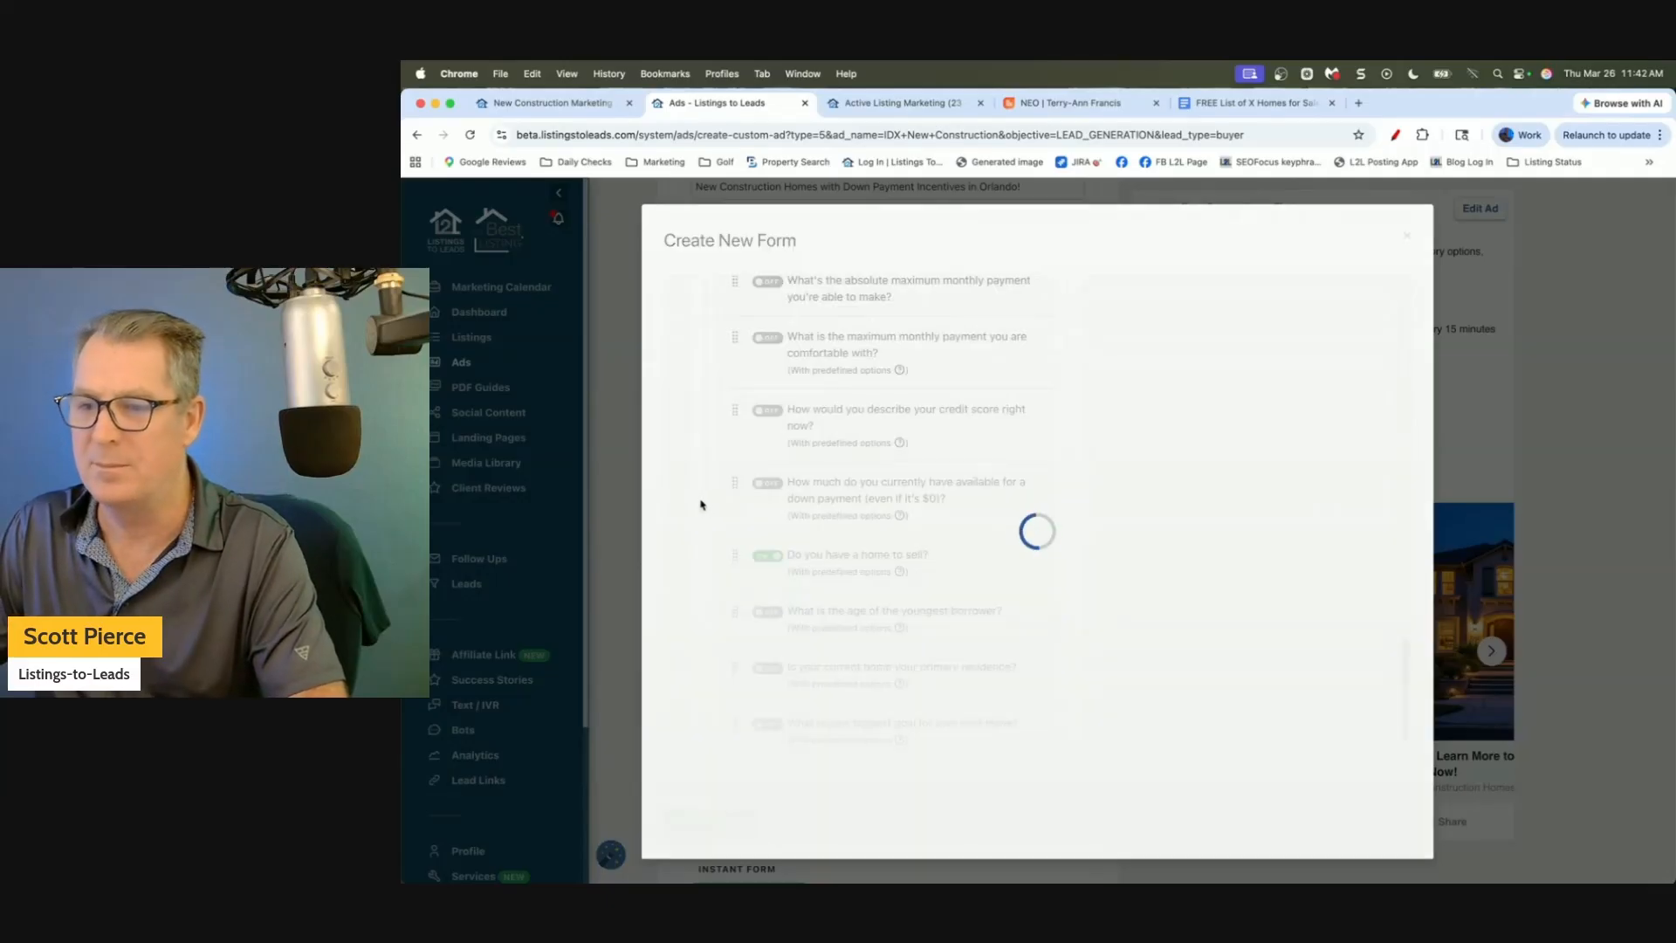
{"action": "scroll", "coordinate": [887, 649], "scroll_direction": "down", "scroll_amount": 5}
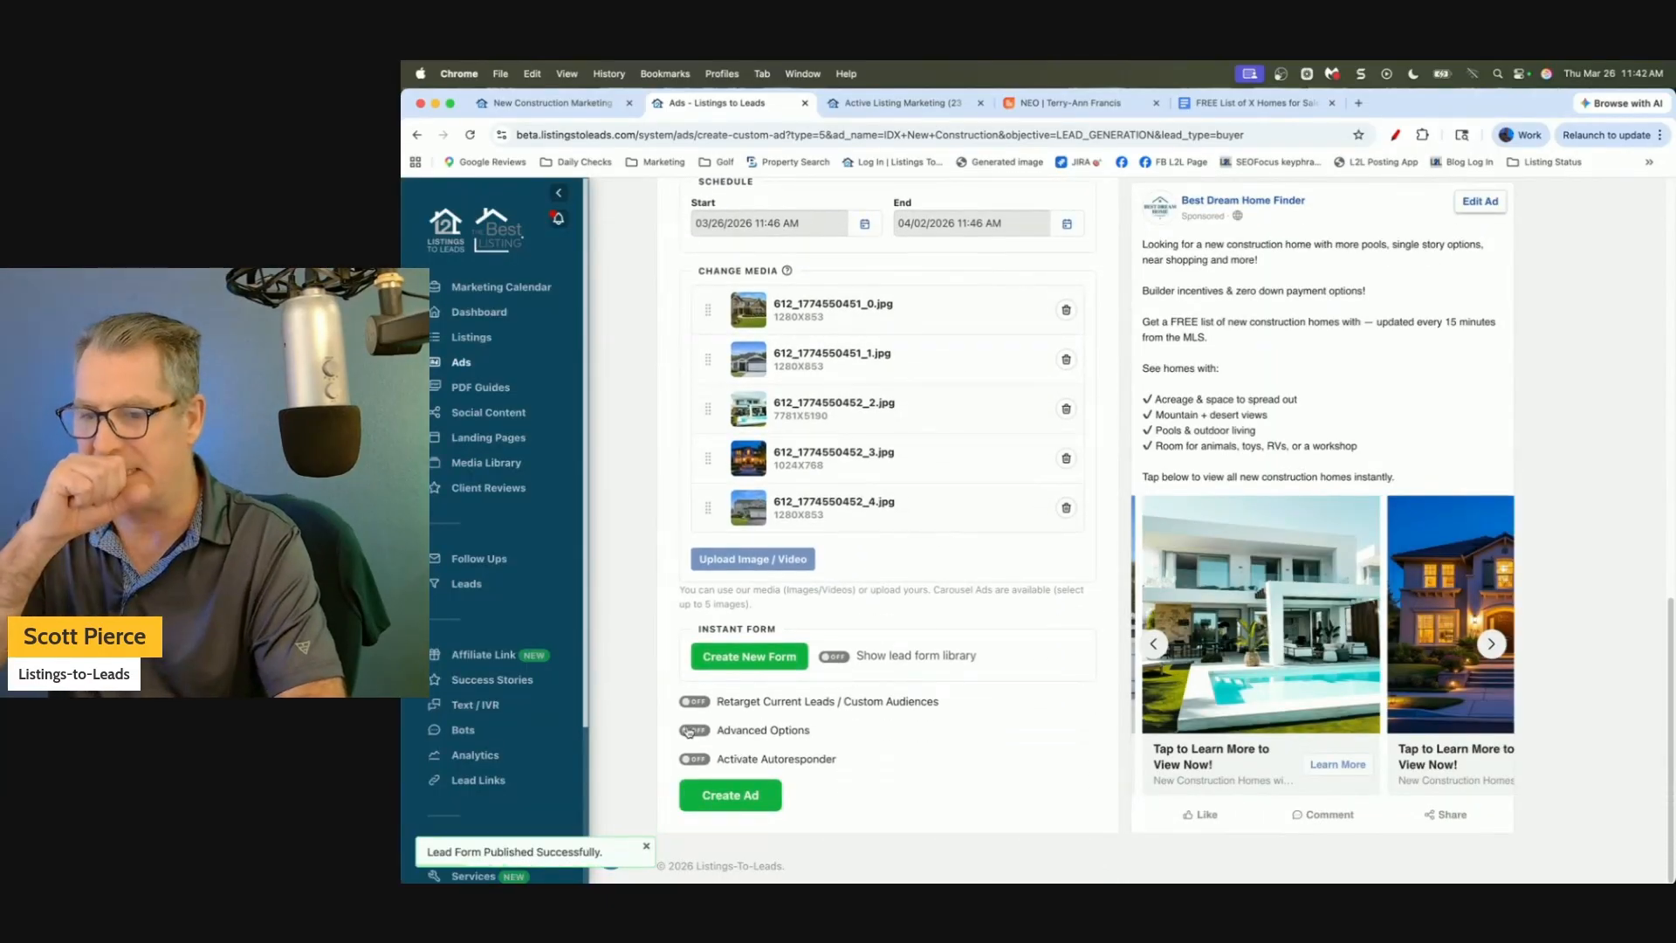
Submit the new-construction ad with Create Ad and wait for processing to finish.
{"action": "left_click", "coordinate": [736, 793]}
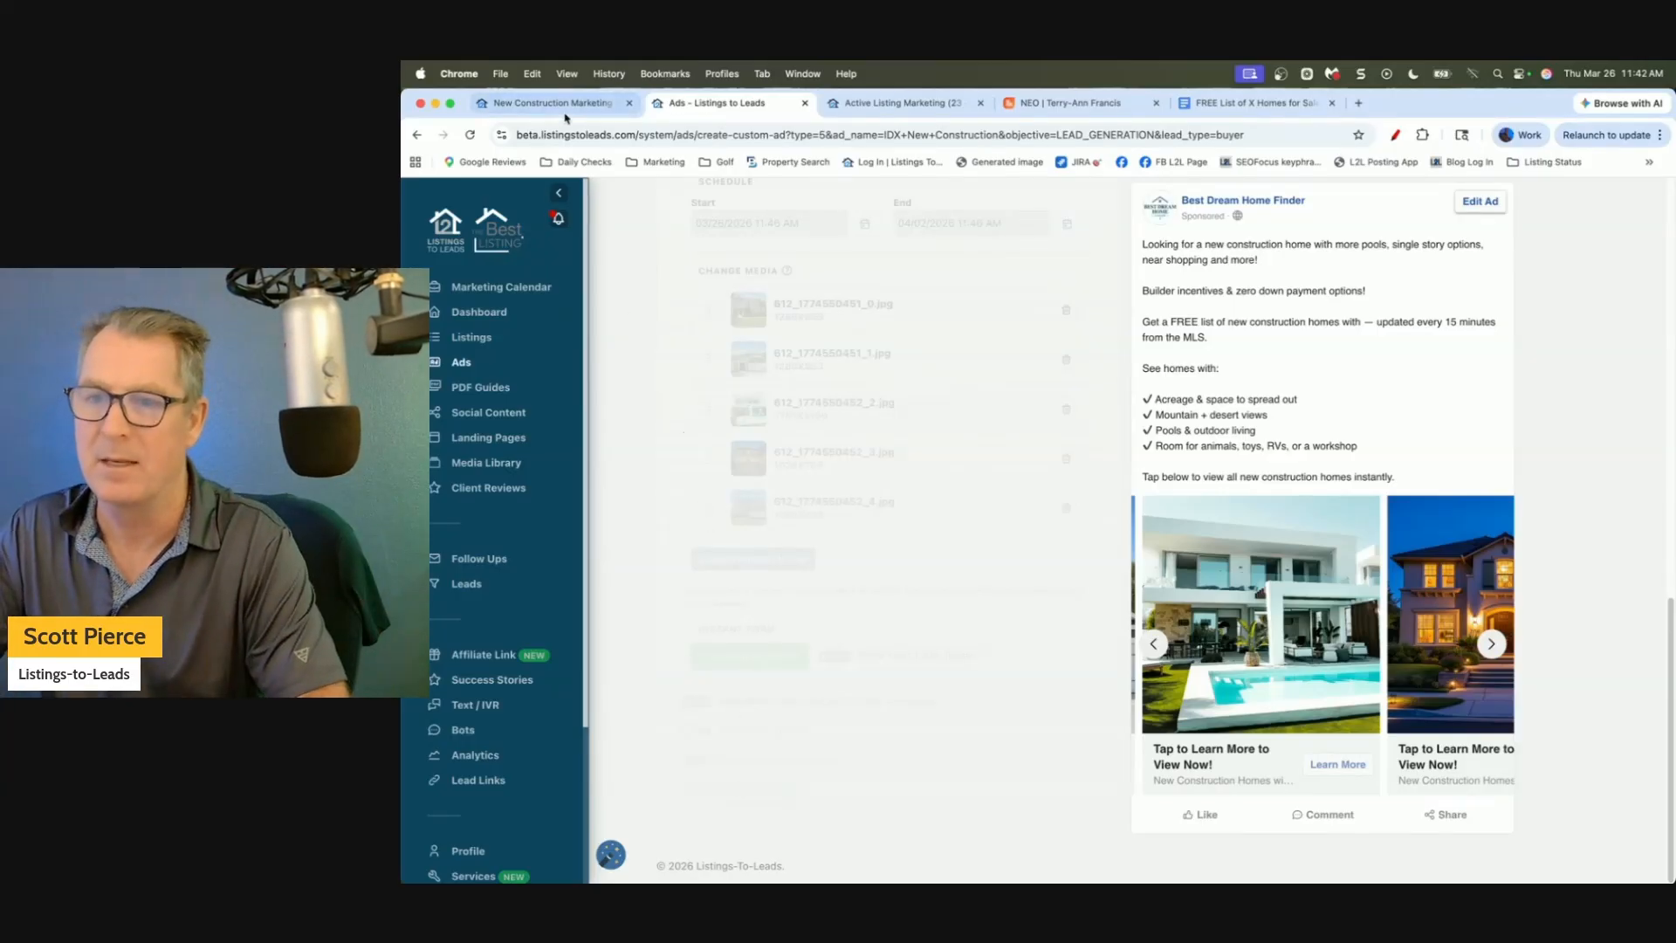
{"action": "scroll", "coordinate": [644, 317], "scroll_direction": "up", "scroll_amount": 5}
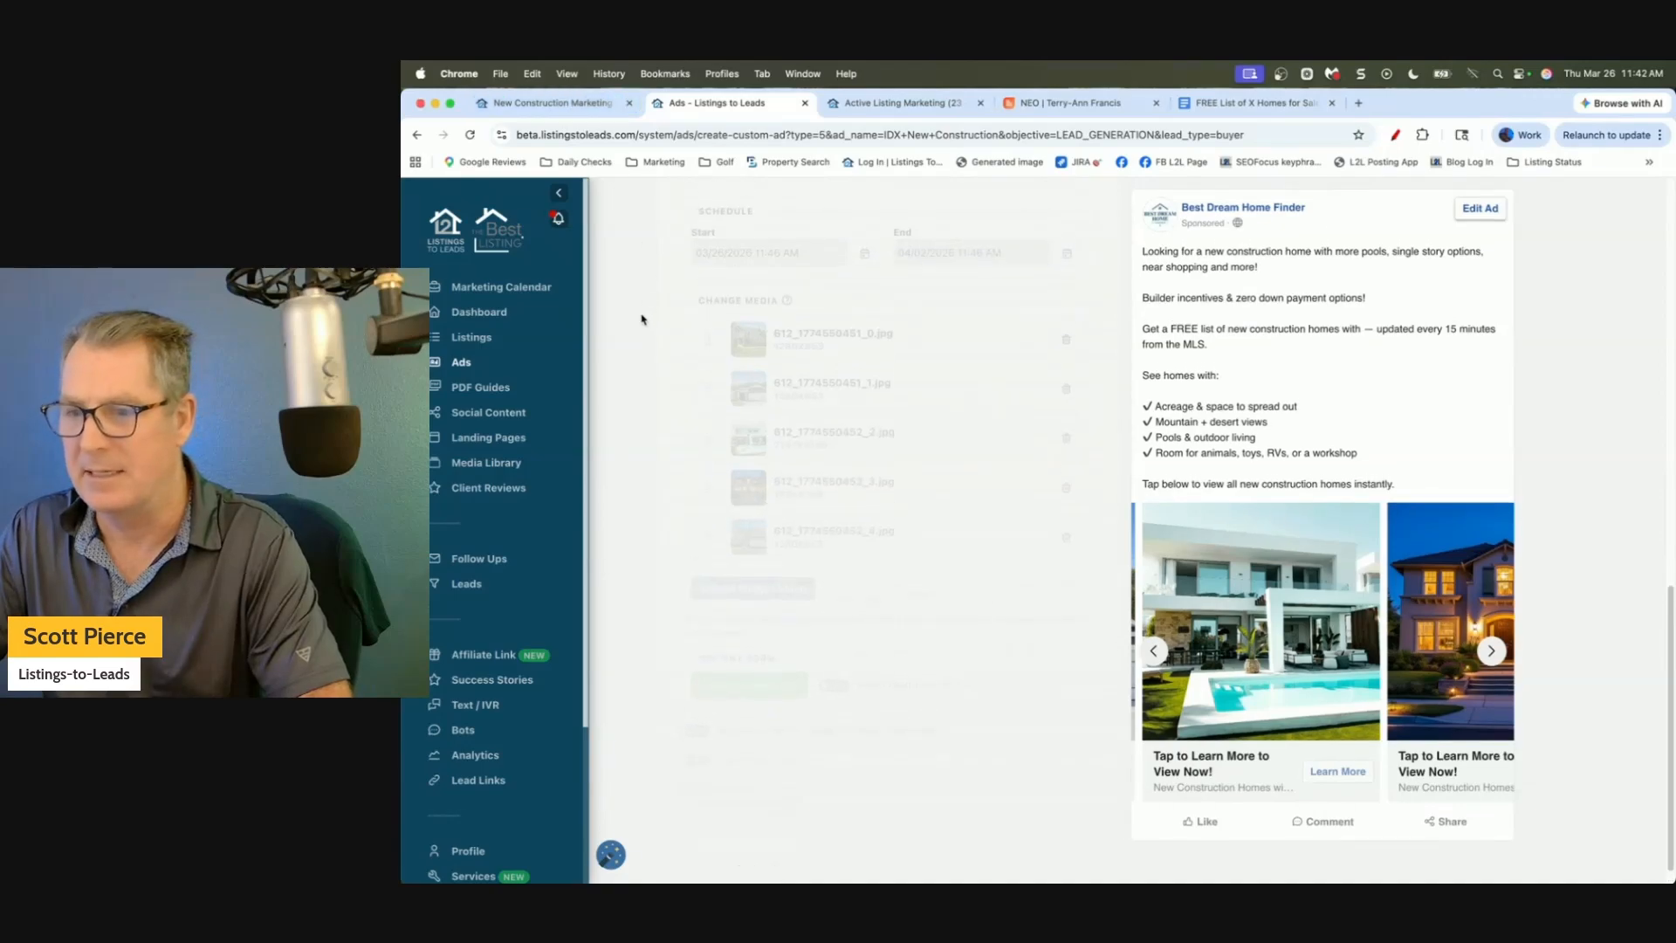
{"action": "scroll", "coordinate": [641, 319], "scroll_direction": "up", "scroll_amount": 1}
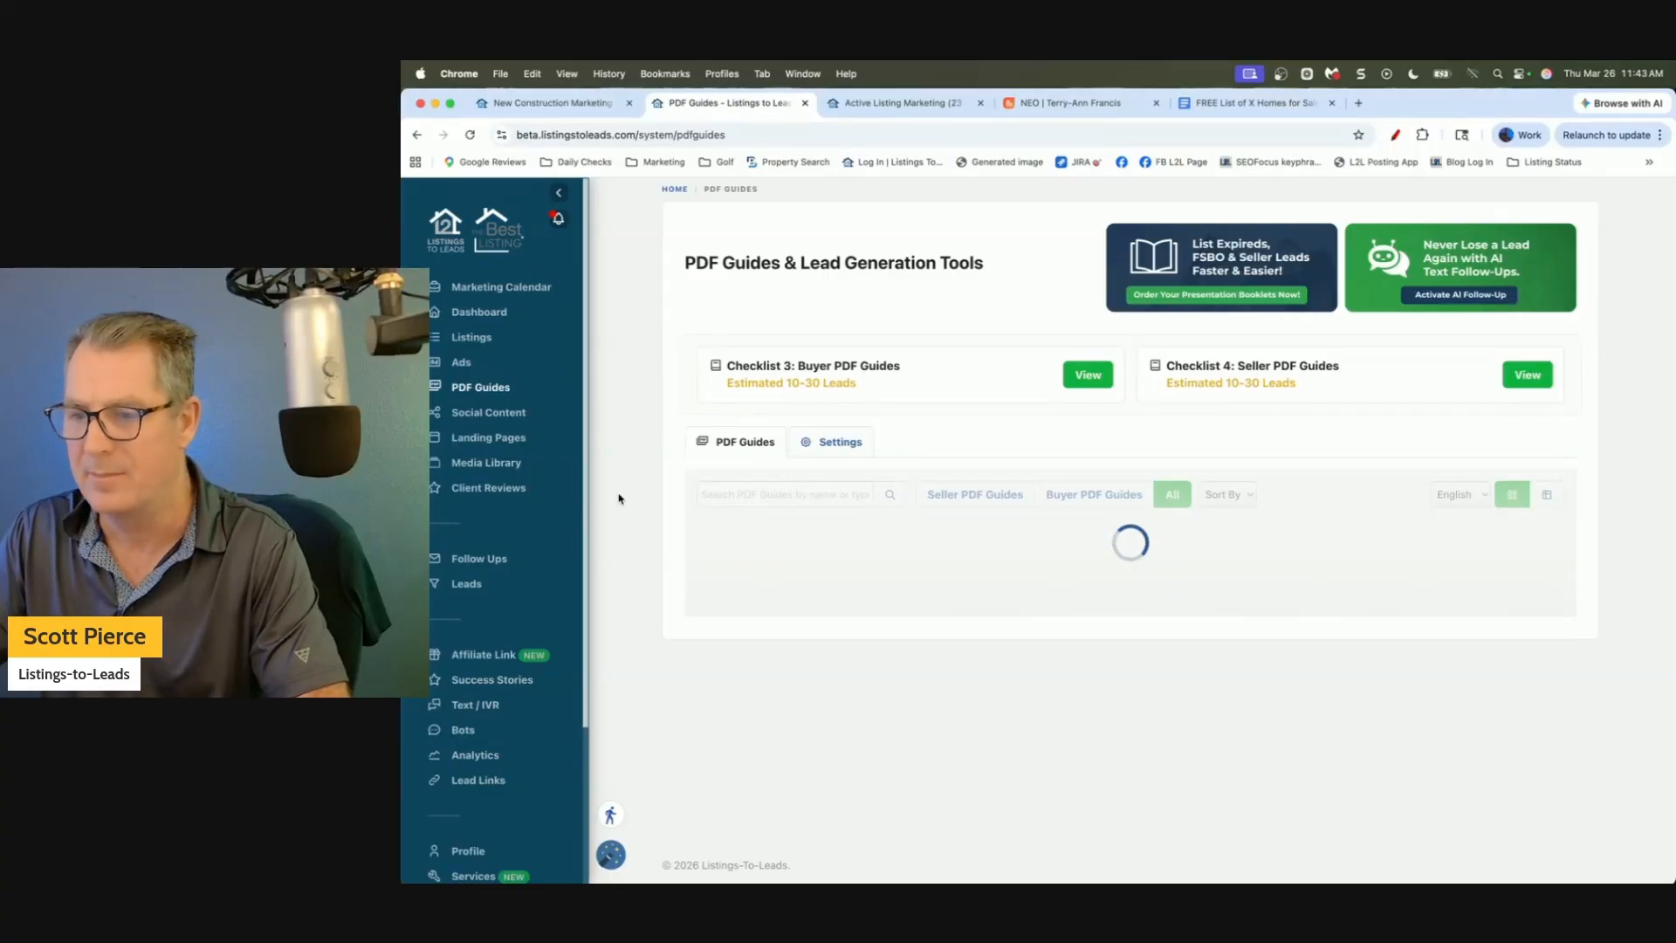
Search PDF guides for 'new con' and open Buying a New Construction Home's marketing tools.
{"action": "scroll", "coordinate": [749, 472], "scroll_direction": "down", "scroll_amount": 1}
{"action": "left_click", "coordinate": [781, 441]}
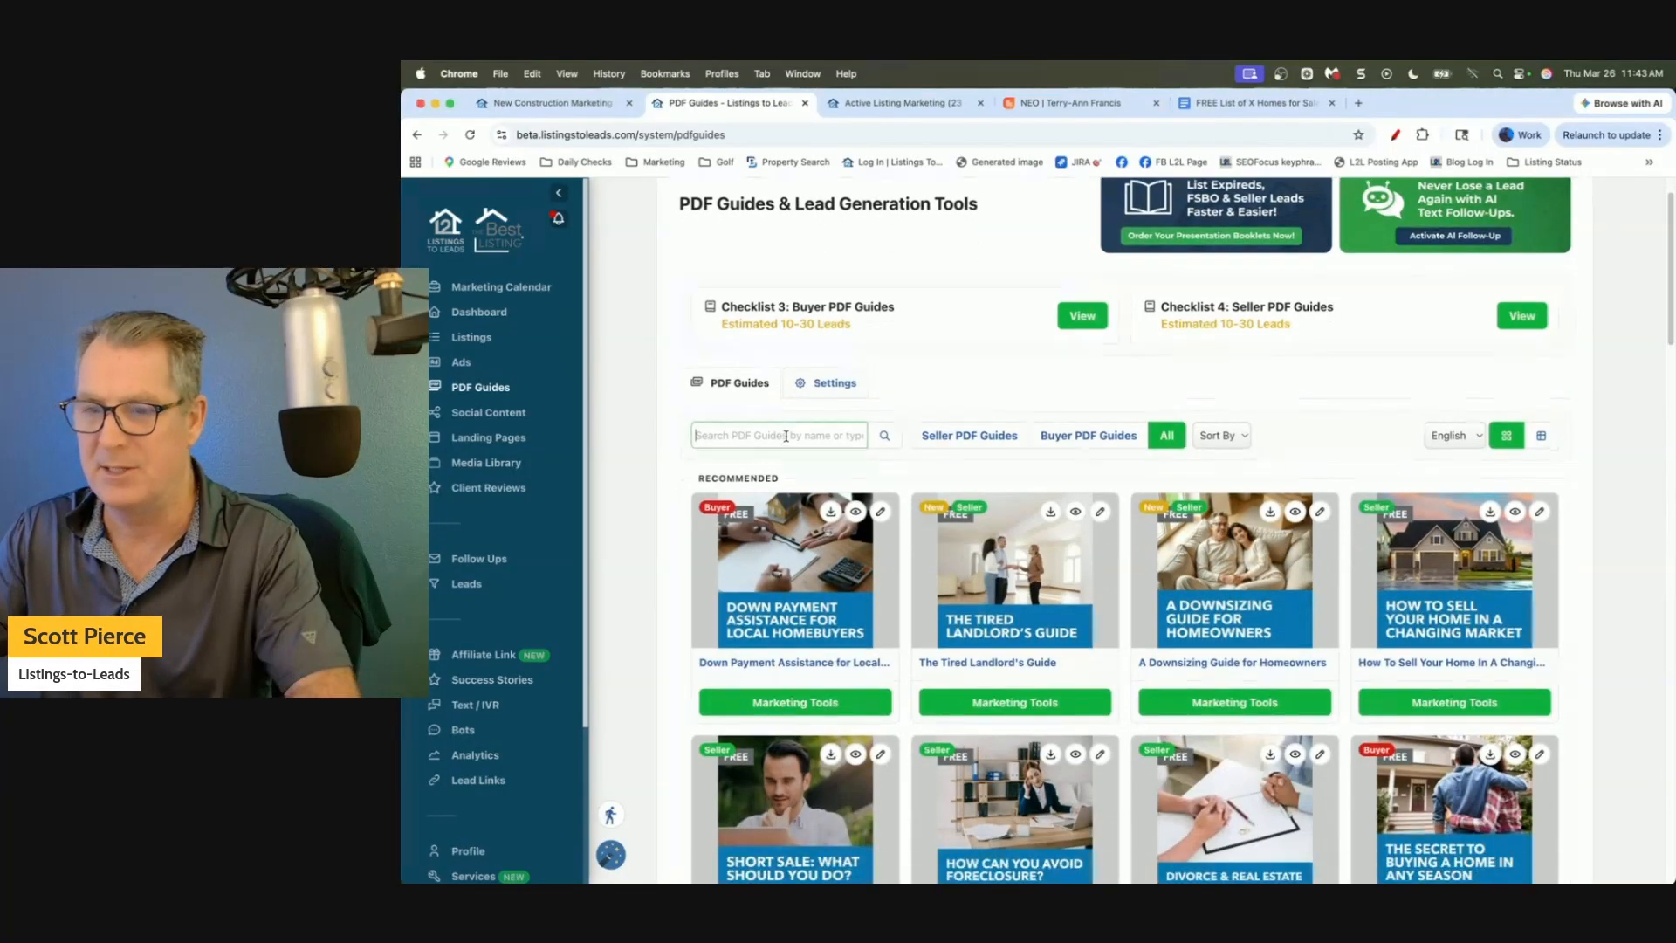
{"action": "type", "text": "new construction"}
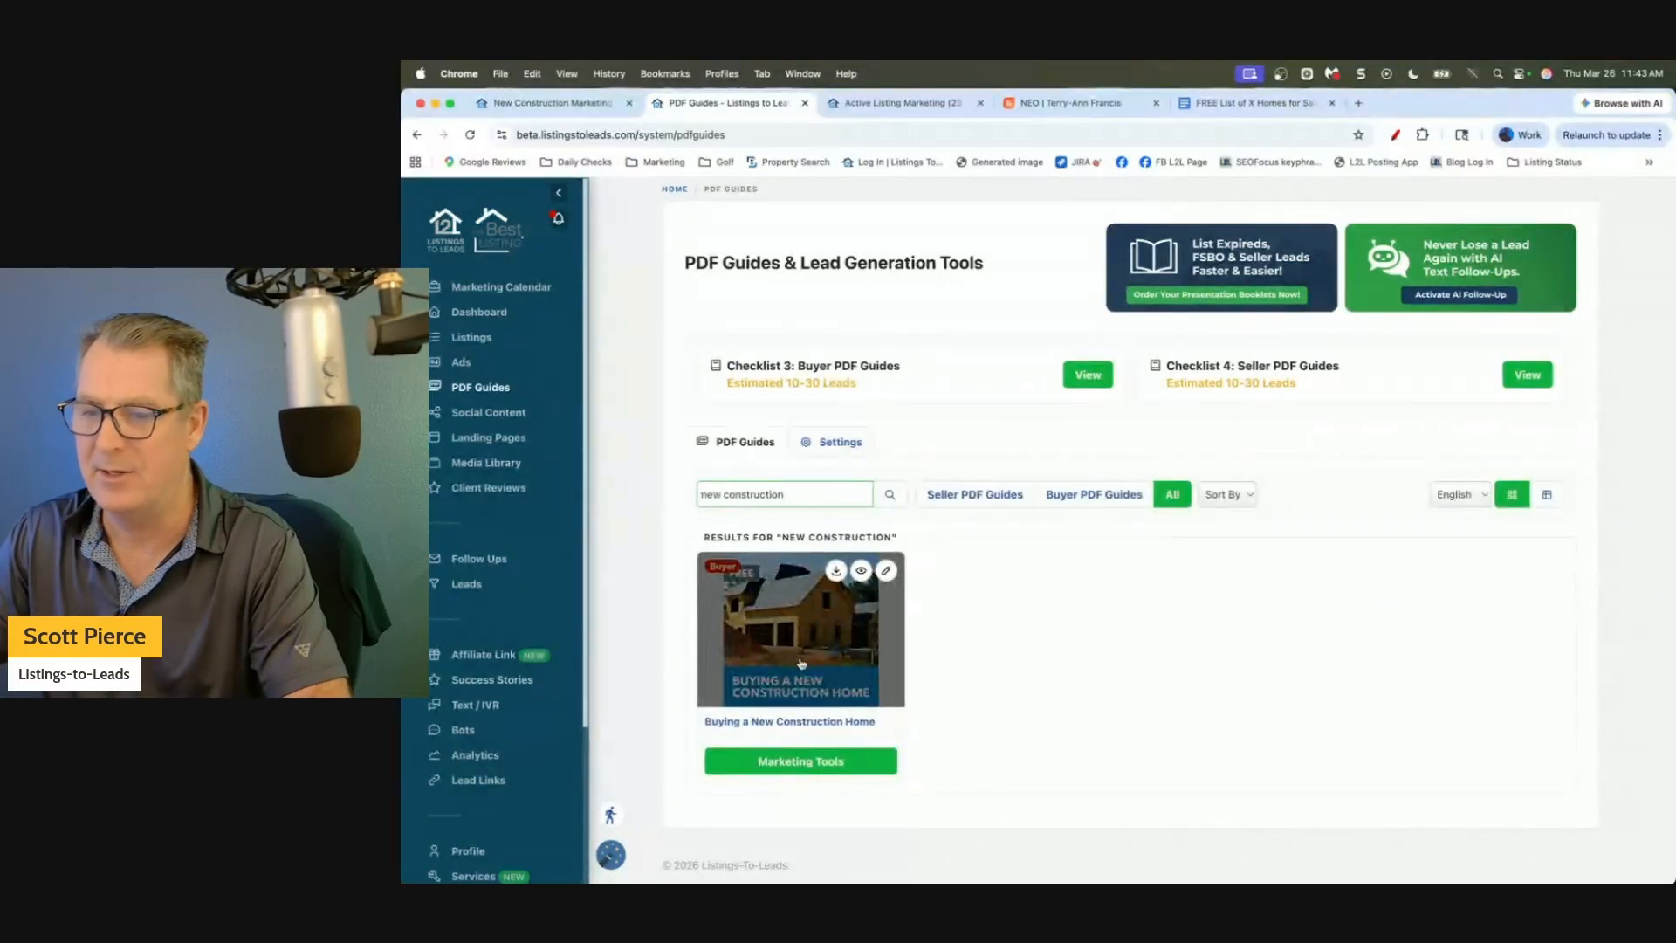
{"action": "left_click", "coordinate": [810, 765]}
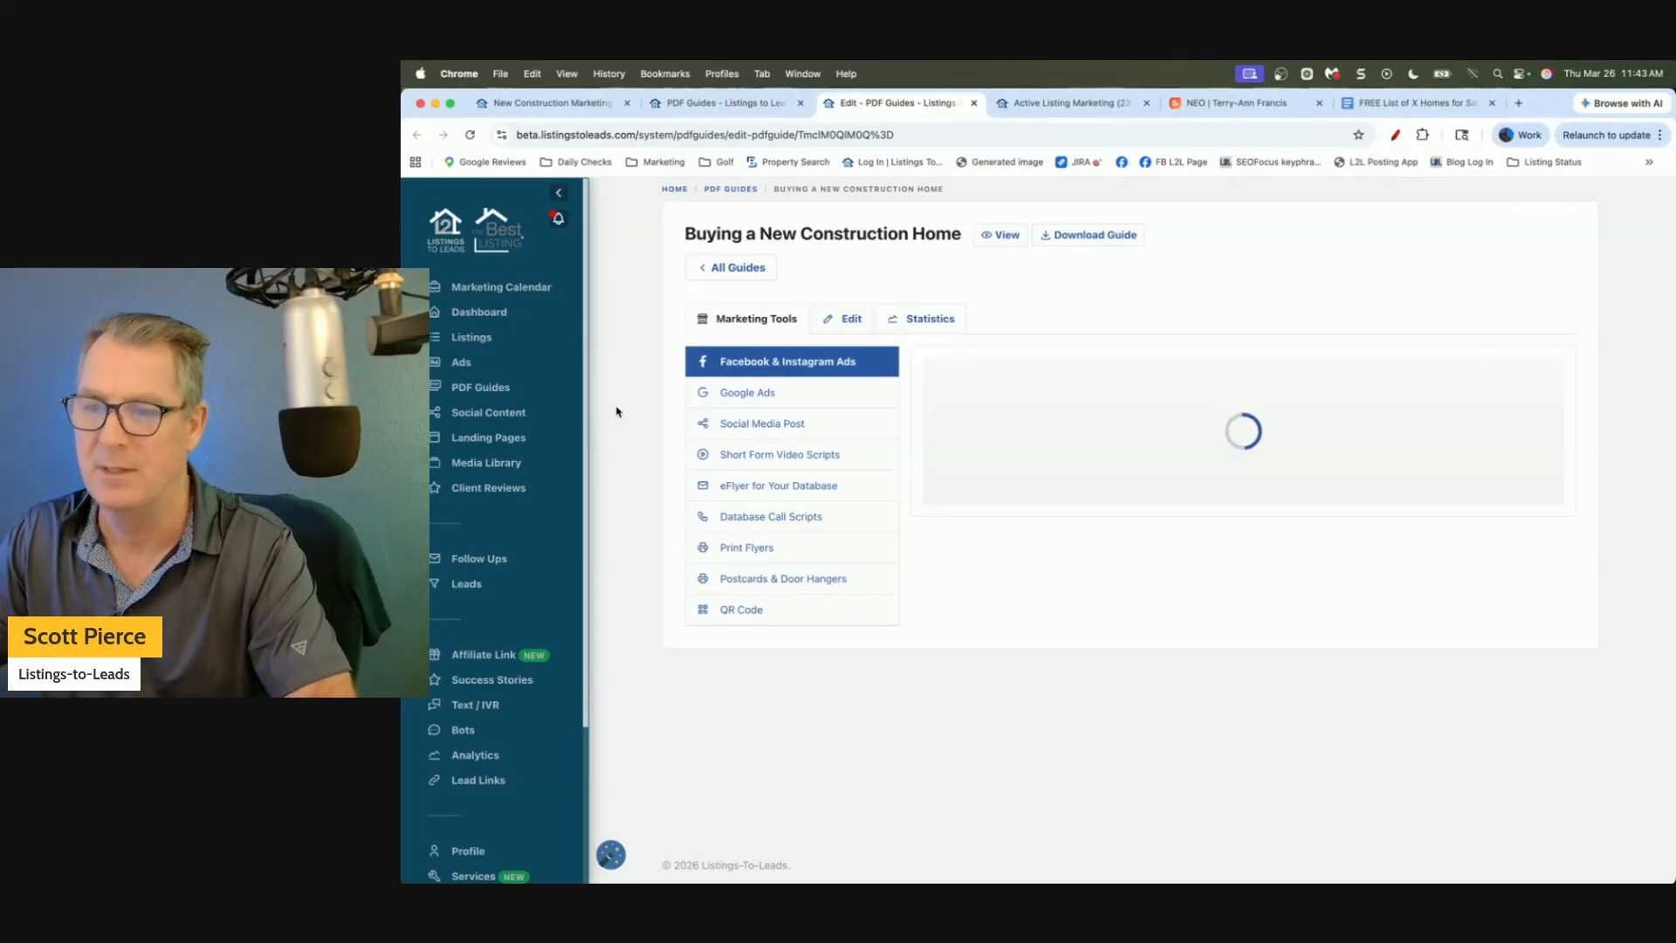
{"action": "scroll", "coordinate": [1135, 437], "scroll_direction": "down", "scroll_amount": 5}
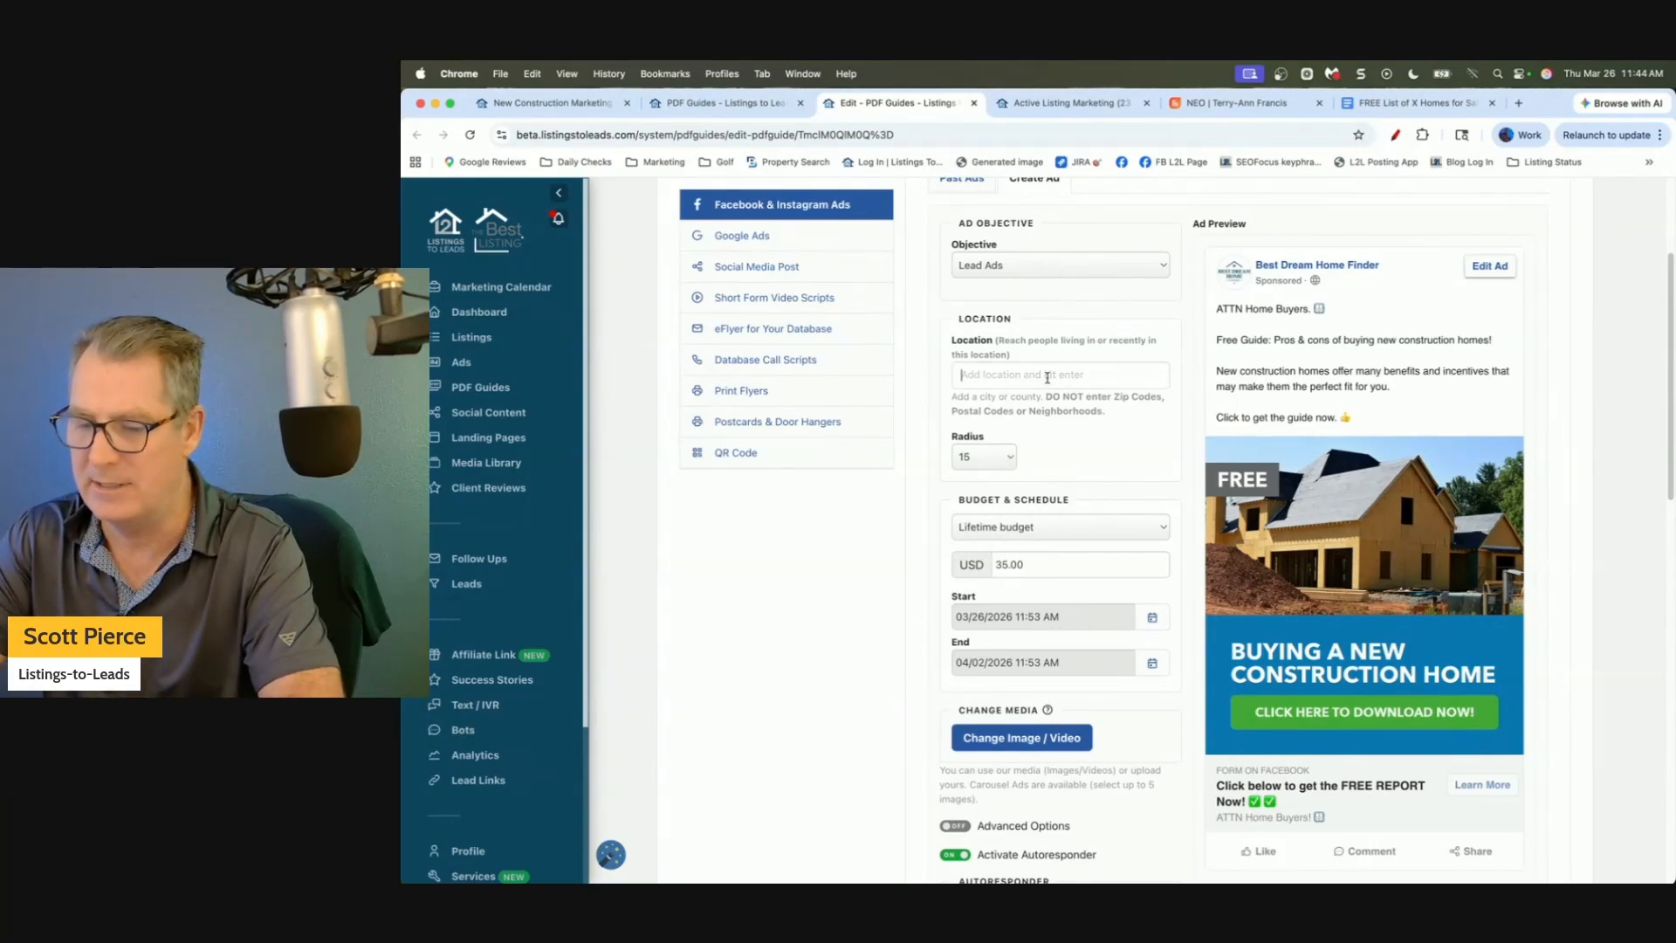
Set the ad location to Orlando, Florida.
{"action": "type", "text": "Orlando"}
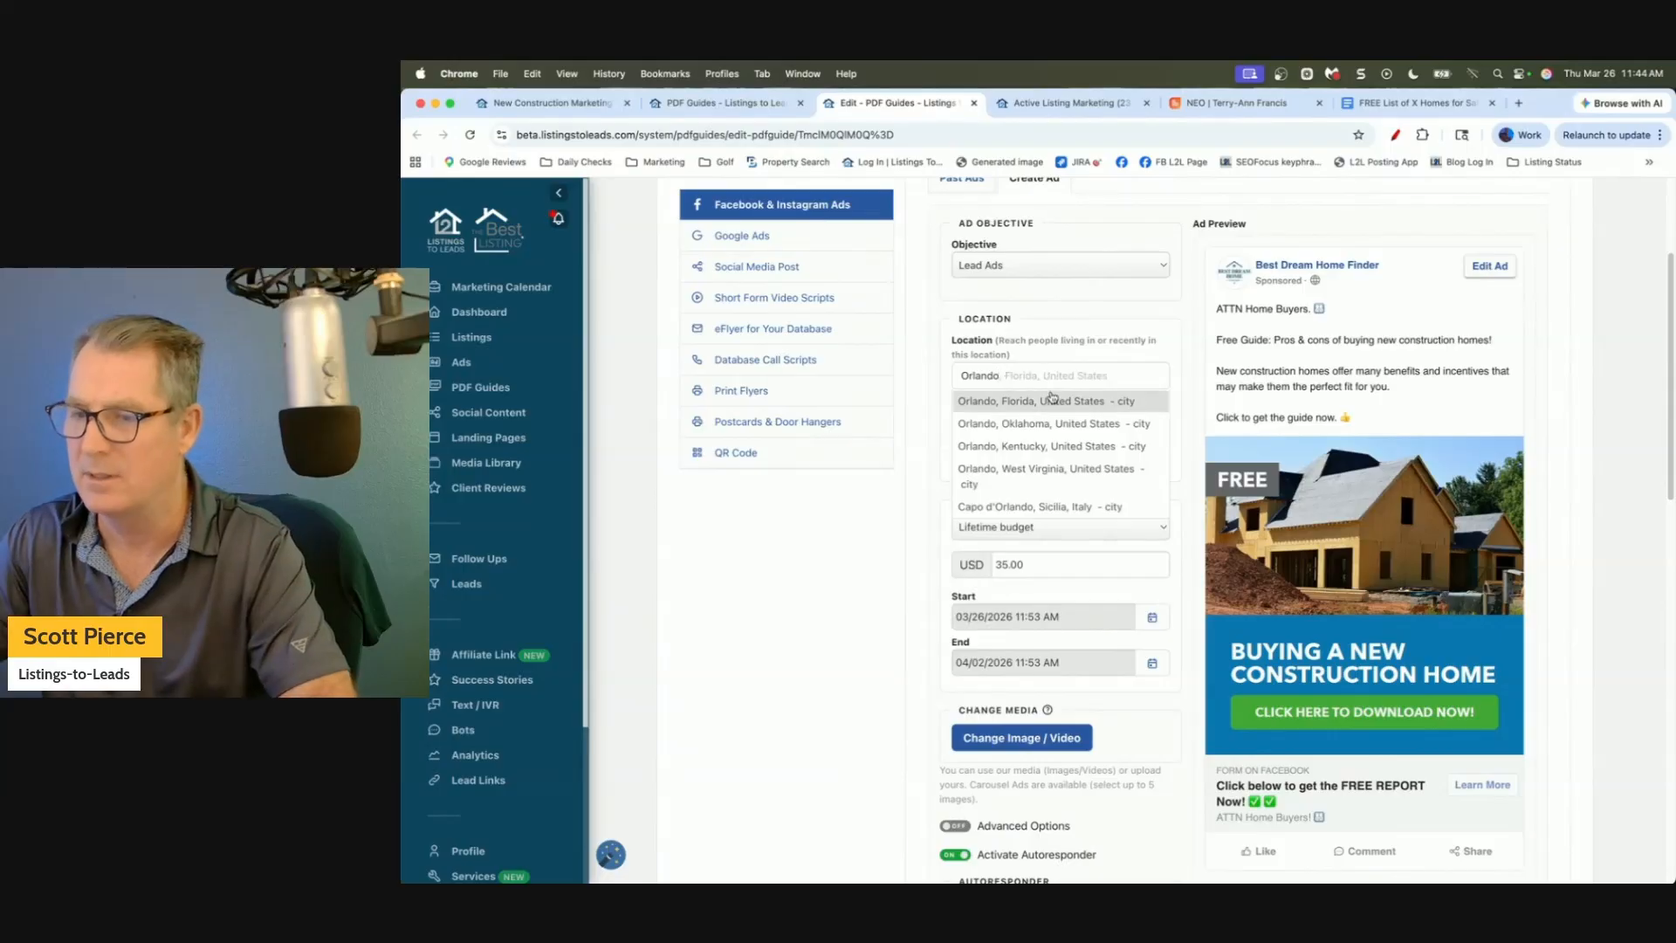
{"action": "left_click", "coordinate": [1052, 400]}
{"action": "left_click", "coordinate": [1301, 334]}
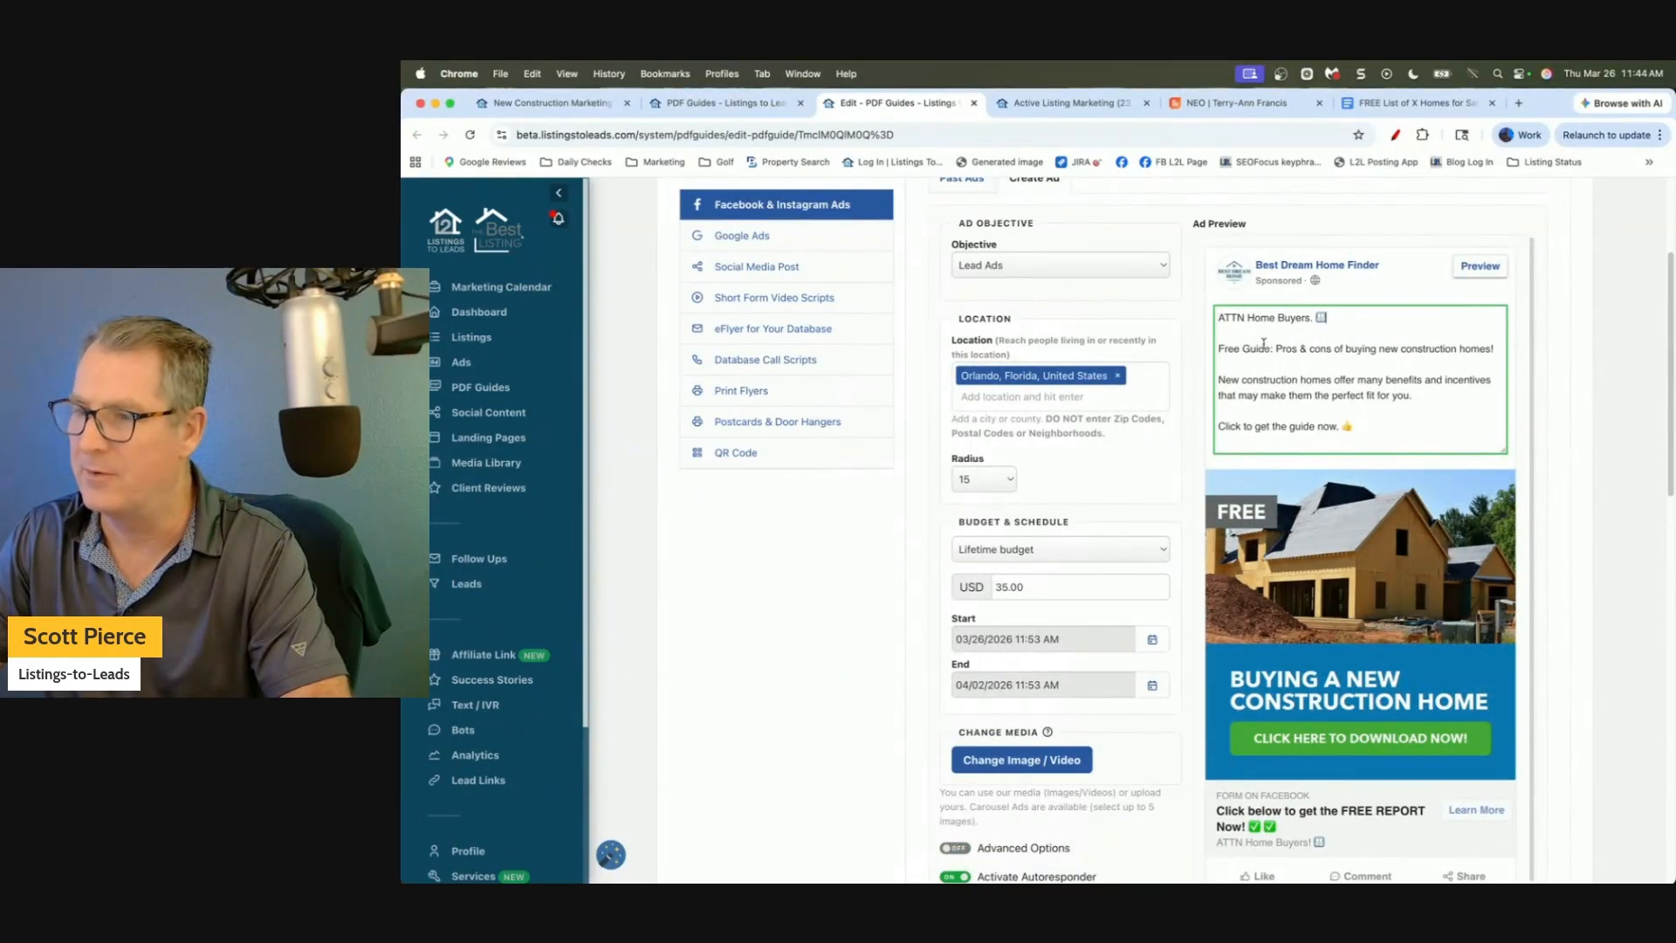
Add 'Also ask for my exclusive builder incentive list for new construction in the Orlando Area!' below the guide line.
{"action": "left_click", "coordinate": [1495, 348]}
{"action": "key", "text": "Return"}
{"action": "key", "text": "Return"}
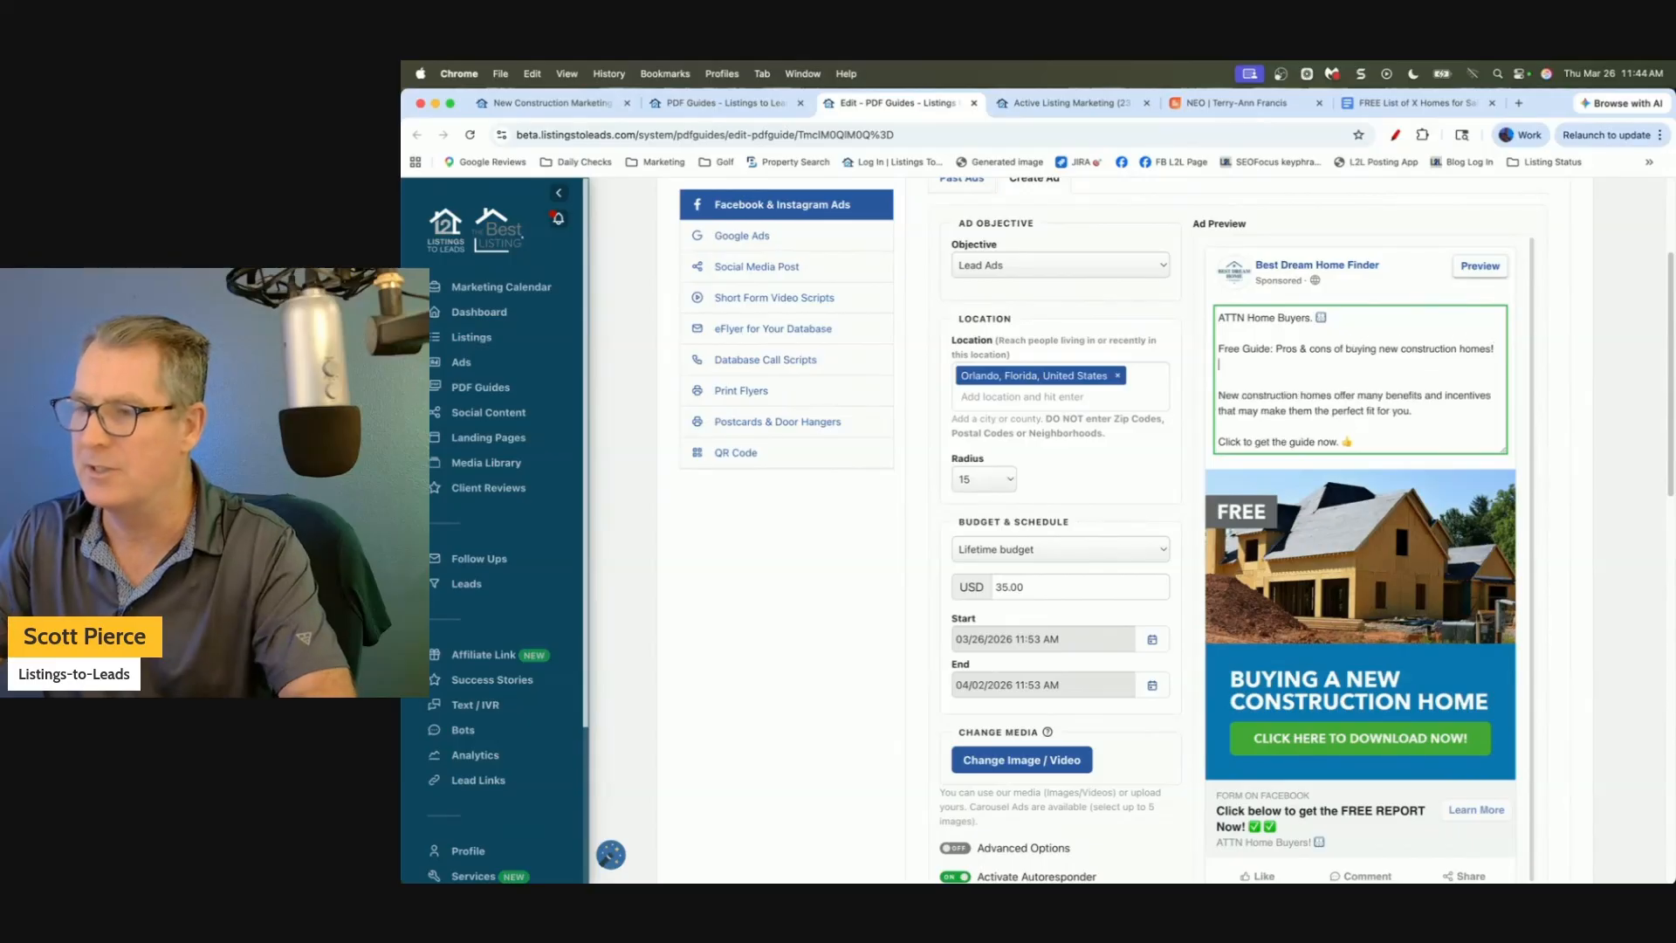
{"action": "type", "text": "Also ask for my exclusive builder incentive list f"}
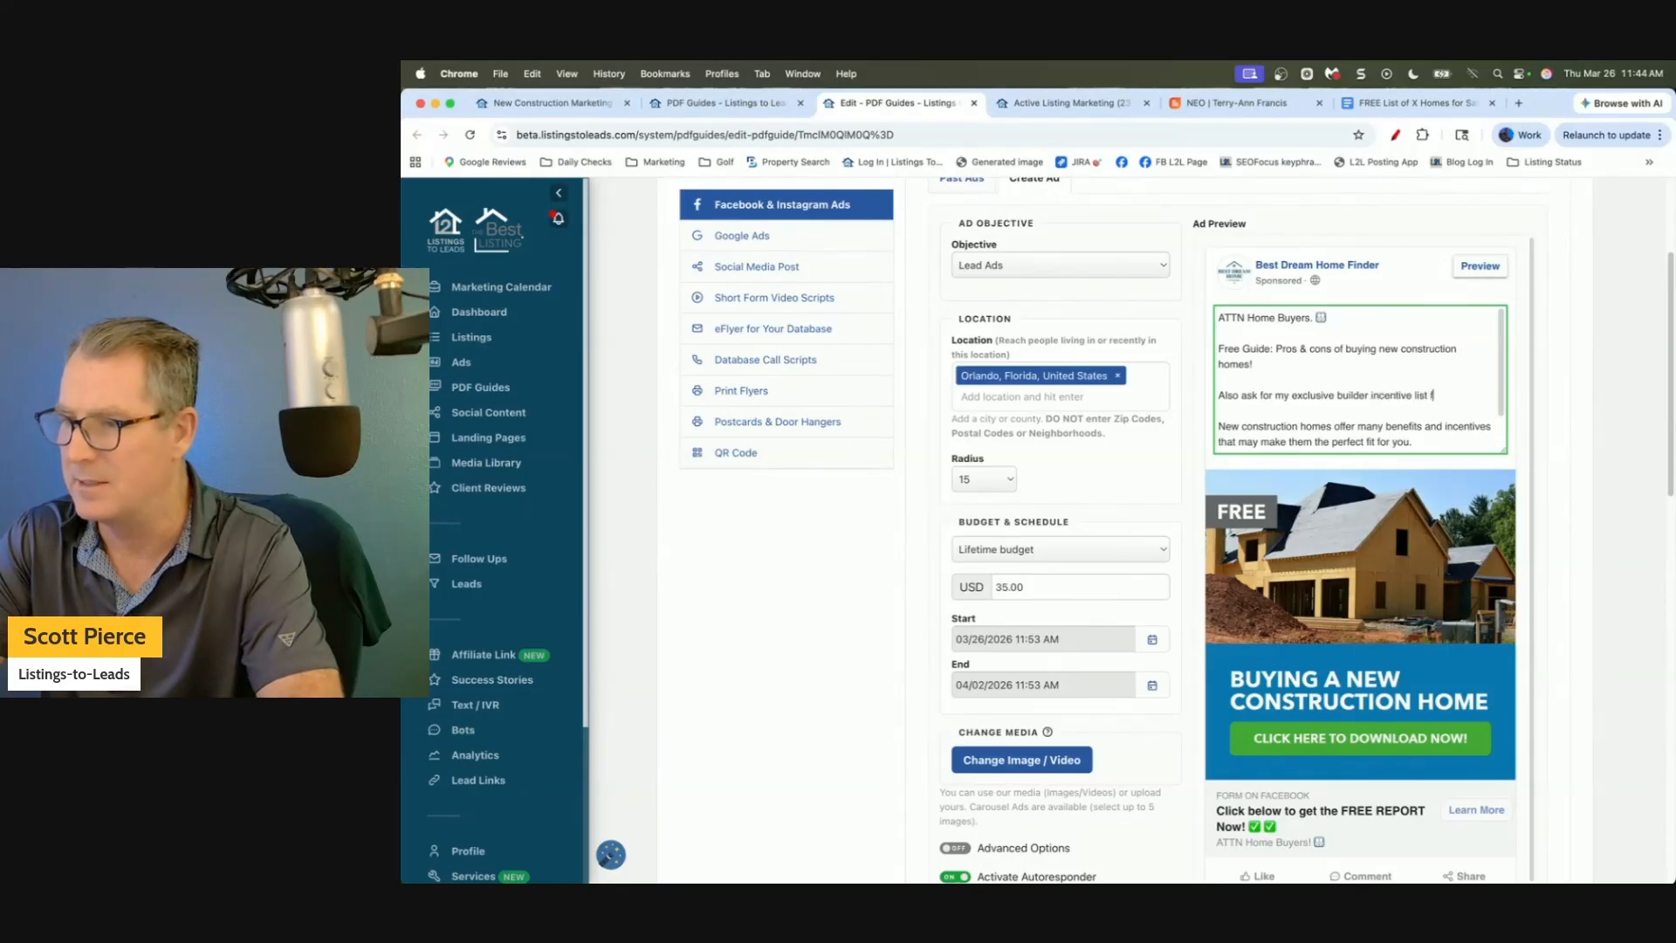
{"action": "type", "text": "new con"}
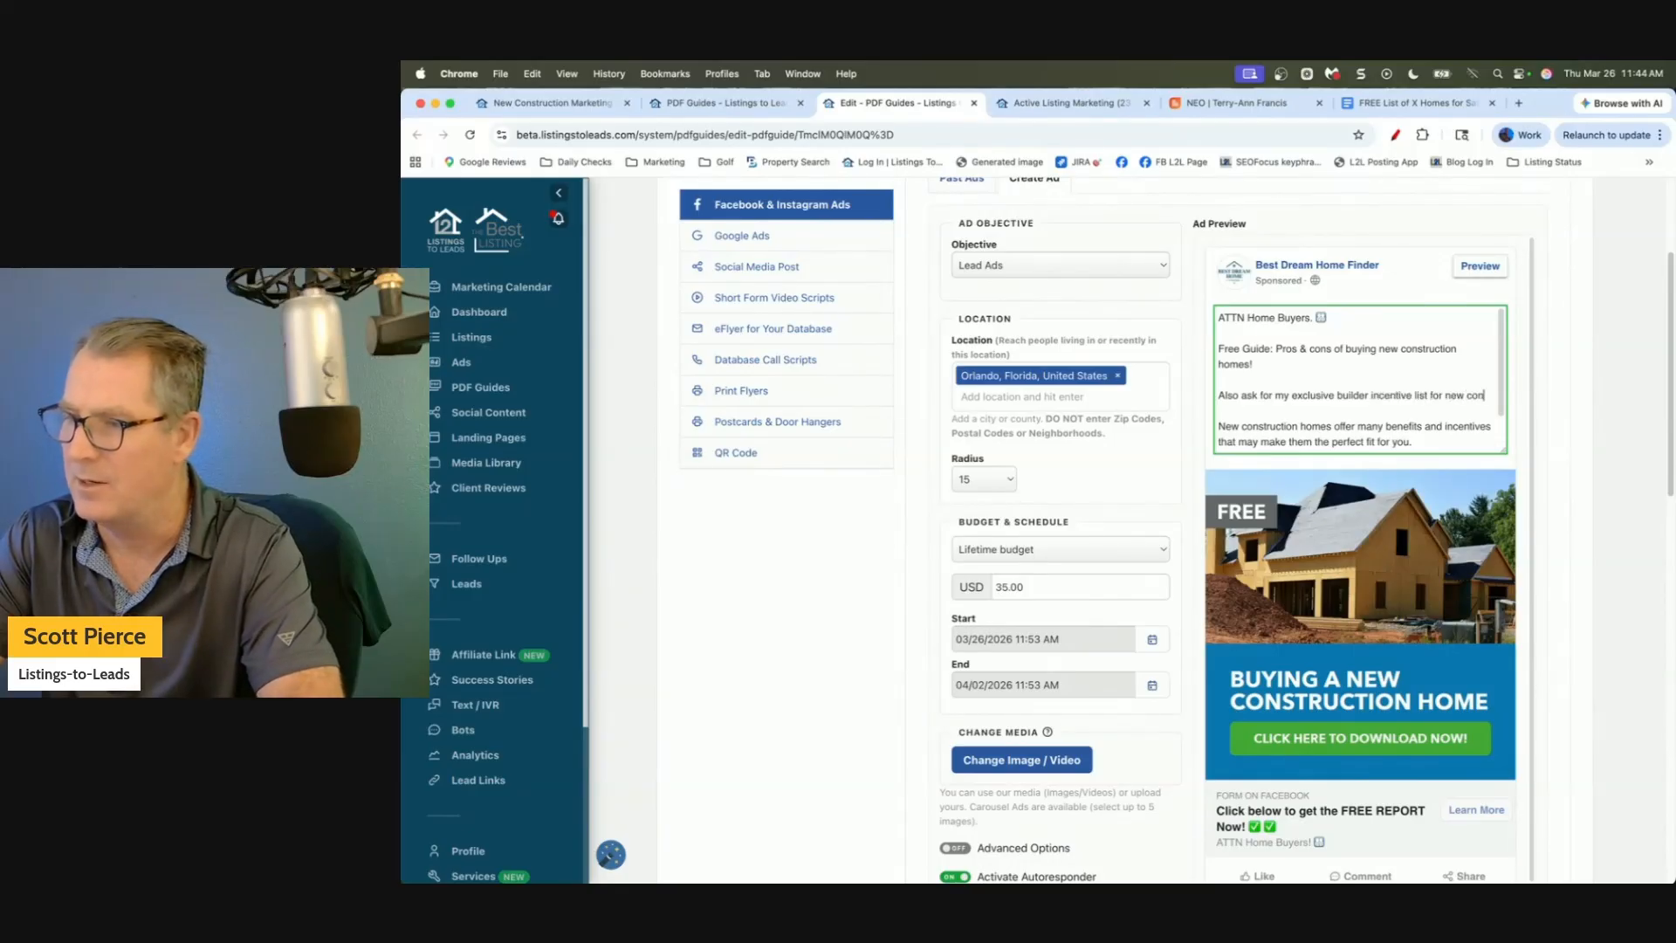
{"action": "type", "text": "struction in the Orlando Area!"}
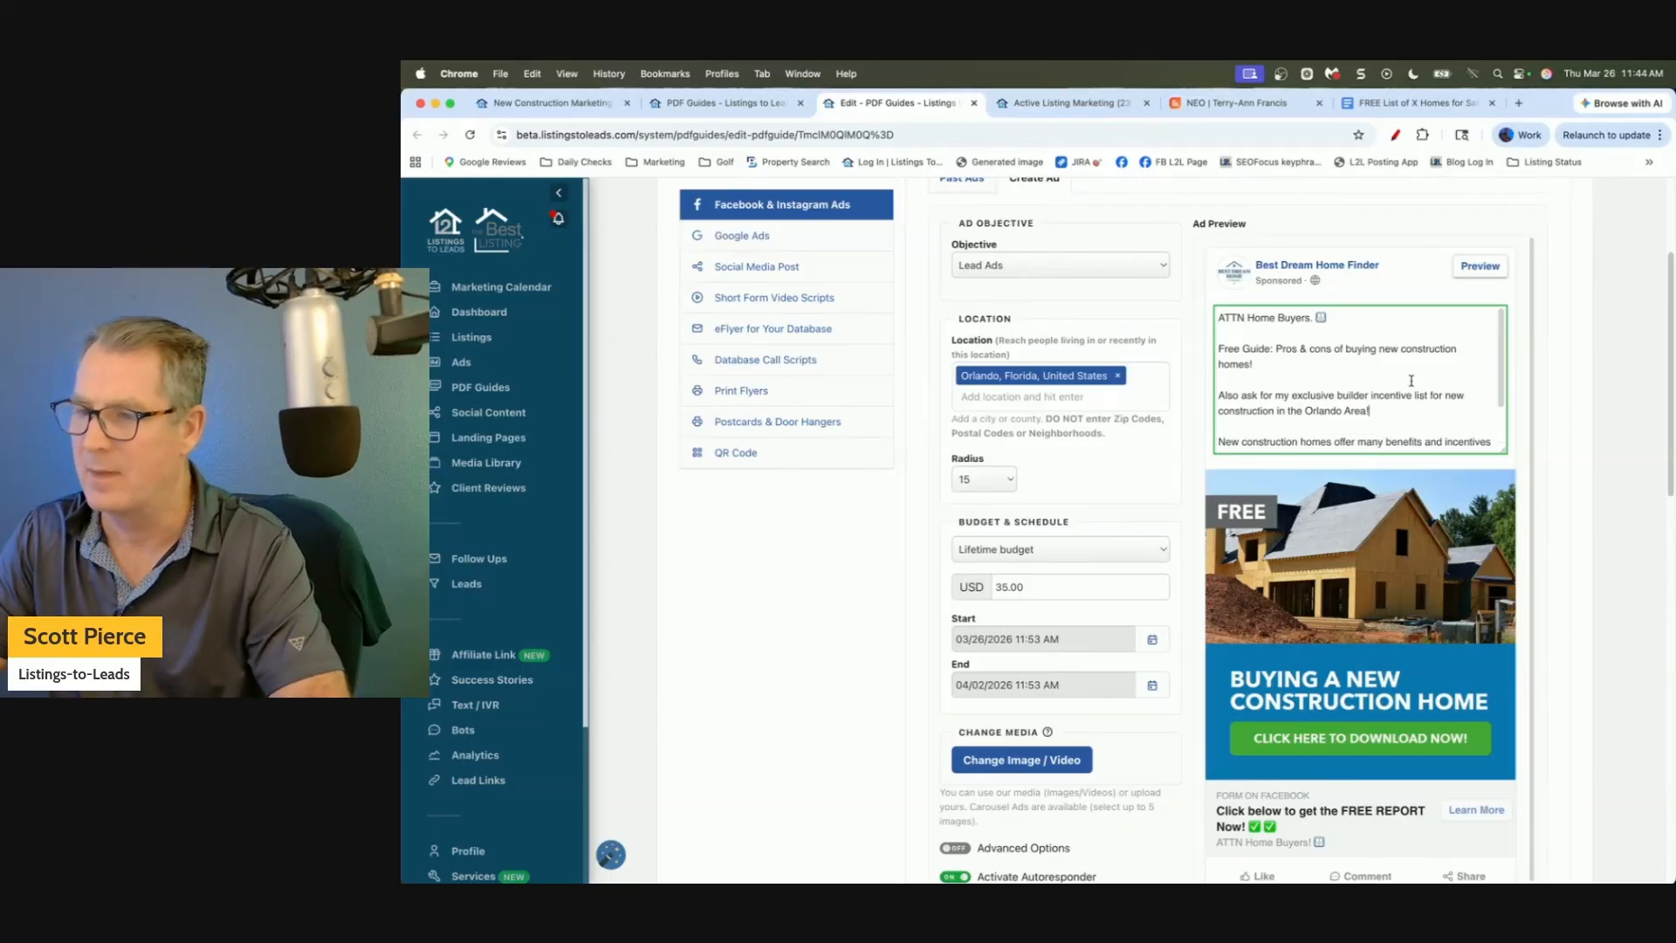
{"action": "key", "text": "shift+Up"}
{"action": "key", "text": "shift+Up"}
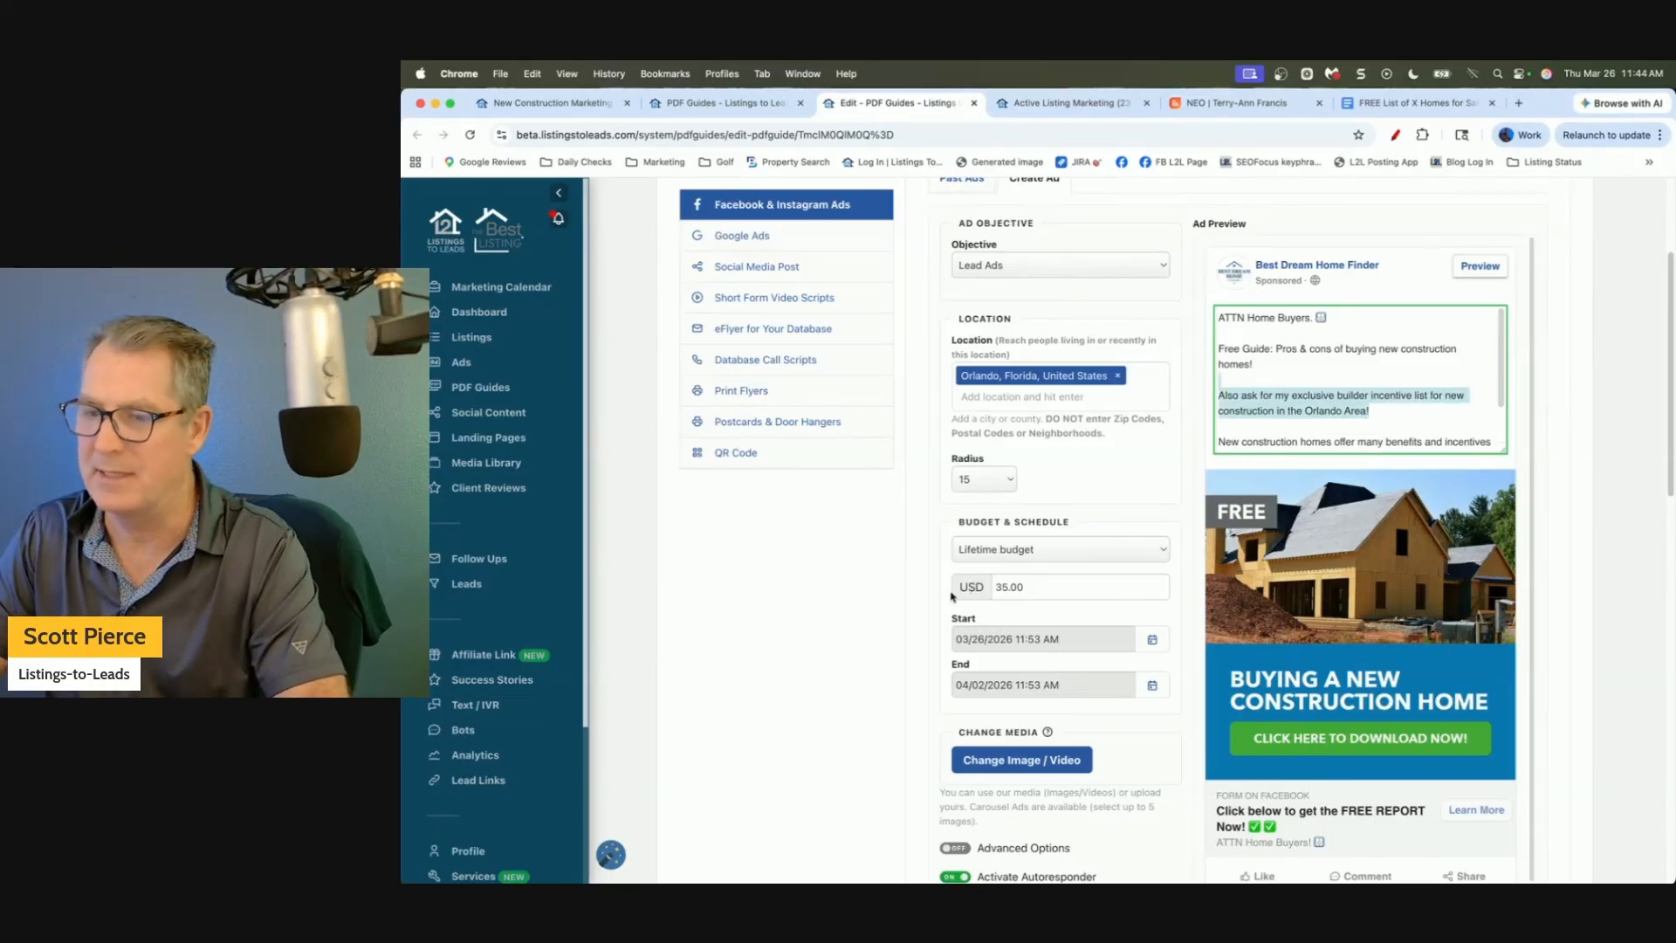
Change the lifetime budget from 35.00 to 70 USD and create the guide's Facebook ad.
{"action": "left_click", "coordinate": [823, 611]}
{"action": "scroll", "coordinate": [887, 561], "scroll_direction": "down", "scroll_amount": 5}
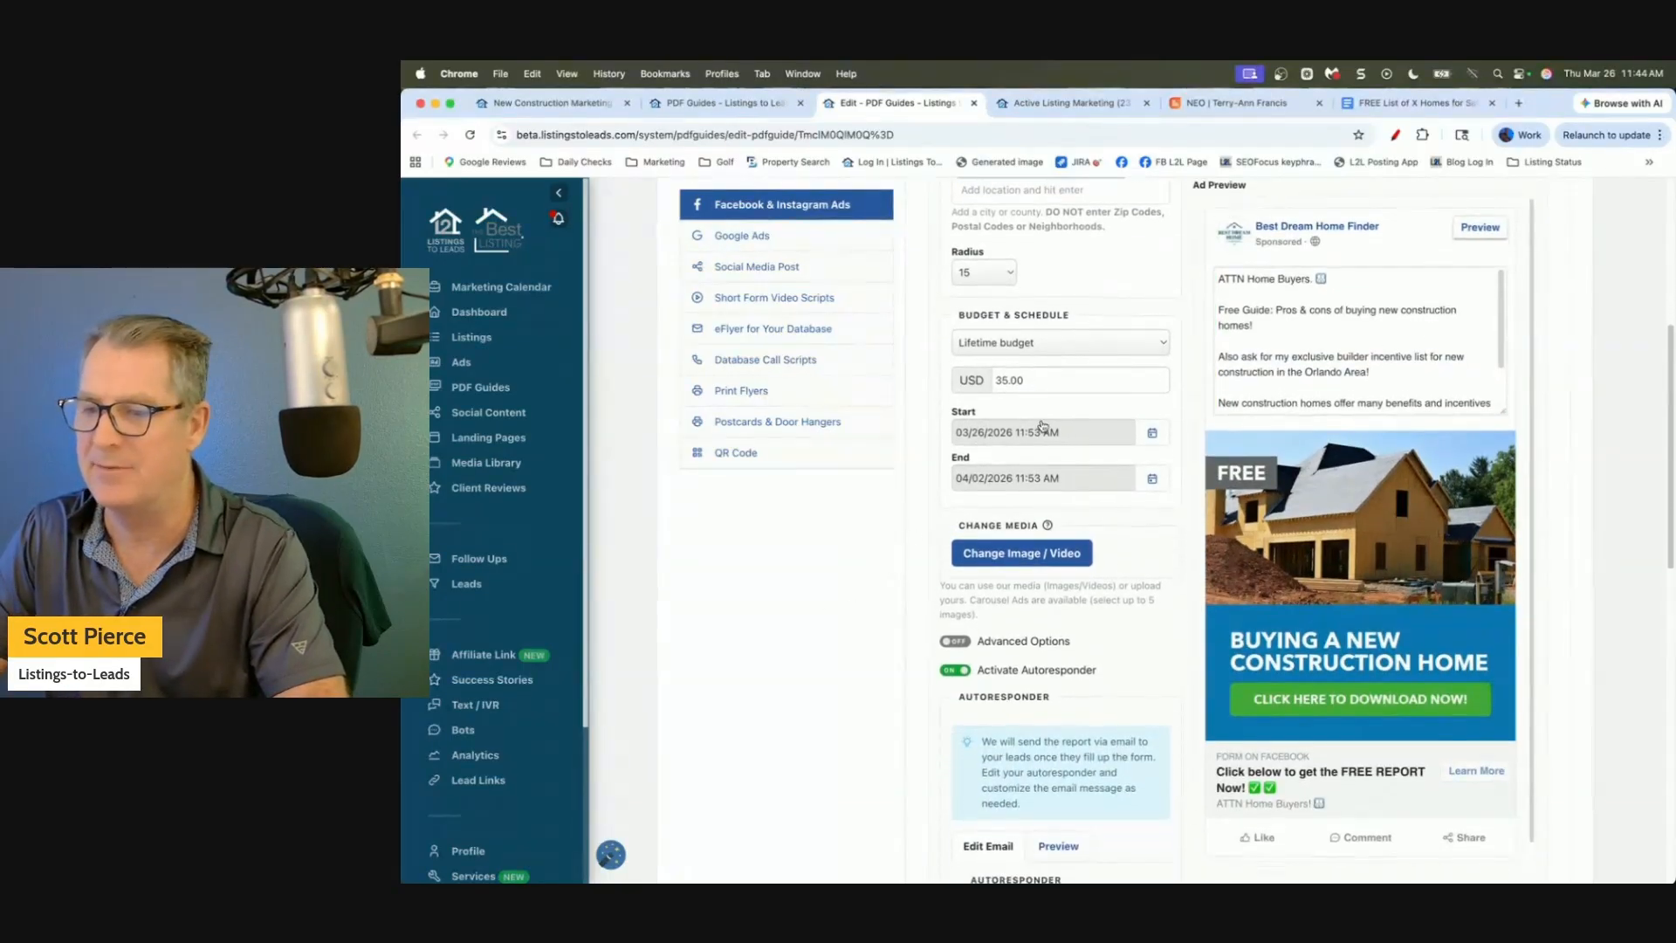
{"action": "double_click", "coordinate": [1059, 383]}
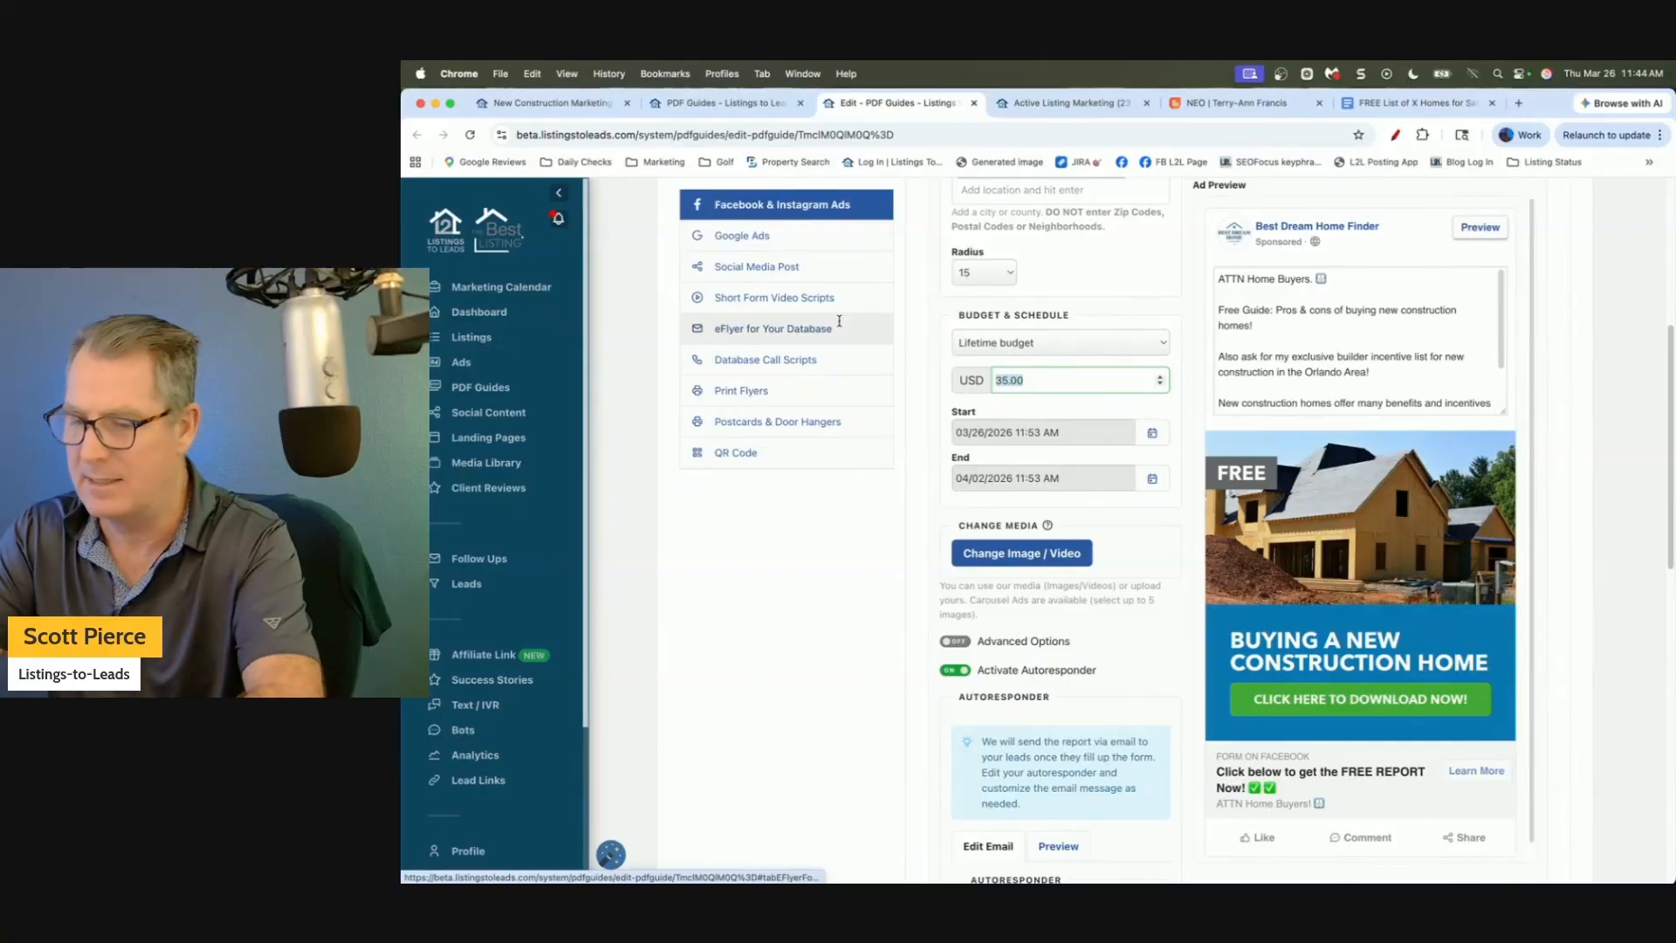
{"action": "type", "text": "70"}
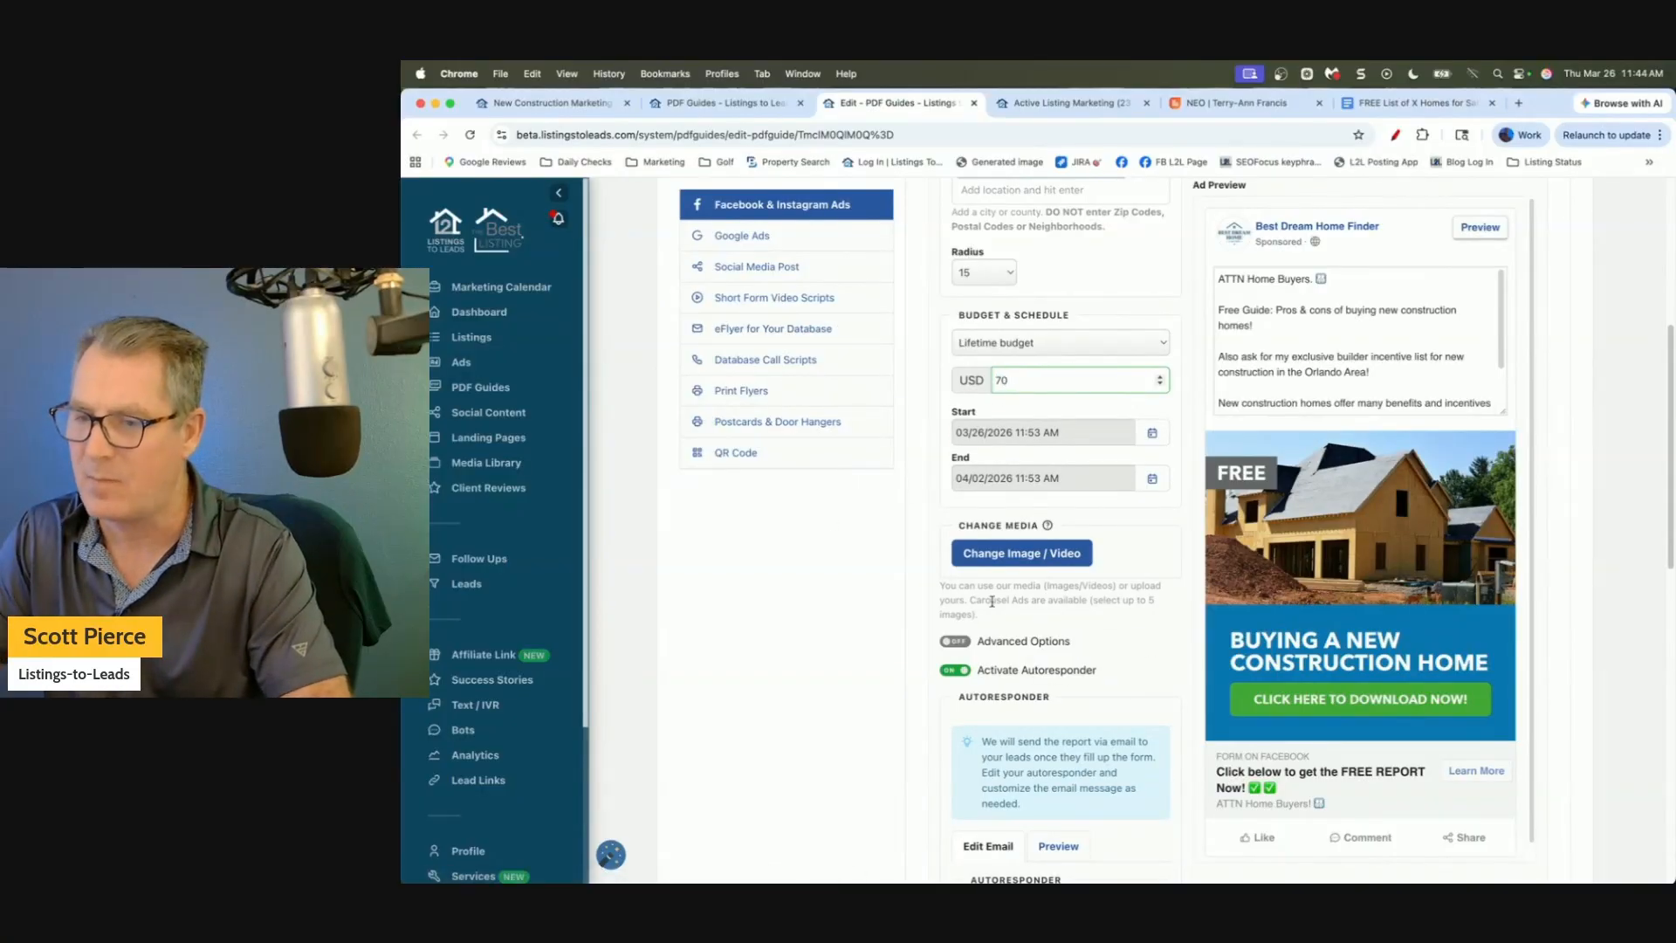
{"action": "scroll", "coordinate": [853, 625], "scroll_direction": "down", "scroll_amount": 5}
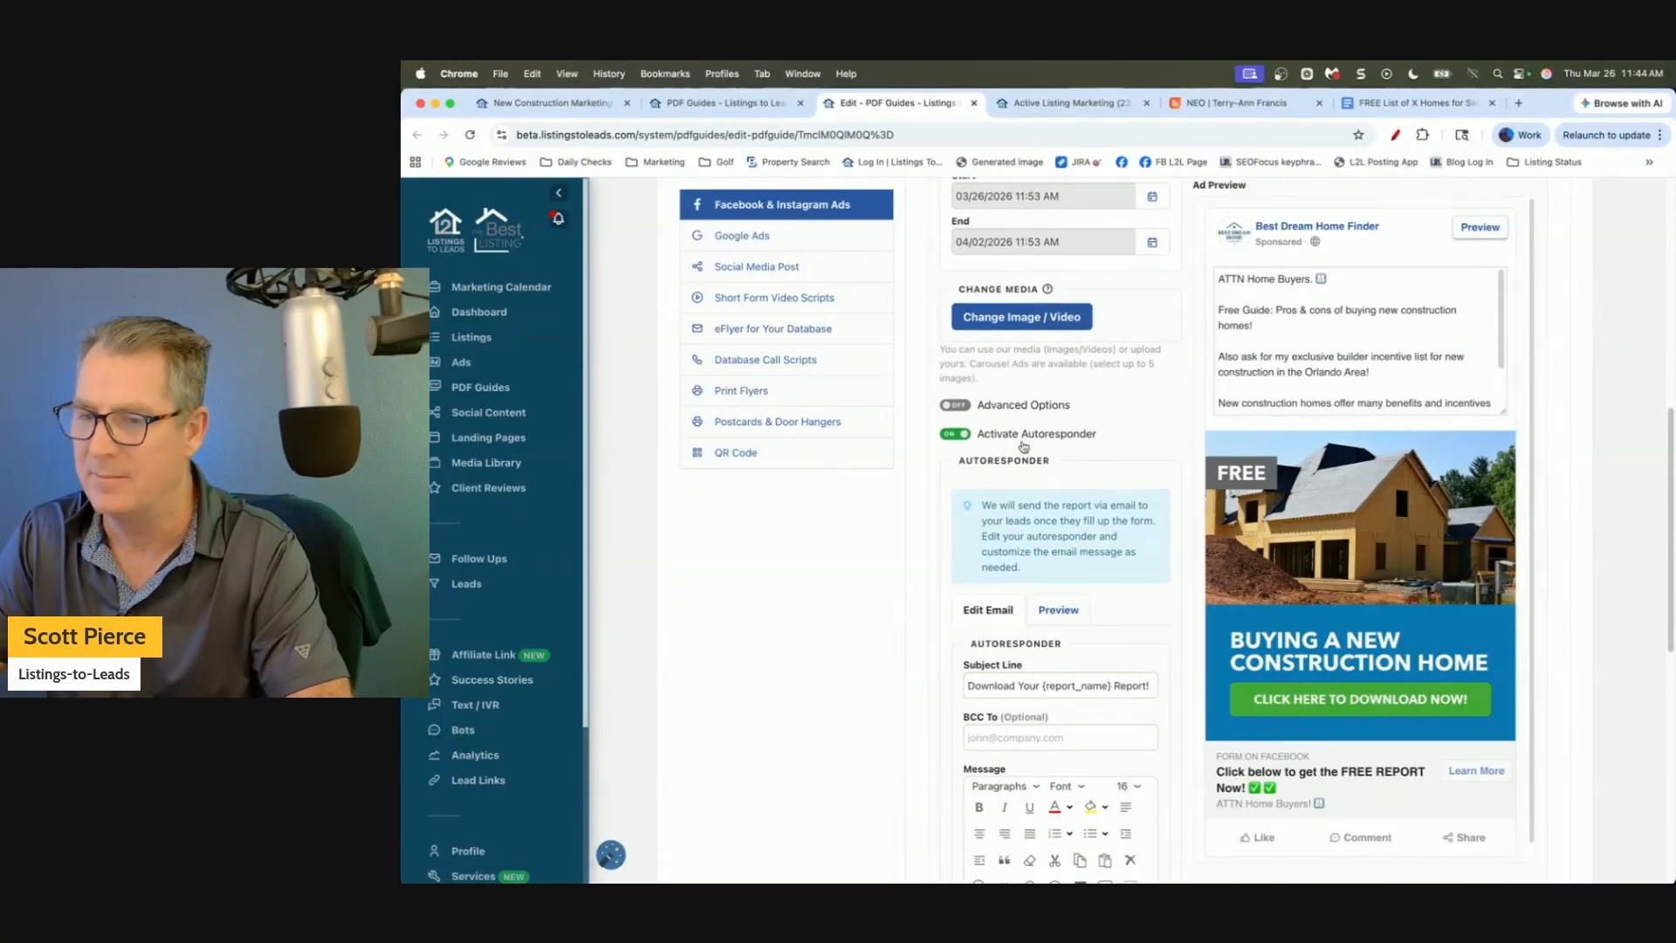
{"action": "scroll", "coordinate": [883, 580], "scroll_direction": "down", "scroll_amount": 5}
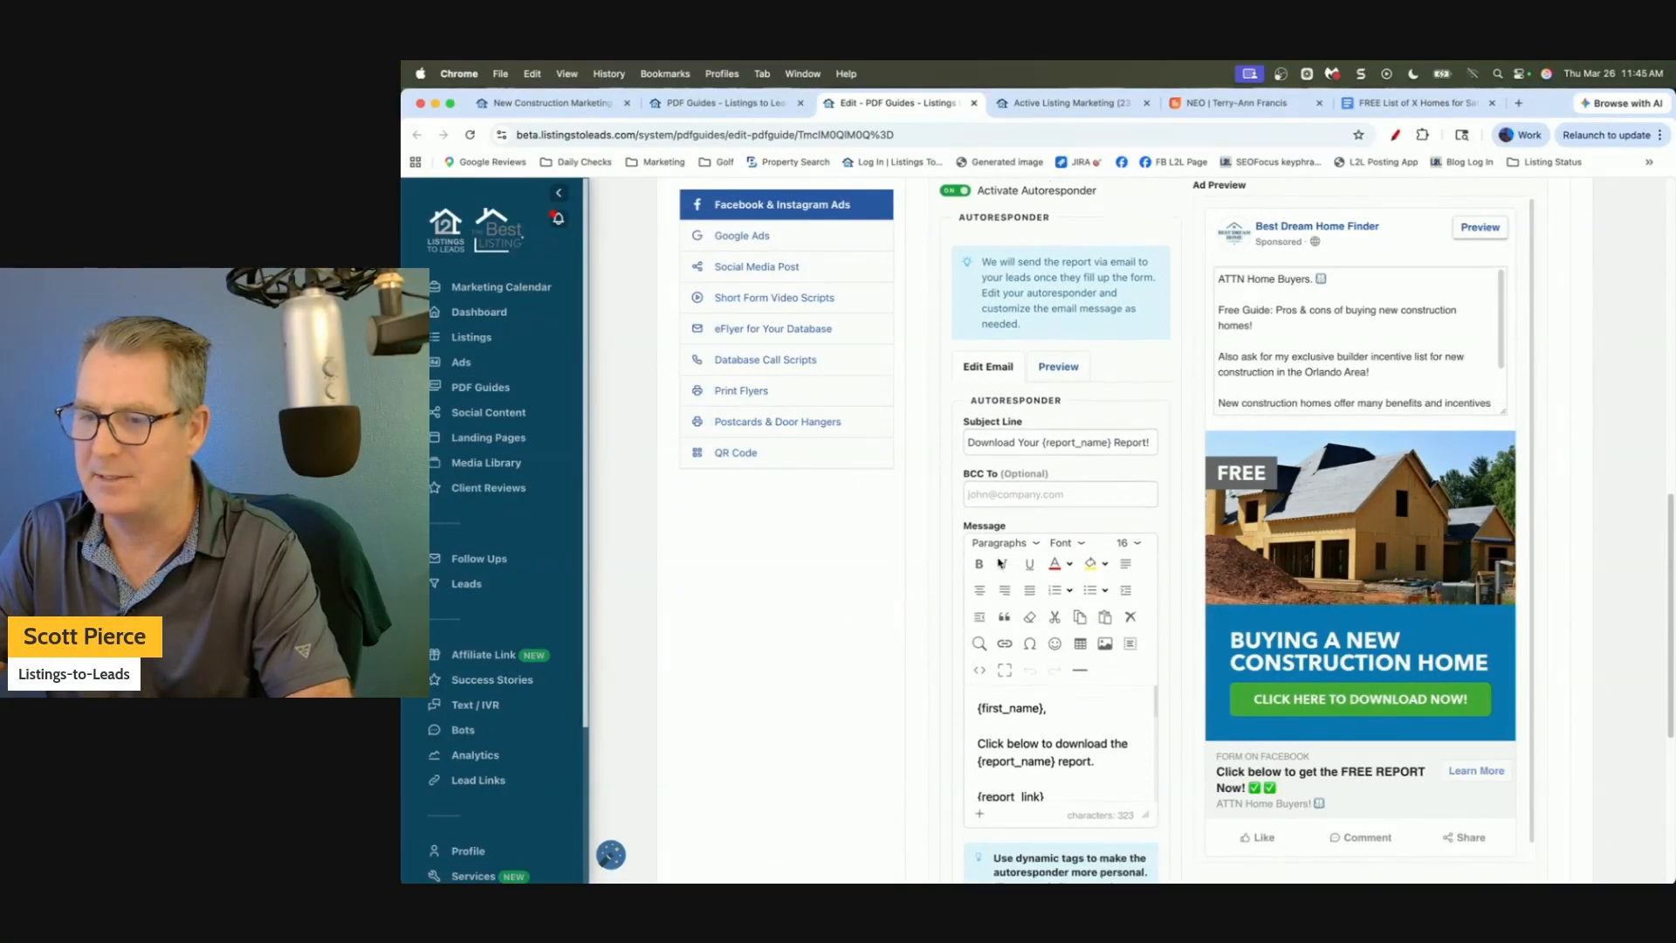
{"action": "scroll", "coordinate": [873, 580], "scroll_direction": "down", "scroll_amount": 5}
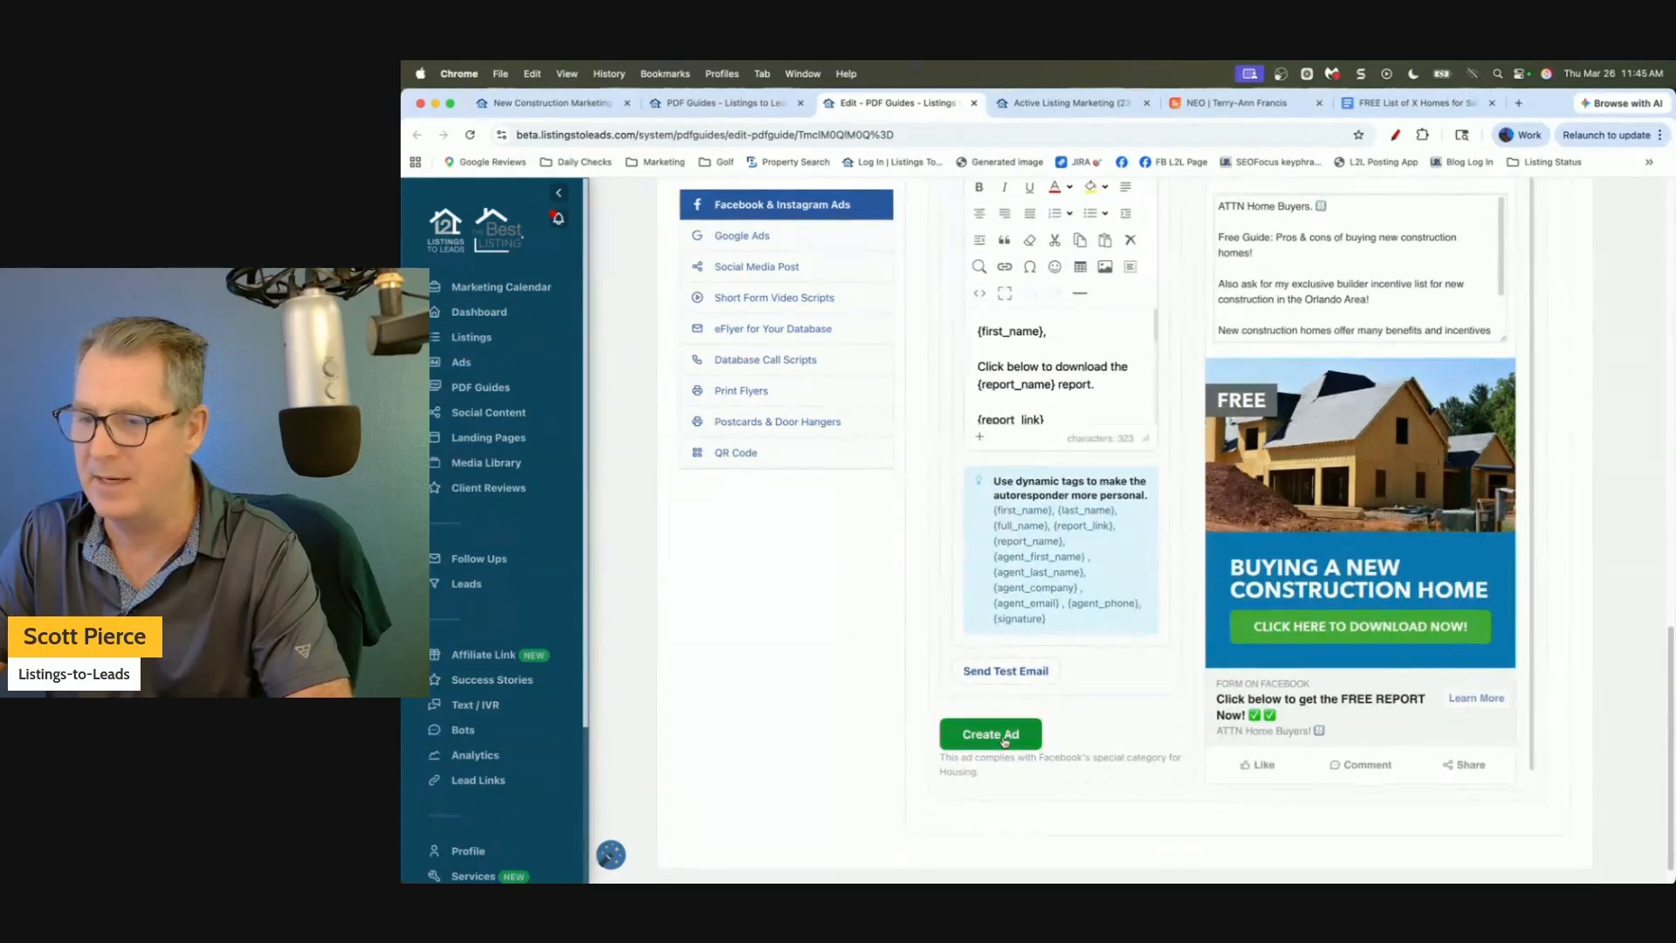
{"action": "left_click", "coordinate": [994, 735]}
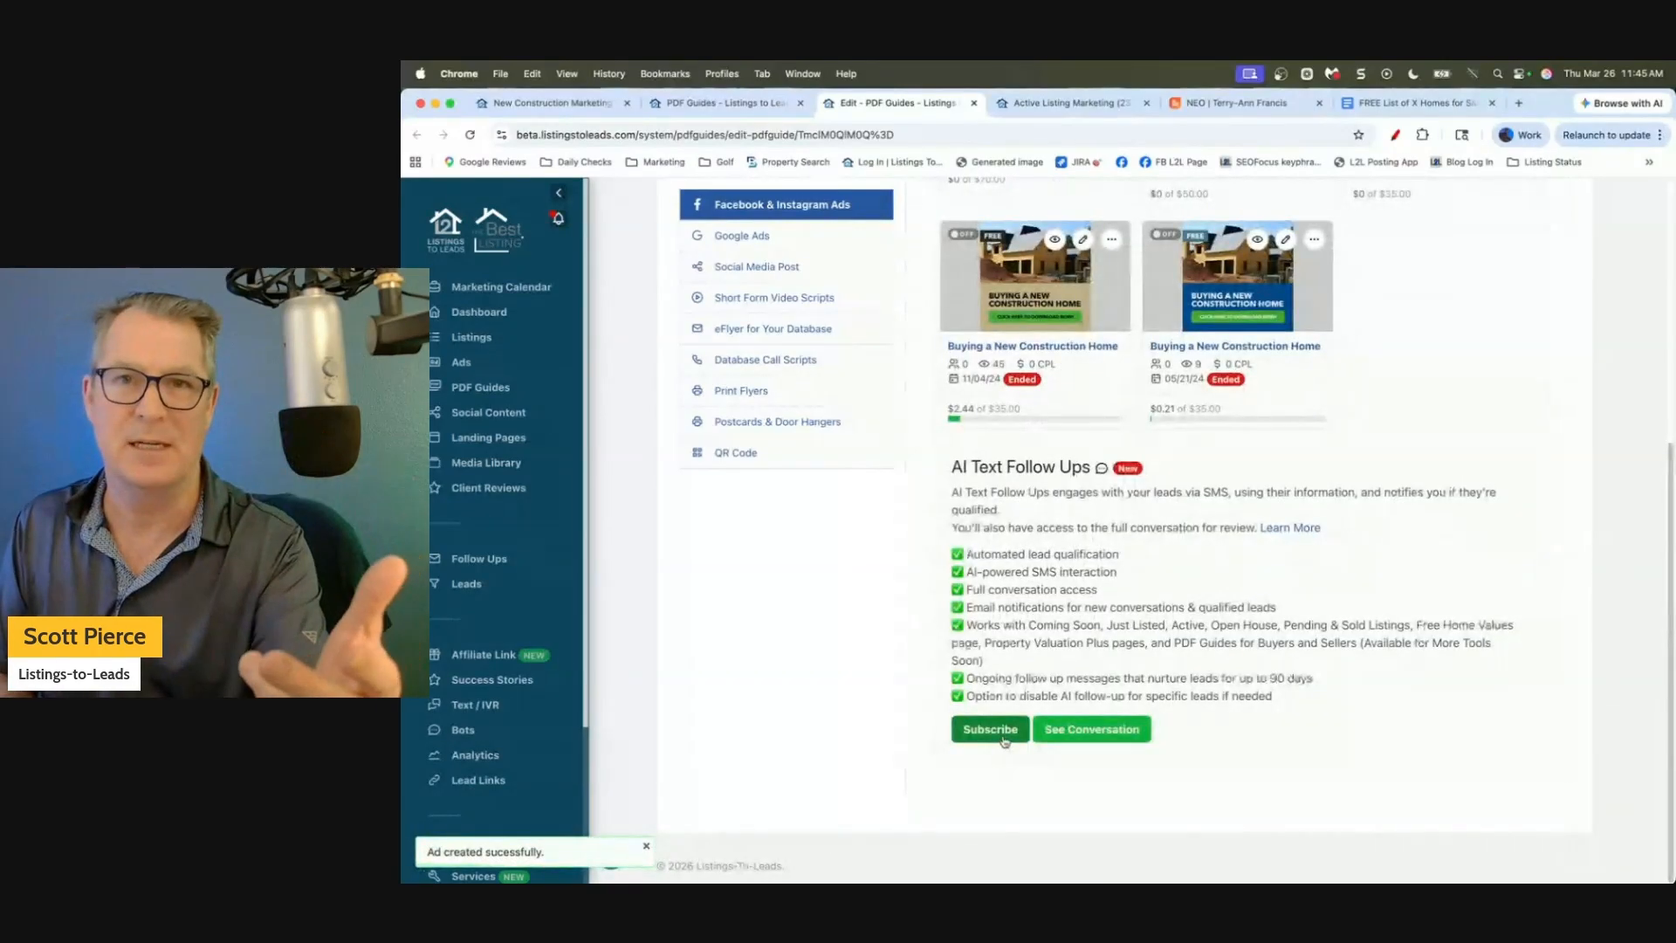
{"action": "scroll", "coordinate": [951, 476], "scroll_direction": "up", "scroll_amount": 1}
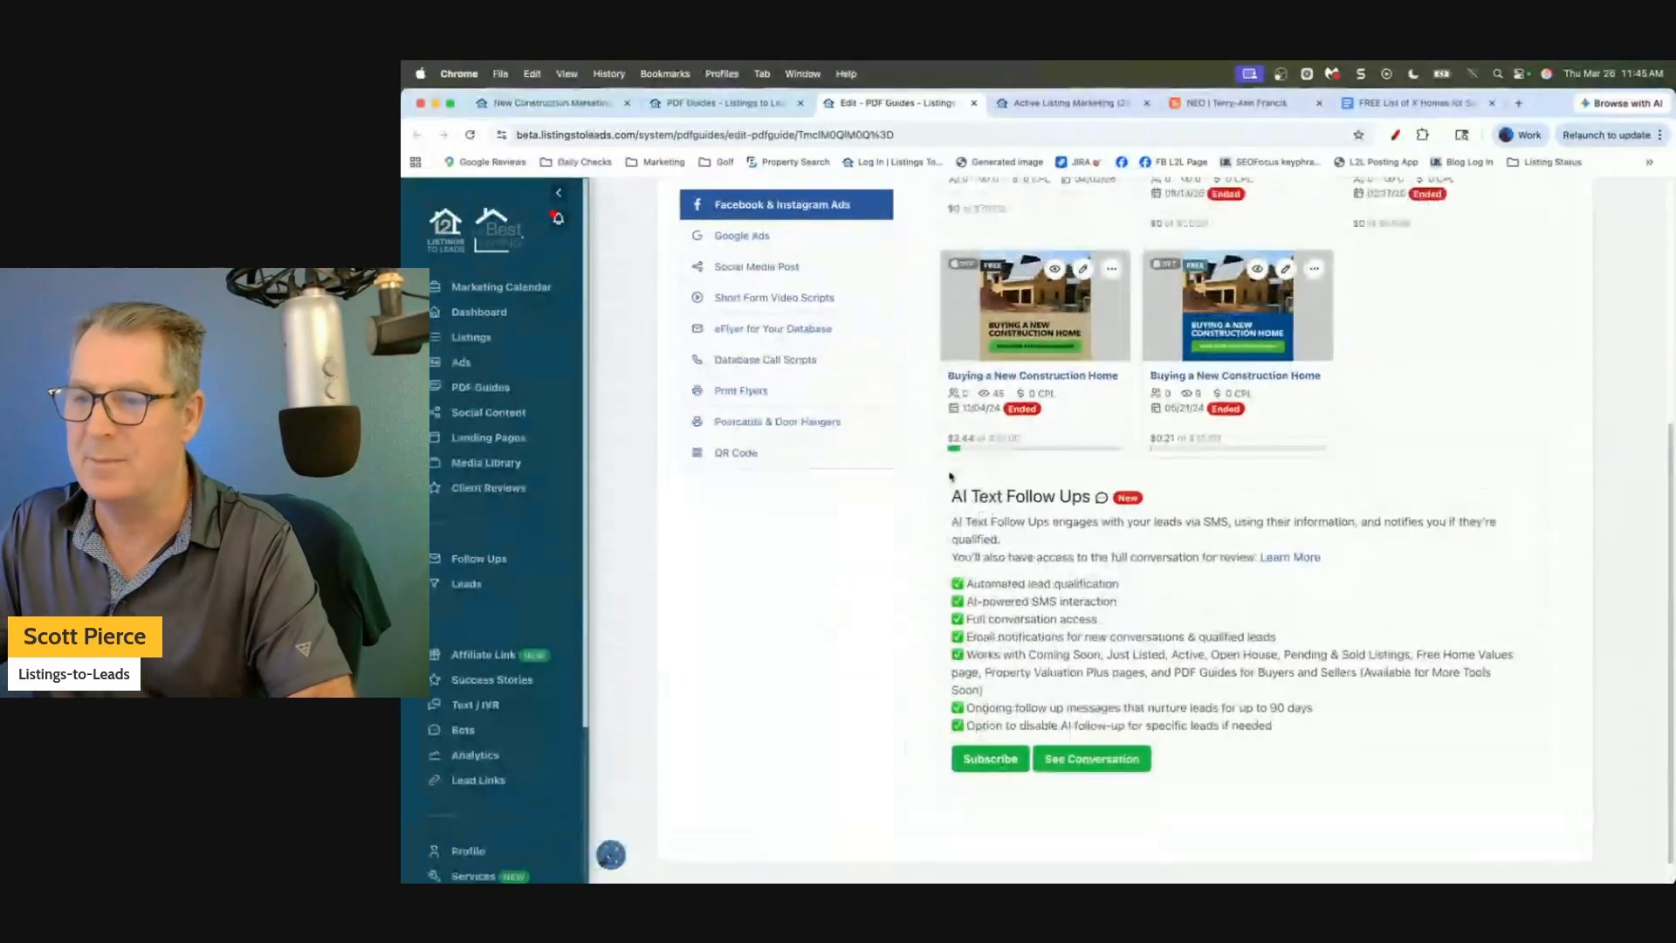
{"action": "scroll", "coordinate": [1004, 411], "scroll_direction": "up", "scroll_amount": 2}
{"action": "scroll", "coordinate": [1052, 376], "scroll_direction": "up", "scroll_amount": 3}
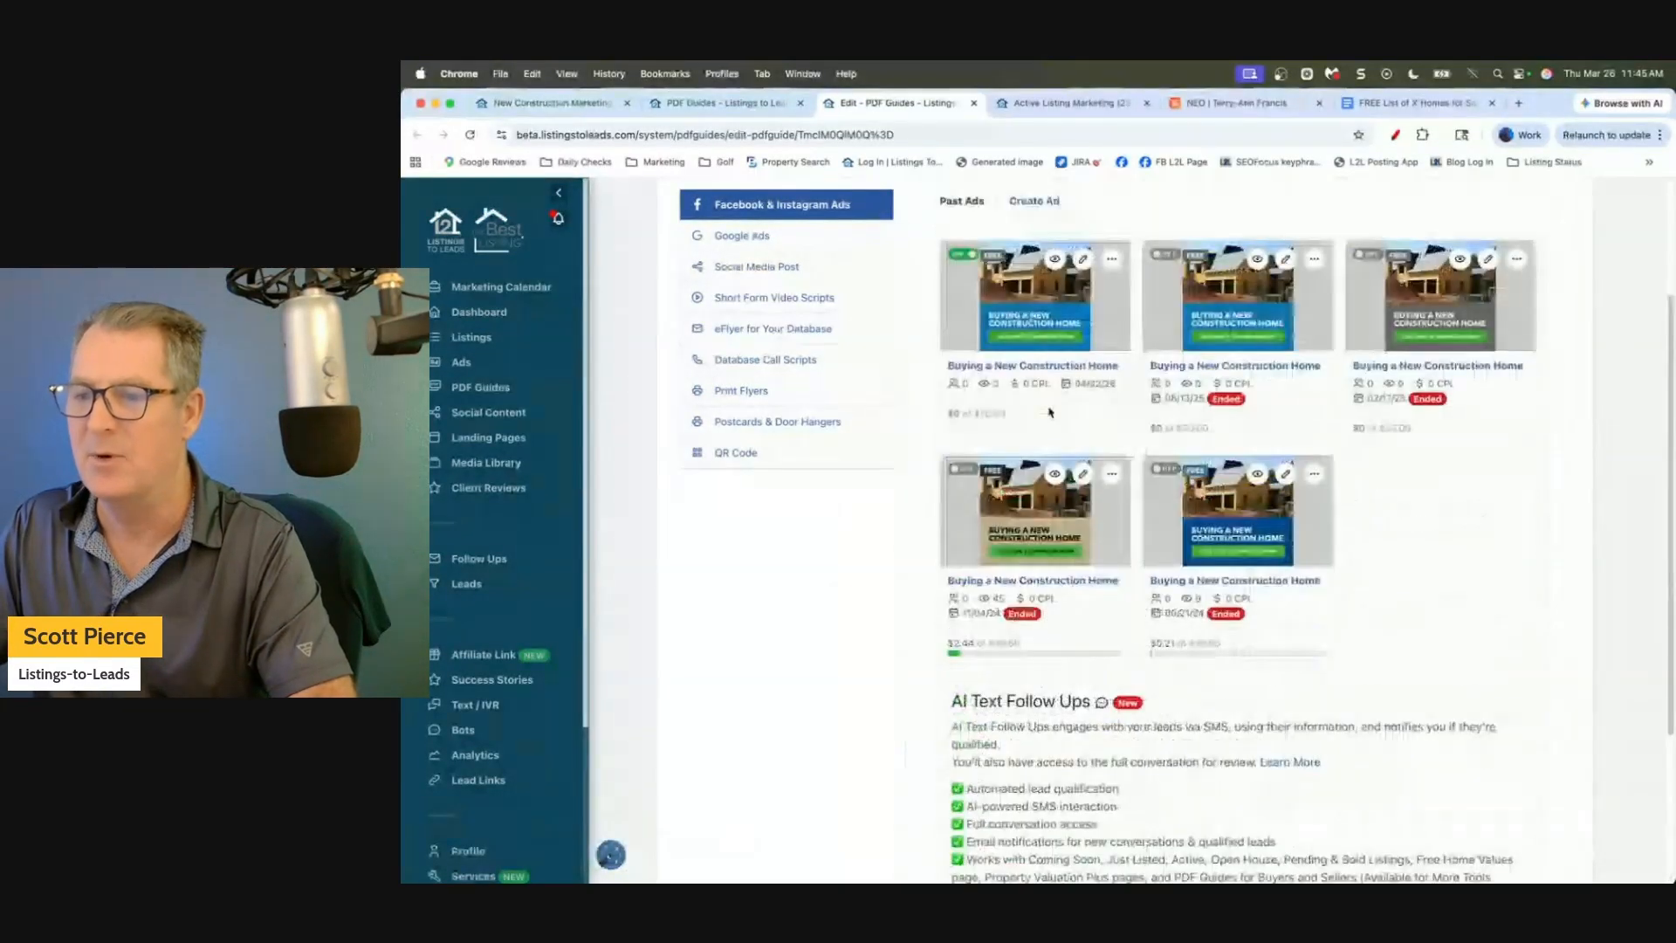
{"action": "scroll", "coordinate": [1050, 412], "scroll_direction": "up", "scroll_amount": 2}
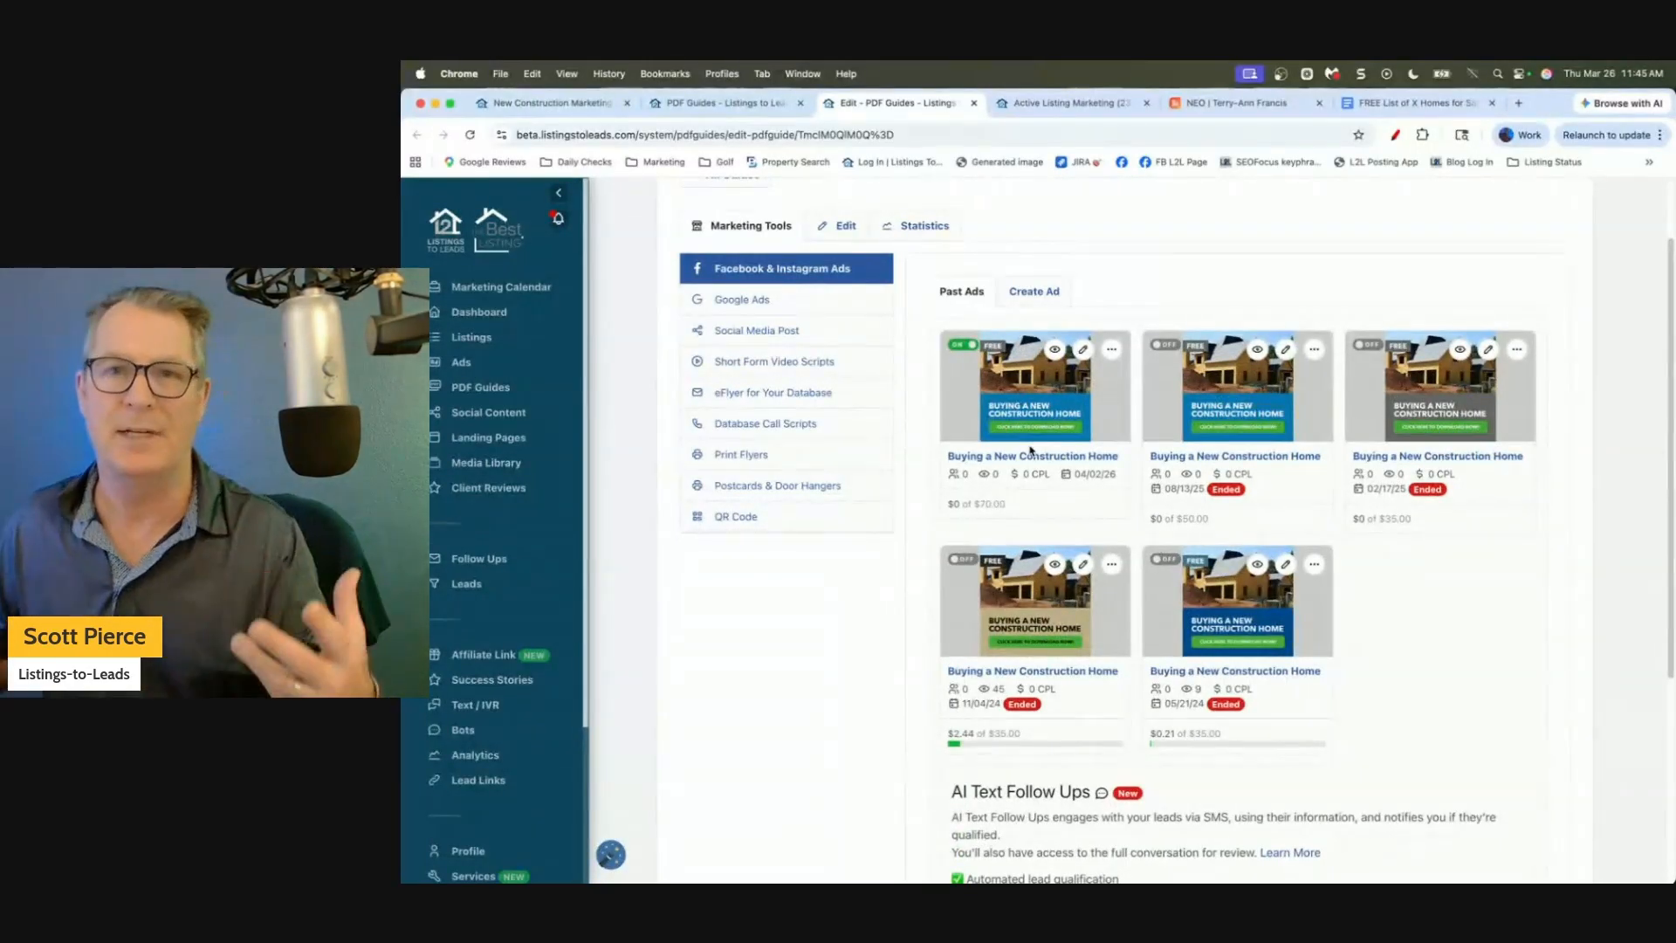
Bring up the guide's Social Media Post tool via the Google Ads section.
{"action": "left_click", "coordinate": [741, 302]}
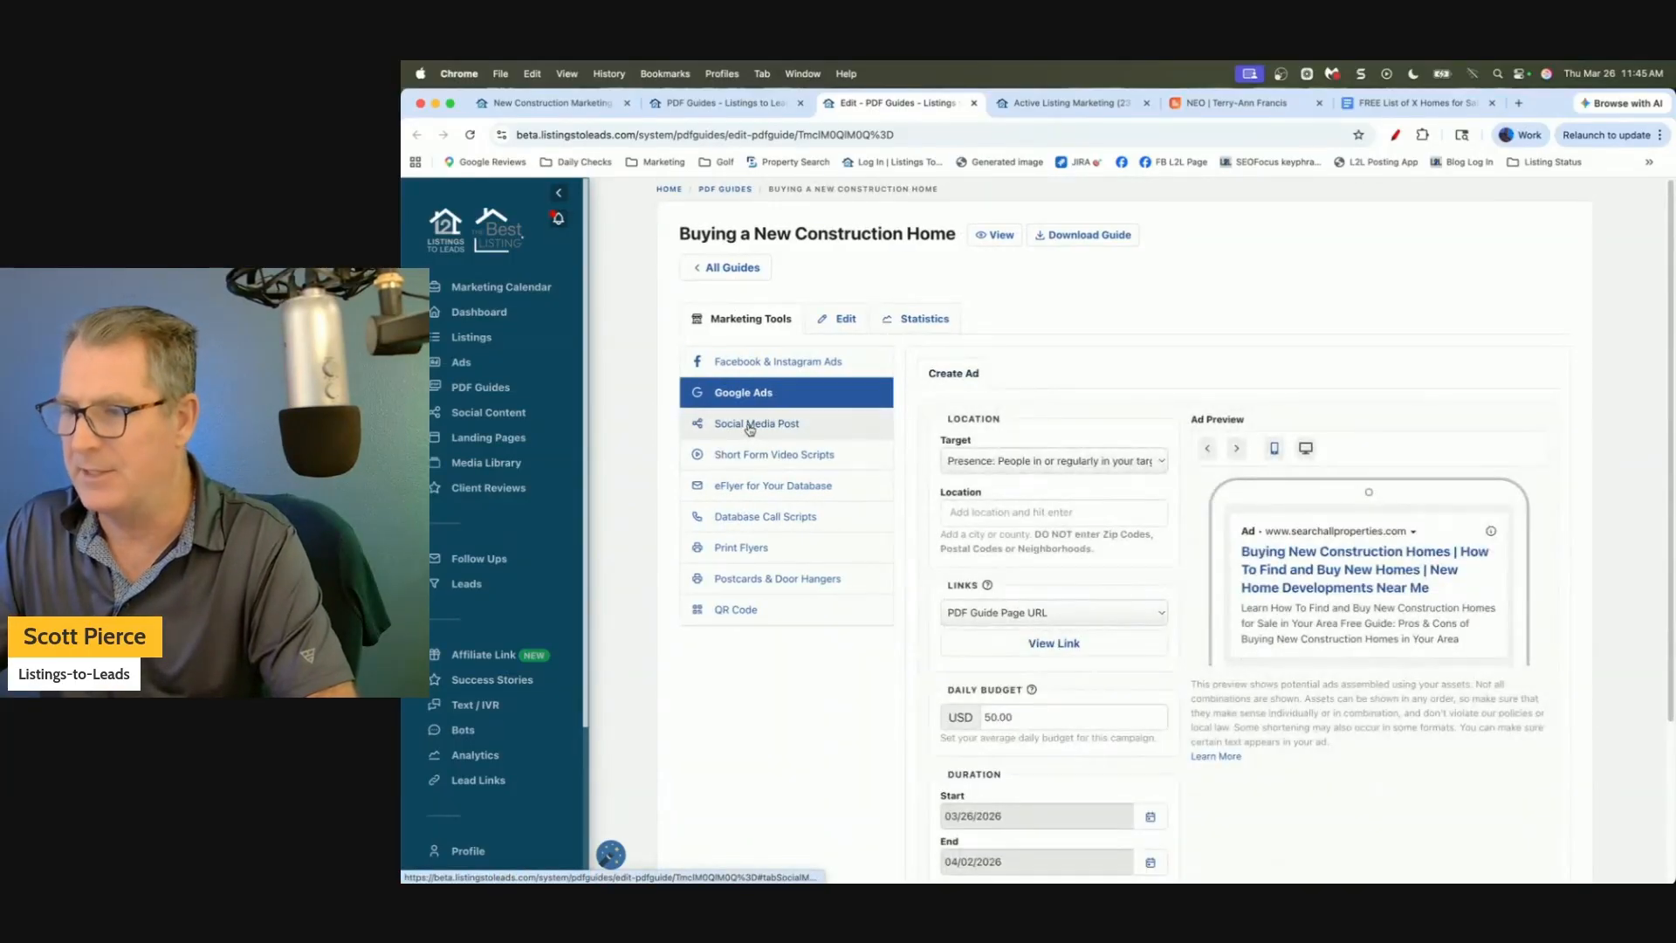
{"action": "left_click", "coordinate": [750, 426]}
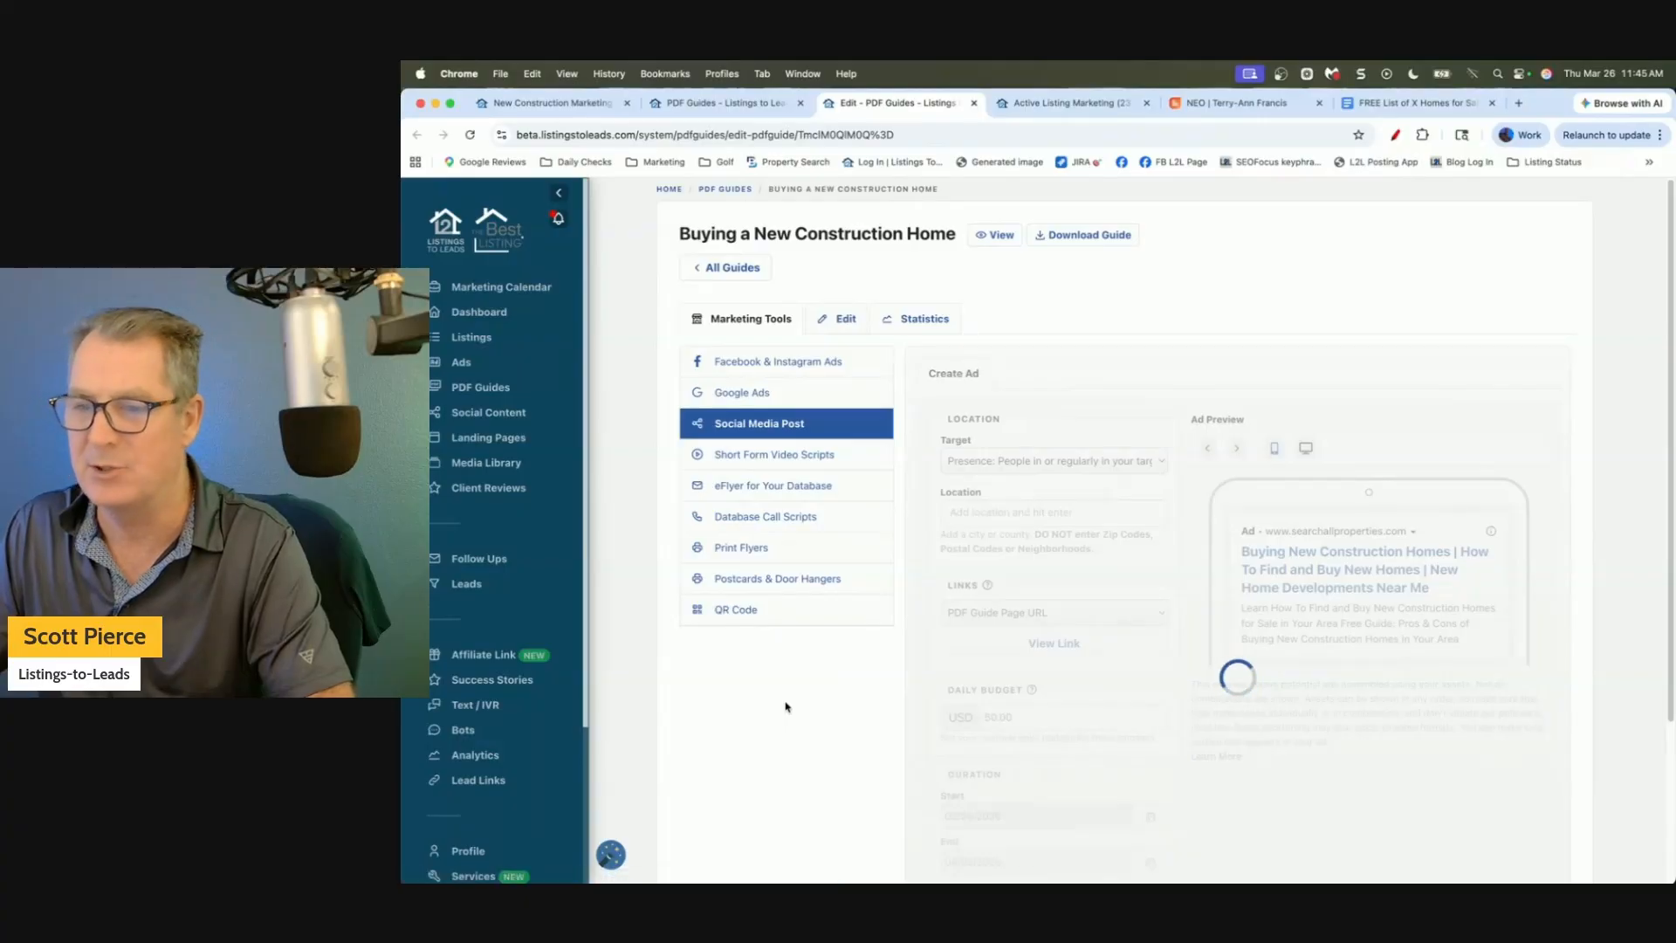
{"action": "scroll", "coordinate": [786, 707], "scroll_direction": "down", "scroll_amount": 3}
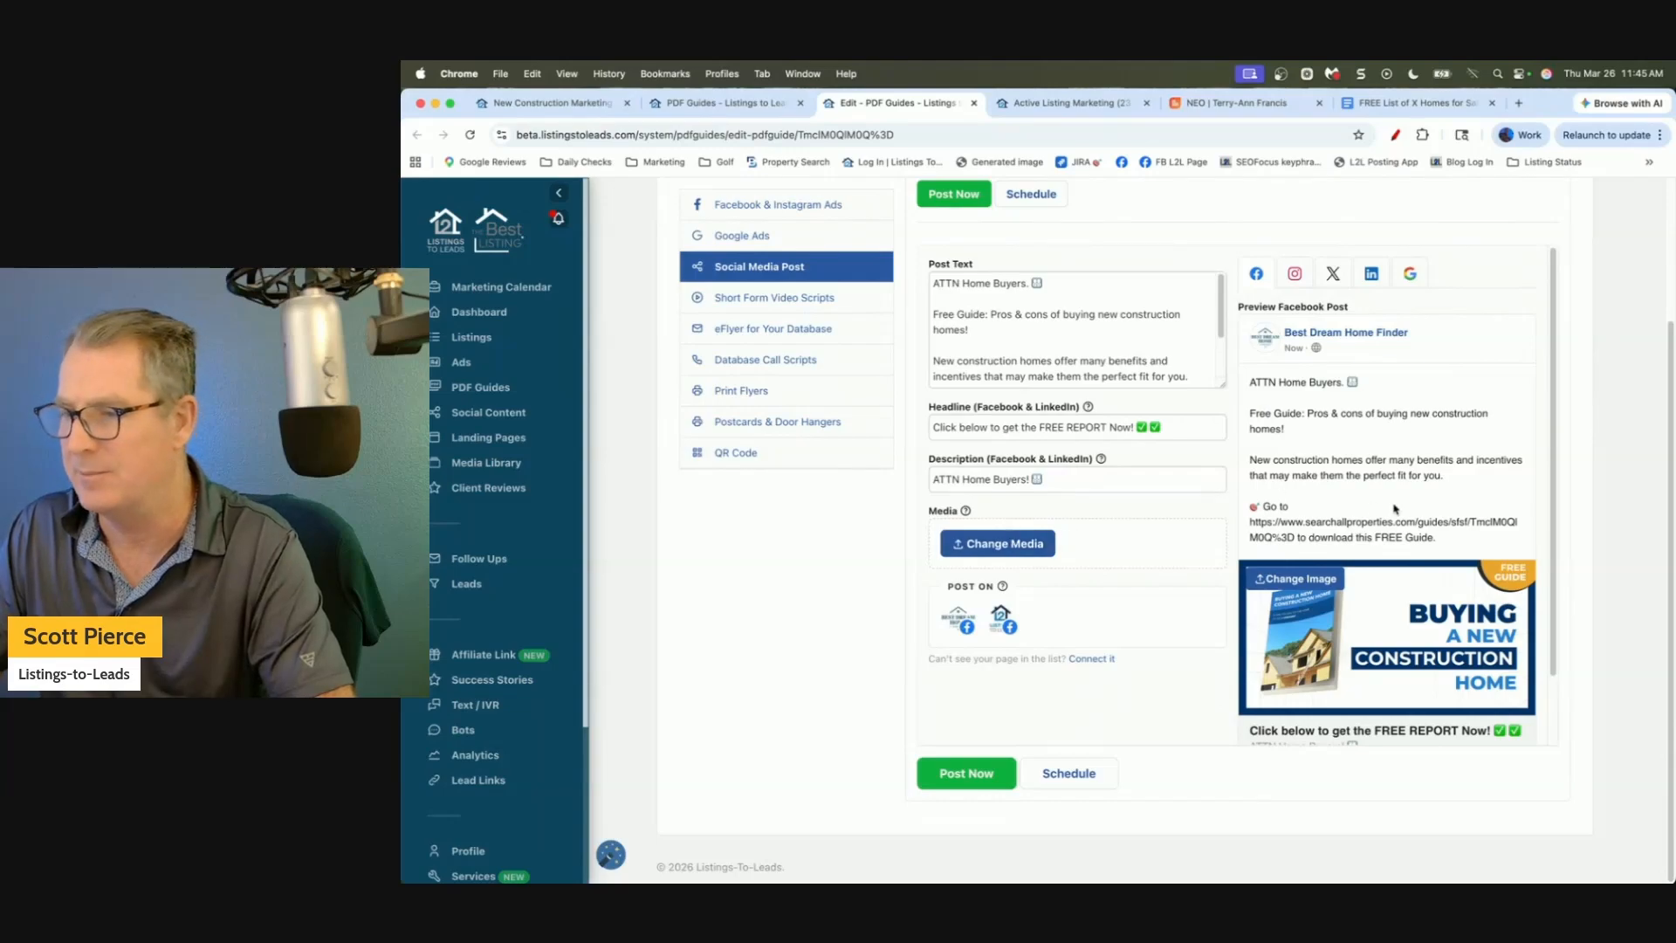
{"action": "scroll", "coordinate": [1170, 519], "scroll_direction": "up", "scroll_amount": 1}
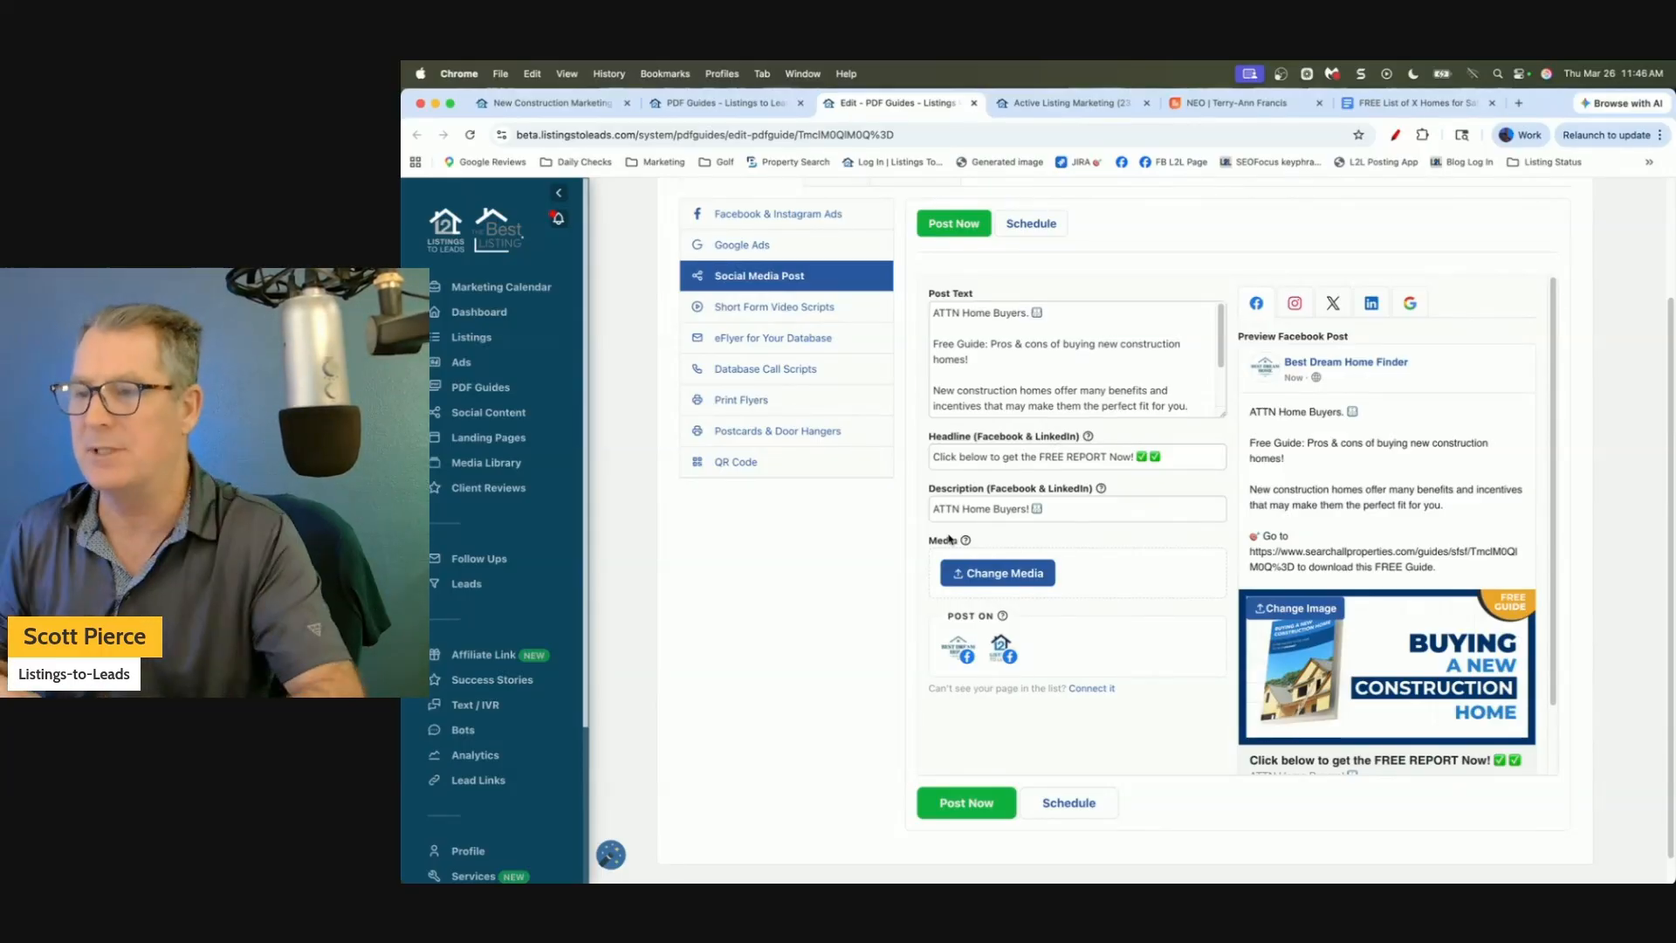
Preview the post on Google, LinkedIn, X, Instagram and Facebook, then enlarge the Post Text box.
{"action": "left_click", "coordinate": [1412, 305]}
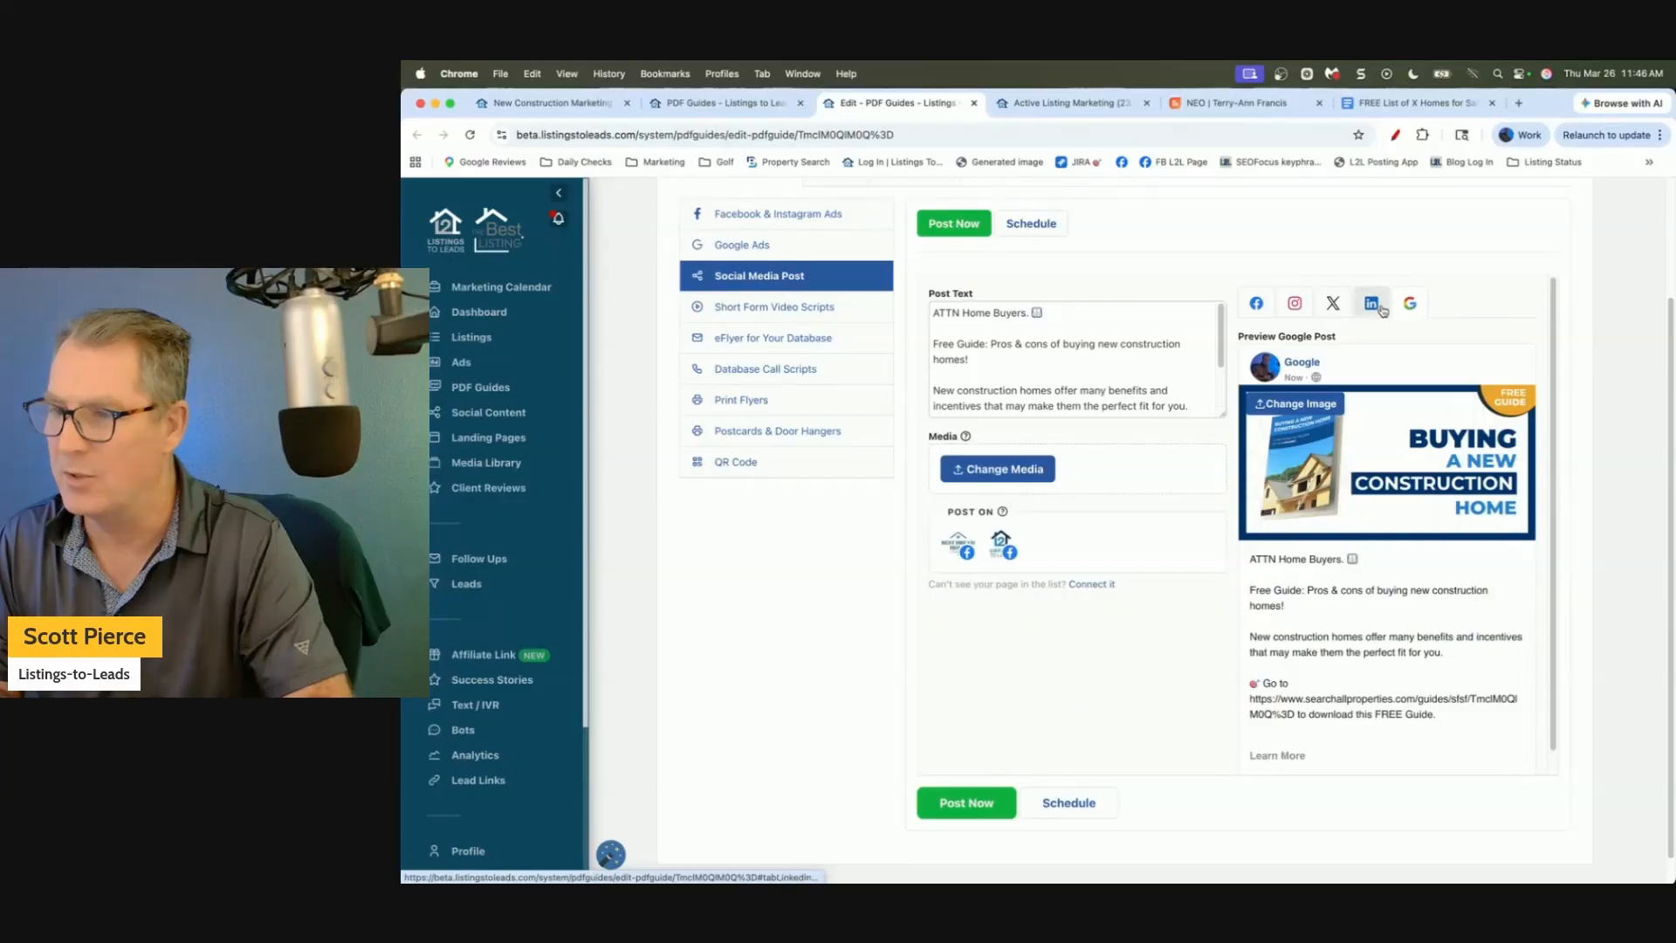
{"action": "left_click", "coordinate": [1366, 306]}
{"action": "left_click", "coordinate": [1333, 303]}
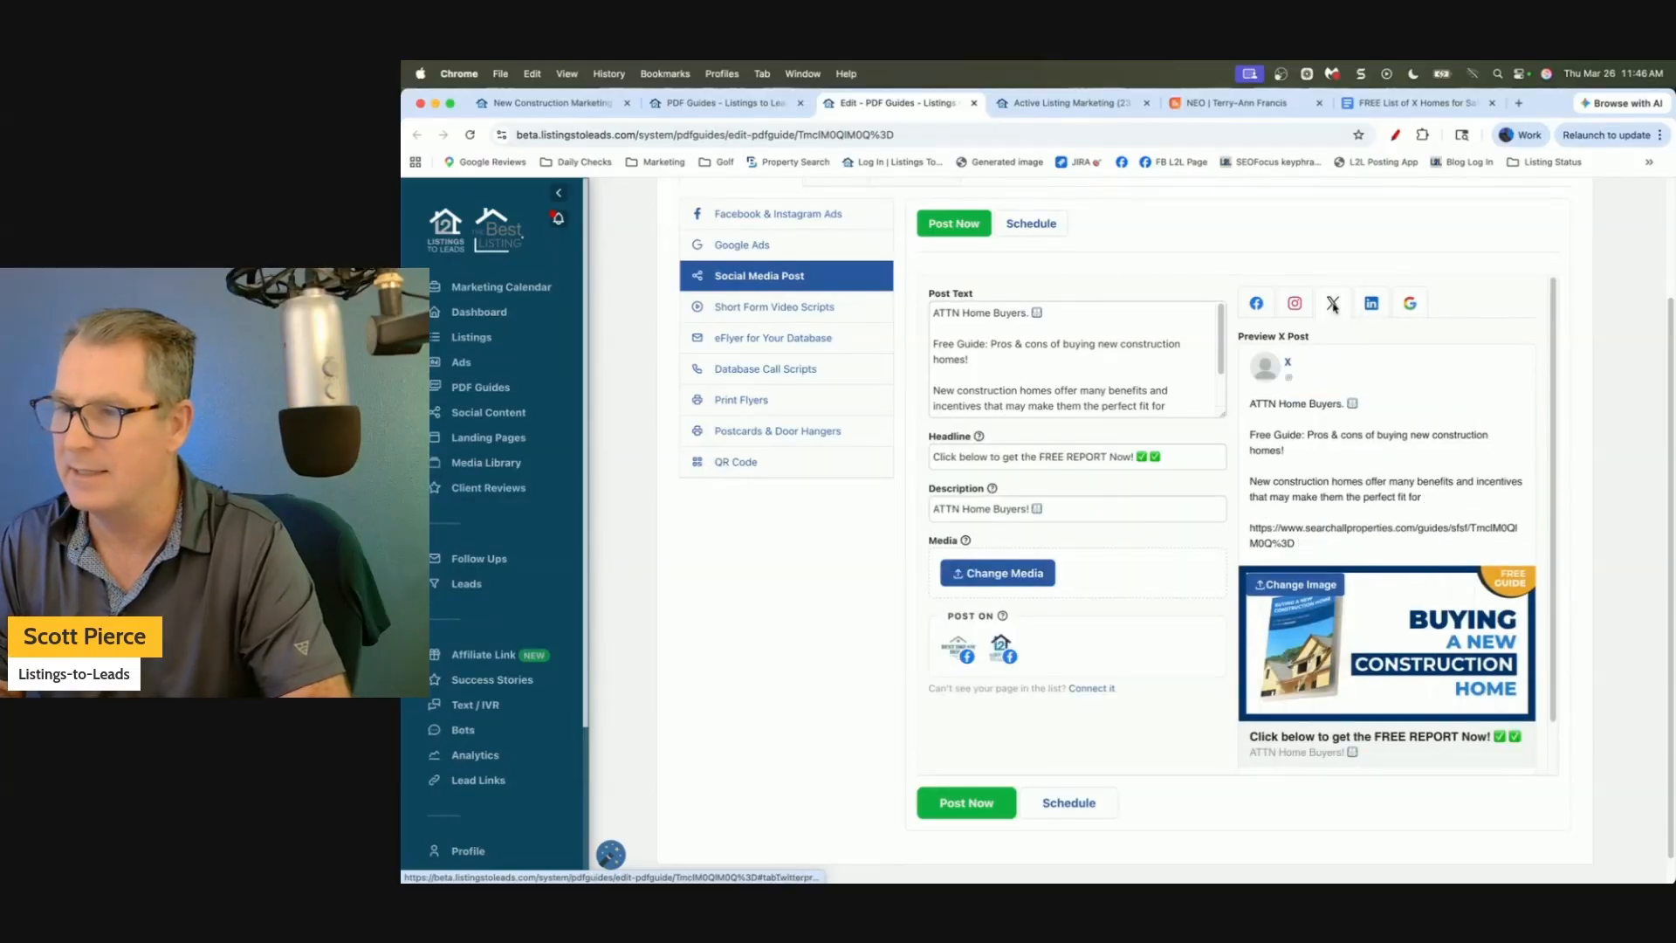
{"action": "left_click", "coordinate": [1295, 304]}
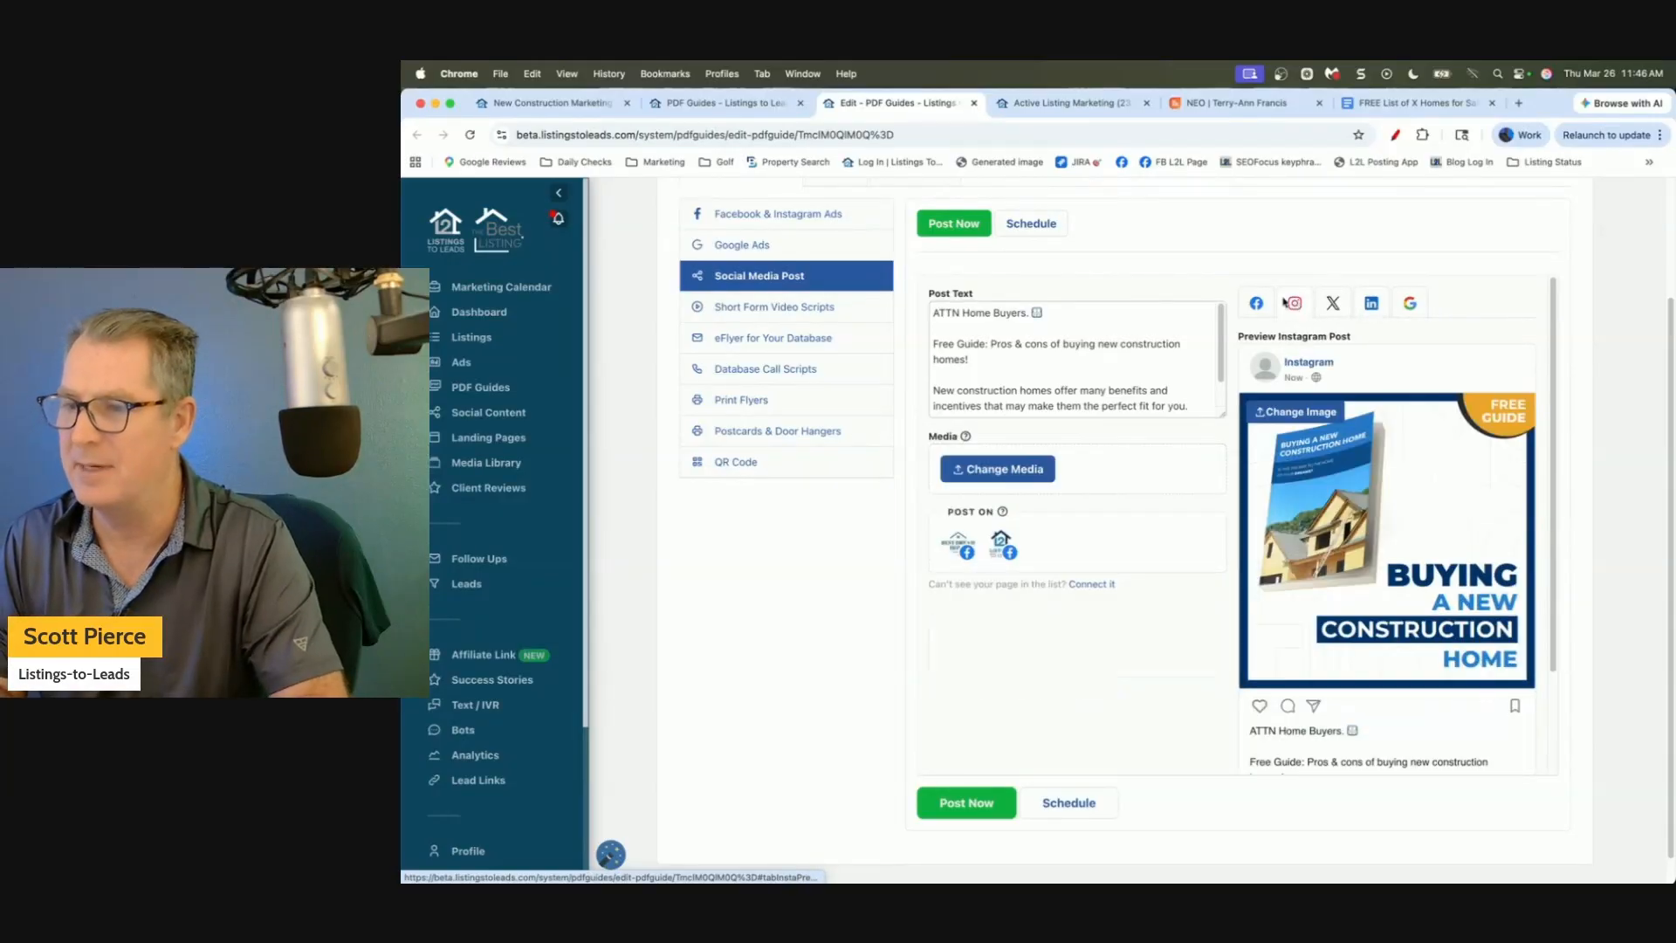
{"action": "left_click", "coordinate": [1258, 303]}
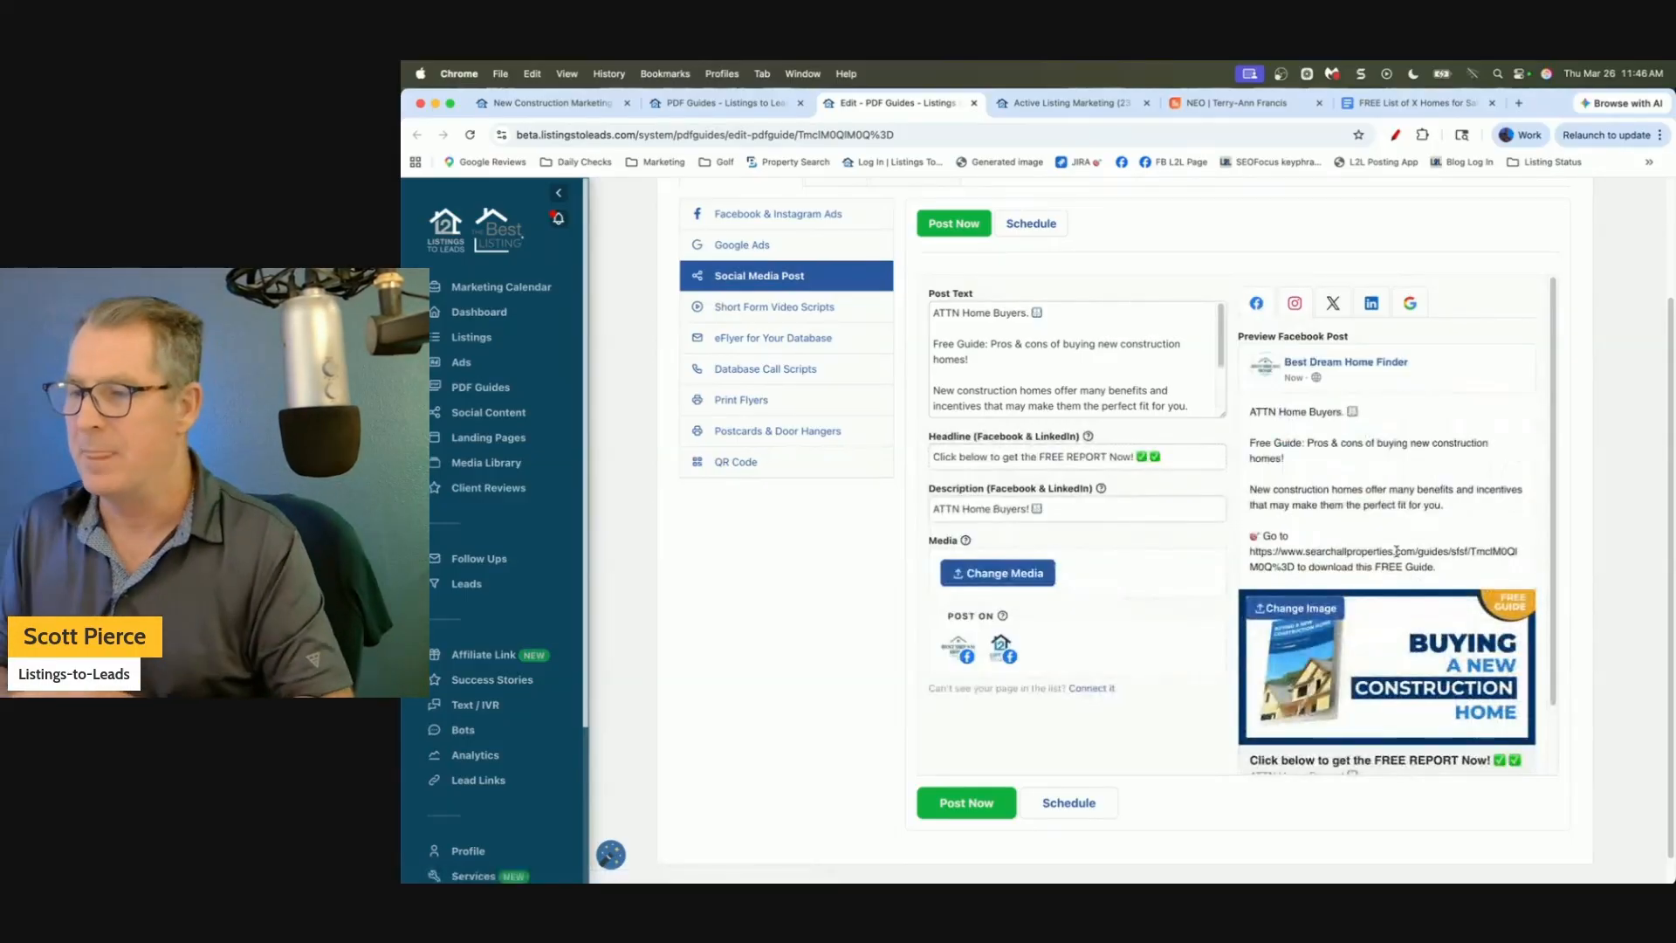
{"action": "scroll", "coordinate": [1349, 566], "scroll_direction": "down", "scroll_amount": 1}
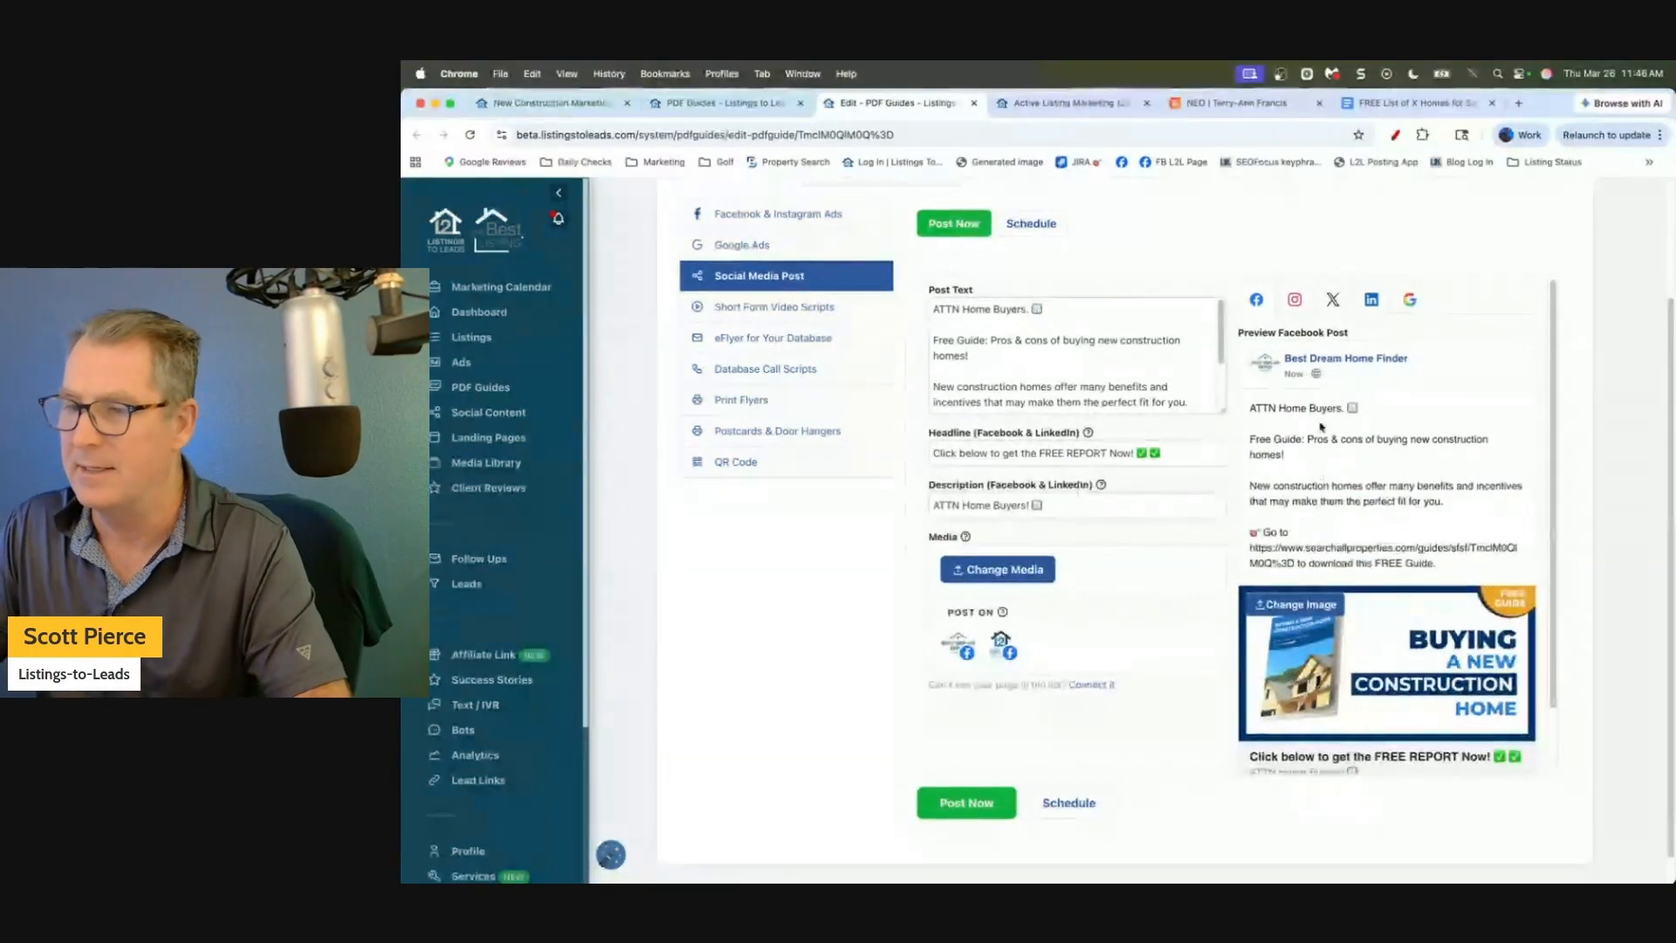
{"action": "left_click_drag", "start_coordinate": [1220, 411], "coordinate": [1220, 507]}
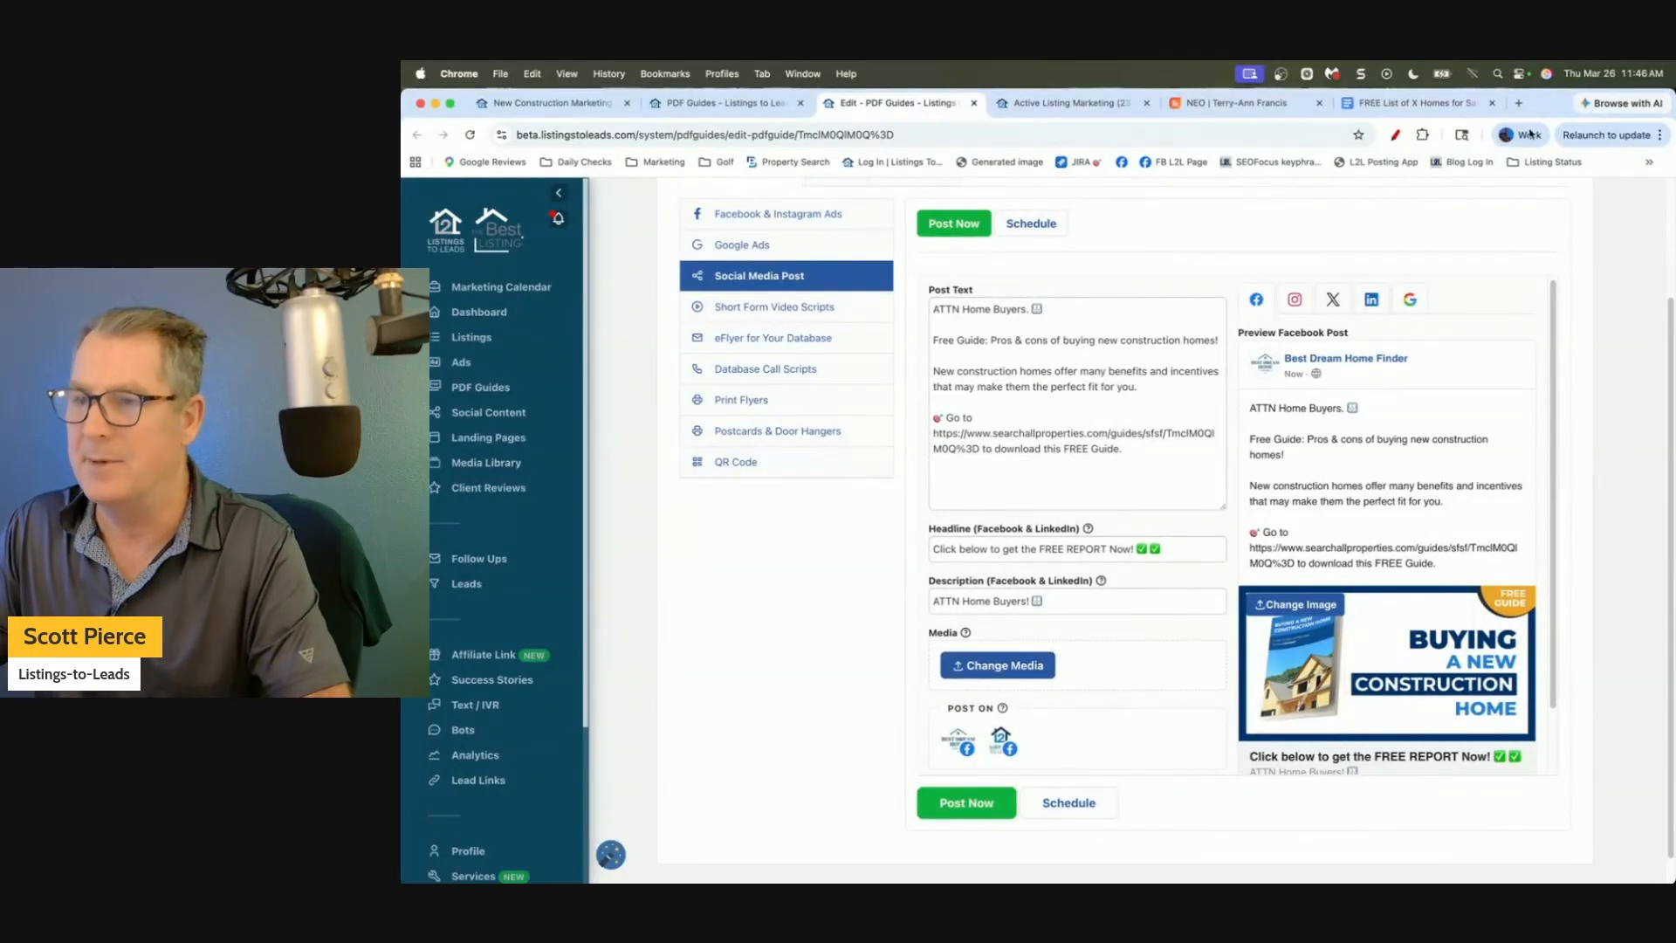
Switch to the NEO agent landing page and browse through its new-home listings.
{"action": "left_click", "coordinate": [1234, 105]}
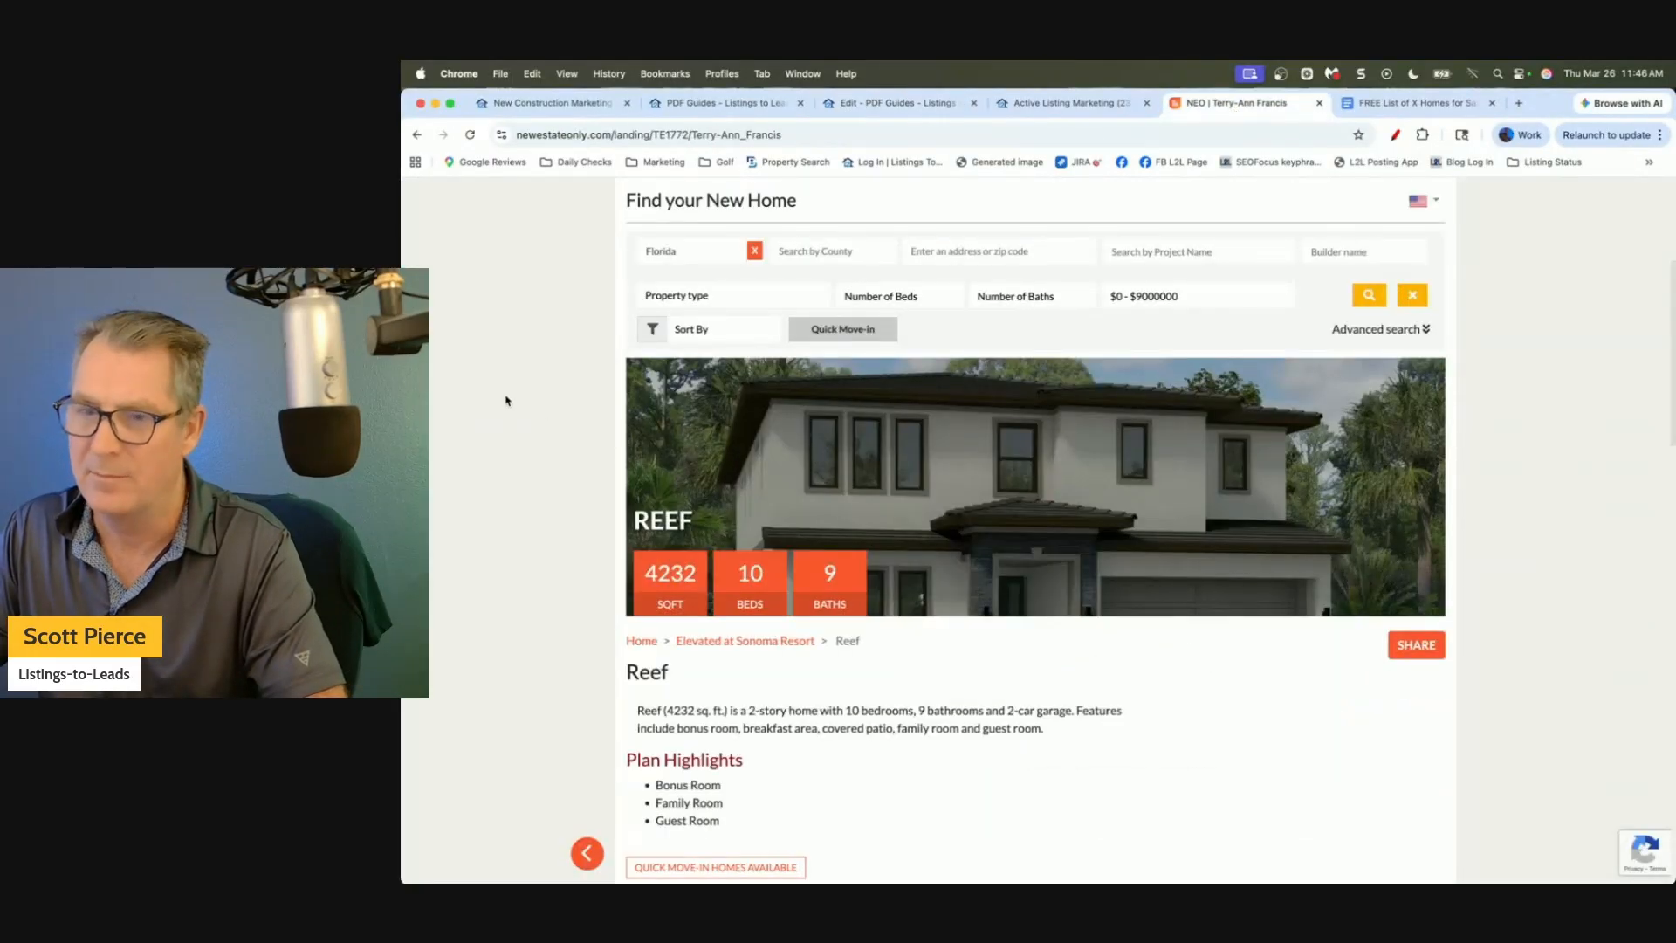
{"action": "scroll", "coordinate": [734, 299], "scroll_direction": "up", "scroll_amount": 4}
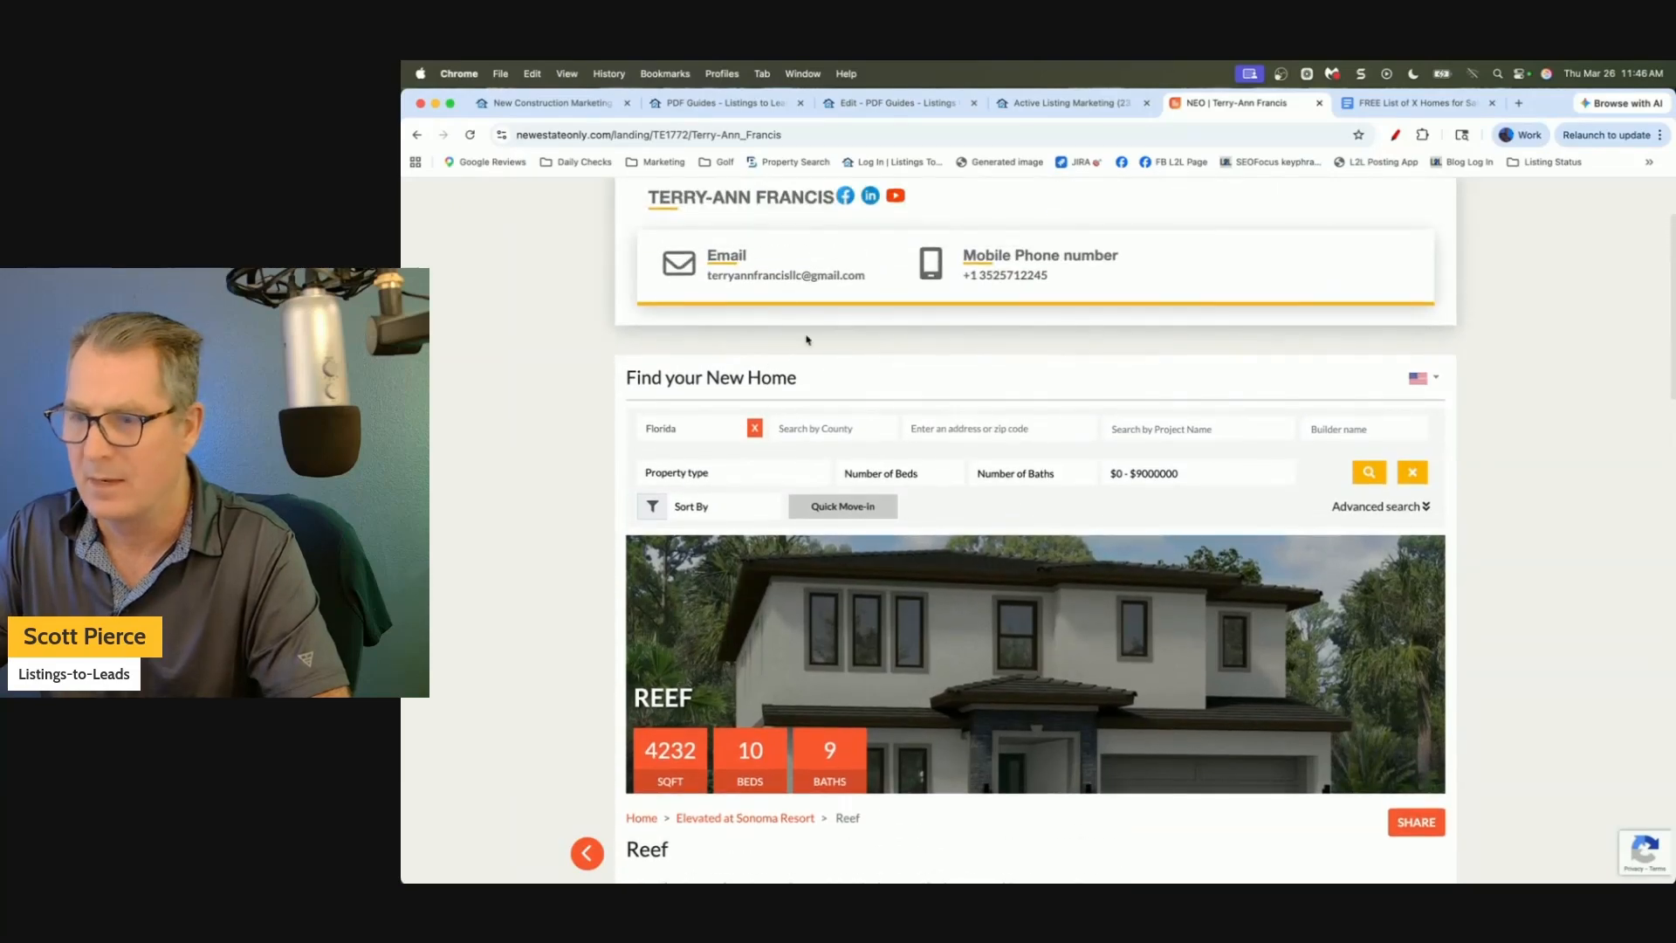
{"action": "scroll", "coordinate": [808, 340], "scroll_direction": "down", "scroll_amount": 1}
{"action": "left_click", "coordinate": [418, 135]}
{"action": "left_click", "coordinate": [443, 135]}
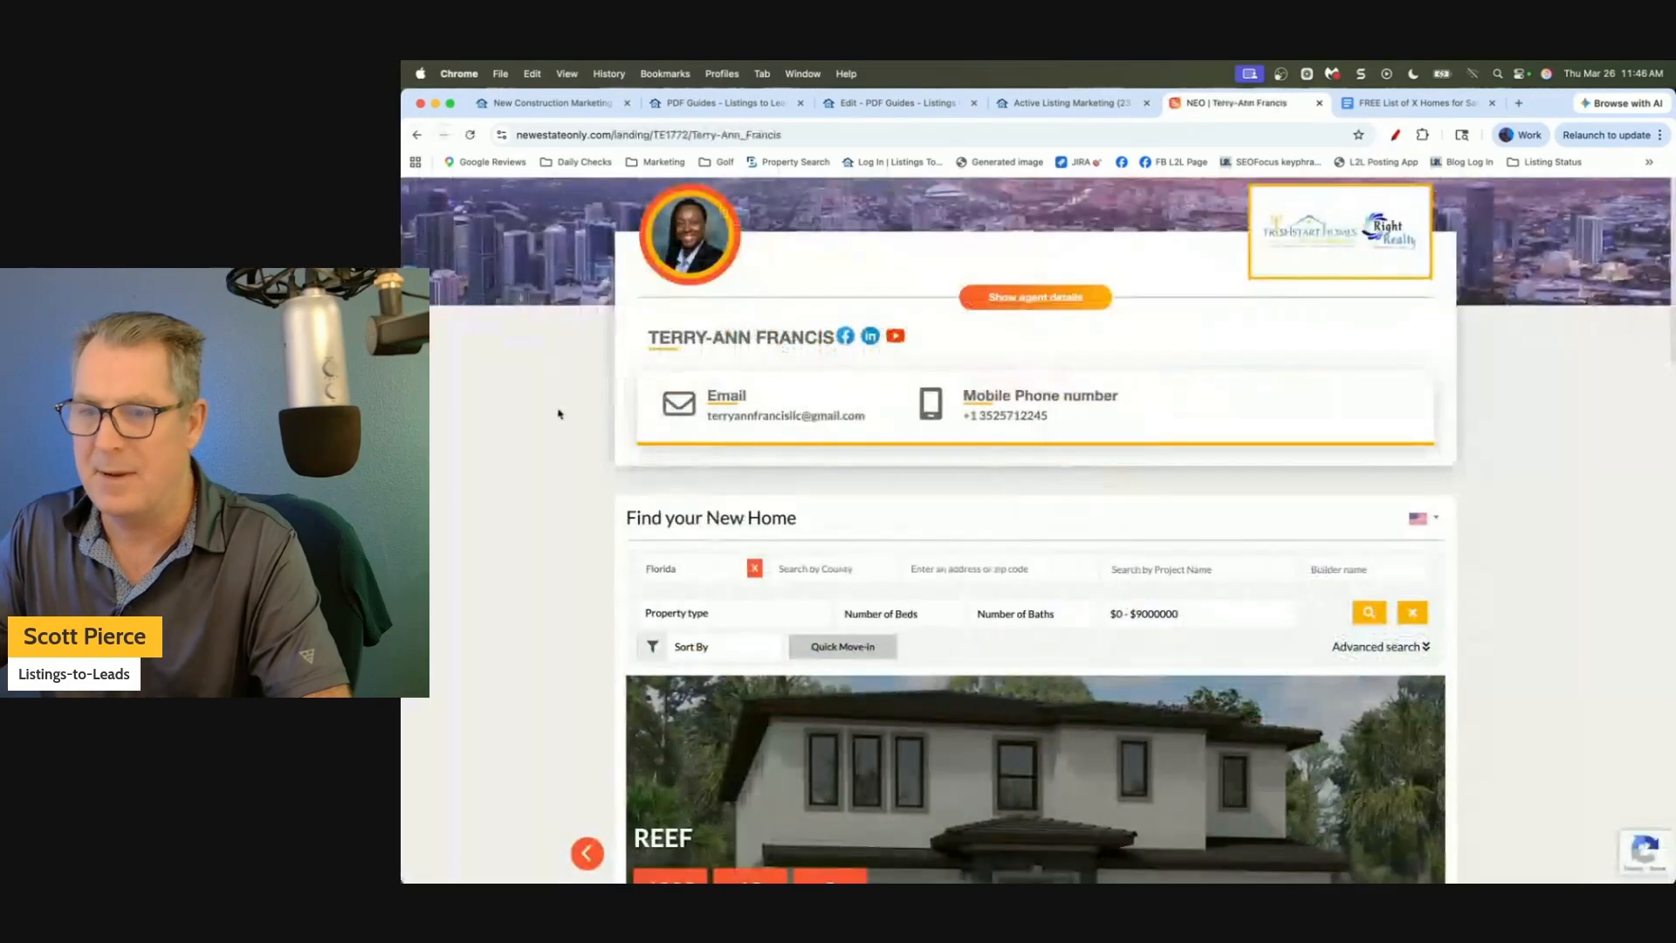
{"action": "scroll", "coordinate": [559, 414], "scroll_direction": "down", "scroll_amount": 3}
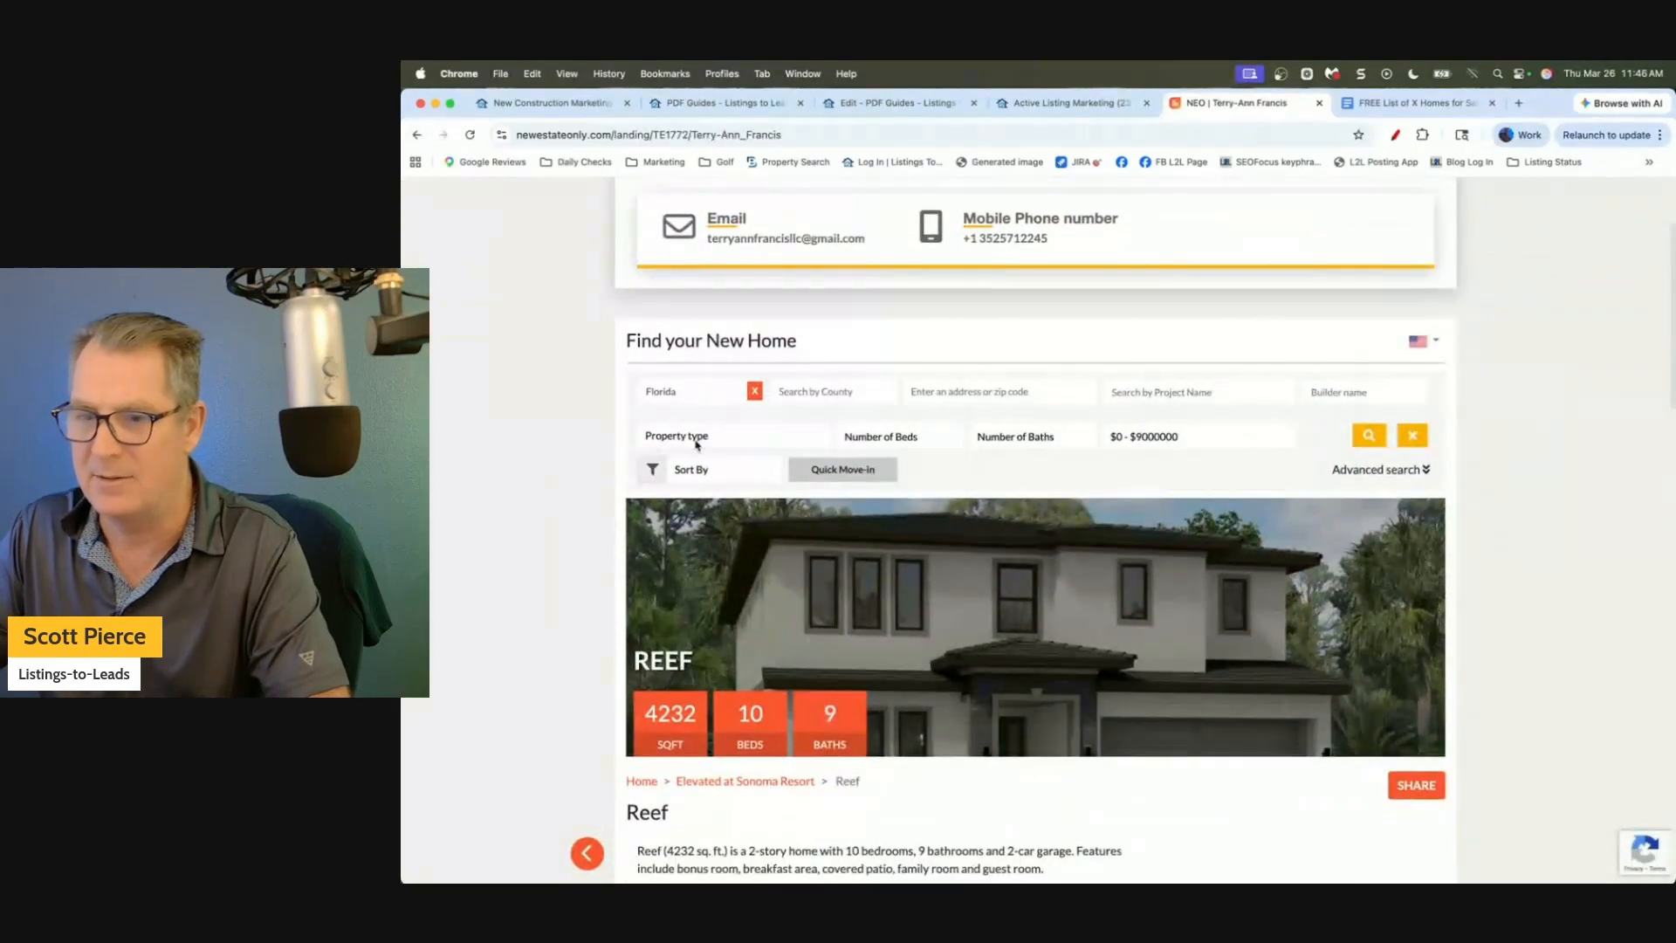
{"action": "scroll", "coordinate": [696, 443], "scroll_direction": "down", "scroll_amount": 10}
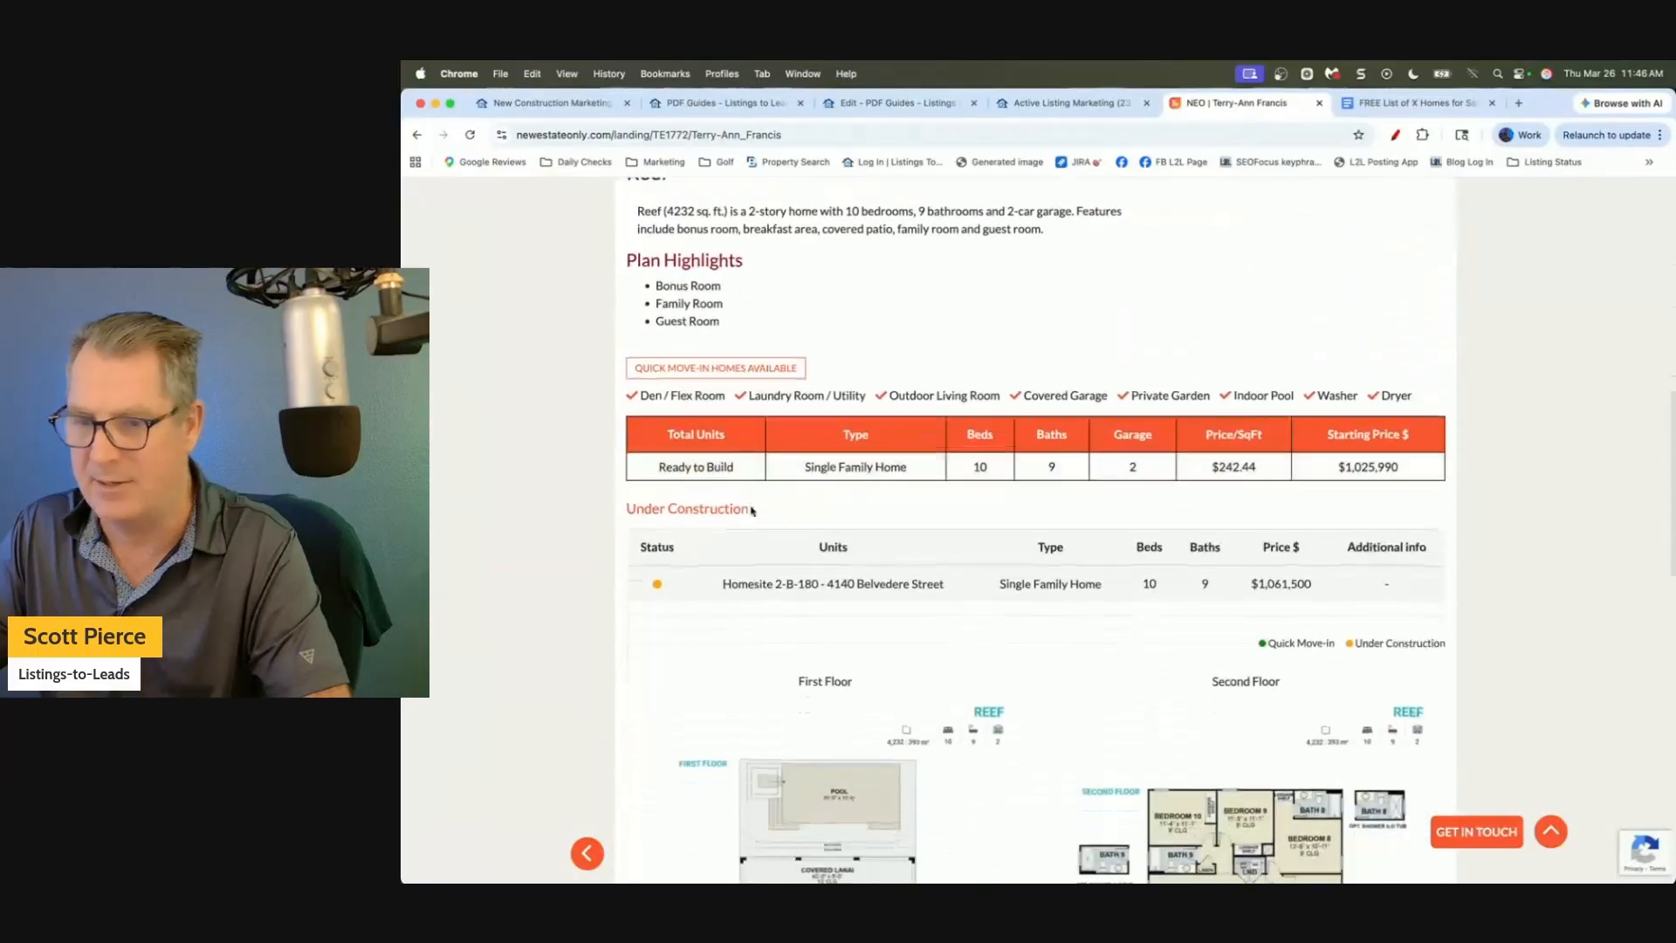
{"action": "scroll", "coordinate": [751, 512], "scroll_direction": "down", "scroll_amount": 5}
{"action": "scroll", "coordinate": [618, 424], "scroll_direction": "up", "scroll_amount": 3}
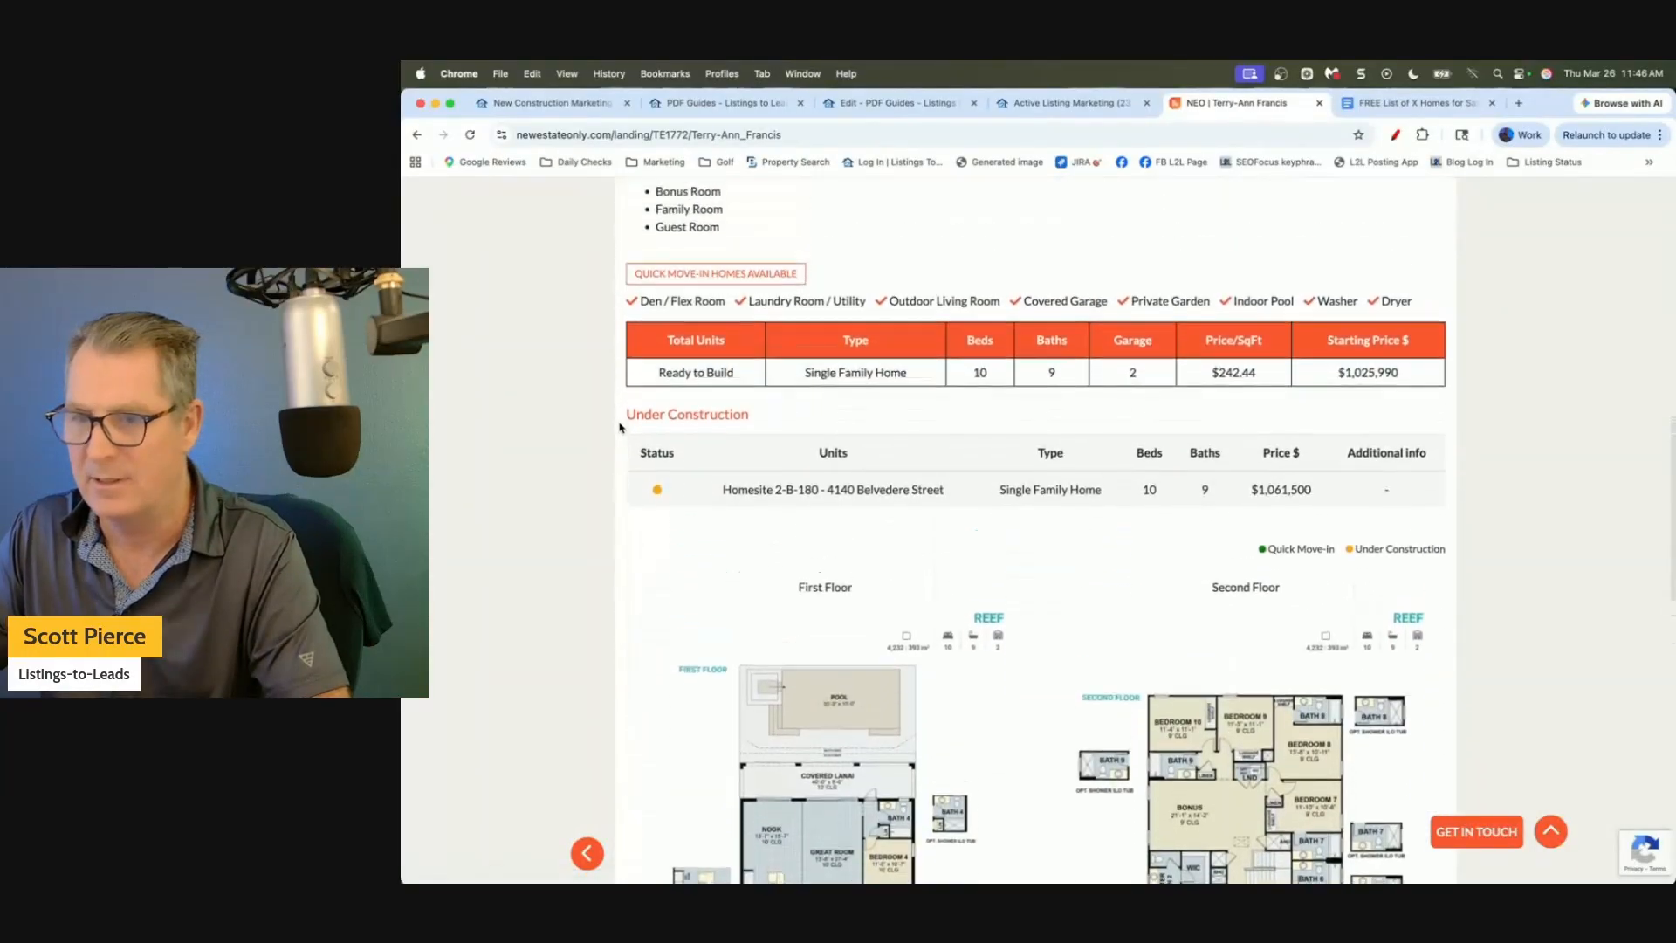
{"action": "scroll", "coordinate": [620, 427], "scroll_direction": "up", "scroll_amount": 6}
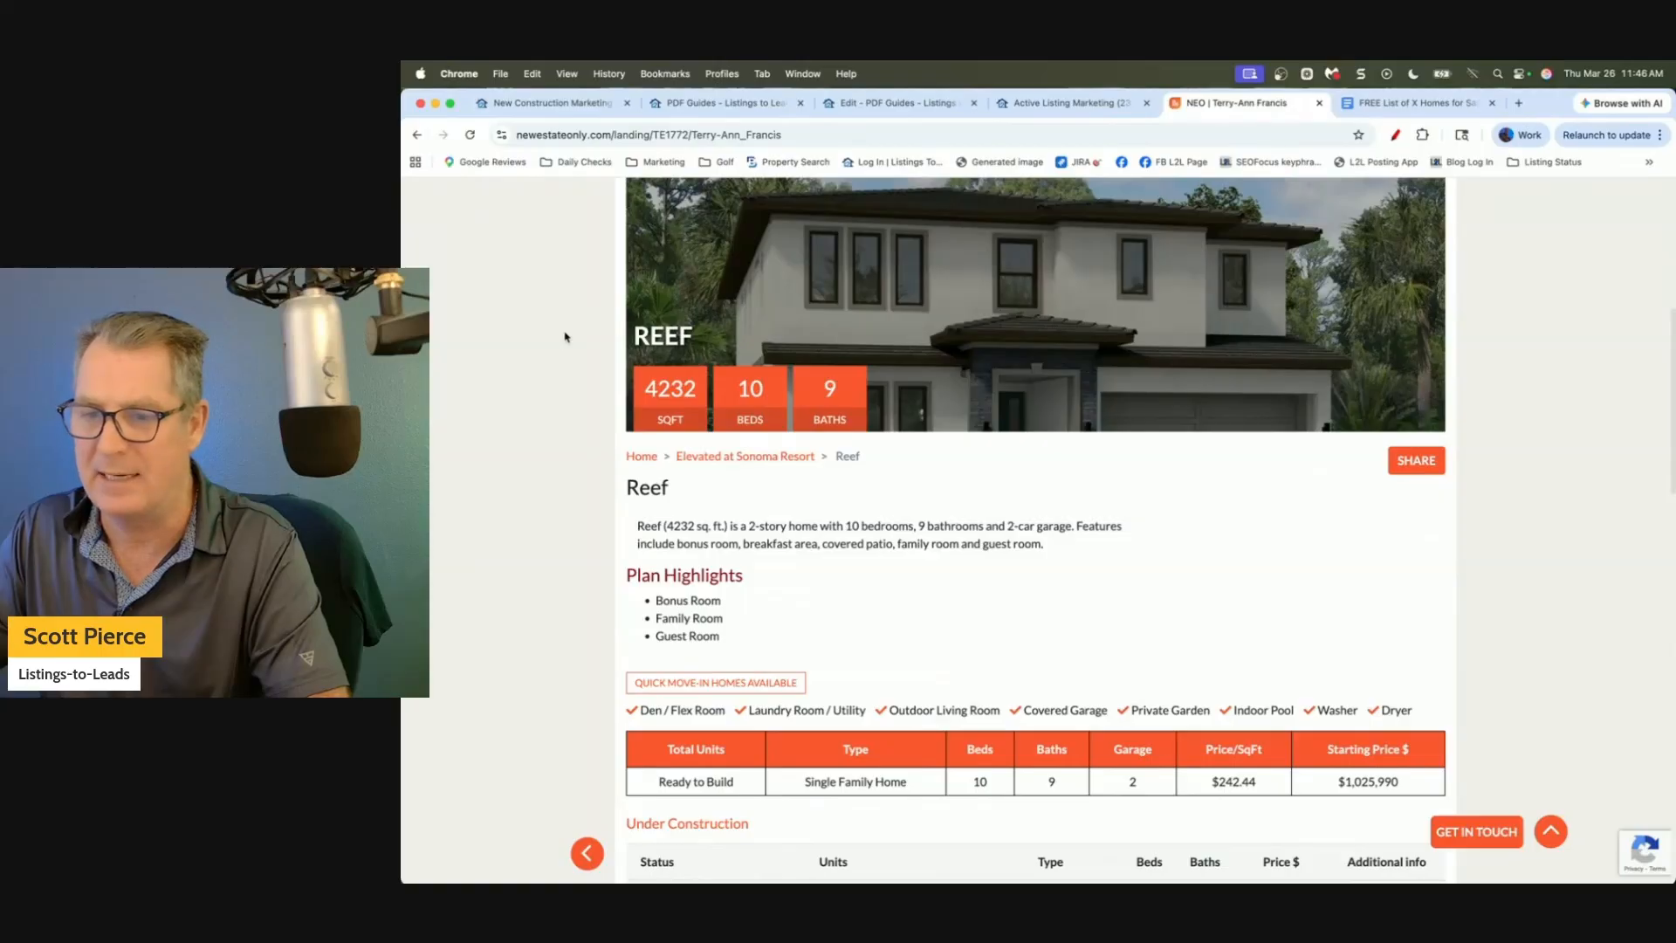
{"action": "scroll", "coordinate": [565, 337], "scroll_direction": "up", "scroll_amount": 4}
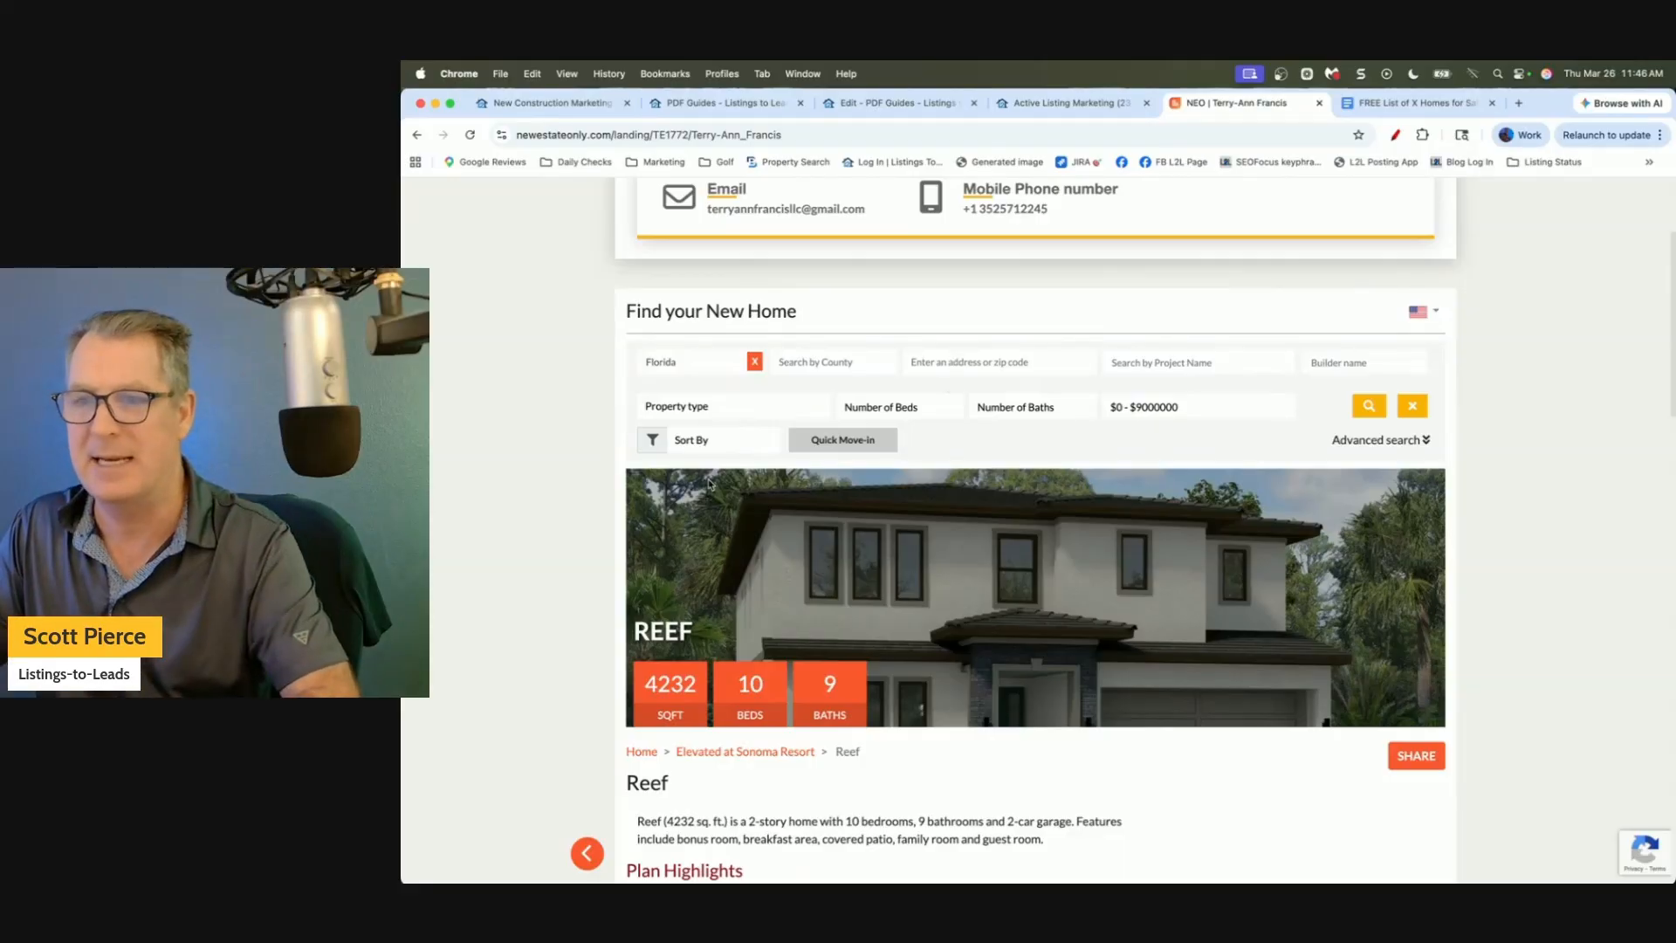
Open the Windsor Cay Resort community page, then begin the post heading back in the editor.
{"action": "left_click", "coordinate": [469, 134]}
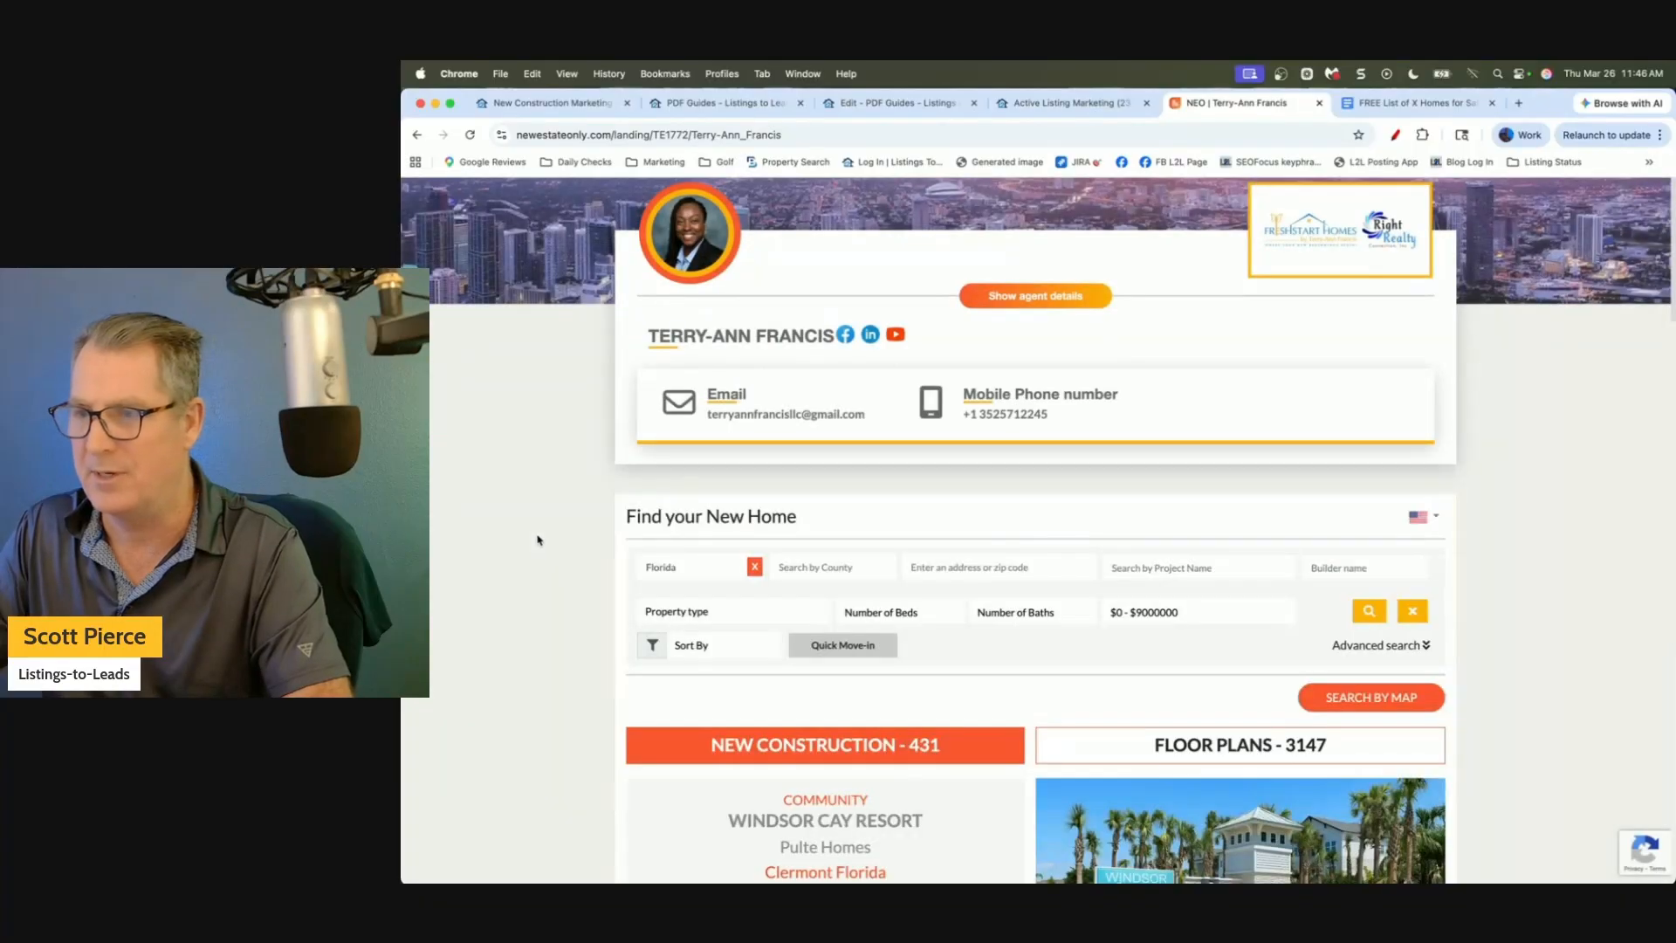
{"action": "scroll", "coordinate": [478, 424], "scroll_direction": "down", "scroll_amount": 5}
{"action": "scroll", "coordinate": [479, 423], "scroll_direction": "down", "scroll_amount": 2}
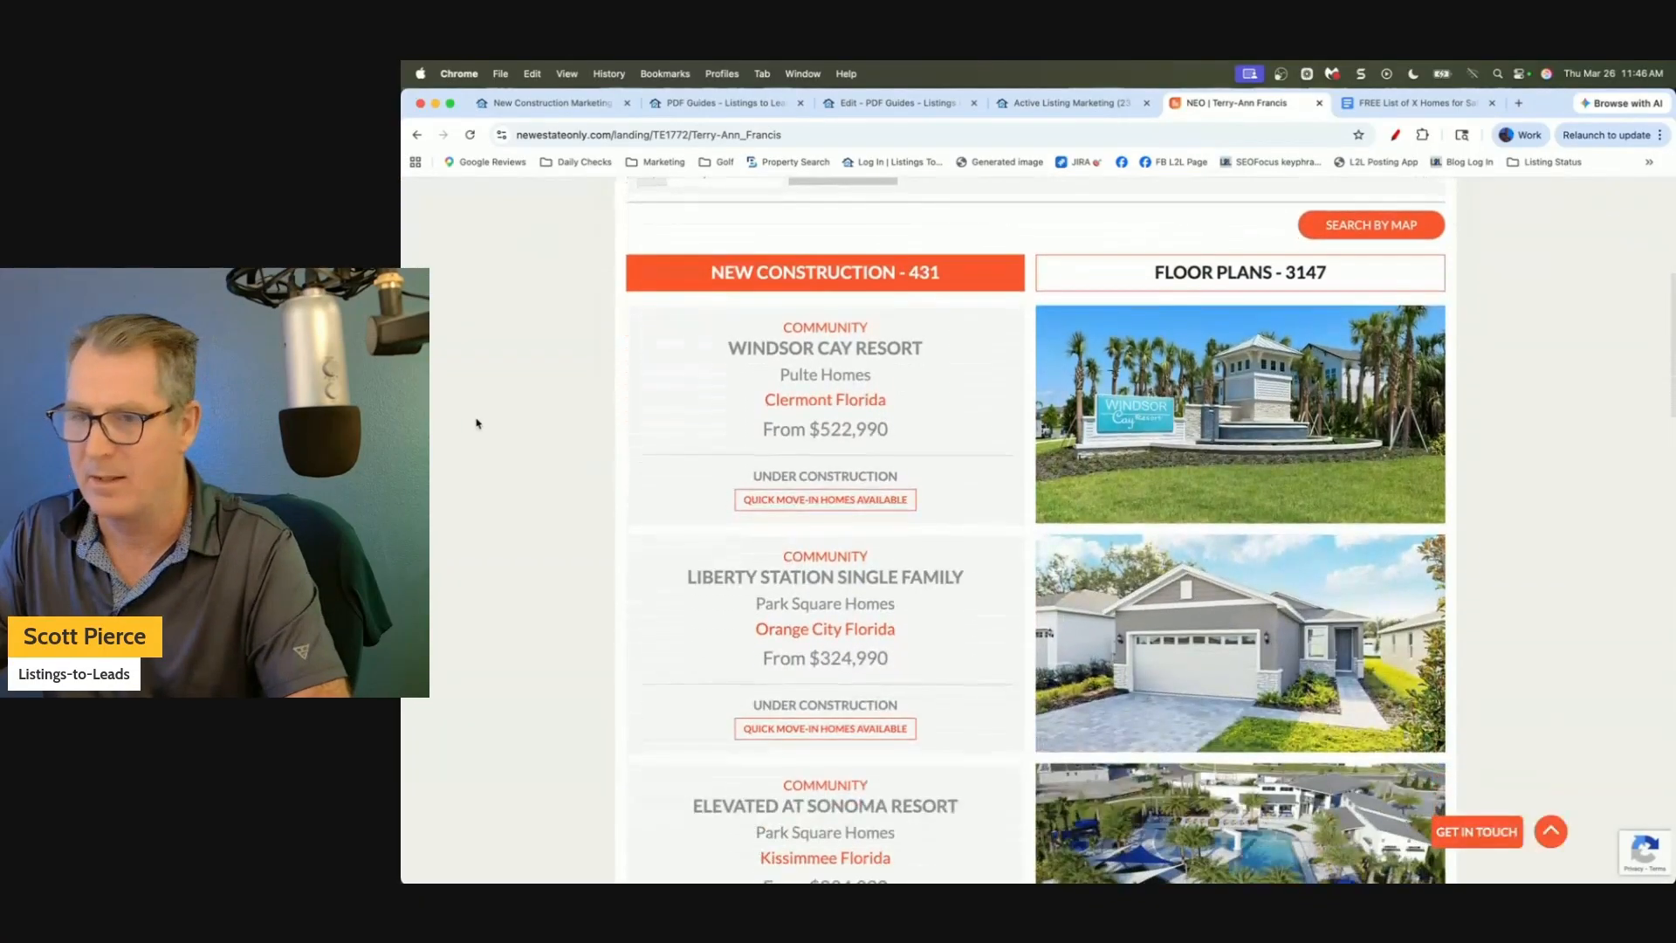
{"action": "left_click", "coordinate": [830, 322]}
{"action": "scroll", "coordinate": [760, 542], "scroll_direction": "down", "scroll_amount": 1}
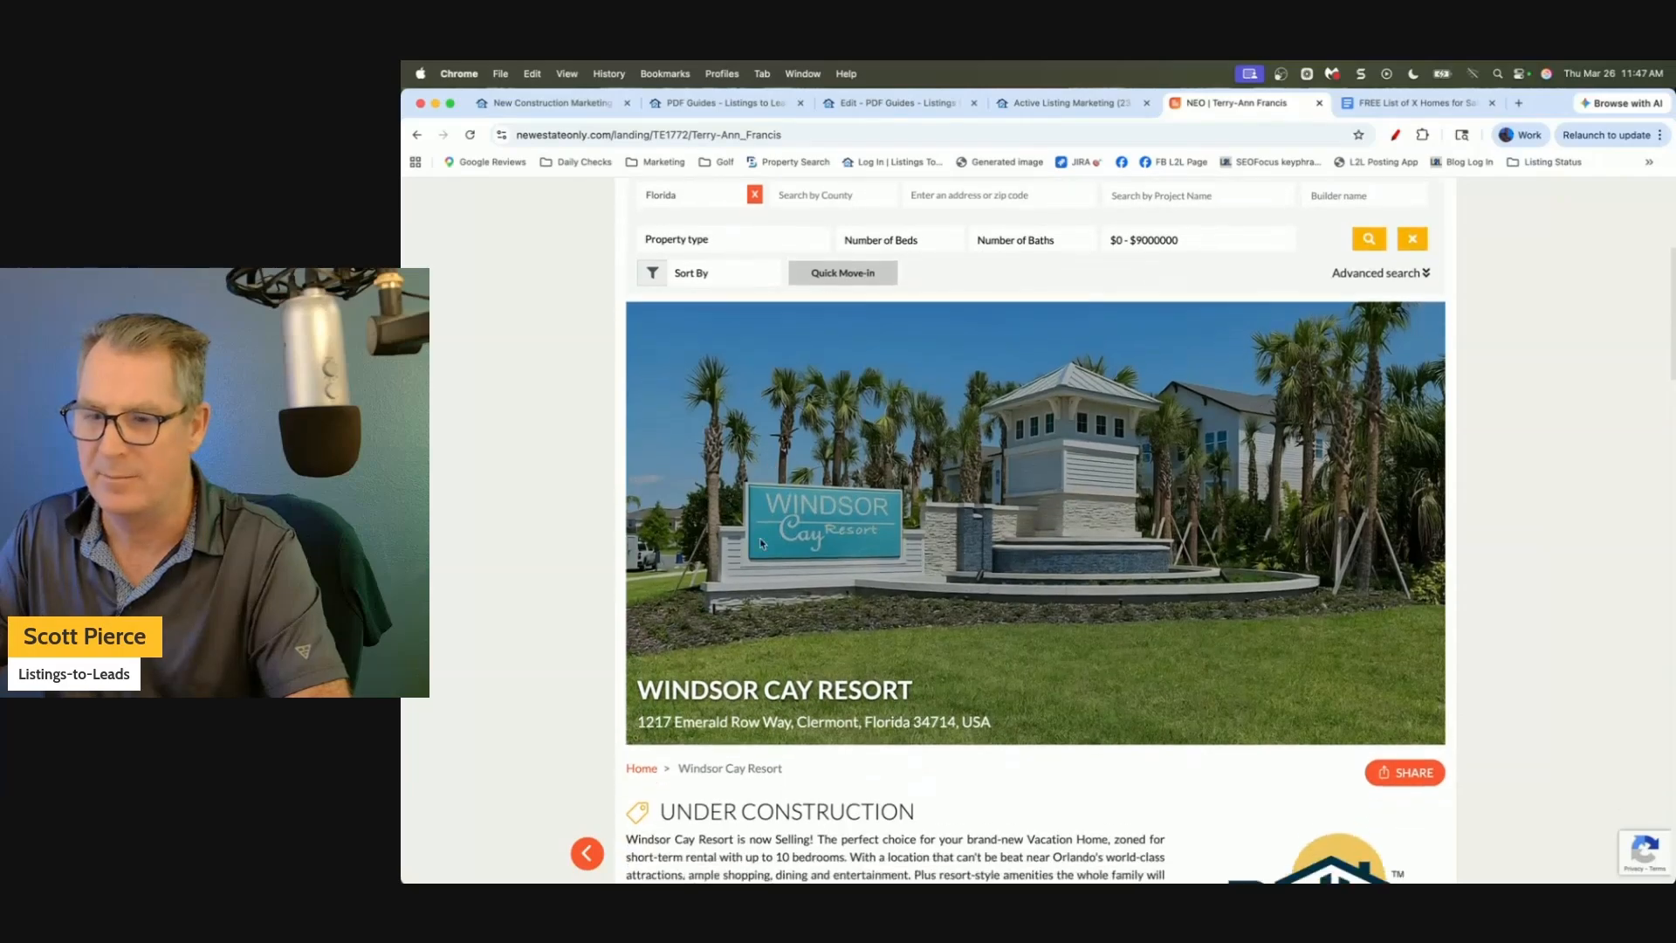
{"action": "scroll", "coordinate": [760, 538], "scroll_direction": "down", "scroll_amount": 4}
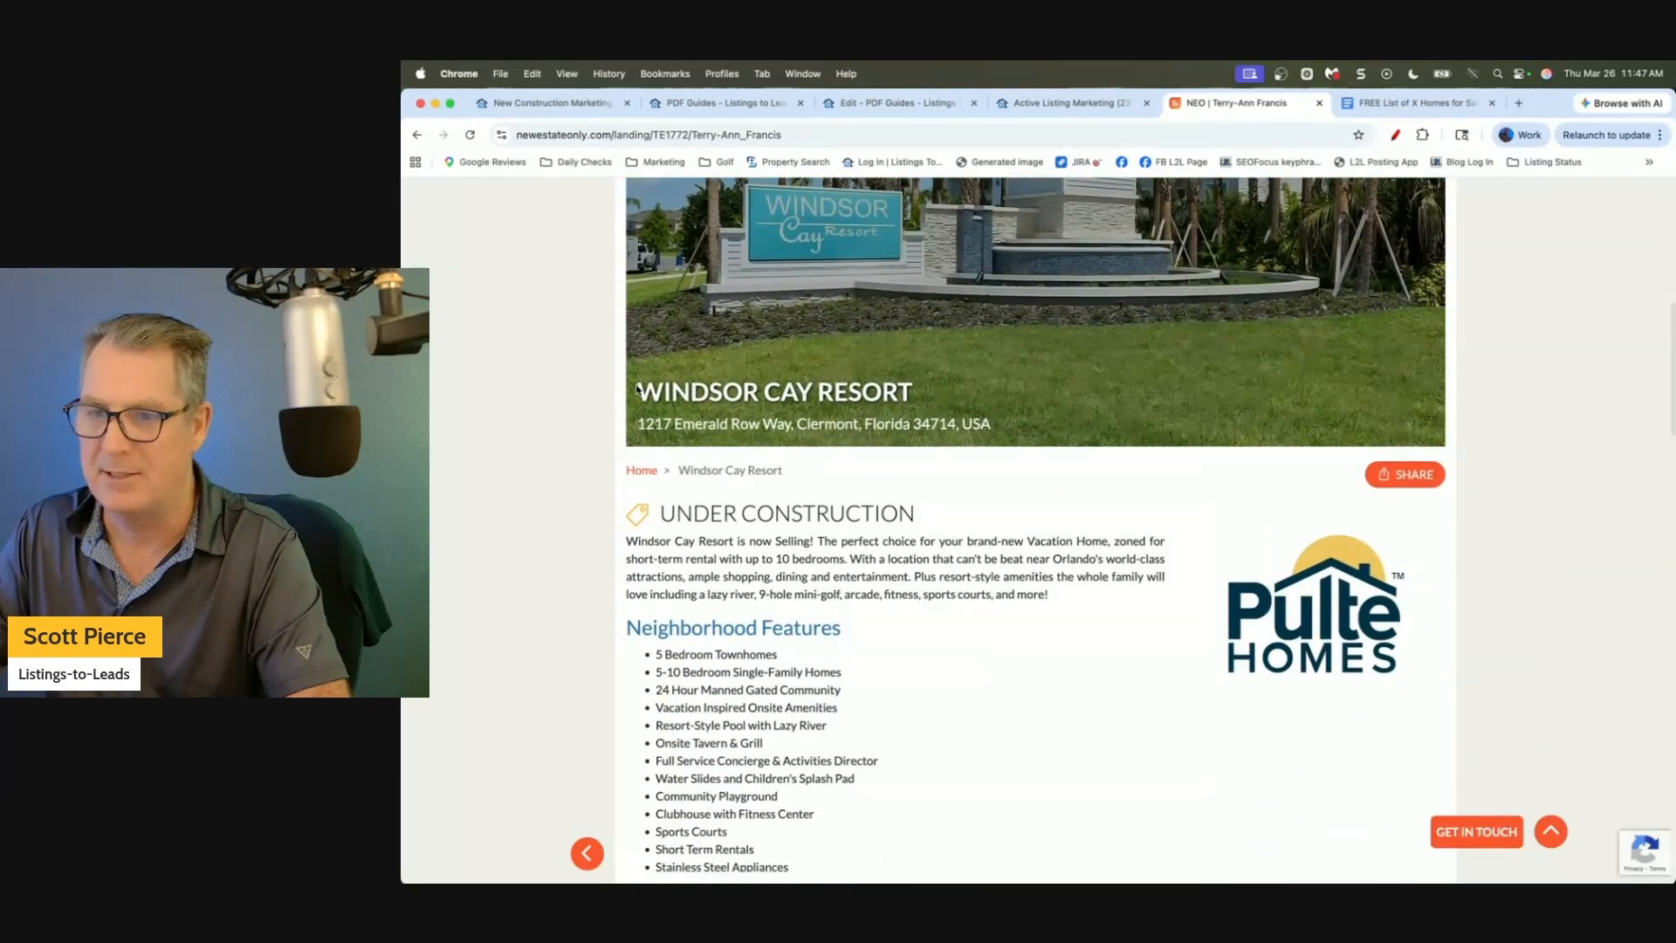
{"action": "left_click", "coordinate": [899, 103]}
{"action": "type", "text": "on st"}
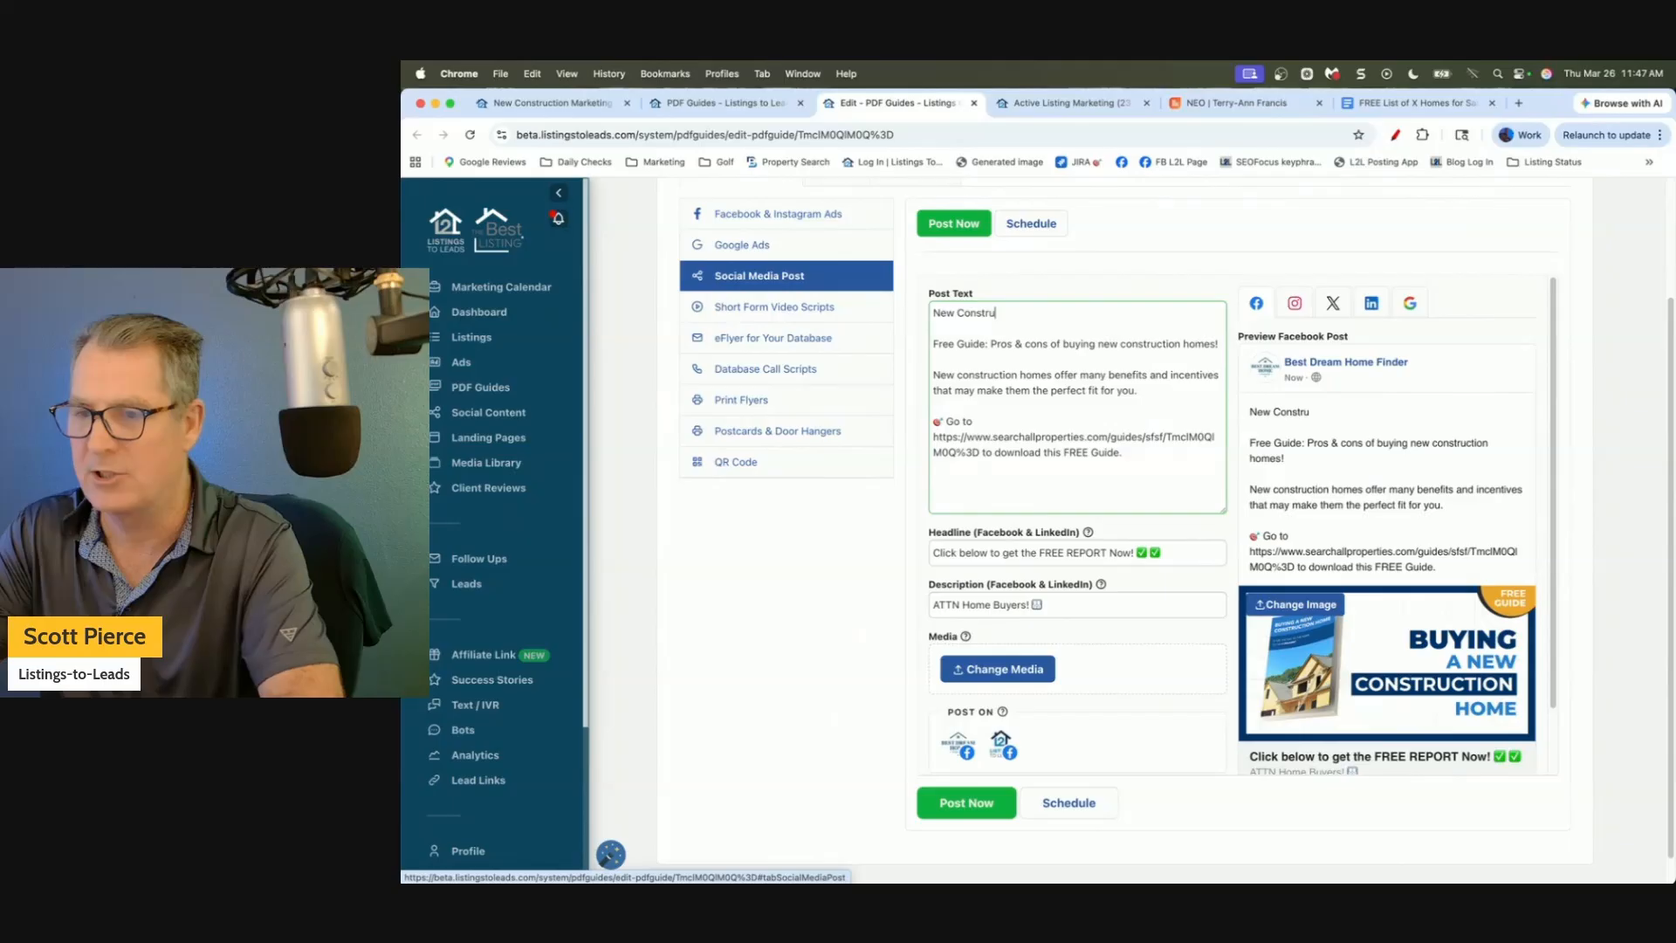
{"action": "type", "text": "ruction Homes at Windsor Cay Resort"}
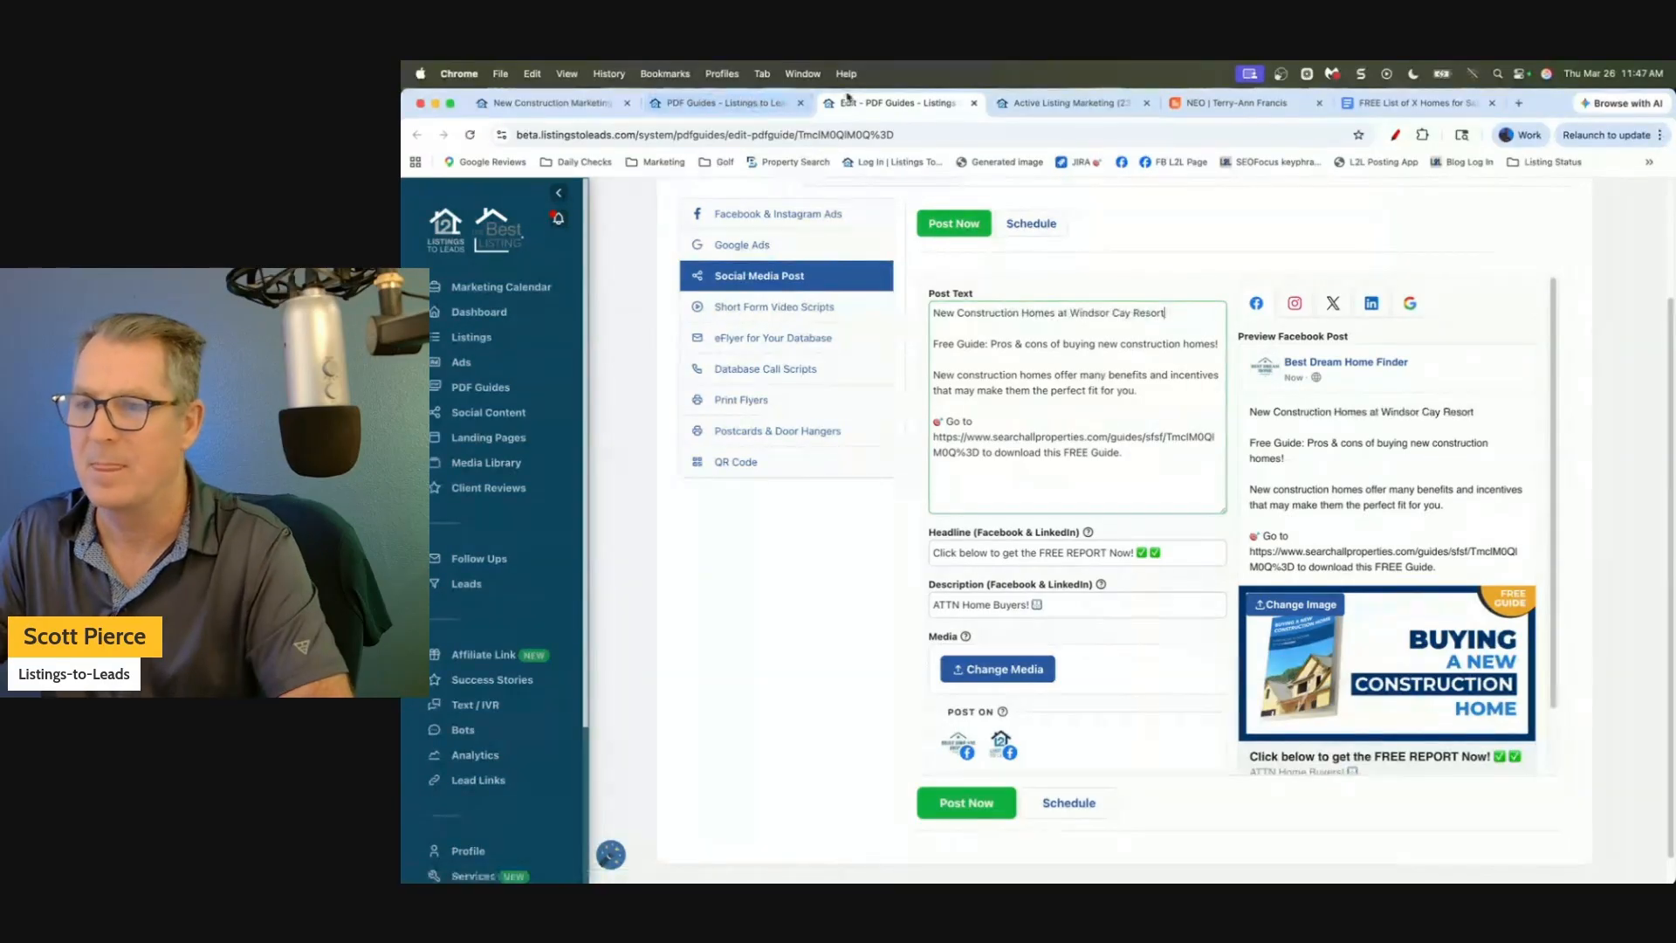
Paste the Windsor Cay Resort description below the 'New Construction Homes at Windsor Cay Resort' heading.
{"action": "left_click_drag", "start_coordinate": [1219, 104], "coordinate": [1122, 110]}
{"action": "left_click", "coordinate": [718, 535]}
{"action": "scroll", "coordinate": [694, 541], "scroll_direction": "down", "scroll_amount": 1}
{"action": "scroll", "coordinate": [694, 541], "scroll_direction": "down", "scroll_amount": 3}
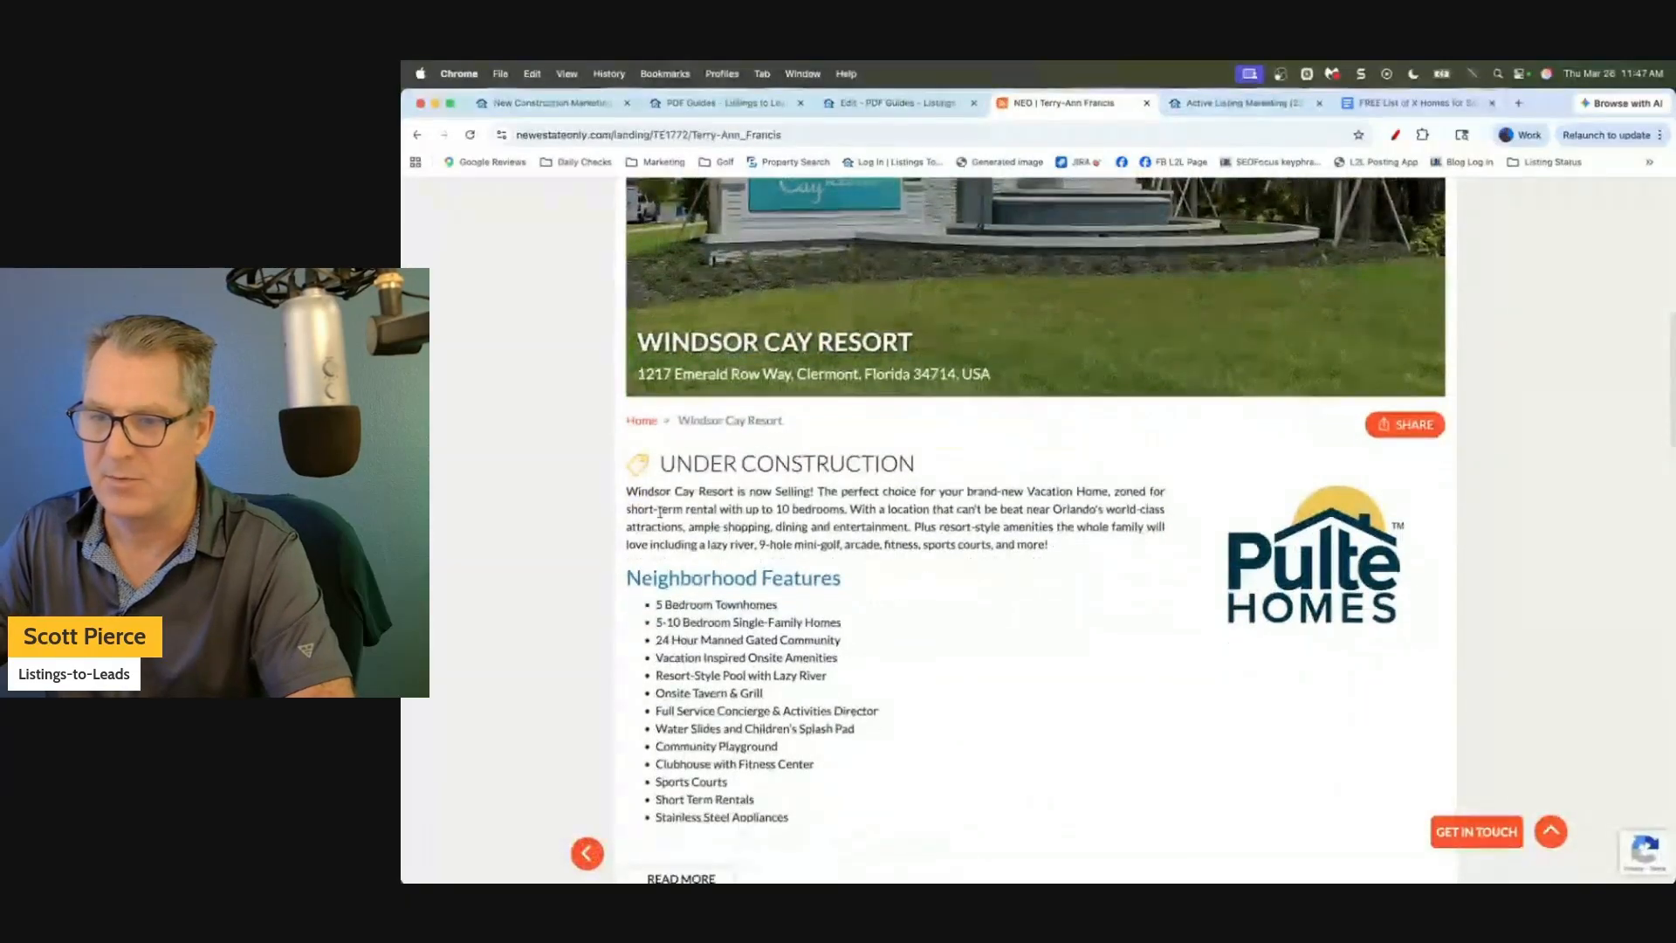
{"action": "left_click_drag", "start_coordinate": [640, 361], "coordinate": [1082, 436]}
{"action": "key", "text": "super+c"}
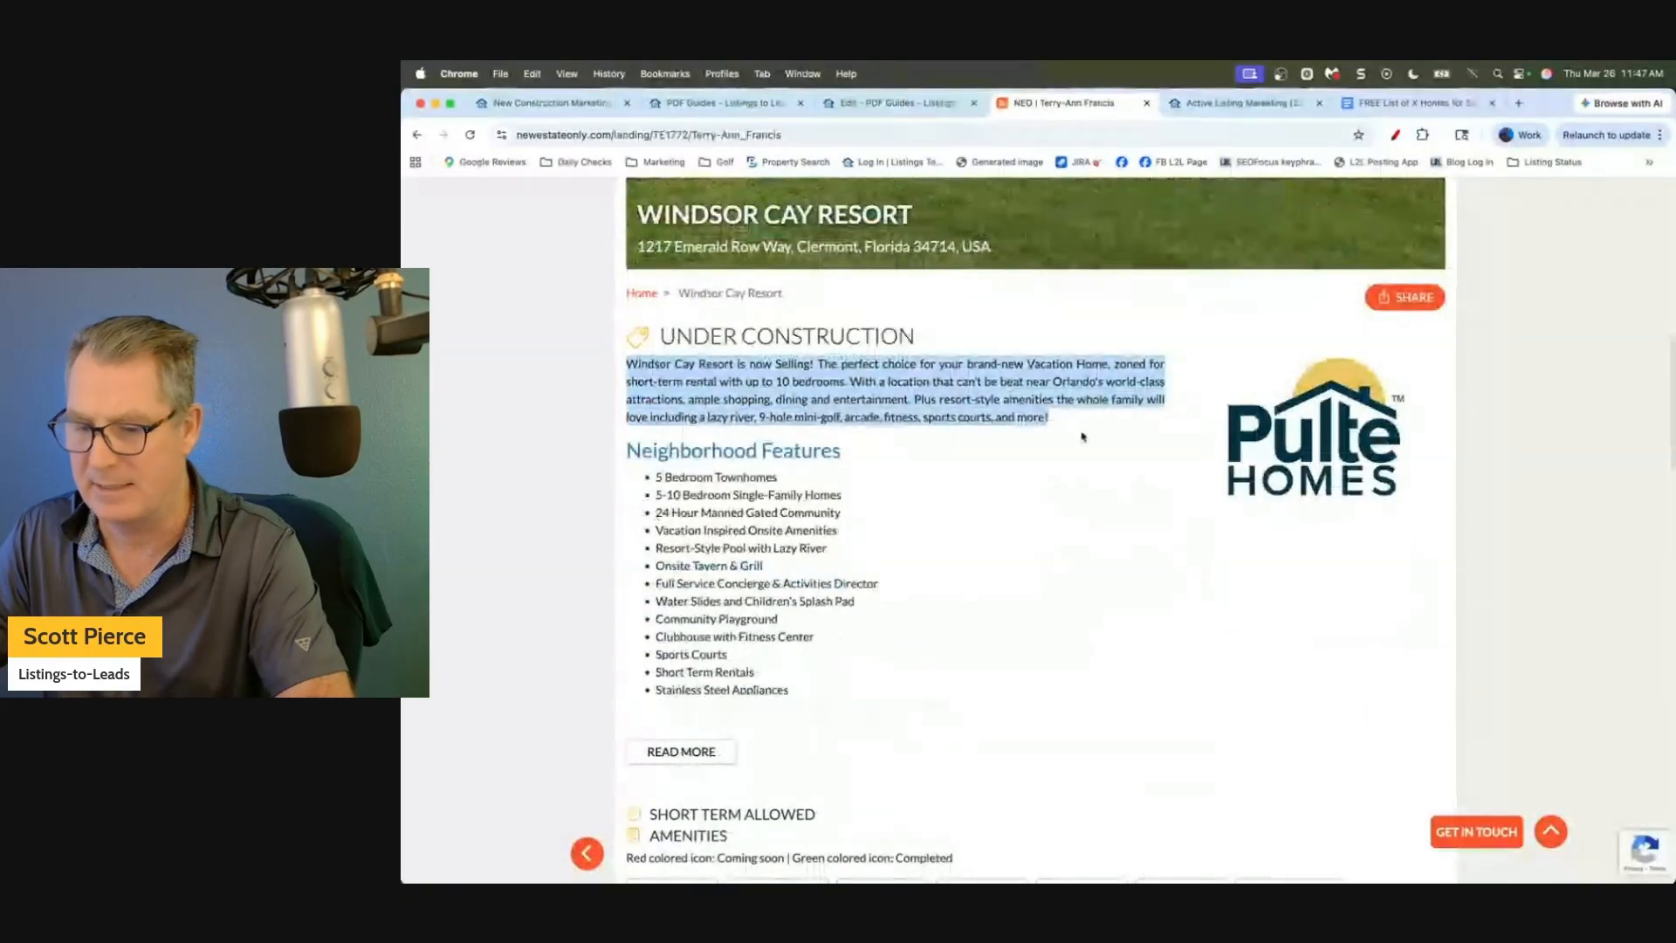
{"action": "key", "text": "ctrl+shift+Tab"}
{"action": "key", "text": "super+v"}
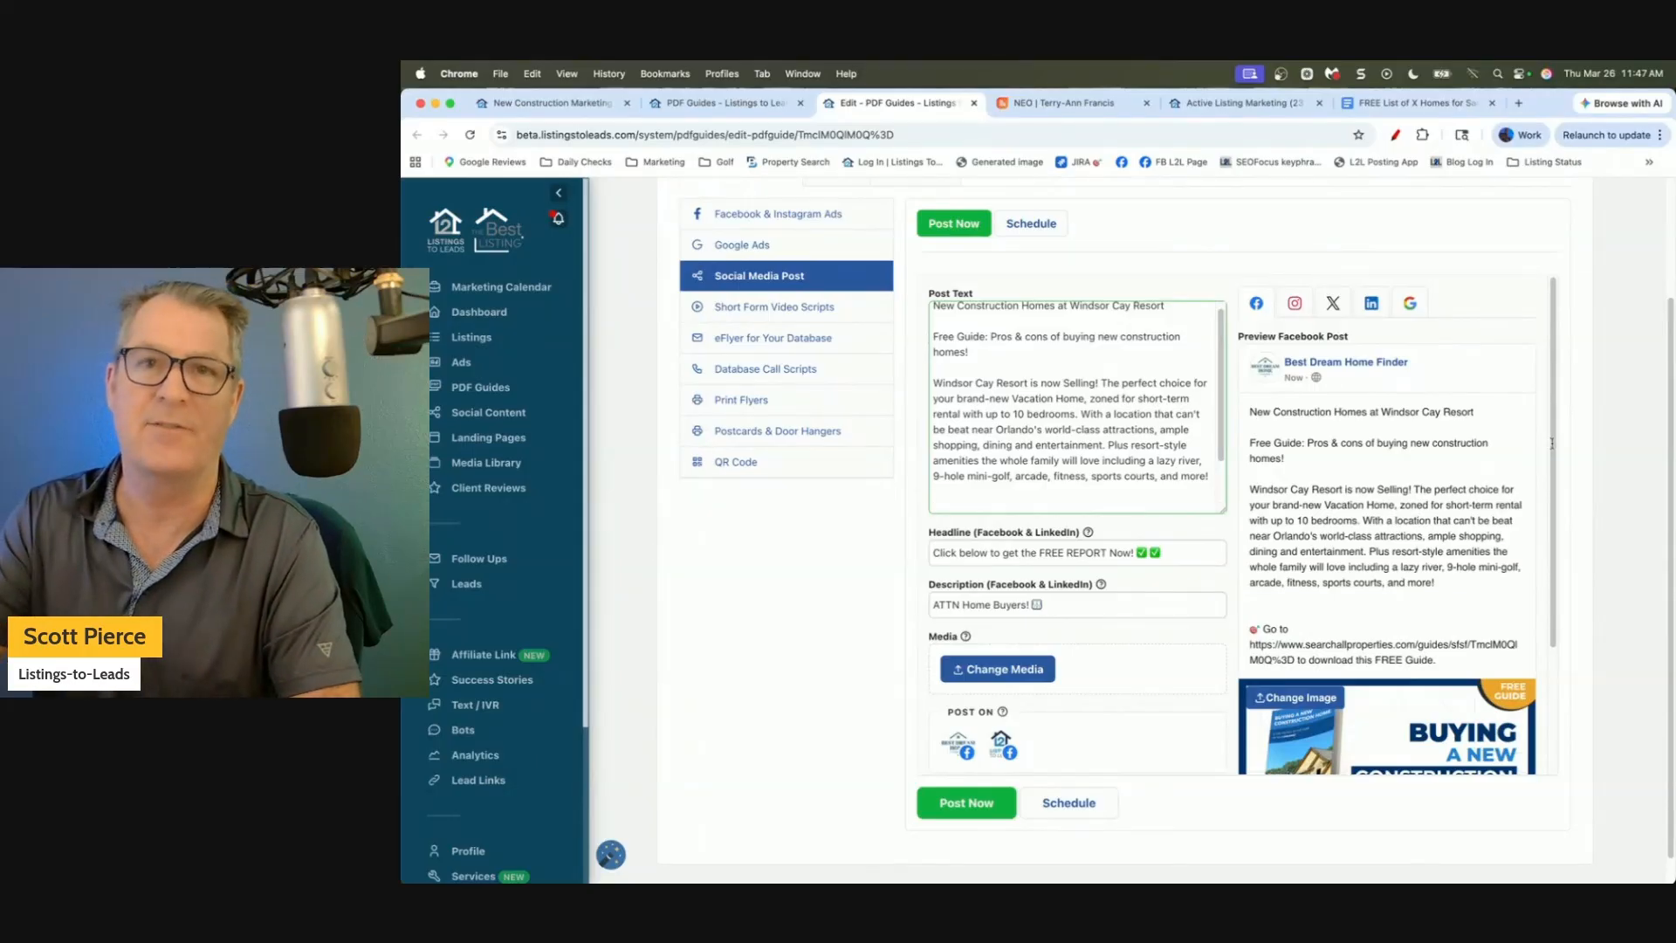
{"action": "scroll", "coordinate": [1619, 465], "scroll_direction": "down", "scroll_amount": 1}
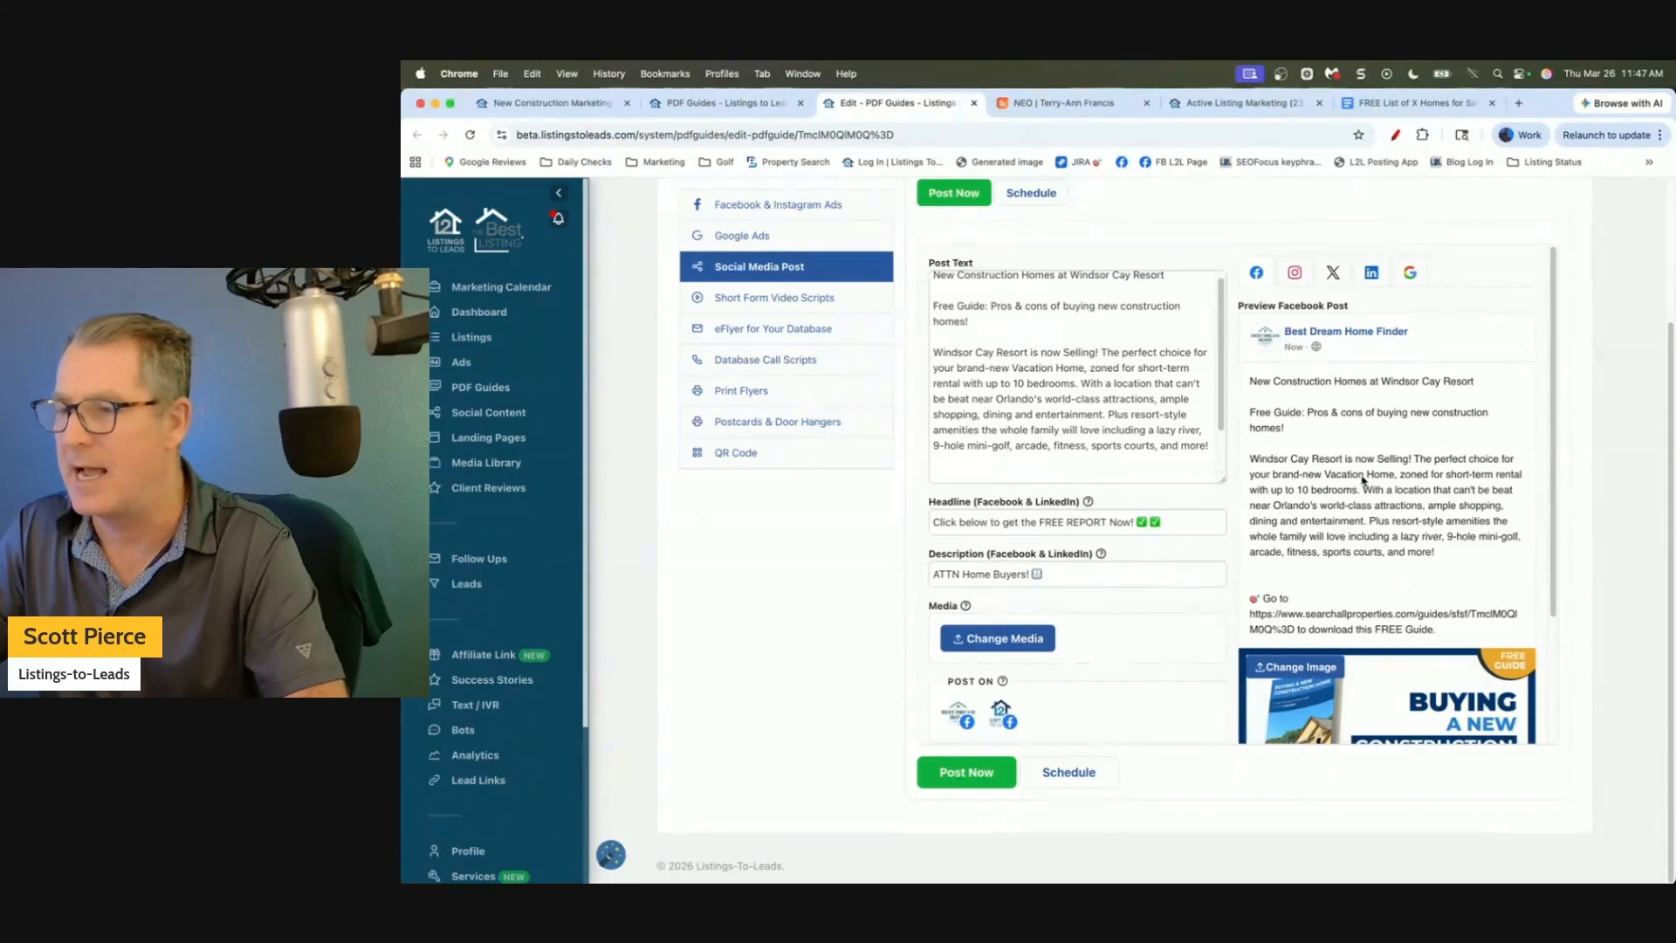
{"action": "left_click", "coordinate": [1059, 105]}
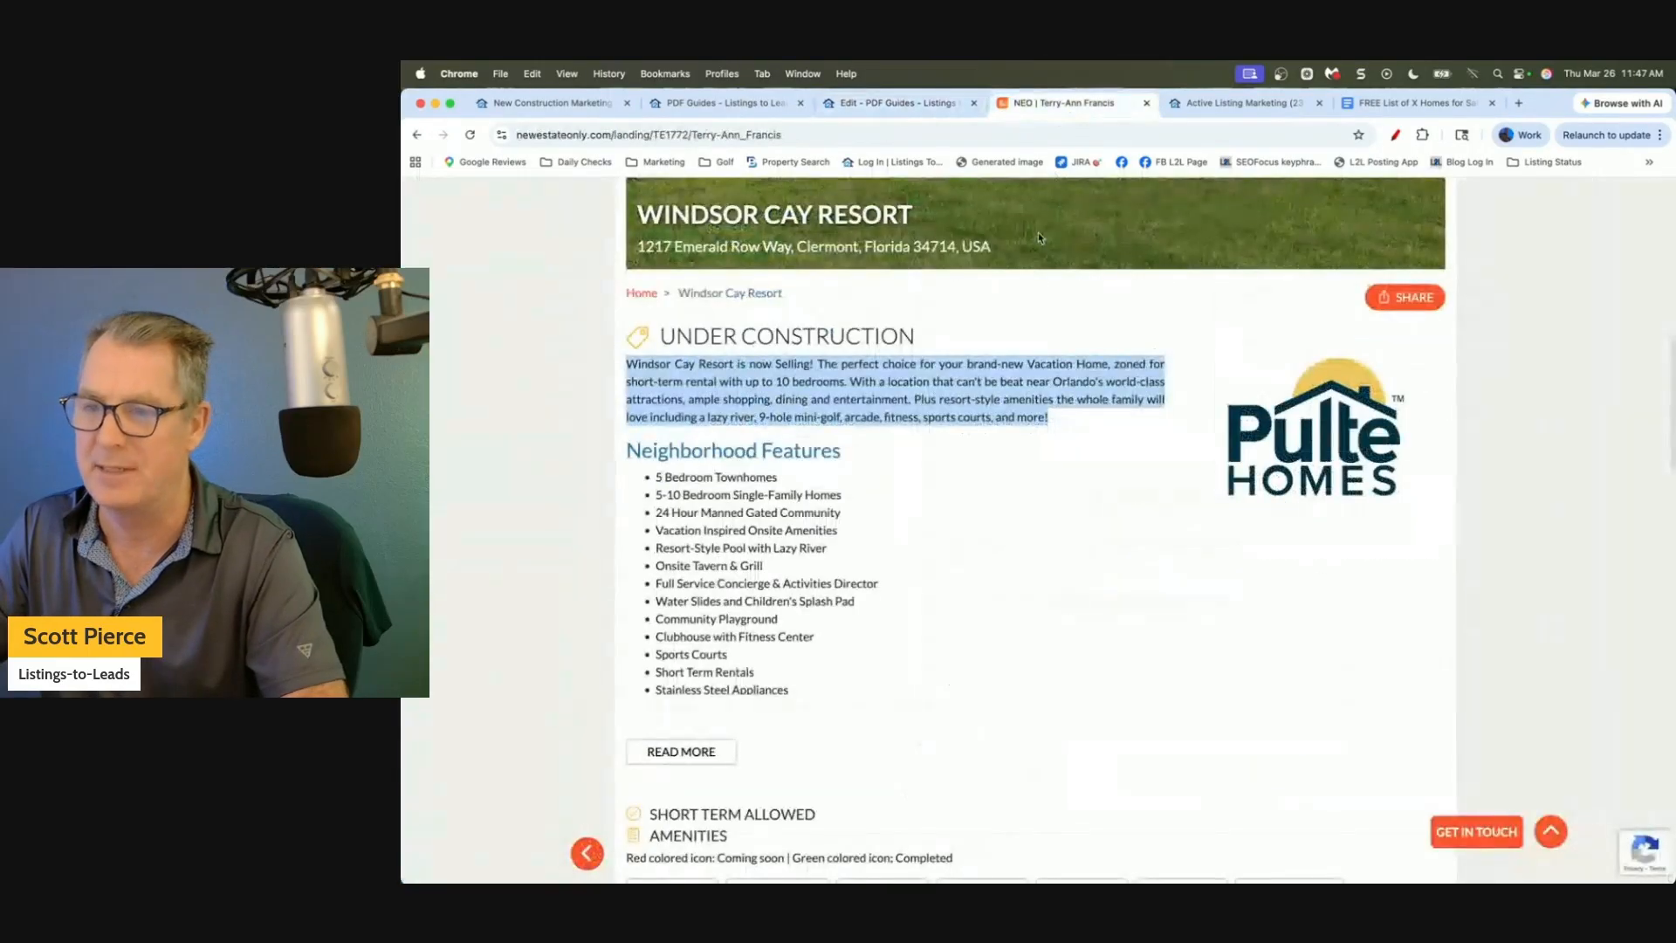
{"action": "left_click", "coordinate": [873, 101]}
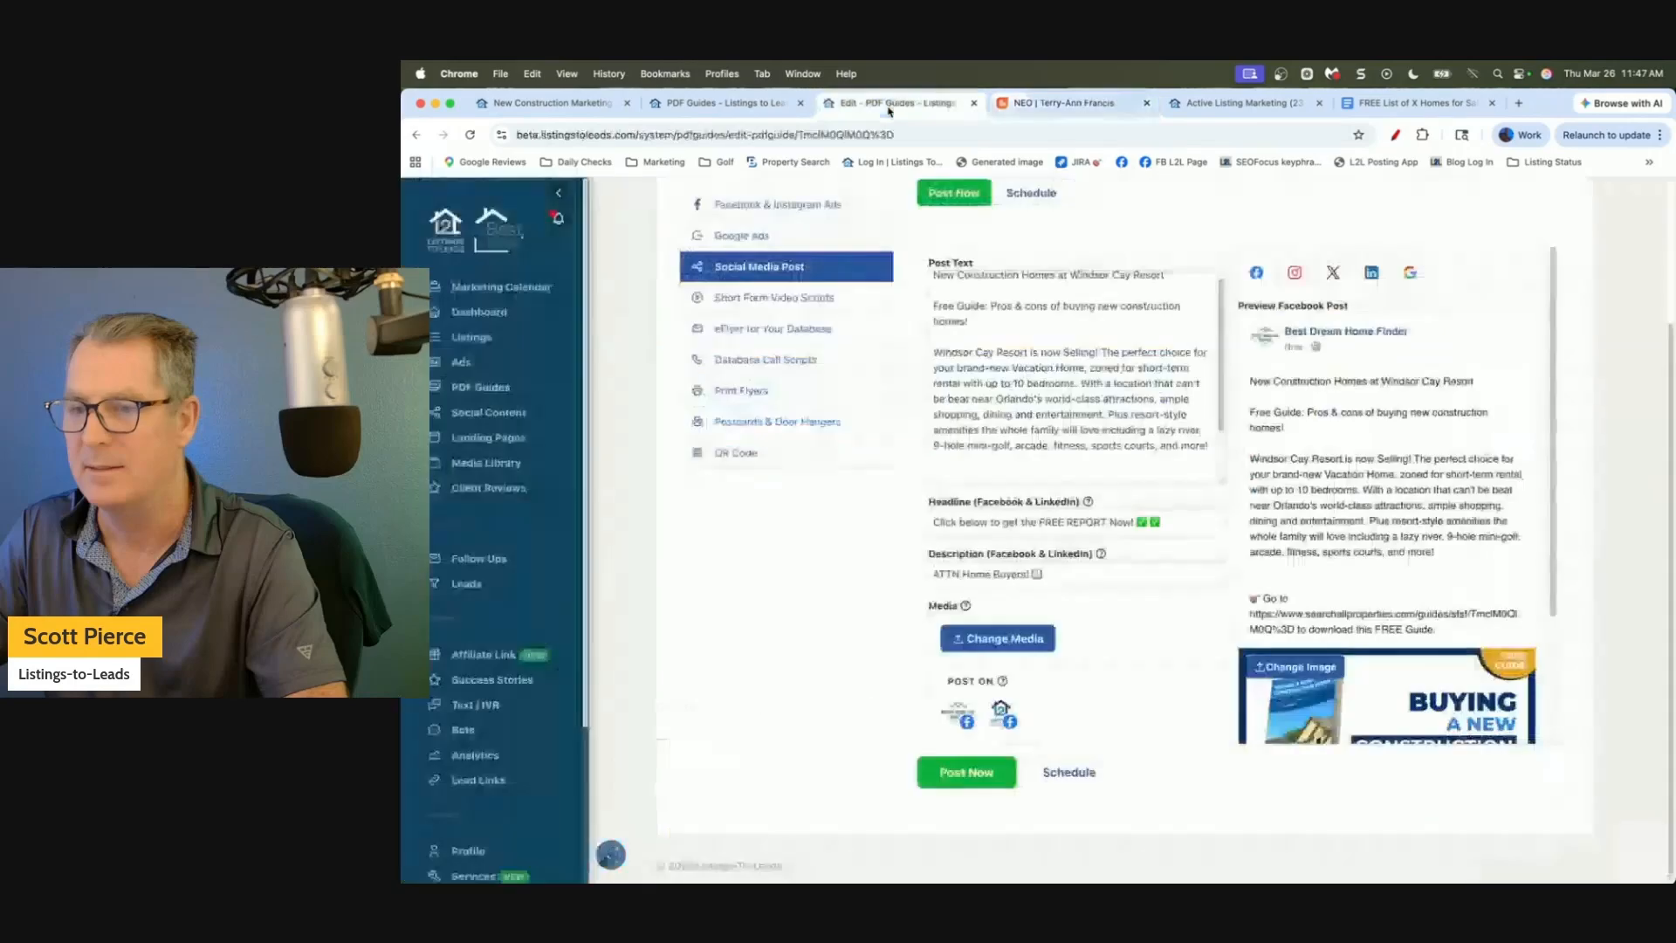
Show the guide's eFlyer email, subject 'FREE Guide: Buying a New Construction Home'.
{"action": "left_click", "coordinate": [751, 329]}
{"action": "scroll", "coordinate": [801, 623], "scroll_direction": "down", "scroll_amount": 1}
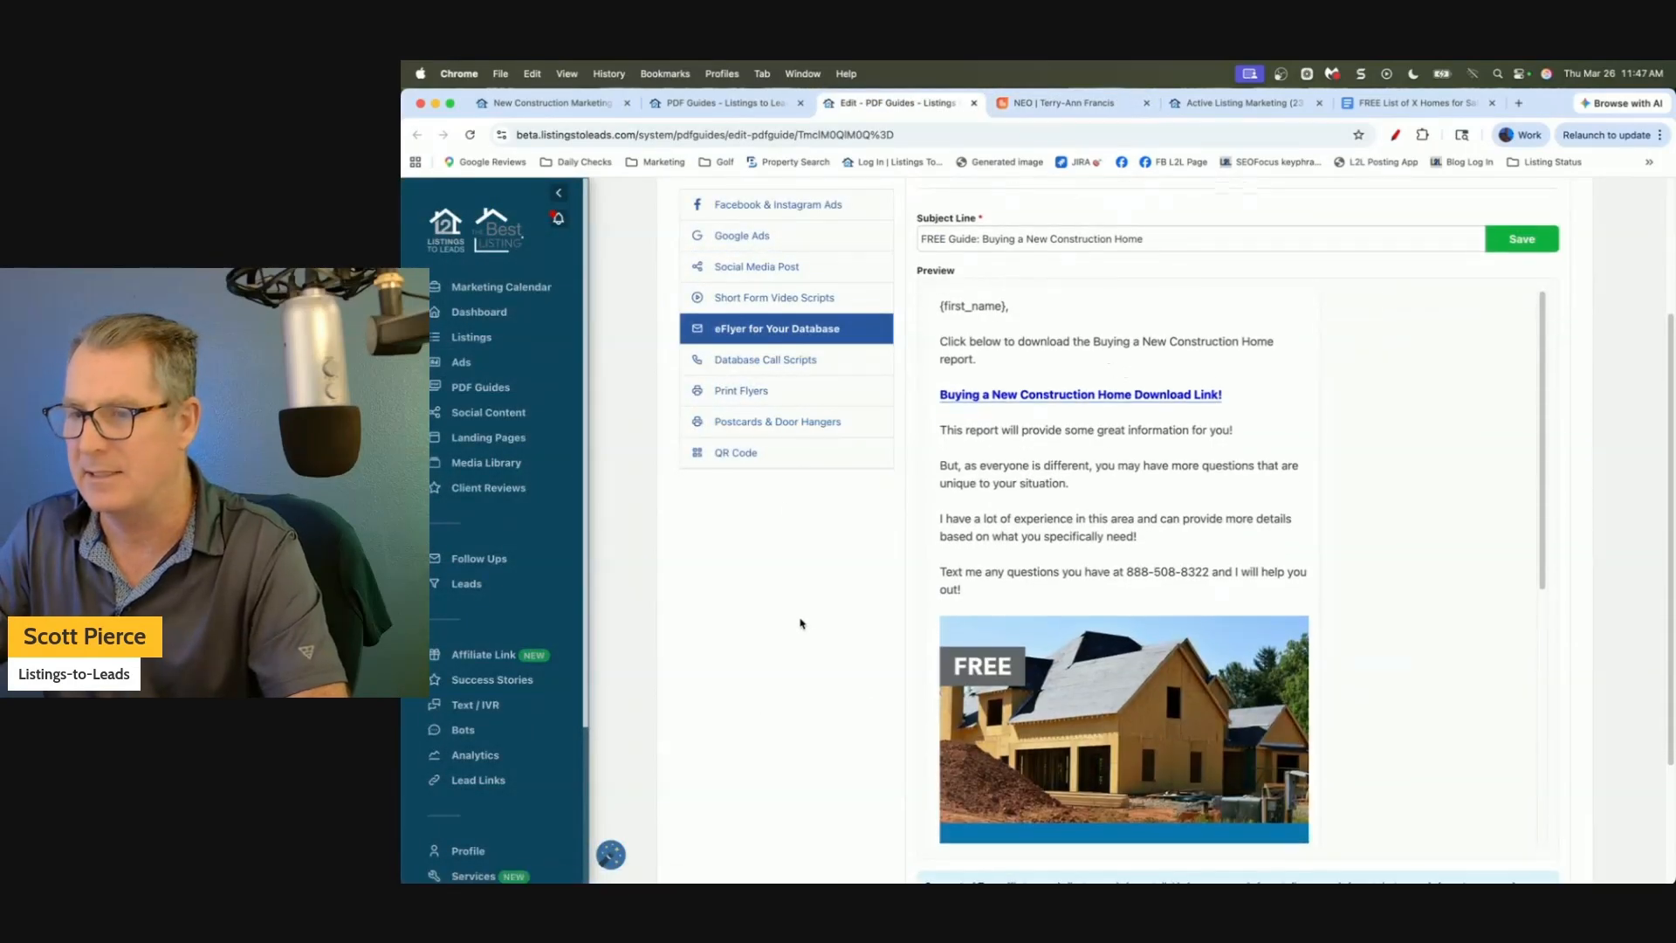
{"action": "scroll", "coordinate": [802, 624], "scroll_direction": "up", "scroll_amount": 3}
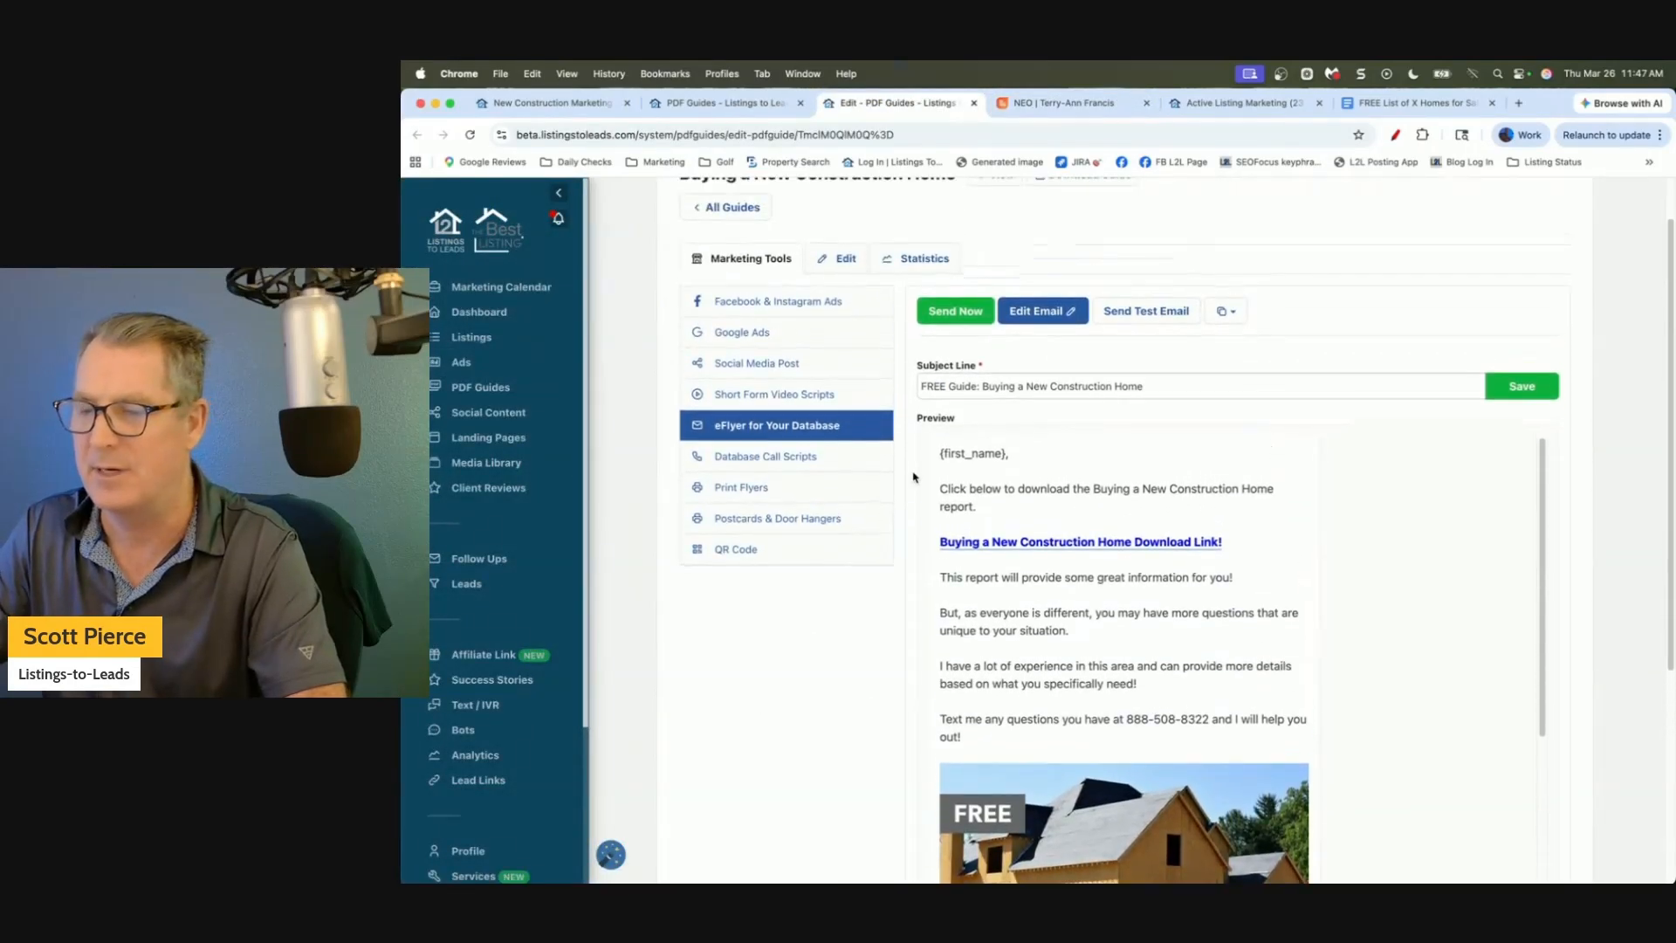
{"action": "scroll", "coordinate": [913, 477], "scroll_direction": "down", "scroll_amount": 3}
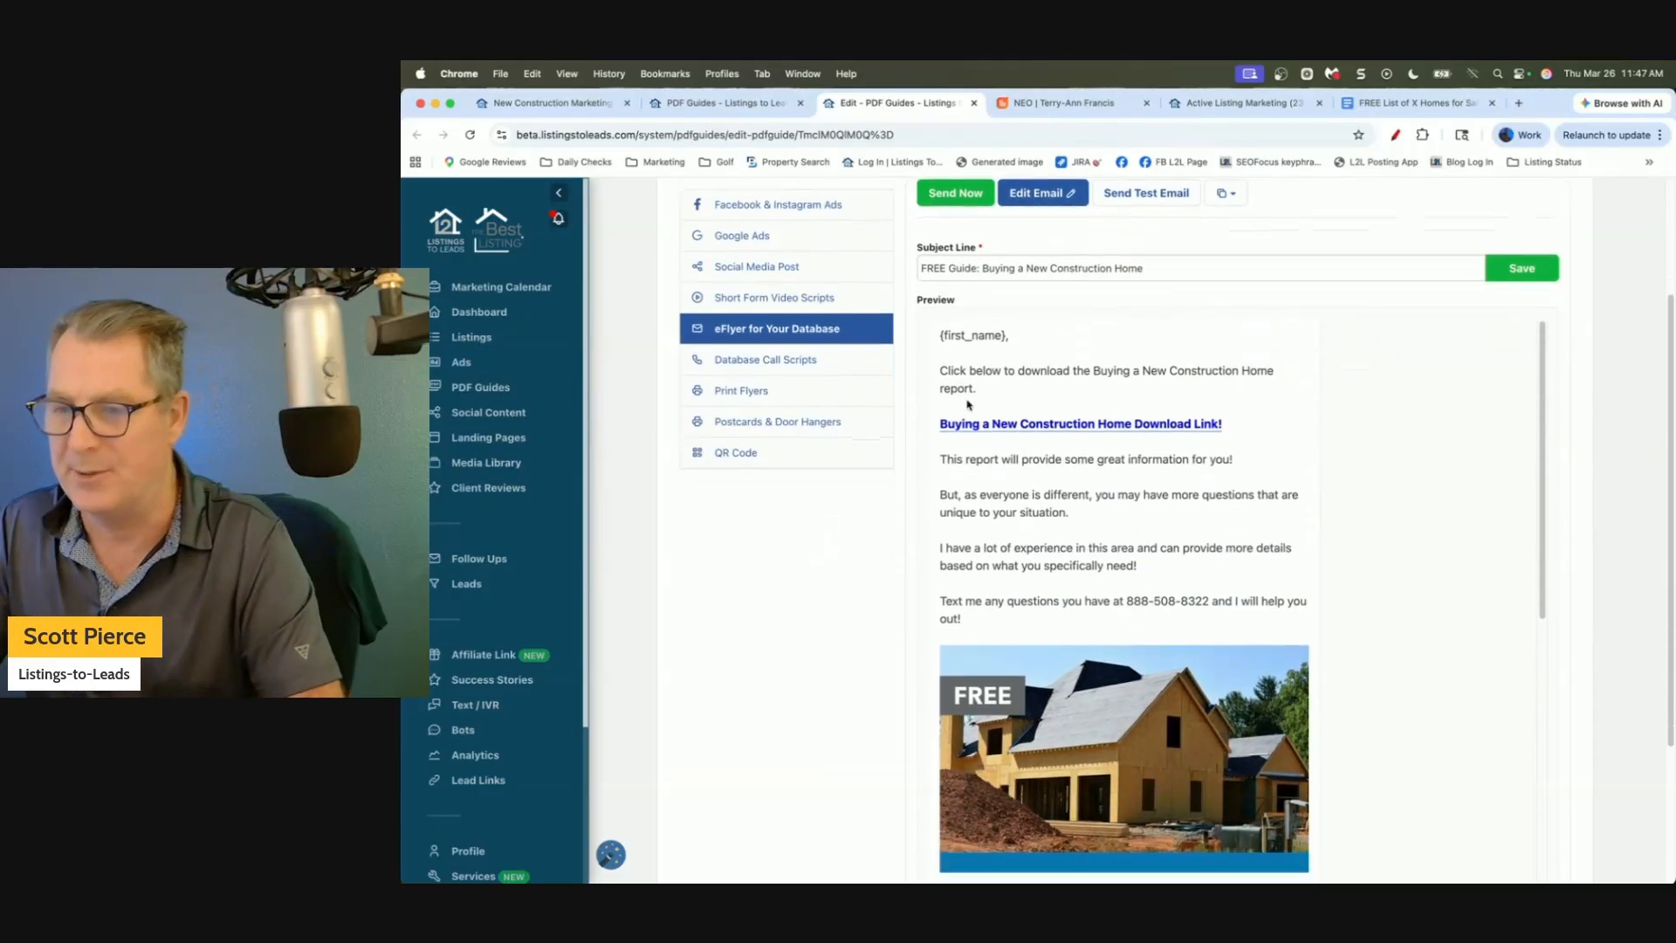
Select the email body and image, then download the guide from its Download Link.
{"action": "left_click_drag", "start_coordinate": [942, 370], "coordinate": [1169, 727]}
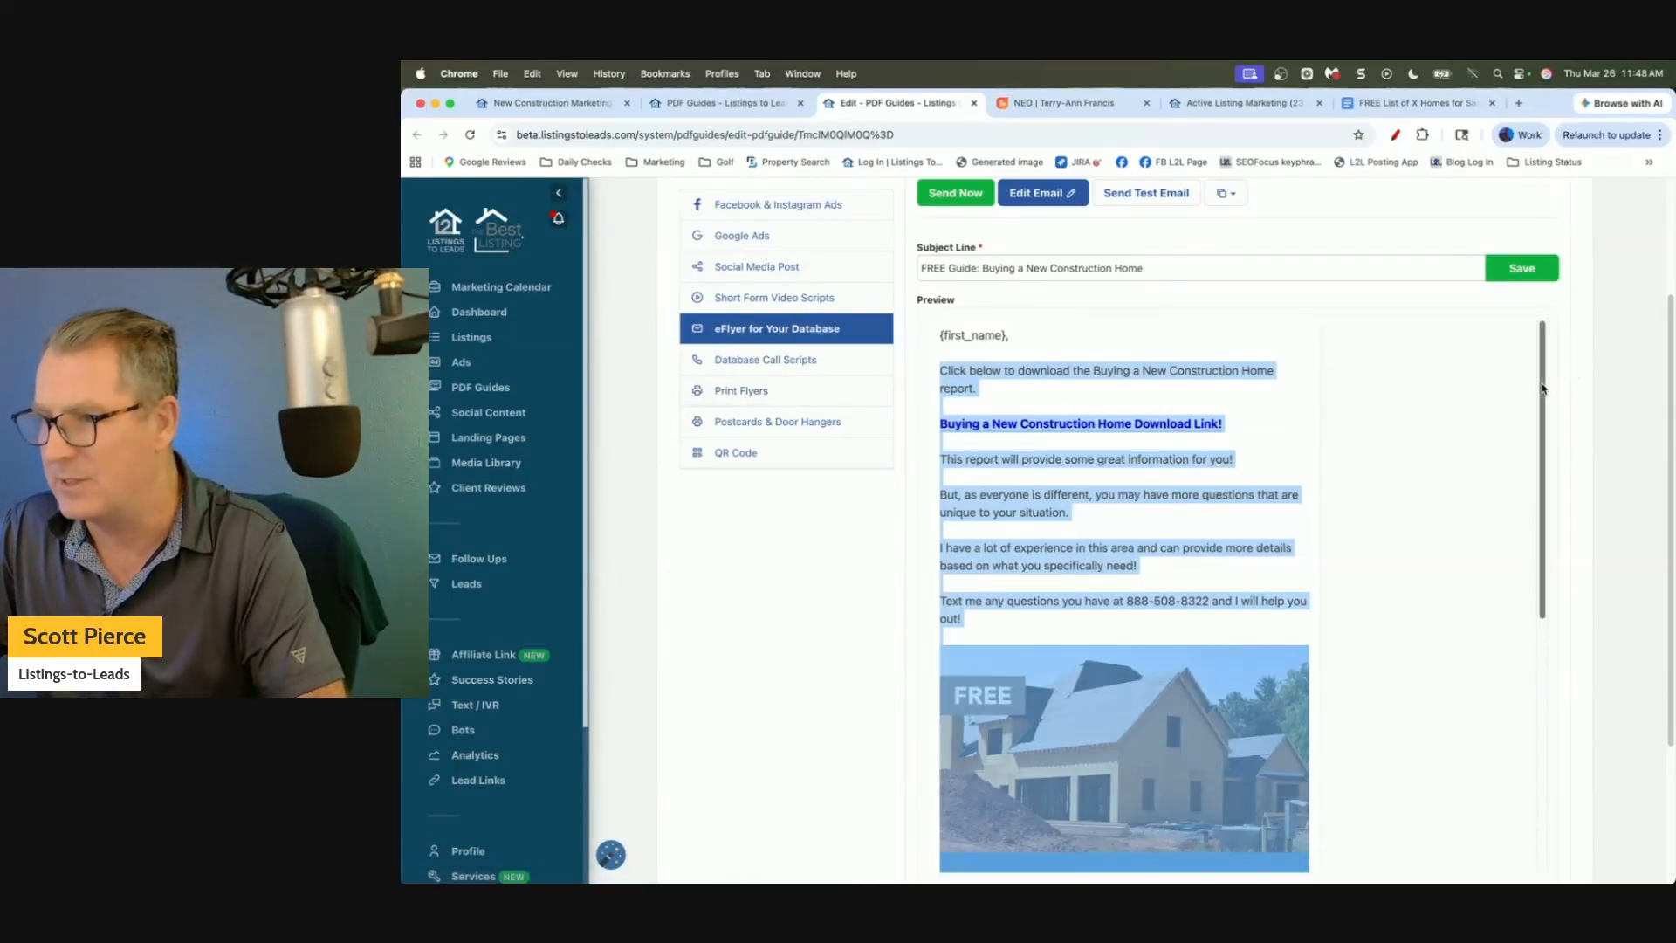
{"action": "mouse_move", "coordinate": [1554, 379]}
{"action": "left_mouse_down"}
{"action": "mouse_move", "coordinate": [1556, 613]}
{"action": "mouse_move", "coordinate": [1556, 310]}
{"action": "left_mouse_up"}
{"action": "left_click", "coordinate": [1396, 376]}
{"action": "scroll", "coordinate": [1377, 455], "scroll_direction": "up", "scroll_amount": 1}
{"action": "scroll", "coordinate": [1372, 440], "scroll_direction": "up", "scroll_amount": 2}
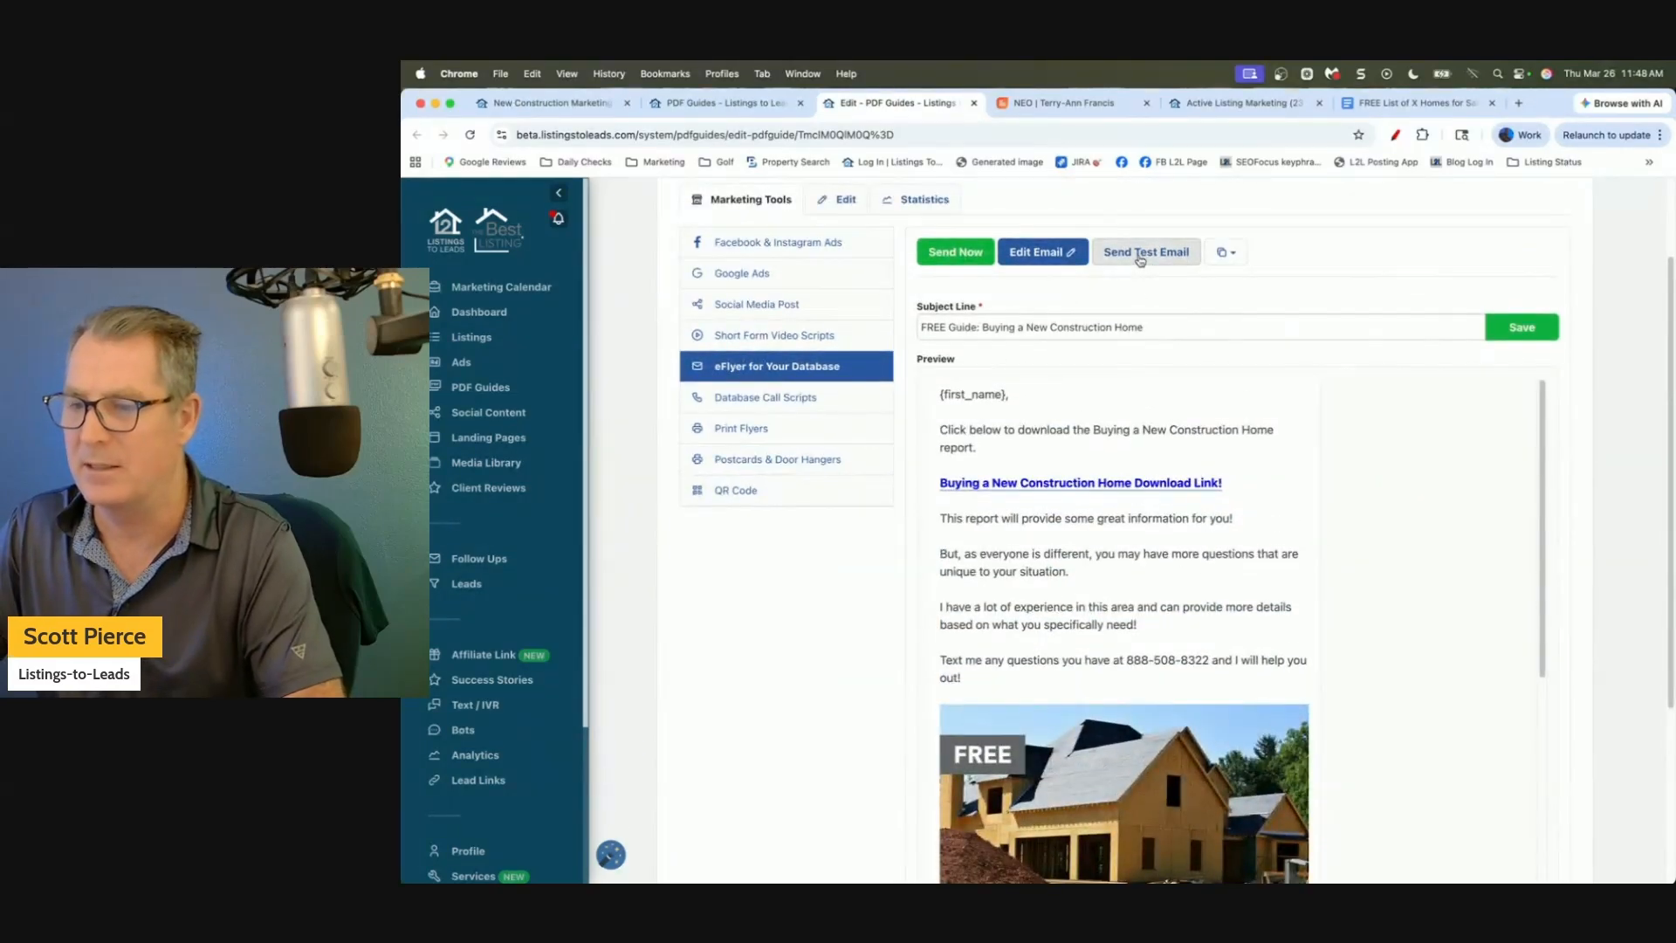
{"action": "left_click", "coordinate": [1100, 485]}
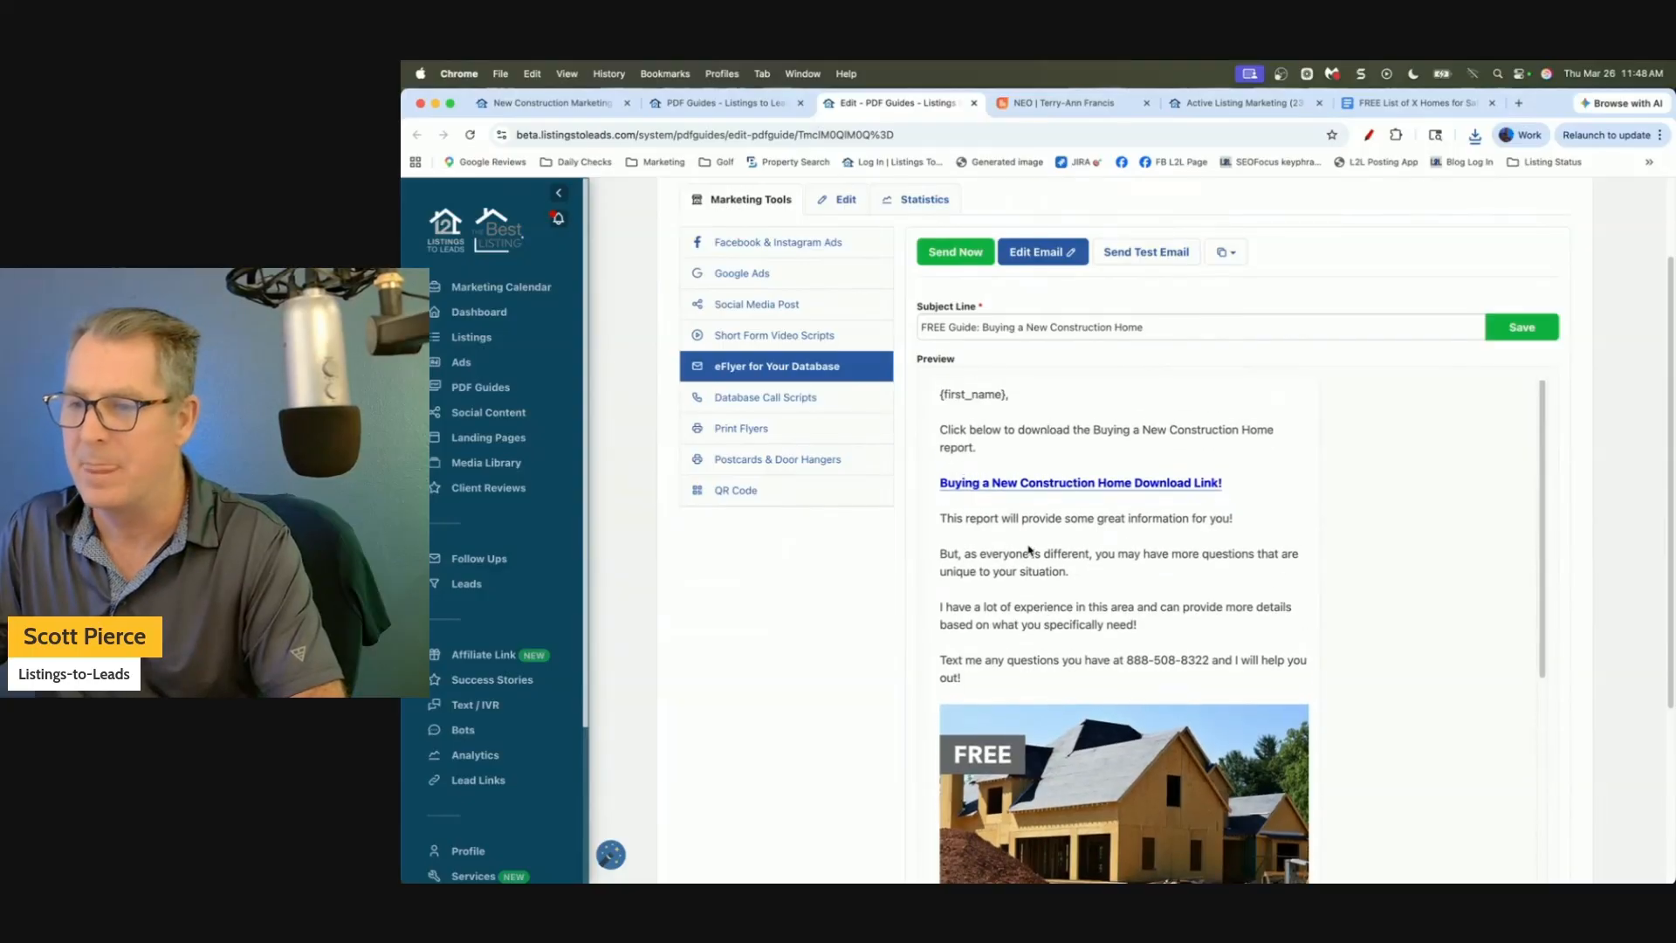
{"action": "left_click", "coordinate": [1225, 252]}
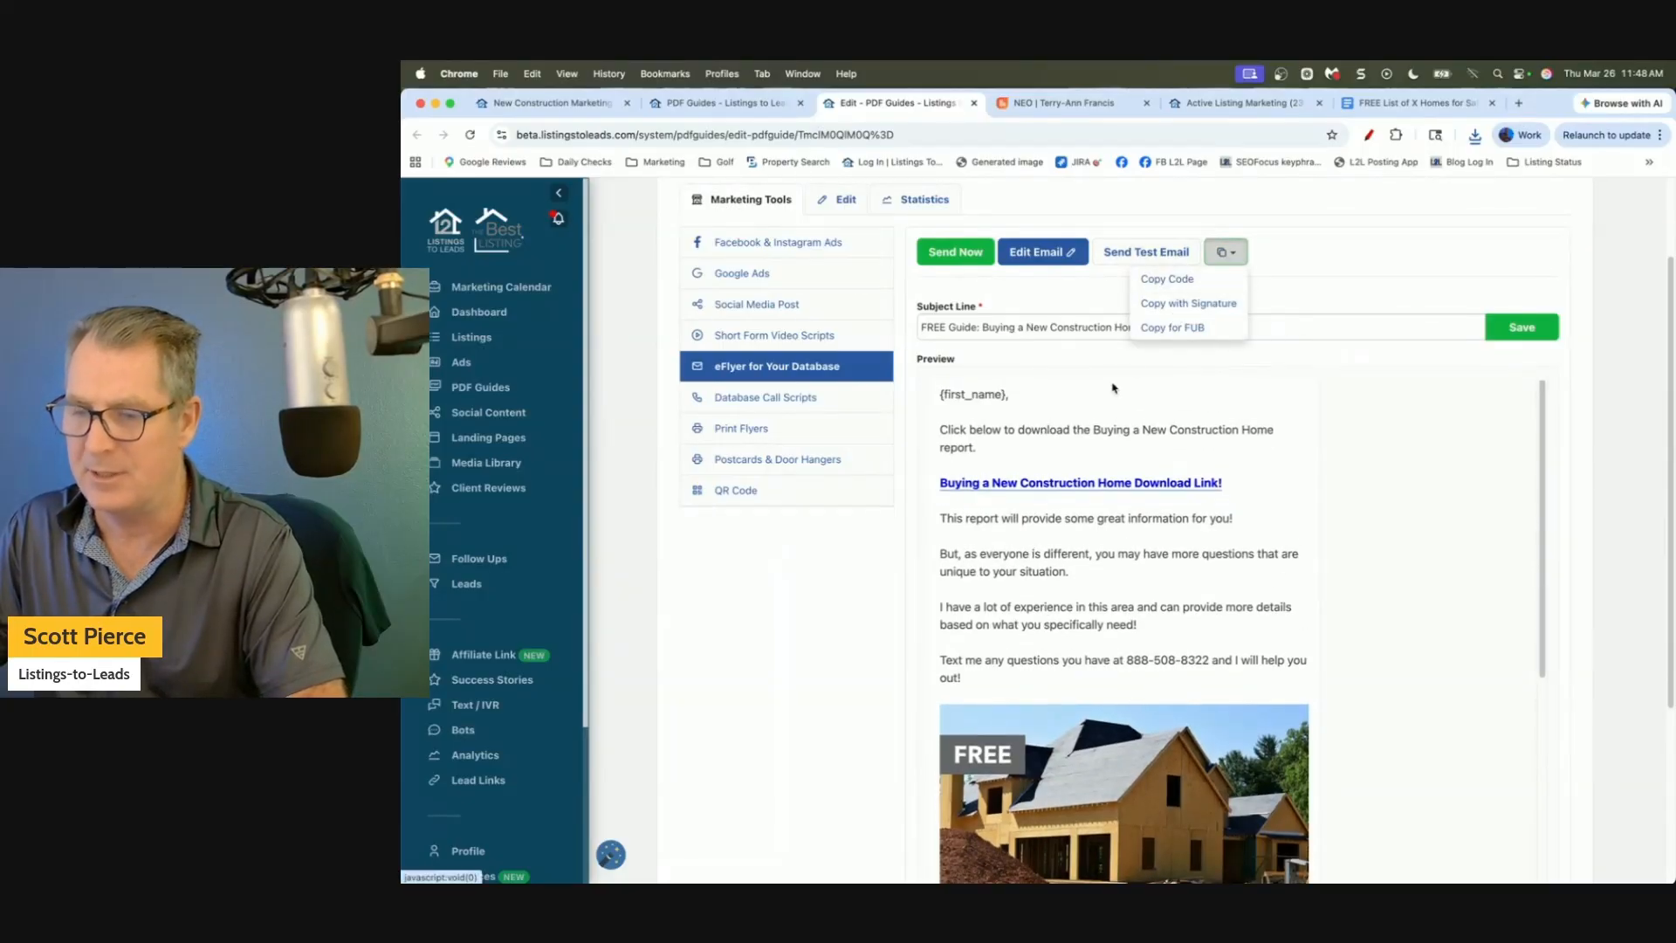
{"action": "key", "text": "super+a"}
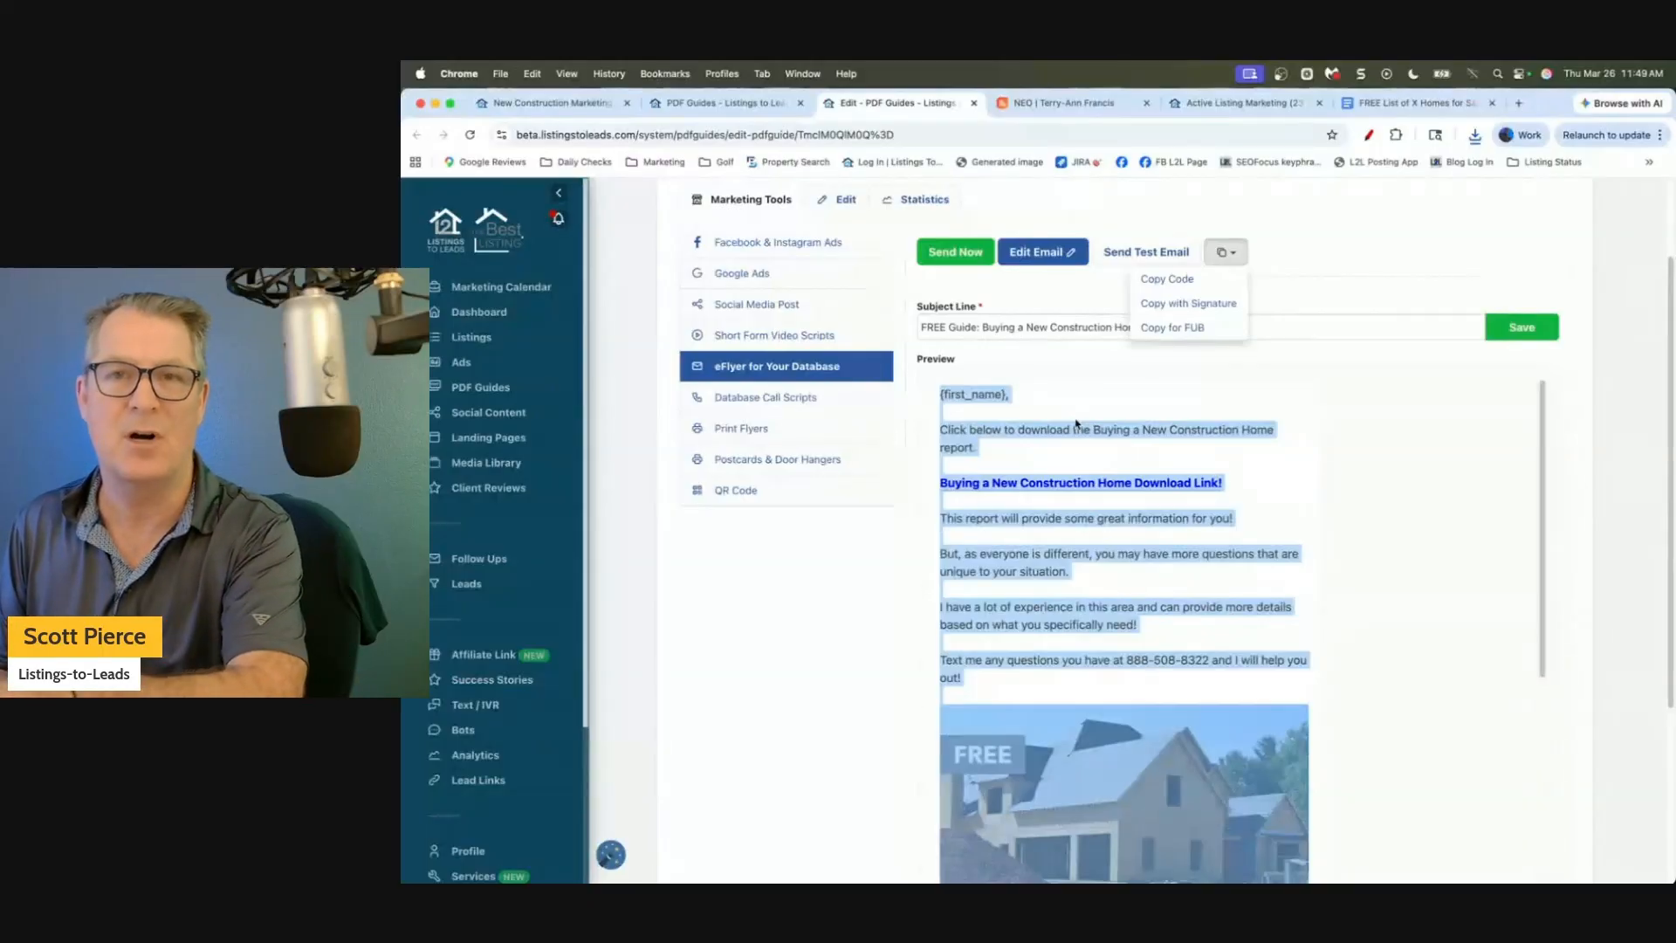
{"action": "left_click", "coordinate": [1077, 424]}
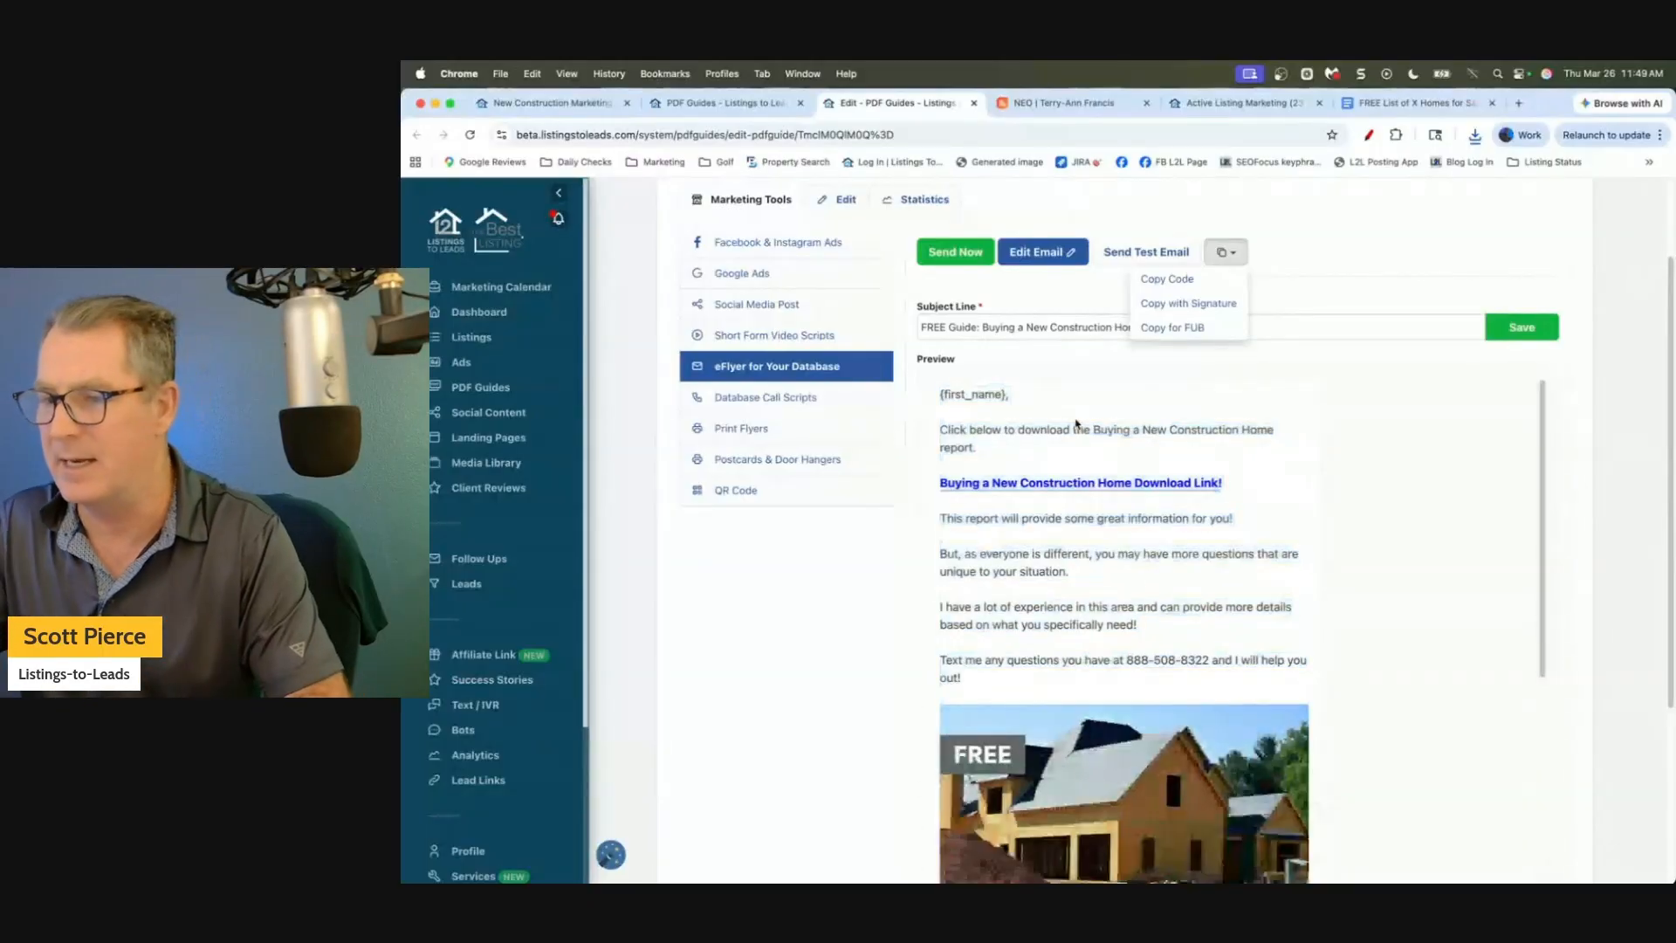
{"action": "scroll", "coordinate": [1077, 423], "scroll_direction": "up", "scroll_amount": 2}
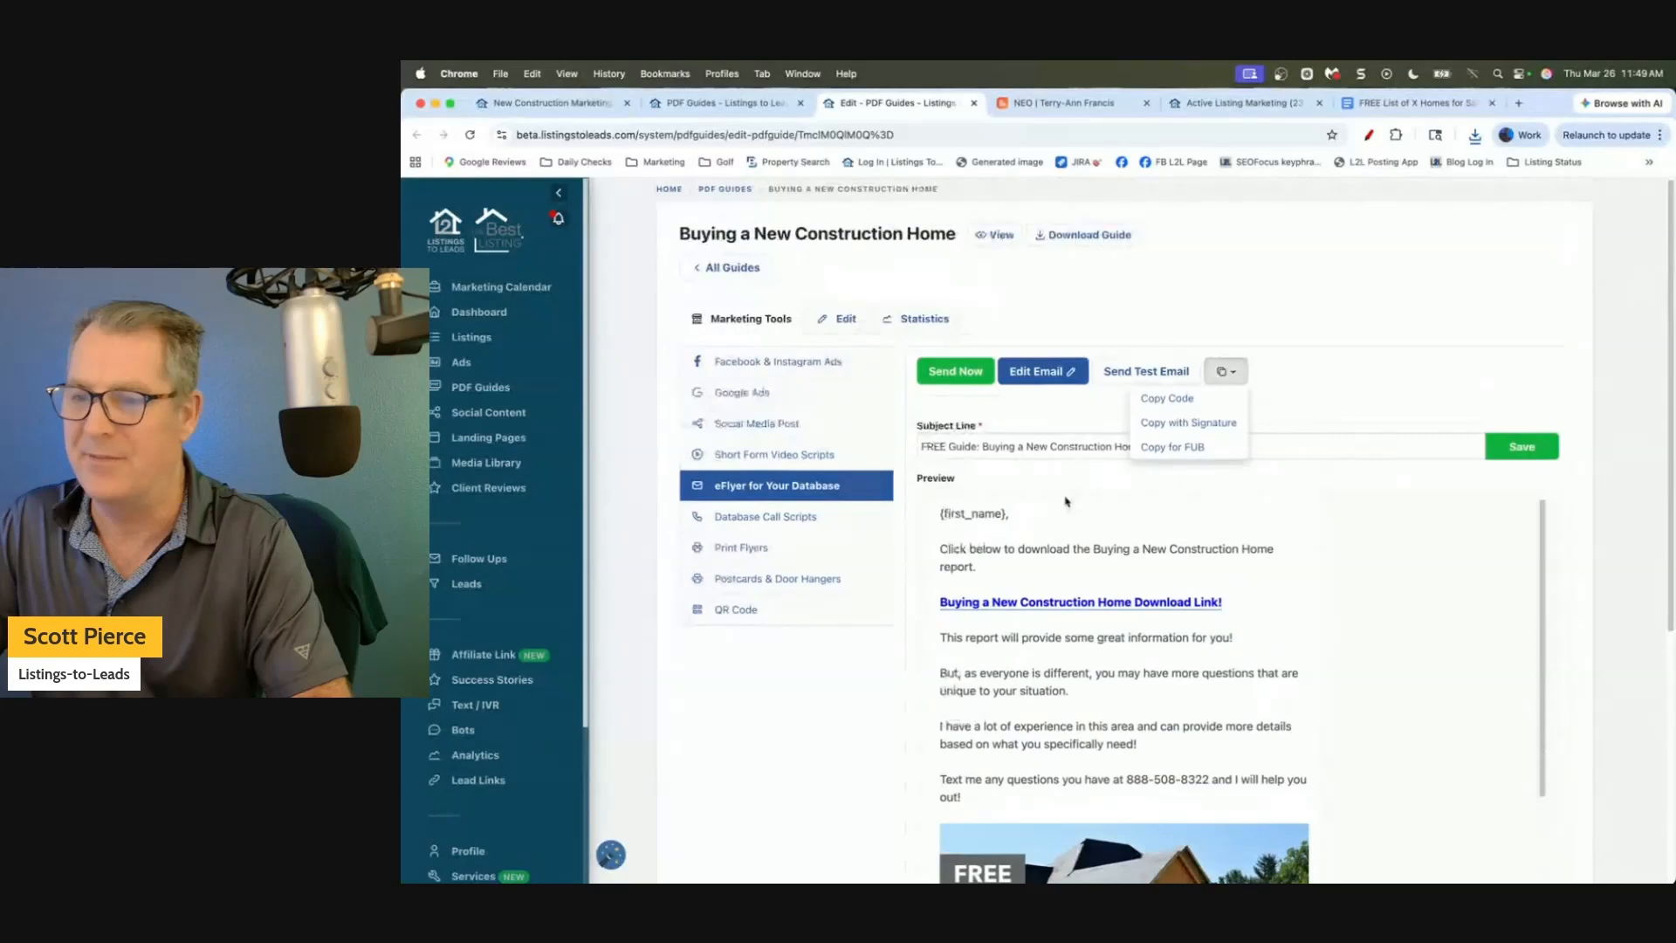
{"action": "left_click", "coordinate": [1100, 283]}
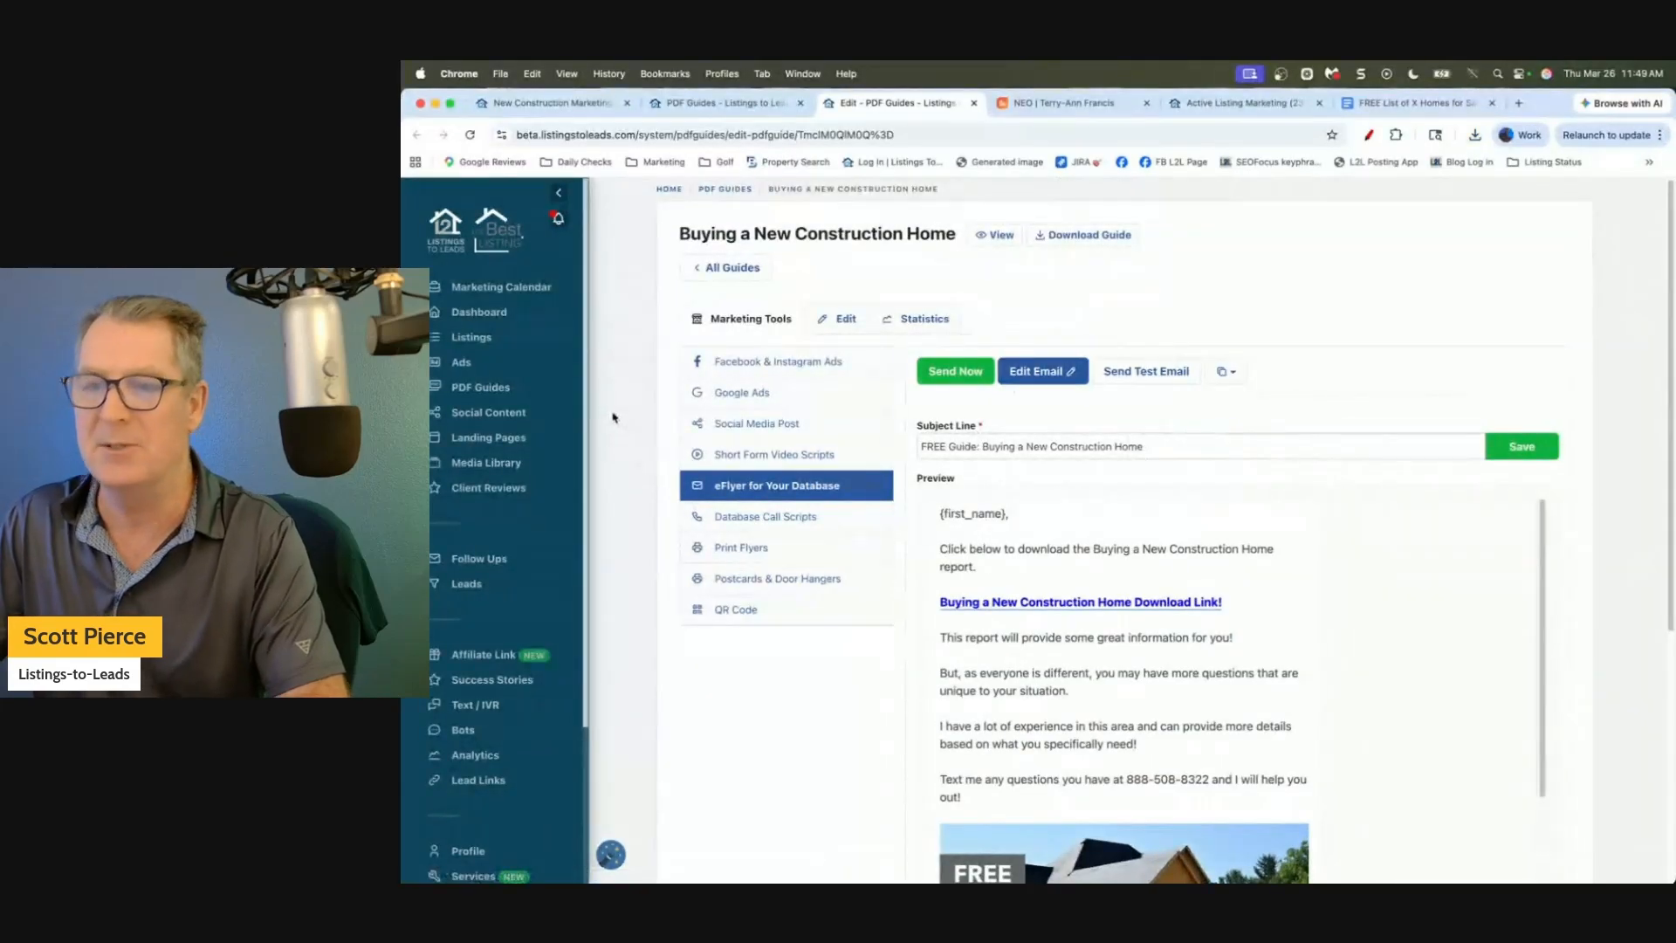
{"action": "scroll", "coordinate": [908, 351], "scroll_direction": "down", "scroll_amount": 1}
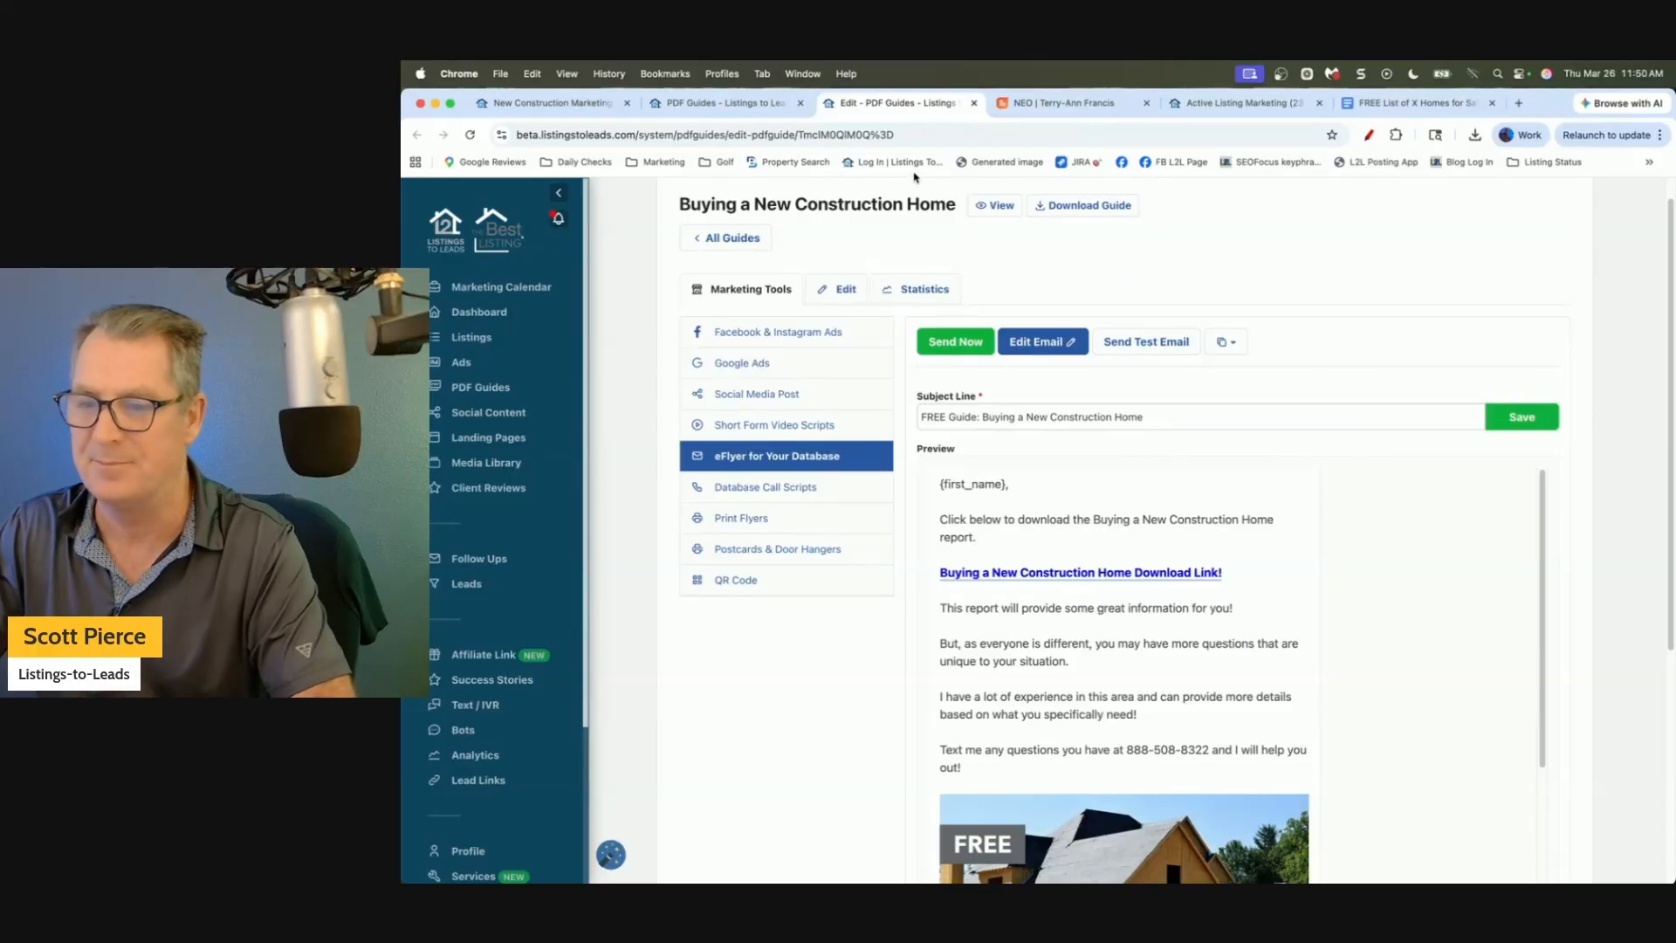
Close the PDF Guides editor and open the New Construction landing page from Landing Pages.
{"action": "left_click", "coordinate": [975, 106]}
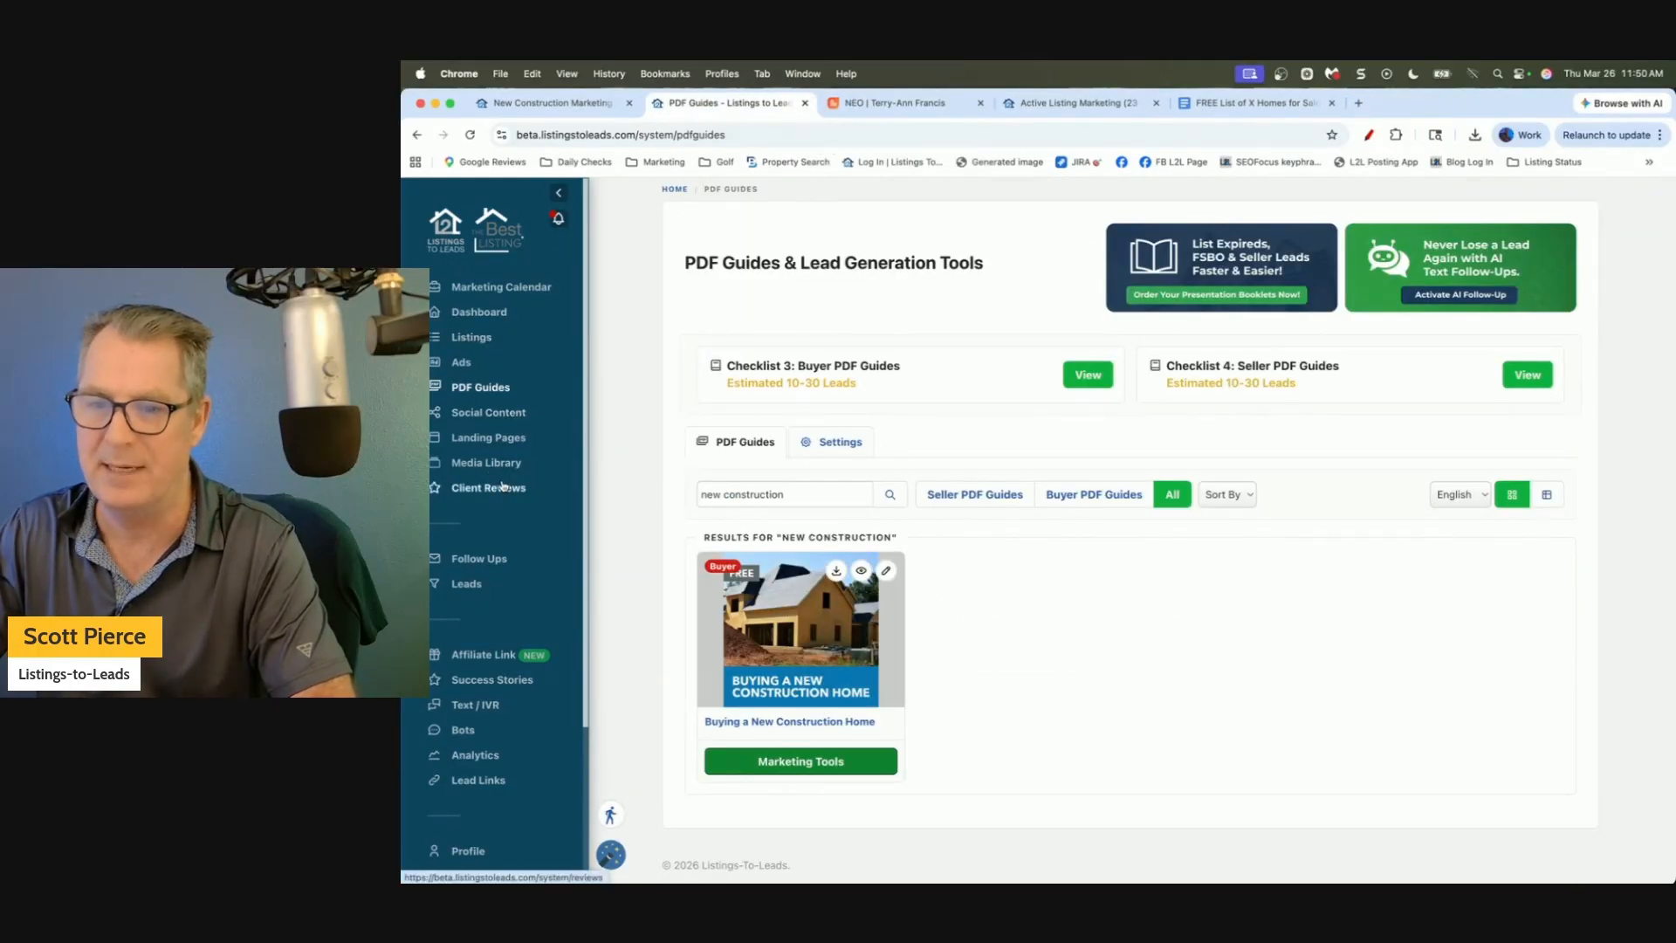
{"action": "left_click", "coordinate": [476, 441]}
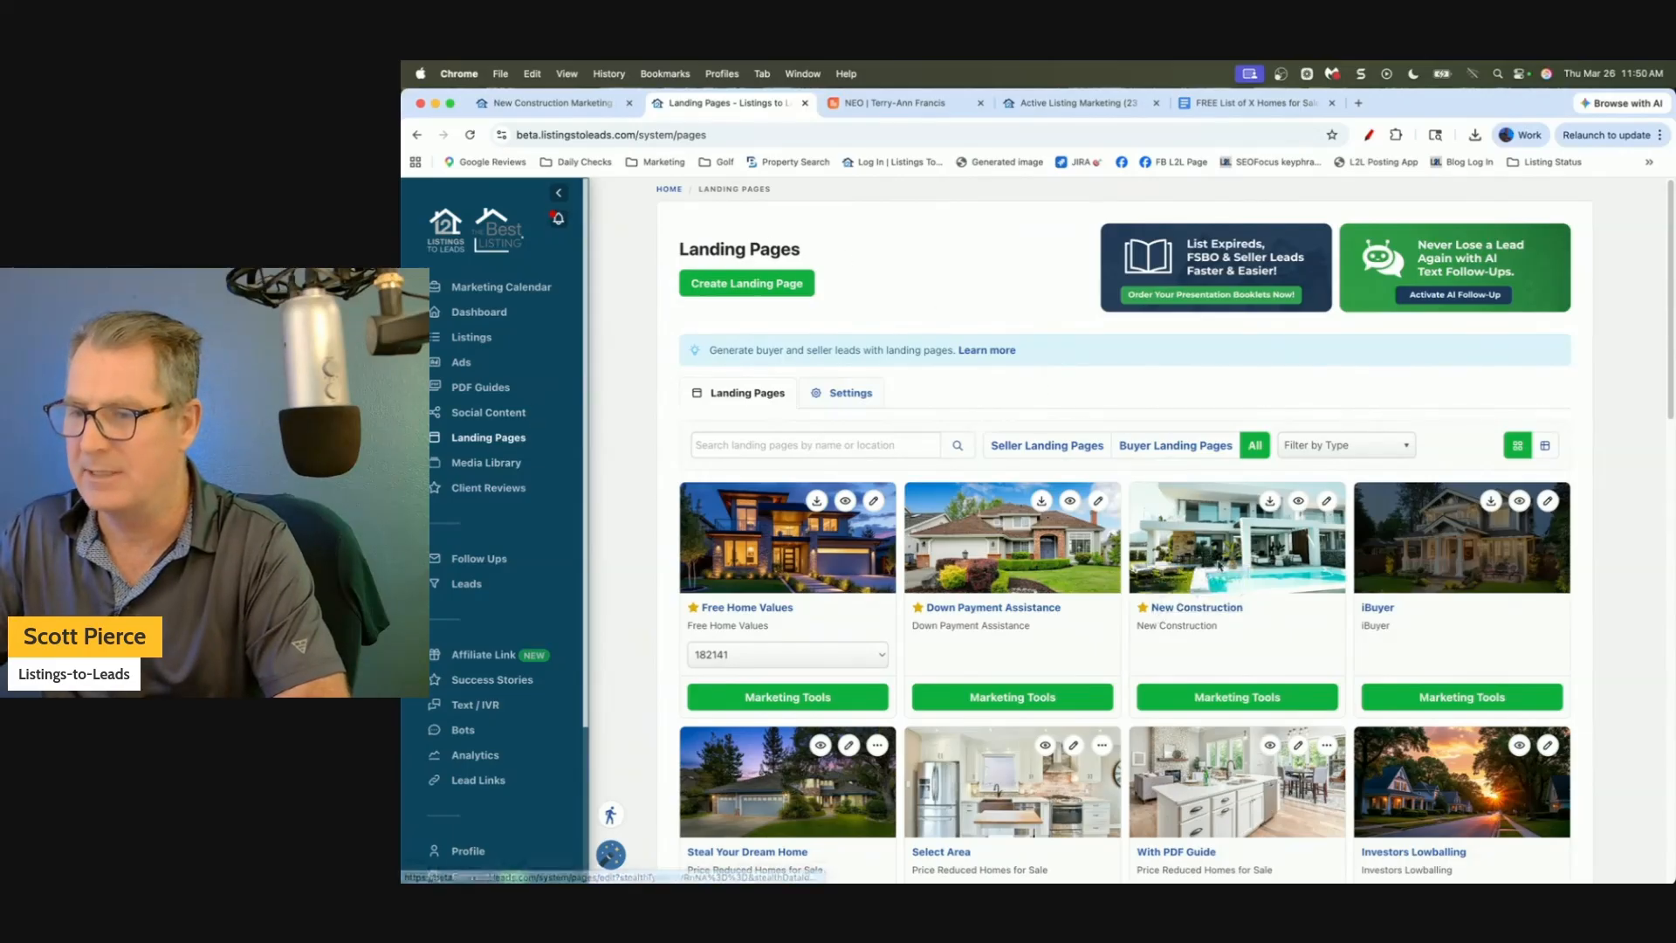
{"action": "left_click", "coordinate": [1327, 502]}
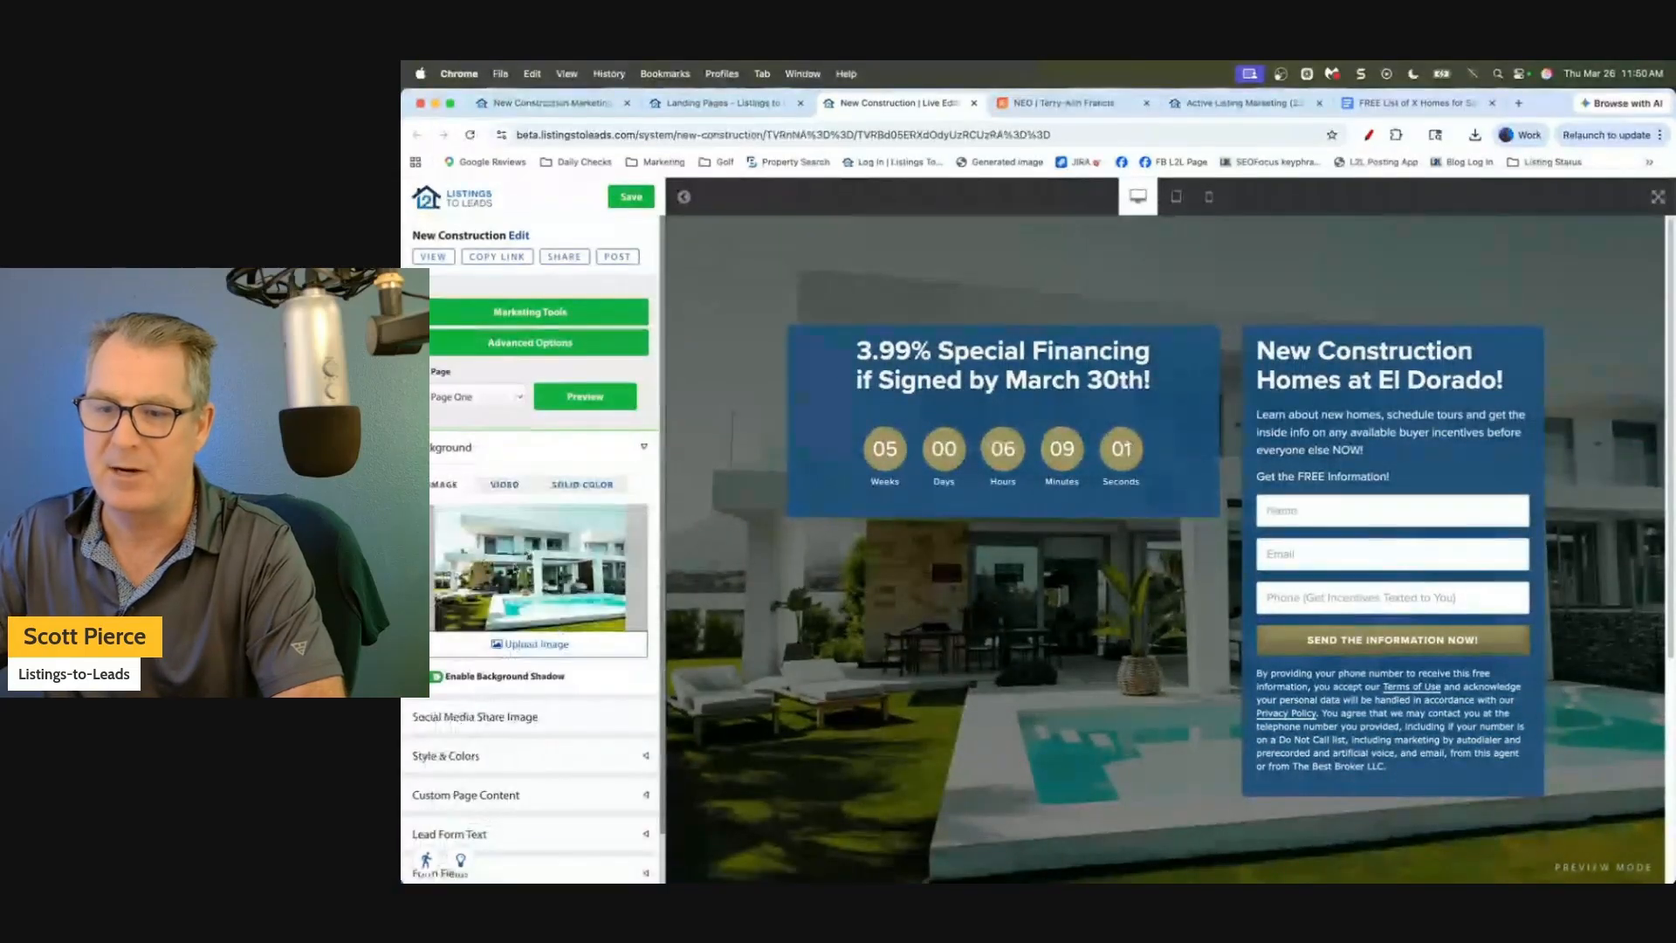
Turn off the page's background shadow and preview the landing page.
{"action": "left_click", "coordinate": [436, 676]}
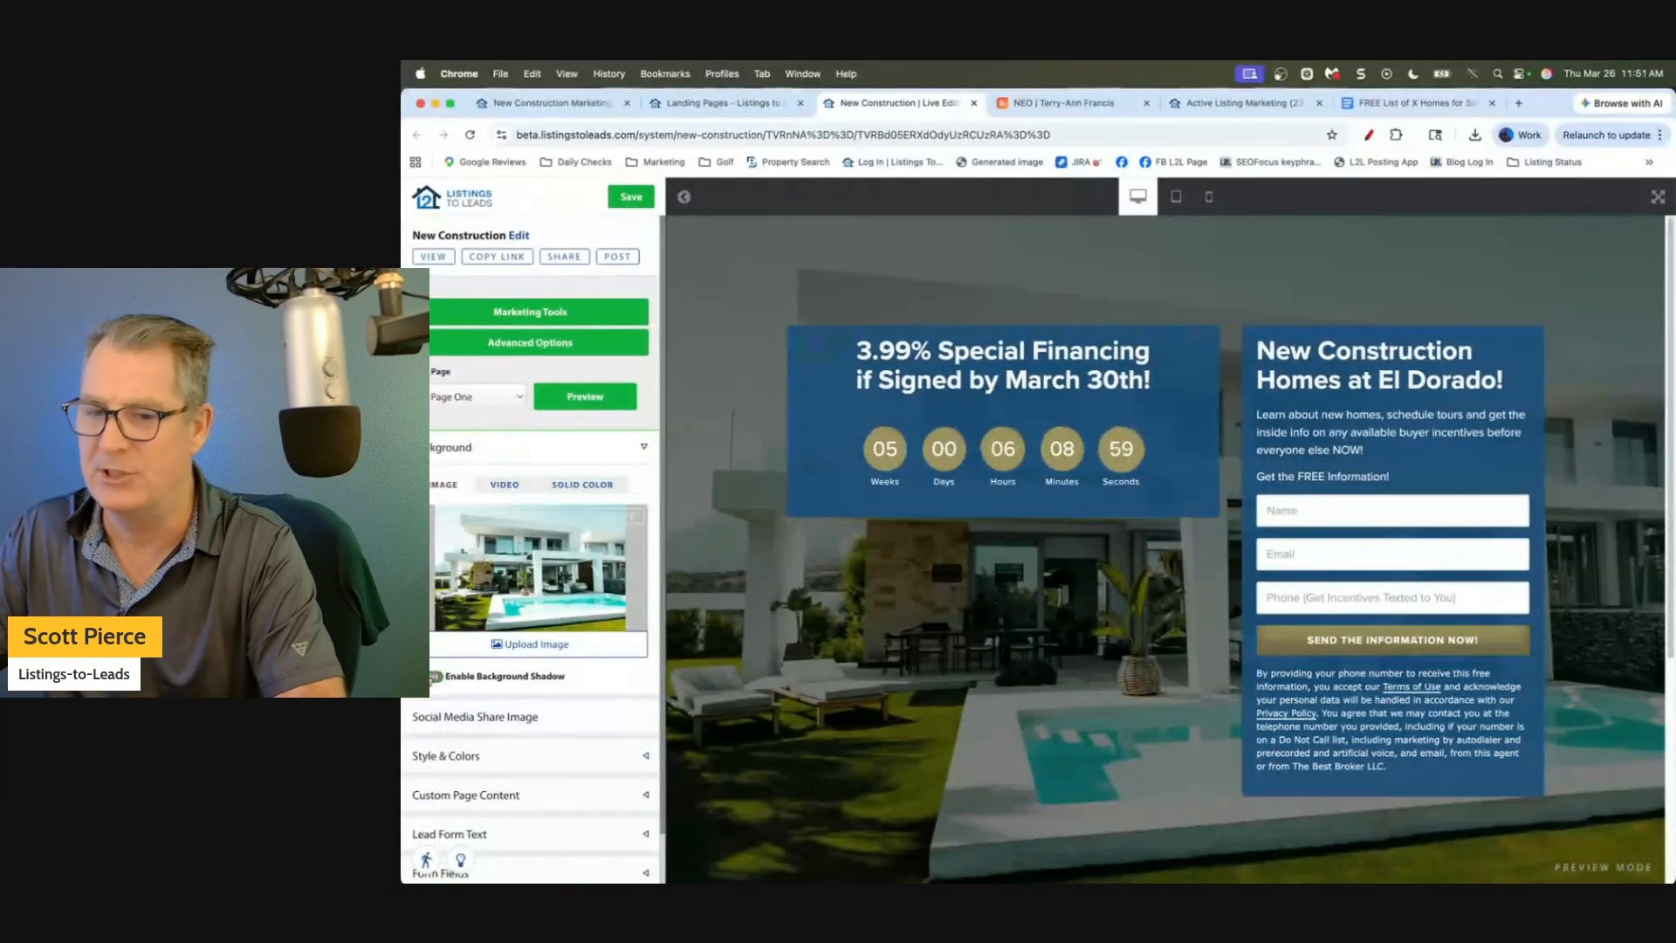
{"action": "left_click", "coordinate": [590, 403]}
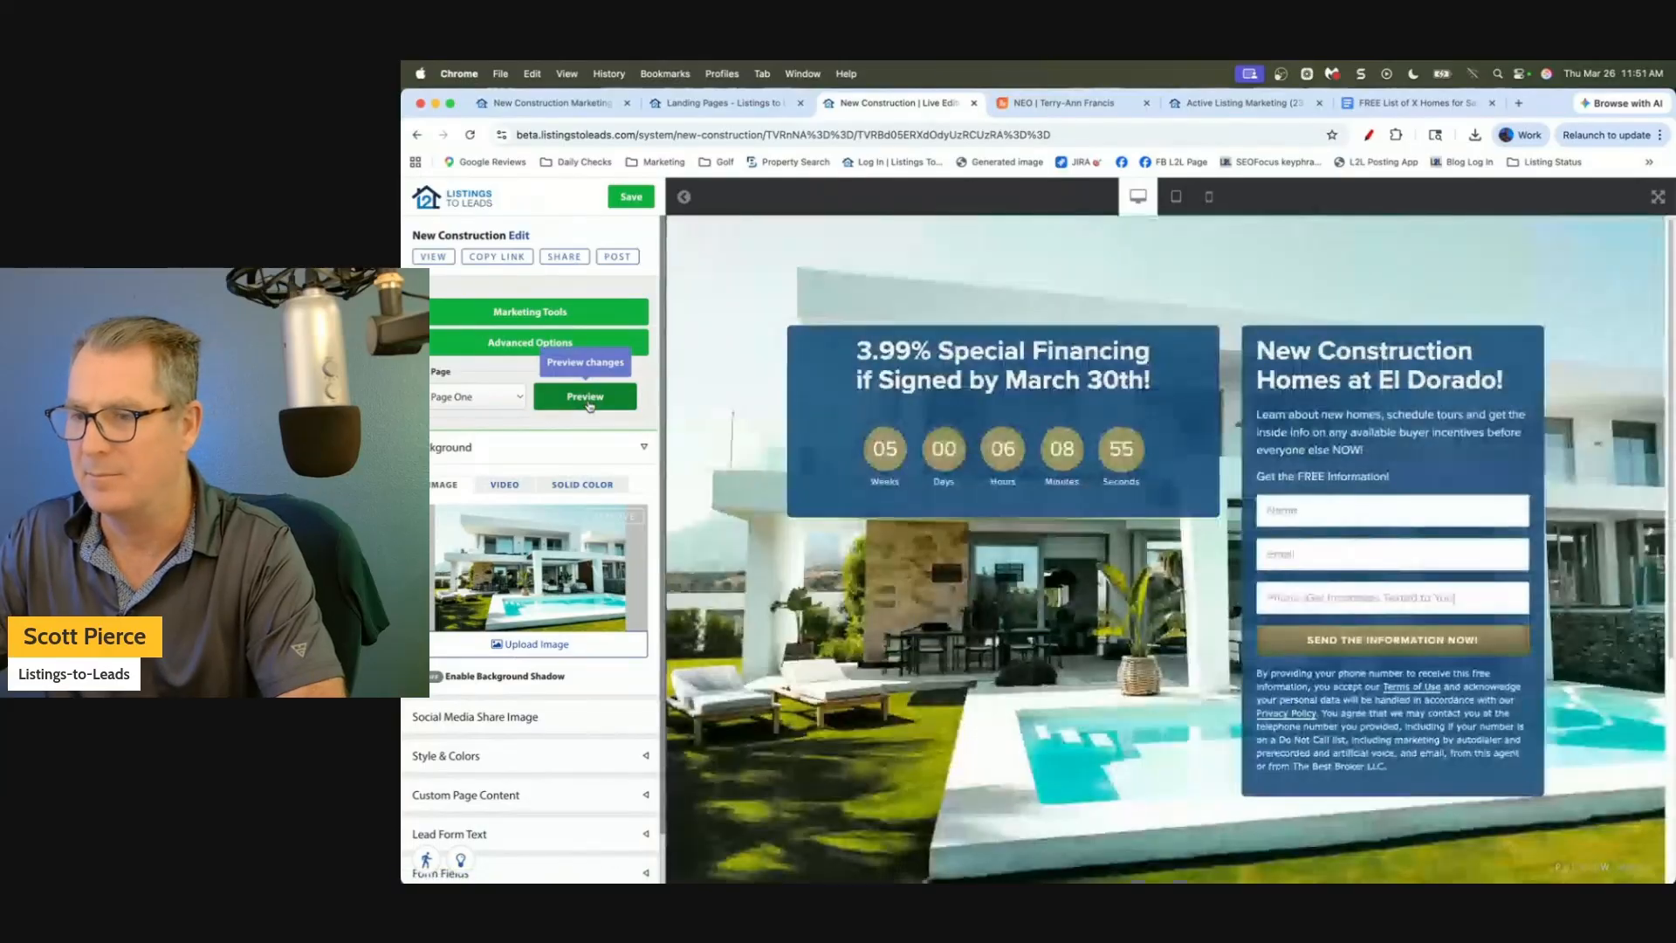
{"action": "left_click", "coordinate": [634, 448]}
Recolour the social share image banner to blue rgb(0, 118, 216), apply it, and save the image.
{"action": "left_click", "coordinate": [633, 493]}
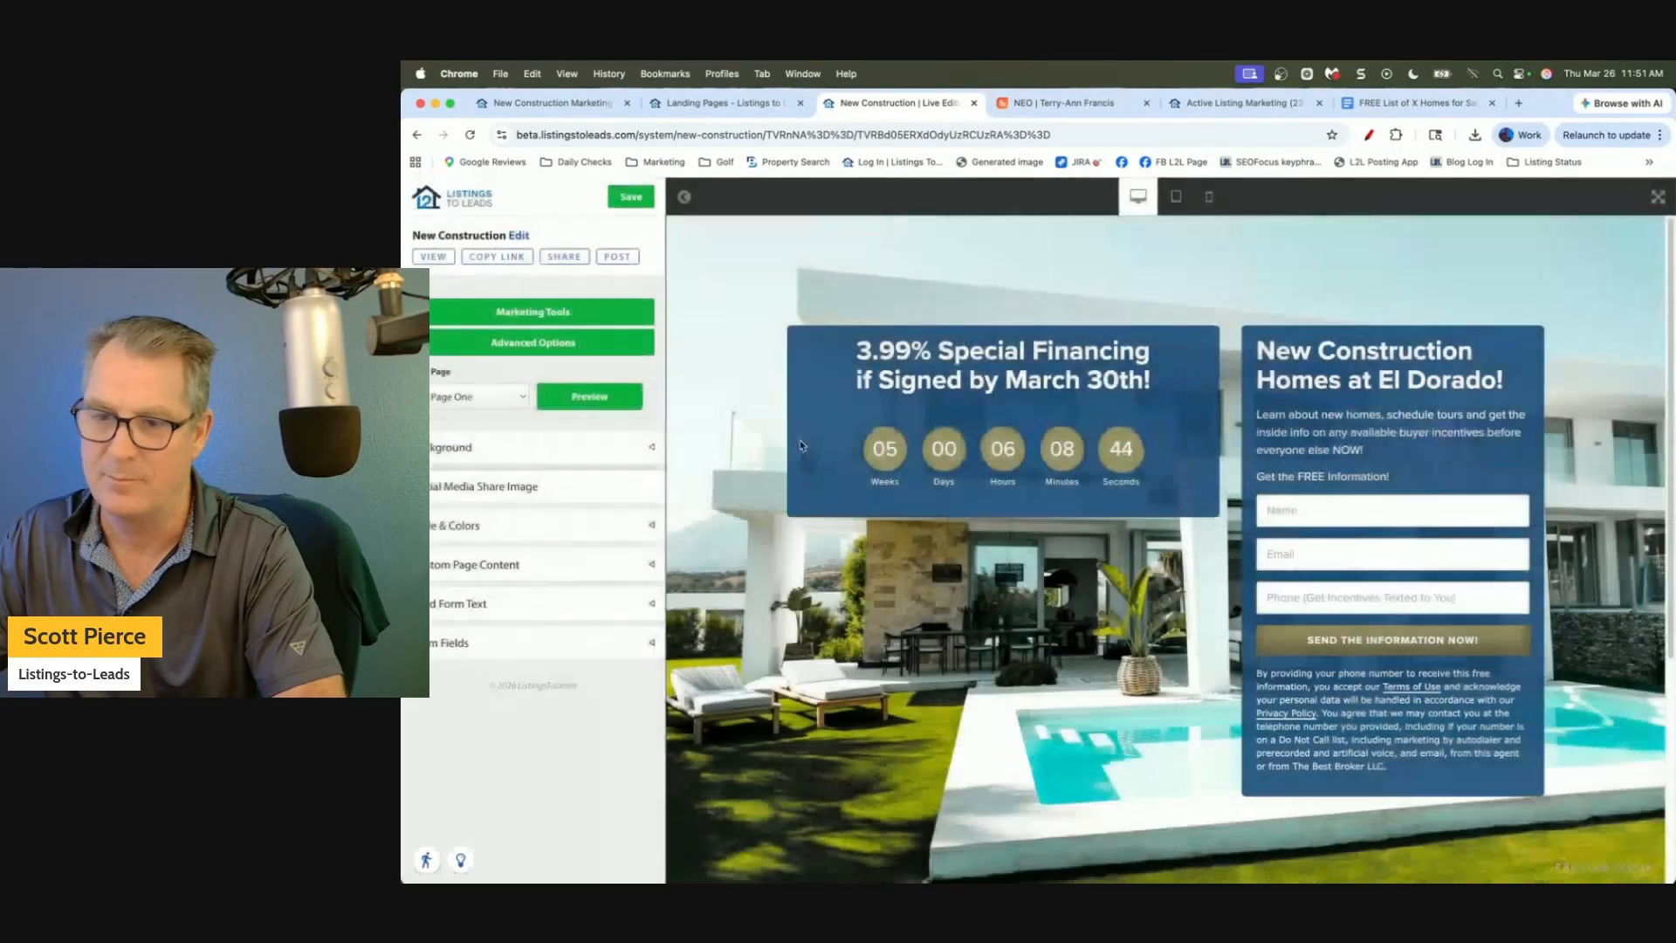
{"action": "left_click", "coordinate": [646, 495]}
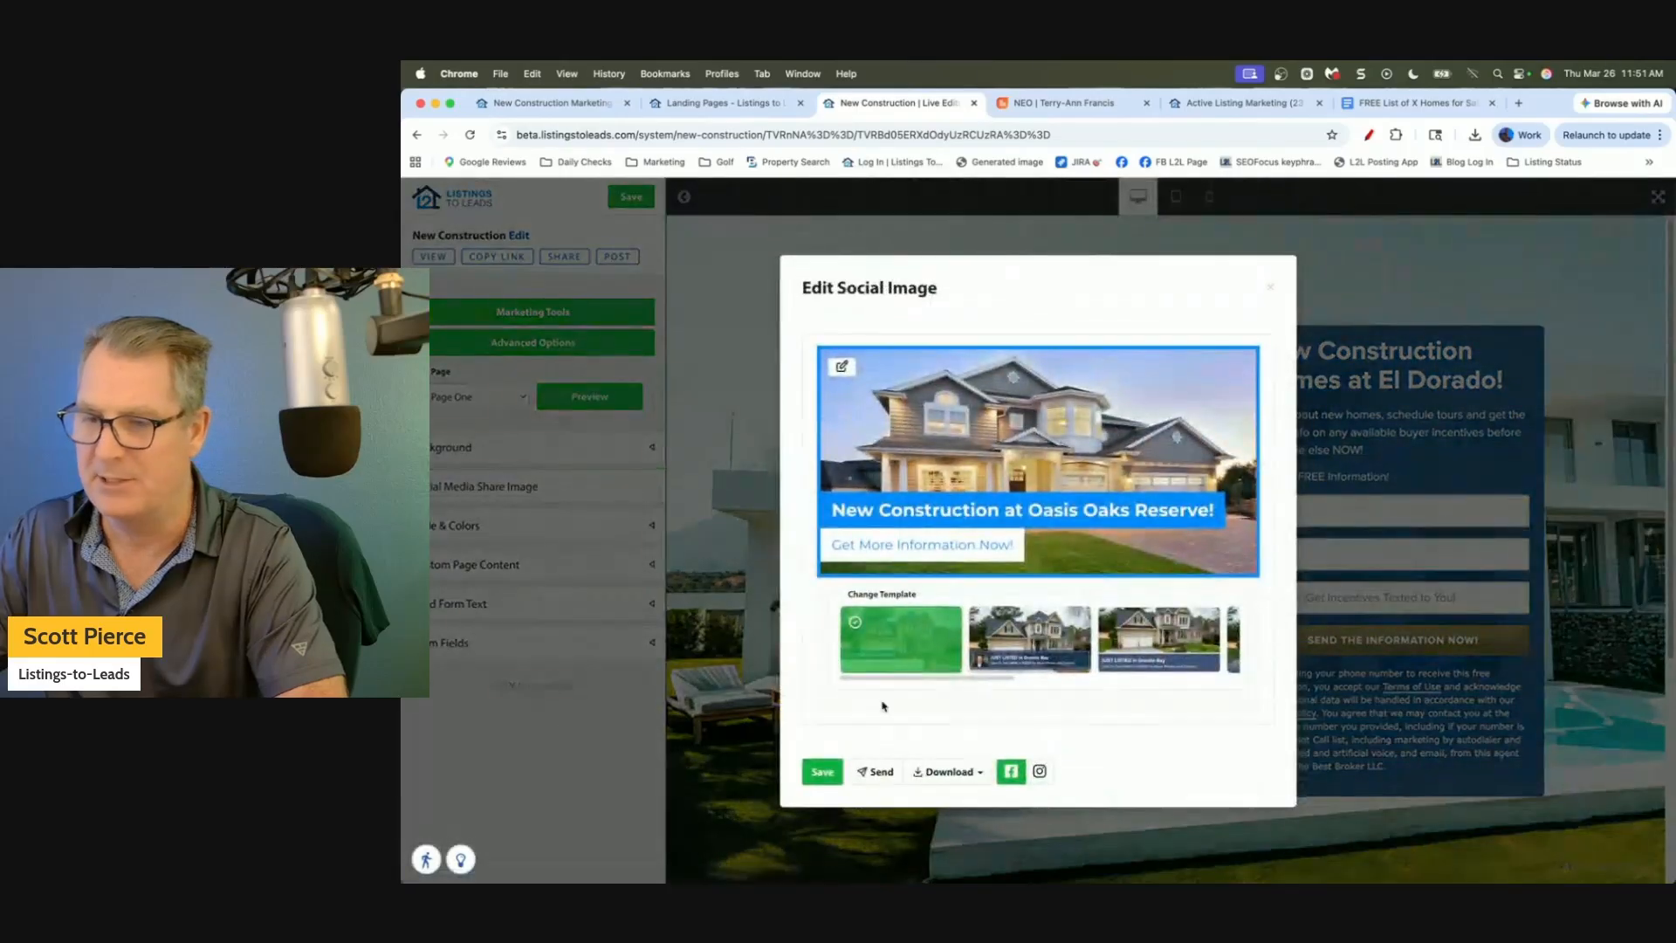
{"action": "left_click", "coordinate": [842, 365]}
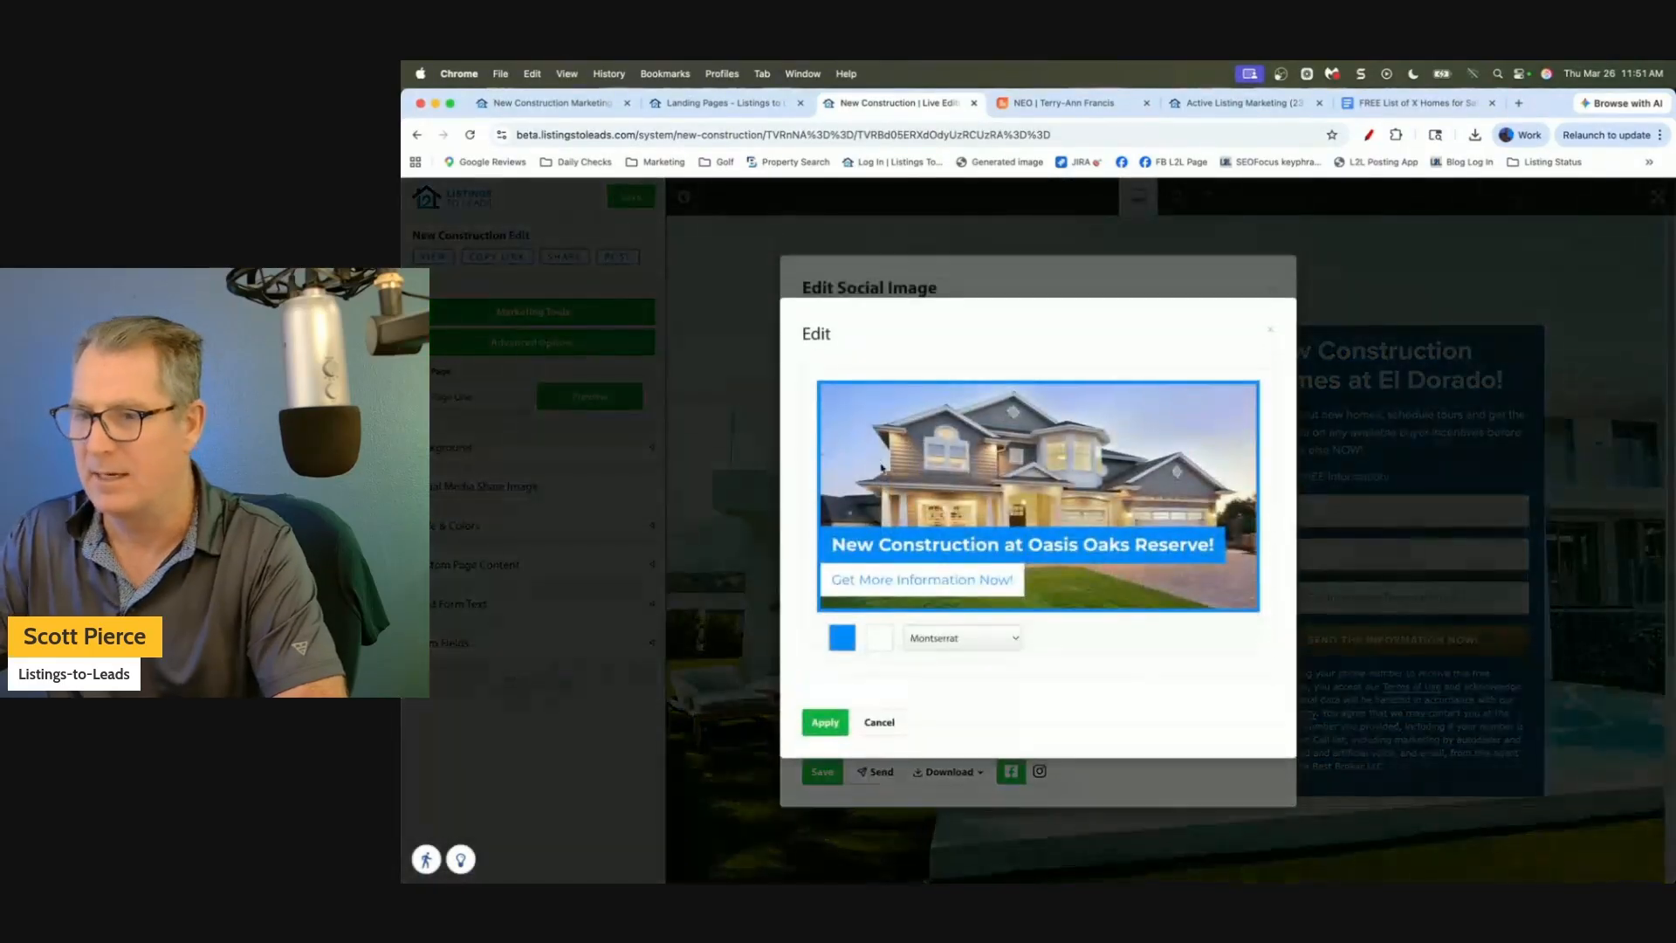
{"action": "left_click", "coordinate": [843, 644]}
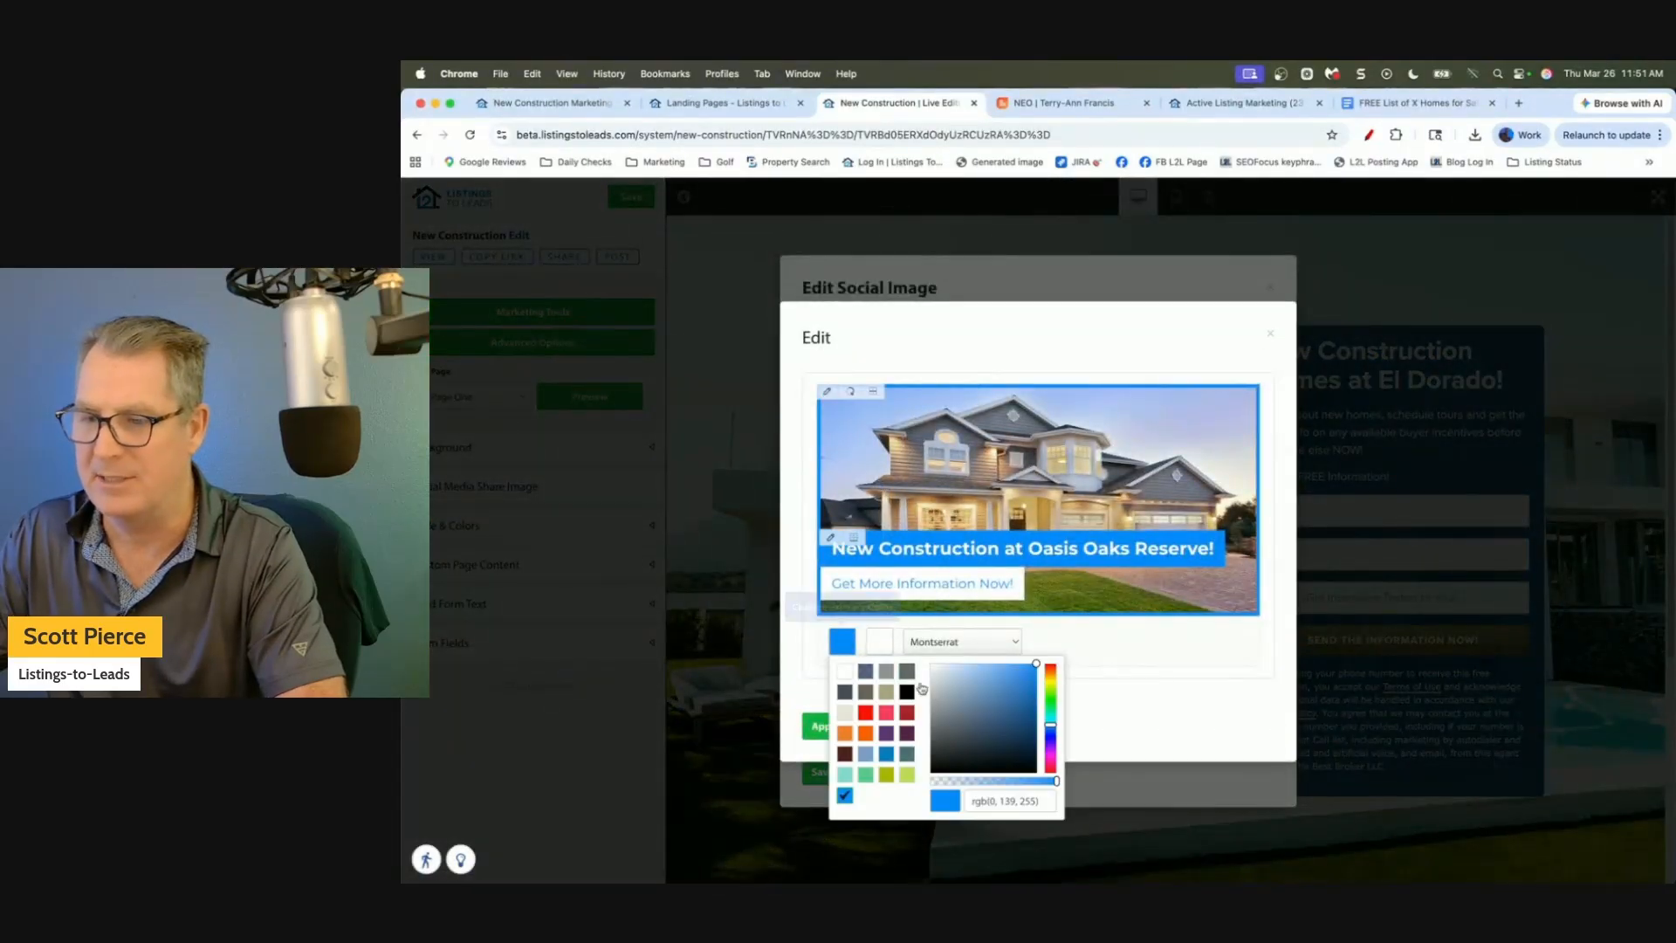
{"action": "left_click", "coordinate": [1021, 730]}
{"action": "left_click_drag", "start_coordinate": [1031, 719], "coordinate": [1039, 684]}
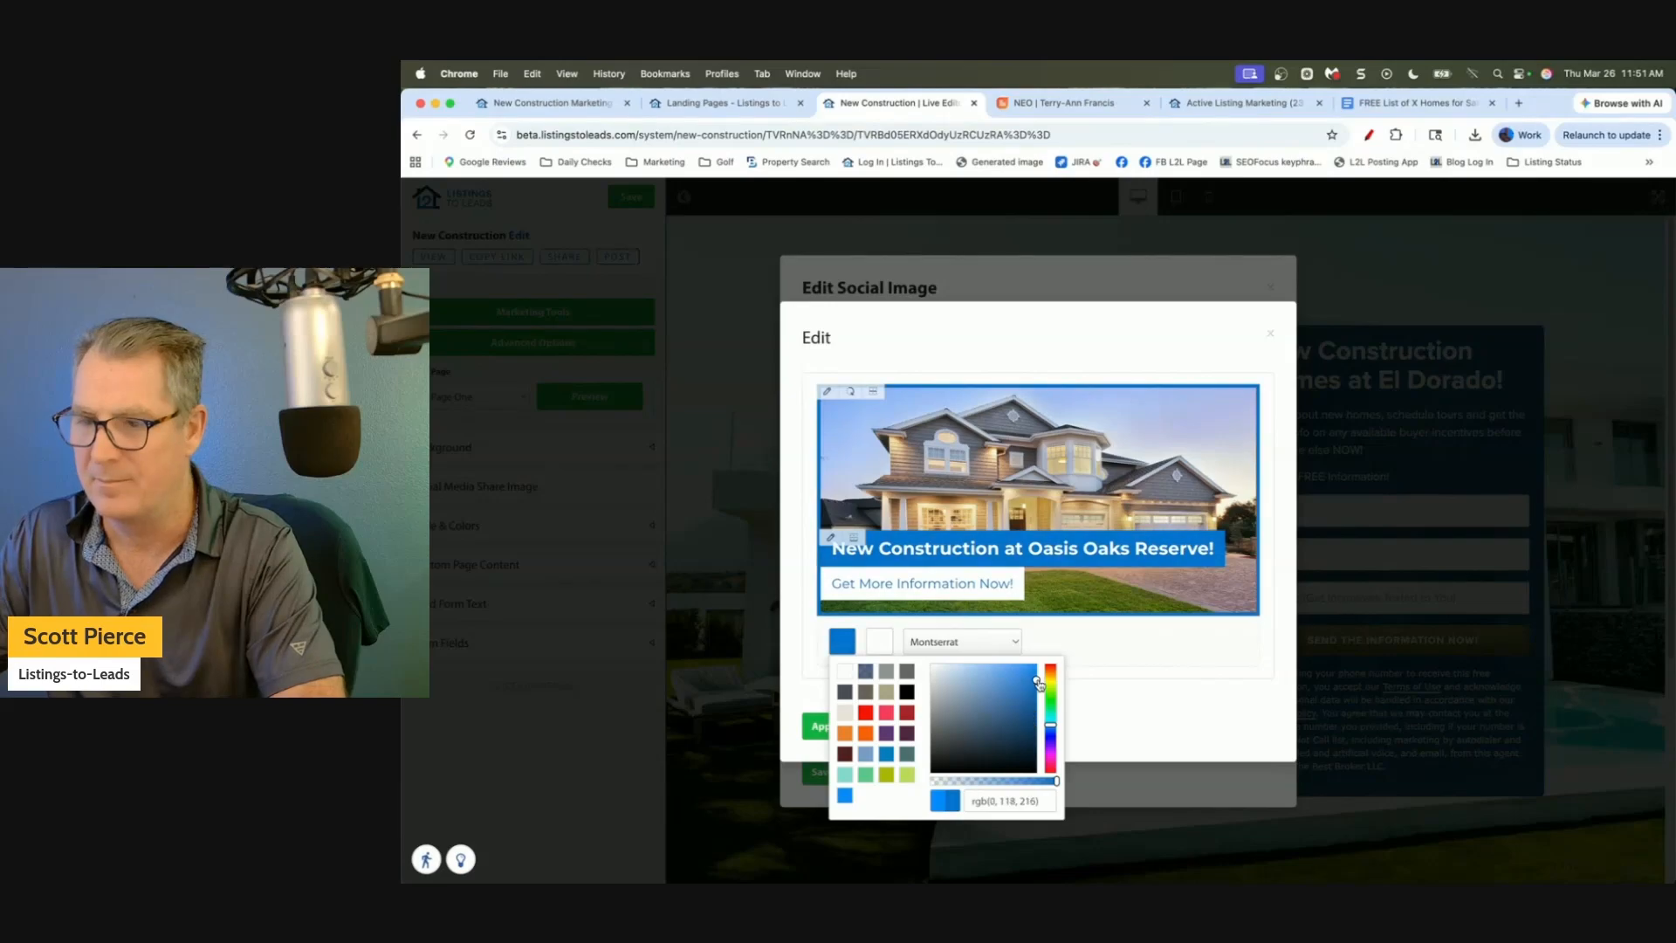
{"action": "left_click", "coordinate": [1220, 693]}
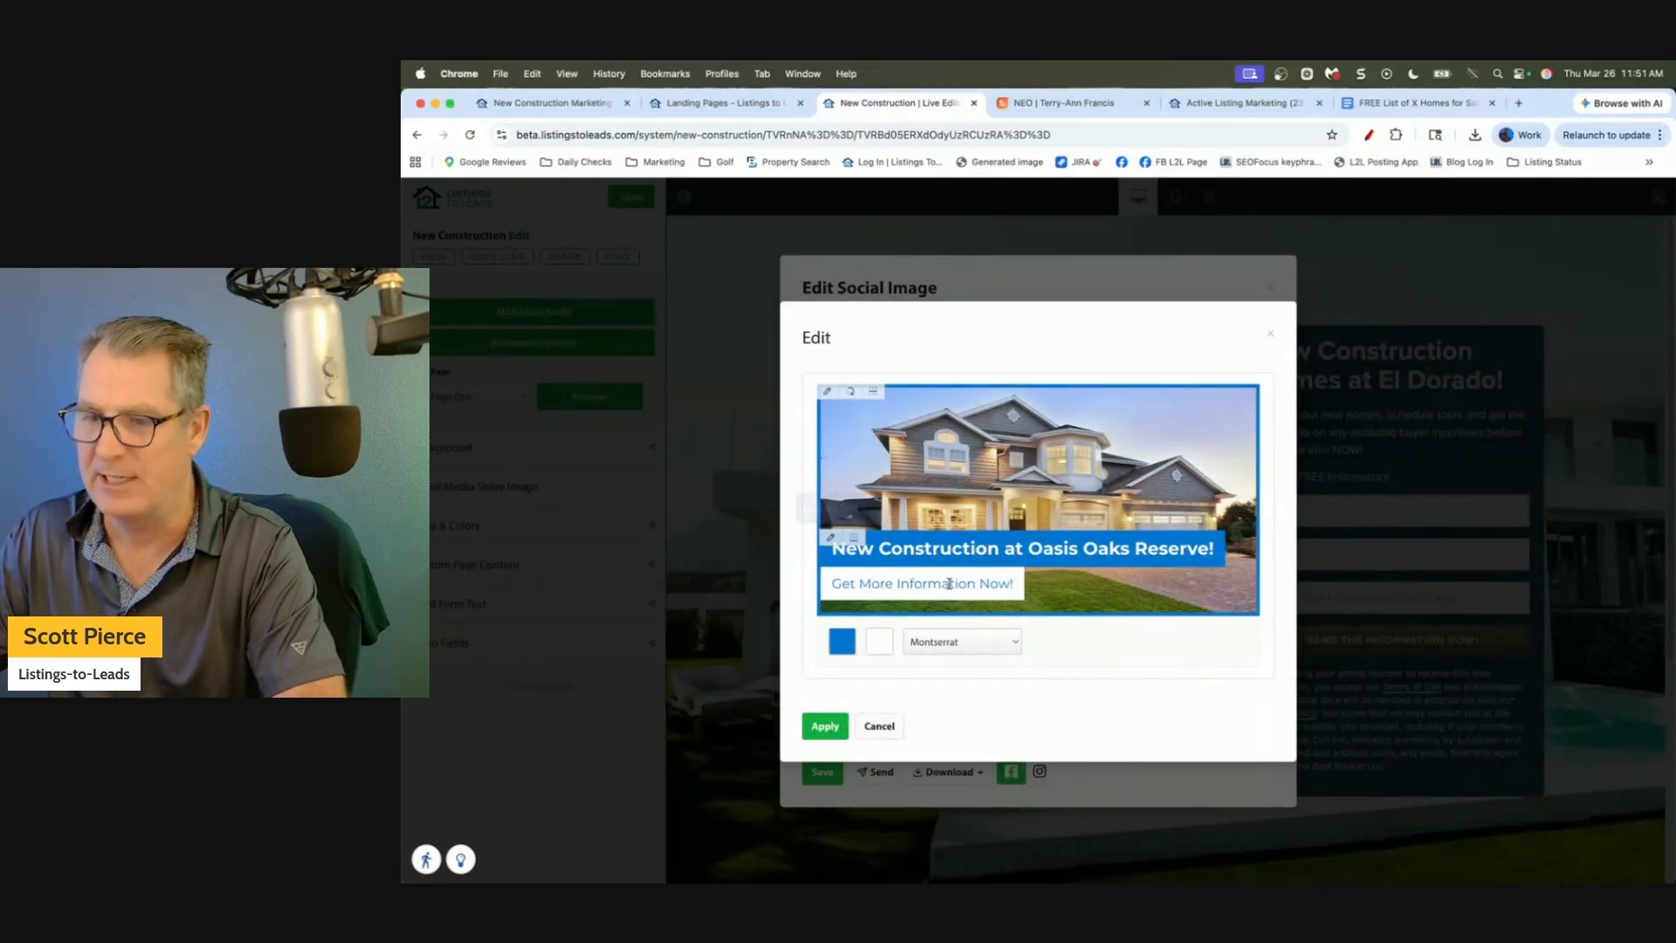
{"action": "left_click", "coordinate": [825, 726]}
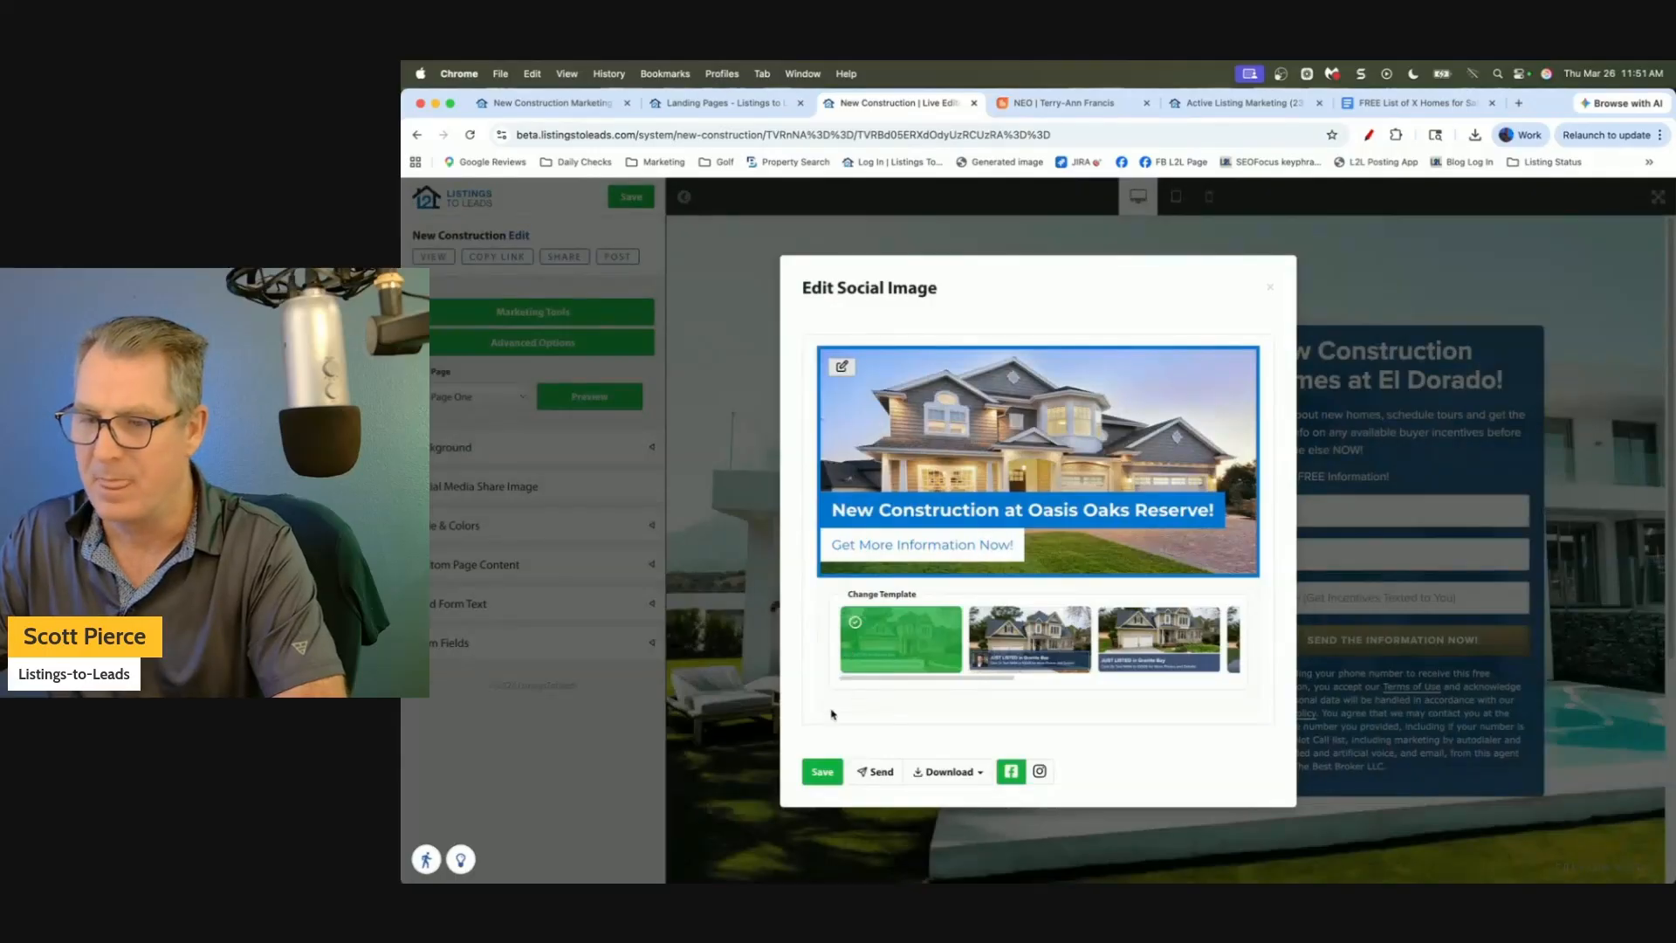
{"action": "left_click", "coordinate": [823, 772]}
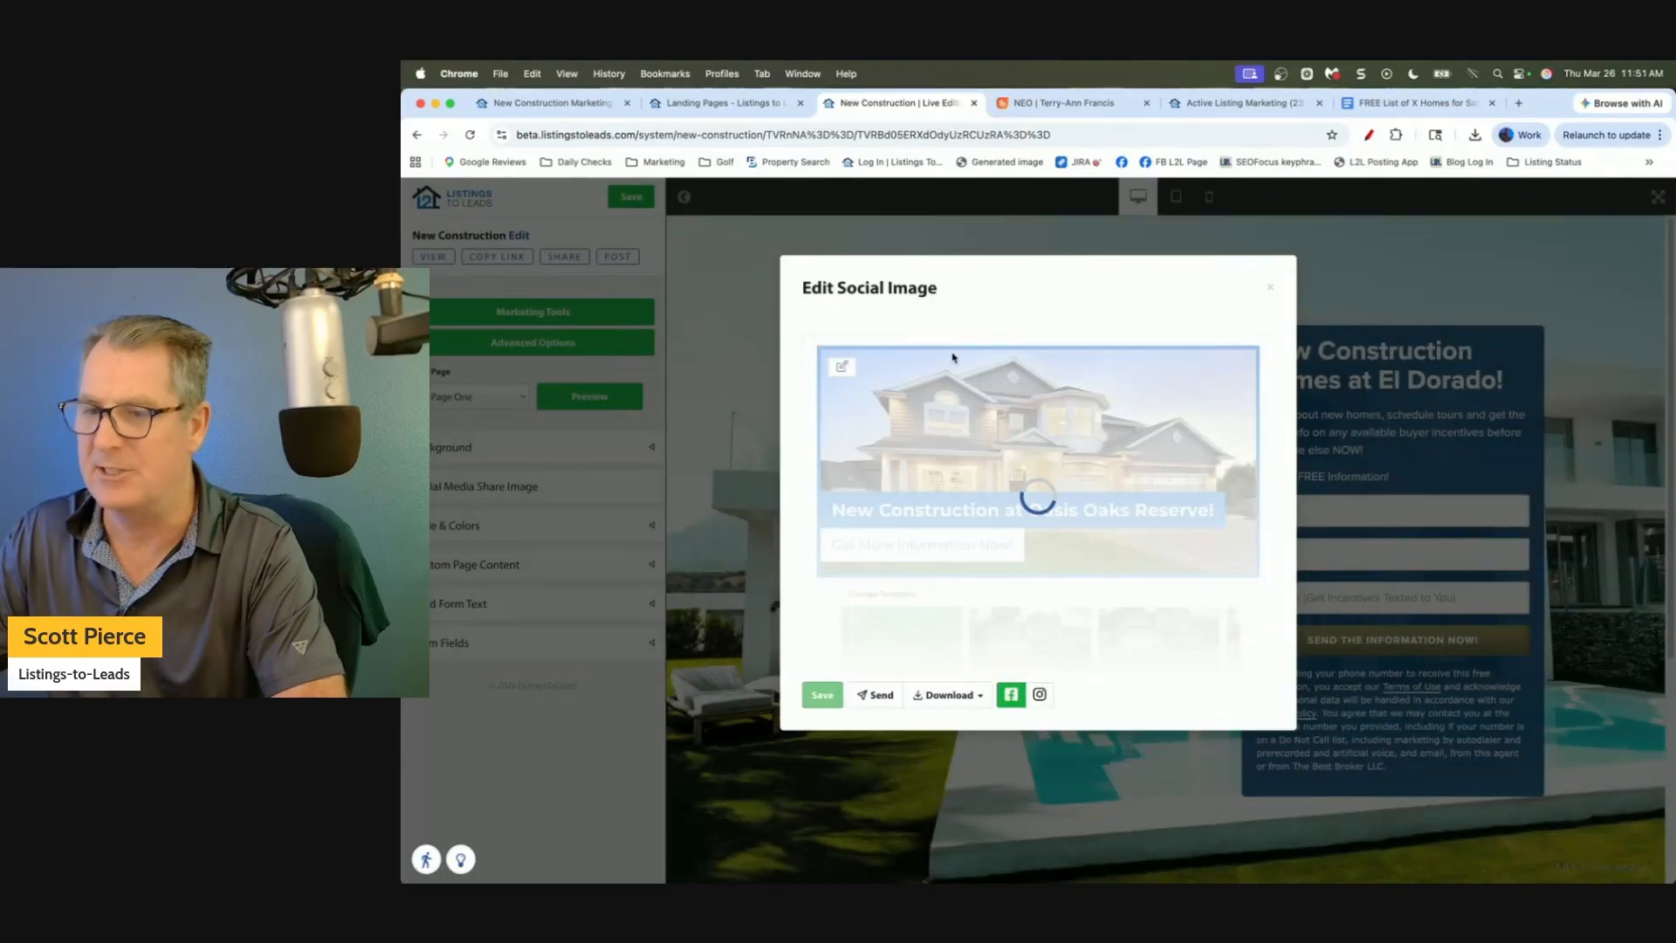
{"action": "left_click", "coordinate": [1268, 288]}
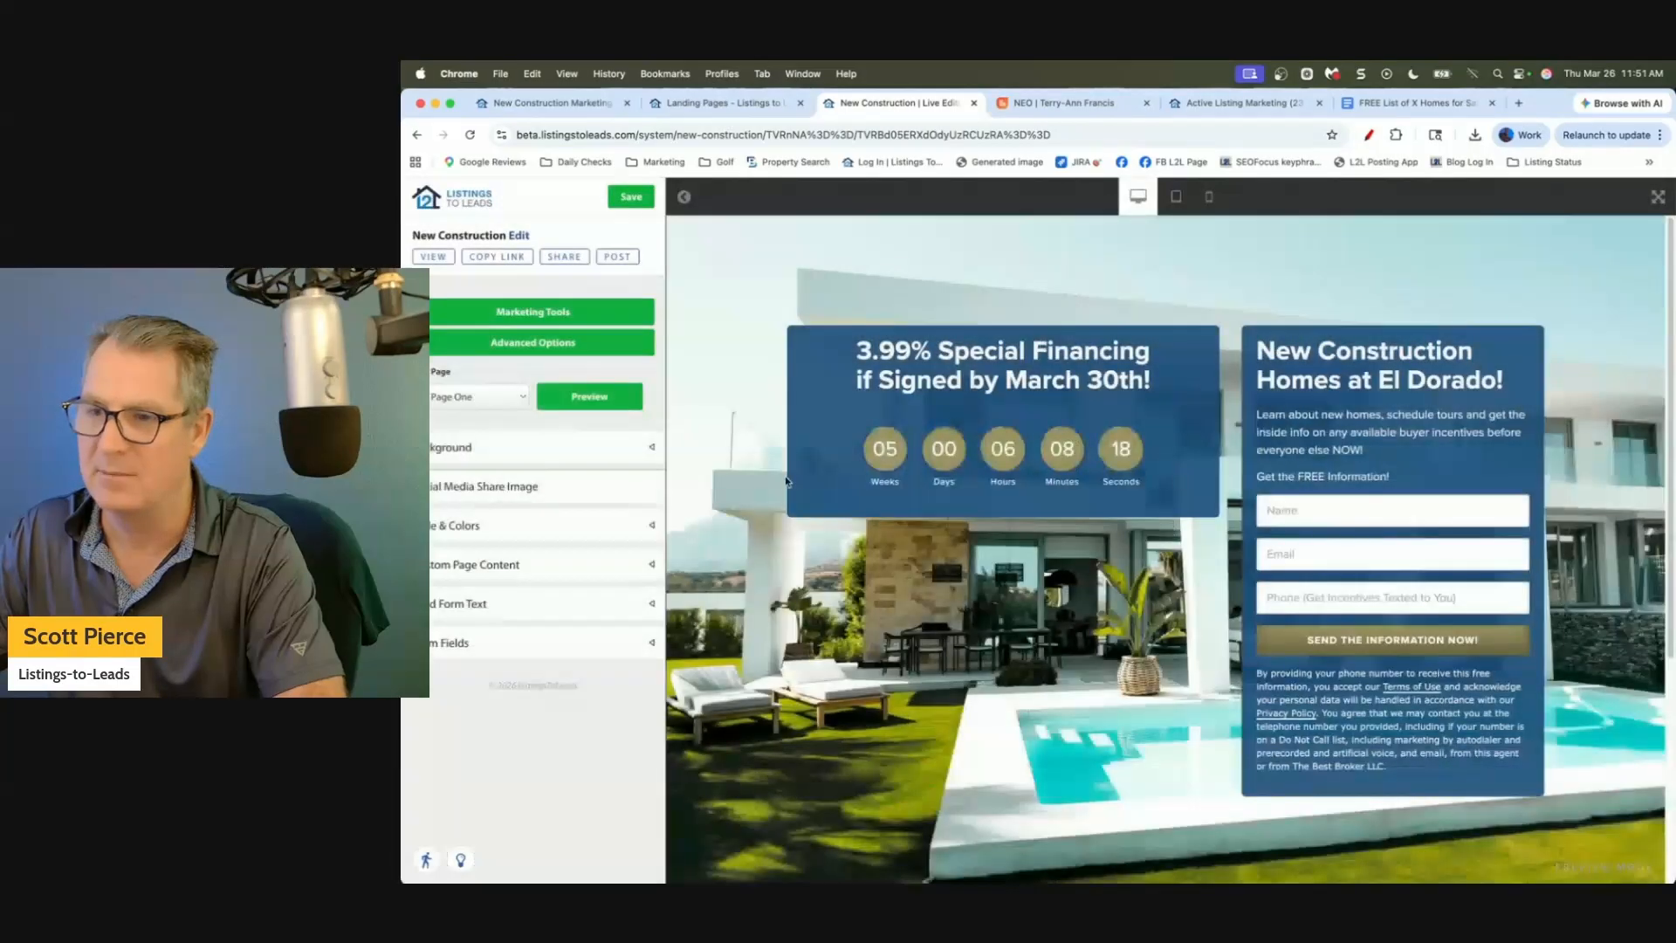
Check the style, colour and background settings and preview the page.
{"action": "left_click", "coordinate": [561, 526]}
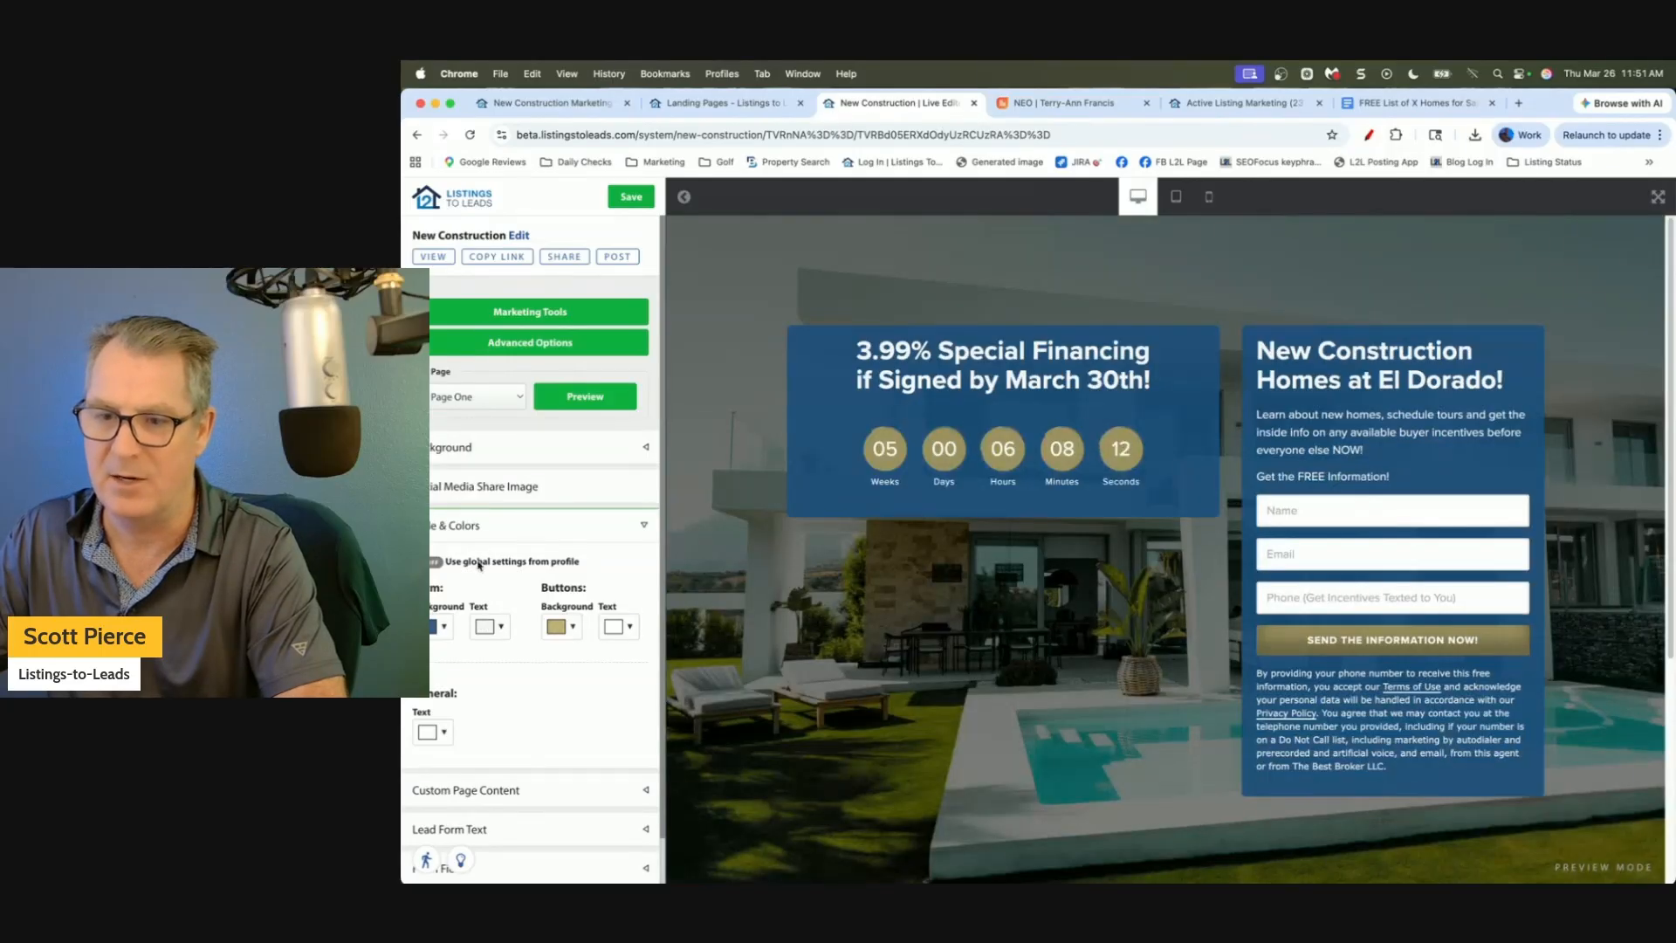
{"action": "left_click", "coordinate": [644, 525]}
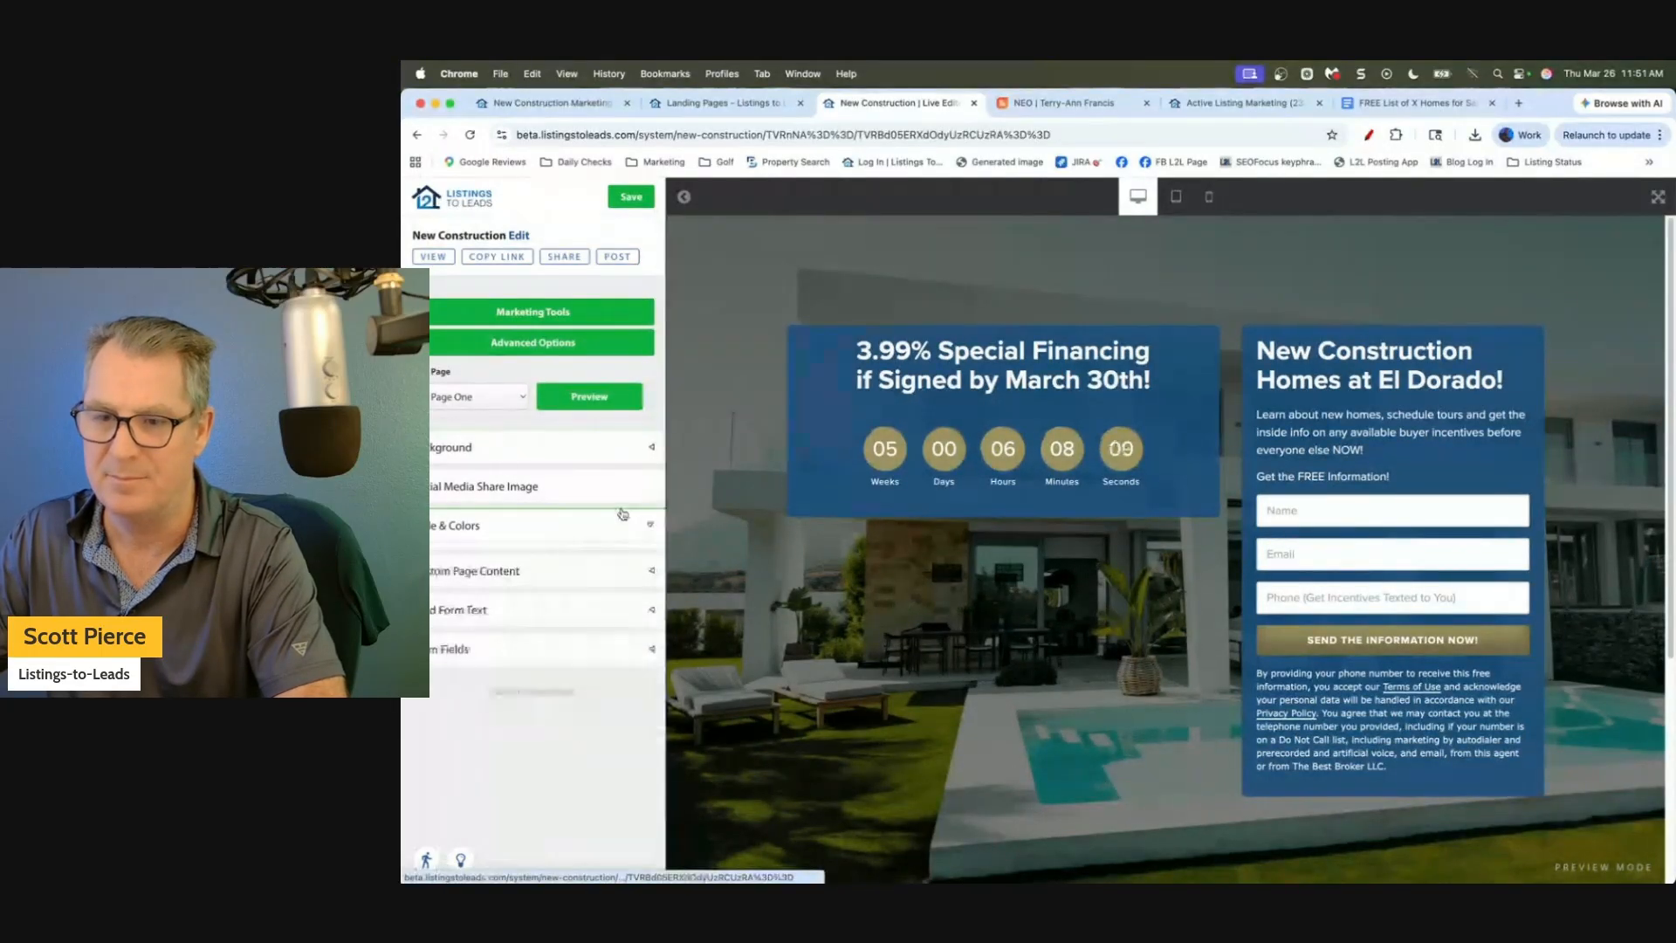
{"action": "left_click", "coordinate": [645, 447]}
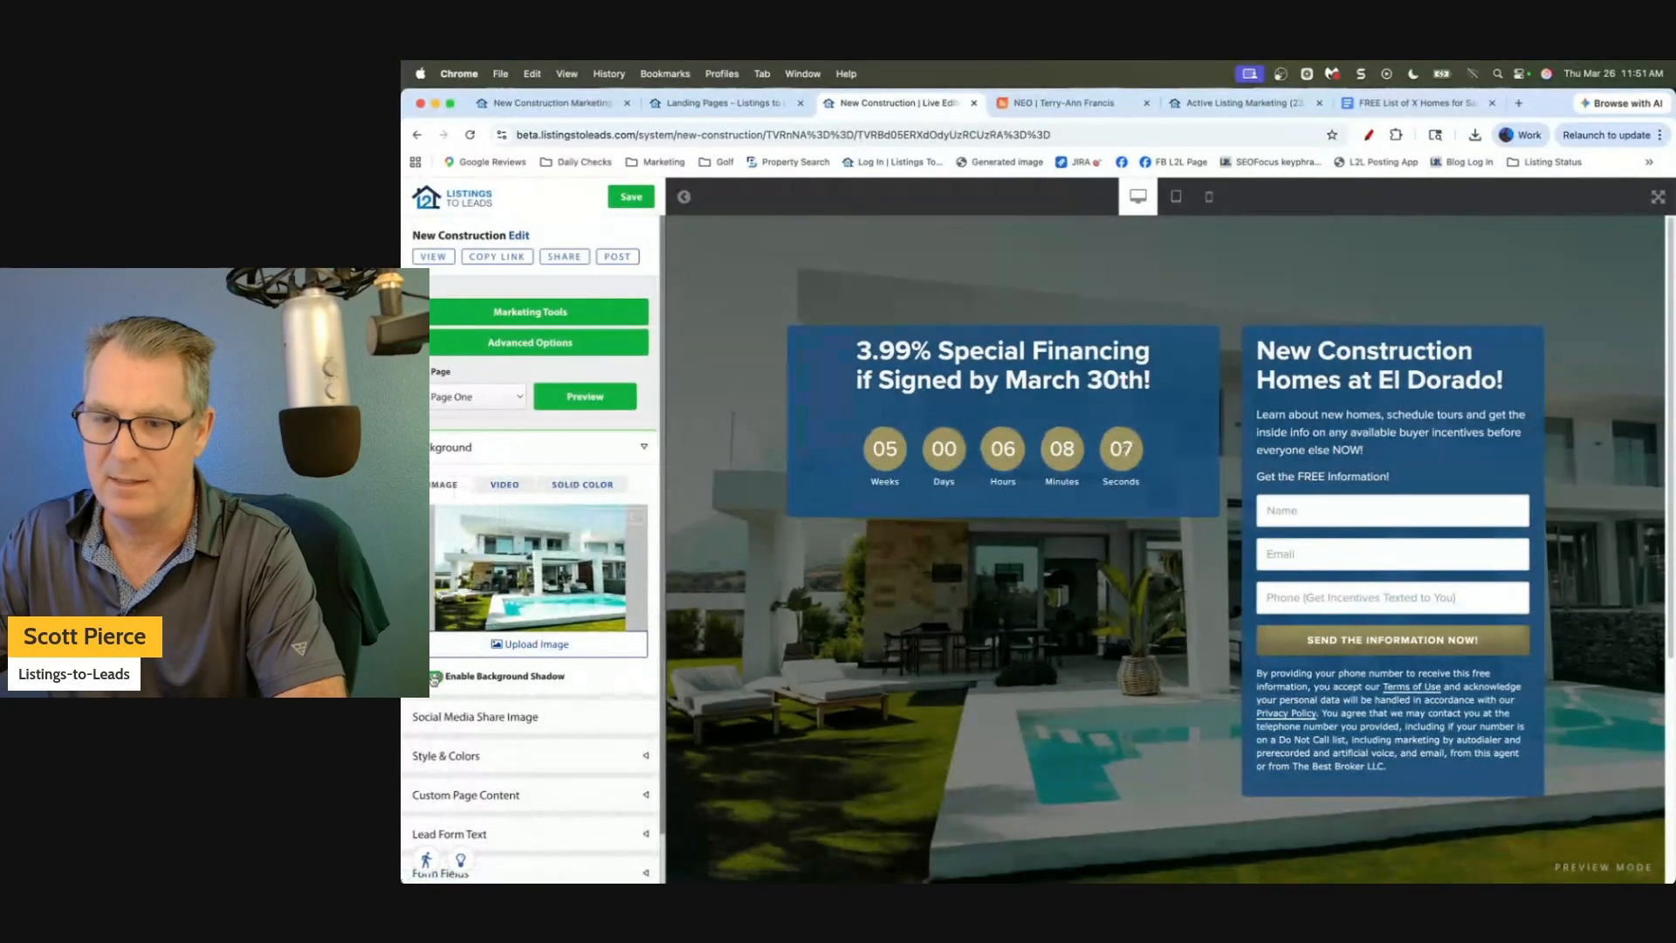
{"action": "left_click", "coordinate": [585, 396]}
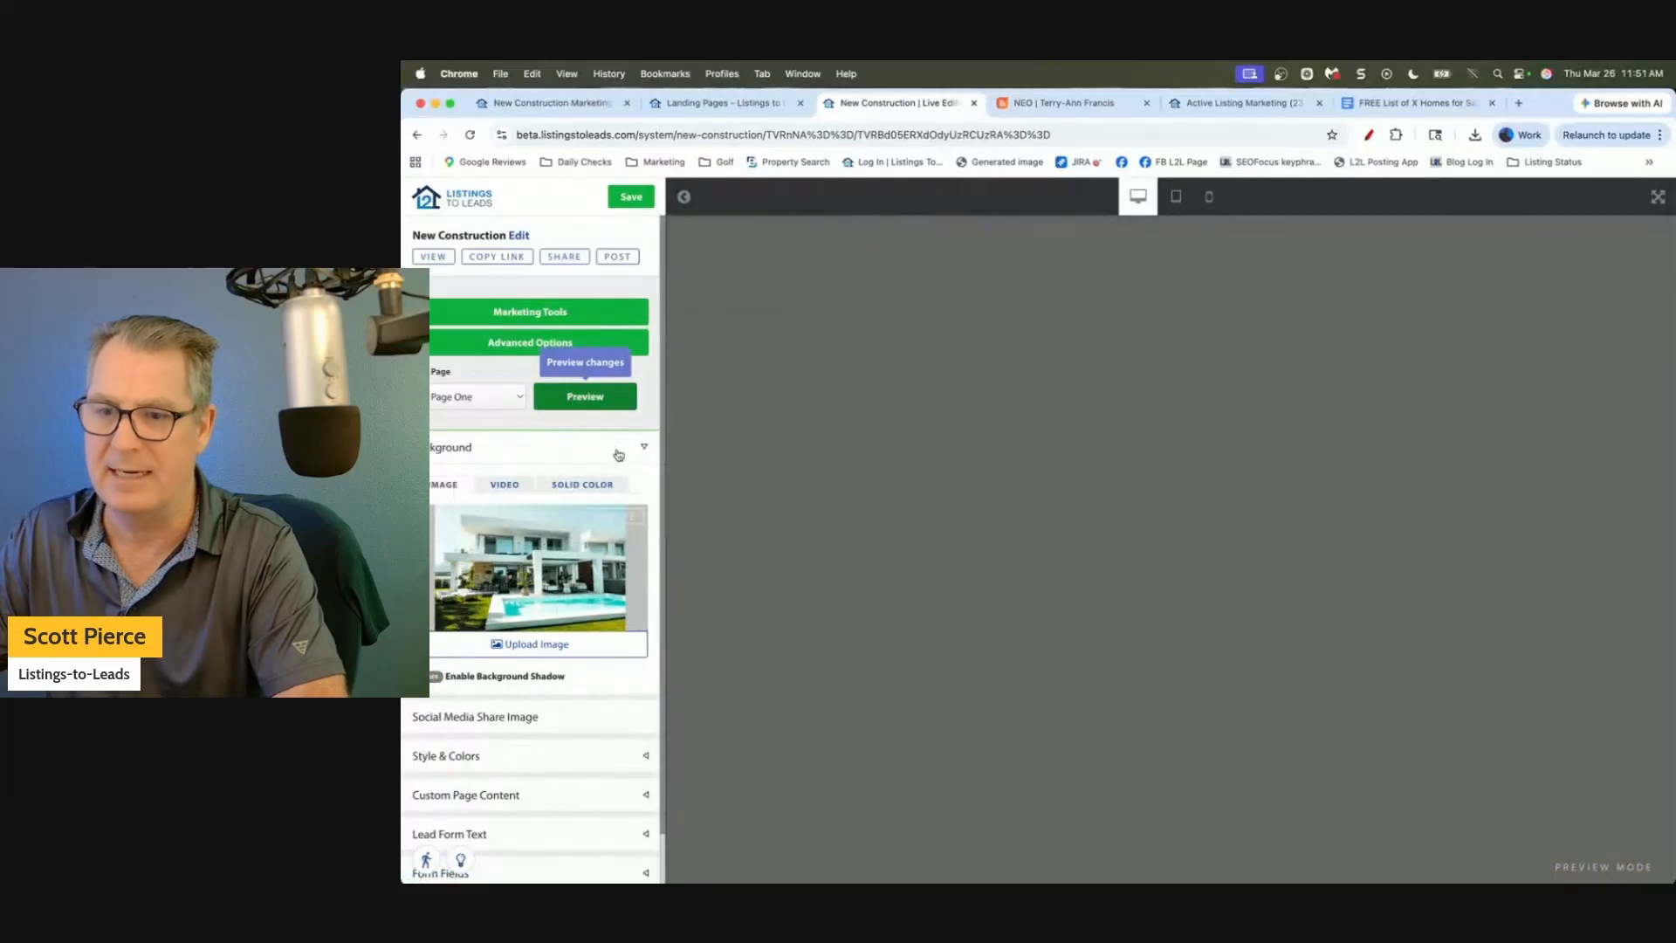
{"action": "left_click", "coordinate": [644, 449]}
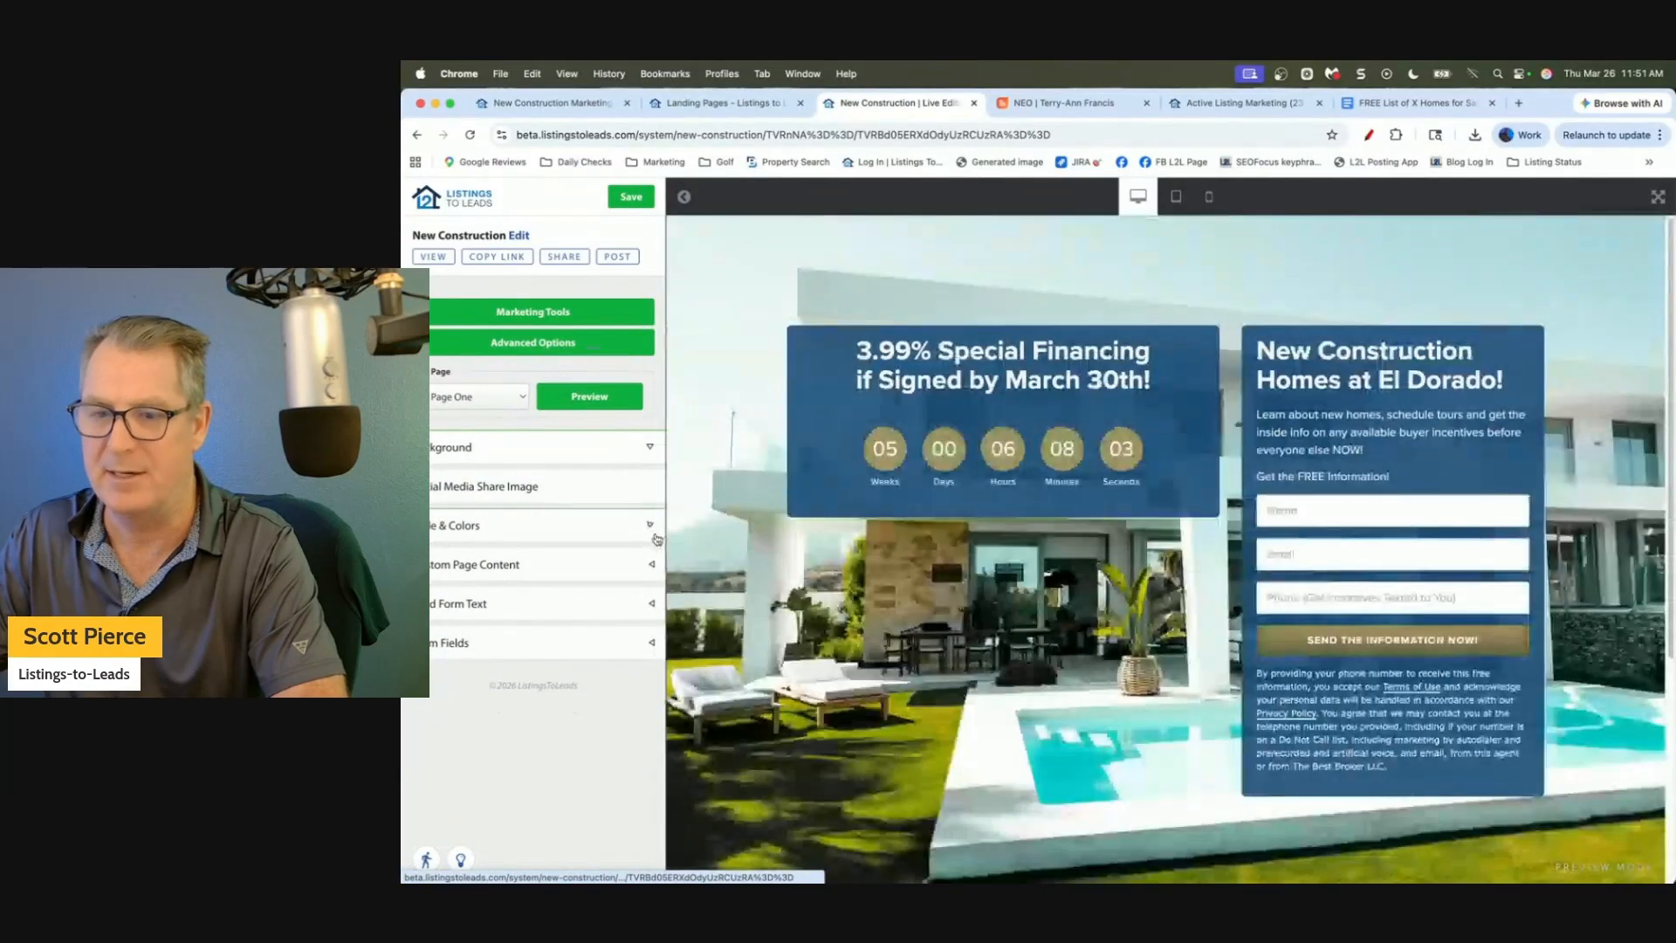
Keep Countdown Counter ending 2026/04/30 and change the headline's month to 'April', then preview.
{"action": "left_click", "coordinate": [650, 564]}
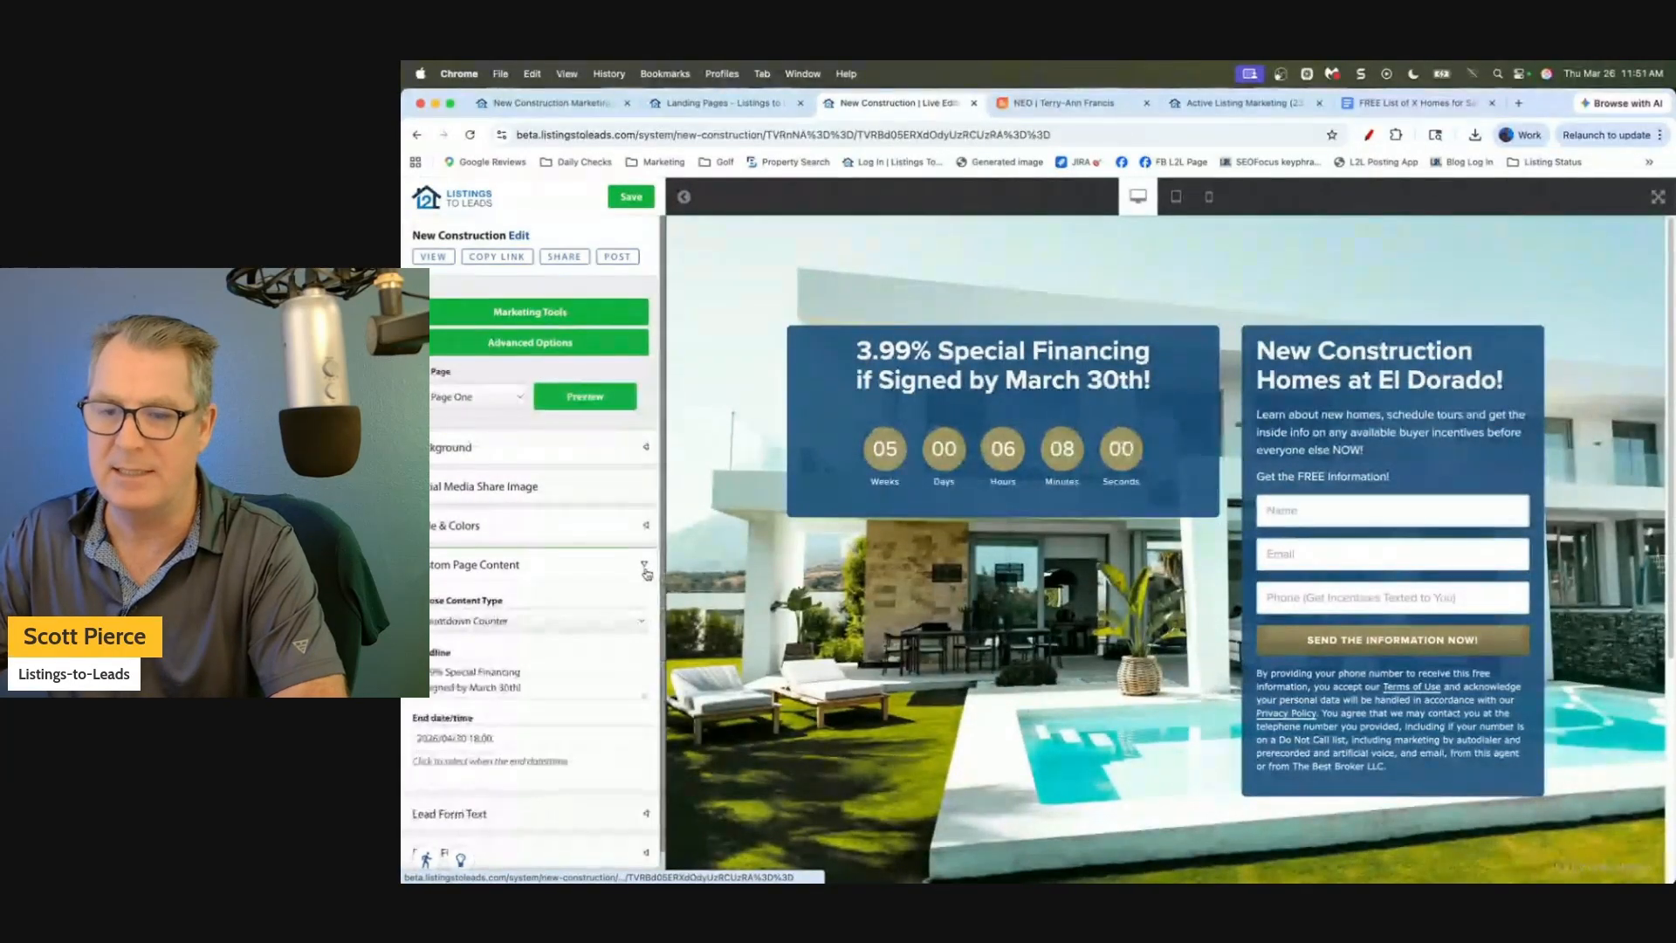
{"action": "scroll", "coordinate": [667, 596], "scroll_direction": "down", "scroll_amount": 2}
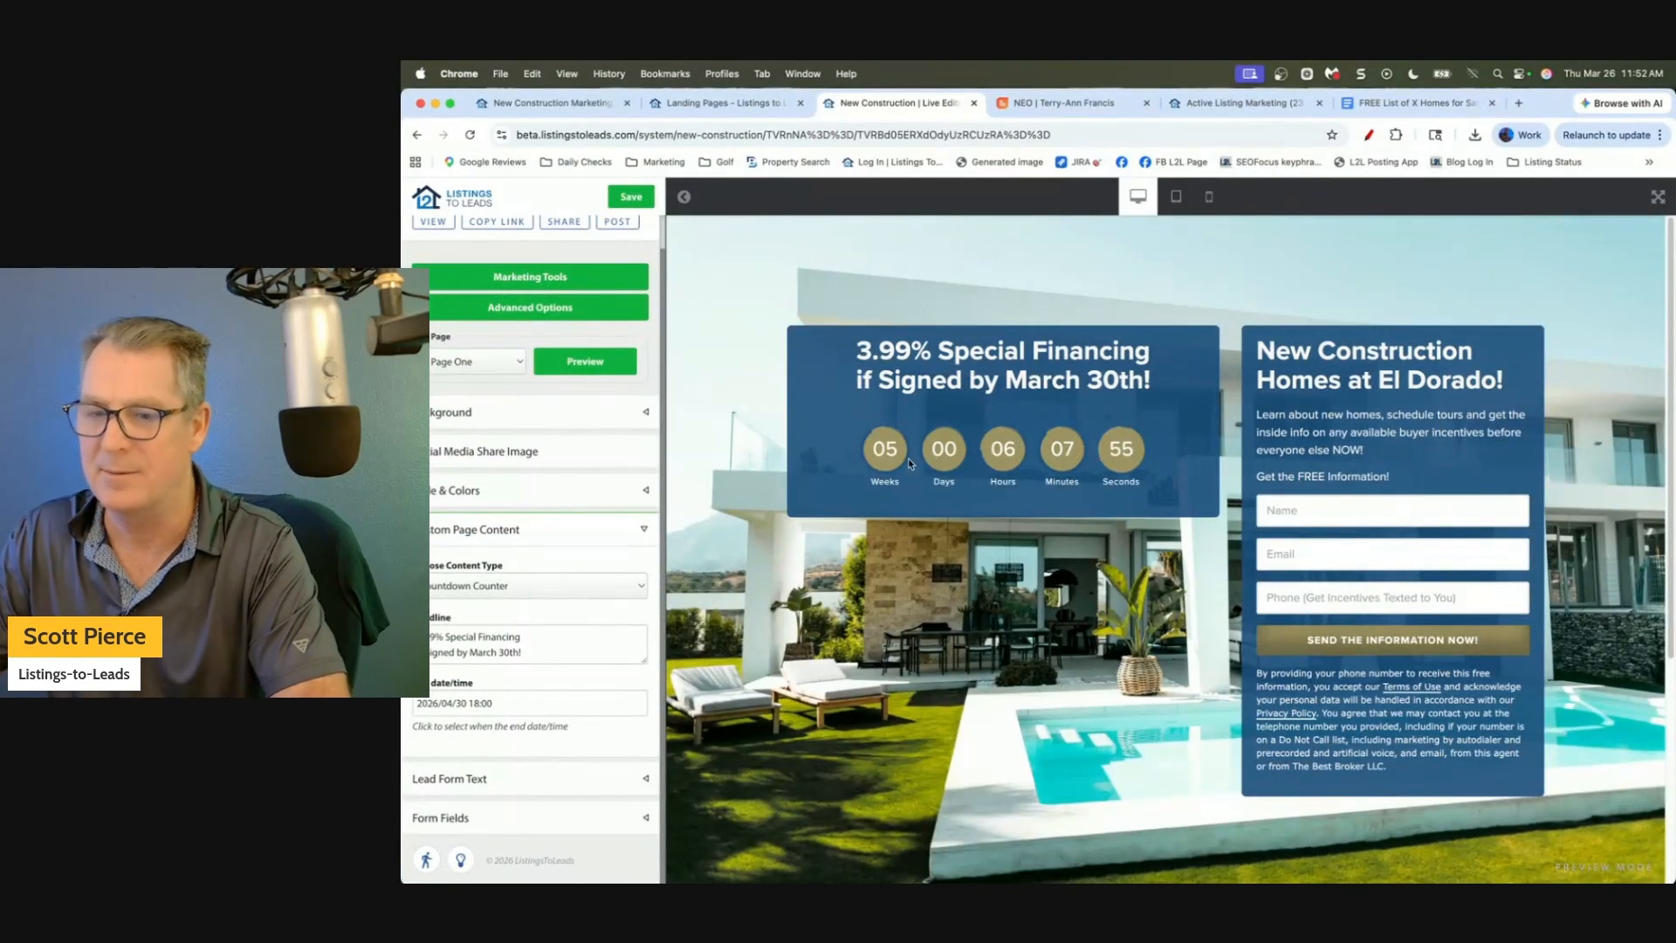
{"action": "left_click", "coordinate": [543, 585]}
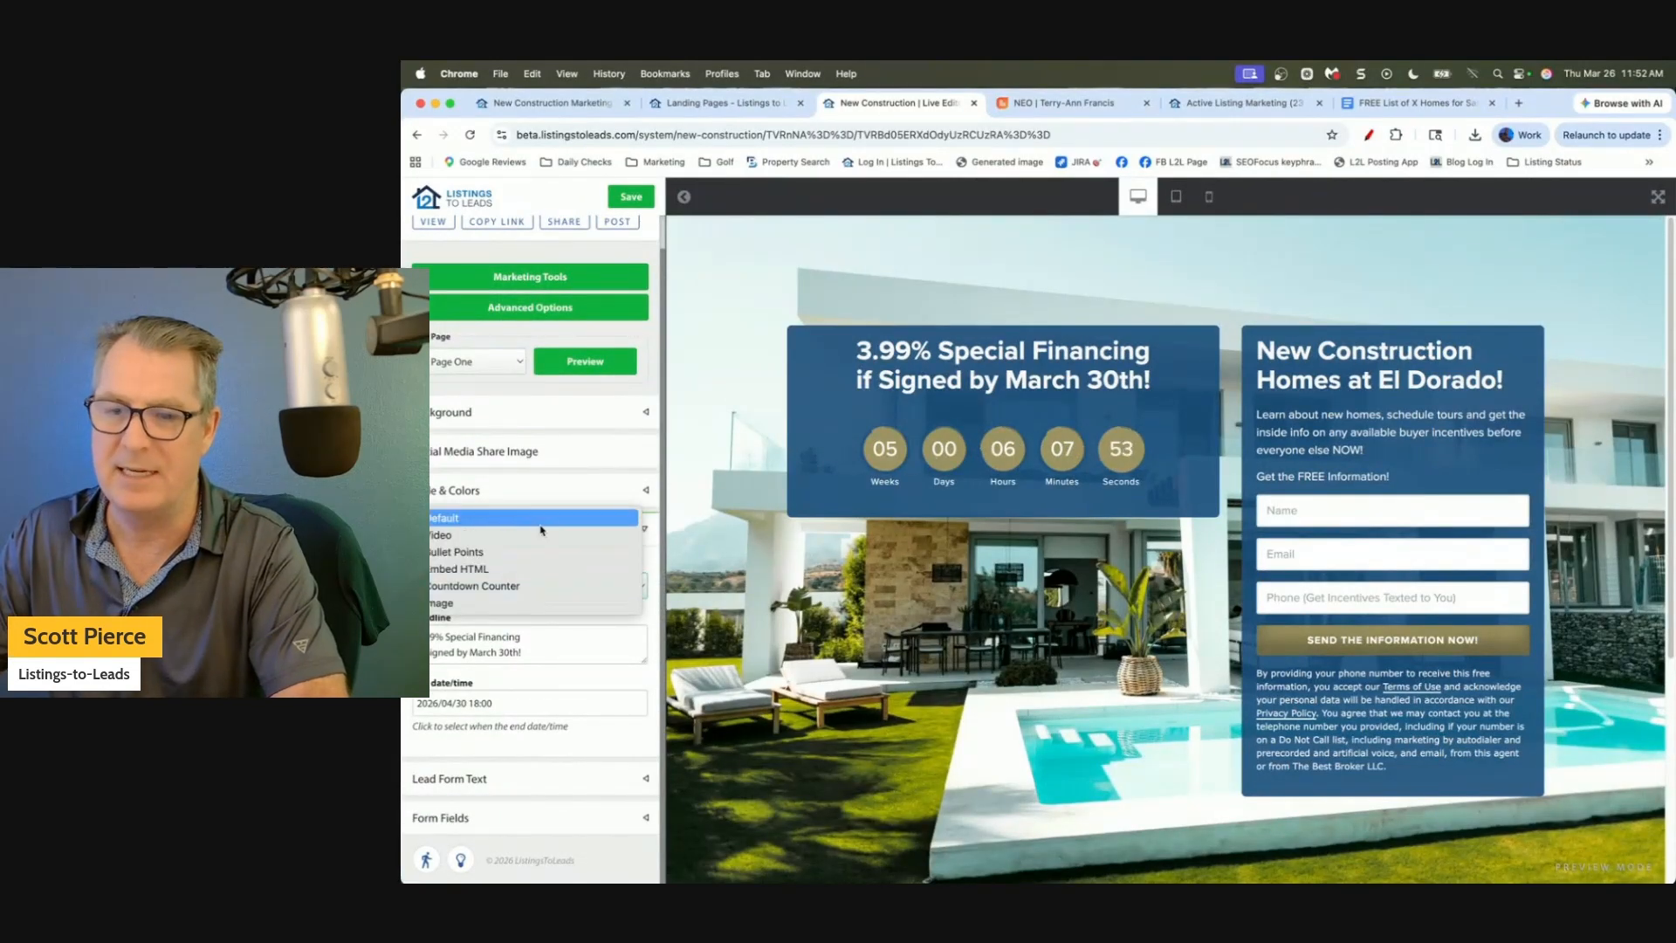
{"action": "left_click", "coordinate": [535, 587]}
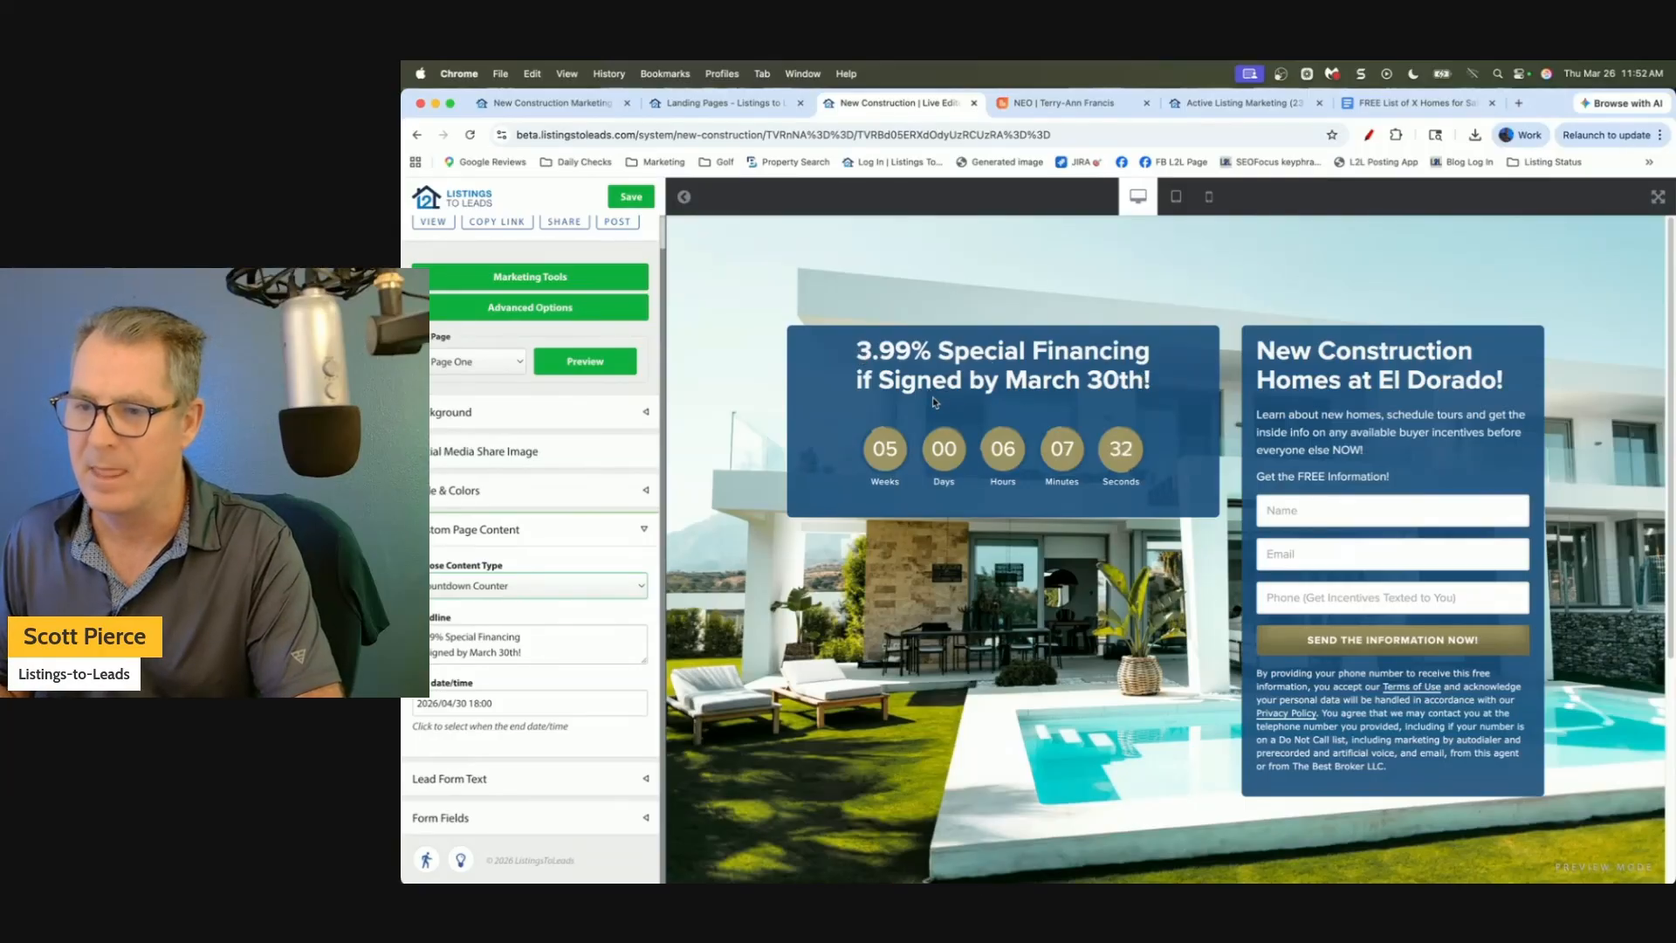
{"action": "left_click", "coordinate": [523, 702]}
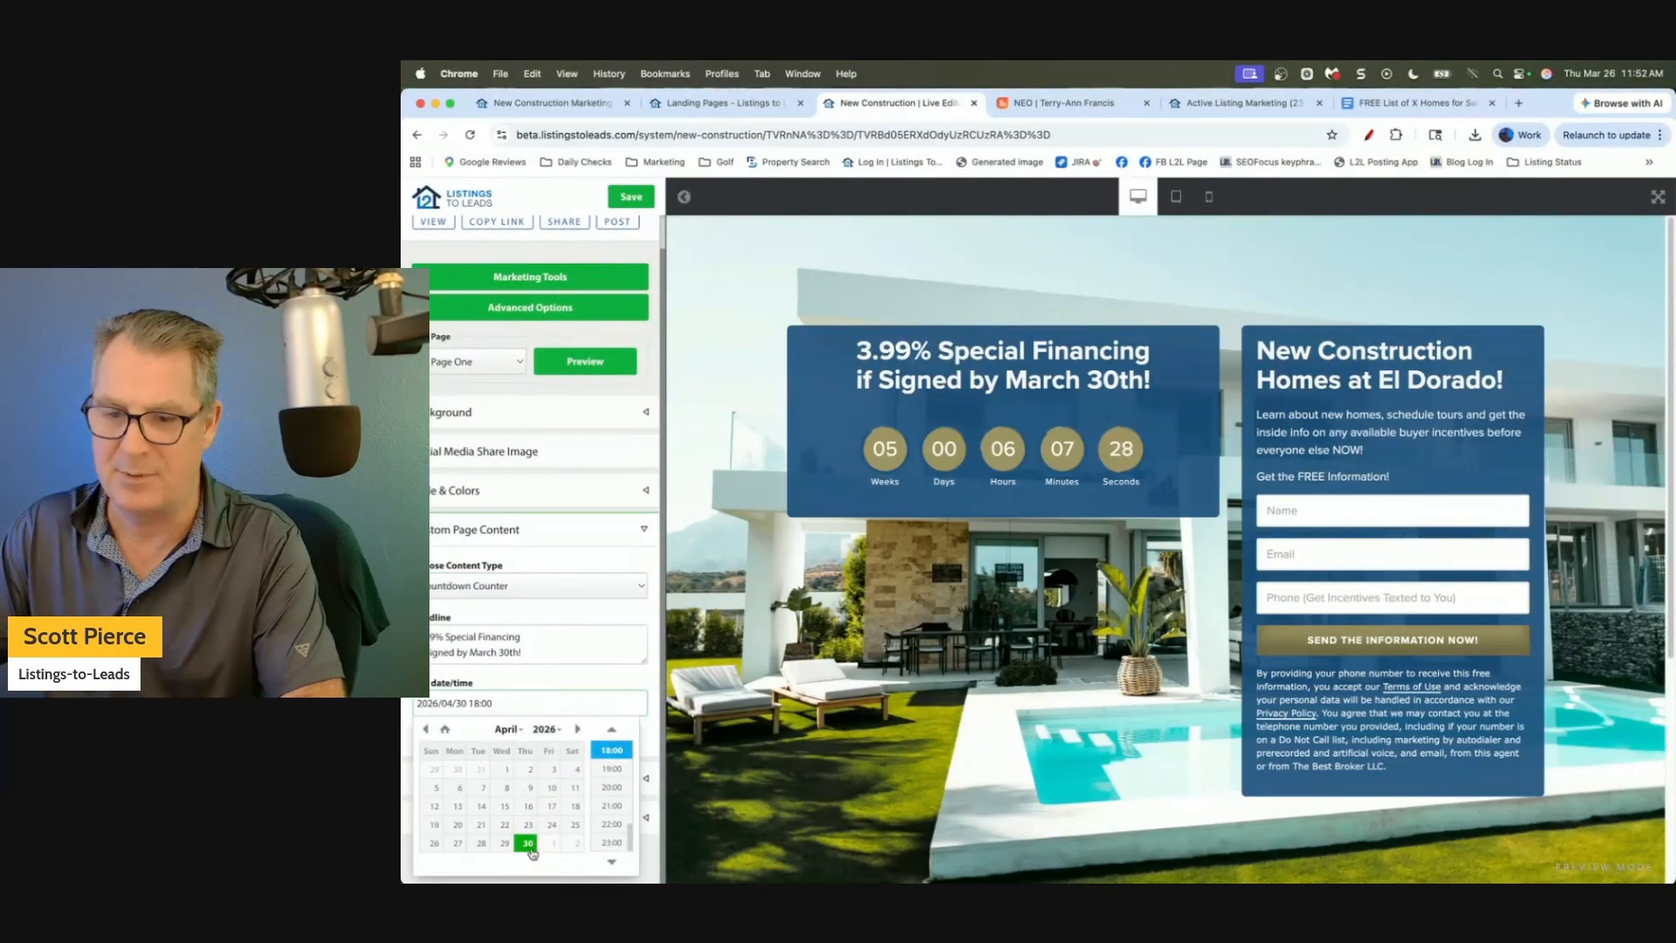
{"action": "left_click", "coordinate": [537, 653]}
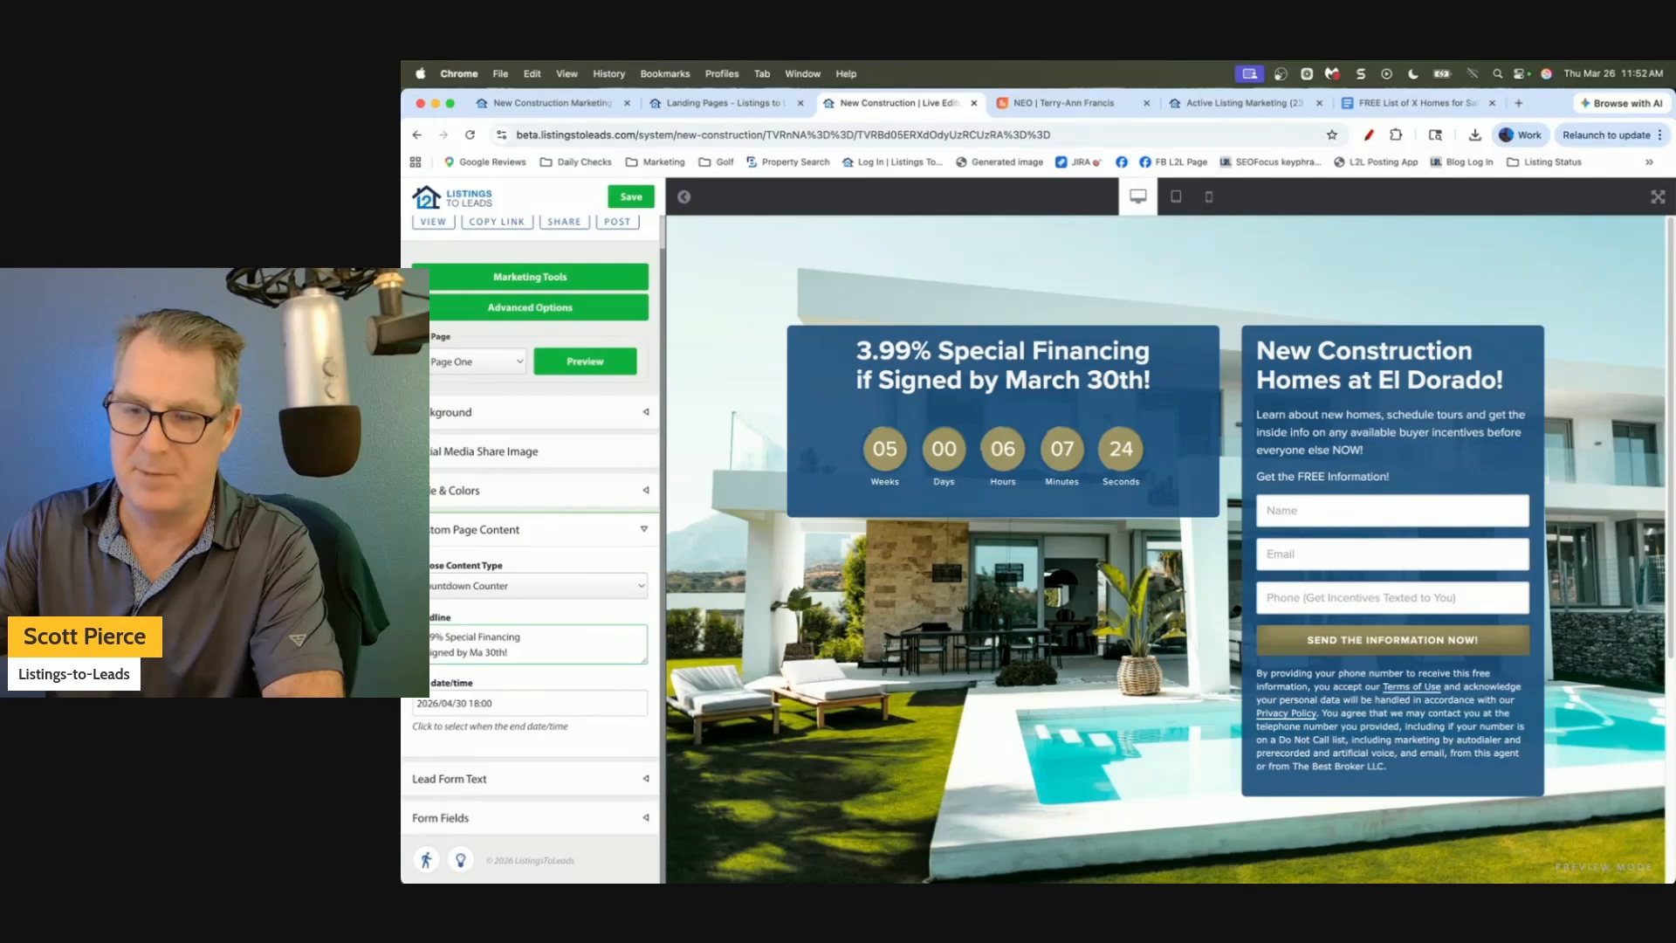
{"action": "key", "text": "BackSpace"}
{"action": "key", "text": "BackSpace"}
{"action": "type", "text": "April"}
{"action": "left_click", "coordinate": [592, 363]}
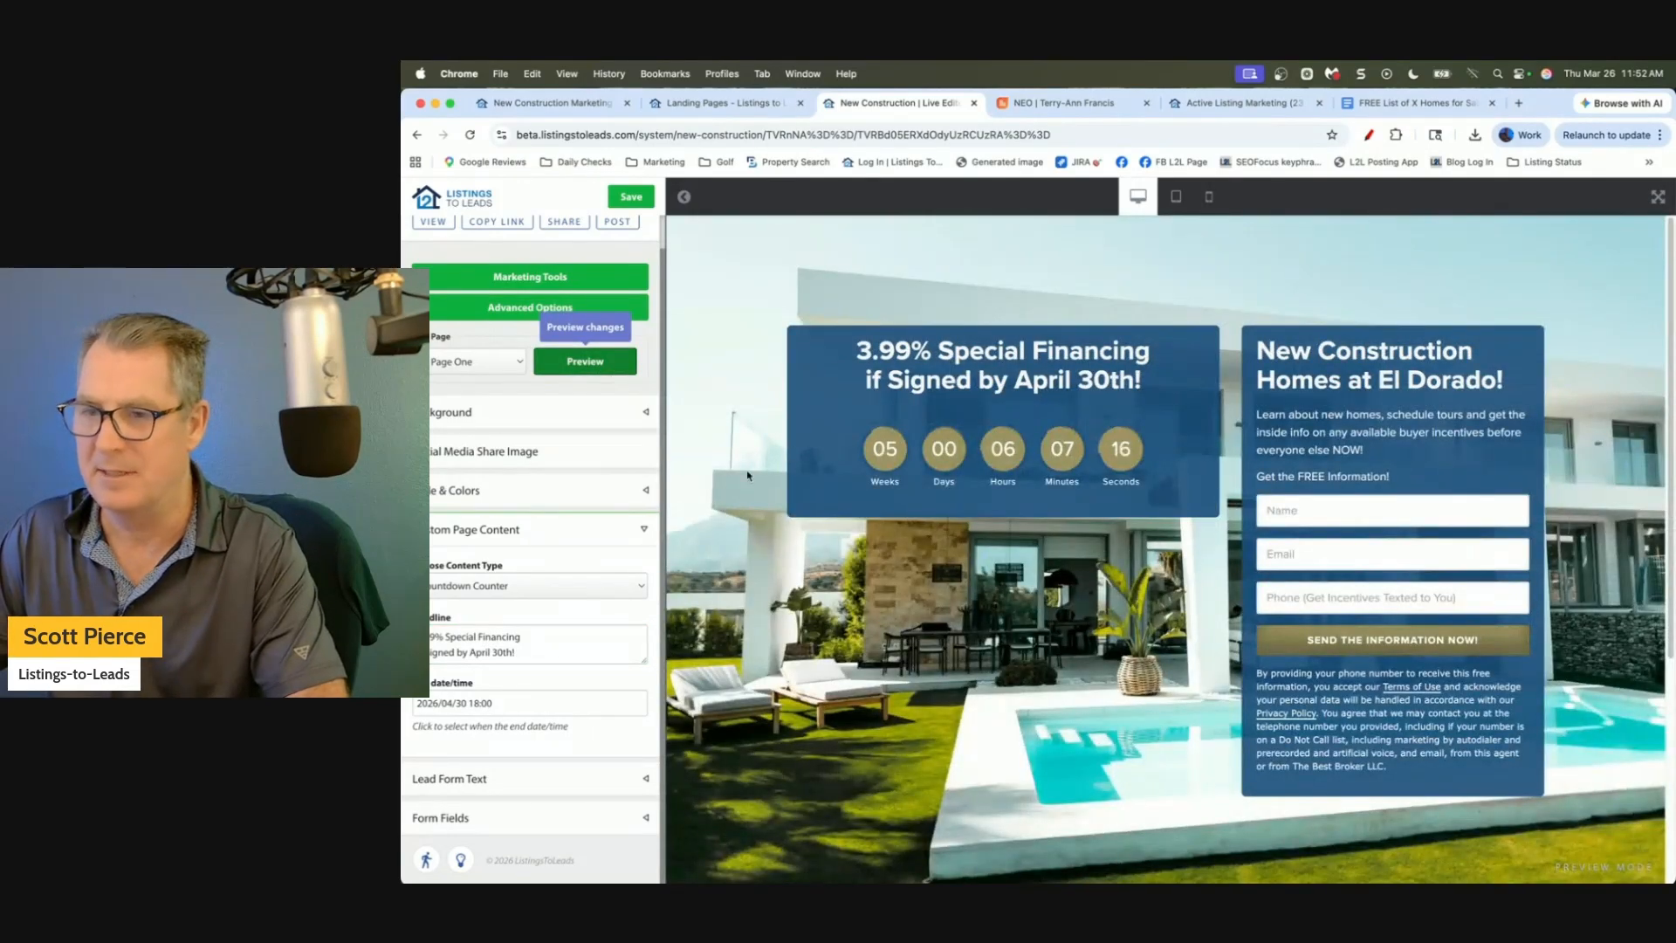
Expand Lead Form Text, select the form's title text, then switch to the NEO listing tab.
{"action": "left_click", "coordinate": [649, 531]}
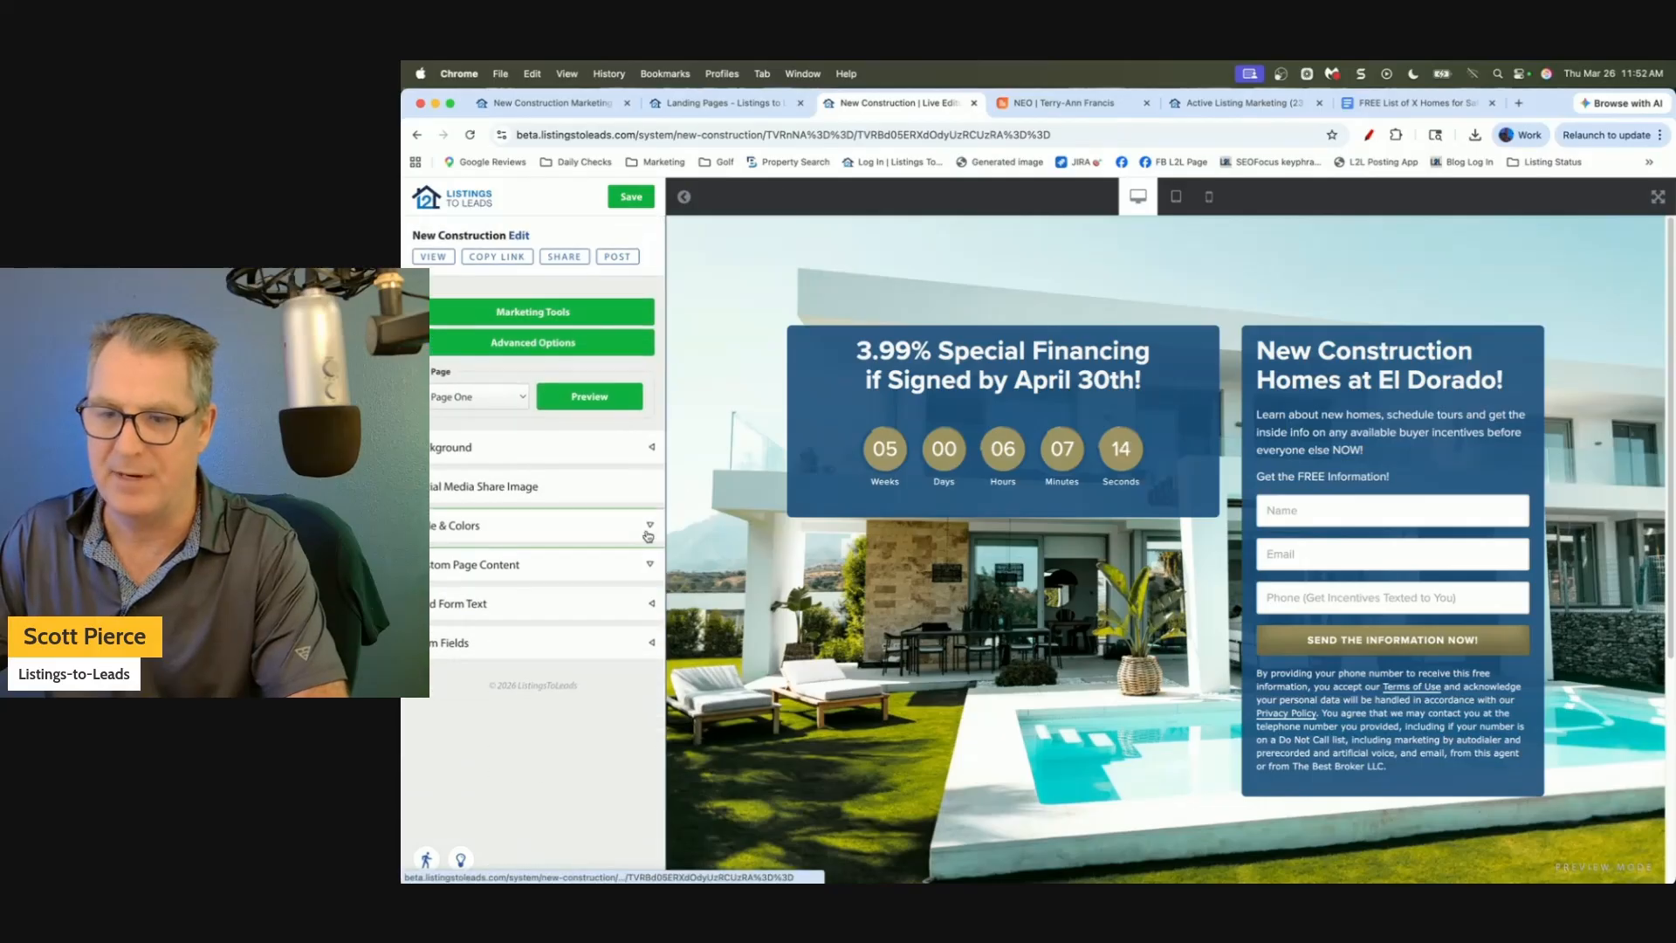
{"action": "left_click", "coordinate": [647, 610]}
{"action": "scroll", "coordinate": [659, 594], "scroll_direction": "down", "scroll_amount": 2}
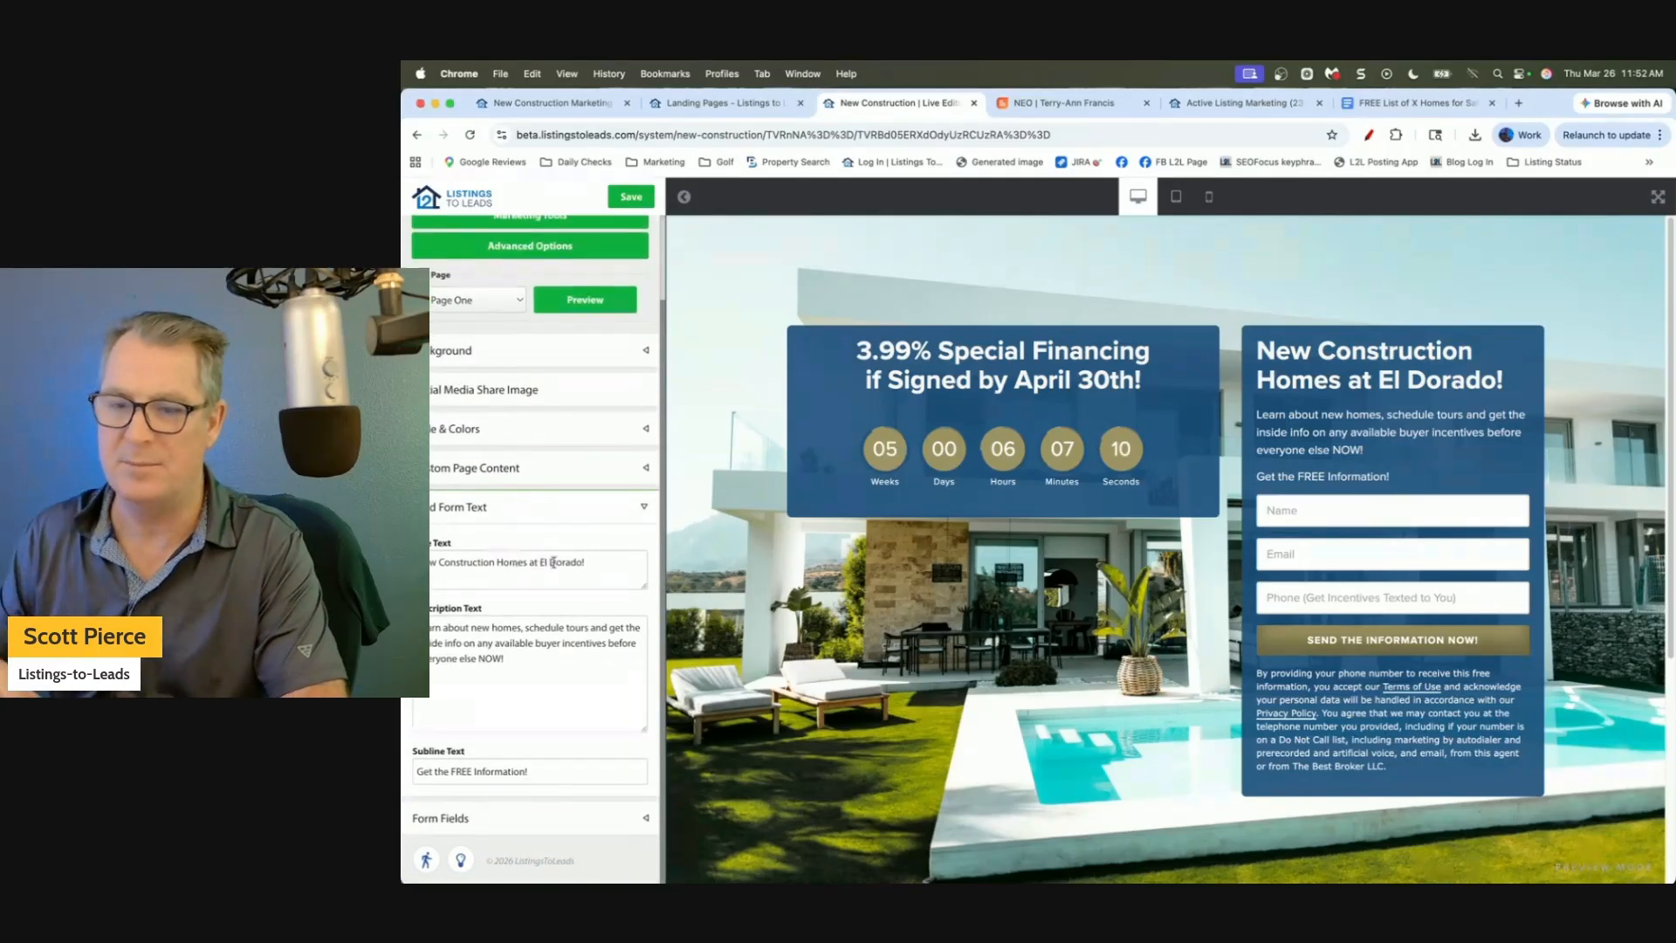
{"action": "left_click_drag", "start_coordinate": [608, 568], "coordinate": [414, 566]}
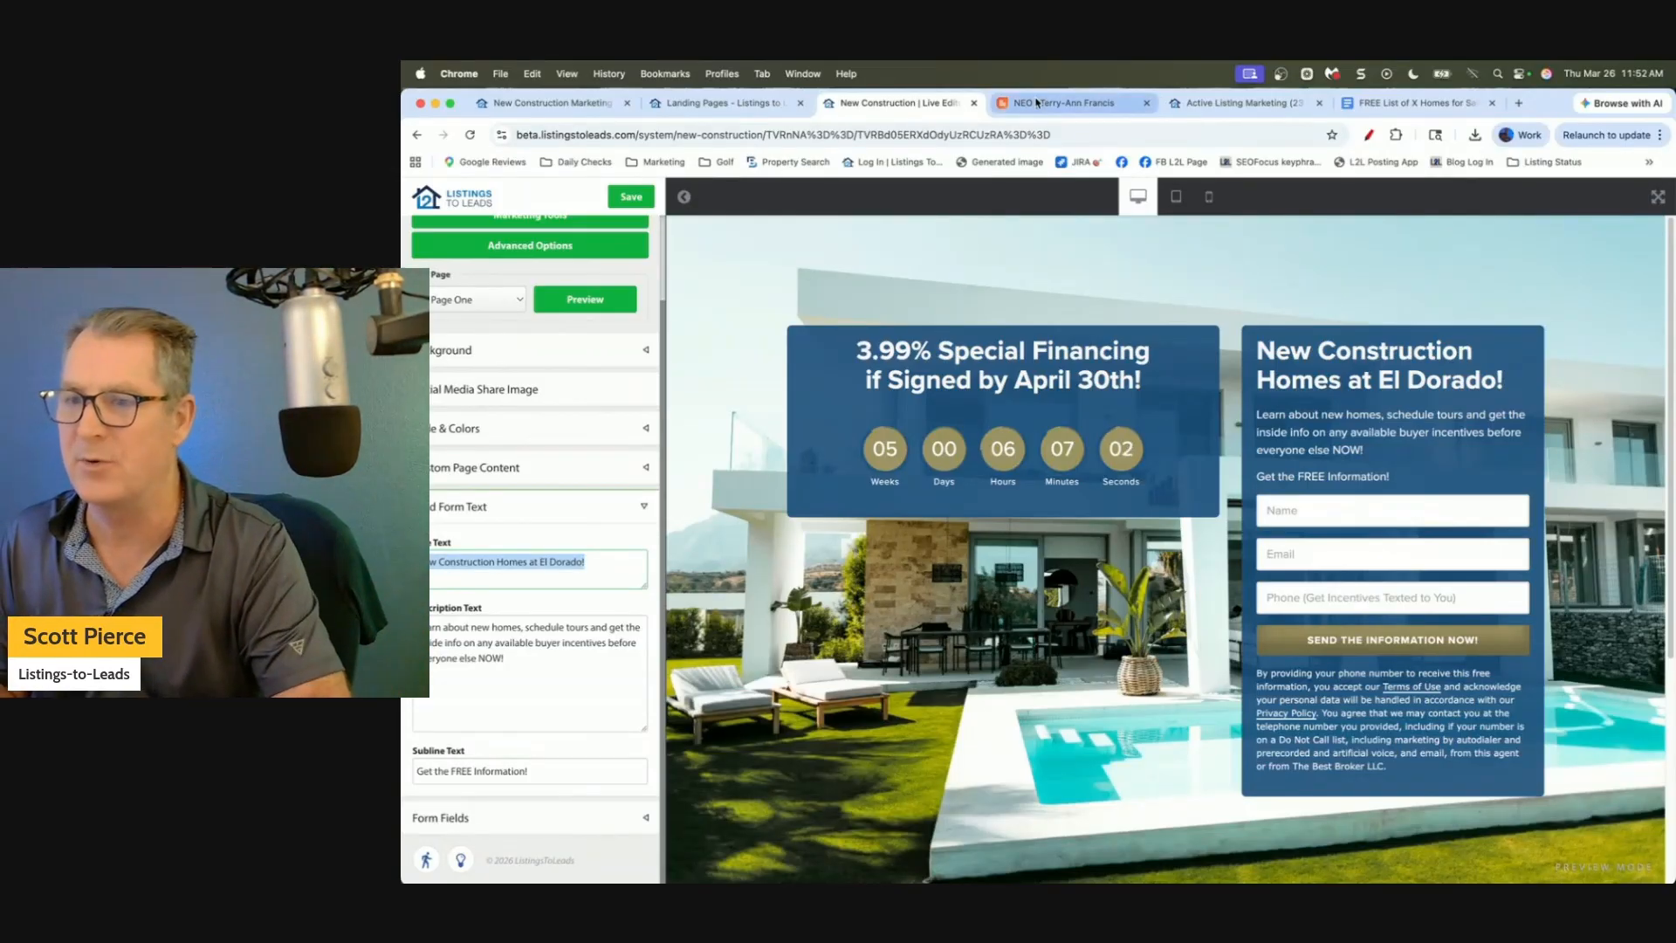
{"action": "left_click", "coordinate": [1039, 103]}
Scroll through the Windsor Cay Resort listing, then return to the New Construction editor tab.
{"action": "left_click", "coordinate": [1032, 471]}
{"action": "scroll", "coordinate": [1034, 437], "scroll_direction": "down", "scroll_amount": 3}
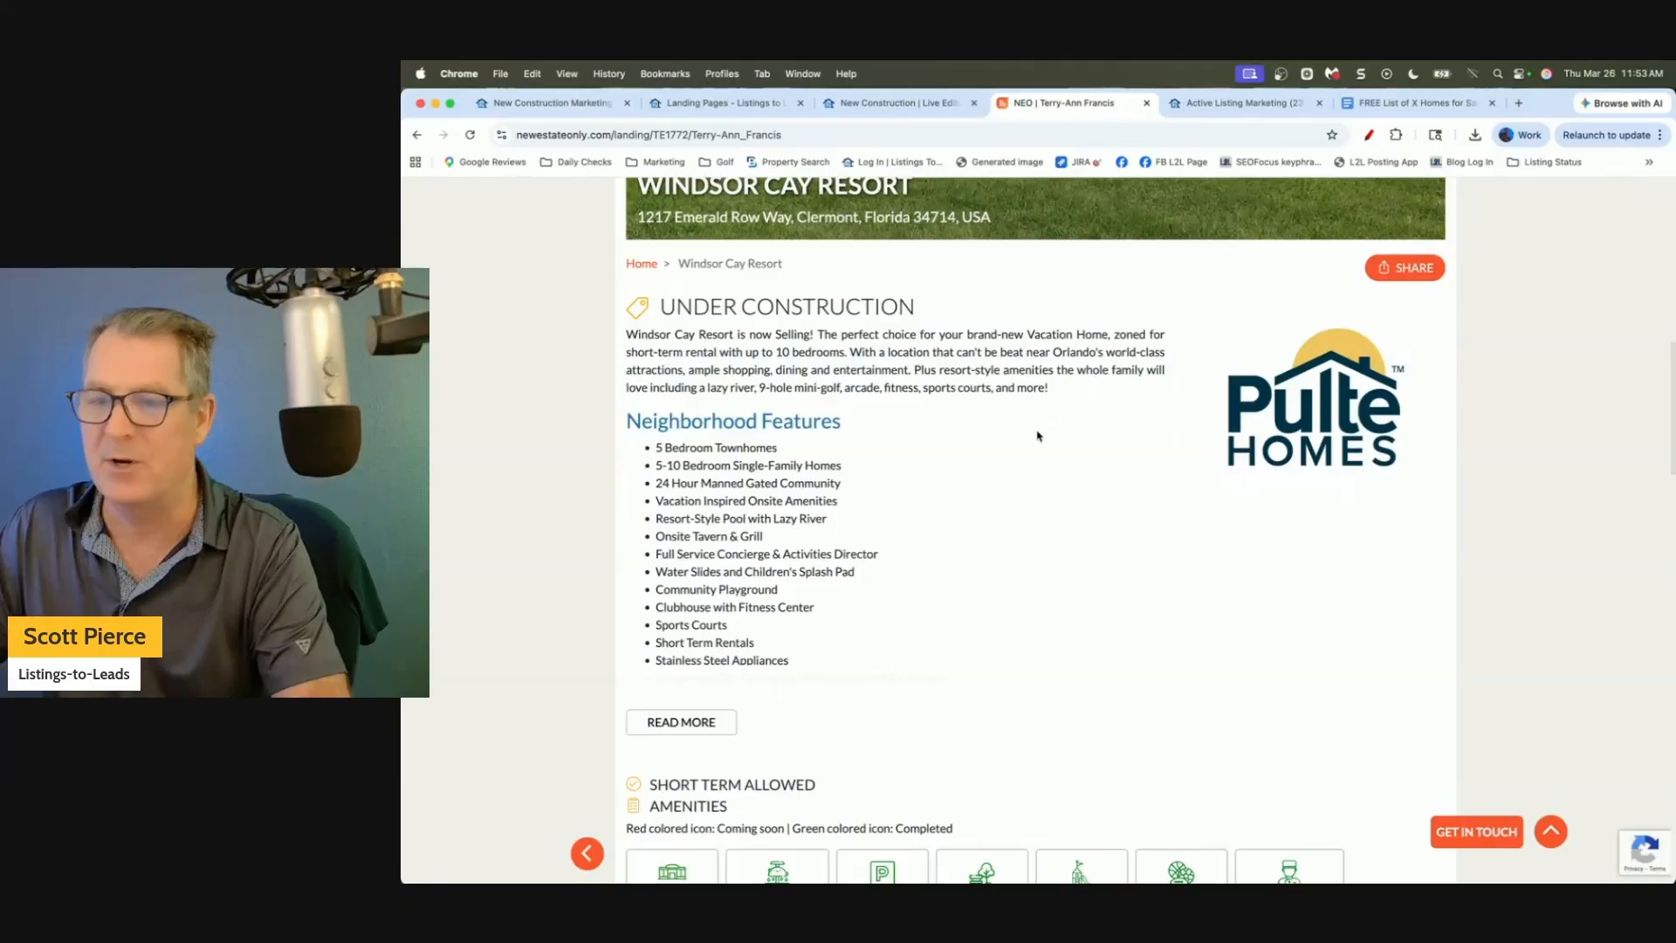
{"action": "scroll", "coordinate": [1001, 446], "scroll_direction": "up", "scroll_amount": 5}
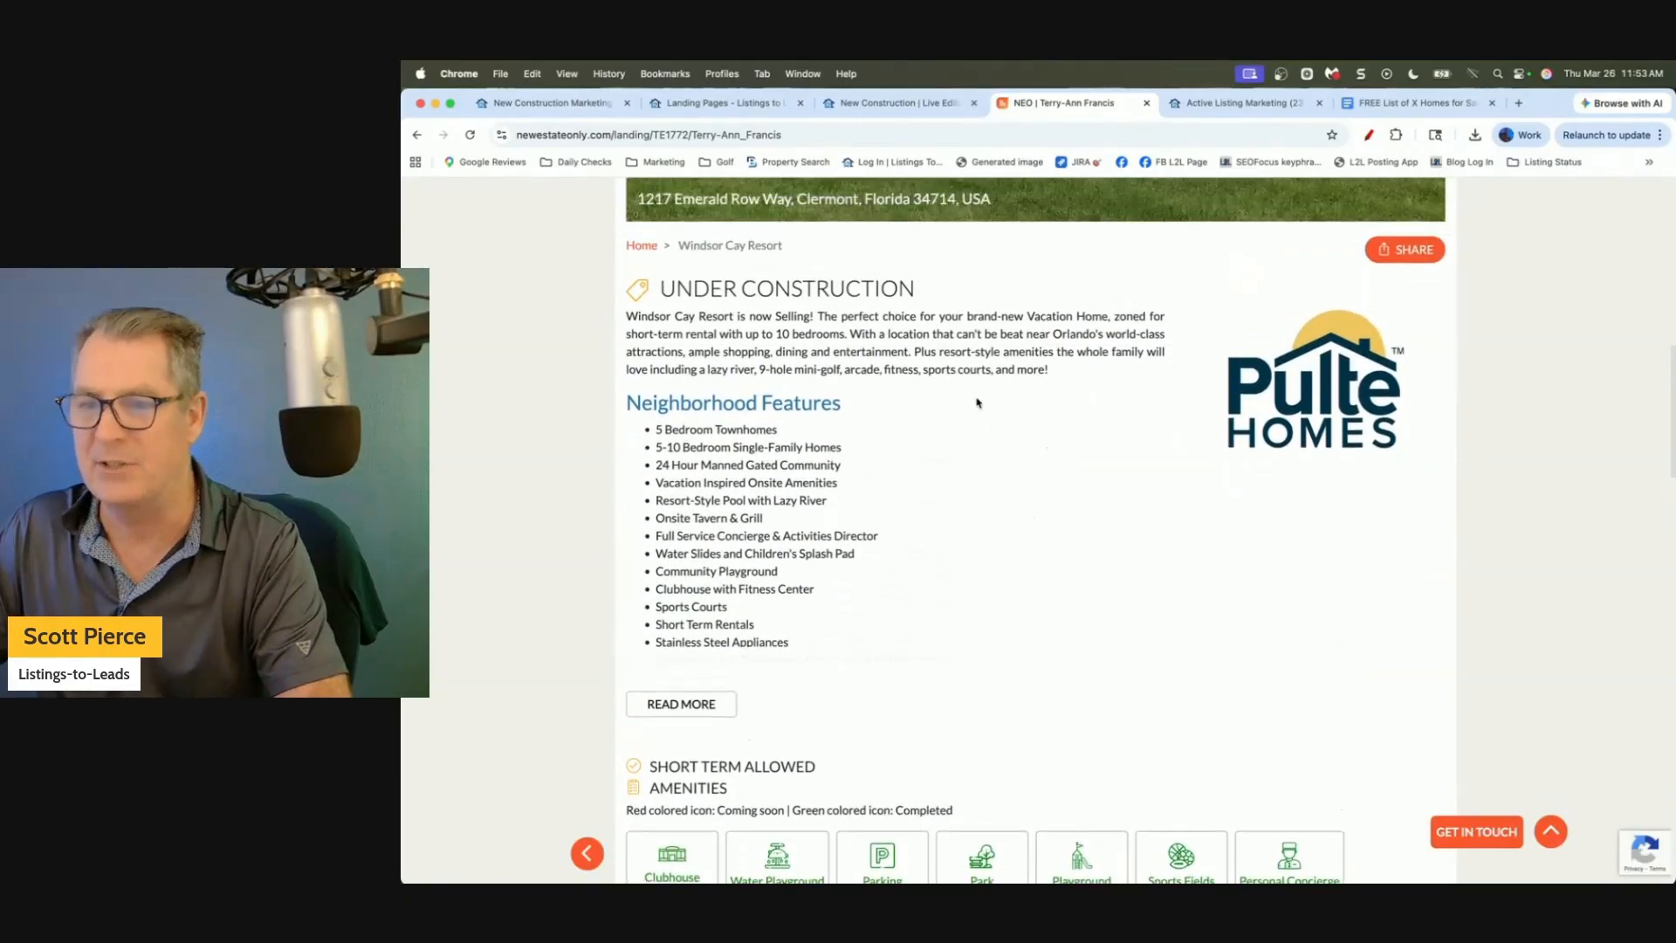
{"action": "scroll", "coordinate": [939, 373], "scroll_direction": "up", "scroll_amount": 5}
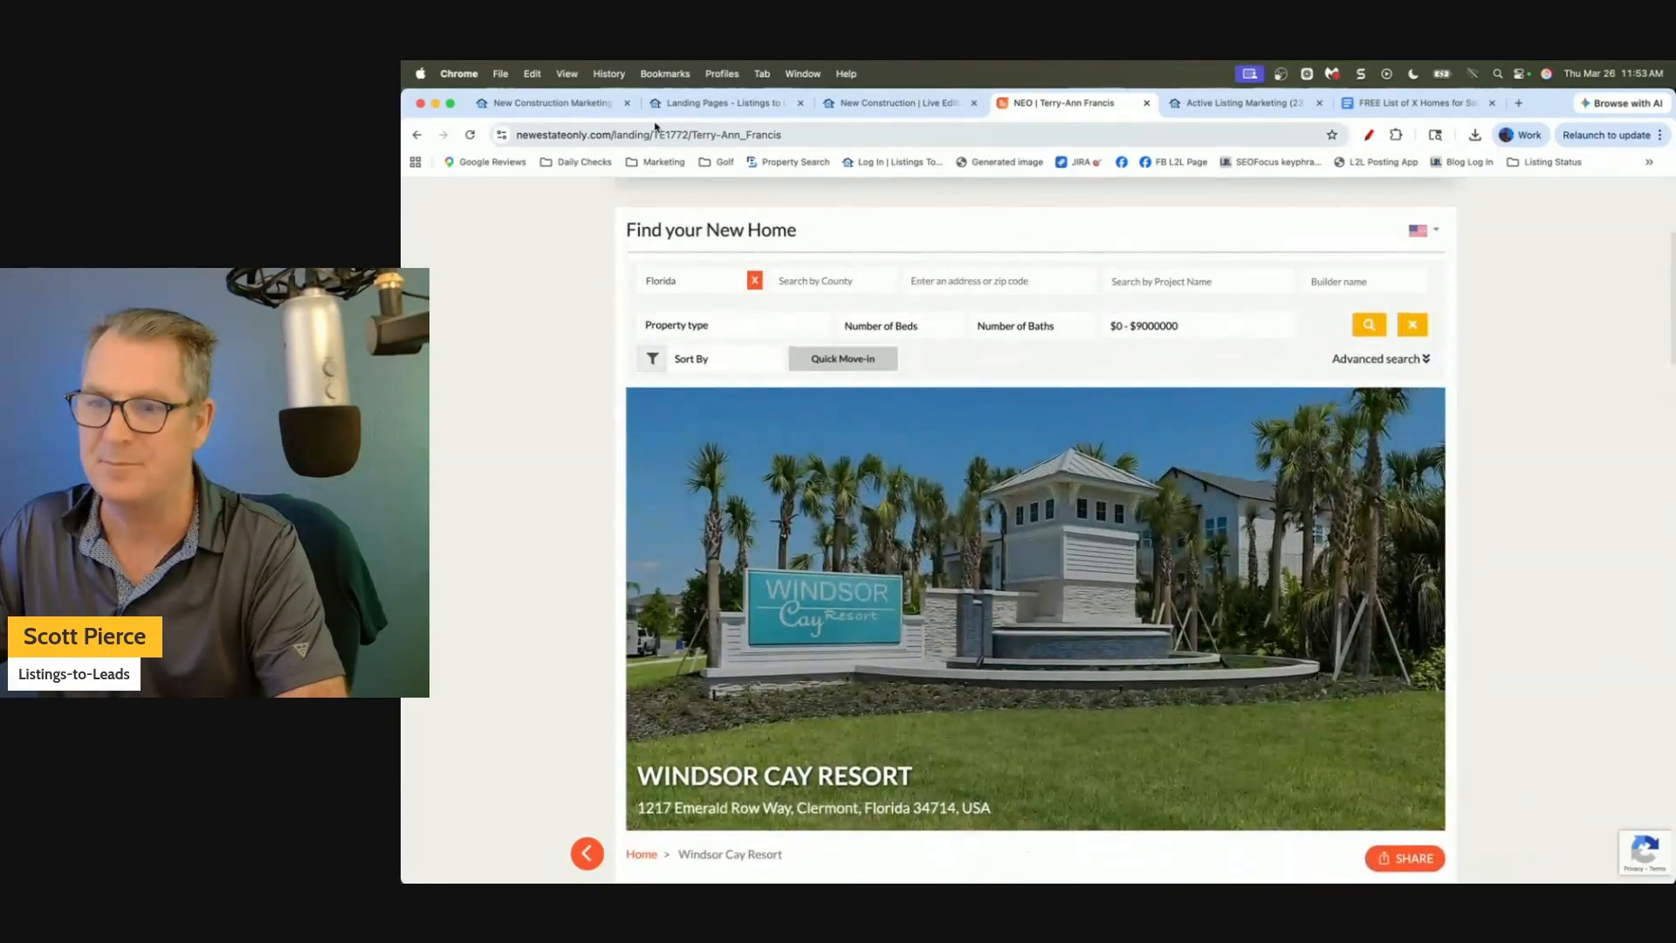
{"action": "left_click", "coordinate": [714, 110]}
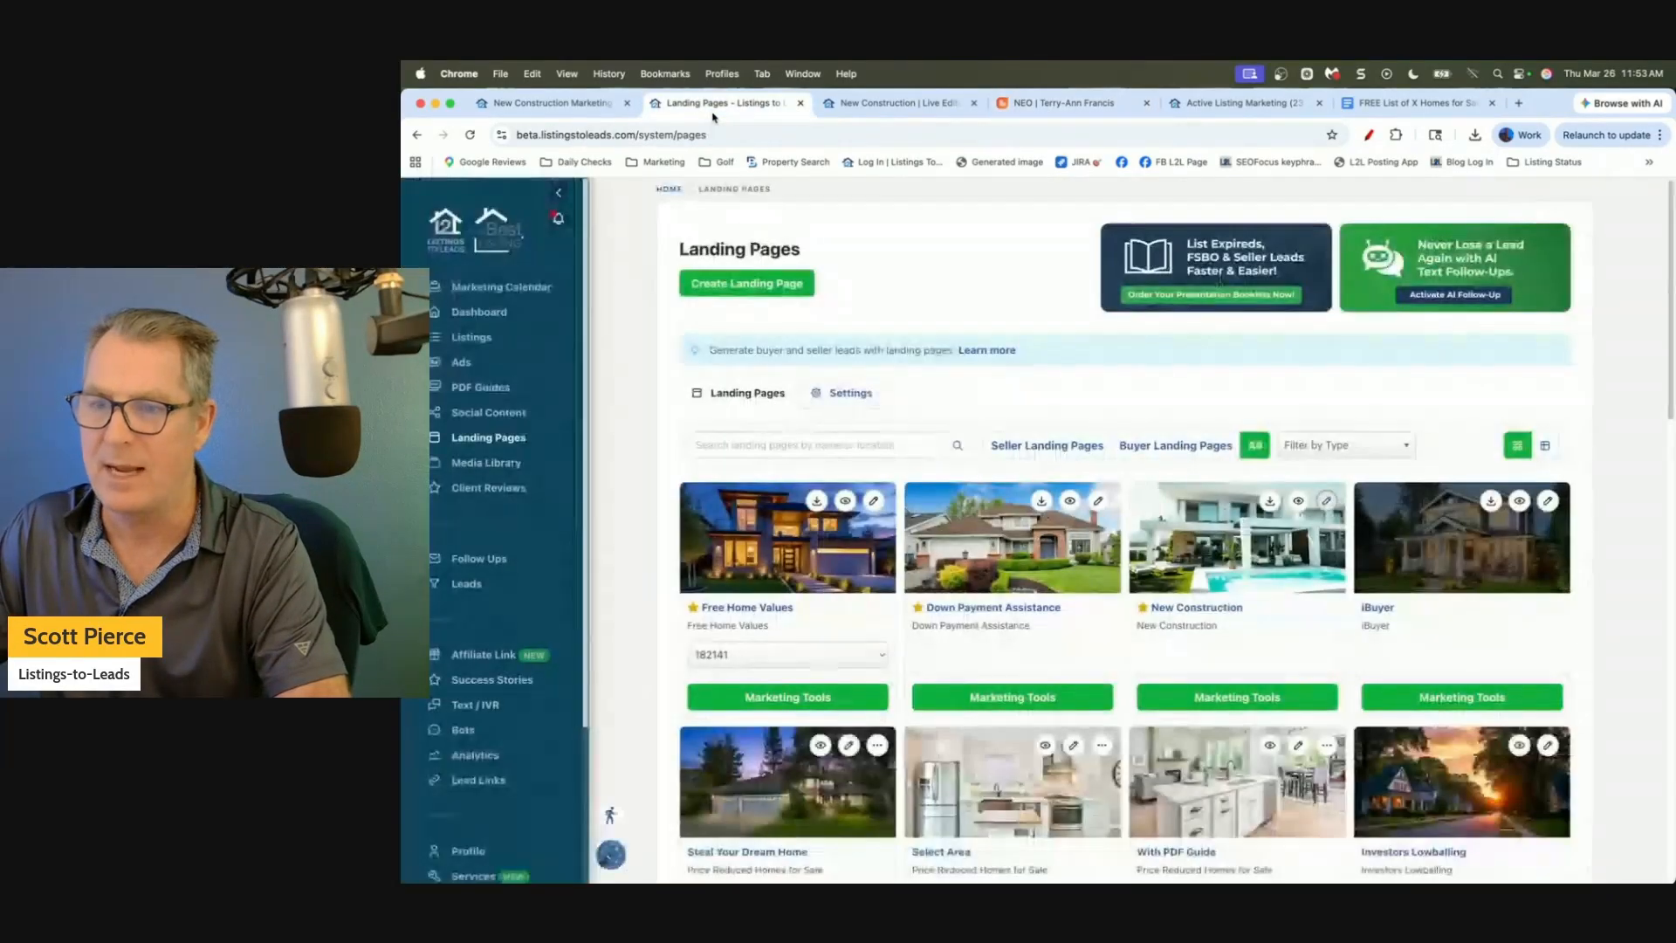
{"action": "left_click", "coordinate": [890, 107]}
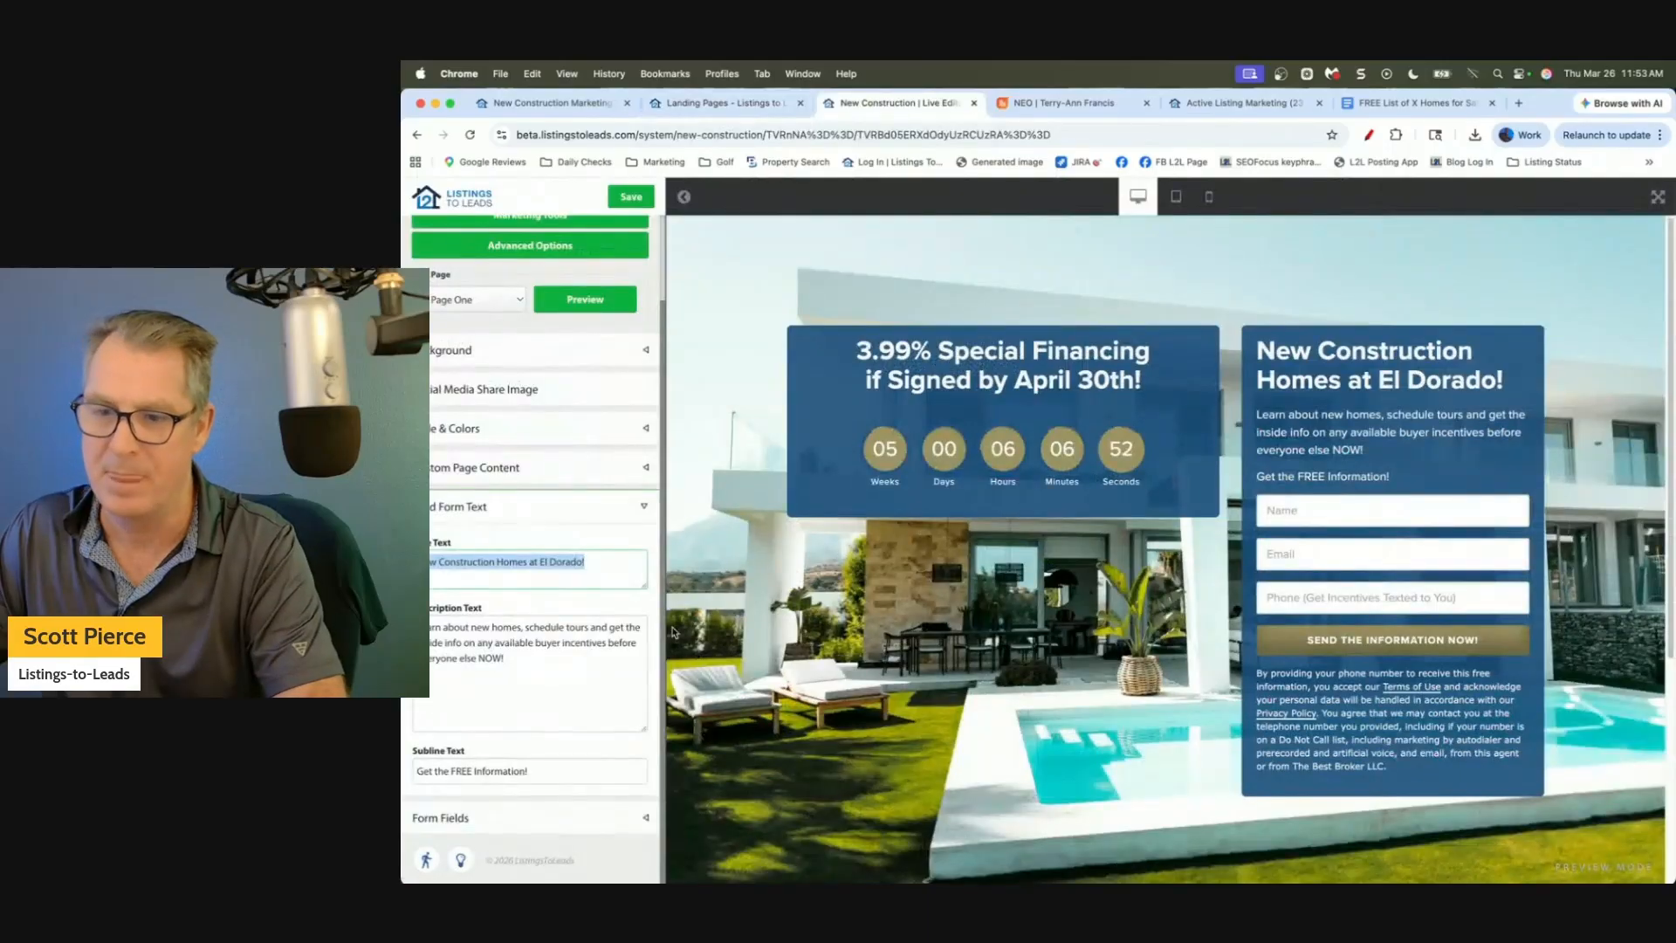
Collapse Lead Form Text, save the New Construction page, and open its Marketing Tools.
{"action": "left_click", "coordinate": [638, 506]}
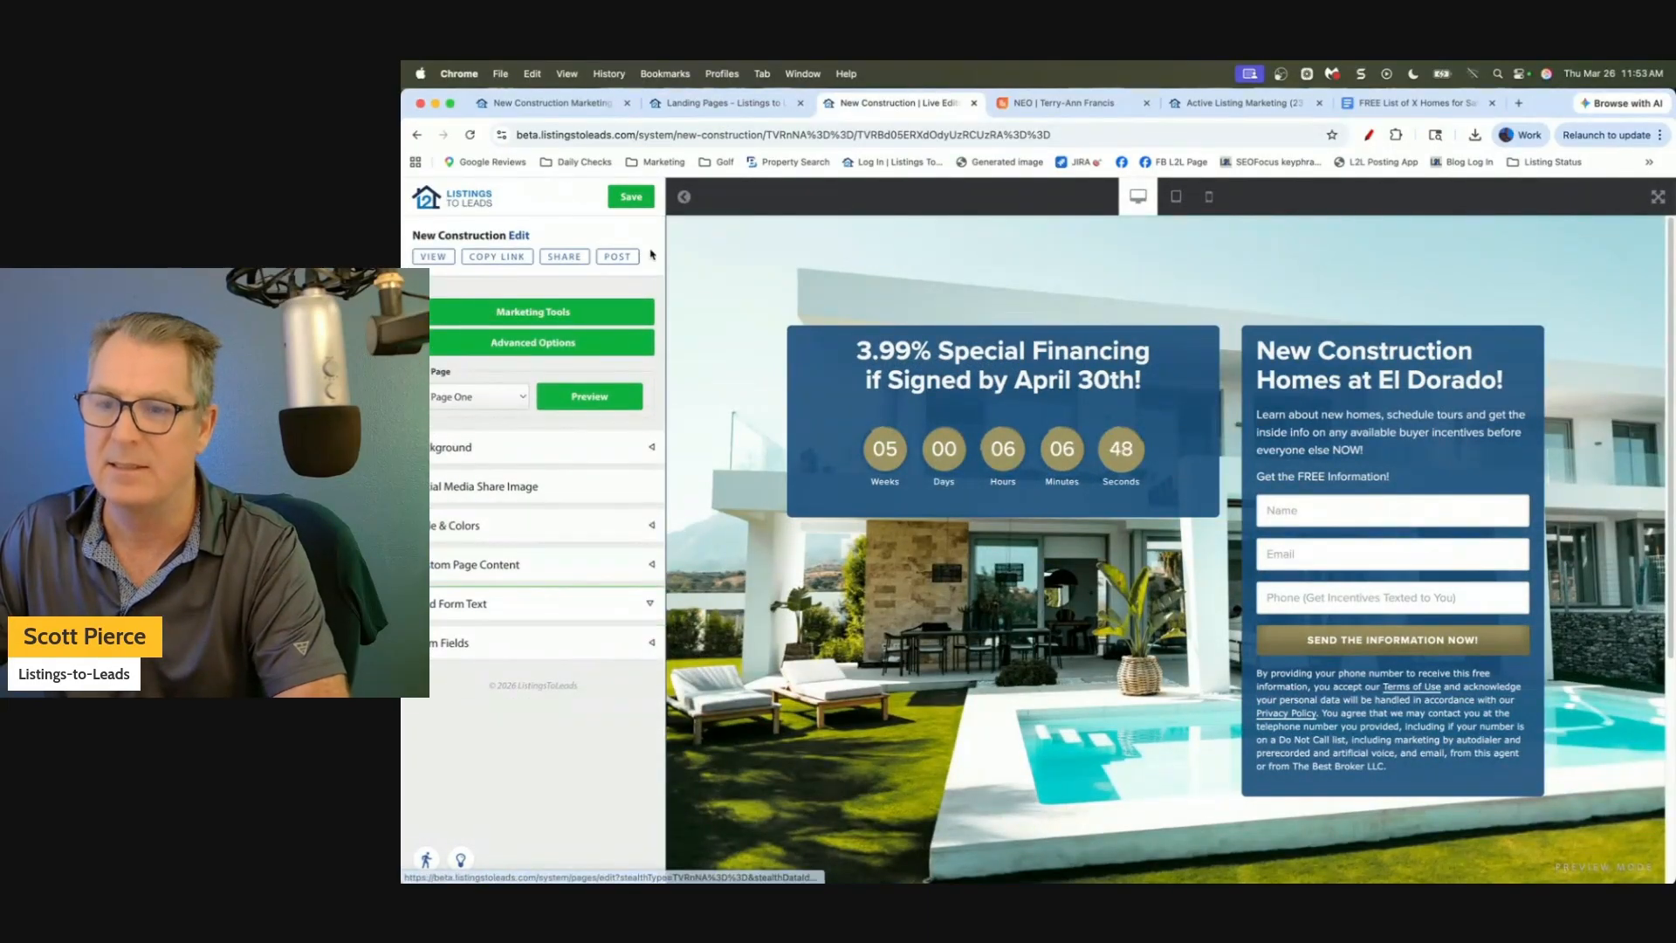
{"action": "left_click", "coordinate": [630, 197]}
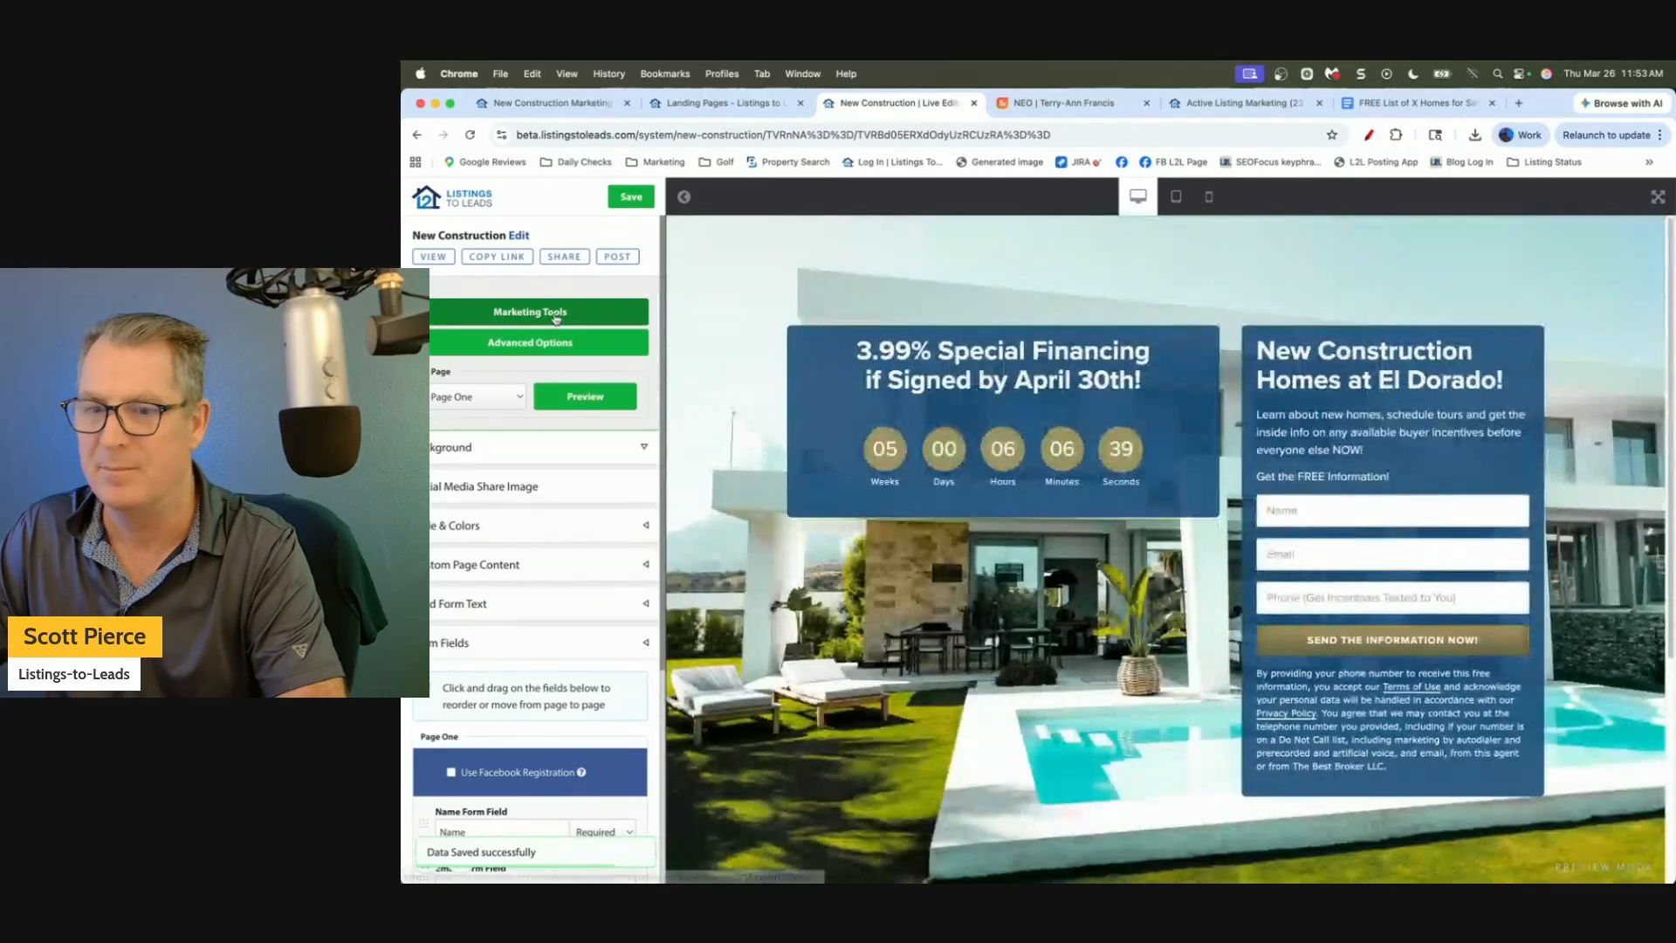
{"action": "left_click", "coordinate": [555, 318]}
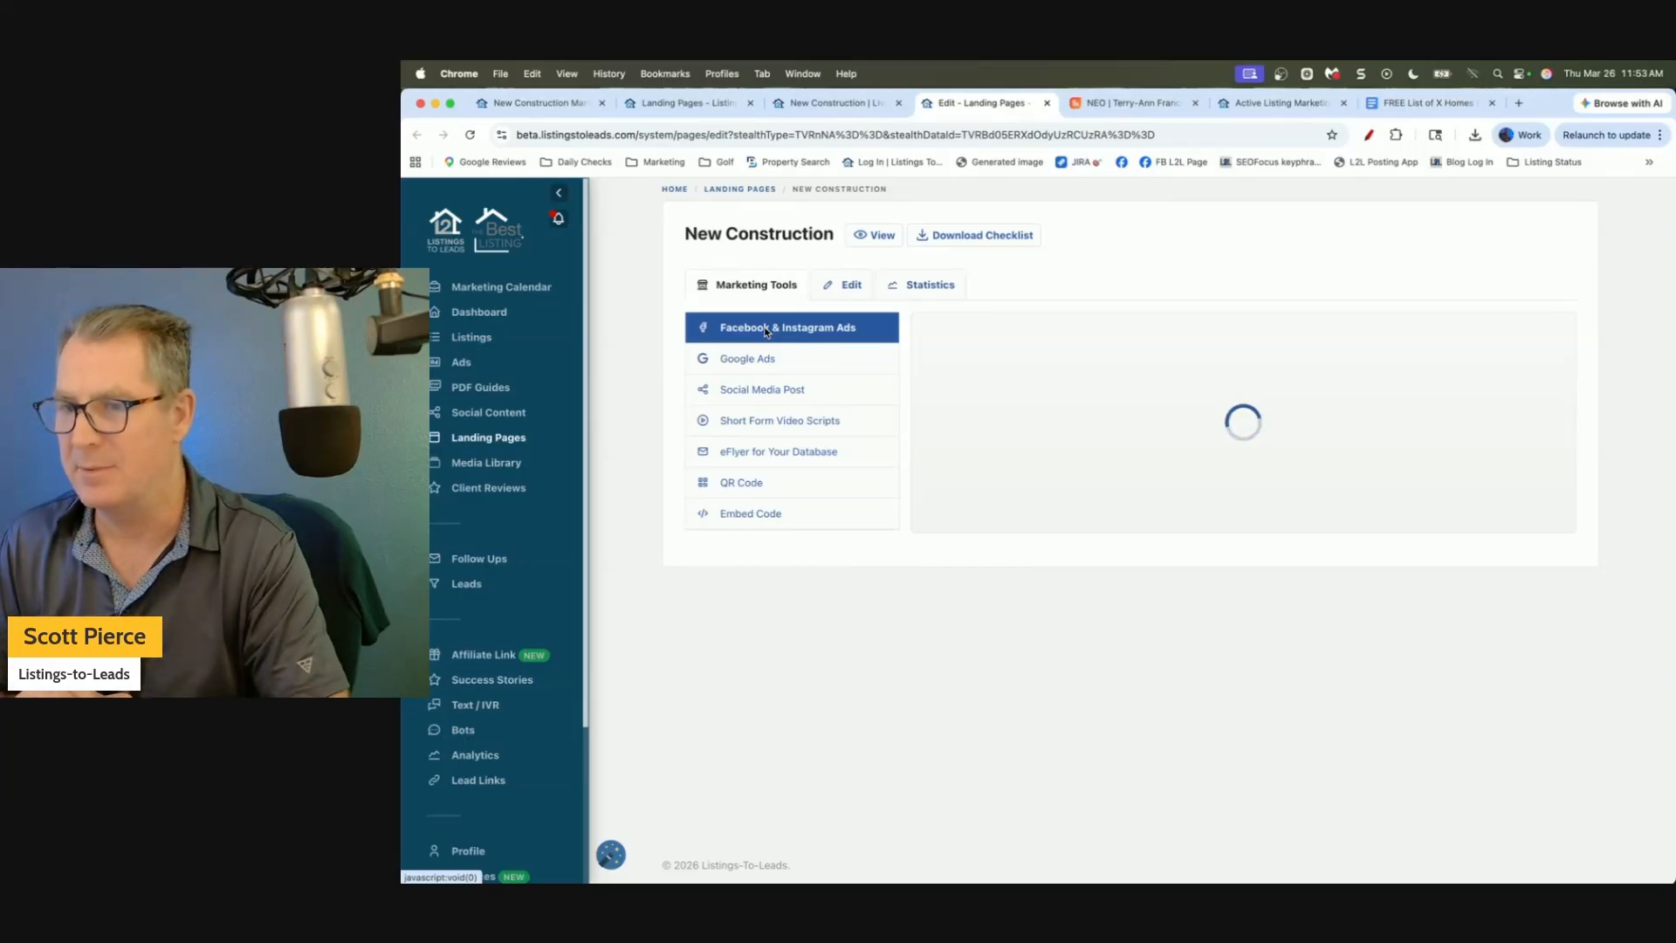
Keep Lead Ads as the objective and set the lifetime budget to 70 USD.
{"action": "scroll", "coordinate": [1064, 389], "scroll_direction": "down", "scroll_amount": 2}
{"action": "scroll", "coordinate": [1064, 388], "scroll_direction": "down", "scroll_amount": 3}
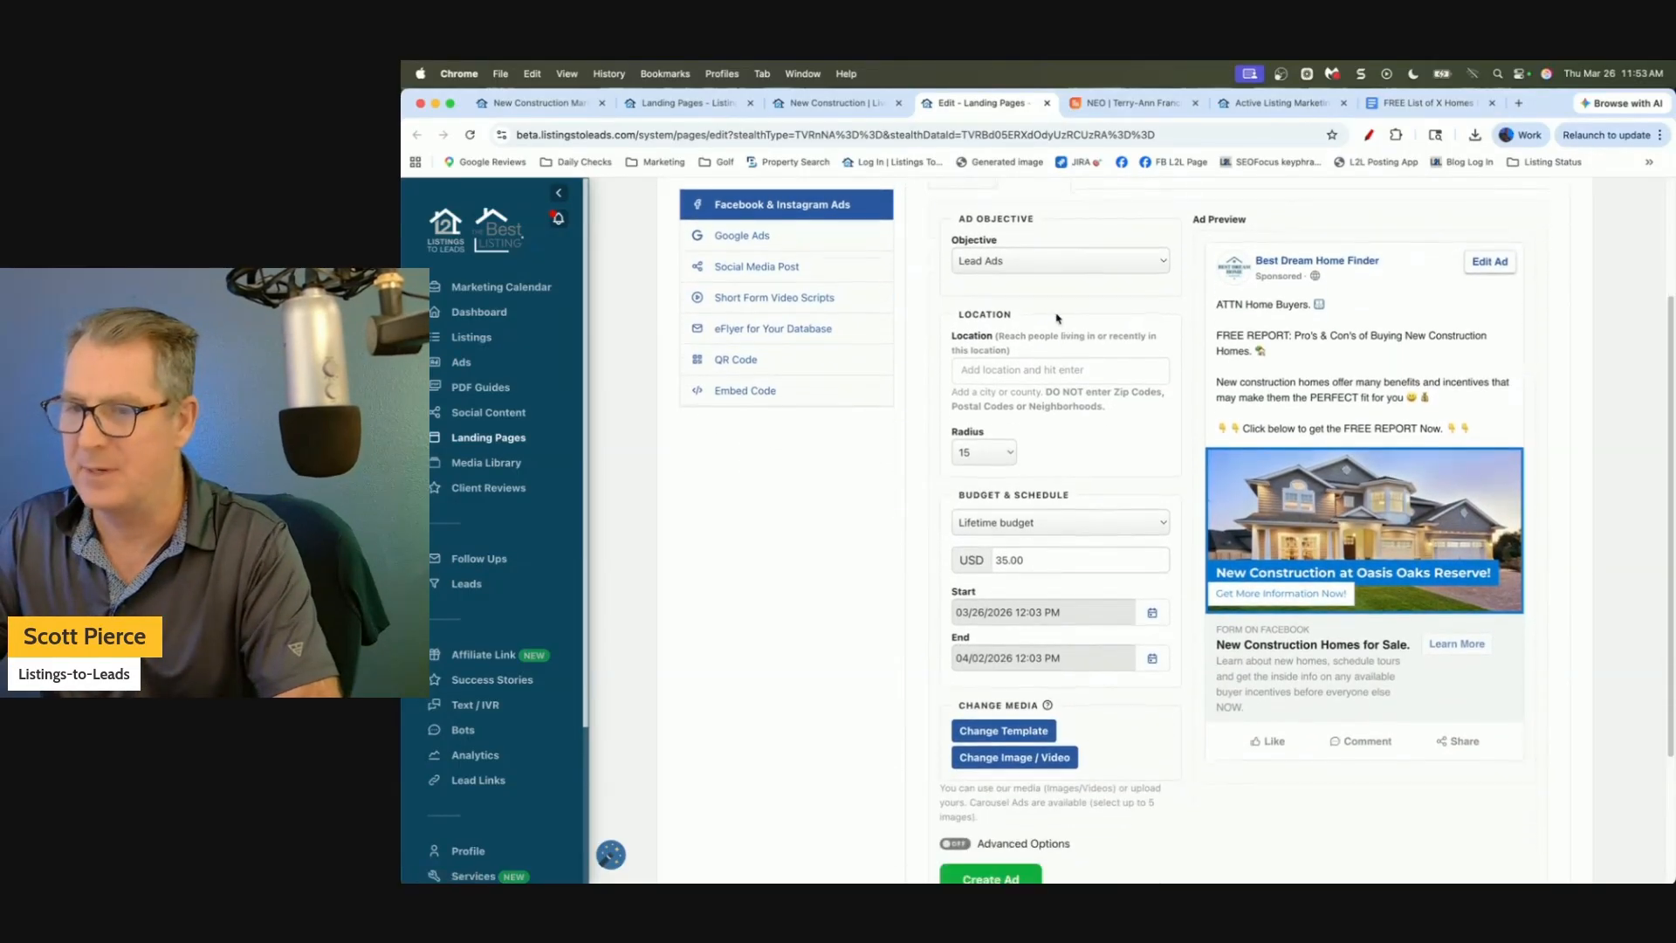
{"action": "left_click", "coordinate": [1047, 264]}
{"action": "left_click", "coordinate": [1048, 263]}
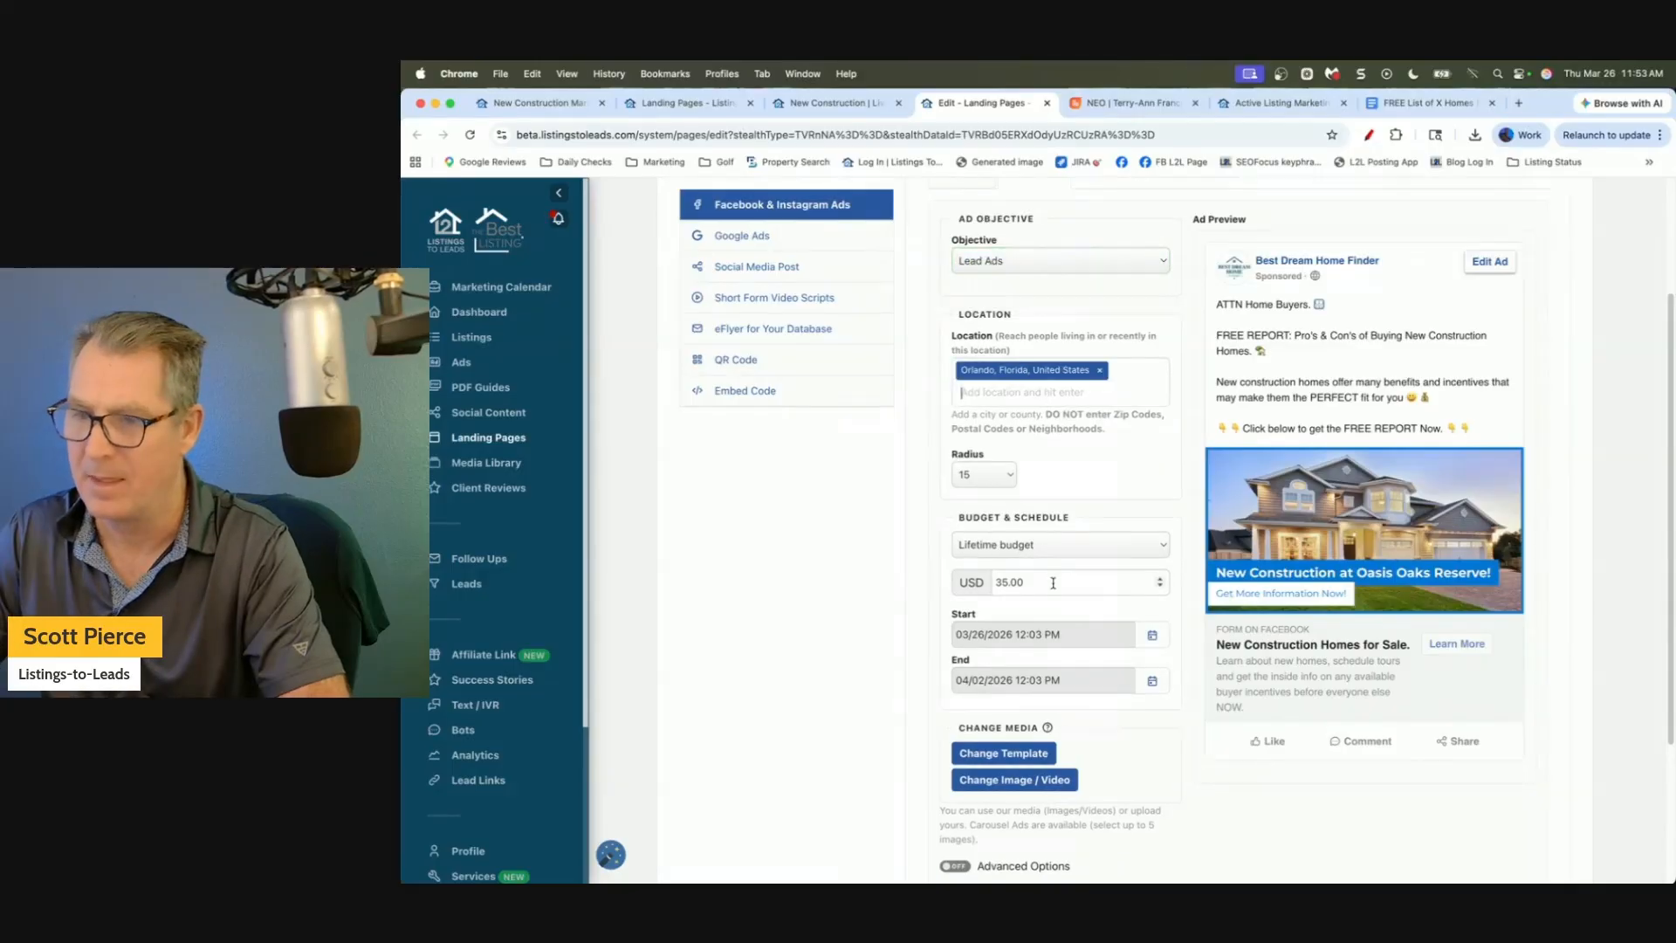
{"action": "triple_click", "coordinate": [1053, 583]}
{"action": "type", "text": "70"}
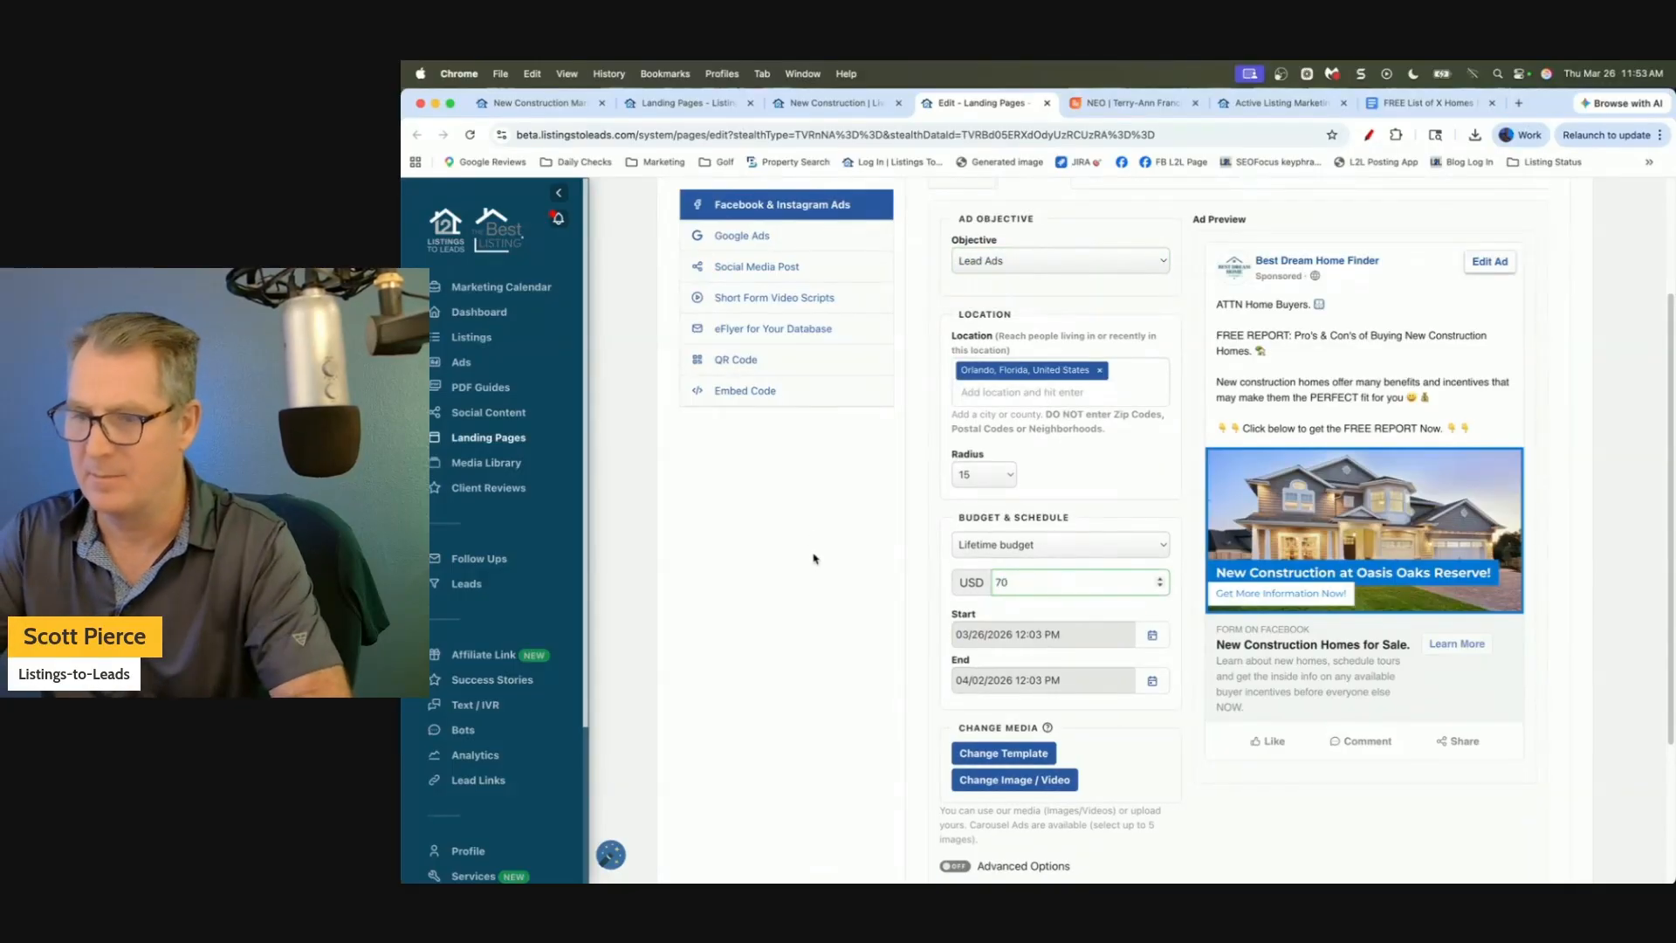
{"action": "left_click", "coordinate": [812, 610]}
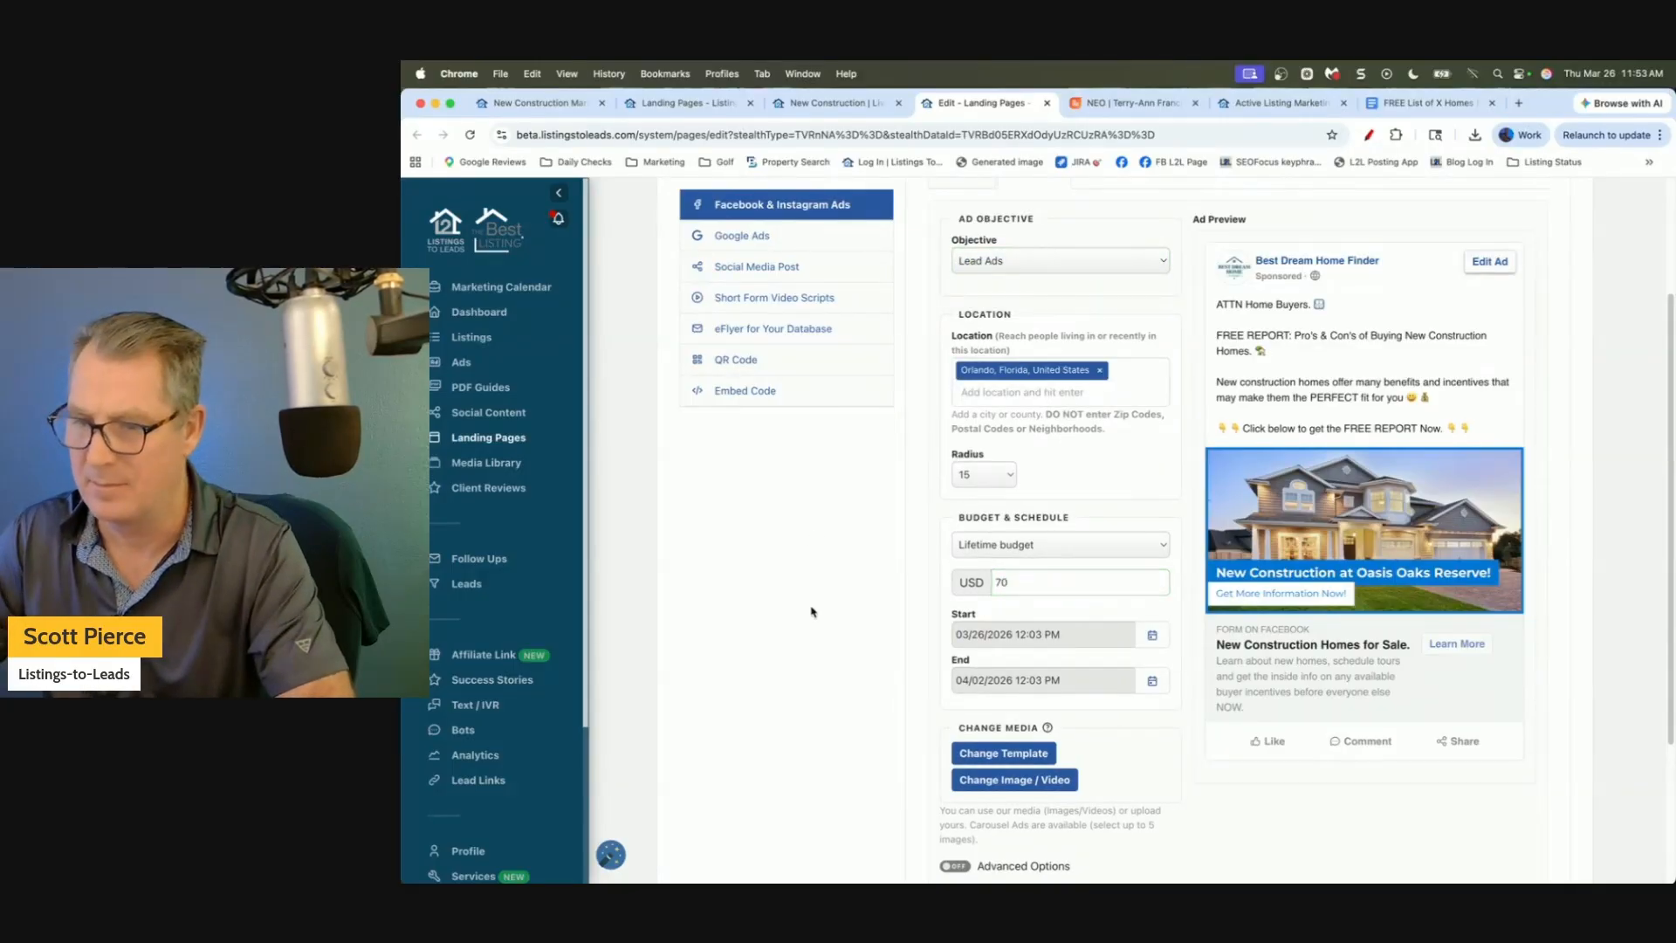
Leave the ad image template unchanged, enable Advanced Options, and start a new lead form.
{"action": "scroll", "coordinate": [873, 611], "scroll_direction": "down", "scroll_amount": 5}
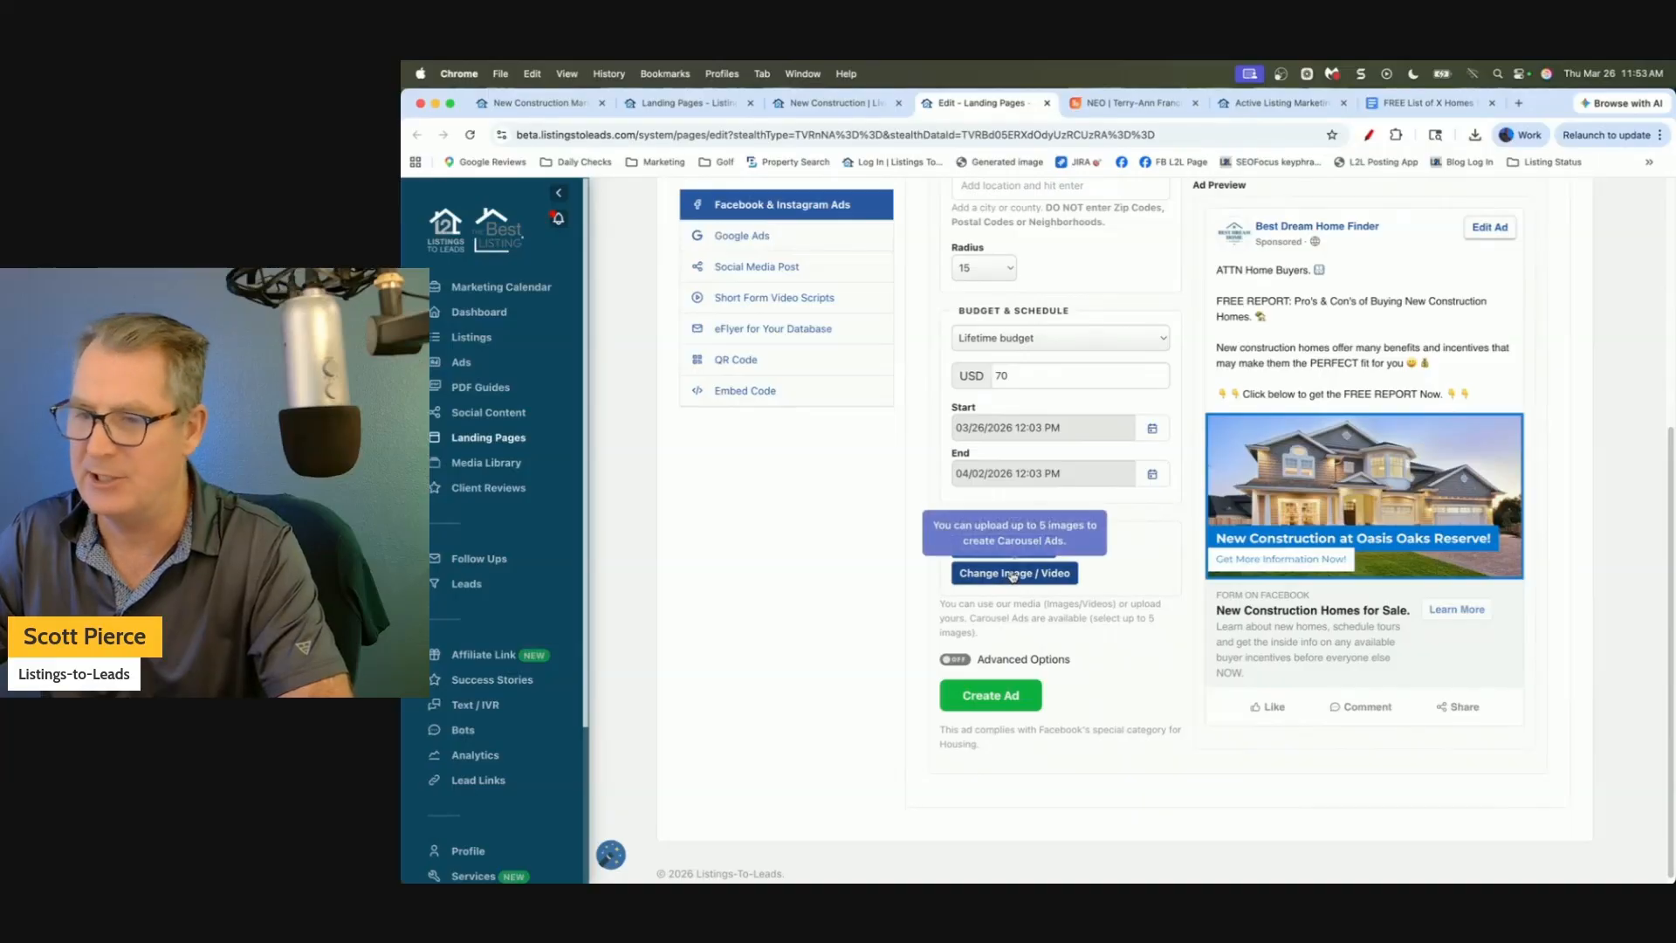
{"action": "left_click", "coordinate": [1008, 548]}
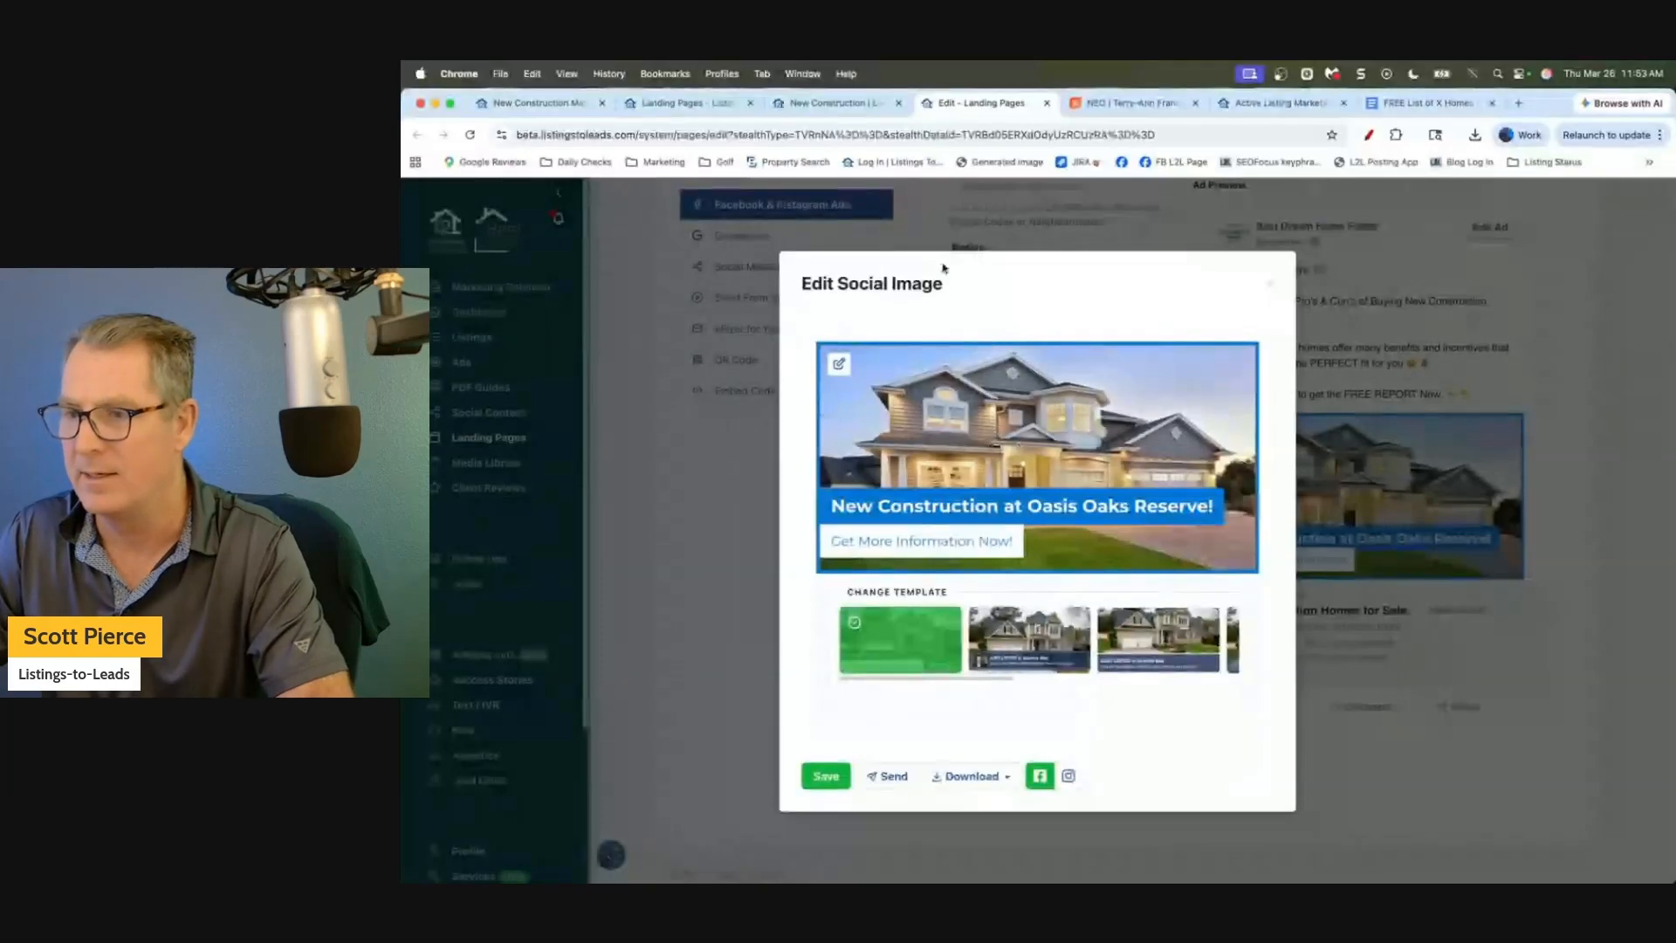
{"action": "left_click", "coordinate": [1273, 286]}
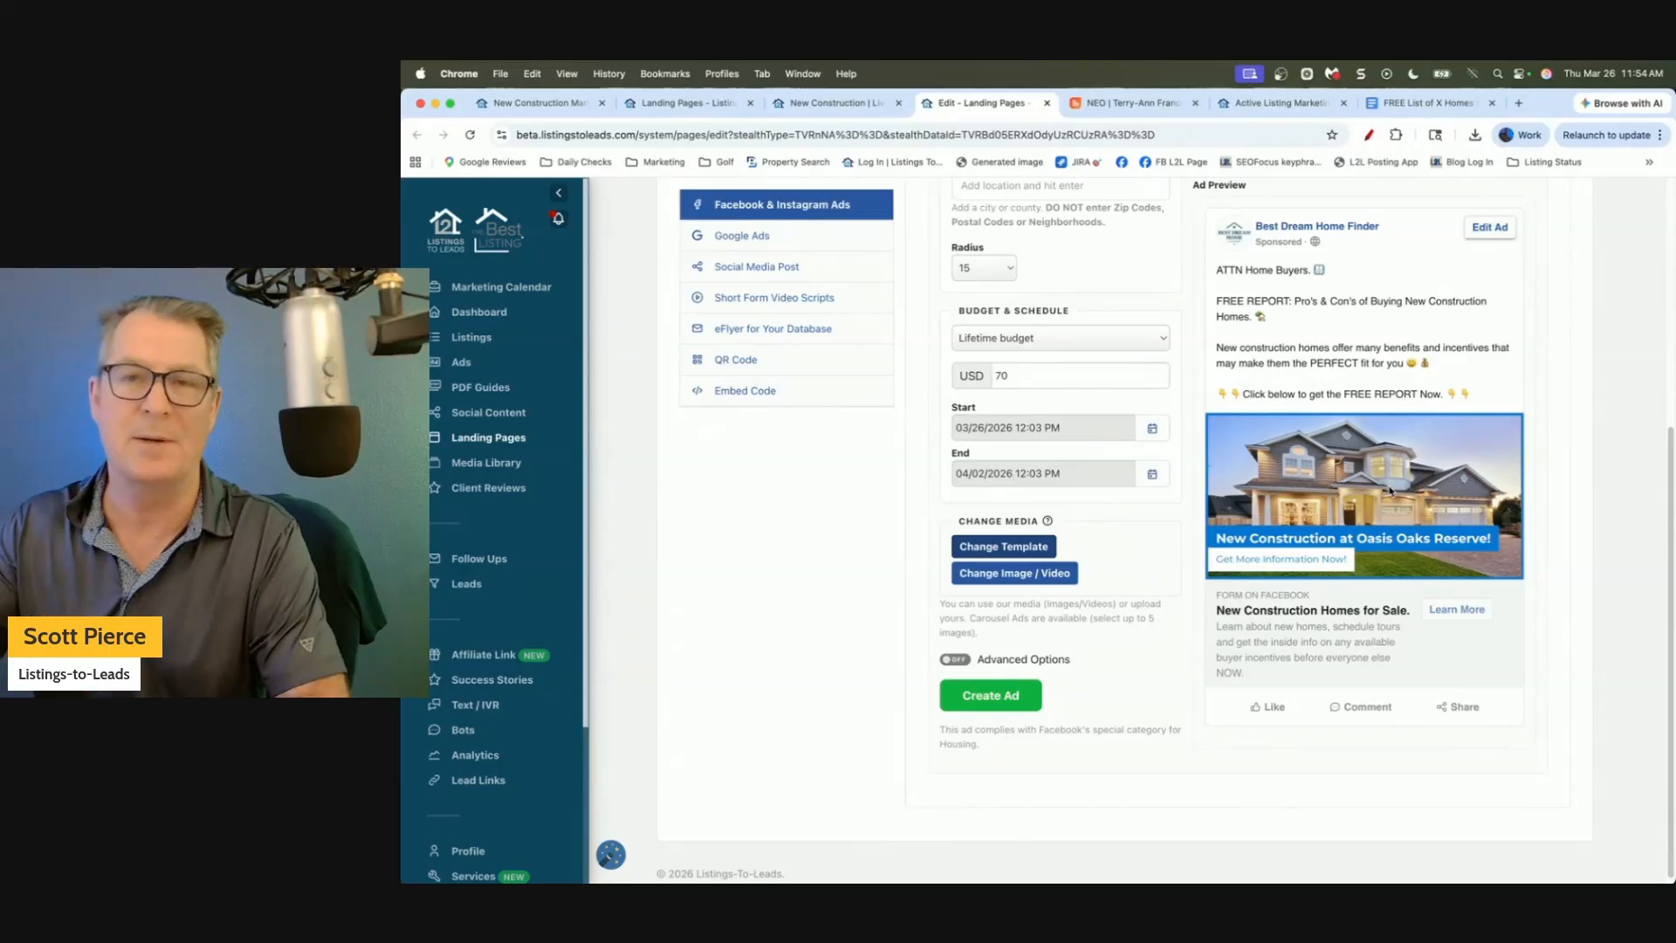
{"action": "left_click", "coordinate": [956, 660]}
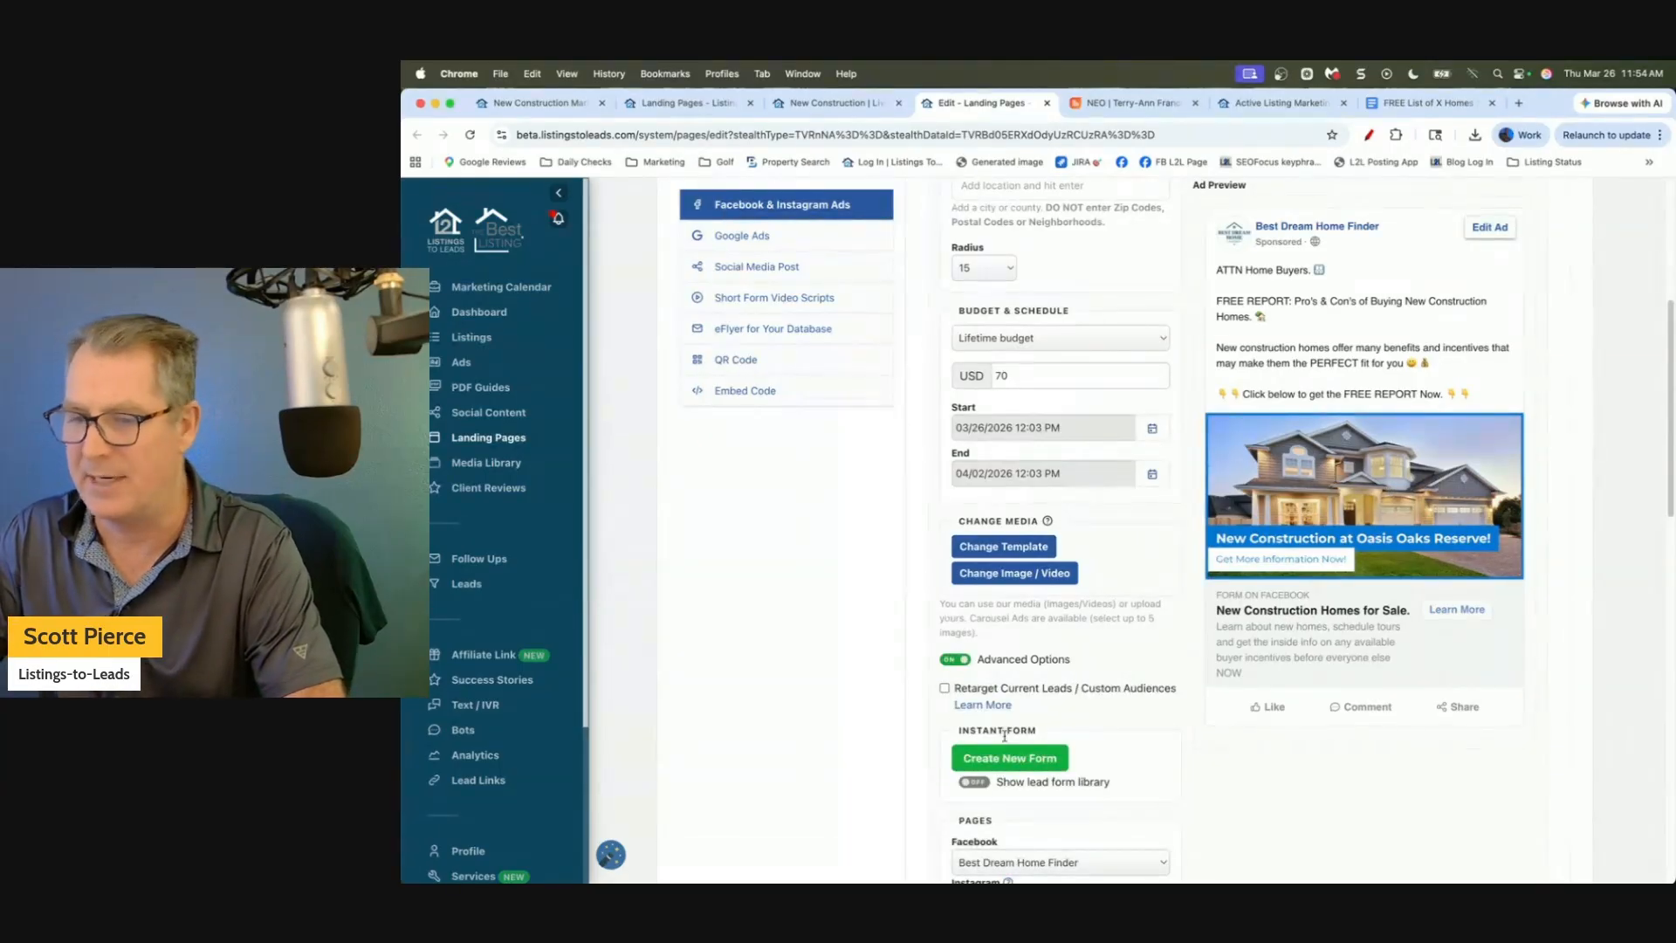
{"action": "left_click", "coordinate": [1010, 759]}
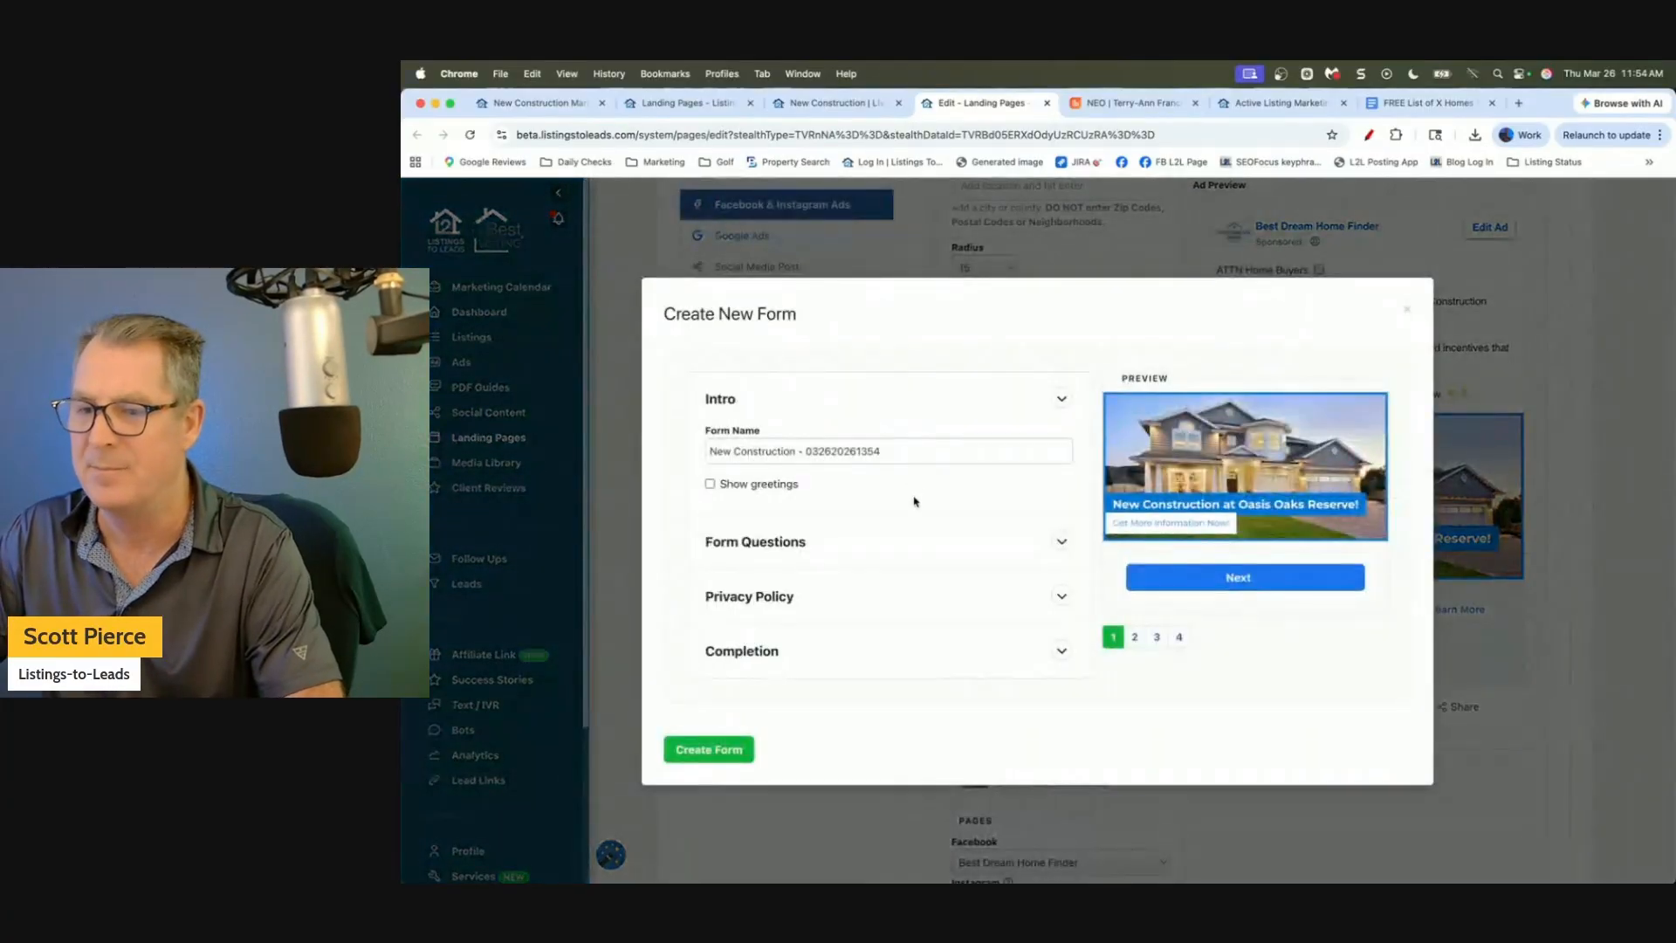
Review the form's name, email, phone and builder-incentives questions, then create the lead form.
{"action": "left_click", "coordinate": [1062, 541]}
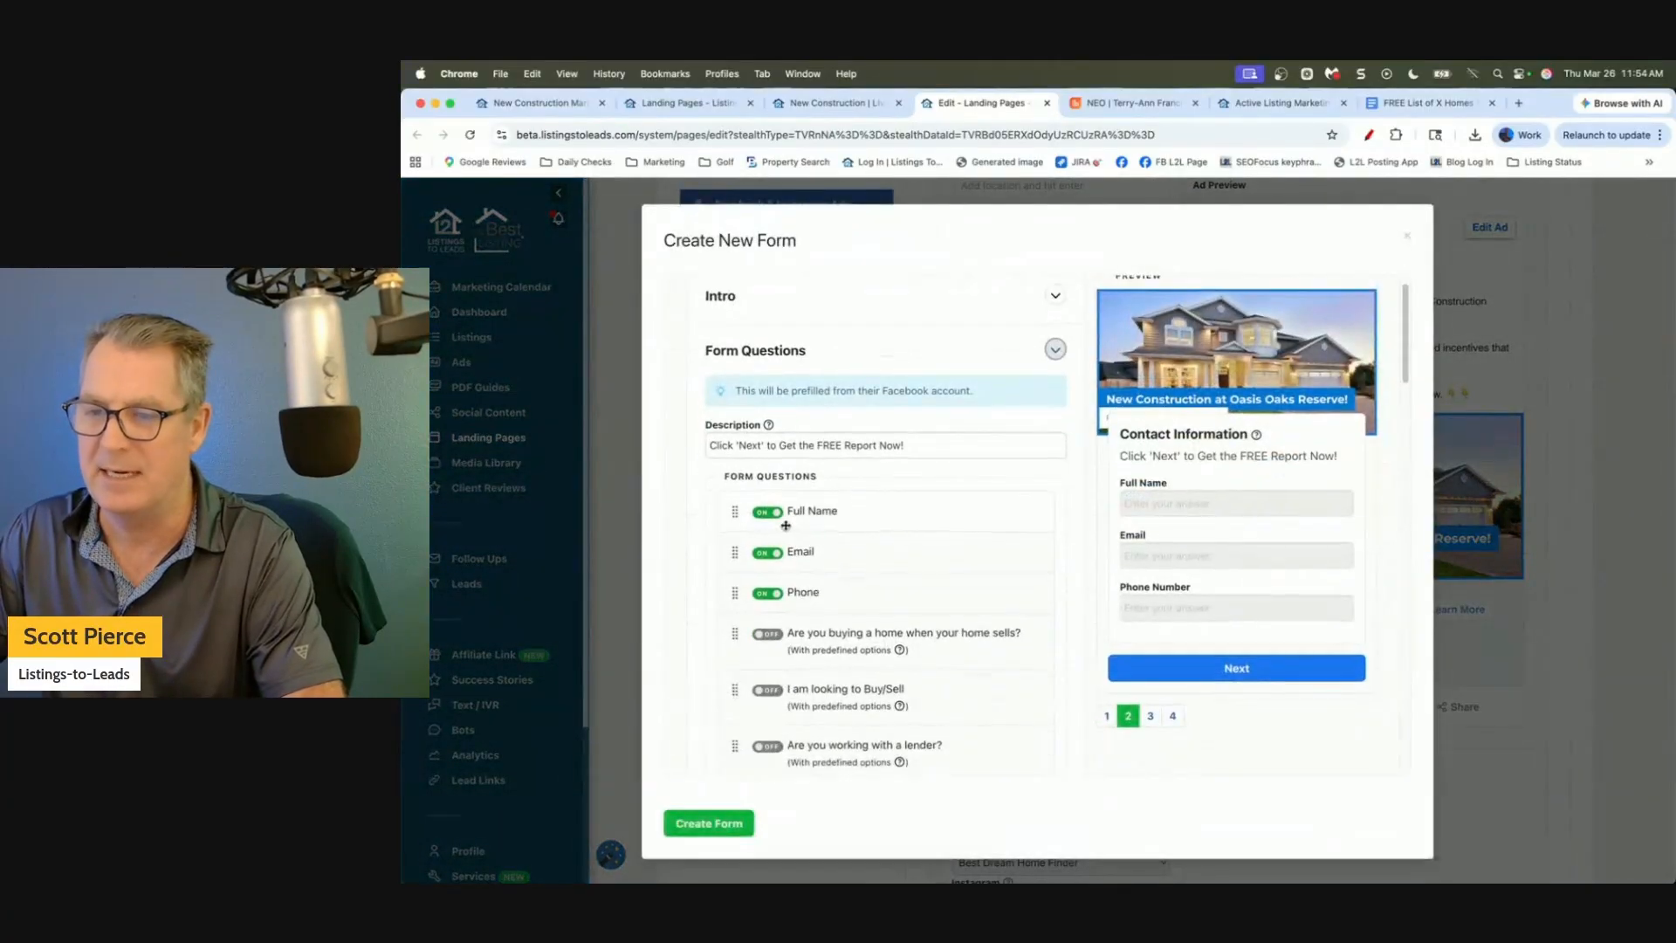
{"action": "scroll", "coordinate": [831, 539], "scroll_direction": "down", "scroll_amount": 3}
{"action": "scroll", "coordinate": [788, 461], "scroll_direction": "down", "scroll_amount": 4}
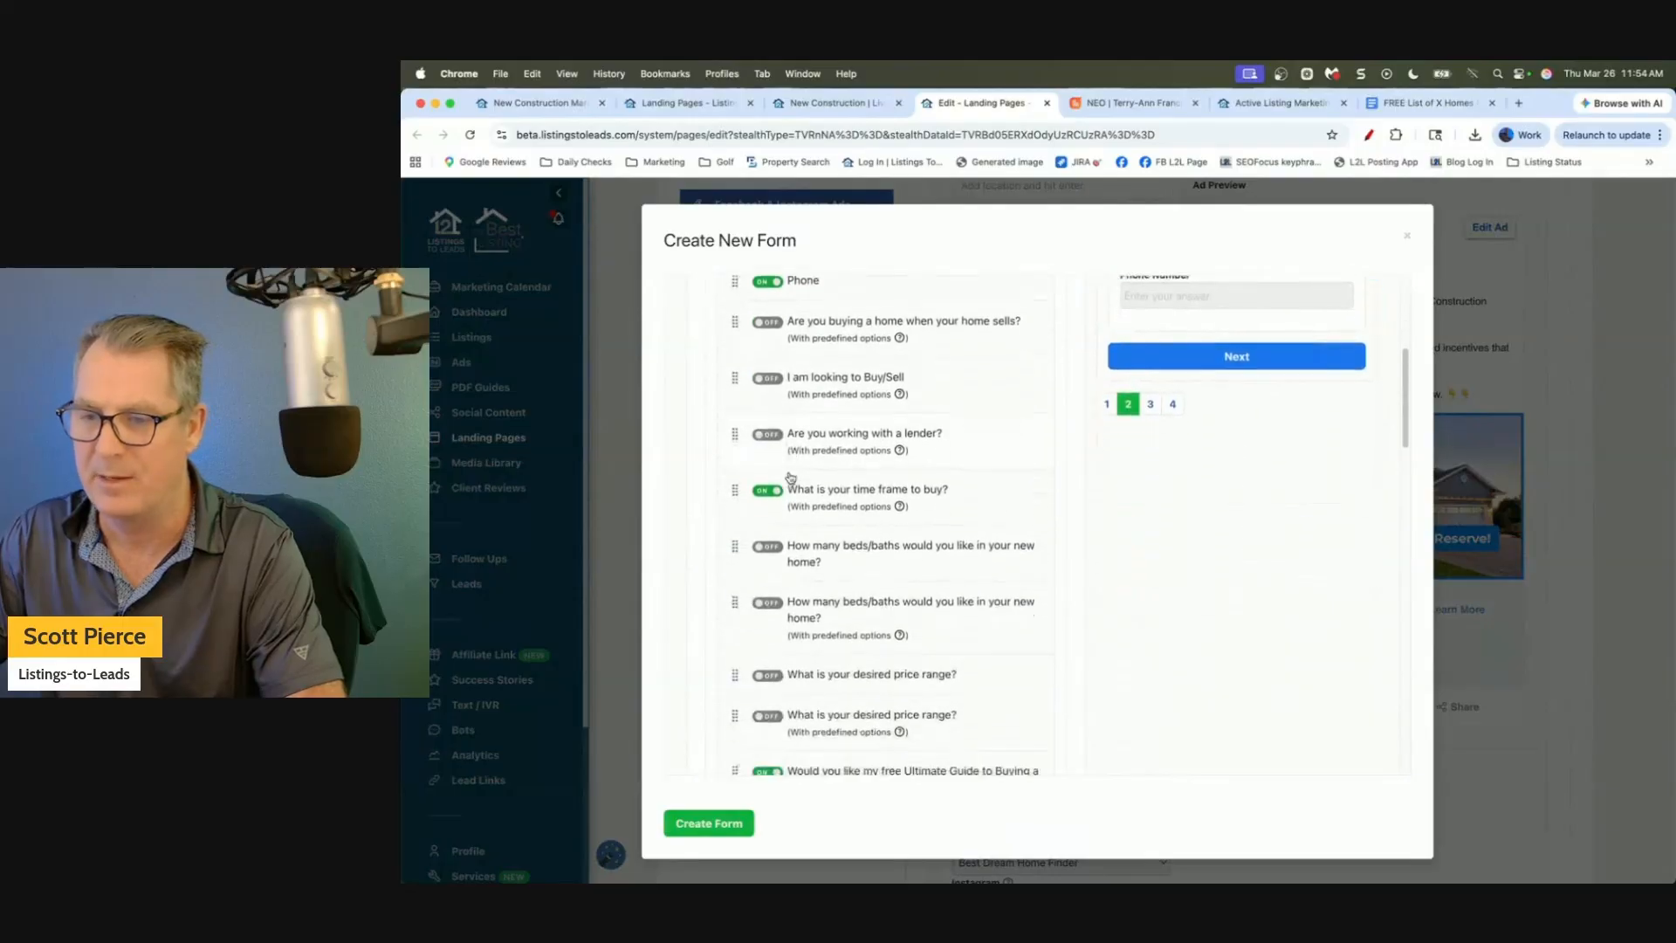
{"action": "scroll", "coordinate": [786, 454], "scroll_direction": "down", "scroll_amount": 6}
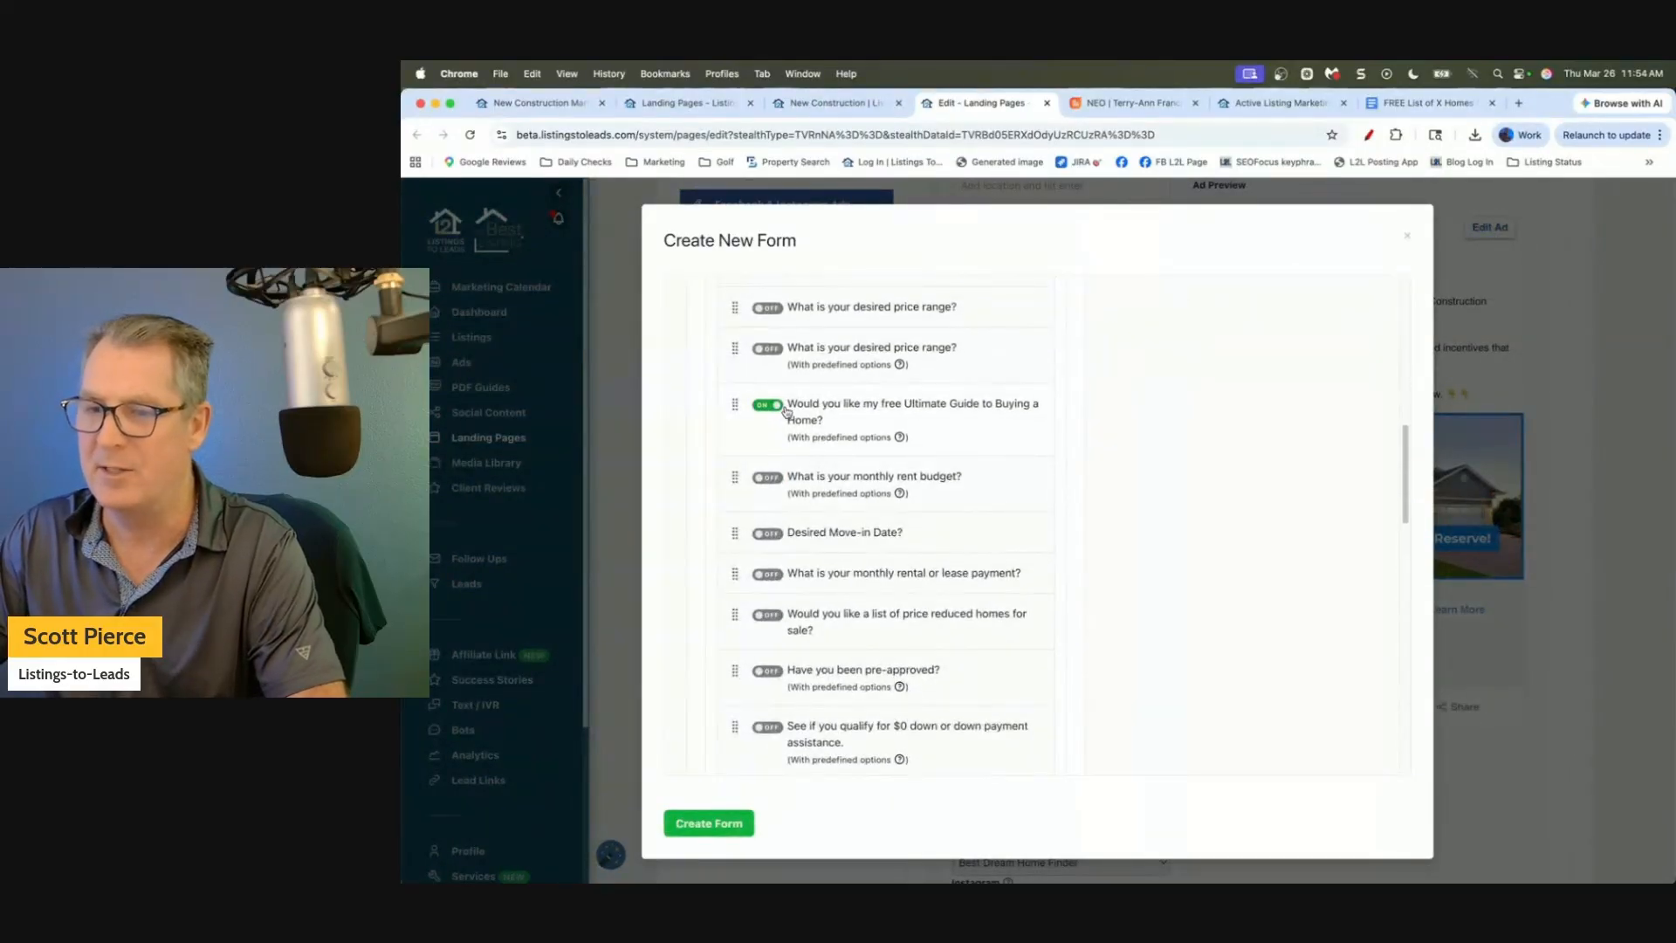
{"action": "scroll", "coordinate": [884, 498], "scroll_direction": "down", "scroll_amount": 4}
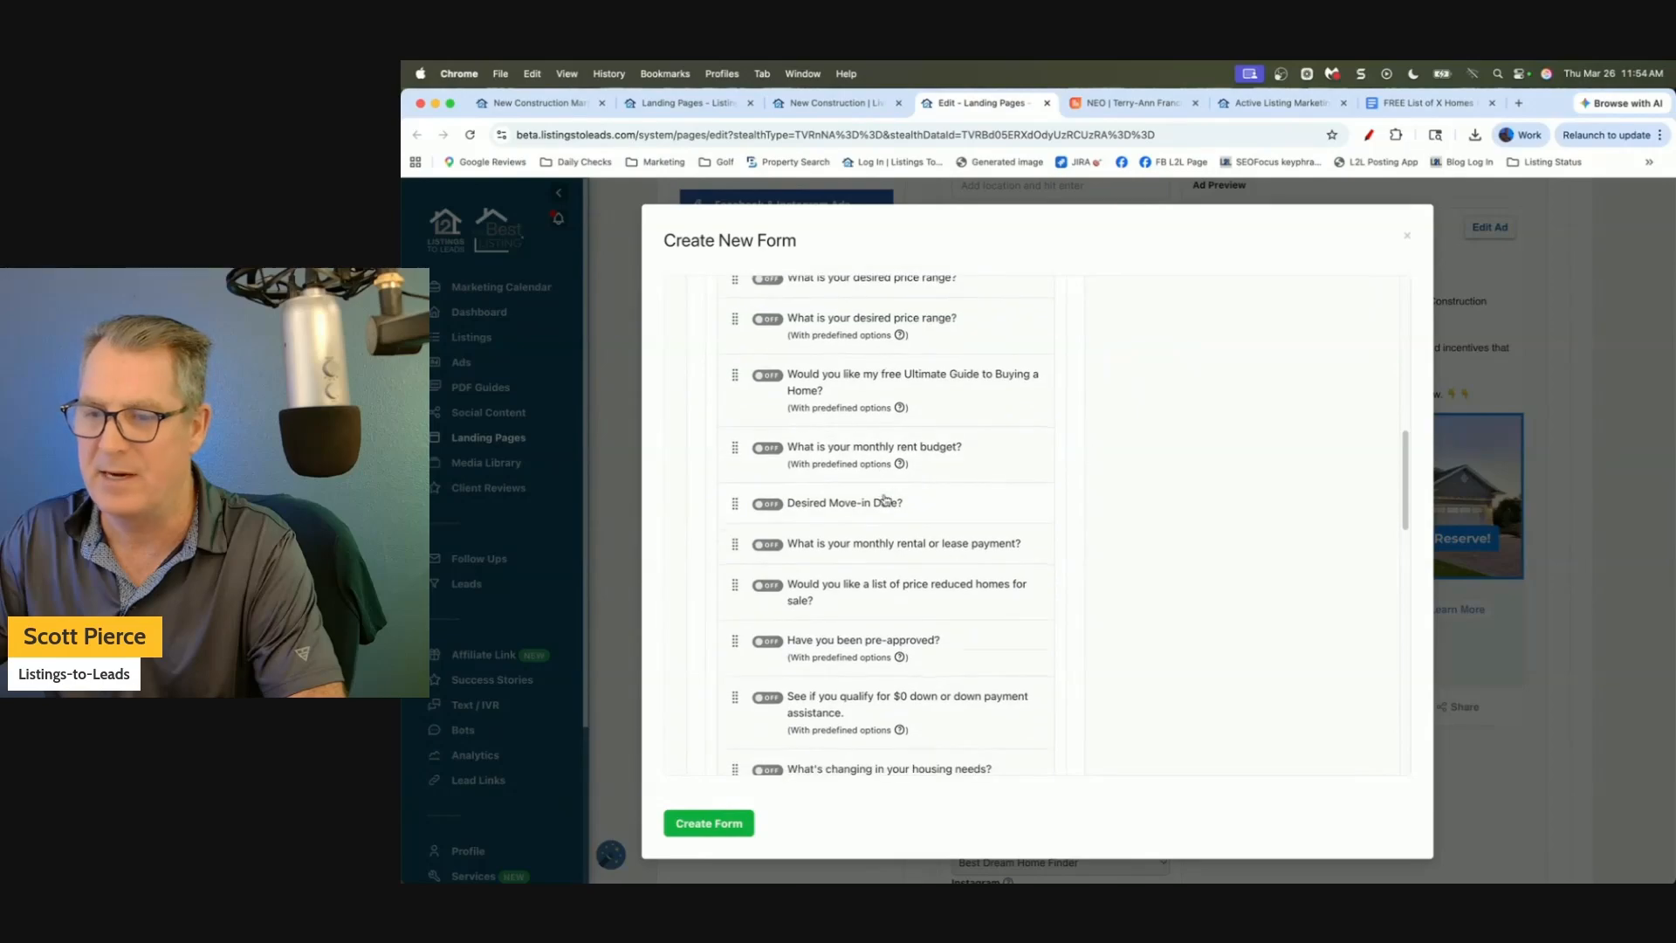
{"action": "scroll", "coordinate": [833, 436], "scroll_direction": "down", "scroll_amount": 1}
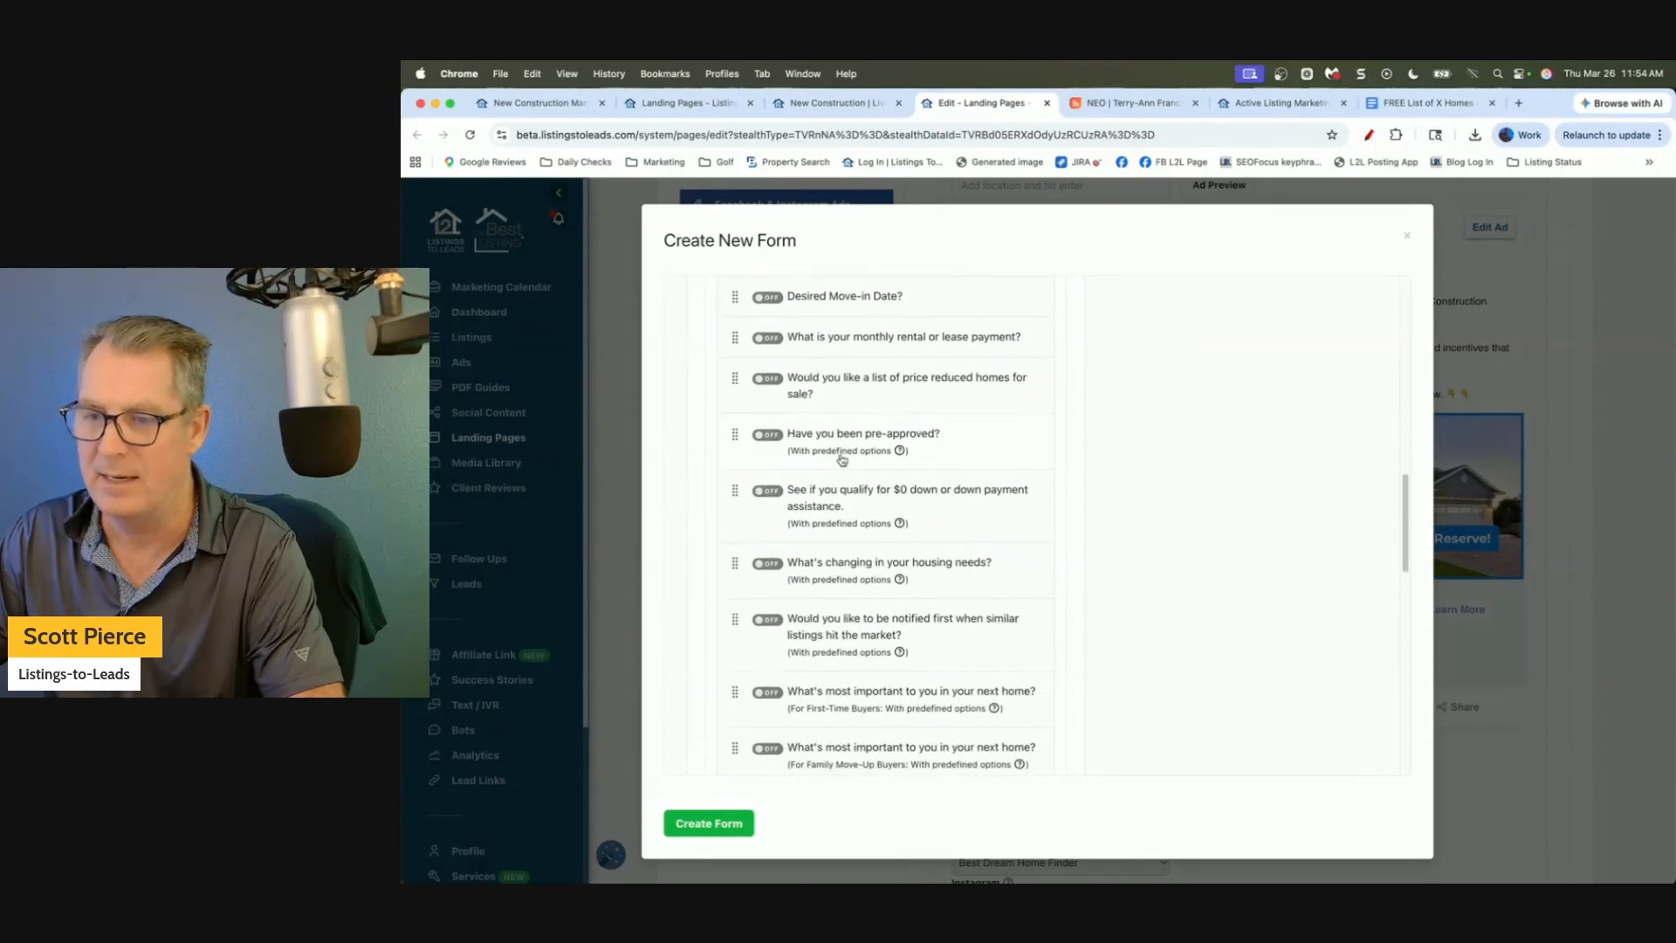
{"action": "scroll", "coordinate": [845, 478], "scroll_direction": "down", "scroll_amount": 4}
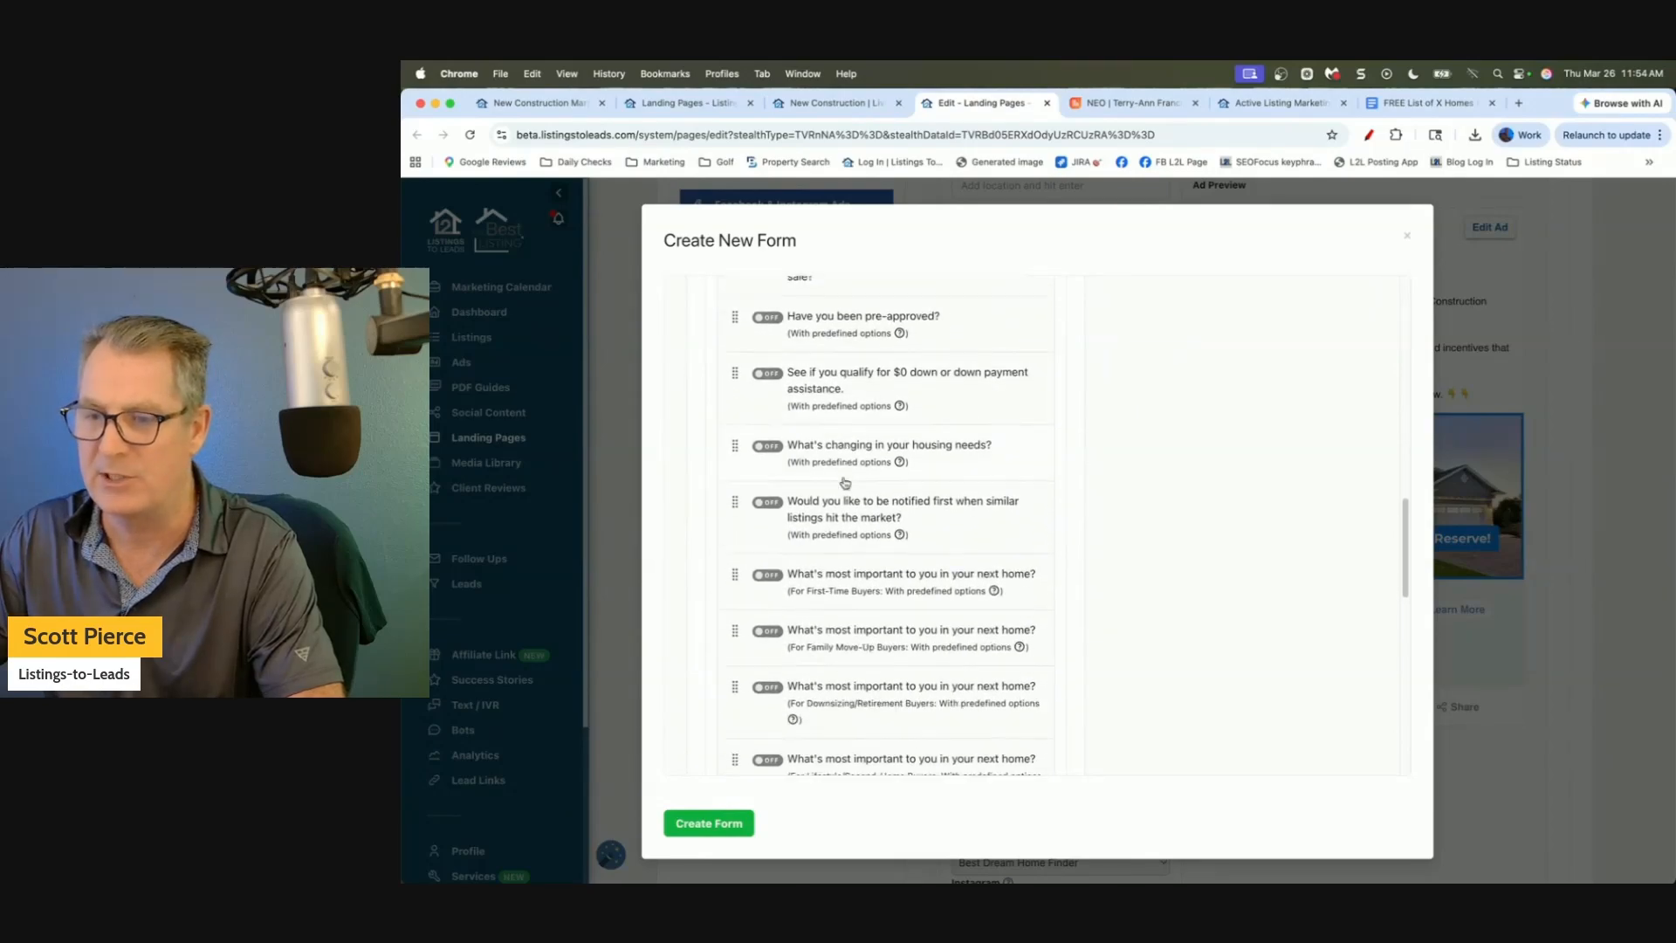
{"action": "scroll", "coordinate": [844, 481], "scroll_direction": "down", "scroll_amount": 1}
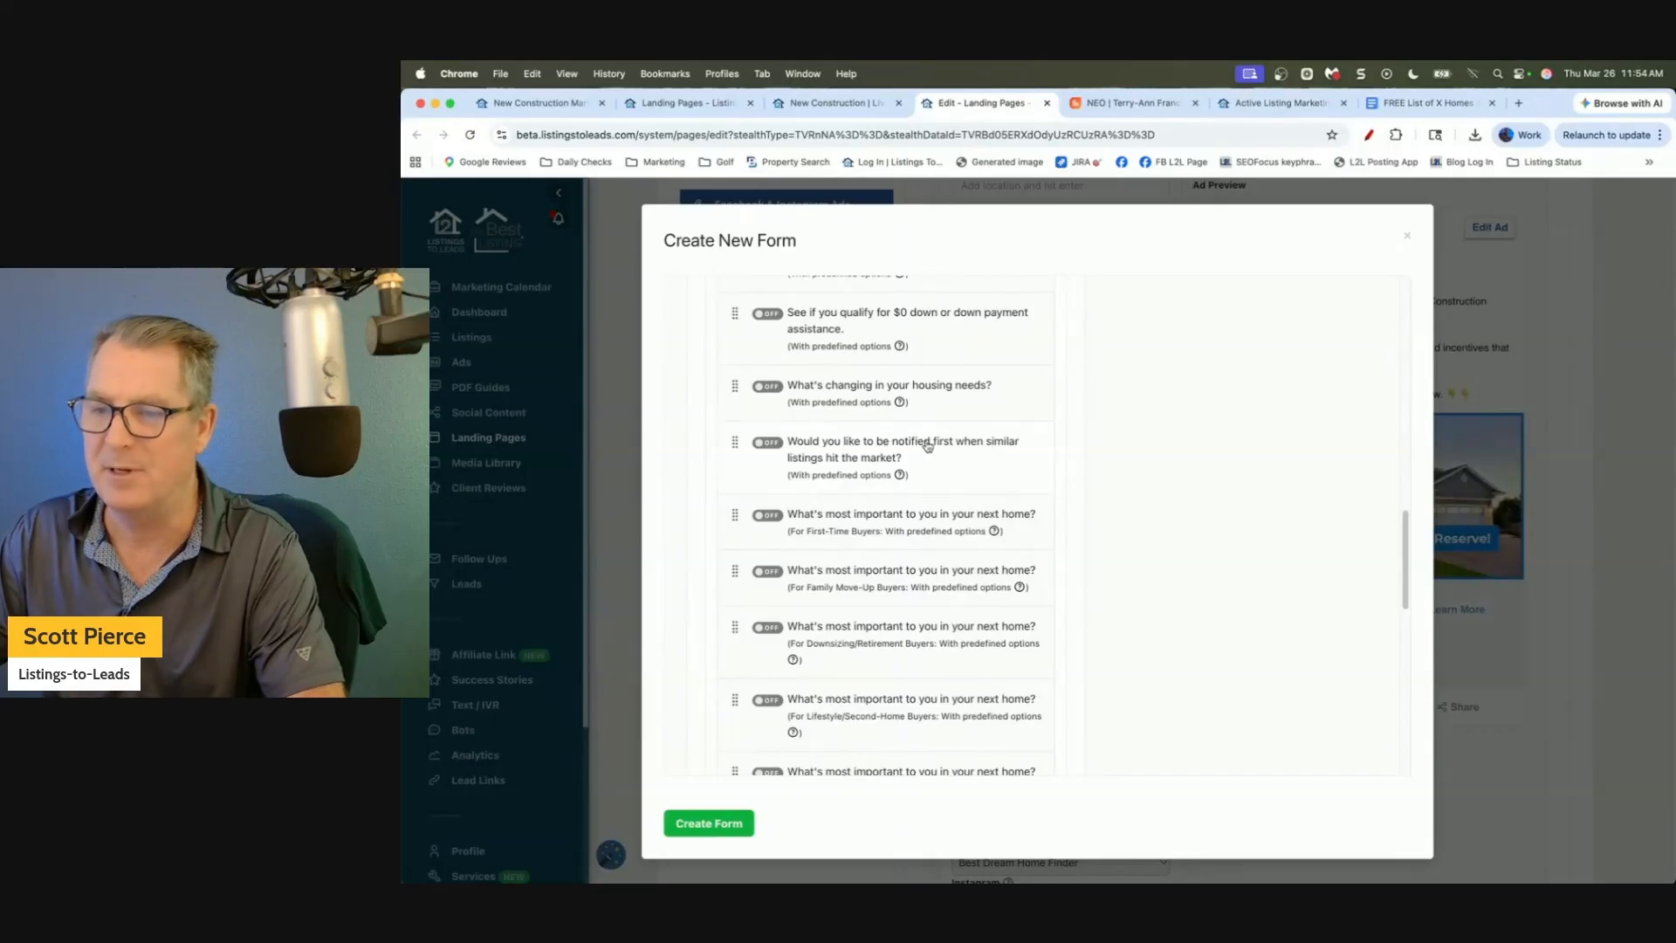
{"action": "scroll", "coordinate": [853, 455], "scroll_direction": "down", "scroll_amount": 7}
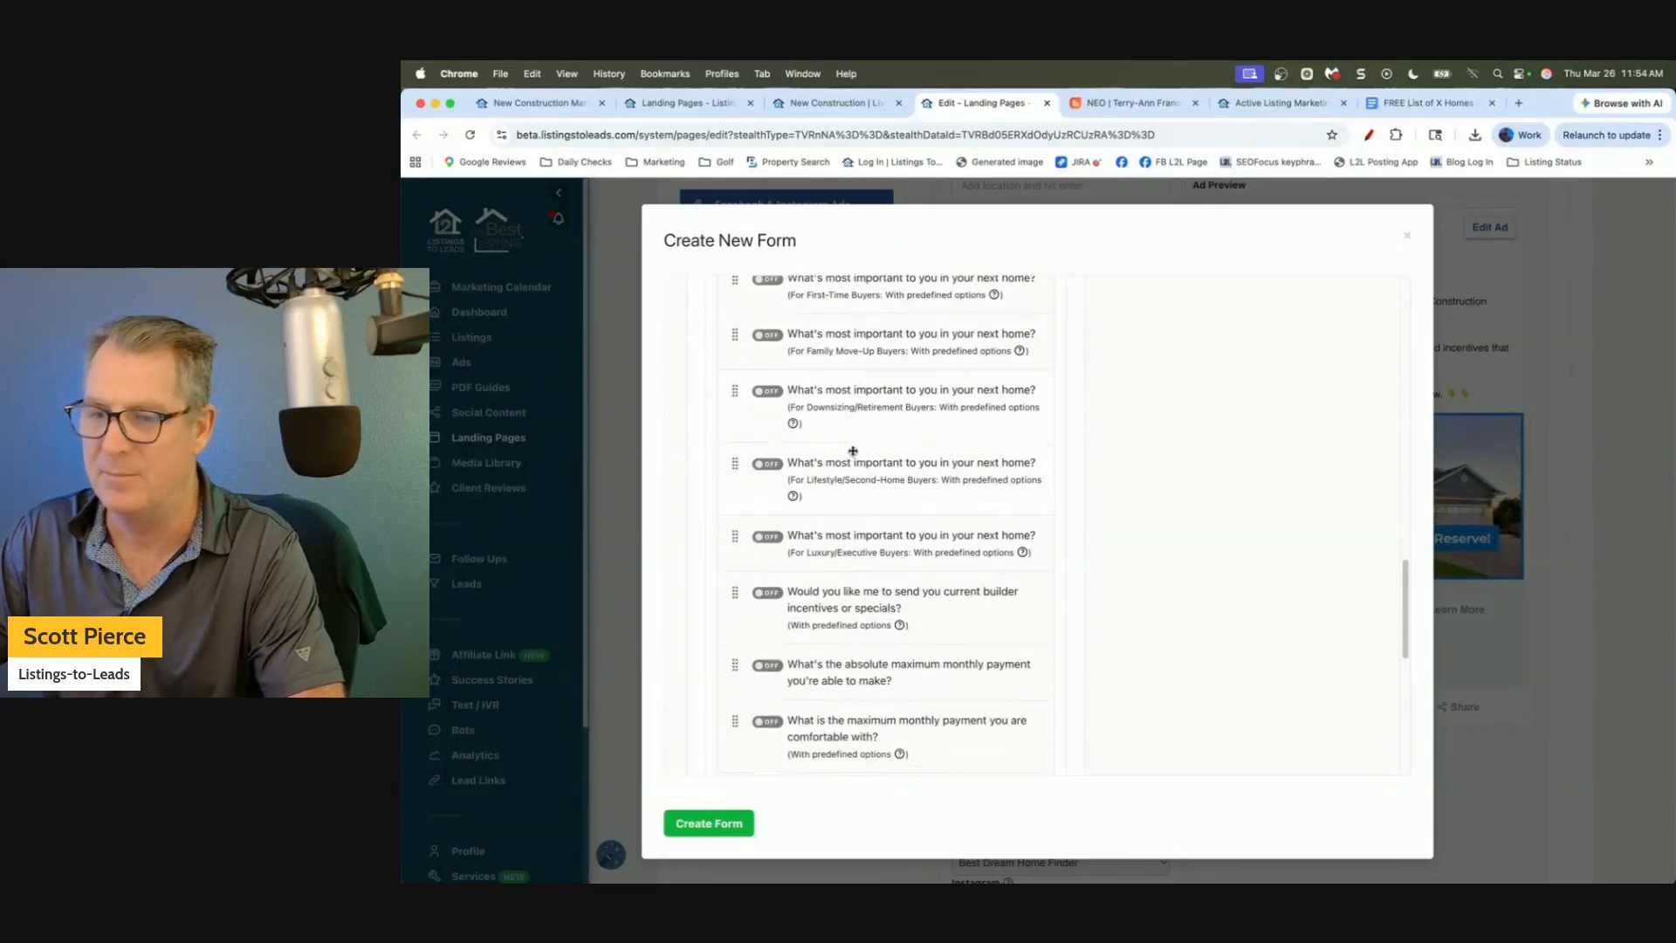
{"action": "scroll", "coordinate": [848, 471], "scroll_direction": "down", "scroll_amount": 3}
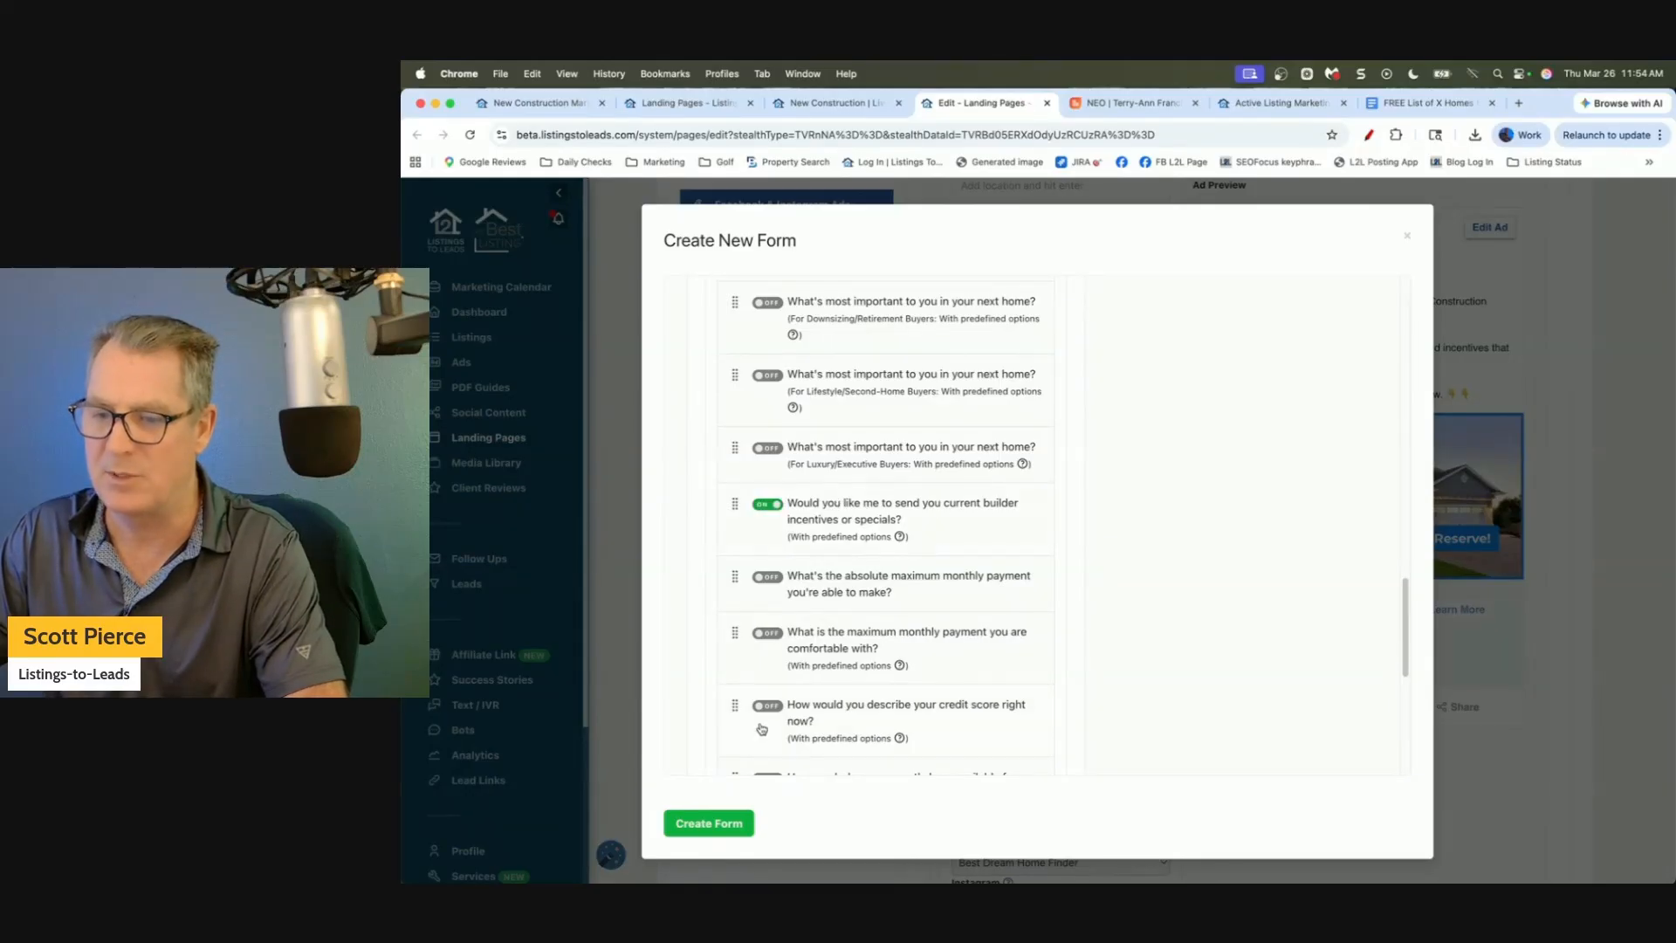
{"action": "left_click", "coordinate": [711, 820]}
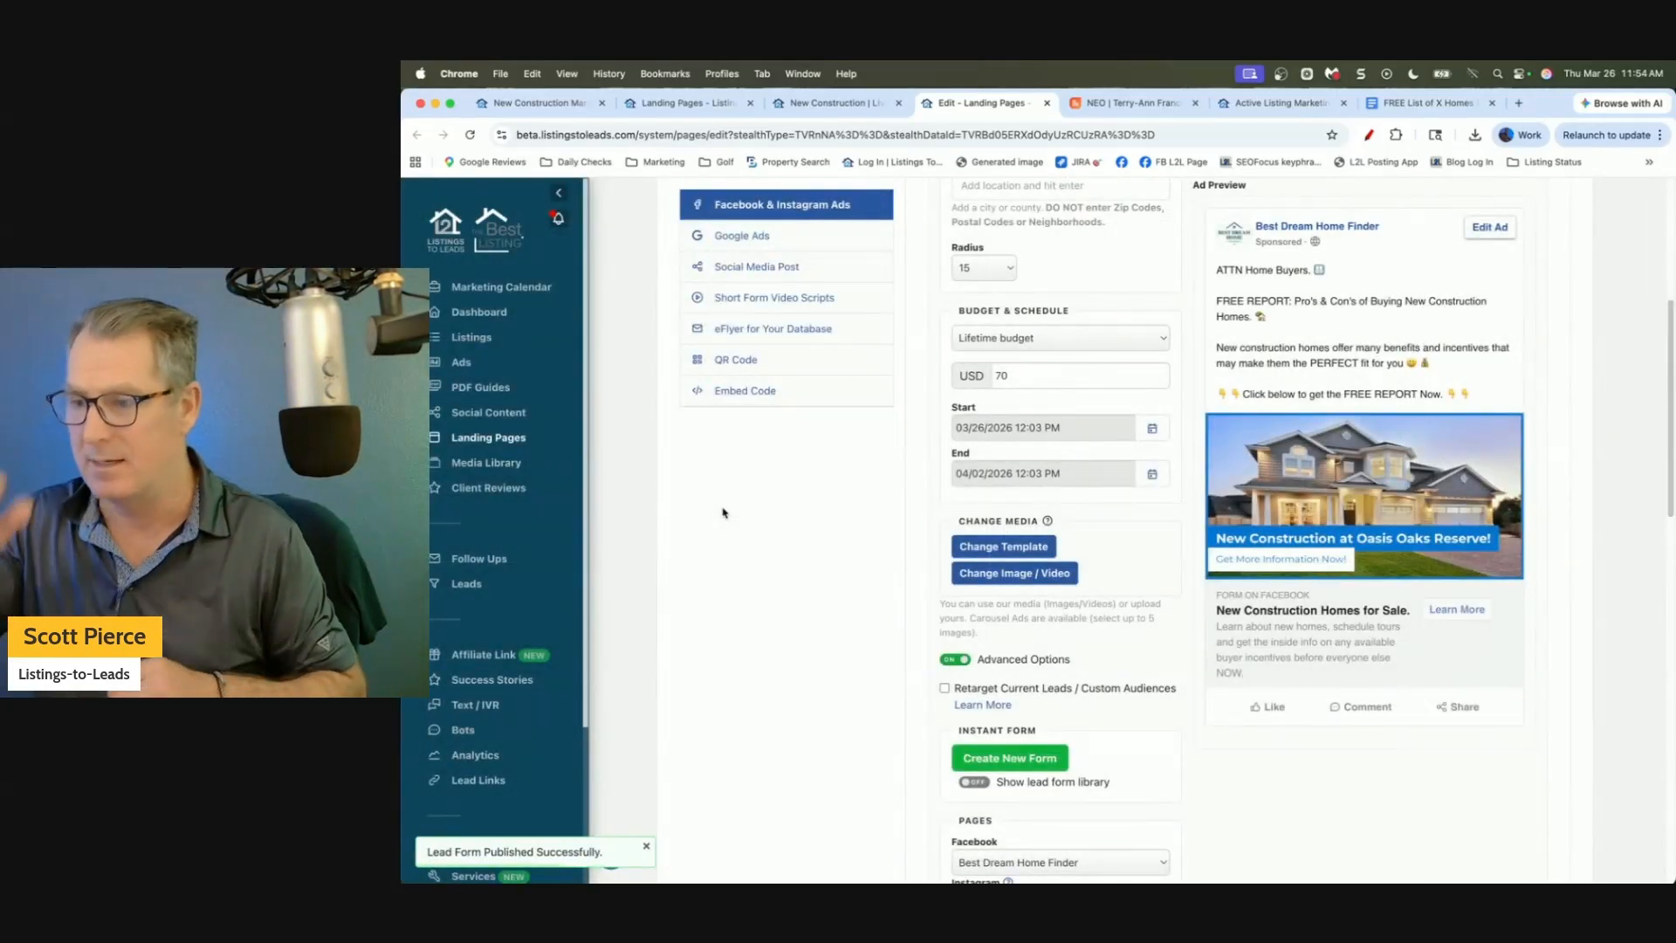
Turn Advanced Options off and create the $70 Orlando Facebook lead ad.
{"action": "left_click", "coordinate": [954, 660]}
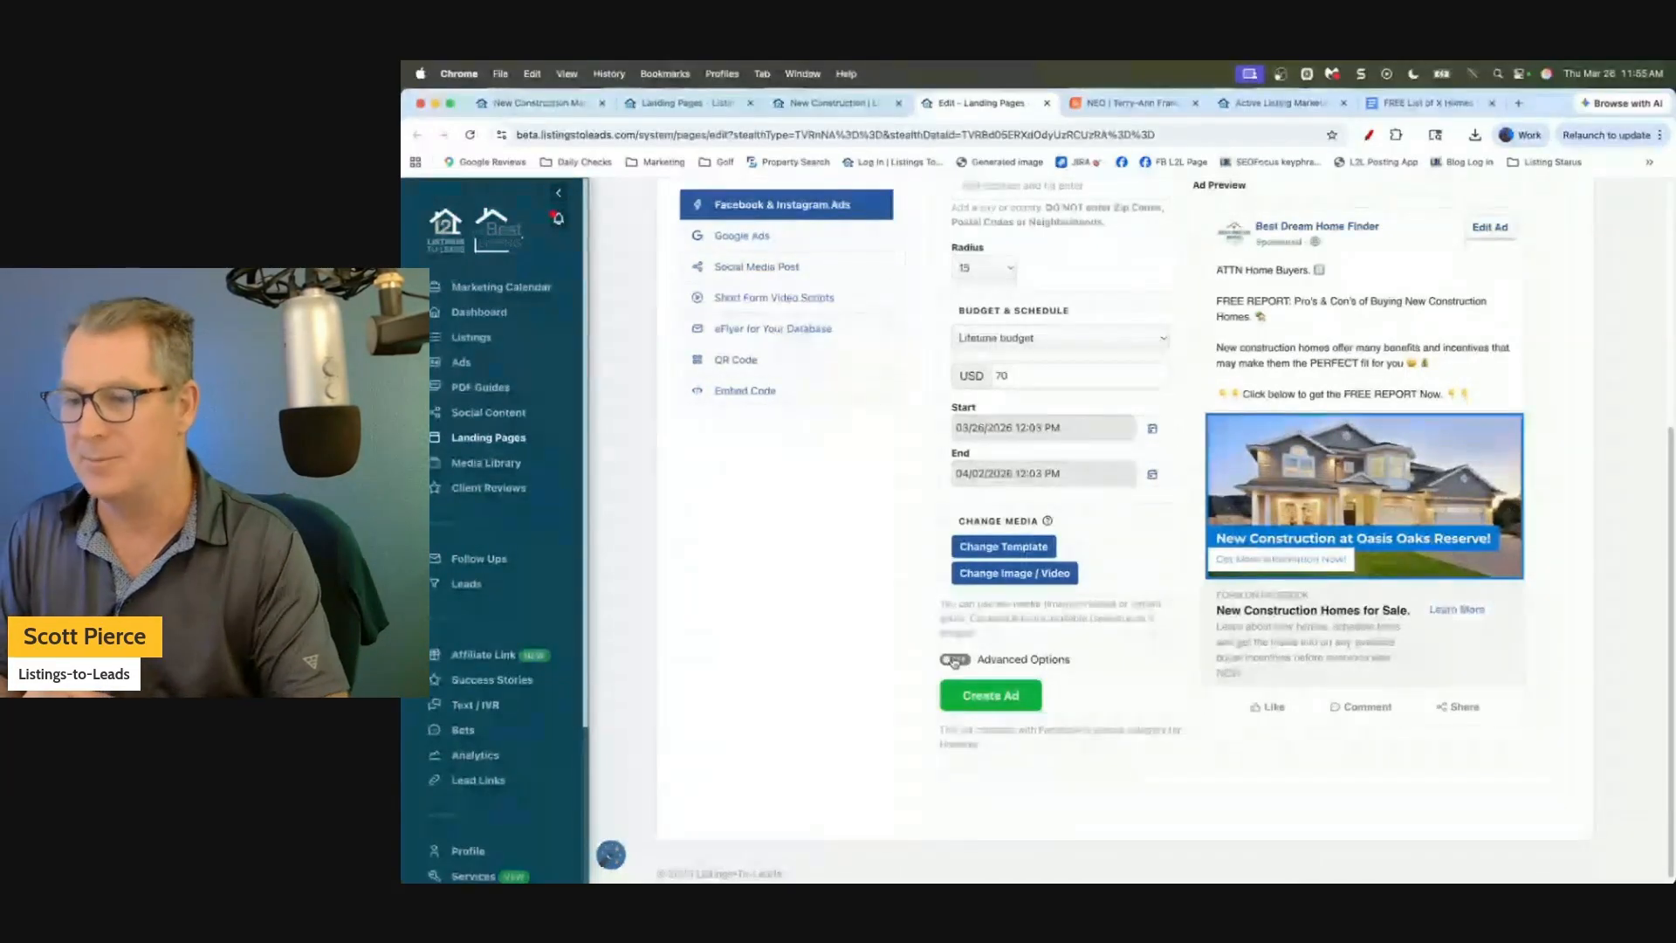
{"action": "left_click", "coordinate": [997, 703]}
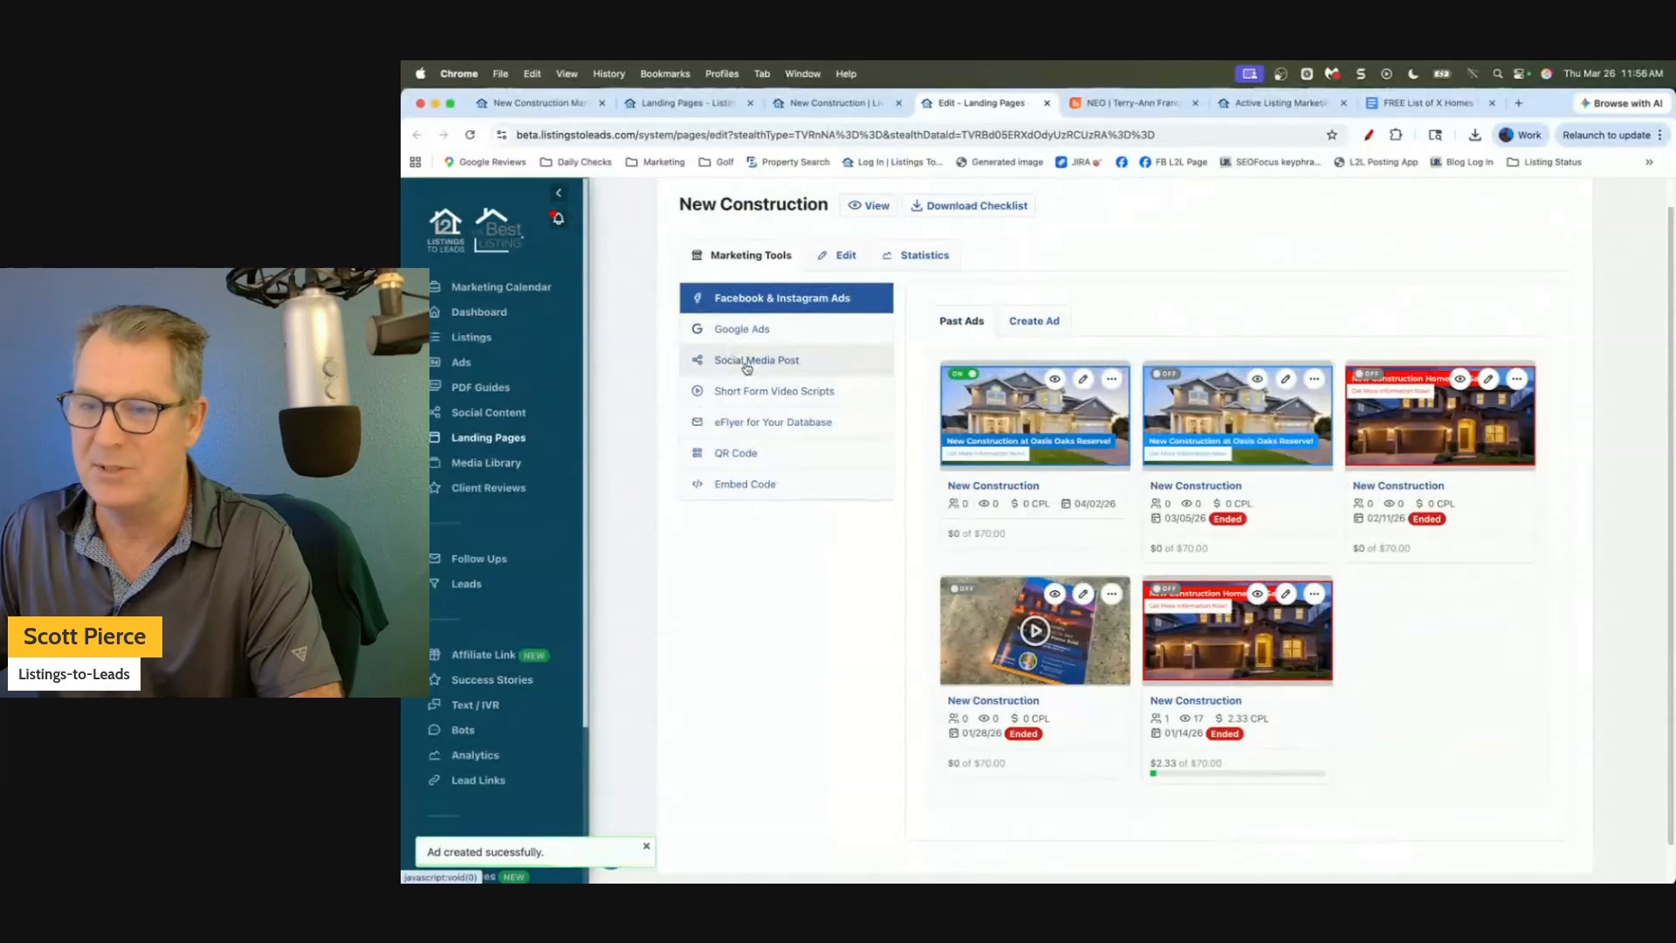
View the eFlyer for Your Database and the Social Media Post, then go to the Landing Pages tab.
{"action": "left_click", "coordinate": [761, 431]}
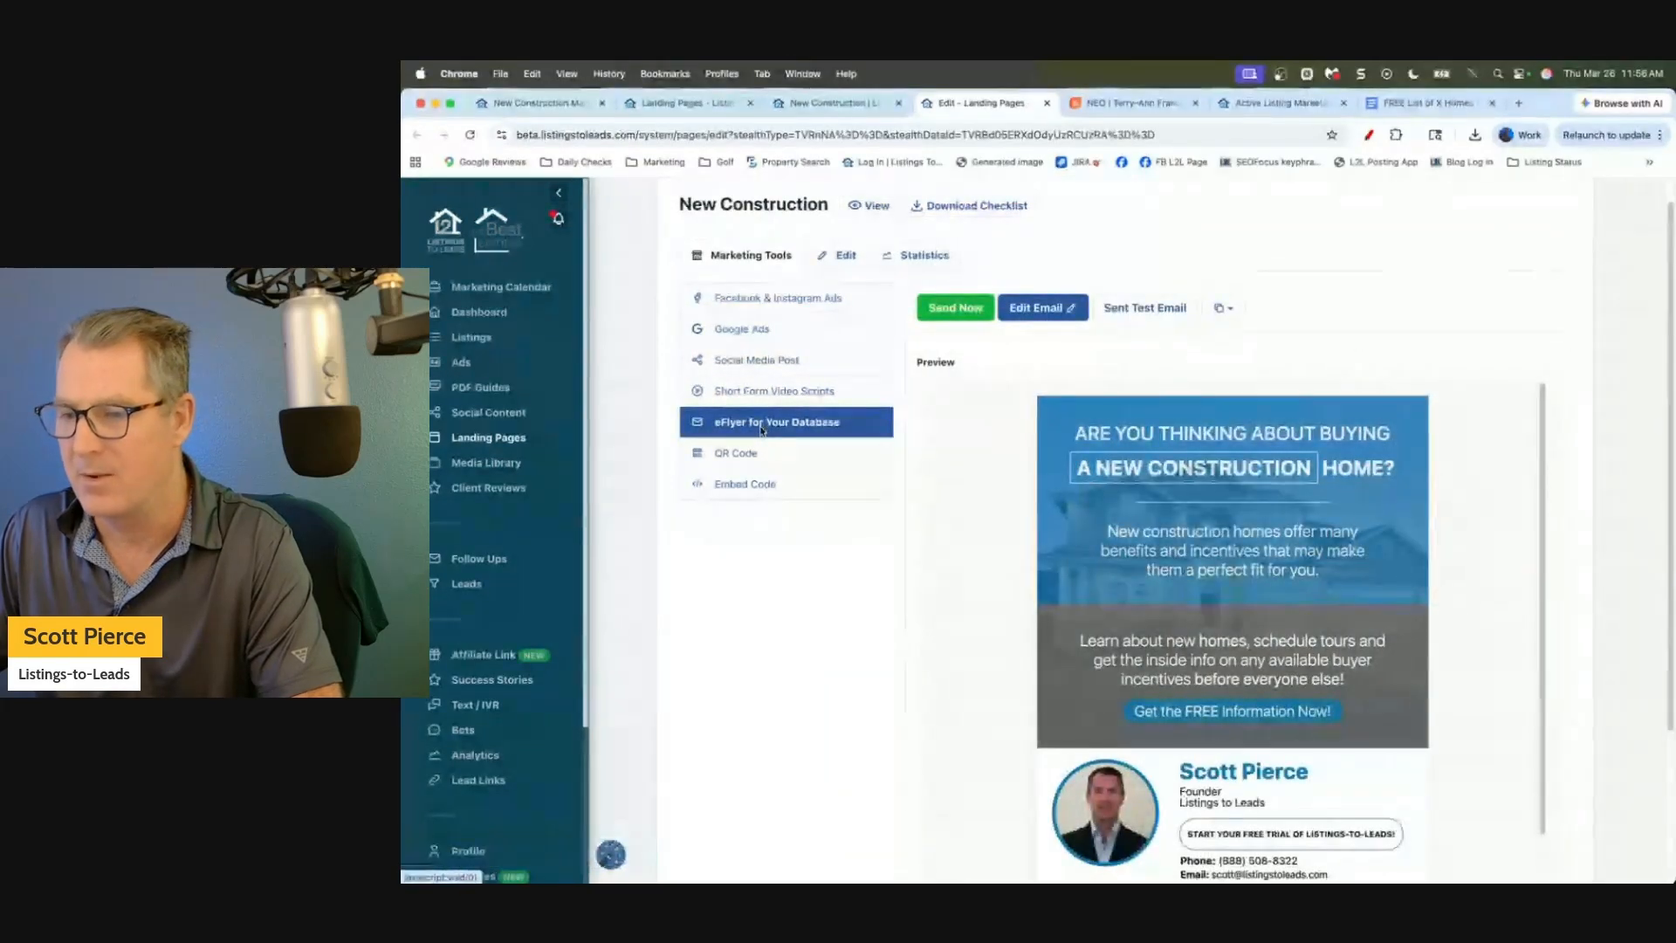
{"action": "left_click", "coordinate": [748, 361]}
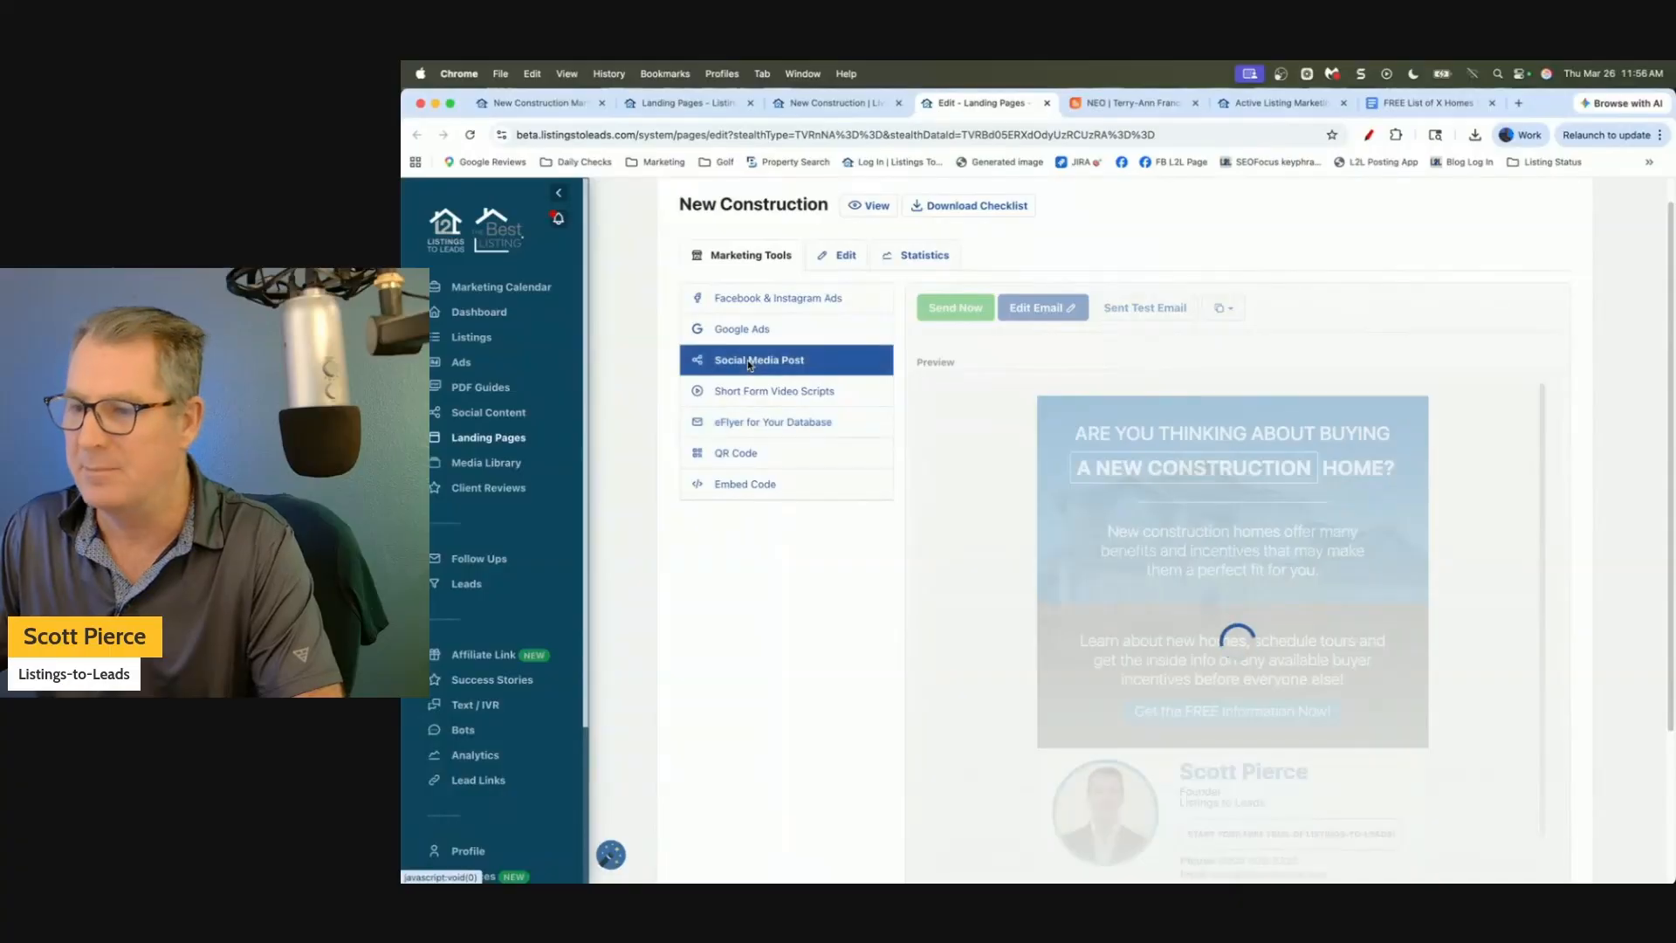
{"action": "scroll", "coordinate": [789, 616], "scroll_direction": "down", "scroll_amount": 3}
{"action": "scroll", "coordinate": [789, 616], "scroll_direction": "up", "scroll_amount": 1}
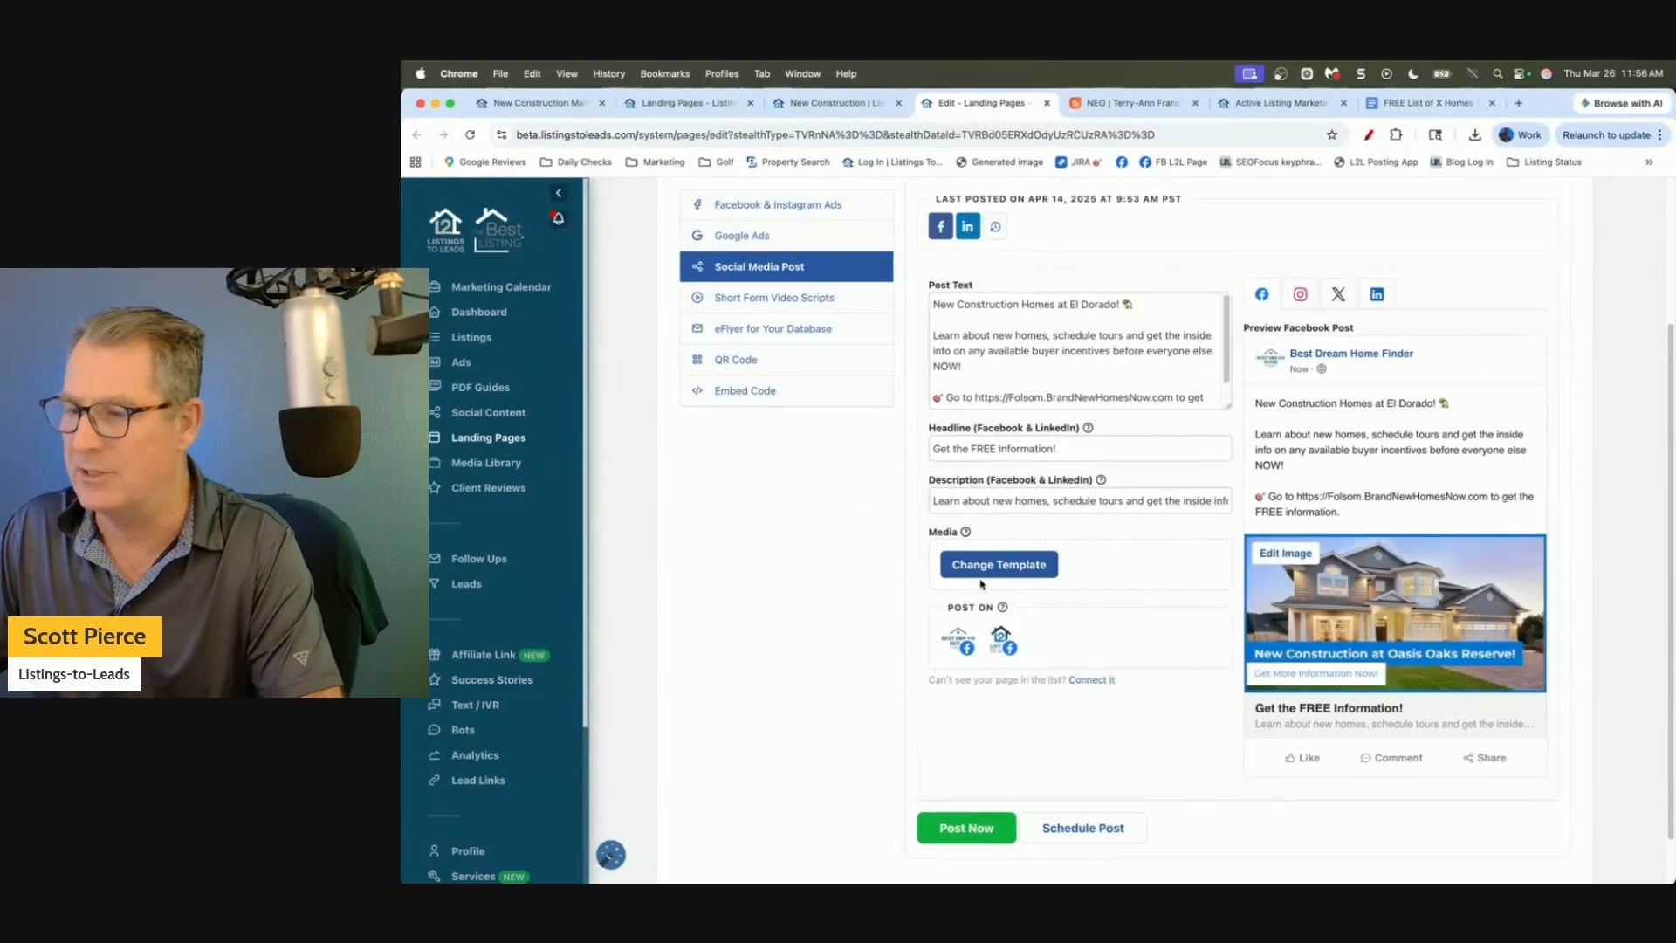
{"action": "scroll", "coordinate": [1254, 574], "scroll_direction": "up", "scroll_amount": 1}
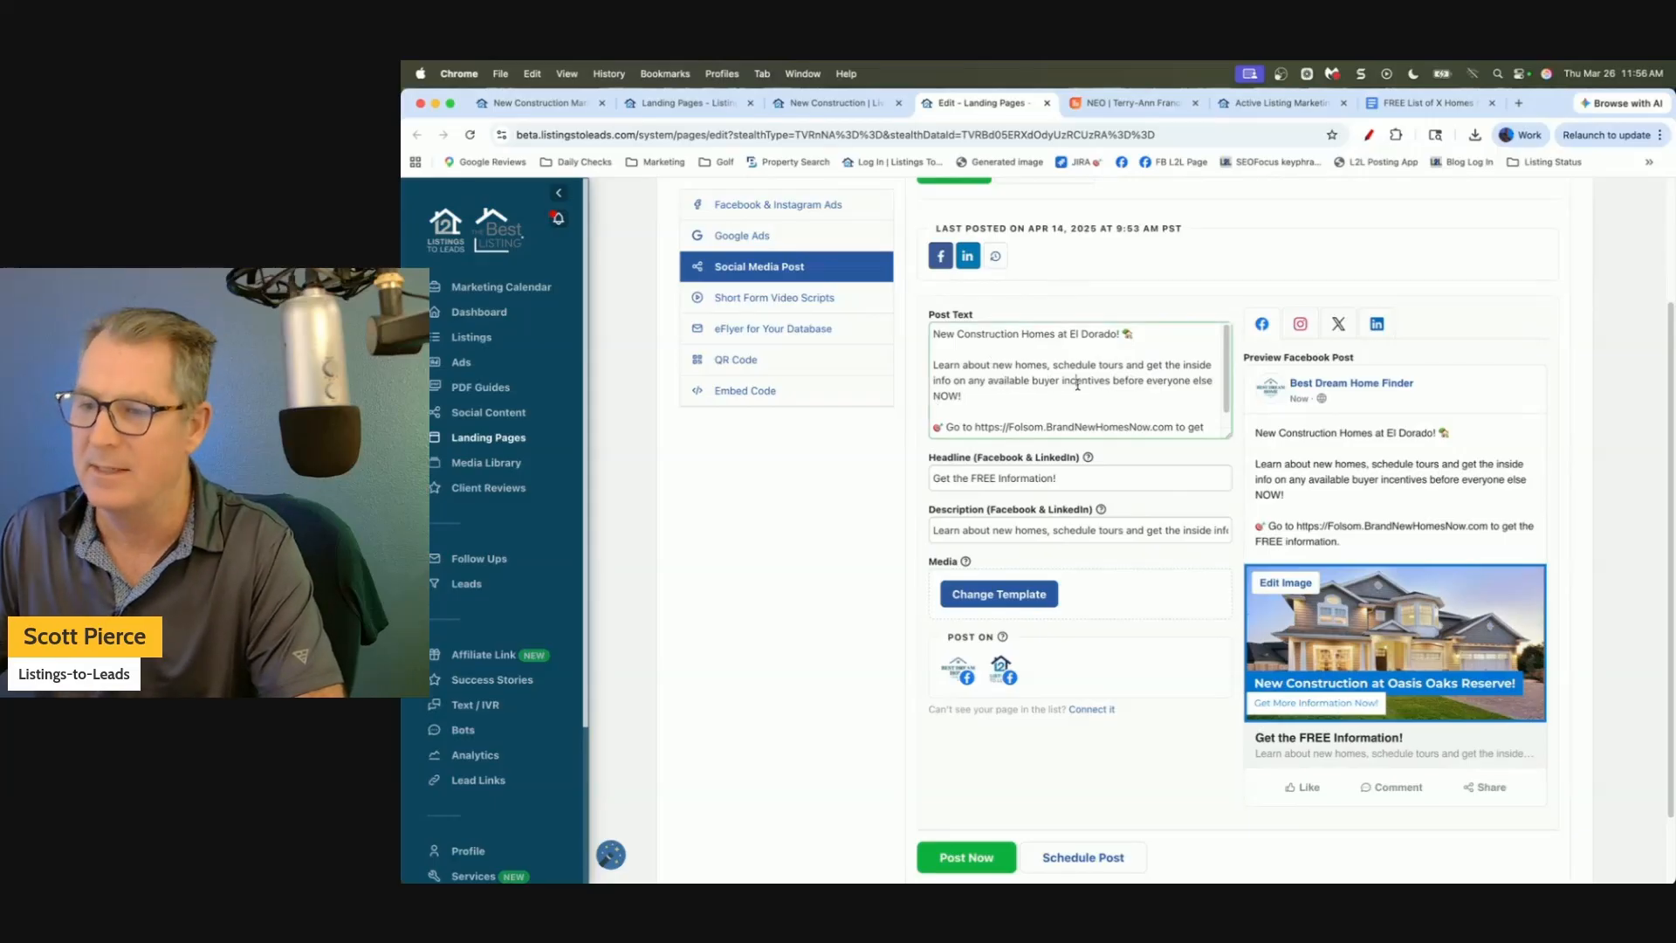
{"action": "scroll", "coordinate": [792, 579], "scroll_direction": "up", "scroll_amount": 3}
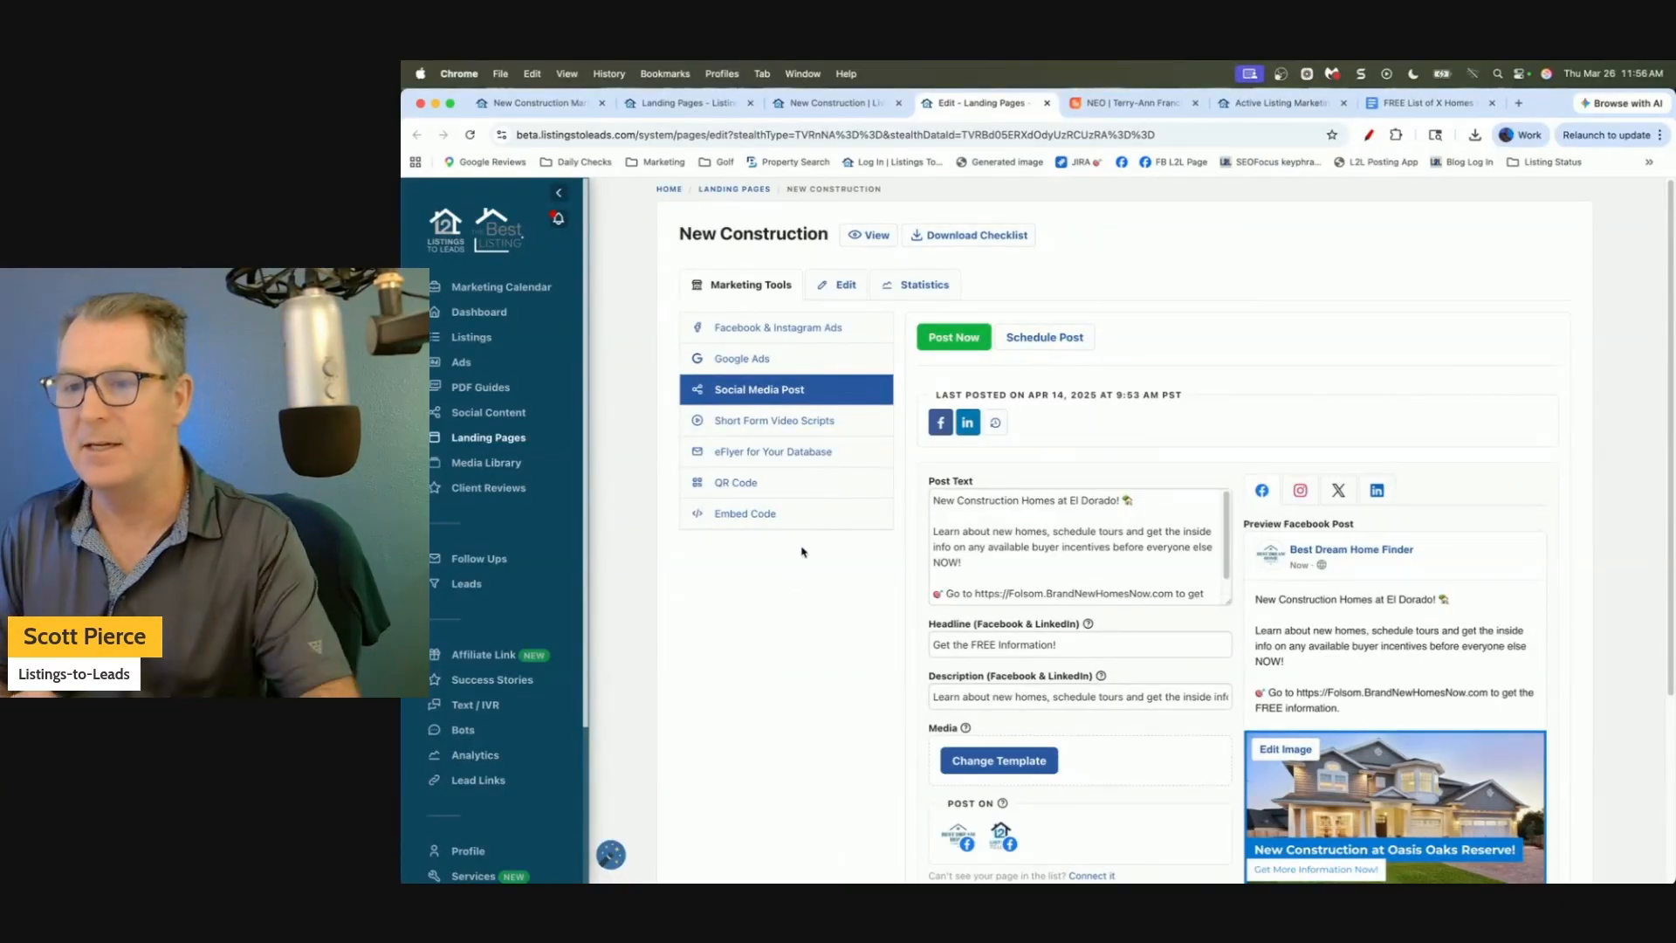
{"action": "left_click", "coordinate": [821, 105]}
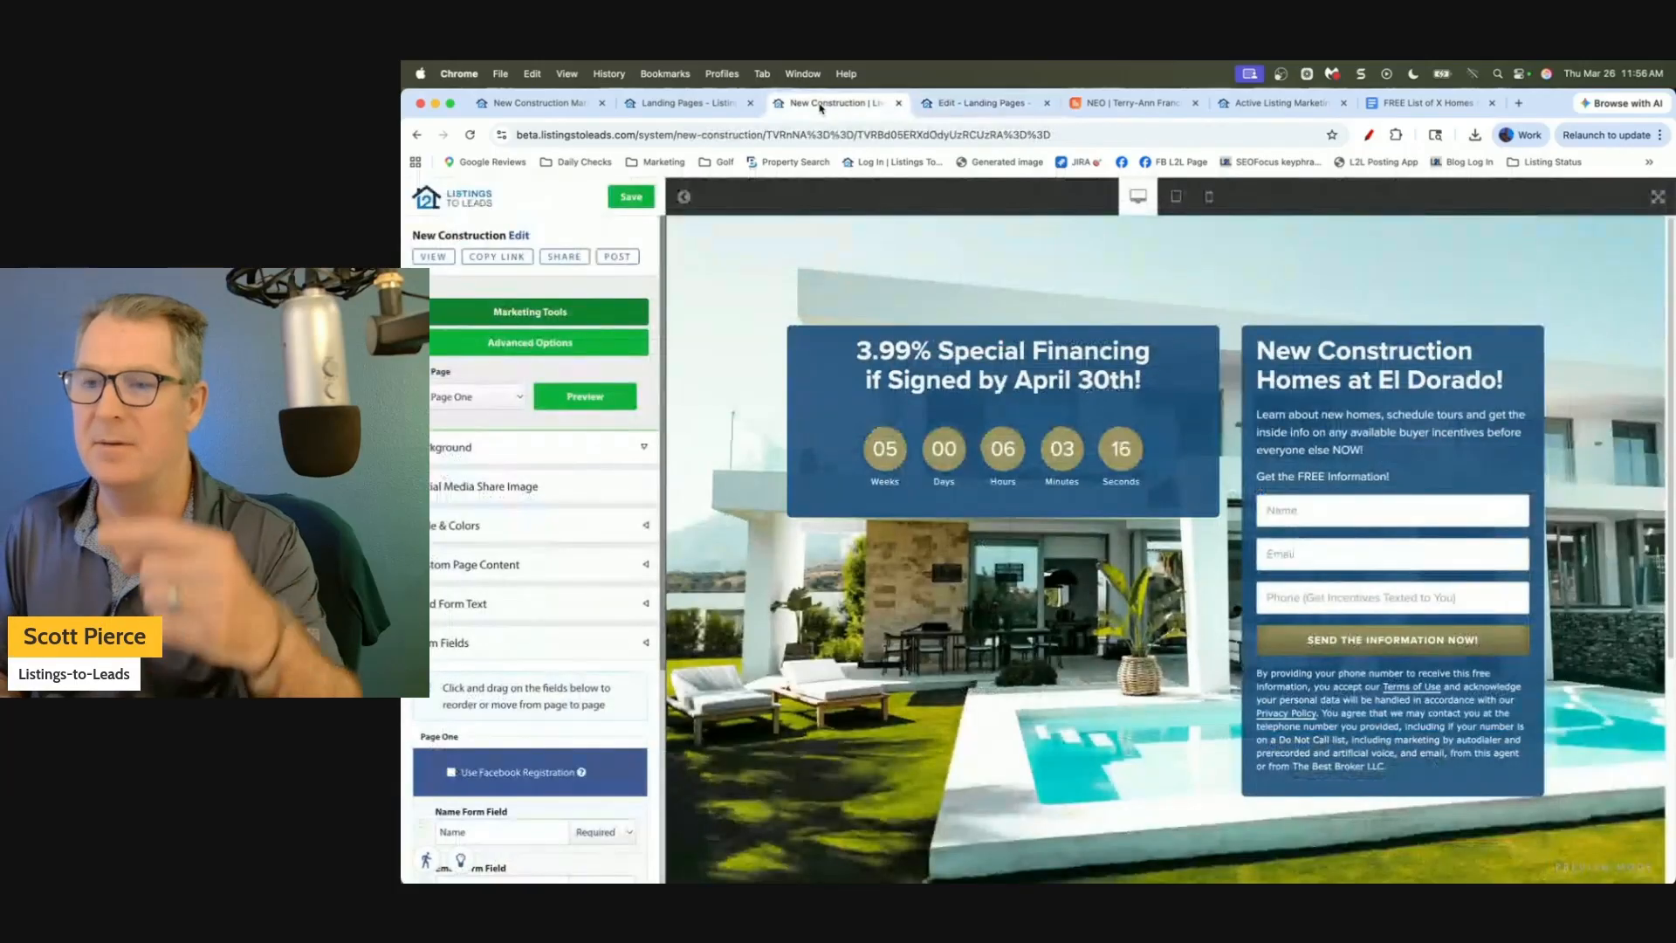
{"action": "left_click", "coordinate": [690, 104]}
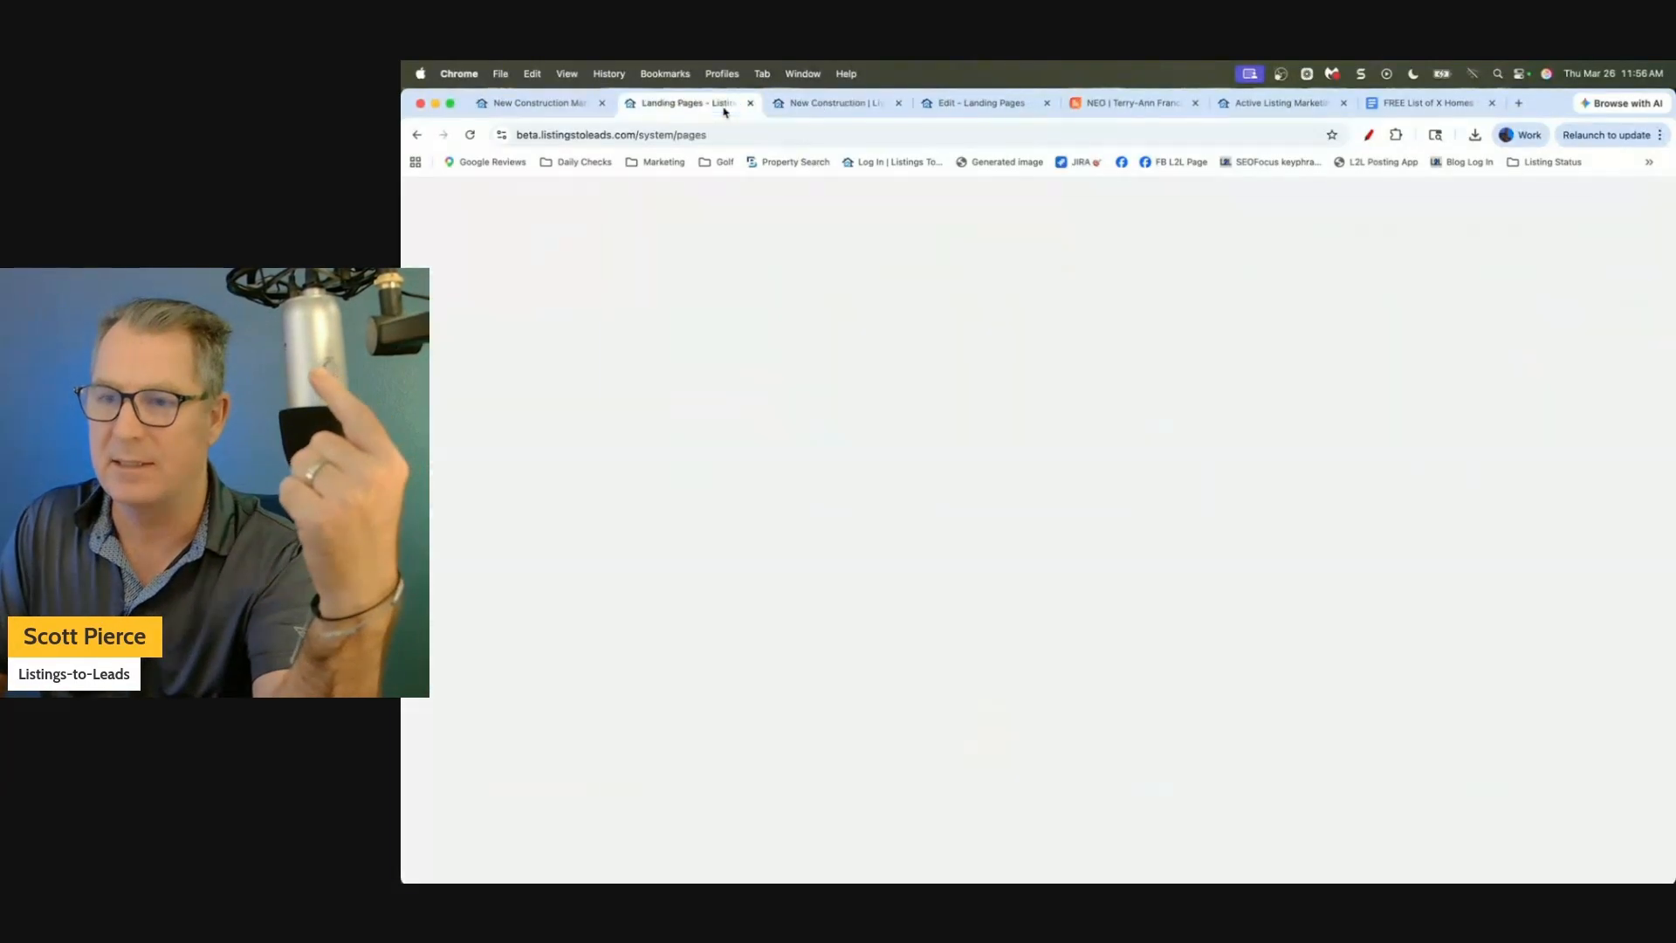